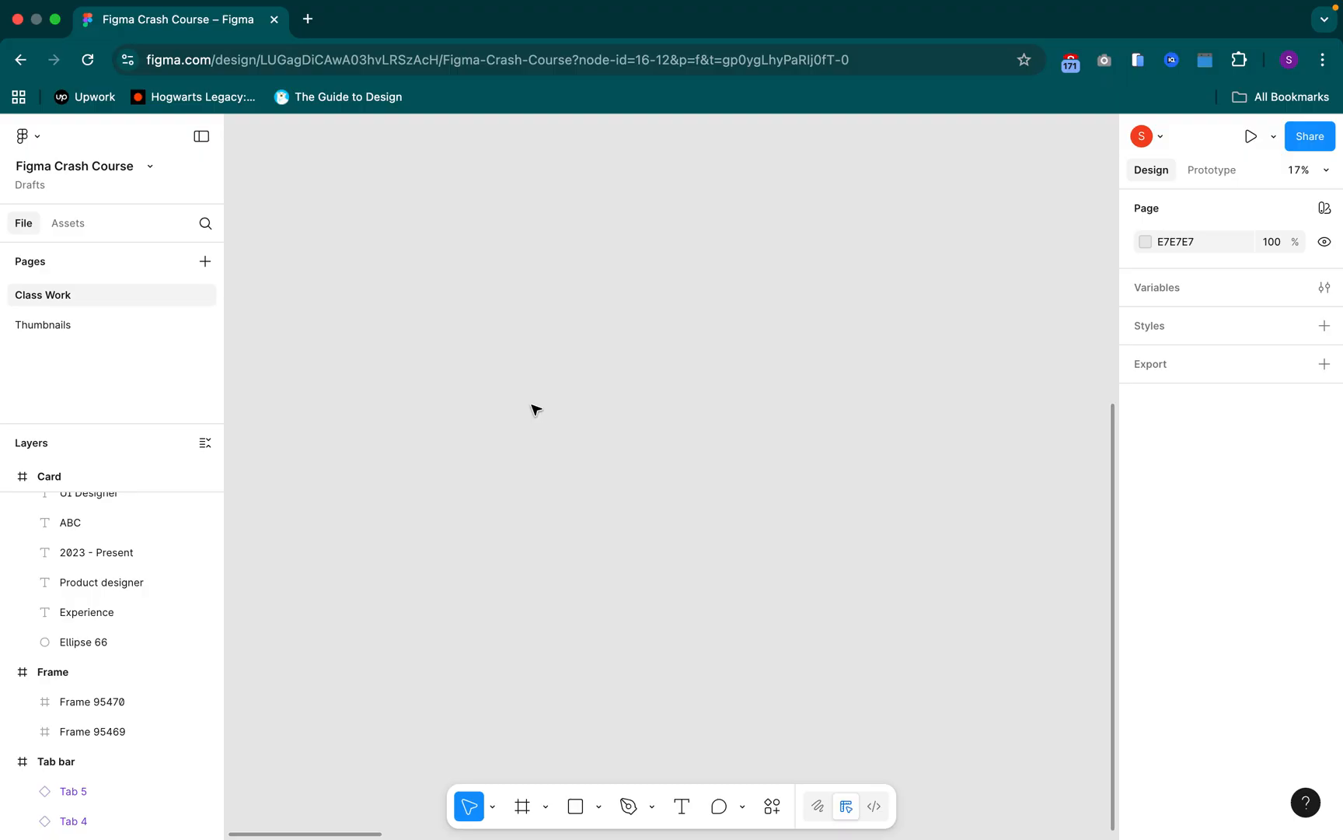
pyautogui.moveTo(503, 449); pyautogui.dragTo(605, 362)
pyautogui.press('f')
pyautogui.moveTo(421, 359); pyautogui.dragTo(630, 660)
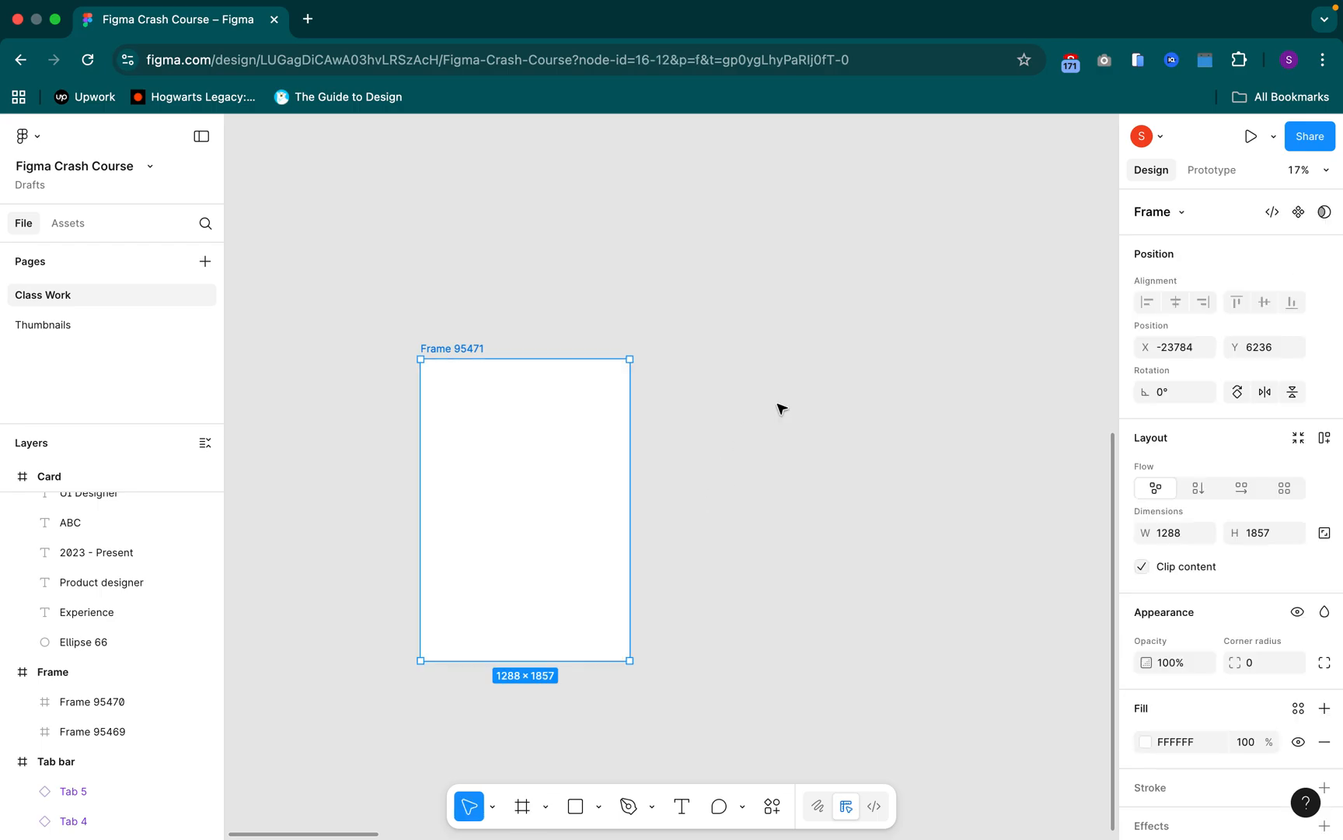
pyautogui.press('Delete')
# Add an iPhone 13 & 14 preset frame and draw a circle about 73 × 73 near its lower-right corner
pyautogui.press('f')
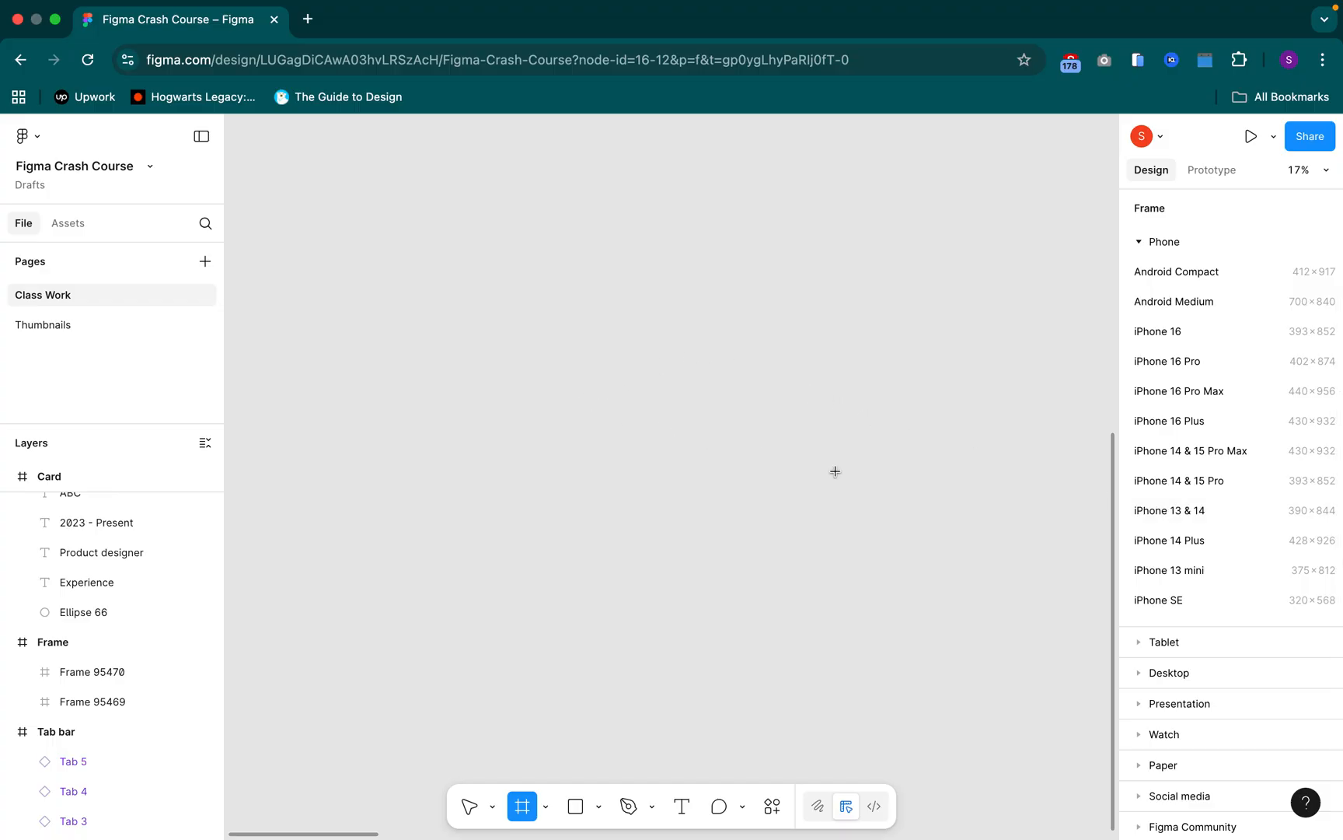
pyautogui.click(1228, 508)
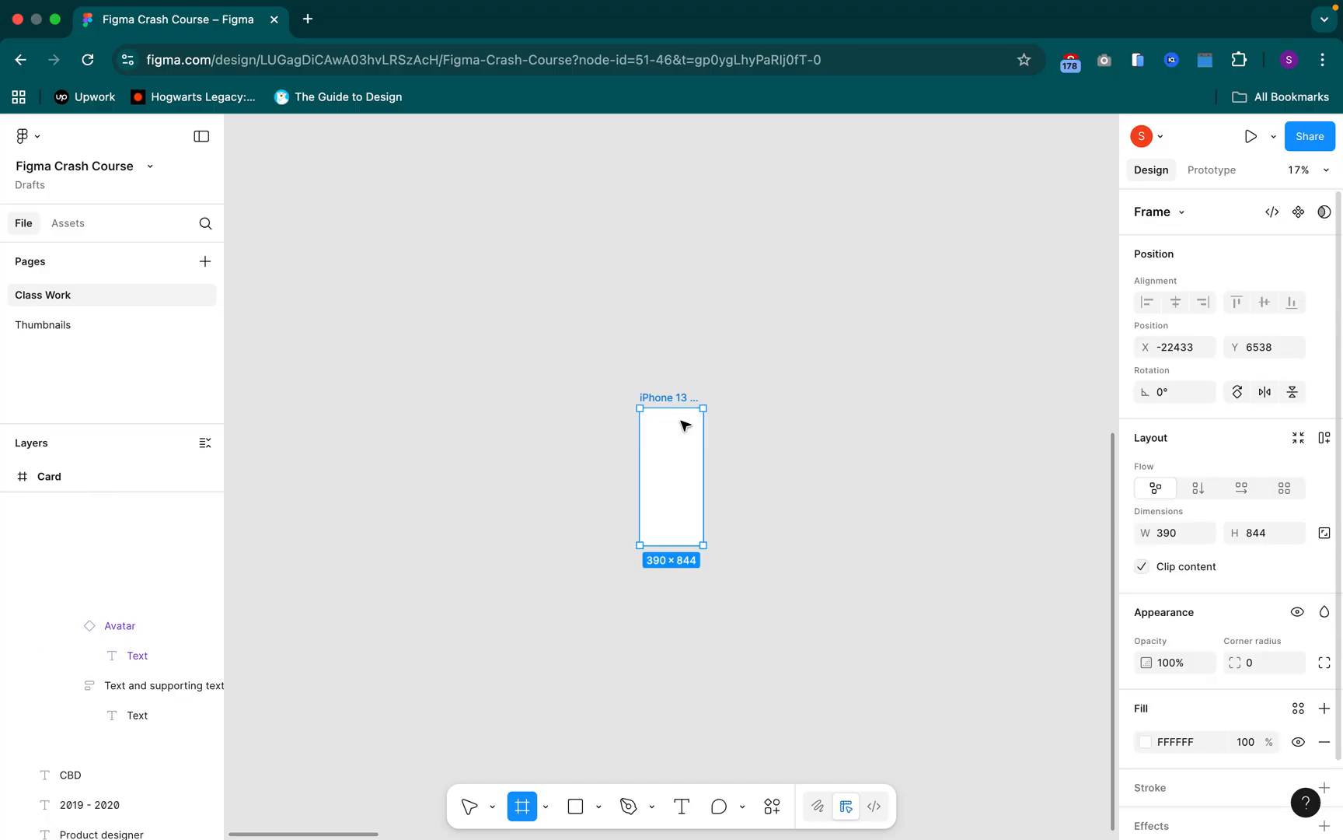
pyautogui.scroll(10, 748, 405)
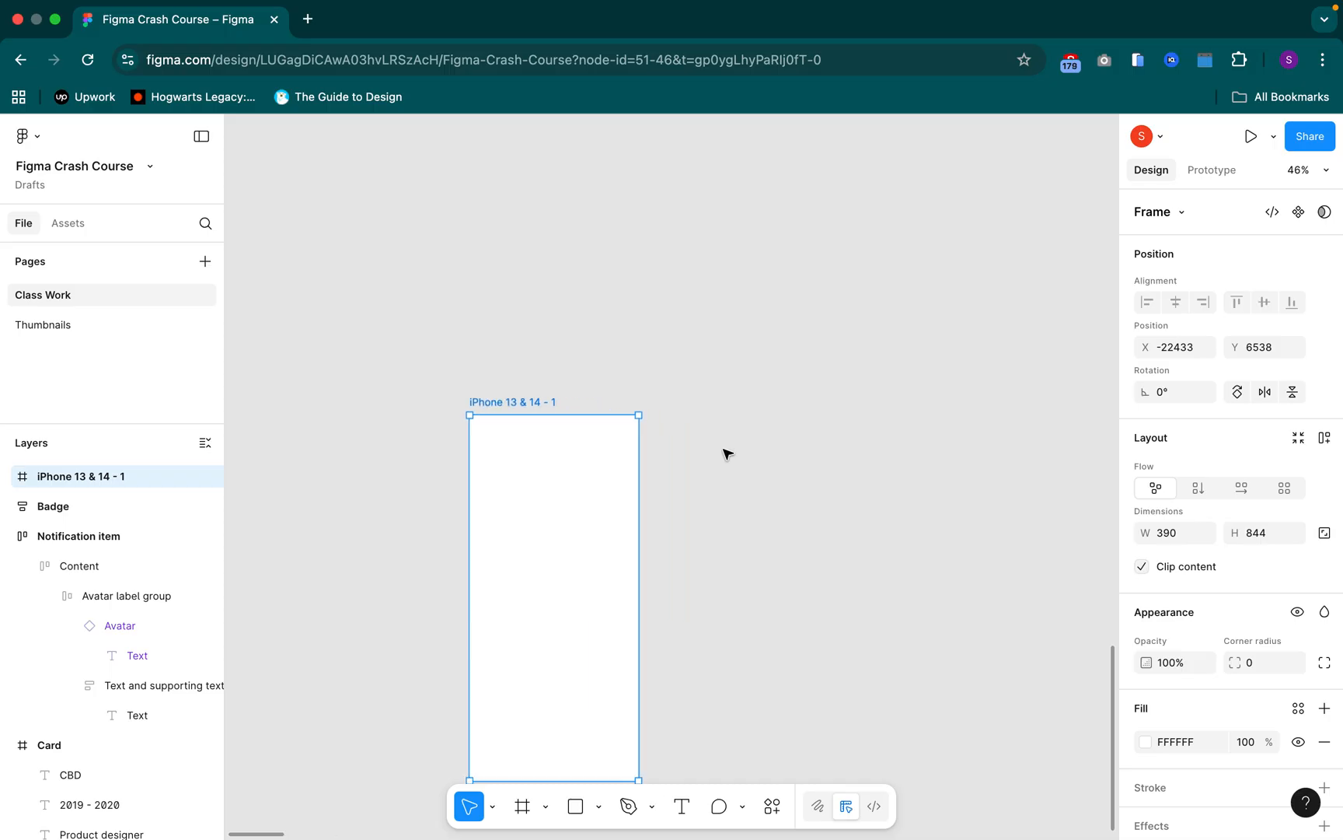
pyautogui.moveTo(730, 521); pyautogui.dragTo(788, 450)
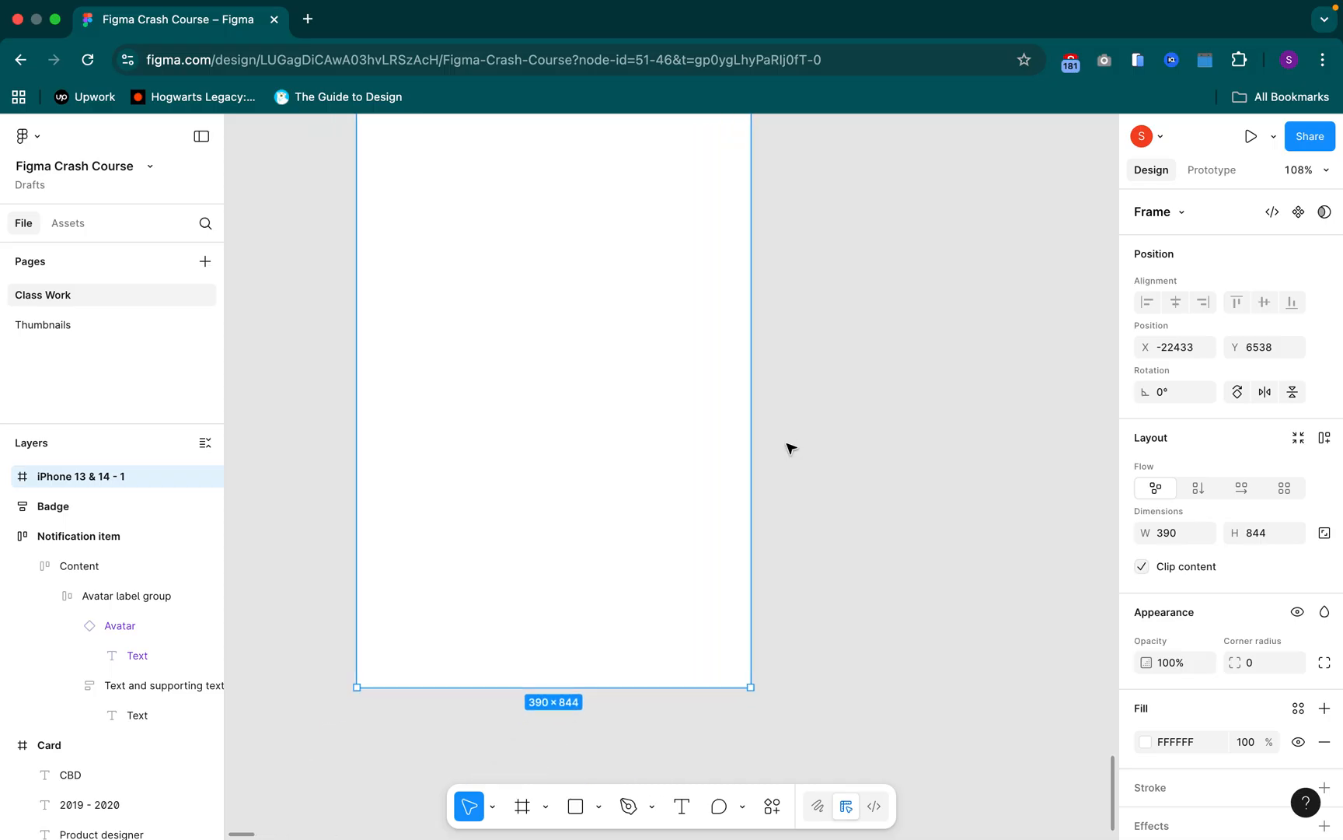
pyautogui.press('o')
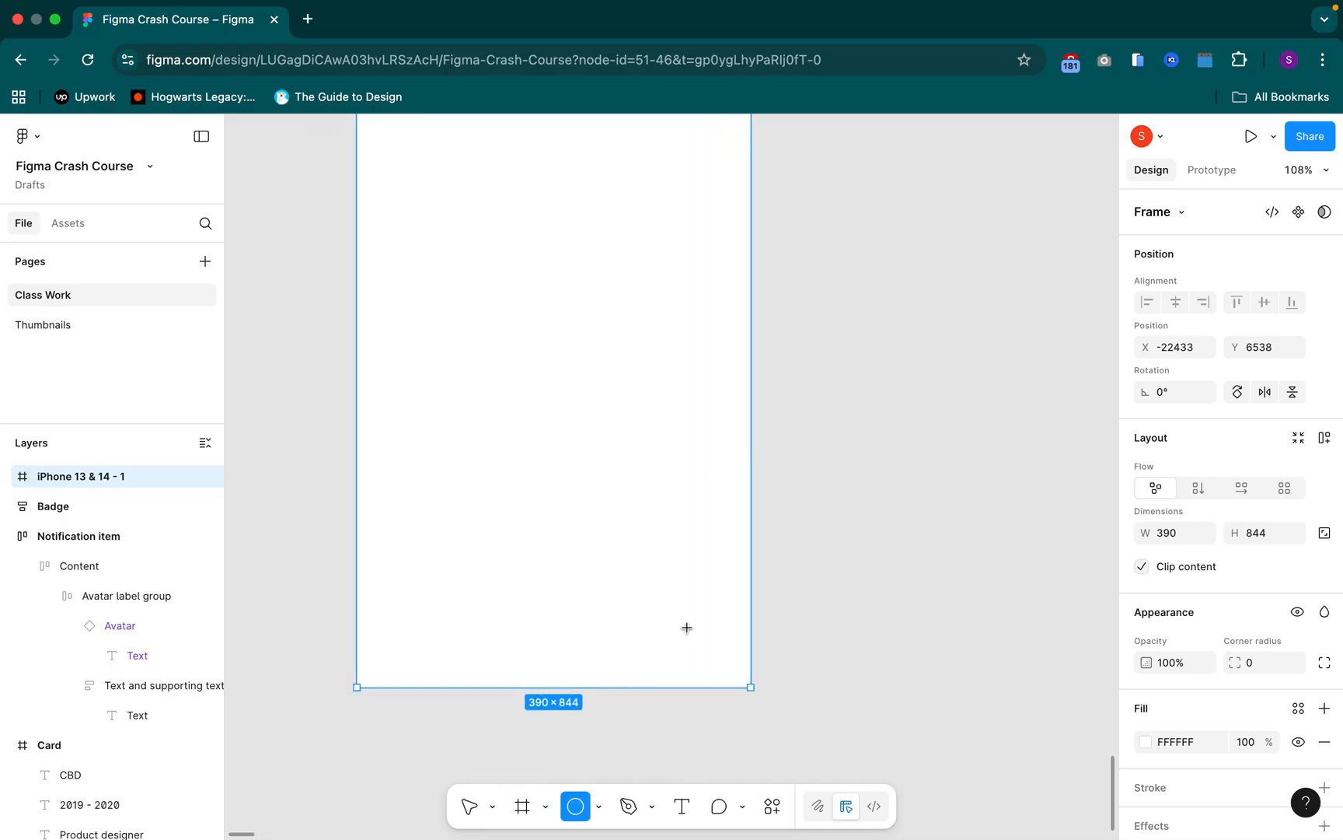
pyautogui.moveTo(686, 629)
pyautogui.mouseDown()
pyautogui.moveTo(756, 702)
pyautogui.moveTo(686, 618)
pyautogui.moveTo(688, 590)
pyautogui.moveTo(681, 616)
pyautogui.mouseUp()
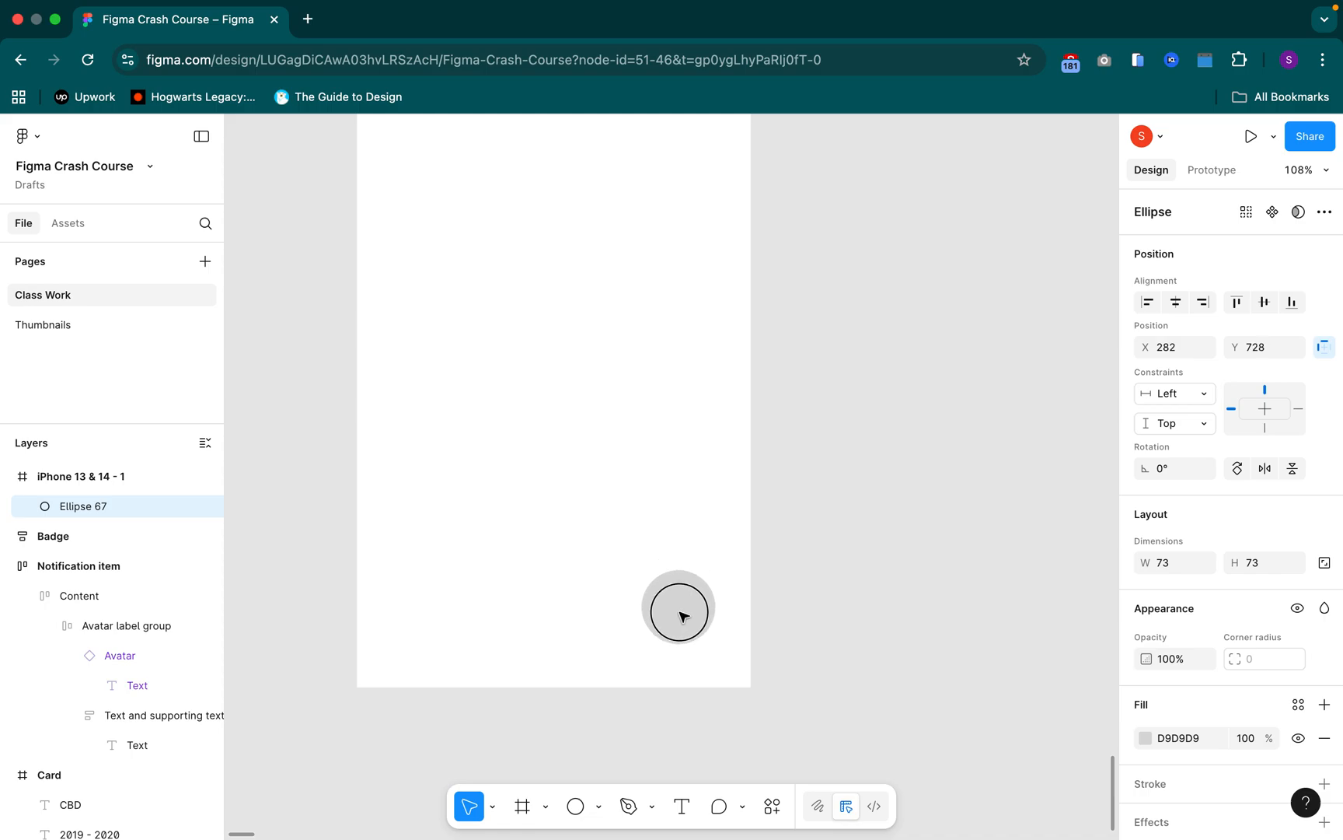
pyautogui.click(848, 504)
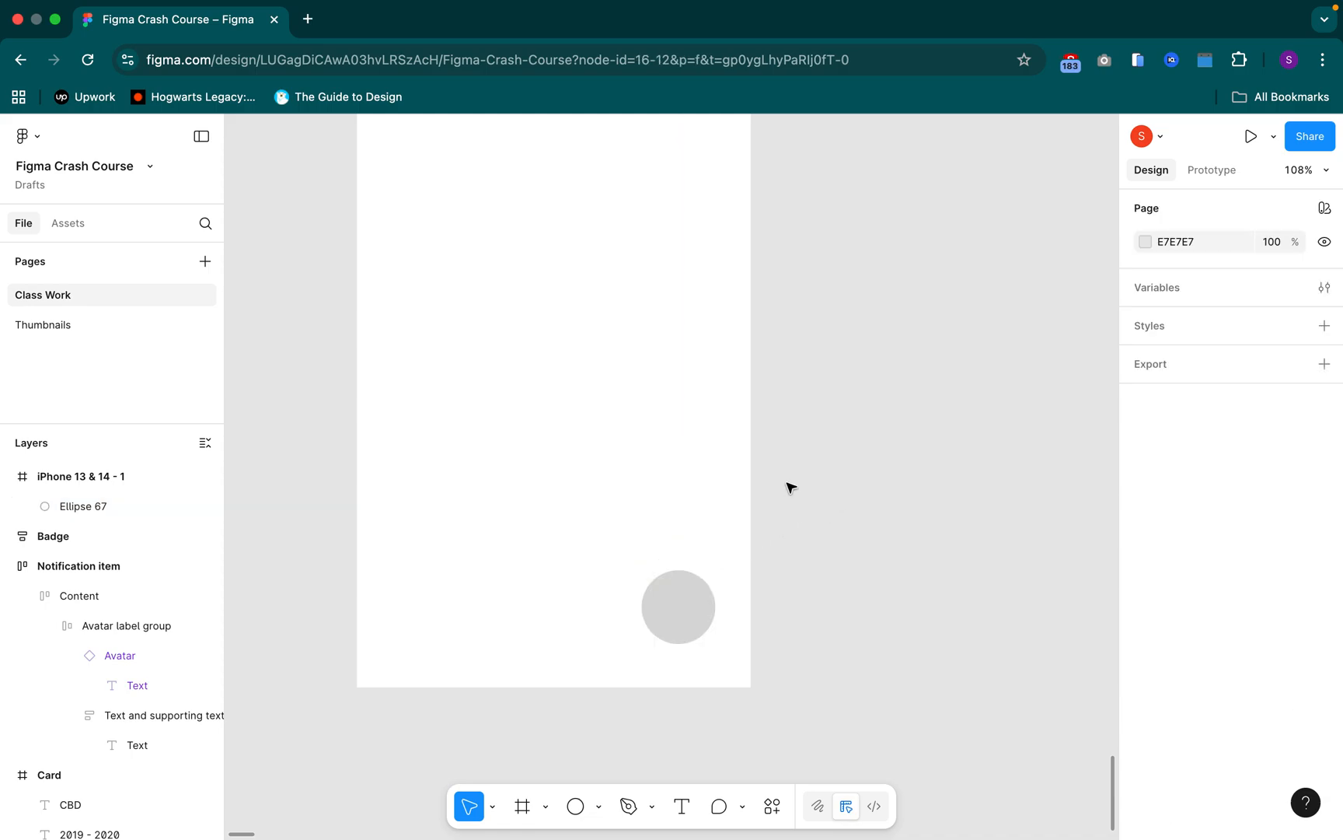
pyautogui.moveTo(830, 641); pyautogui.dragTo(793, 585)
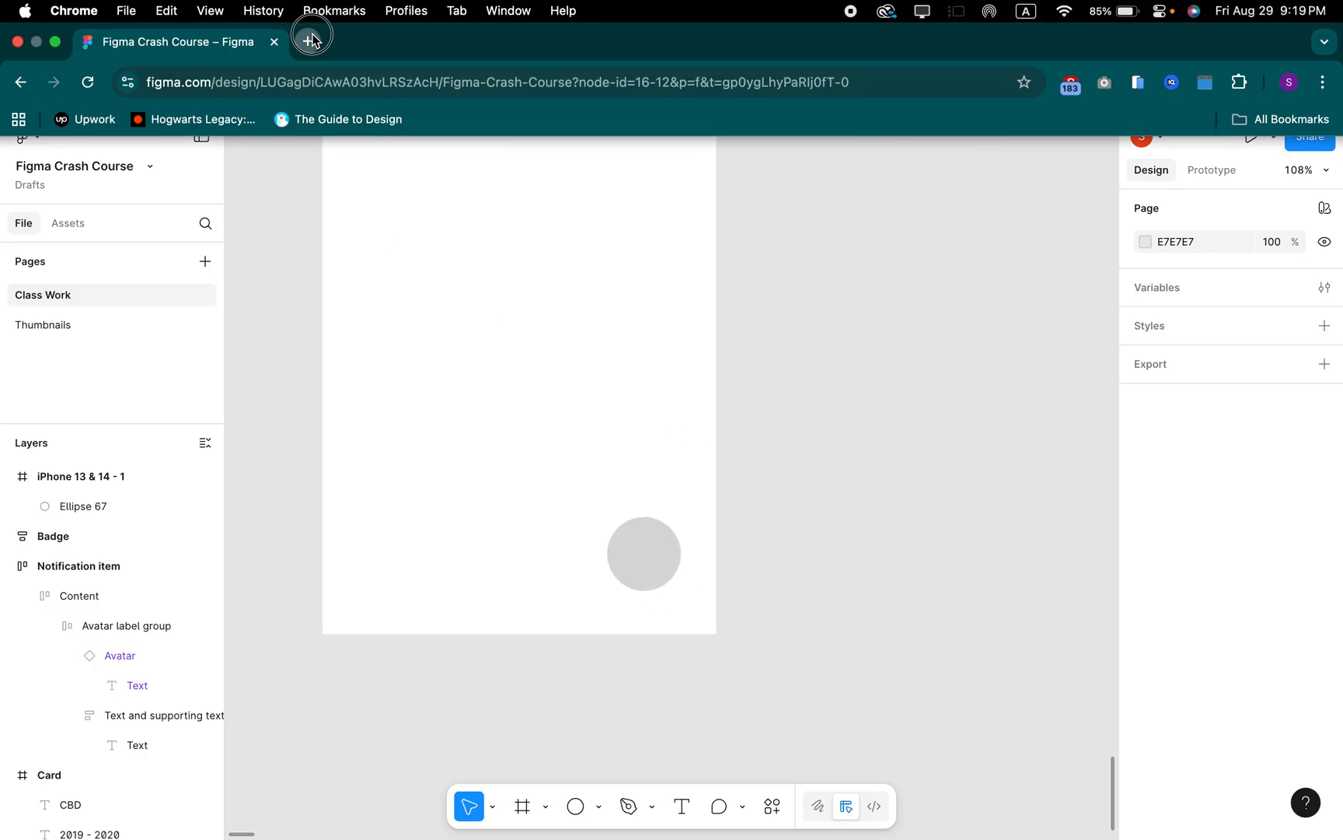
# Search Google for "fab button" in a new browser tab and look through the image results for floating action button examples
pyautogui.click(314, 40)
pyautogui.write('fab bu')
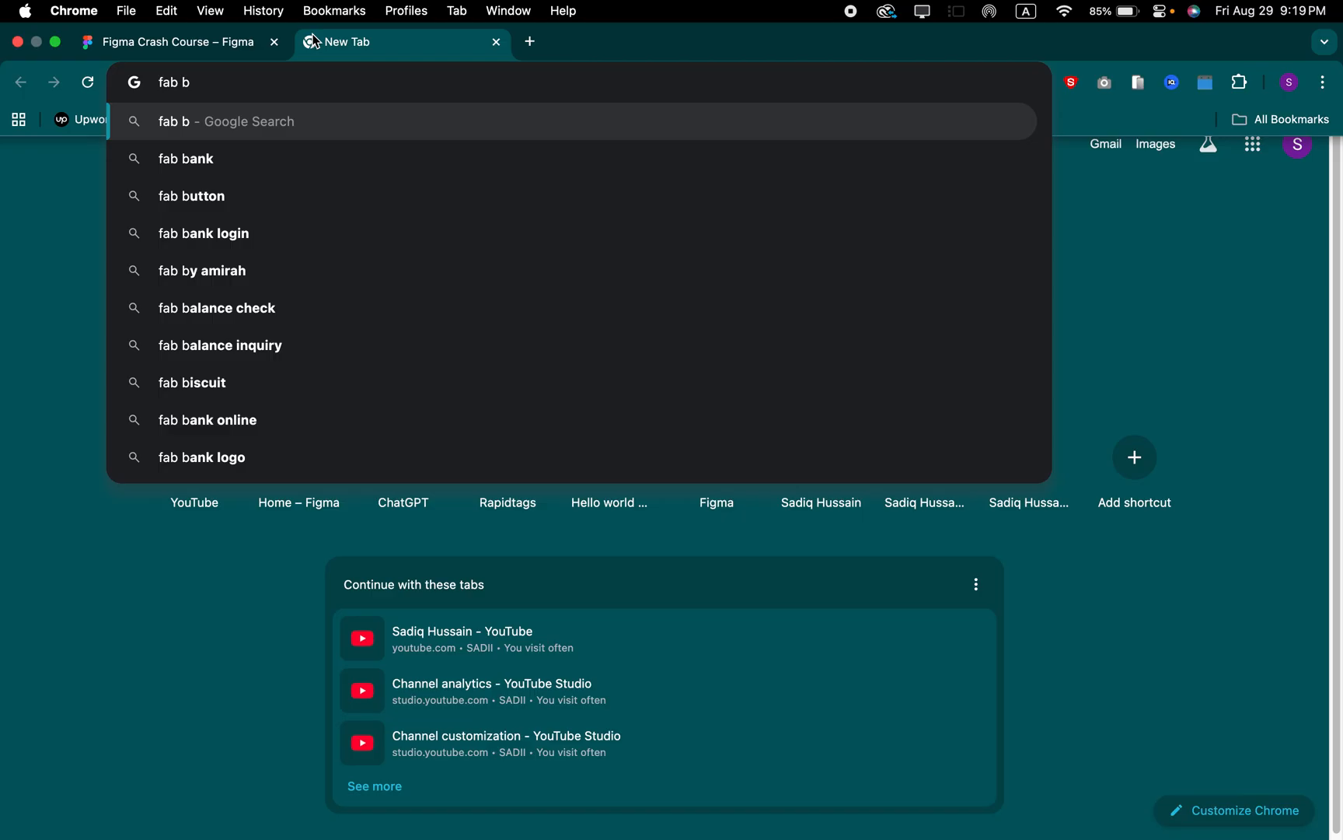
pyautogui.press('Down')
pyautogui.press('Down')
pyautogui.press('Down')
pyautogui.press('Up')
pyautogui.press('Return')
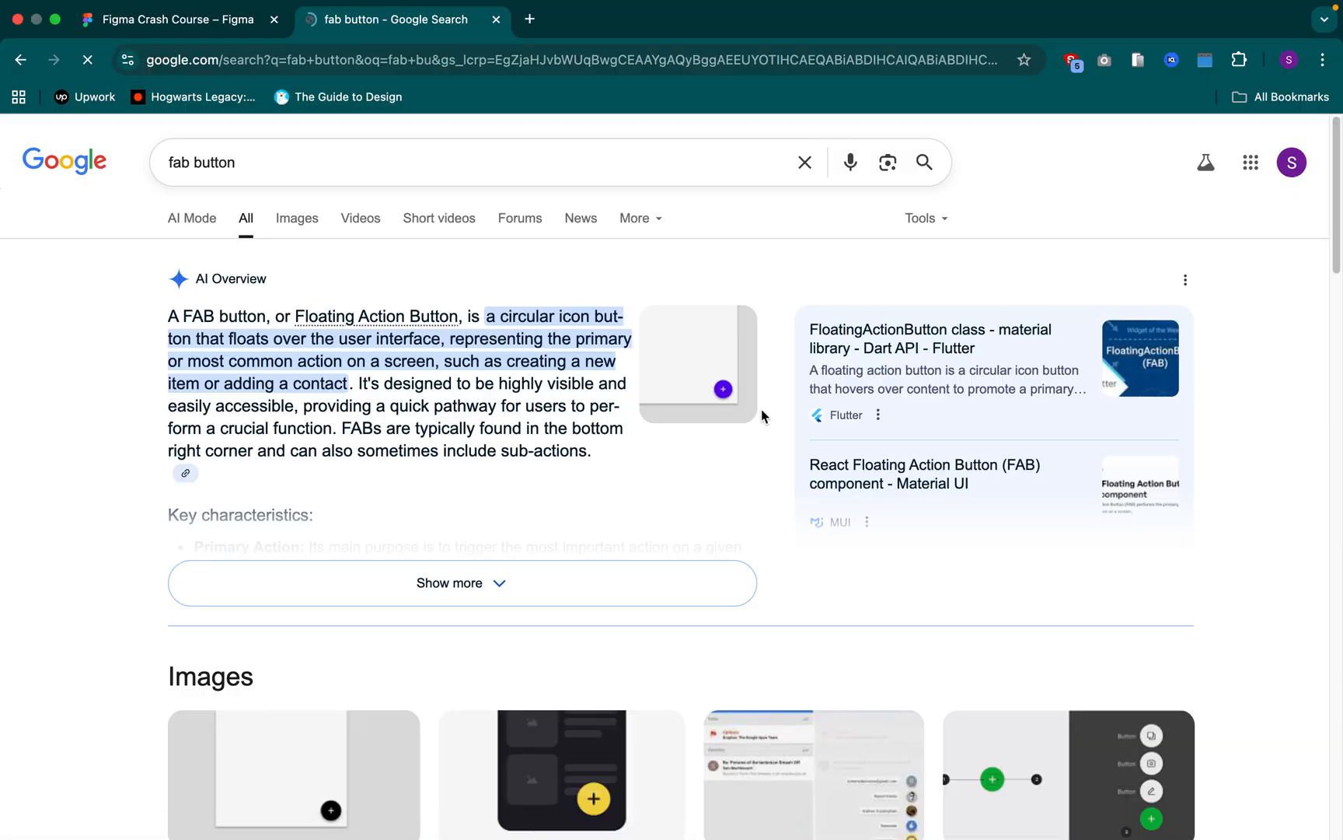
pyautogui.click(299, 220)
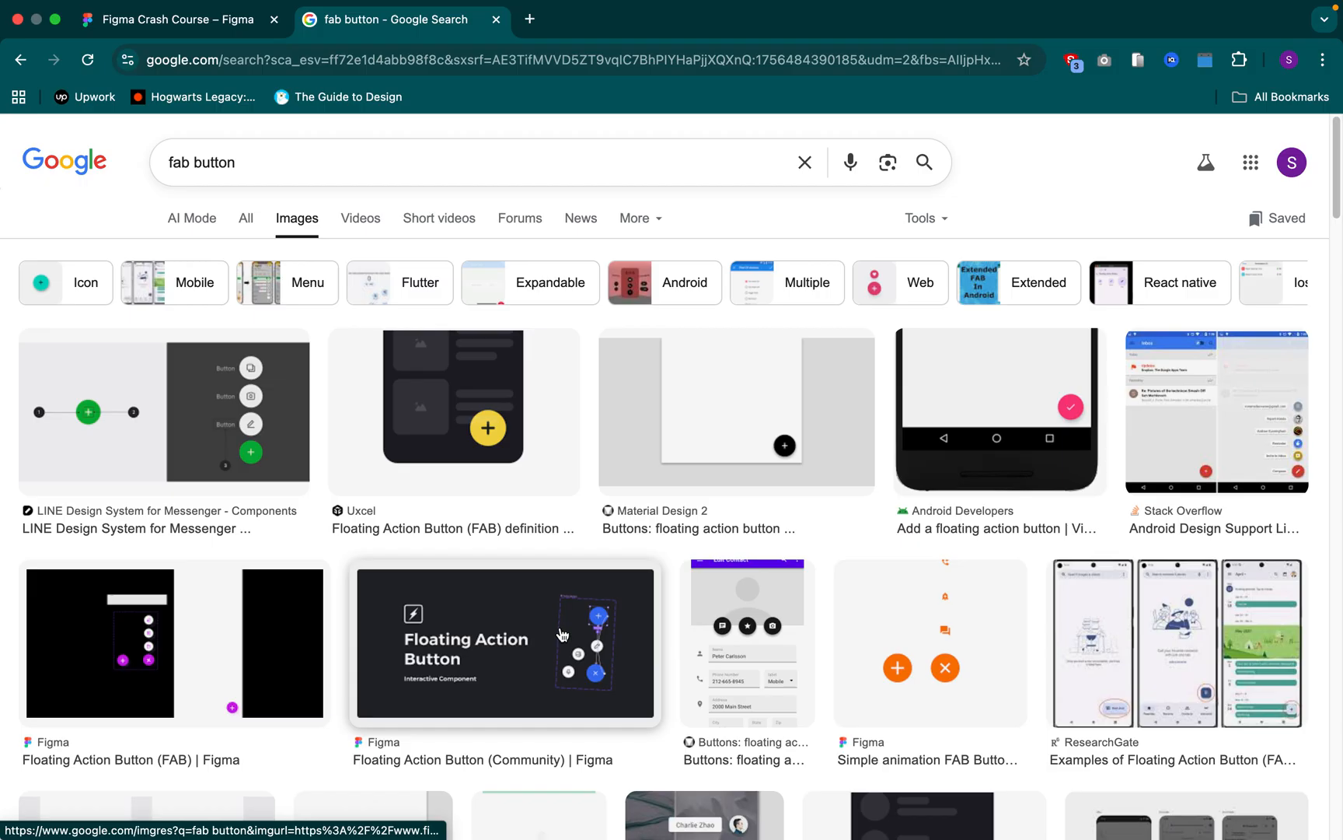
pyautogui.scroll(-7, 597, 573)
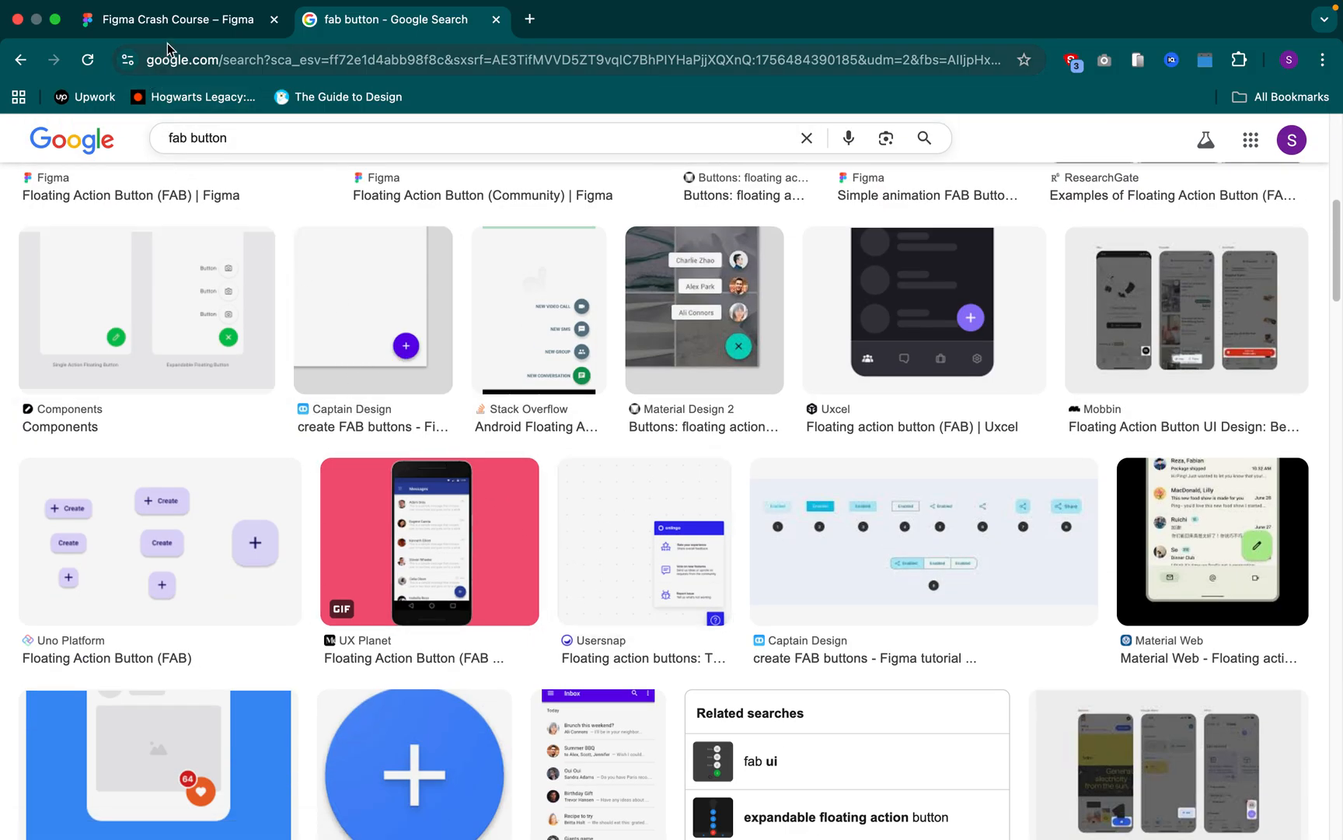
# Return to the Figma file and examine the iPhone frame and the circle placed inside it
pyautogui.click(174, 20)
pyautogui.click(804, 451)
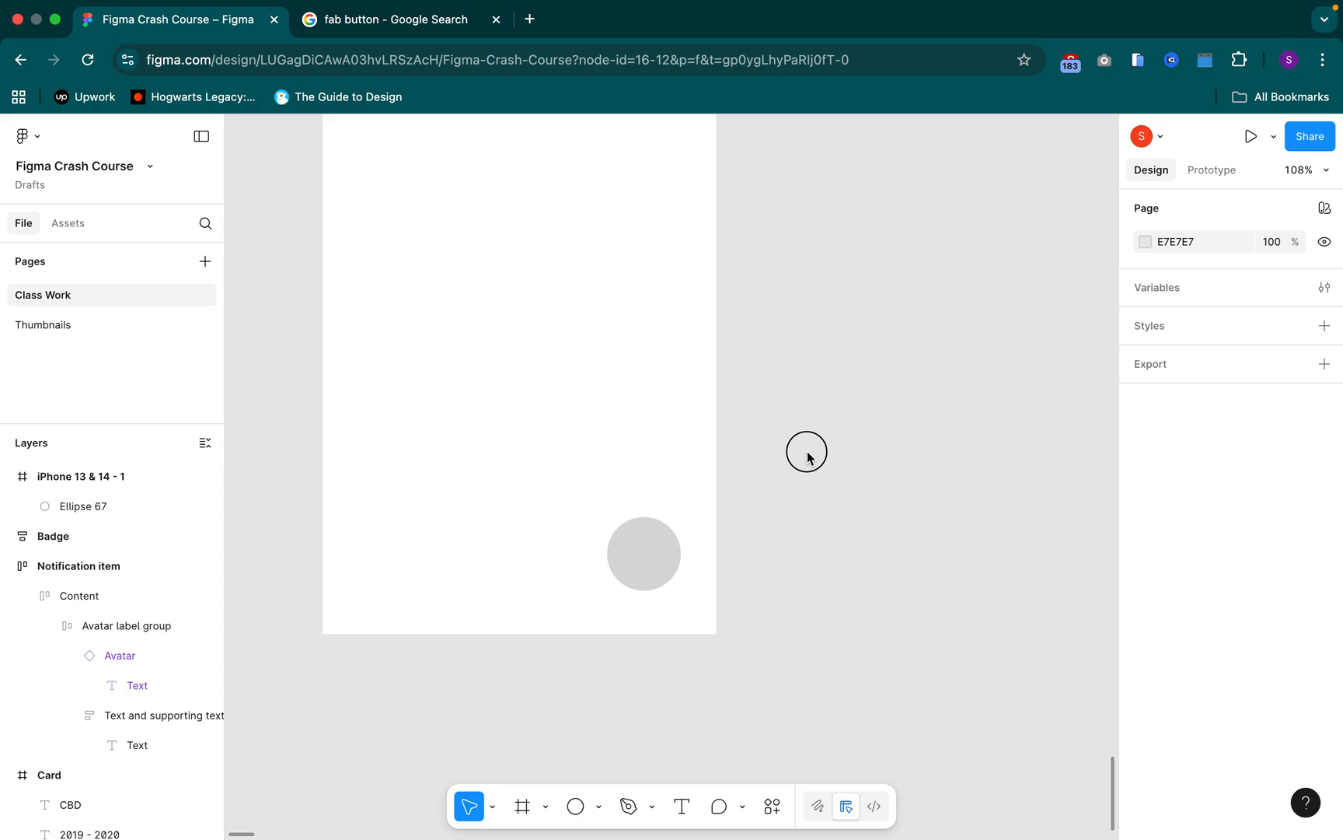
pyautogui.scroll(-8, 803, 452)
pyautogui.moveTo(826, 389); pyautogui.dragTo(672, 372)
pyautogui.scroll(3, 671, 372)
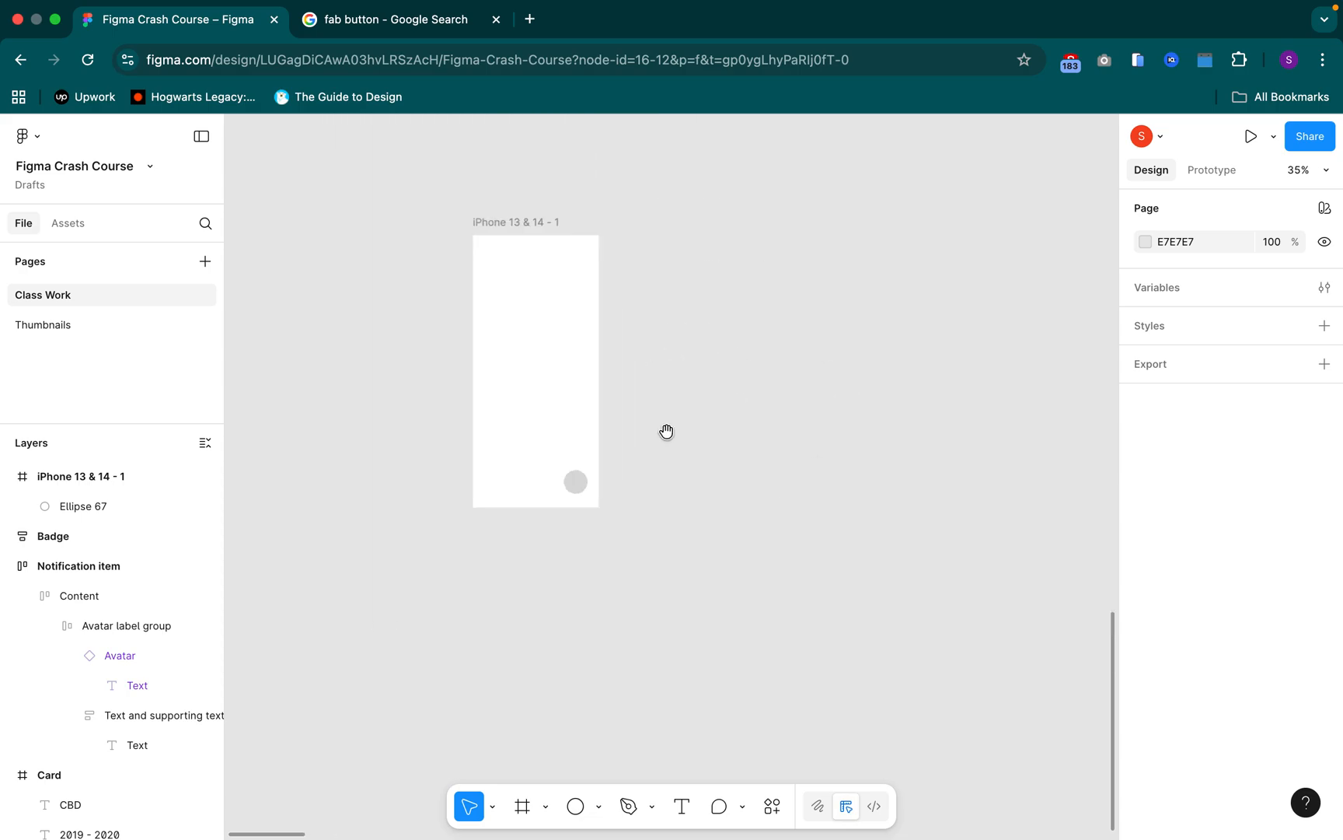
pyautogui.scroll(2, 674, 465)
pyautogui.moveTo(684, 468); pyautogui.dragTo(688, 468)
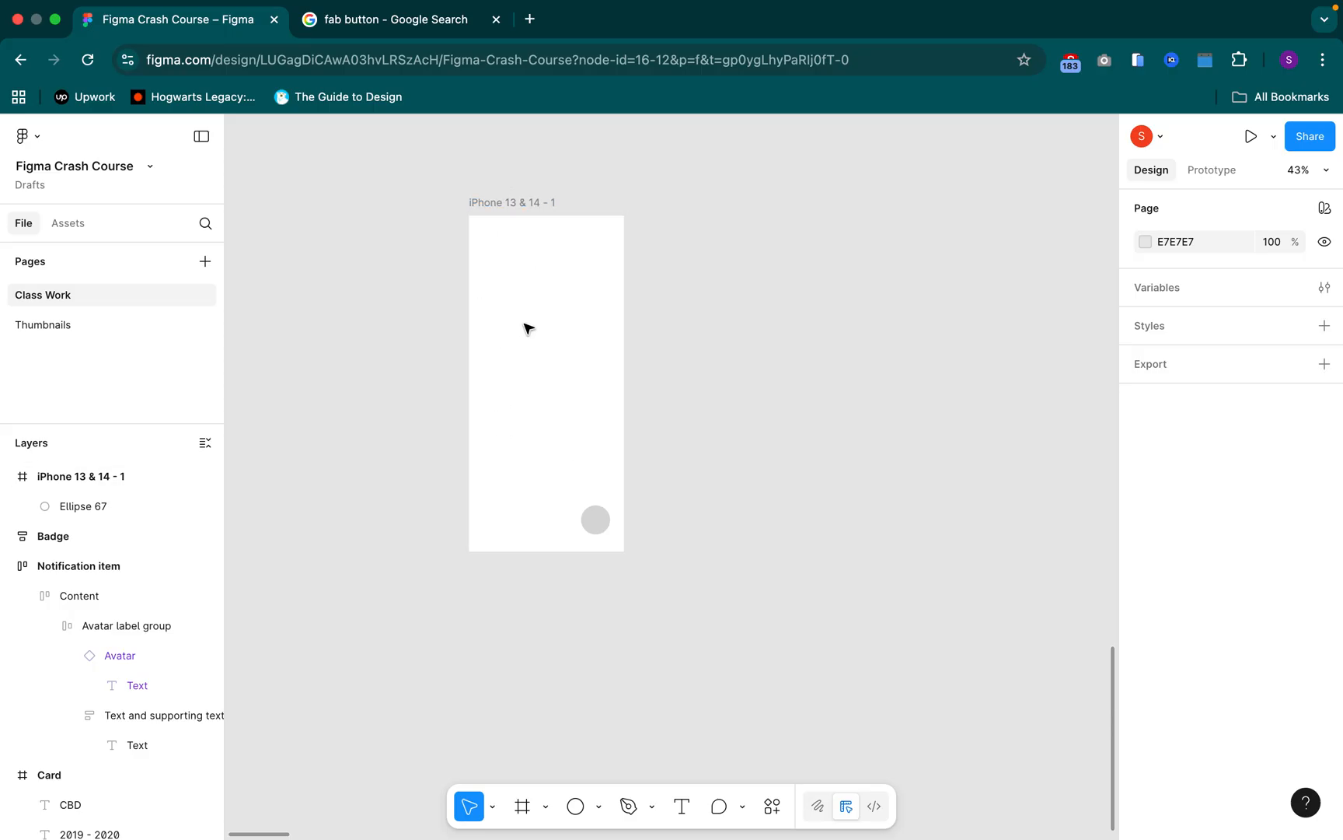
pyautogui.click(506, 205)
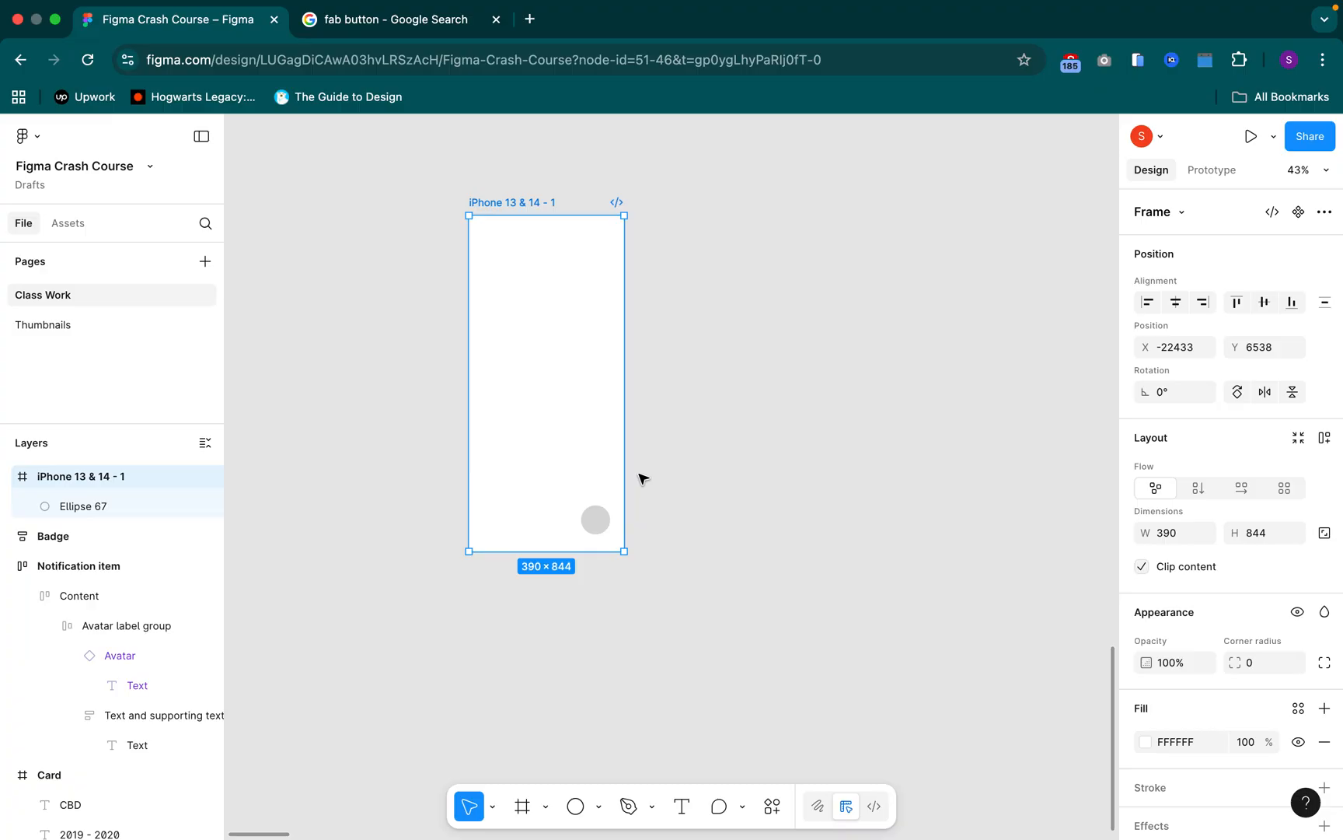
pyautogui.click(601, 518)
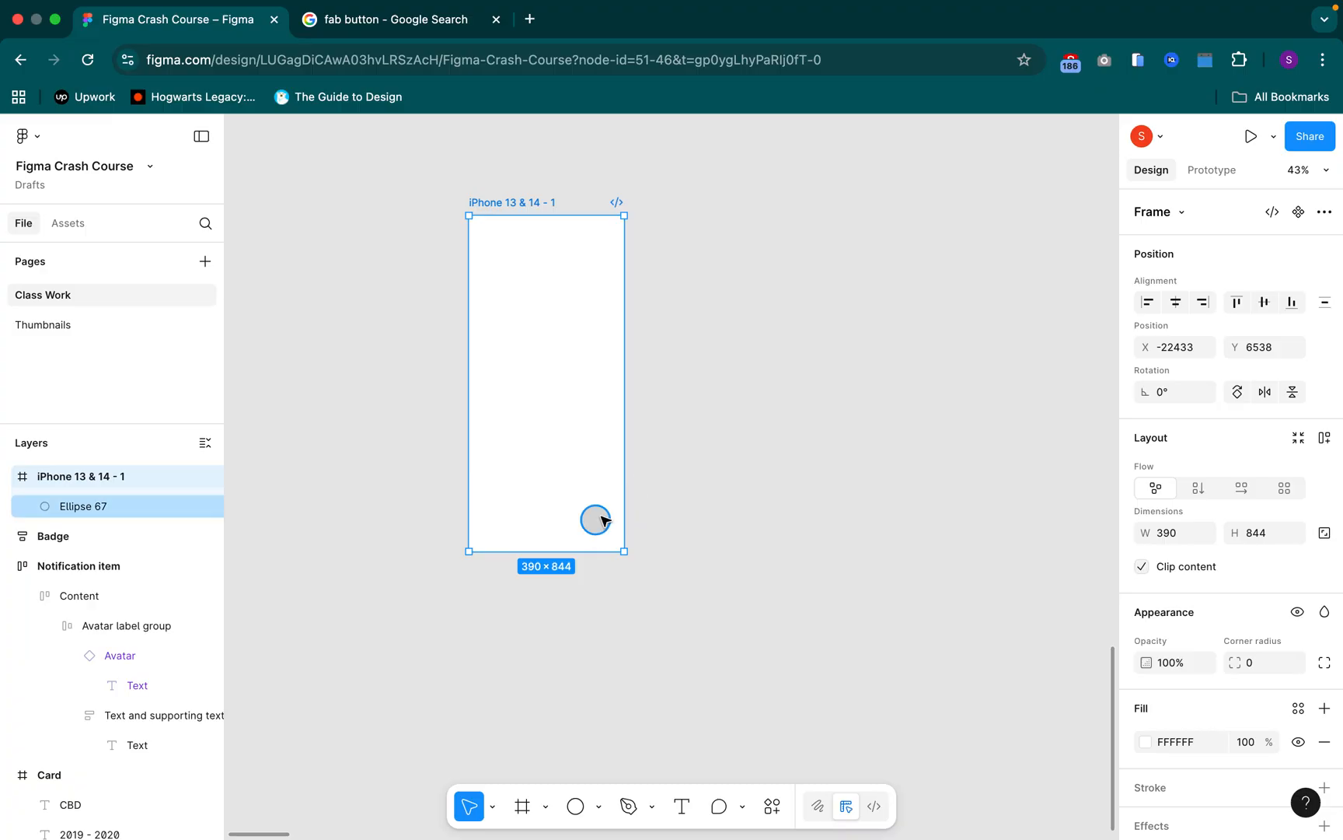
pyautogui.click(716, 443)
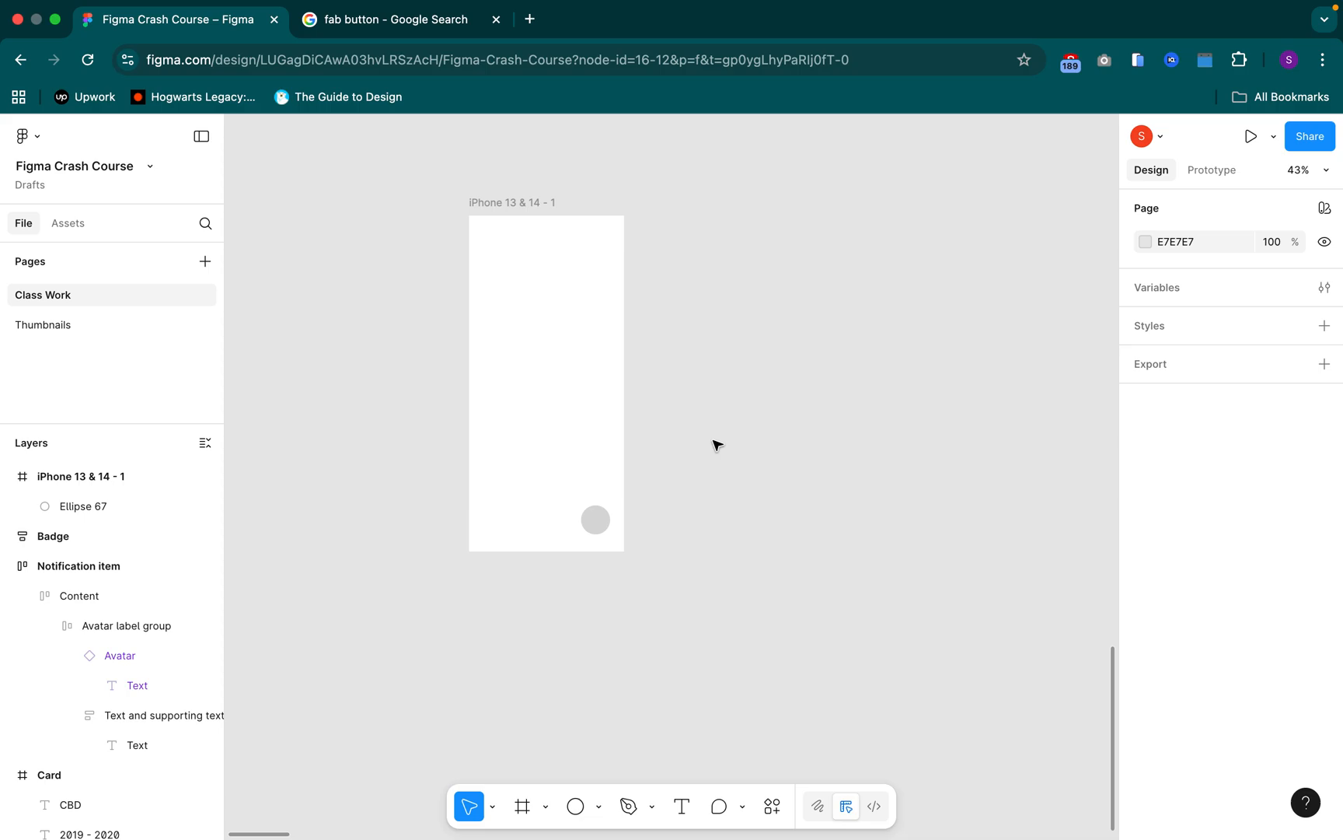
pyautogui.moveTo(800, 597); pyautogui.dragTo(772, 585)
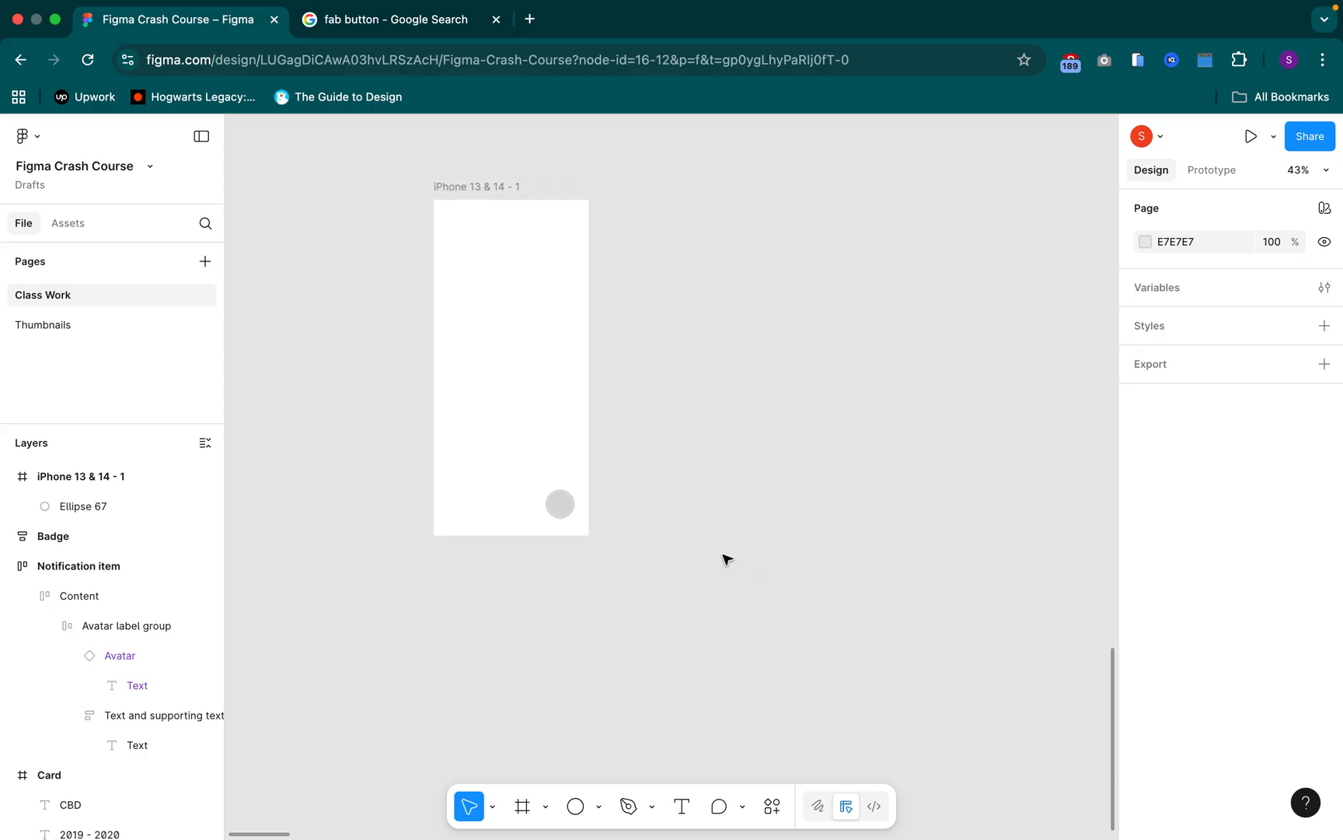
pyautogui.click(565, 502)
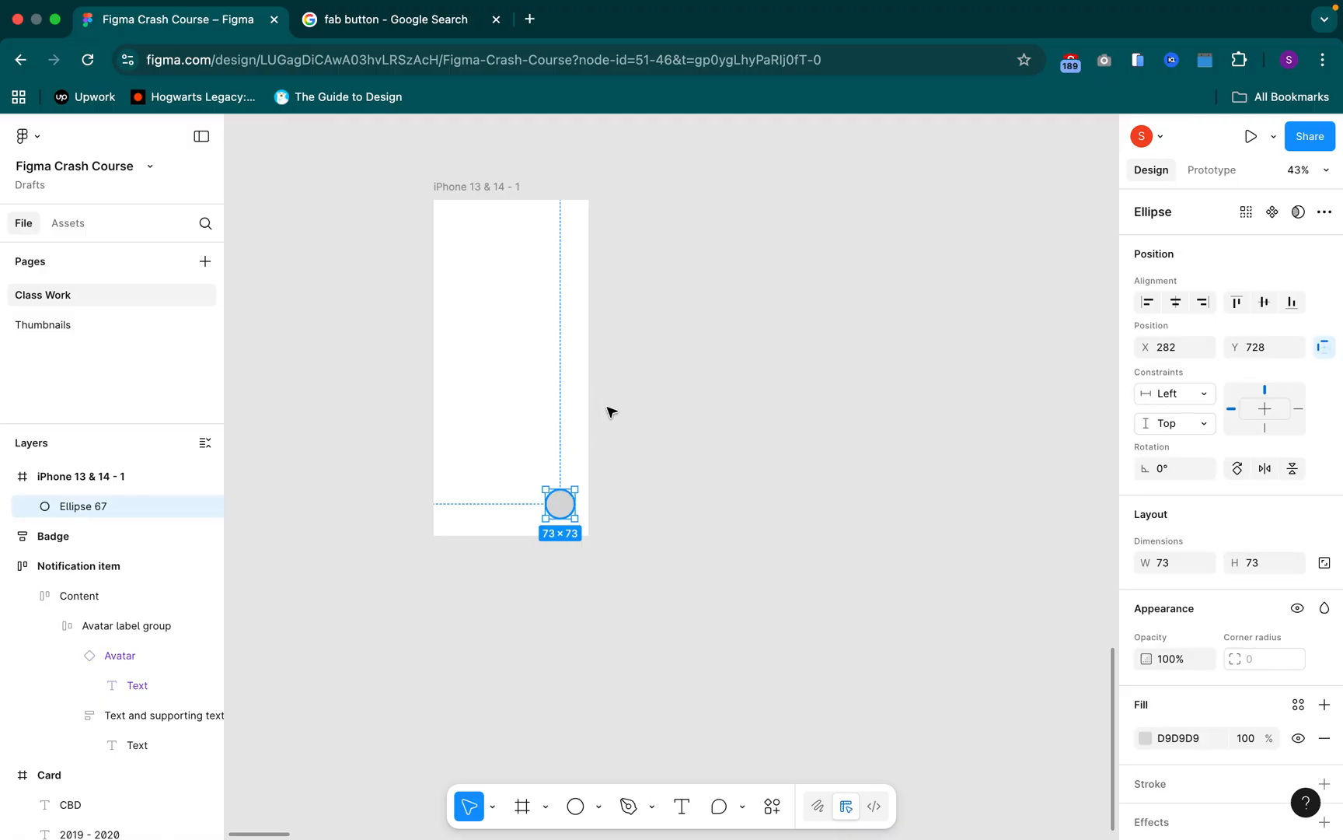
pyautogui.click(714, 393)
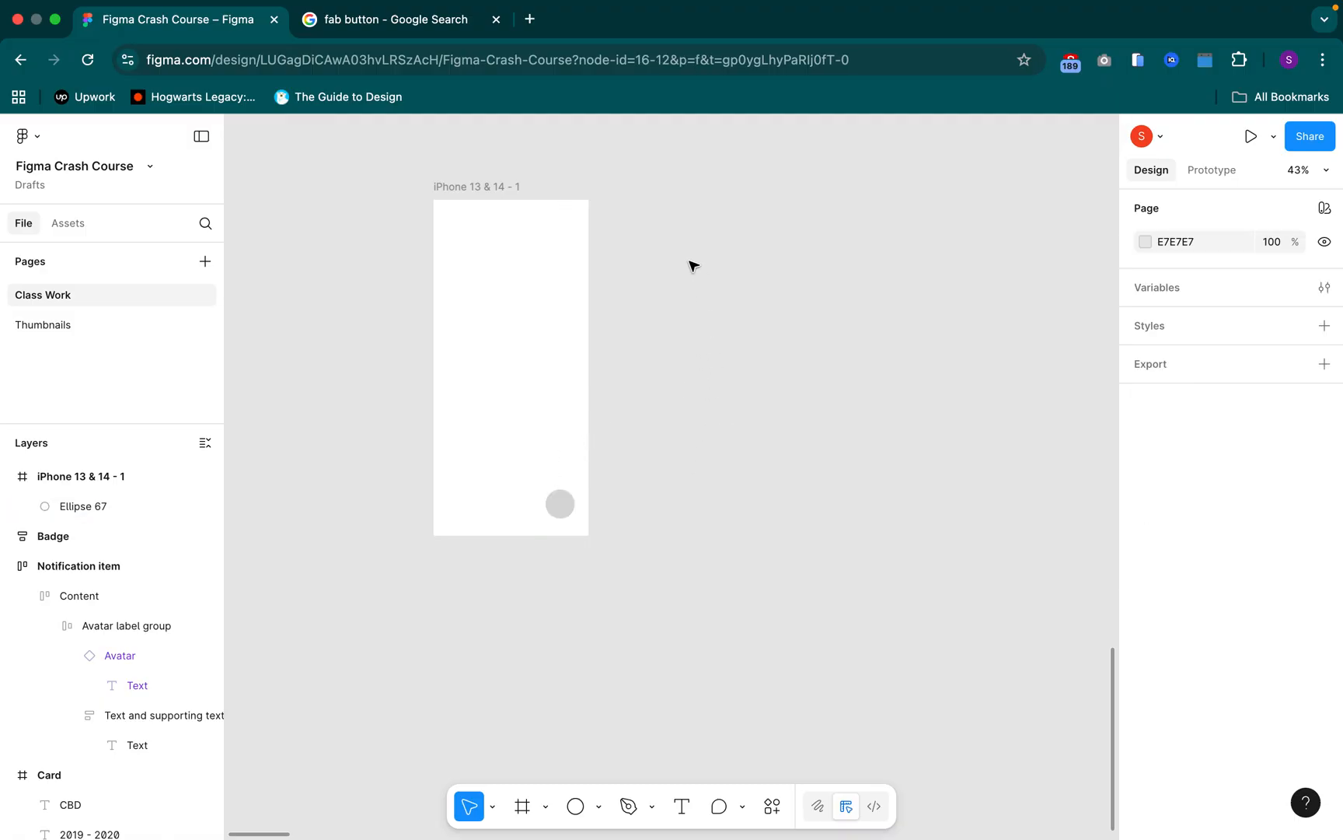
# Draw a rectangle about 478 × 844 beside the iPhone frame, aligned with its height
pyautogui.press('r')
pyautogui.moveTo(607, 201); pyautogui.dragTo(797, 536)
pyautogui.click(778, 646)
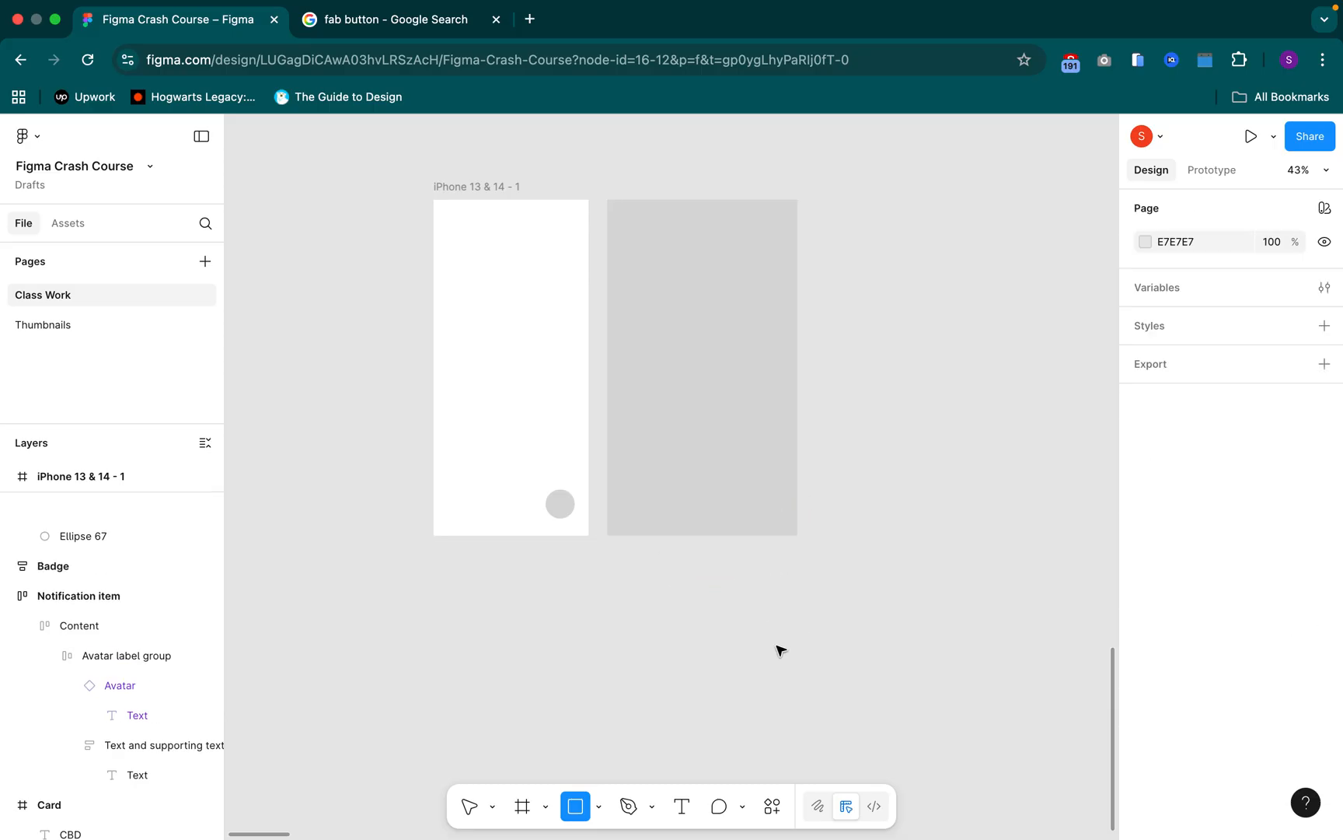
# Copy the frame's circle onto the rectangle's lower-right corner and set the copy's fill to F88888
pyautogui.click(567, 505)
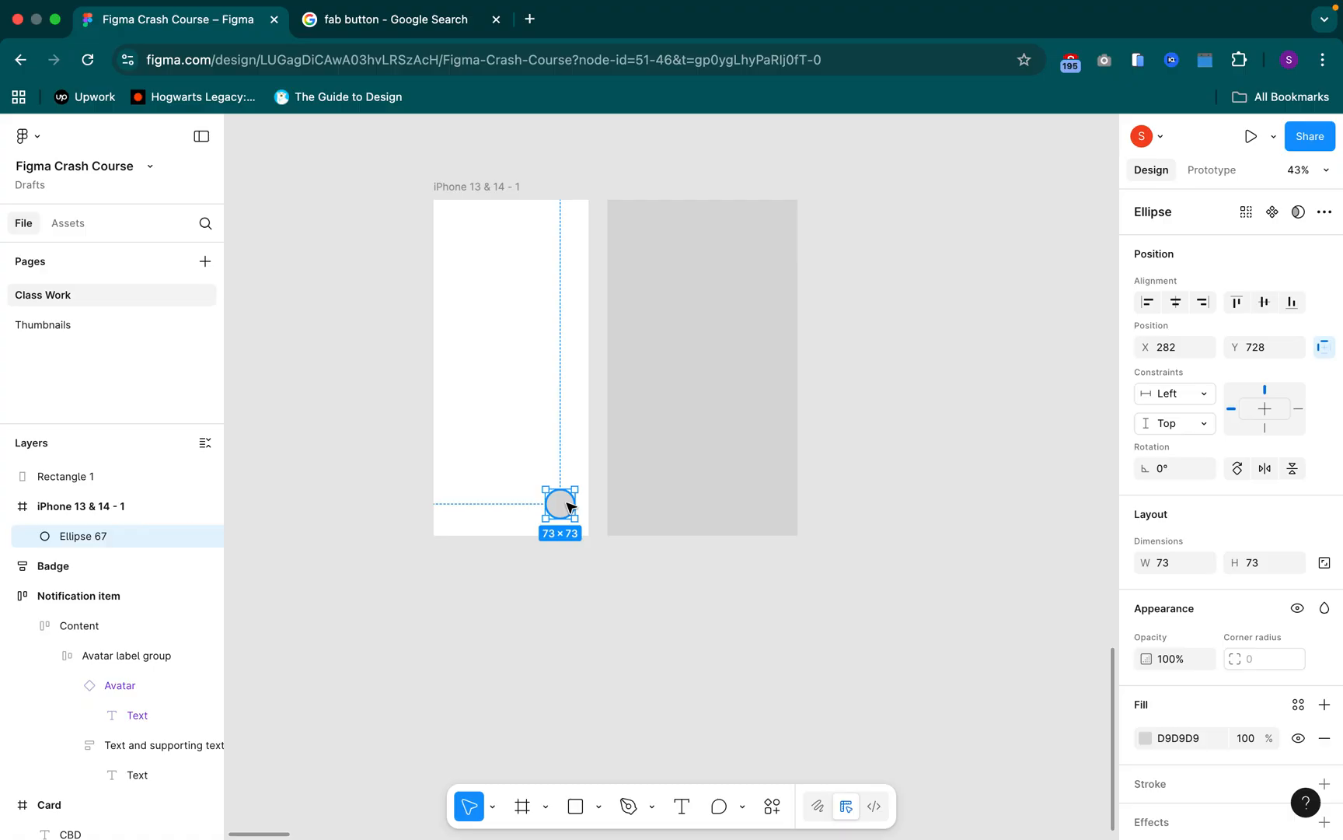
pyautogui.moveTo(567, 507); pyautogui.dragTo(780, 509)
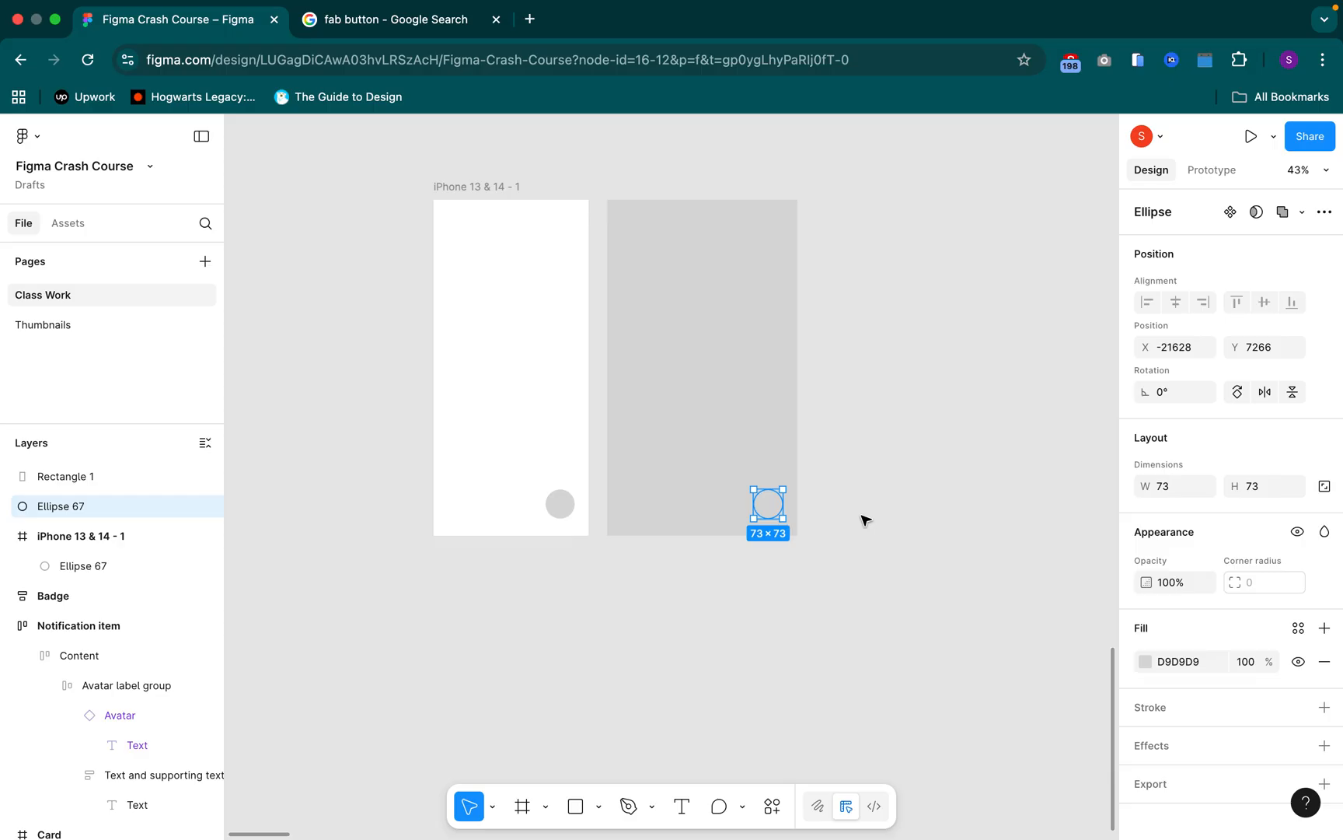
pyautogui.click(1146, 662)
pyautogui.moveTo(1043, 566); pyautogui.dragTo(998, 441)
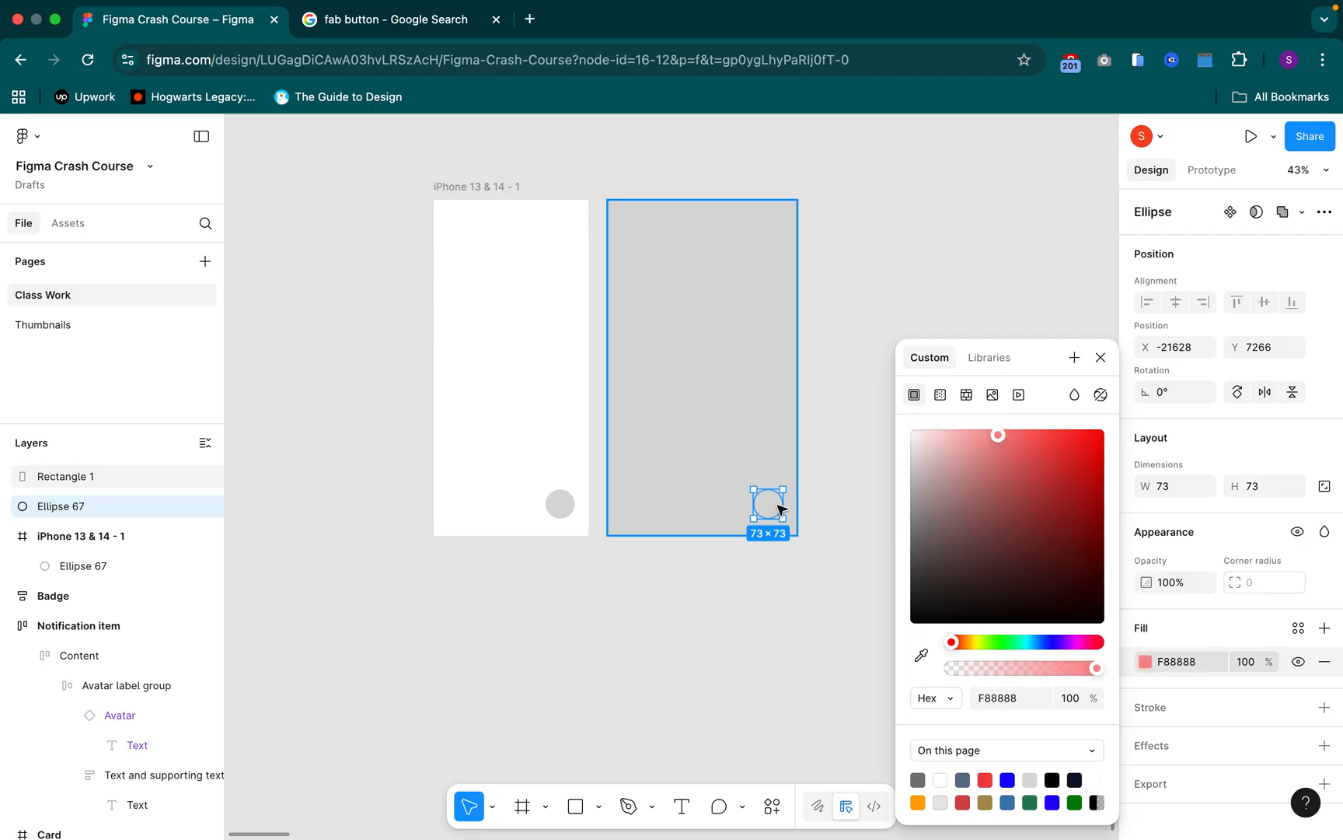
# Send the grey rectangle to the back so it sits behind the copied circle
pyautogui.click(781, 509)
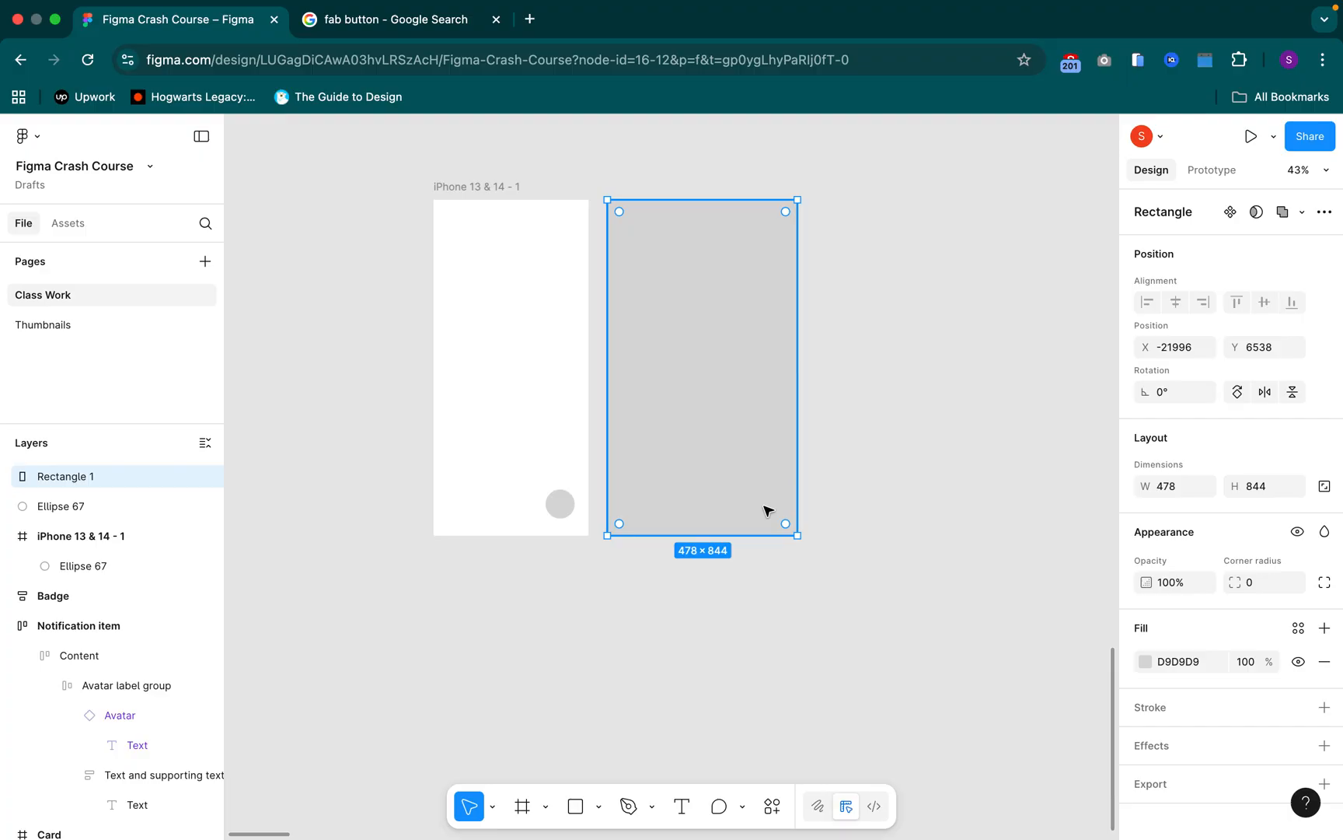
pyautogui.press('super+alt+bracketleft')
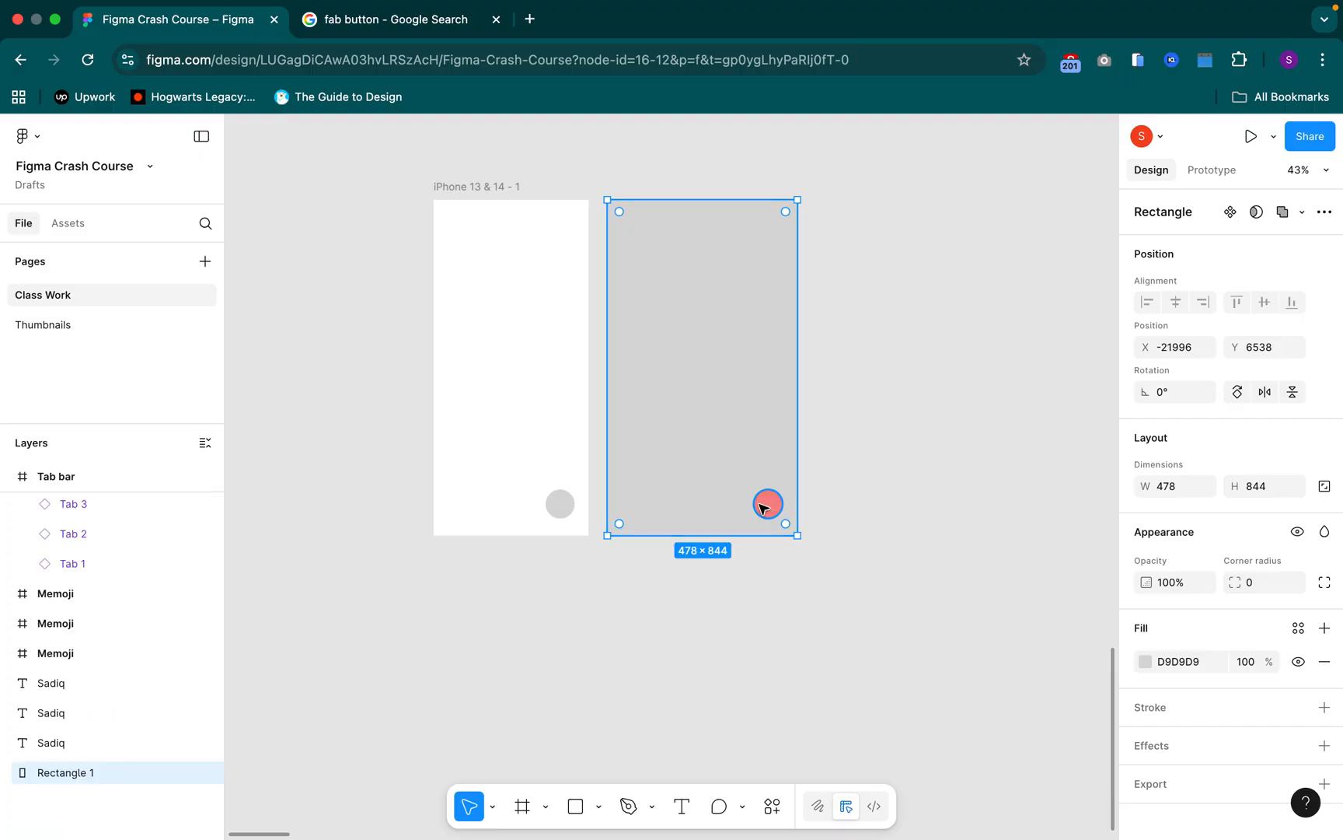
pyautogui.click(881, 513)
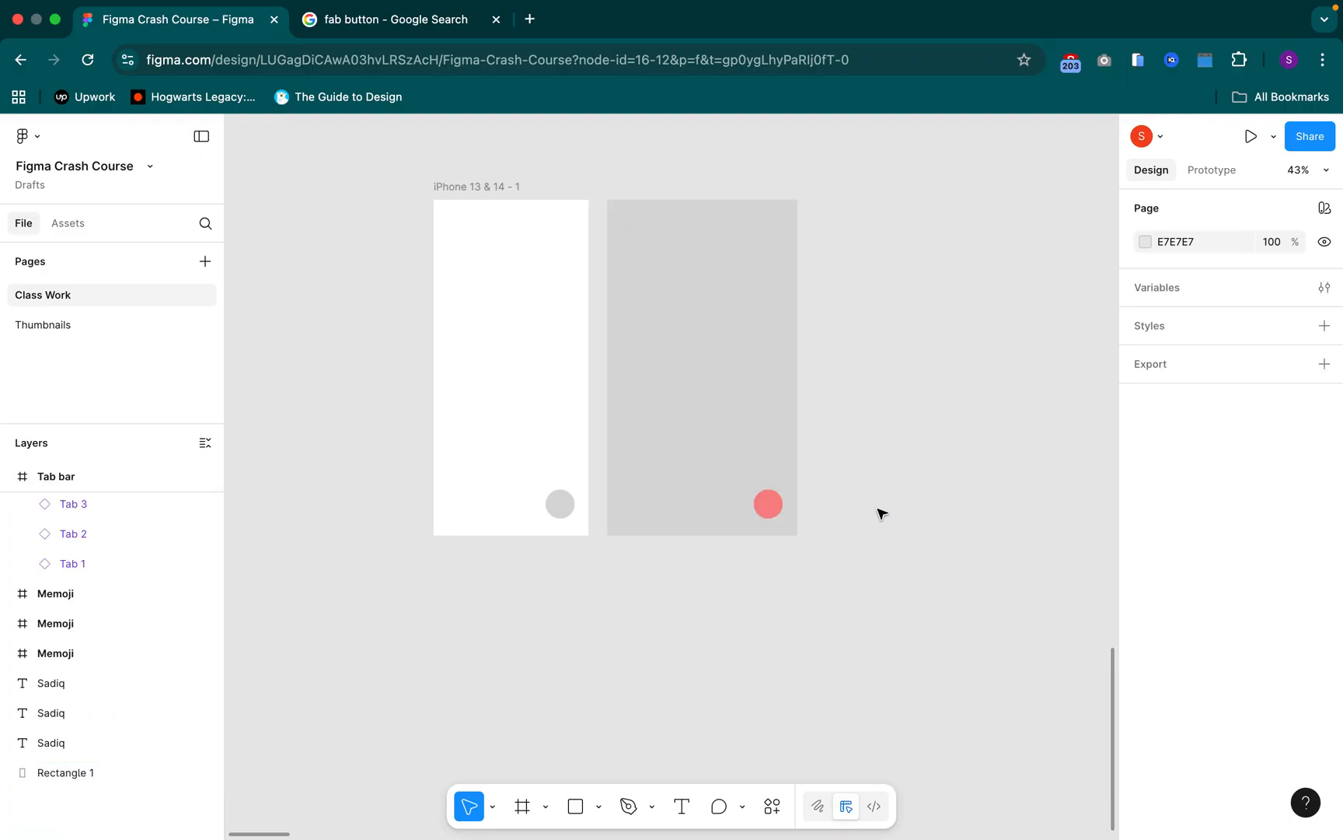
# Resize the grey rectangle repeatedly from its side and lower edges, ending at about 455 × 844
pyautogui.click(768, 500)
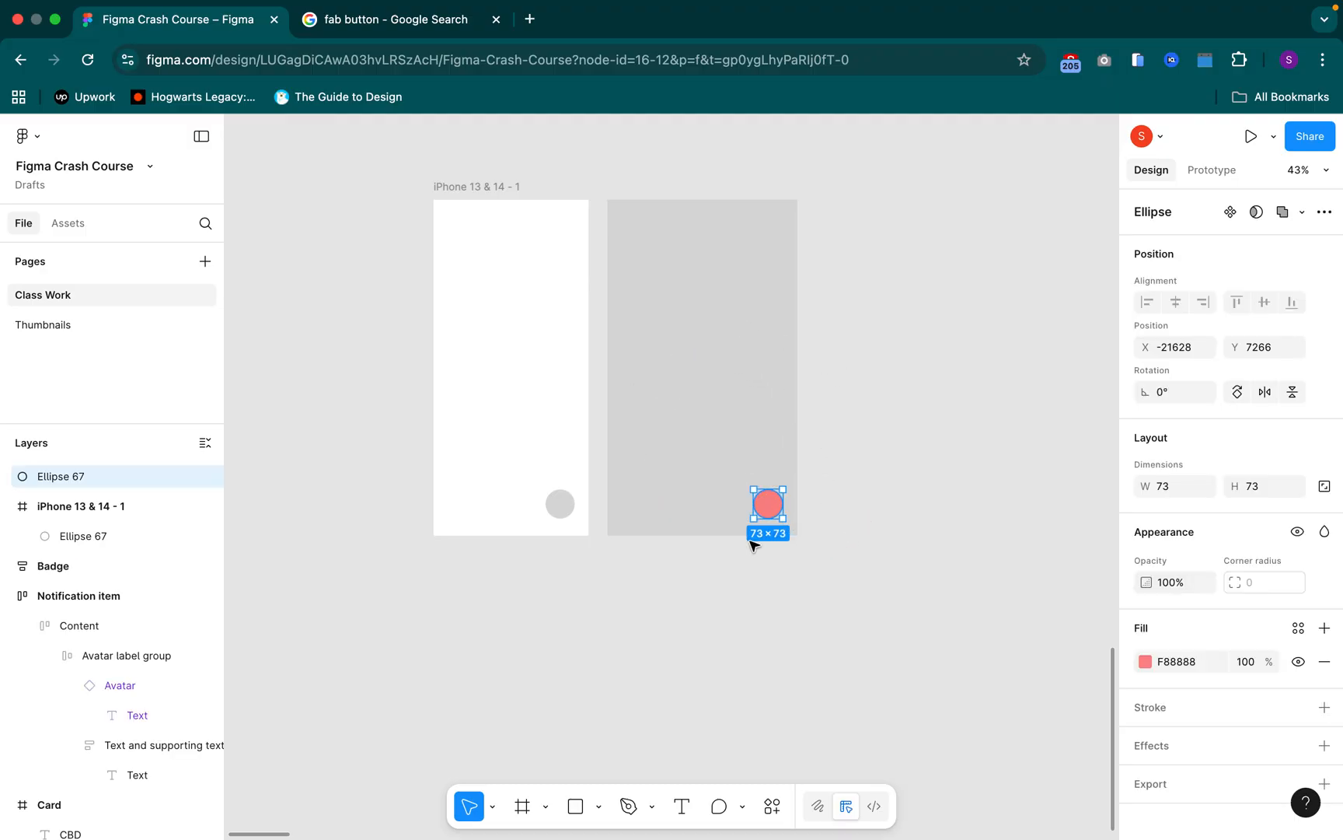
pyautogui.click(674, 263)
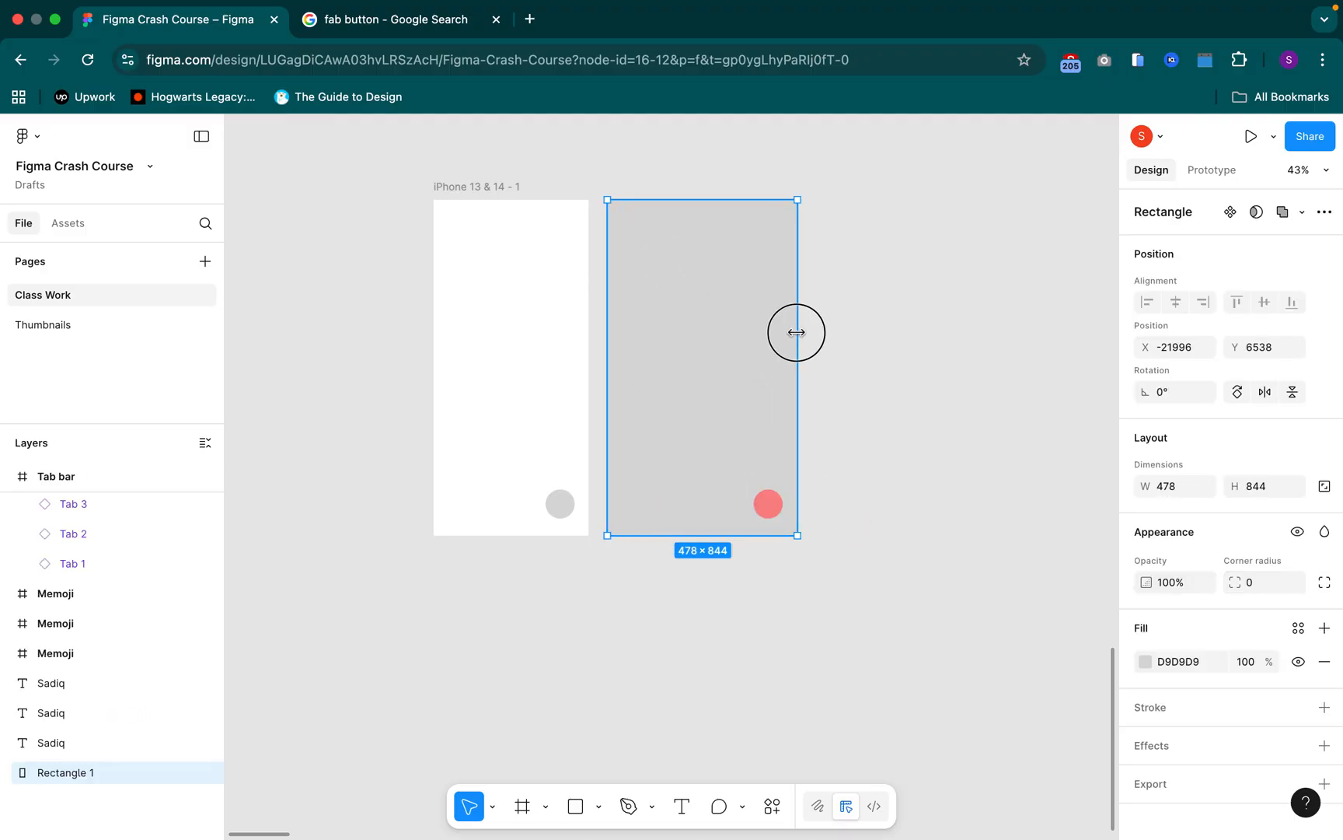
pyautogui.moveTo(1032, 363); pyautogui.dragTo(783, 345)
pyautogui.moveTo(673, 536); pyautogui.dragTo(633, 518)
pyautogui.moveTo(611, 410)
pyautogui.mouseDown()
pyautogui.moveTo(519, 402)
pyautogui.moveTo(650, 416)
pyautogui.moveTo(617, 421)
pyautogui.mouseUp()
pyautogui.moveTo(716, 513)
pyautogui.mouseDown()
pyautogui.moveTo(713, 535)
pyautogui.moveTo(716, 518)
pyautogui.mouseUp()
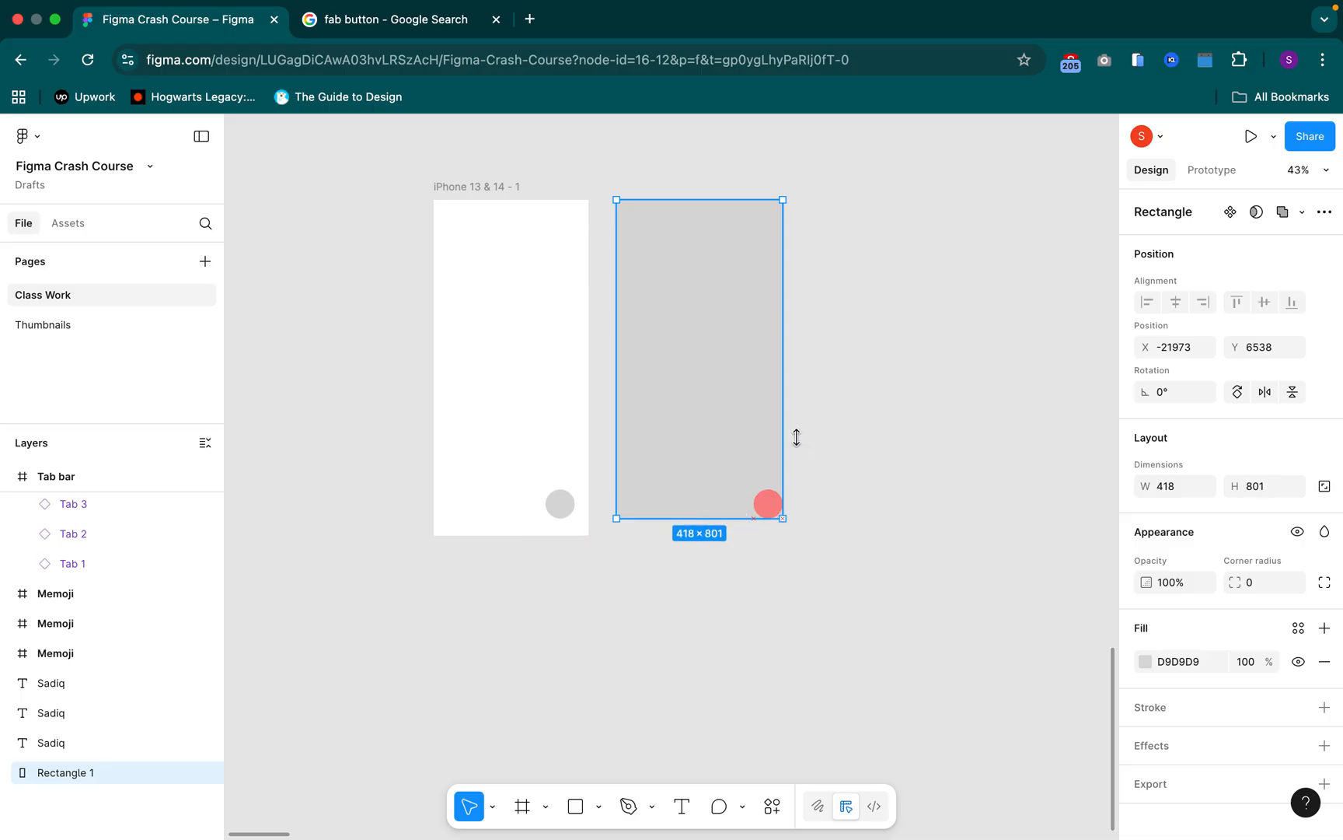
pyautogui.moveTo(783, 437); pyautogui.dragTo(797, 437)
pyautogui.moveTo(681, 519); pyautogui.dragTo(673, 535)
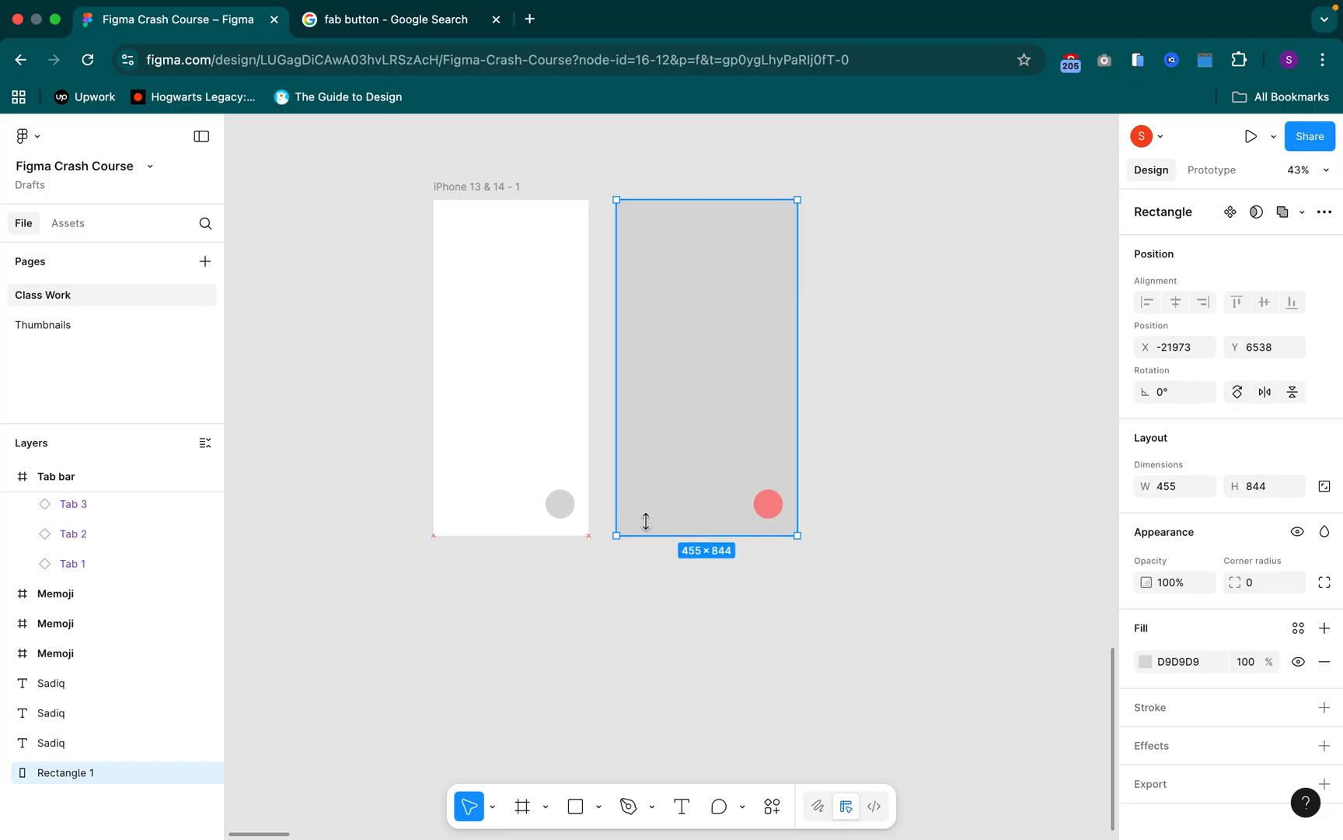
# Examine the constraint settings of the circle inside the iPhone frame and compare them with the options for the grey rectangle
pyautogui.click(562, 357)
pyautogui.click(471, 186)
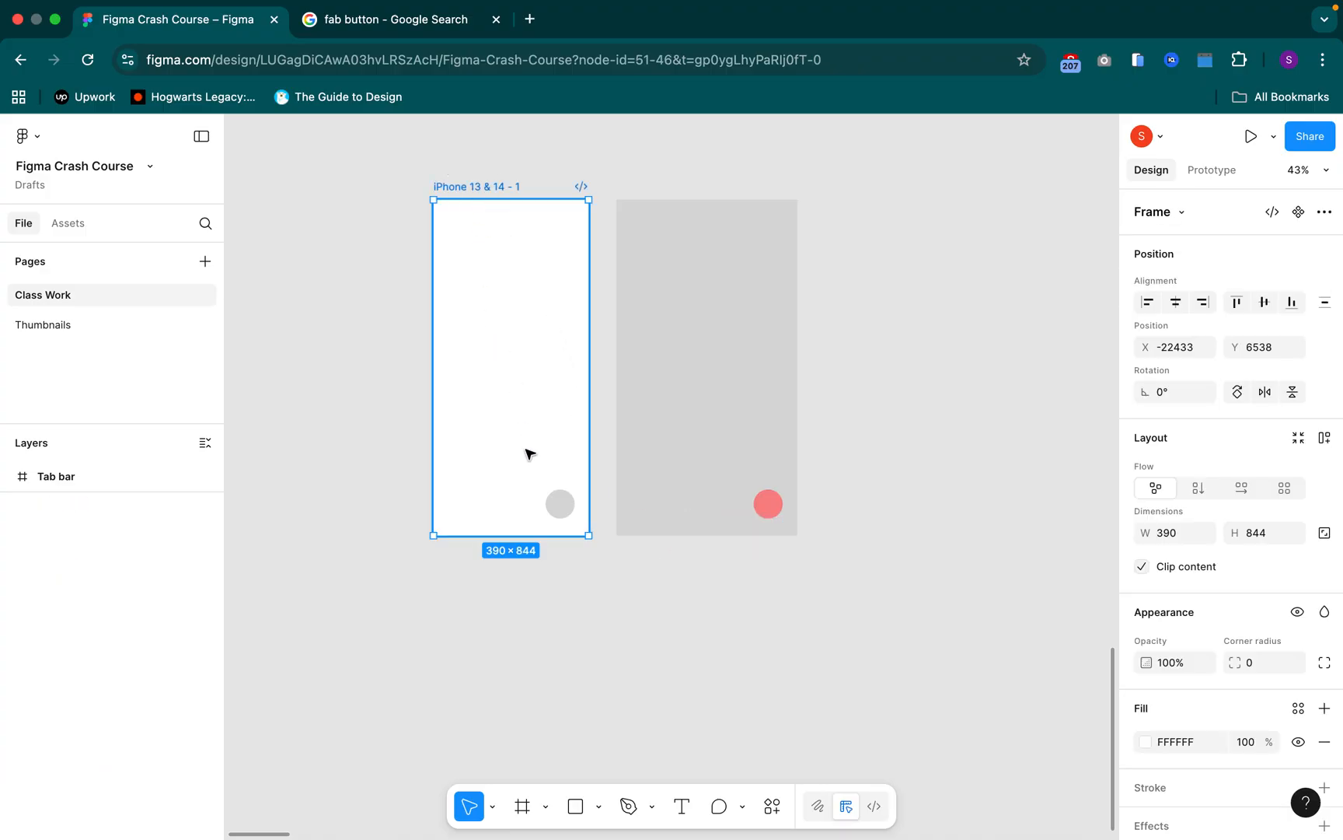
pyautogui.click(571, 509)
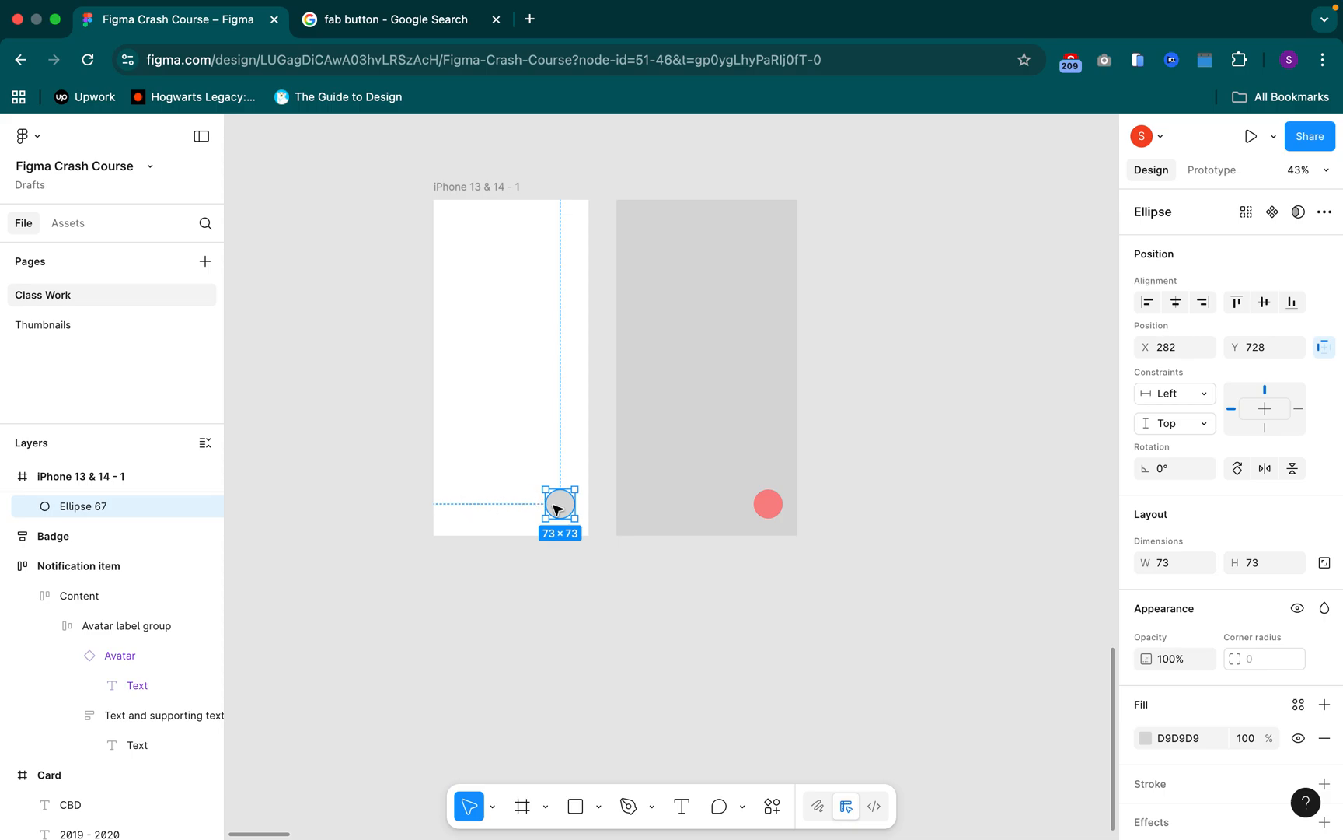
pyautogui.click(1323, 349)
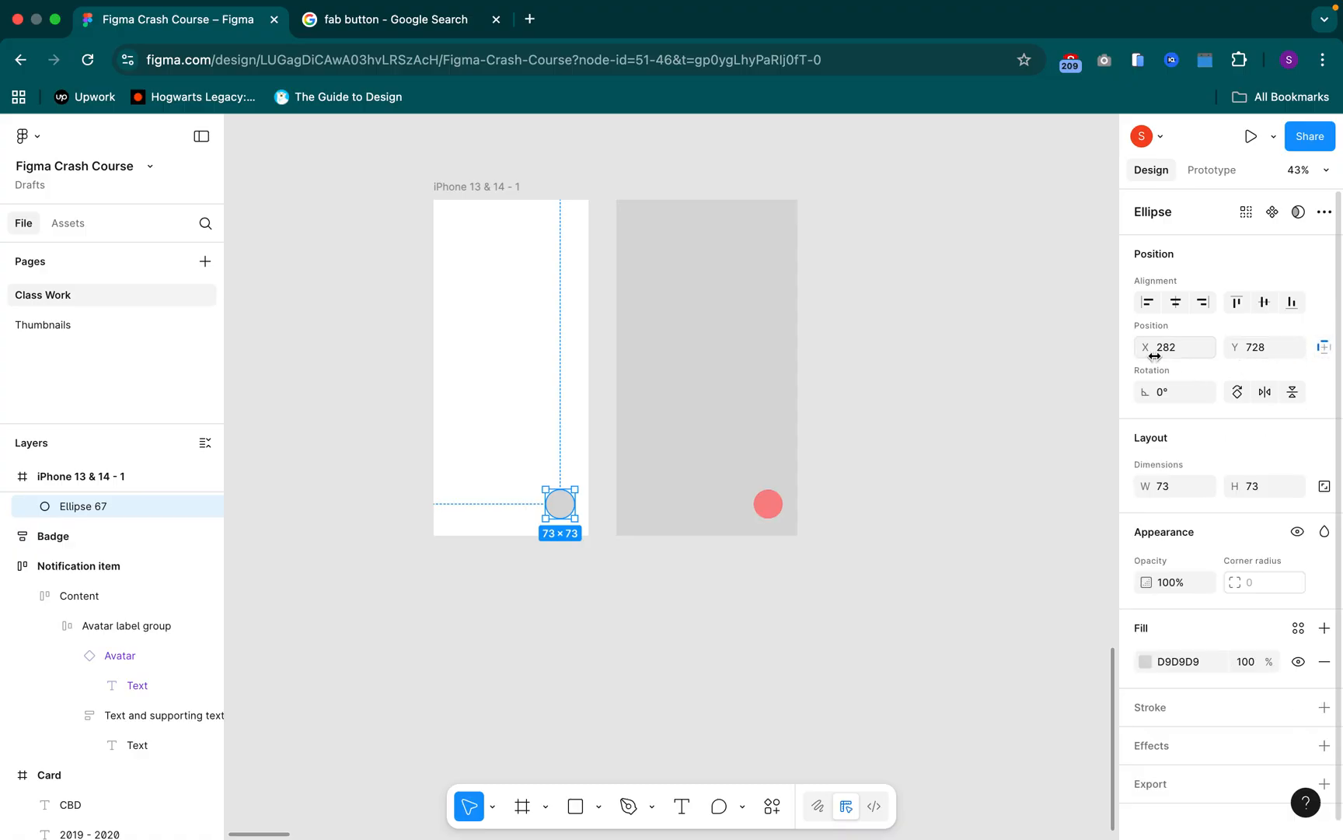
pyautogui.click(1321, 349)
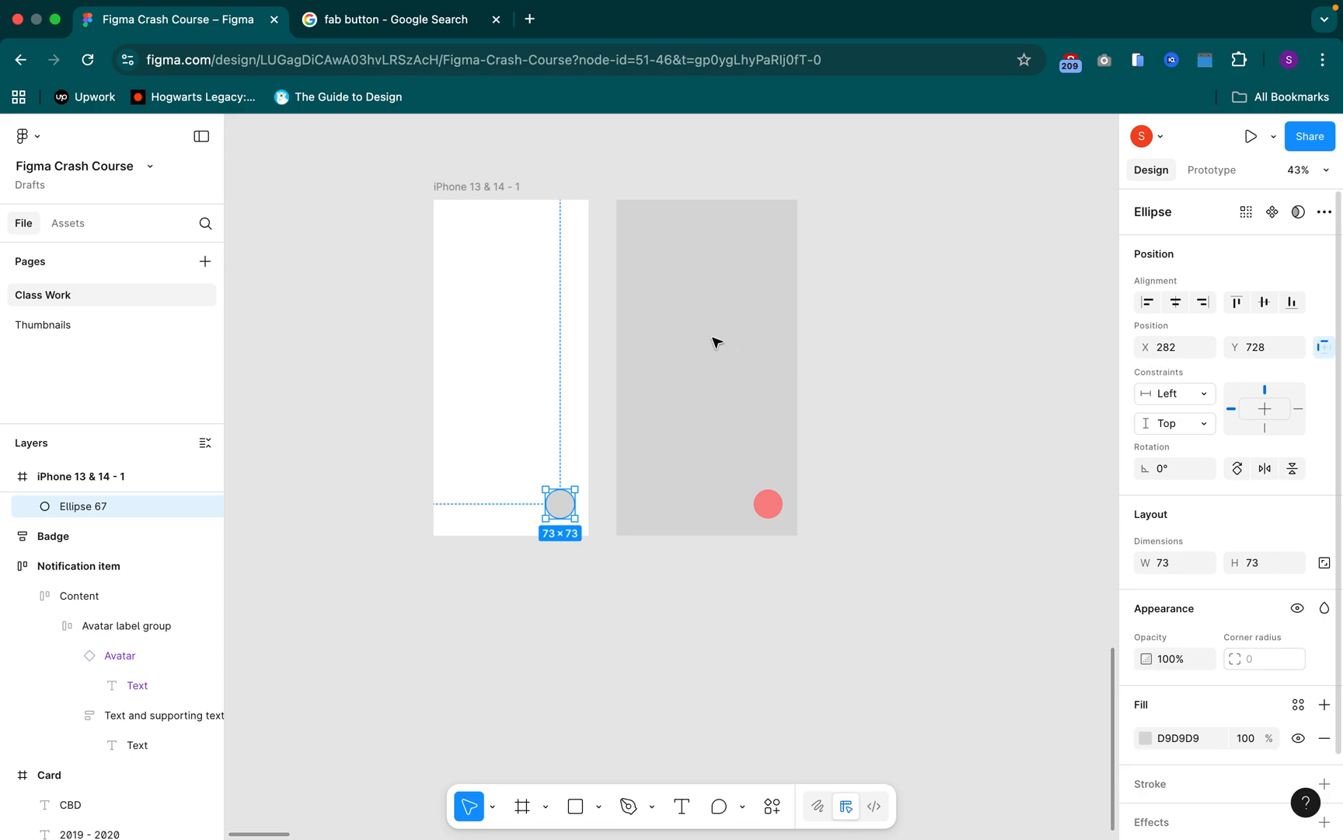
pyautogui.click(695, 233)
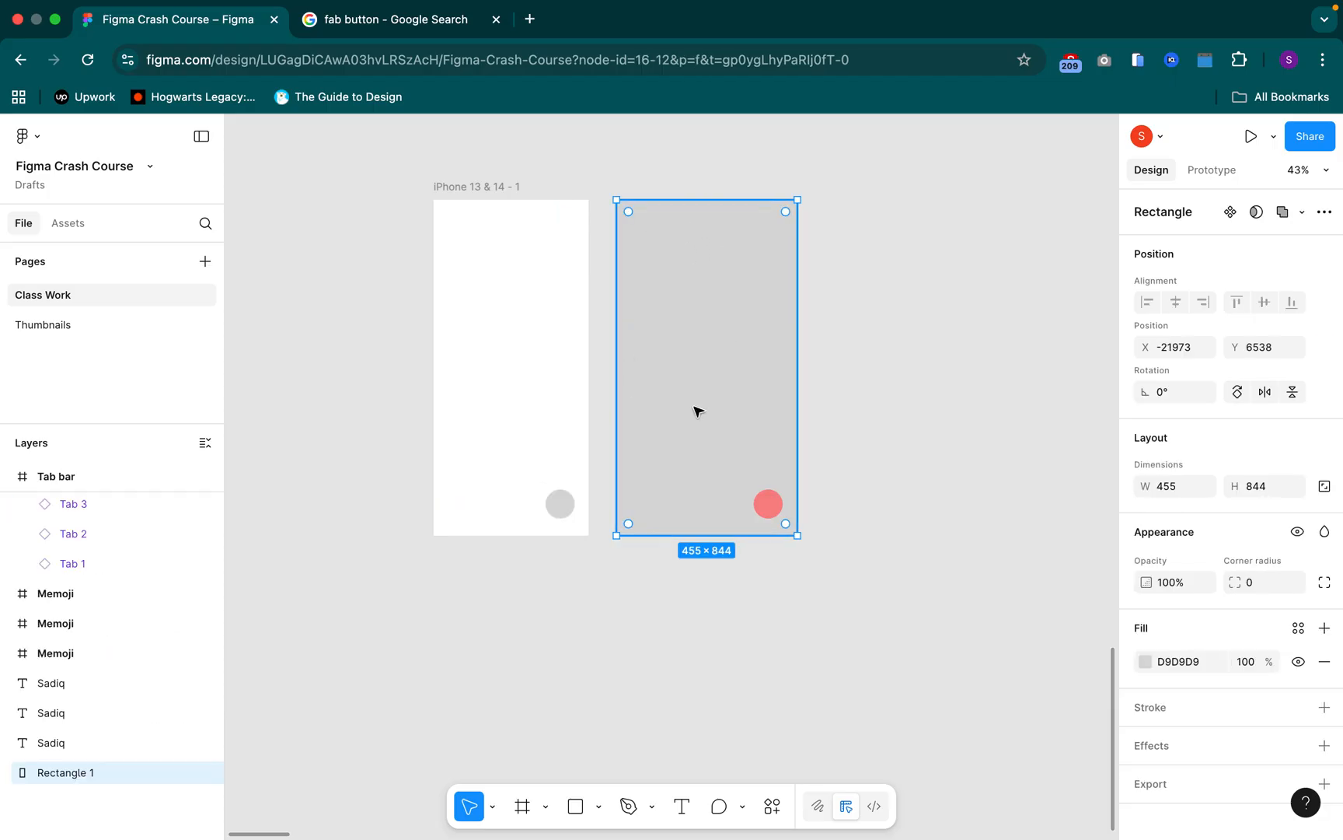
pyautogui.click(510, 279)
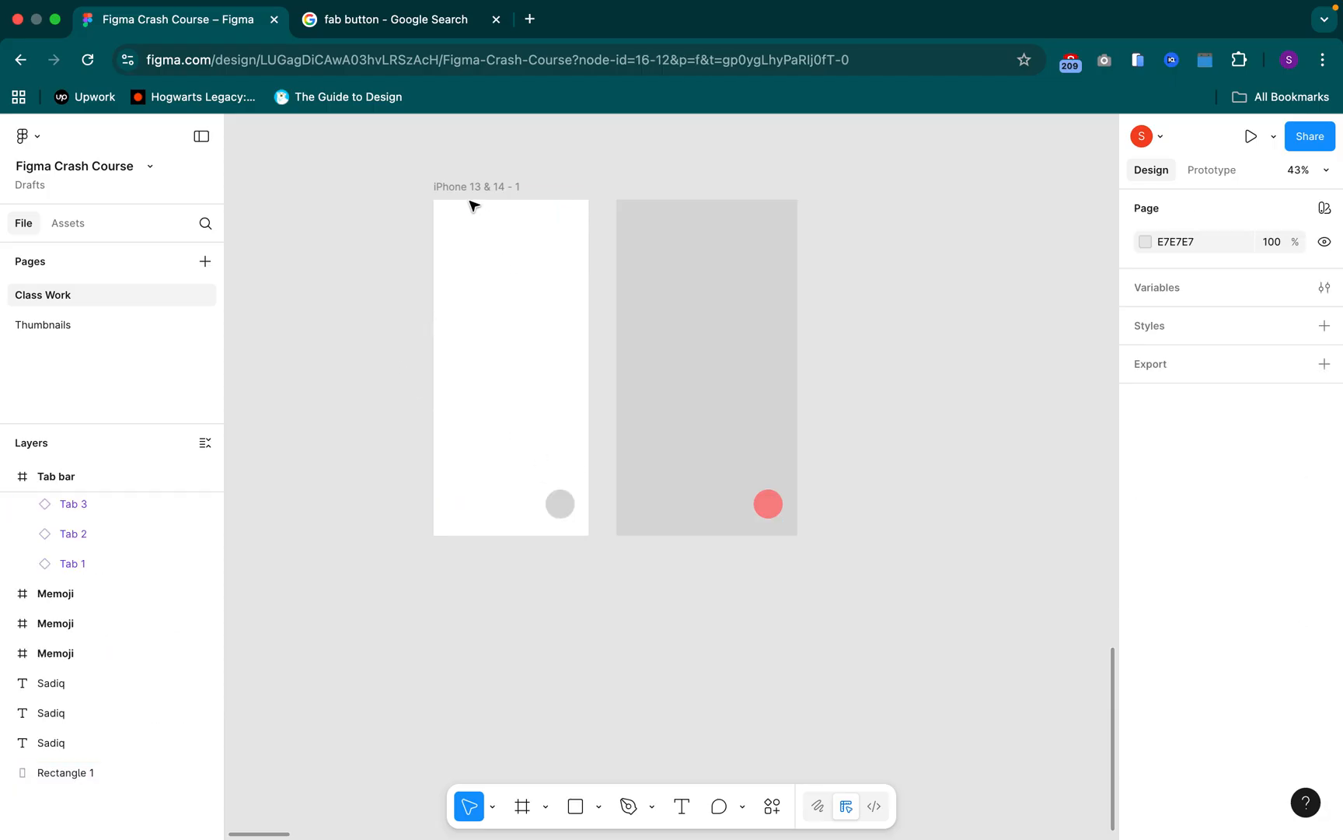
# Resize the iPhone frame from its side, lower and upper edges to about 399 × 891
pyautogui.click(428, 337)
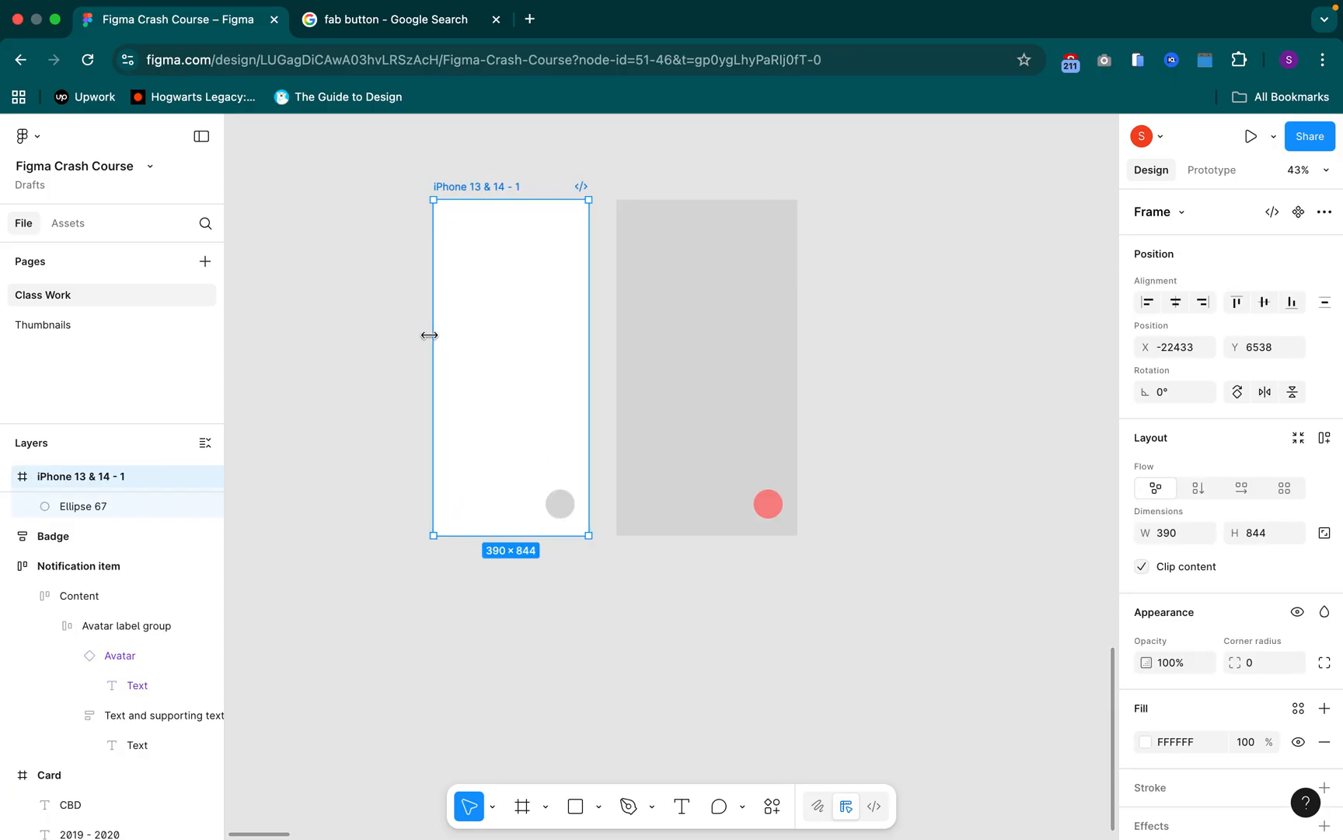
pyautogui.moveTo(429, 335)
pyautogui.mouseDown()
pyautogui.moveTo(261, 324)
pyautogui.moveTo(430, 340)
pyautogui.mouseUp()
pyautogui.moveTo(492, 537); pyautogui.dragTo(475, 568)
pyautogui.moveTo(507, 198)
pyautogui.mouseDown()
pyautogui.moveTo(507, 126)
pyautogui.moveTo(501, 216)
pyautogui.moveTo(489, 139)
pyautogui.moveTo(479, 279)
pyautogui.moveTo(486, 174)
pyautogui.moveTo(482, 253)
pyautogui.moveTo(486, 213)
pyautogui.mouseUp()
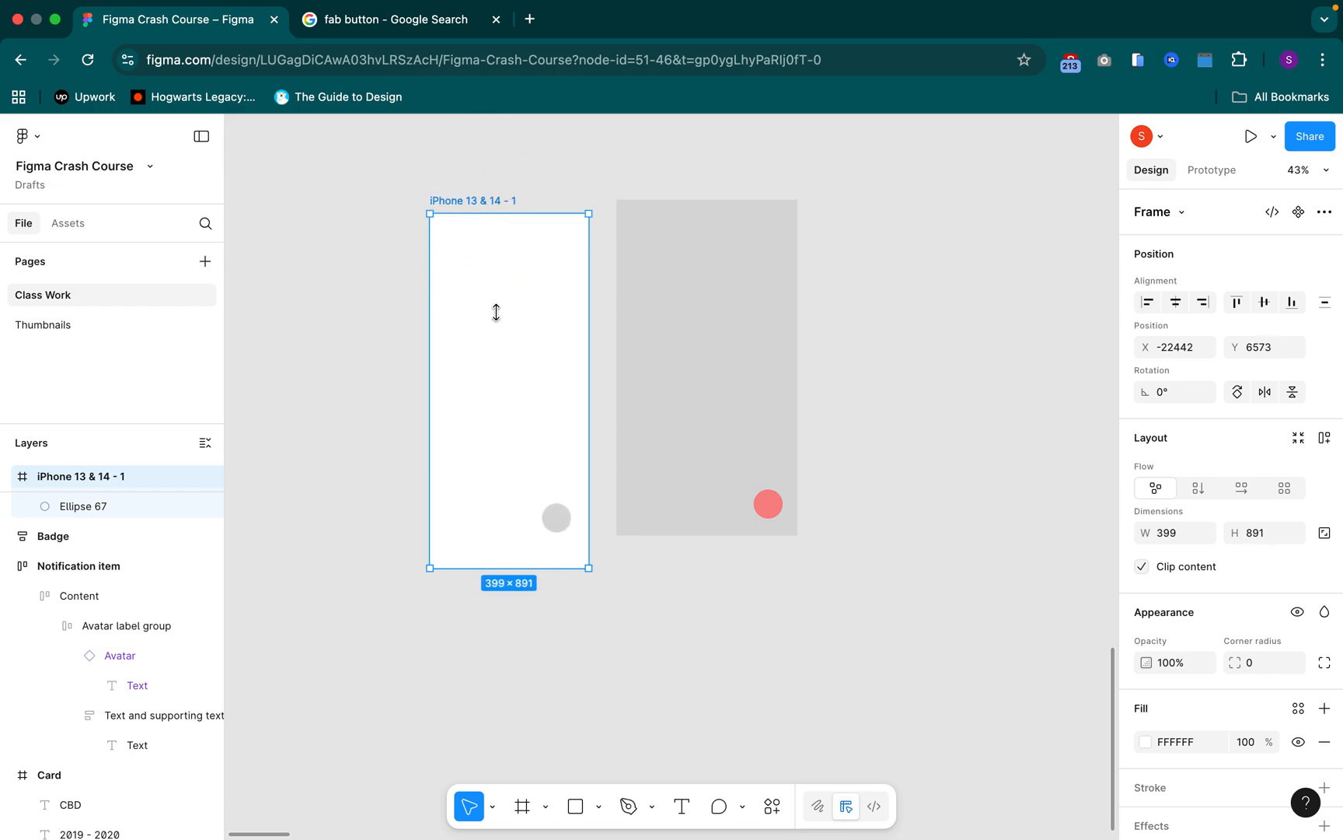
pyautogui.scroll(-3, 509, 366)
pyautogui.click(608, 548)
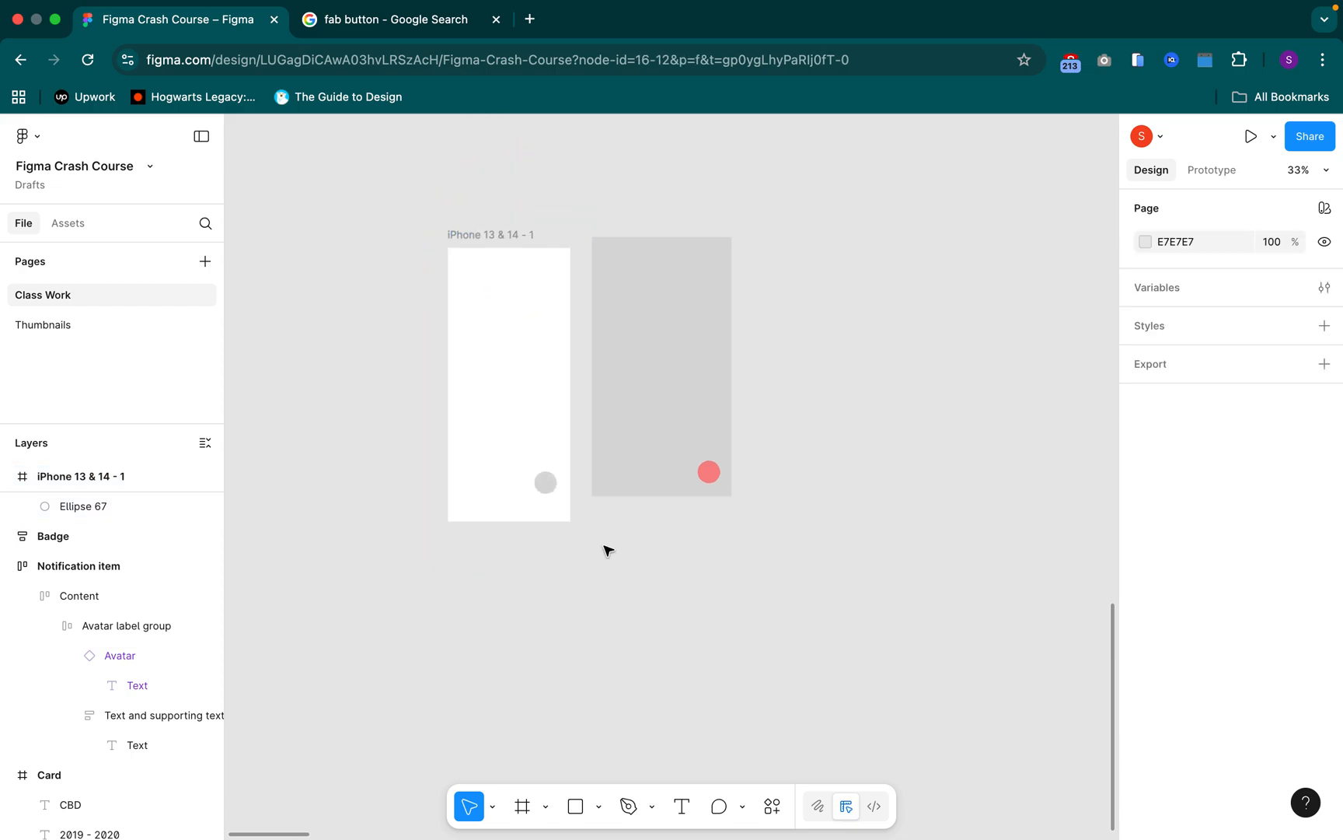
# Check the circle's constraints and its position within the resized iPhone frame
pyautogui.moveTo(578, 552); pyautogui.dragTo(694, 629)
pyautogui.scroll(5, 594, 501)
pyautogui.click(677, 581)
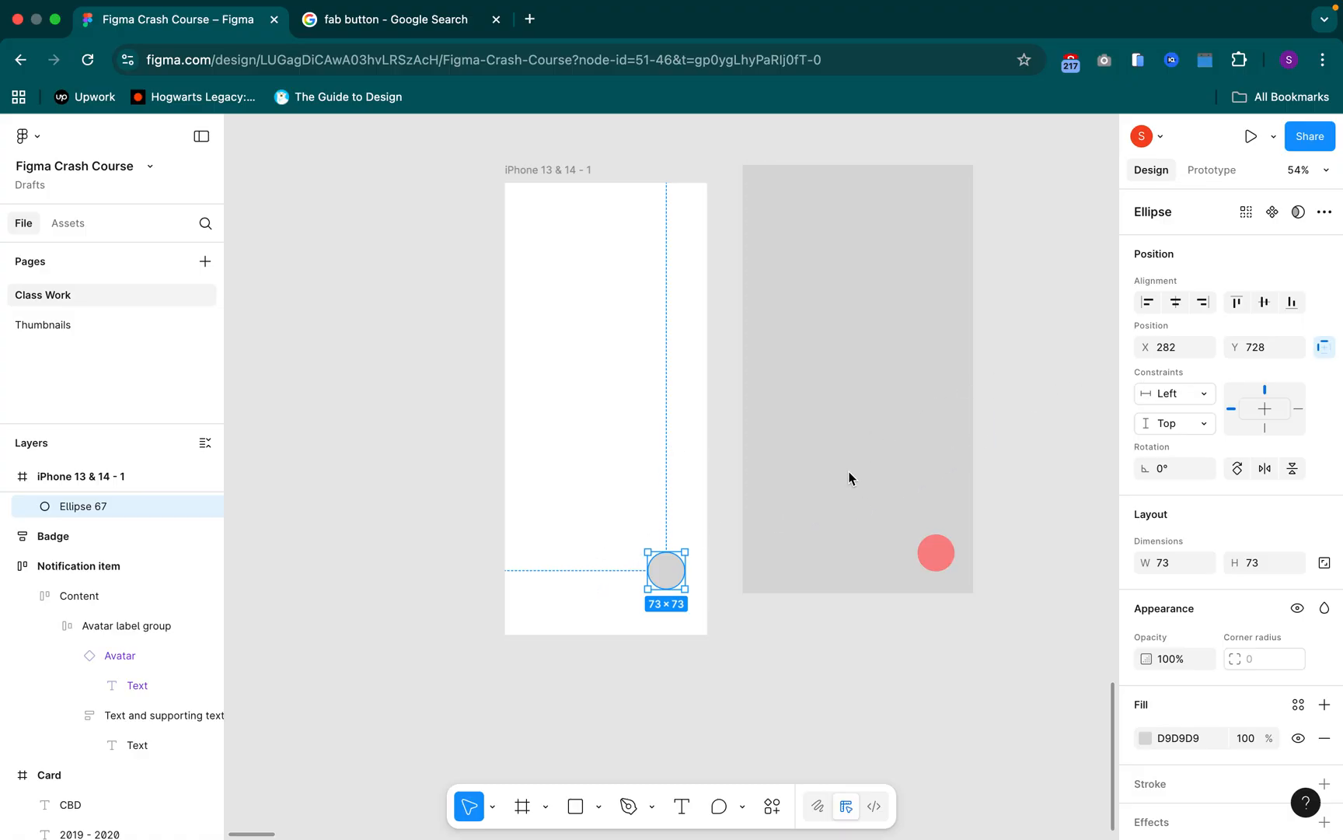
pyautogui.click(544, 173)
# Switch to the Google image results for "fab button", look through the floating action button examples, and return to the Figma file
pyautogui.click(396, 19)
pyautogui.scroll(-1, 560, 467)
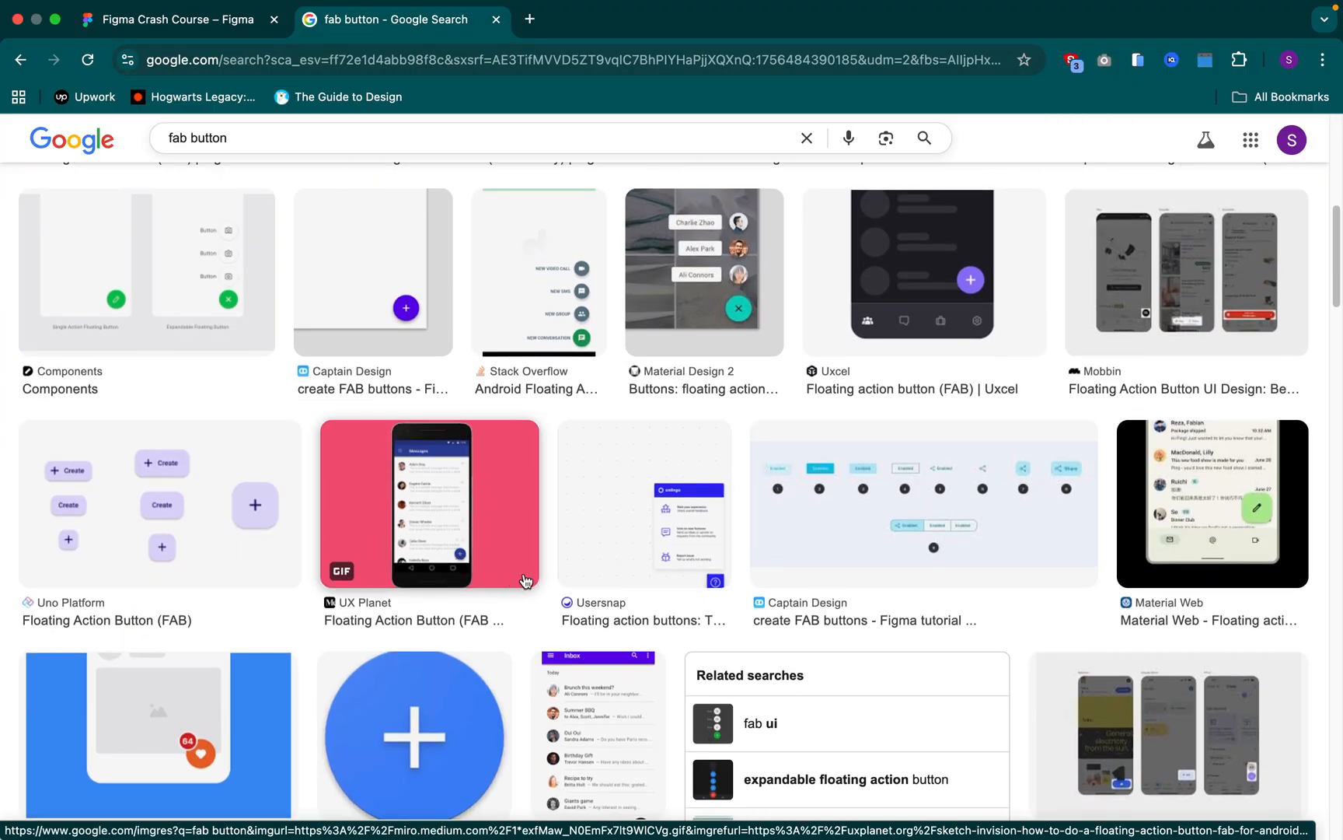
pyautogui.scroll(-3, 599, 575)
pyautogui.scroll(-3, 250, 583)
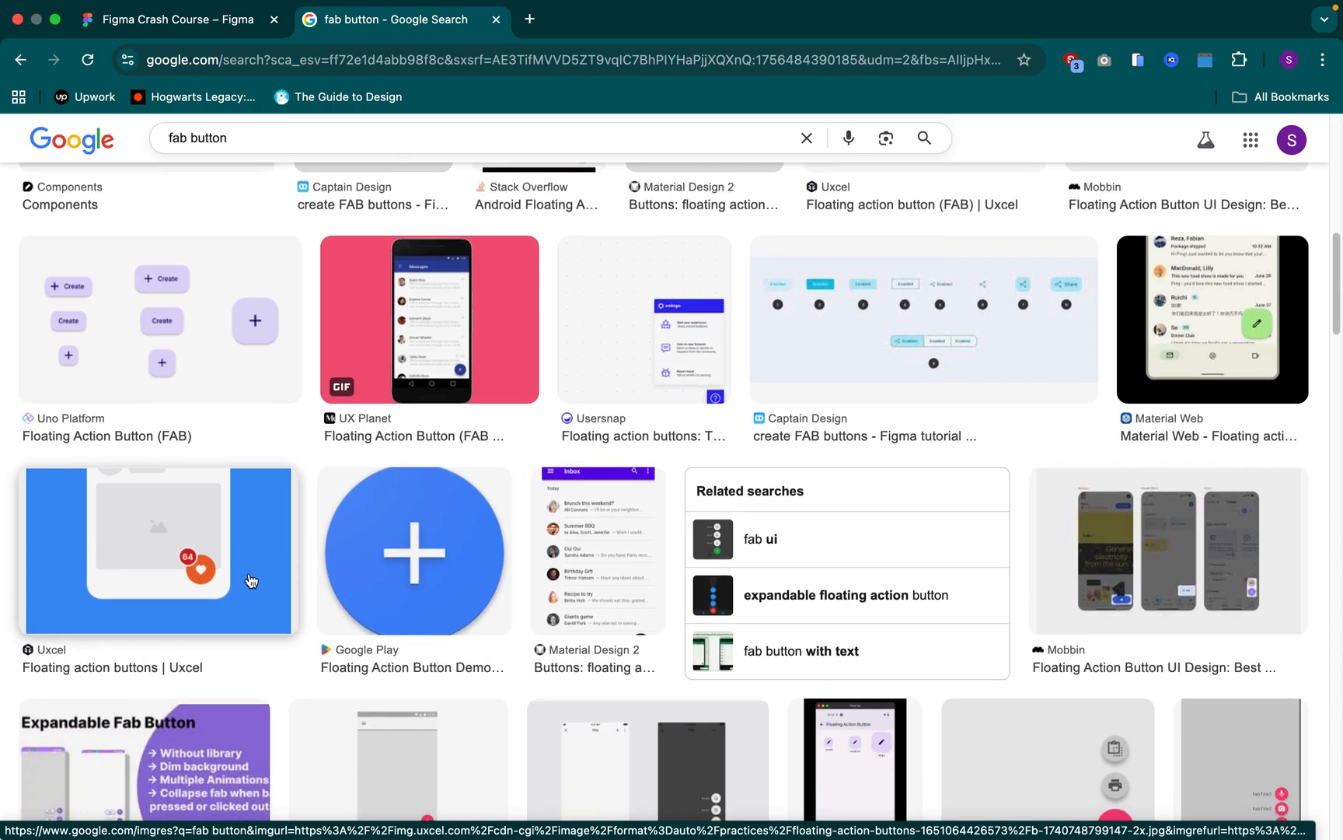
pyautogui.scroll(-6, 250, 578)
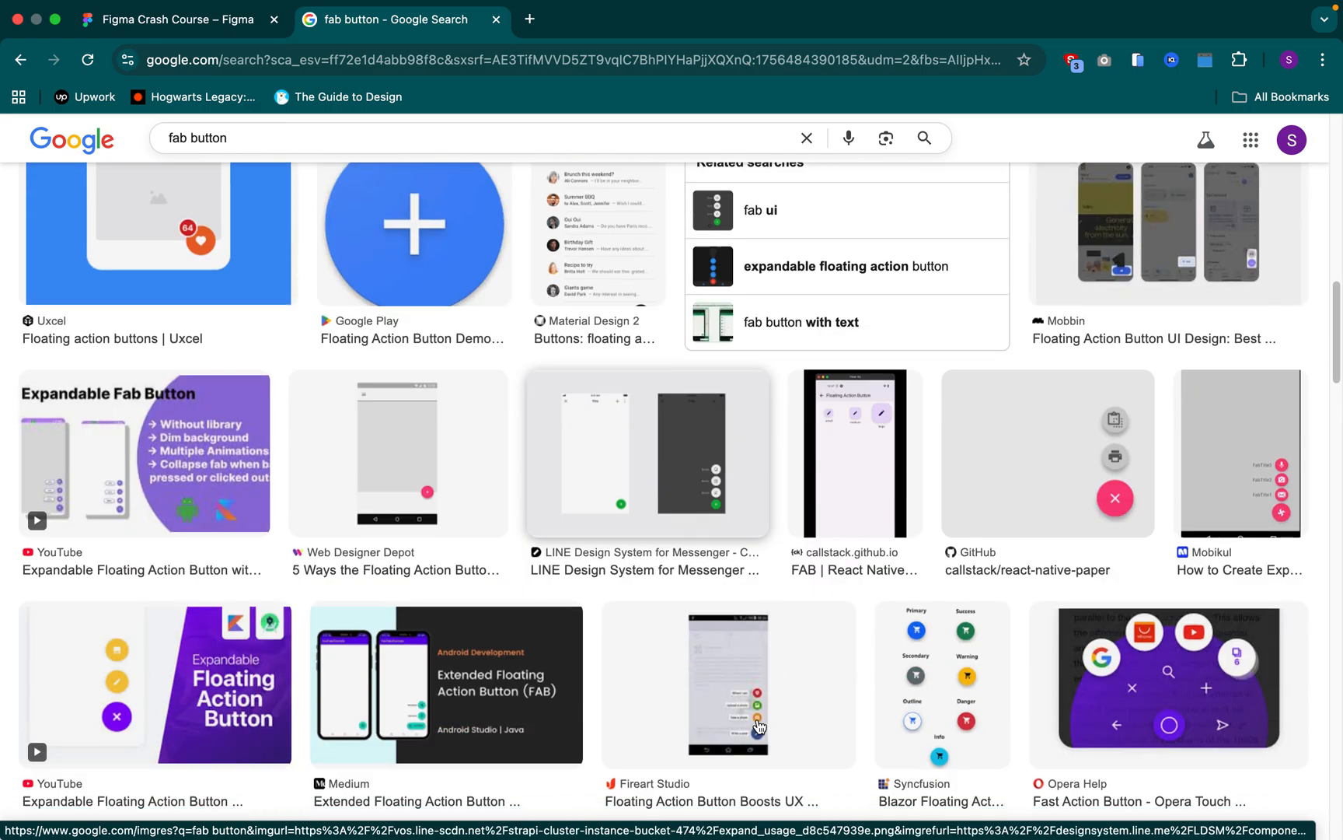
pyautogui.click(126, 10)
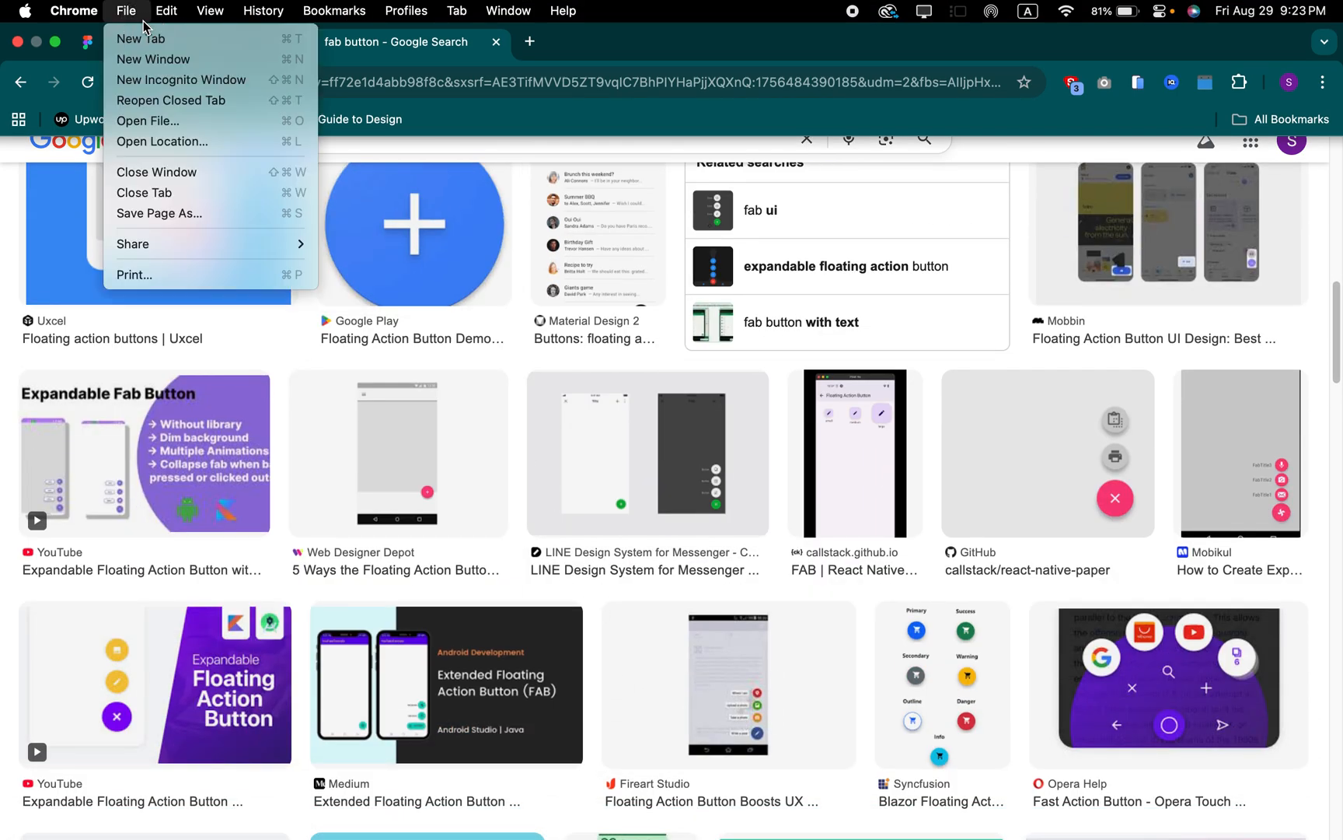
pyautogui.click(627, 49)
pyautogui.click(176, 44)
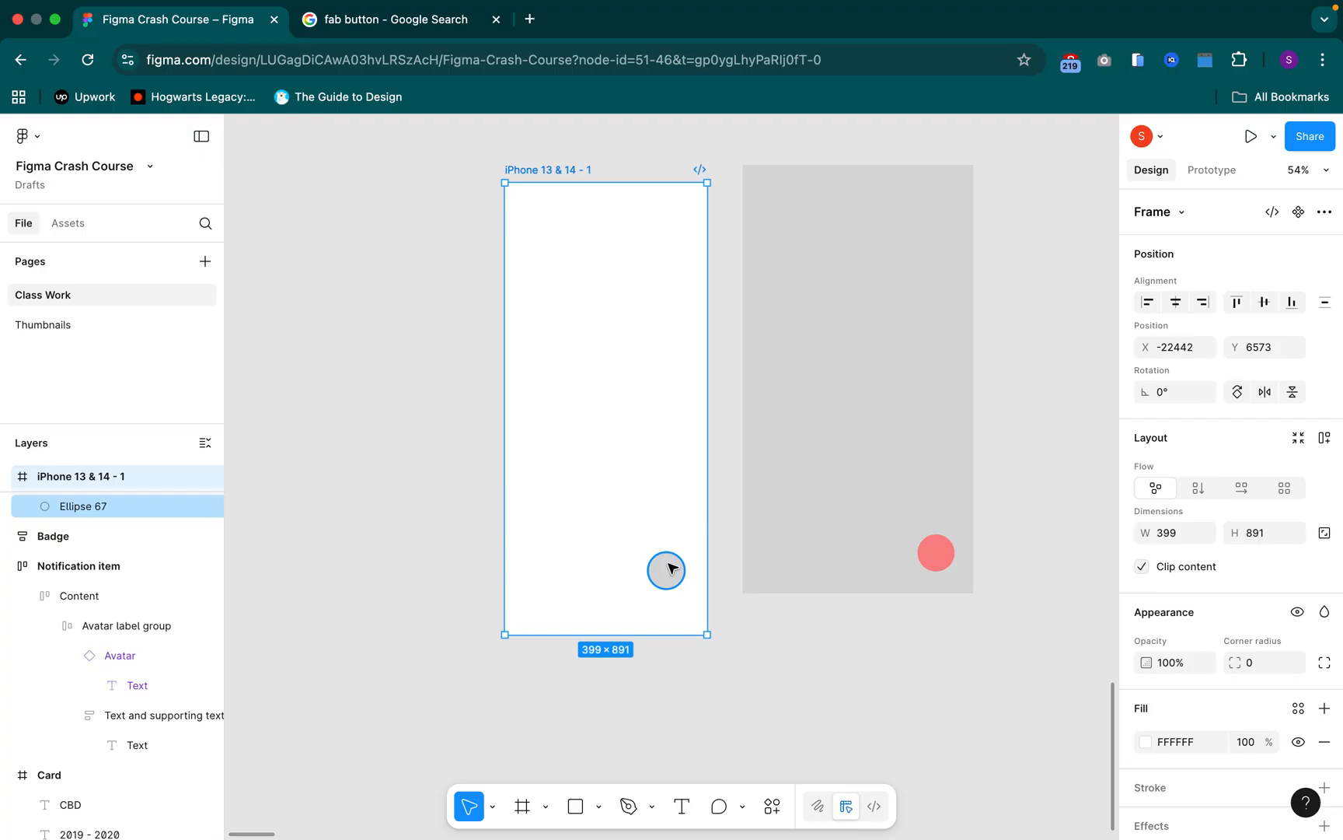
# Set the horizontal constraint of the circle in the iPhone frame to Right
pyautogui.click(672, 568)
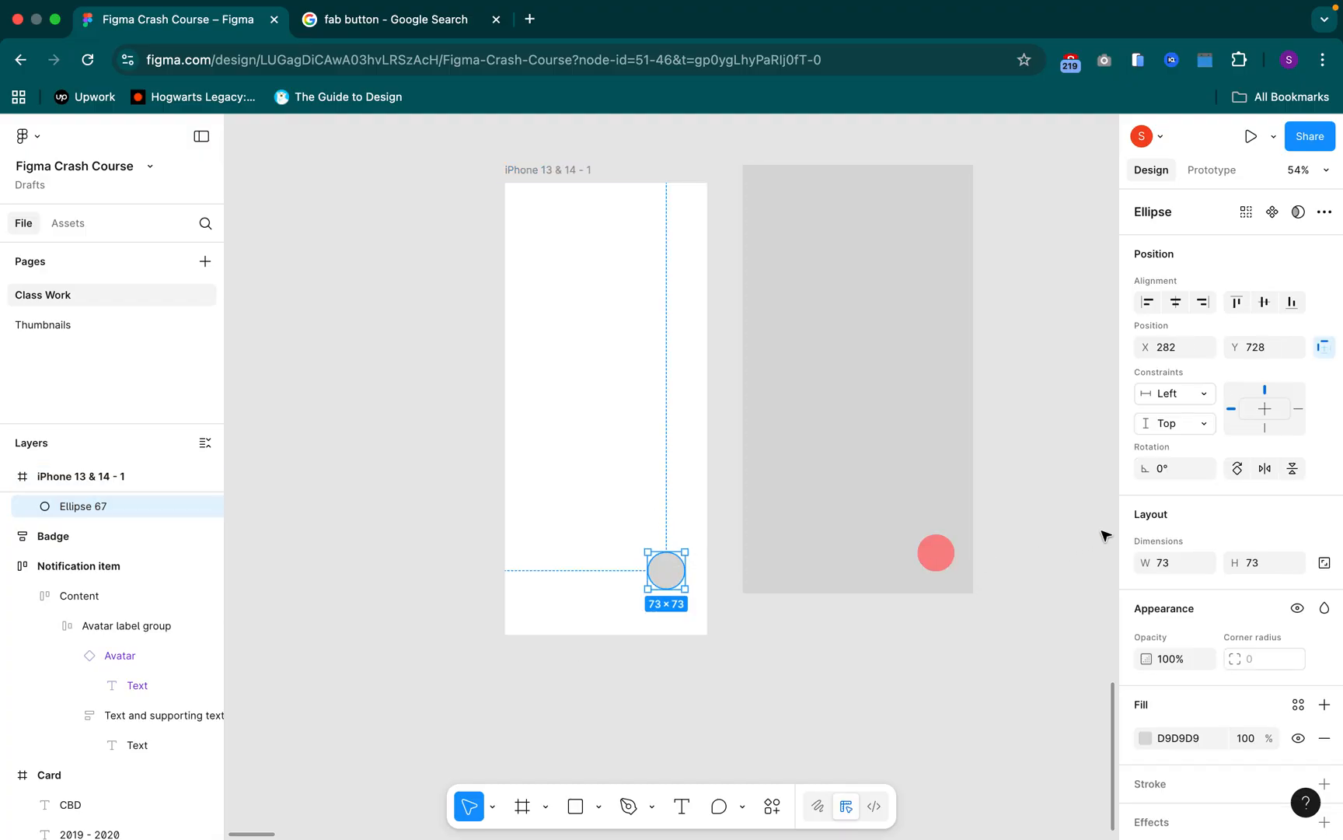
pyautogui.click(1177, 395)
pyautogui.click(1180, 417)
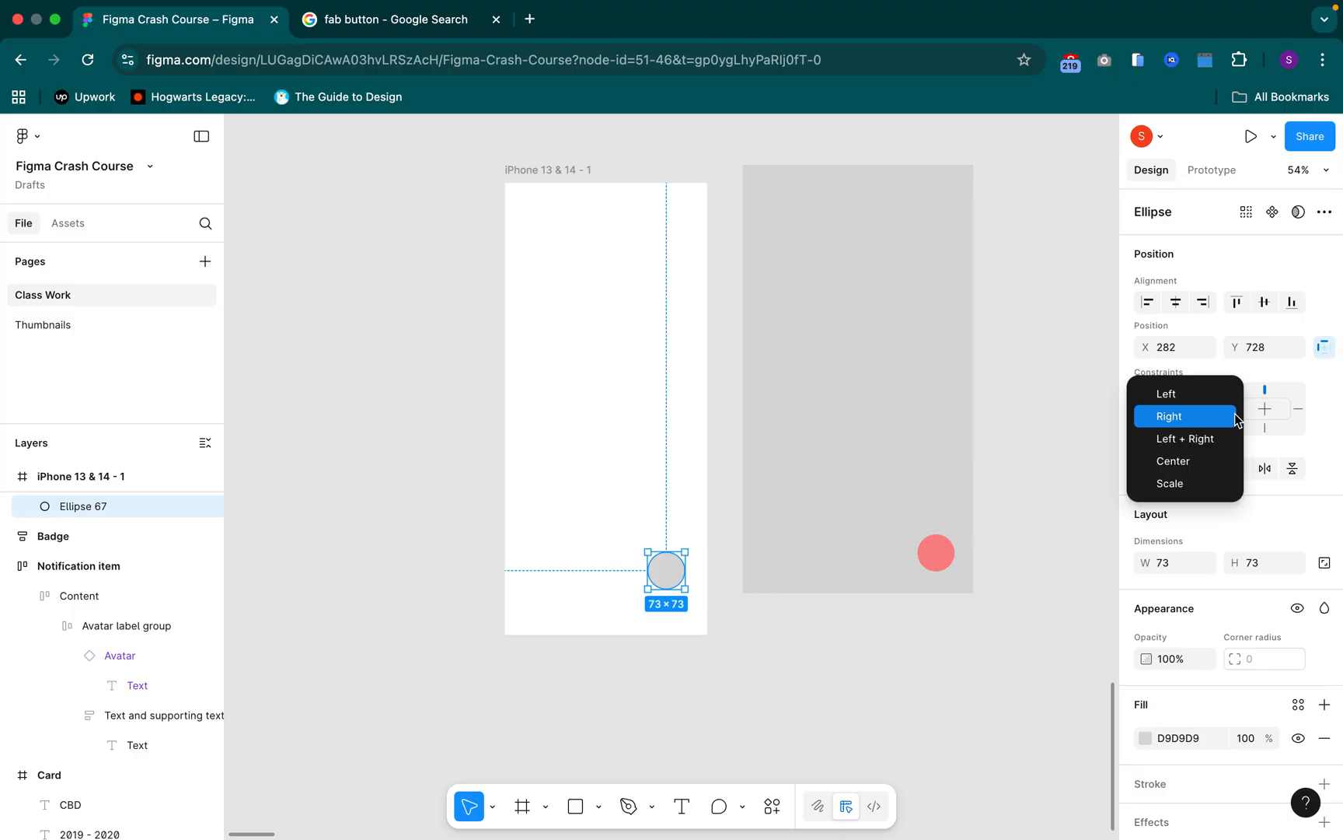
pyautogui.click(1299, 410)
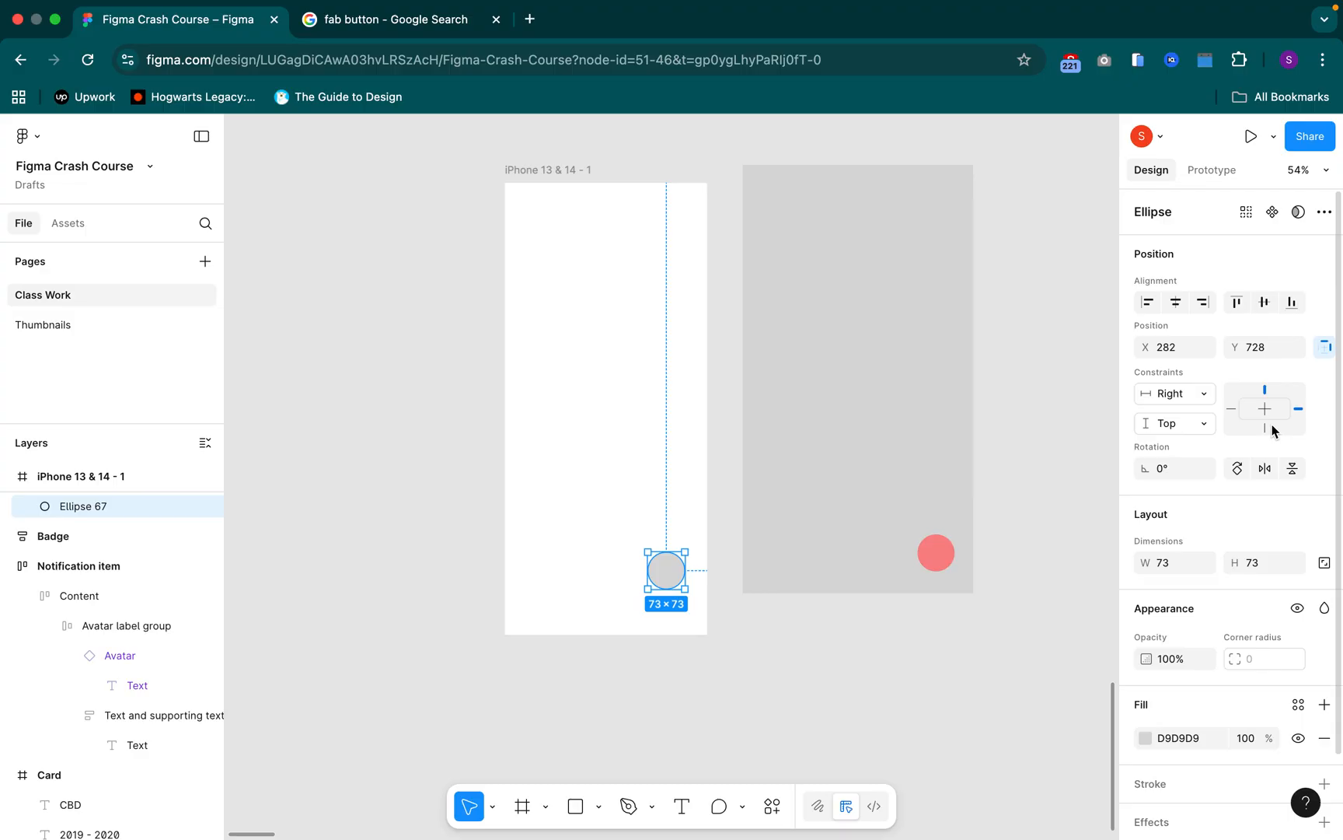
# Resize the iPhone frame's width from both sides, ending at about 412 × 891
pyautogui.click(521, 171)
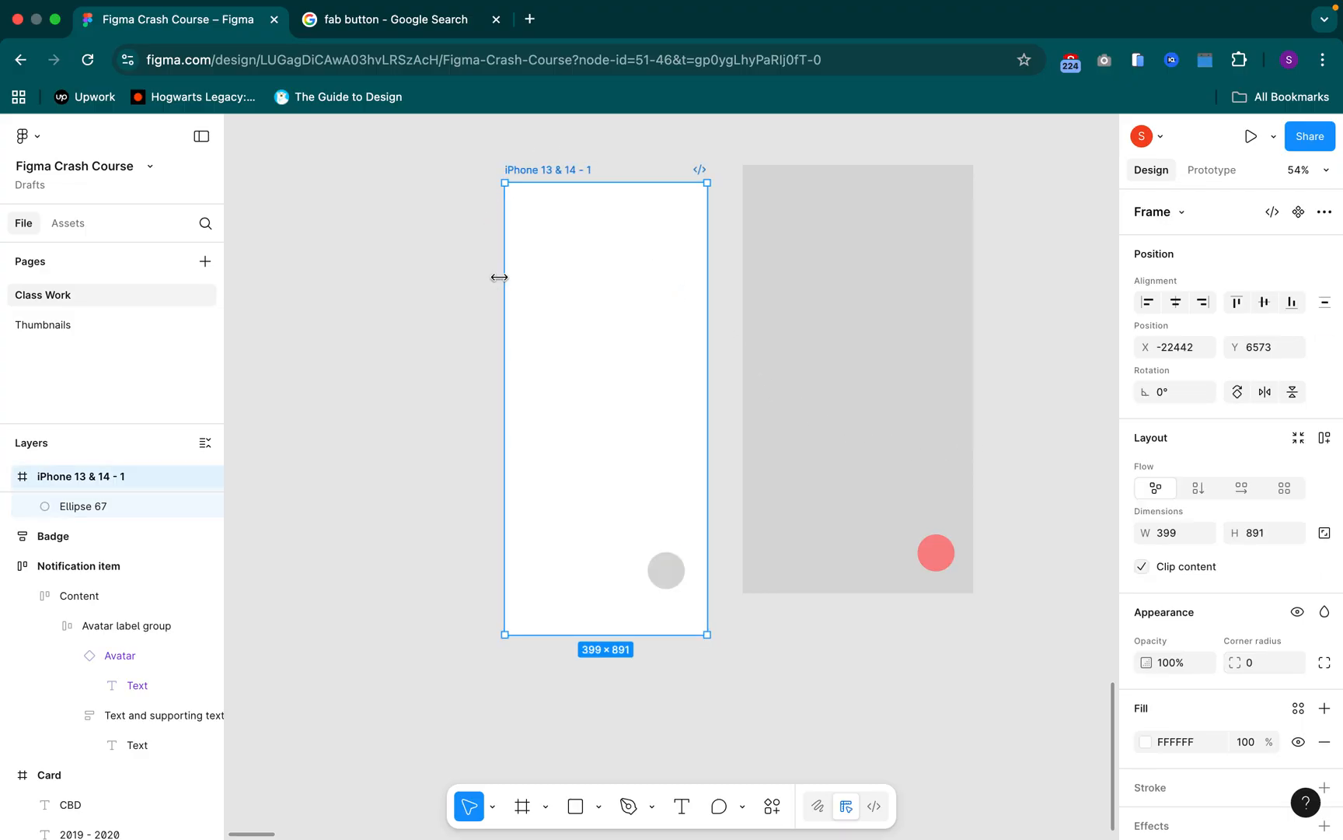
pyautogui.moveTo(273, 276); pyautogui.dragTo(487, 302)
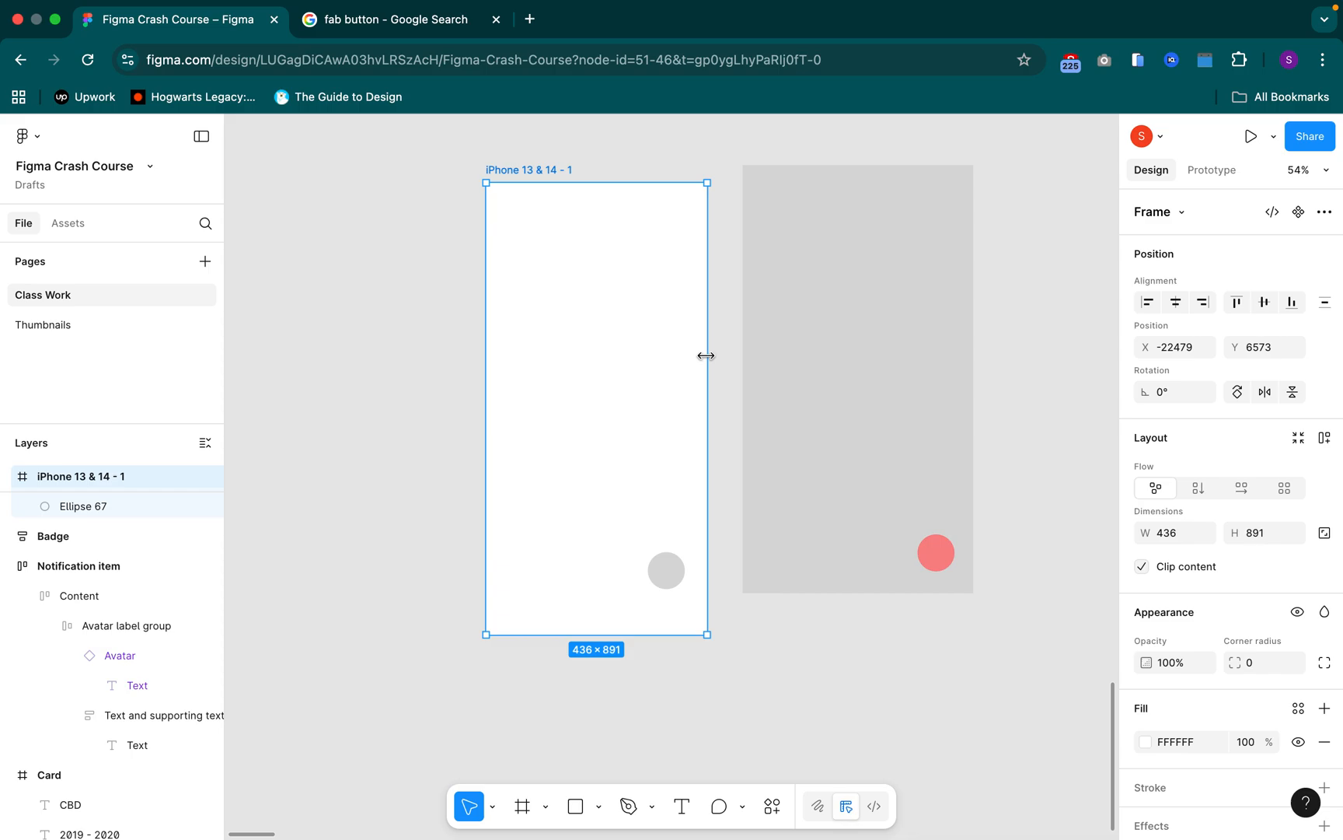
pyautogui.moveTo(969, 383); pyautogui.dragTo(695, 336)
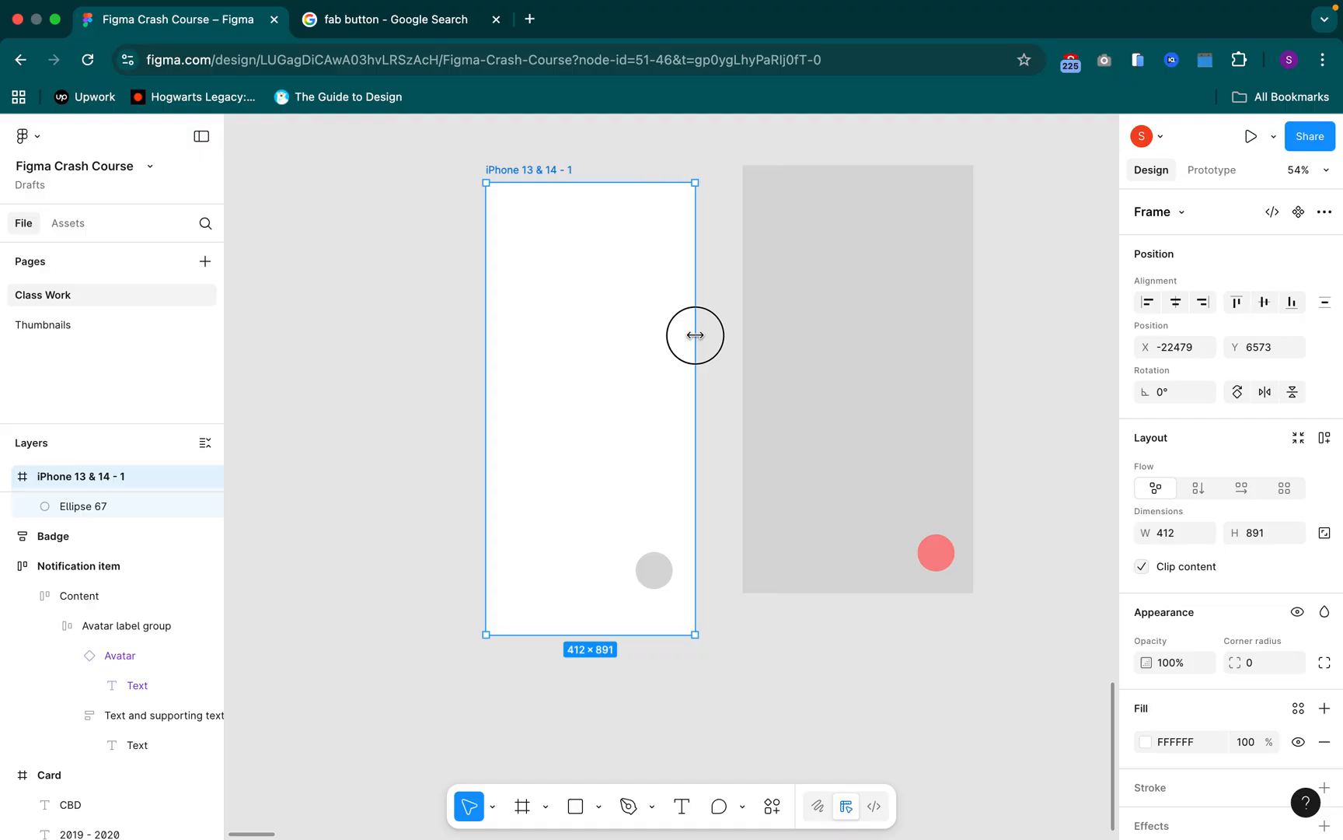
# Set the vertical constraint of the circle in the iPhone frame to Bottom
pyautogui.click(653, 570)
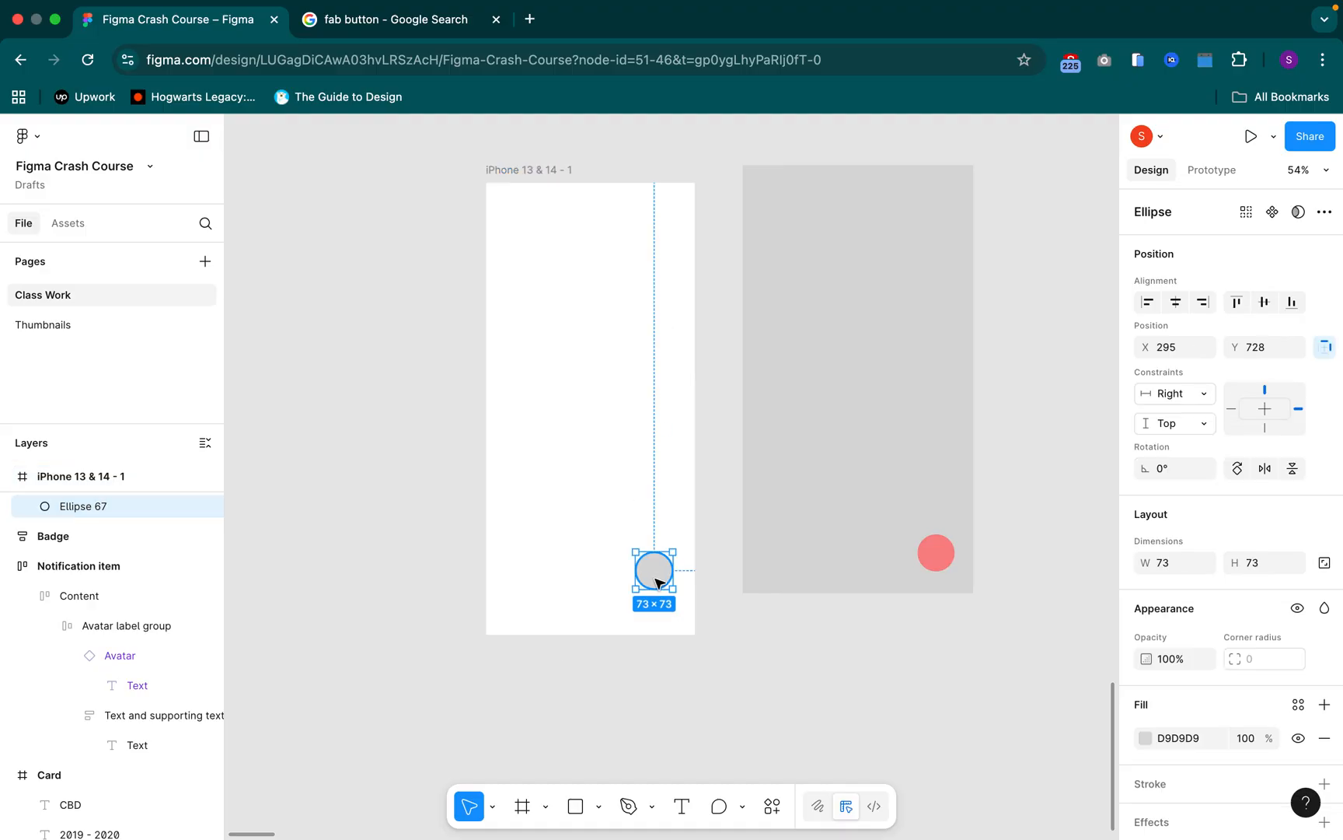
pyautogui.click(1264, 427)
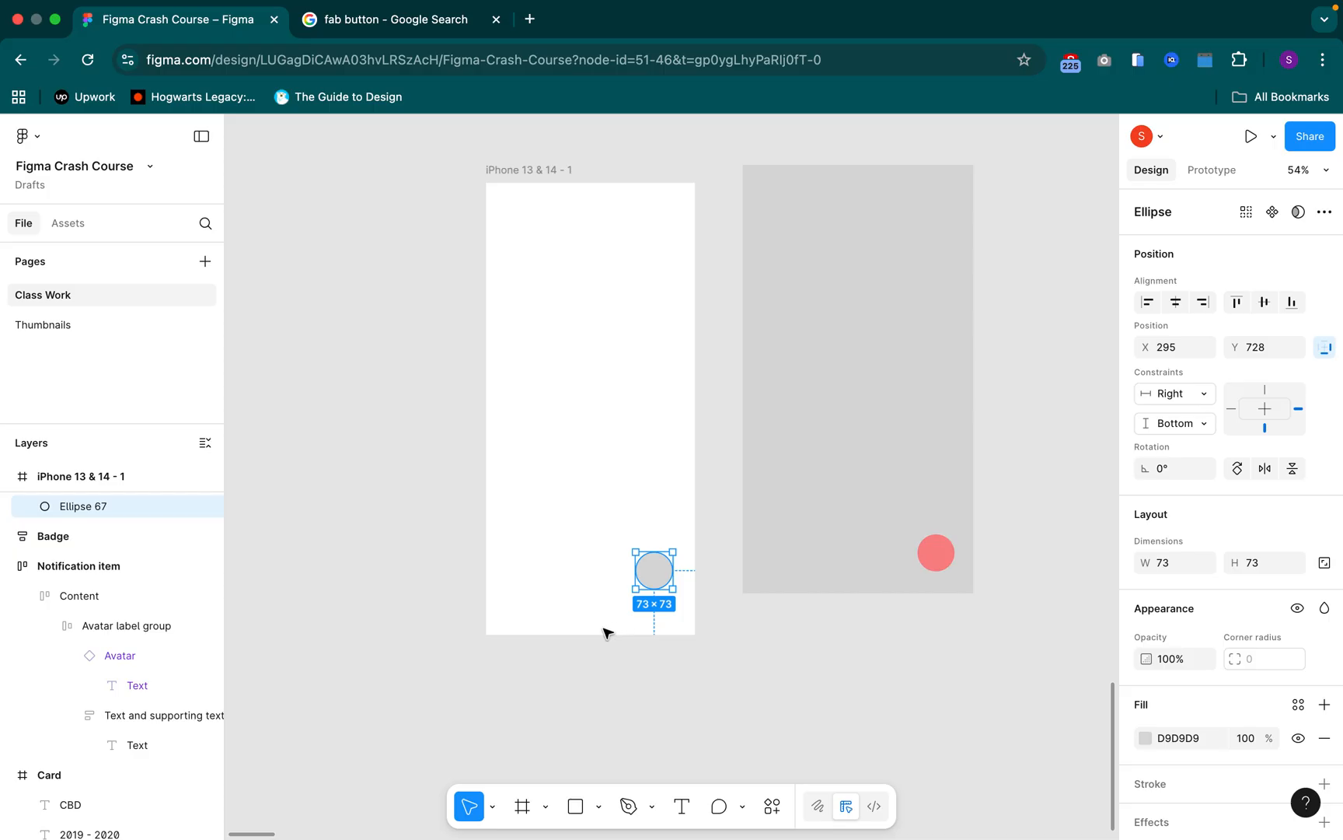
pyautogui.scroll(-5, 726, 405)
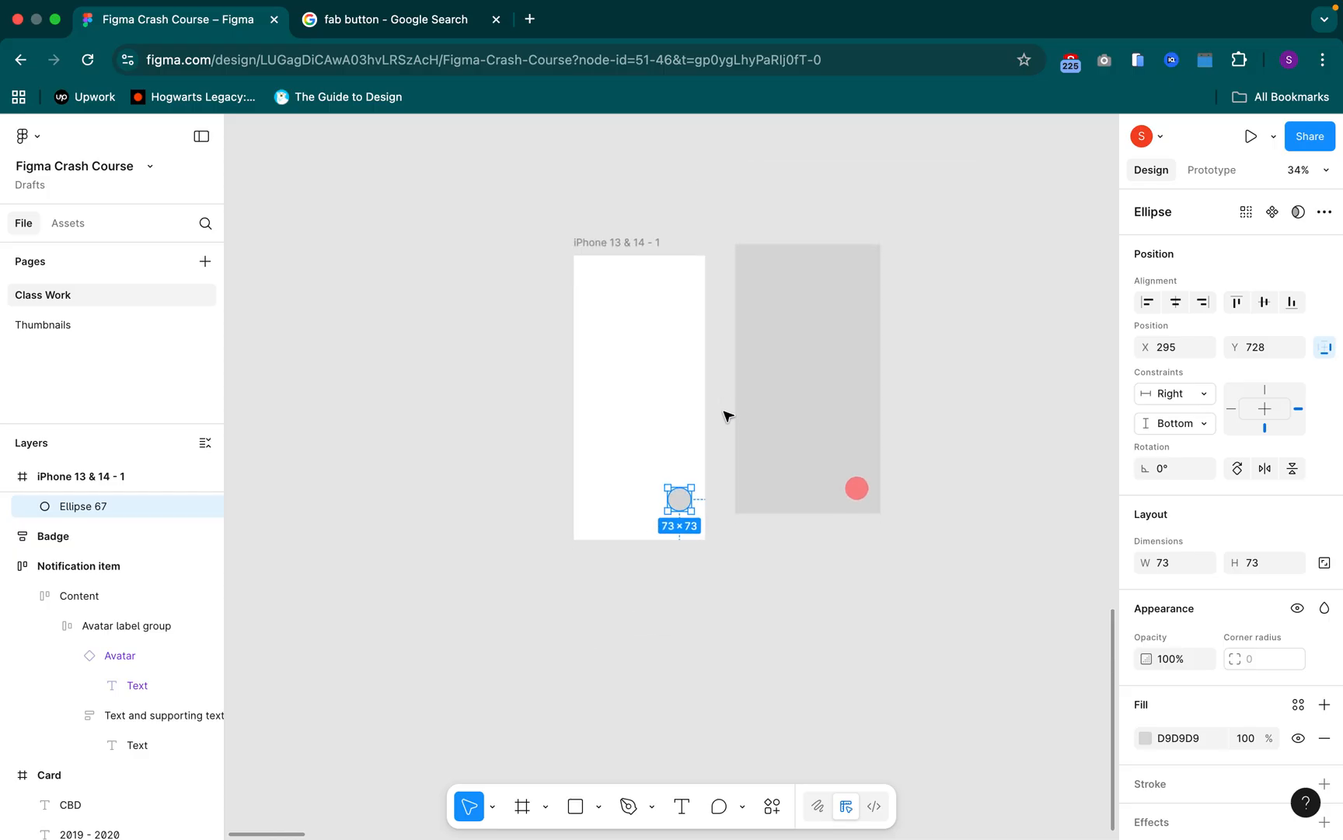
pyautogui.scroll(-2, 708, 531)
pyautogui.click(618, 441)
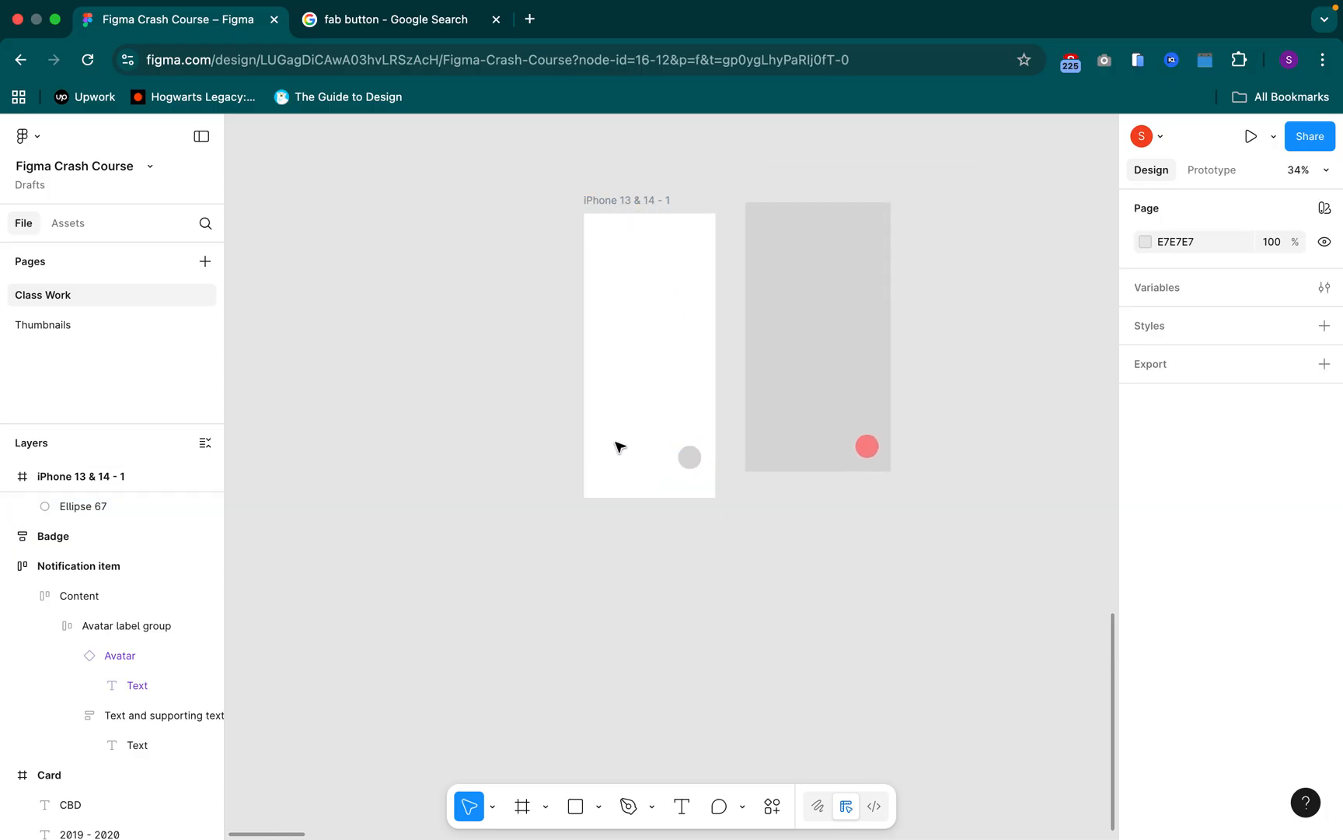
# Resize the iPhone frame from its lower and upper edges to about 412 × 836, aligning its top with the grey rectangle
pyautogui.click(628, 227)
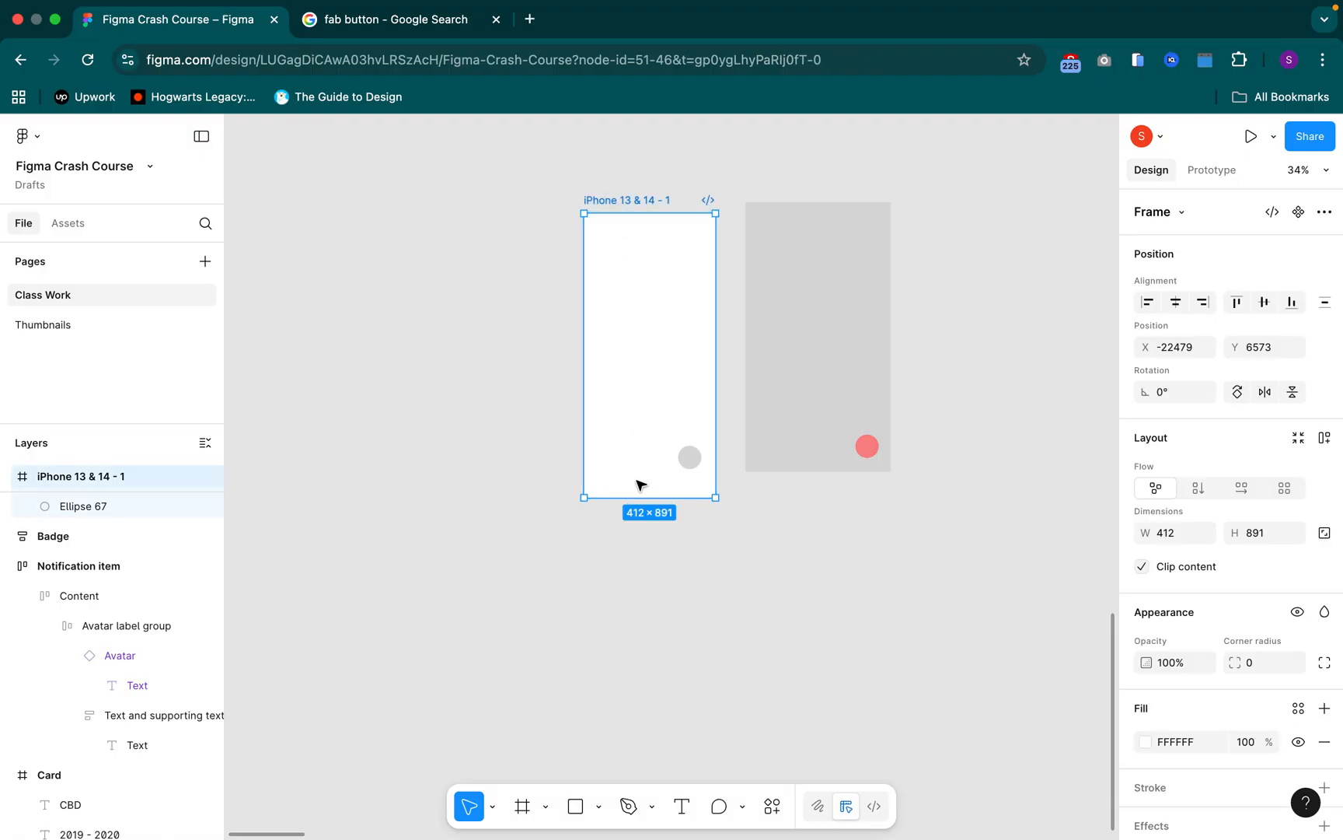
pyautogui.moveTo(636, 504)
pyautogui.mouseDown()
pyautogui.moveTo(636, 616)
pyautogui.moveTo(648, 510)
pyautogui.moveTo(636, 513)
pyautogui.mouseUp()
pyautogui.moveTo(636, 587); pyautogui.dragTo(641, 460)
pyautogui.moveTo(636, 210)
pyautogui.mouseDown()
pyautogui.moveTo(633, 144)
pyautogui.moveTo(634, 261)
pyautogui.moveTo(633, 203)
pyautogui.mouseUp()
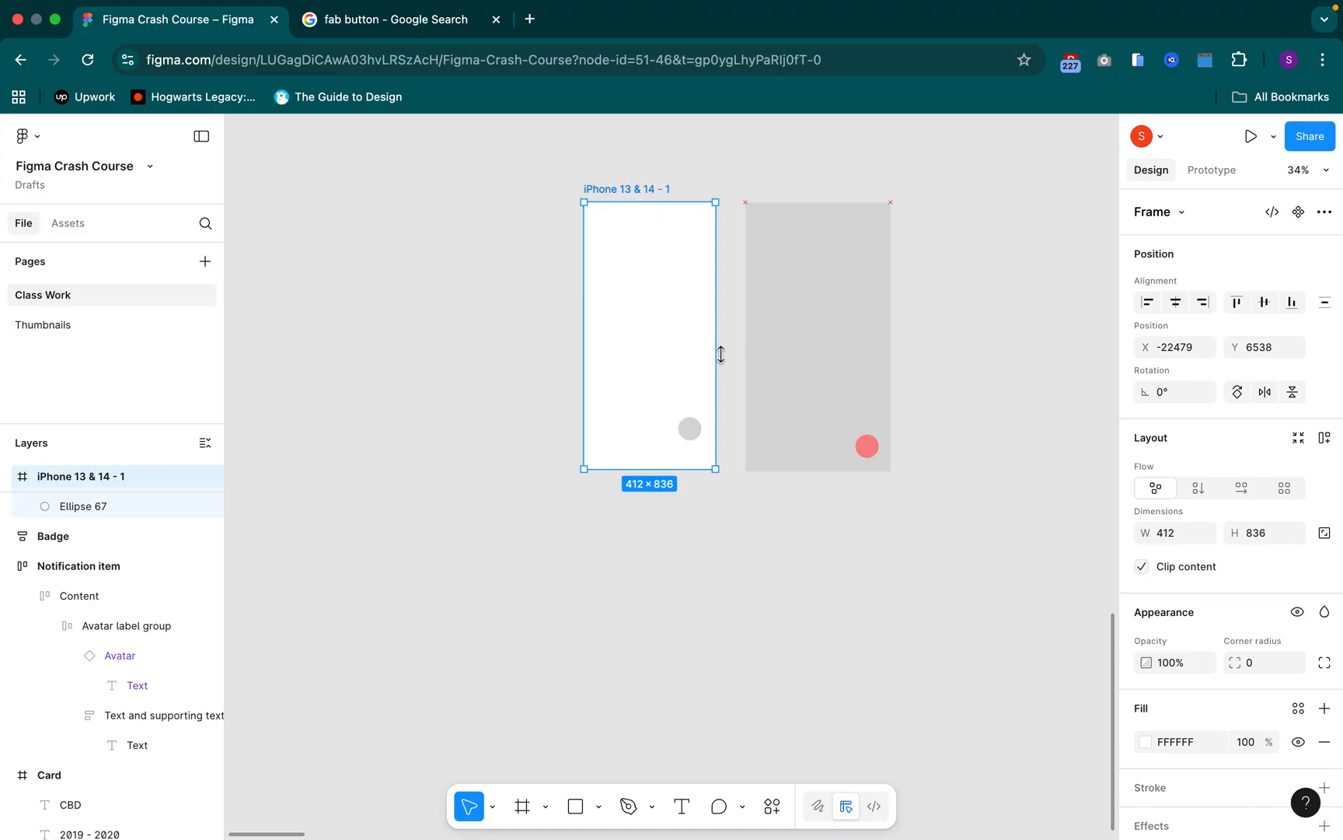
pyautogui.moveTo(711, 354)
pyautogui.mouseDown()
pyautogui.moveTo(876, 378)
pyautogui.moveTo(693, 360)
pyautogui.moveTo(734, 369)
pyautogui.moveTo(715, 367)
pyautogui.mouseUp()
pyautogui.click(695, 435)
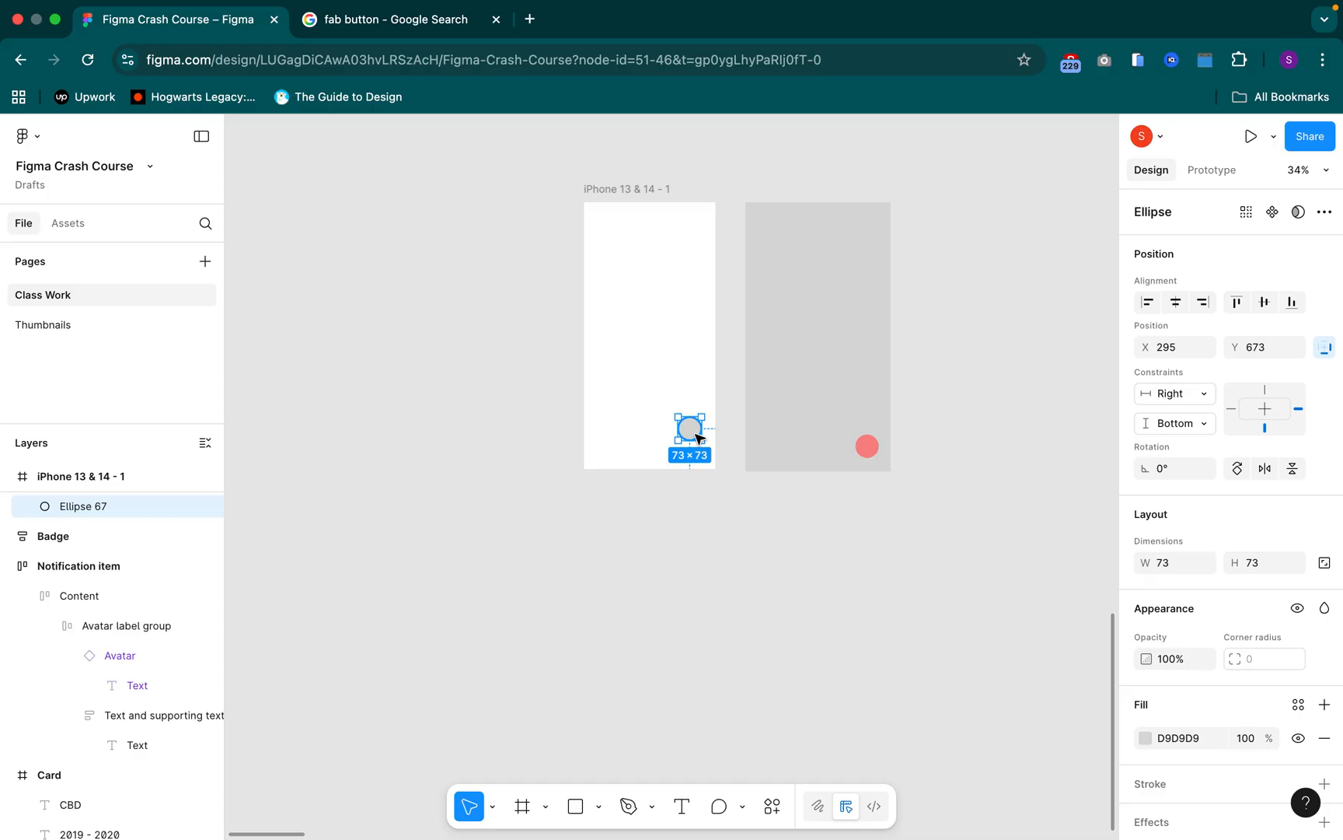
pyautogui.click(985, 176)
pyautogui.moveTo(809, 406); pyautogui.dragTo(726, 538)
pyautogui.press('Delete')
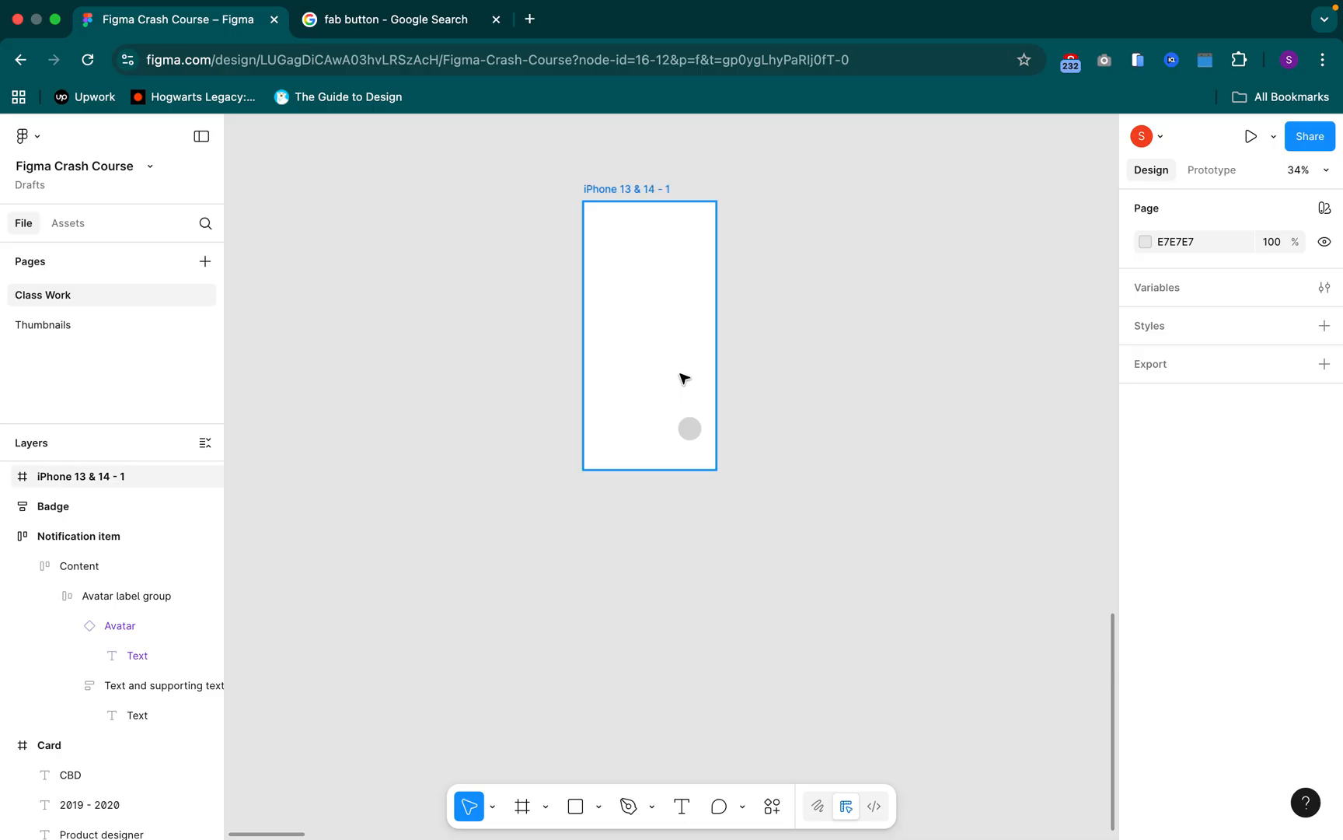
pyautogui.press('super+z')
# Wrap the grey rectangle in a new frame with Frame selection
pyautogui.click(856, 367)
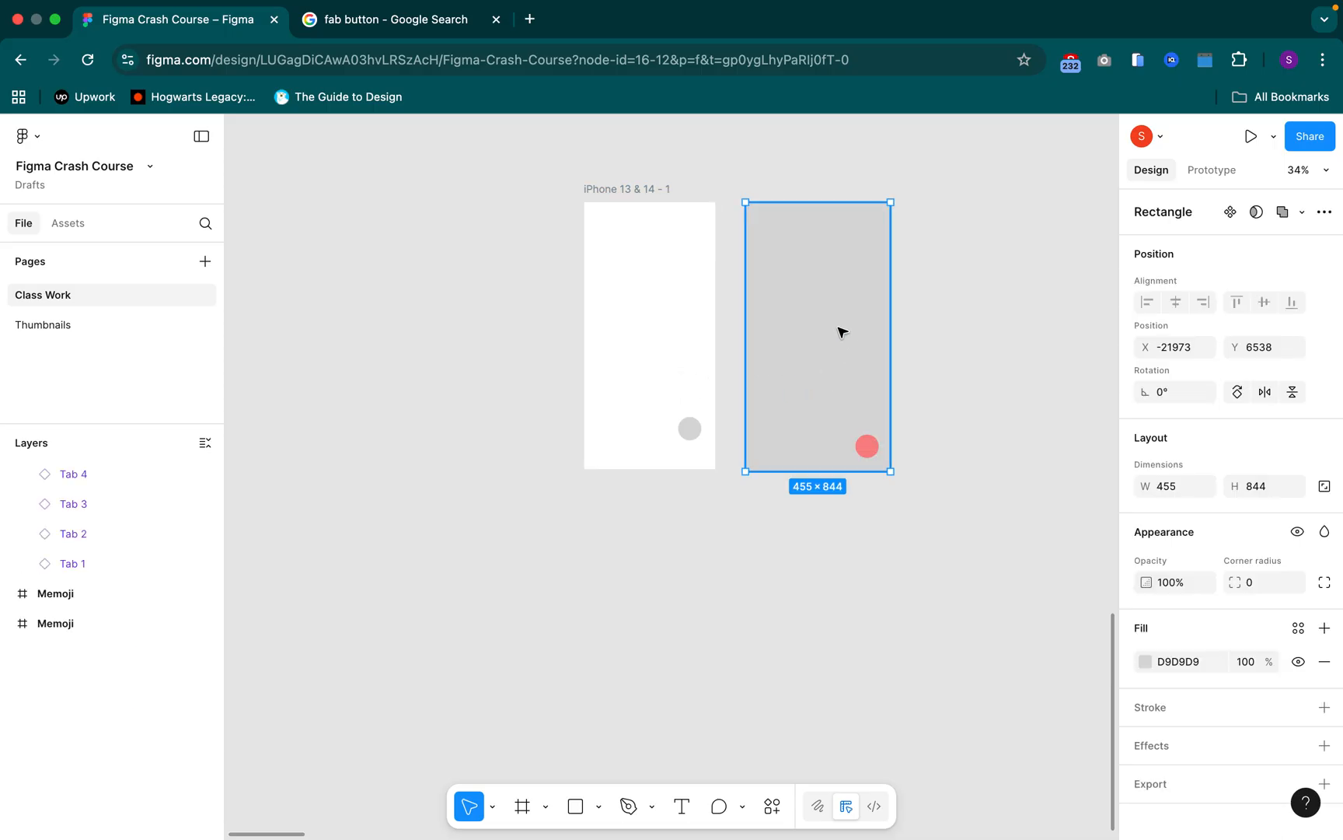
pyautogui.rightClick(839, 331)
pyautogui.moveTo(863, 375)
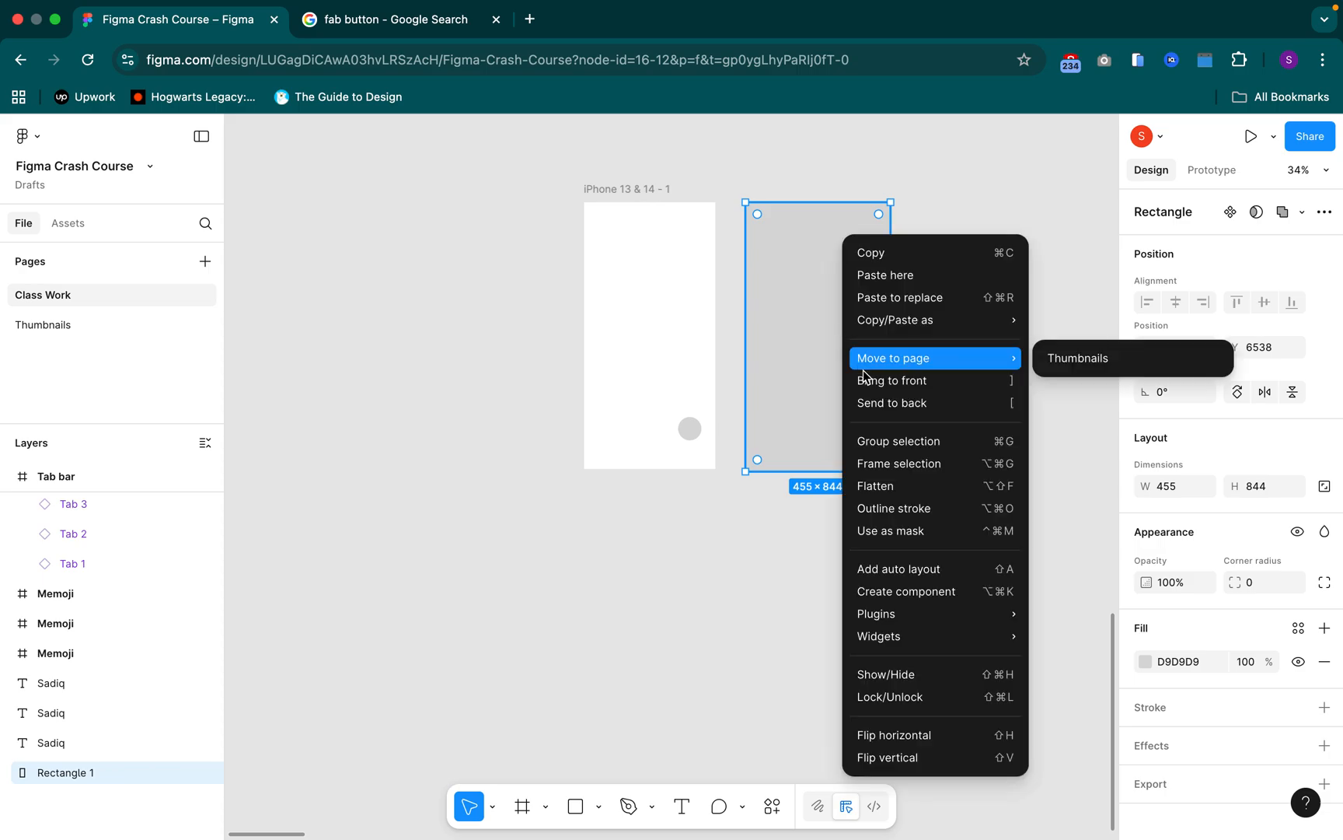
pyautogui.click(927, 467)
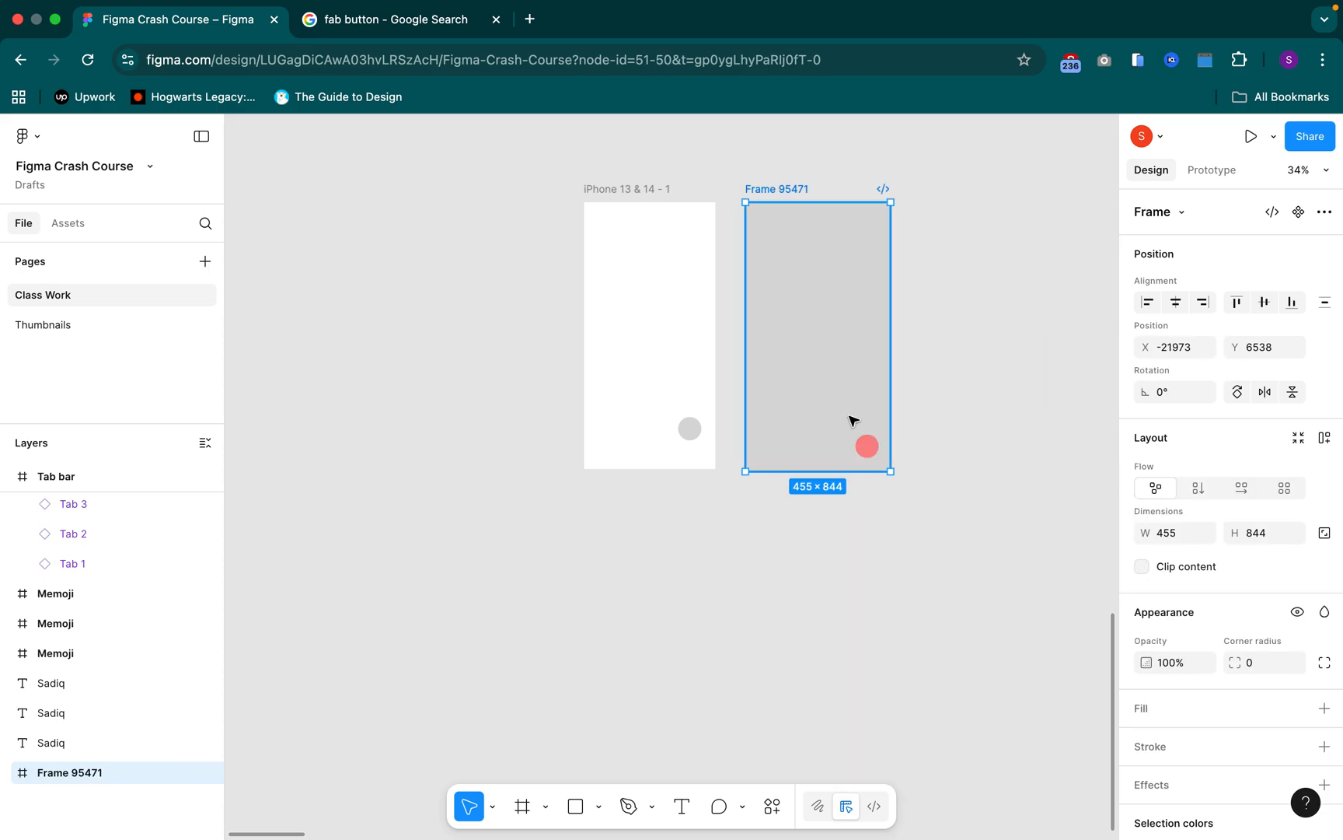
# Cut the red circle and paste it in the same place inside the new frame around the grey rectangle
pyautogui.click(866, 445)
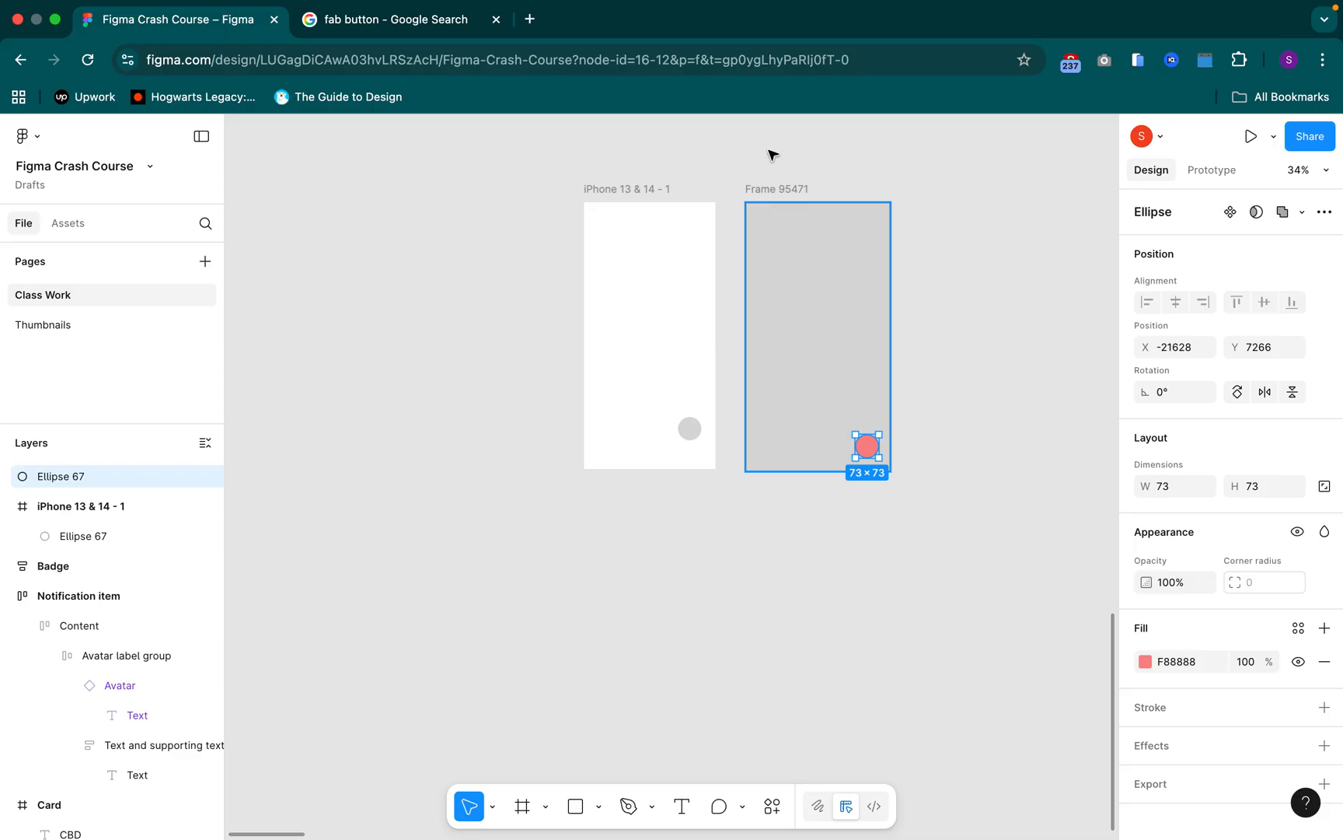
pyautogui.press('Delete')
pyautogui.click(775, 189)
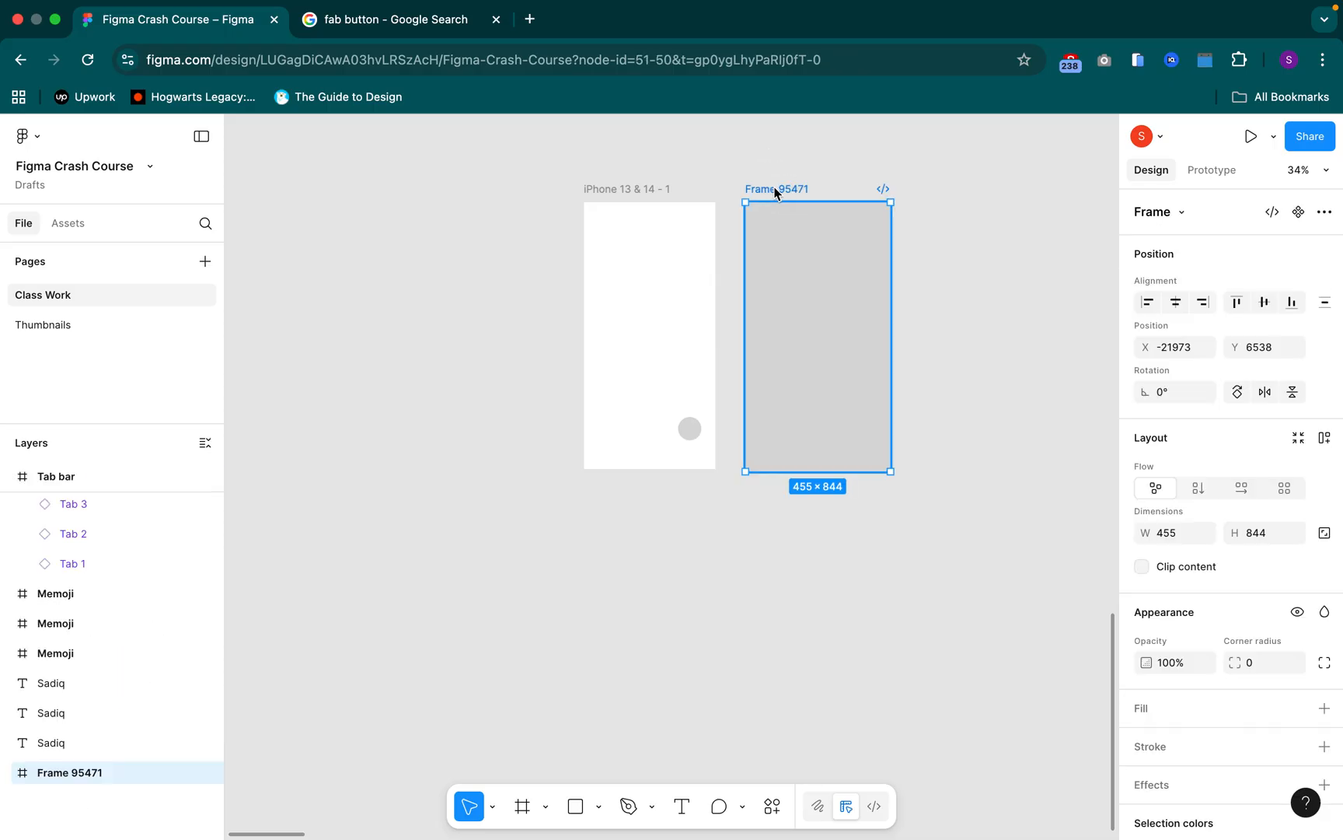
pyautogui.press('super+z')
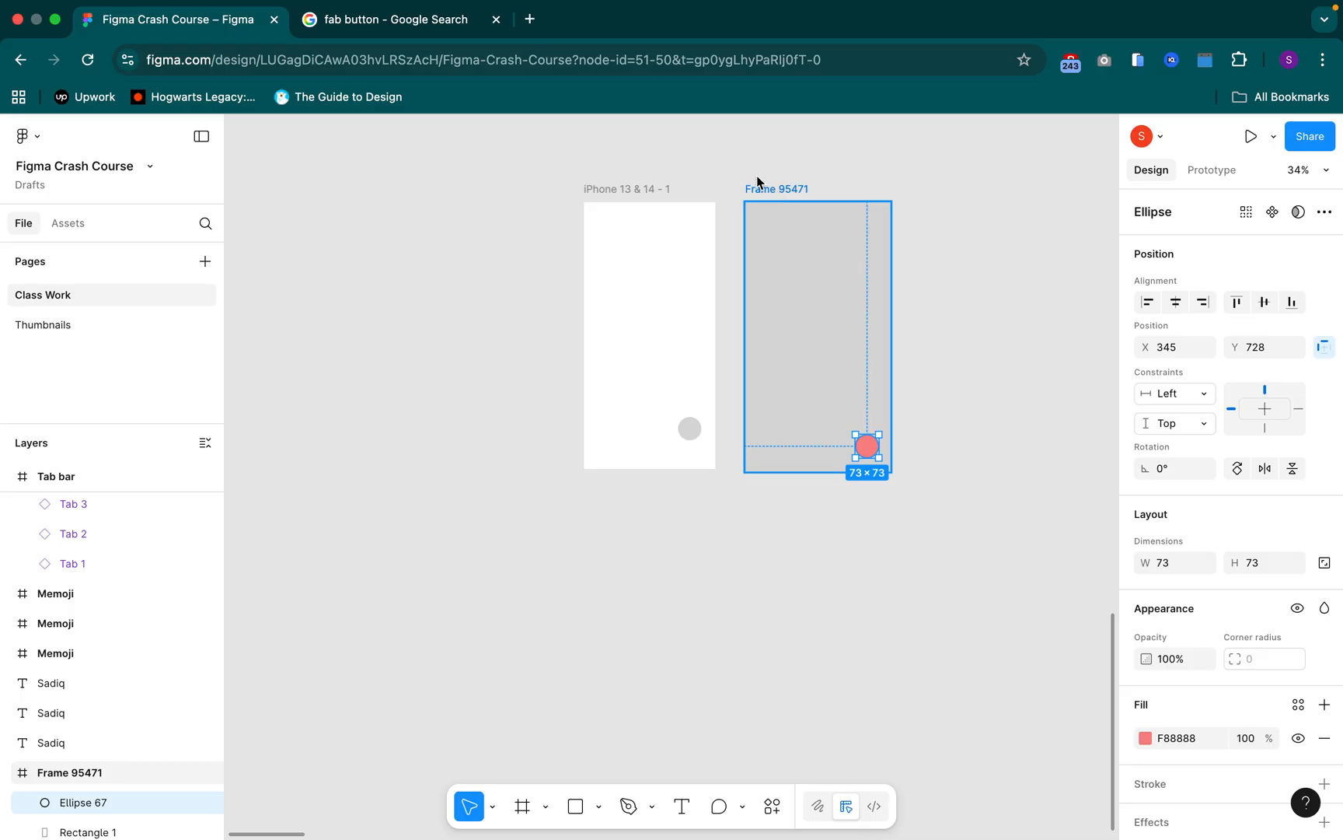
# Set the red circle's constraints to Right and Bottom and select its parent frame
pyautogui.click(1301, 409)
pyautogui.click(1273, 434)
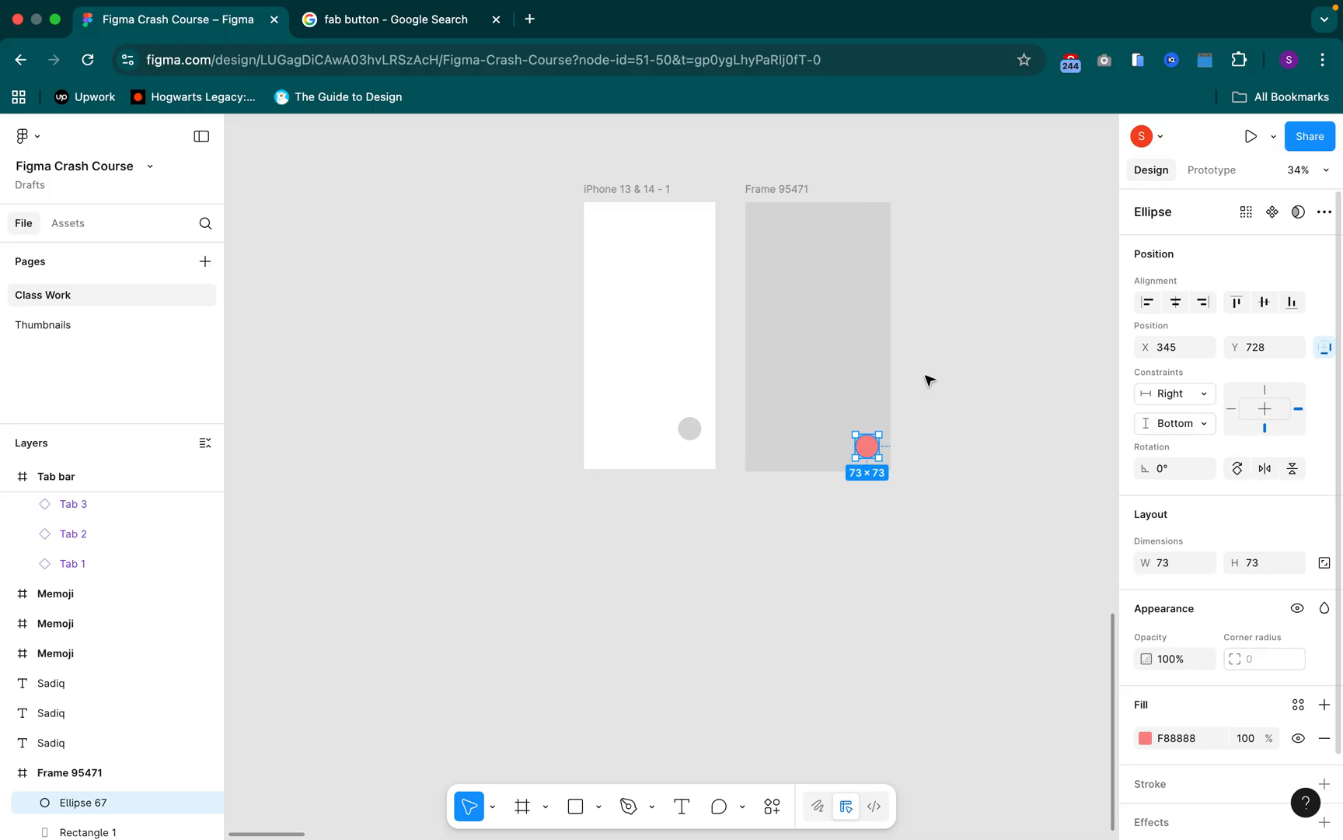
pyautogui.click(767, 190)
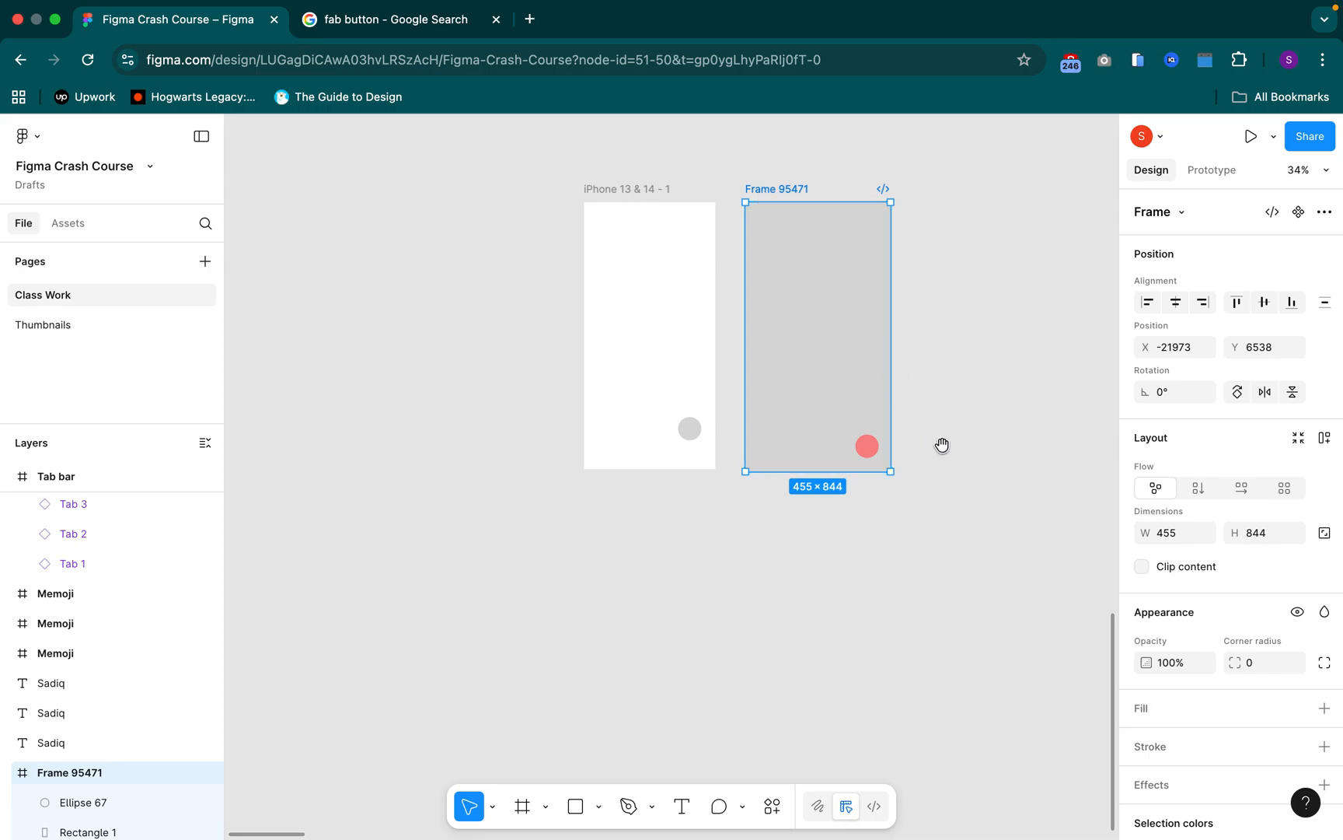
pyautogui.hscroll(5, 933, 429)
pyautogui.scroll(-2, 933, 429)
# Delete the red circle and the grey rectangle from Frame 95471, keeping the frame itself
pyautogui.click(645, 383)
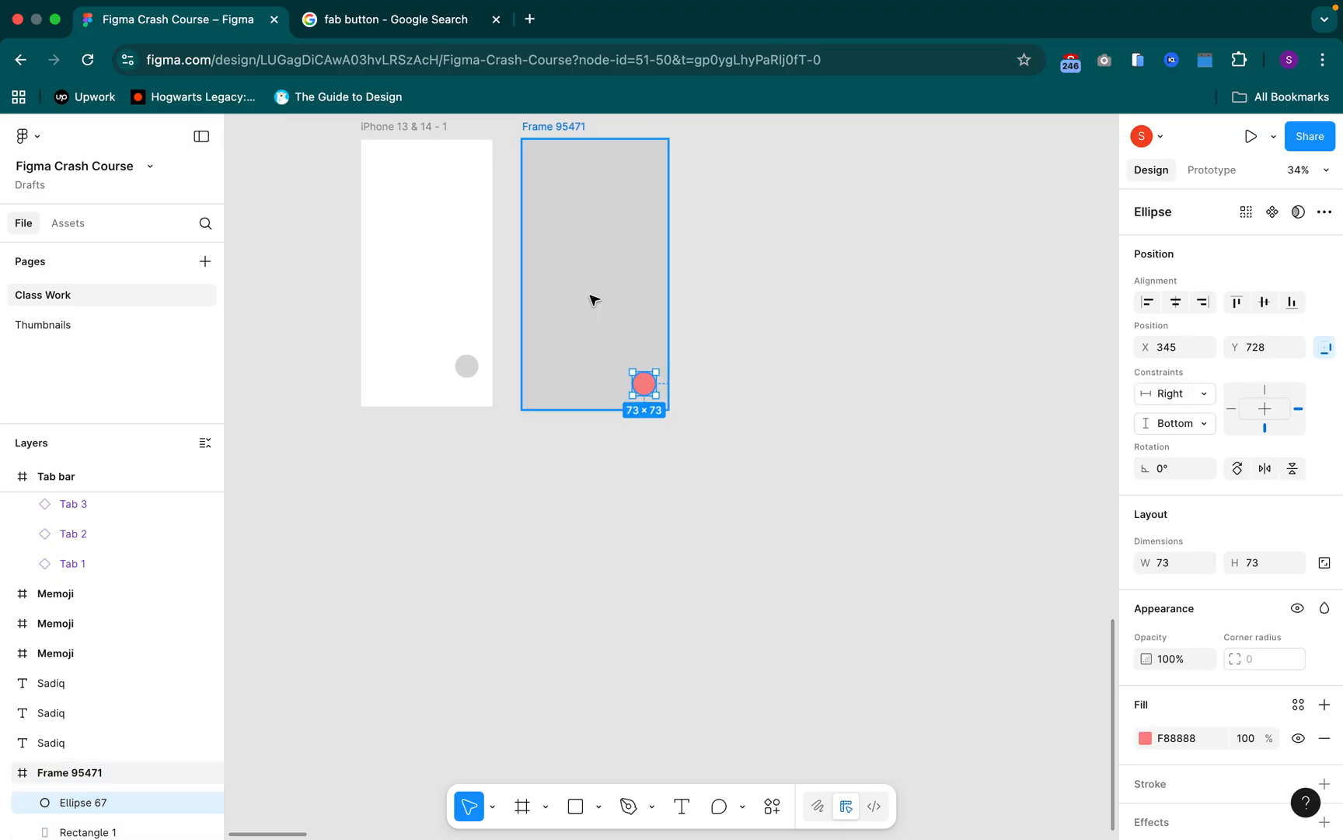
pyautogui.click(570, 321)
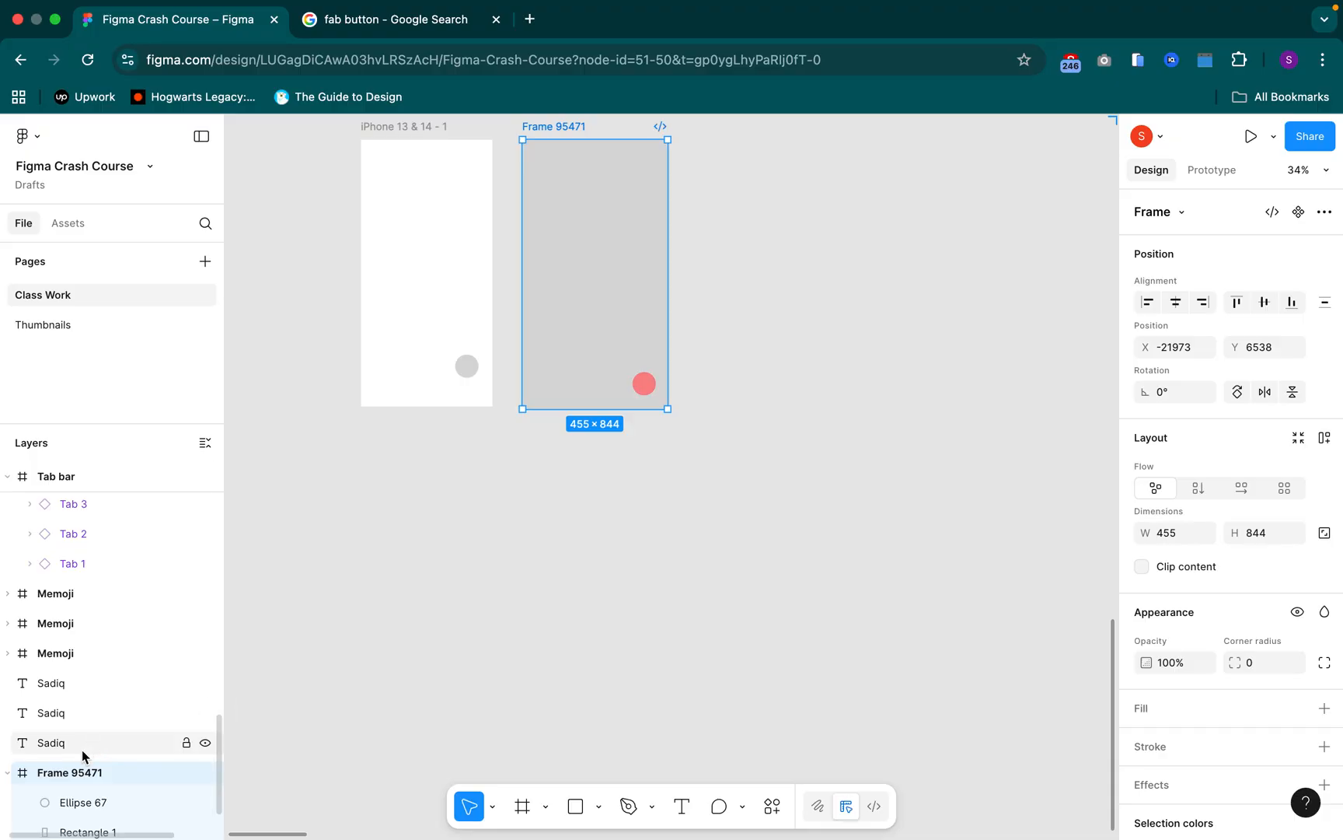
pyautogui.scroll(-1, 94, 769)
pyautogui.scroll(-3, 107, 772)
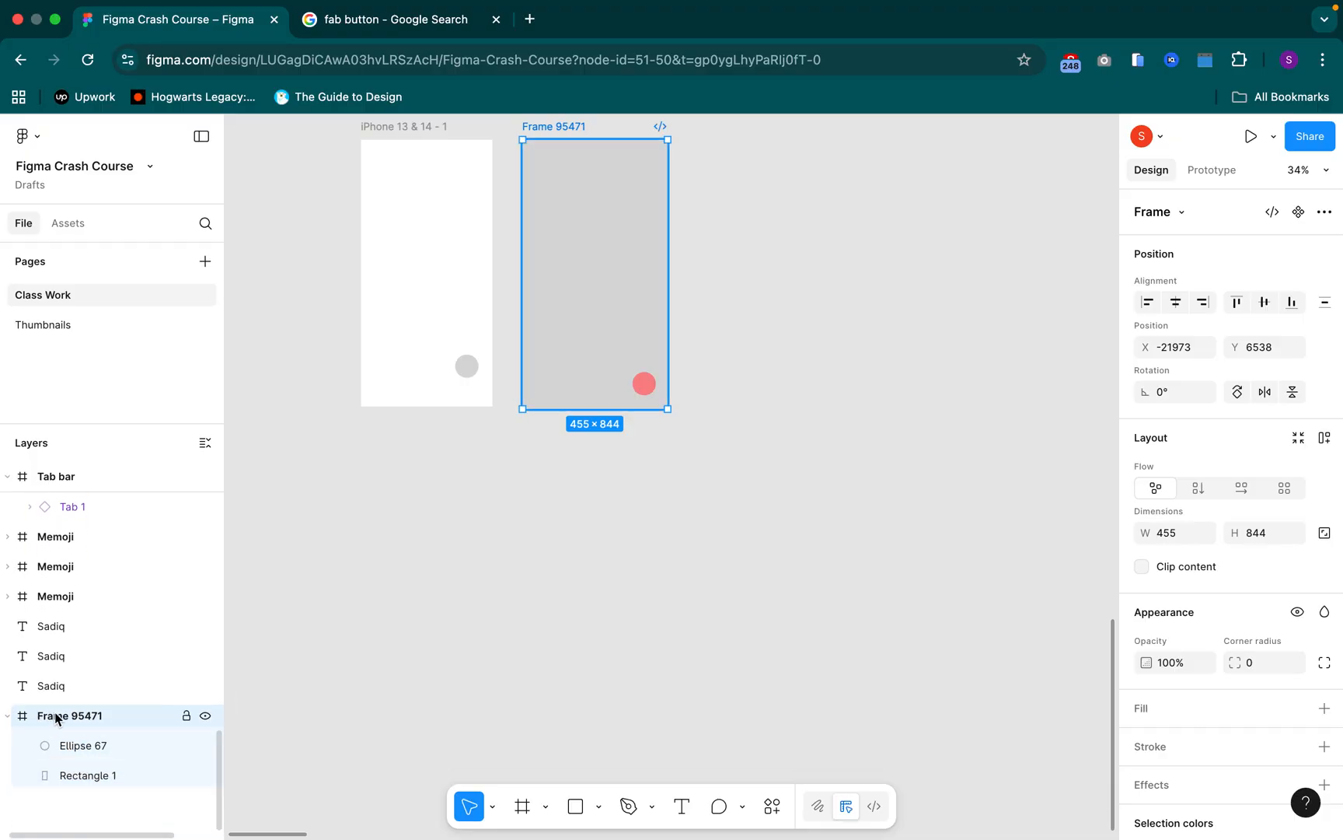
pyautogui.click(75, 770)
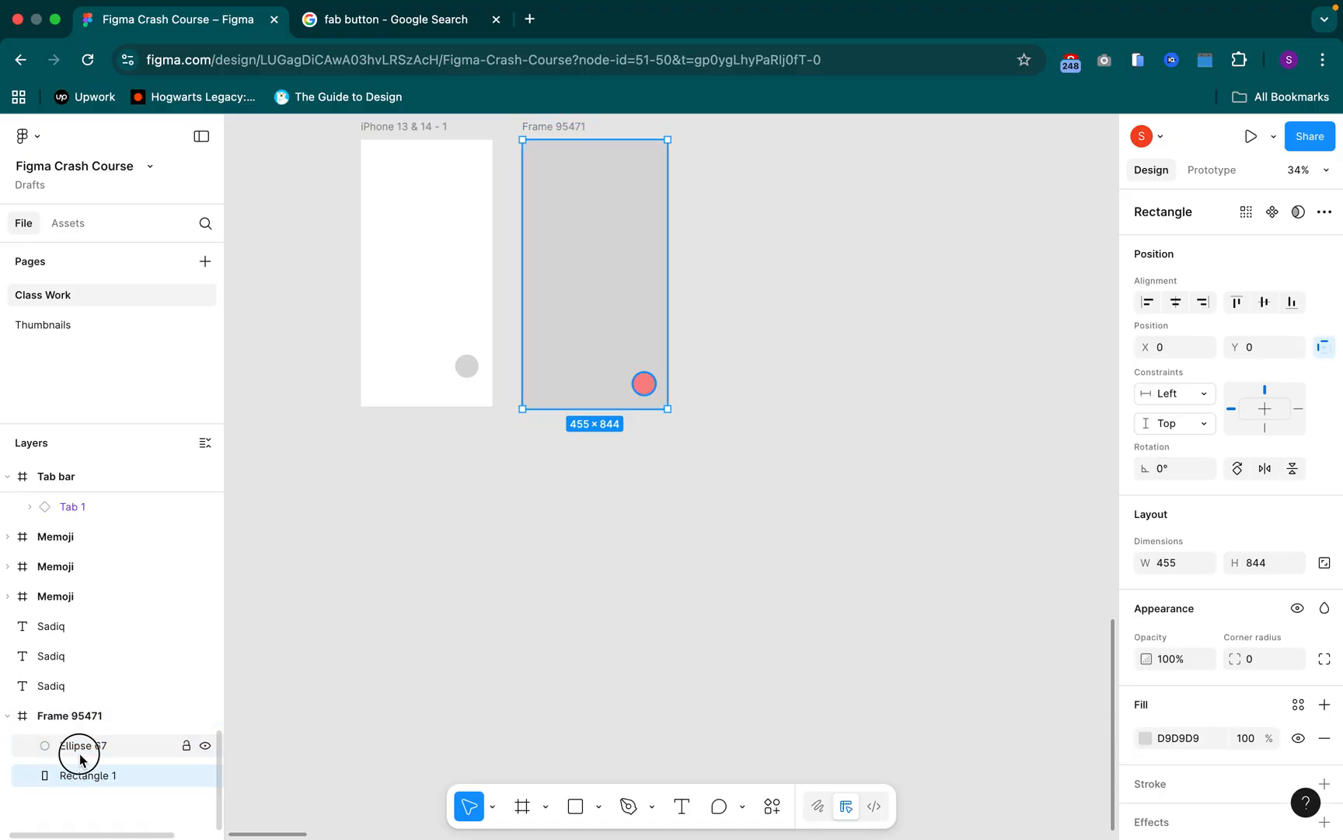
pyautogui.click(80, 750)
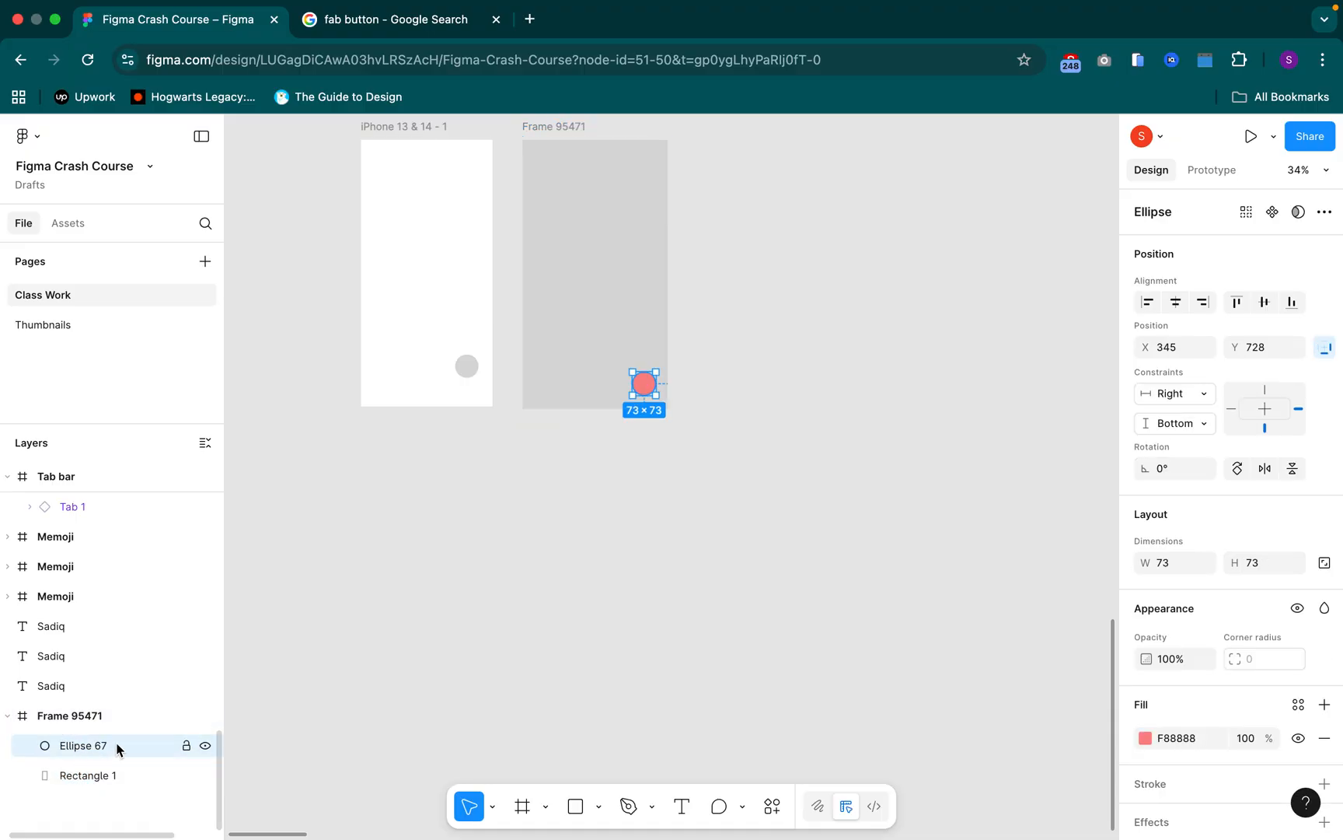
pyautogui.press('Delete')
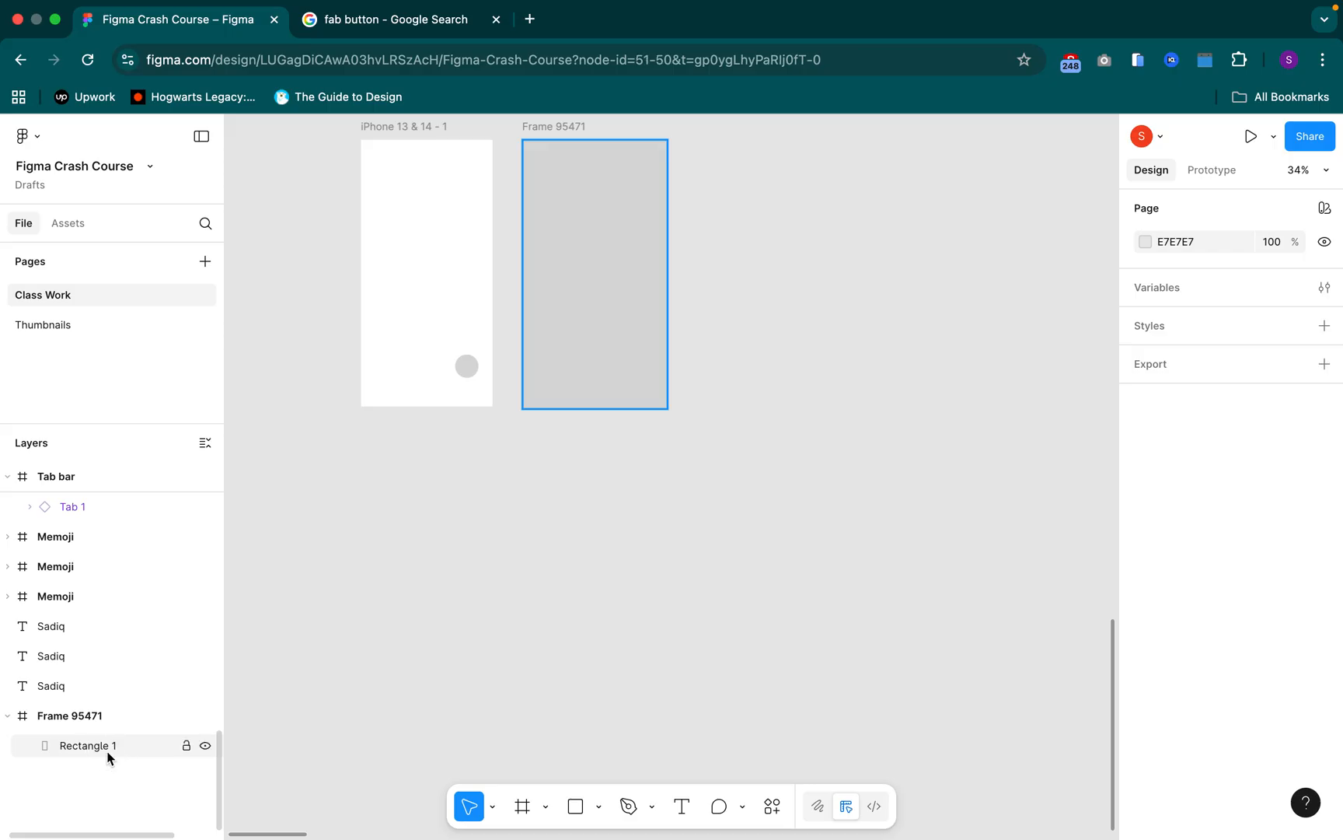
pyautogui.click(108, 756)
pyautogui.press('Delete')
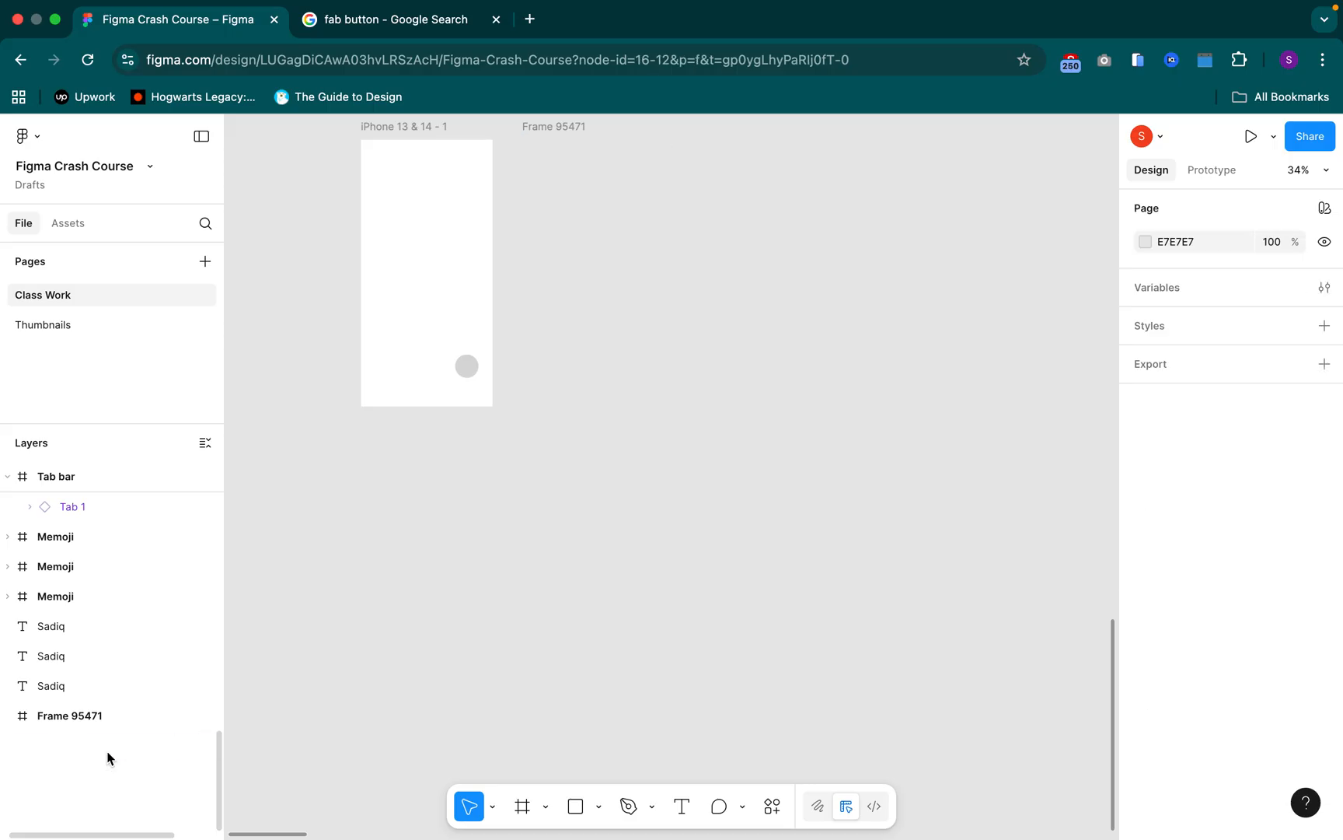
# Give the emptied Frame 95471 a pure red fill
pyautogui.click(64, 717)
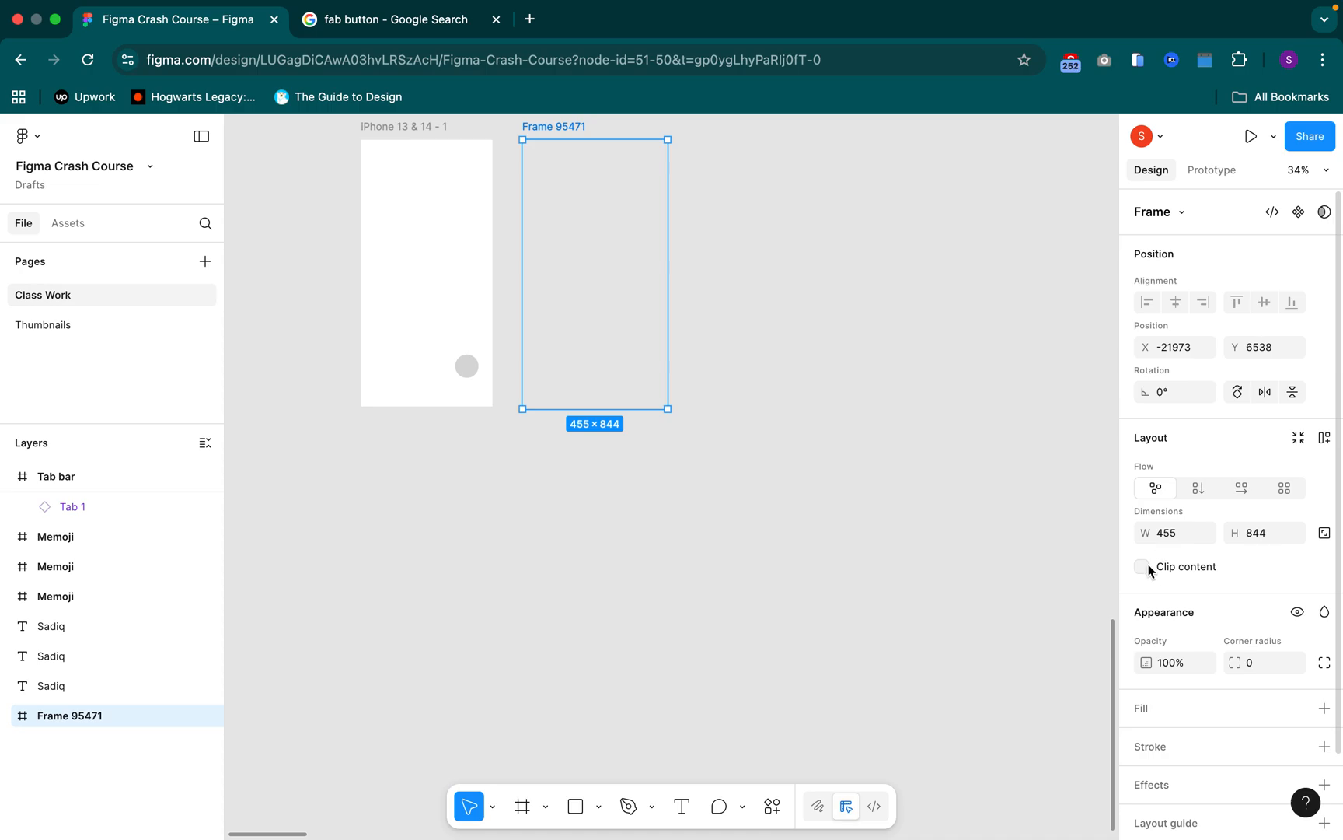
pyautogui.scroll(-2, 1174, 618)
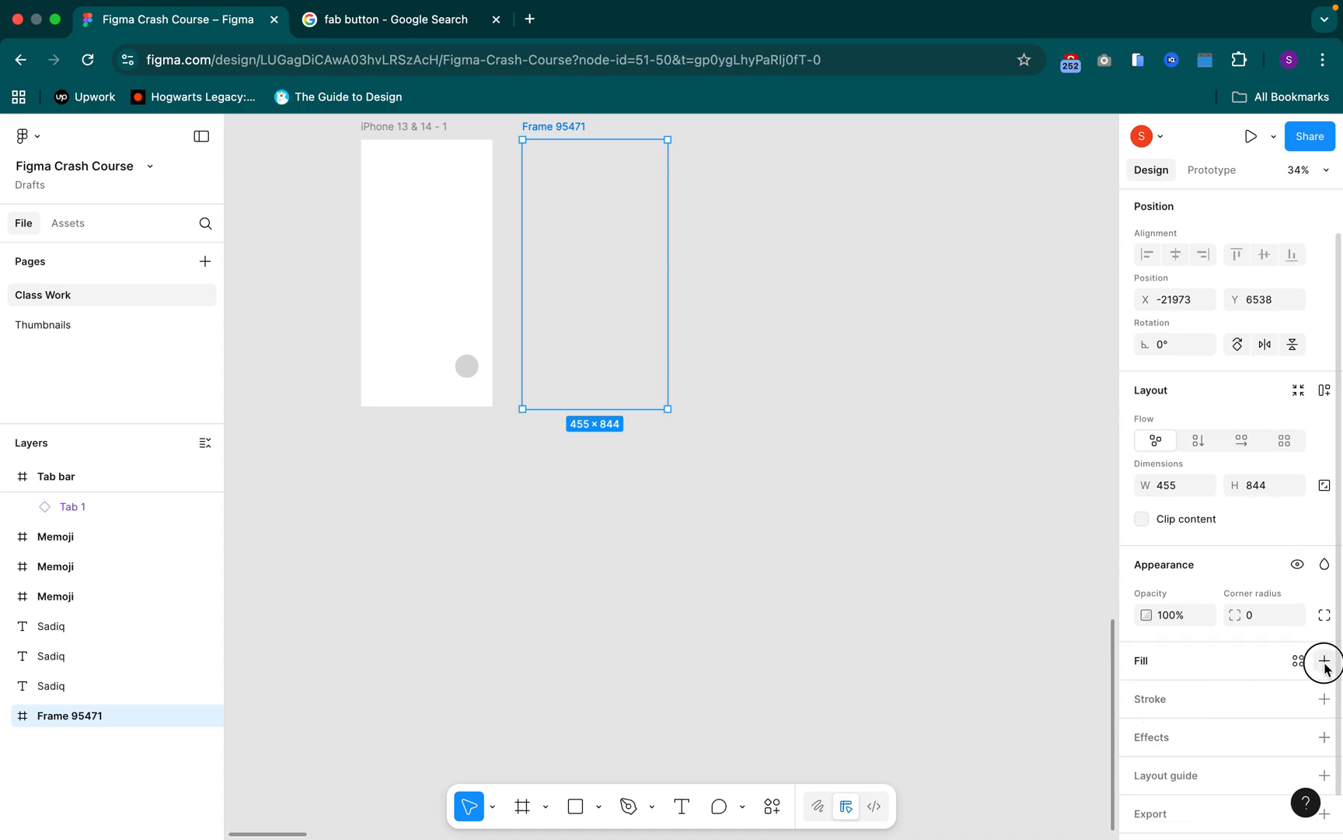
pyautogui.click(1325, 660)
pyautogui.moveTo(1081, 491); pyautogui.dragTo(1153, 381)
pyautogui.click(675, 510)
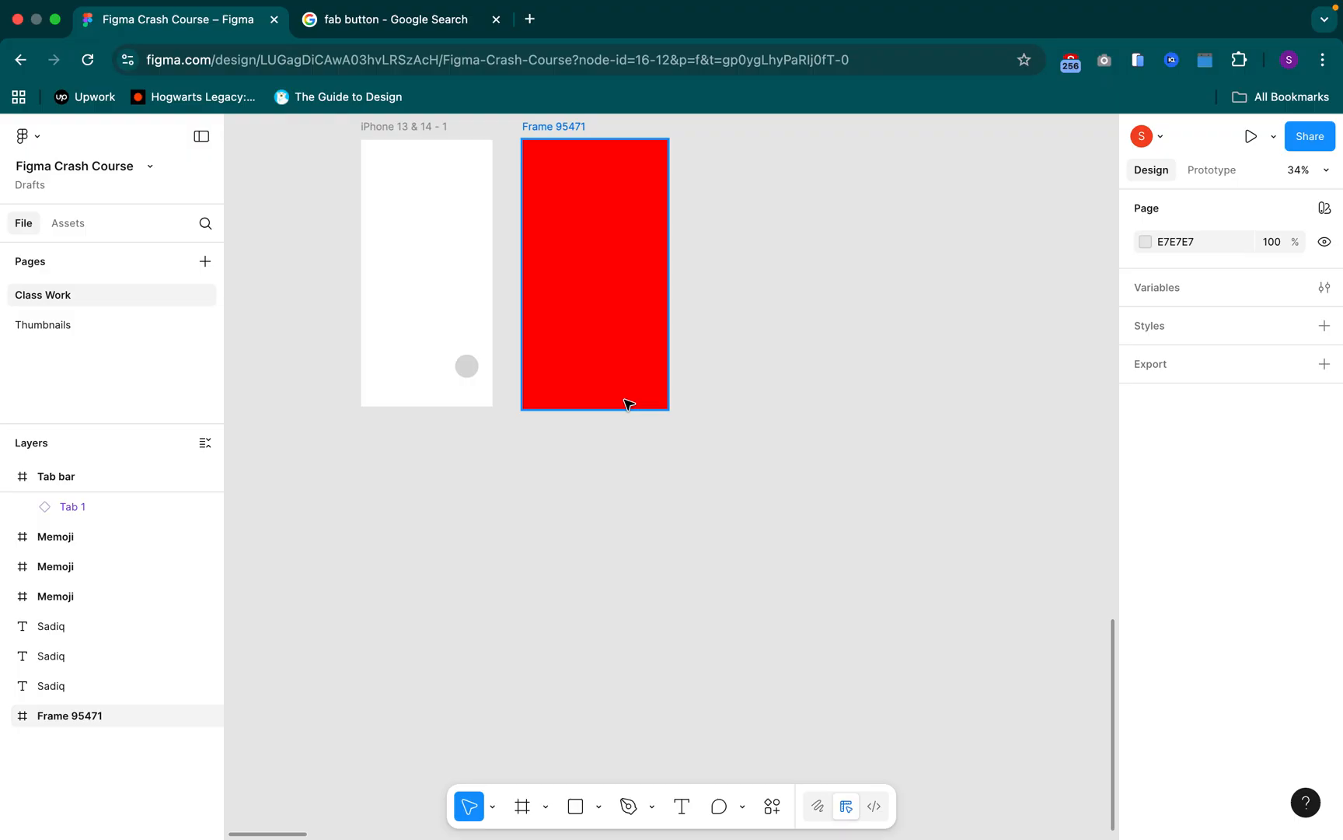
# Delete the iPhone 13 & 14 - 1 frame and undo the deletion
pyautogui.hscroll(-3, 525, 473)
pyautogui.click(517, 167)
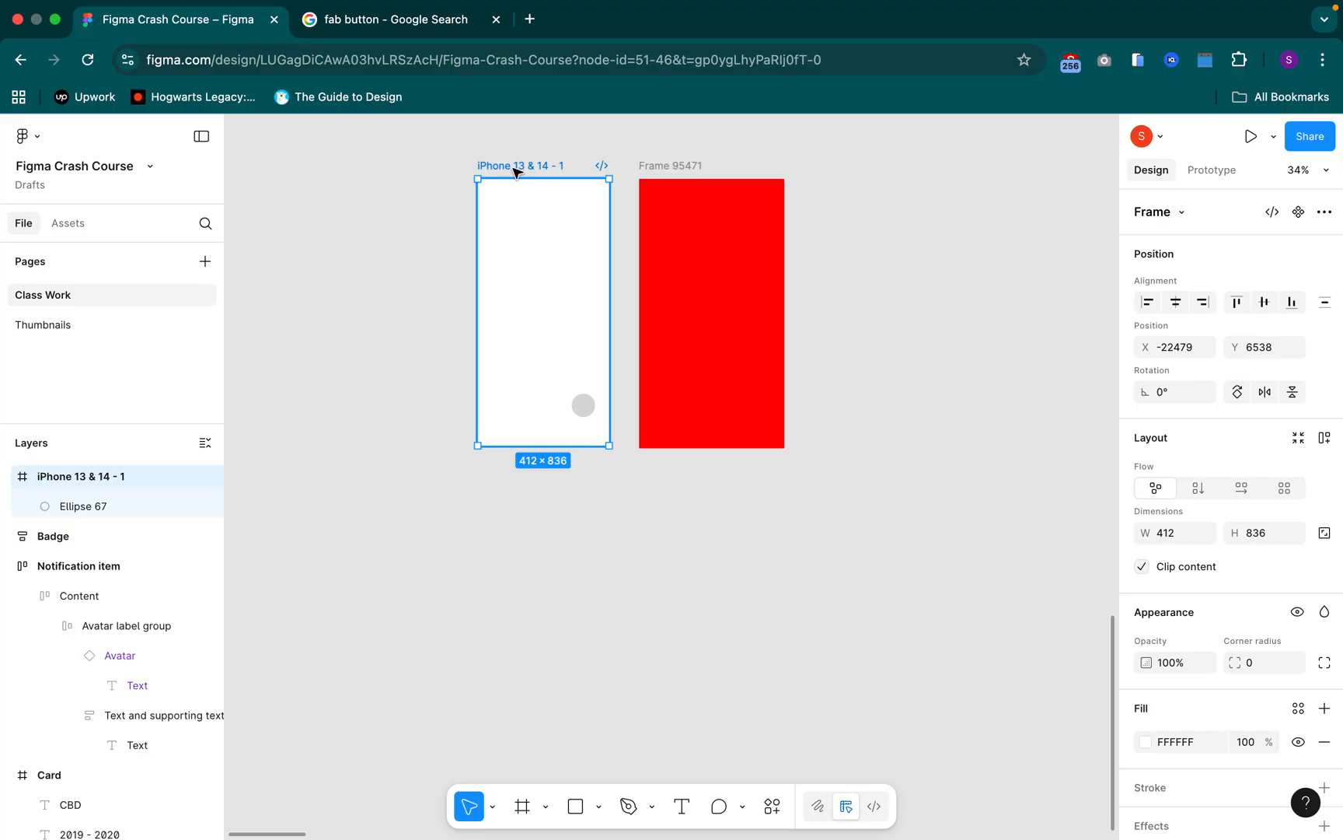
pyautogui.press('Delete')
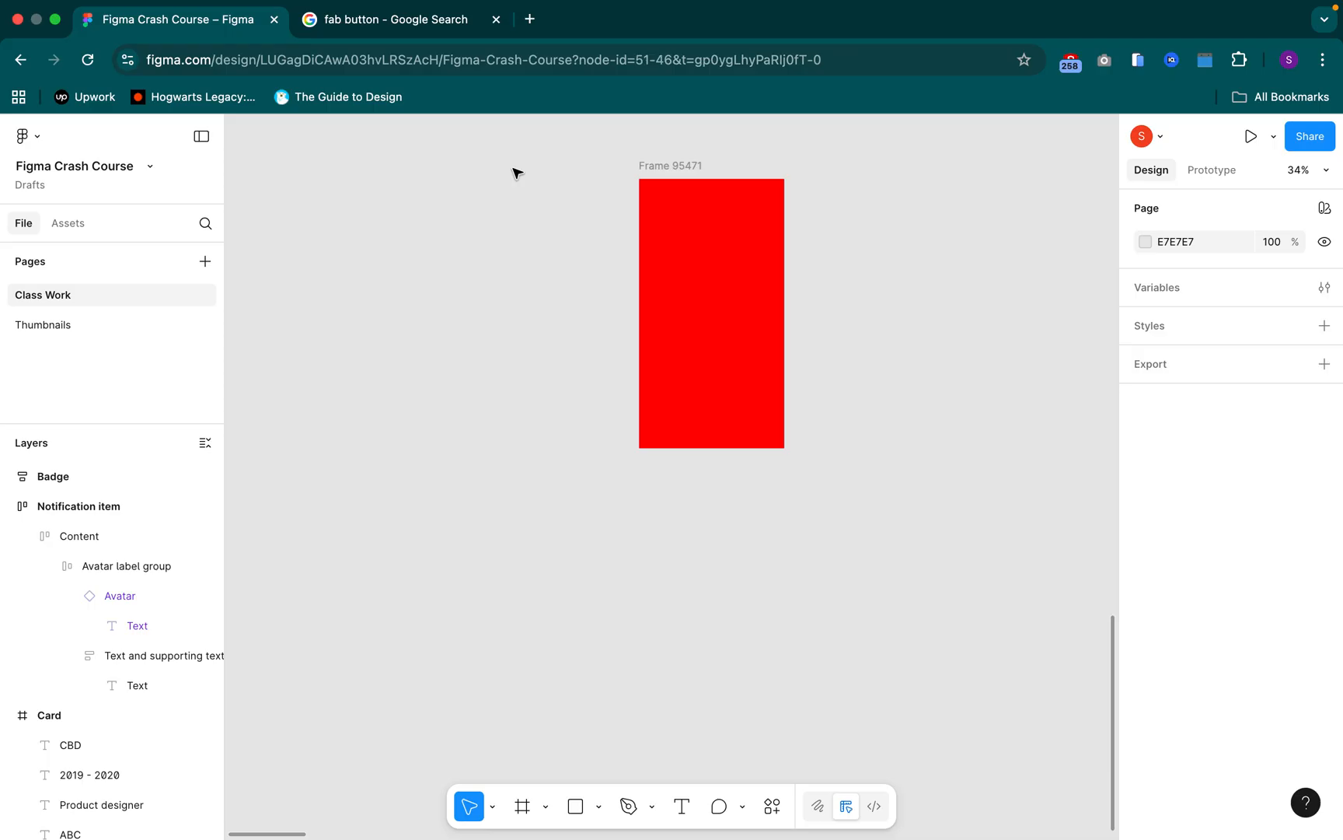
pyautogui.press('super+z')
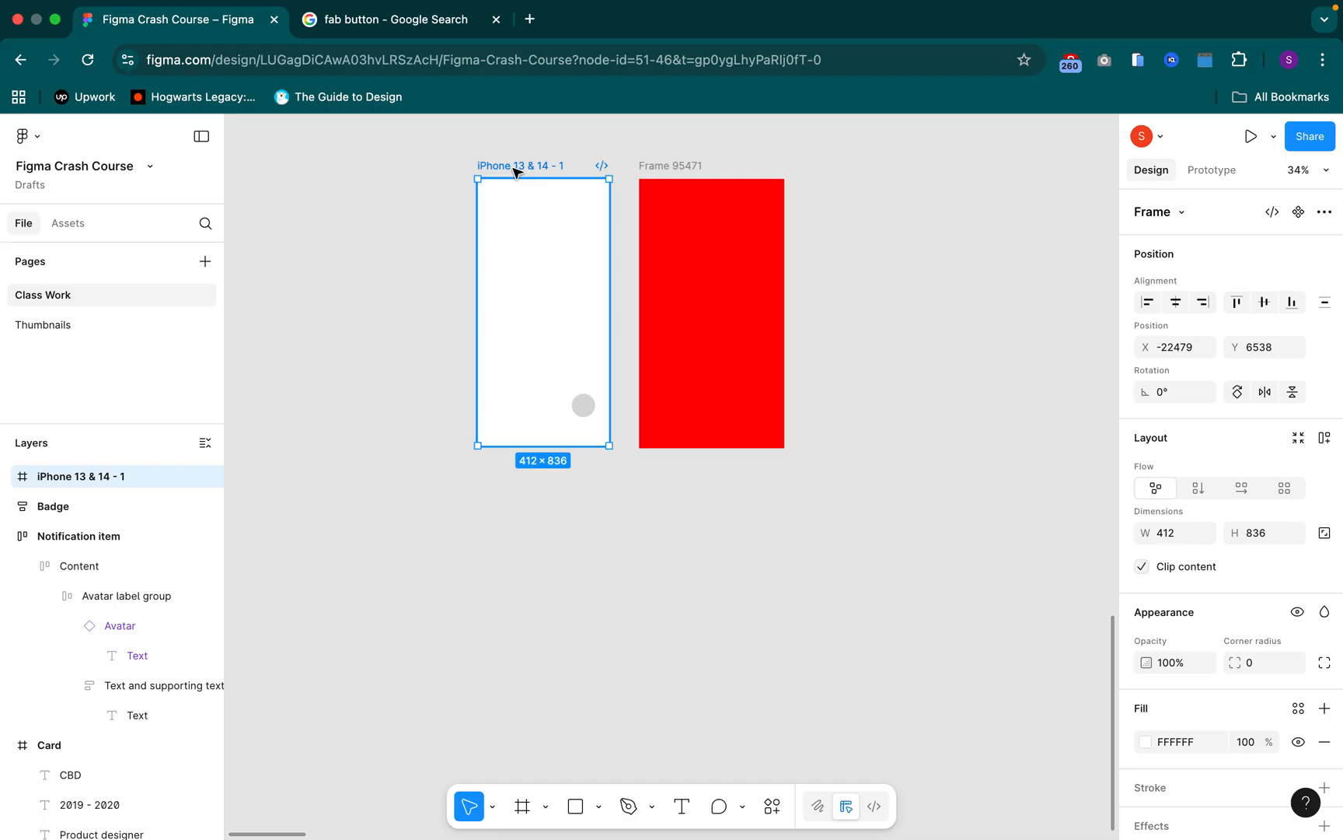
# Move the iPhone frame away from the red frame, to about X -23912, Y 6685
pyautogui.scroll(-5, 517, 173)
pyautogui.moveTo(564, 383); pyautogui.dragTo(785, 412)
pyautogui.moveTo(731, 188); pyautogui.dragTo(468, 217)
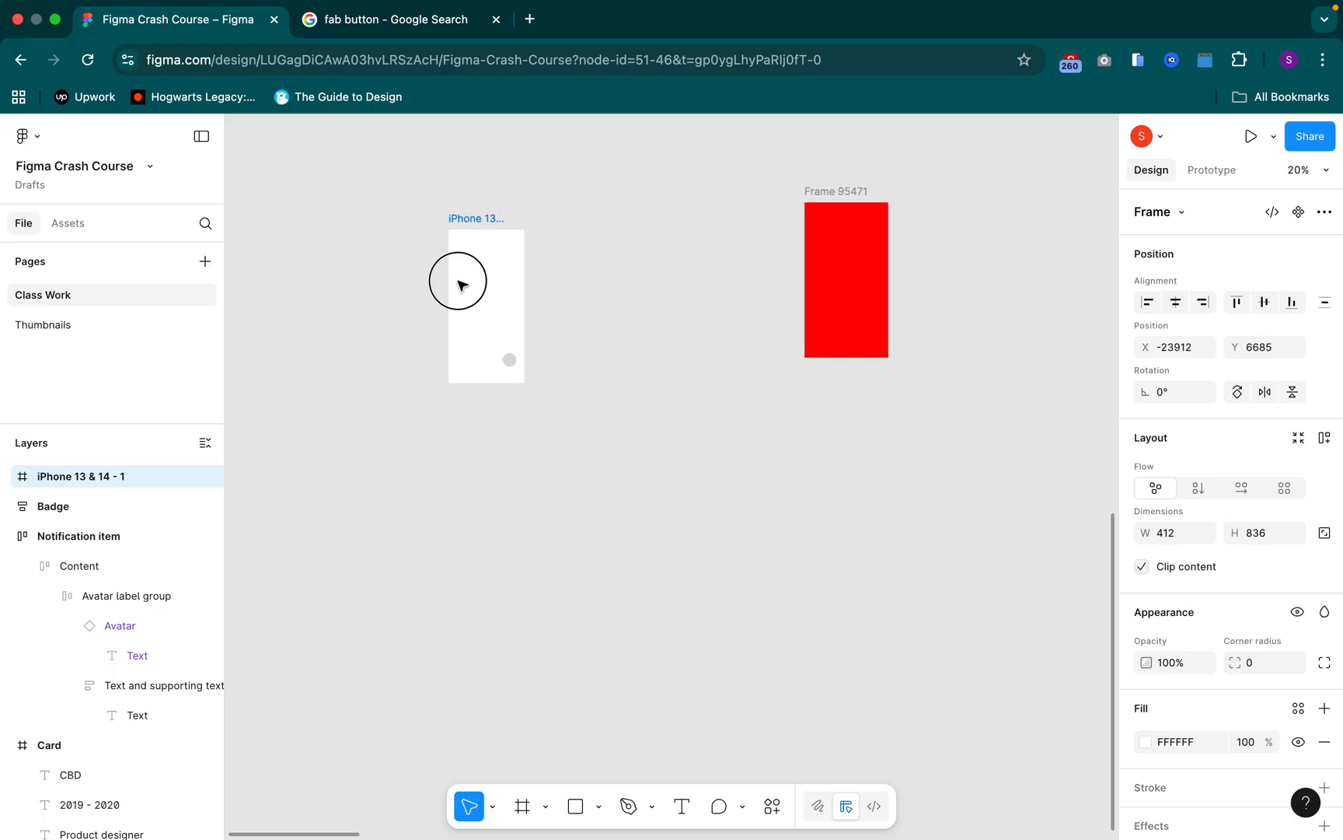
pyautogui.hscroll(-5, 570, 324)
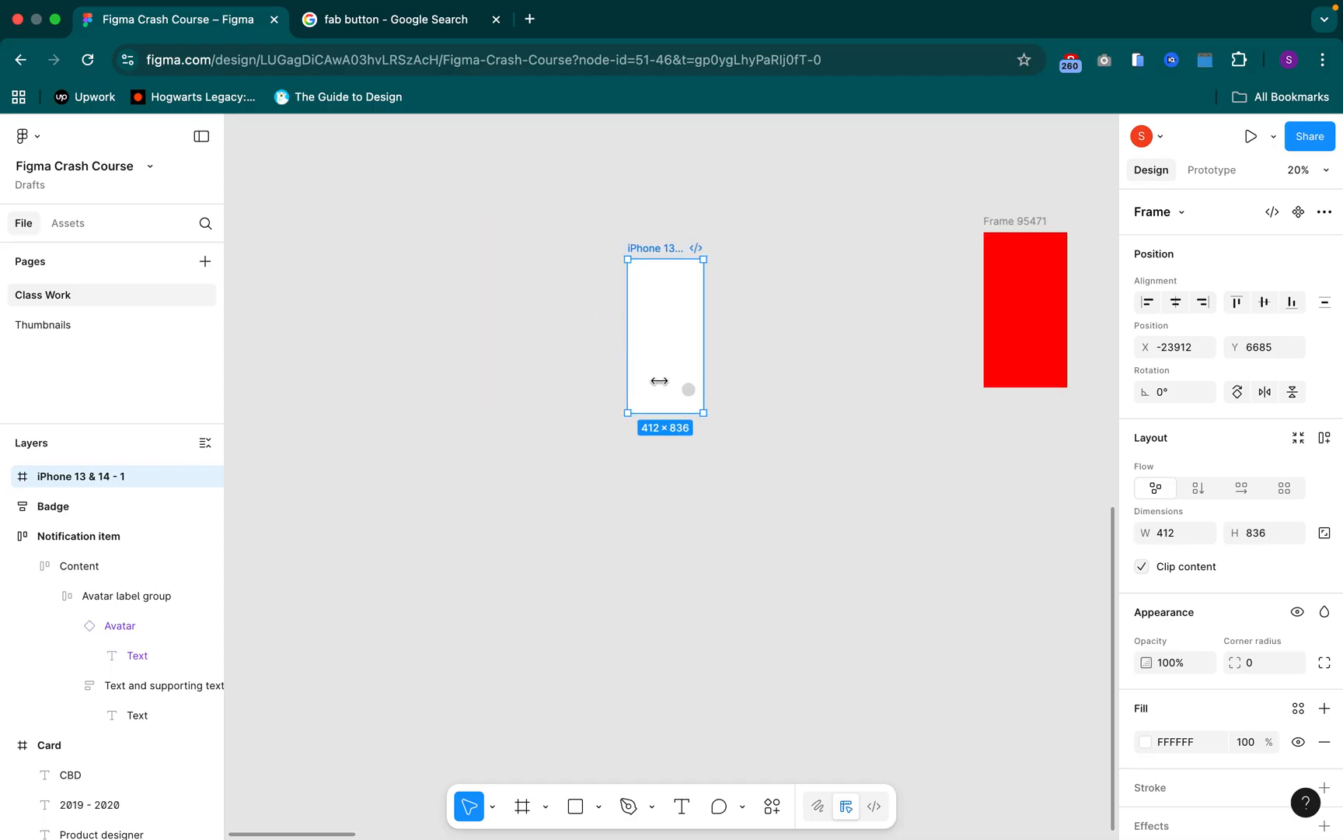
# Review the horizontal and vertical constraint options offered for the circle in the iPhone frame
pyautogui.click(688, 390)
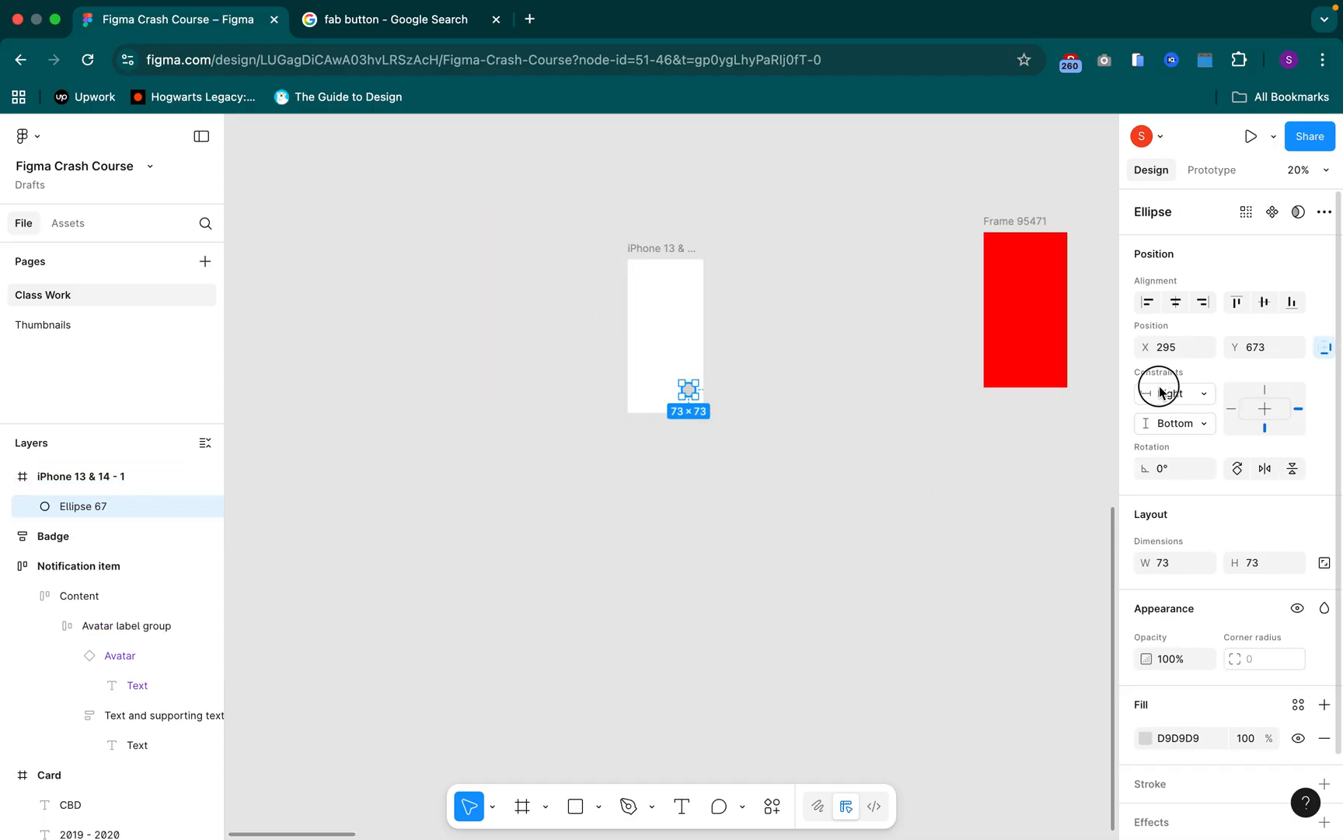
pyautogui.click(1159, 391)
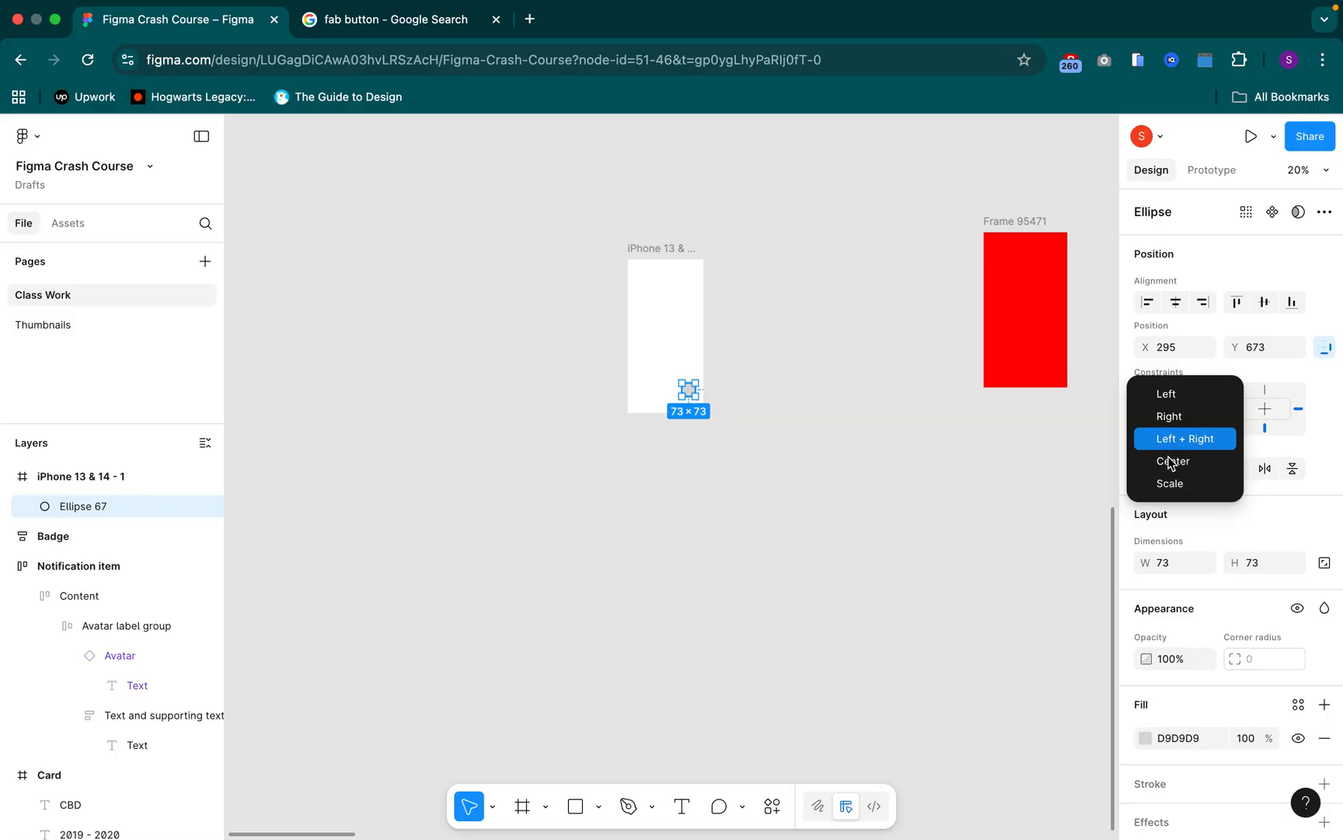
pyautogui.click(1219, 416)
pyautogui.click(1197, 426)
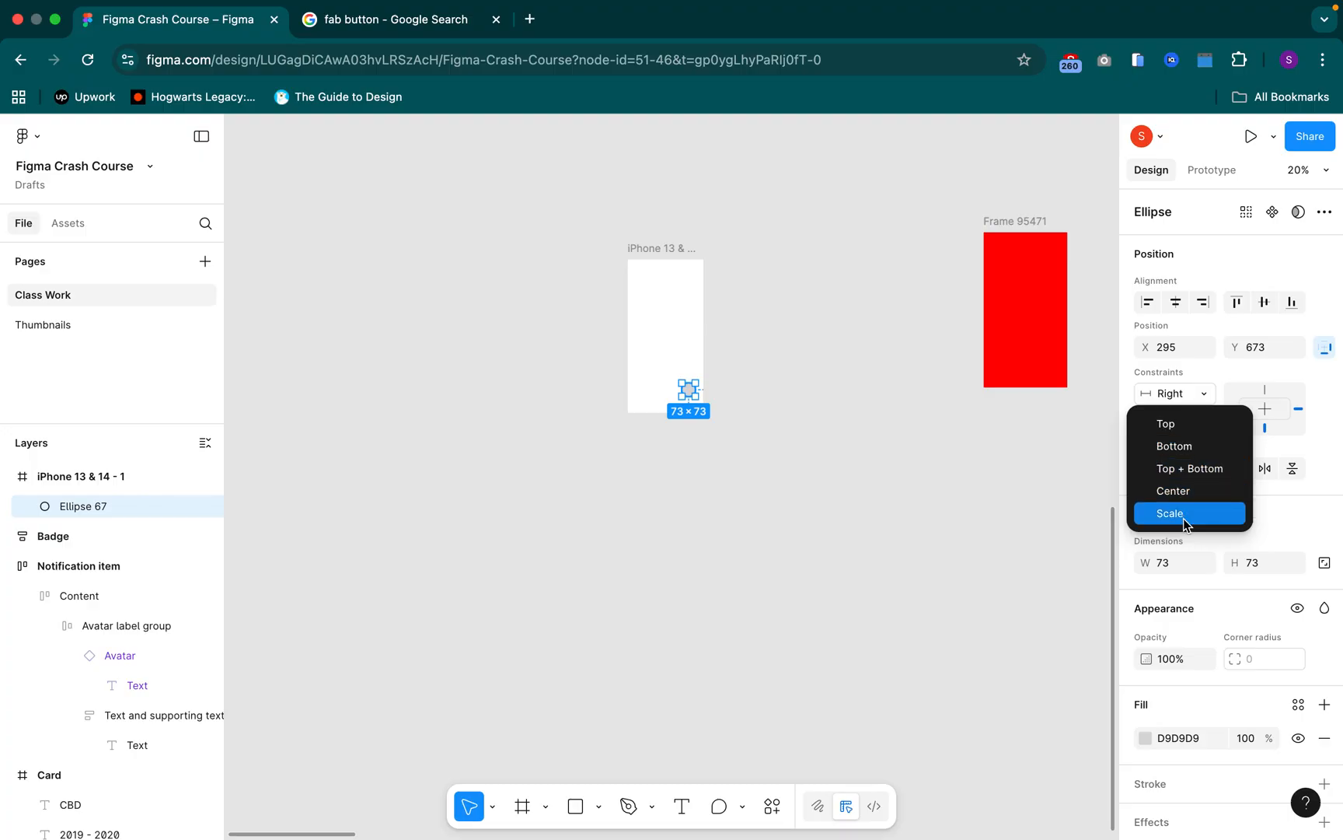
pyautogui.click(827, 468)
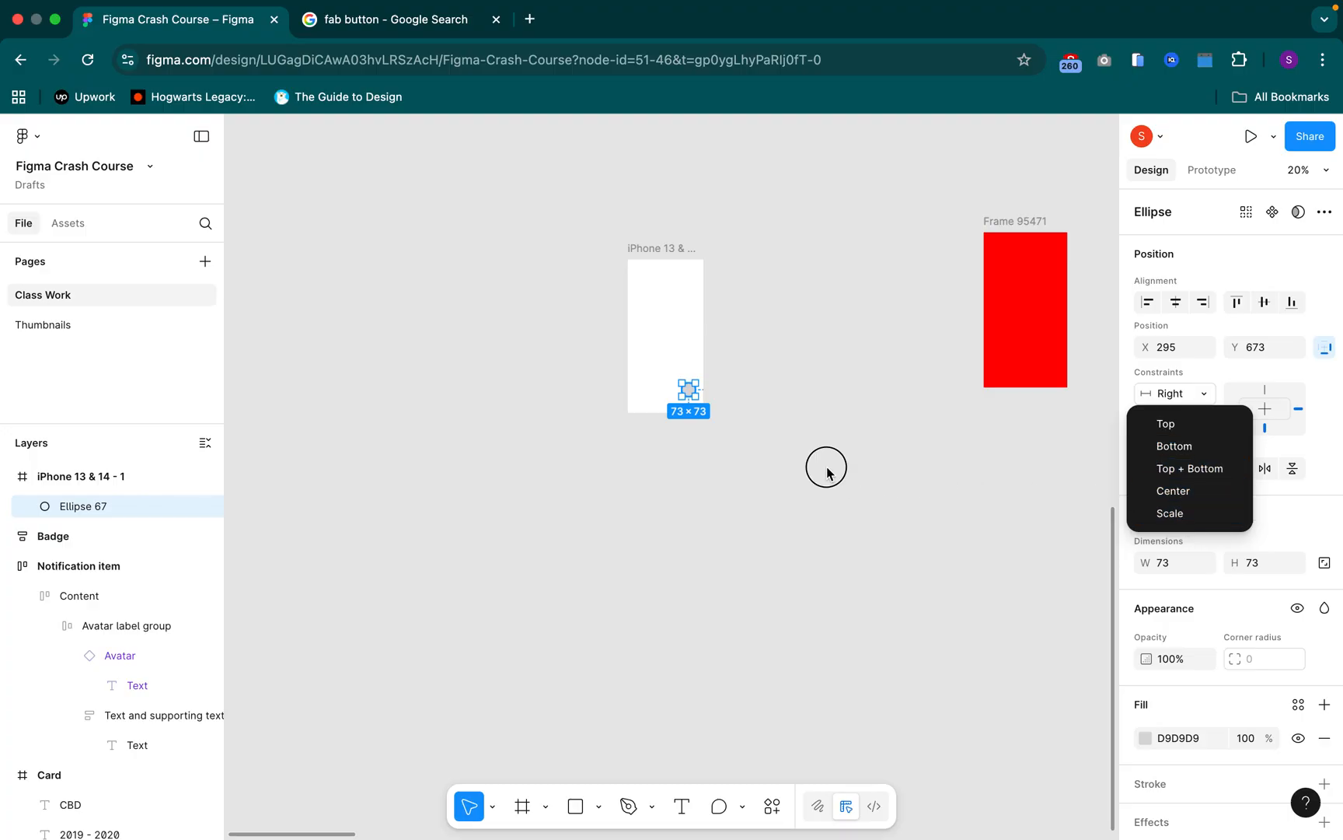
pyautogui.click(807, 501)
# Draw a new landscape frame about 965 × 534 in the empty area below the two existing frames
pyautogui.hscroll(3, 787, 493)
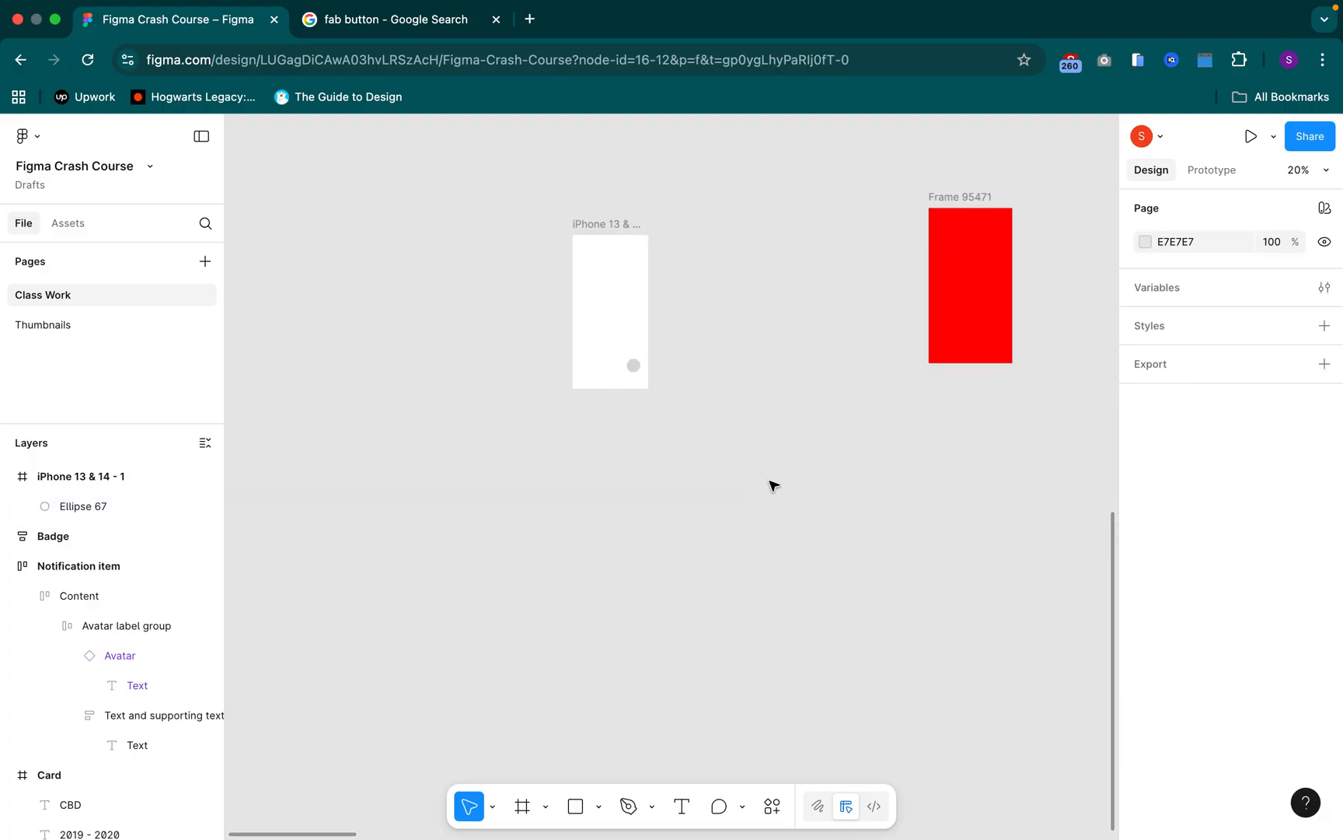
pyautogui.press('f')
pyautogui.moveTo(710, 440); pyautogui.dragTo(887, 538)
pyautogui.moveTo(802, 603); pyautogui.dragTo(826, 644)
pyautogui.scroll(5, 765, 593)
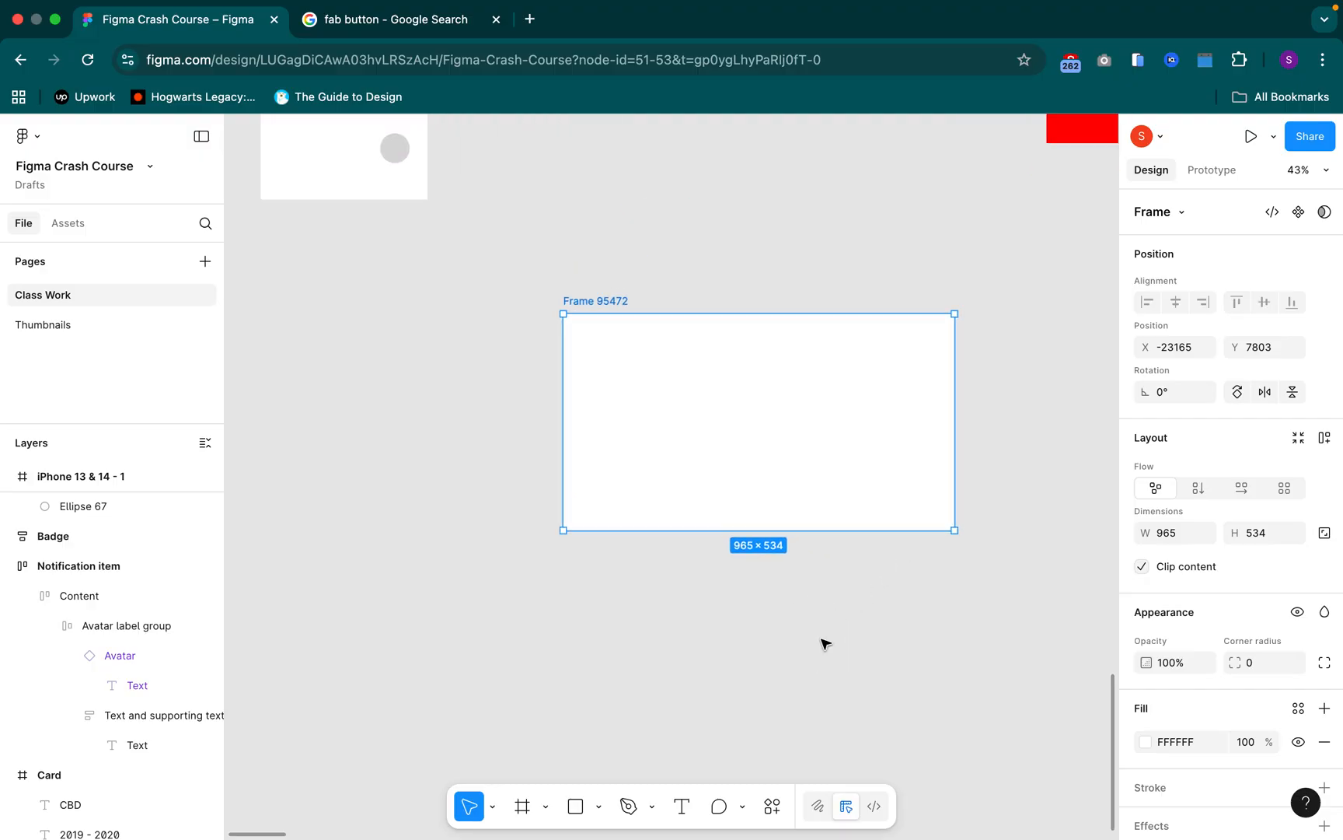
# Draw a rectangle about 456 × 269 inside the new landscape frame and centre it at about X 254, Y 132
pyautogui.press('r')
pyautogui.moveTo(698, 386)
pyautogui.mouseDown()
pyautogui.moveTo(806, 430)
pyautogui.moveTo(882, 494)
pyautogui.mouseUp()
pyautogui.moveTo(797, 446)
pyautogui.mouseDown()
pyautogui.moveTo(780, 435)
pyautogui.moveTo(815, 434)
pyautogui.moveTo(763, 429)
pyautogui.mouseUp()
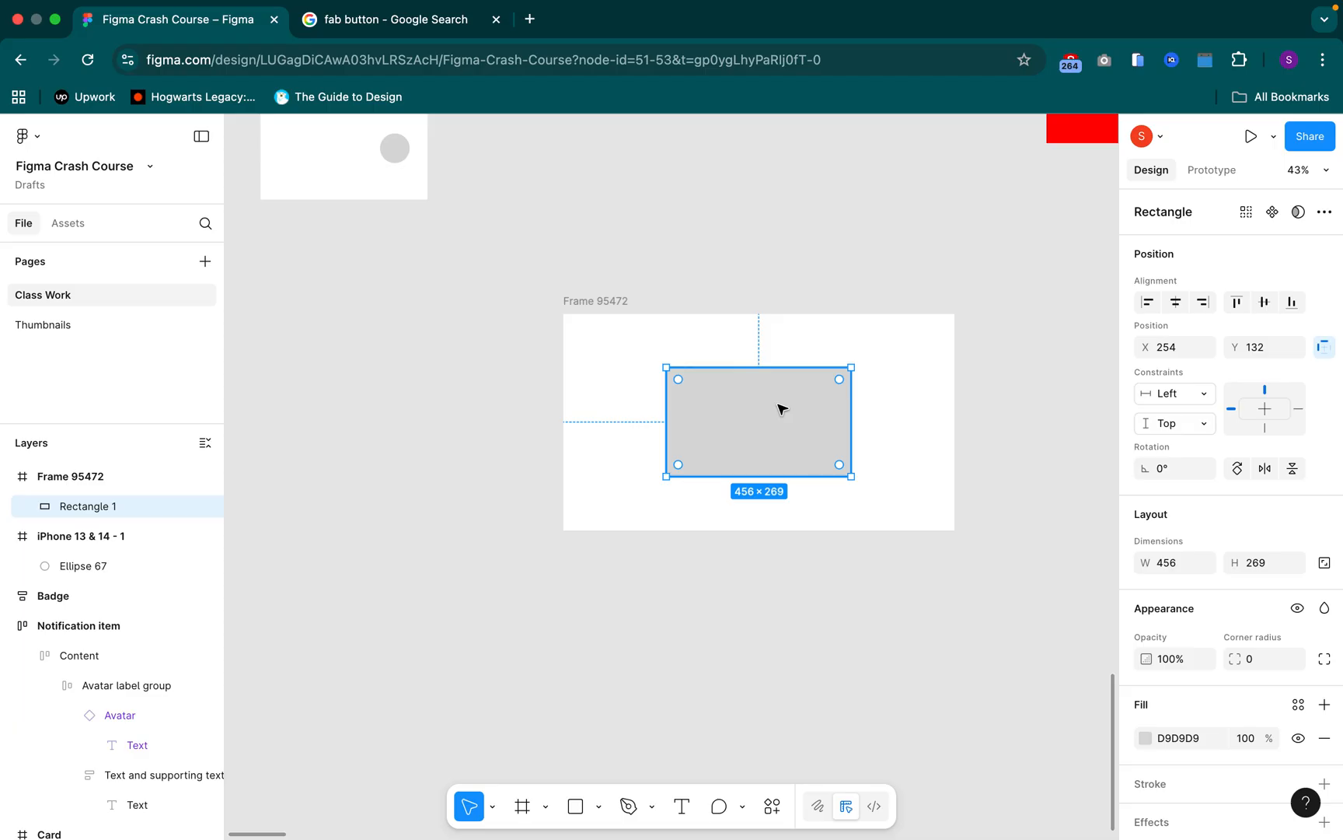
# Set the new rectangle's constraints to Left + Right horizontally and Top + Bottom vertically
pyautogui.click(1176, 398)
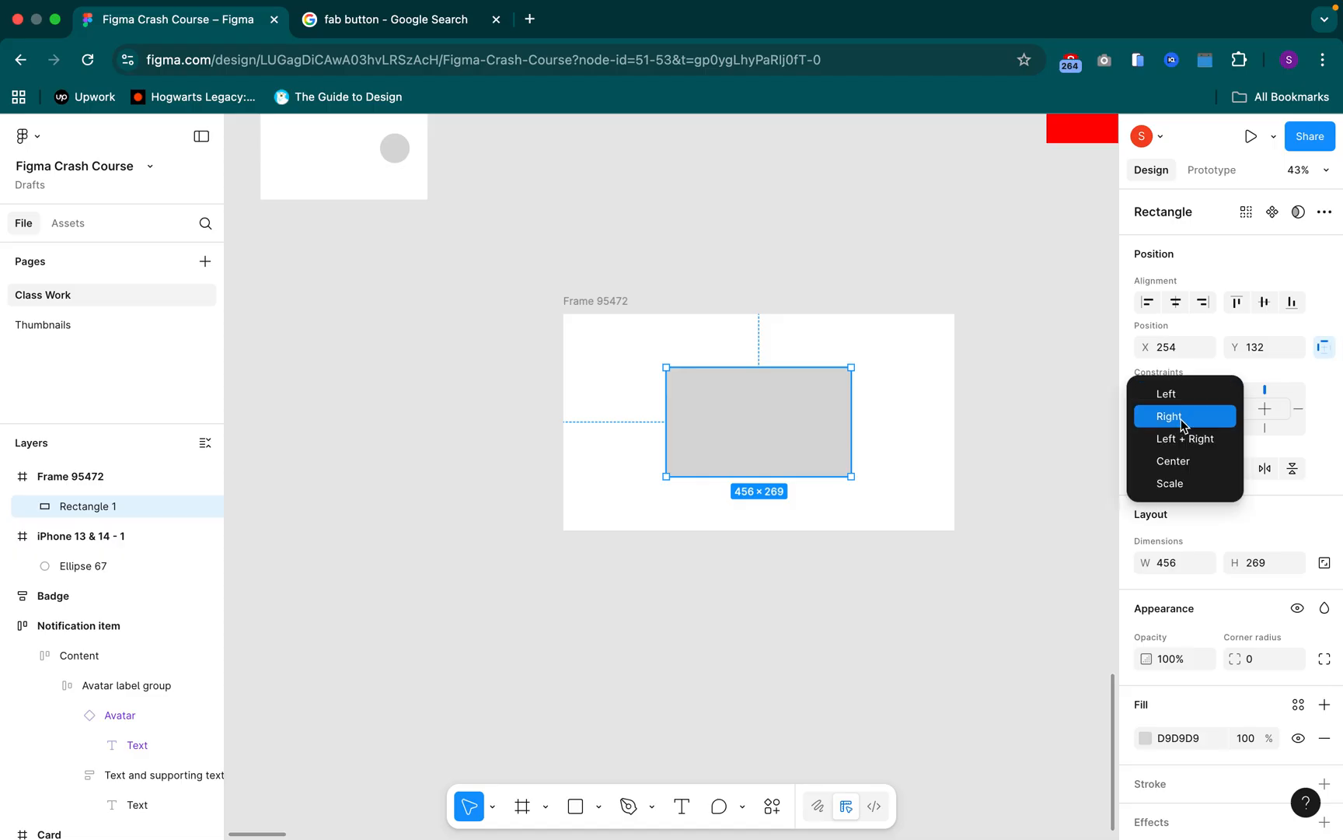
pyautogui.click(1184, 440)
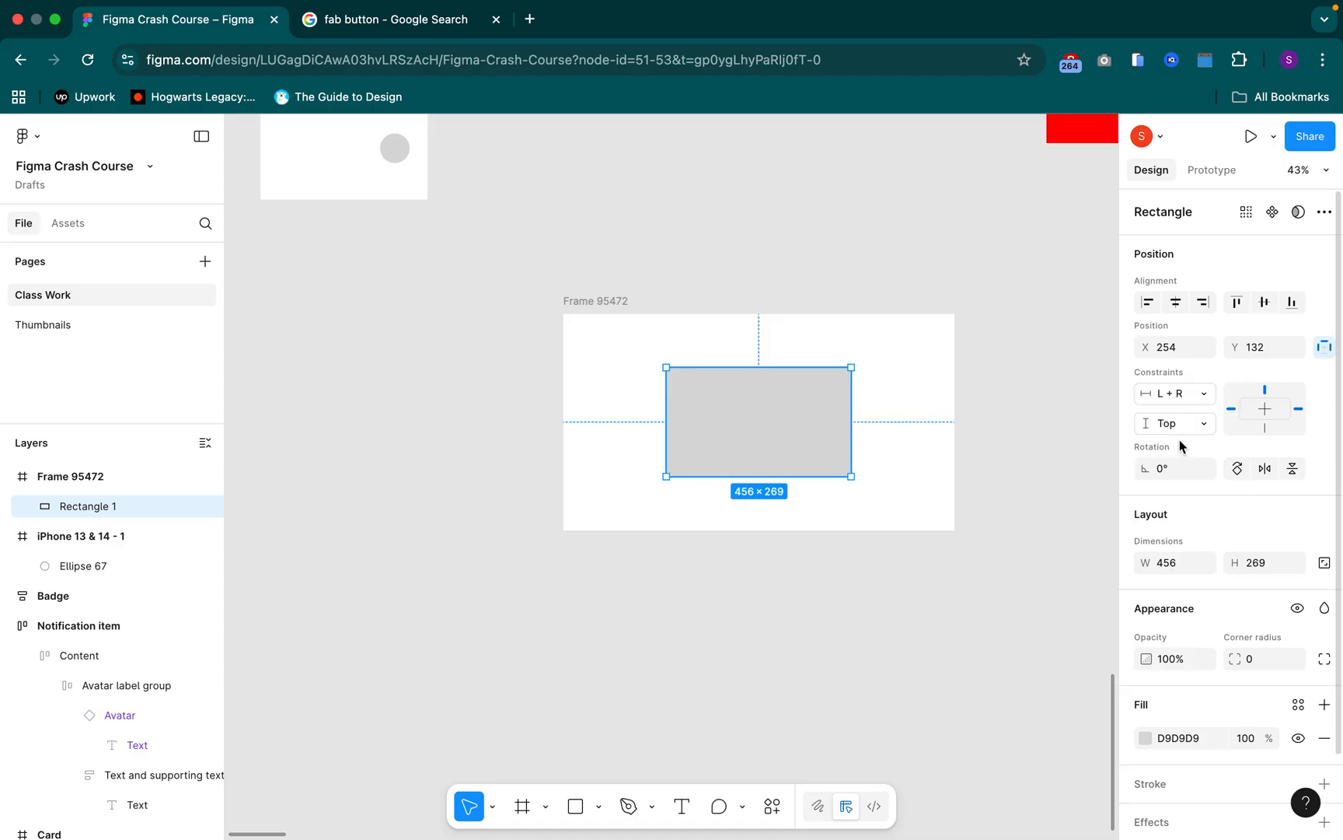
pyautogui.click(1179, 426)
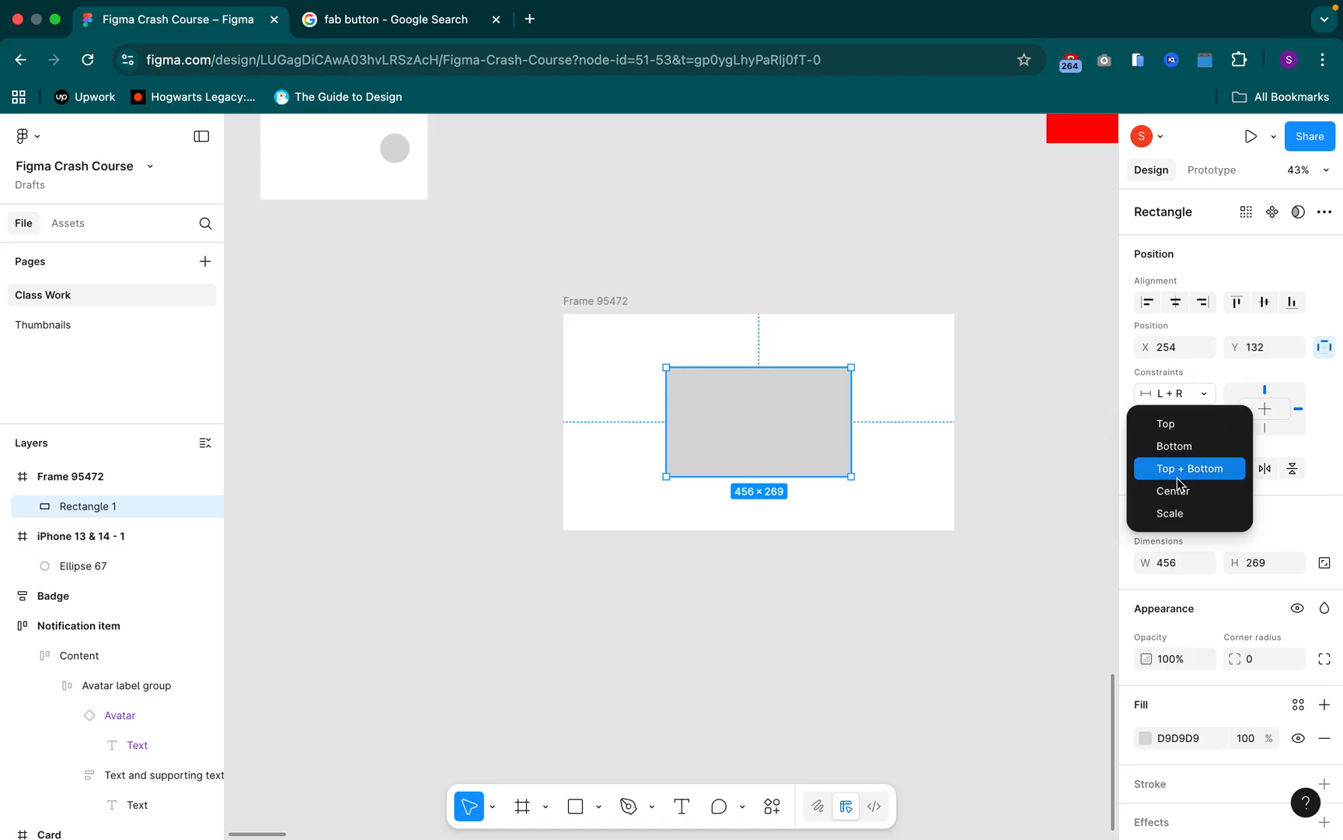
pyautogui.click(1182, 470)
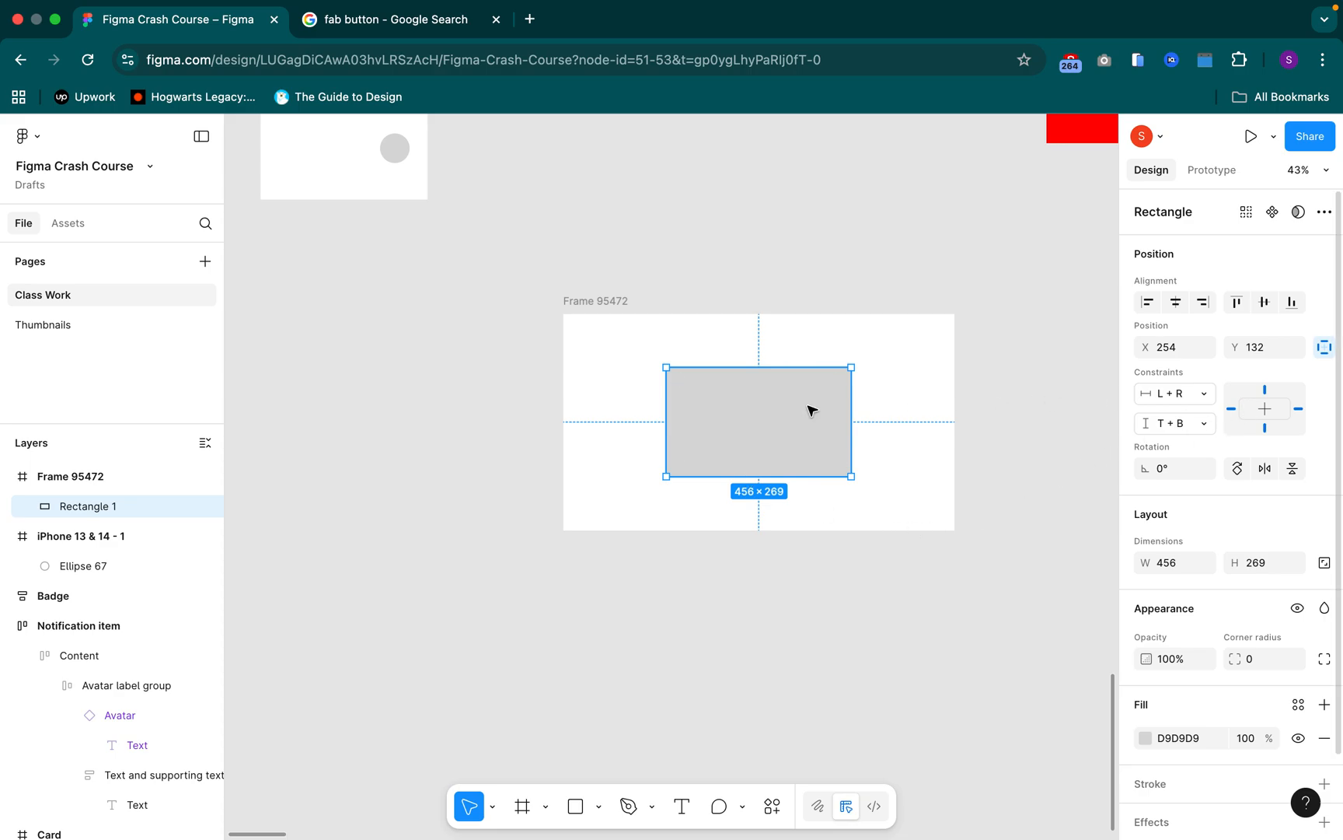
# Try Center constraints on both axes of the rectangle and restore Left + Right and Top + Bottom
pyautogui.click(1273, 410)
pyautogui.click(1267, 410)
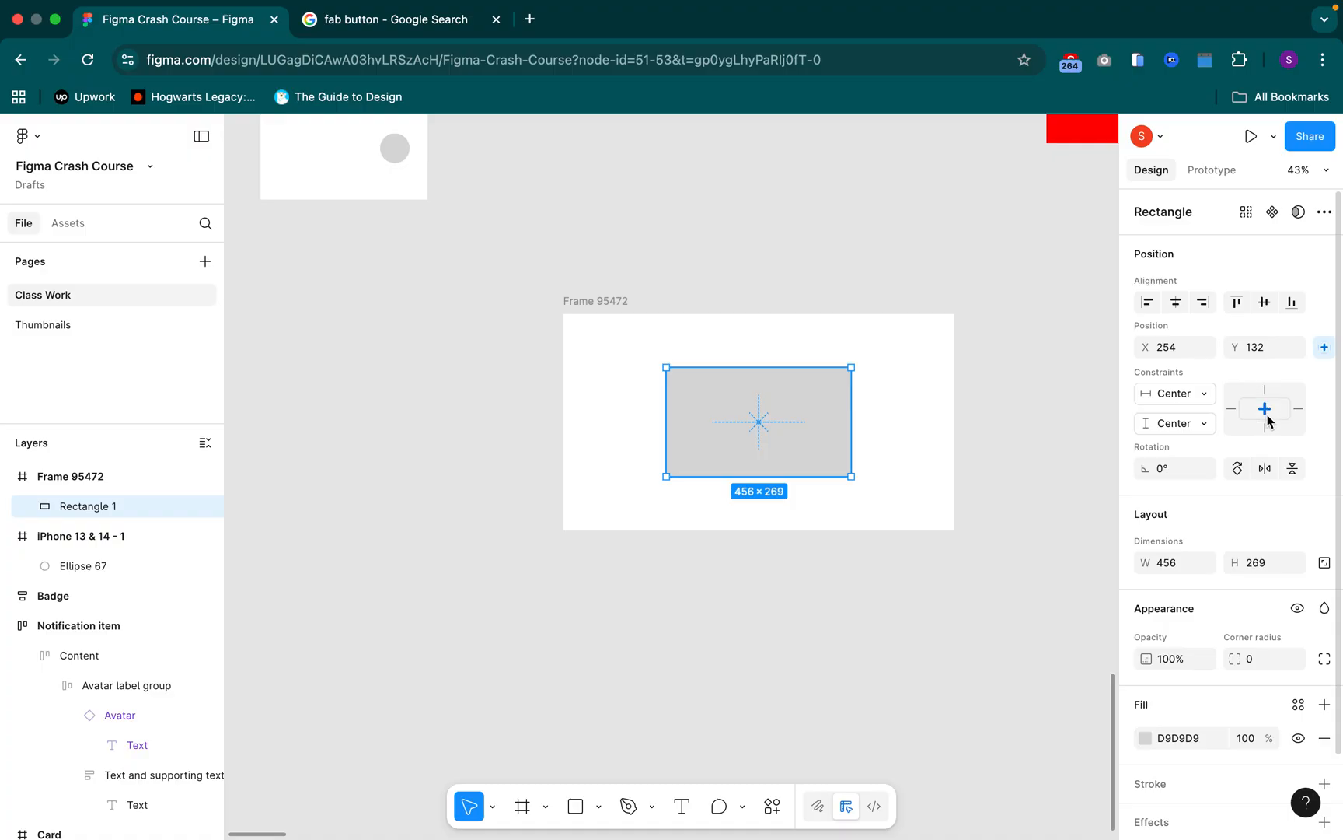
pyautogui.click(1267, 418)
pyautogui.click(1269, 418)
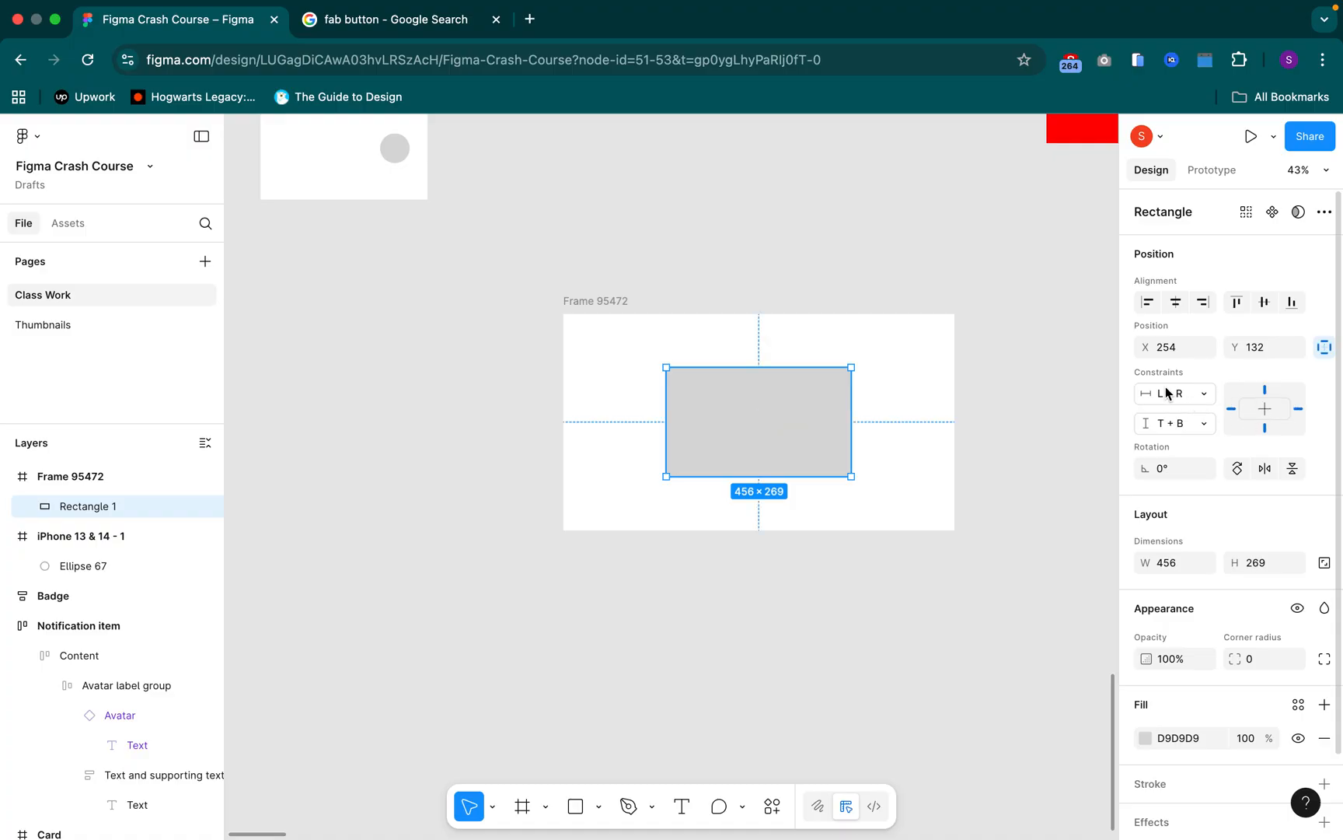
# Enlarge Frame 95472 to about 2473 × 2048 from its lower-right corner to test the rectangle's stretching
pyautogui.click(612, 328)
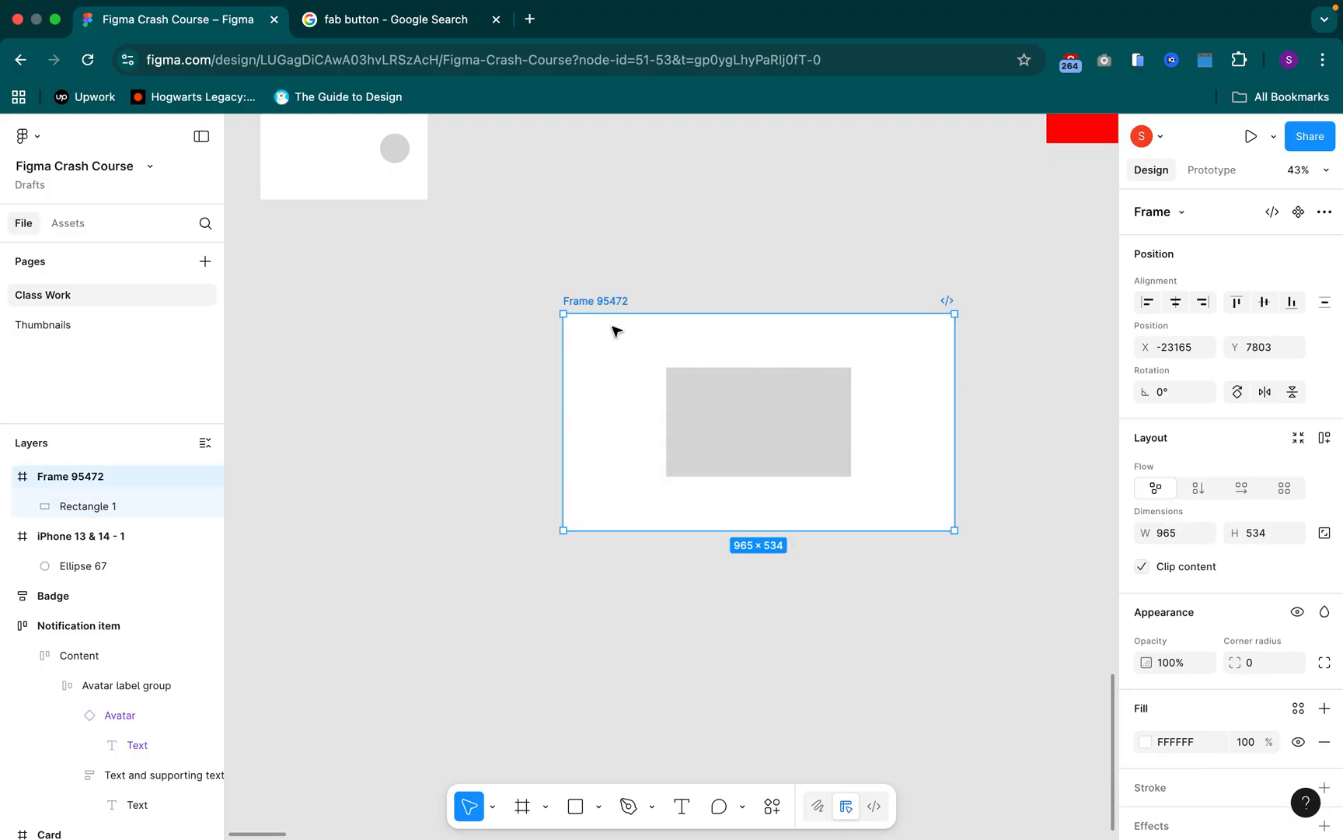
pyautogui.scroll(-5, 612, 330)
pyautogui.moveTo(761, 415); pyautogui.dragTo(1028, 710)
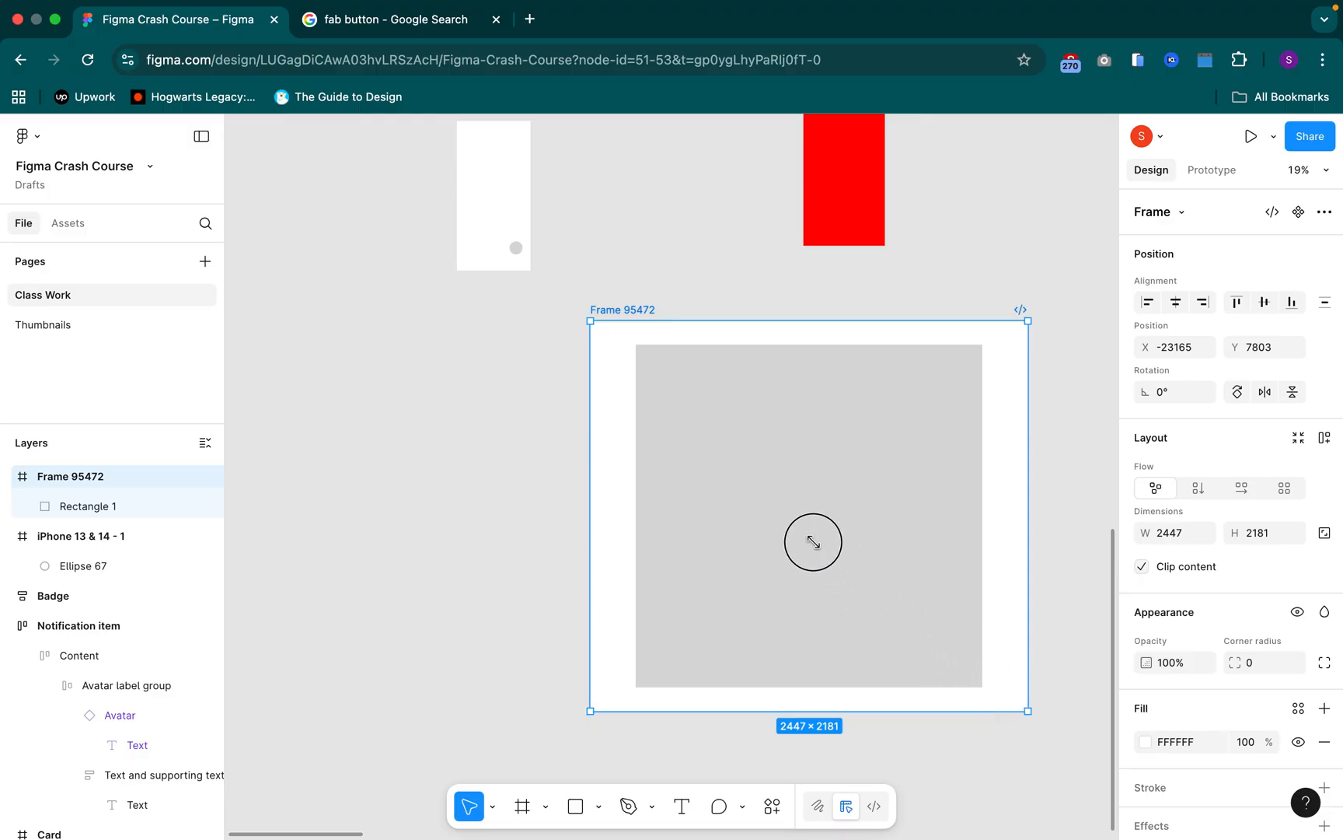
pyautogui.moveTo(711, 399); pyautogui.dragTo(1033, 687)
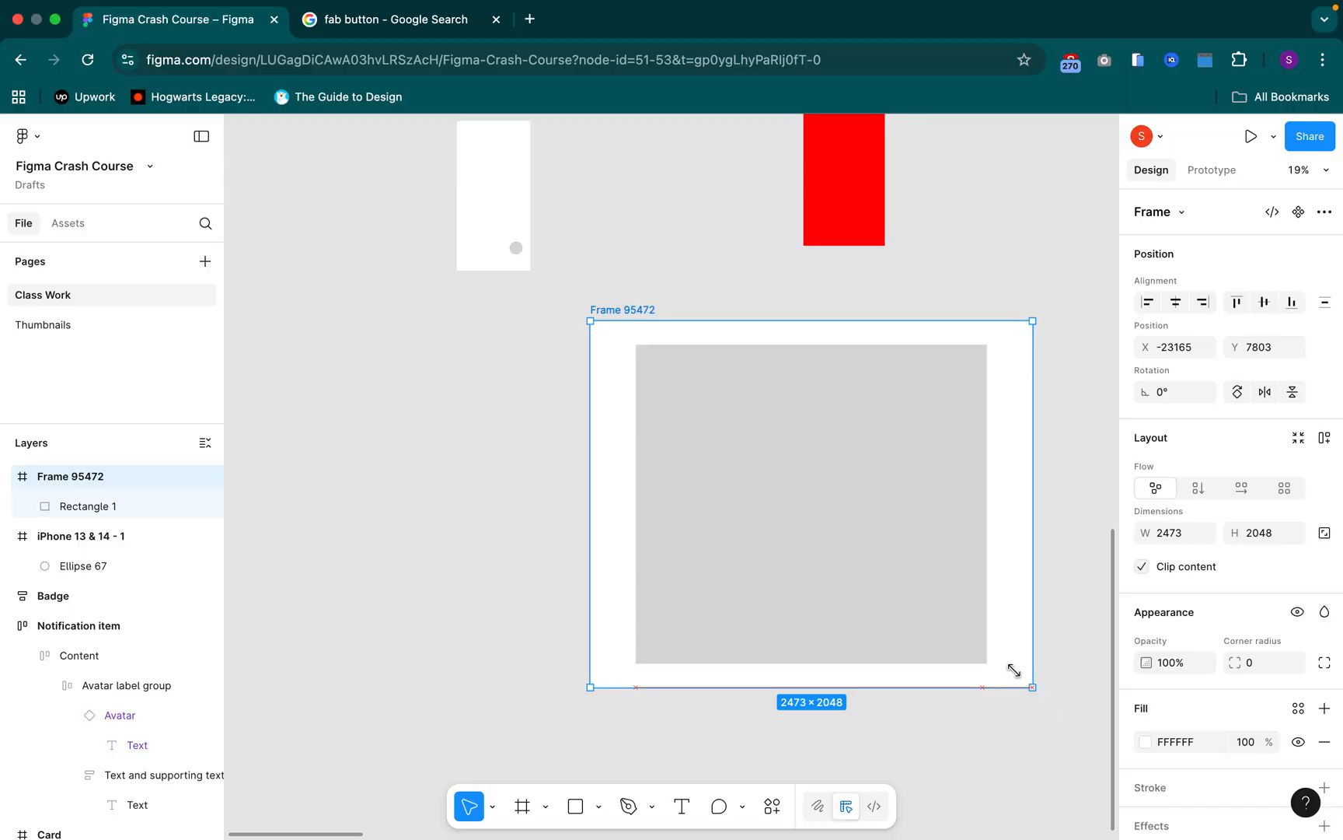
# Set the vertical constraint of the rectangle in Frame 95472 to Top
pyautogui.click(933, 568)
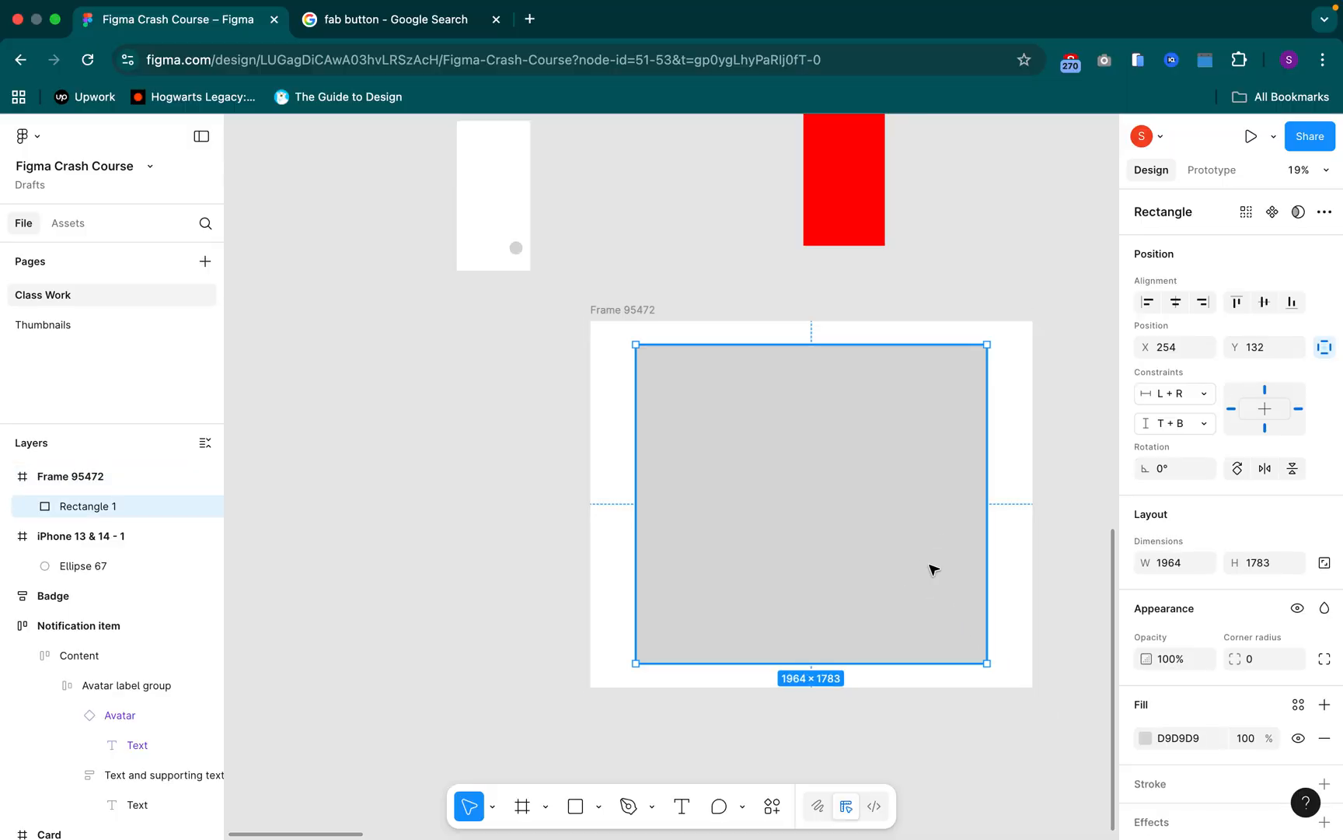
pyautogui.click(1189, 422)
pyautogui.click(1191, 418)
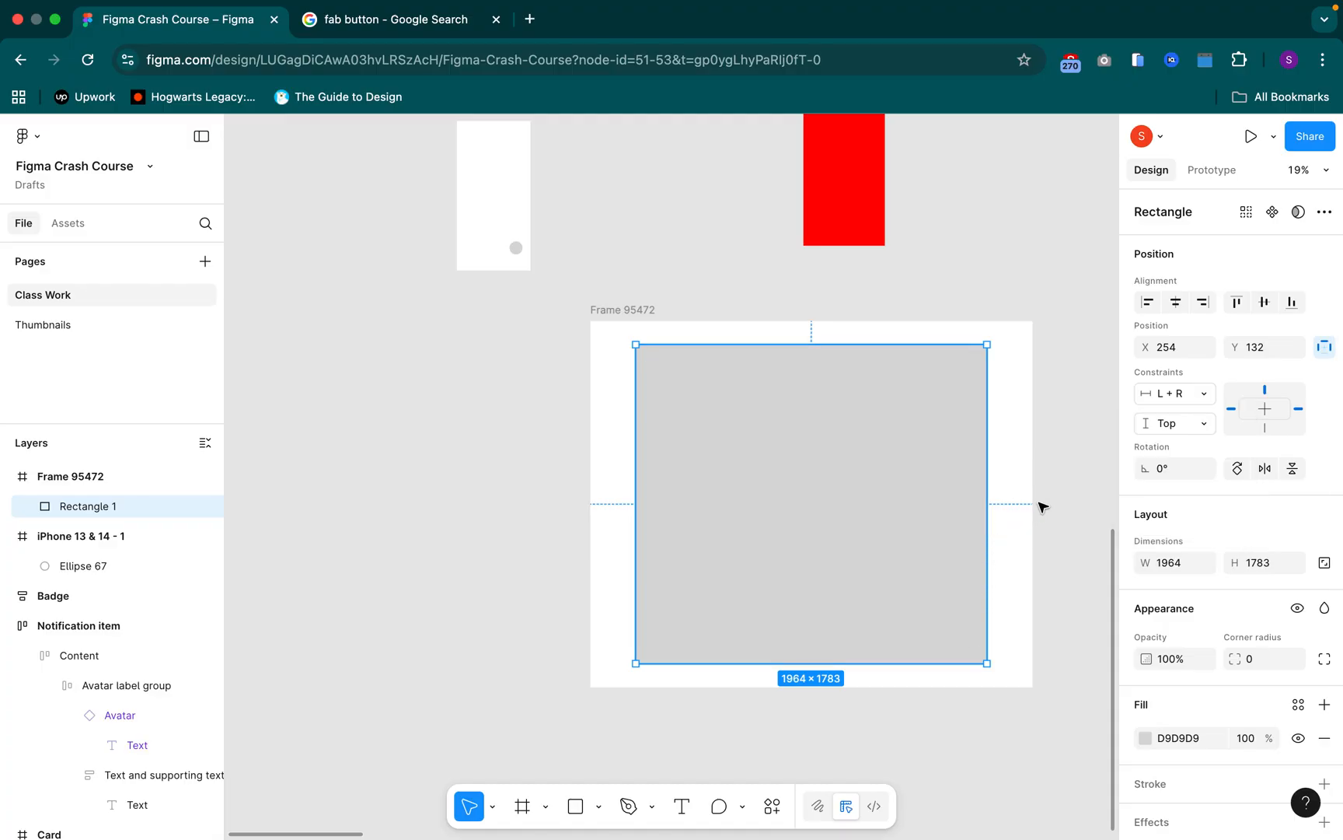
# Resize Frame 95472 temporarily from its lower-right corner to test the rectangle's Top constraint, returning it to about 2473 × 2048
pyautogui.scroll(-5, 1042, 498)
pyautogui.hscroll(5, 962, 510)
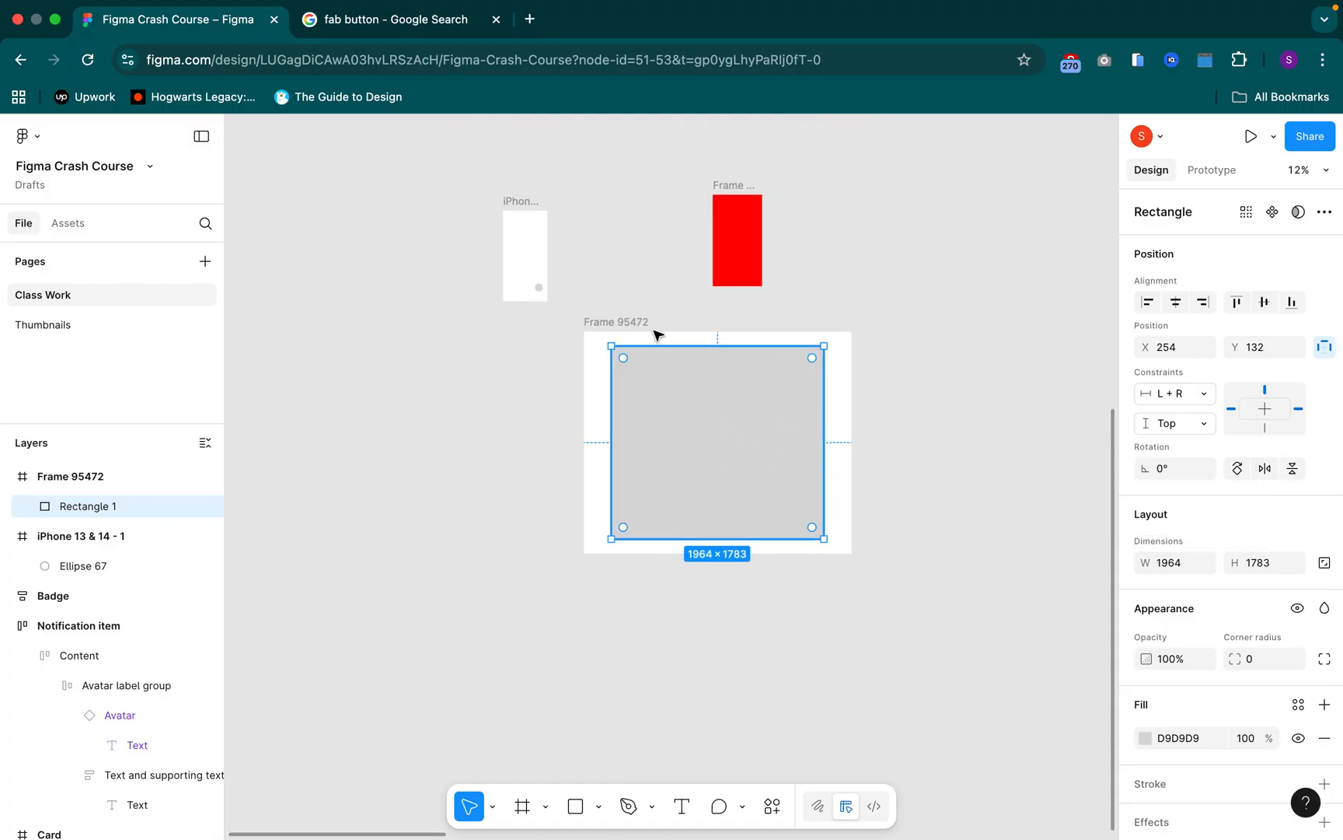
pyautogui.click(627, 322)
pyautogui.moveTo(854, 554)
pyautogui.mouseDown()
pyautogui.moveTo(1090, 770)
pyautogui.moveTo(767, 543)
pyautogui.moveTo(919, 688)
pyautogui.moveTo(1092, 809)
pyautogui.moveTo(851, 553)
pyautogui.mouseUp()
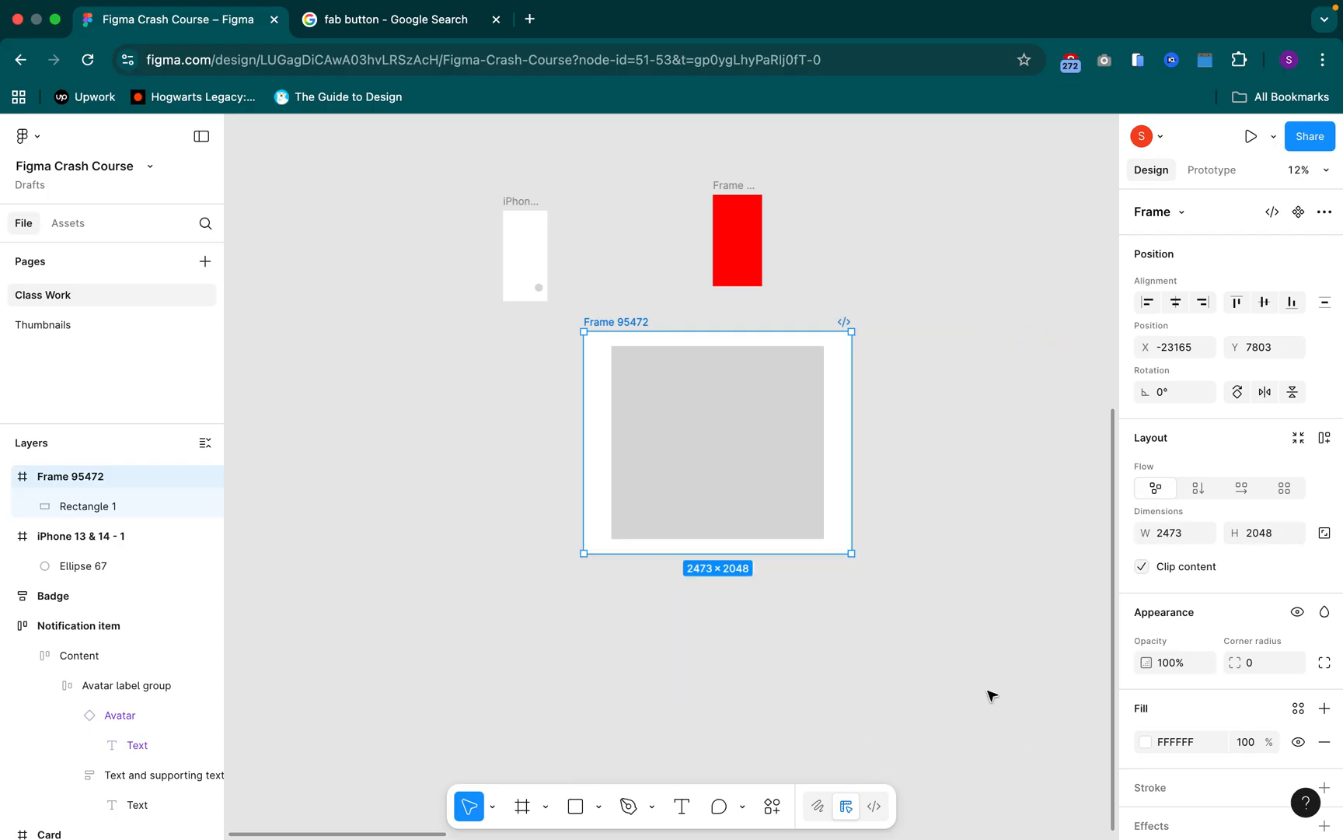
# Set the rectangle's vertical constraint to Top + Bottom and its horizontal constraint to Right
pyautogui.click(756, 420)
pyautogui.click(1201, 423)
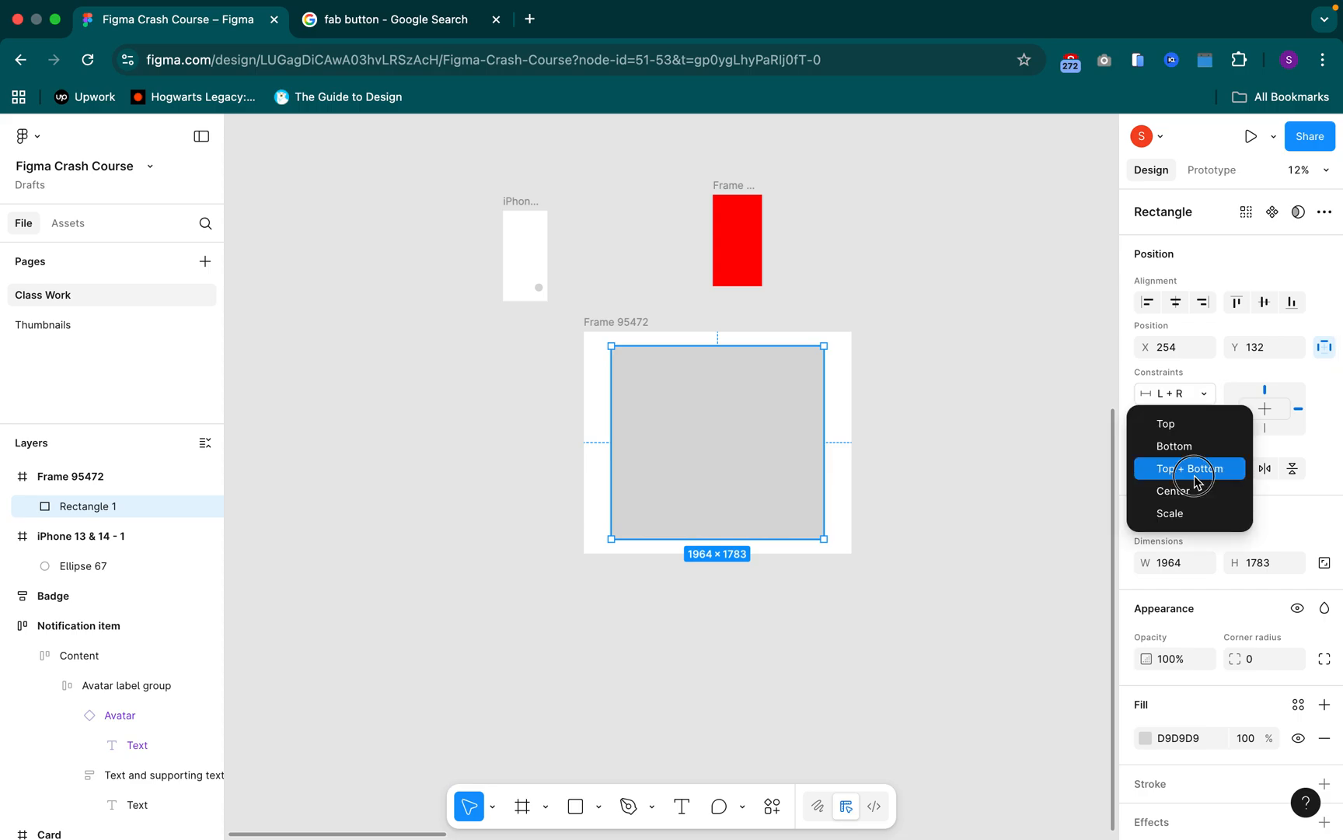
pyautogui.press('Return')
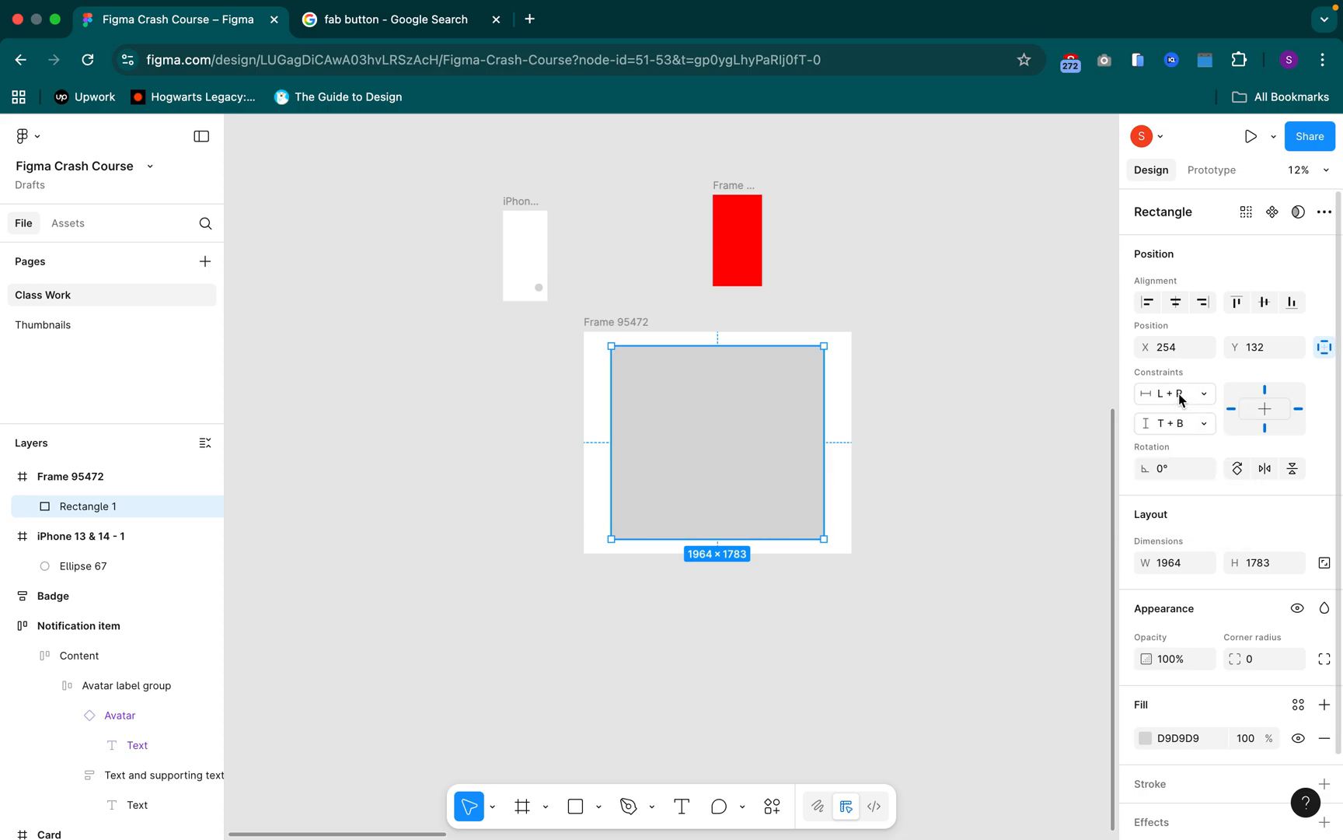
pyautogui.click(1179, 395)
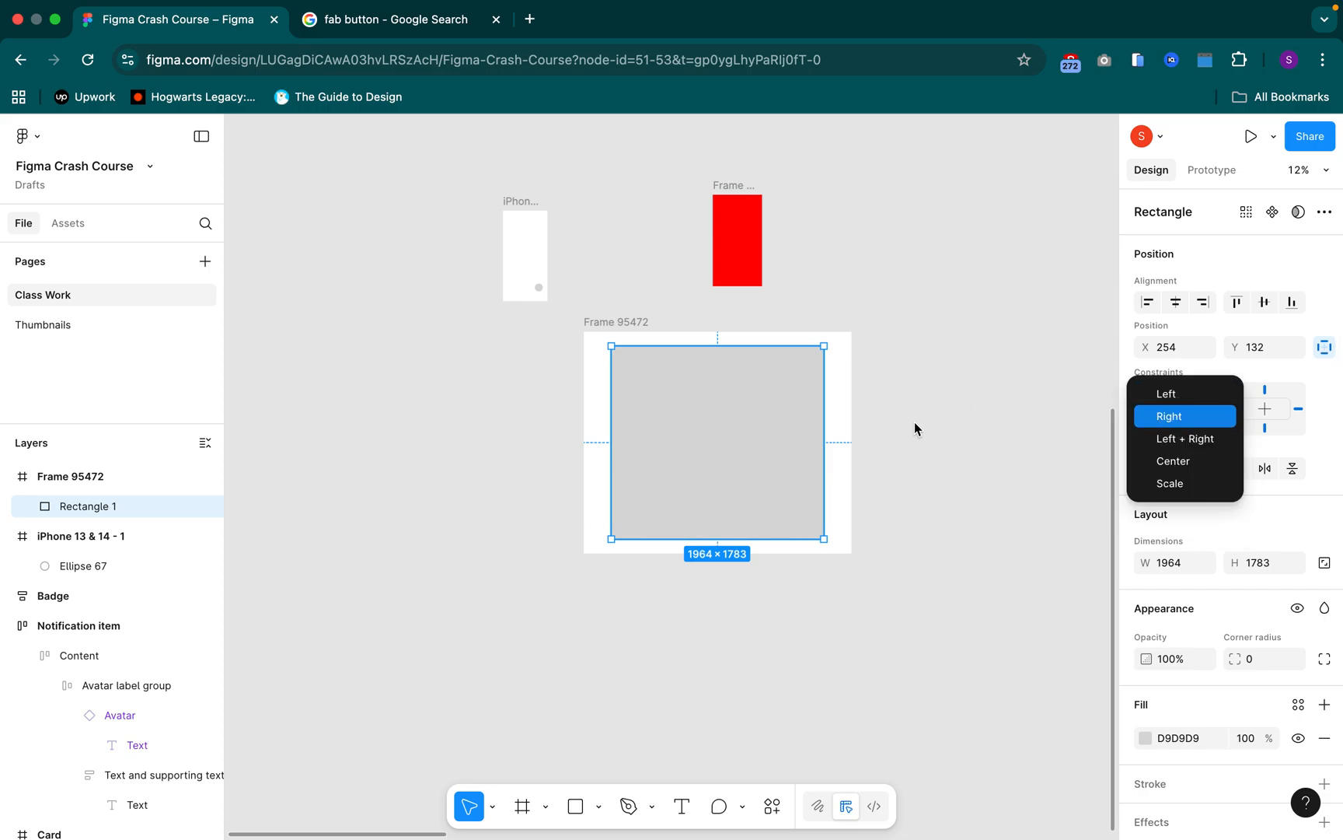
pyautogui.press('Return')
# Resize Frame 95472 from its lower-right corner to test the new constraints, ending at about 1017 × 1365
pyautogui.scroll(-1, 916, 427)
pyautogui.moveTo(944, 453); pyautogui.dragTo(751, 415)
pyautogui.click(424, 287)
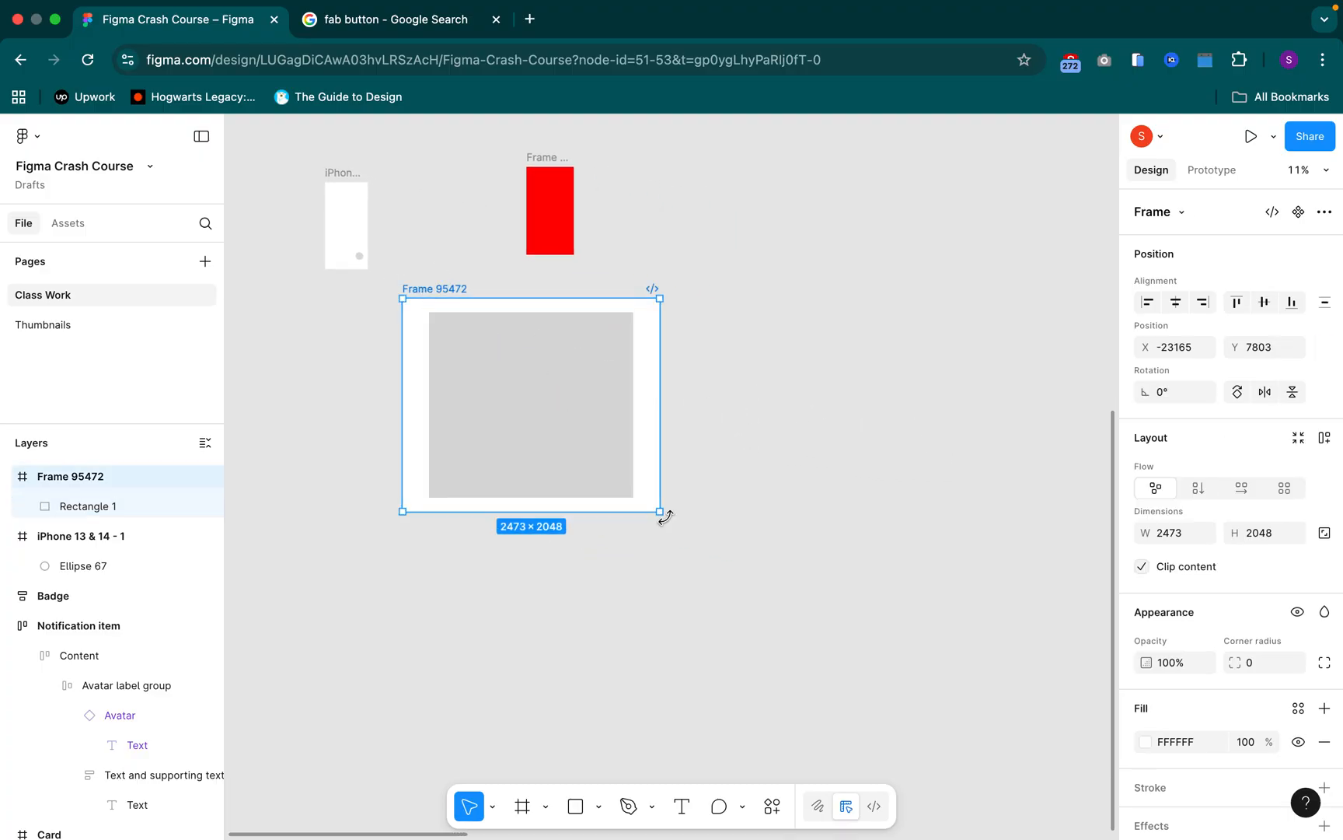
pyautogui.moveTo(1049, 777); pyautogui.dragTo(665, 536)
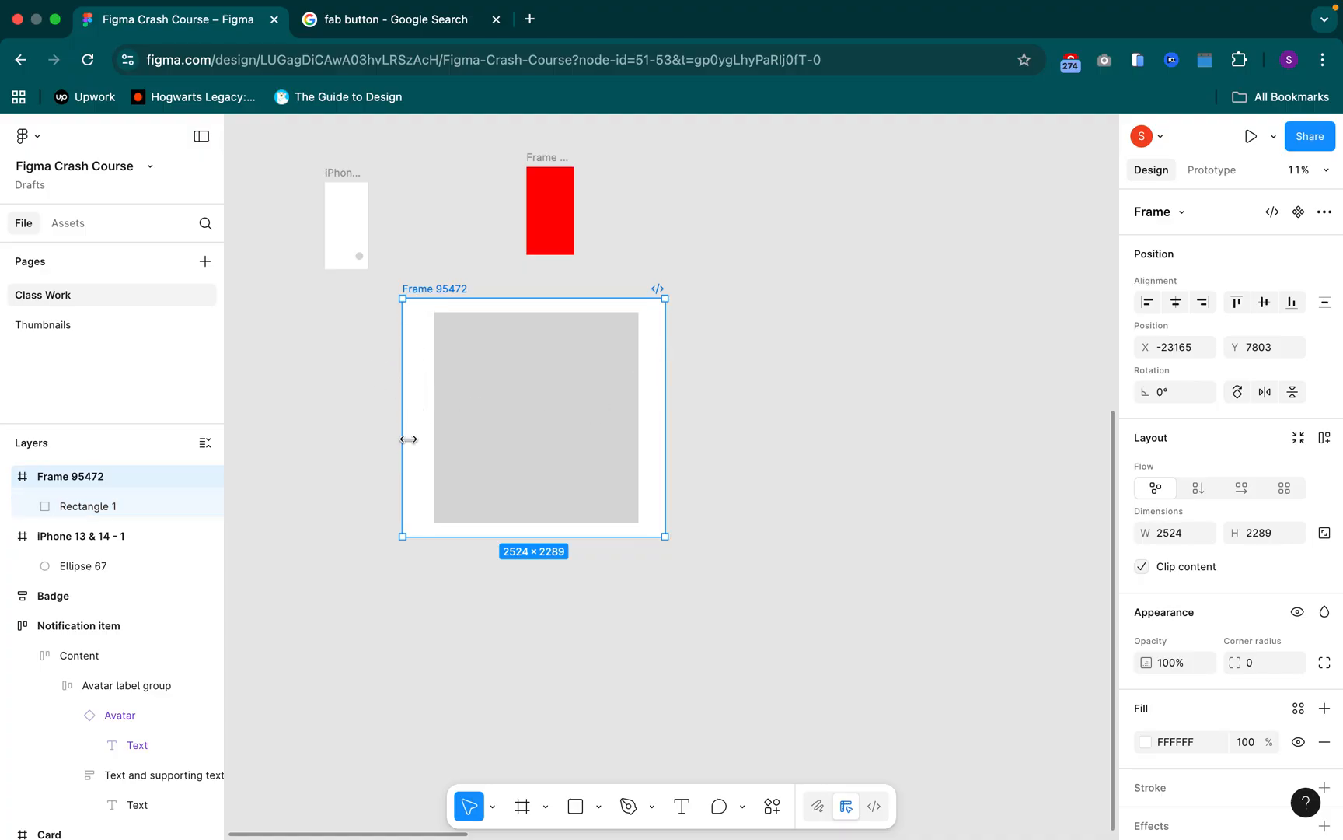
pyautogui.moveTo(662, 536); pyautogui.dragTo(509, 441)
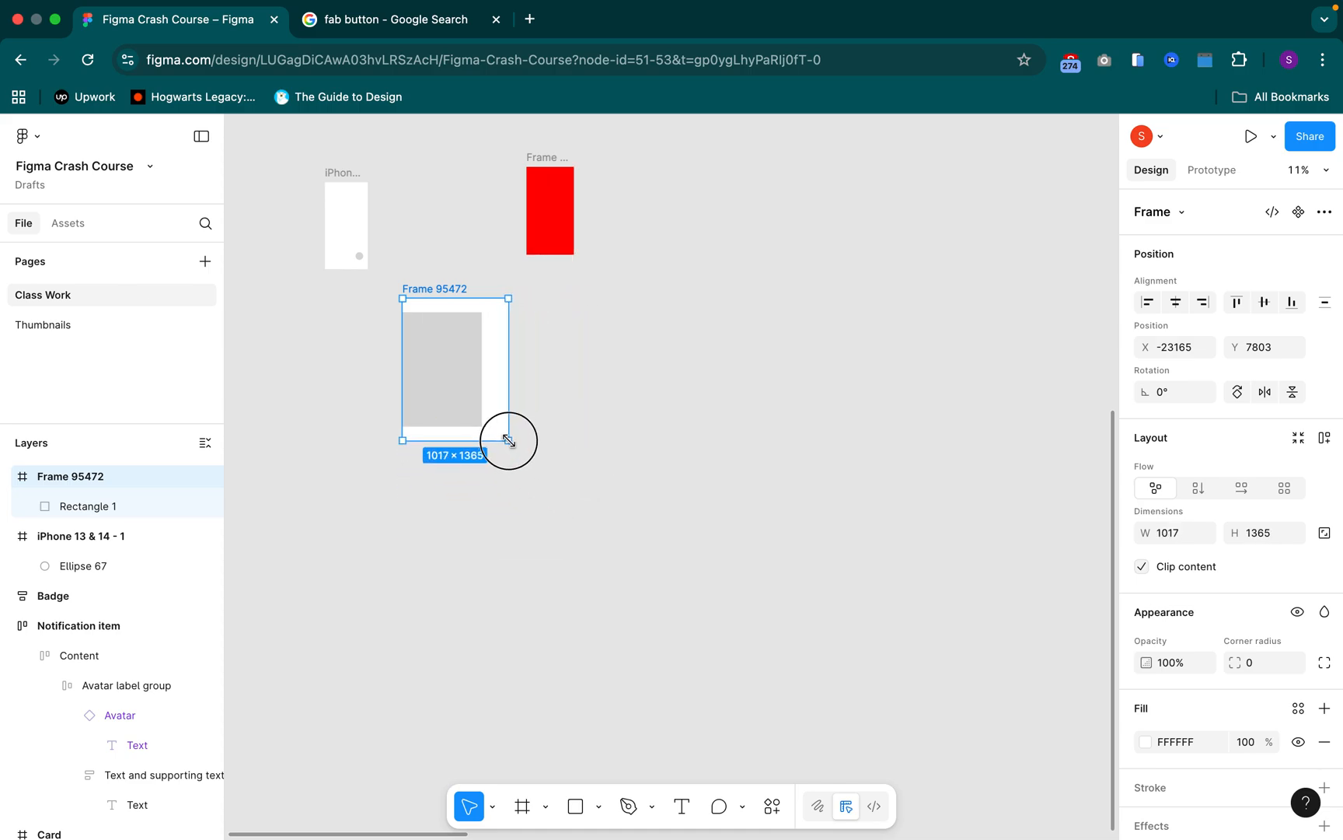
# Inspect the rectangle's extent beyond the frame and turn off Clip content for Frame 95472
pyautogui.click(435, 356)
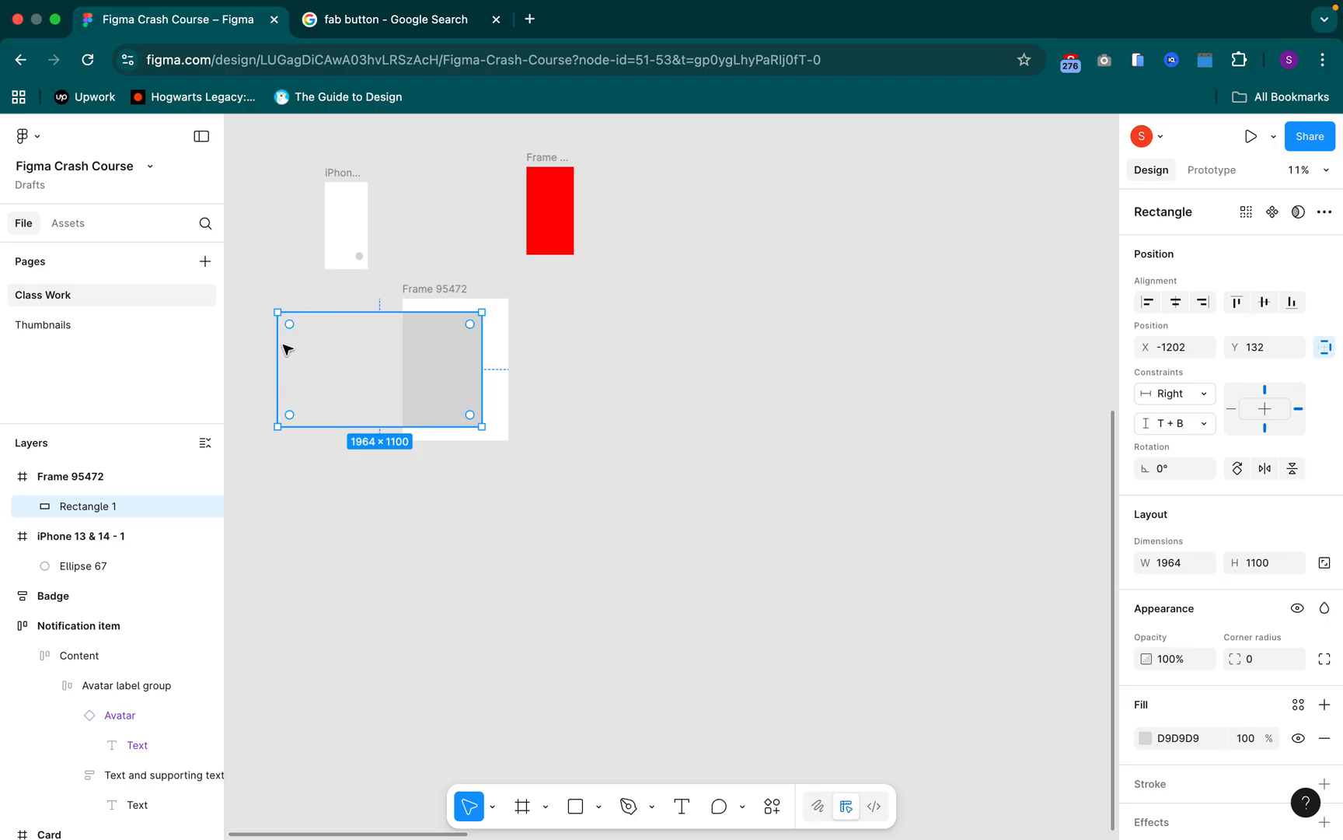
pyautogui.click(408, 289)
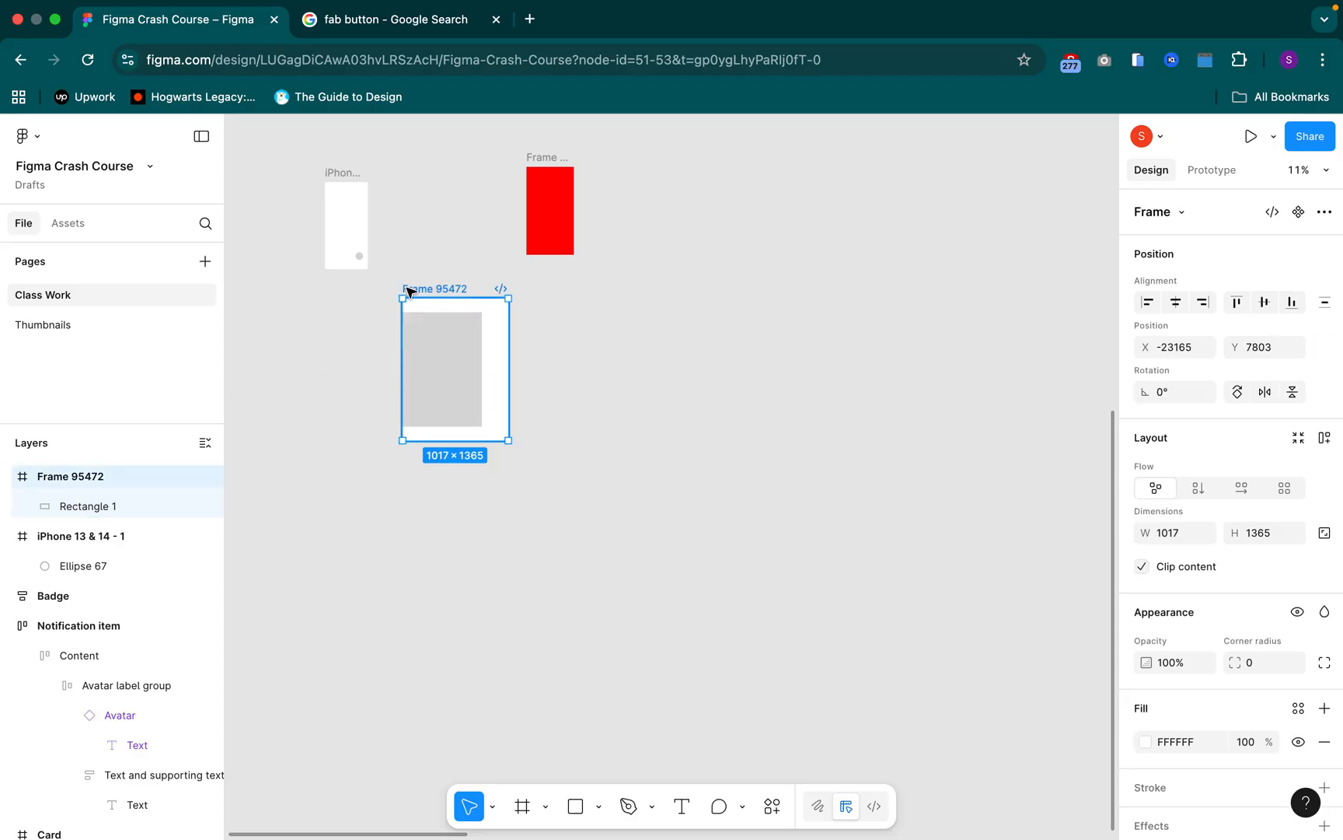
pyautogui.click(1142, 566)
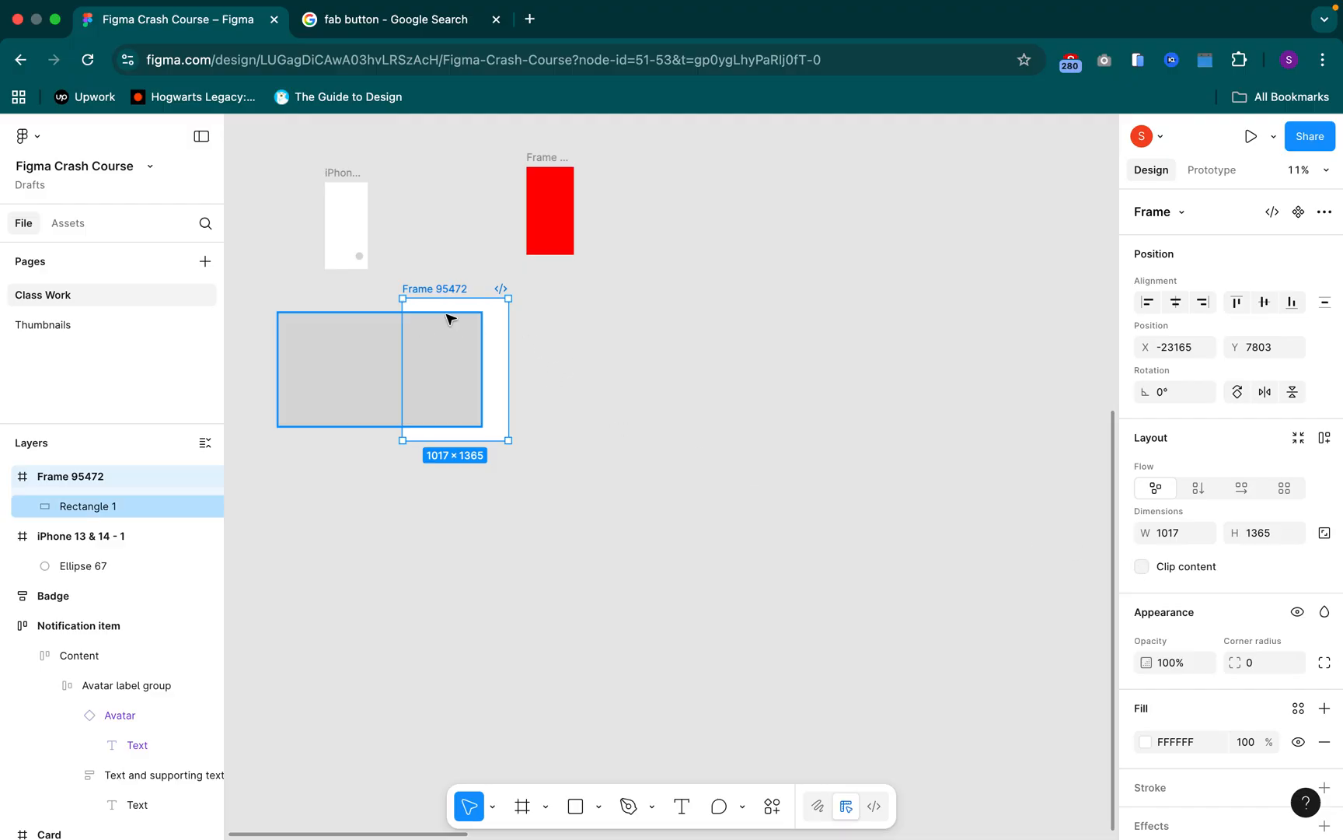
# Try re-enabling Clip content and enlarging Frame 95472 to about 3170 × 2459, and undo both changes
pyautogui.click(1142, 566)
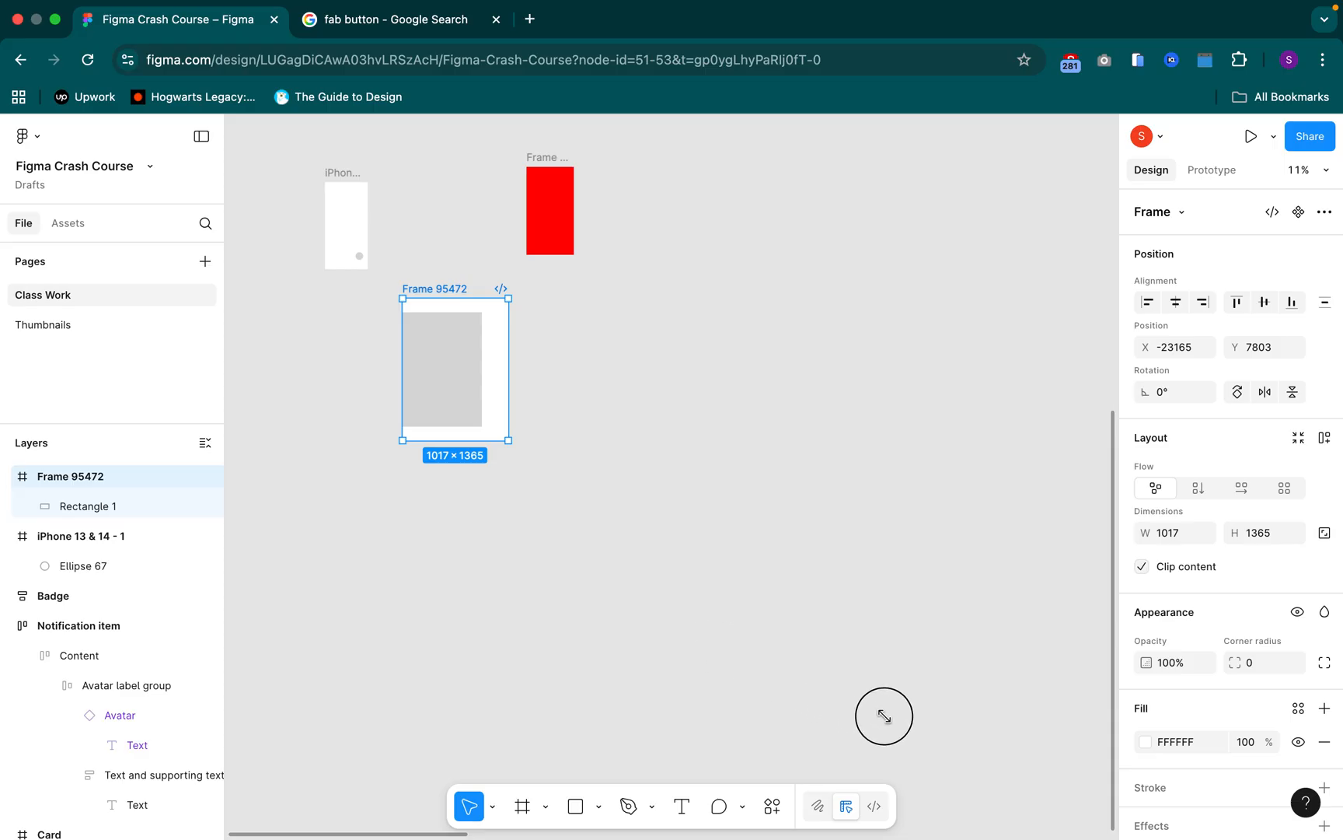
pyautogui.moveTo(932, 739); pyautogui.dragTo(733, 553)
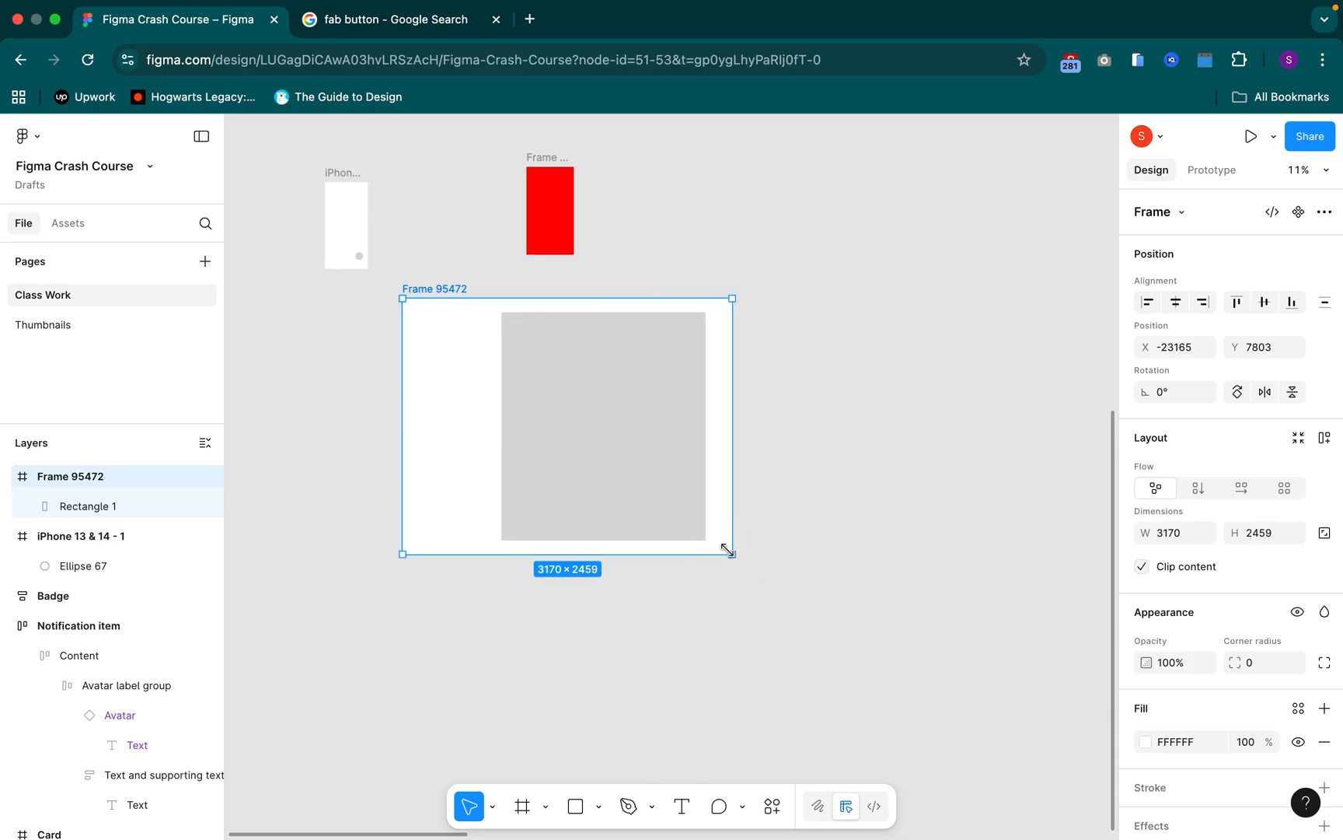
pyautogui.press('super+z')
pyautogui.press('super+z')
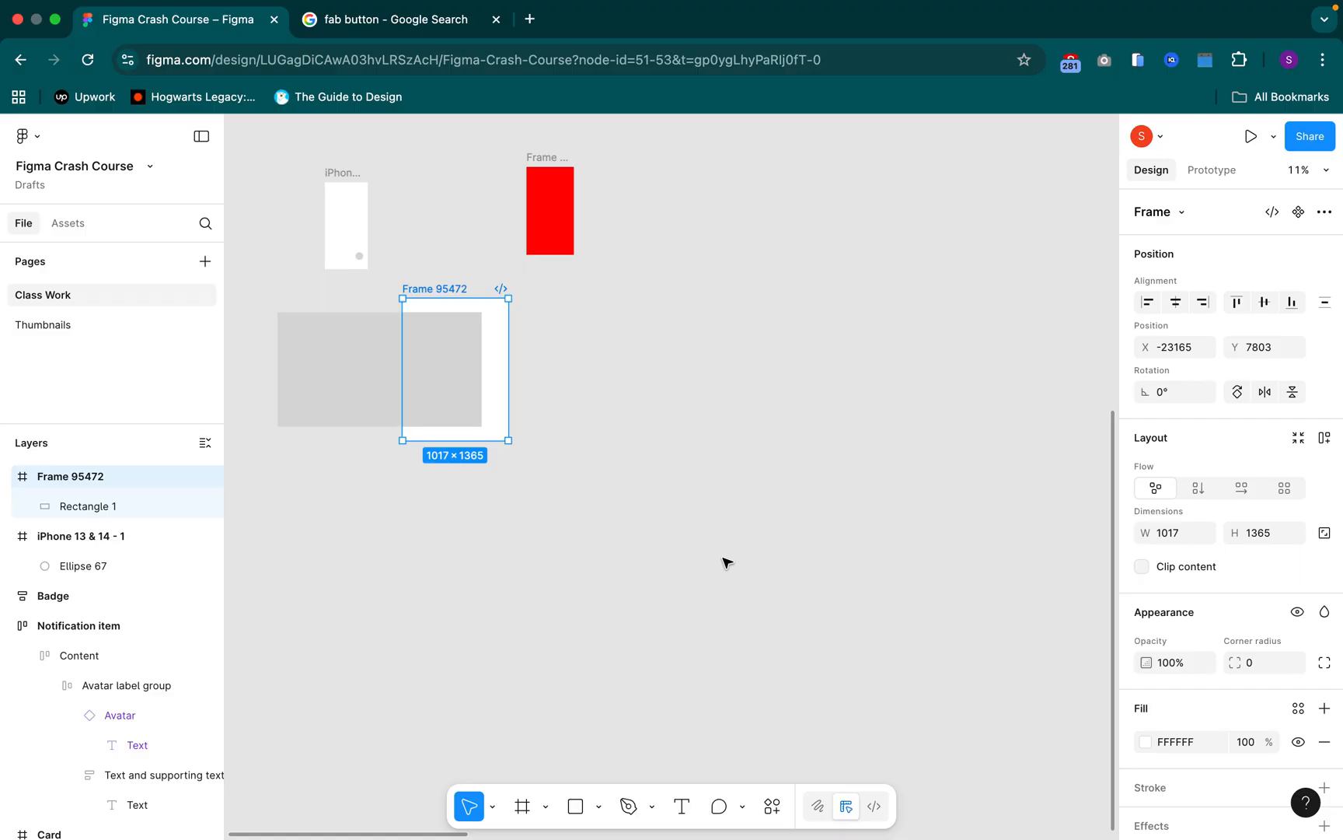
# Narrow the rectangle from its left edge to about 570 wide so it fits inside Frame 95472
pyautogui.click(286, 350)
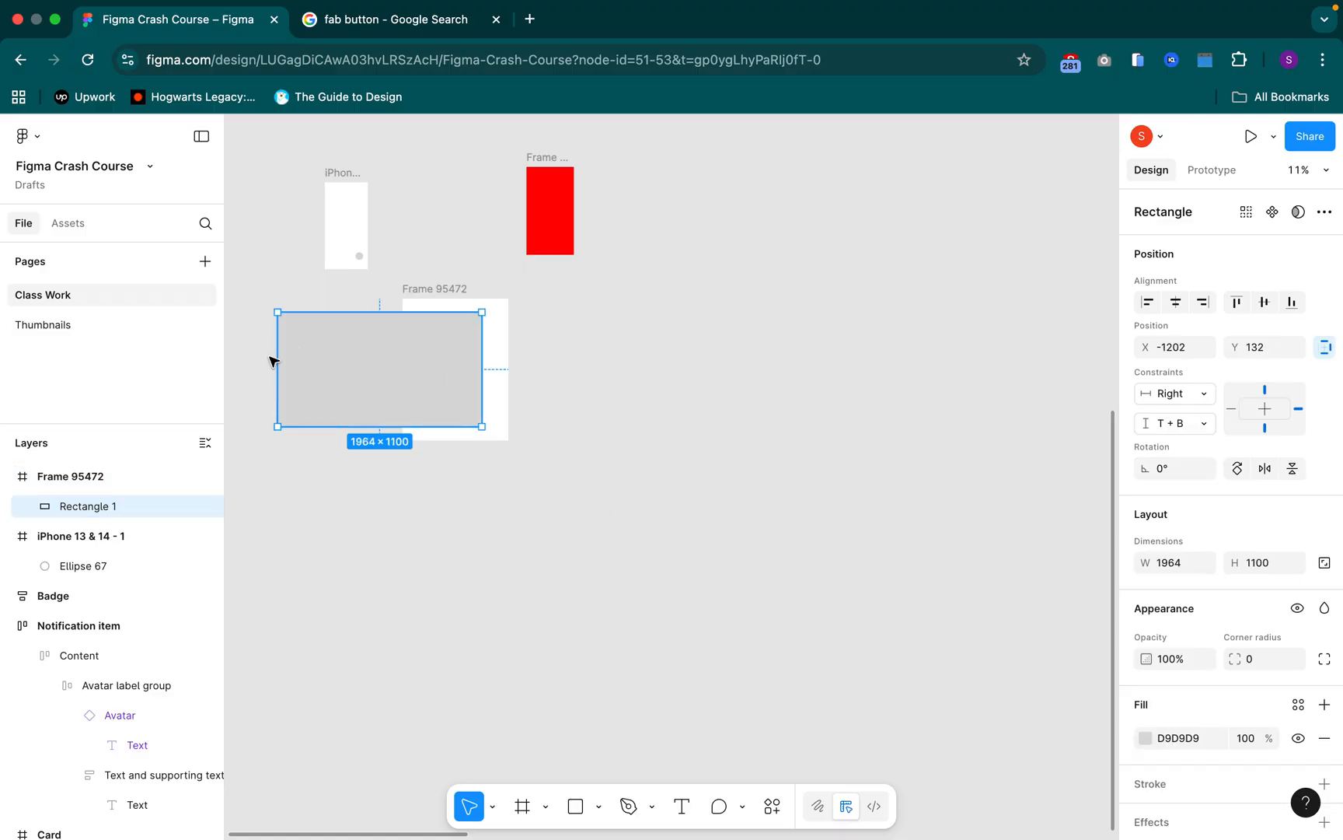
pyautogui.moveTo(391, 360); pyautogui.dragTo(422, 363)
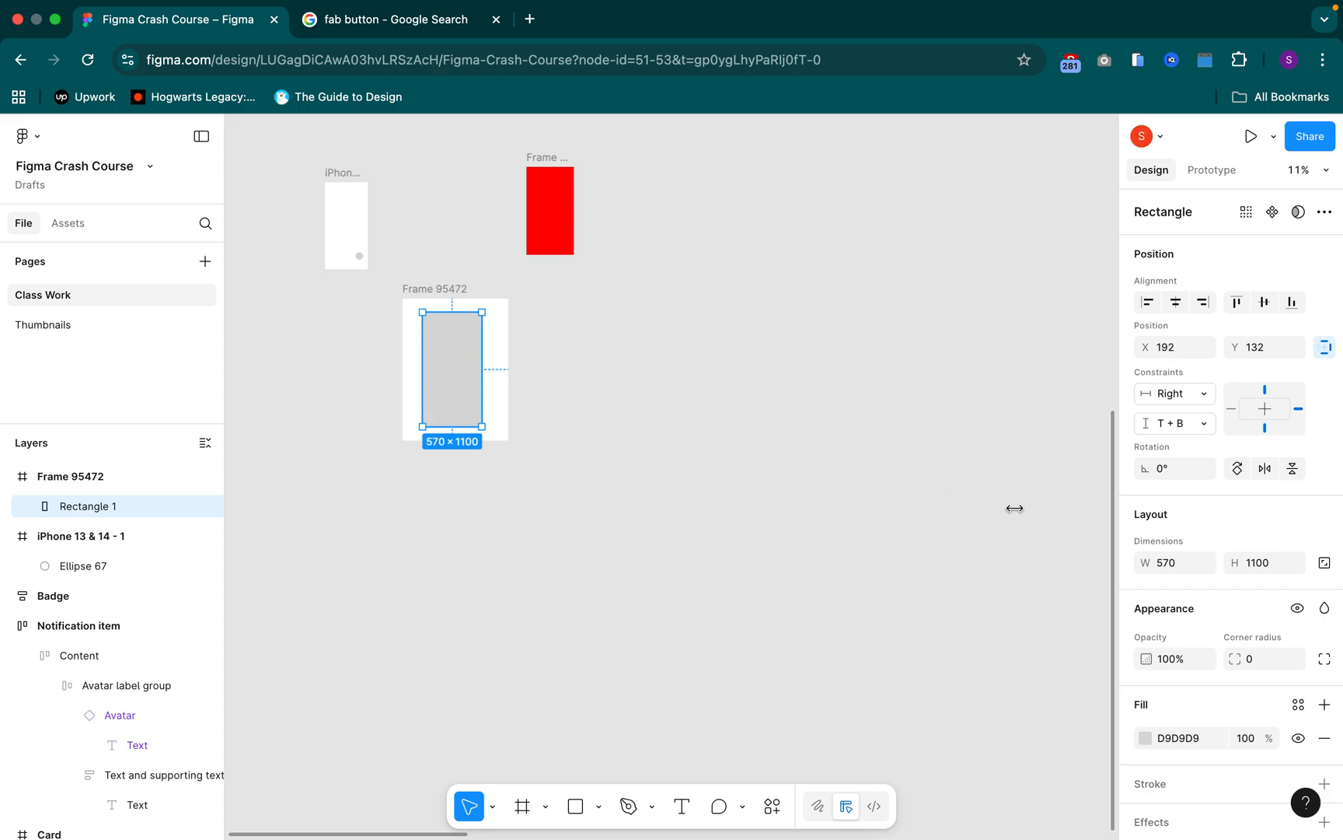
pyautogui.click(549, 360)
# Set both the horizontal and vertical constraints of the rectangle in Frame 95472 to Center
pyautogui.moveTo(584, 355); pyautogui.dragTo(661, 357)
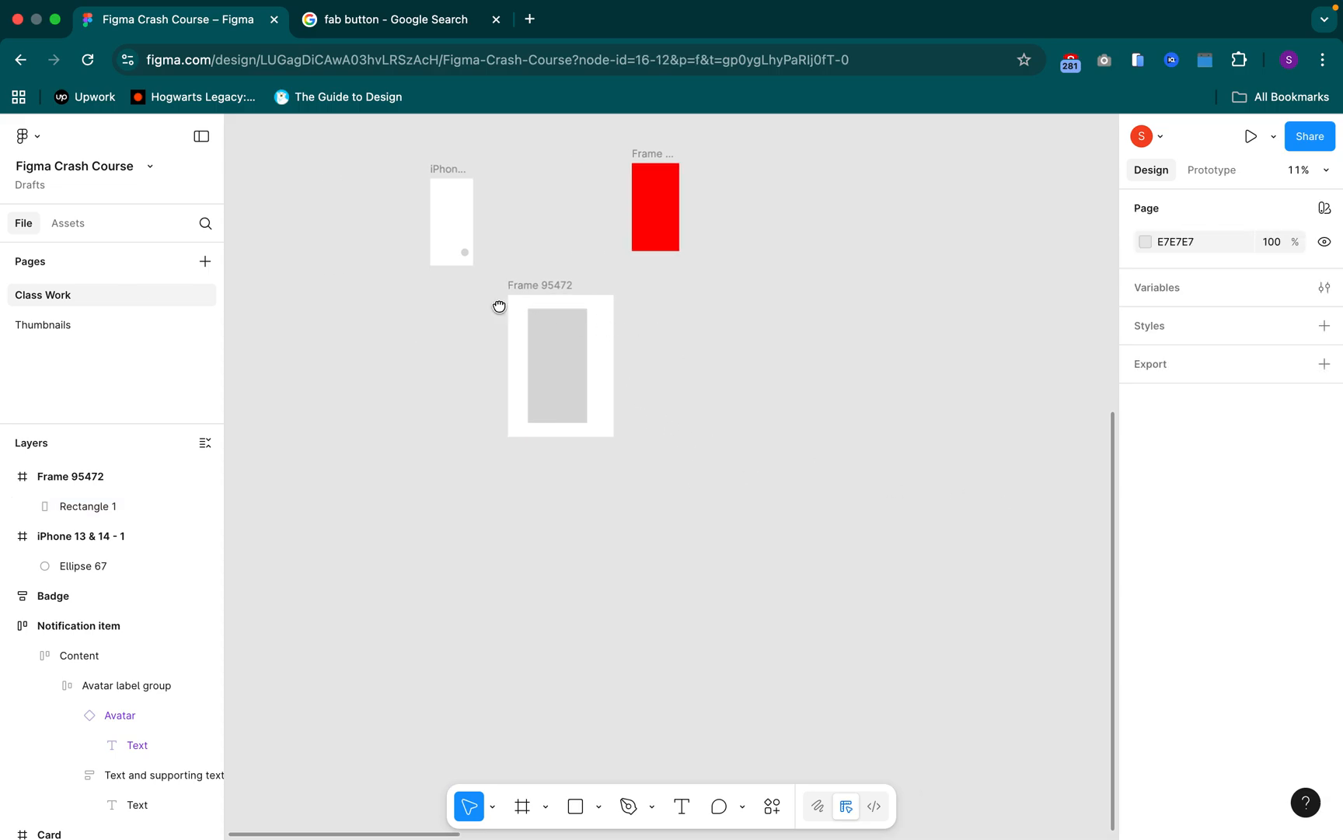
pyautogui.click(543, 284)
pyautogui.click(542, 285)
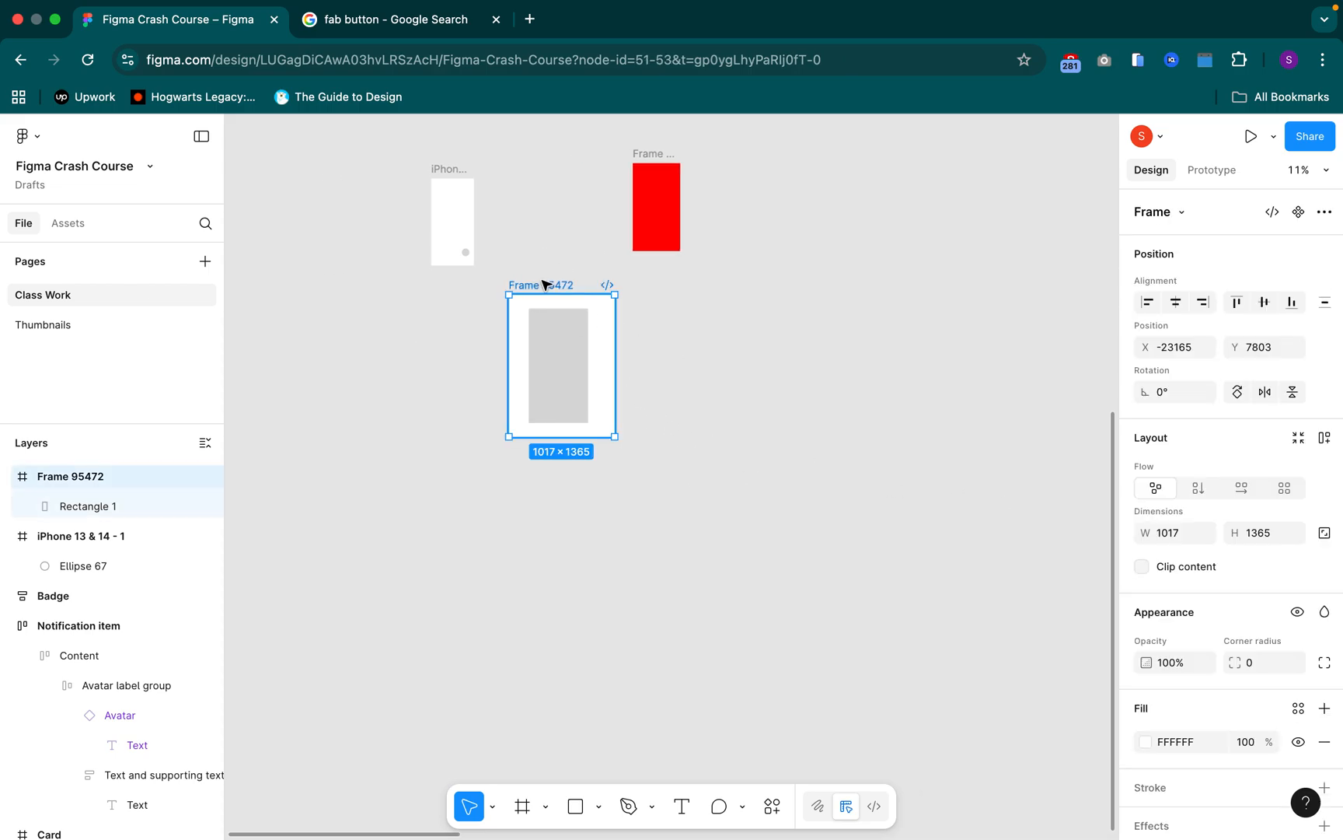
pyautogui.click(566, 332)
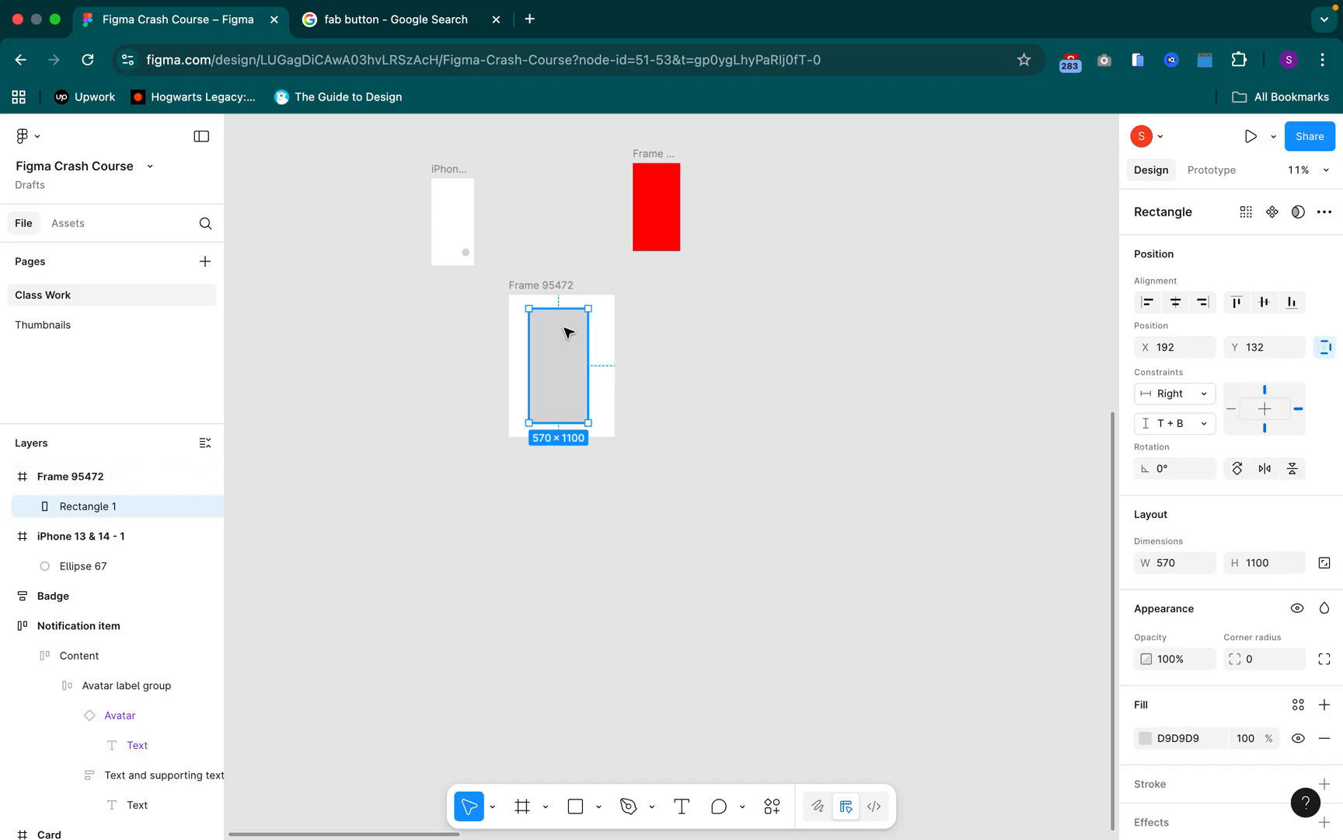
pyautogui.click(1171, 398)
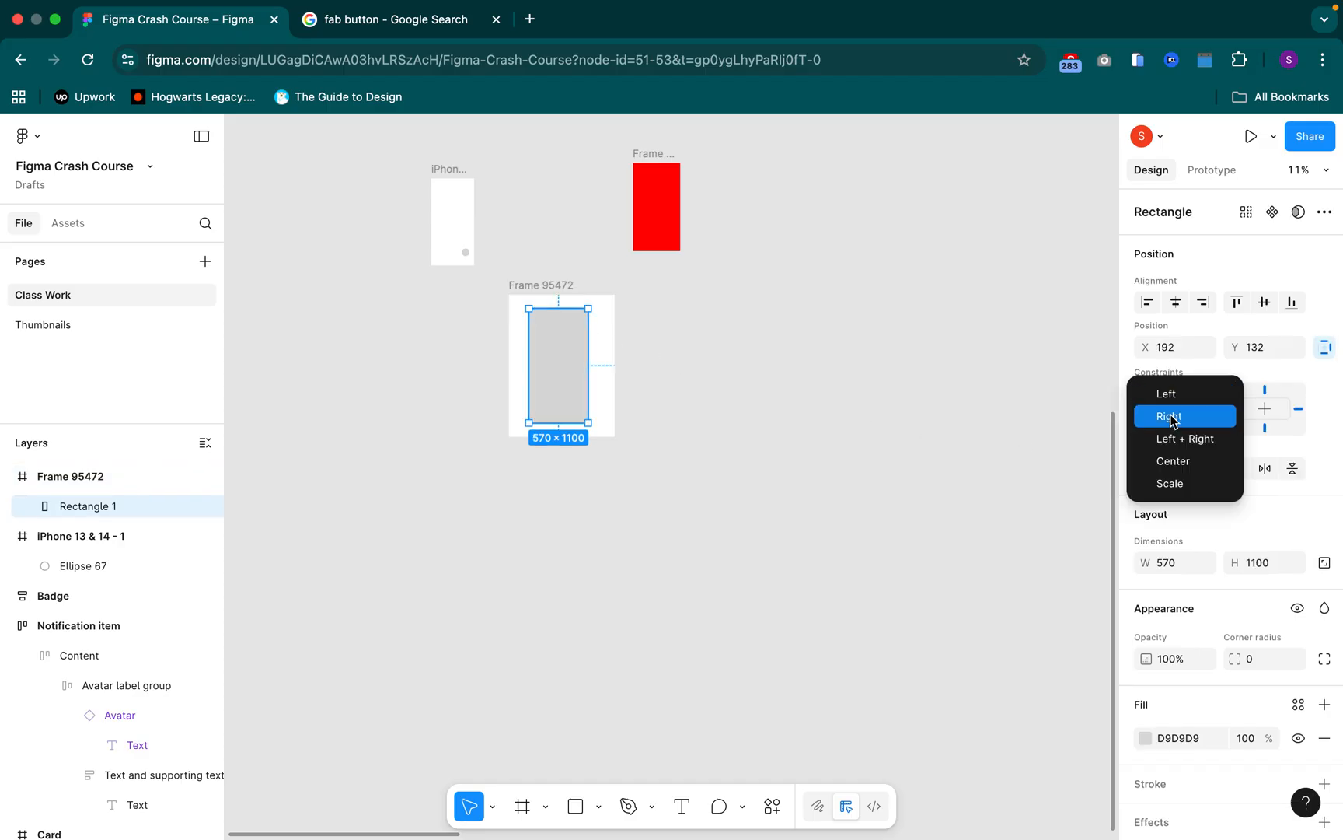
pyautogui.click(1174, 460)
pyautogui.click(1173, 423)
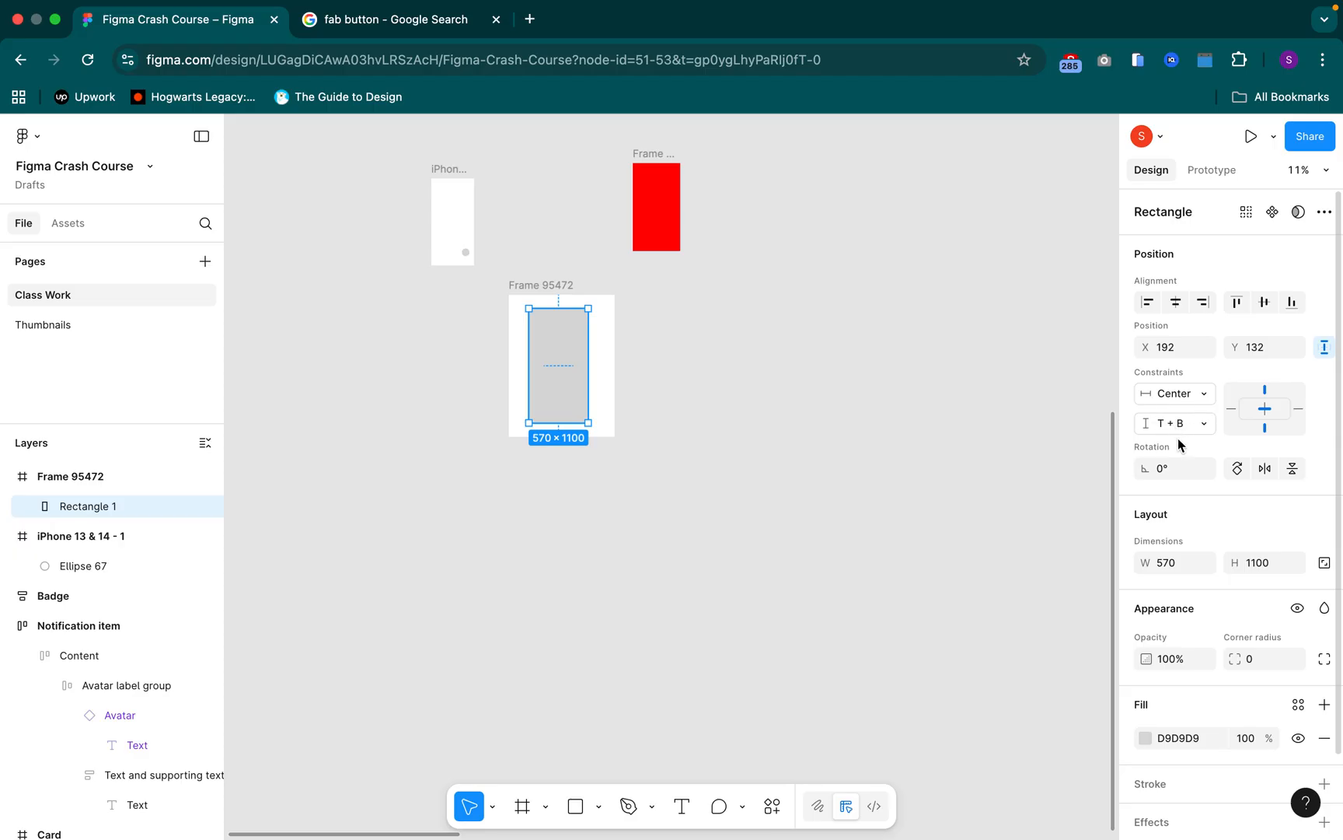
pyautogui.click(1176, 491)
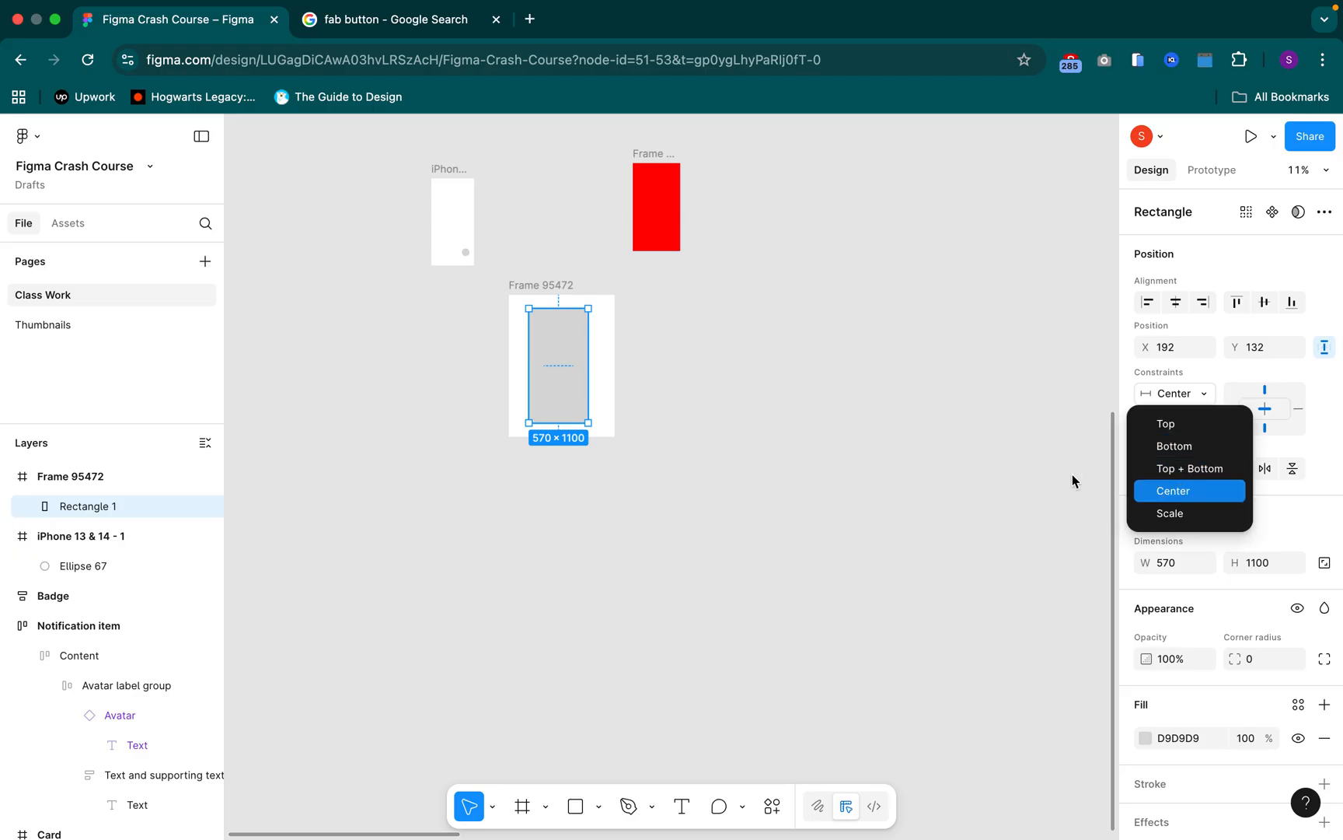
pyautogui.click(737, 418)
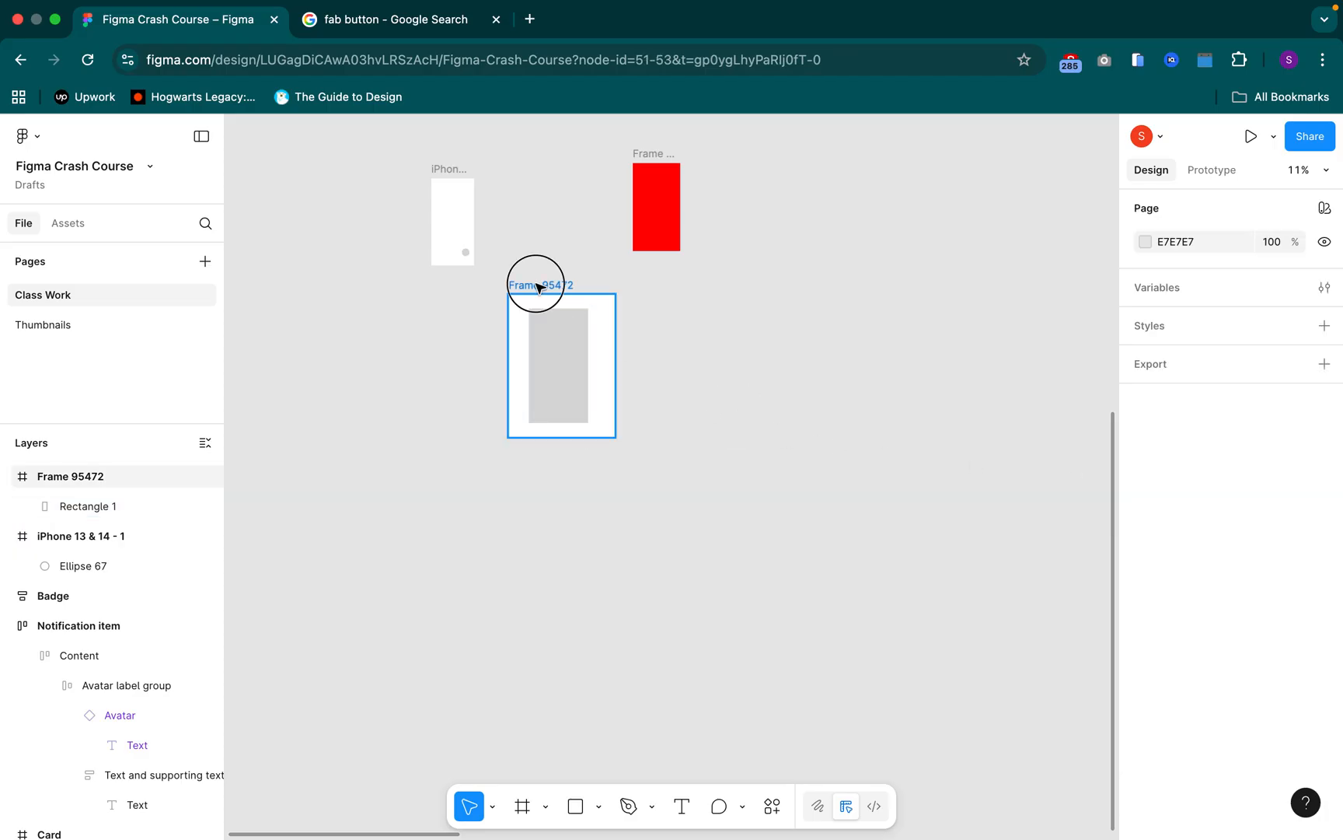
# Duplicate Frame 95472 and move the copy to the right on the same row, to about X -19892
pyautogui.click(540, 286)
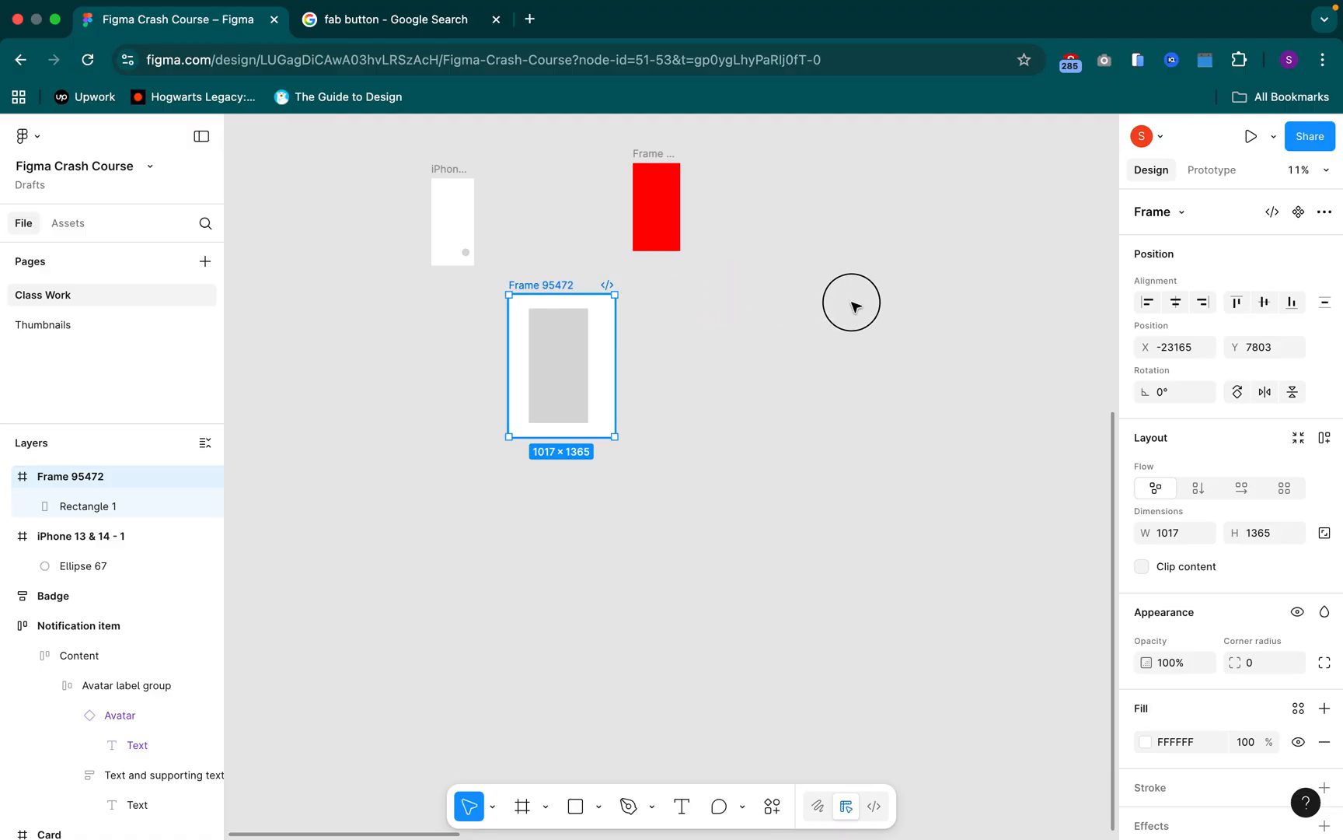
pyautogui.moveTo(925, 296); pyautogui.dragTo(537, 285)
pyautogui.click(540, 287)
pyautogui.press('super+d')
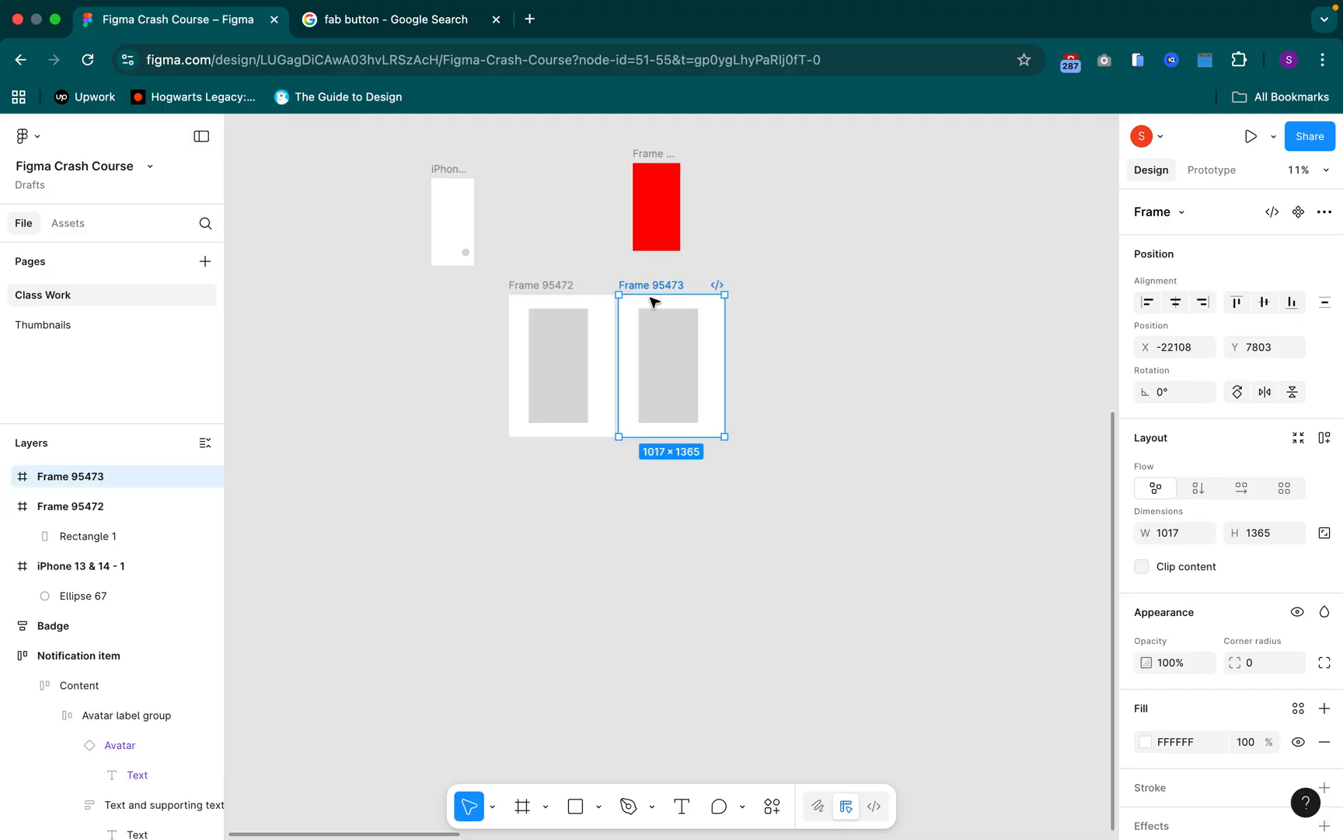
pyautogui.moveTo(754, 296); pyautogui.dragTo(894, 291)
# Rename the duplicated frame to "LnR + TnB"
pyautogui.doubleClick(887, 285)
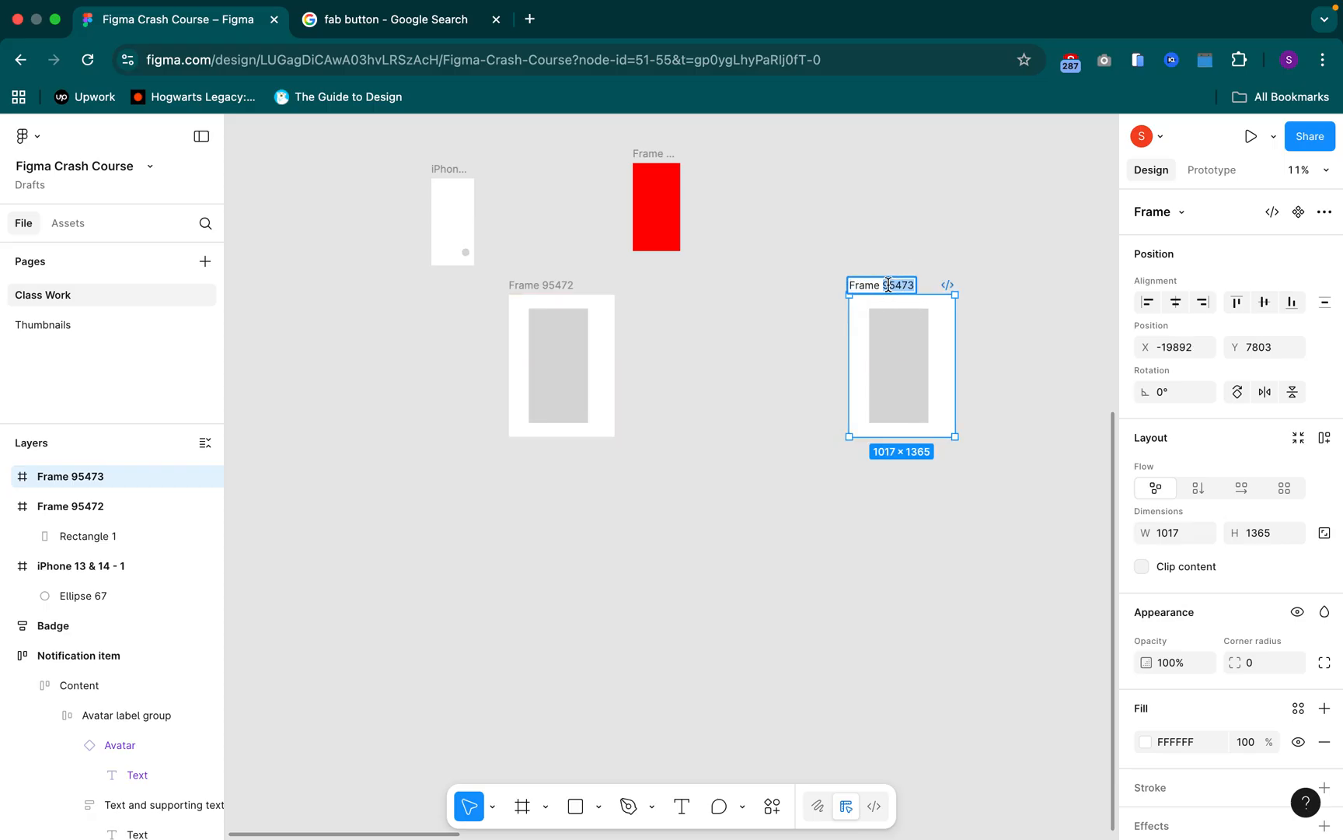
pyautogui.write('Ln')
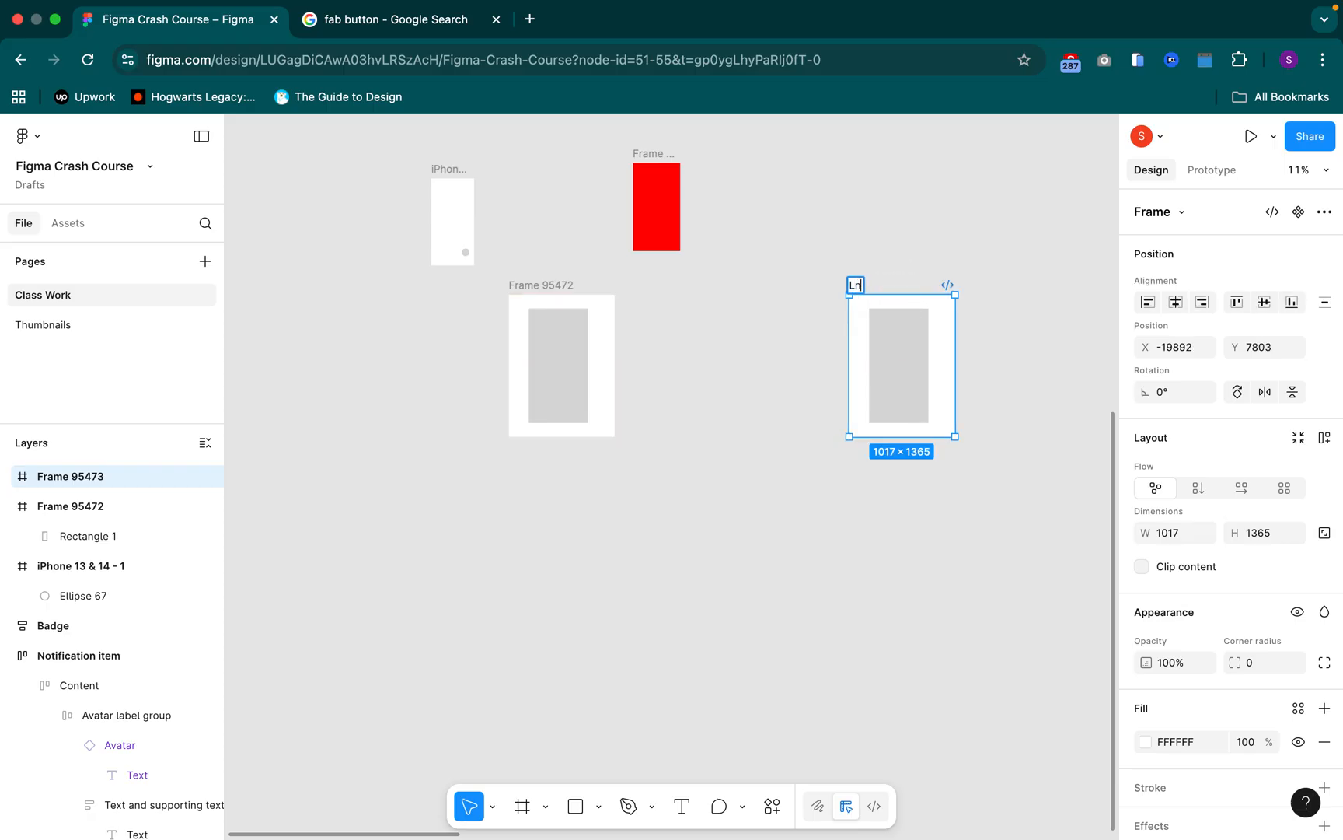
pyautogui.write('R')
pyautogui.write('+ TnB')
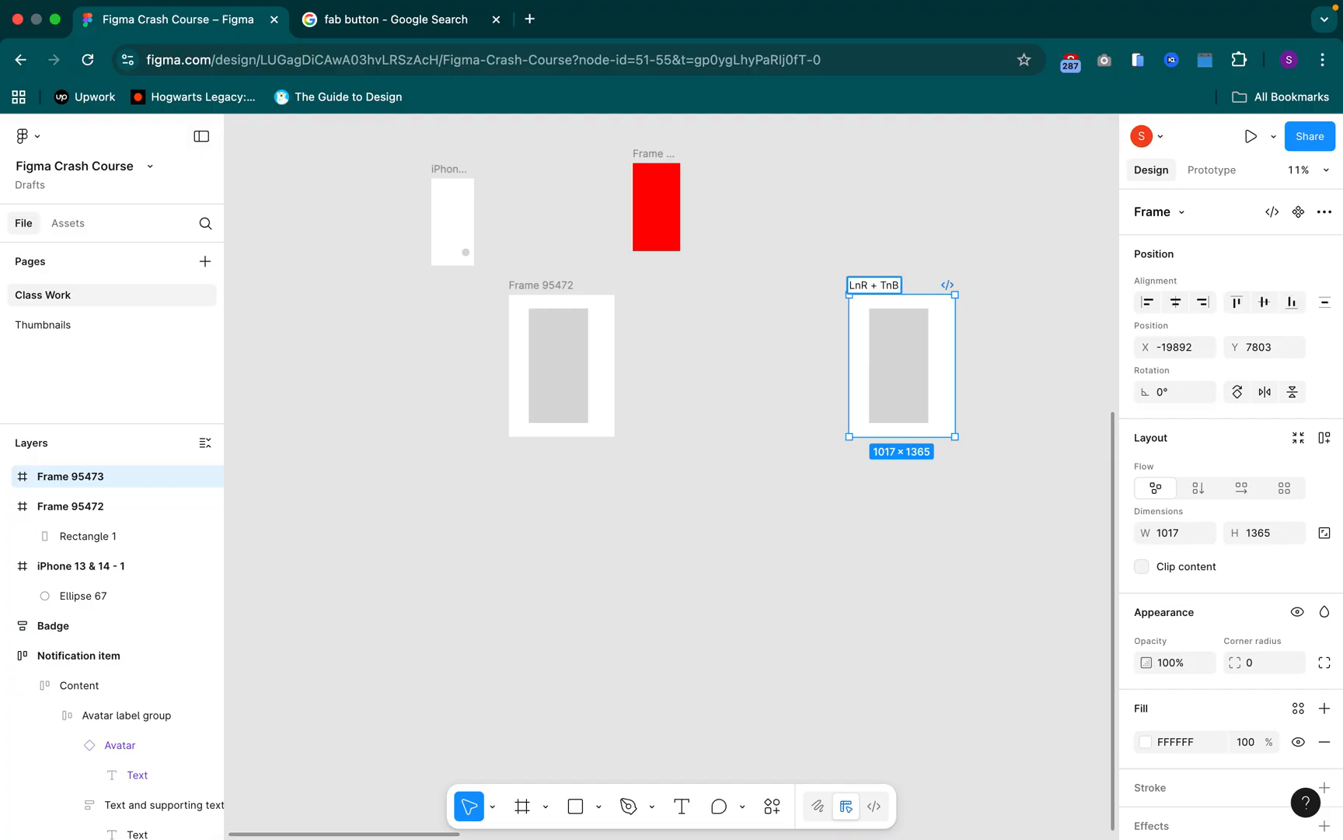
# Rename the original Frame 95472 to "Center"
pyautogui.doubleClick(547, 287)
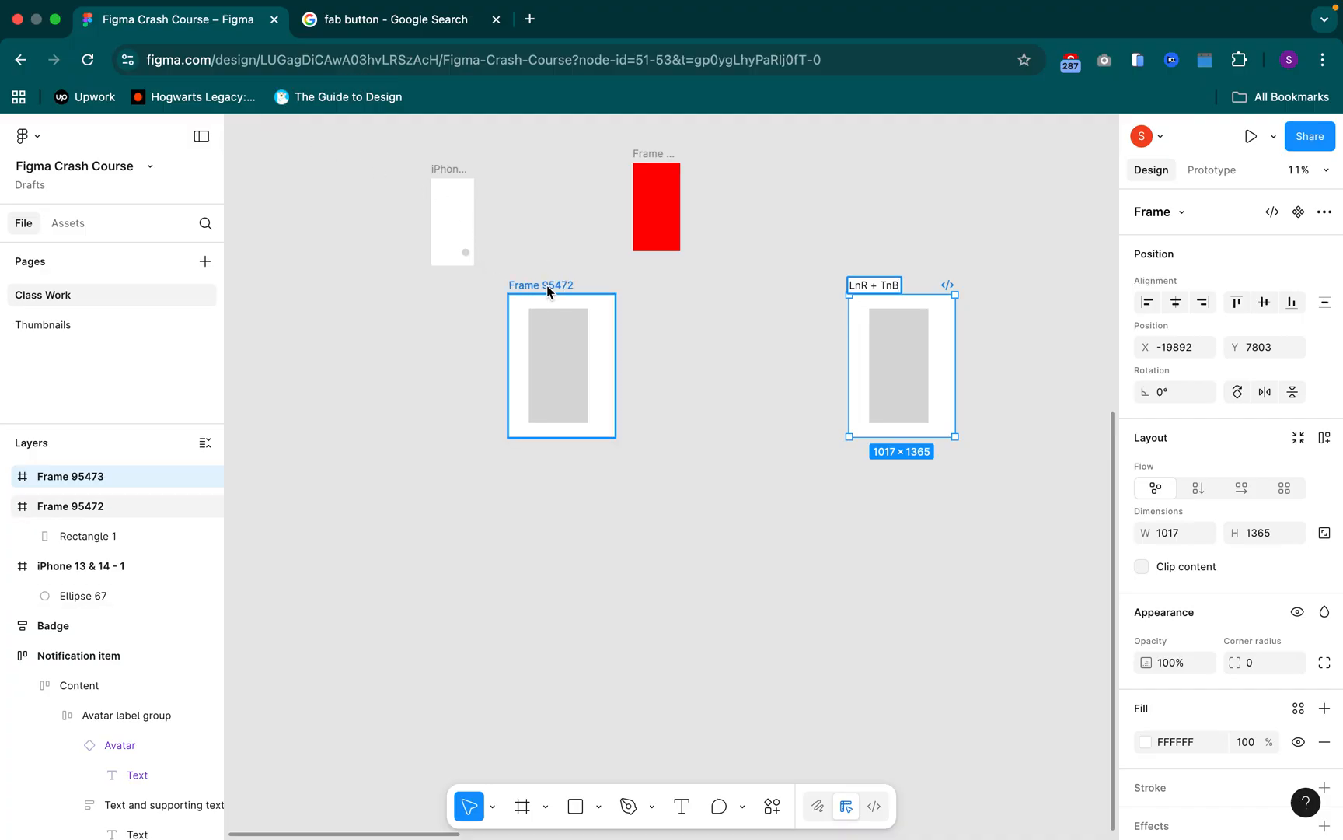
pyautogui.click(547, 287)
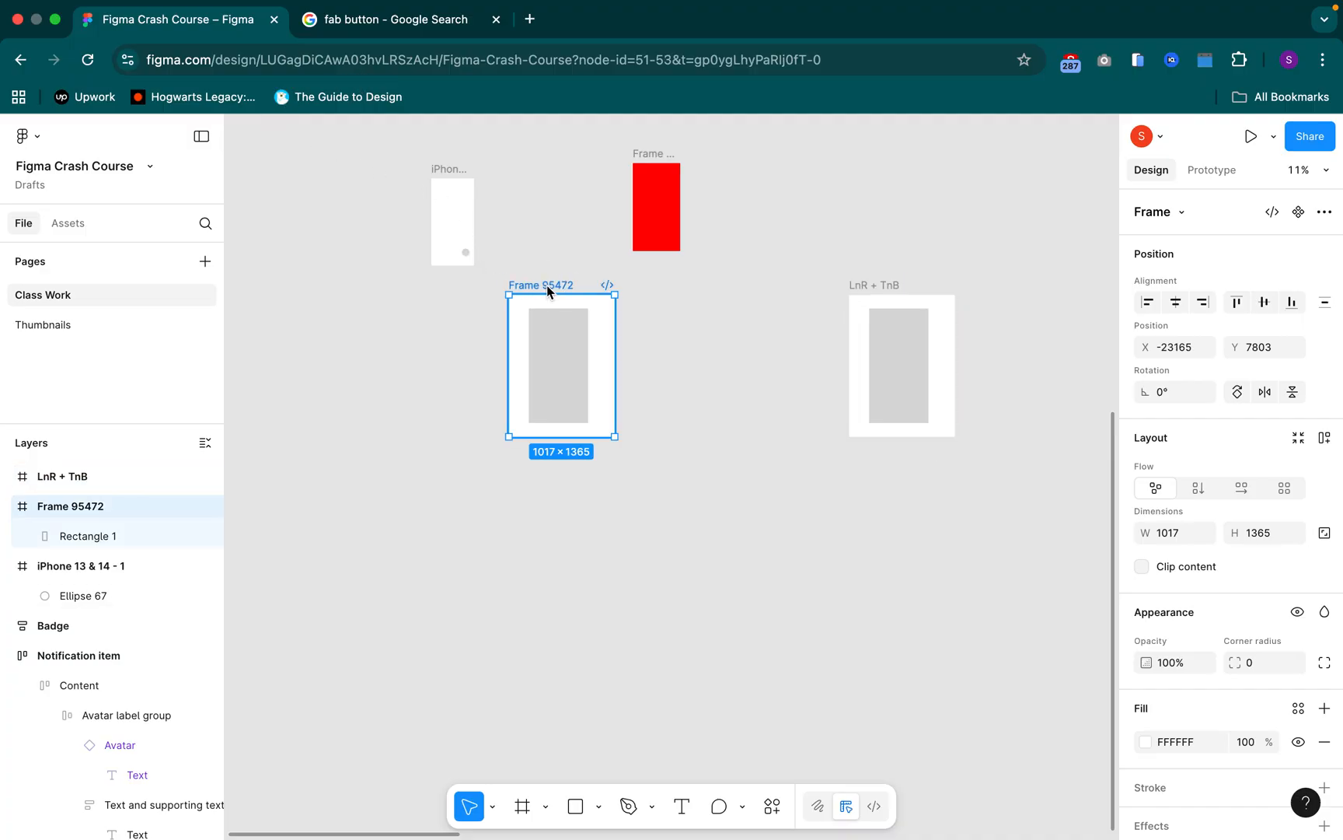
pyautogui.doubleClick(548, 286)
pyautogui.write('Cente')
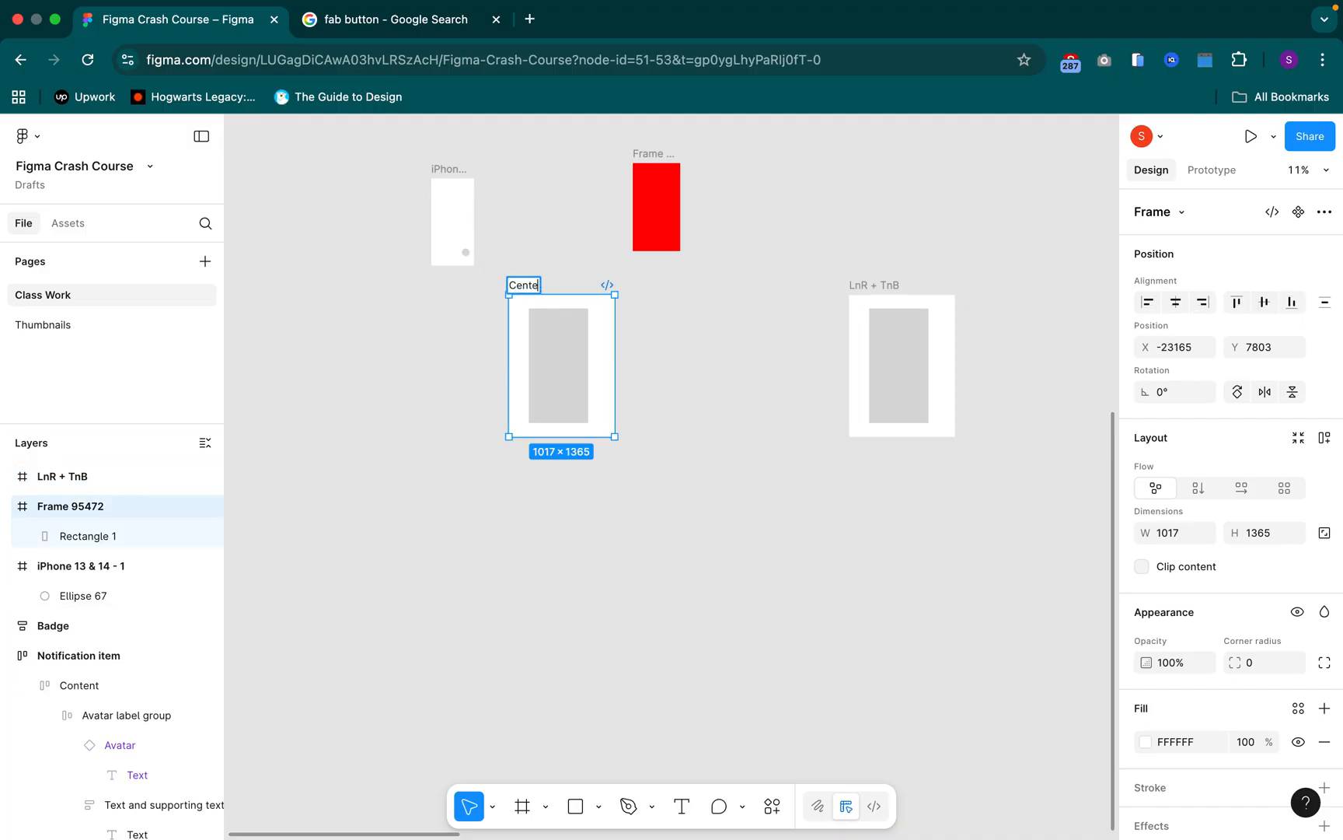
pyautogui.write('r')
pyautogui.press('Return')
pyautogui.click(750, 444)
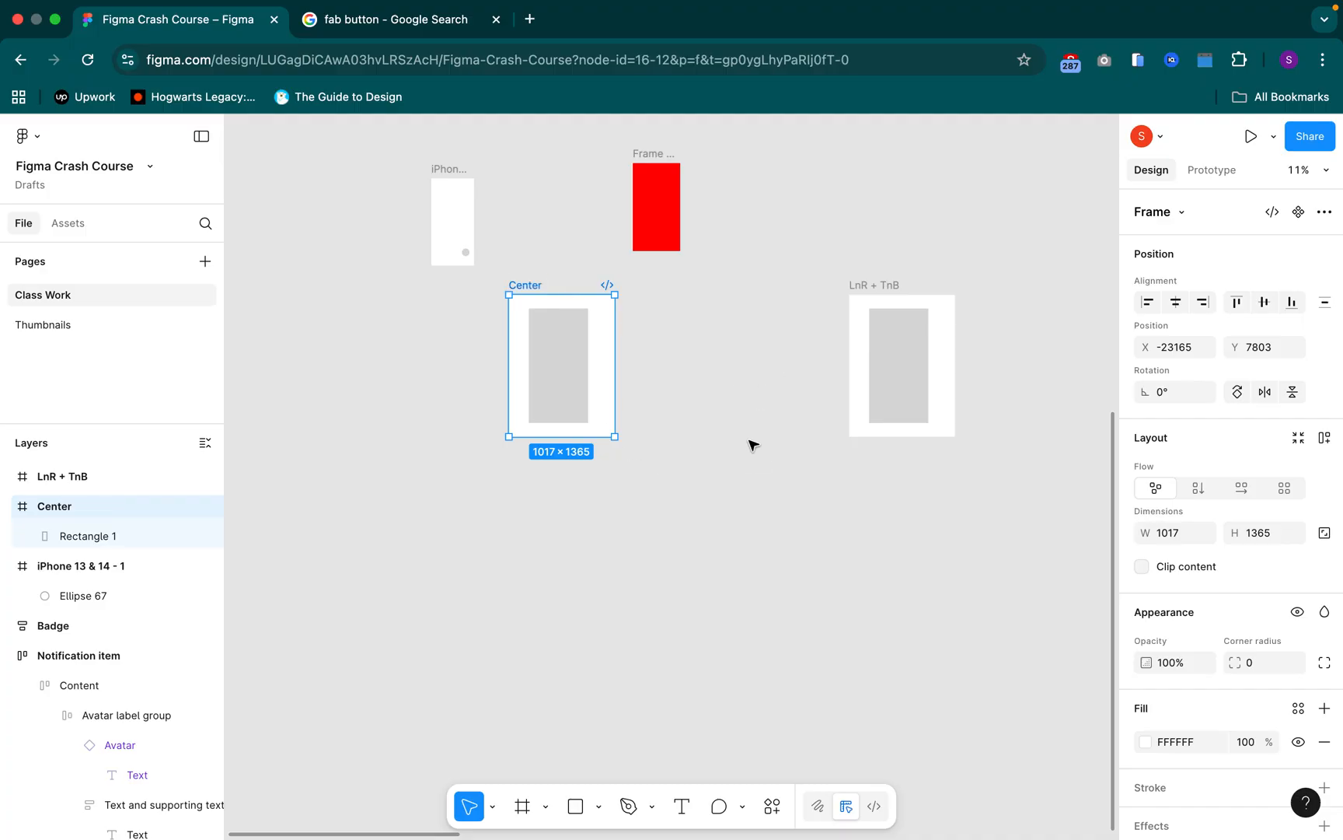
# Set the constraints of the rectangle in the "LnR + TnB" frame to Left + Right horizontally and Top + Bottom vertically
pyautogui.click(534, 287)
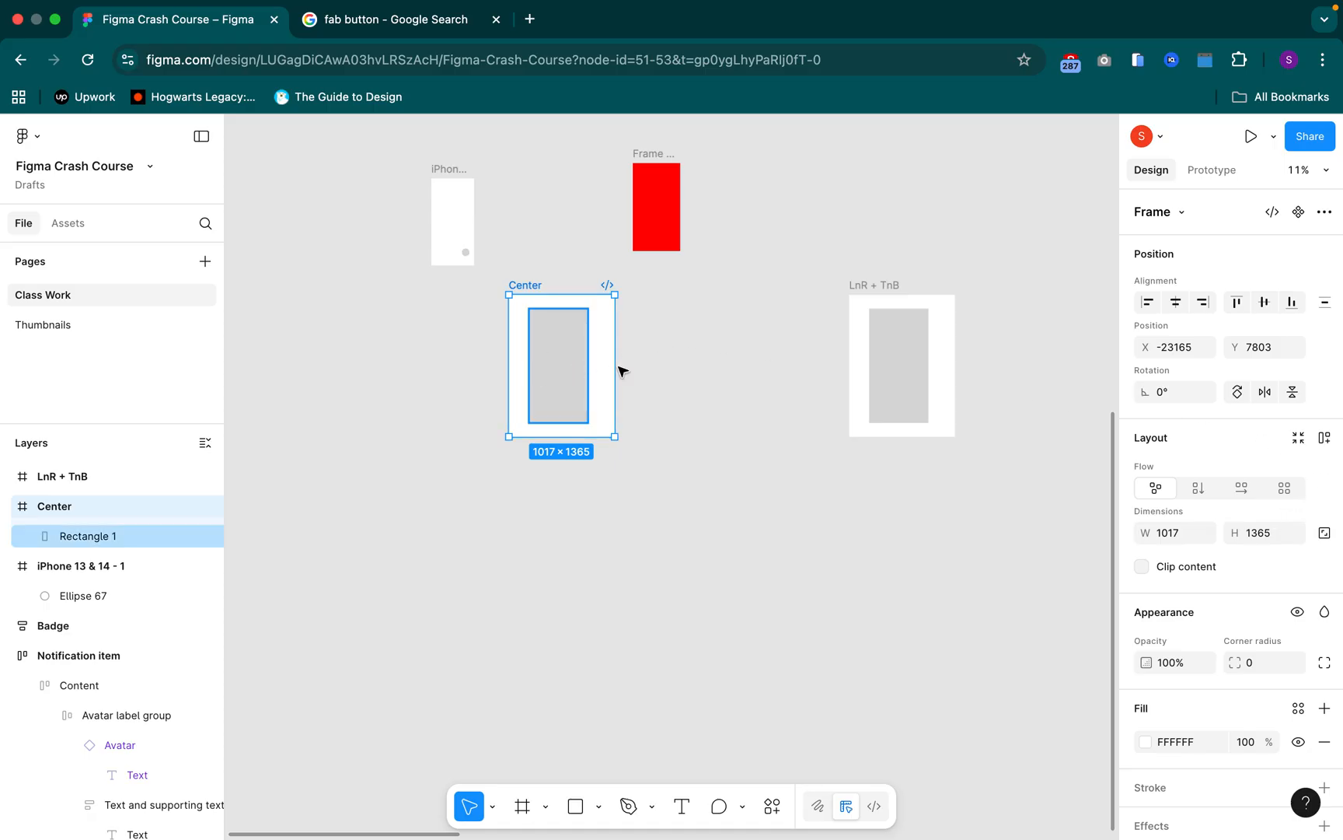
pyautogui.press('Return')
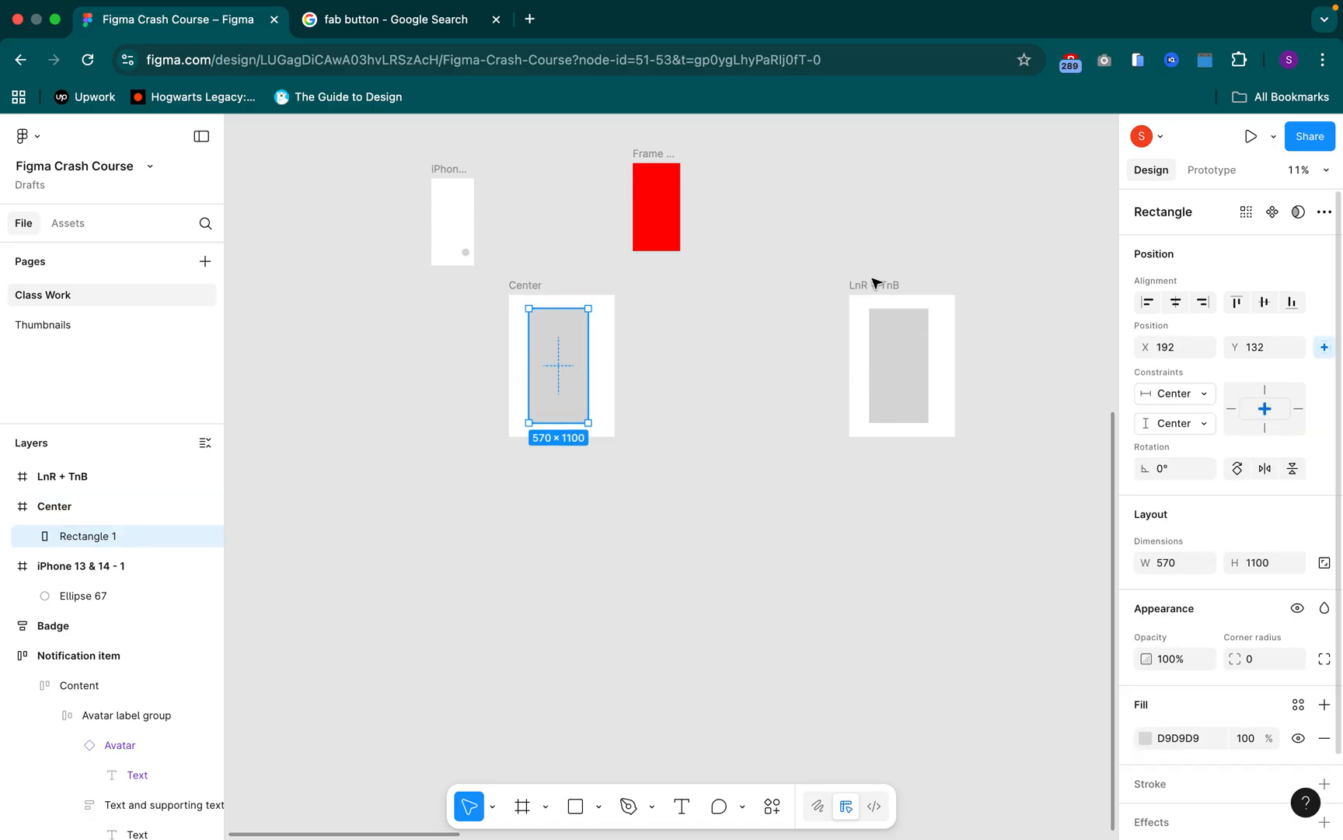
pyautogui.click(897, 336)
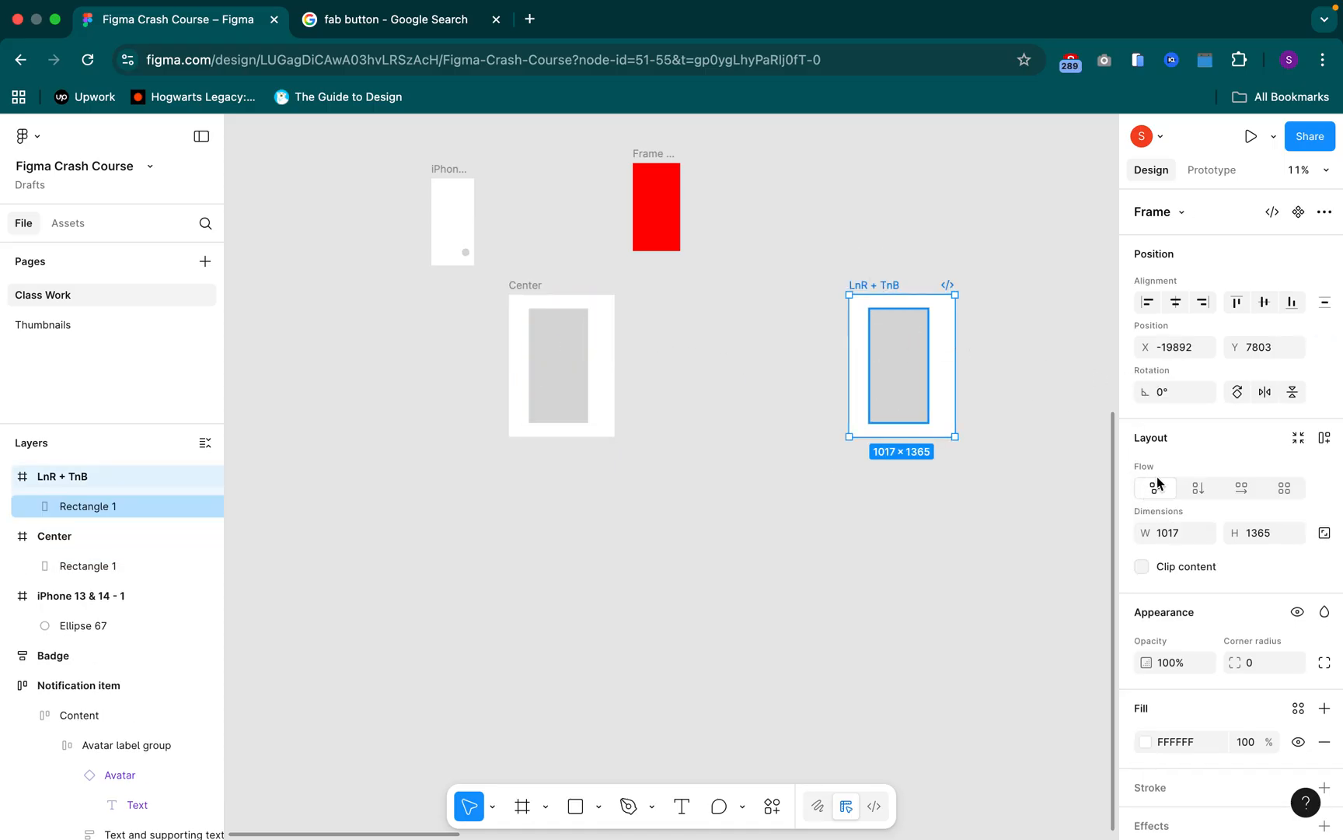
pyautogui.press('Return')
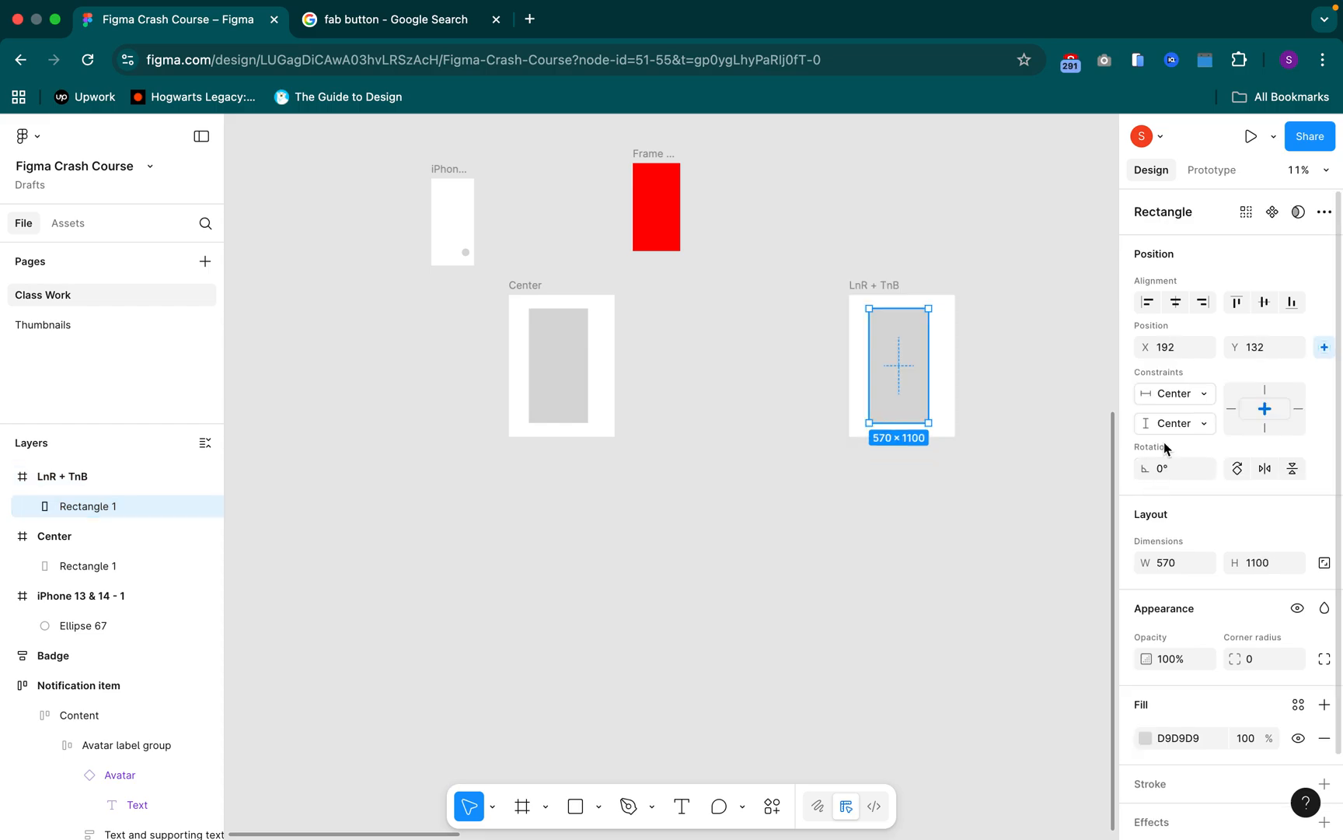
pyautogui.click(1180, 405)
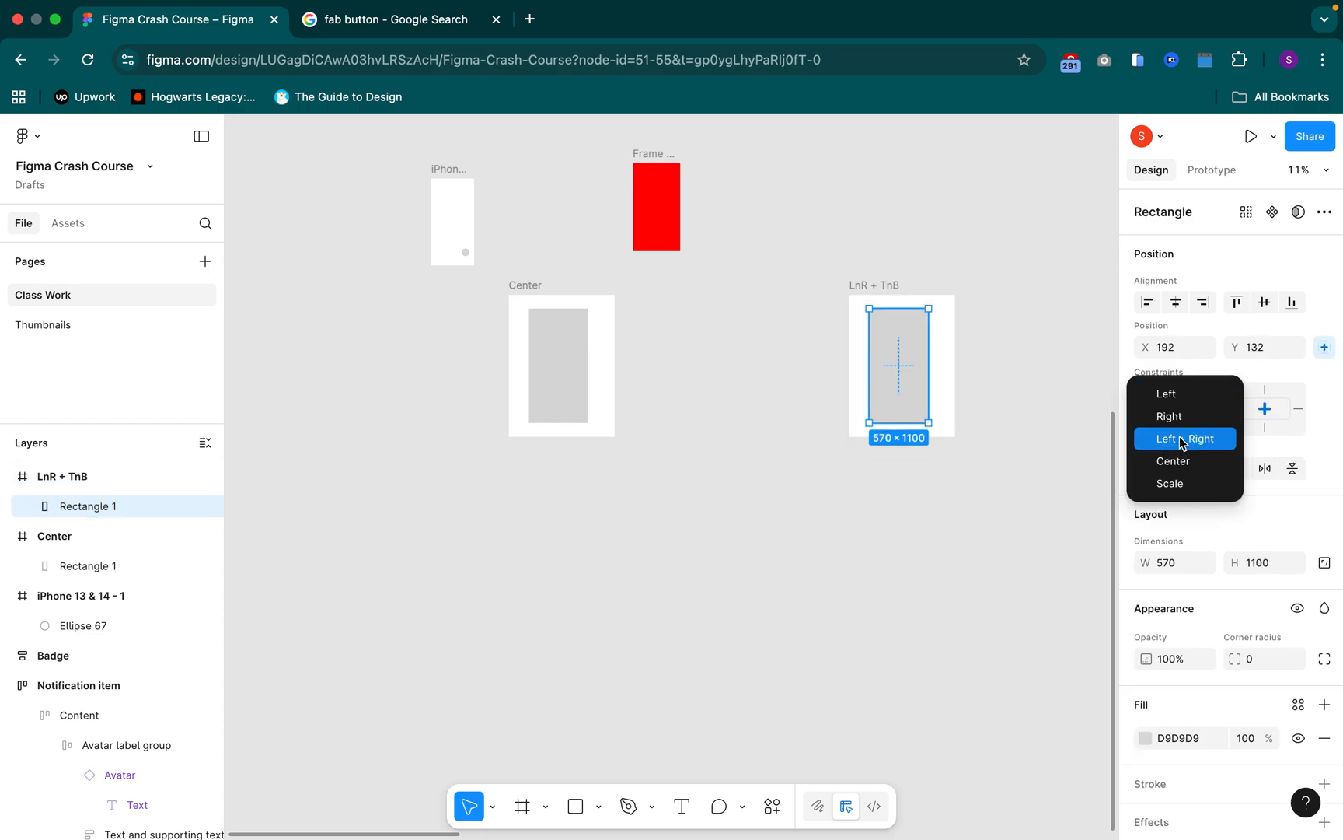
pyautogui.click(1180, 438)
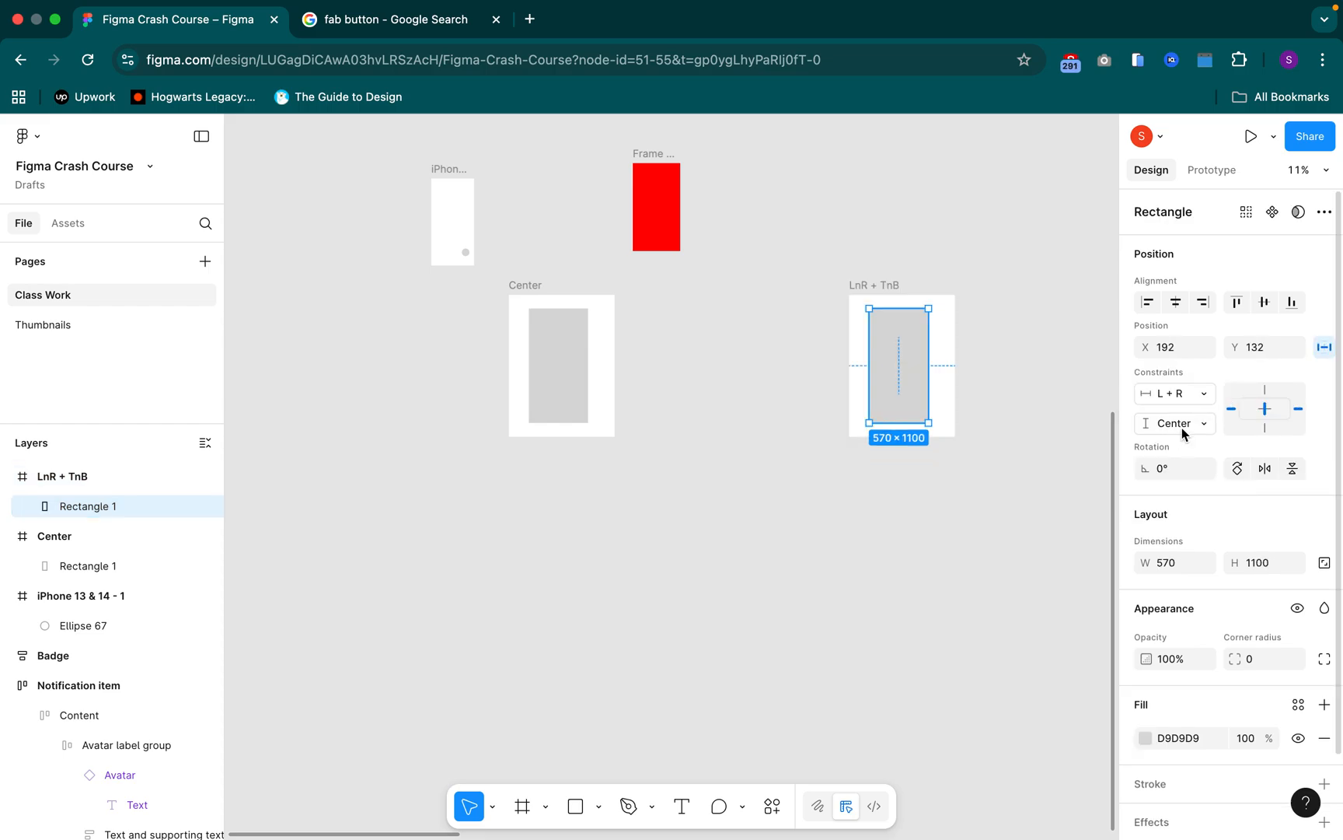
pyautogui.click(1180, 424)
pyautogui.click(1189, 468)
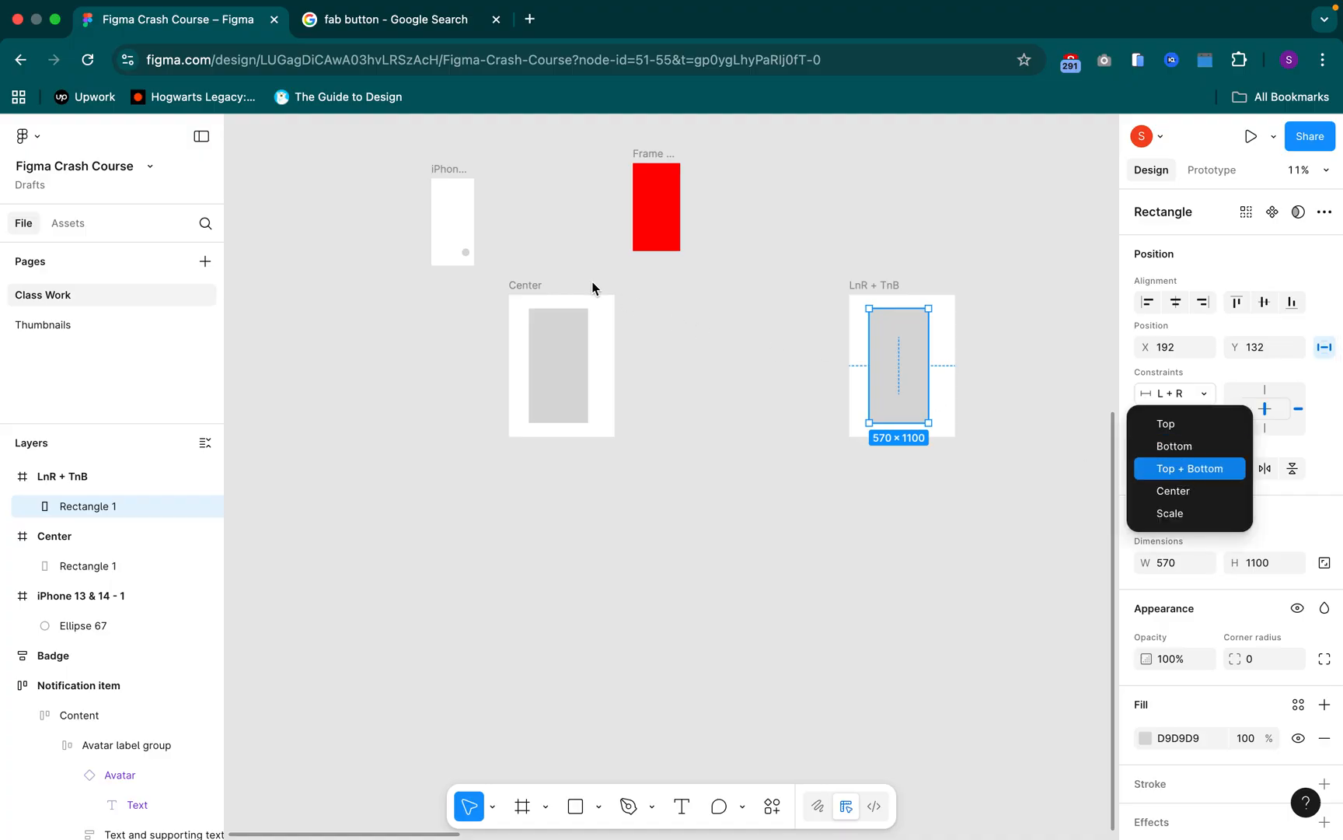
# Enlarge the "Center" frame to about 2900 × 2850, and check the constraints of the rectangles in both frames
pyautogui.click(537, 286)
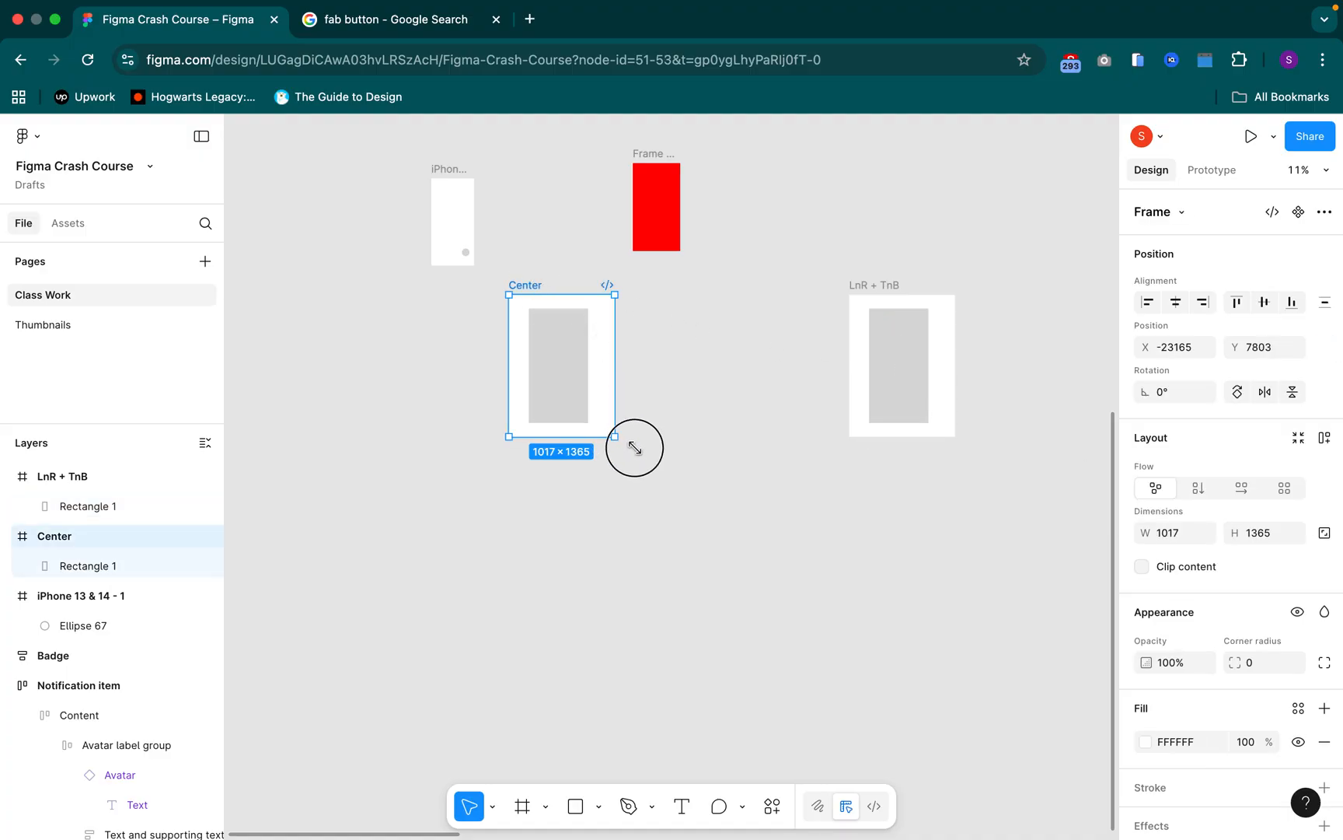
pyautogui.moveTo(716, 499); pyautogui.dragTo(812, 594)
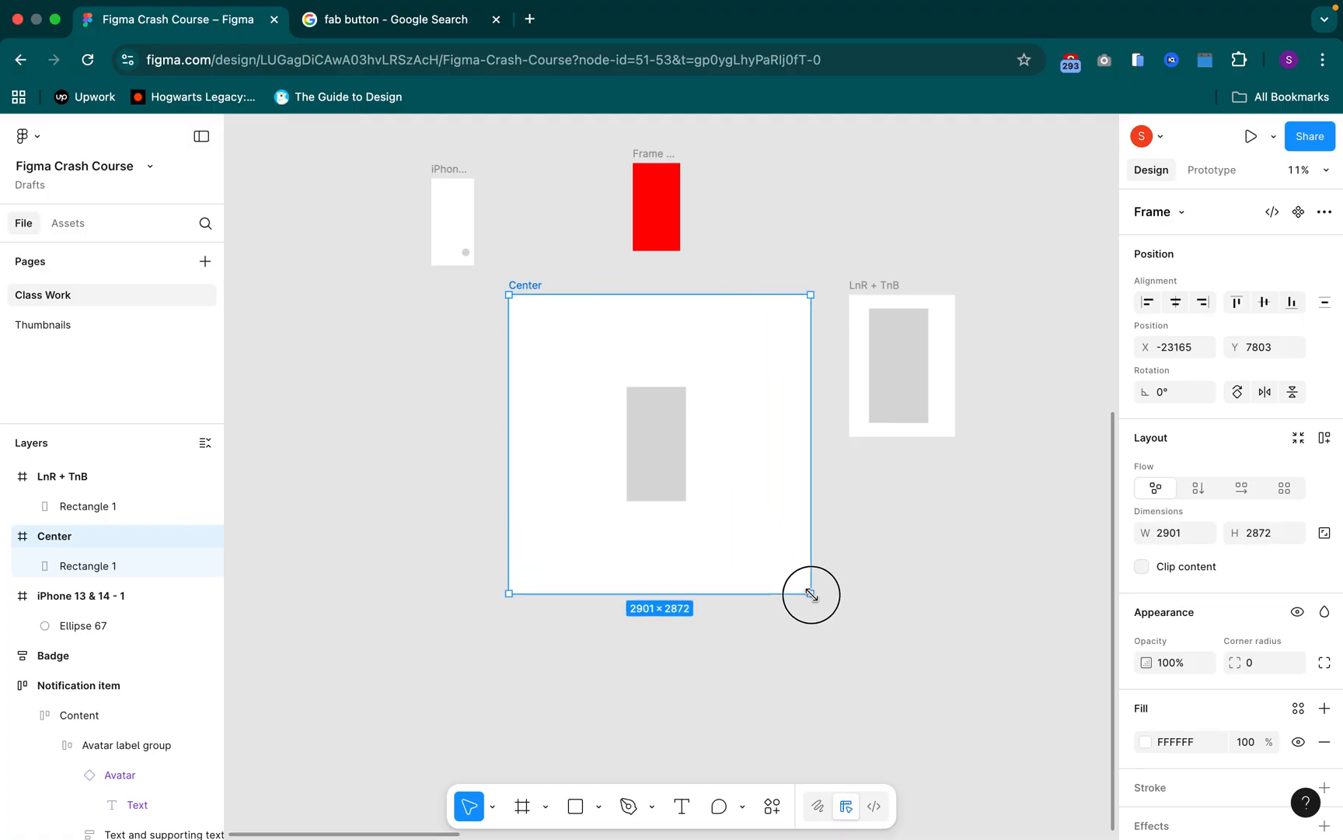
pyautogui.click(655, 439)
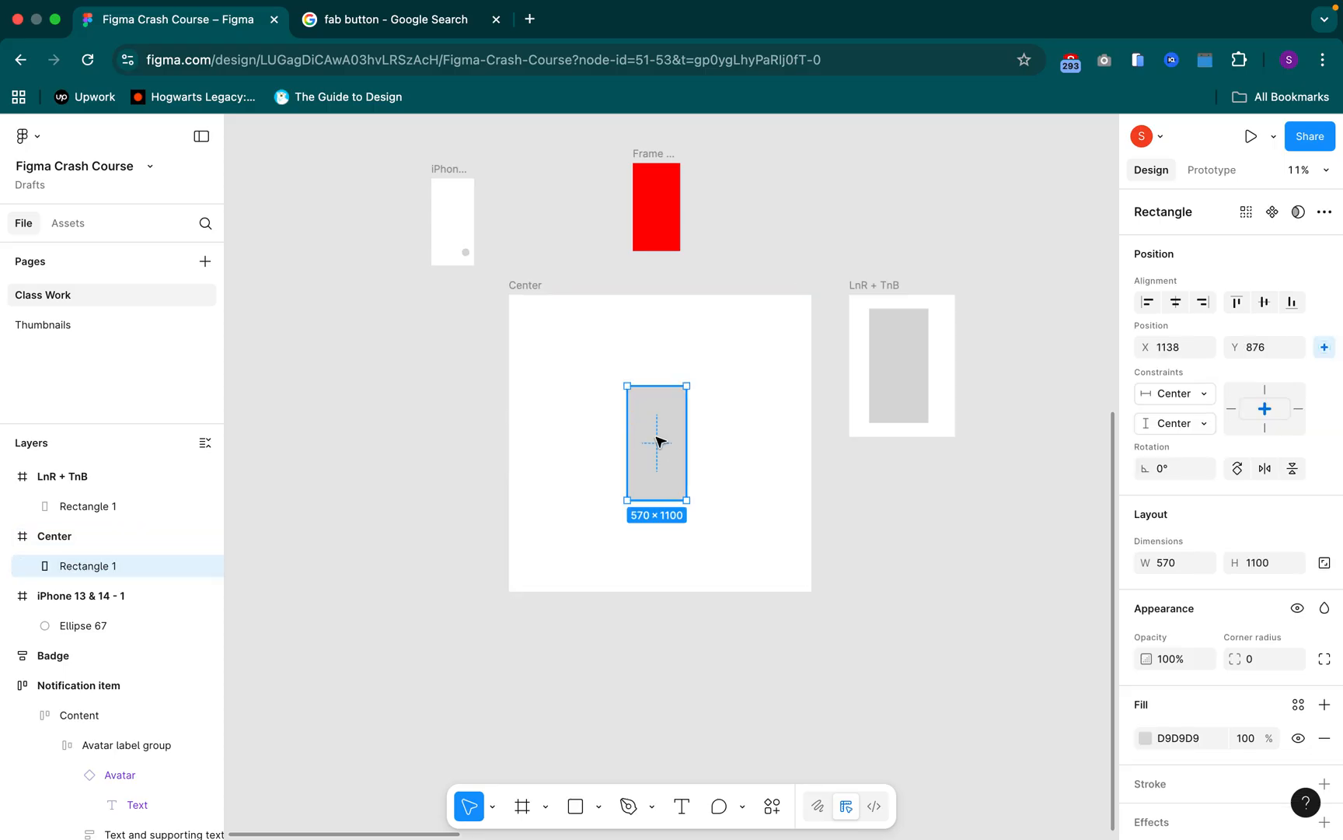
pyautogui.click(898, 339)
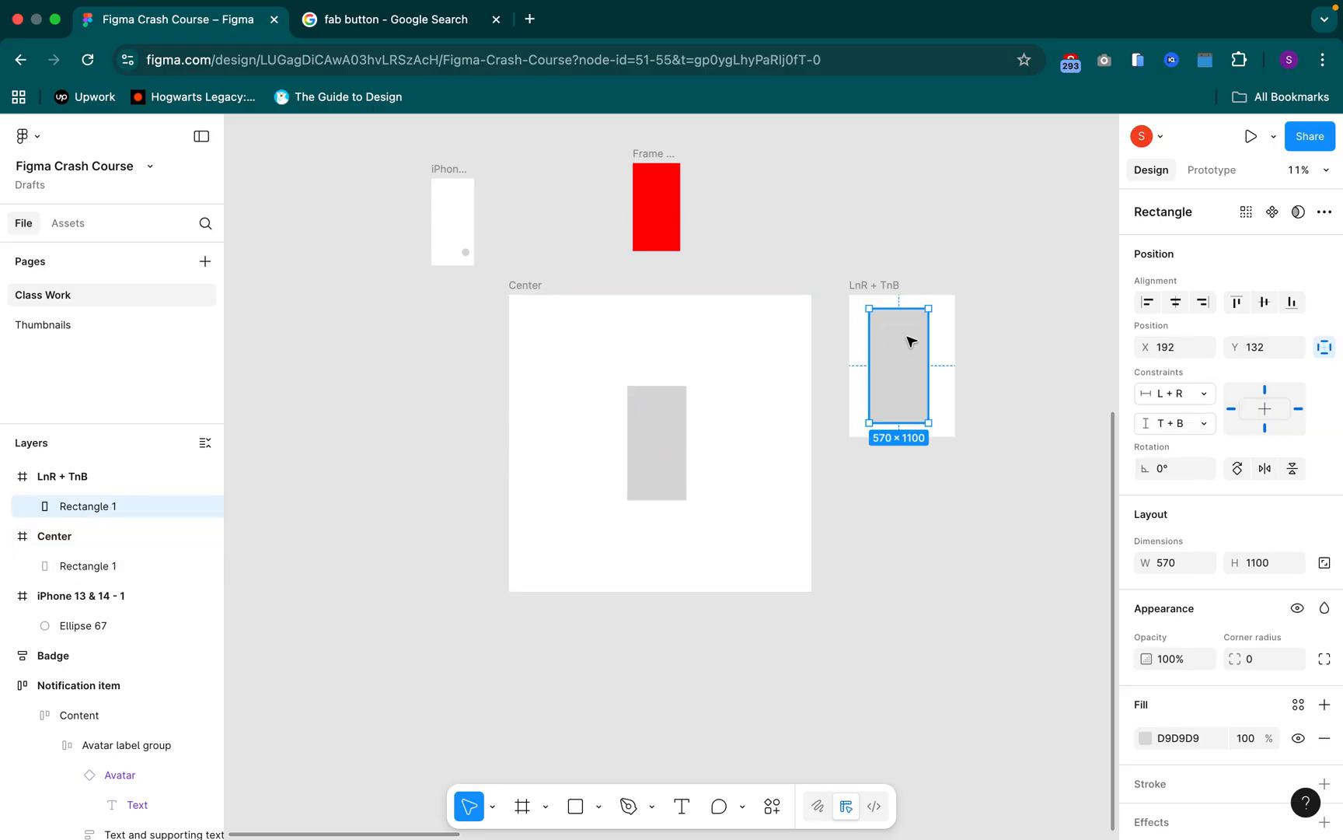
pyautogui.click(653, 446)
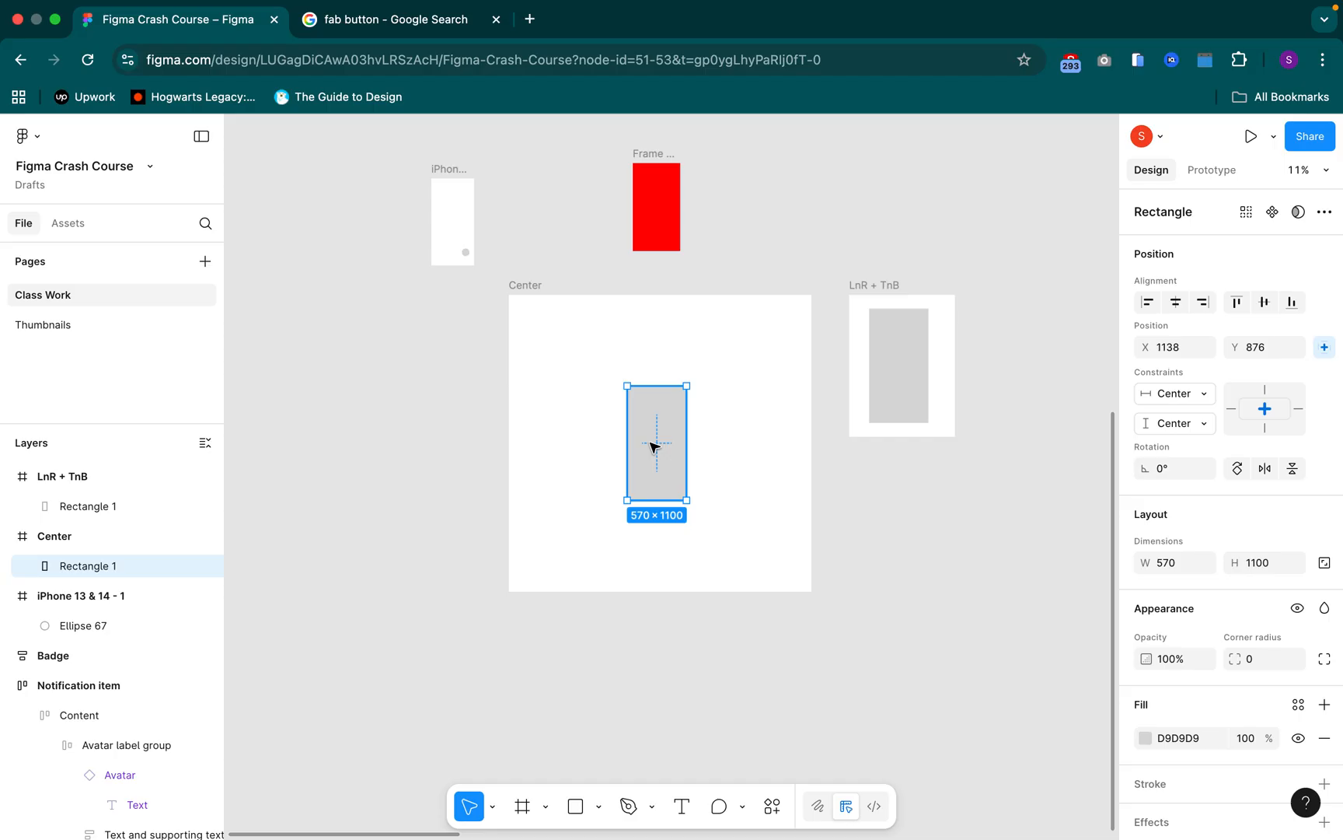
# Enlarge the "LnR + TnB" frame to about 2893 × 2854, and compare with the rectangle in the "Center" frame
pyautogui.scroll(-2, 854, 516)
pyautogui.hscroll(5, 789, 504)
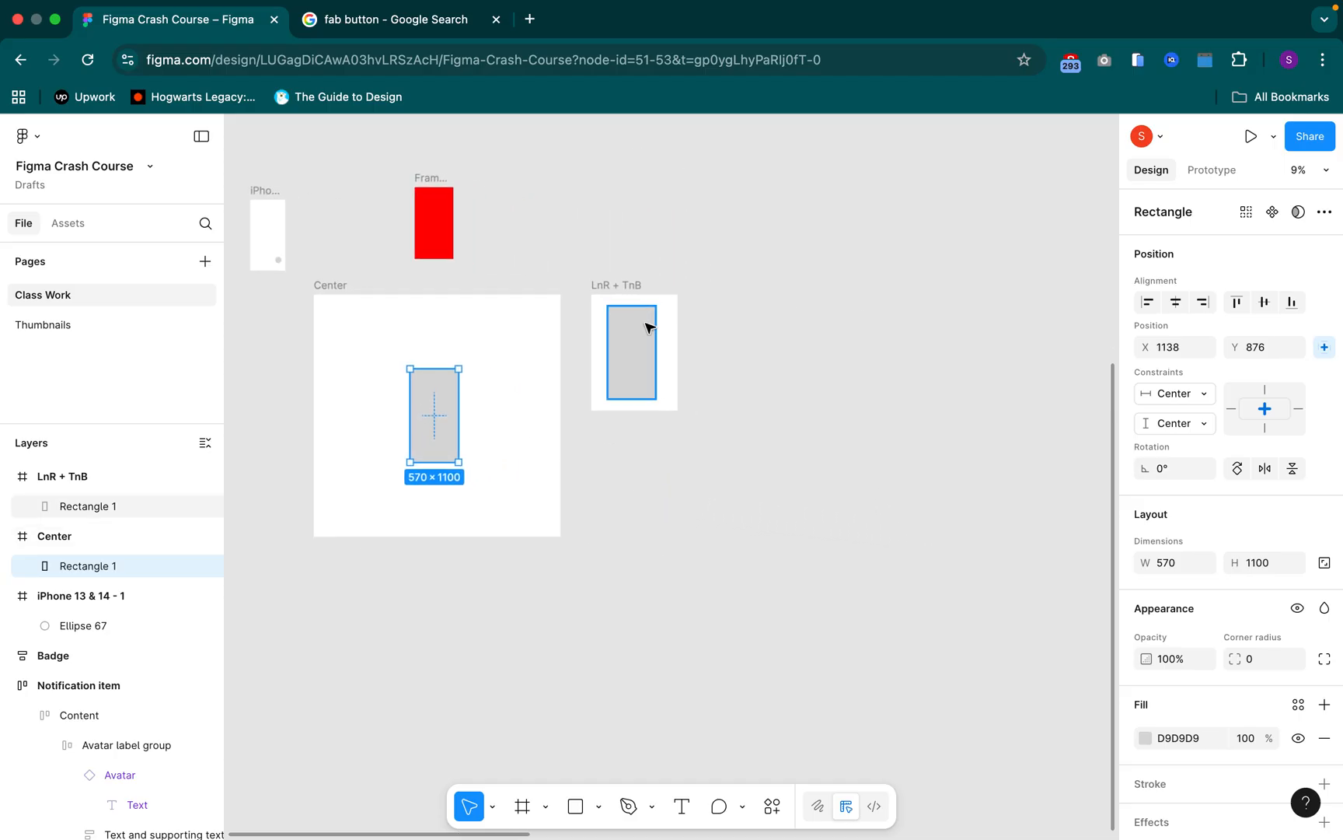
pyautogui.click(608, 284)
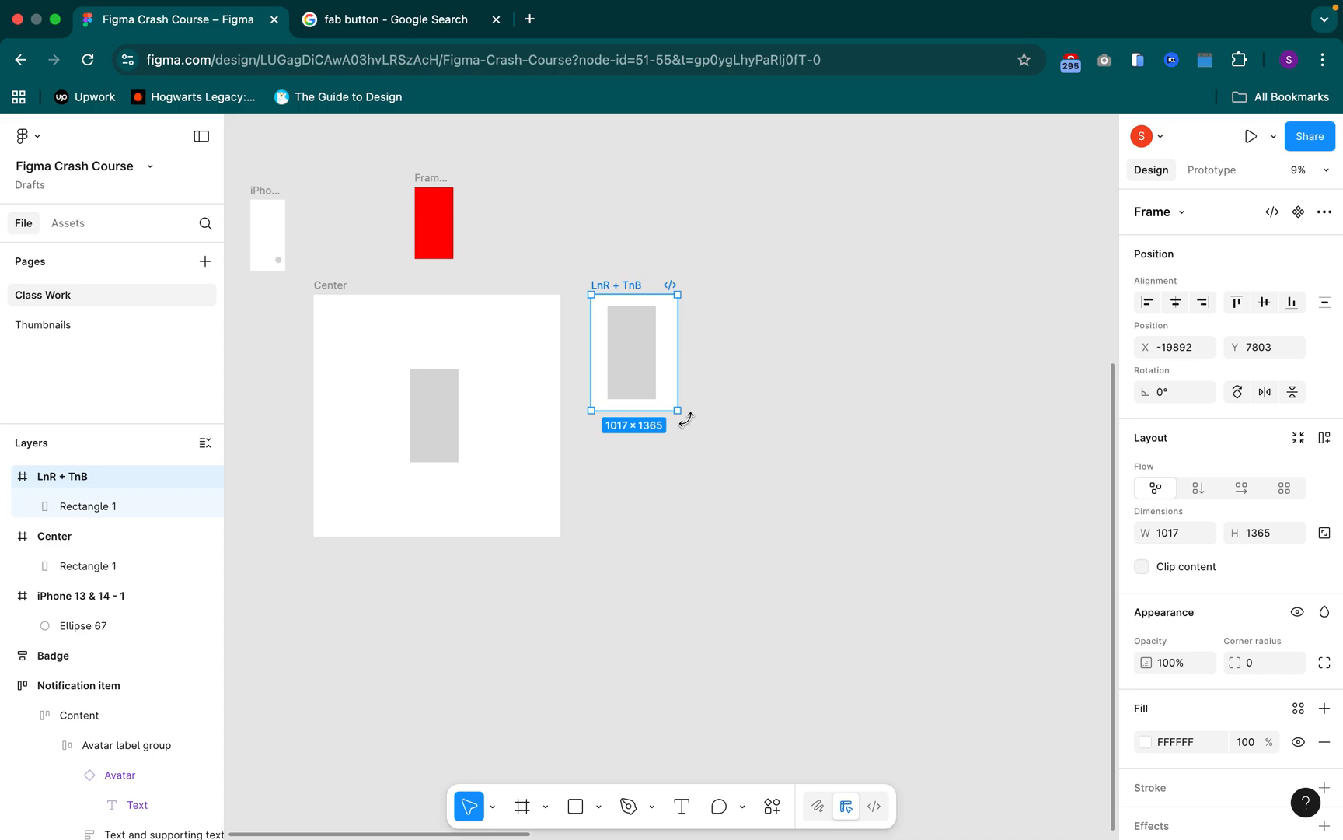
pyautogui.moveTo(770, 479); pyautogui.dragTo(837, 537)
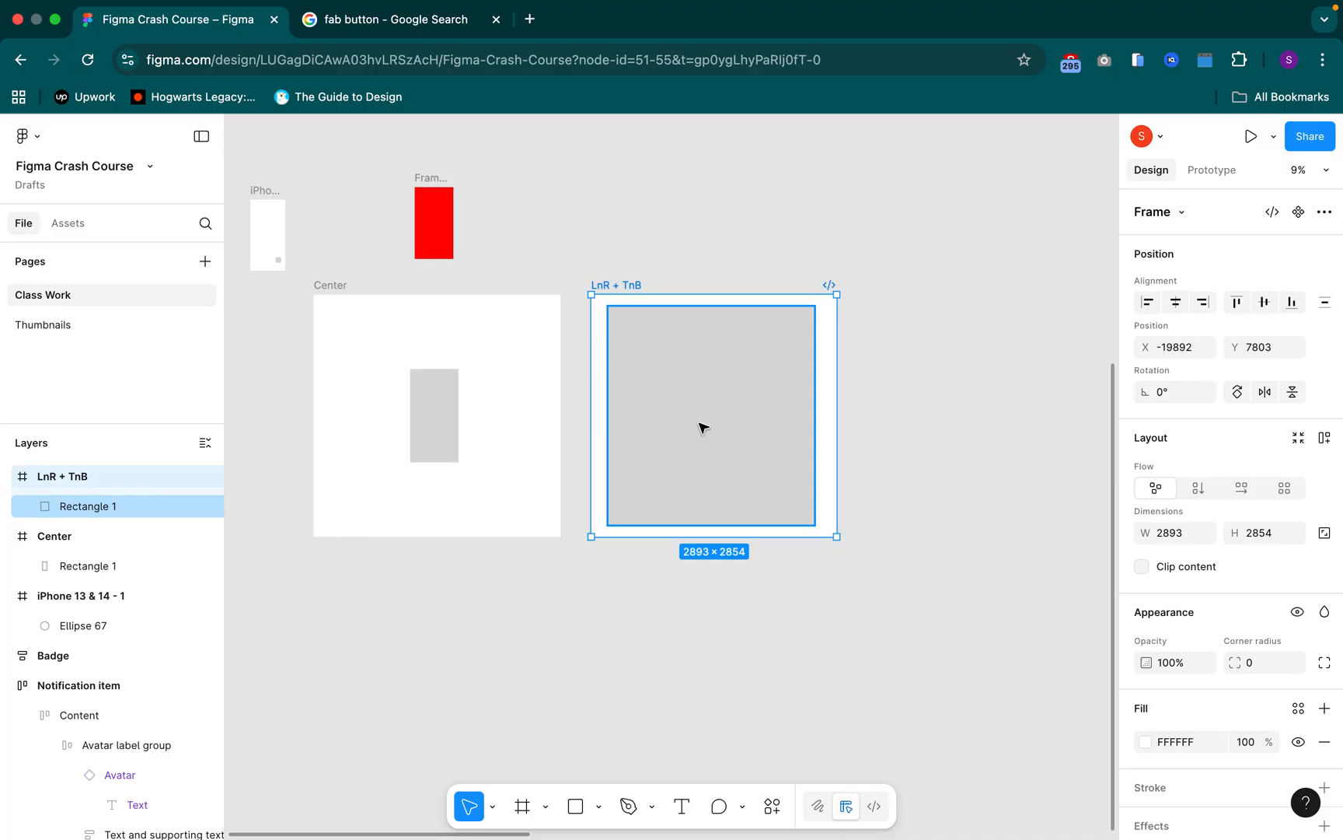
pyautogui.click(433, 410)
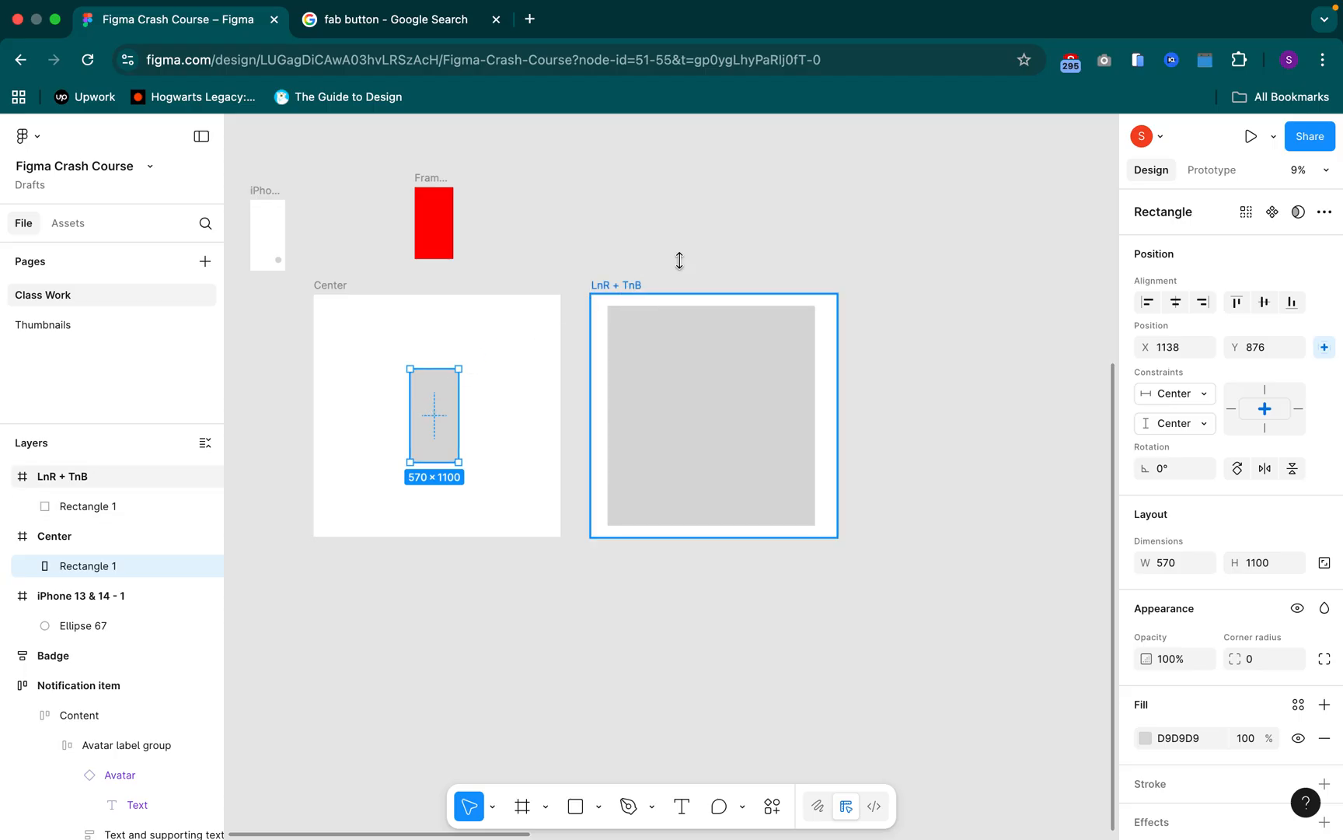
# Undo the last resize of the "LnR + TnB" frame
pyautogui.hscroll(3, 679, 260)
pyautogui.click(485, 276)
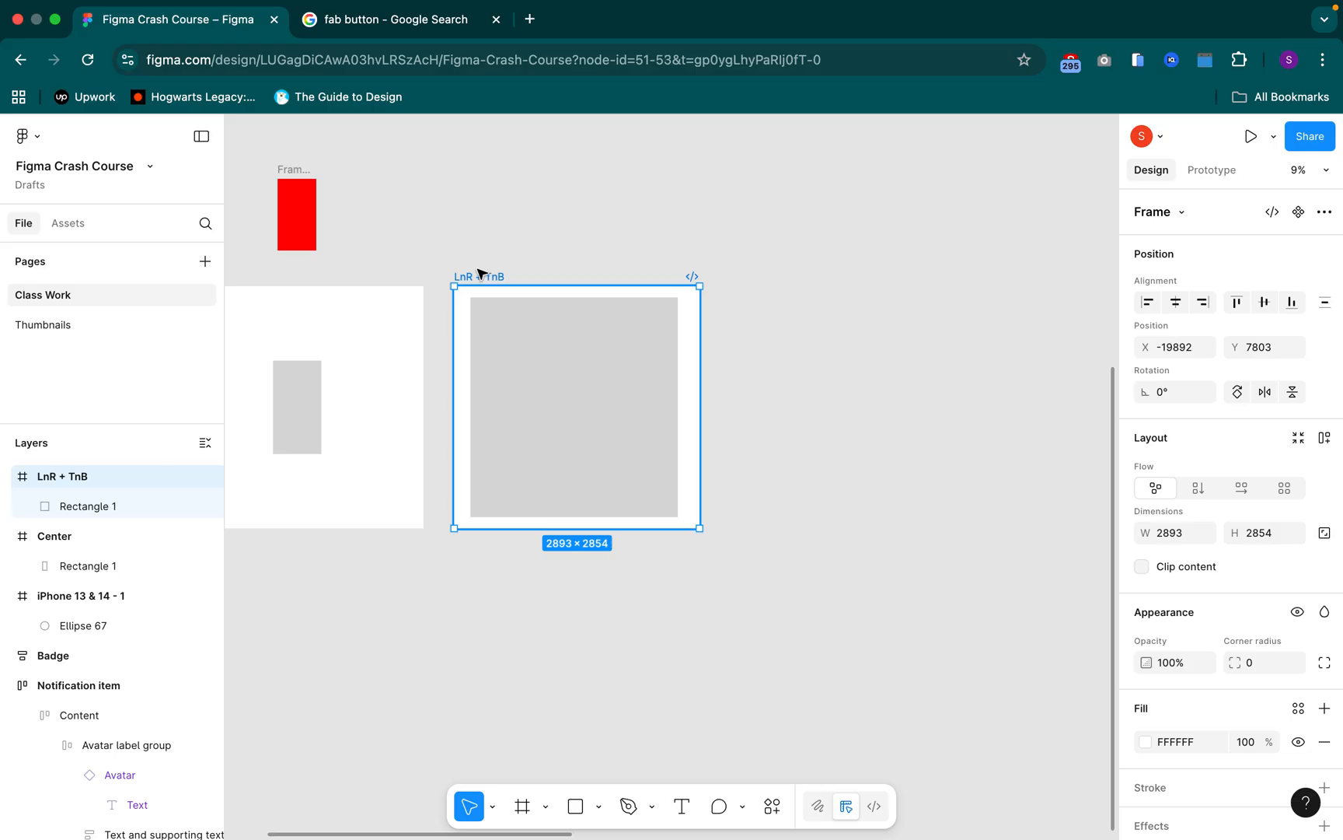
pyautogui.press('super+z')
pyautogui.press('super+z')
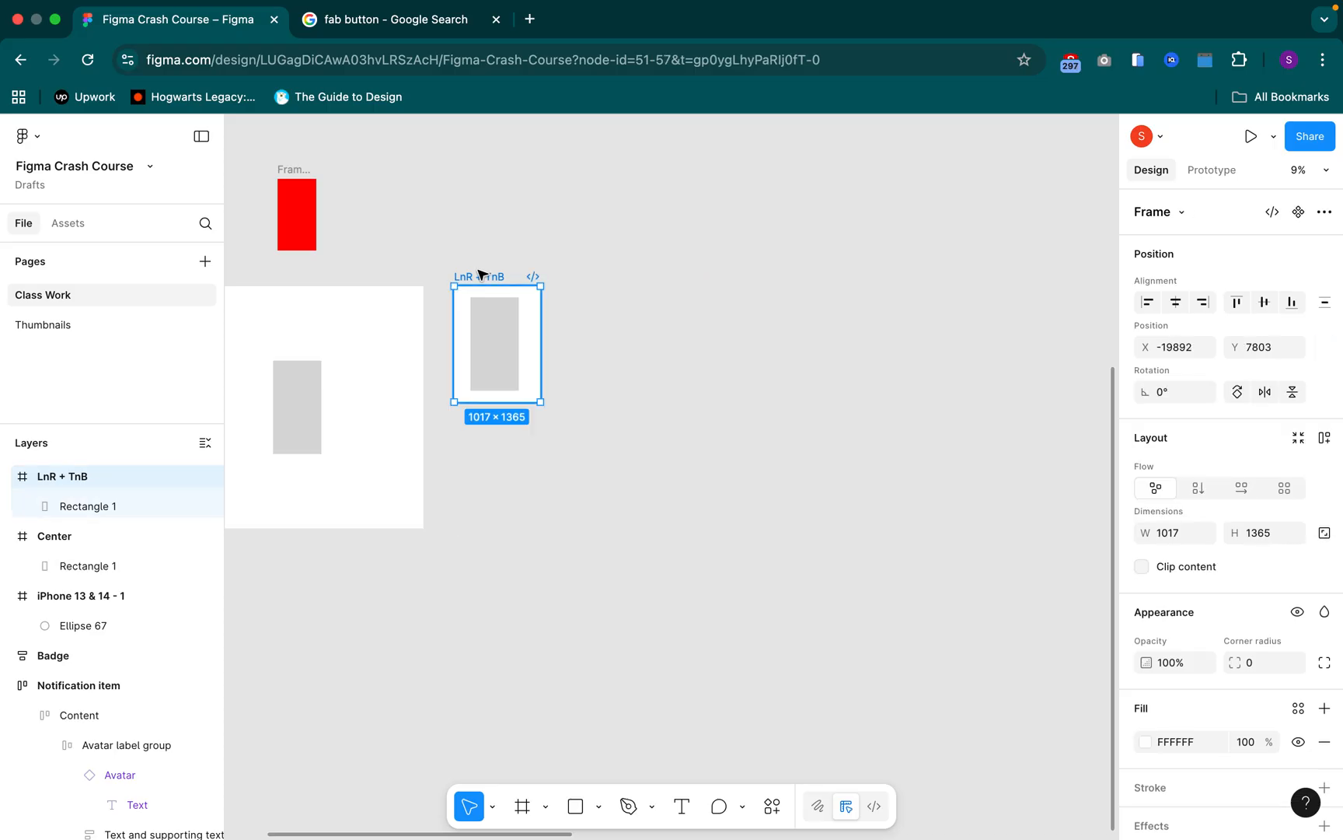
# Duplicate the "LnR + TnB" frame well to its right at about X -14558, and enlarge the original to about 2662 × 2854
pyautogui.press('super+d')
pyautogui.moveTo(769, 298); pyautogui.dragTo(925, 283)
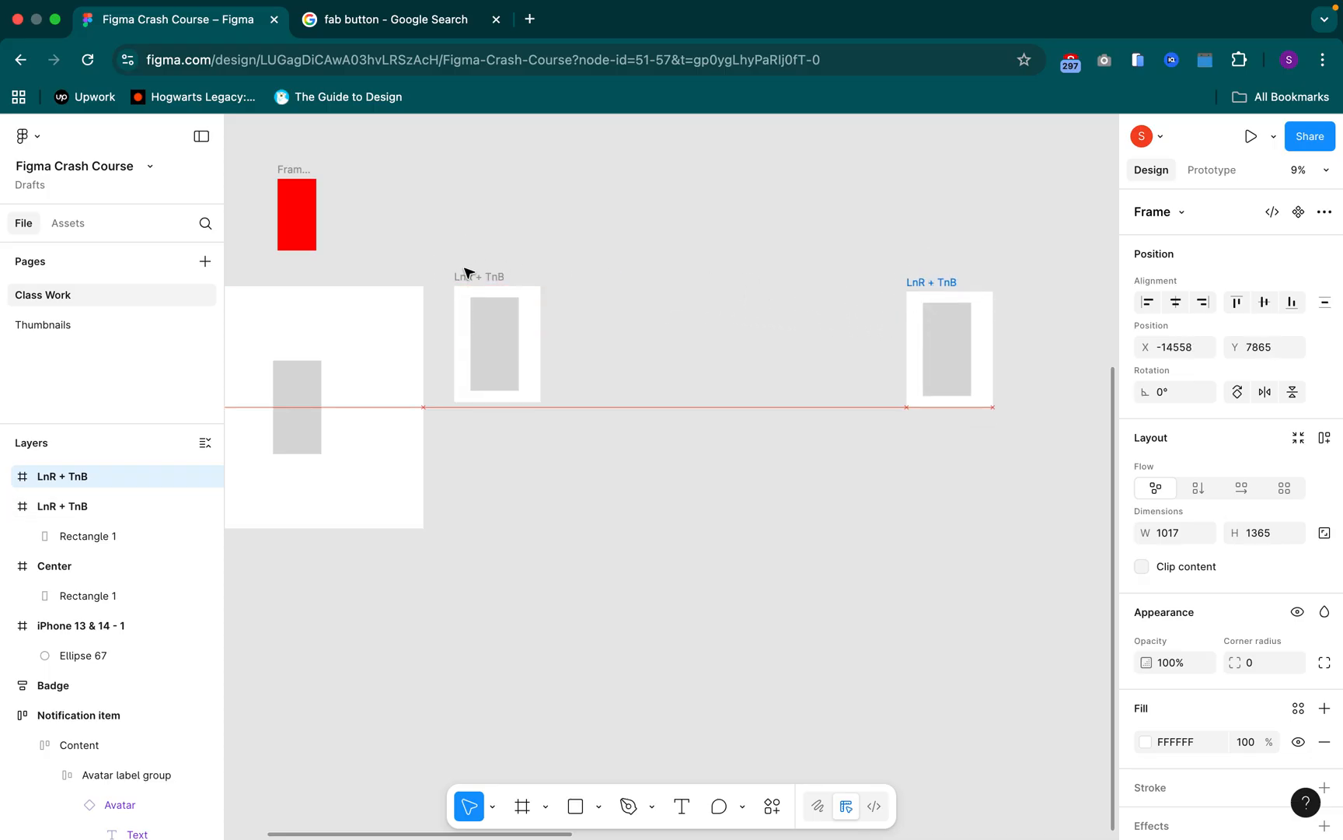
pyautogui.click(470, 274)
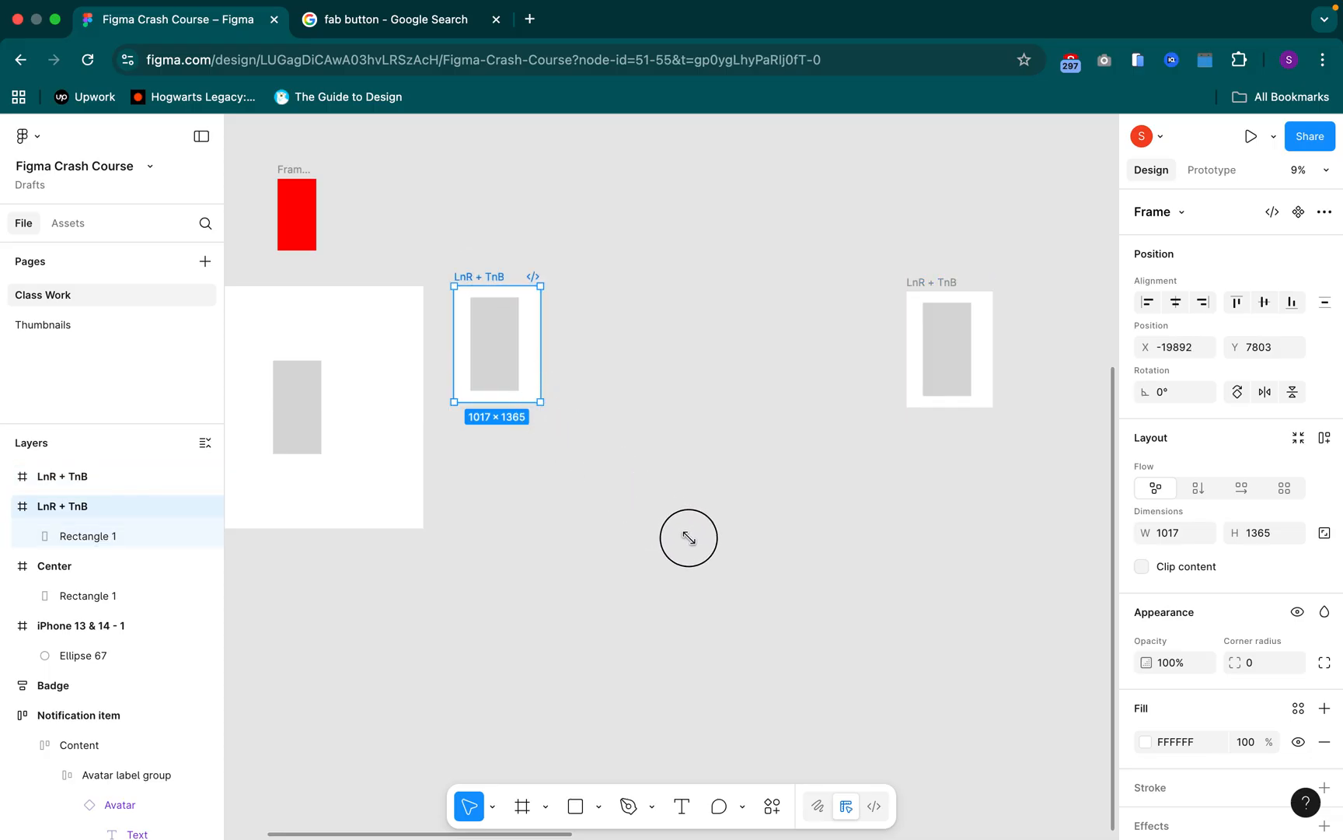
pyautogui.moveTo(702, 547); pyautogui.dragTo(681, 529)
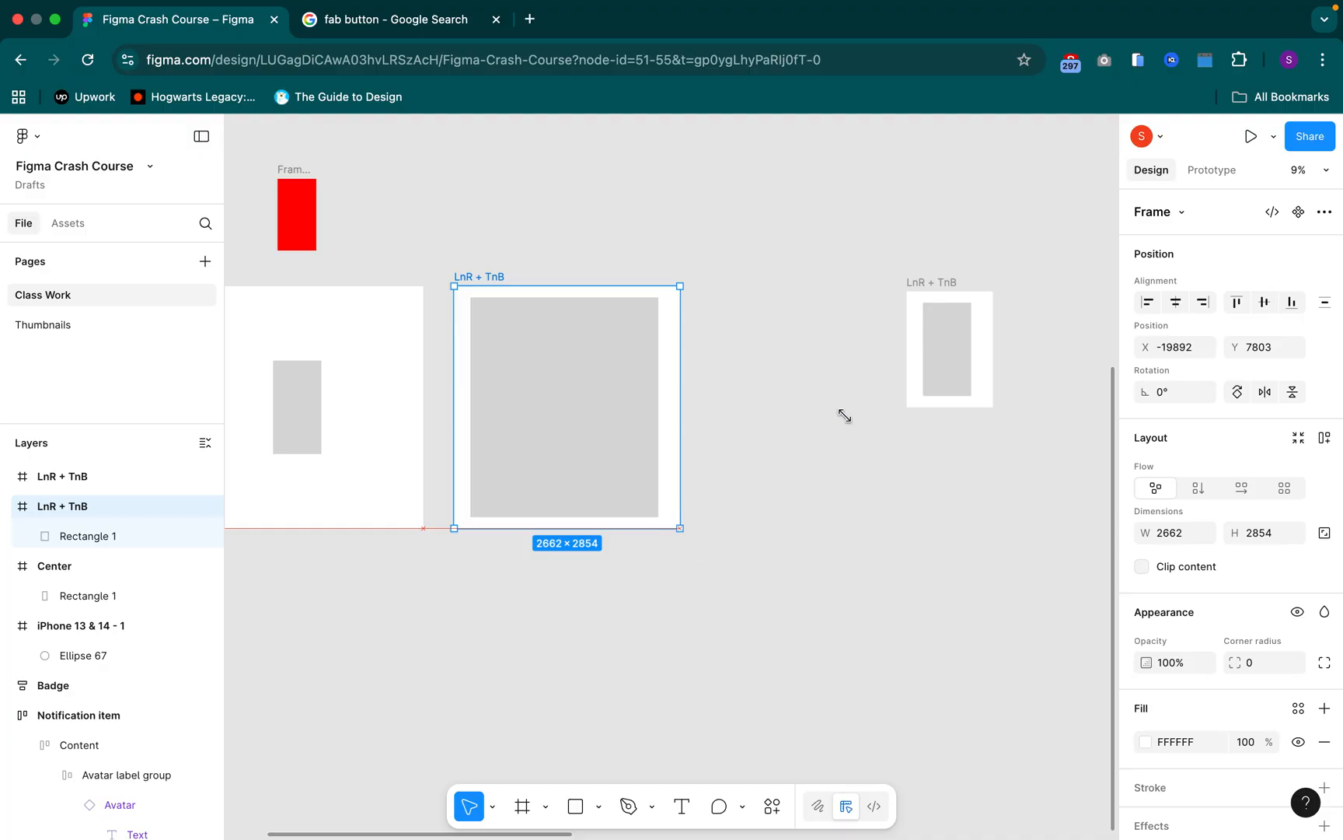
# Move the duplicated frame beside the enlarged one to about X -16867, Y 7803, and rename it "Scale"
pyautogui.click(943, 280)
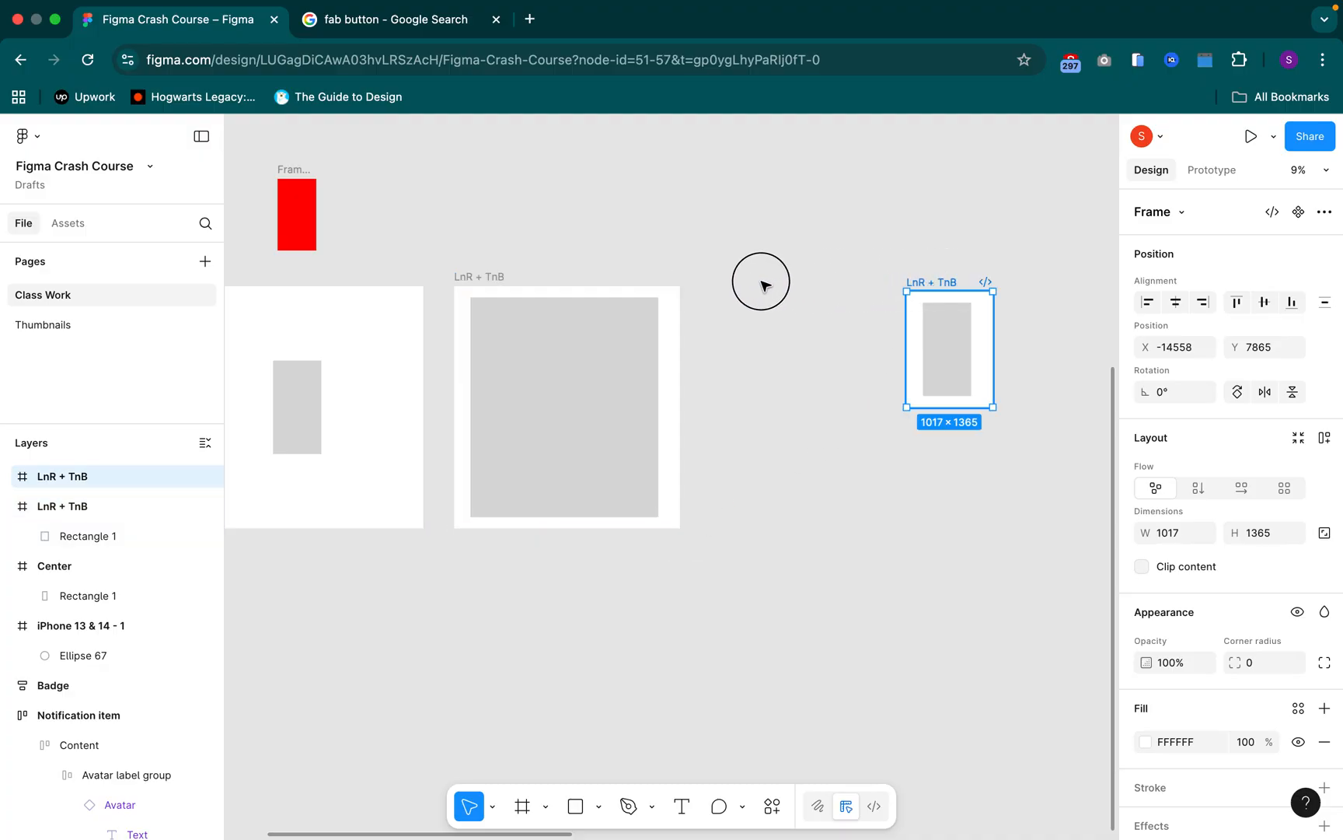
pyautogui.moveTo(950, 281); pyautogui.dragTo(753, 276)
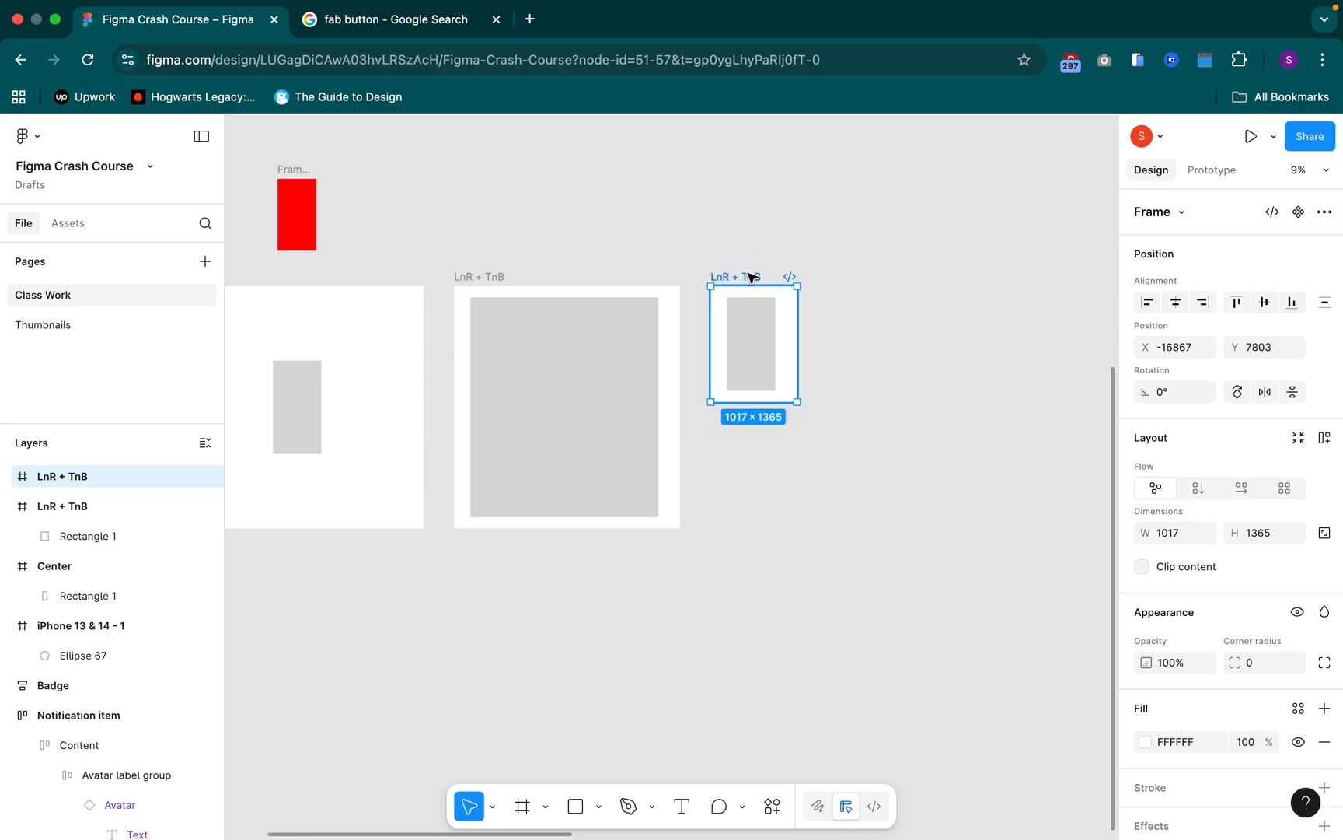
pyautogui.doubleClick(751, 278)
pyautogui.write('Scale')
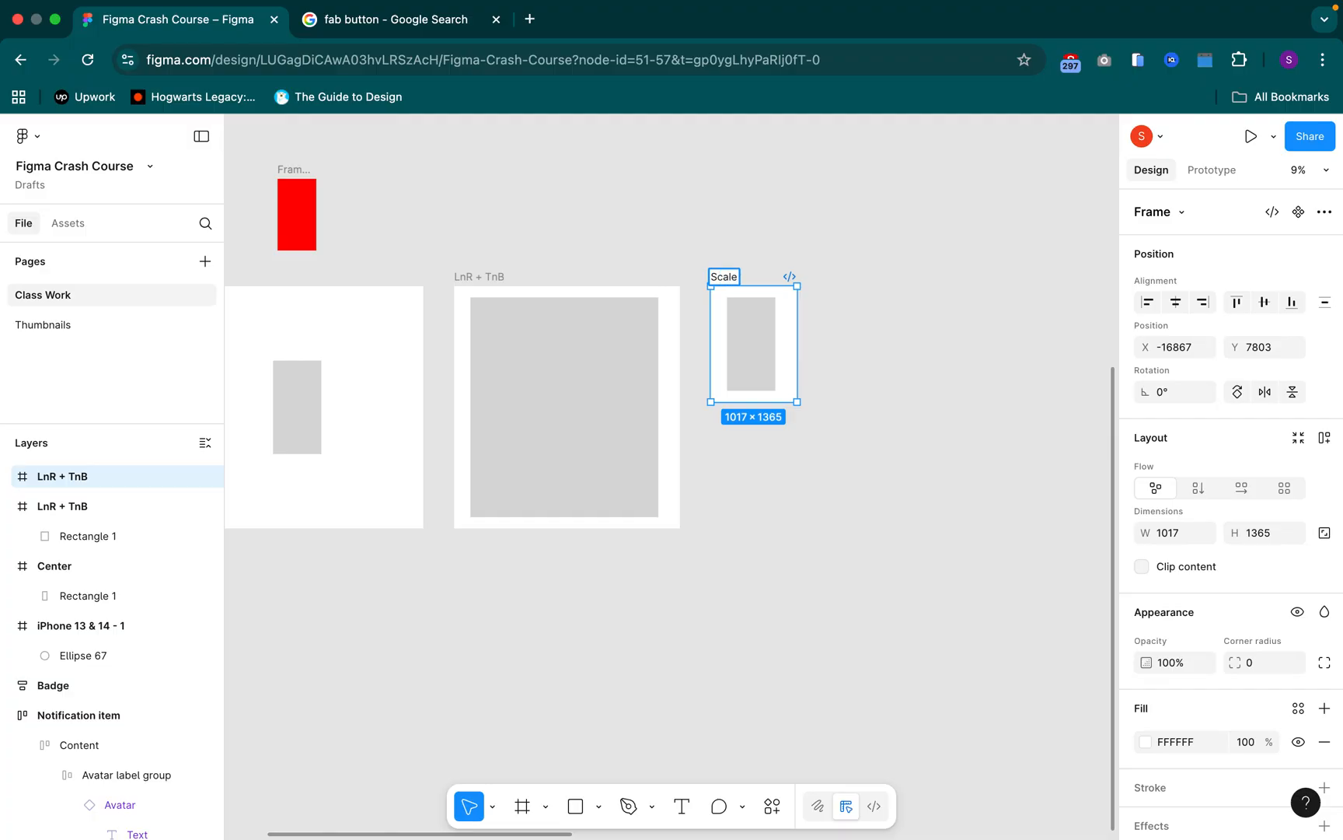
pyautogui.click(762, 328)
# Set both the horizontal and vertical constraints of the rectangle in the "Scale" frame to Scale
pyautogui.click(754, 321)
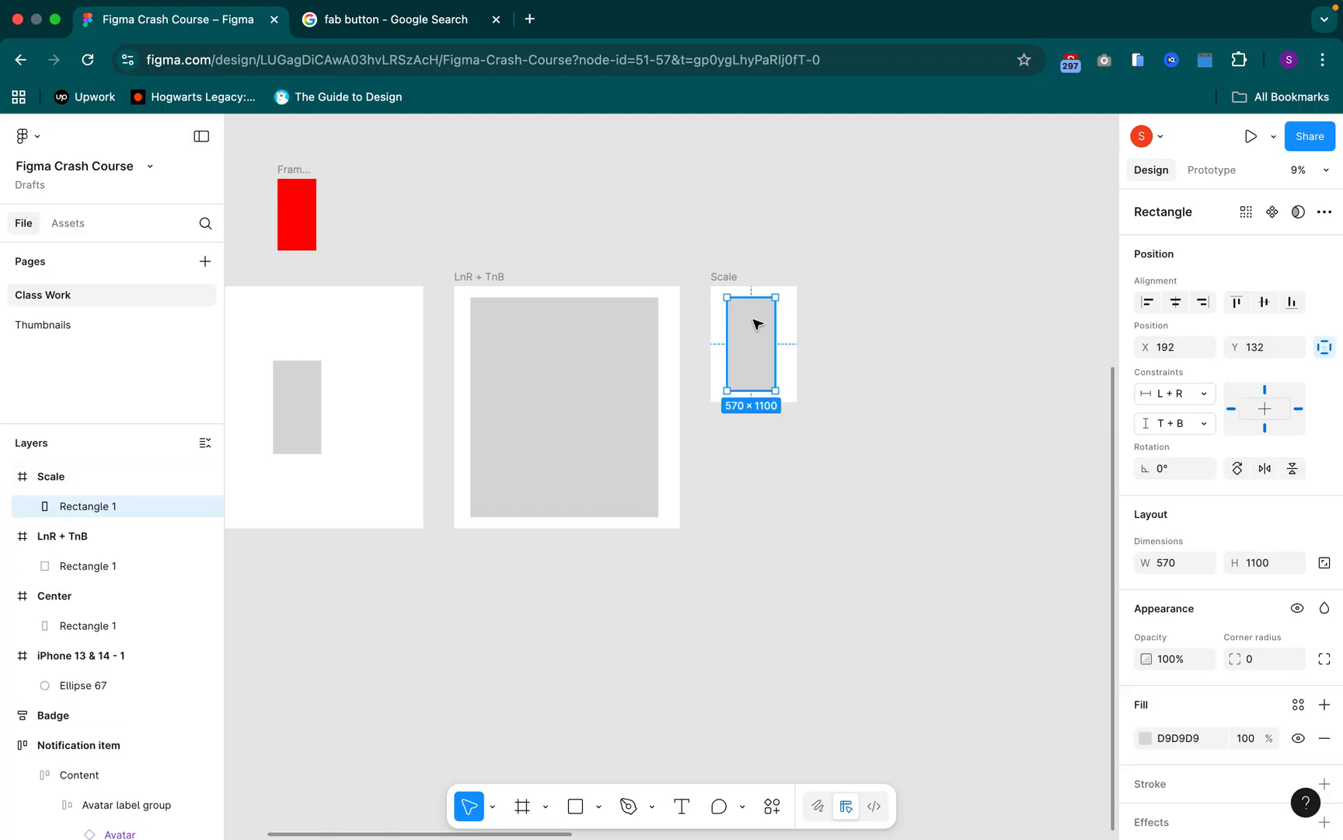
pyautogui.click(1181, 404)
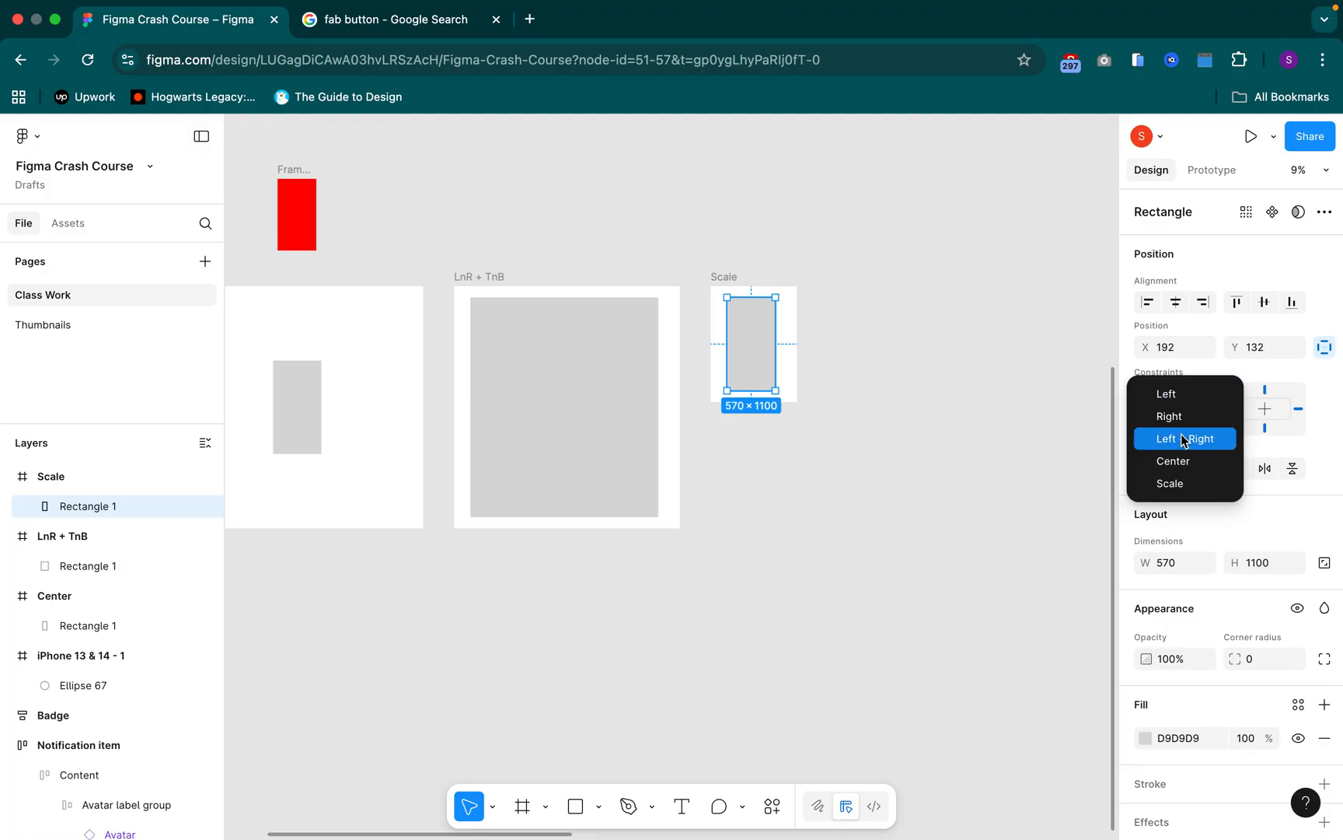
pyautogui.click(1184, 484)
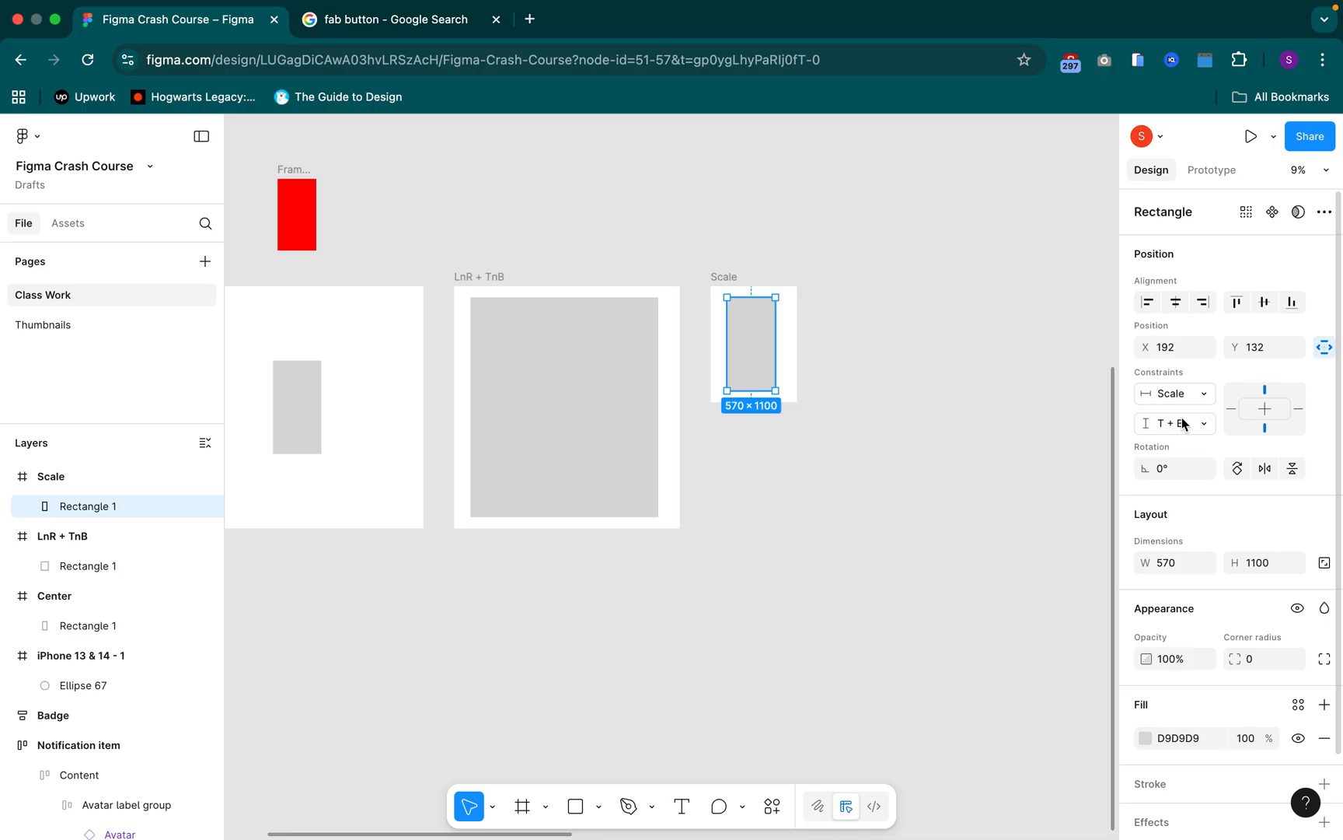
pyautogui.click(1183, 422)
pyautogui.click(1192, 427)
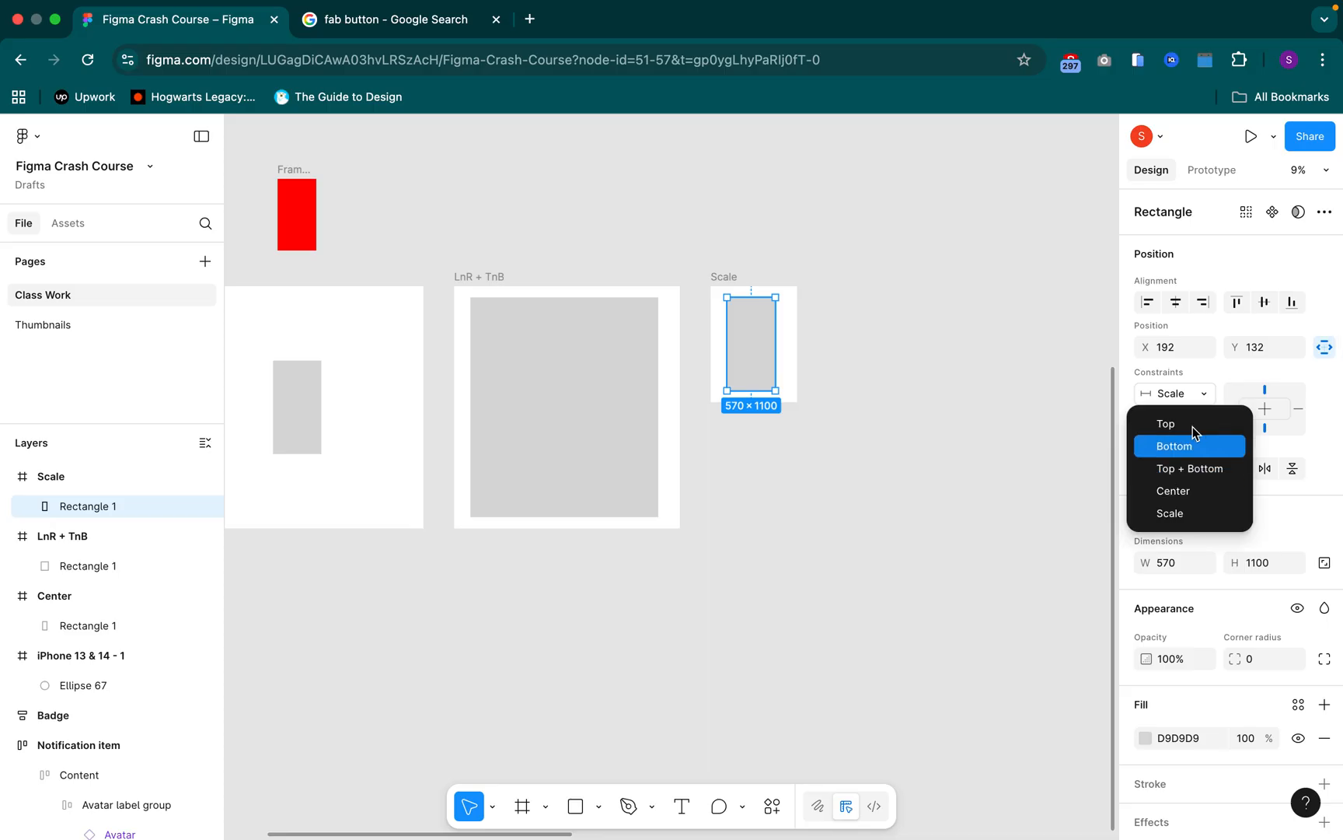
pyautogui.click(1192, 515)
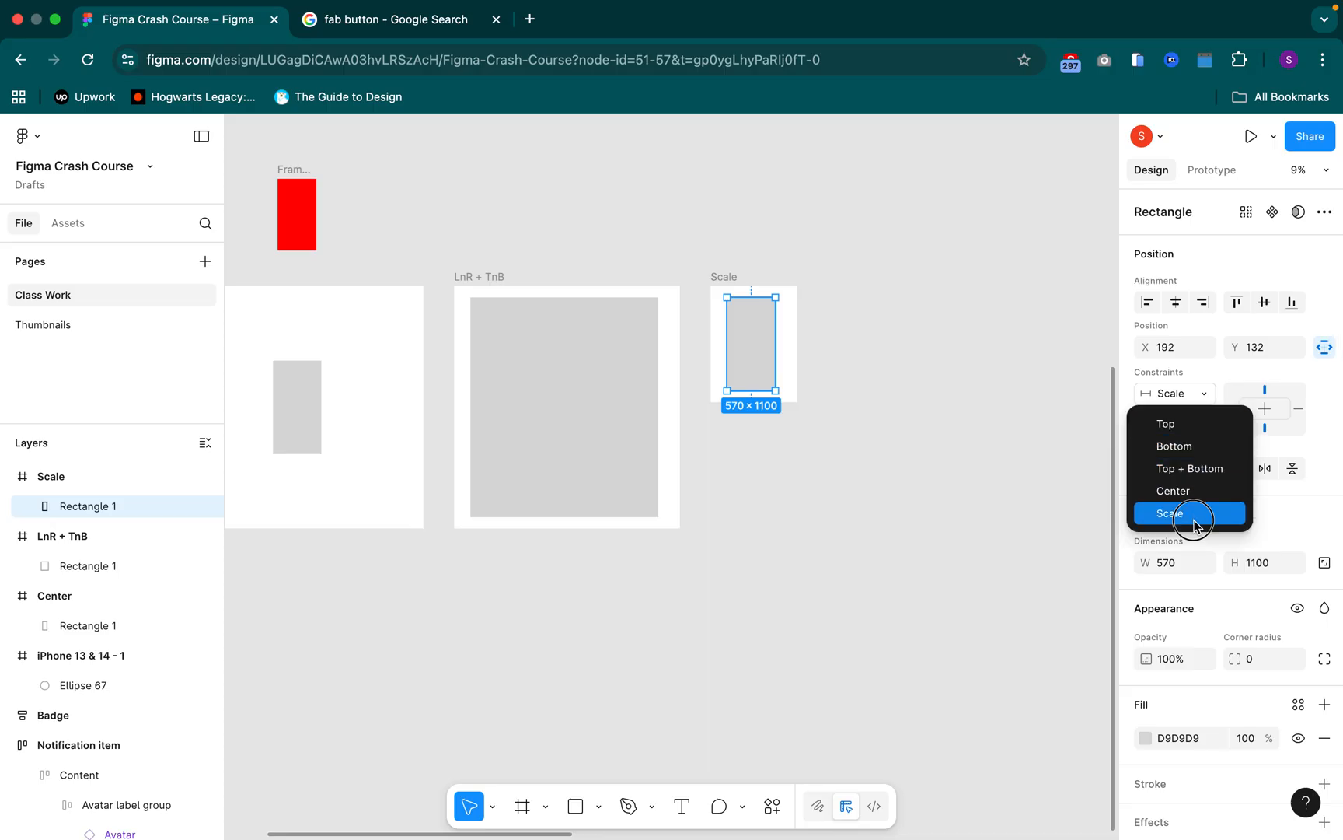
# Compare the constraint settings of the rectangles in the "Scale", "LnR + TnB" and "Center" frames
pyautogui.click(881, 379)
pyautogui.click(734, 279)
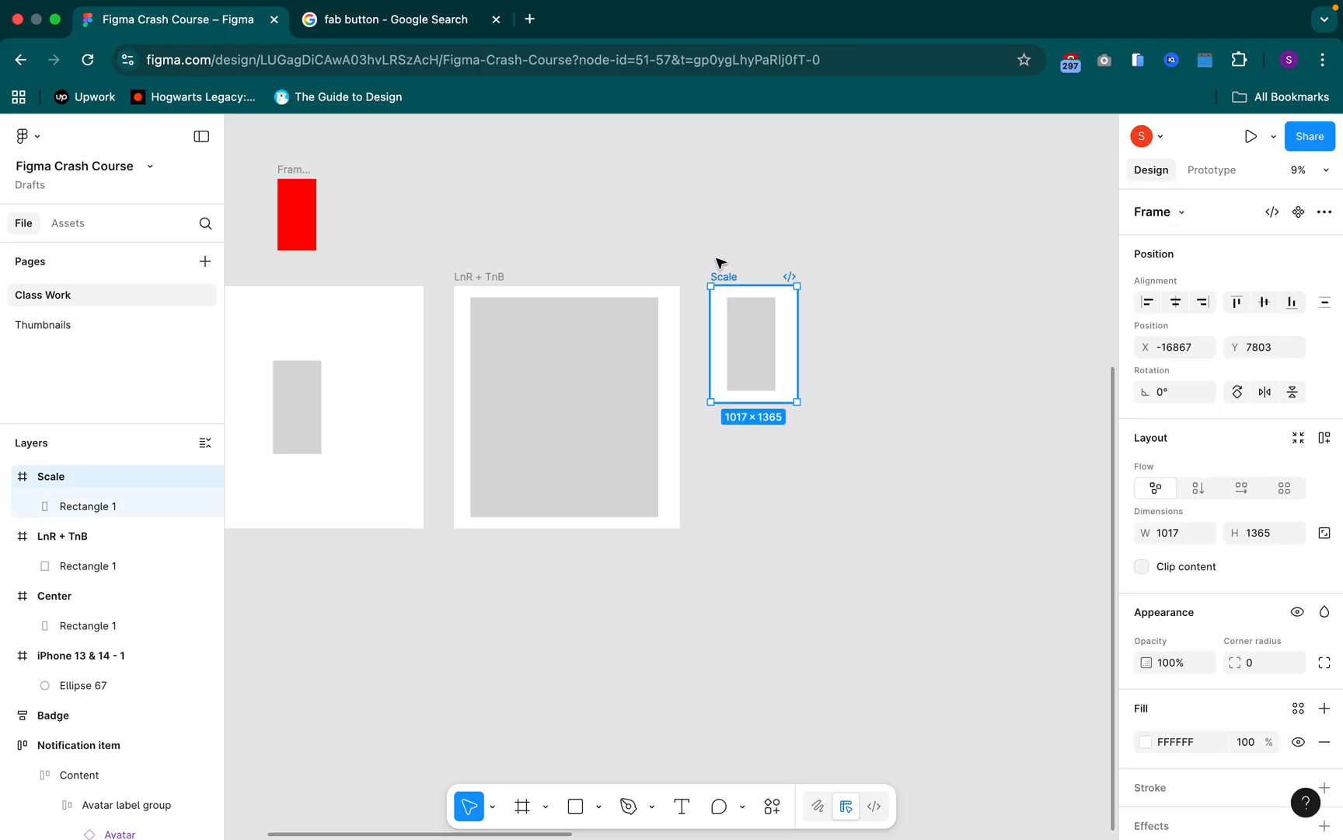
pyautogui.hscroll(-5, 774, 319)
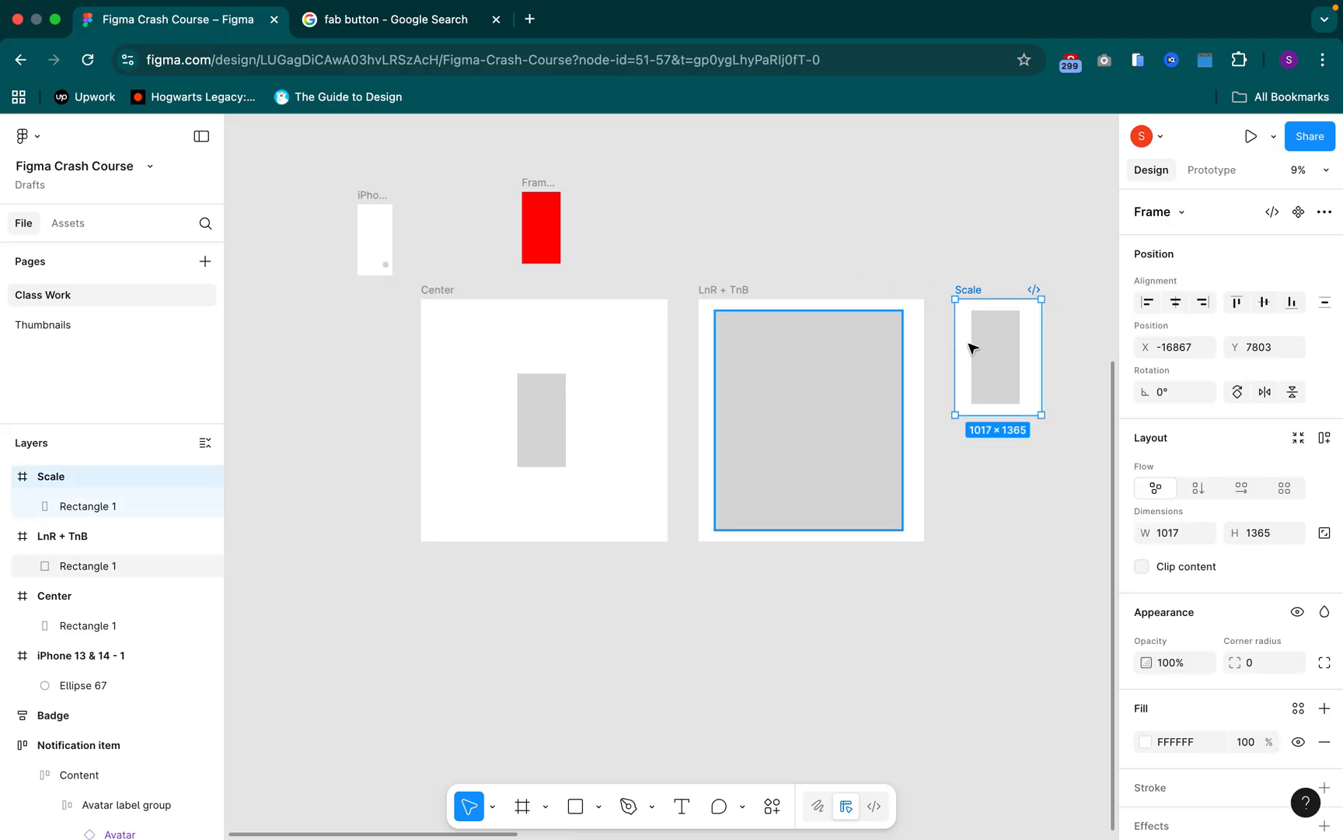
pyautogui.click(1001, 340)
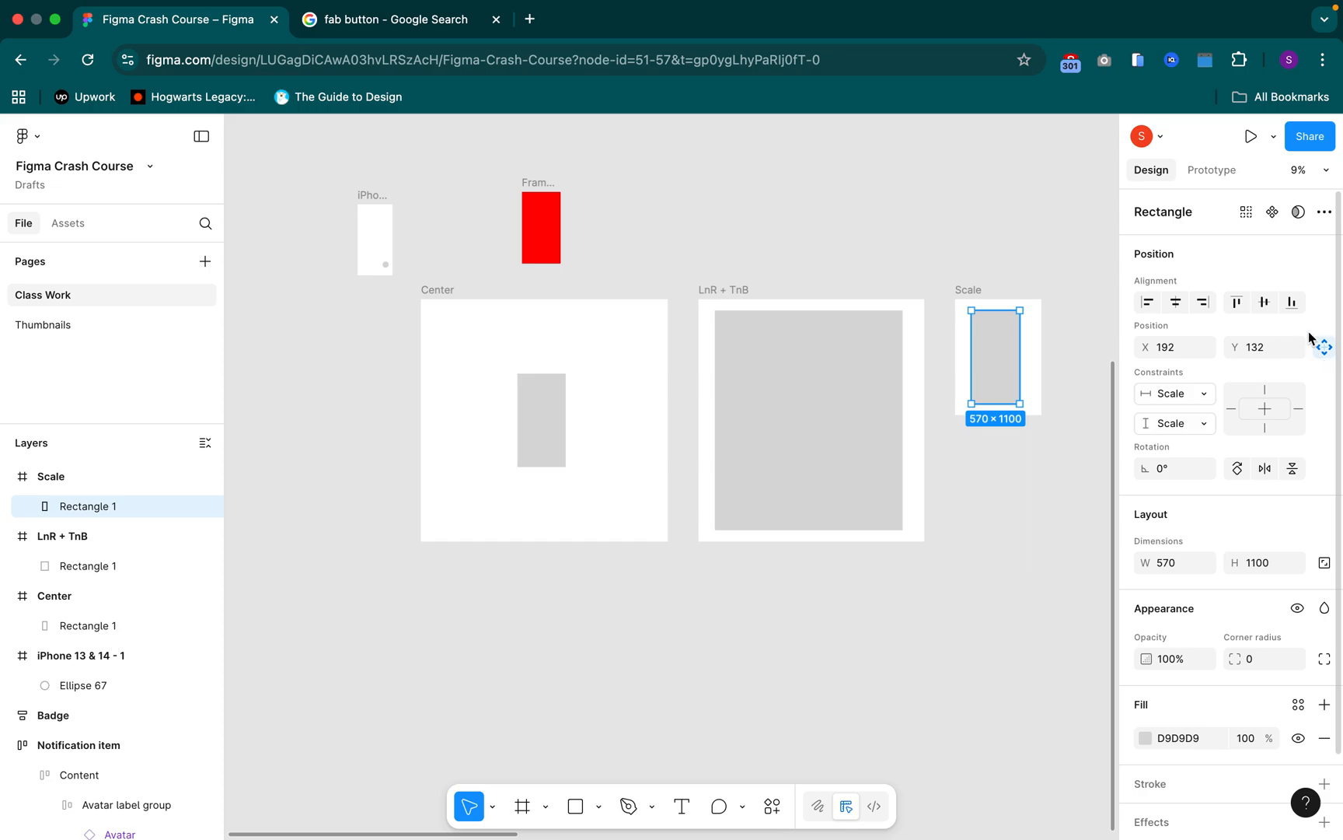
pyautogui.click(859, 378)
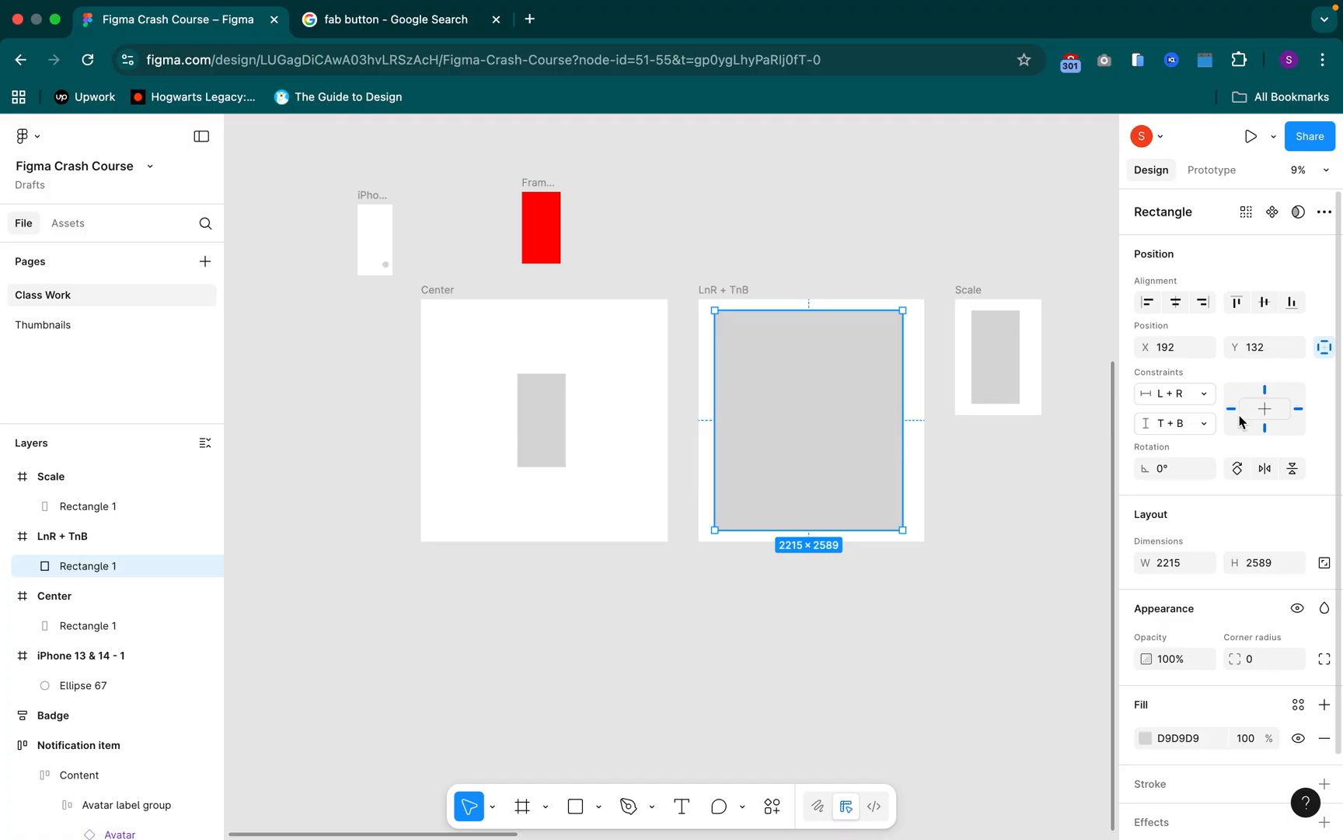
pyautogui.click(539, 420)
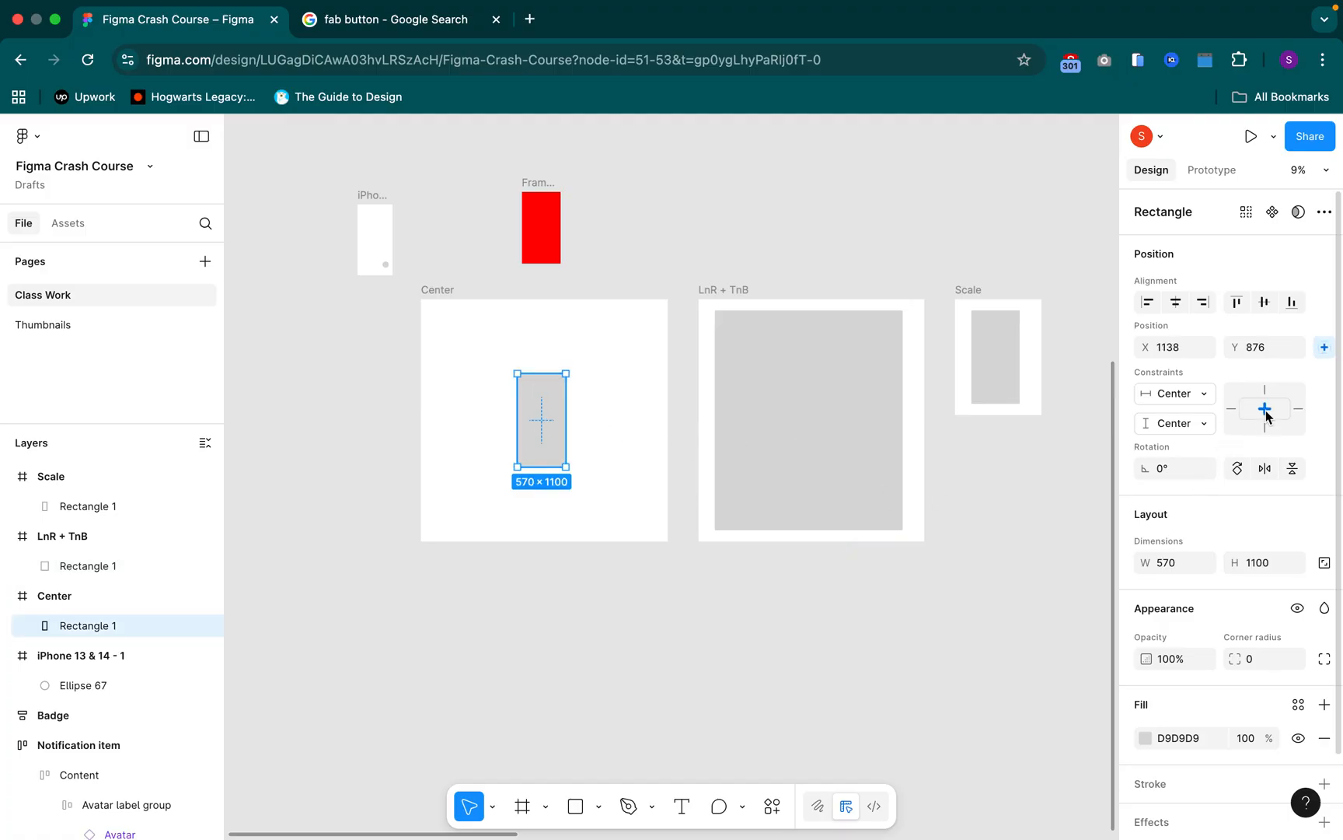
pyautogui.click(856, 418)
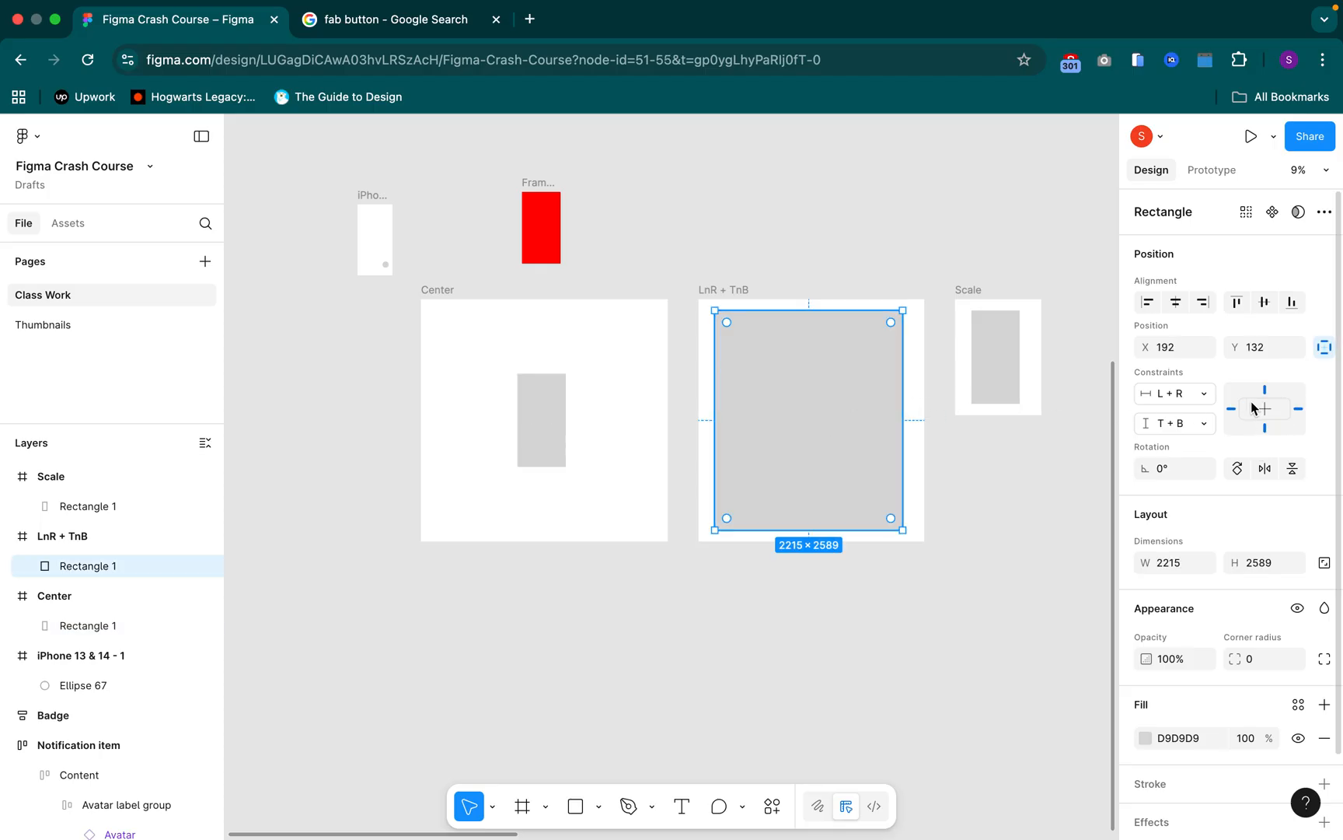
# Try enlarging the "Scale" frame to about 2903 × 2854, inspect its rectangle, and undo the resize
pyautogui.click(987, 376)
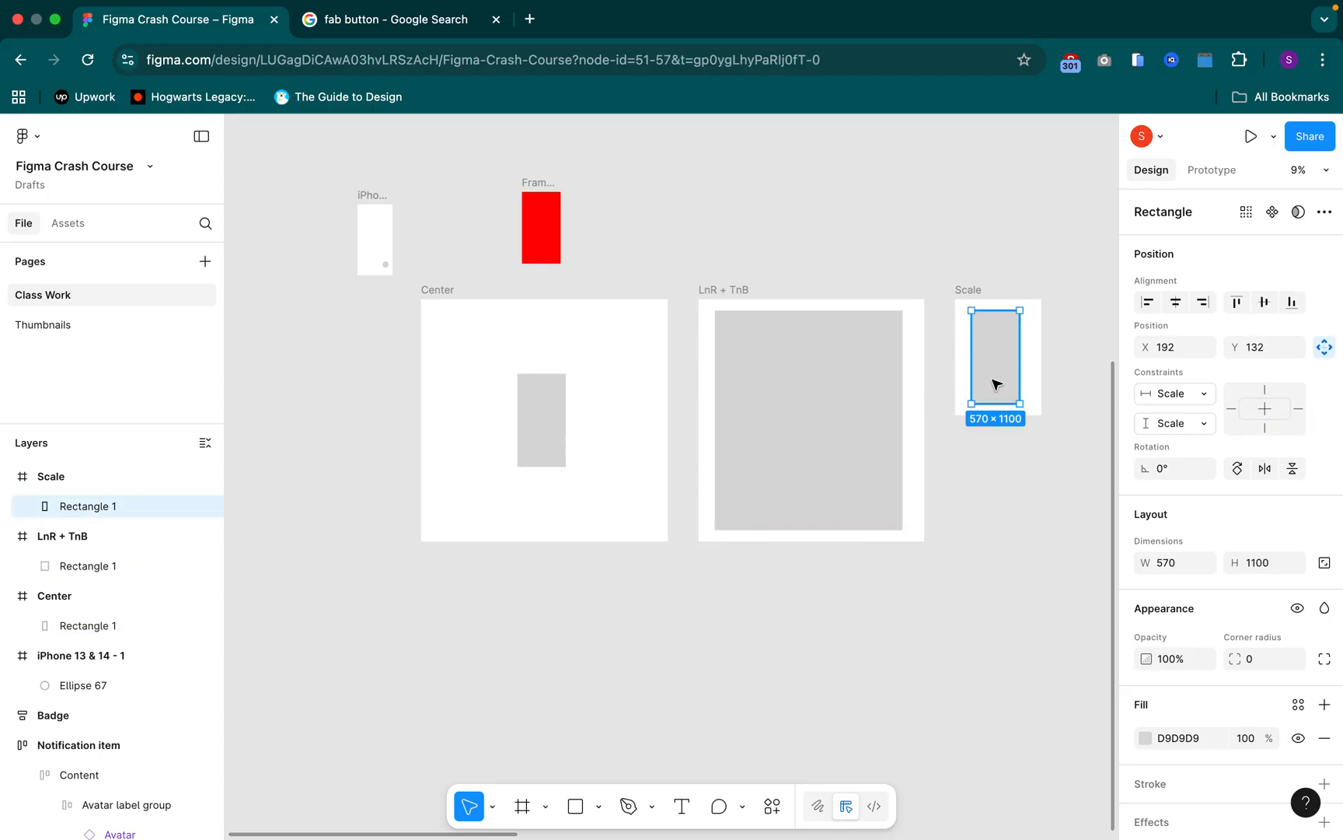
pyautogui.press('space')
pyautogui.moveTo(996, 504); pyautogui.dragTo(723, 499)
pyautogui.click(696, 276)
pyautogui.click(696, 279)
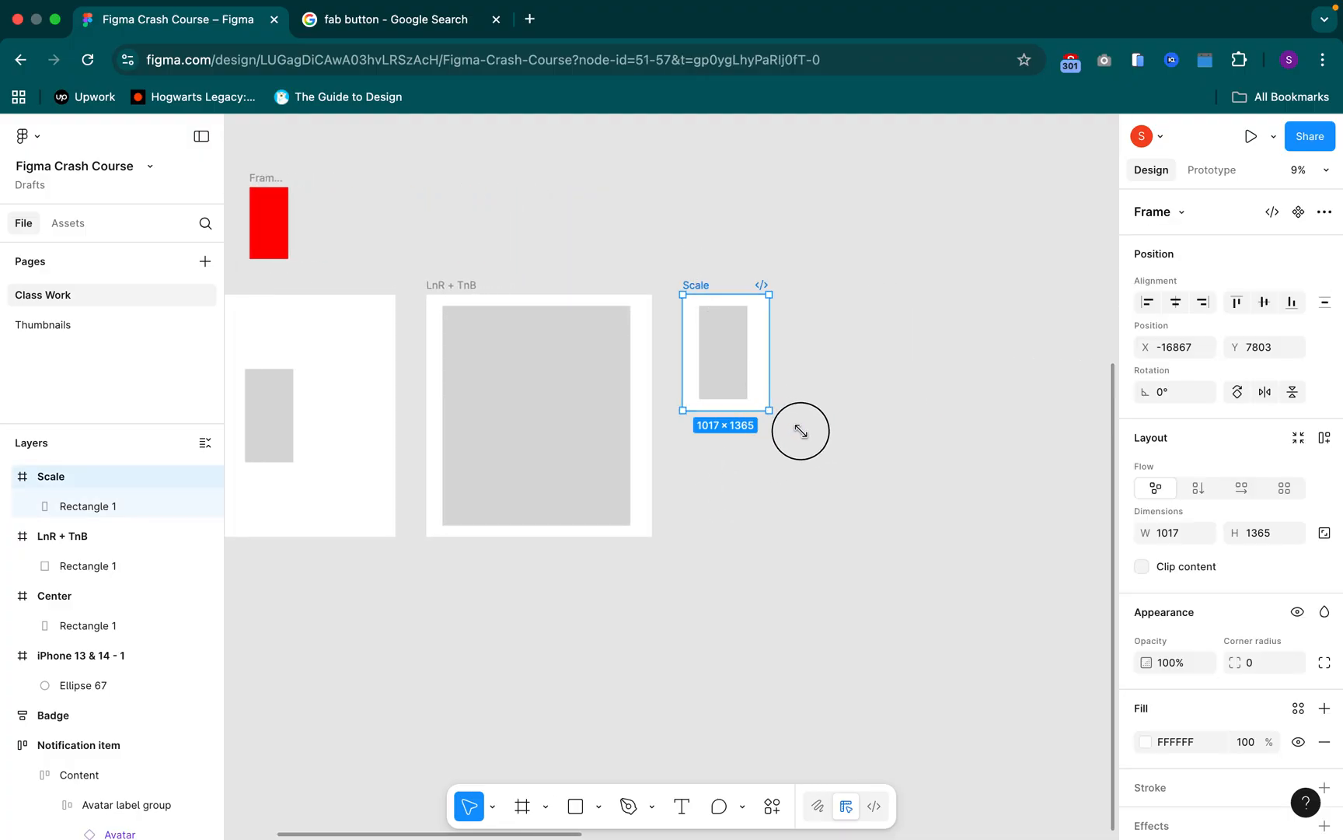
pyautogui.moveTo(846, 462); pyautogui.dragTo(929, 537)
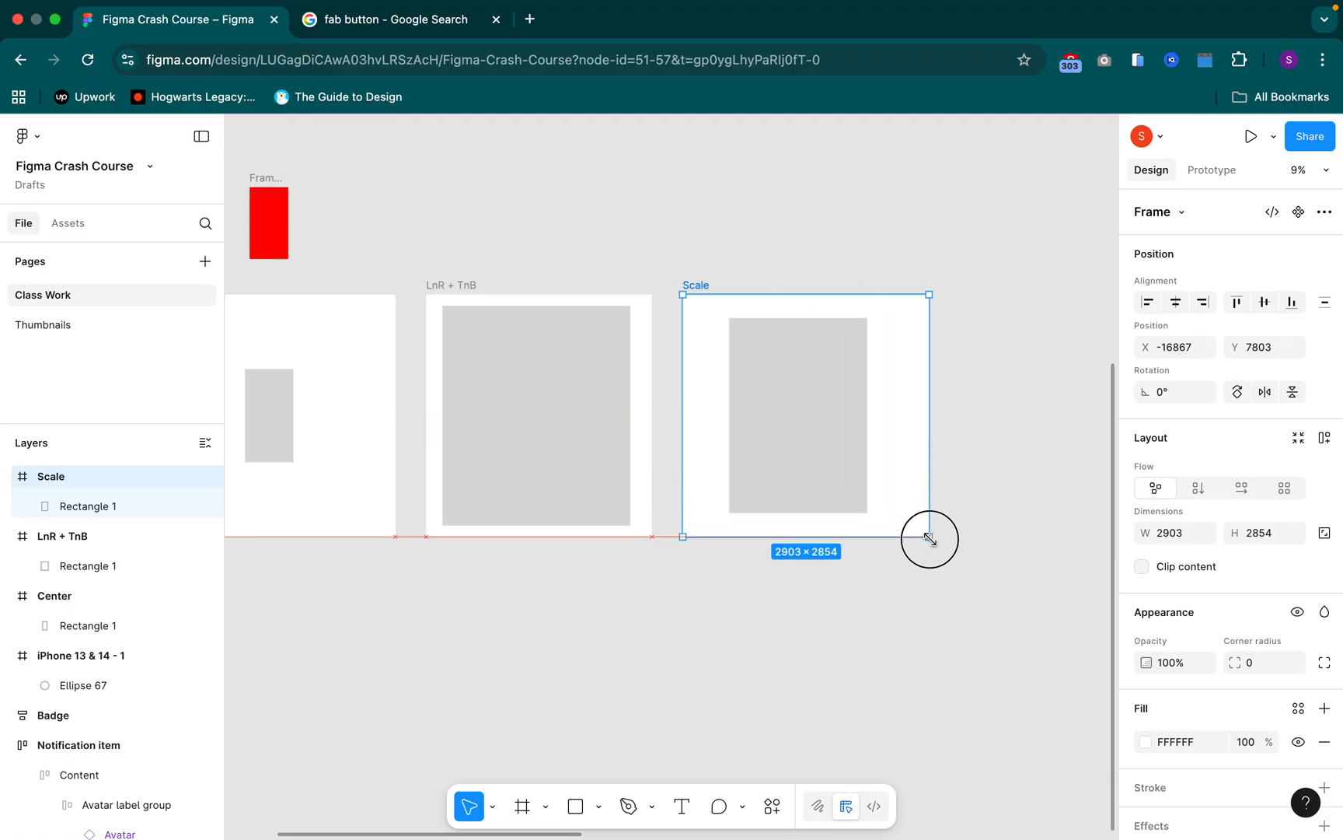
pyautogui.click(783, 388)
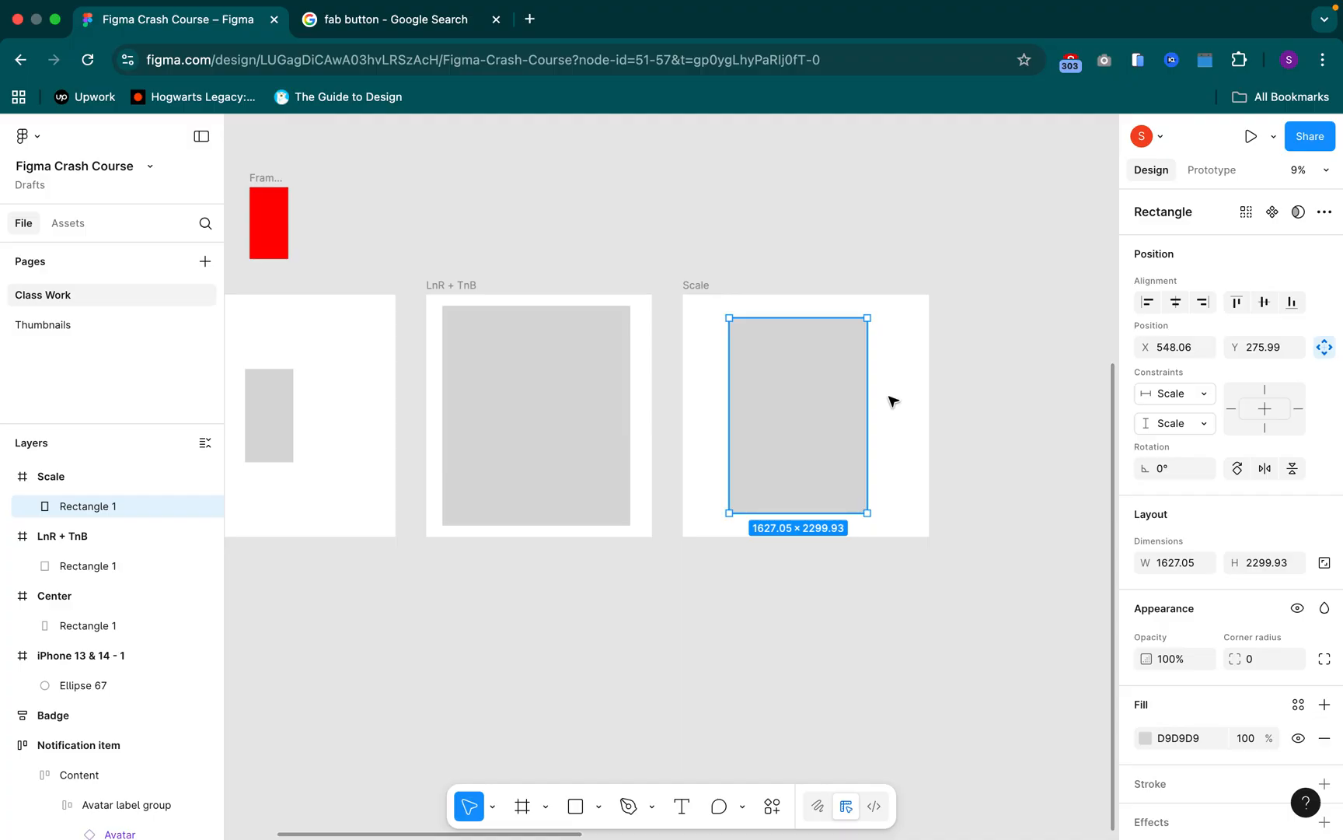
pyautogui.click(696, 289)
pyautogui.press('super+z')
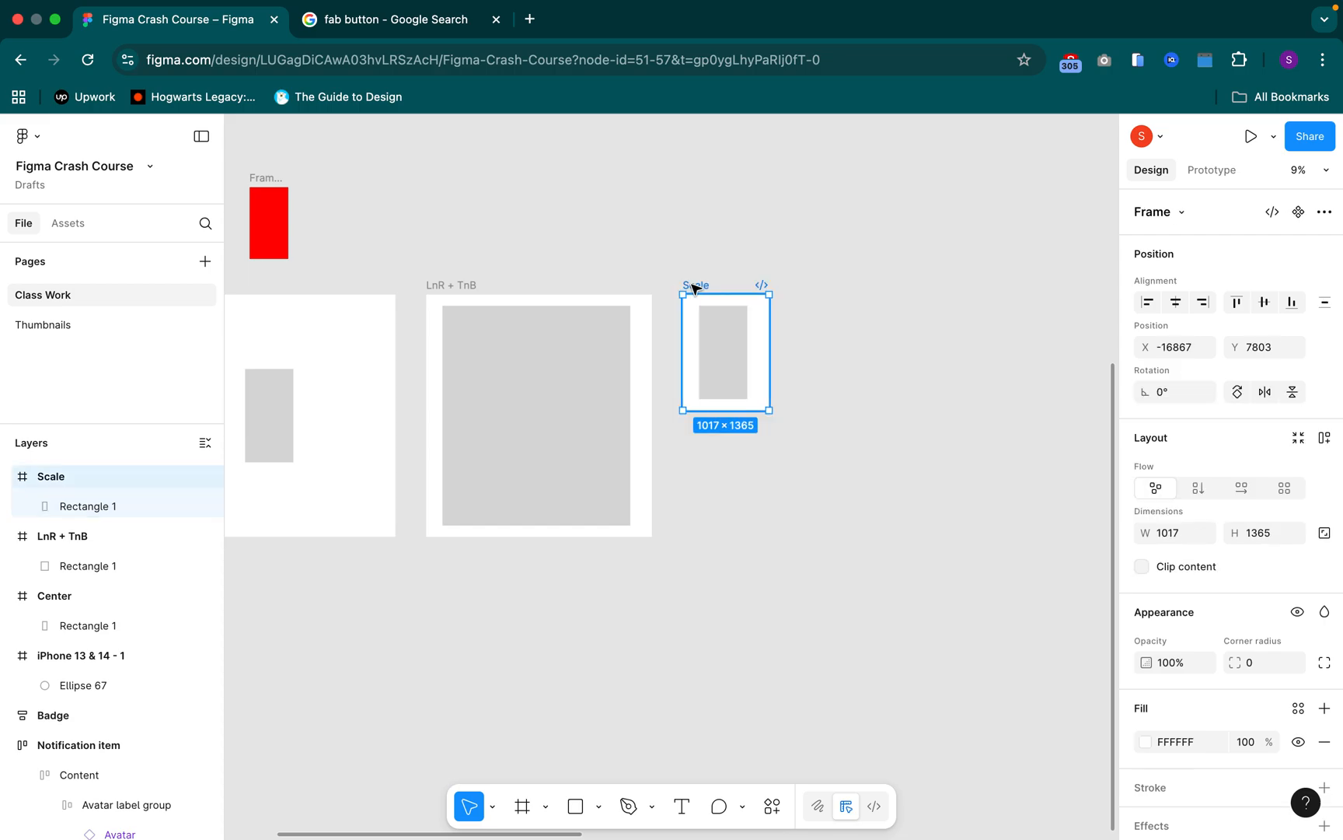
# Duplicate the "Scale" frame to its right at about X -13215, and enlarge the original to about 2881 × 2854
pyautogui.press('super+d')
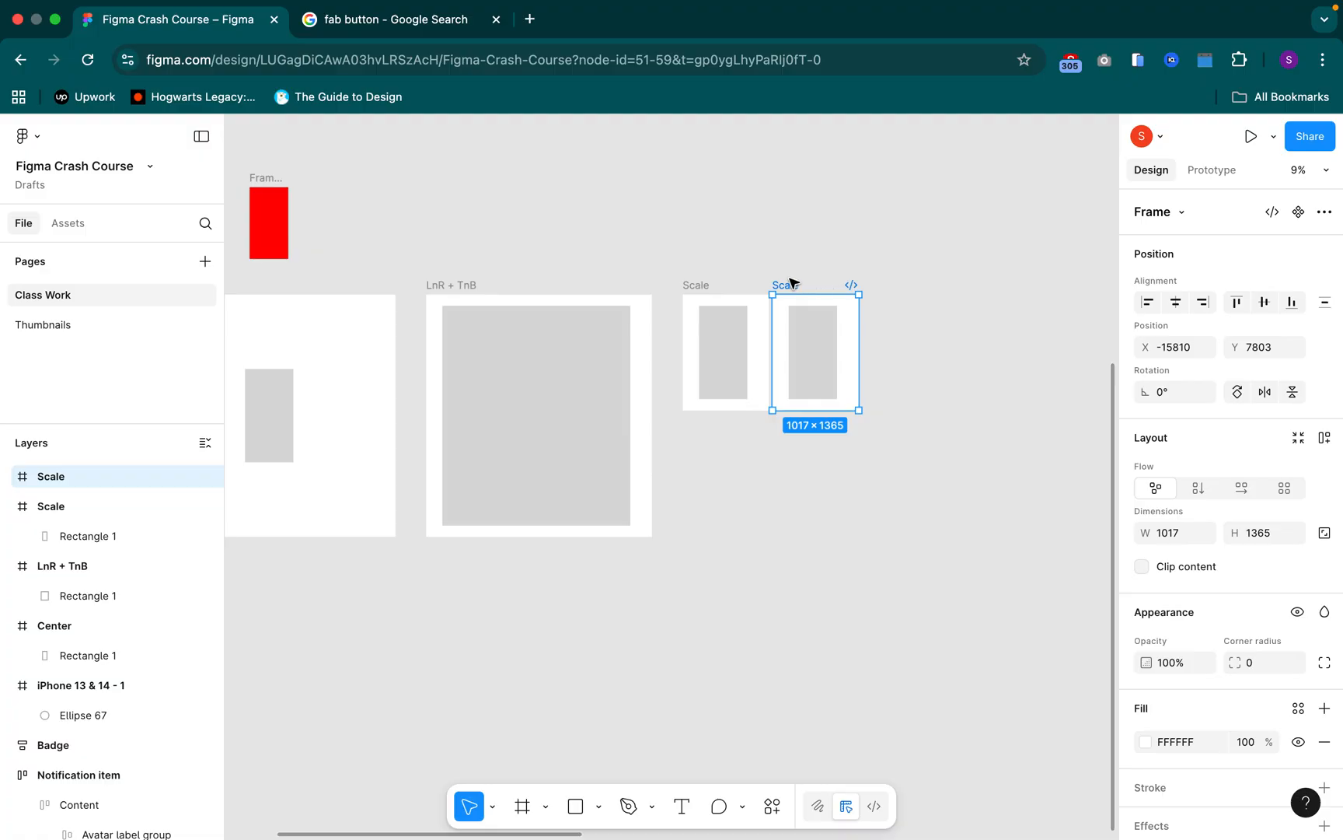
pyautogui.moveTo(961, 285); pyautogui.dragTo(1011, 281)
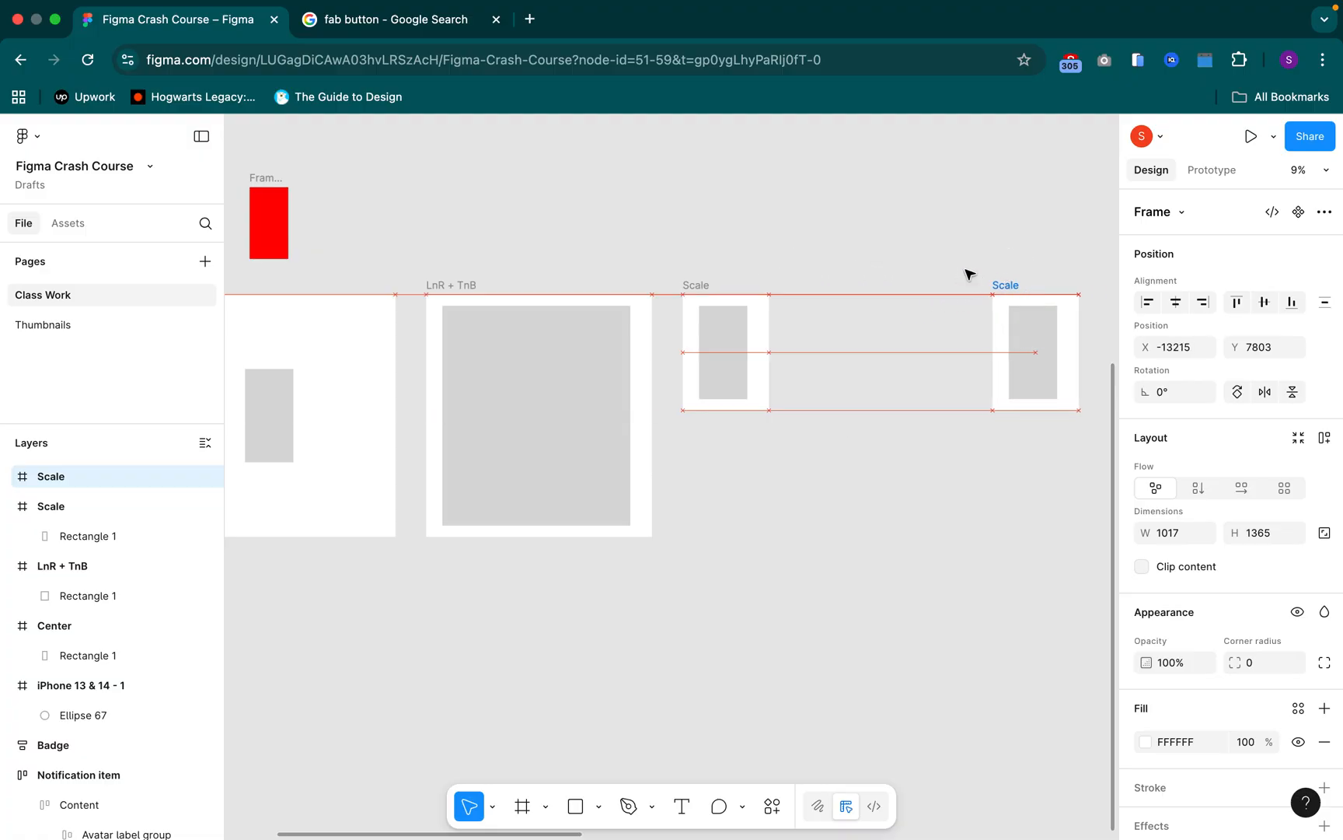
pyautogui.click(692, 285)
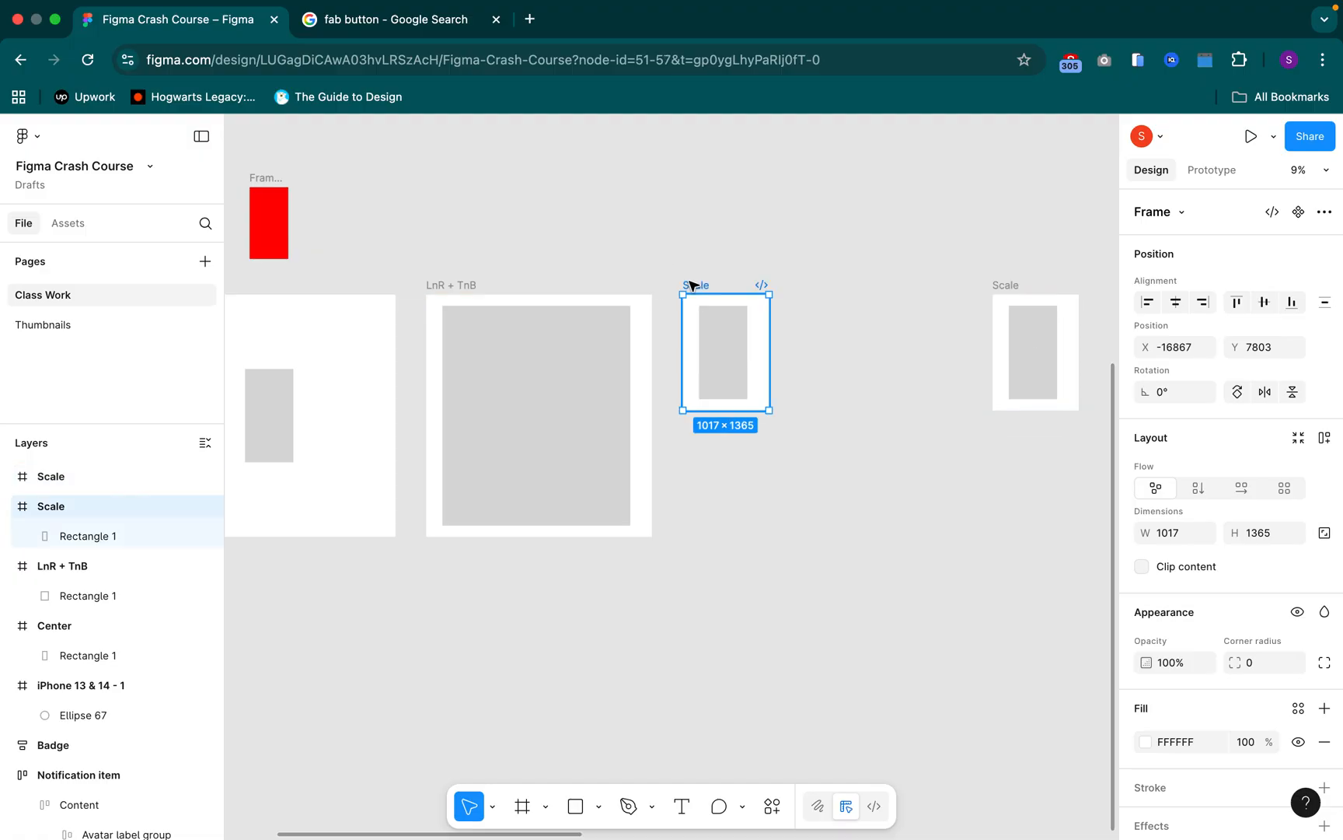
pyautogui.moveTo(769, 412); pyautogui.dragTo(928, 536)
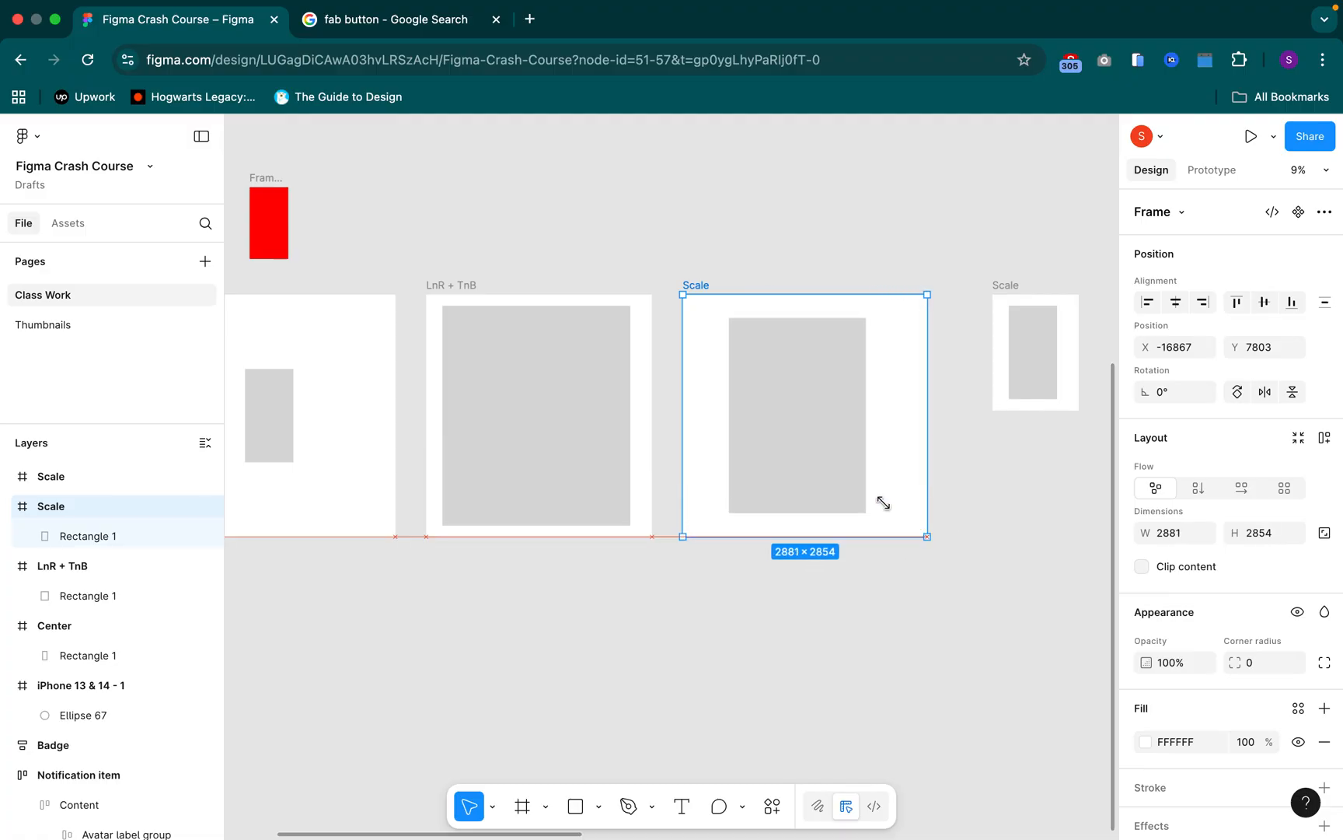
# Compare the rectangles in the enlarged and small "Scale" frames and measure the enlarged one's distances to its frame edges
pyautogui.doubleClick(801, 420)
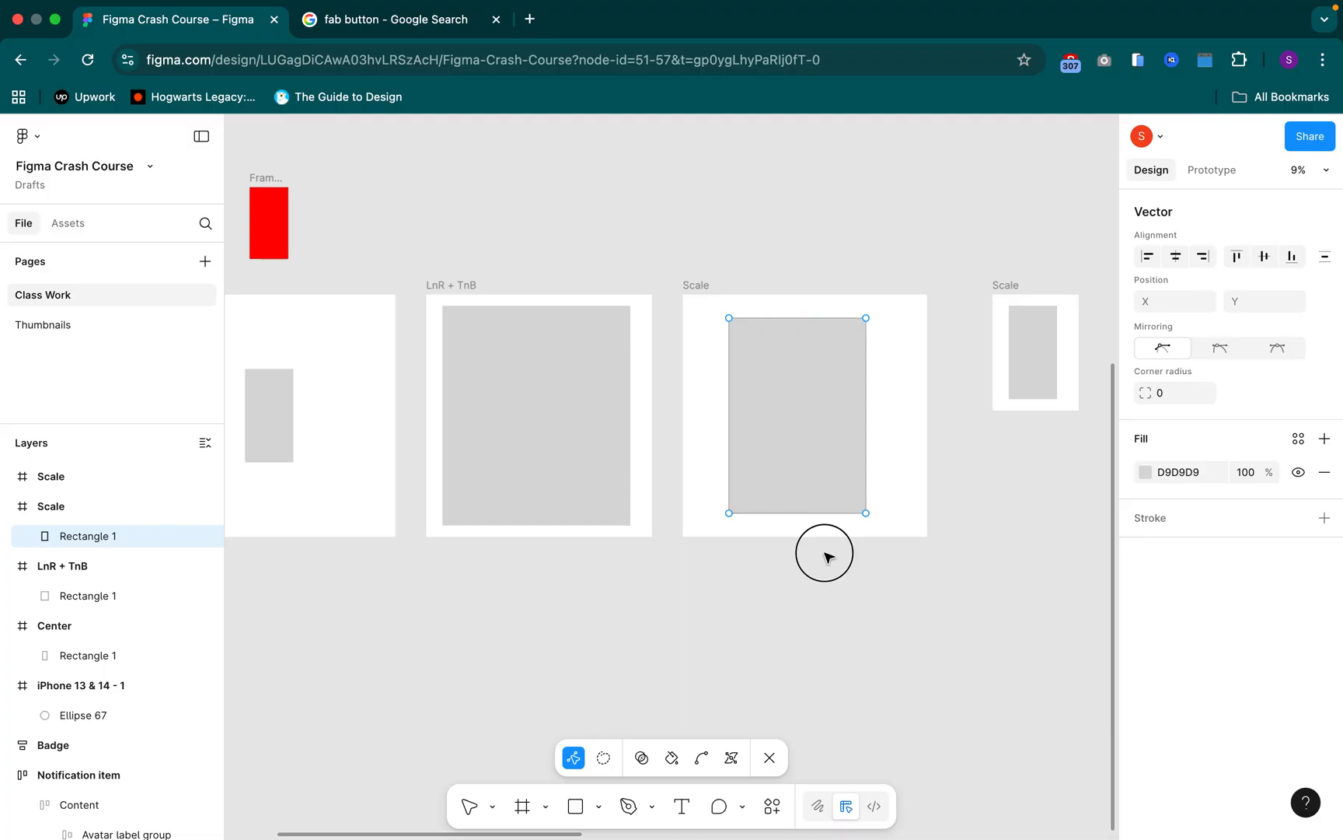
pyautogui.press('Escape')
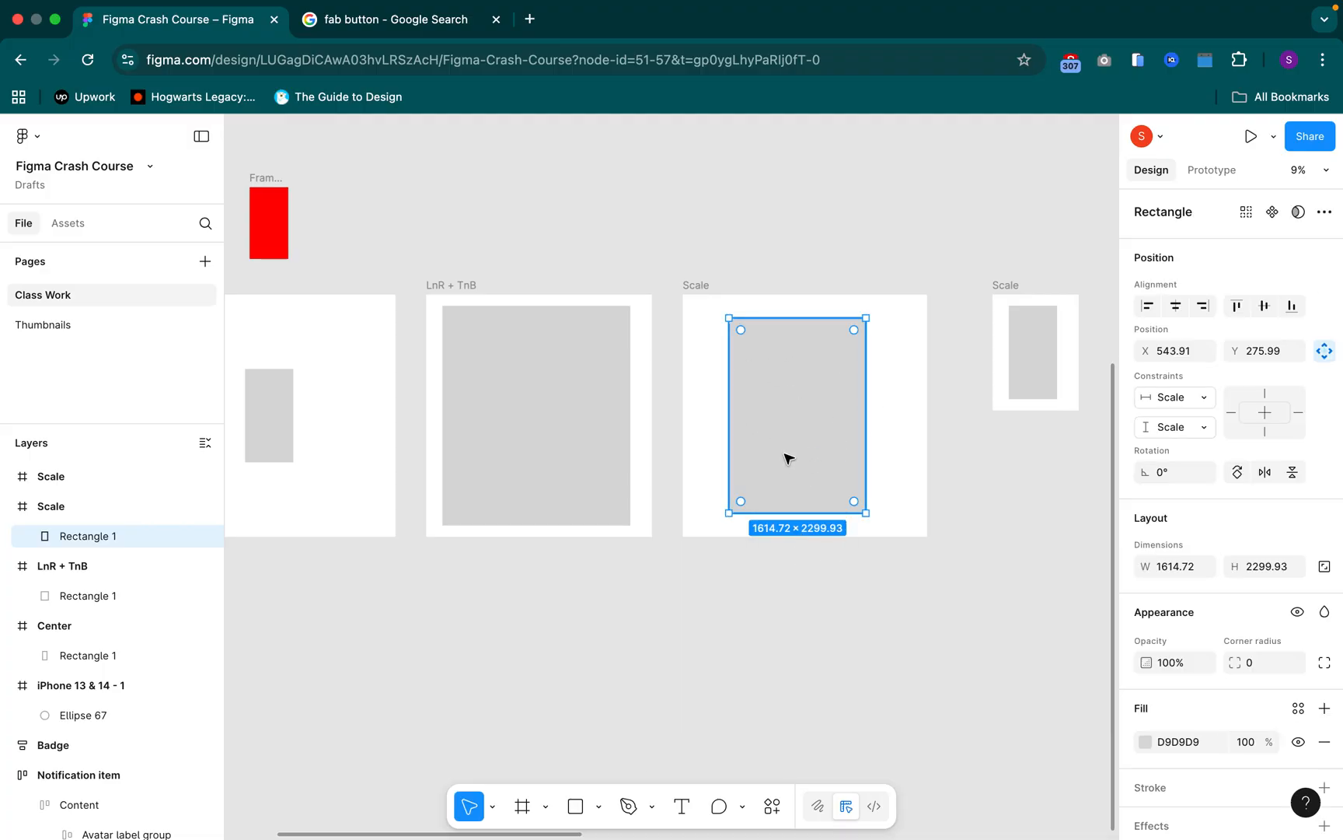
pyautogui.click(1055, 358)
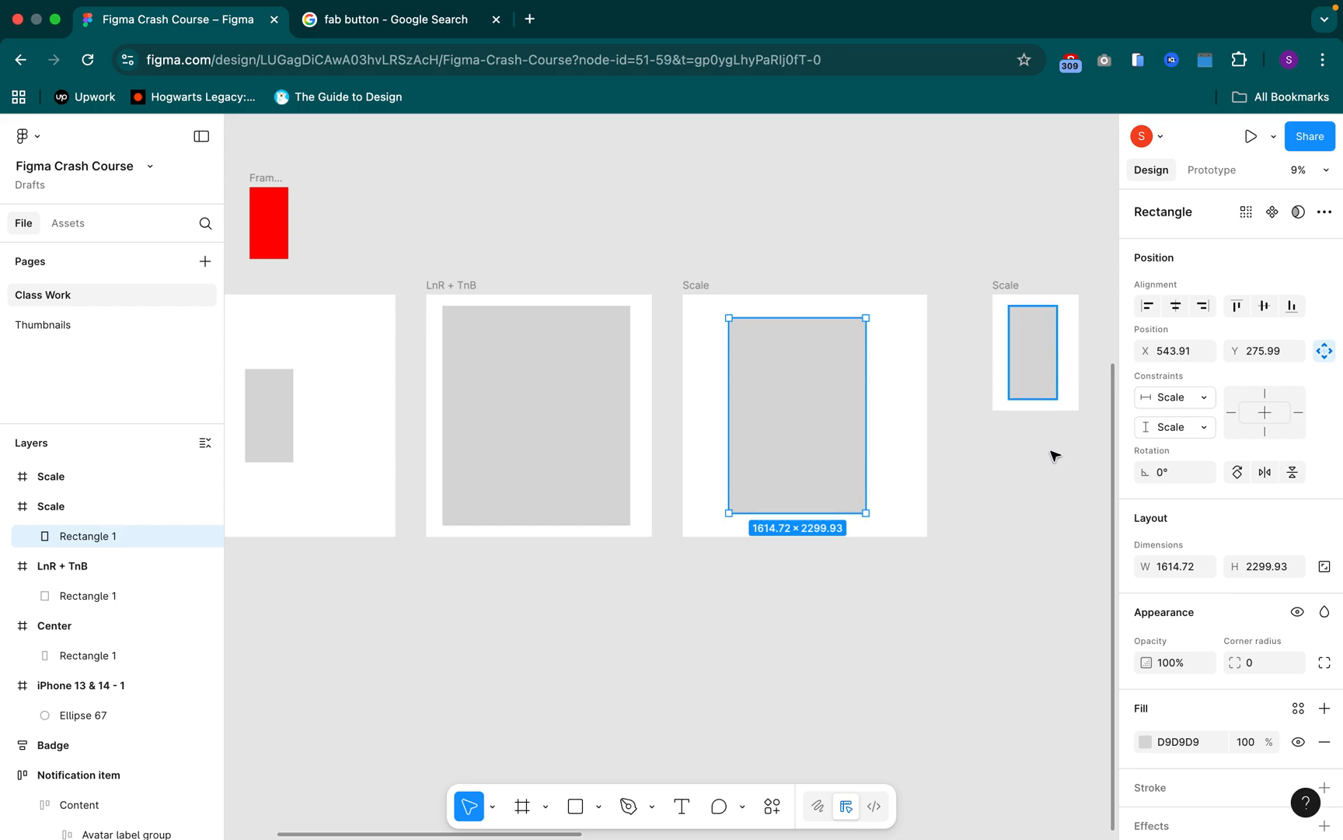
pyautogui.click(731, 392)
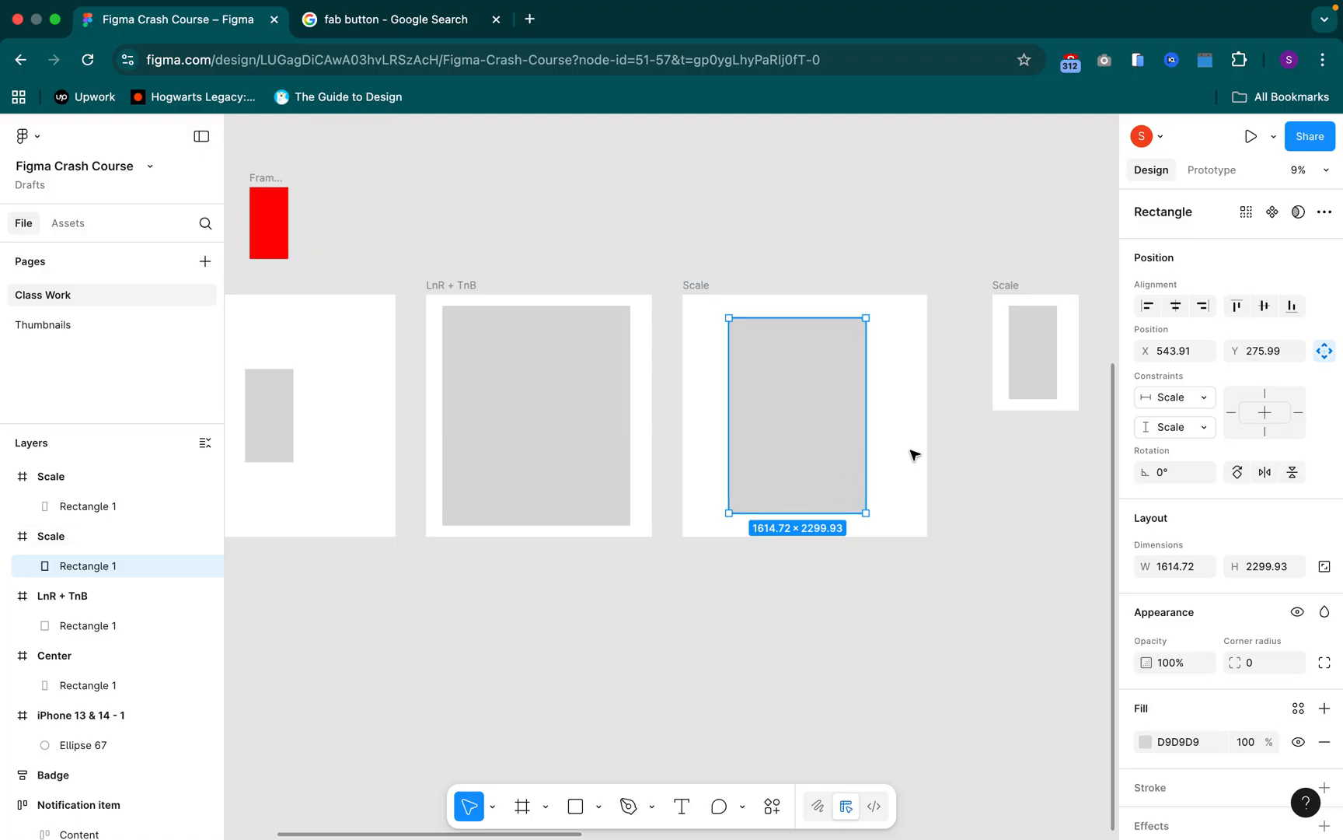
pyautogui.press('alt')
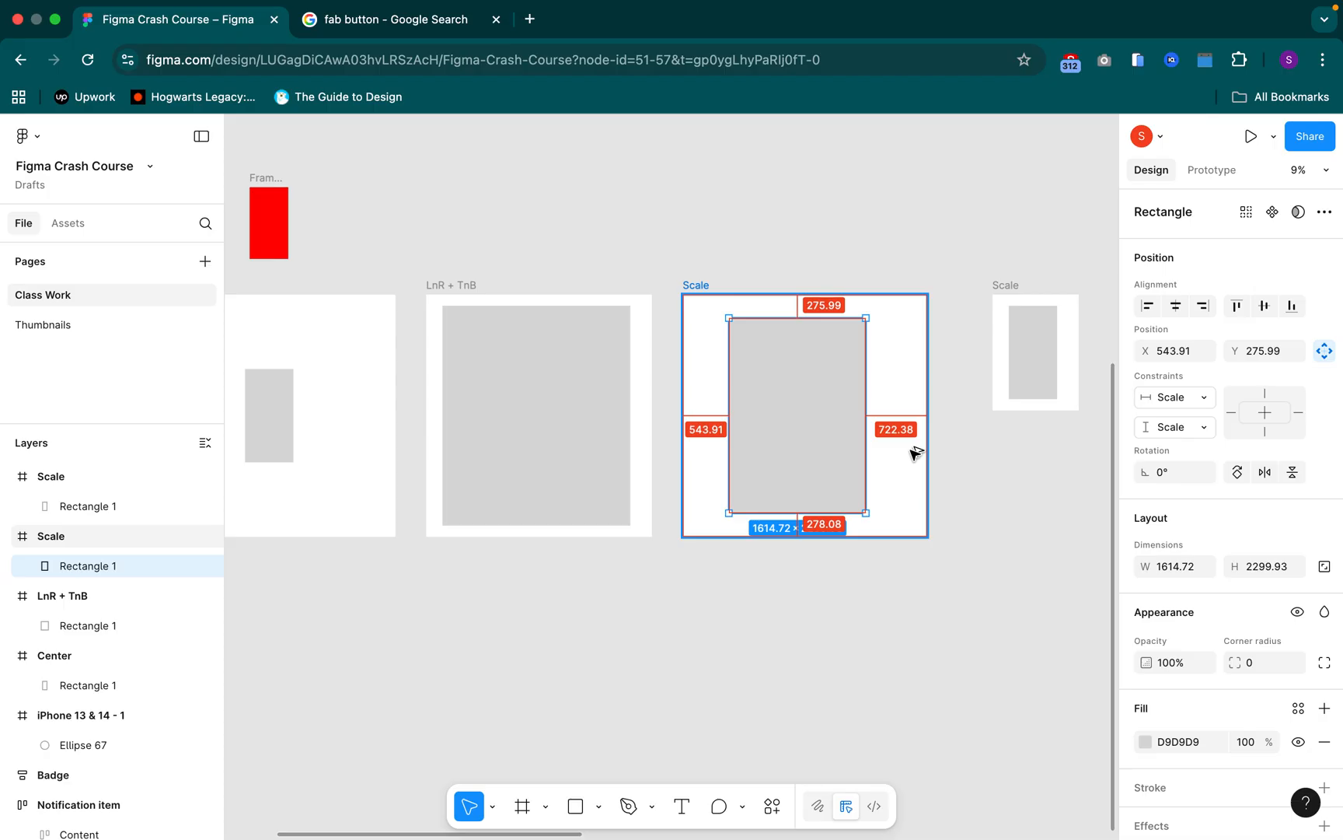
# Center the rectangles horizontally within the enlarged and the small "Scale" frames
pyautogui.click(1176, 306)
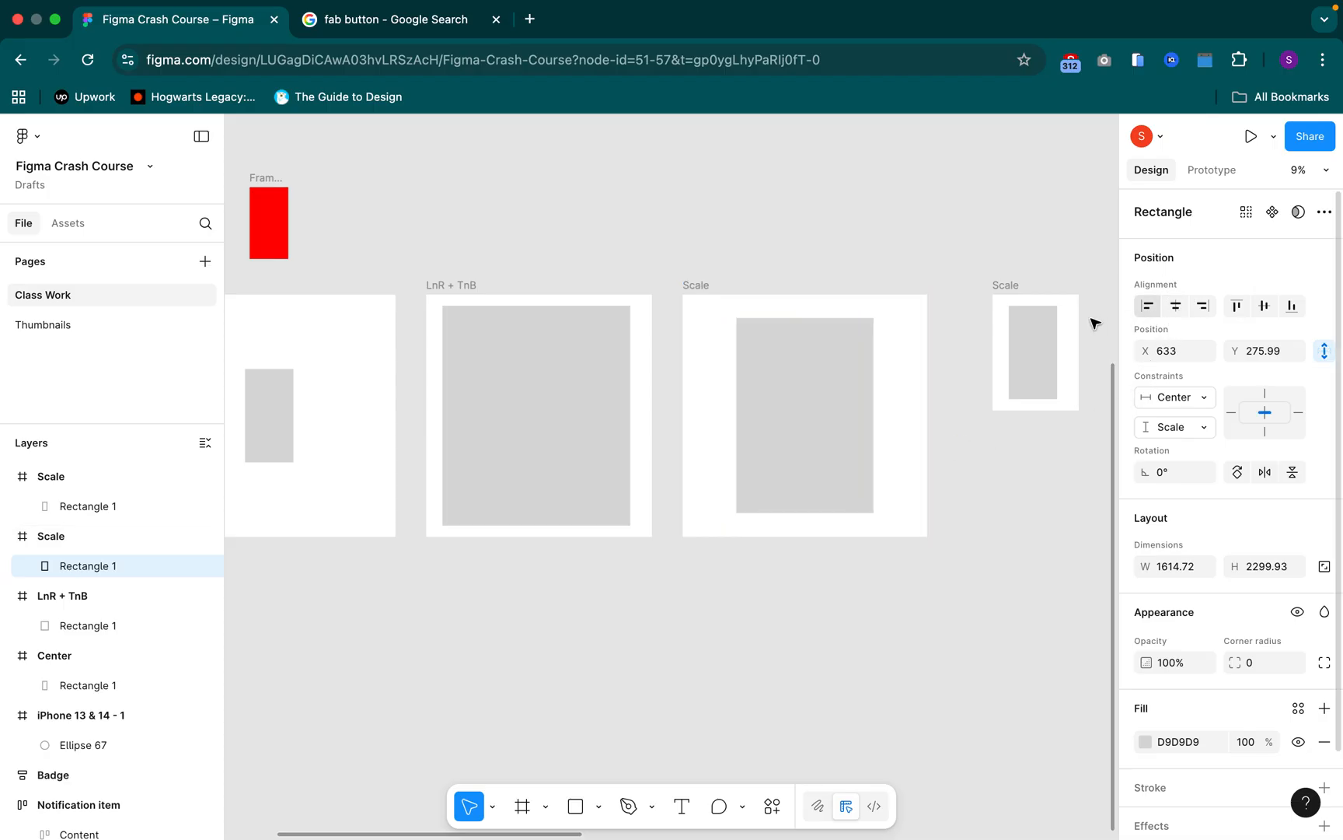
pyautogui.doubleClick(1022, 344)
pyautogui.click(1058, 246)
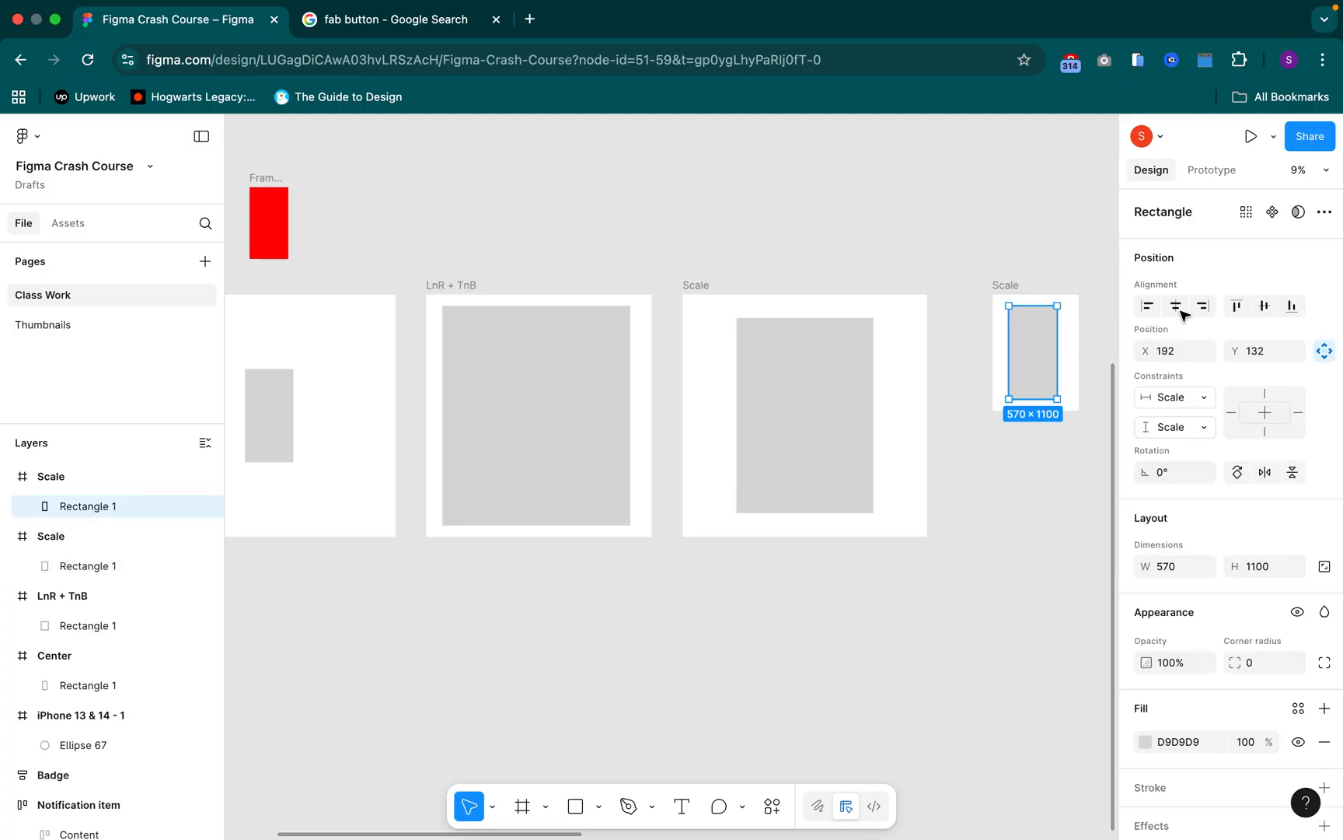
pyautogui.click(1176, 305)
pyautogui.hscroll(5, 980, 357)
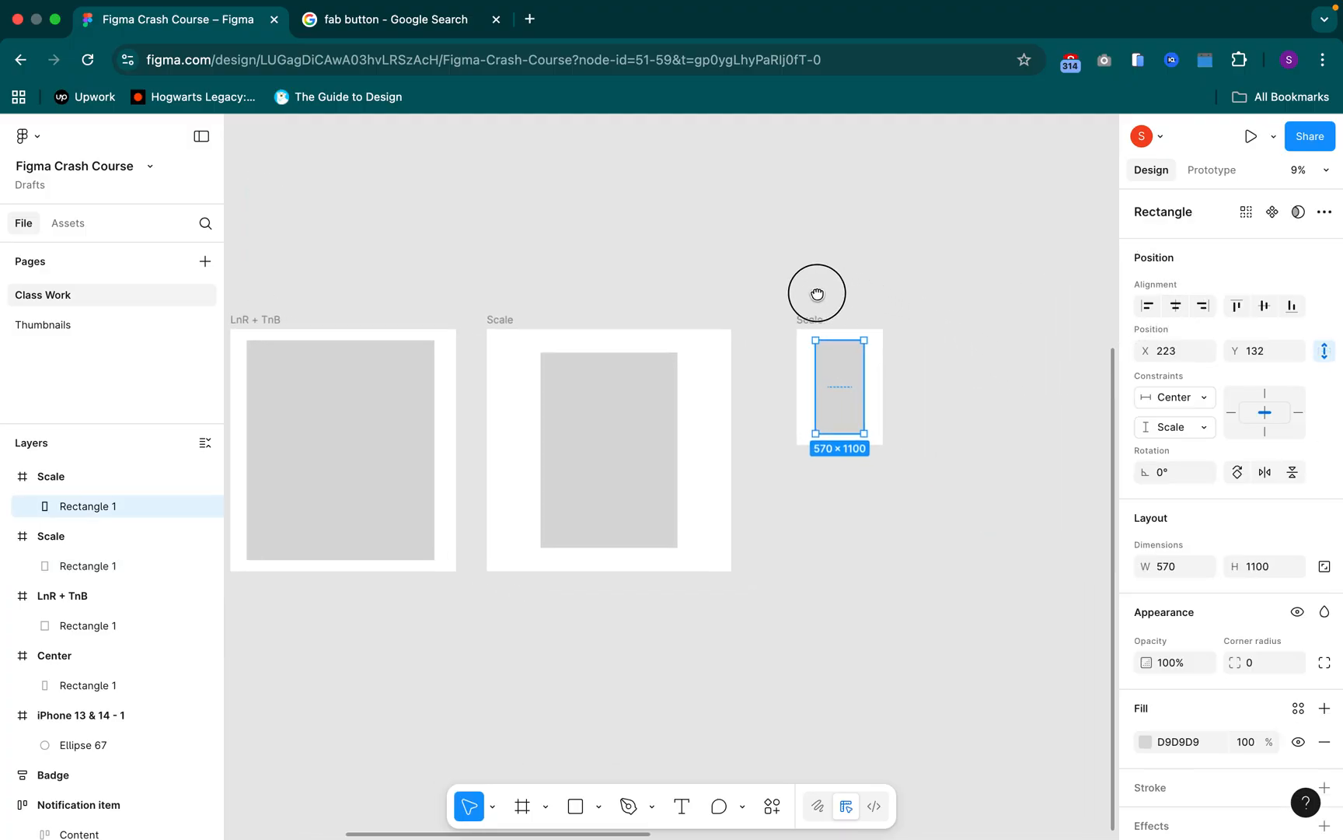
# Measure the spacing around the centered rectangles in both "Scale" frames
pyautogui.press('alt')
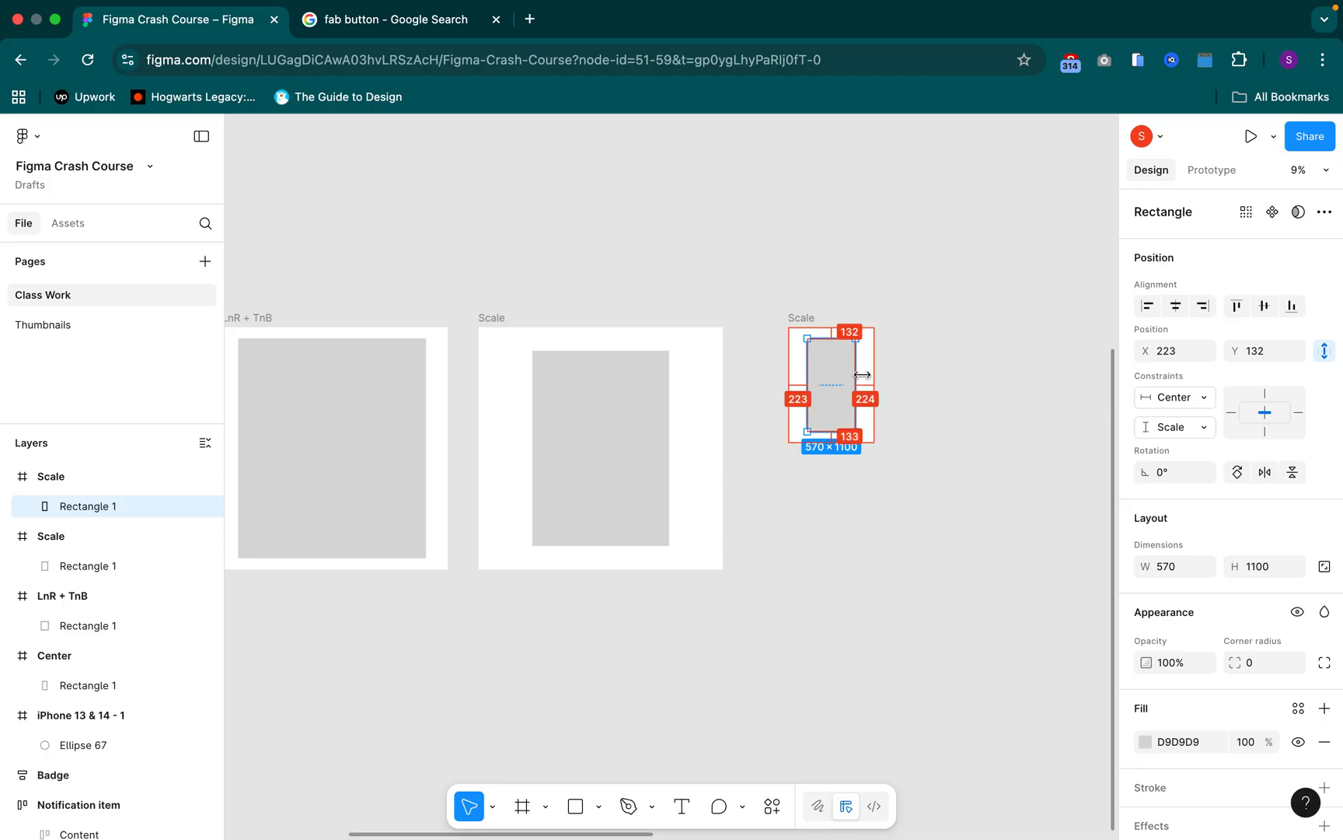
pyautogui.click(600, 398)
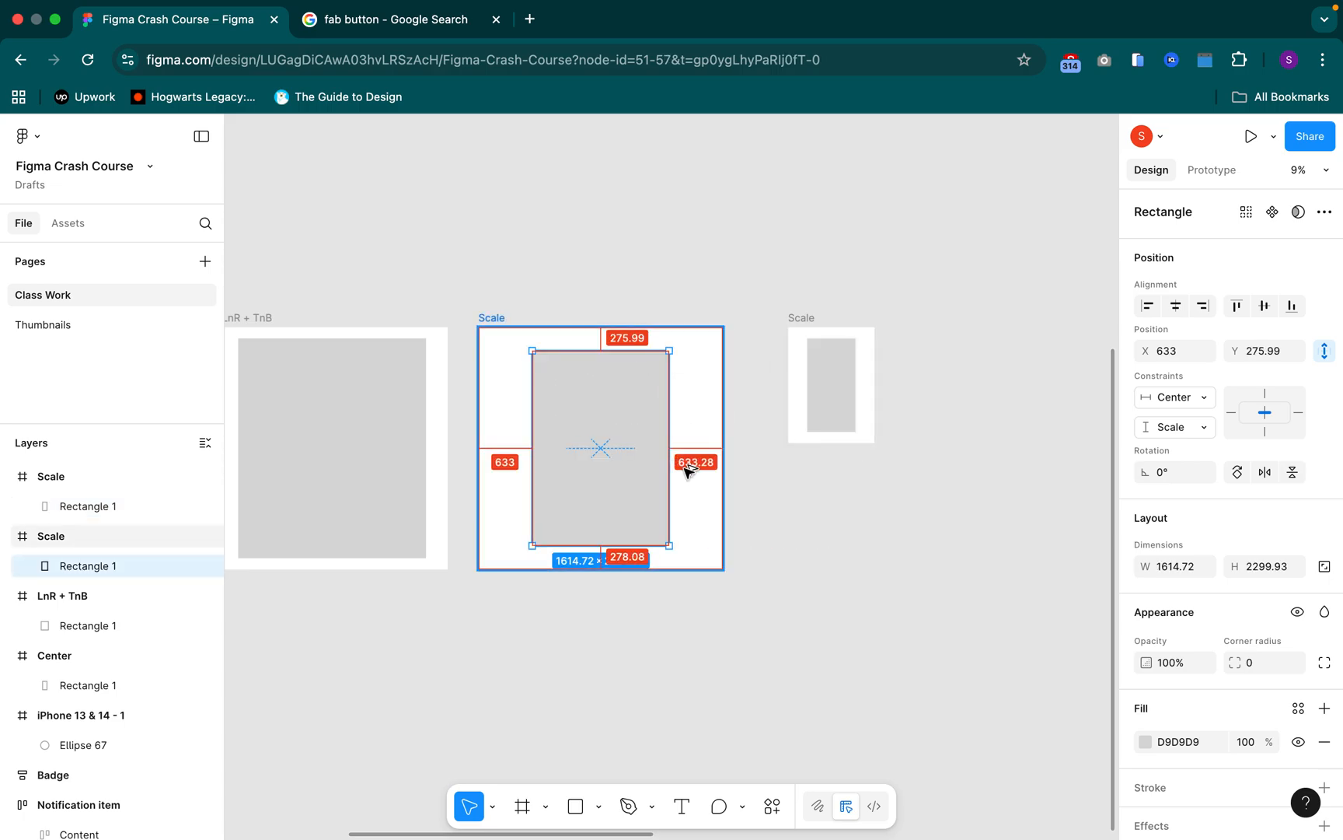
pyautogui.click(849, 384)
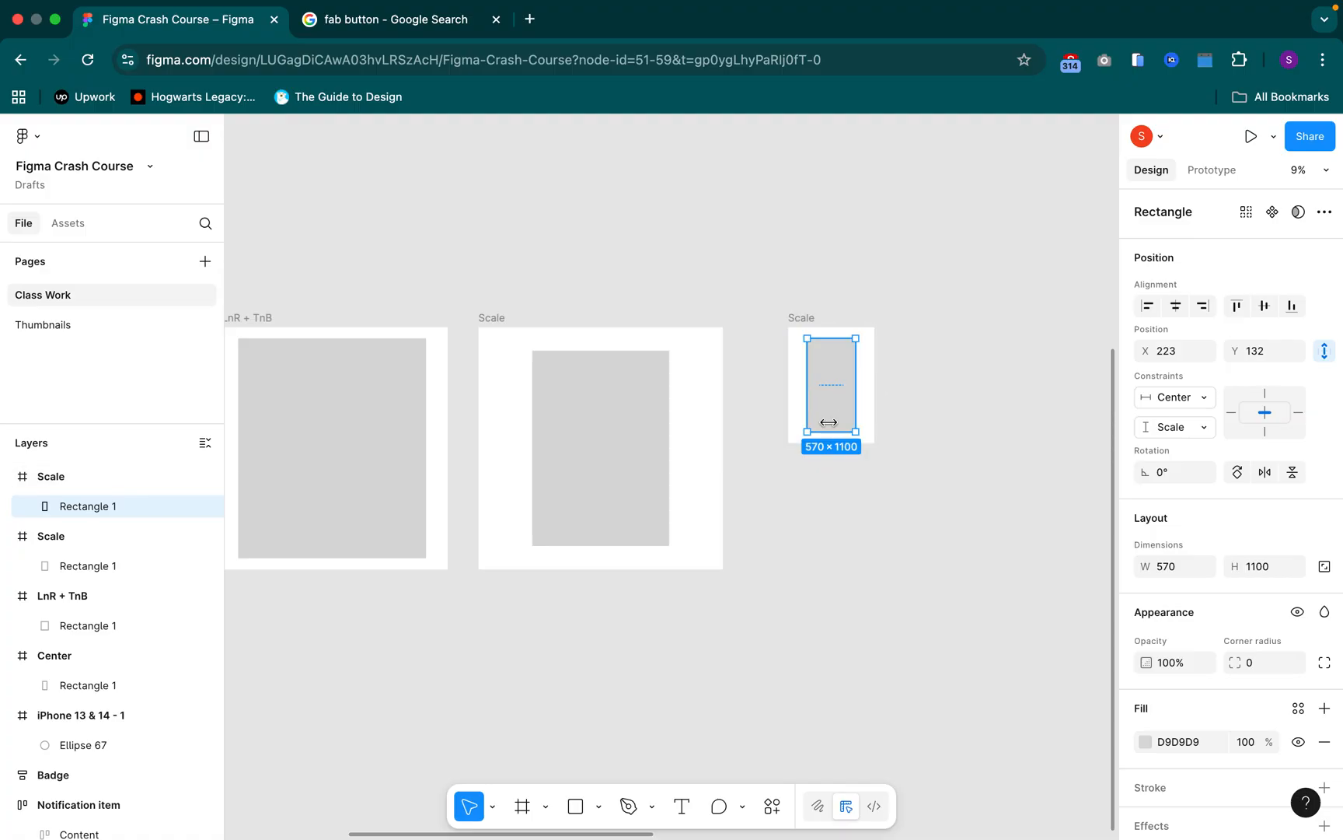
pyautogui.click(624, 438)
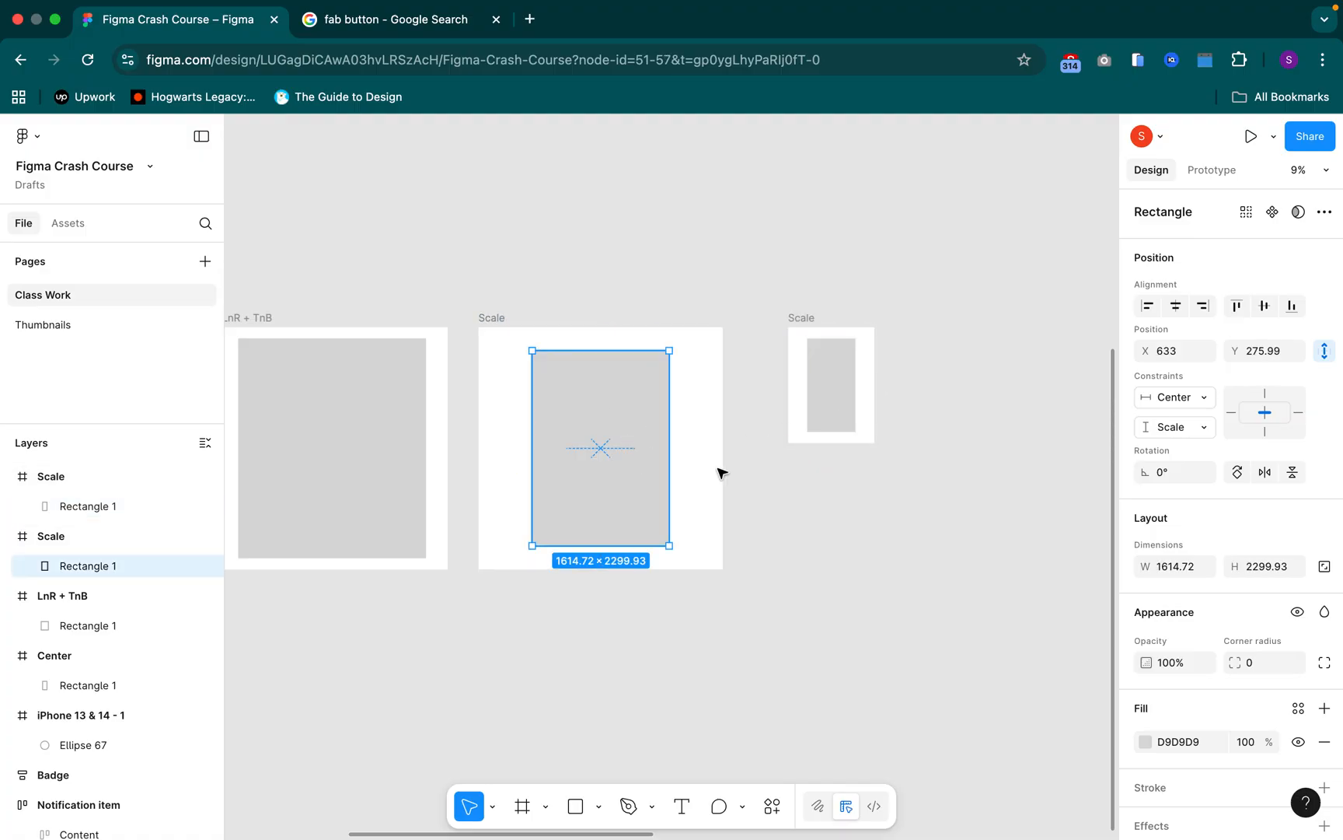
# Center the rectangles horizontally within the "LnR + TnB" and "Center" frames, checking the spacing to the frame edges
pyautogui.moveTo(667, 573); pyautogui.dragTo(882, 548)
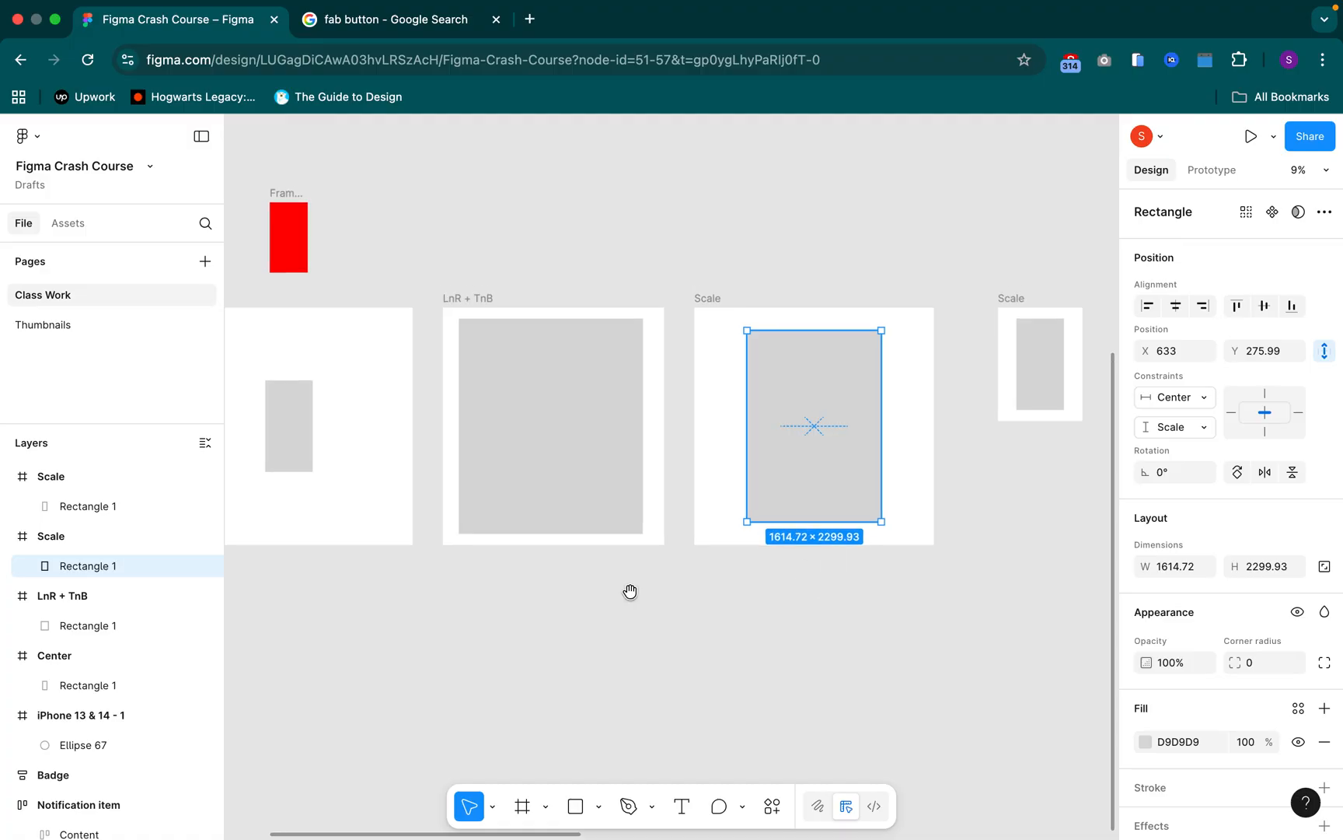
pyautogui.moveTo(633, 591); pyautogui.dragTo(741, 579)
pyautogui.click(396, 440)
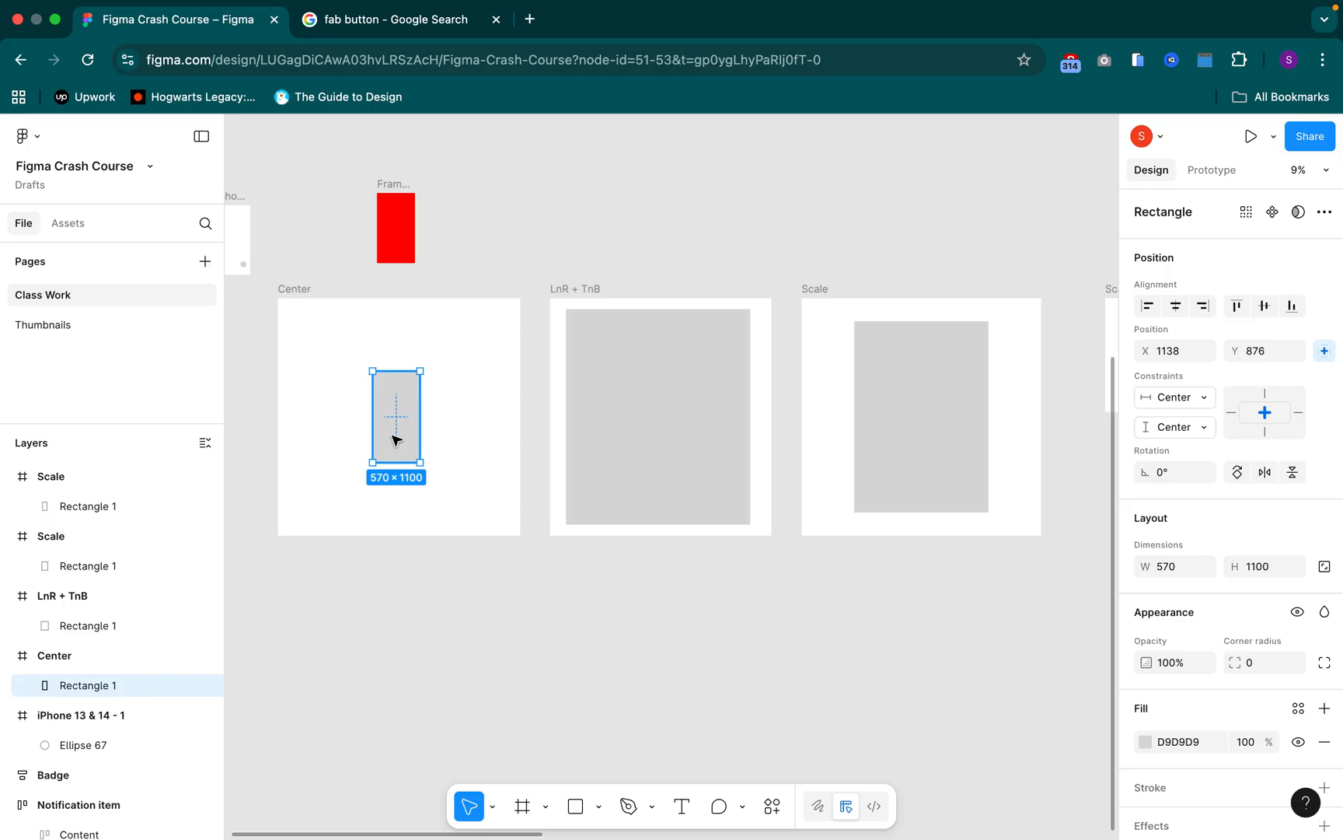
pyautogui.click(661, 419)
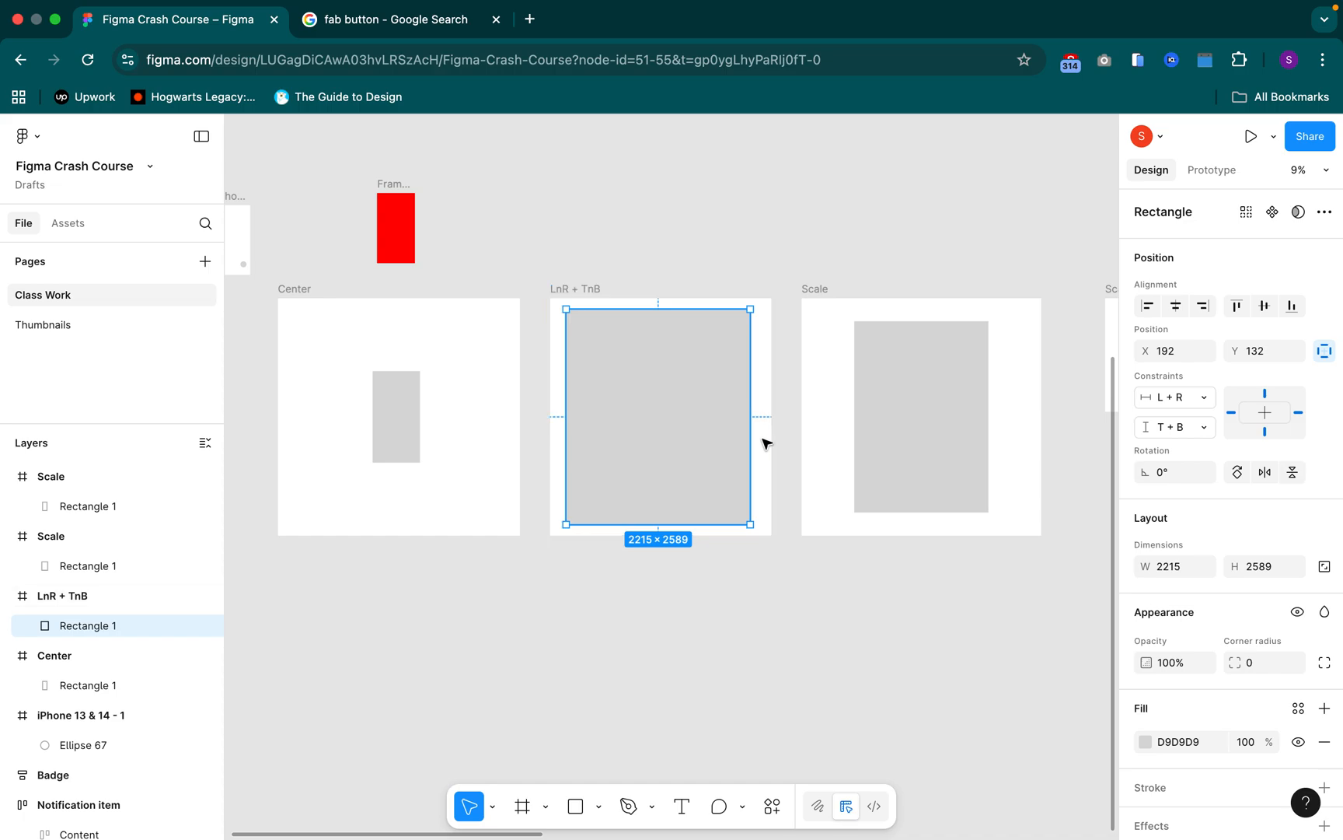
pyautogui.press('alt')
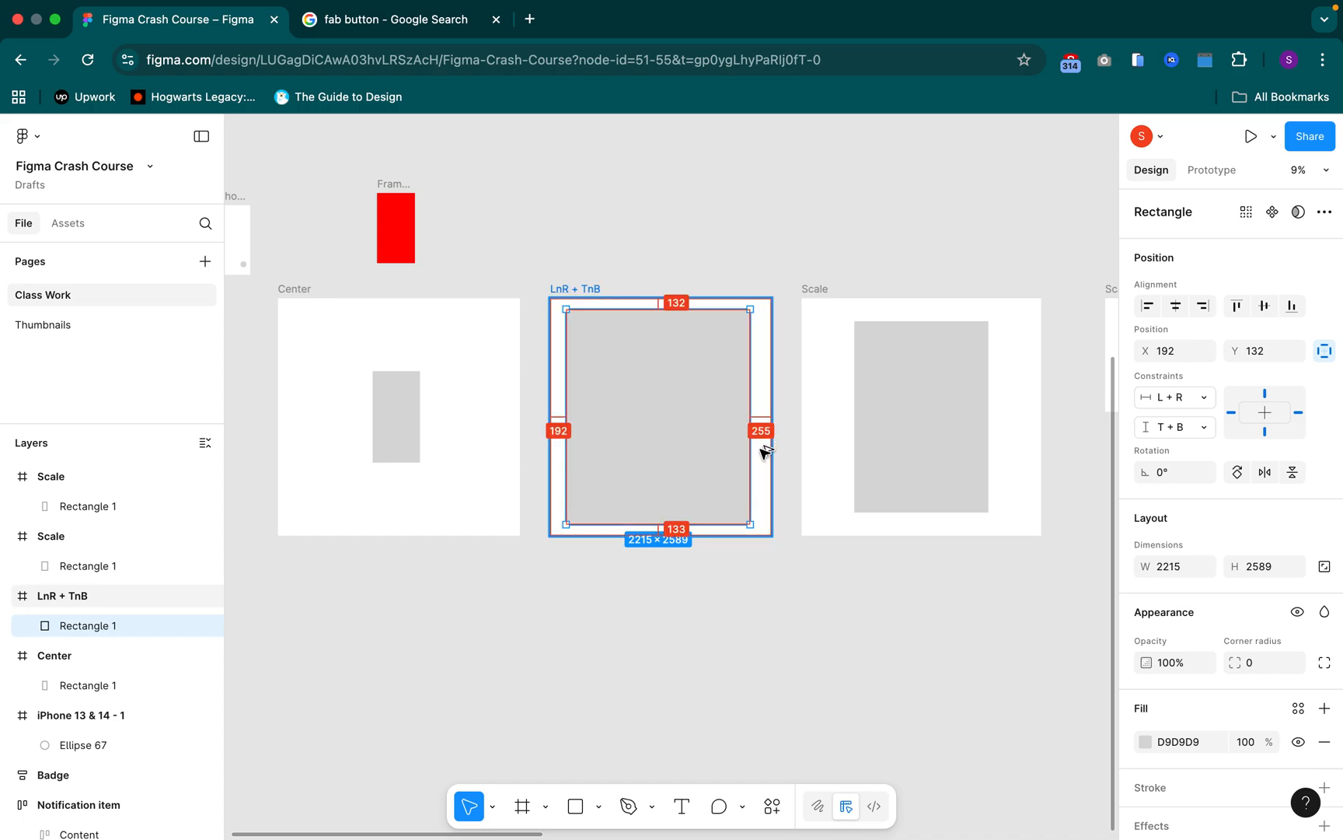
pyautogui.click(1175, 306)
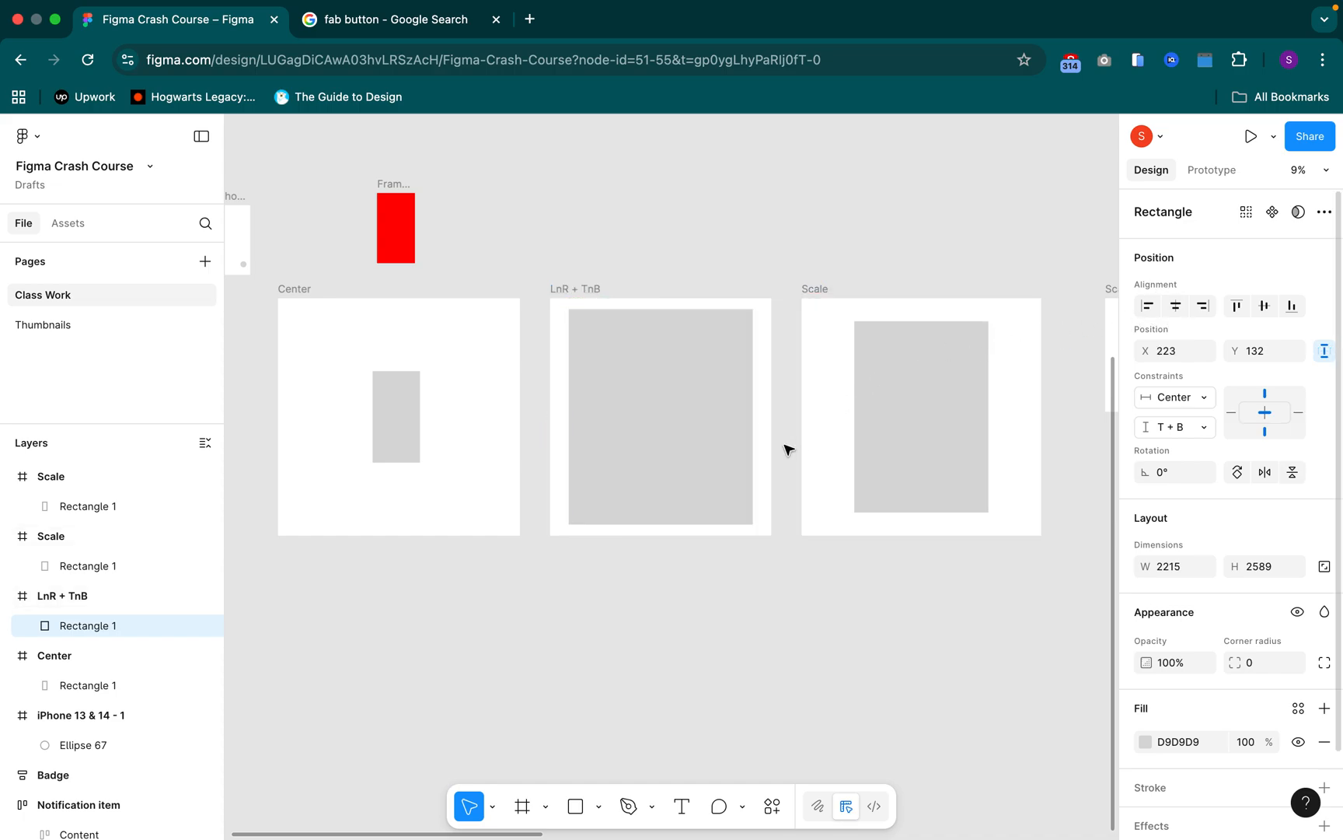
pyautogui.press('alt')
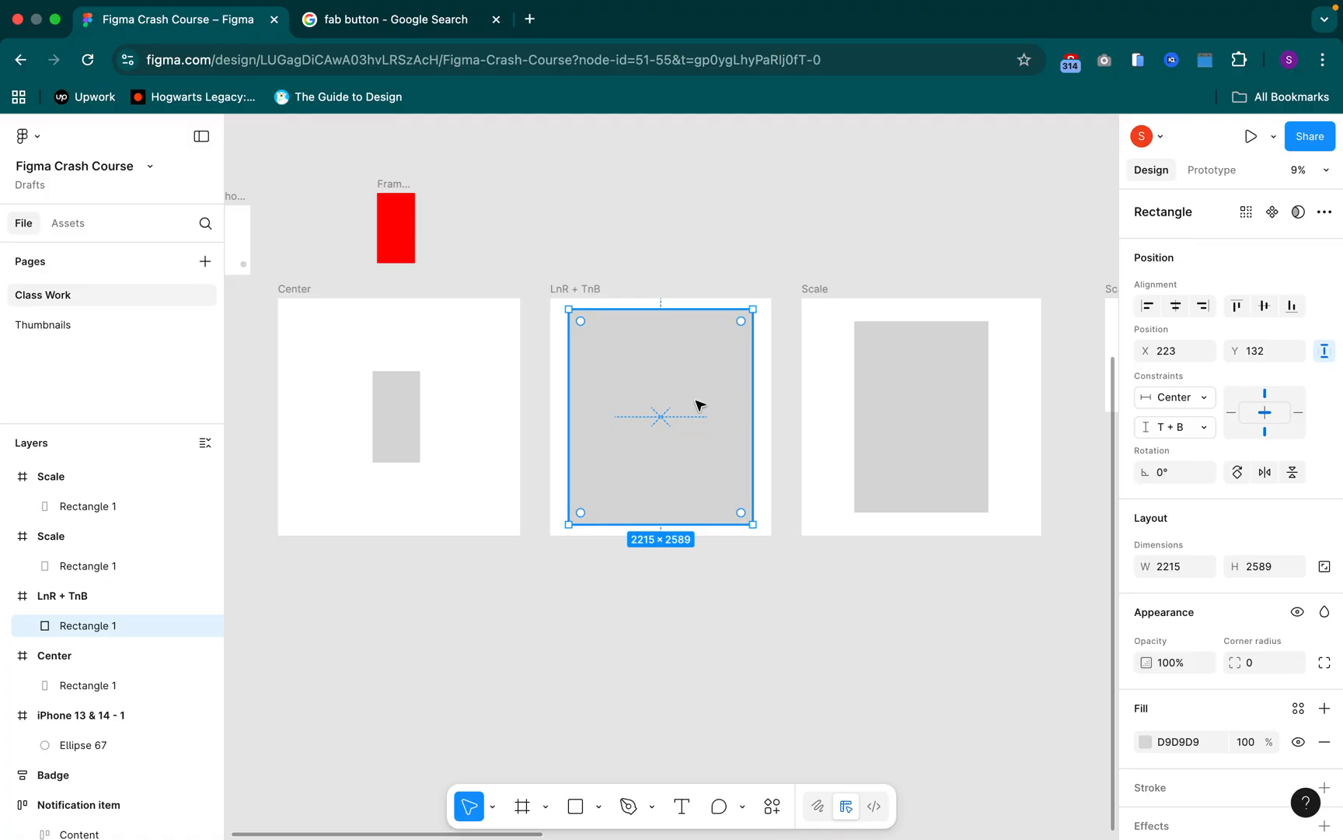
pyautogui.click(384, 417)
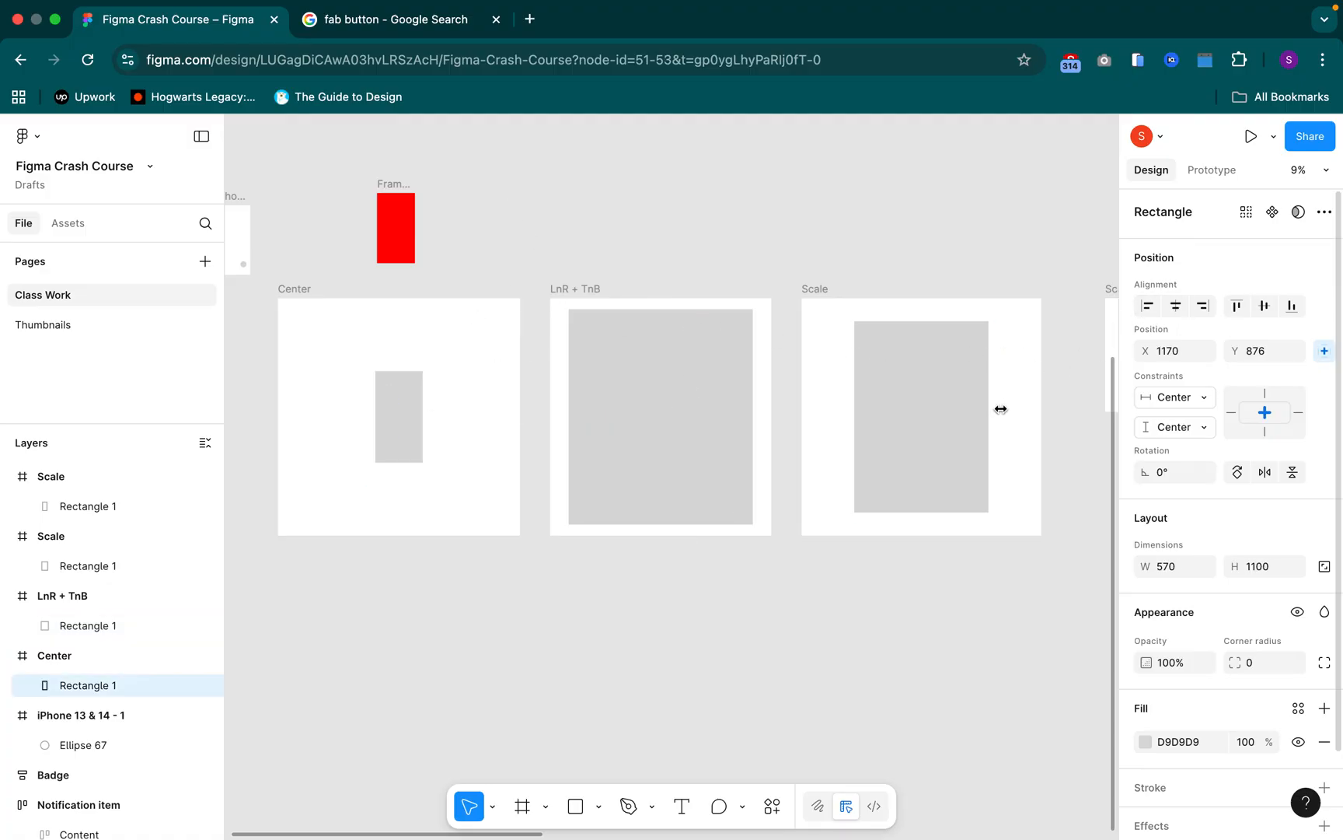
# Examine the constraints of the rectangles in the enlarged "Scale" and "LnR + TnB" frames
pyautogui.click(926, 421)
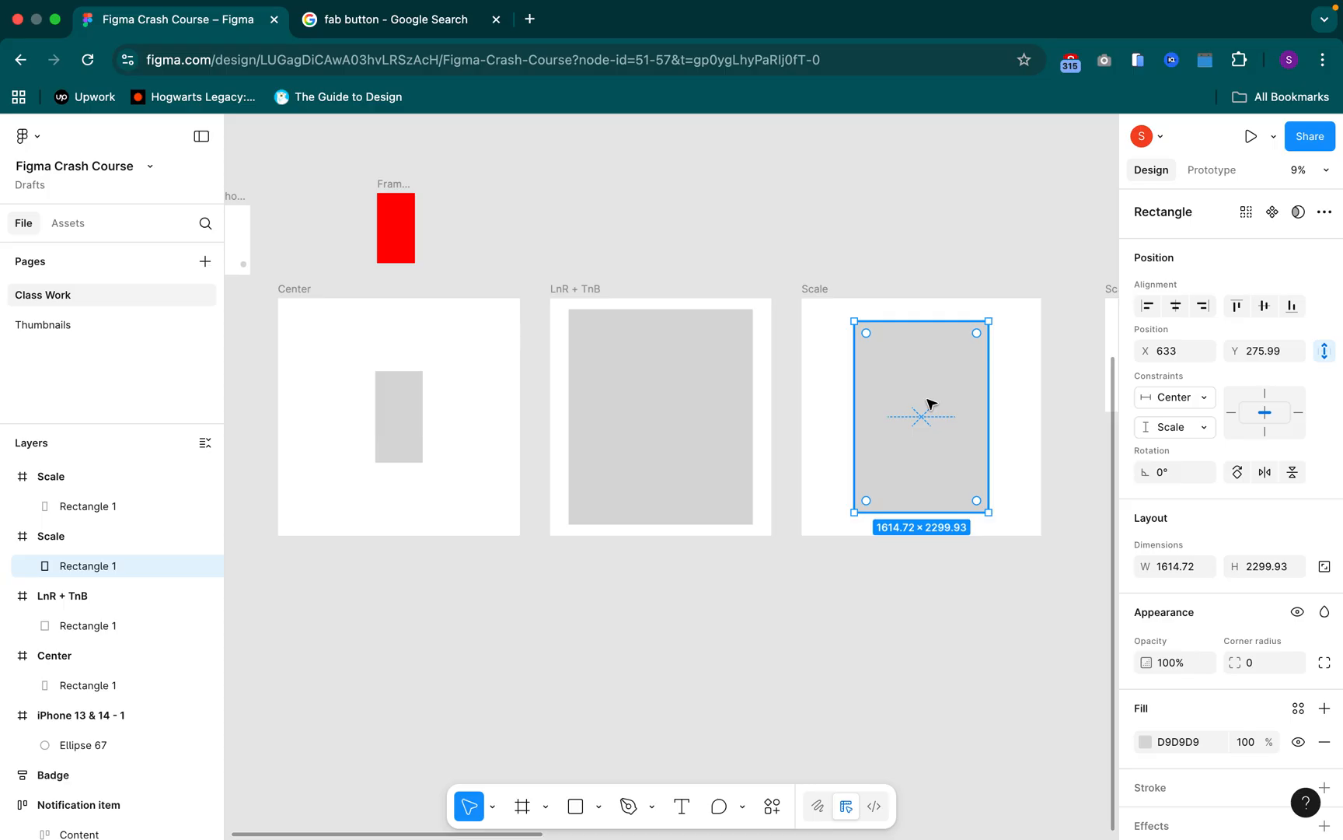
pyautogui.scroll(-5, 930, 404)
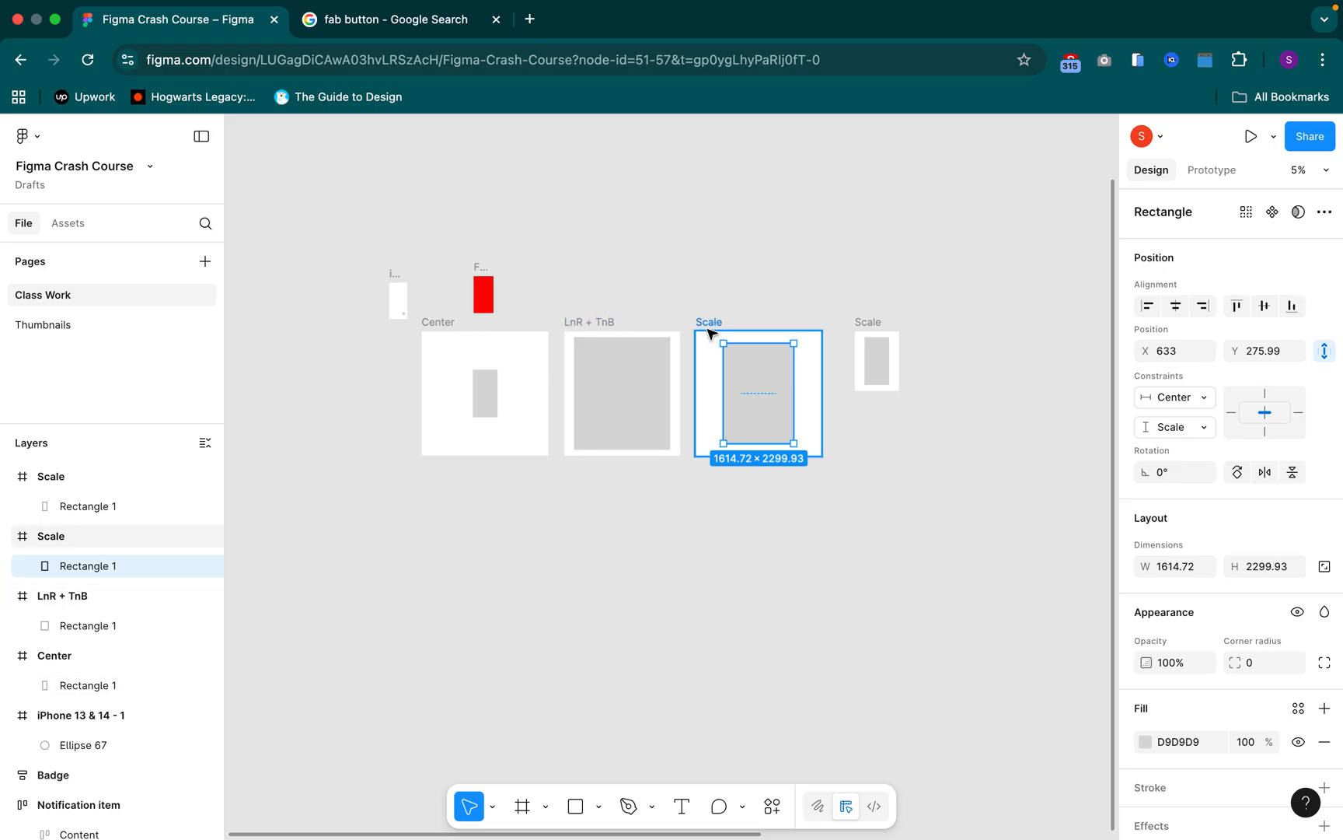
pyautogui.press('Escape')
pyautogui.press('Escape')
pyautogui.click(614, 381)
pyautogui.click(618, 381)
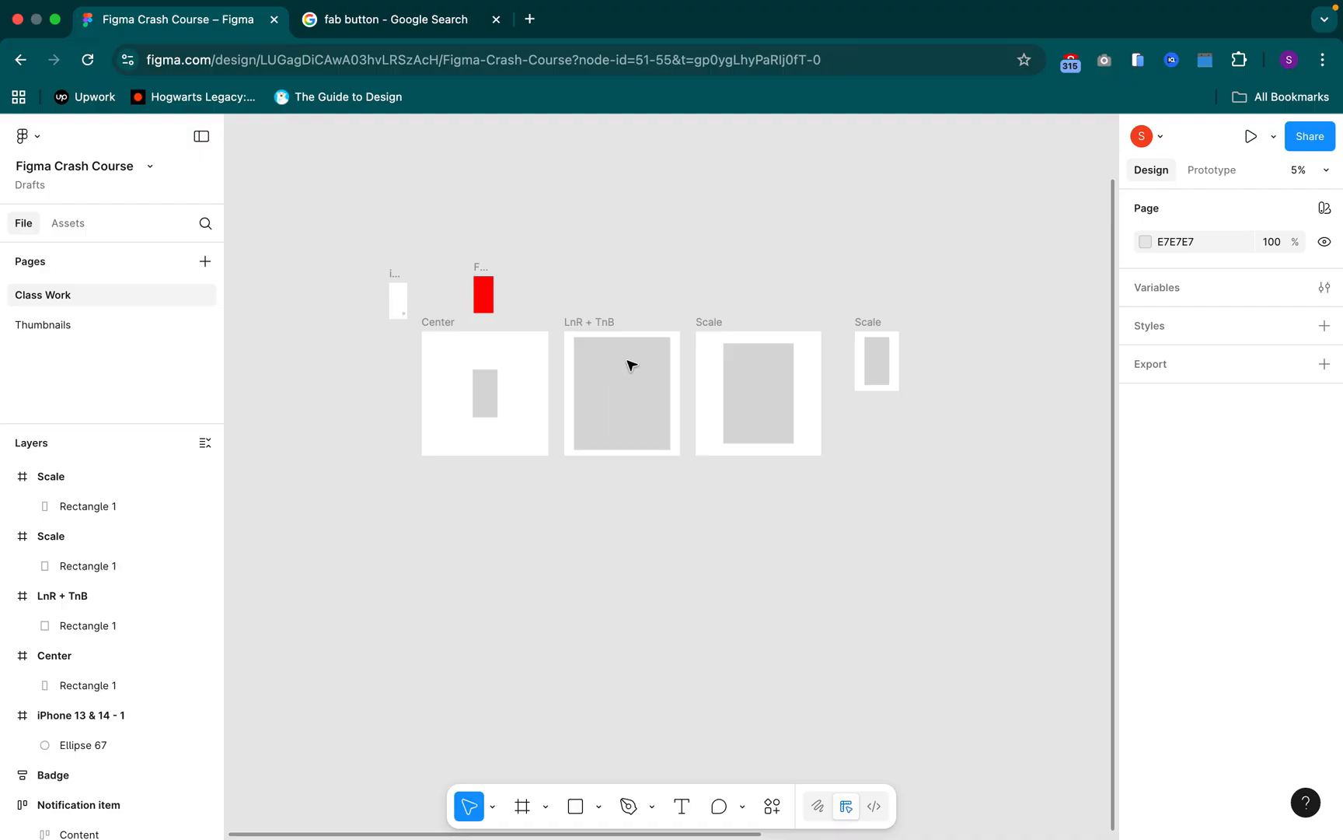
pyautogui.click(632, 364)
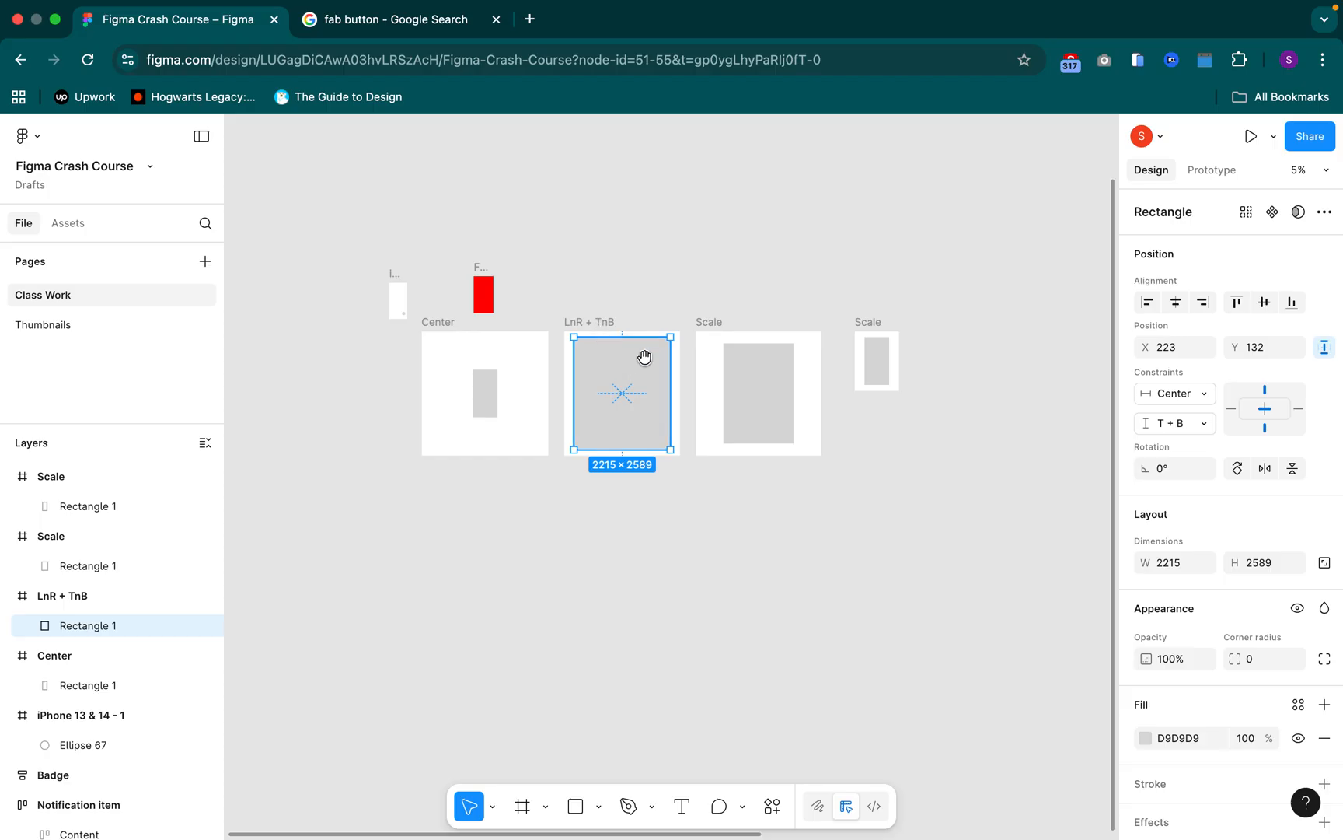
pyautogui.moveTo(717, 410); pyautogui.dragTo(597, 396)
pyautogui.scroll(-3, 752, 472)
pyautogui.moveTo(786, 346); pyautogui.dragTo(574, 338)
pyautogui.scroll(10, 750, 293)
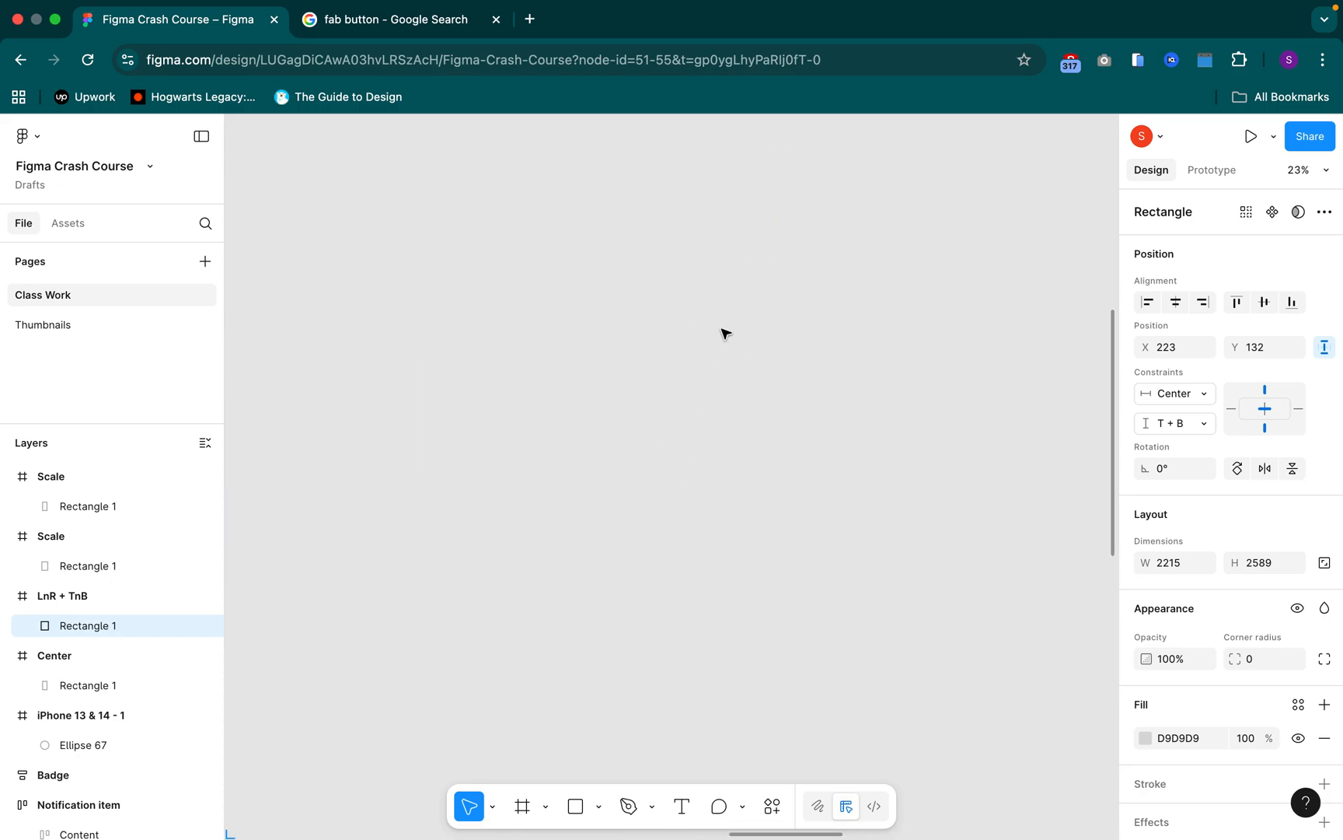
pyautogui.moveTo(758, 399); pyautogui.dragTo(625, 372)
pyautogui.scroll(1, 625, 372)
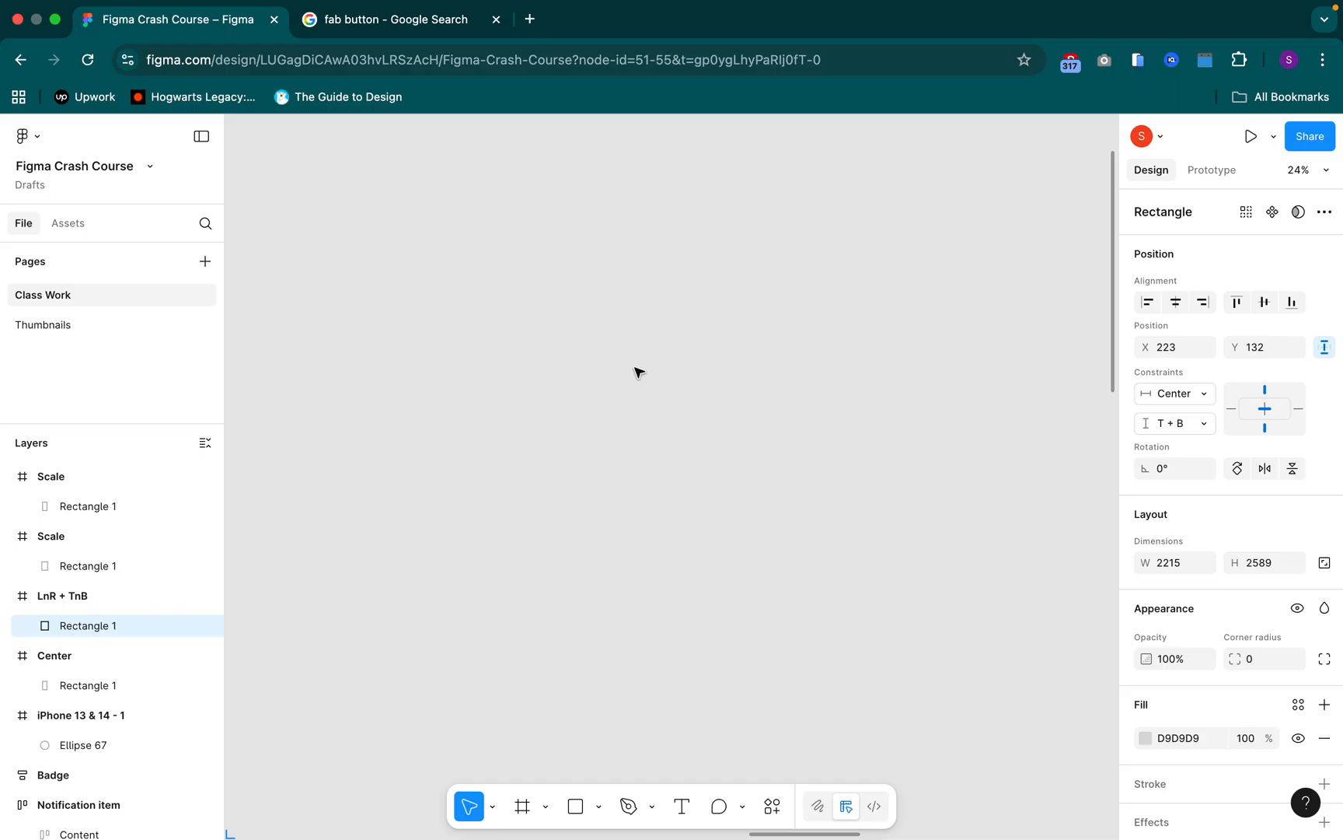
pyautogui.click(663, 336)
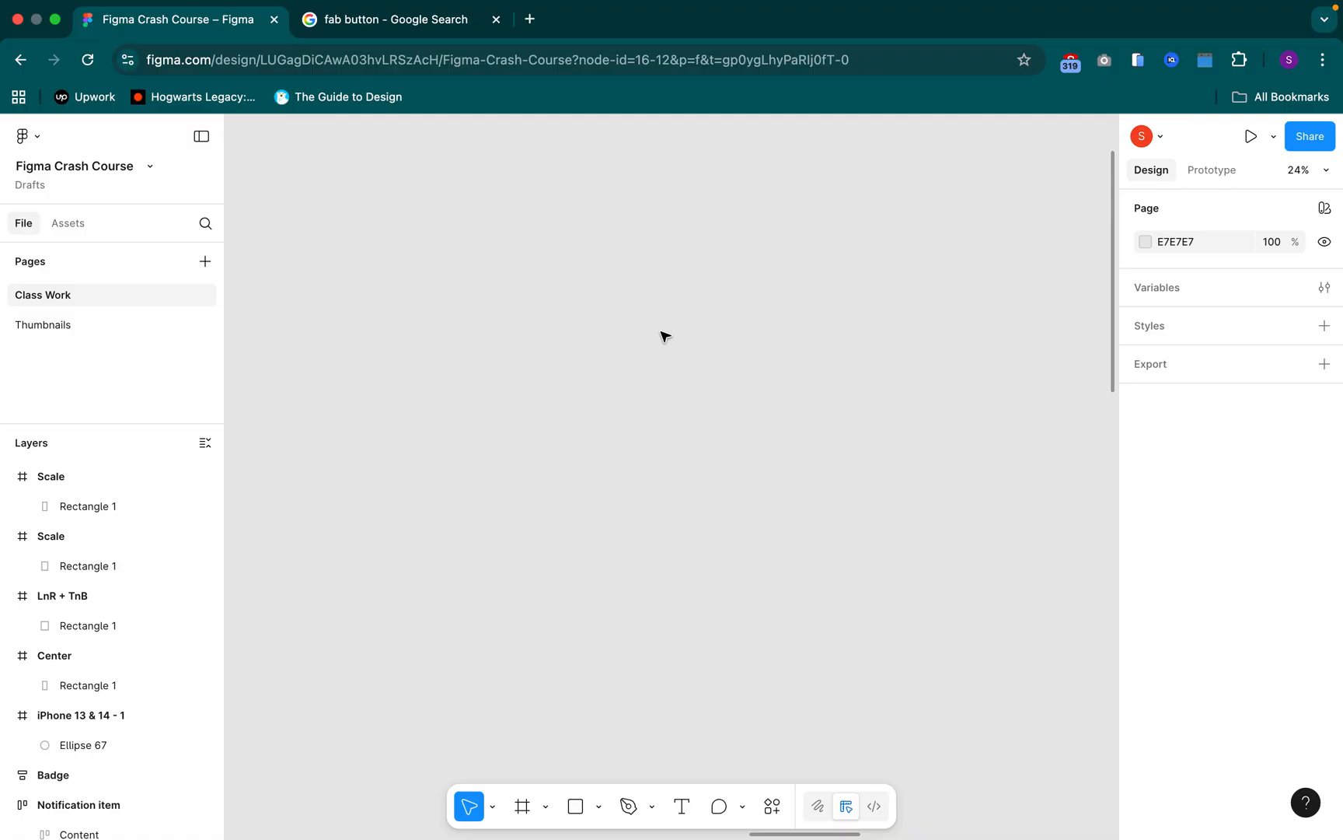
# Close the Google search page and draw a rectangle about 836 × 230 on the empty canvas
pyautogui.click(496, 20)
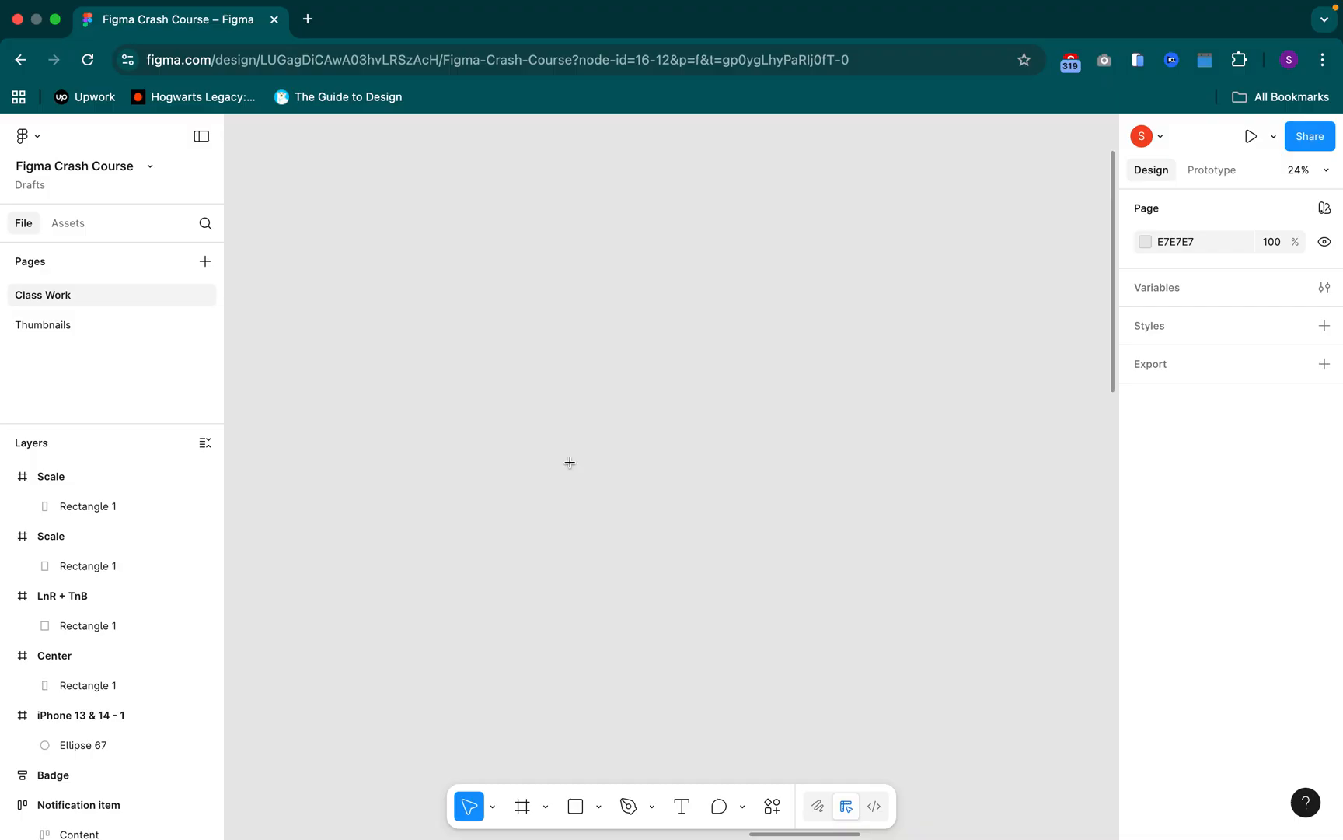
pyautogui.press('r')
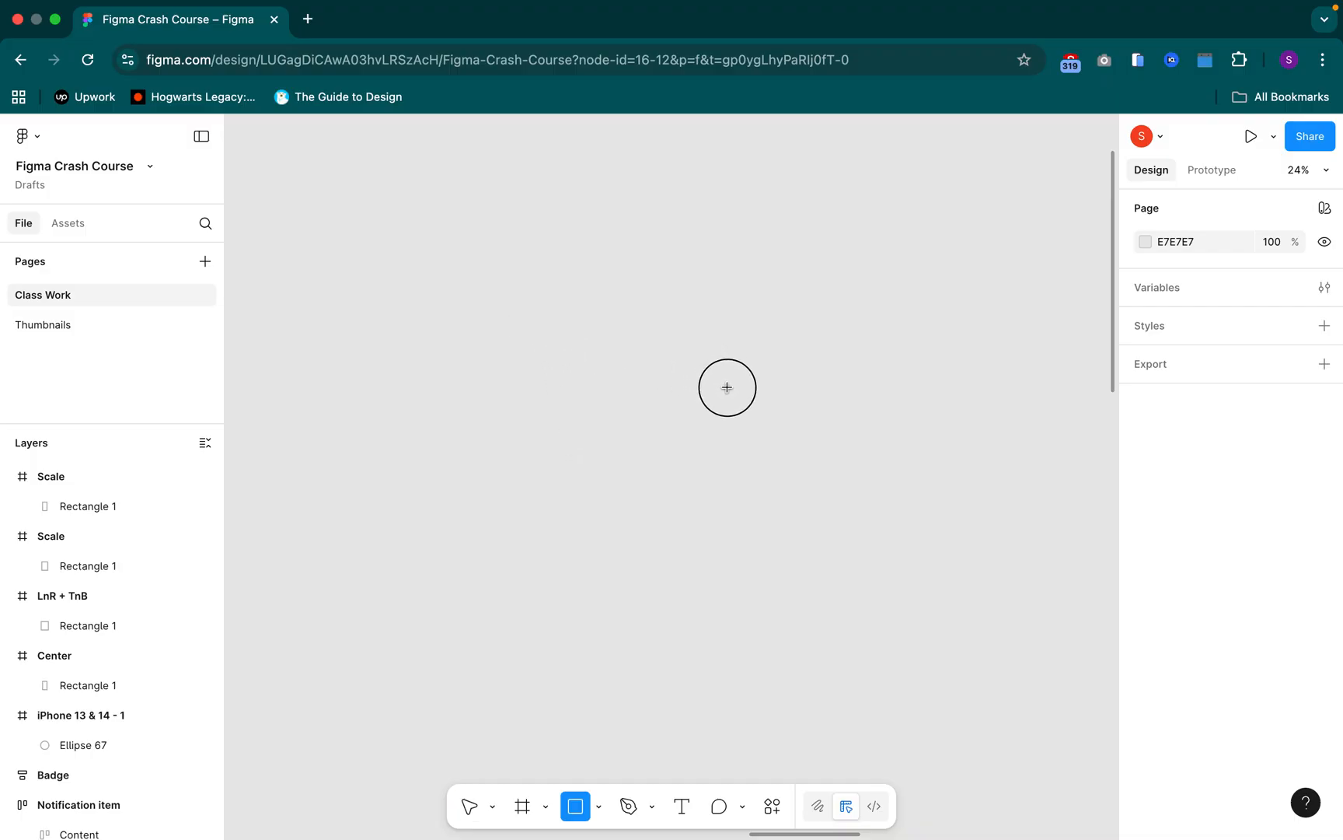
pyautogui.moveTo(538, 328)
pyautogui.mouseDown()
pyautogui.moveTo(725, 393)
pyautogui.moveTo(726, 379)
pyautogui.mouseUp()
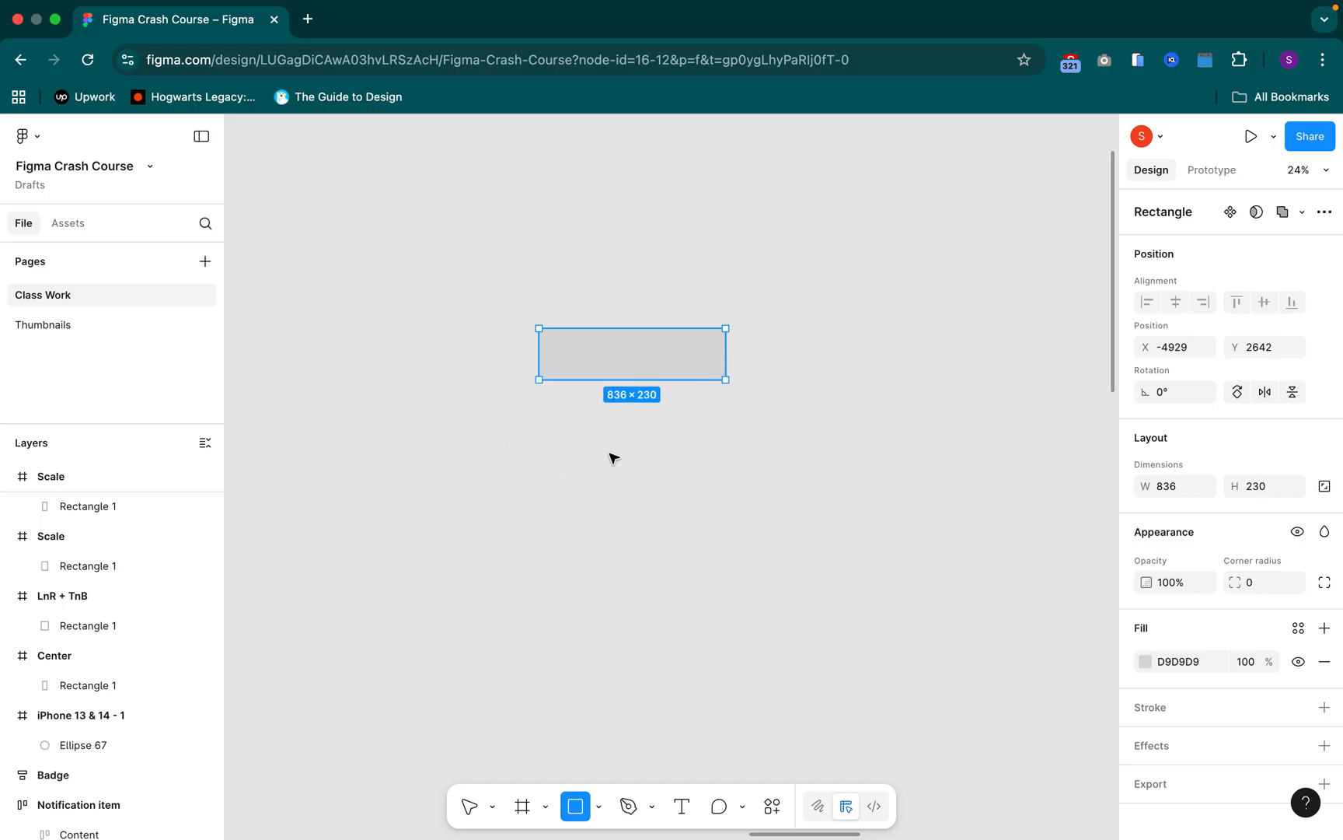
# Add the text "This is a button" on top of the rectangle
pyautogui.click(679, 810)
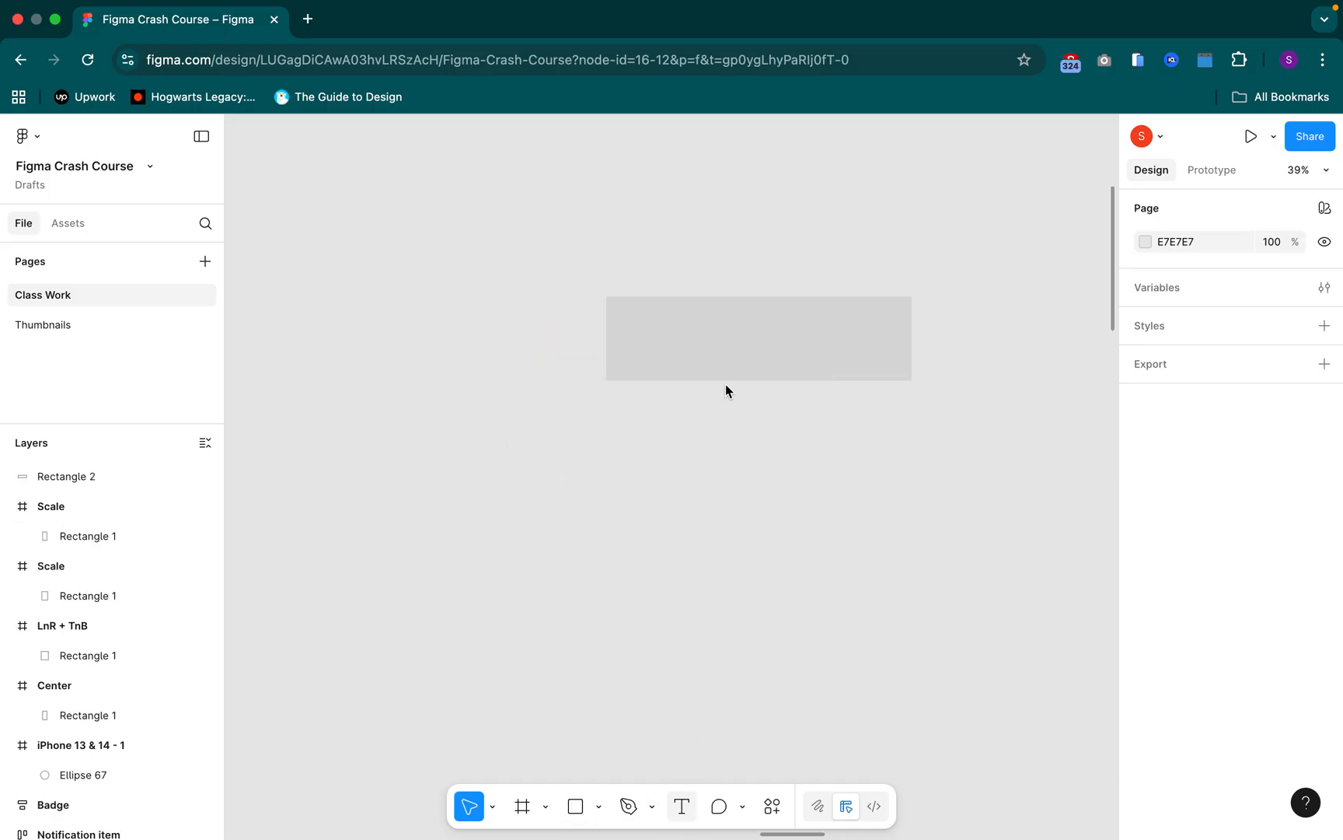
pyautogui.click(728, 338)
pyautogui.write('THis')
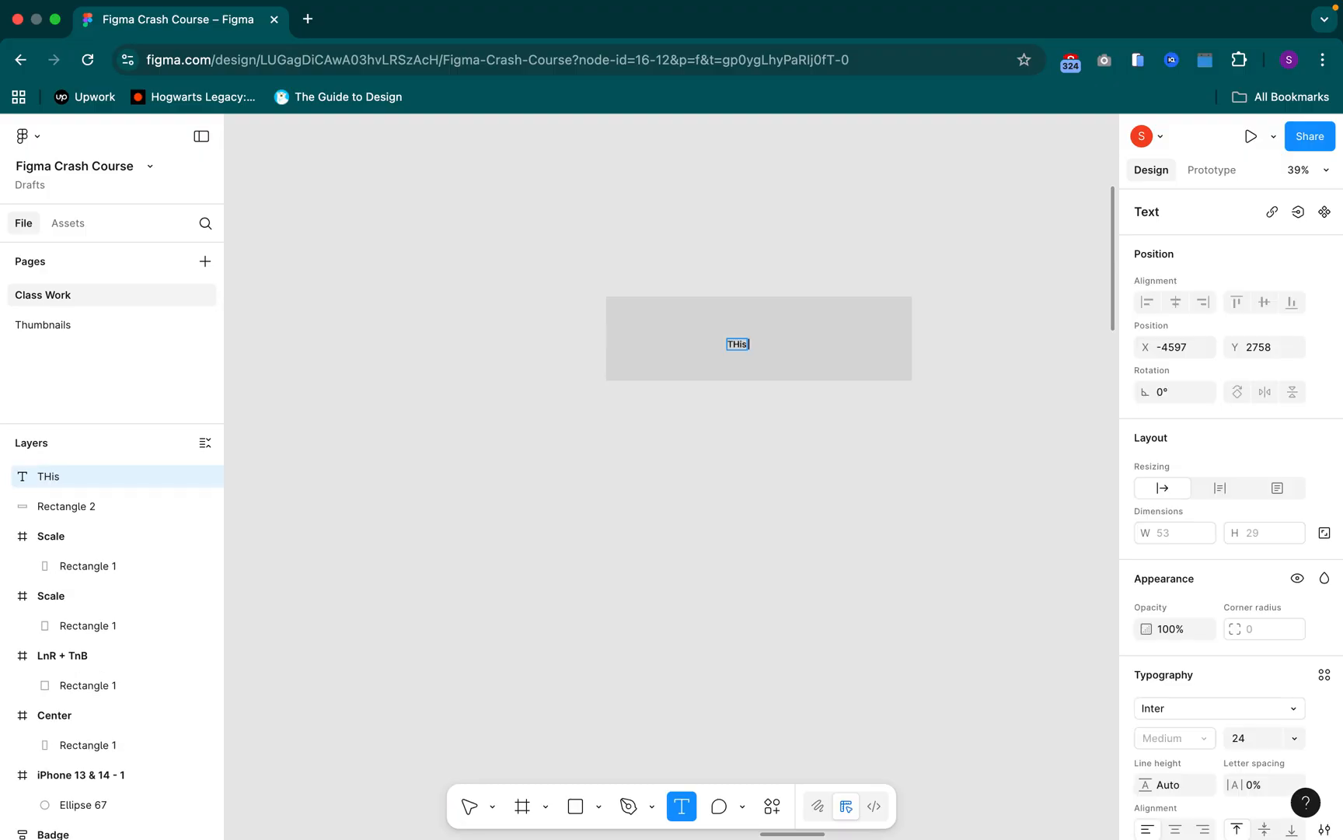
pyautogui.press('Escape')
pyautogui.press('BackSpace')
pyautogui.press('BackSpace')
pyautogui.press('BackSpace')
pyautogui.write('his b')
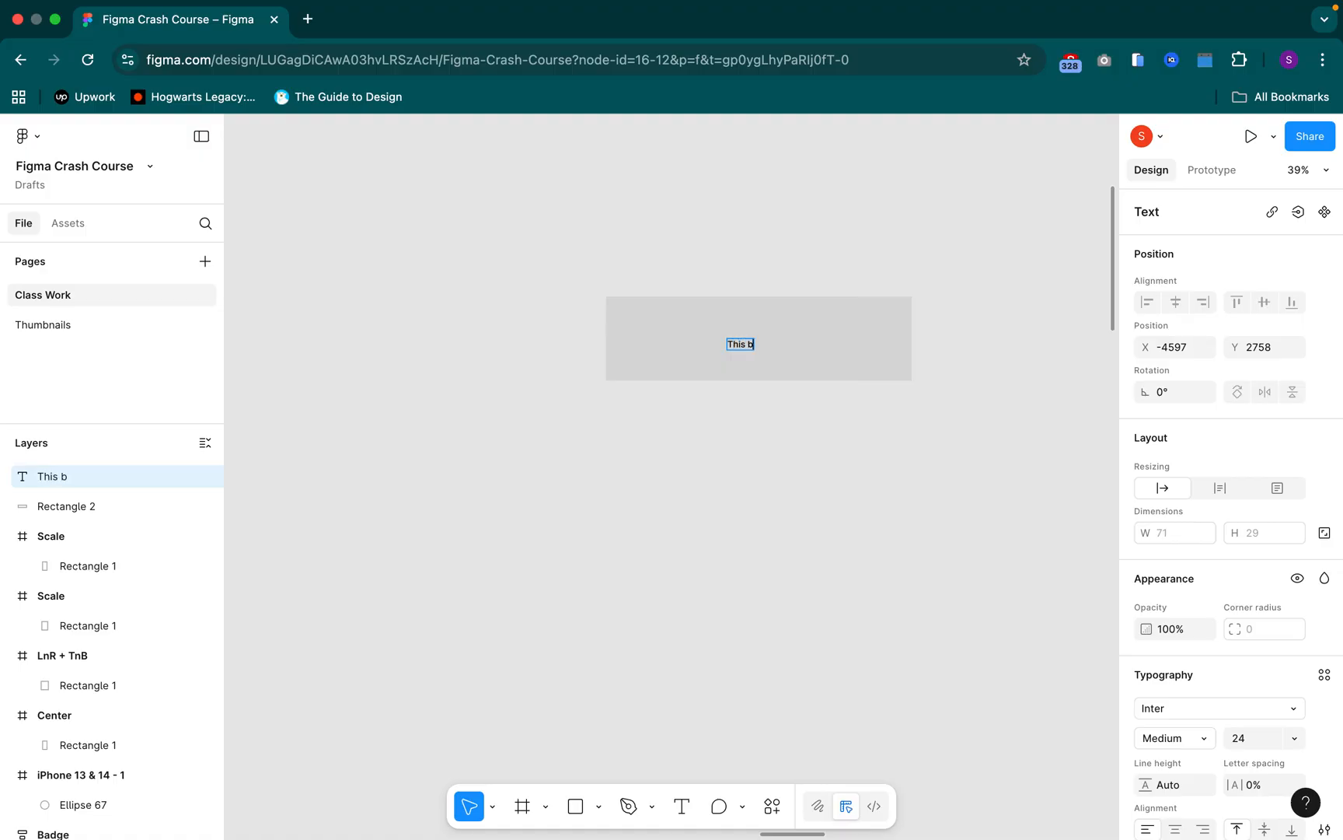
pyautogui.press('BackSpace')
pyautogui.write('is s button')
pyautogui.click(762, 344)
pyautogui.press('BackSpace')
pyautogui.write('a')
pyautogui.press('Escape')
# Scale the "This is a button" text proportionally to about 694 × 114
pyautogui.press('k')
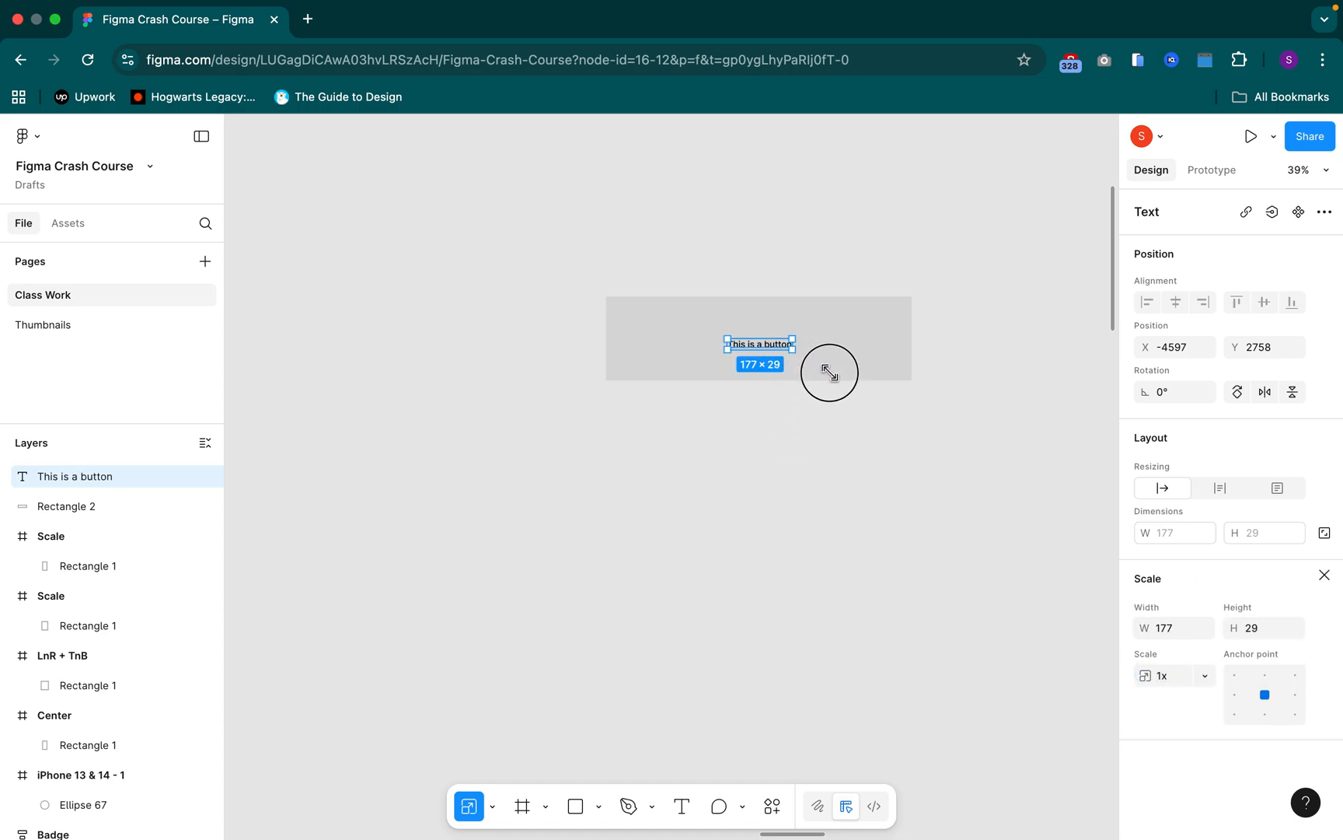
pyautogui.moveTo(833, 374); pyautogui.dragTo(838, 379)
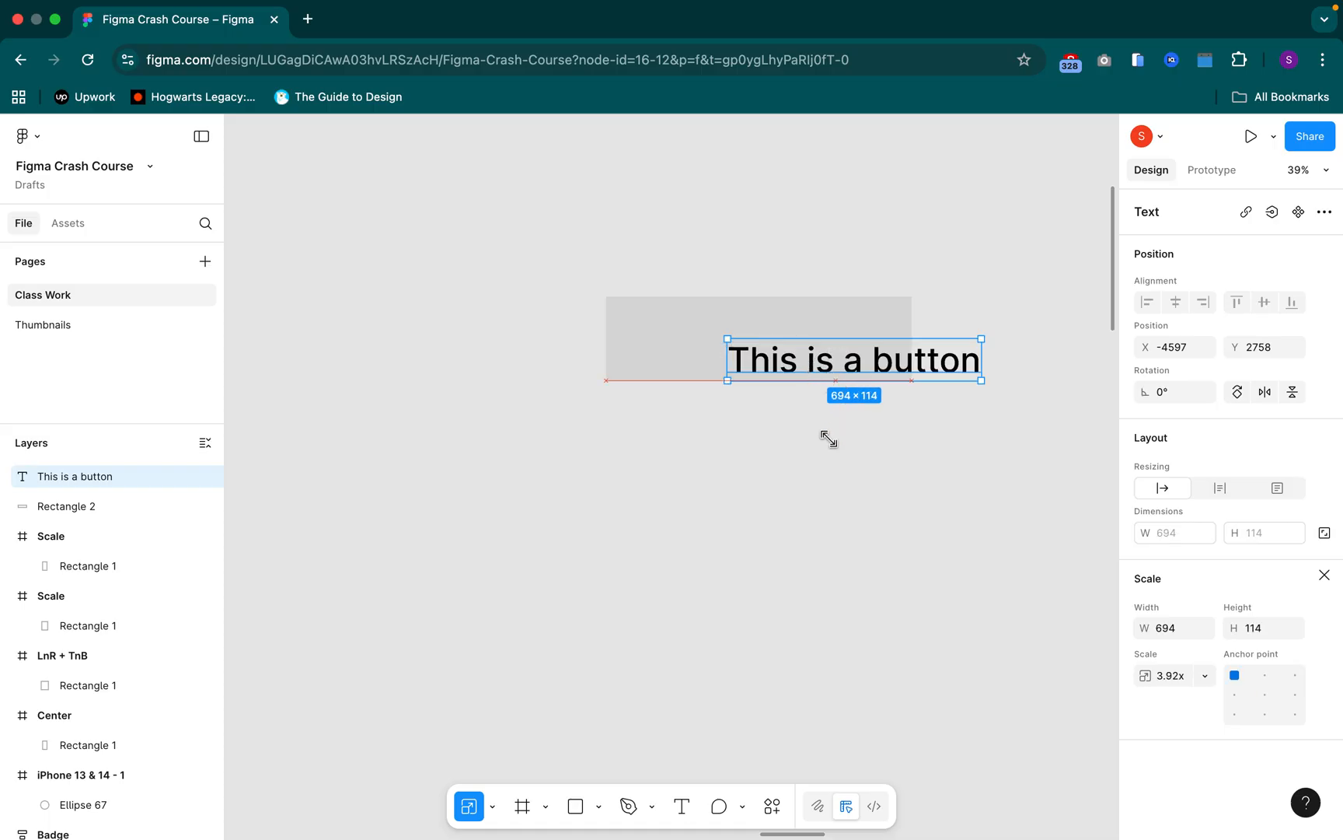
pyautogui.click(867, 416)
# Move the enlarged text onto the rectangle and align both objects to their horizontal and vertical centers
pyautogui.click(851, 362)
pyautogui.moveTo(849, 361); pyautogui.dragTo(684, 320)
pyautogui.moveTo(766, 333); pyautogui.dragTo(777, 338)
pyautogui.moveTo(674, 316); pyautogui.dragTo(751, 338)
pyautogui.click(918, 252)
pyautogui.click(898, 269)
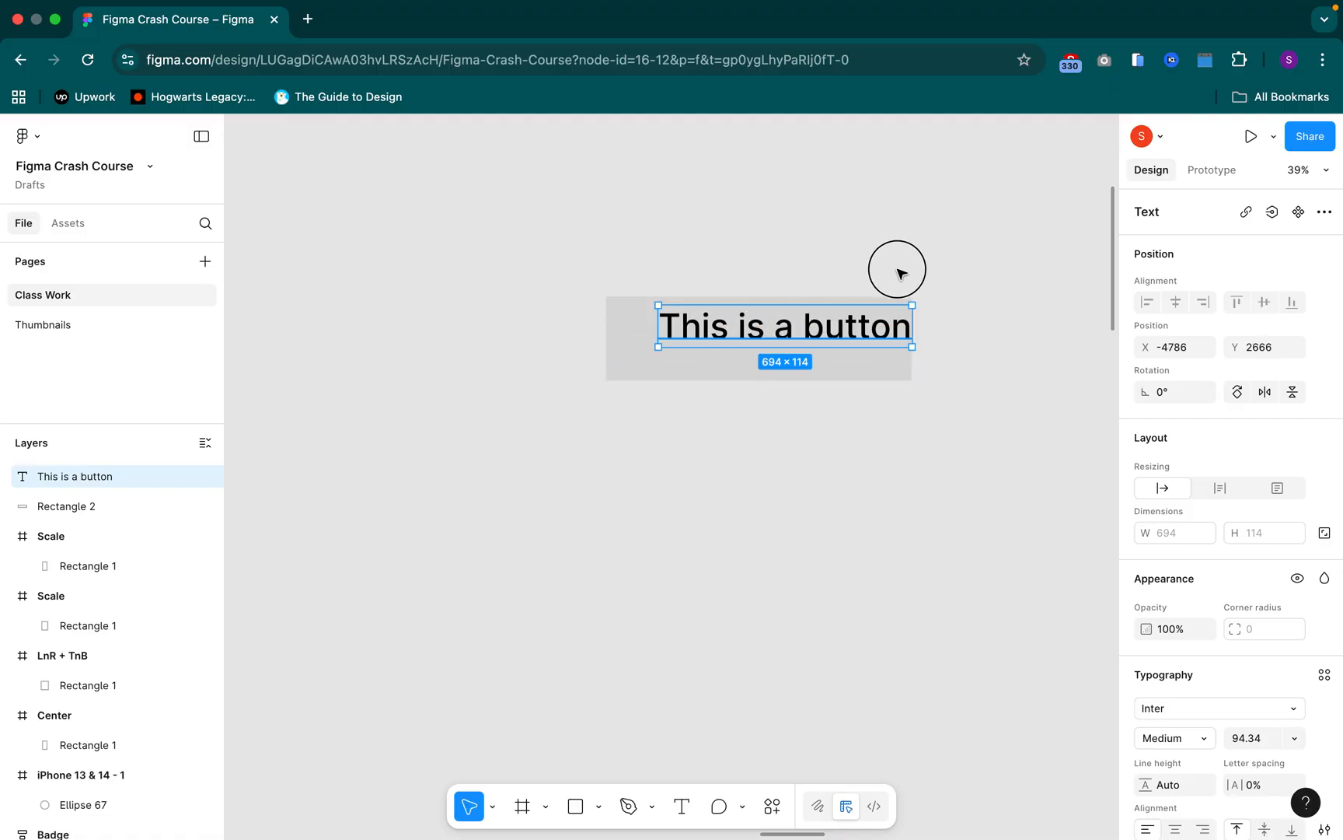
pyautogui.click(794, 419)
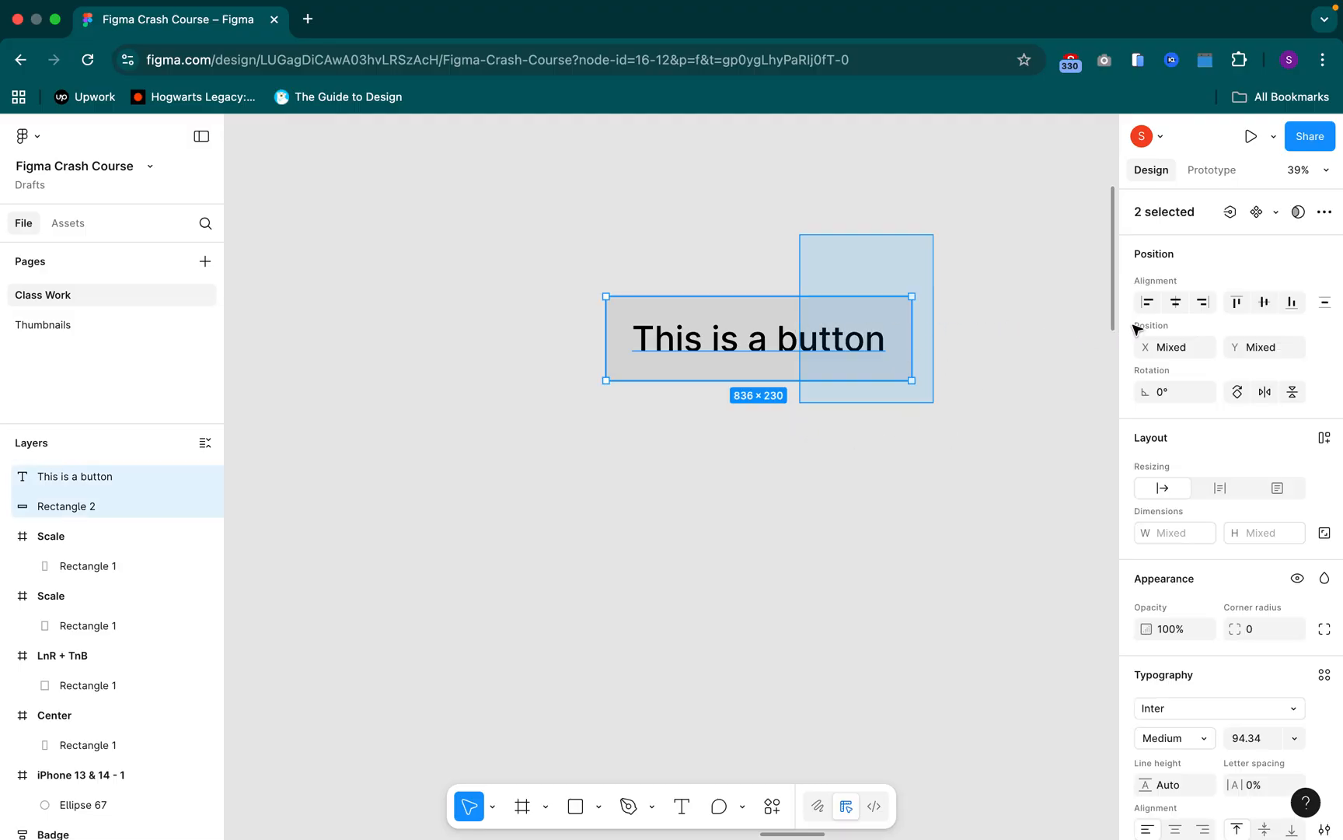
pyautogui.click(1179, 305)
pyautogui.click(1257, 303)
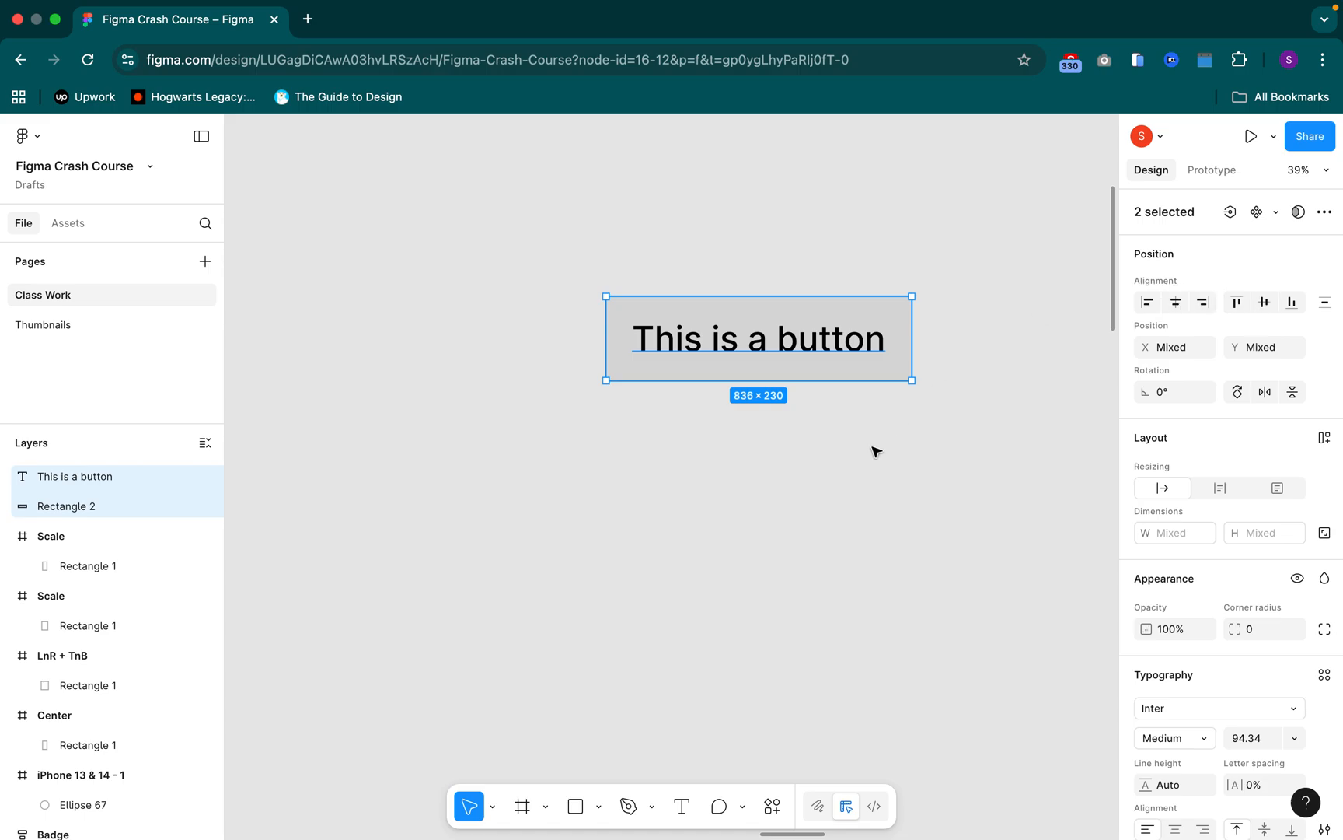
pyautogui.click(762, 452)
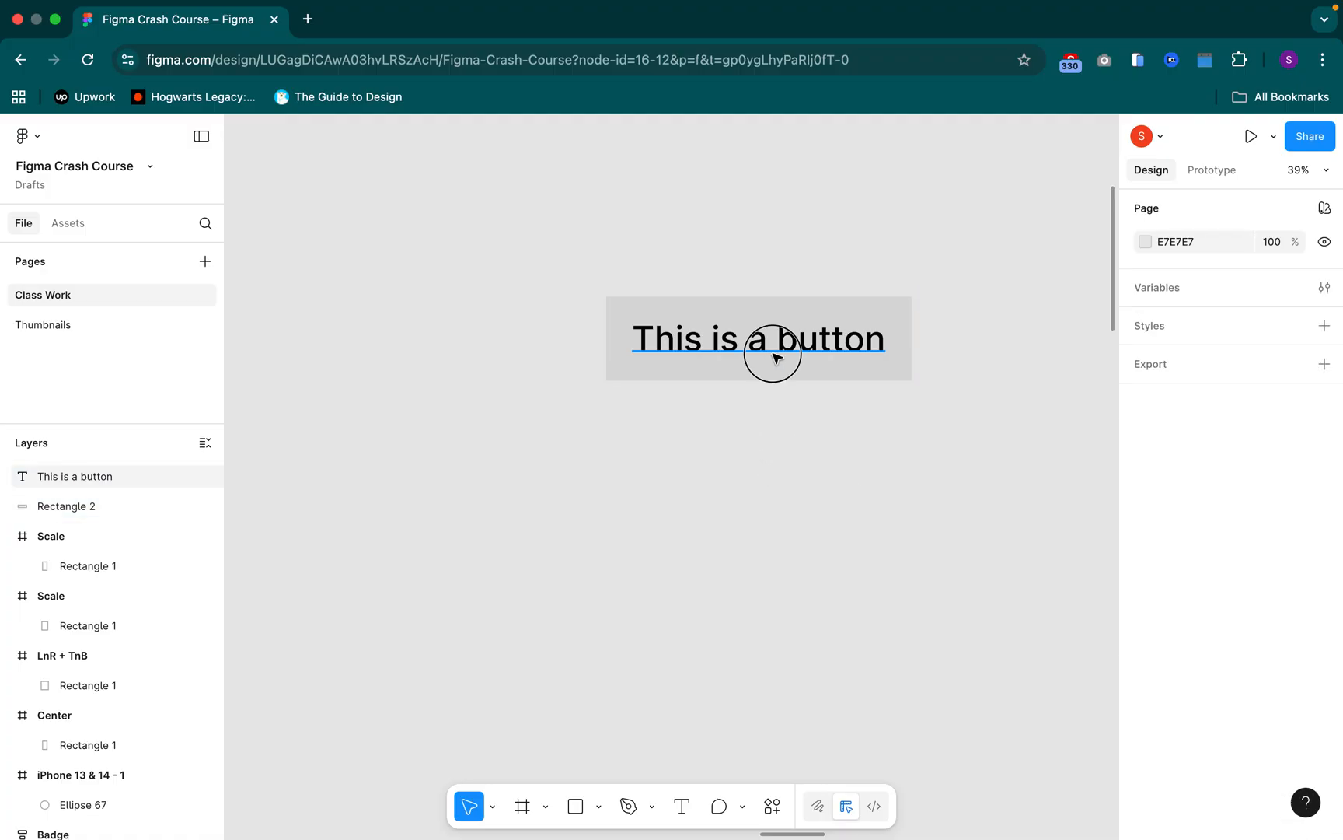
# Duplicate the button's rectangle and text together, placing the copy about 345 px to the right of the original
pyautogui.moveTo(906, 431); pyautogui.dragTo(678, 418)
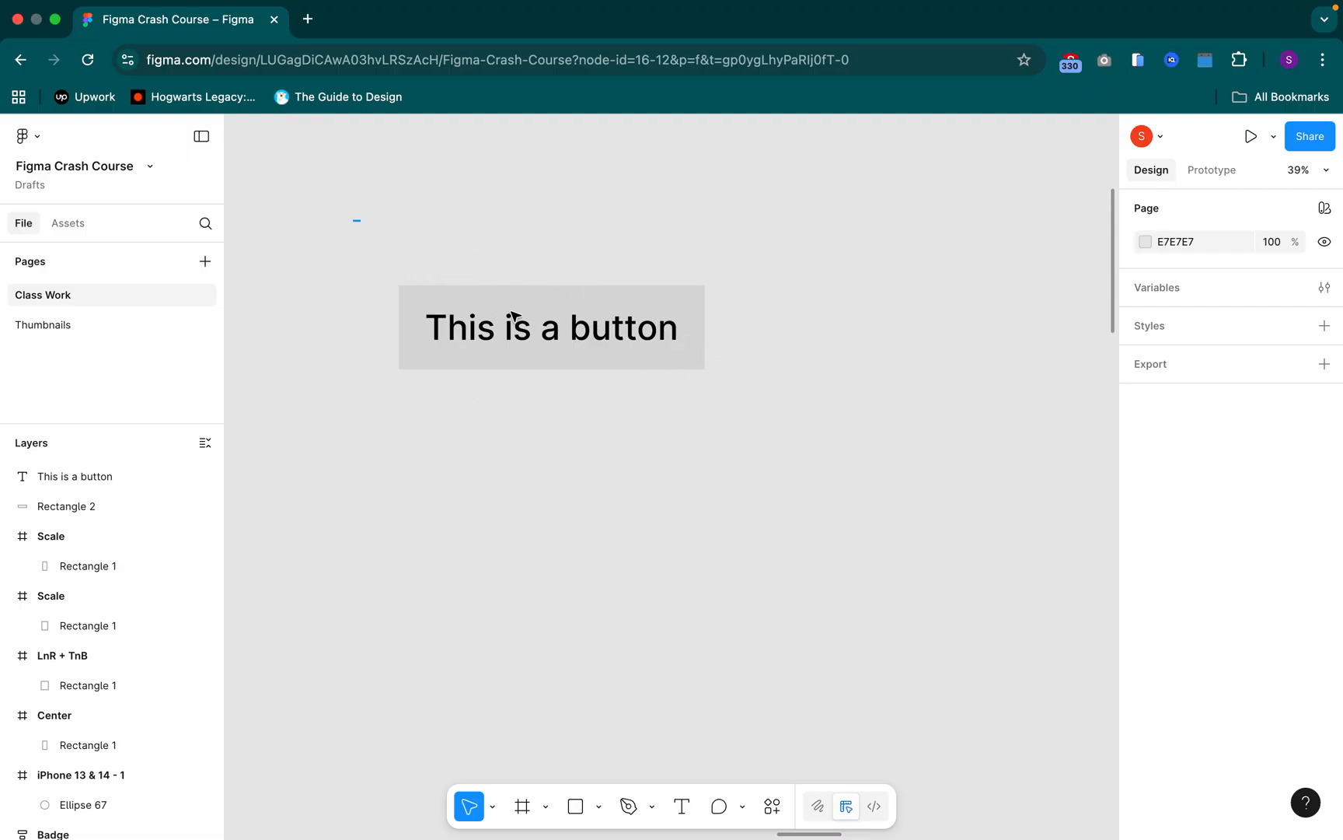
pyautogui.moveTo(355, 220); pyautogui.dragTo(1041, 345)
pyautogui.moveTo(865, 249); pyautogui.dragTo(714, 277)
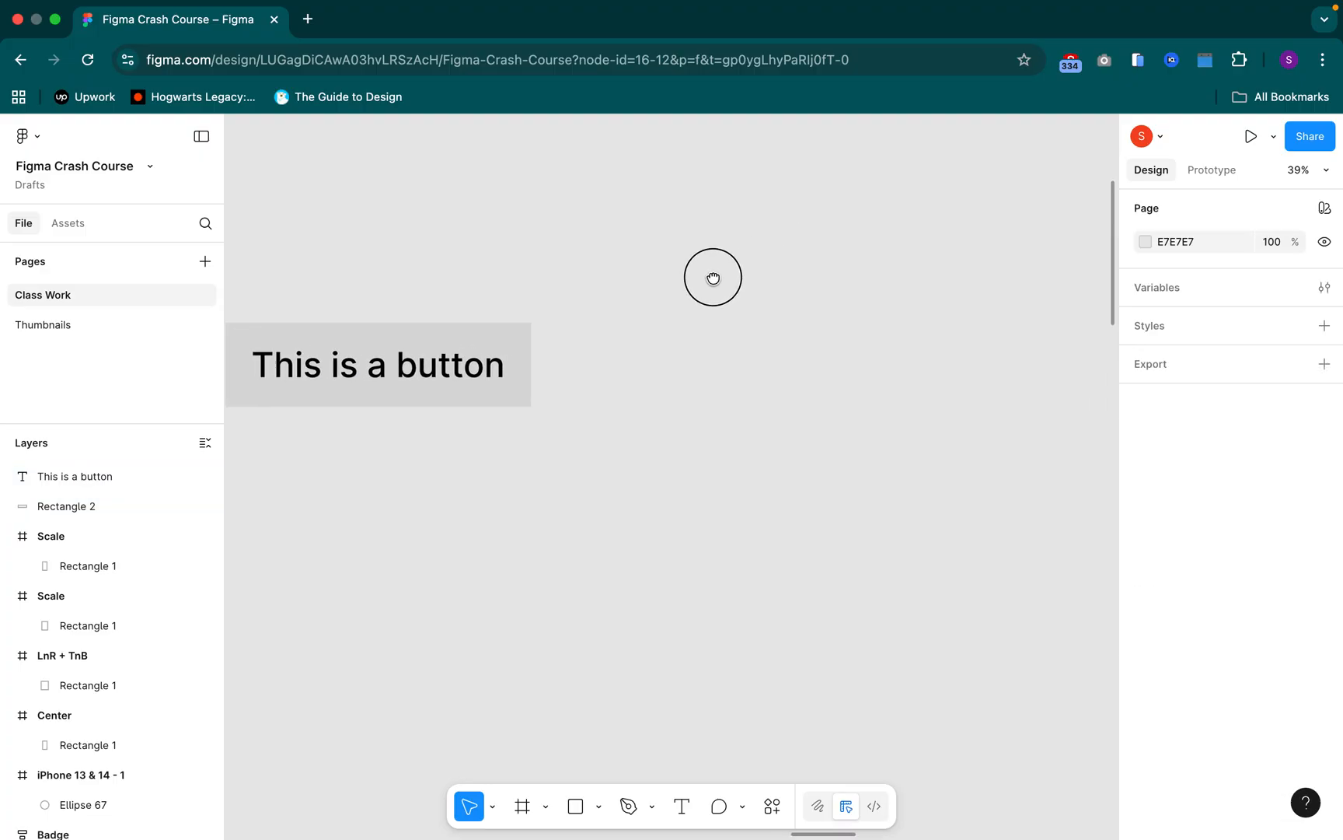
pyautogui.moveTo(664, 220); pyautogui.dragTo(373, 400)
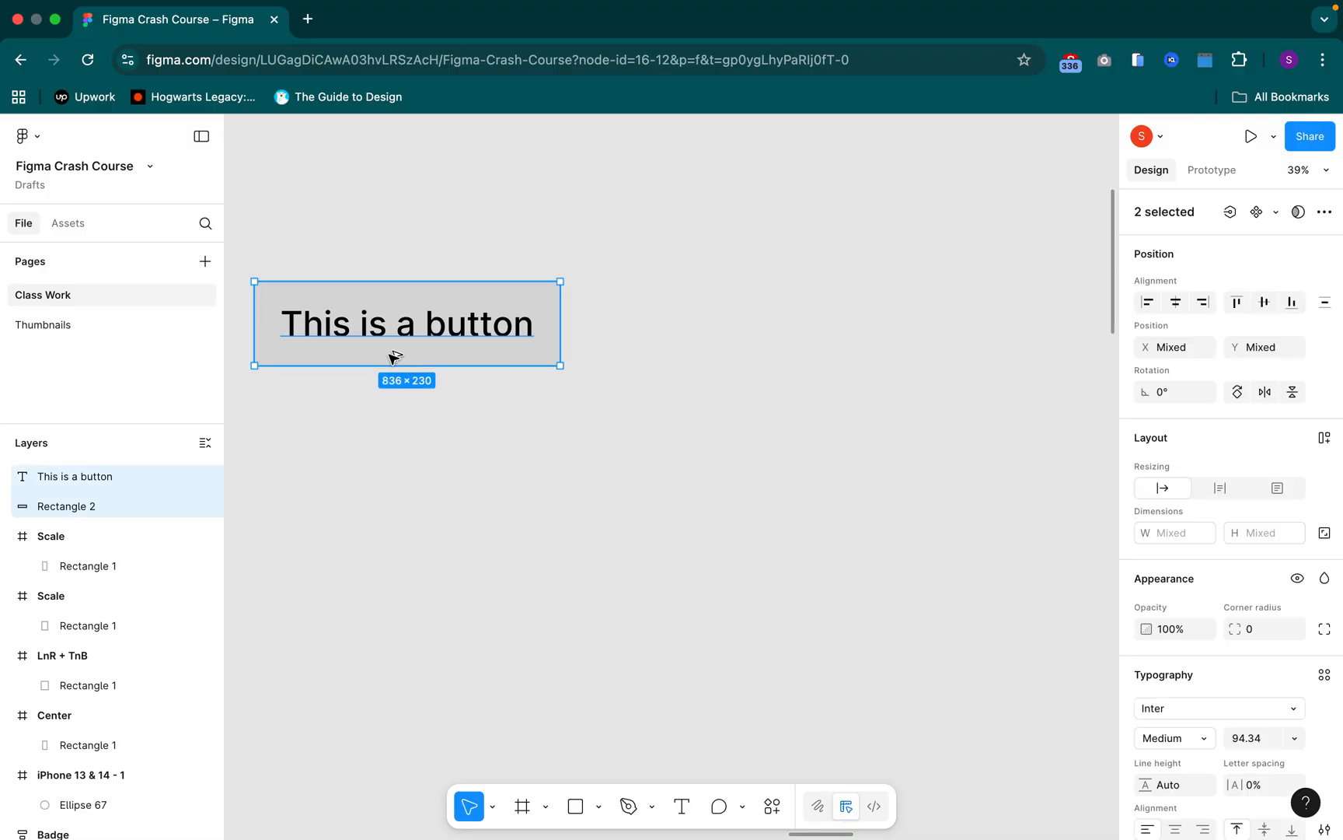
pyautogui.moveTo(399, 307); pyautogui.dragTo(832, 309)
# Replace the copied button's text with "Use Button"
pyautogui.click(842, 324)
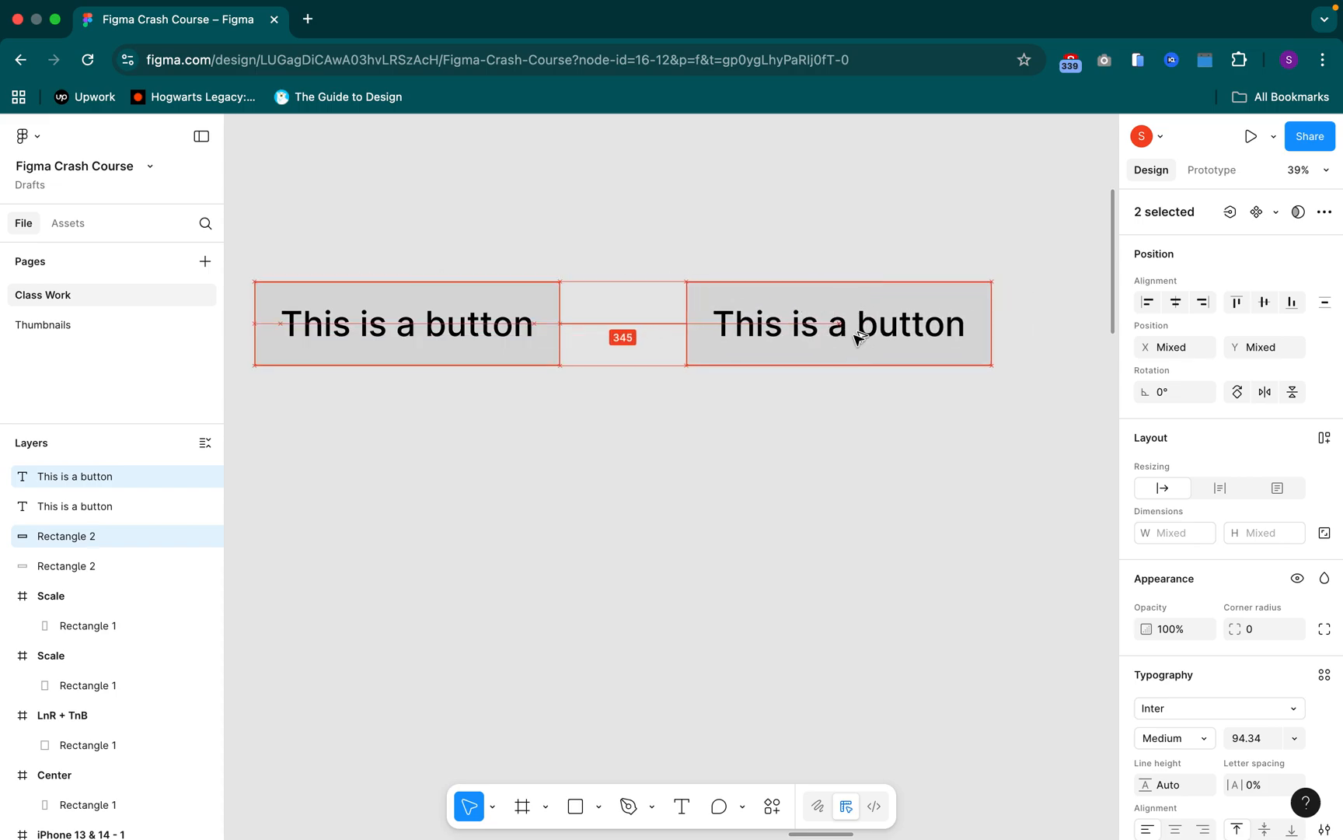
pyautogui.doubleClick(846, 326)
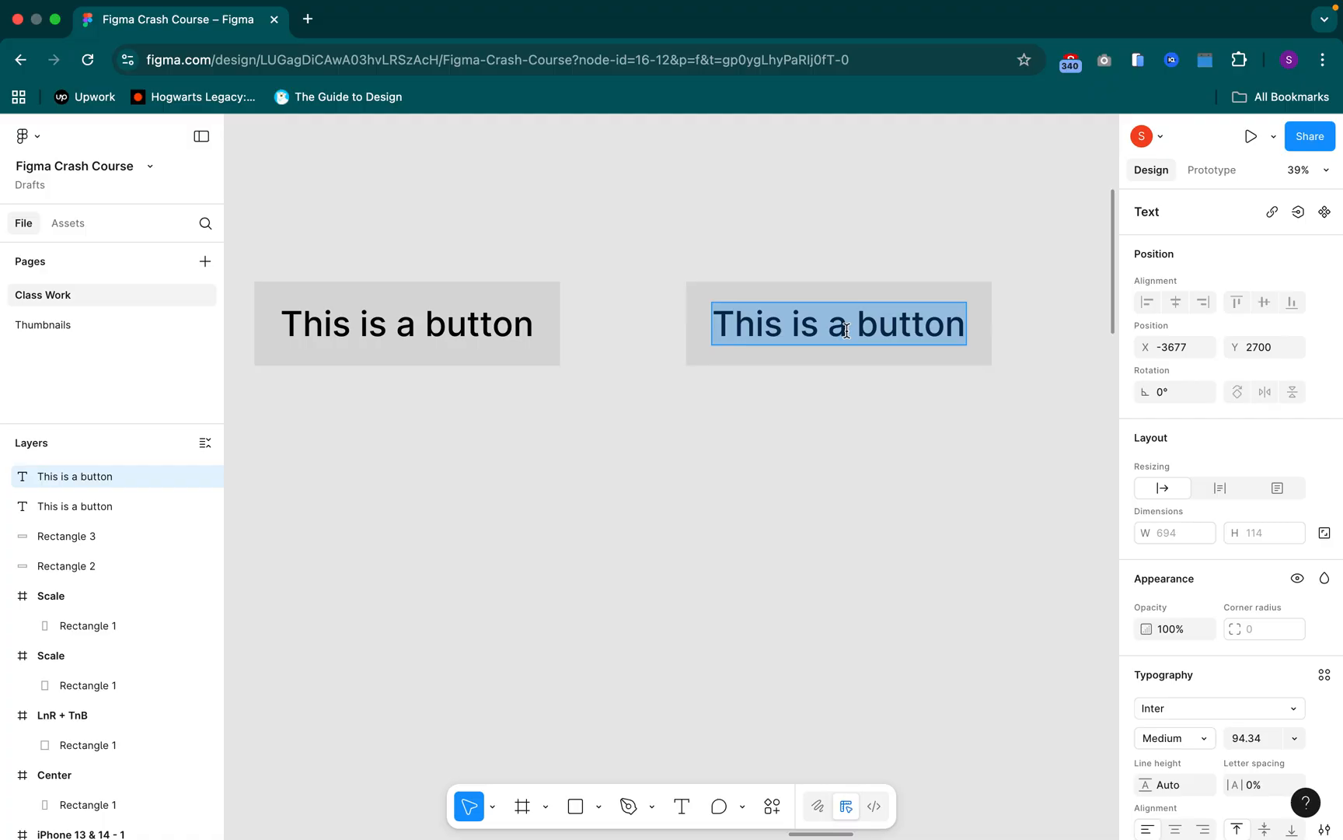
pyautogui.write('Us')
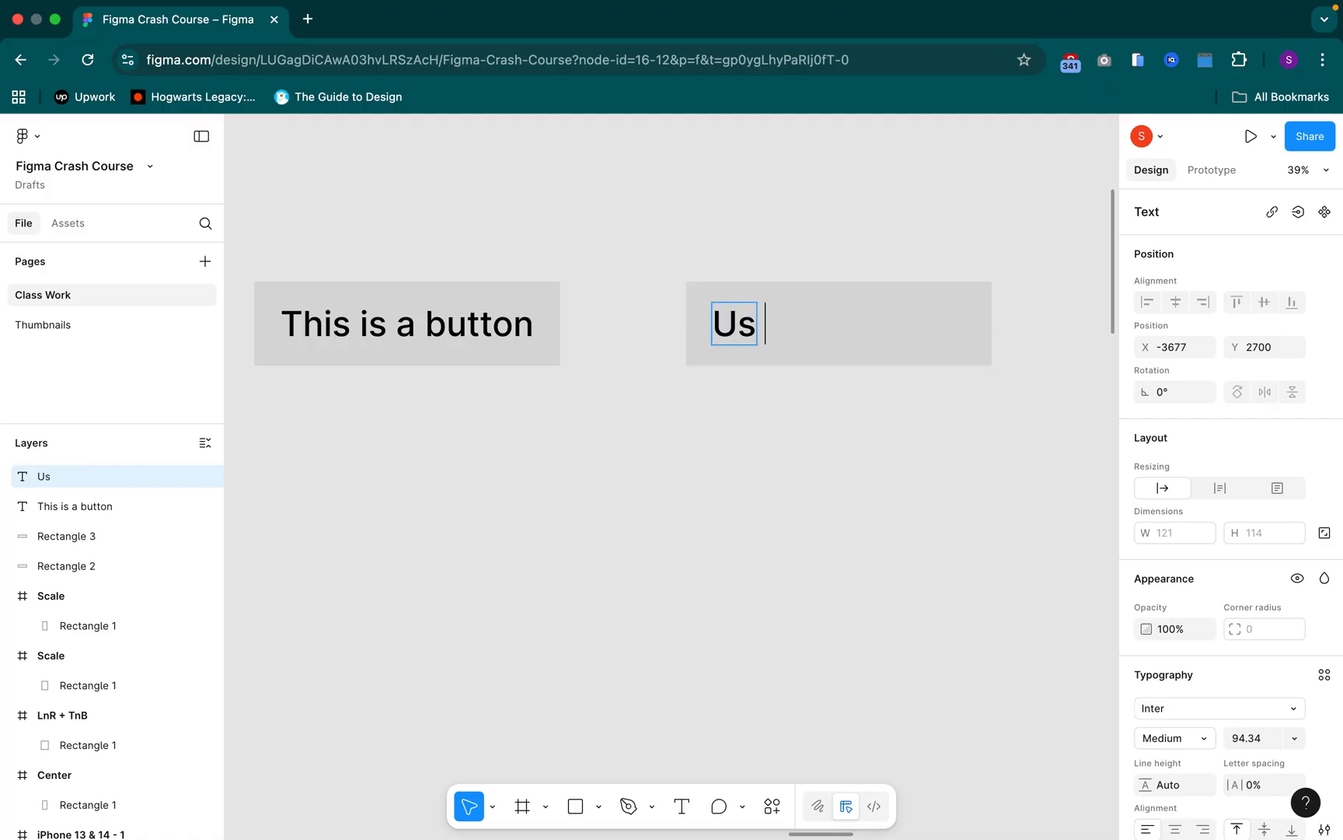
pyautogui.write('e')
pyautogui.write(' this bu')
pyautogui.press('BackSpace')
pyautogui.press('BackSpace')
pyautogui.press('BackSpace')
pyautogui.press('BackSpace')
pyautogui.press('BackSpace')
pyautogui.press('BackSpace')
pyautogui.press('BackSpace')
pyautogui.write('Button')
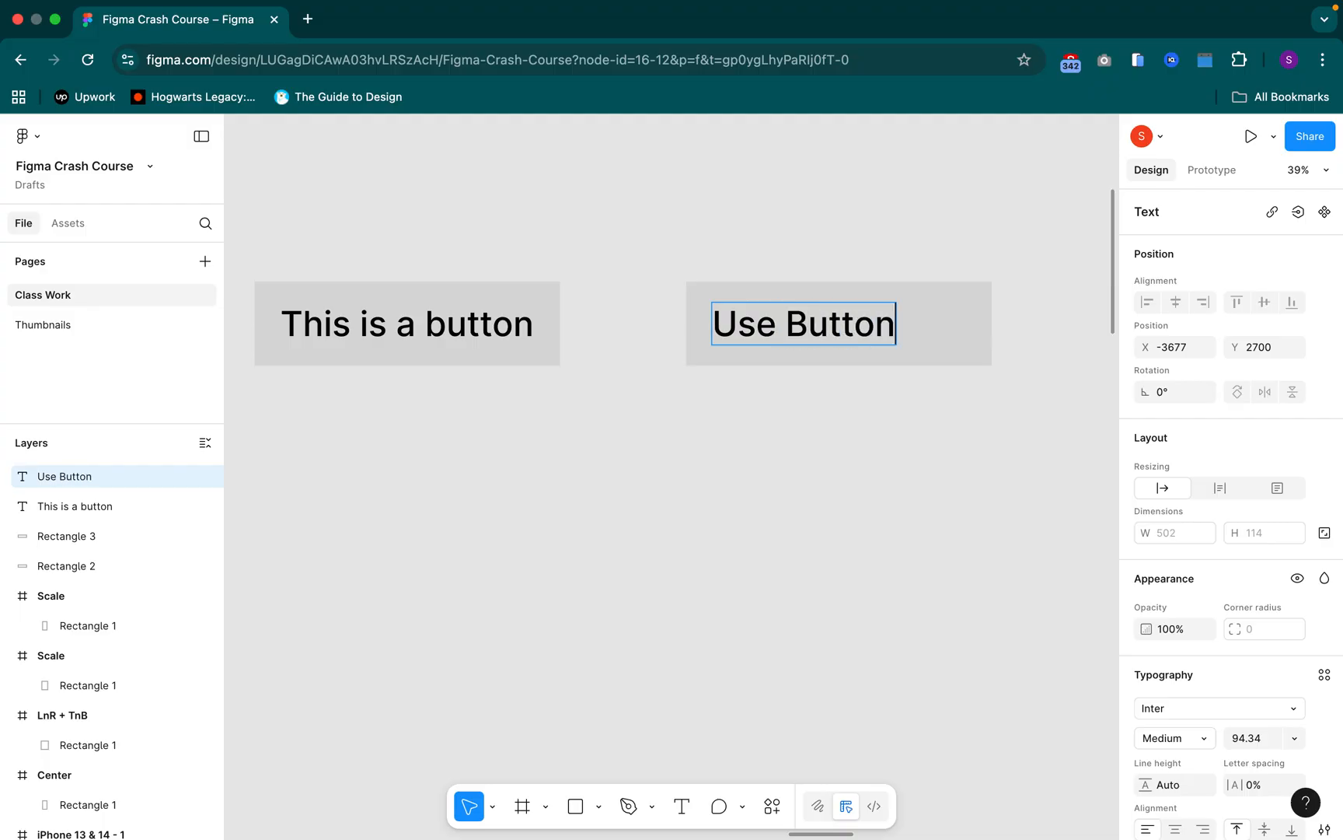
pyautogui.press('Escape')
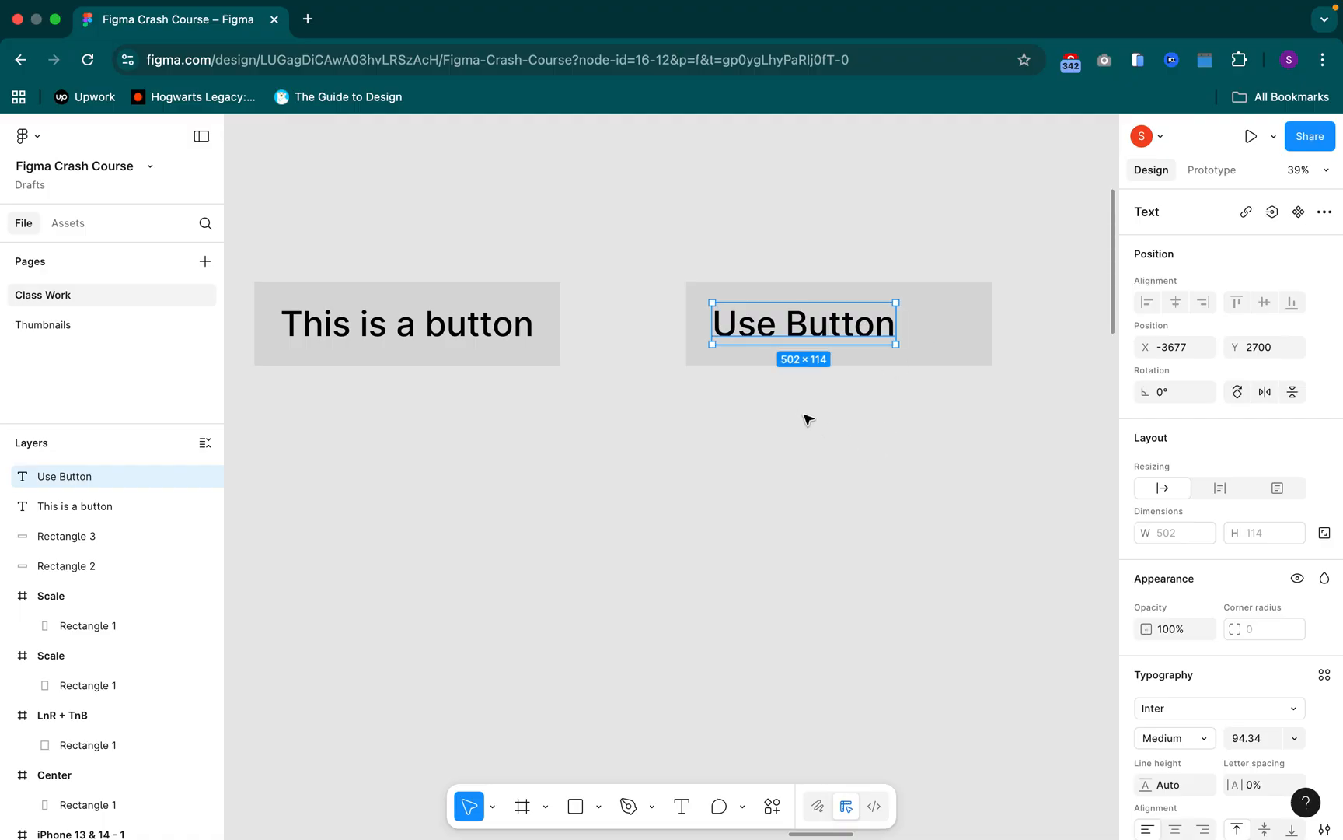
# Widen the "Use Button" rectangle to about 848 and group it with its text
pyautogui.click(973, 311)
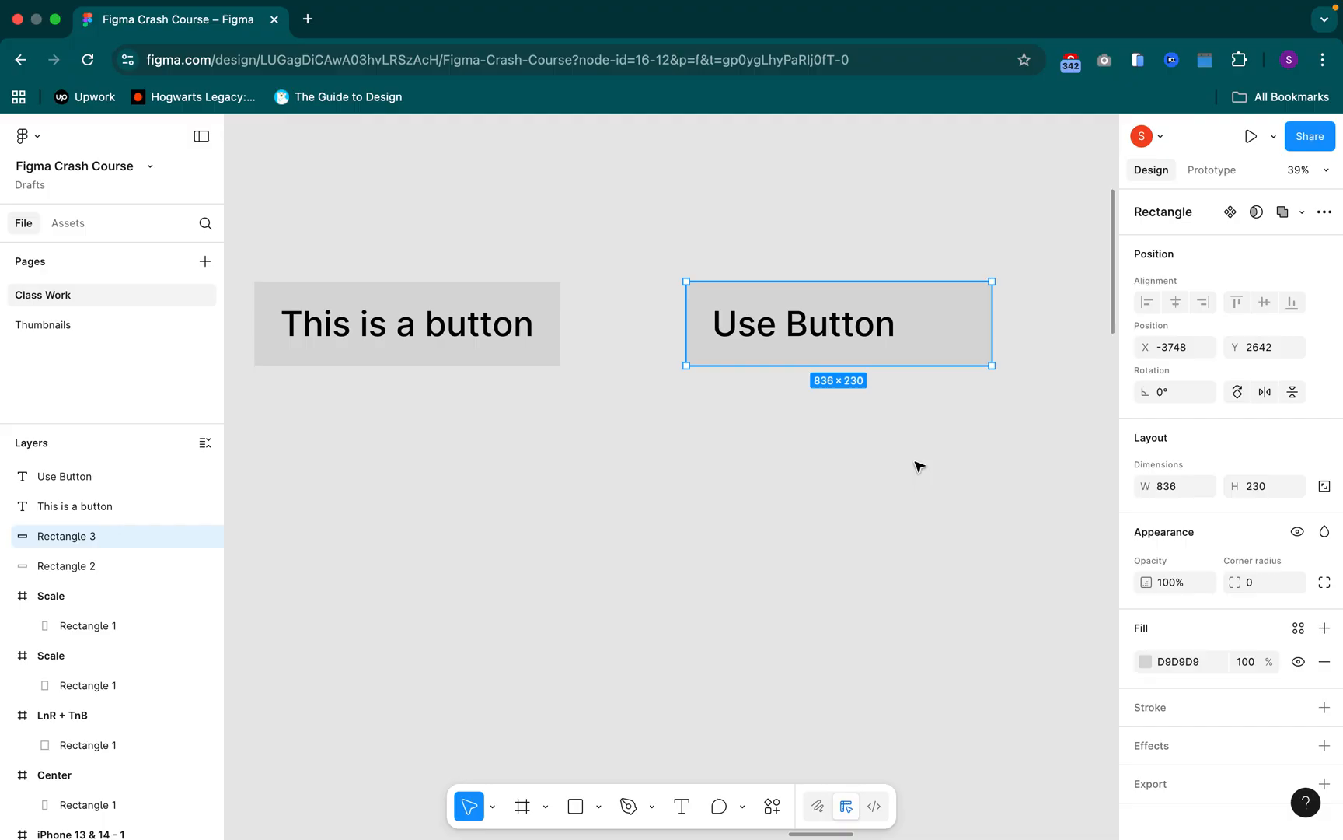
pyautogui.moveTo(992, 318)
pyautogui.mouseDown()
pyautogui.moveTo(914, 326)
pyautogui.moveTo(1005, 333)
pyautogui.moveTo(940, 342)
pyautogui.moveTo(996, 346)
pyautogui.mouseUp()
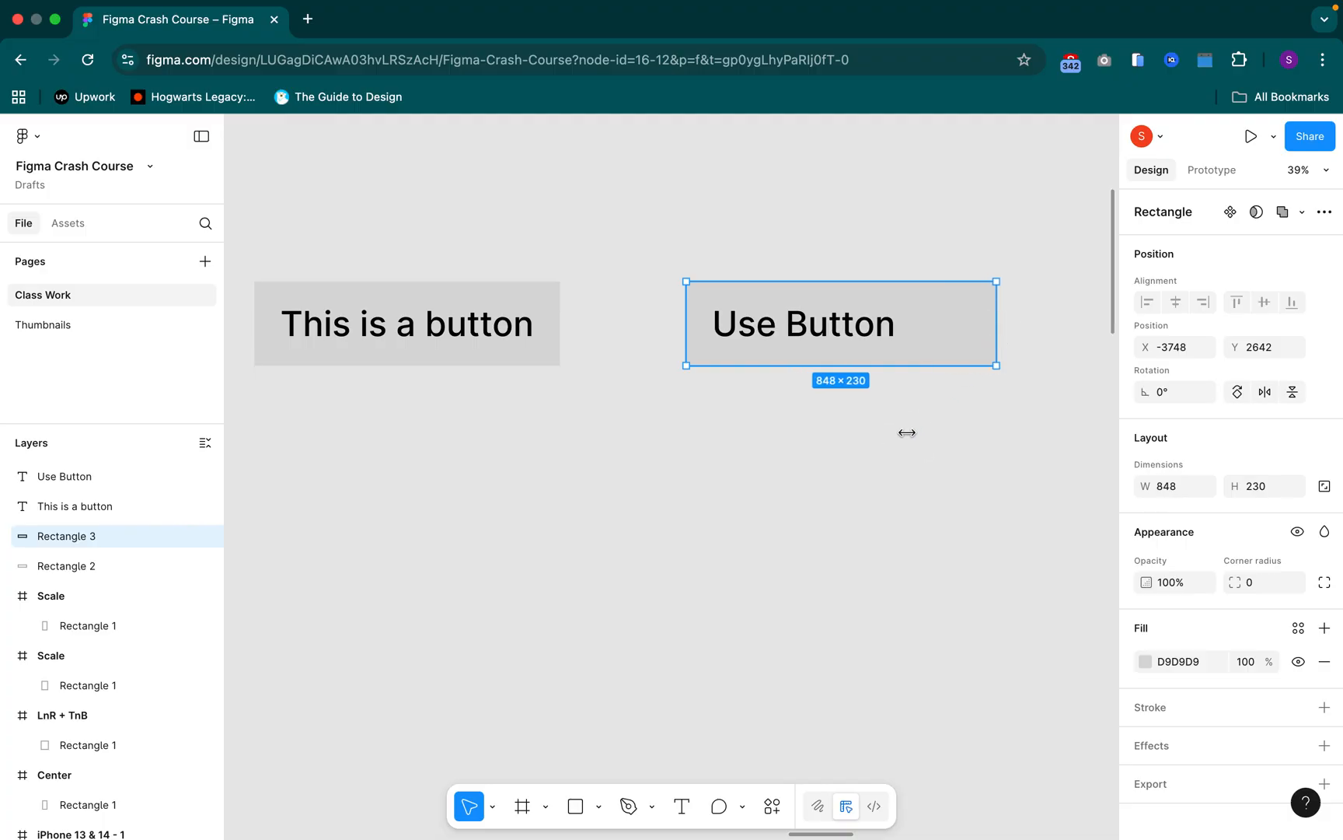
pyautogui.click(866, 421)
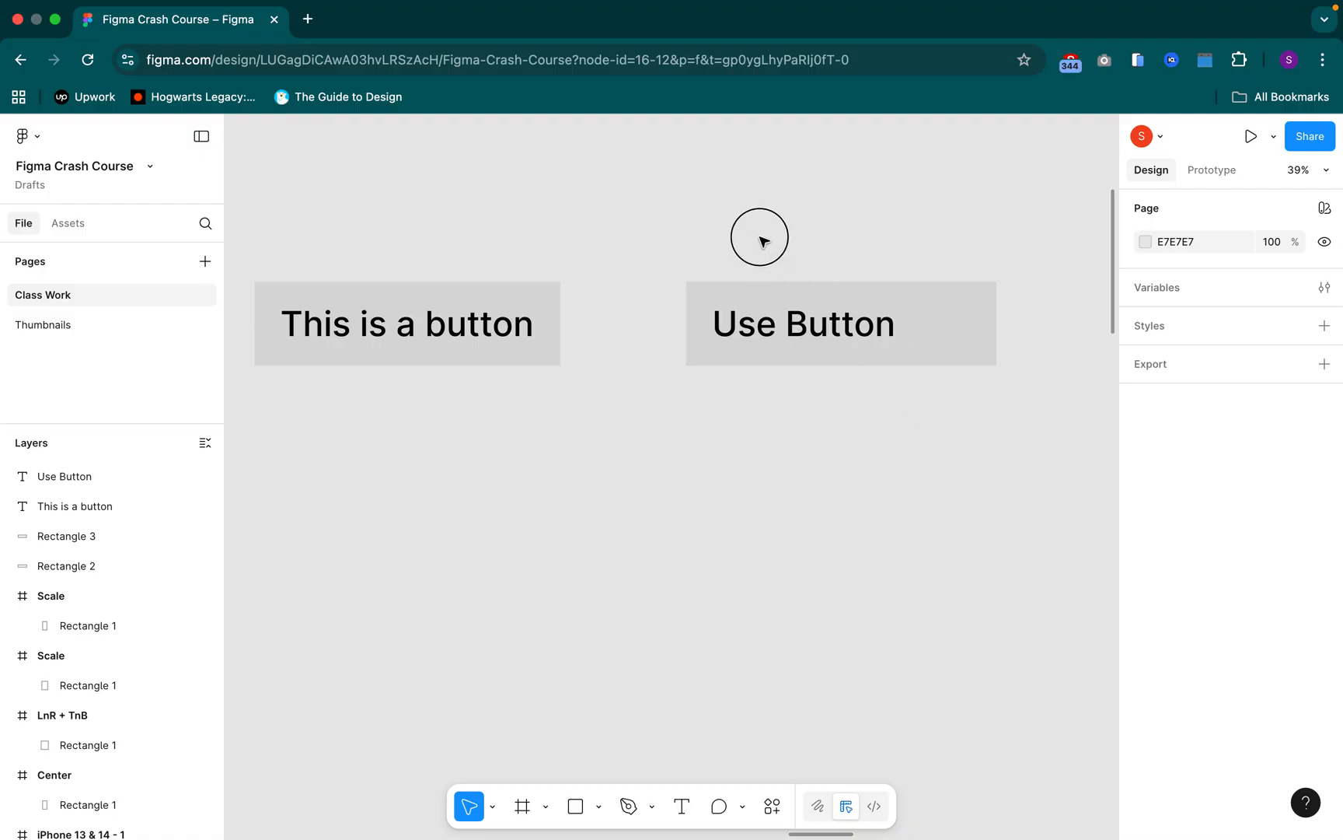
pyautogui.moveTo(940, 423); pyautogui.dragTo(774, 251)
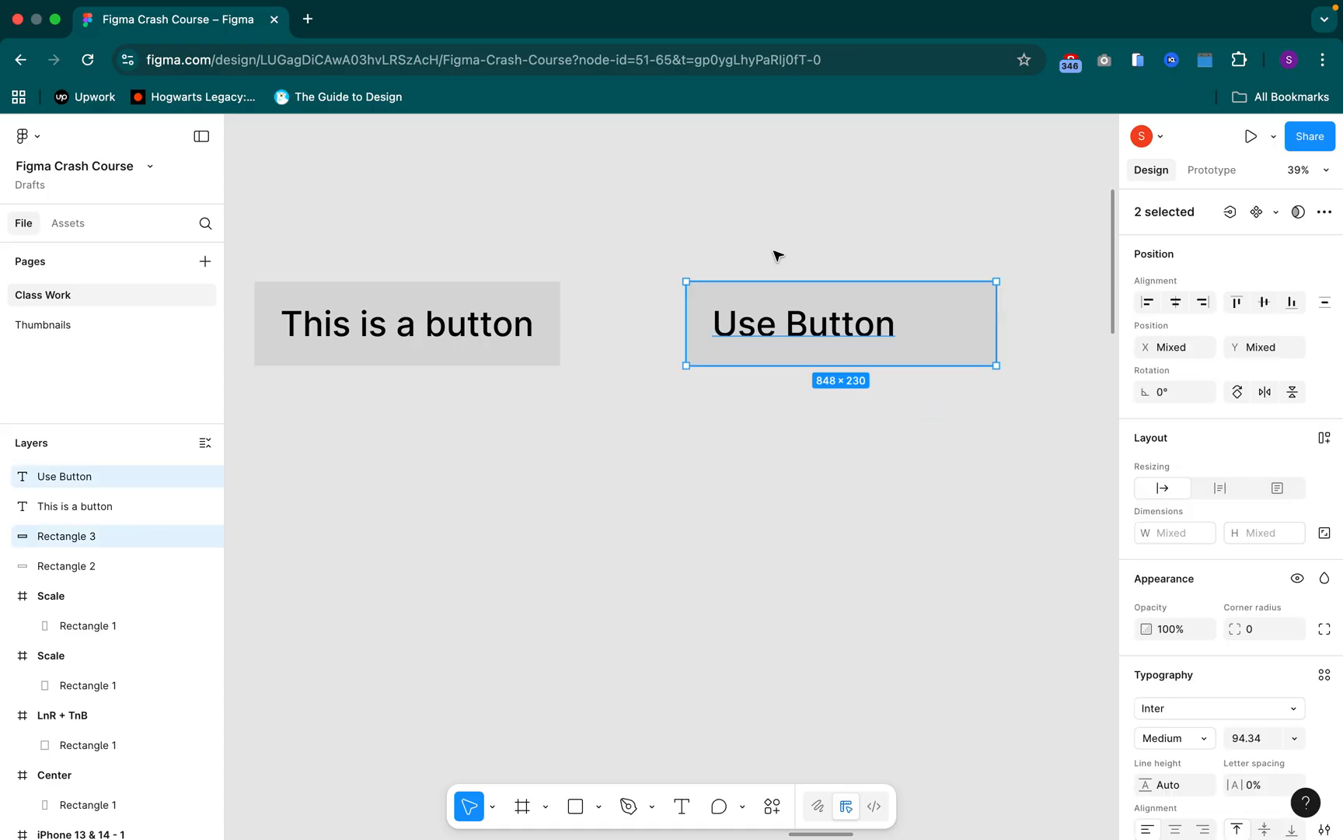
pyautogui.hotkey('ctrl', 'g')
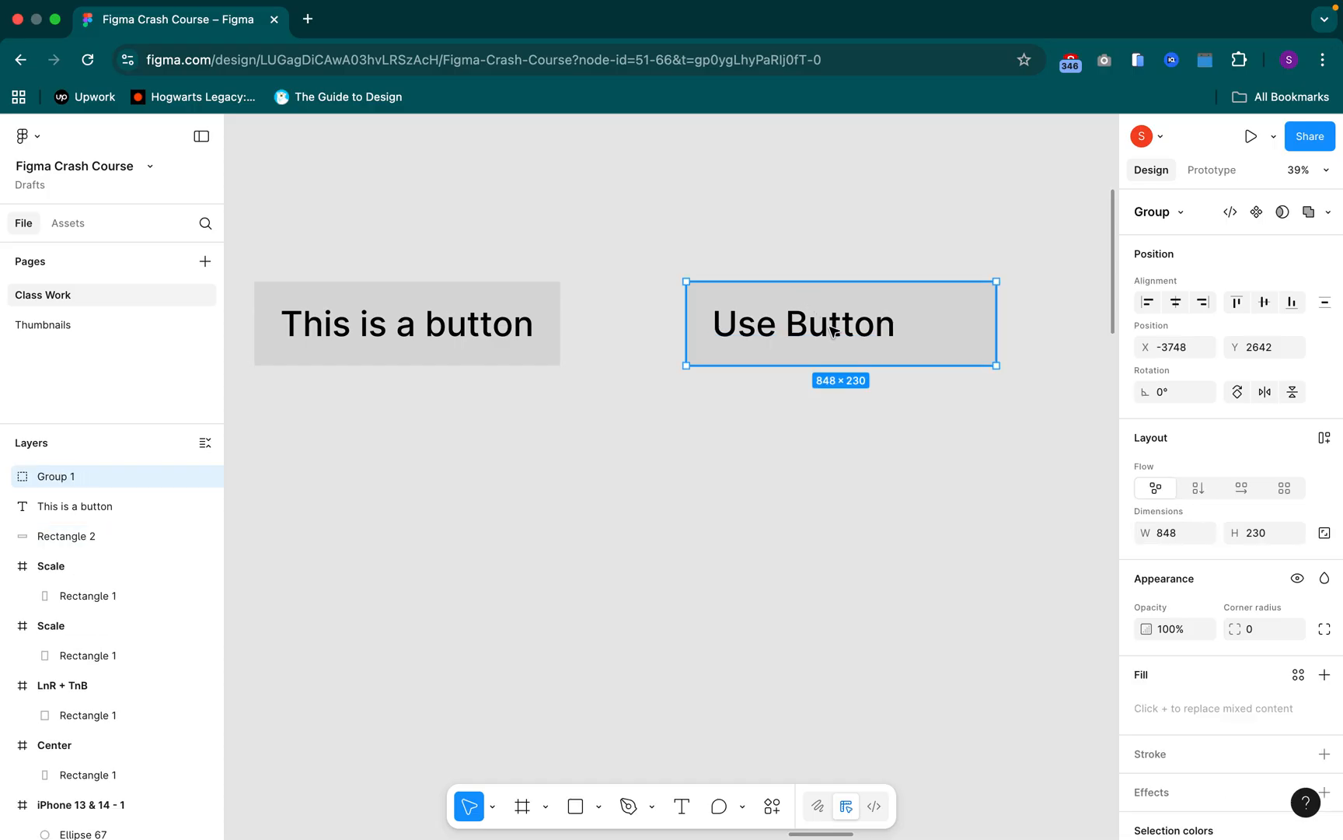
# Duplicate the "Use Button" group below the original and delete the copy
pyautogui.hotkey('ctrl', 'd')
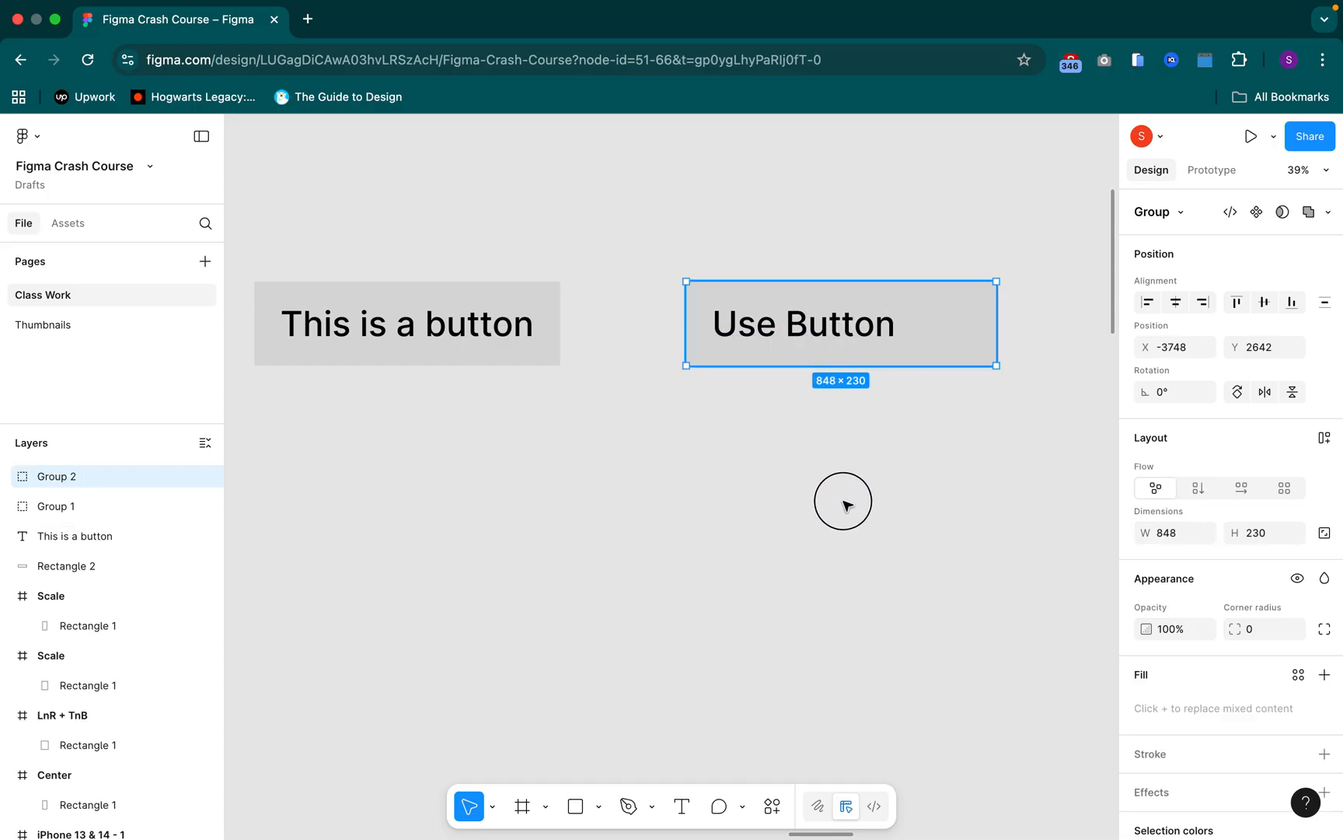
pyautogui.moveTo(874, 500); pyautogui.dragTo(902, 491)
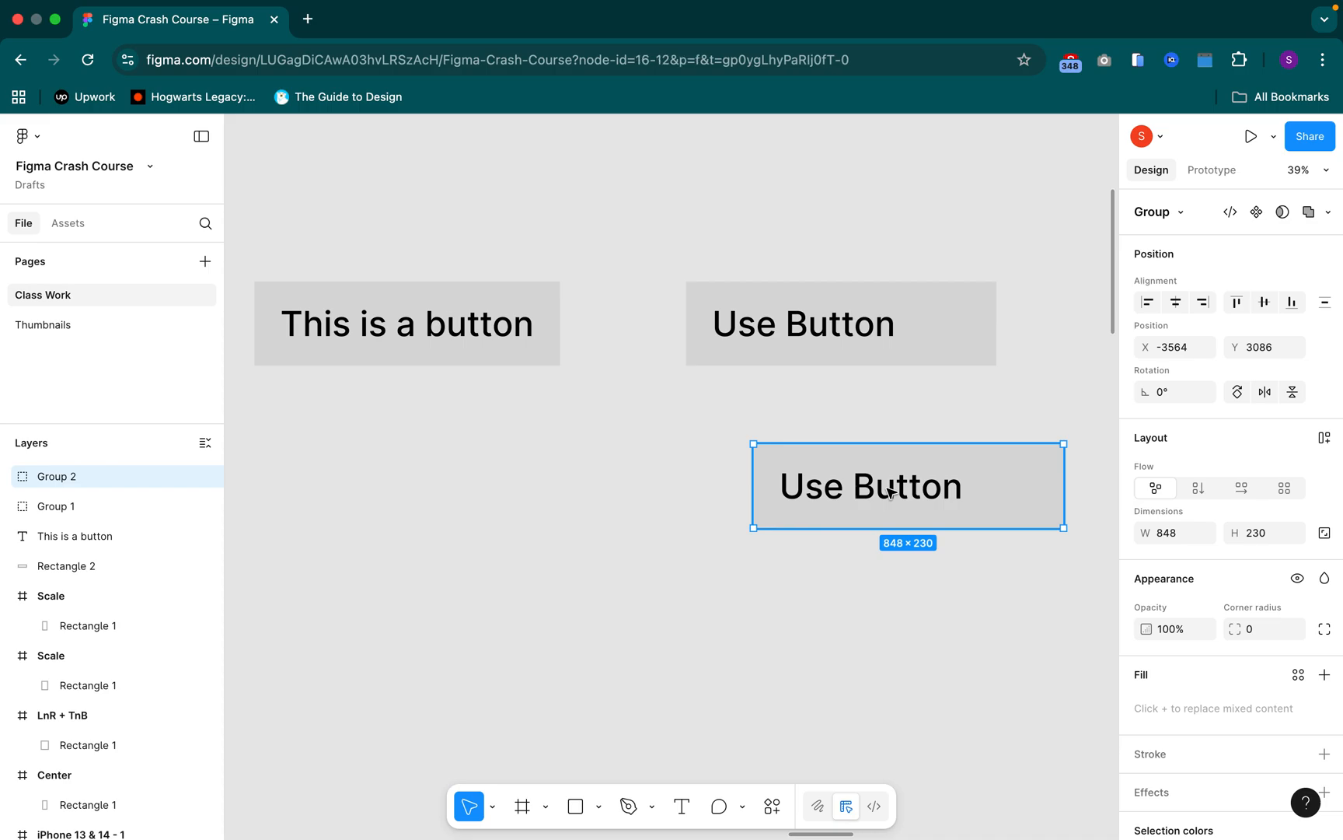
pyautogui.press('Delete')
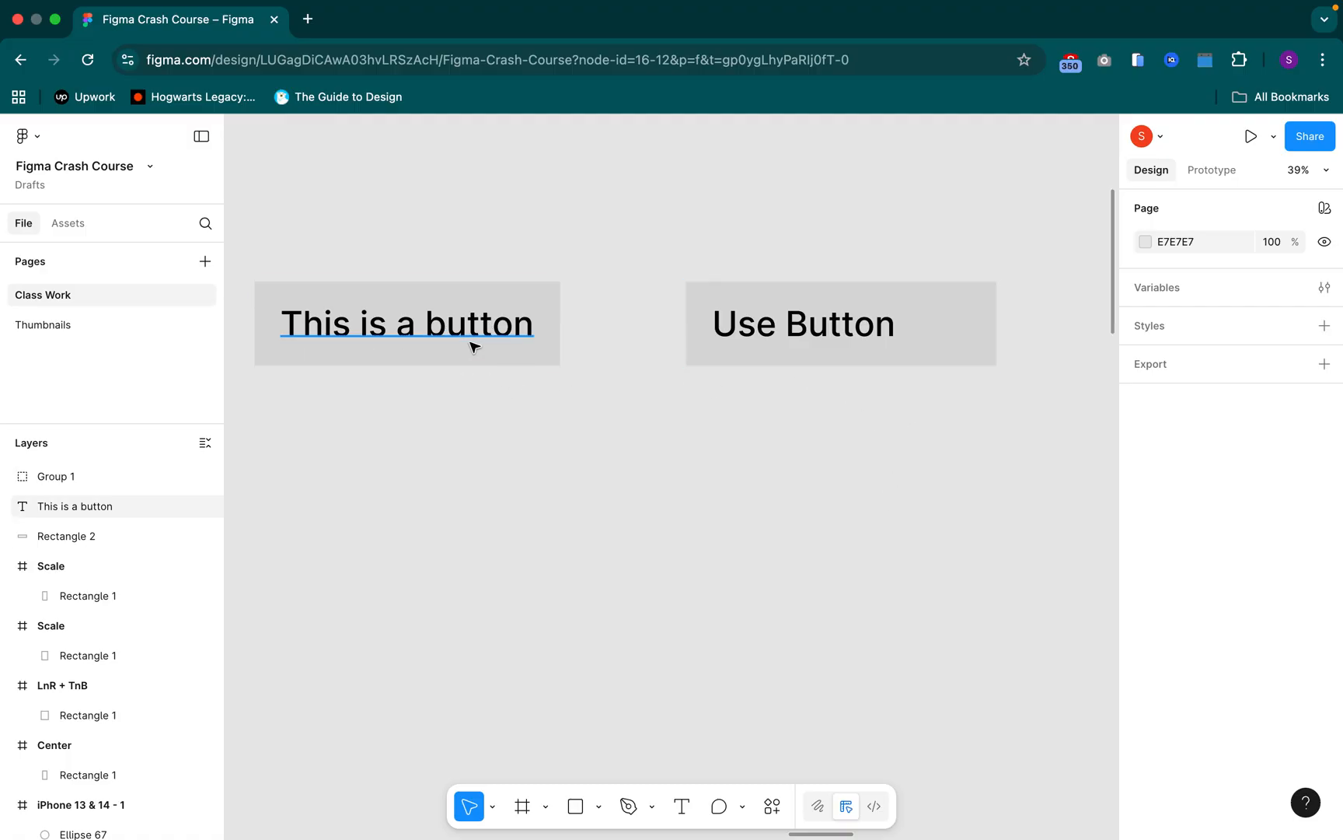
# Duplicate the "This is a button" text into the empty area below its rectangle
pyautogui.click(451, 323)
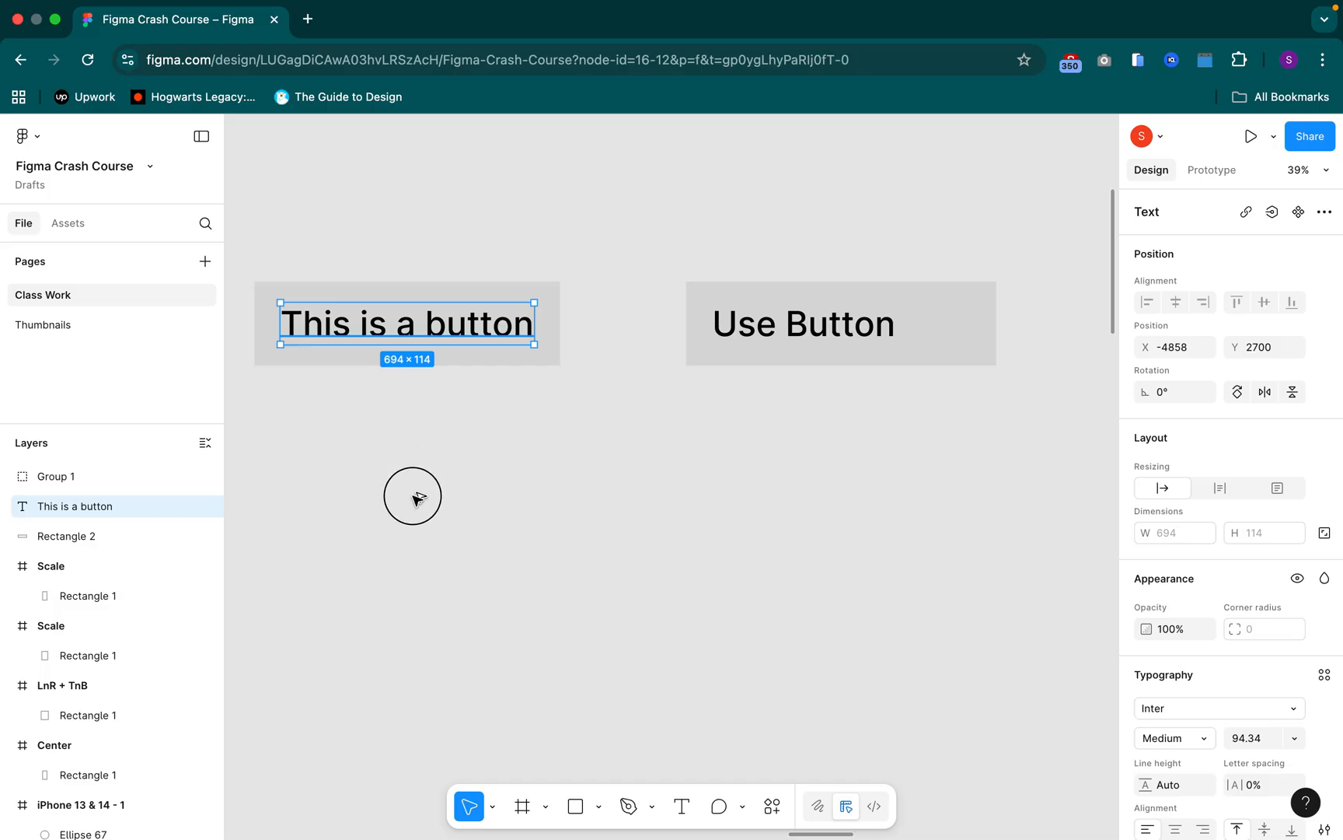
pyautogui.moveTo(445, 320); pyautogui.dragTo(413, 496)
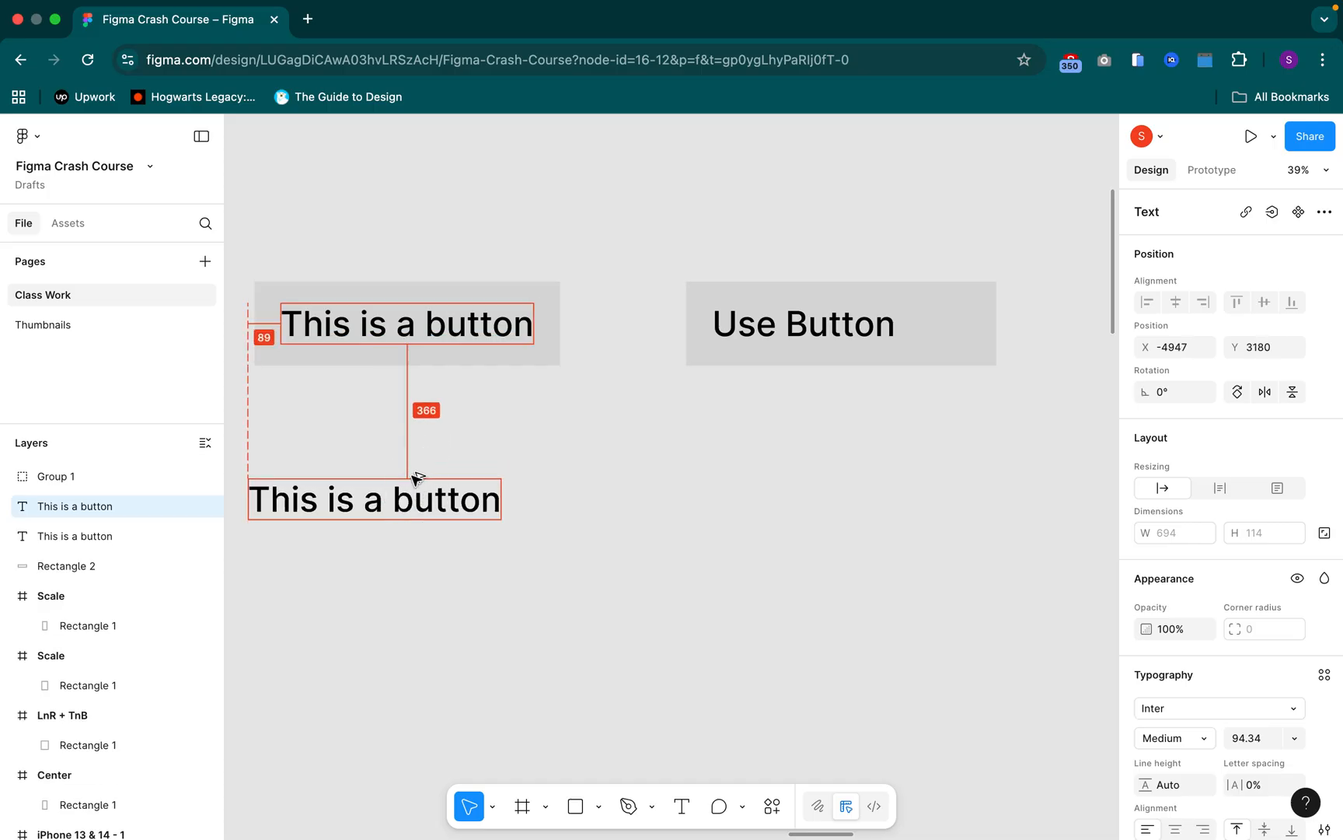
pyautogui.moveTo(309, 422); pyautogui.dragTo(481, 425)
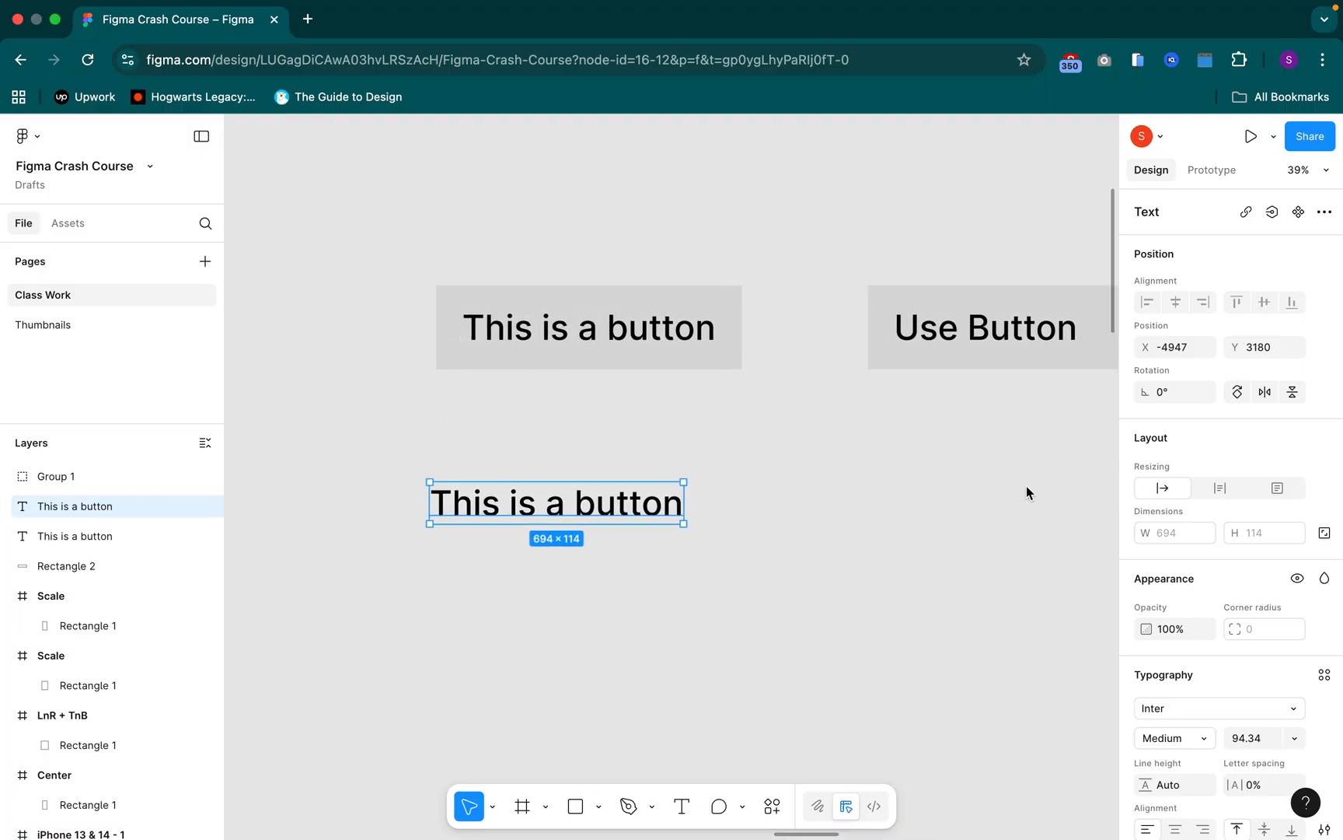
# Review the layout commands available for the copied "This is a button" text
pyautogui.click(644, 496)
pyautogui.rightClick(645, 498)
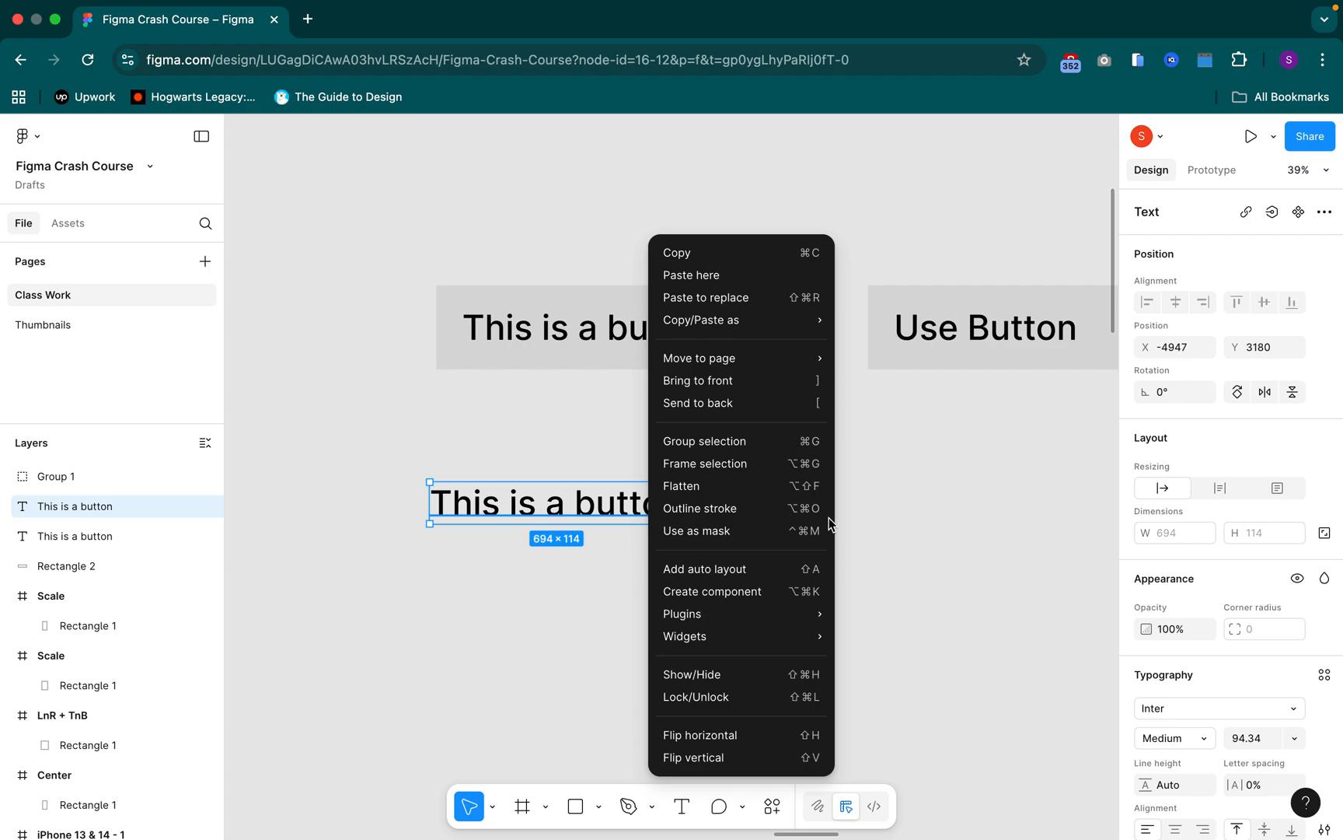
pyautogui.click(349, 394)
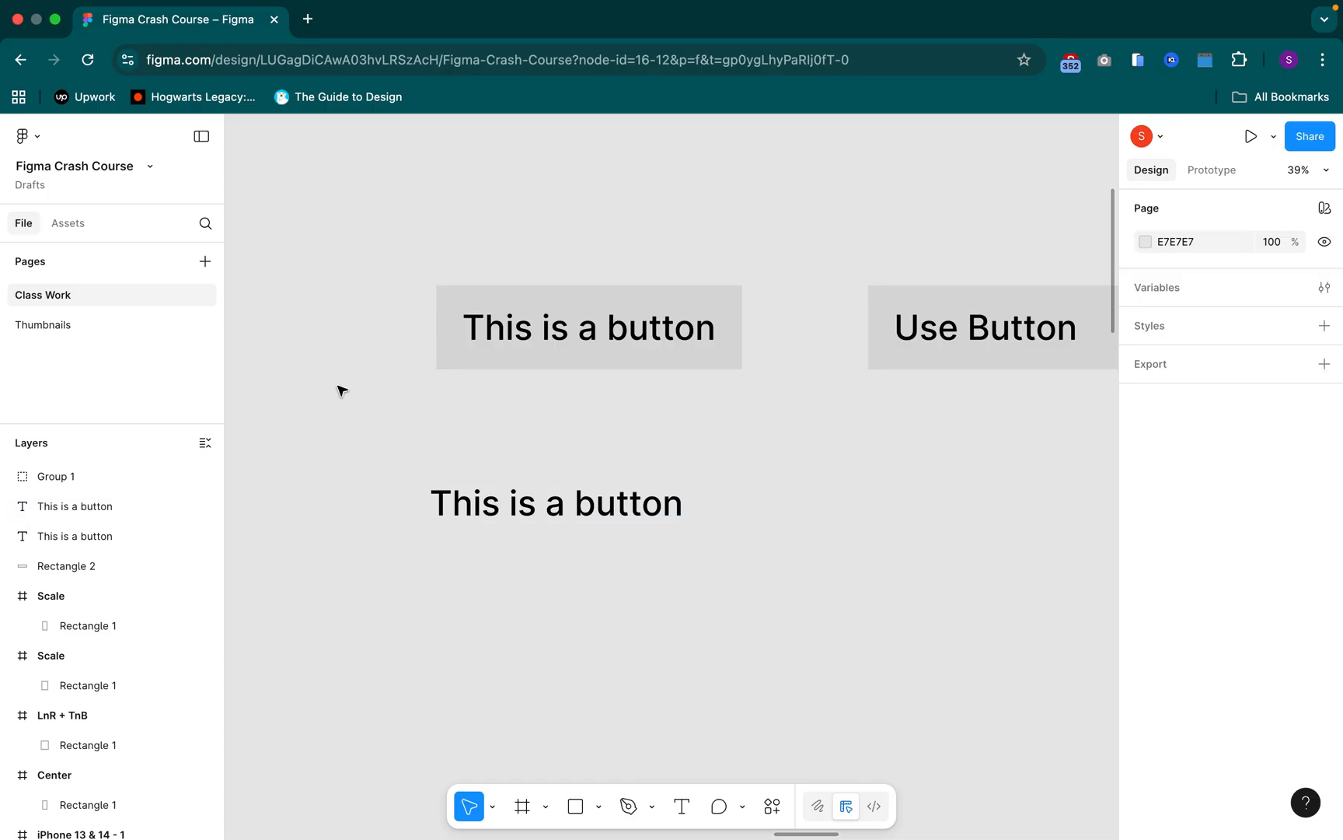
# Draw a small horizontal frame on the empty canvas to the left of the copied text
pyautogui.hscroll(-3, 330, 388)
pyautogui.hscroll(-2, 320, 385)
pyautogui.press('f')
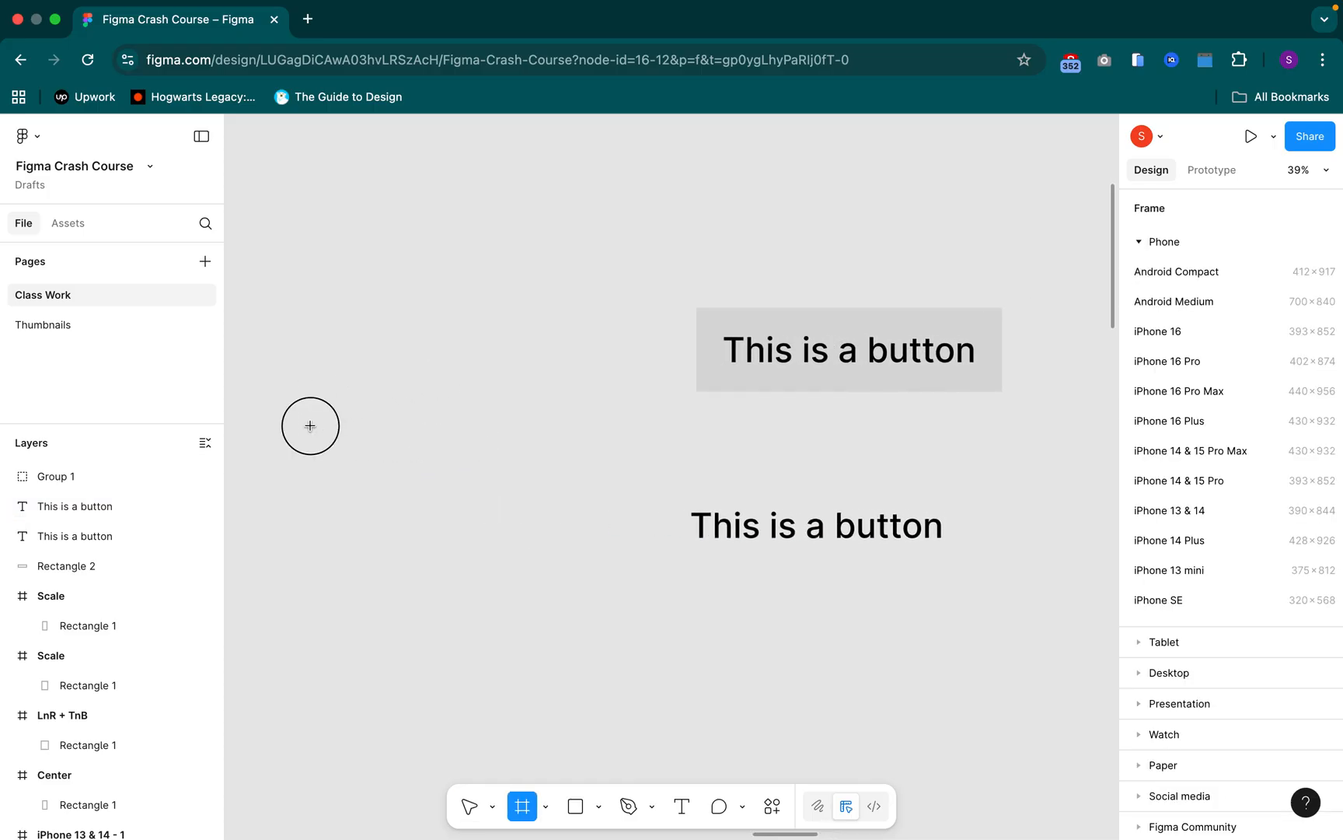
pyautogui.moveTo(515, 469); pyautogui.dragTo(551, 492)
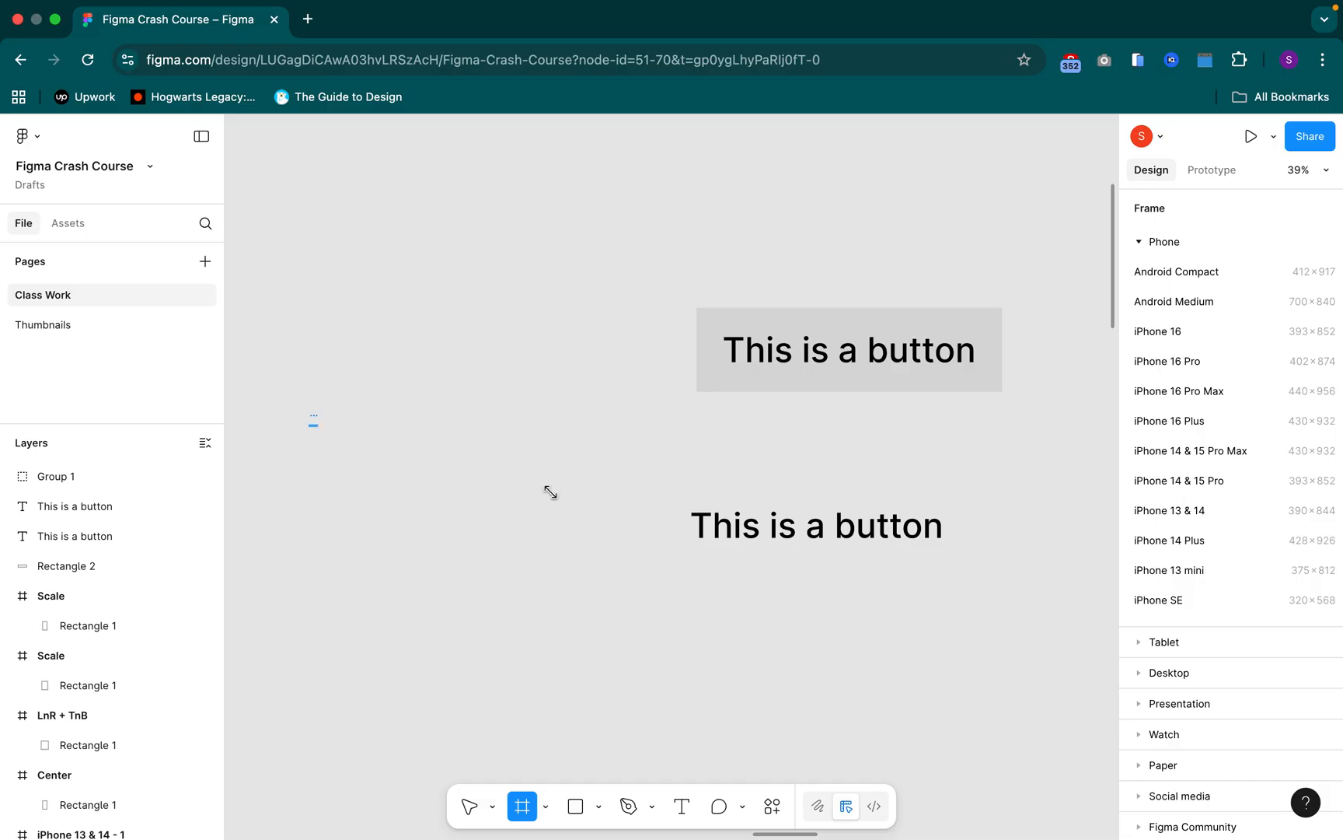
pyautogui.click(787, 552)
pyautogui.press('Escape')
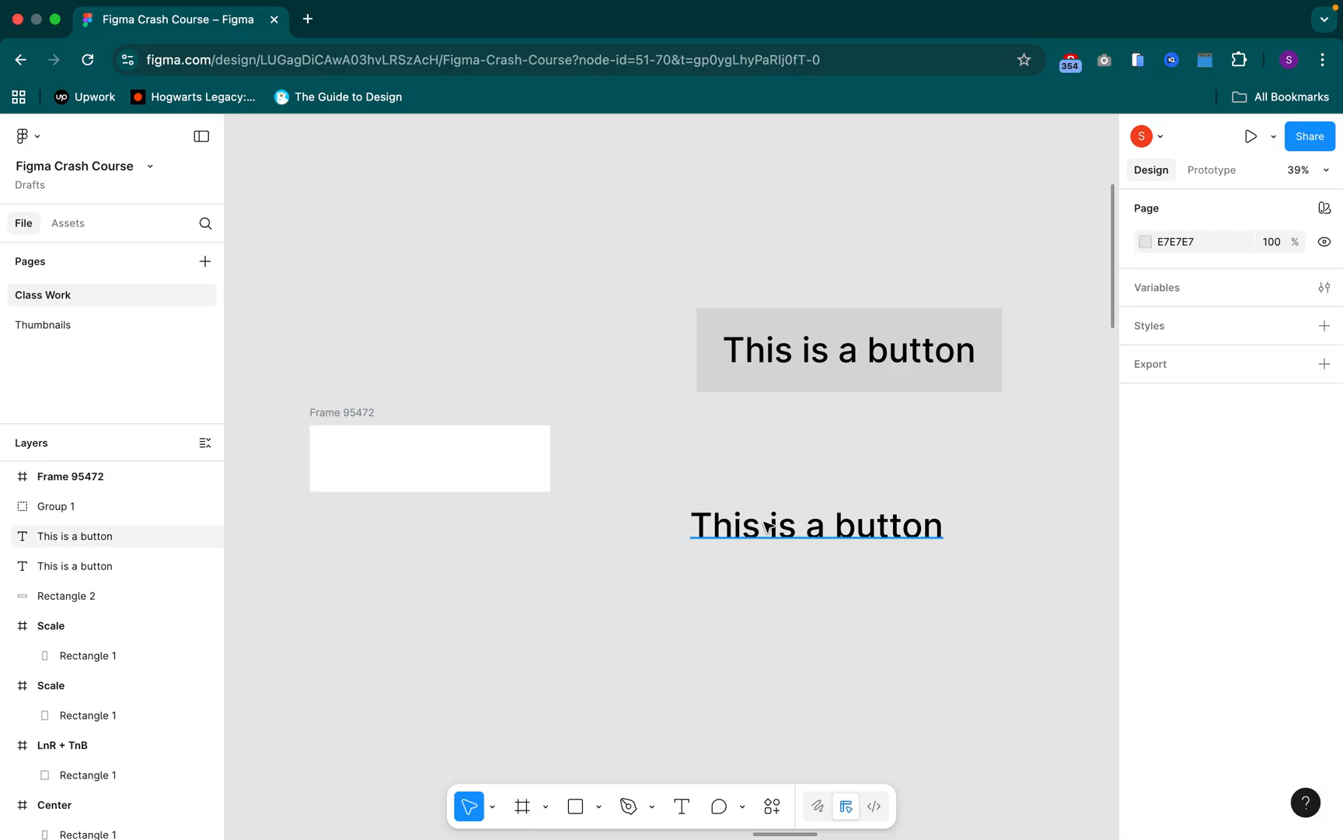
# Place a copy of the "This is a button" text inside the small frame and resize the frame to fit it
pyautogui.click(769, 526)
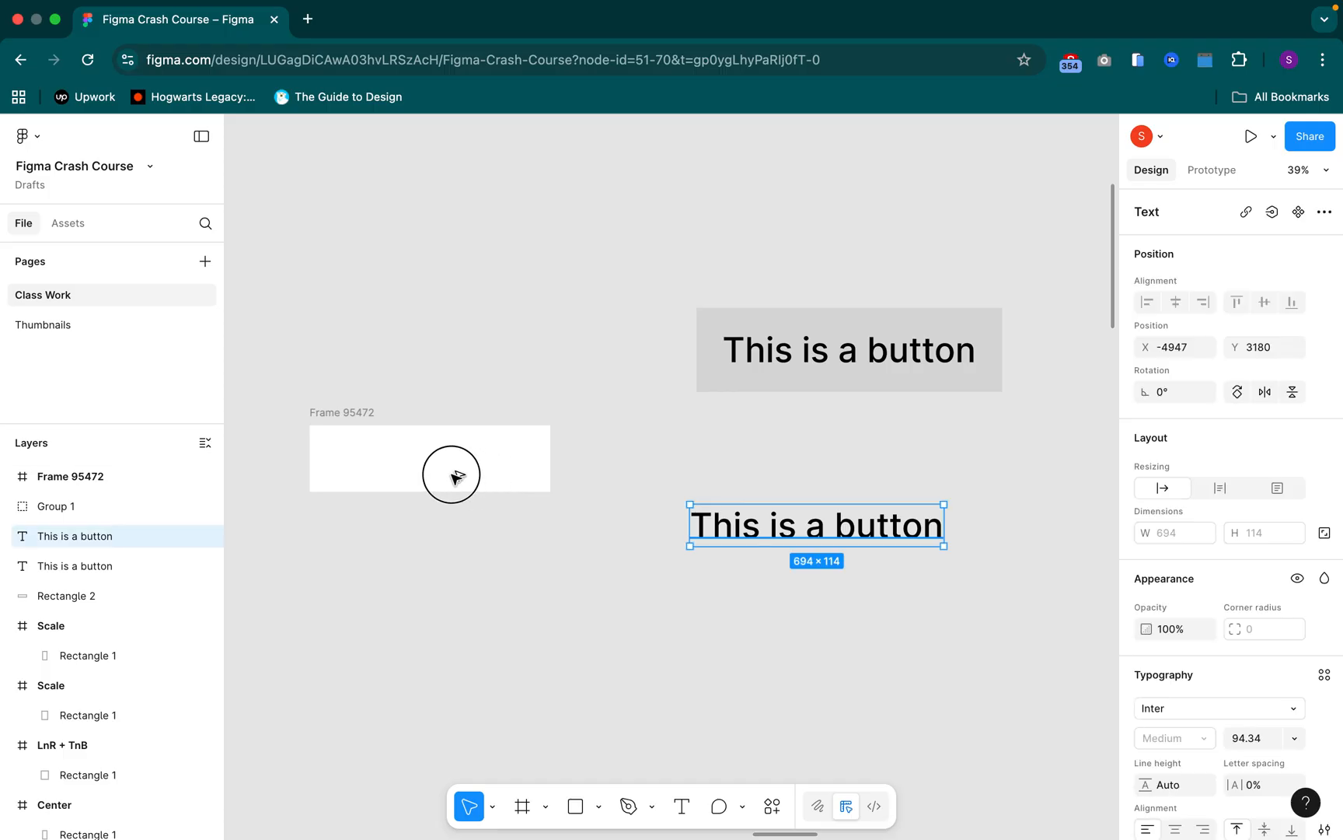
pyautogui.moveTo(419, 467); pyautogui.dragTo(402, 457)
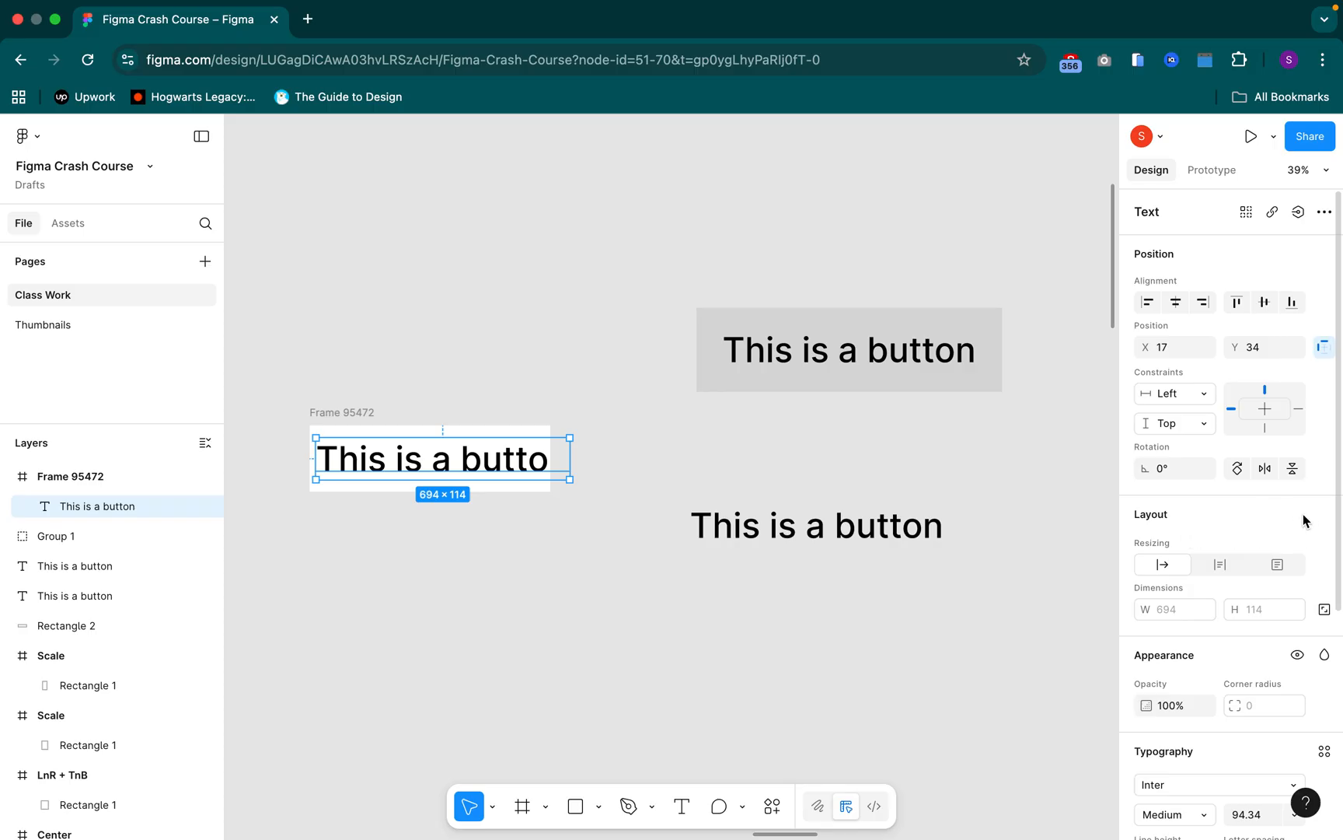
pyautogui.click(337, 413)
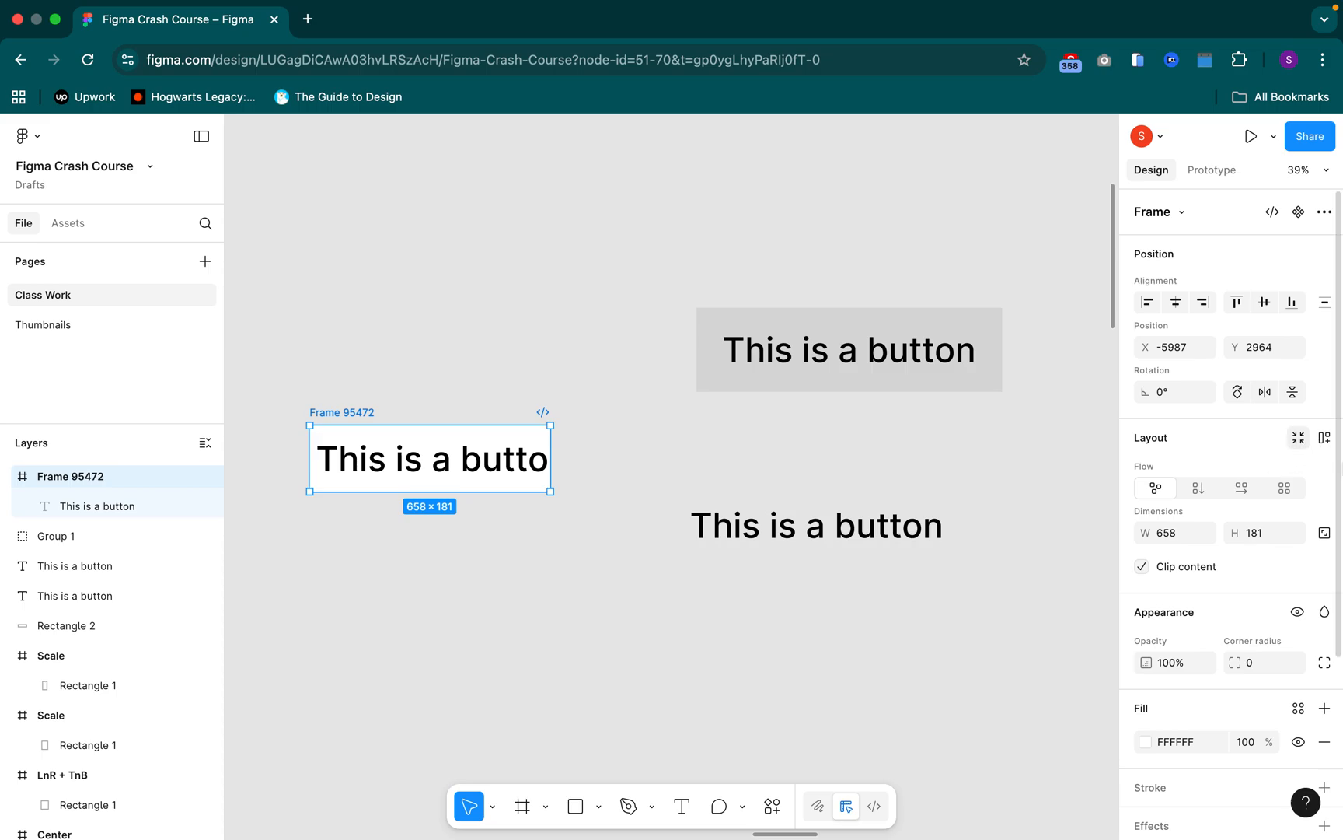
pyautogui.click(1298, 440)
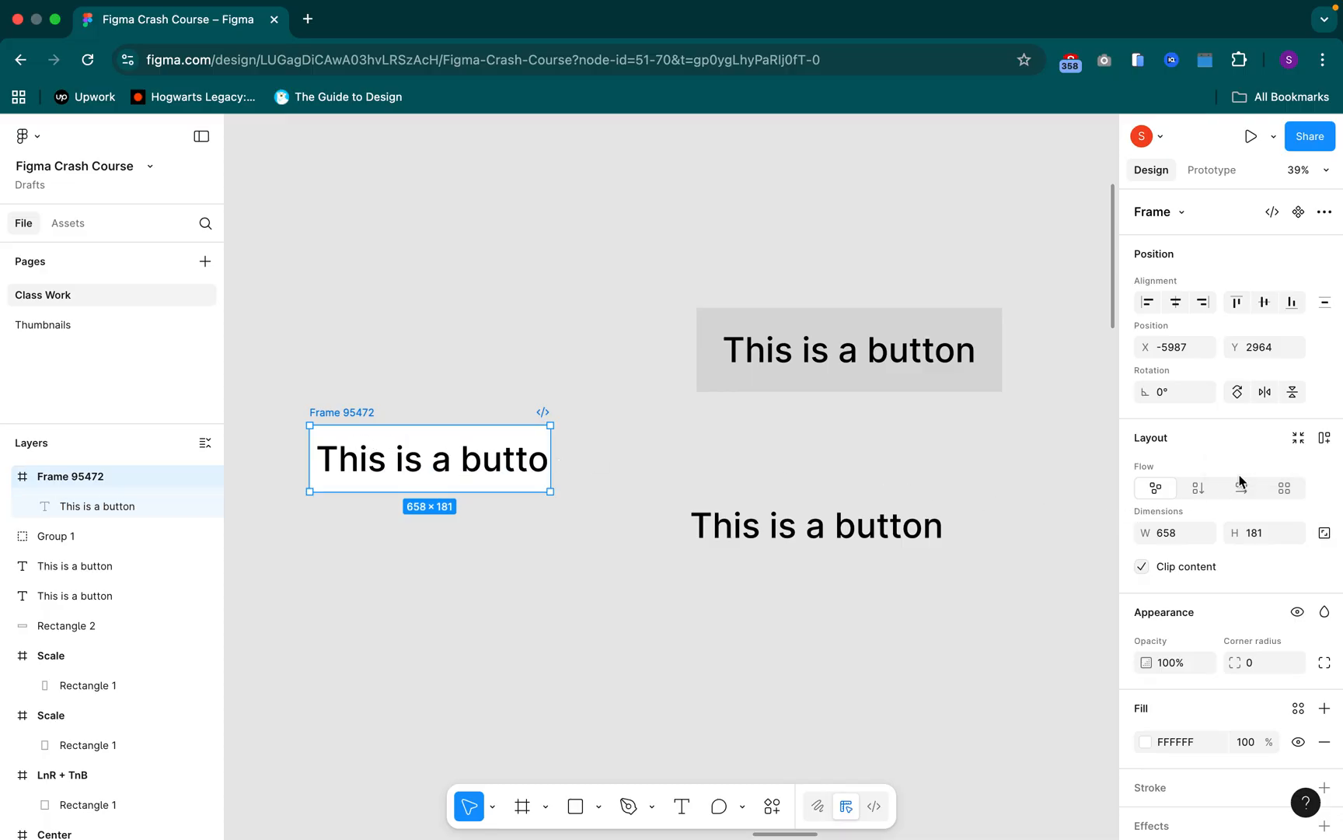
pyautogui.click(1298, 441)
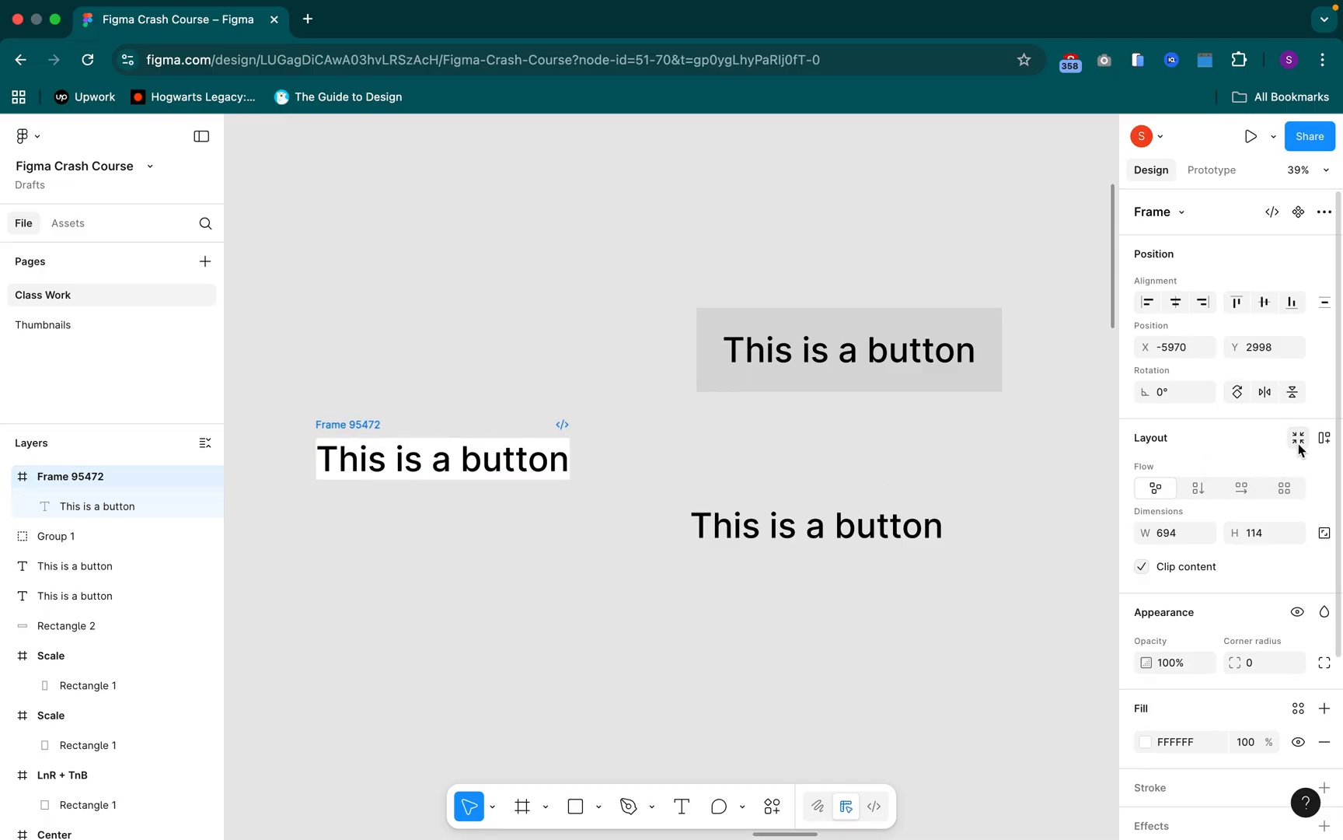
# Apply auto layout to the frame around the text, toggling it off and on to compare the frame's layer type
pyautogui.click(399, 461)
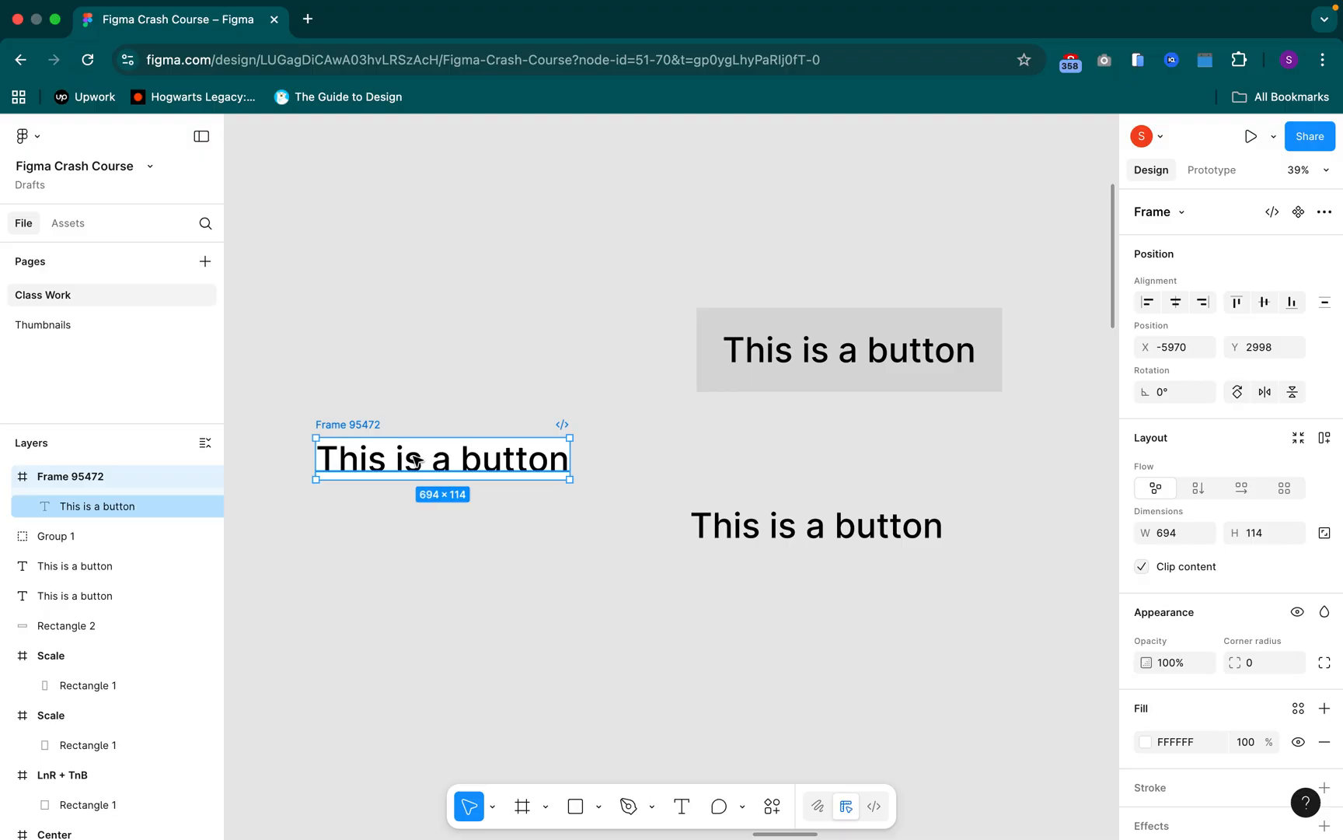
pyautogui.click(347, 422)
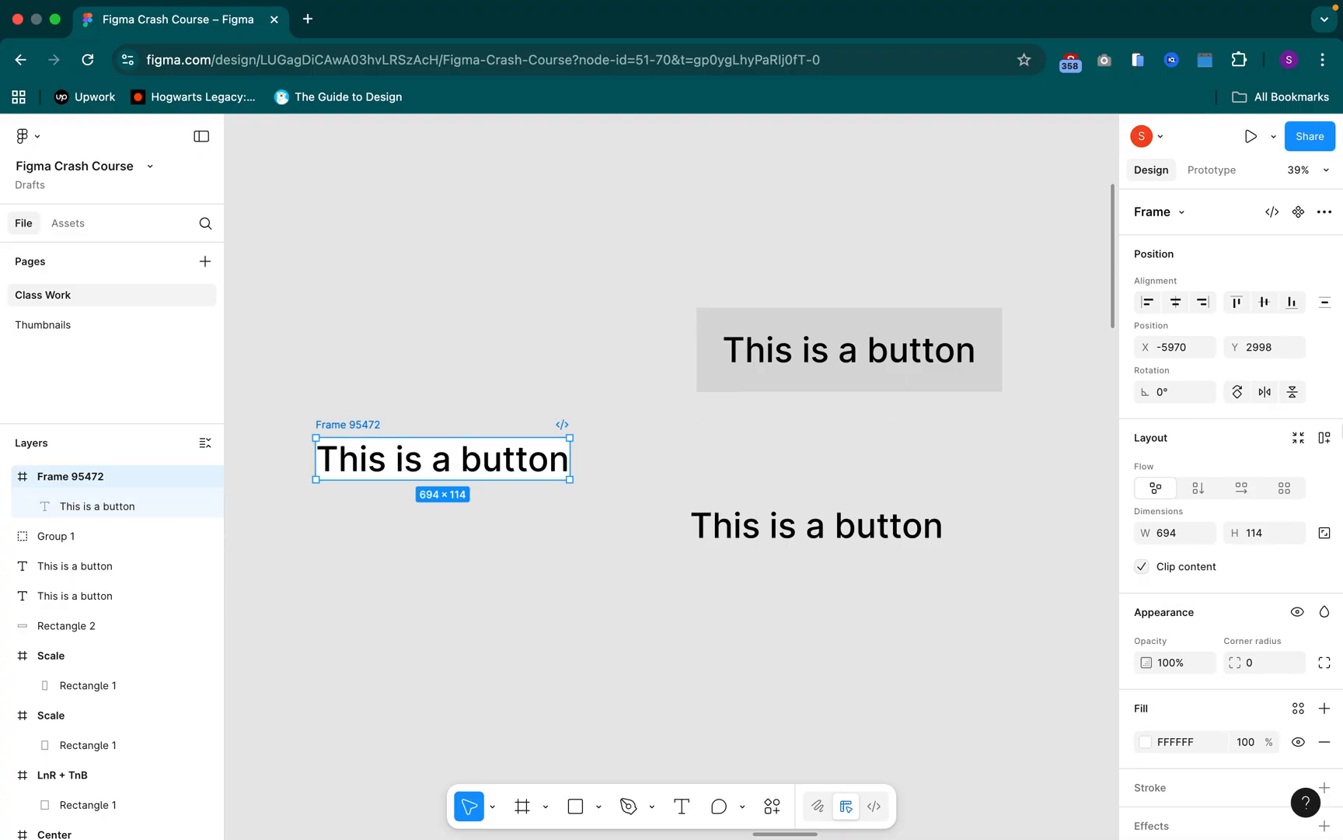
pyautogui.click(1324, 442)
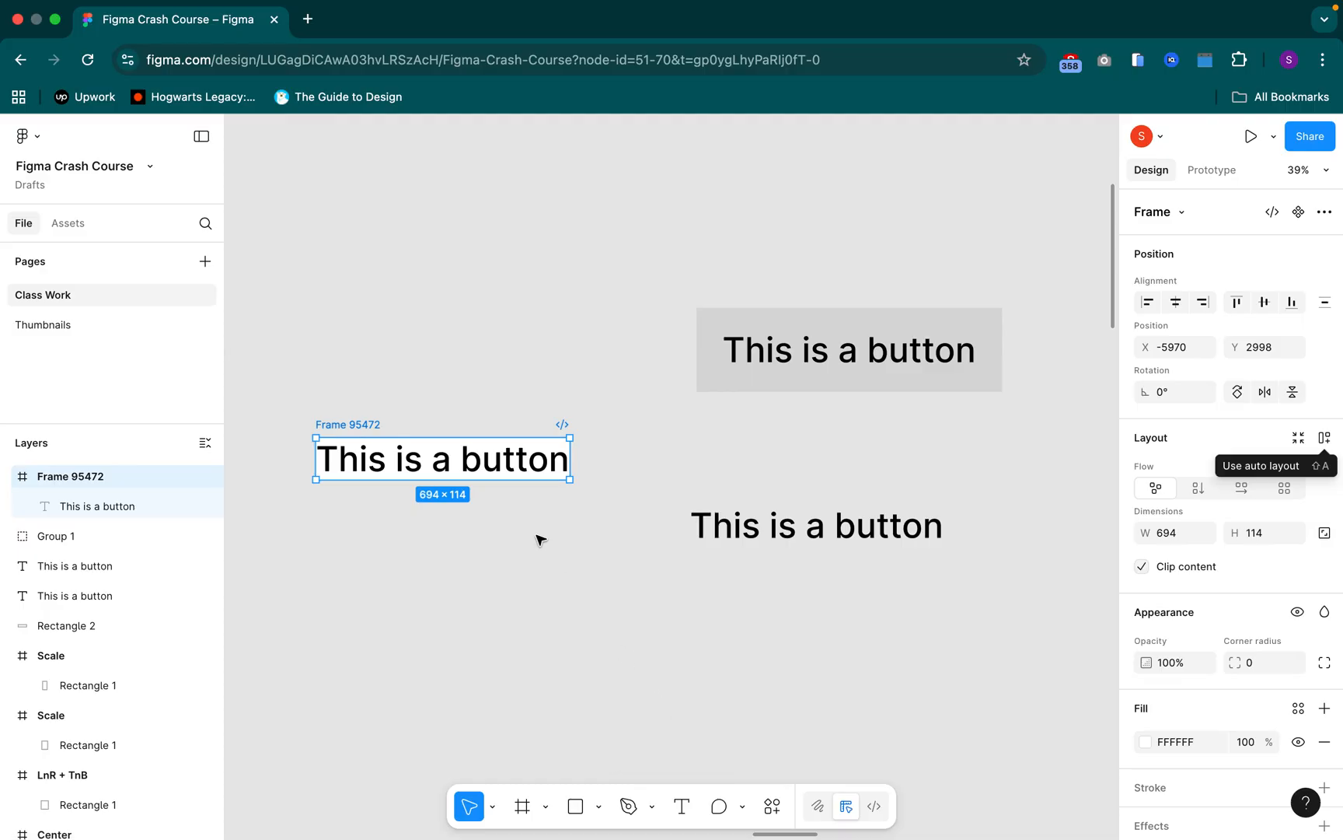
pyautogui.click(1325, 439)
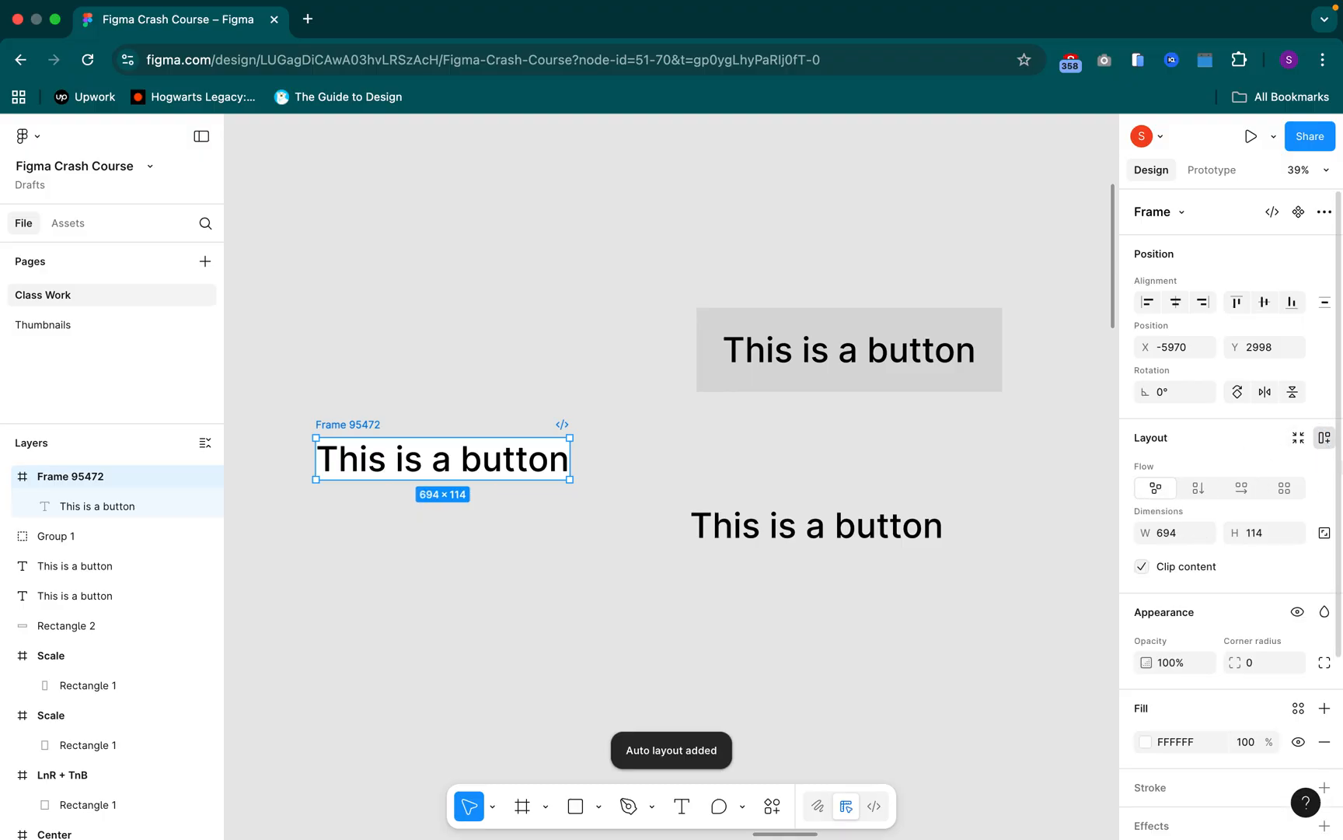
pyautogui.click(1325, 437)
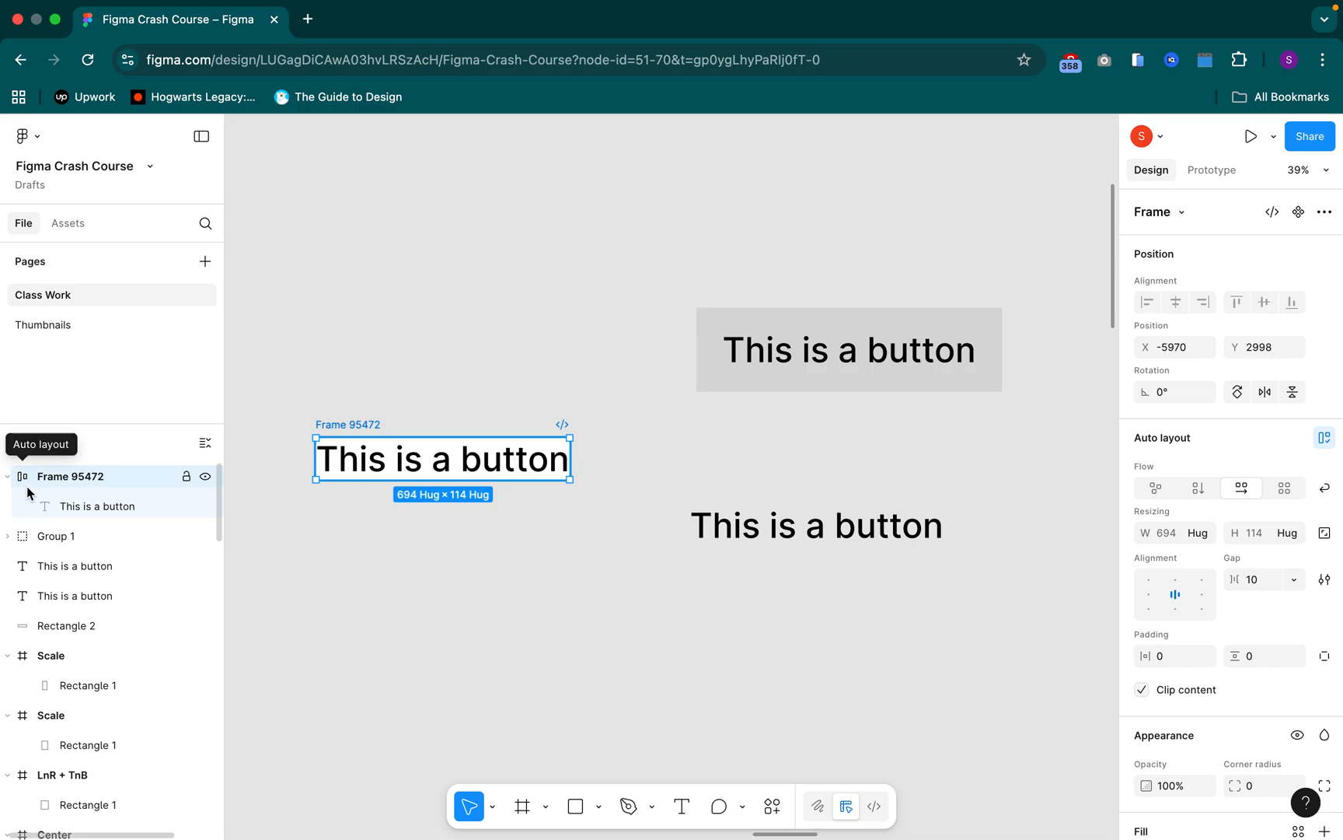
pyautogui.hotkey('shift', 'a')
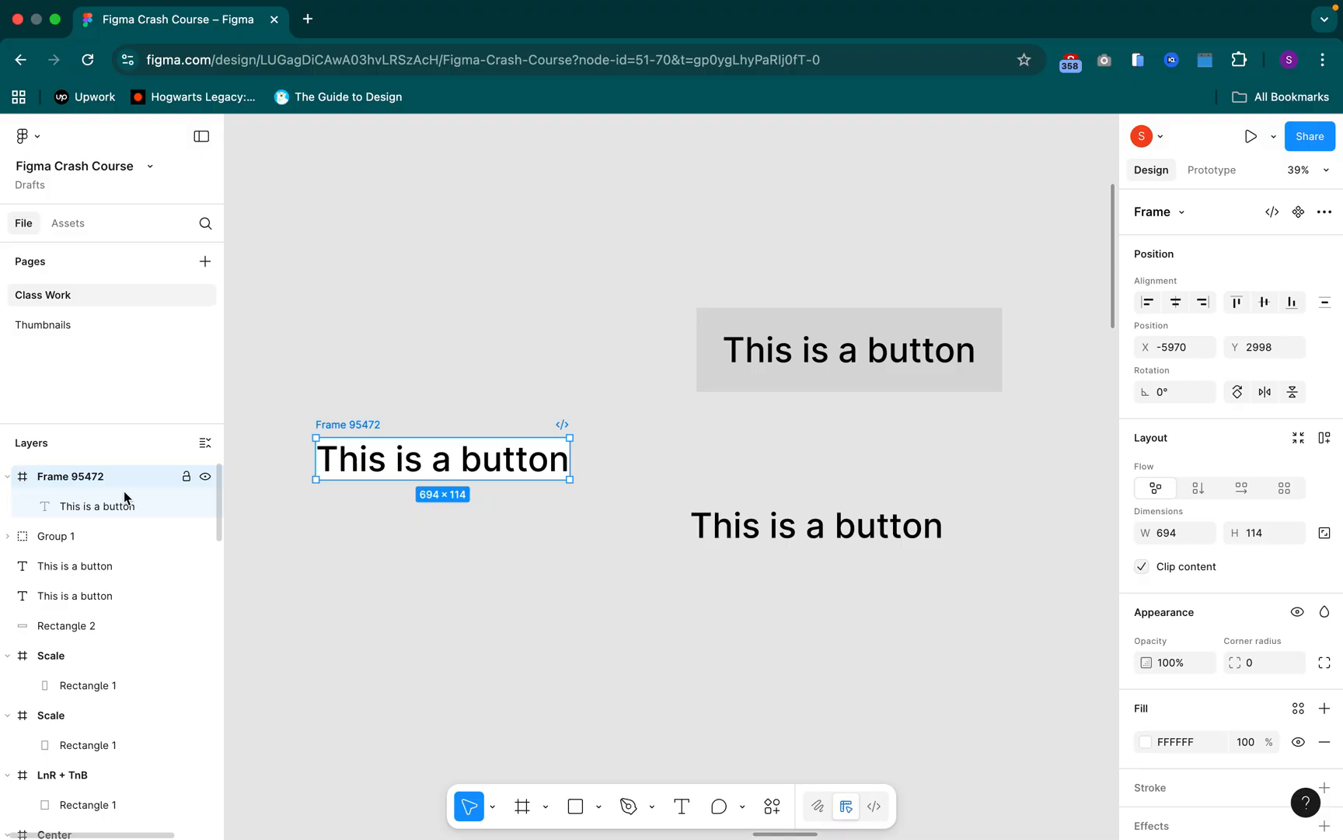
pyautogui.click(1326, 446)
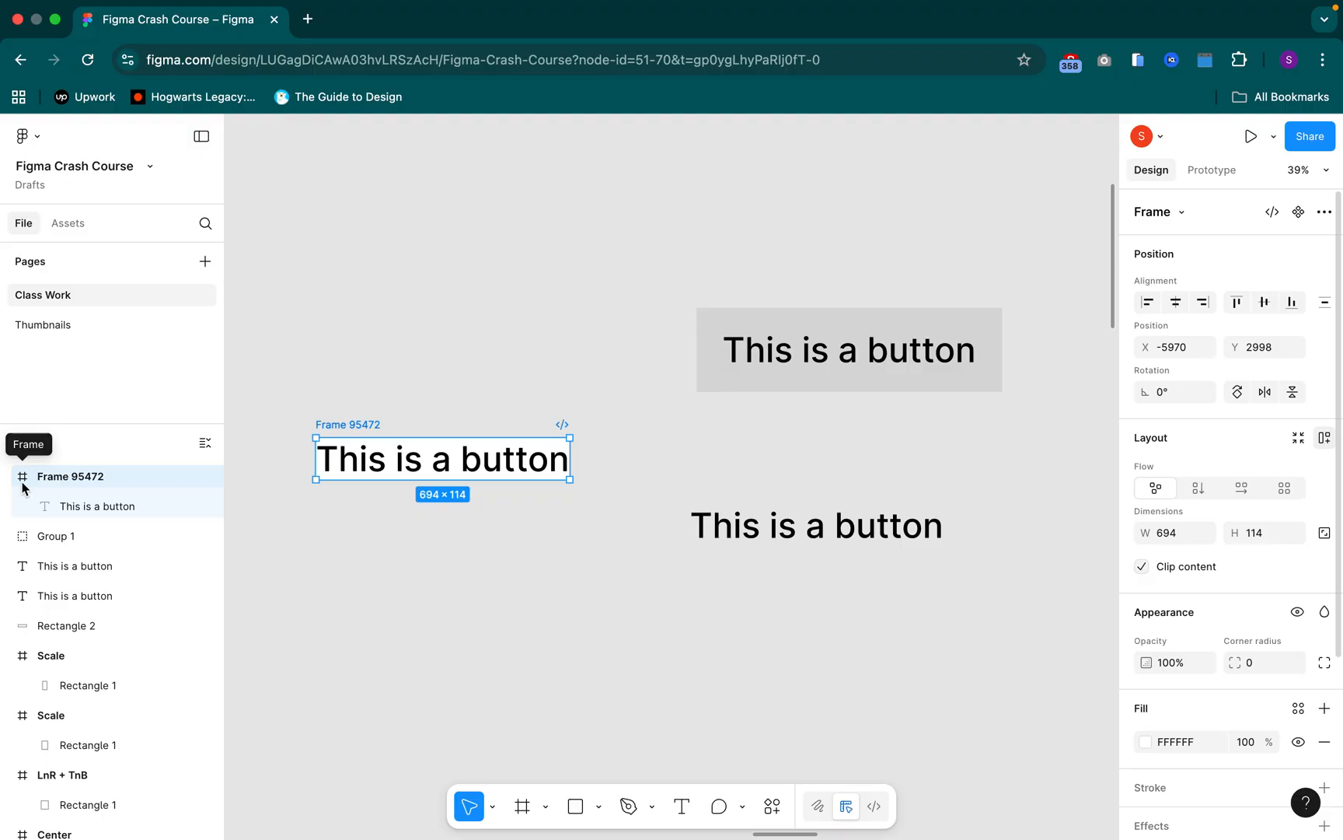
pyautogui.hotkey('shift', 'a')
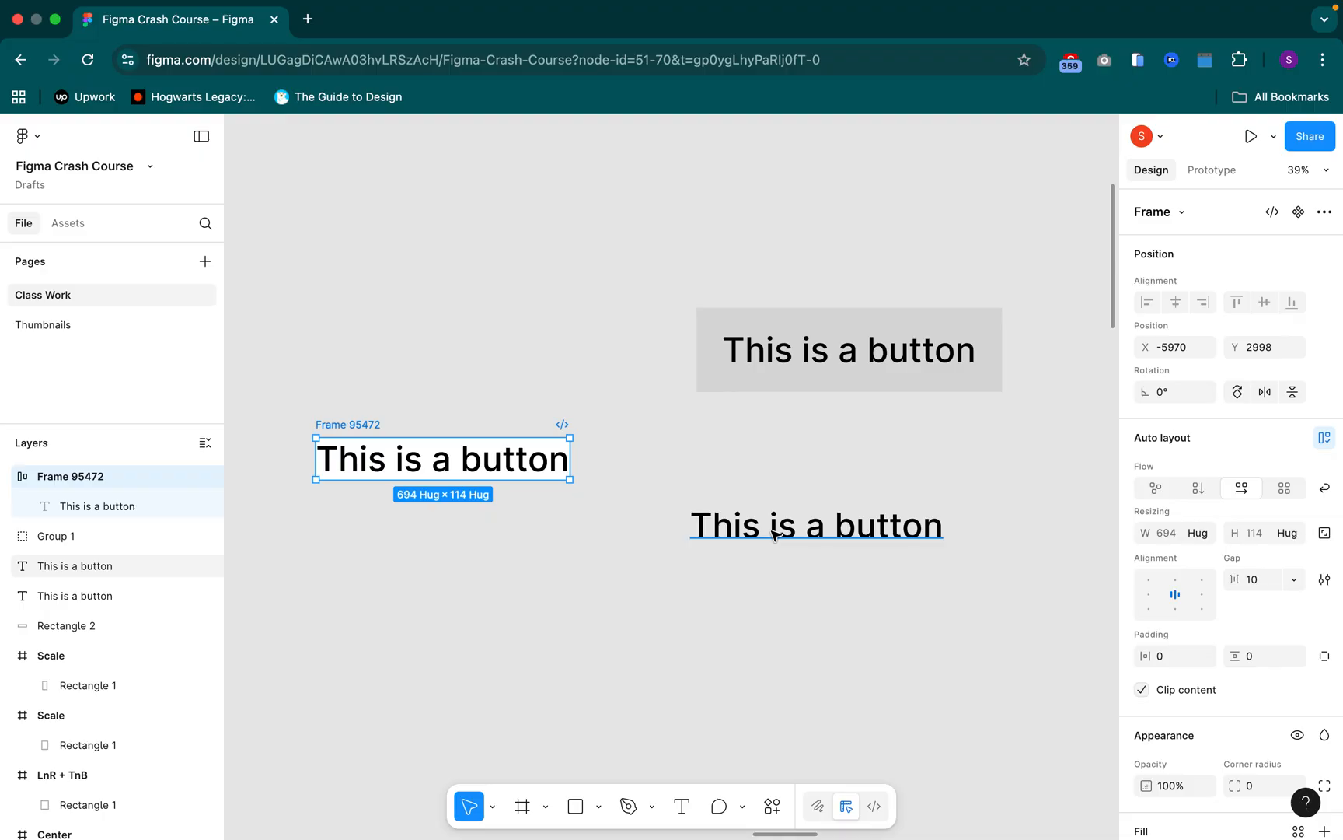
# Draw a circle about 123 × 123 below the auto layout frame and place it over the end of the frame's text
pyautogui.click(612, 626)
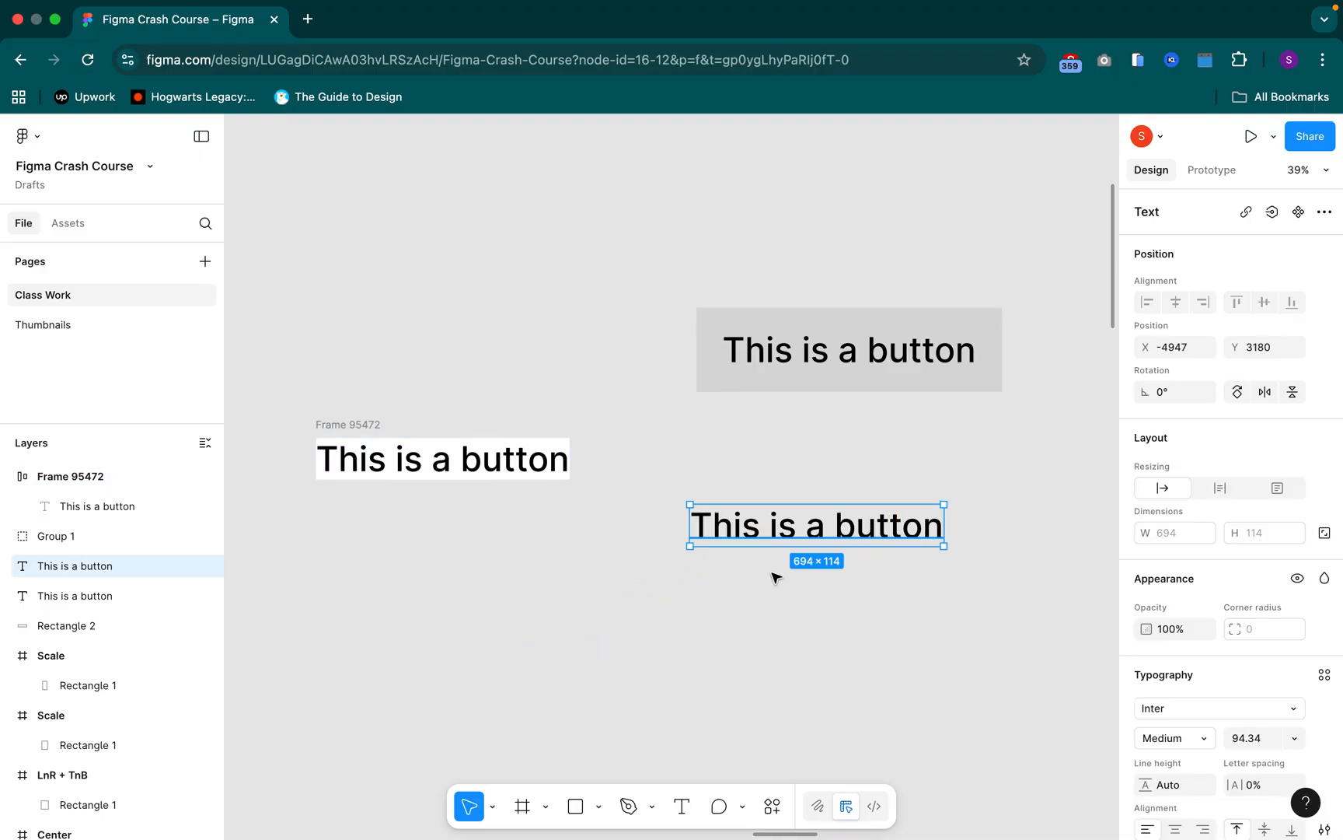
pyautogui.click(692, 612)
pyautogui.click(479, 596)
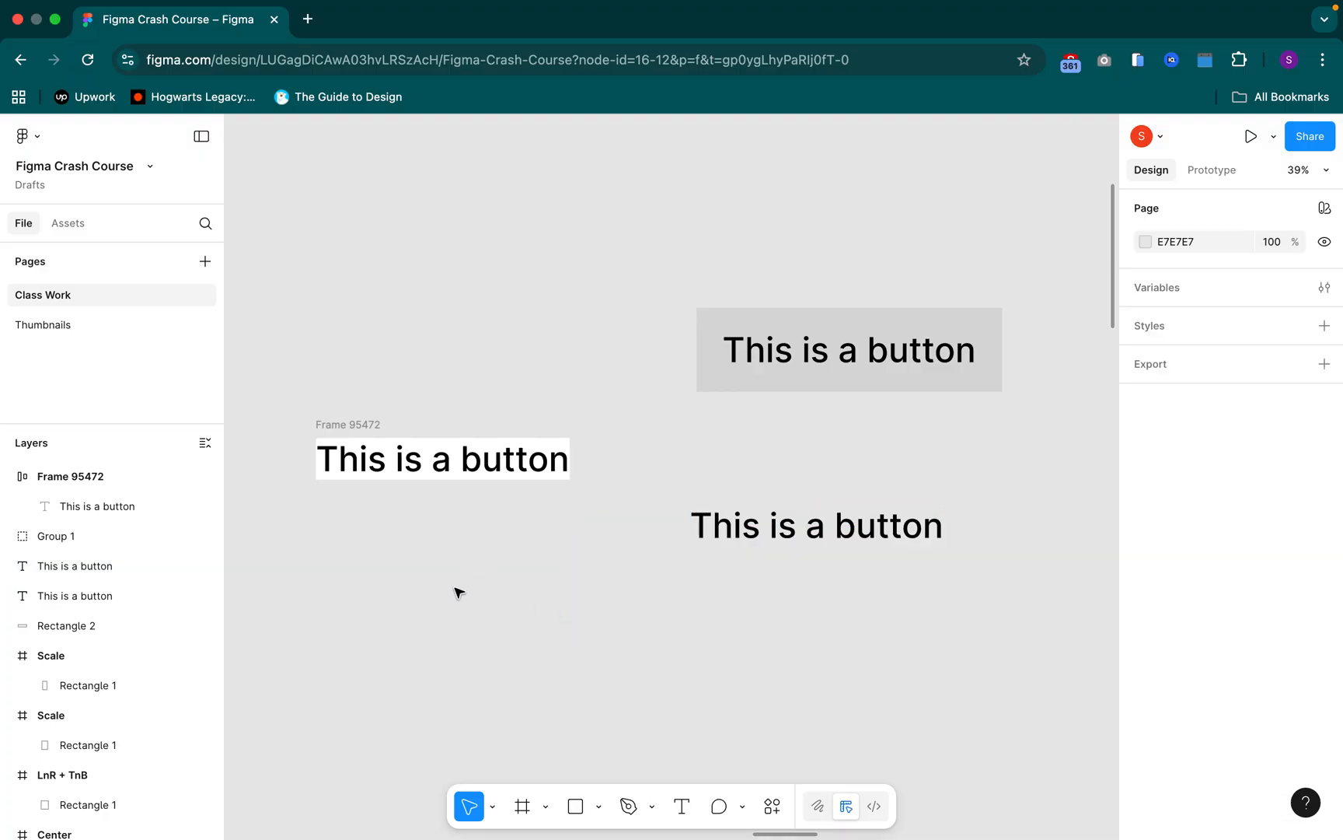
pyautogui.press('o')
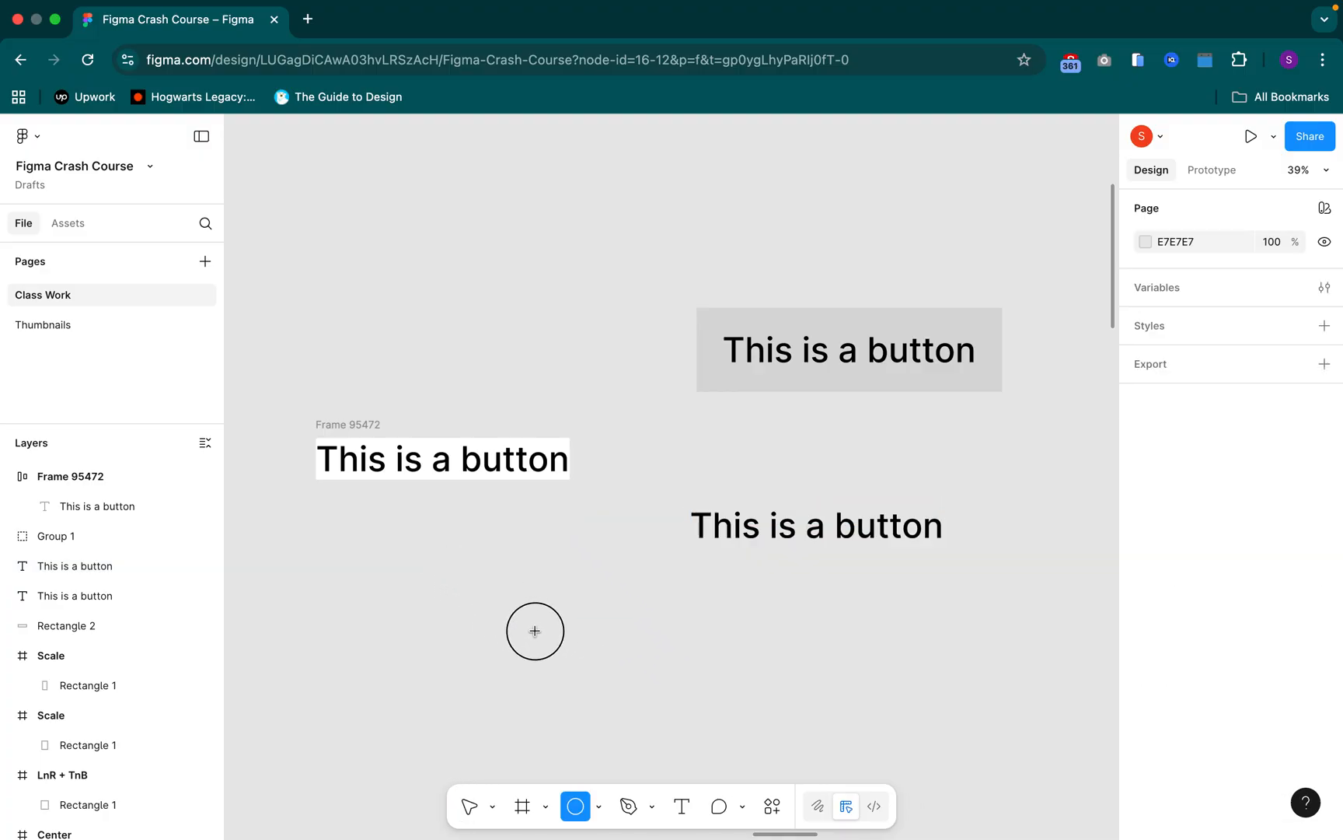
pyautogui.moveTo(454, 577)
pyautogui.mouseDown()
pyautogui.moveTo(535, 631)
pyautogui.moveTo(498, 605)
pyautogui.mouseUp()
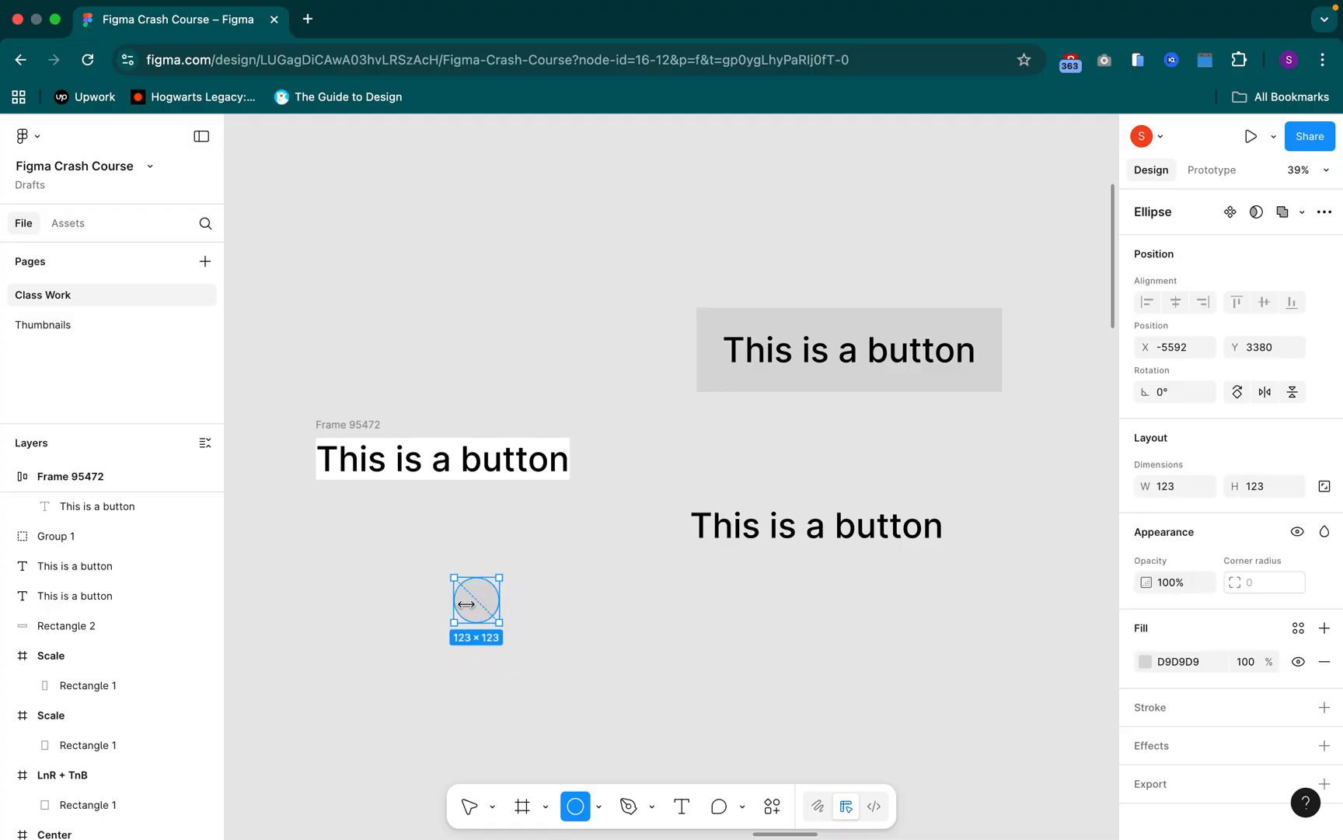
pyautogui.moveTo(471, 607); pyautogui.dragTo(296, 451)
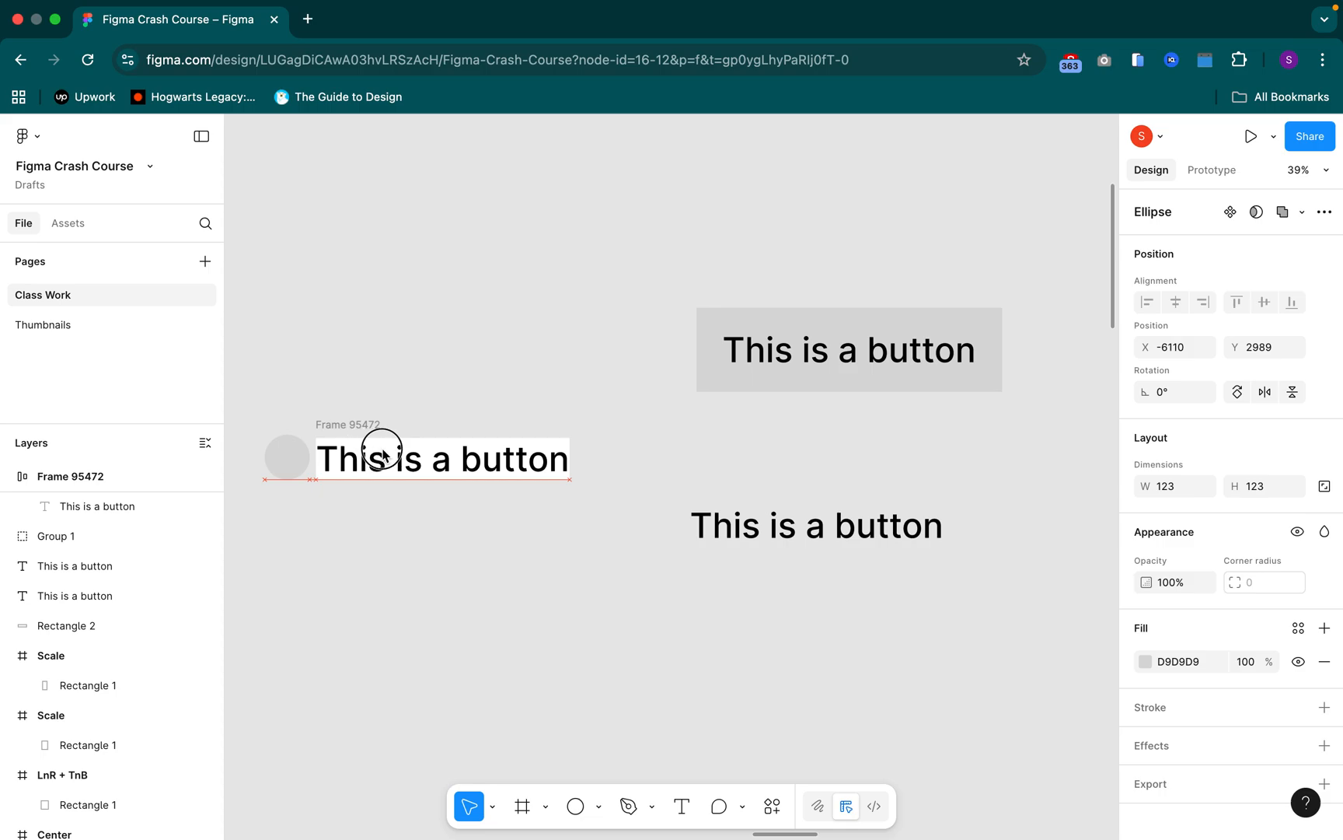
pyautogui.moveTo(443, 461); pyautogui.dragTo(541, 475)
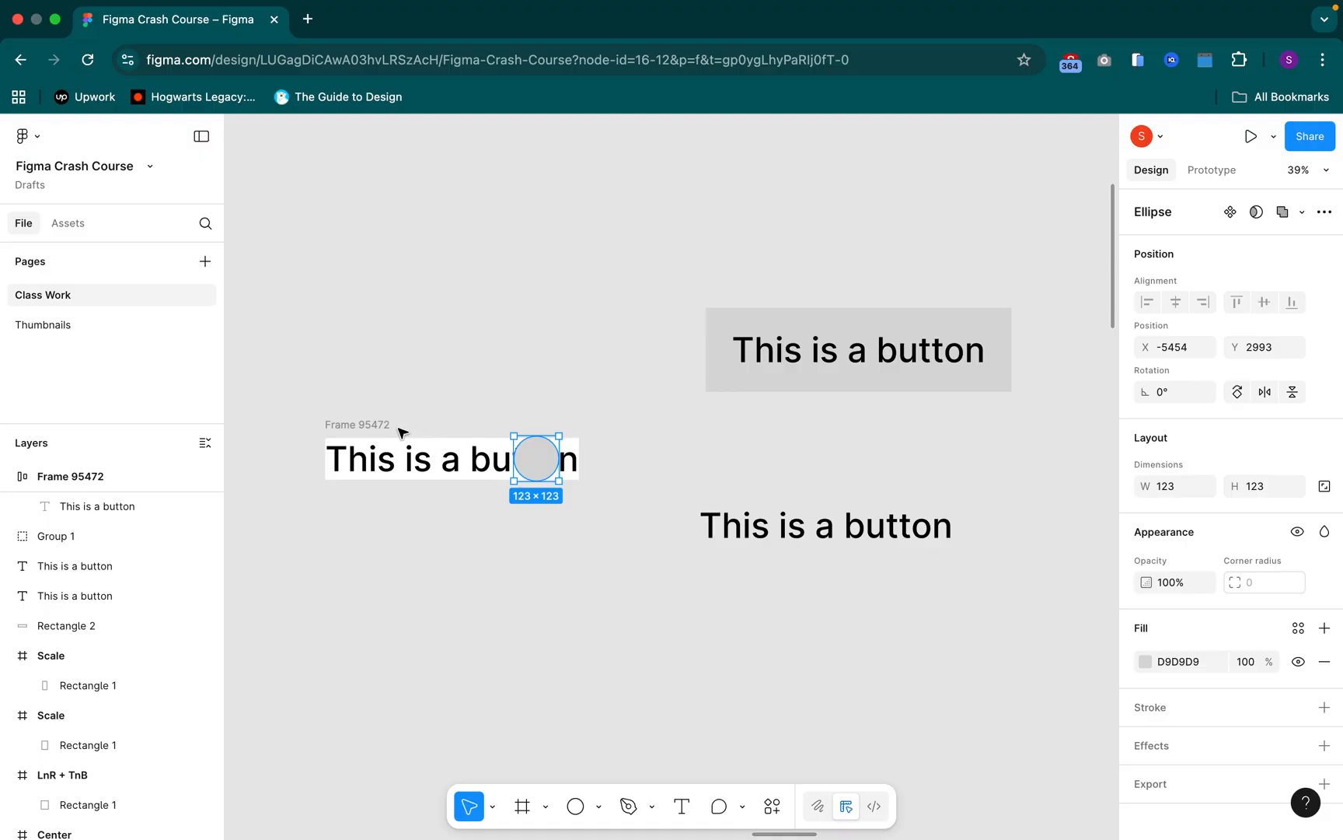
# Cut the circle and paste it into the auto layout frame, and undo both the paste and the cut
pyautogui.press('Delete')
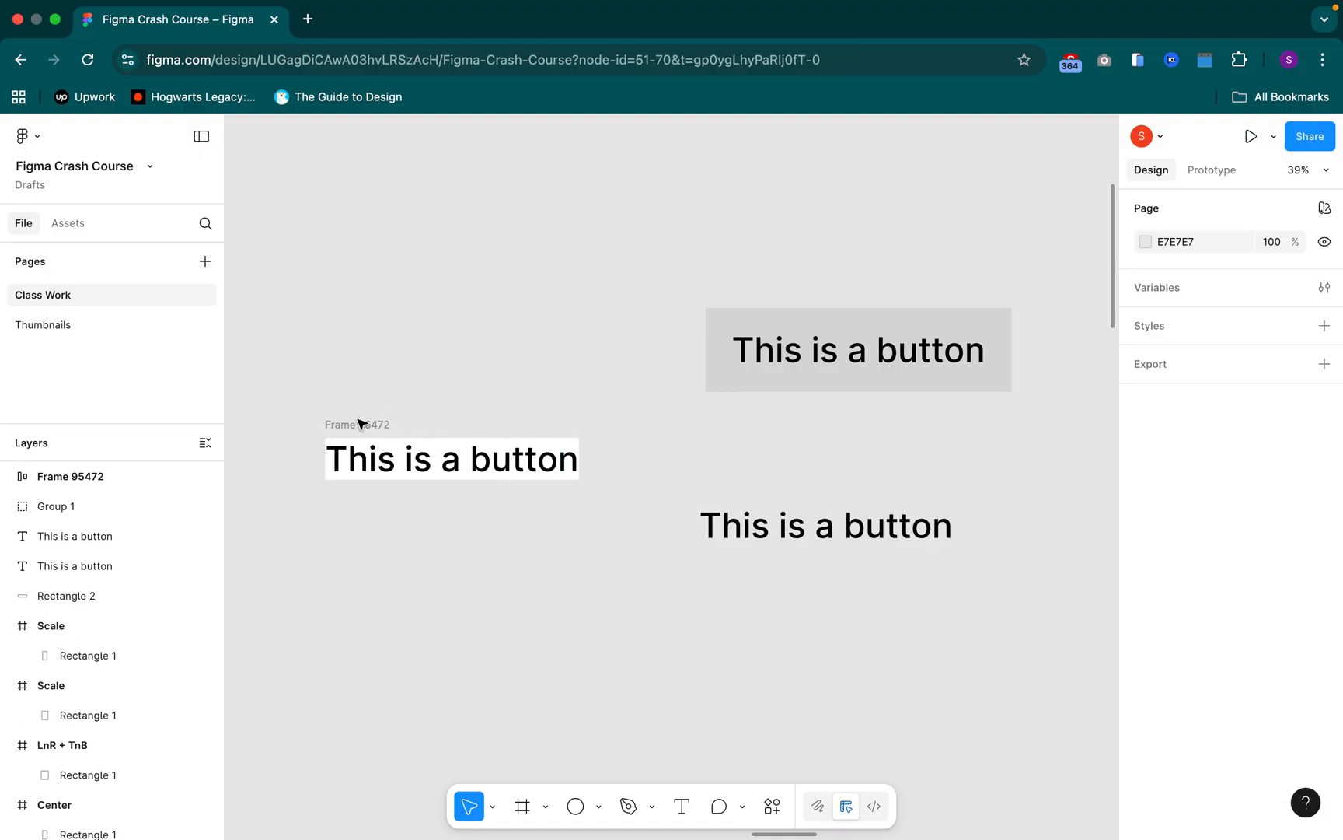
pyautogui.click(361, 424)
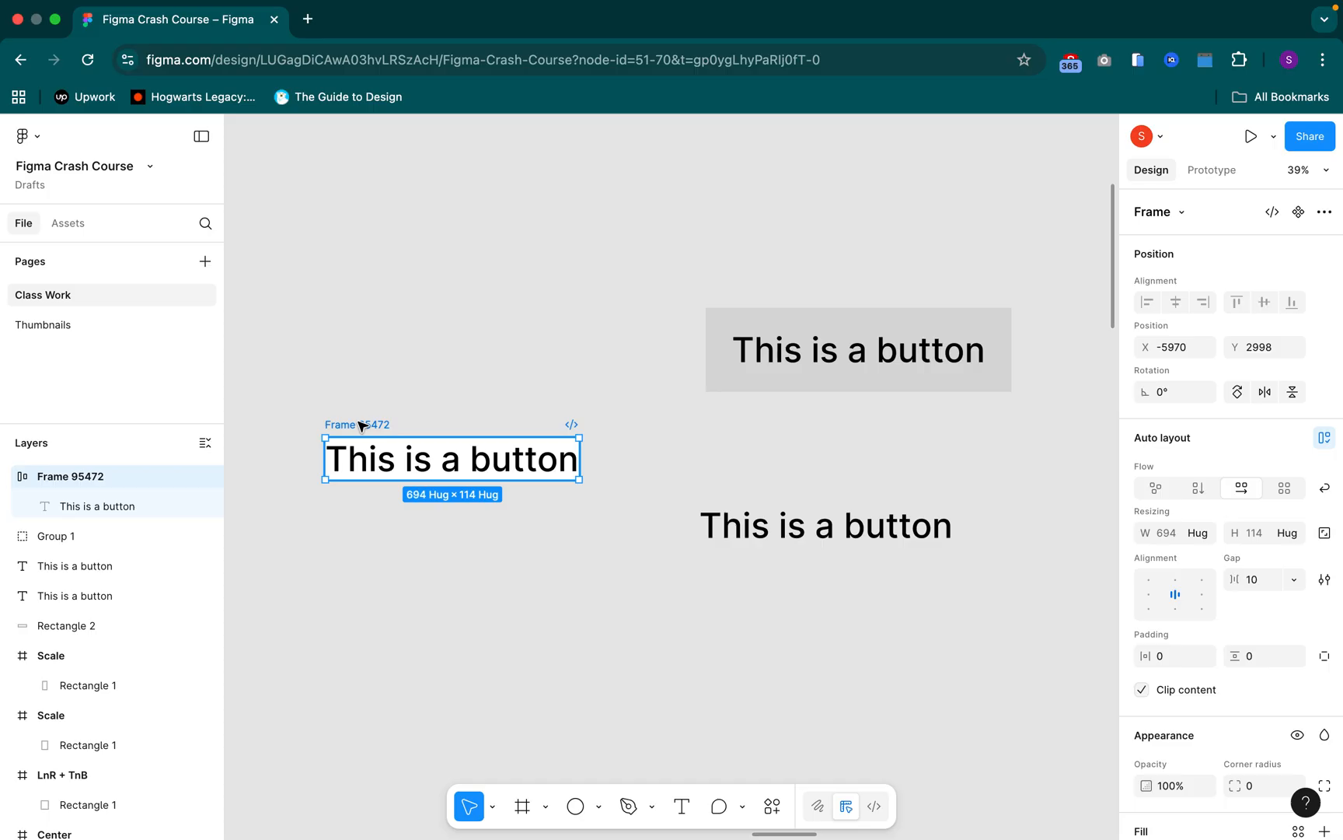
pyautogui.press('cmd+v')
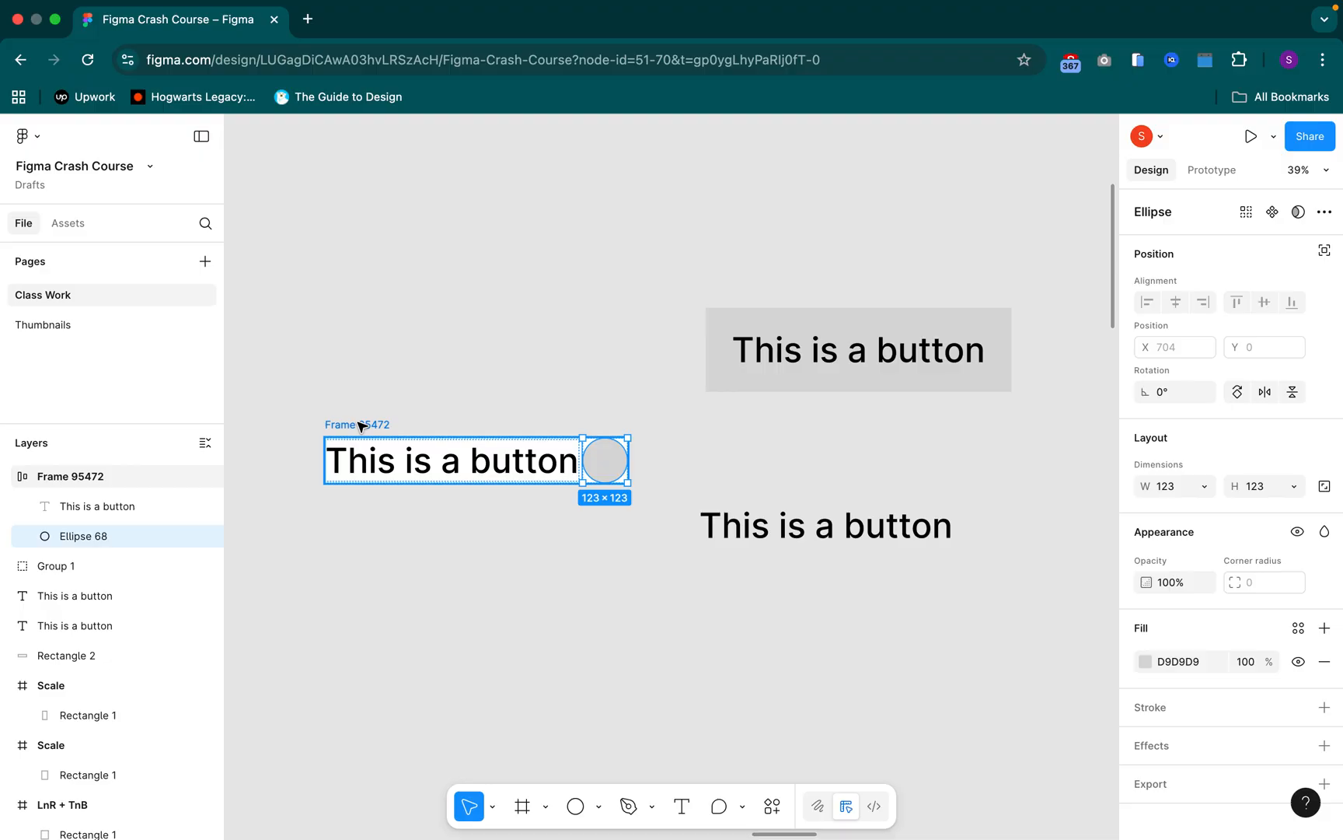
pyautogui.press('super+z')
pyautogui.click(466, 524)
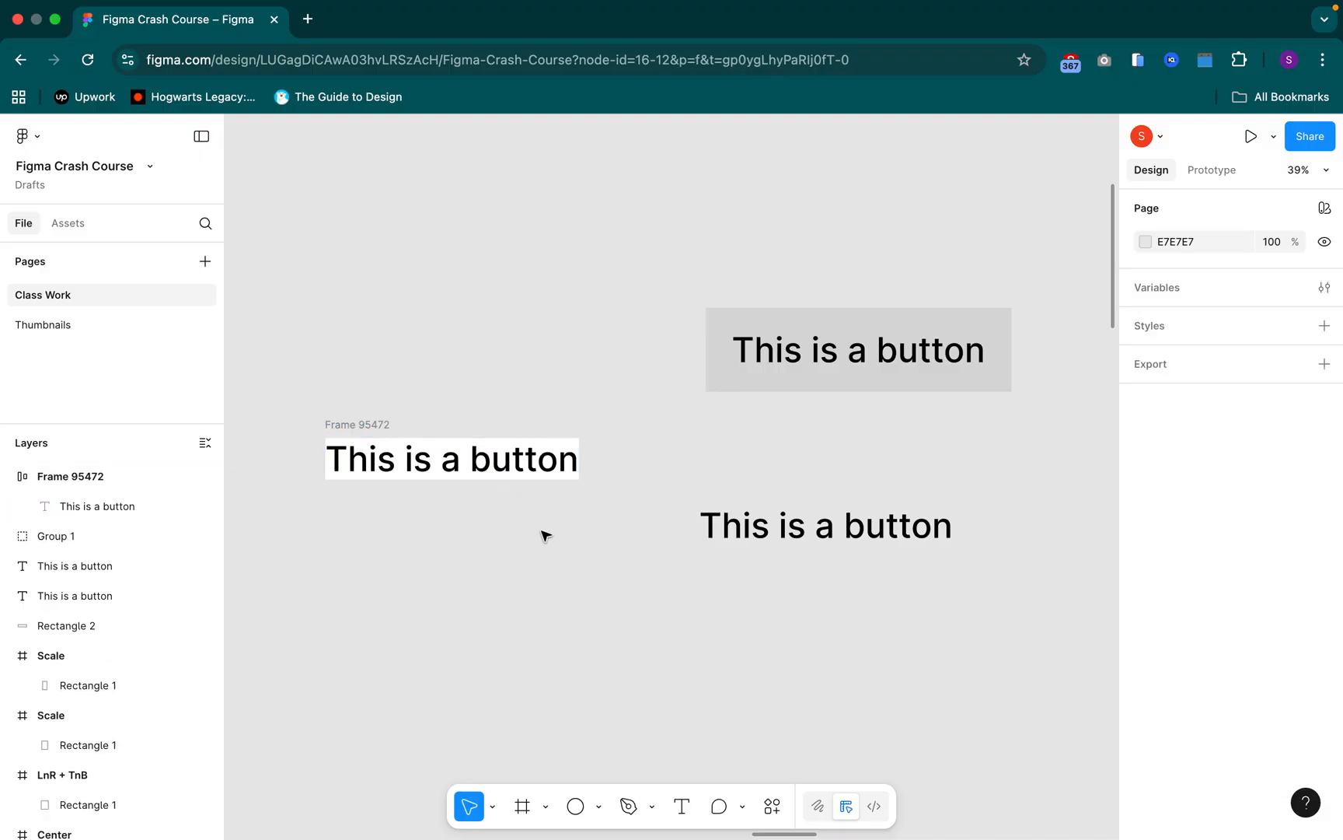
pyautogui.press('super+shift+z')
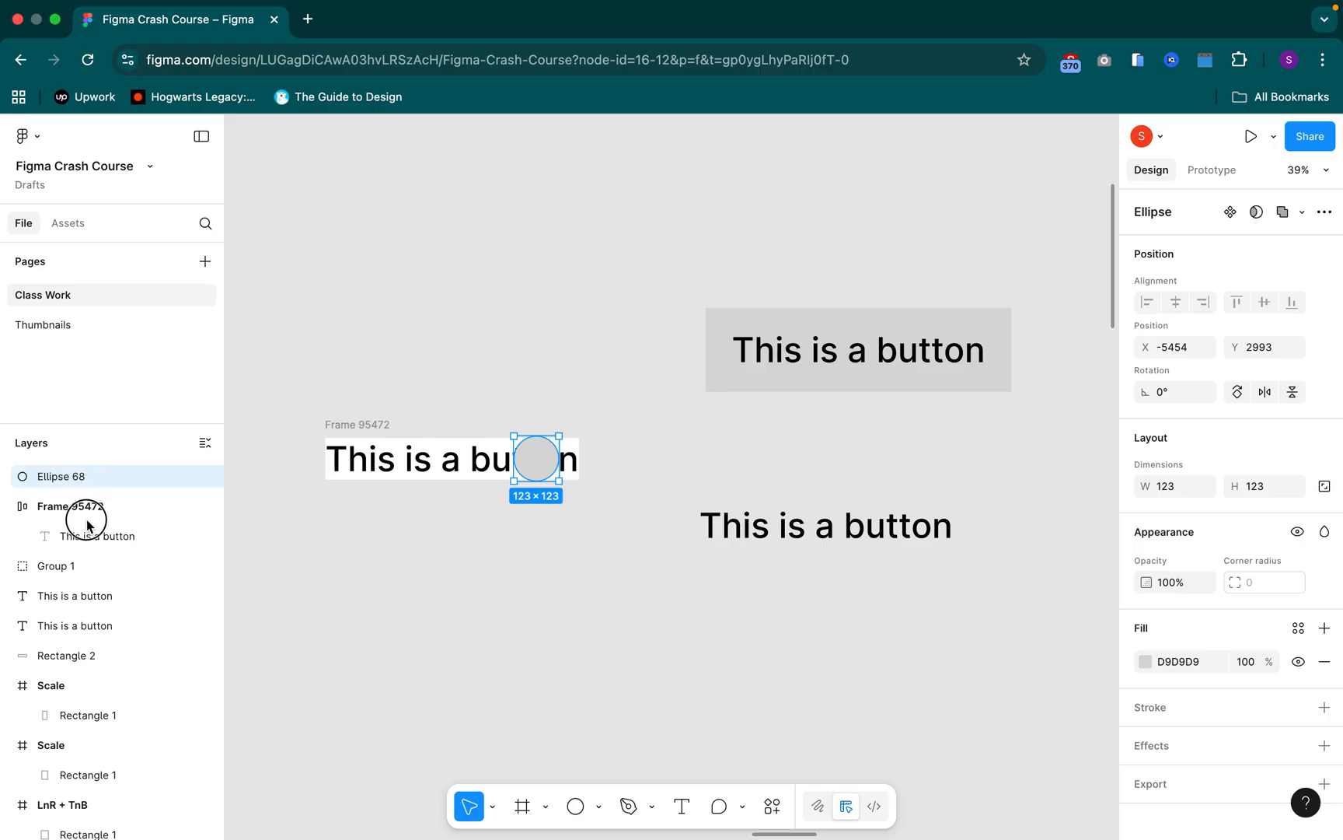
# Move the circle into the auto layout frame and try it on both sides of the text, leaving it before the text
pyautogui.moveTo(93, 524); pyautogui.dragTo(87, 521)
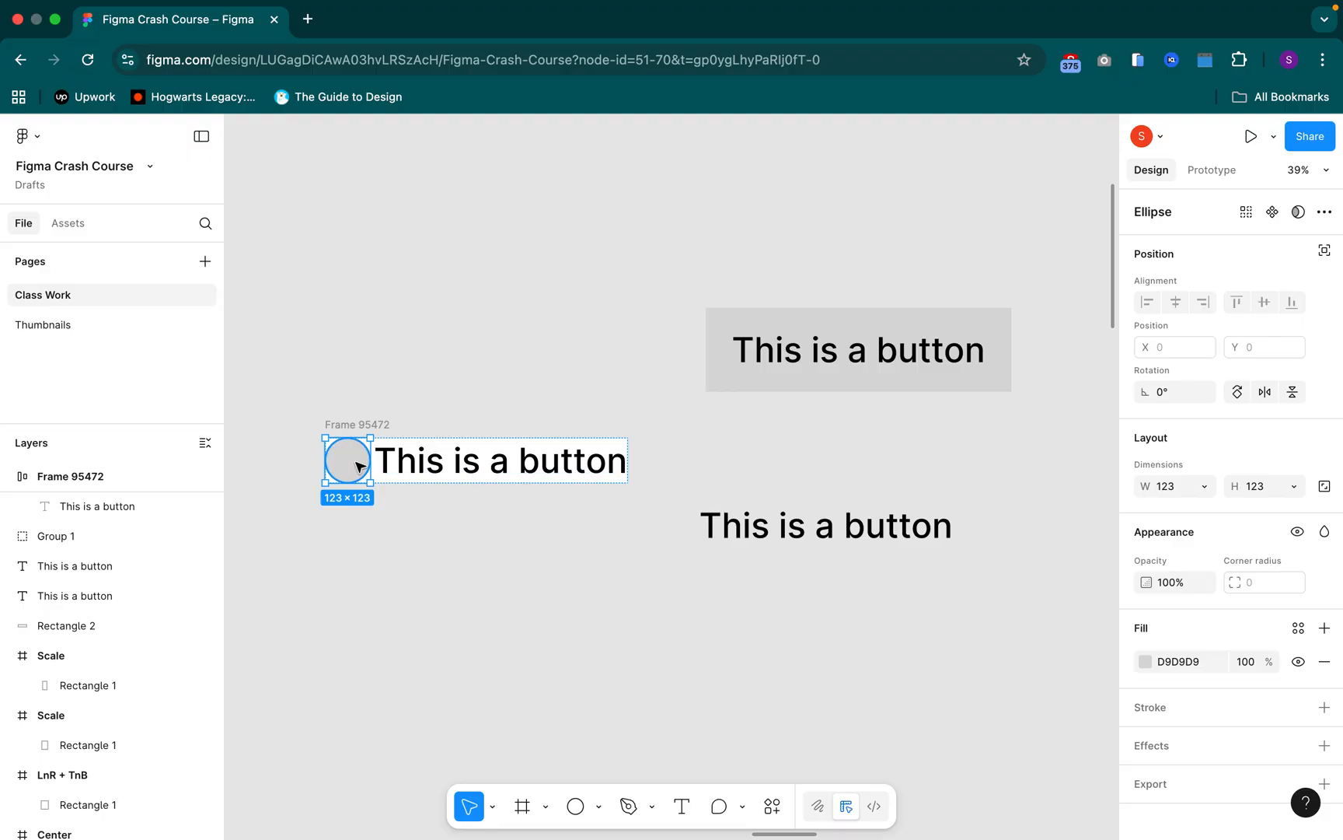
pyautogui.press('Right')
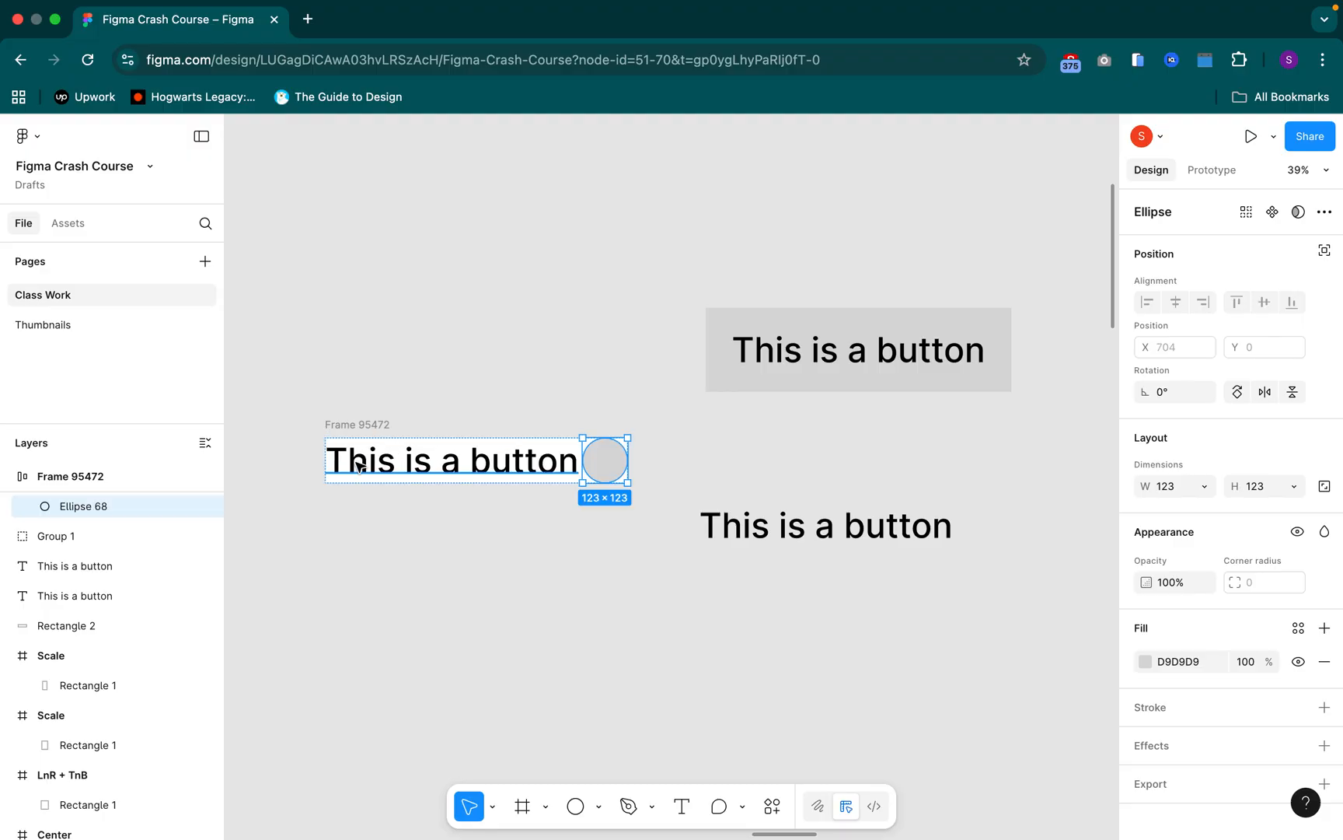
pyautogui.press('Left')
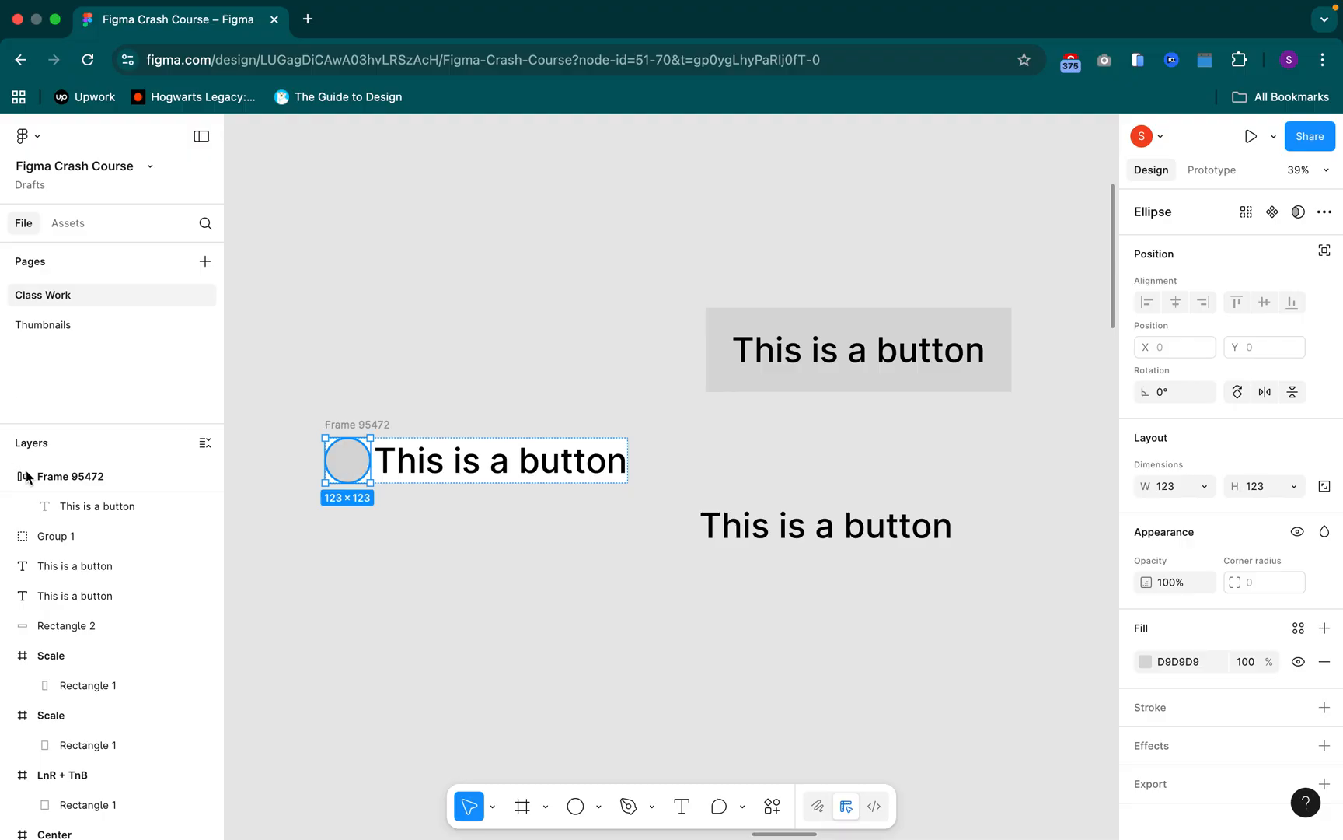
# Set the auto layout frame's flow to vertical so the circle stacks above the text
pyautogui.click(379, 423)
pyautogui.scroll(3, 381, 426)
pyautogui.click(379, 424)
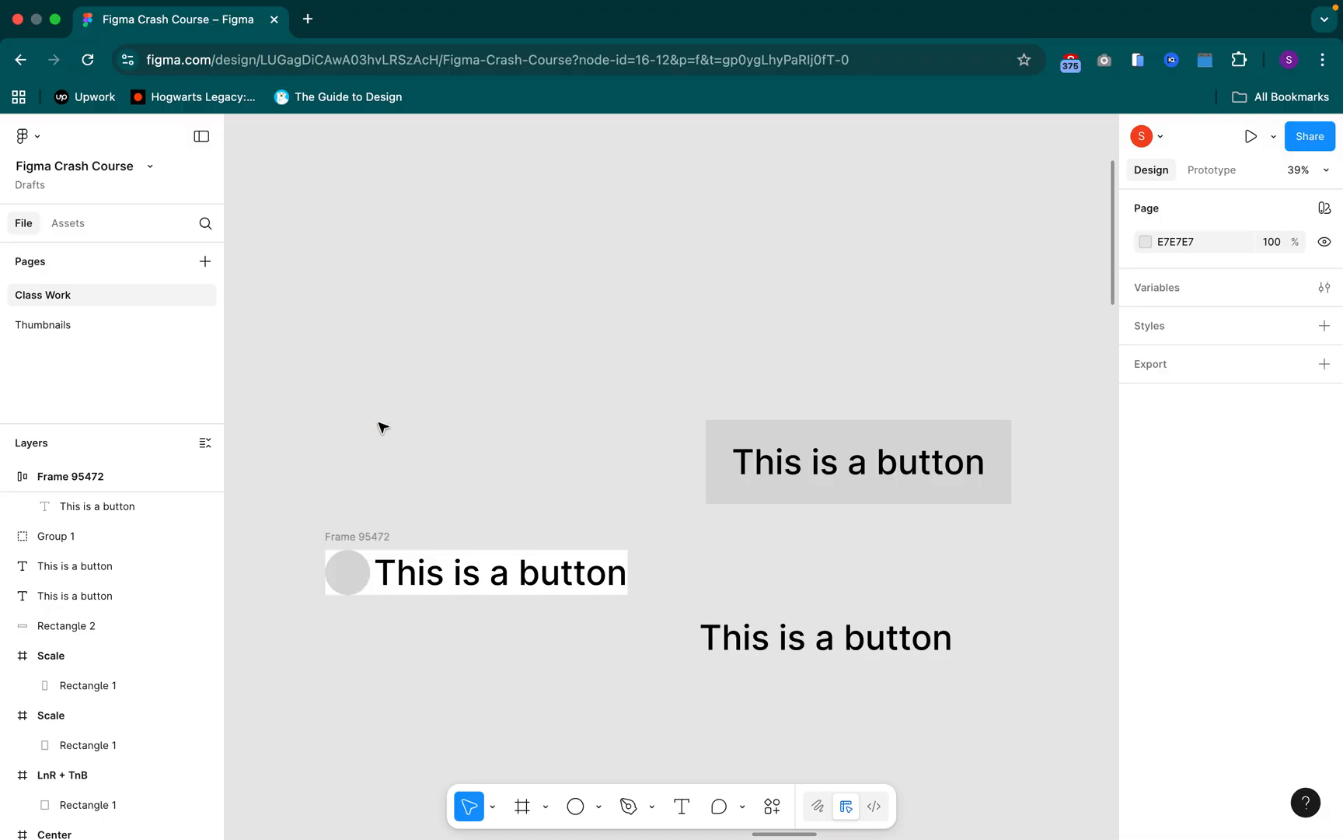
pyautogui.click(366, 542)
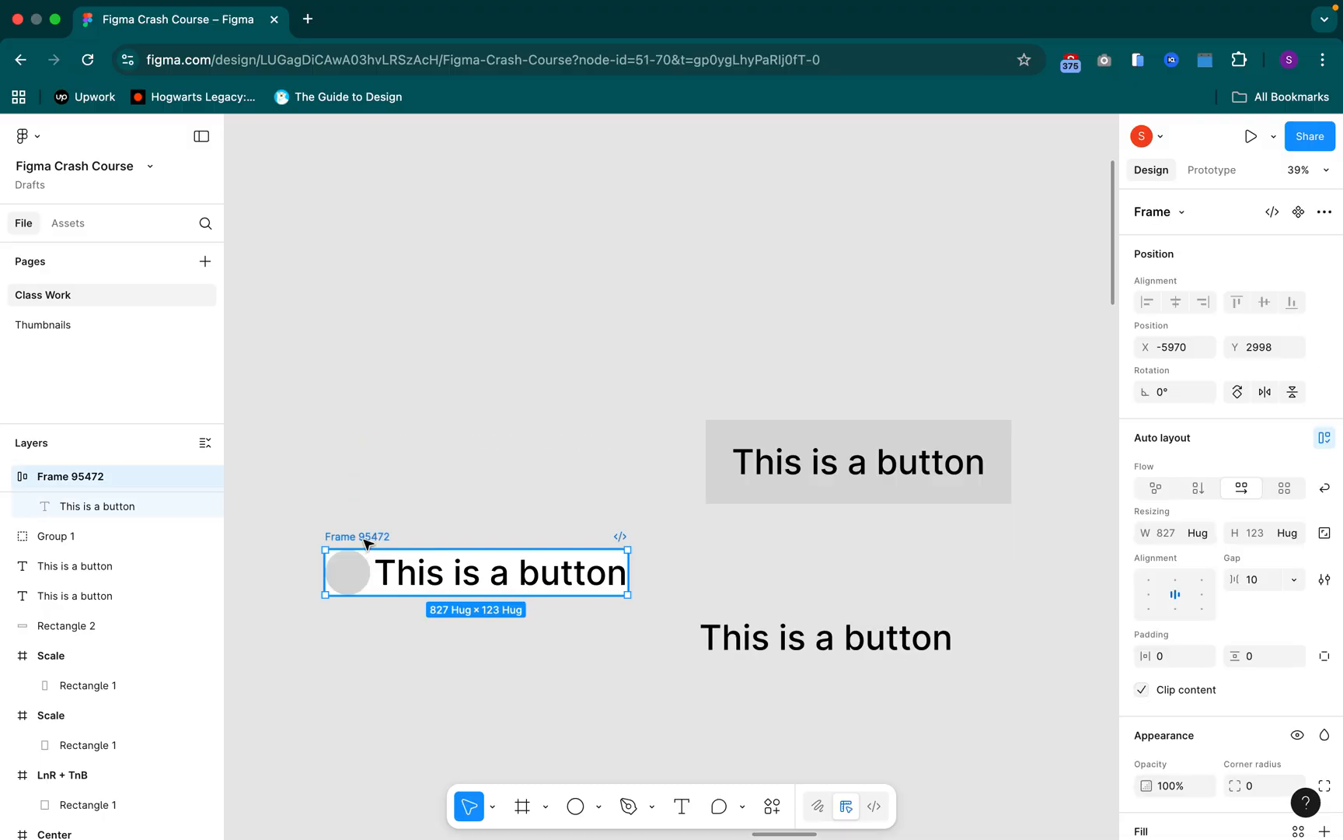
pyautogui.click(1198, 488)
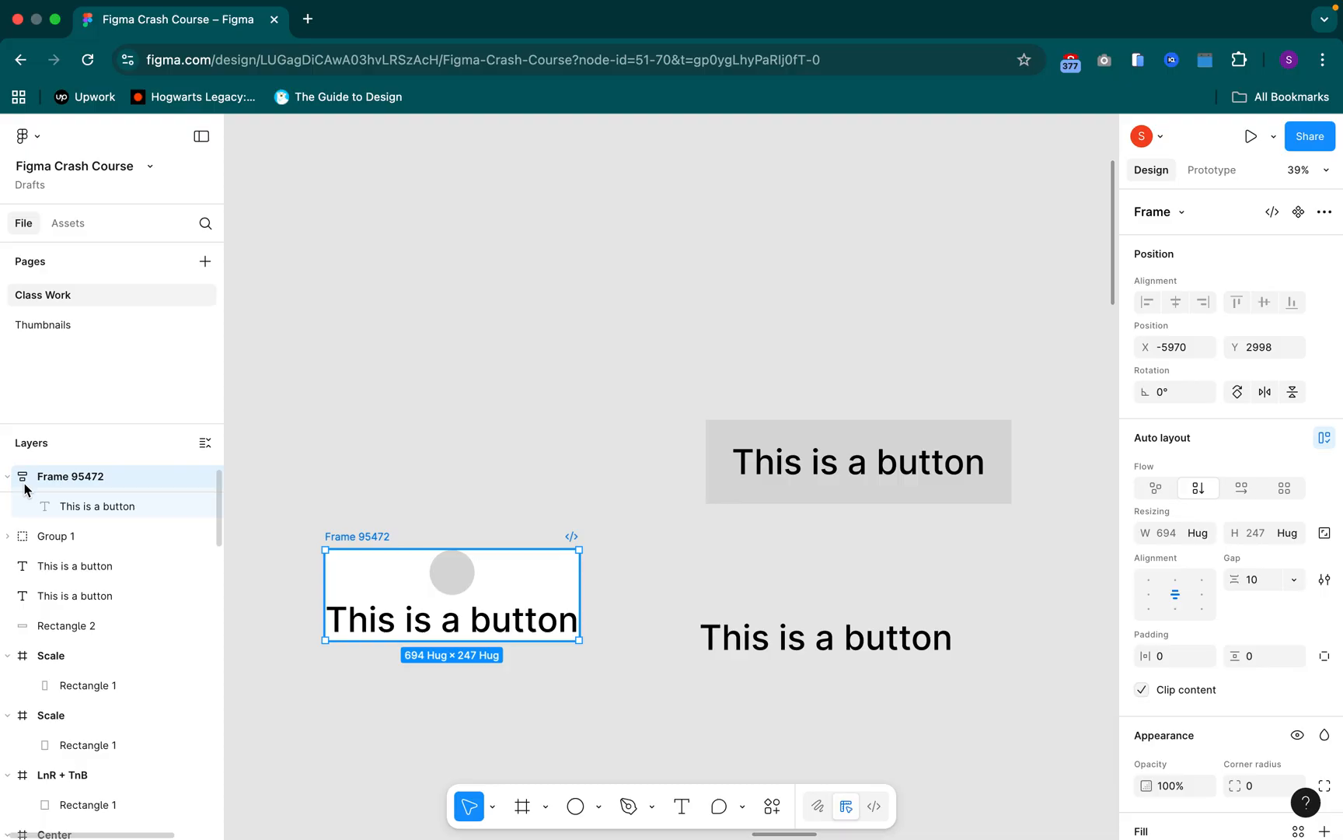
# Duplicate the circle twice inside the auto layout frame and set the frame's flow to horizontal
pyautogui.click(460, 574)
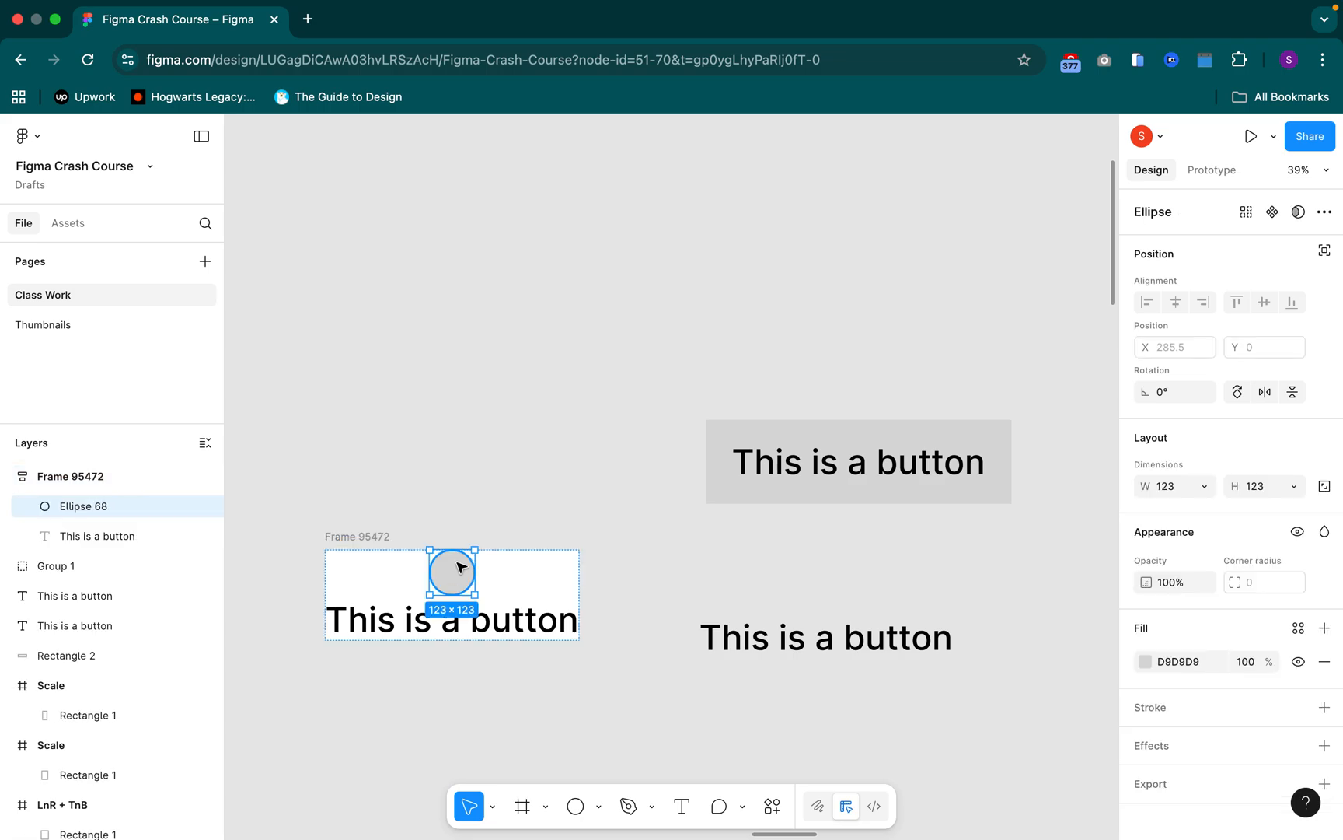
pyautogui.press('super+d')
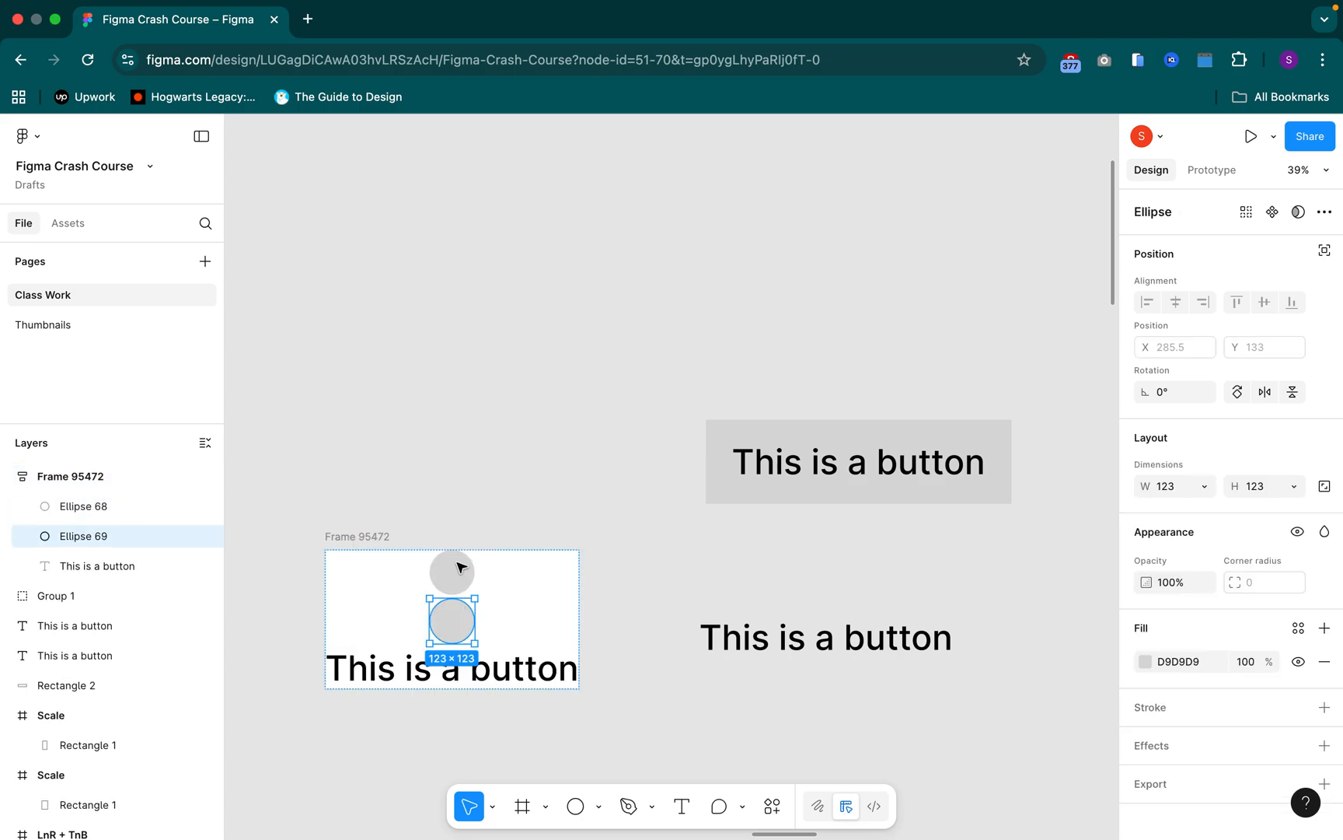
pyautogui.press('super+d')
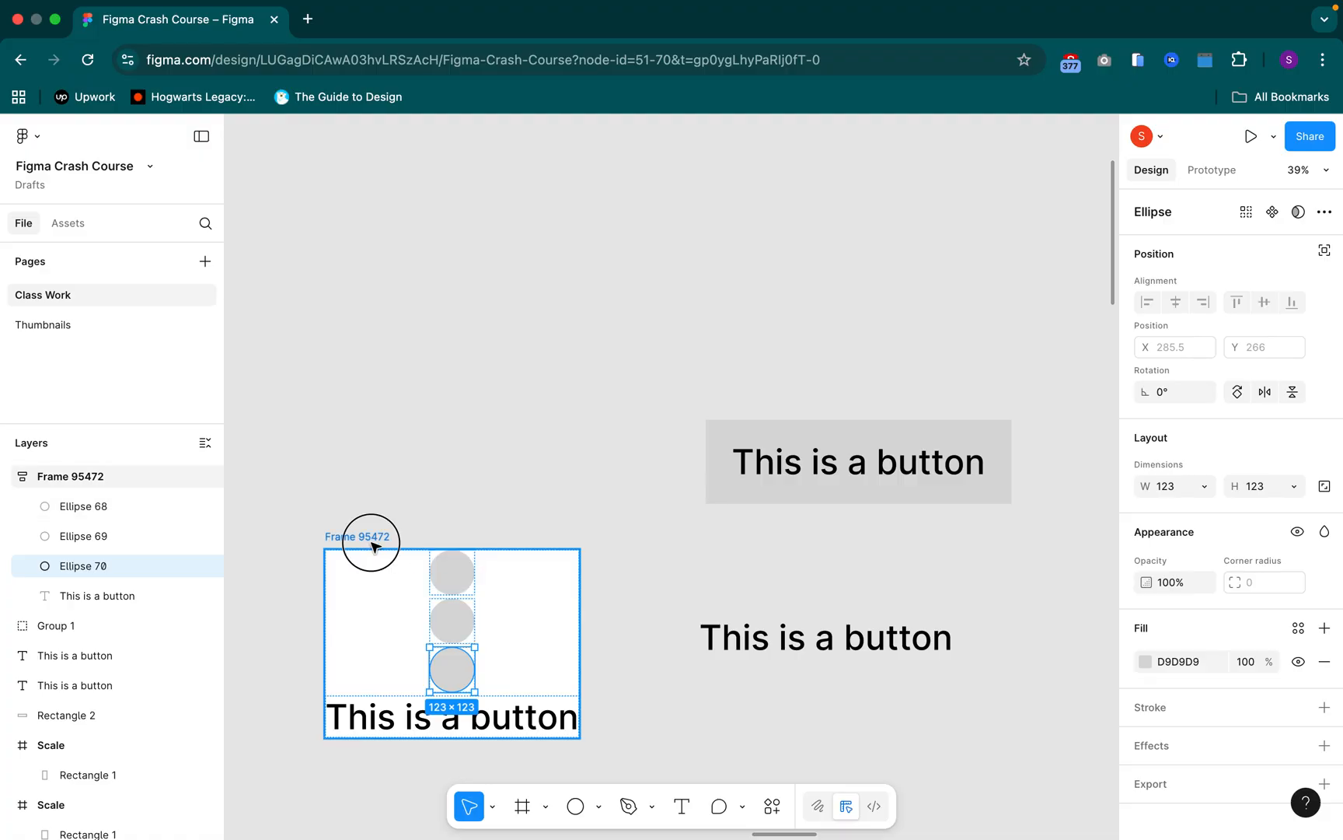
pyautogui.press('Escape')
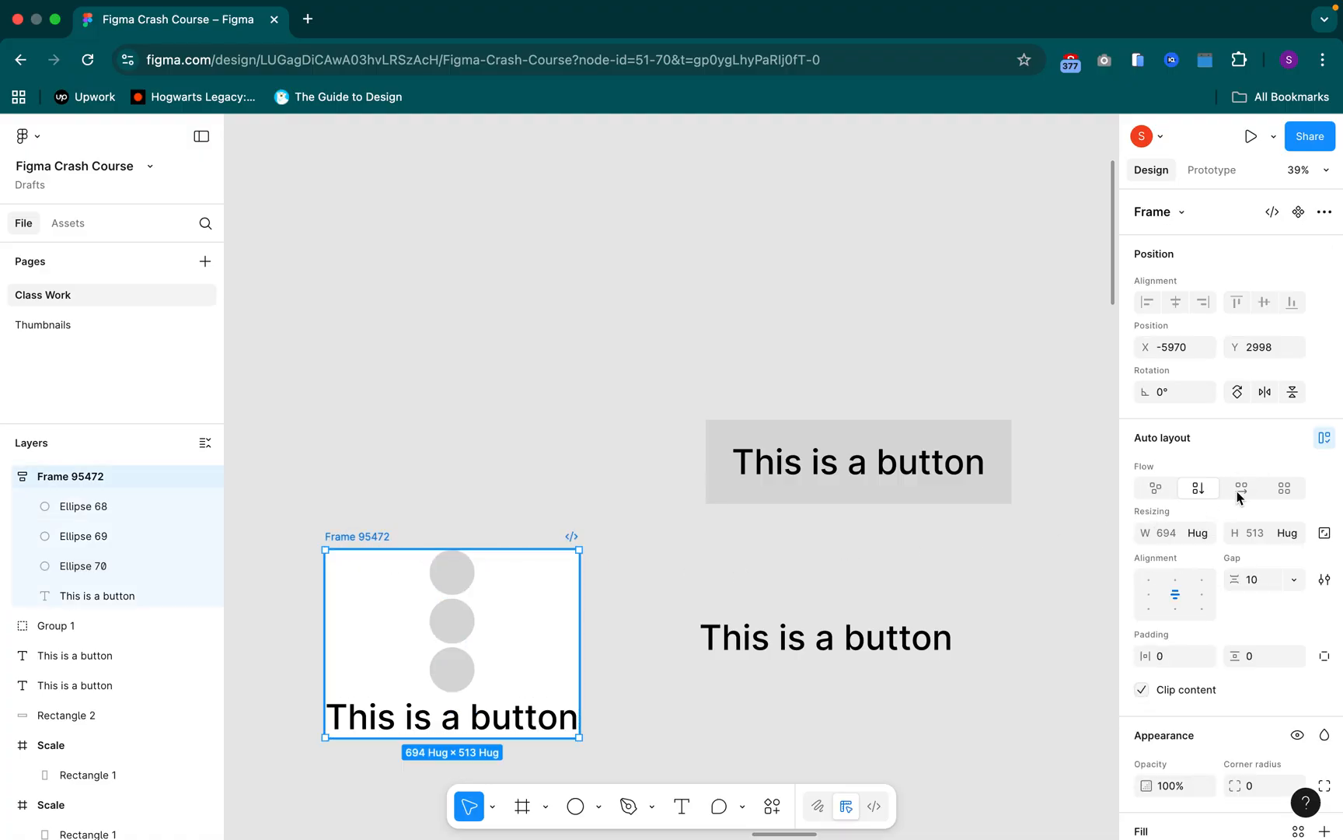
pyautogui.click(1241, 495)
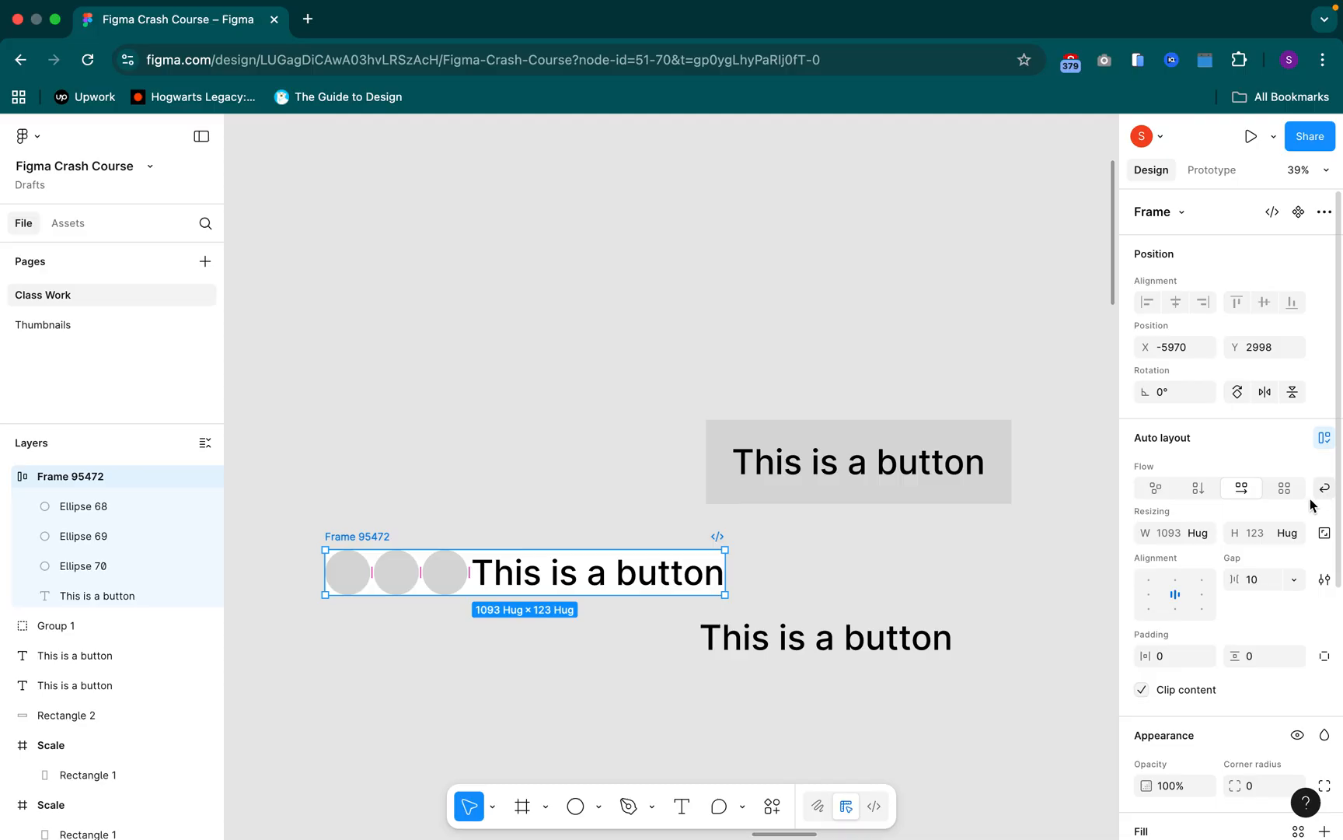
# Review the width and height resizing options of the auto layout frame and the width options of its first circle
pyautogui.click(1202, 534)
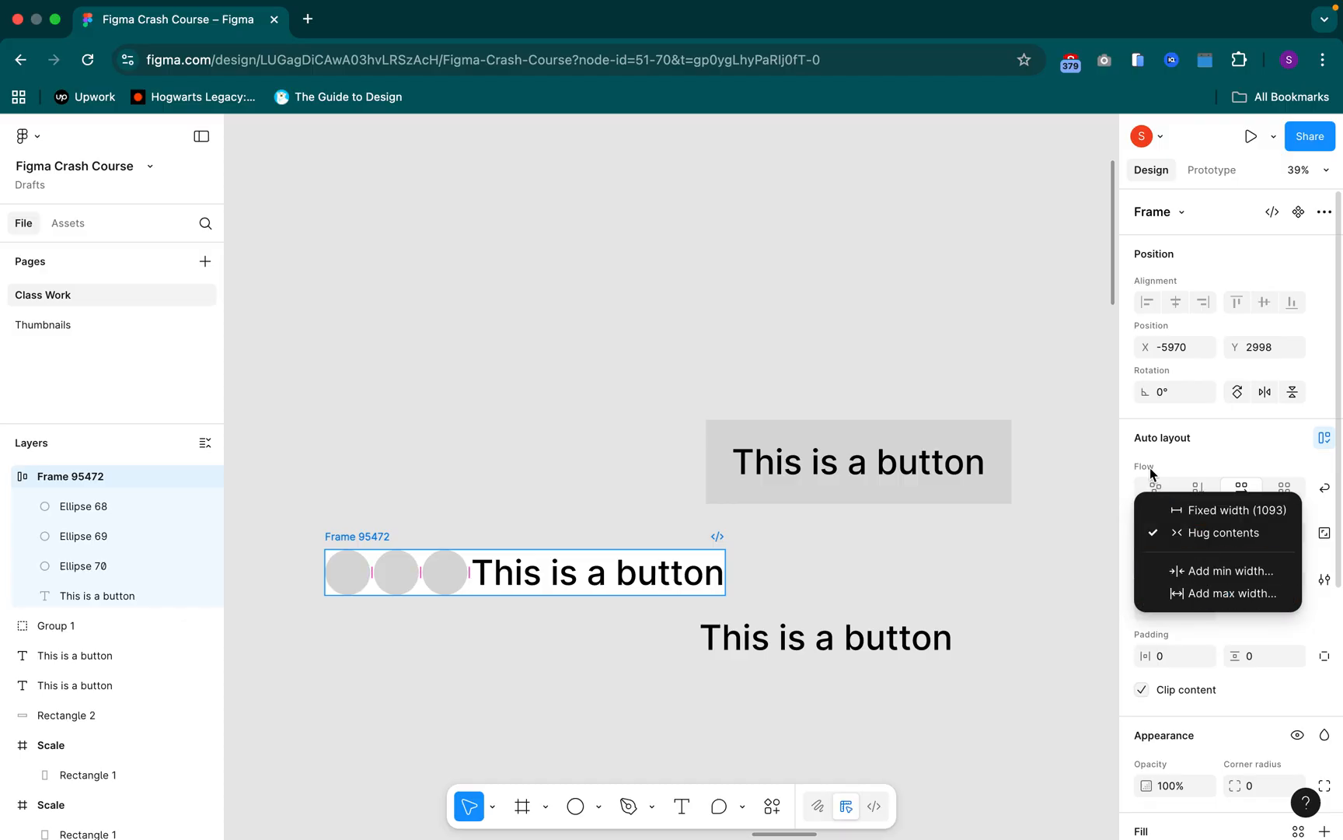
pyautogui.click(1316, 559)
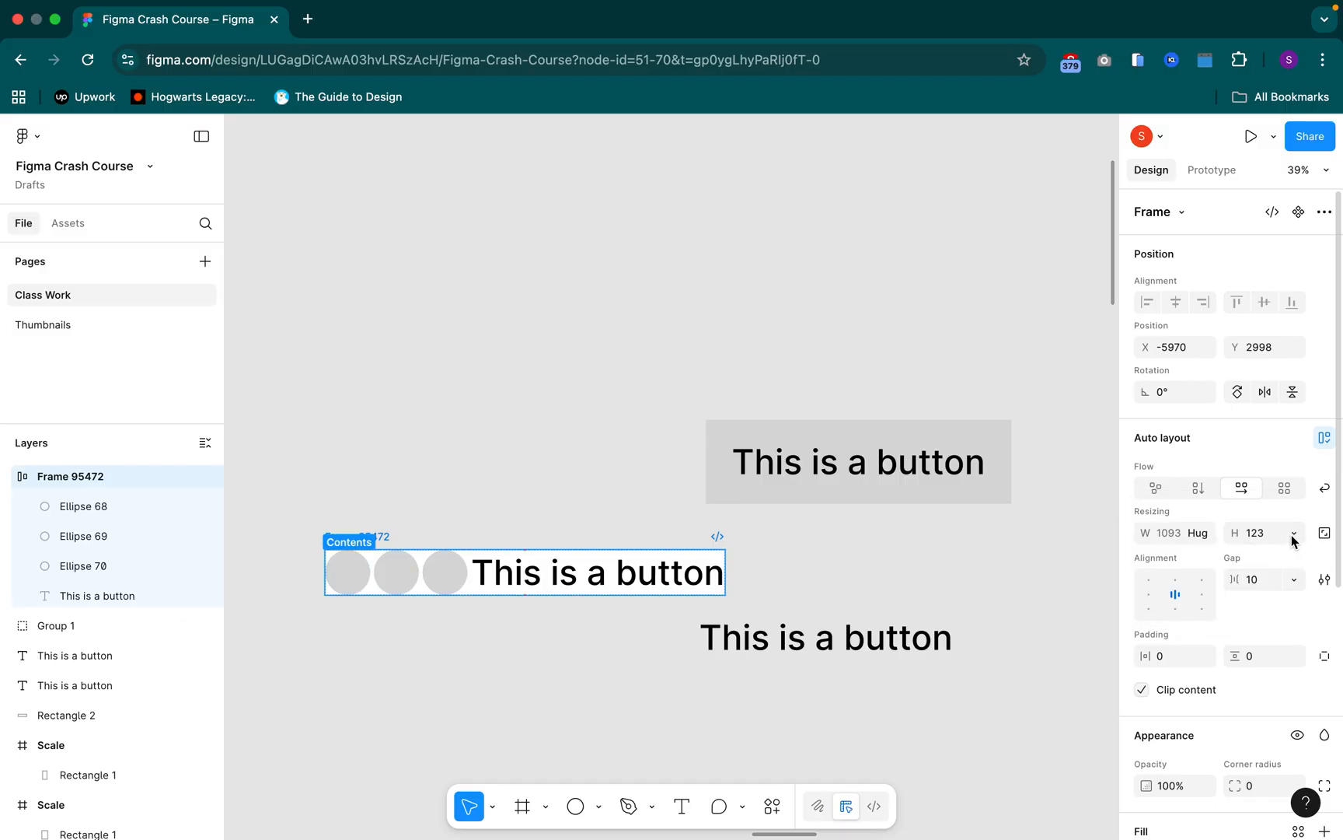
pyautogui.click(1293, 536)
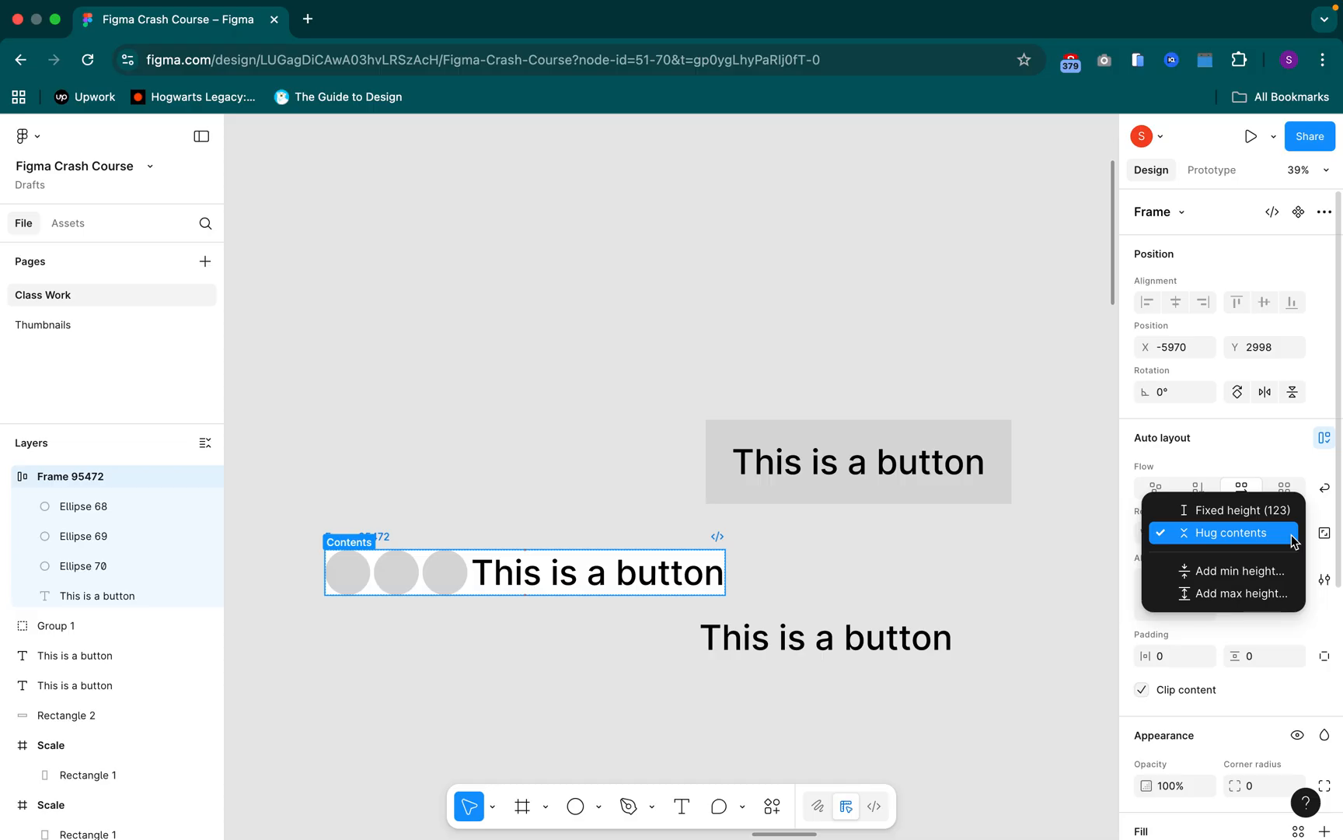
pyautogui.click(441, 582)
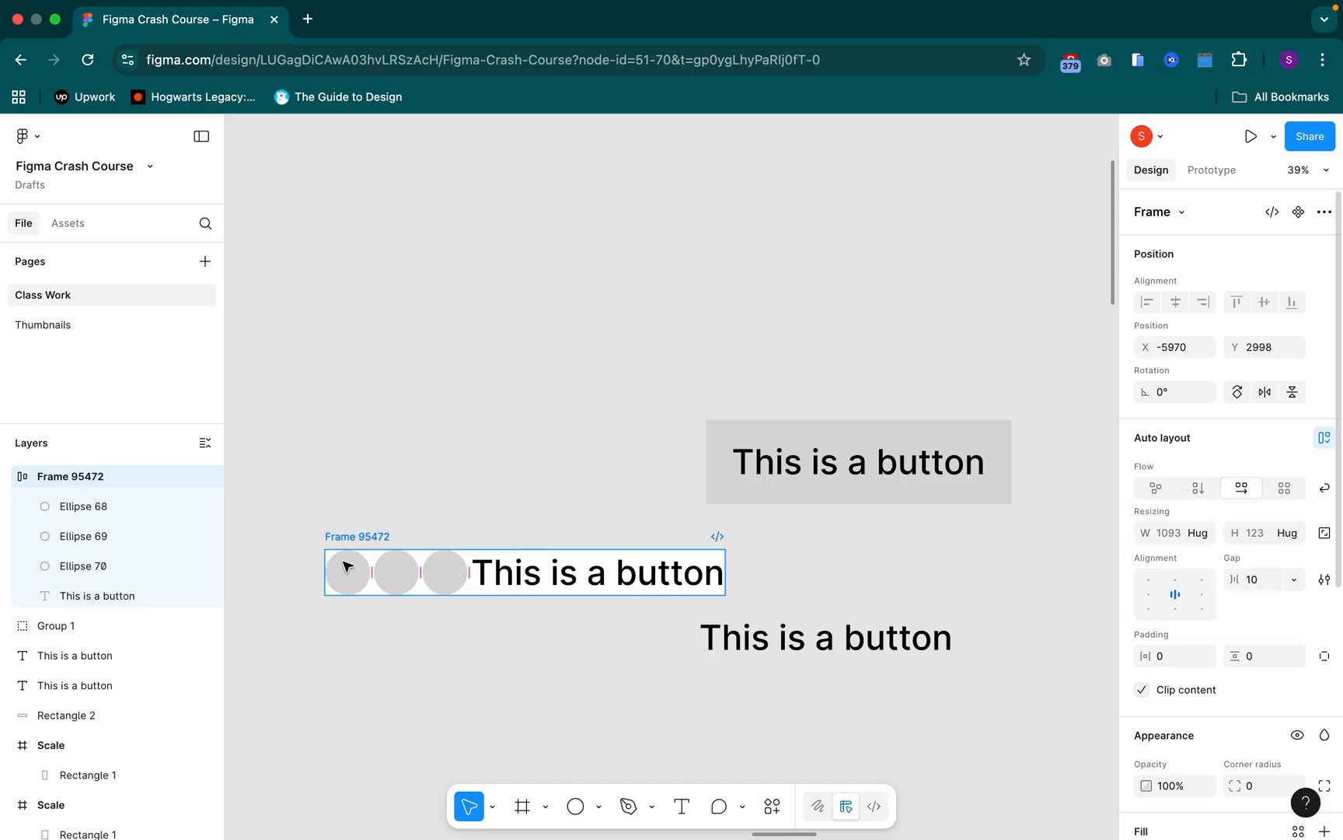
pyautogui.click(181, 552)
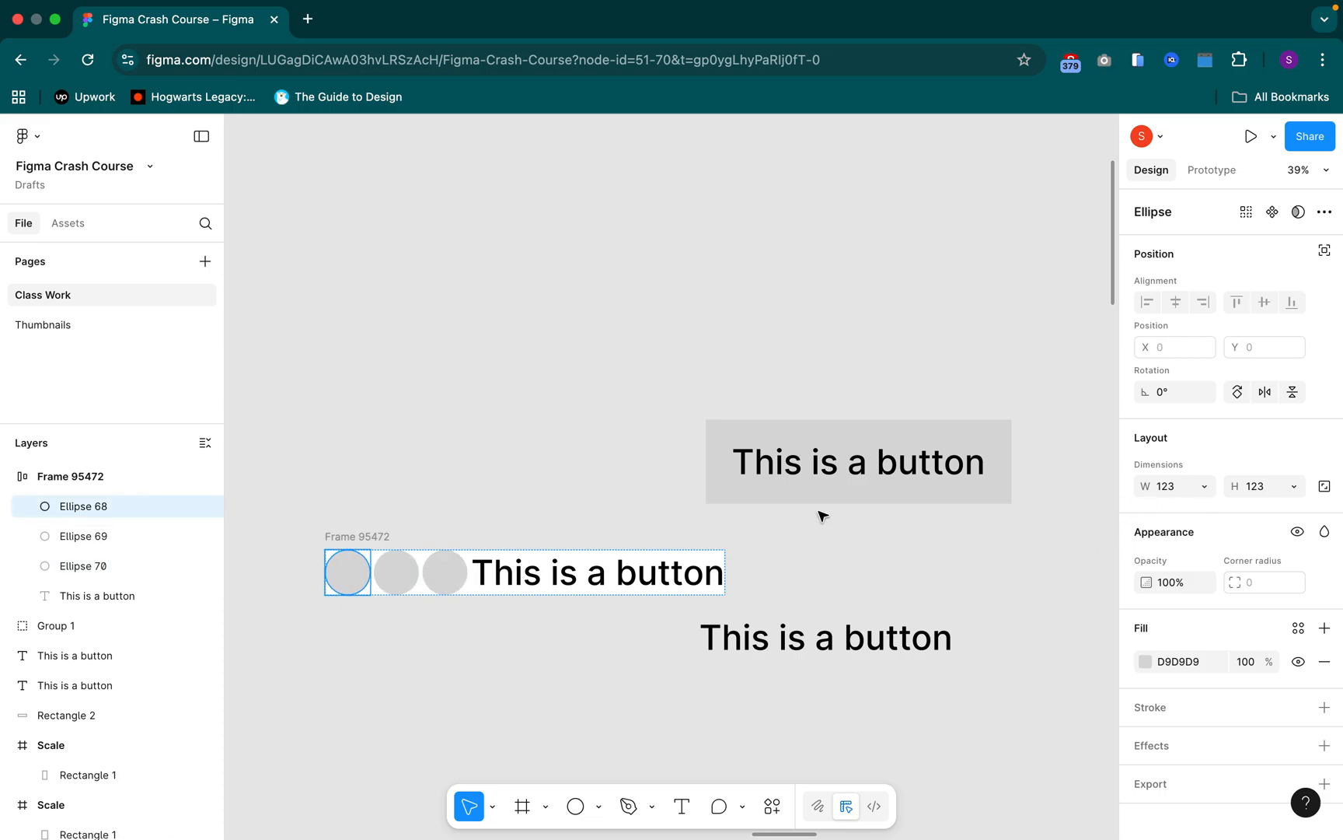
pyautogui.click(1205, 489)
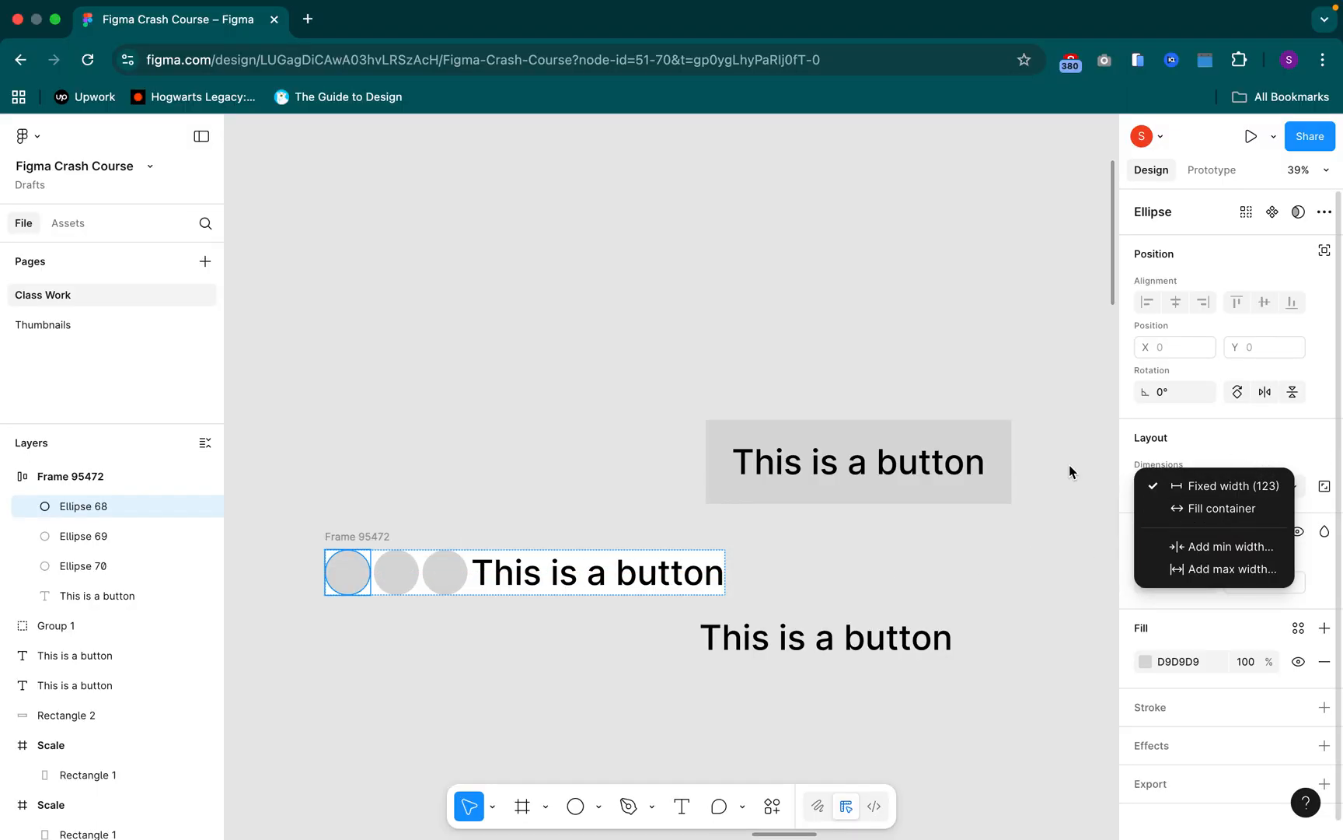
pyautogui.click(462, 572)
pyautogui.click(462, 574)
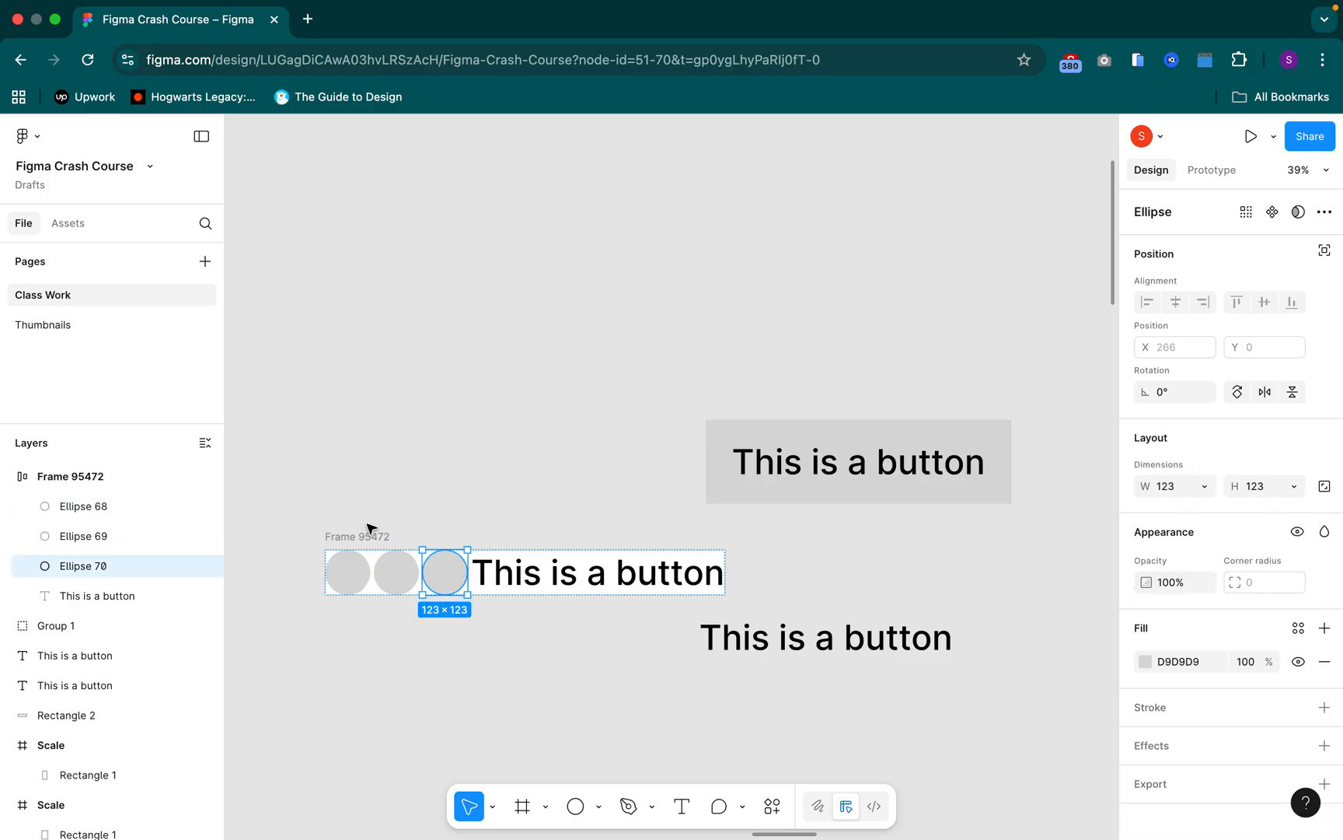
# Increase the gap between the auto layout frame's items to 34 using the on-canvas spacing value
pyautogui.click(363, 538)
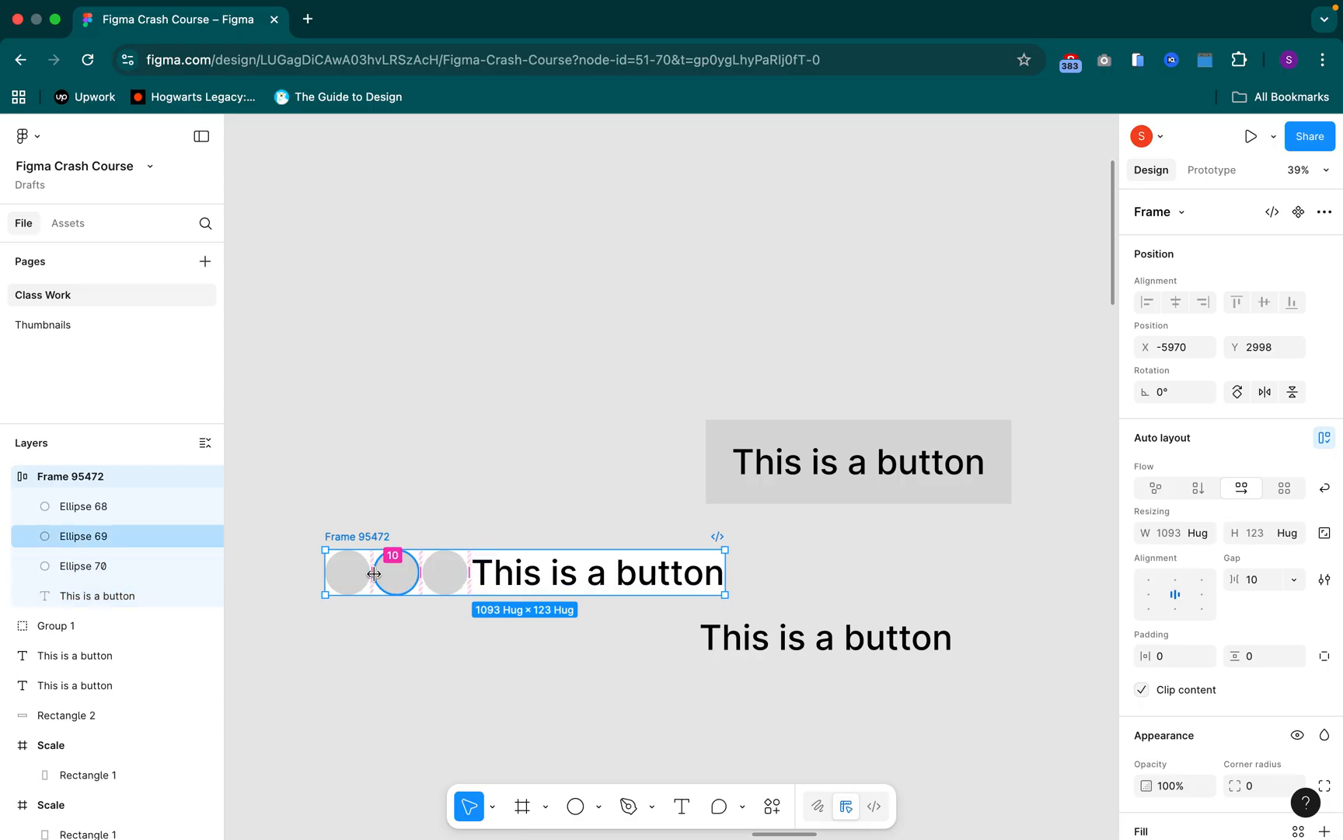
pyautogui.click(374, 574)
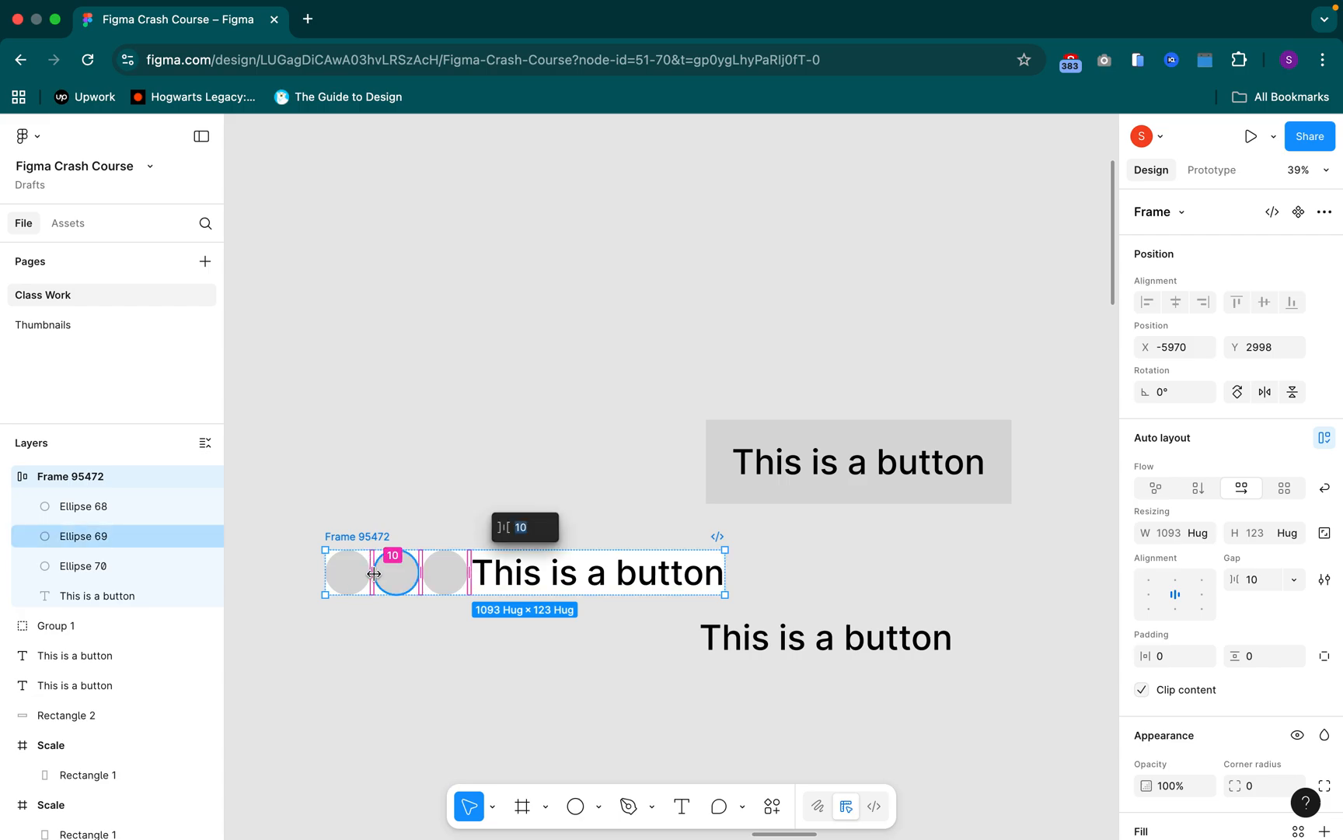
pyautogui.press('Up')
pyautogui.press('Up')
pyautogui.press('Up')
pyautogui.press('Up')
pyautogui.press('Up')
pyautogui.press('Up')
pyautogui.press('Up')
pyautogui.press('Up')
pyautogui.press('Up')
pyautogui.press('Up')
pyautogui.press('Up')
pyautogui.press('Up')
pyautogui.press('Up')
pyautogui.press('Up')
pyautogui.press('Up')
pyautogui.press('Up')
pyautogui.press('Up')
pyautogui.press('Up')
pyautogui.press('Up')
pyautogui.press('Up')
pyautogui.press('Up')
pyautogui.press('Up')
pyautogui.press('Up')
pyautogui.press('Up')
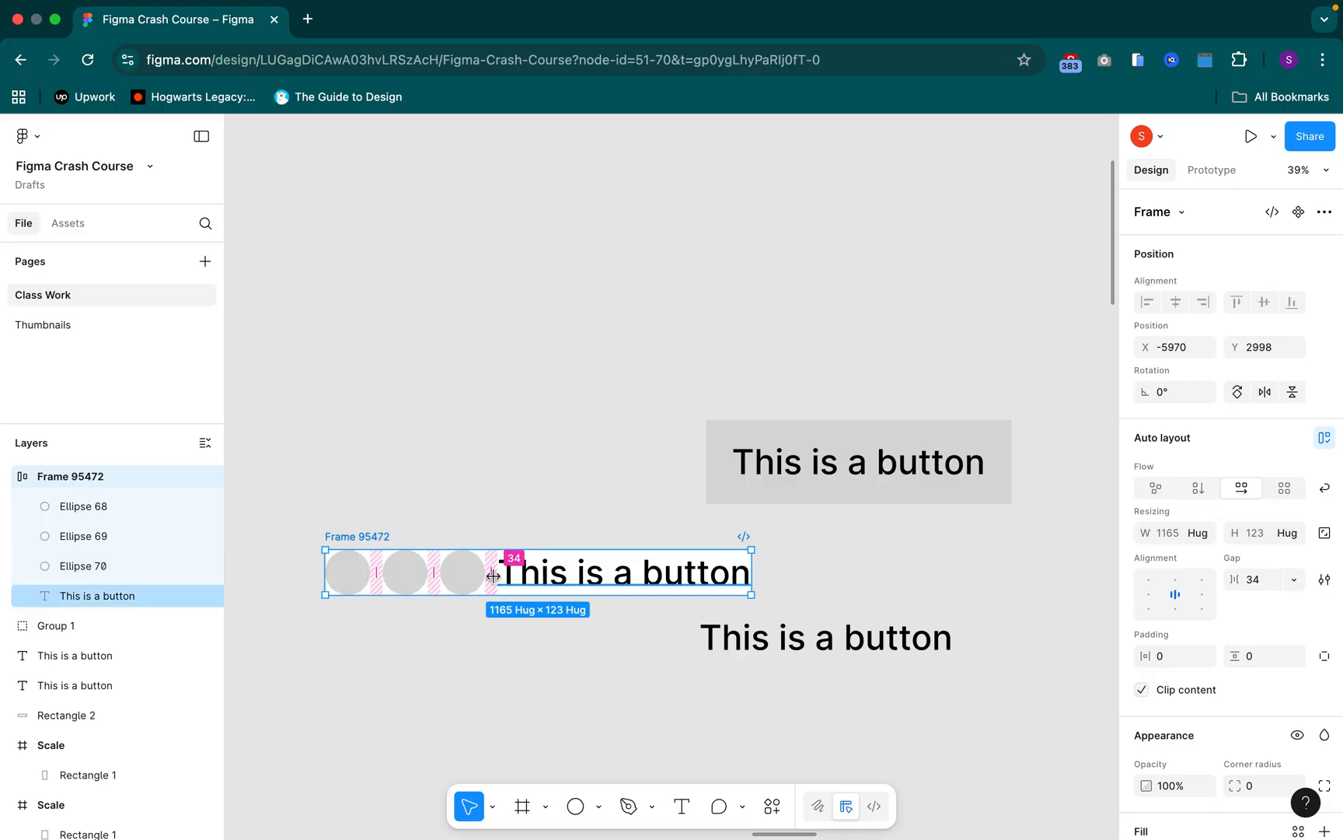
# Set the auto layout frame's gap between items to 56
pyautogui.click(1258, 587)
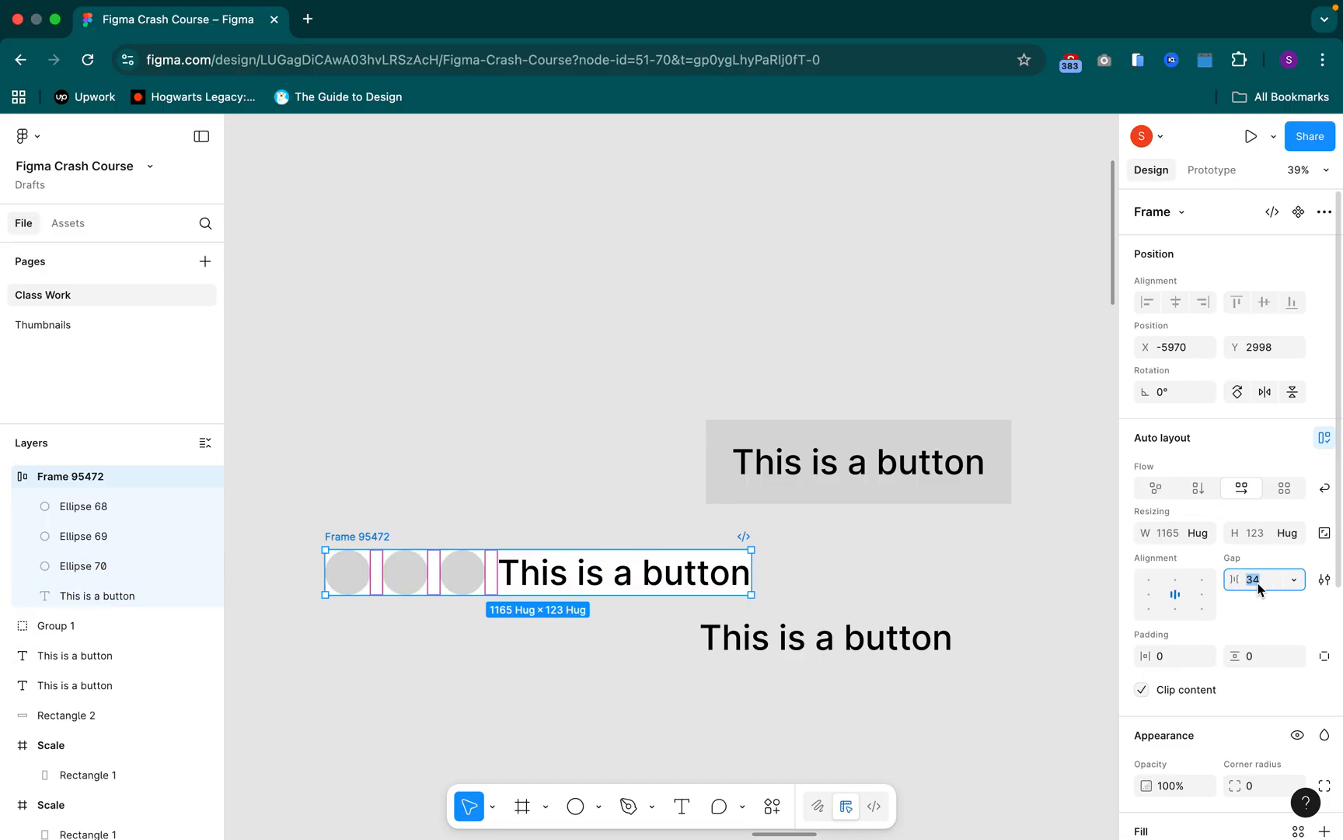
pyautogui.write('56')
pyautogui.press('Return')
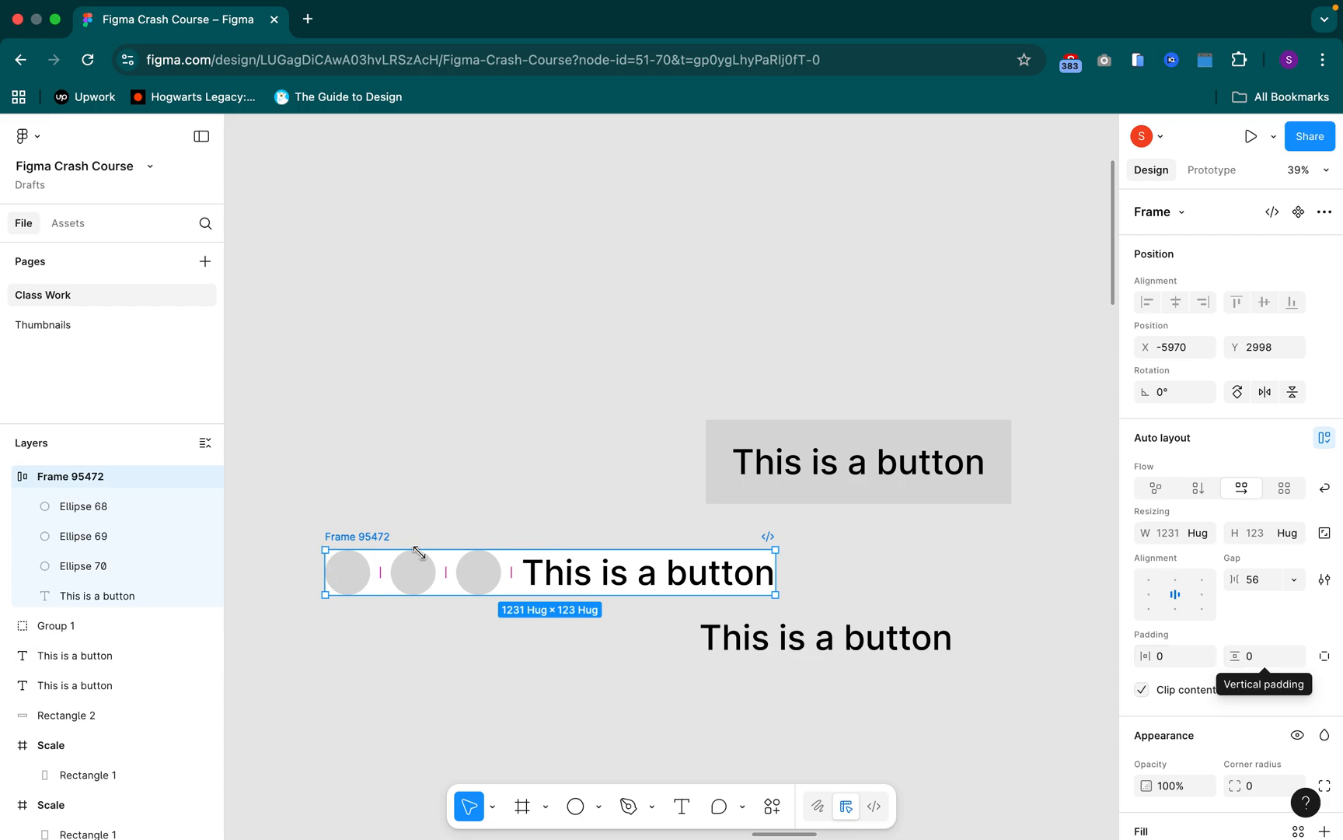
# Examine closely how the circles and the text sit against the edges of the auto layout frame
pyautogui.moveTo(441, 495); pyautogui.dragTo(546, 457)
pyautogui.scroll(5, 546, 457)
pyautogui.scroll(10, 663, 607)
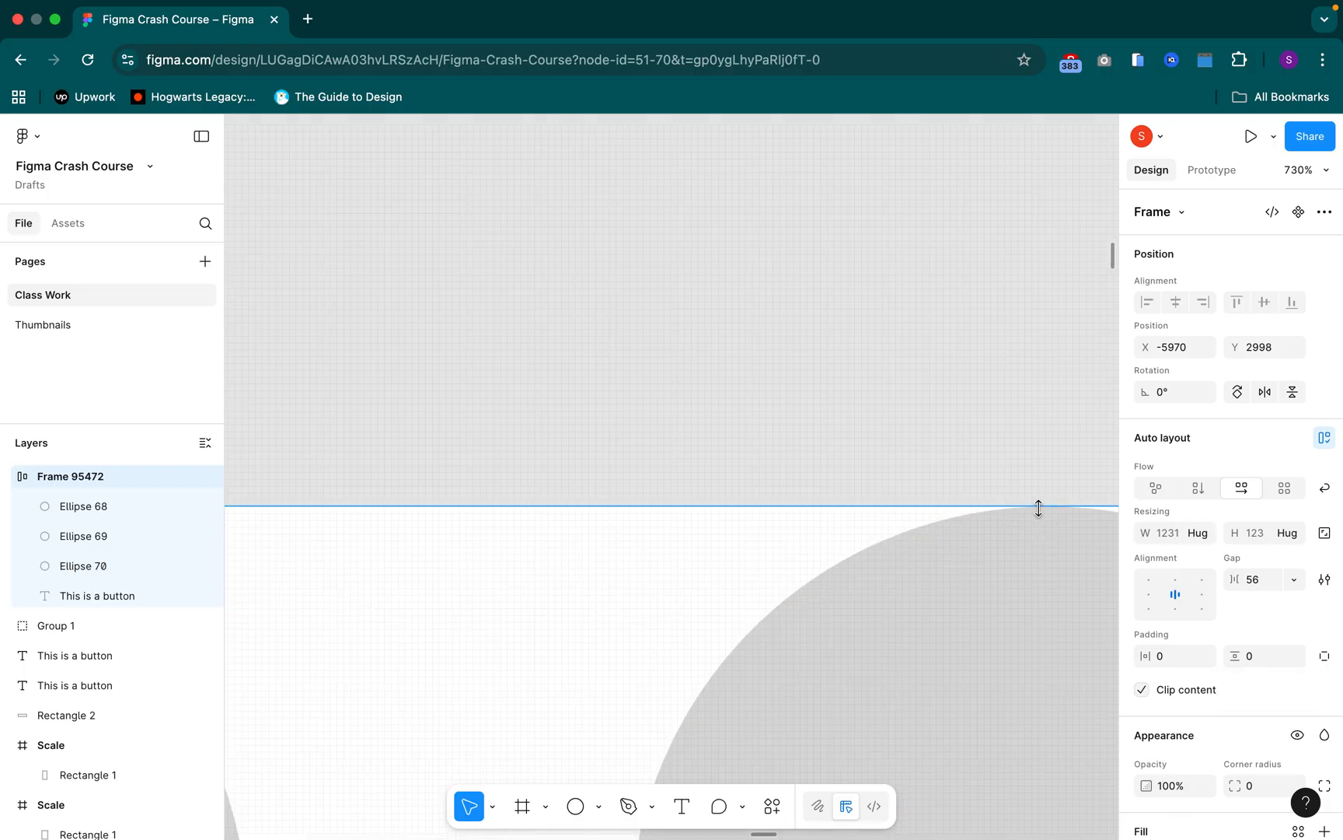
pyautogui.scroll(-10, 956, 569)
pyautogui.scroll(-2, 956, 570)
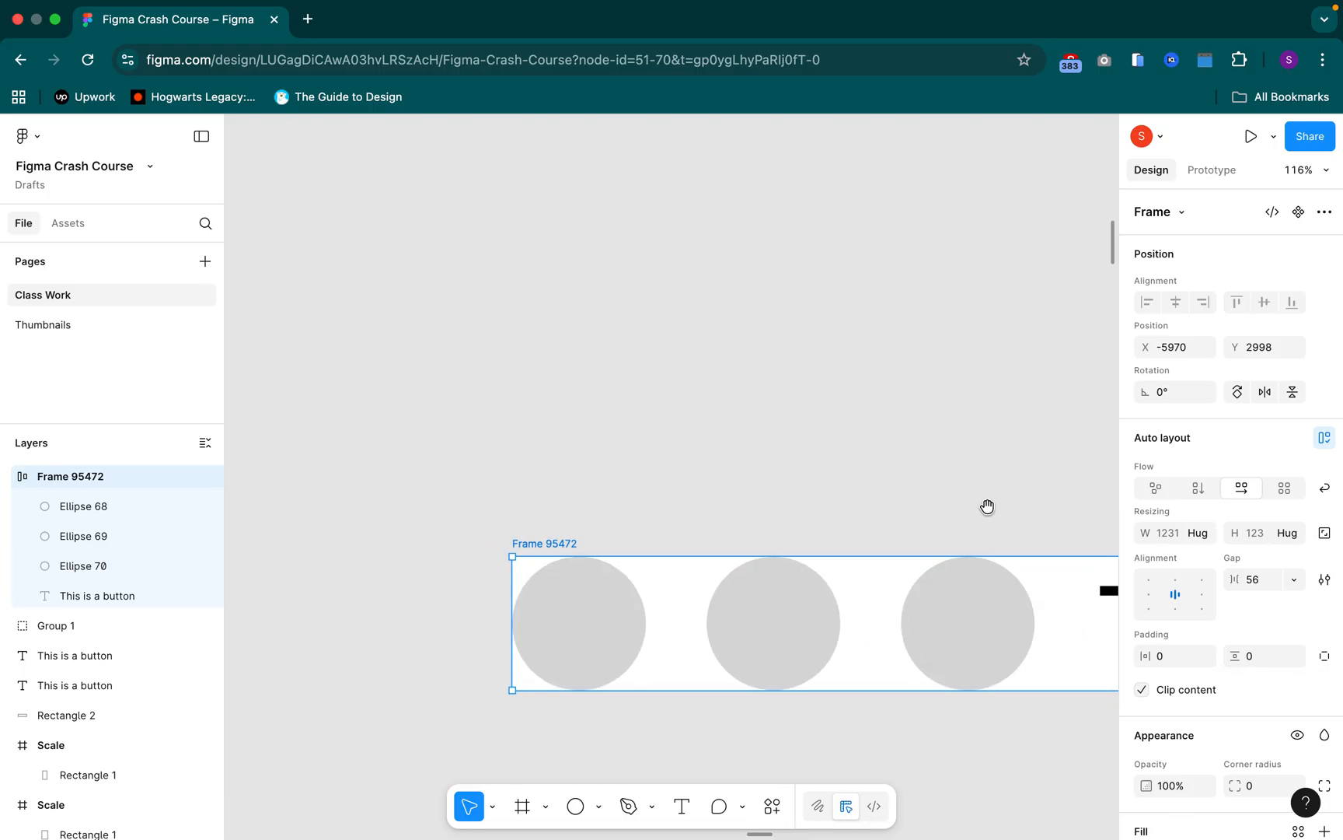
pyautogui.hscroll(10, 600, 420)
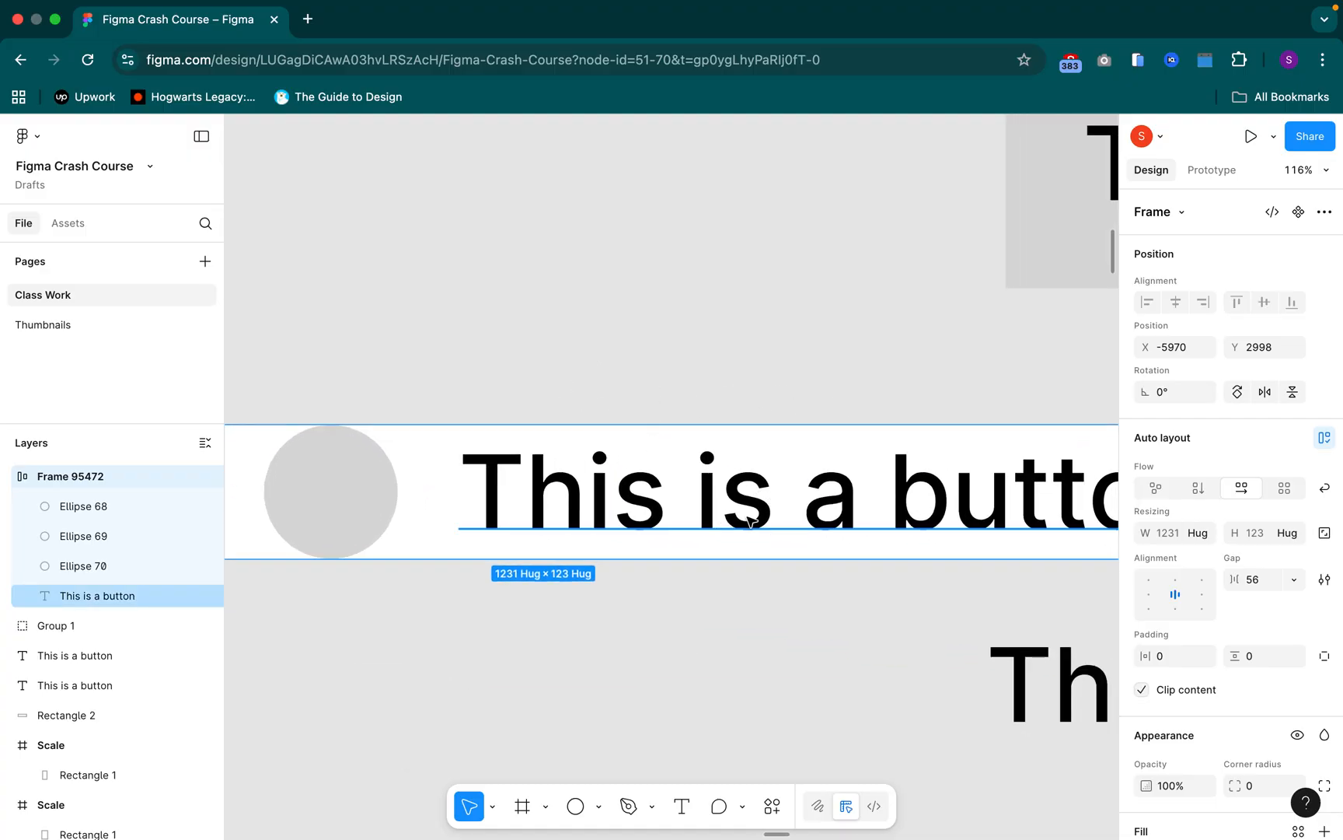
pyautogui.click(750, 522)
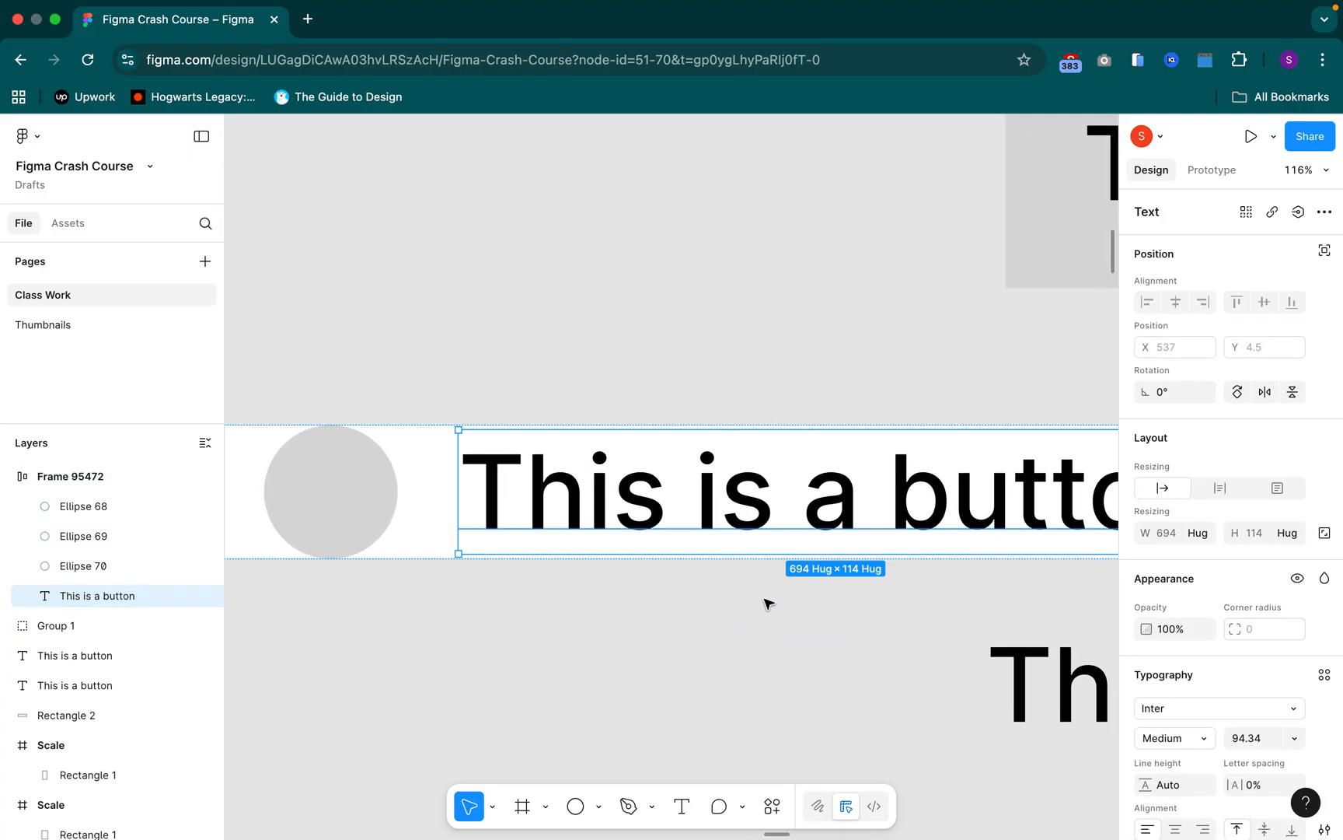
pyautogui.scroll(-5, 728, 615)
pyautogui.hscroll(-3, 770, 586)
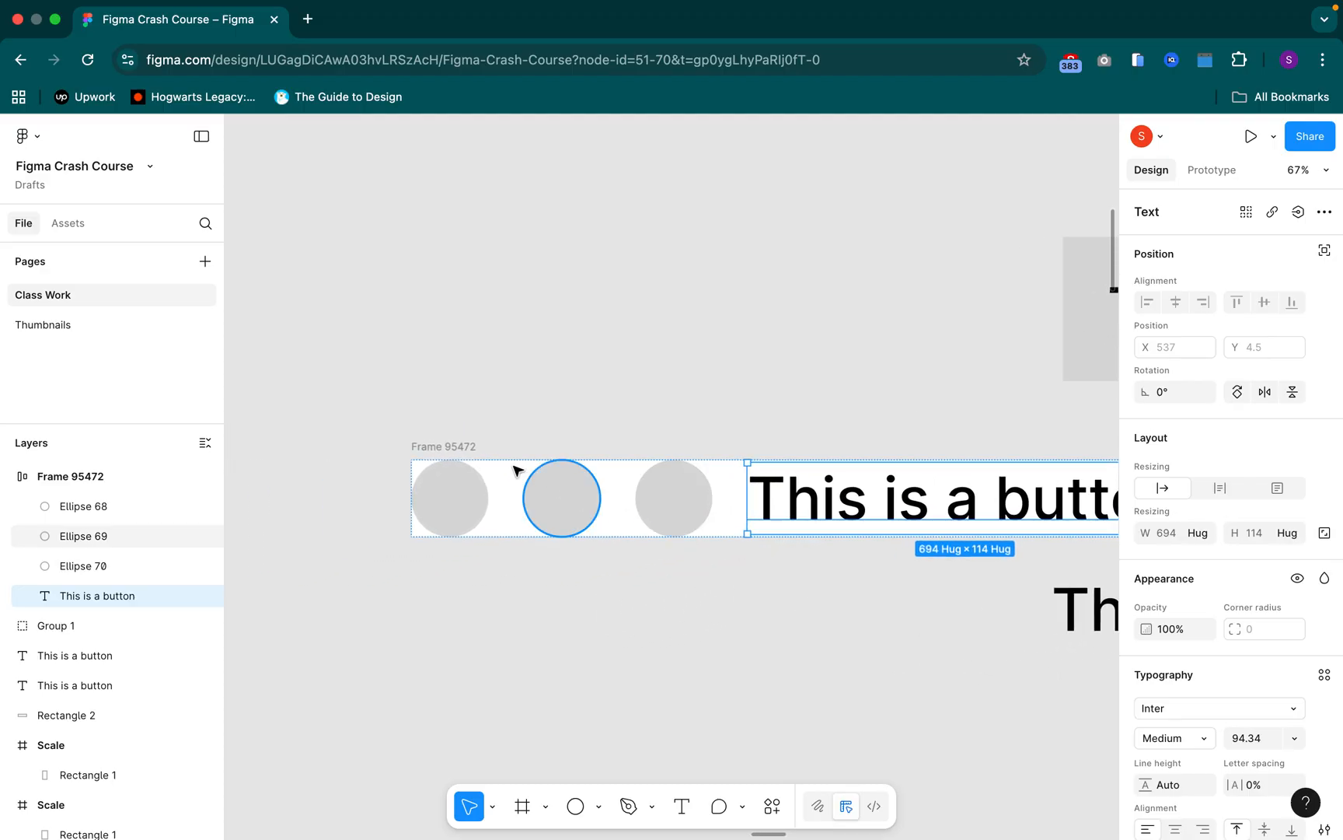
# Set the auto layout frame's horizontal padding to 24
pyautogui.click(428, 444)
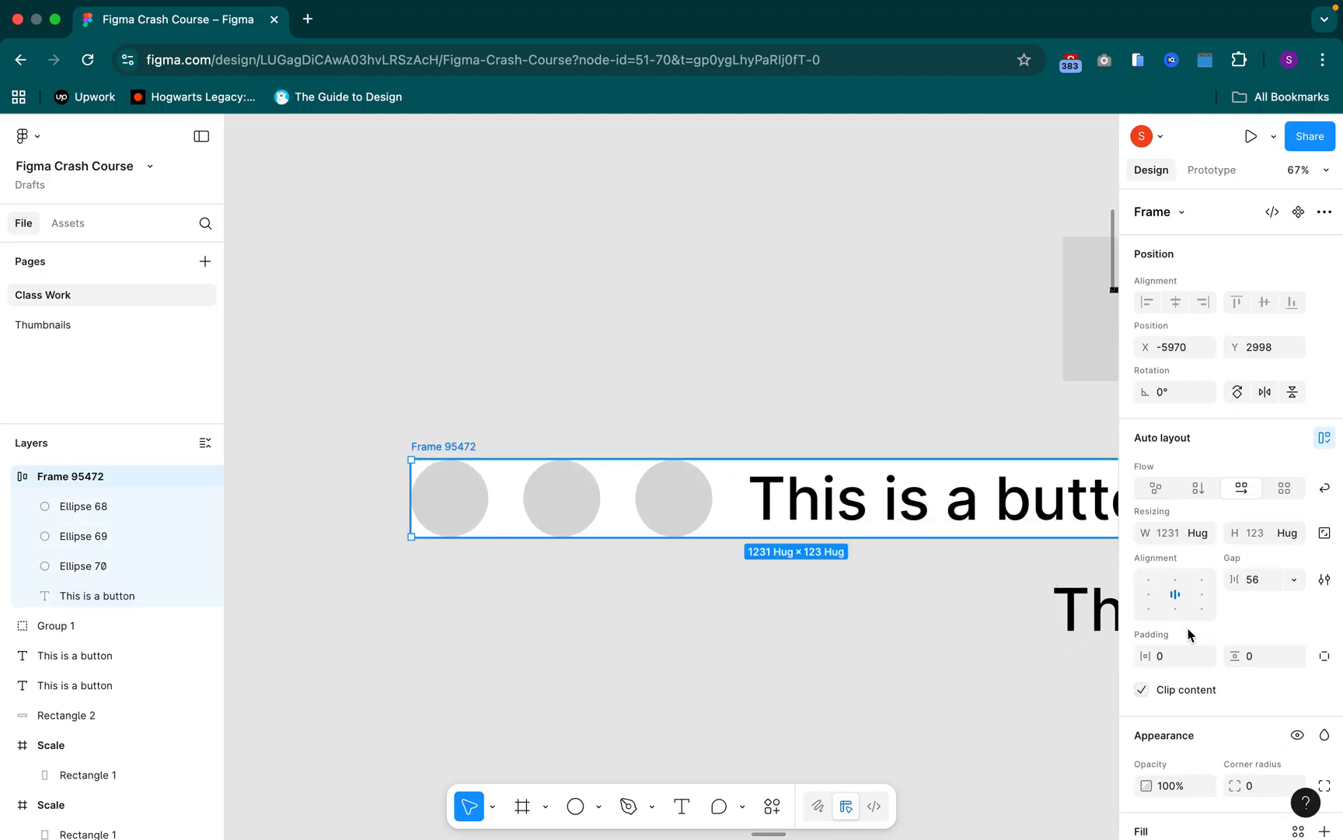
pyautogui.click(1173, 655)
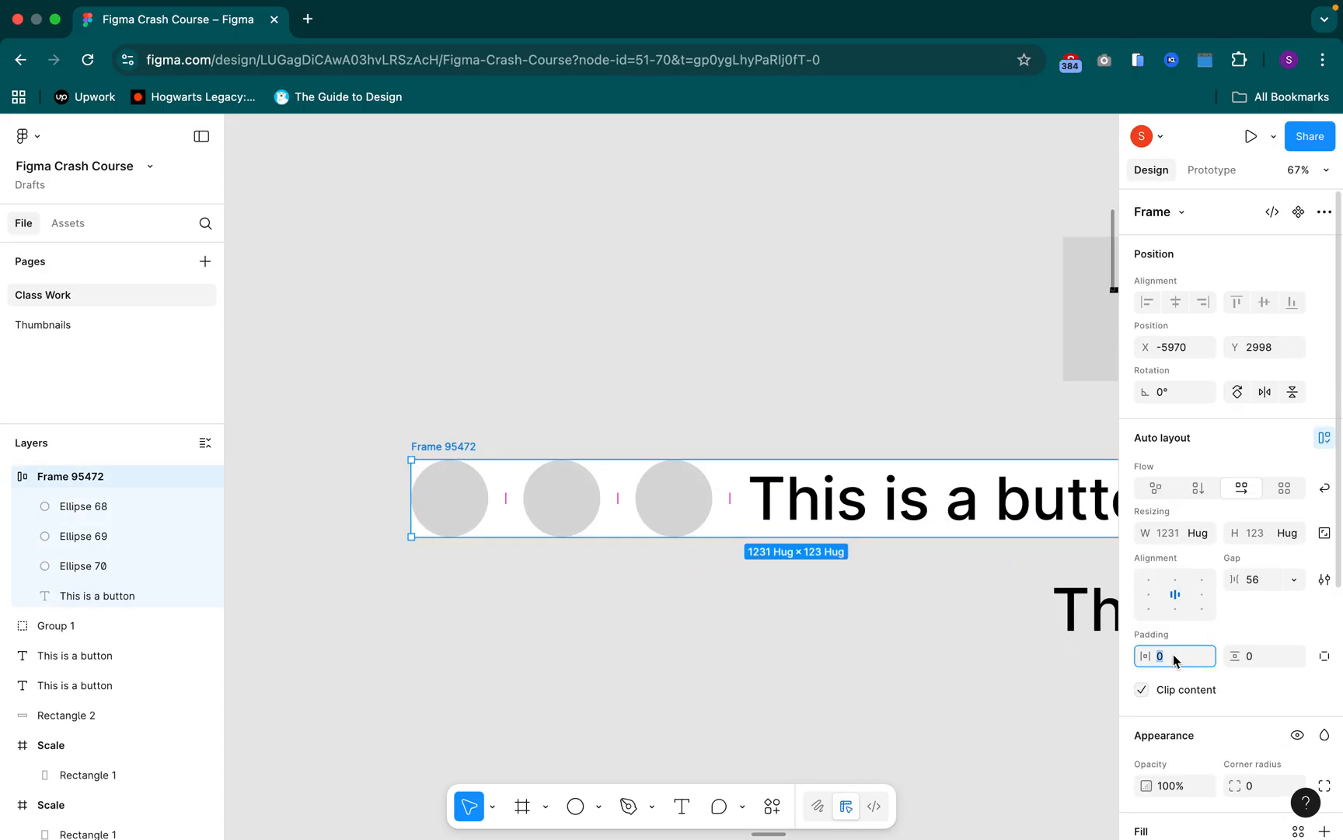
pyautogui.write('3')
pyautogui.write('4')
pyautogui.press('Return')
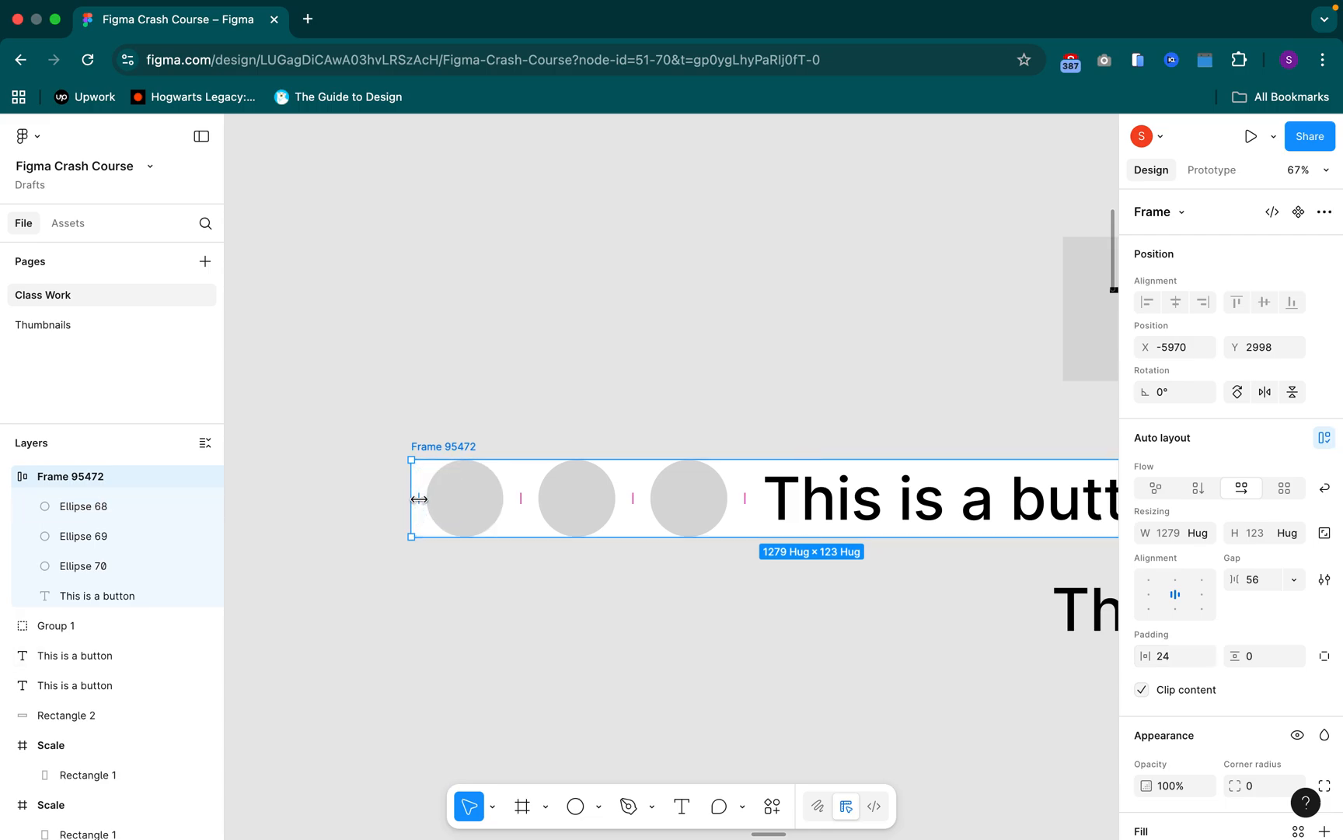
# Set the auto layout frame's vertical padding to 24
pyautogui.click(1252, 661)
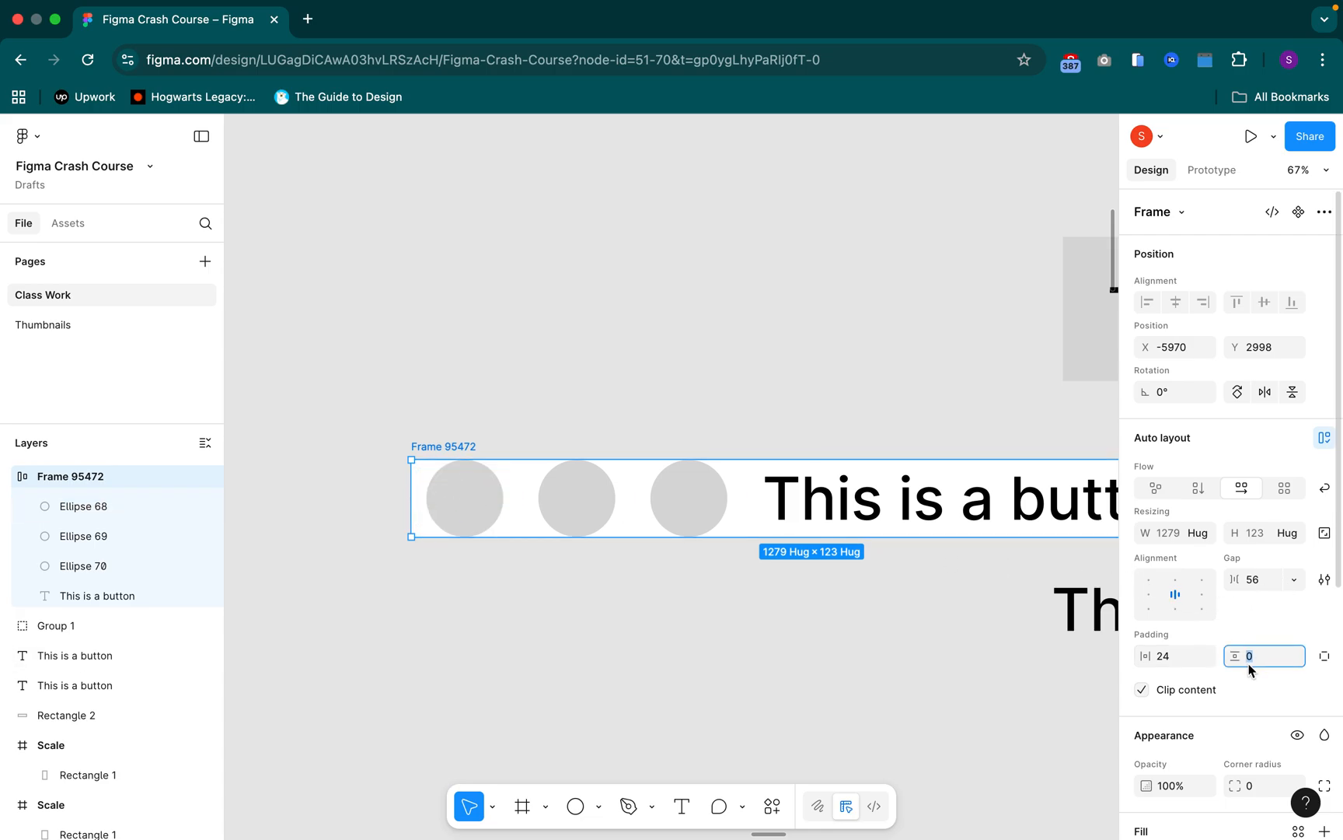
pyautogui.write('24')
pyautogui.press('Return')
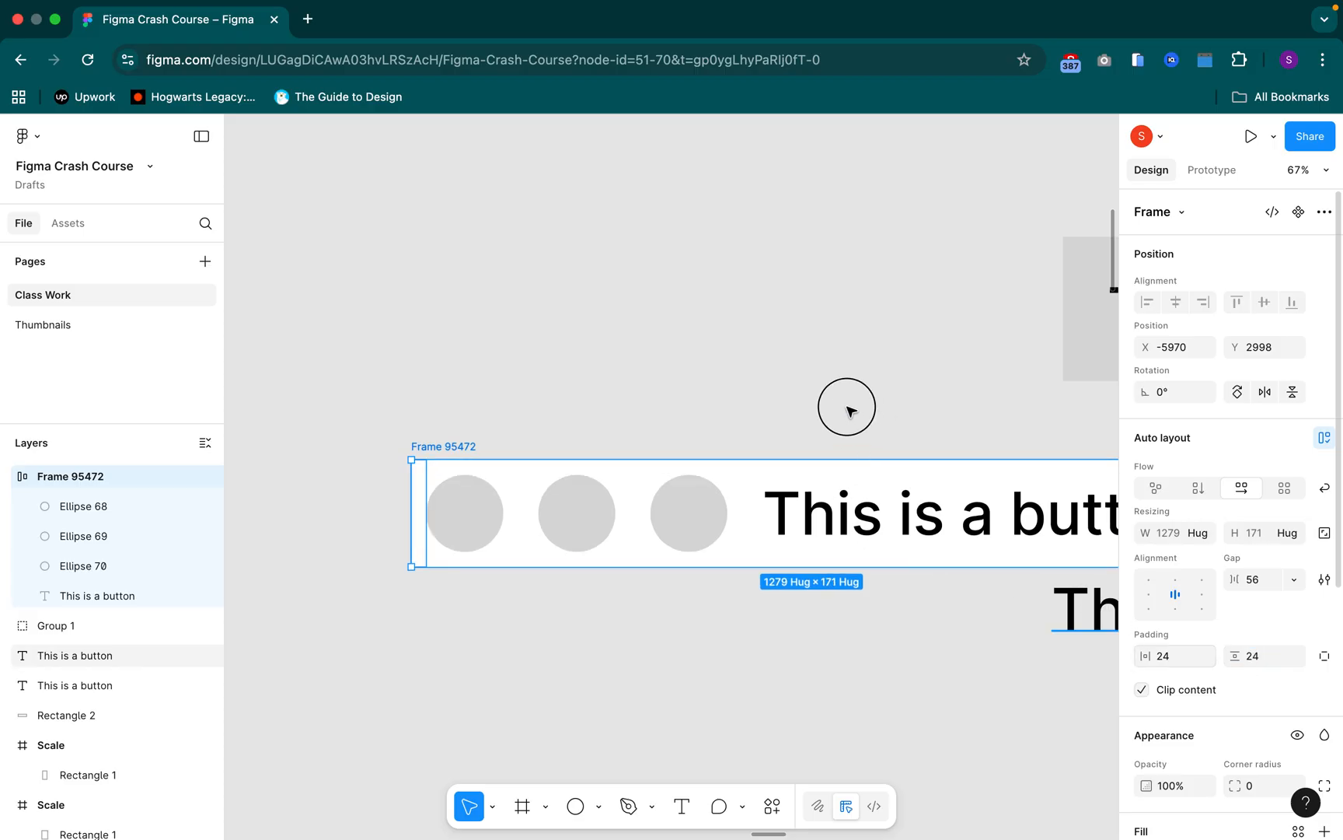
# Switch the auto layout frame to individual padding and set its right padding to 48
pyautogui.hscroll(5, 847, 410)
pyautogui.scroll(-1, 847, 410)
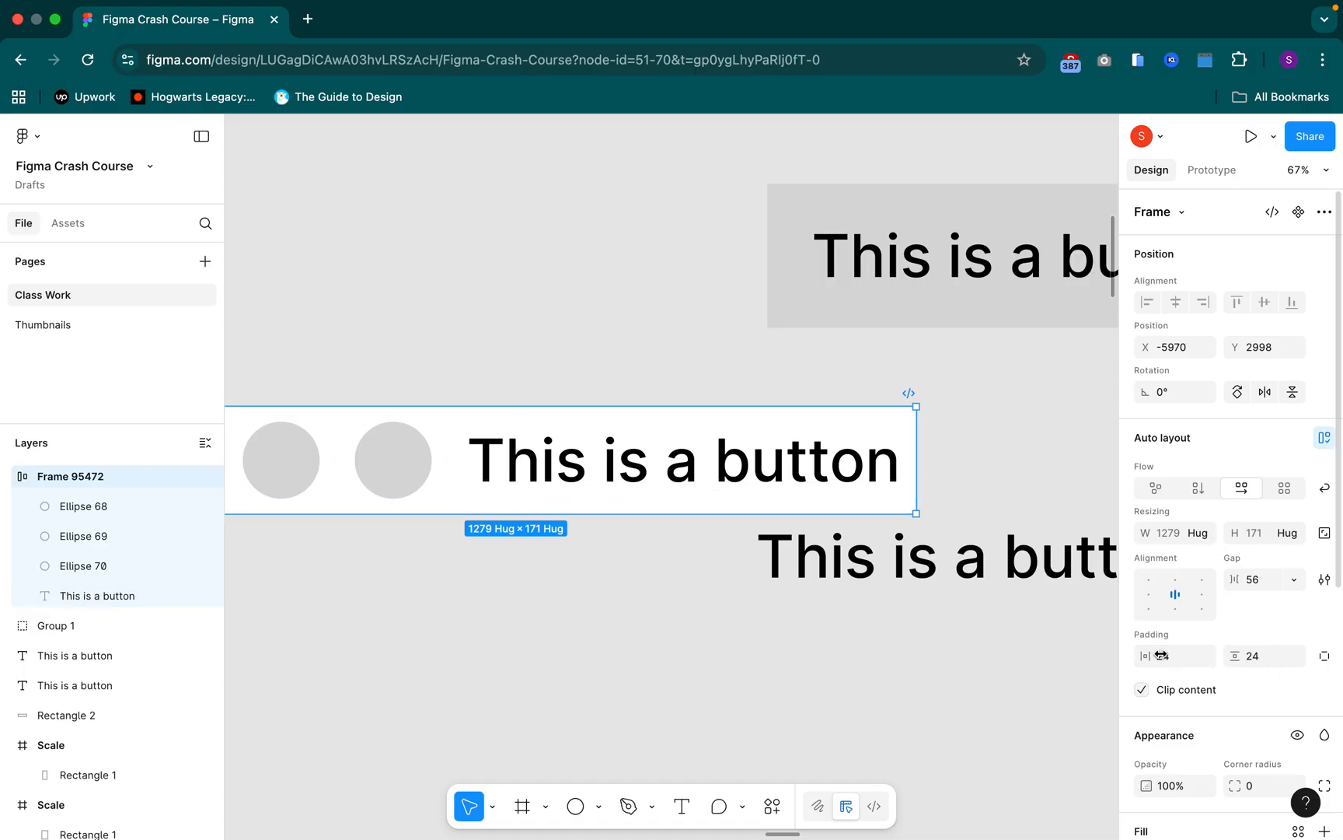
pyautogui.click(1325, 657)
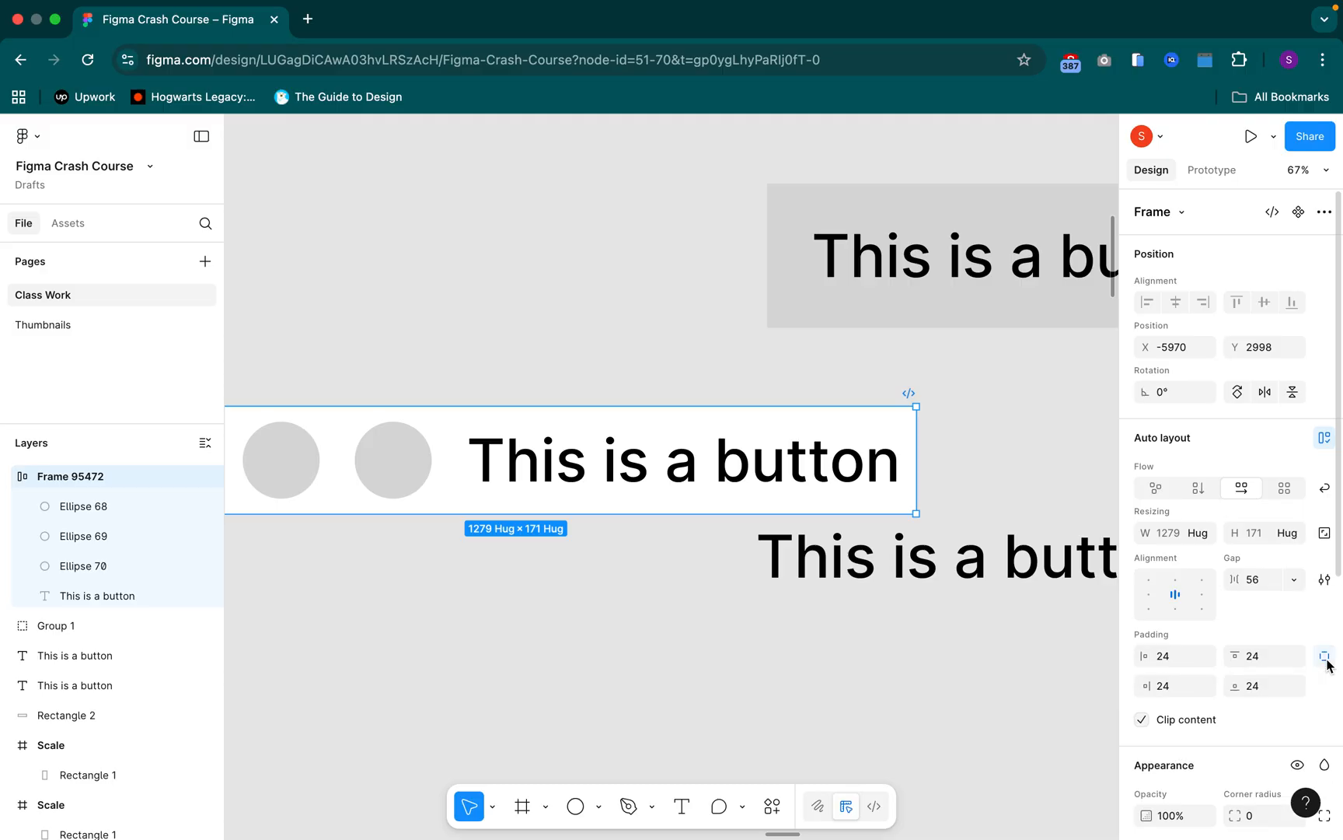
pyautogui.click(1177, 685)
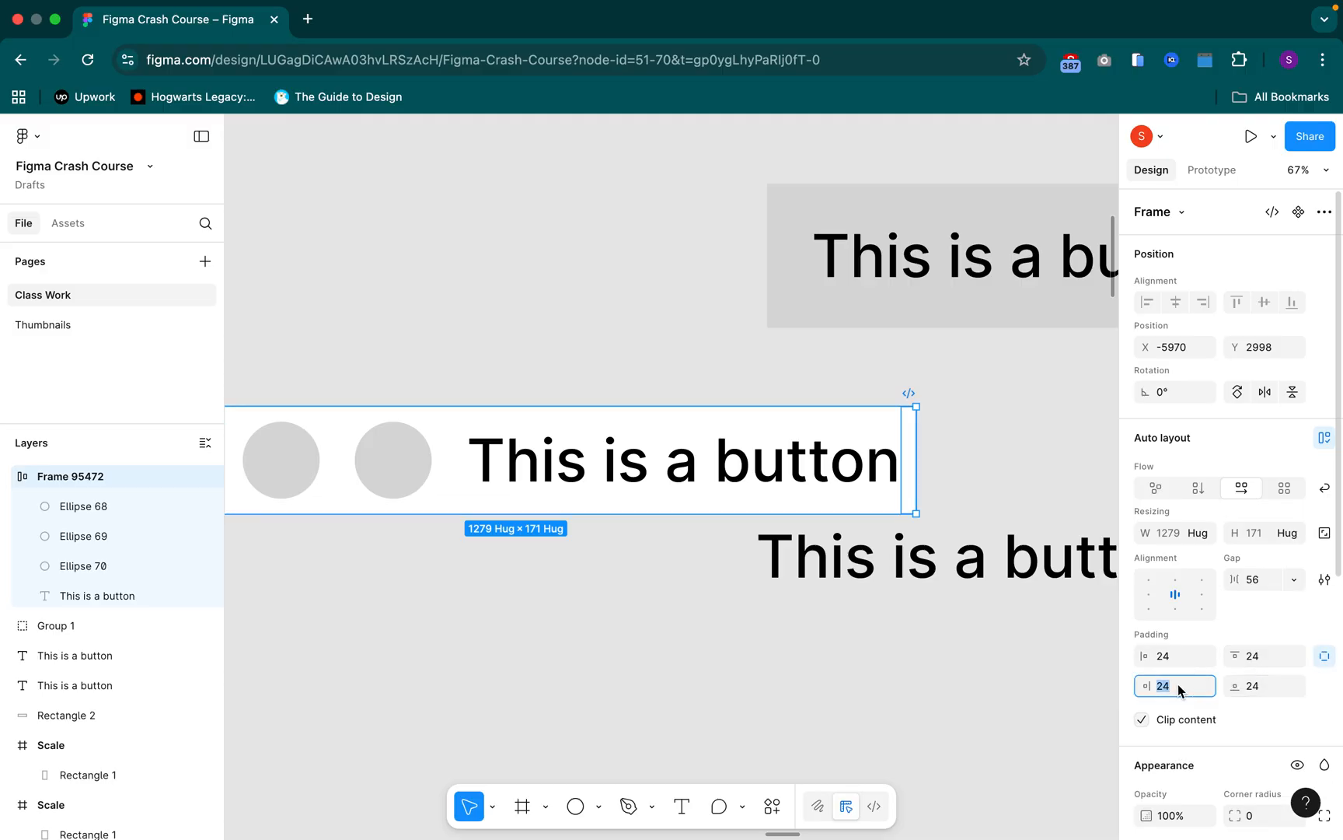
pyautogui.write('48')
pyautogui.press('Return')
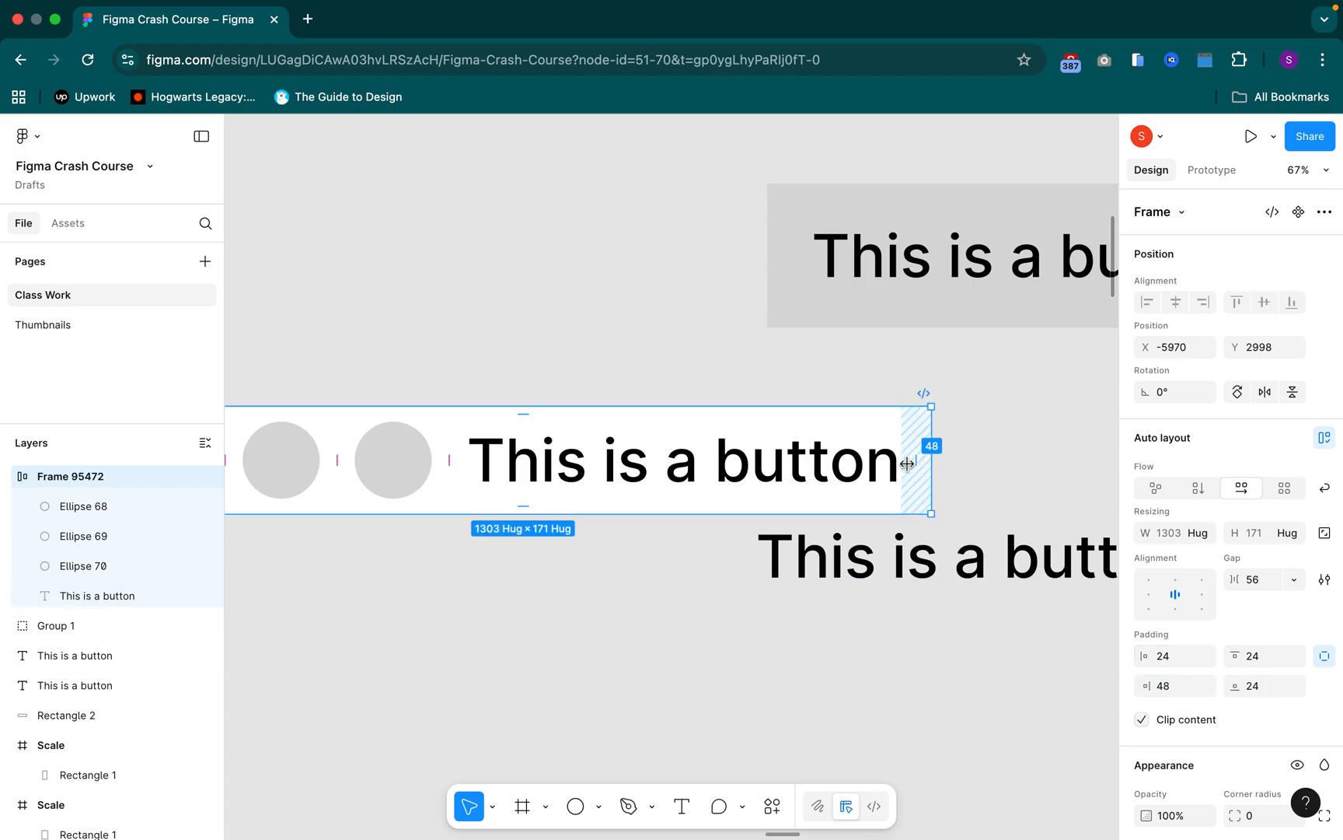
# Set the auto layout frame's top padding to 36
pyautogui.hscroll(-5, 549, 363)
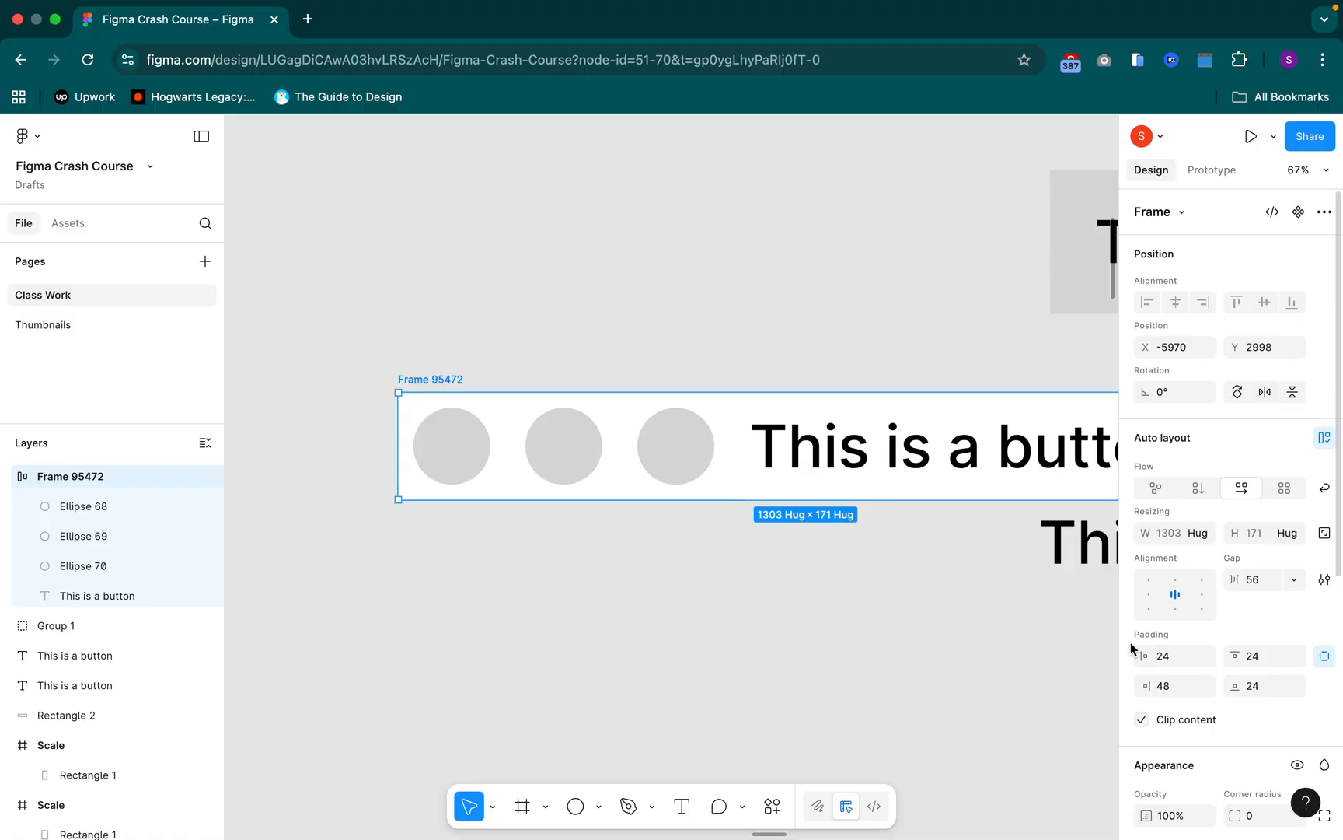
pyautogui.click(1262, 663)
pyautogui.write('36')
pyautogui.press('Return')
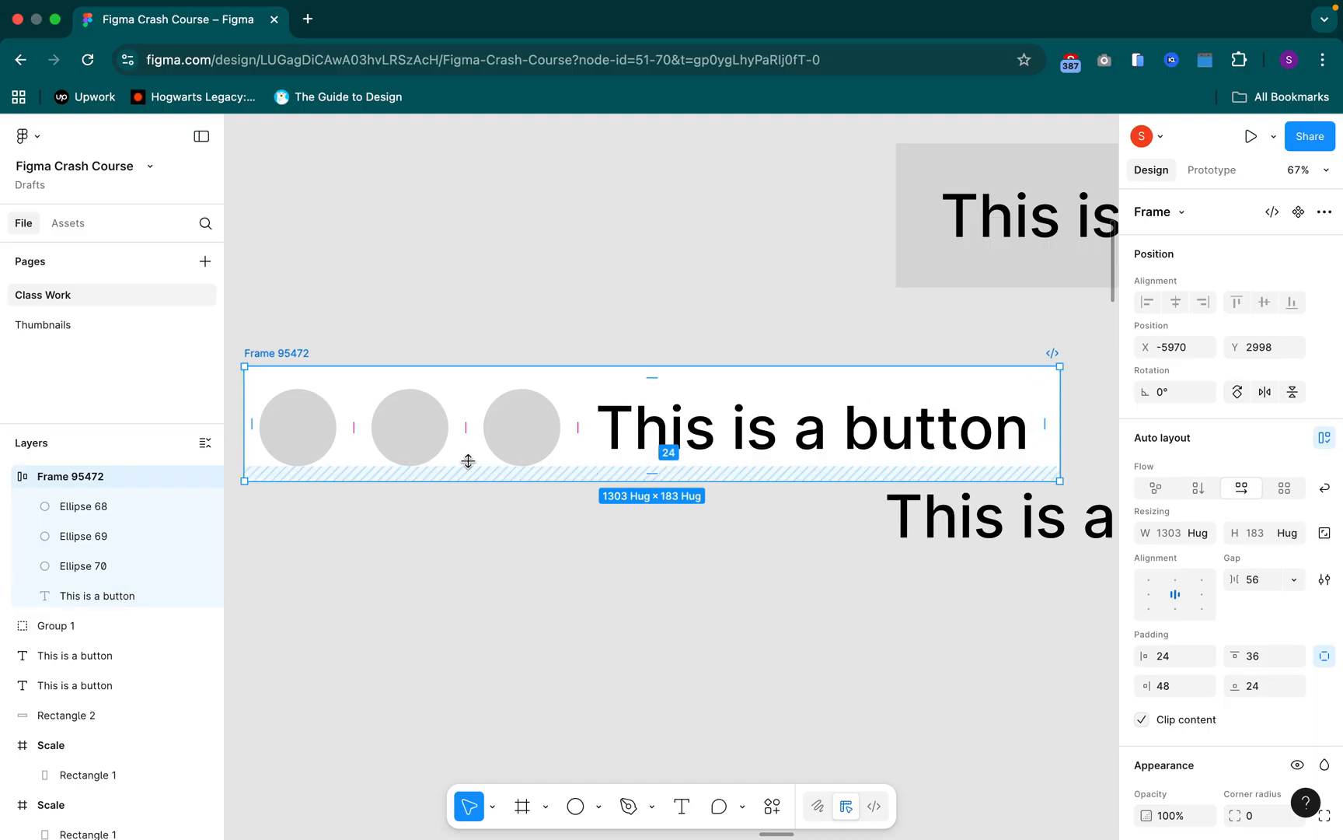
# Check the frame's left and bottom padding values directly on the canvas without changing them
pyautogui.click(253, 427)
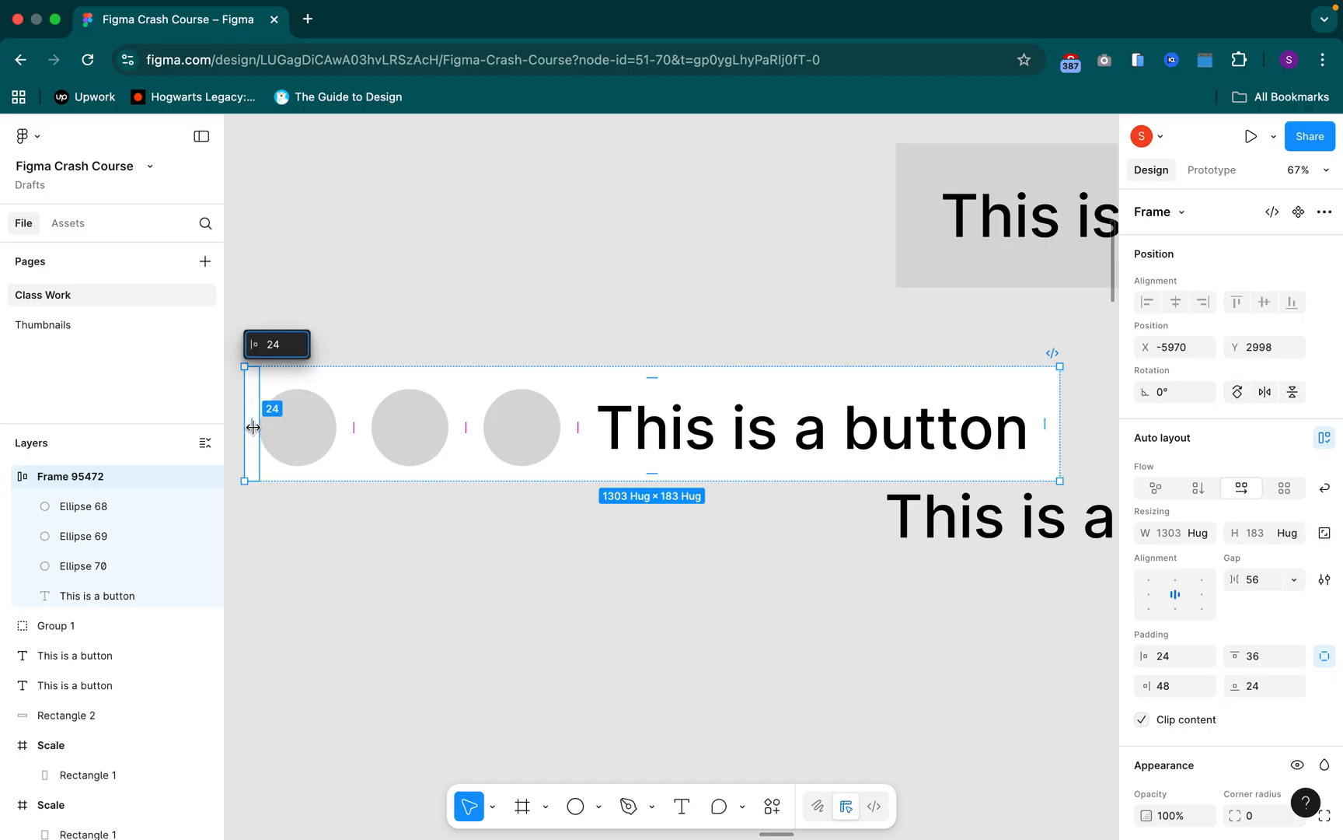
pyautogui.press('Escape')
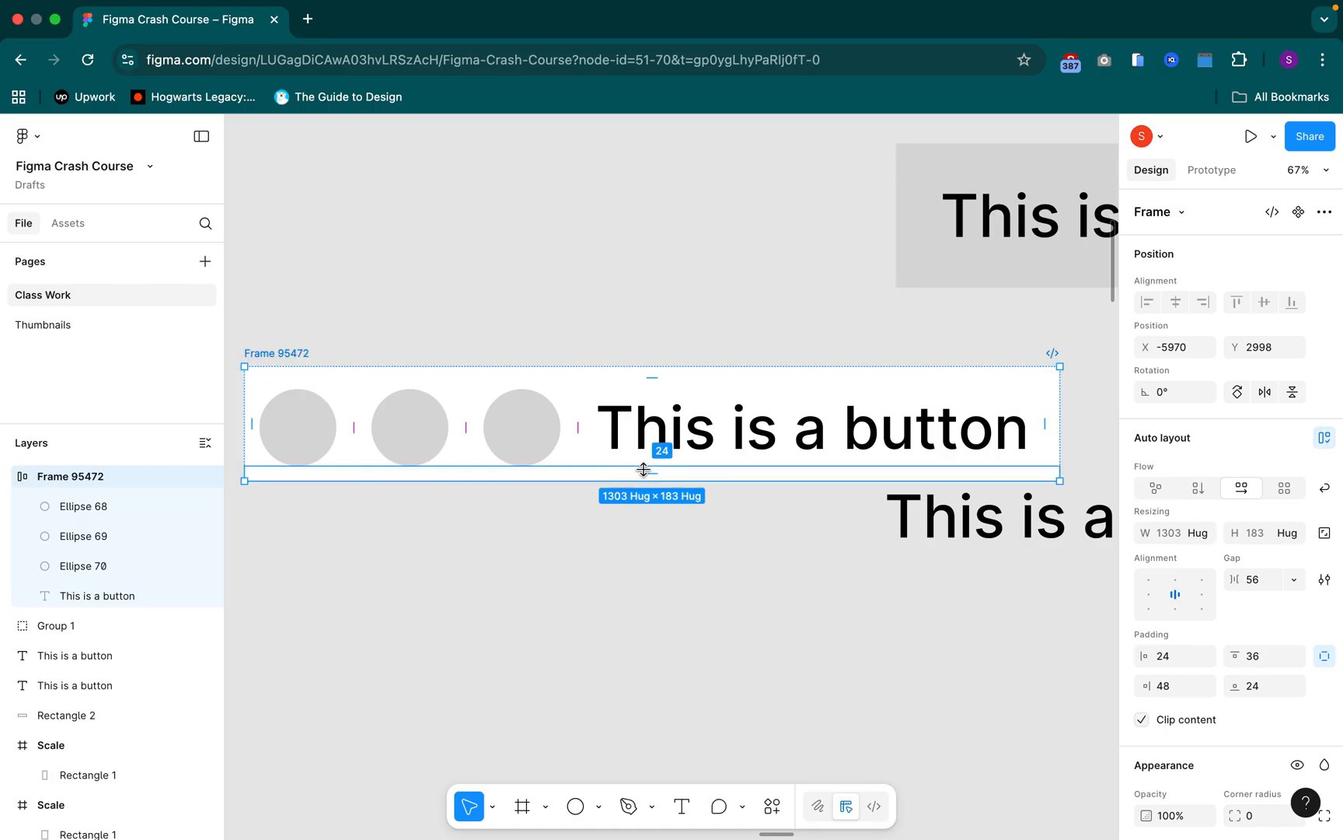
pyautogui.click(643, 471)
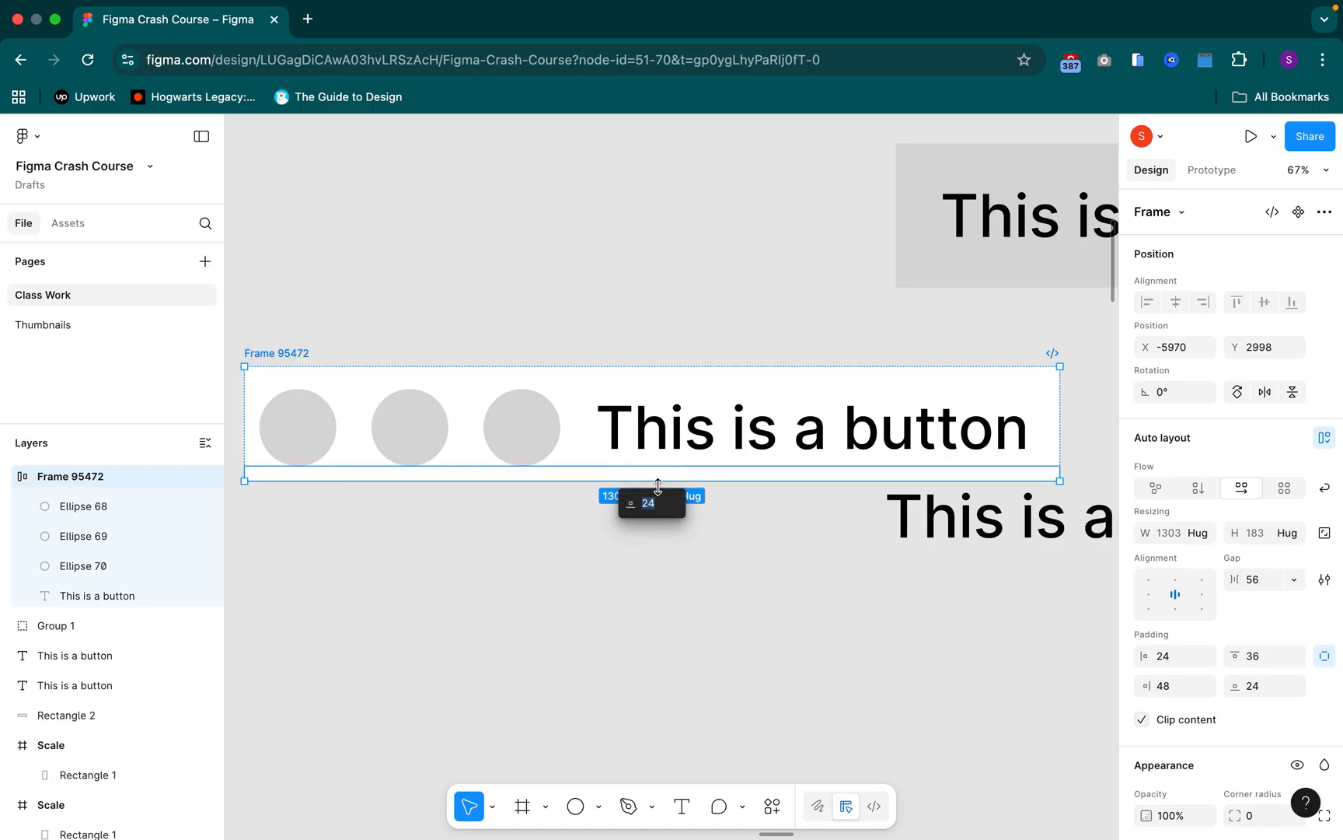
pyautogui.press('Escape')
# Stretch the auto layout frame to a height of 385 and inspect its bottom padding, text and third circle
pyautogui.moveTo(672, 479); pyautogui.dragTo(660, 607)
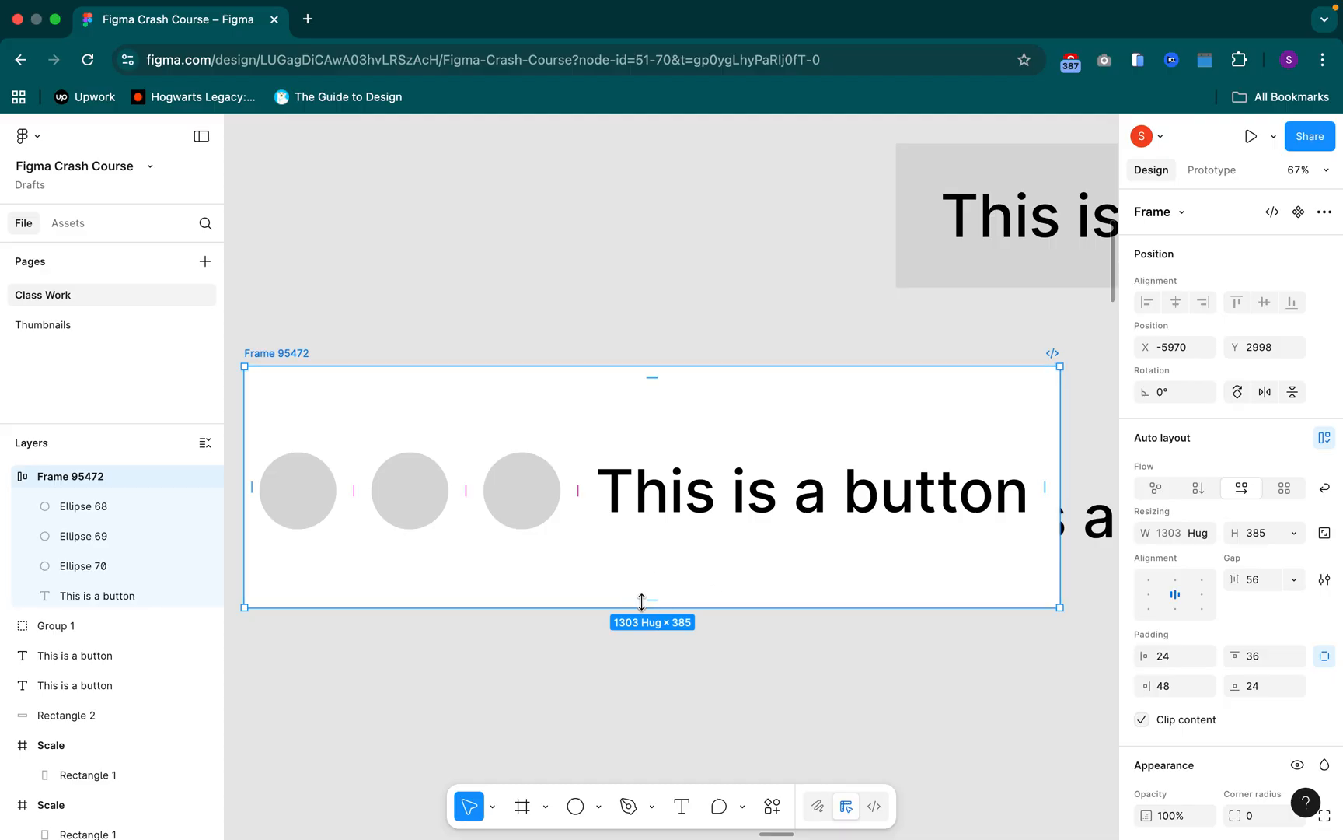
pyautogui.click(653, 597)
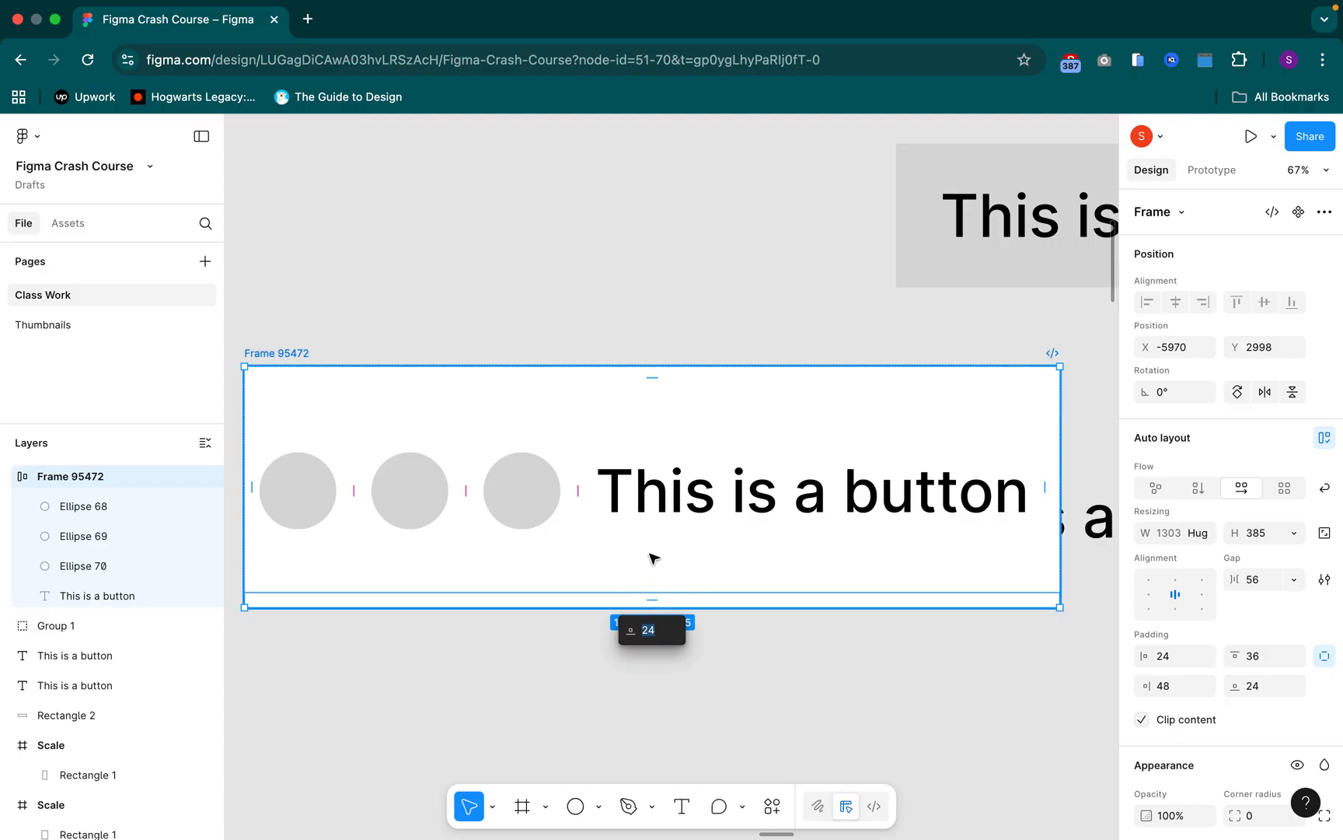
pyautogui.click(647, 494)
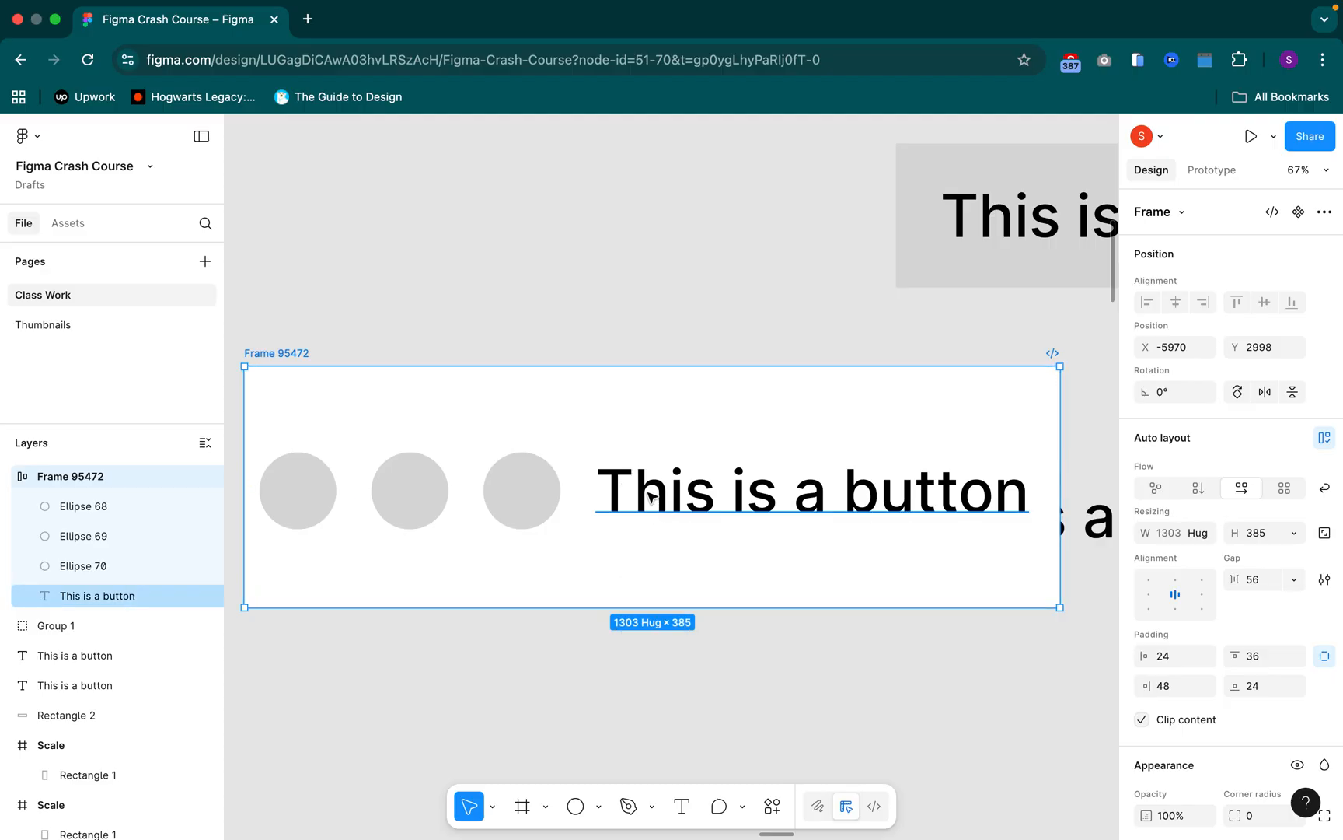
pyautogui.click(657, 522)
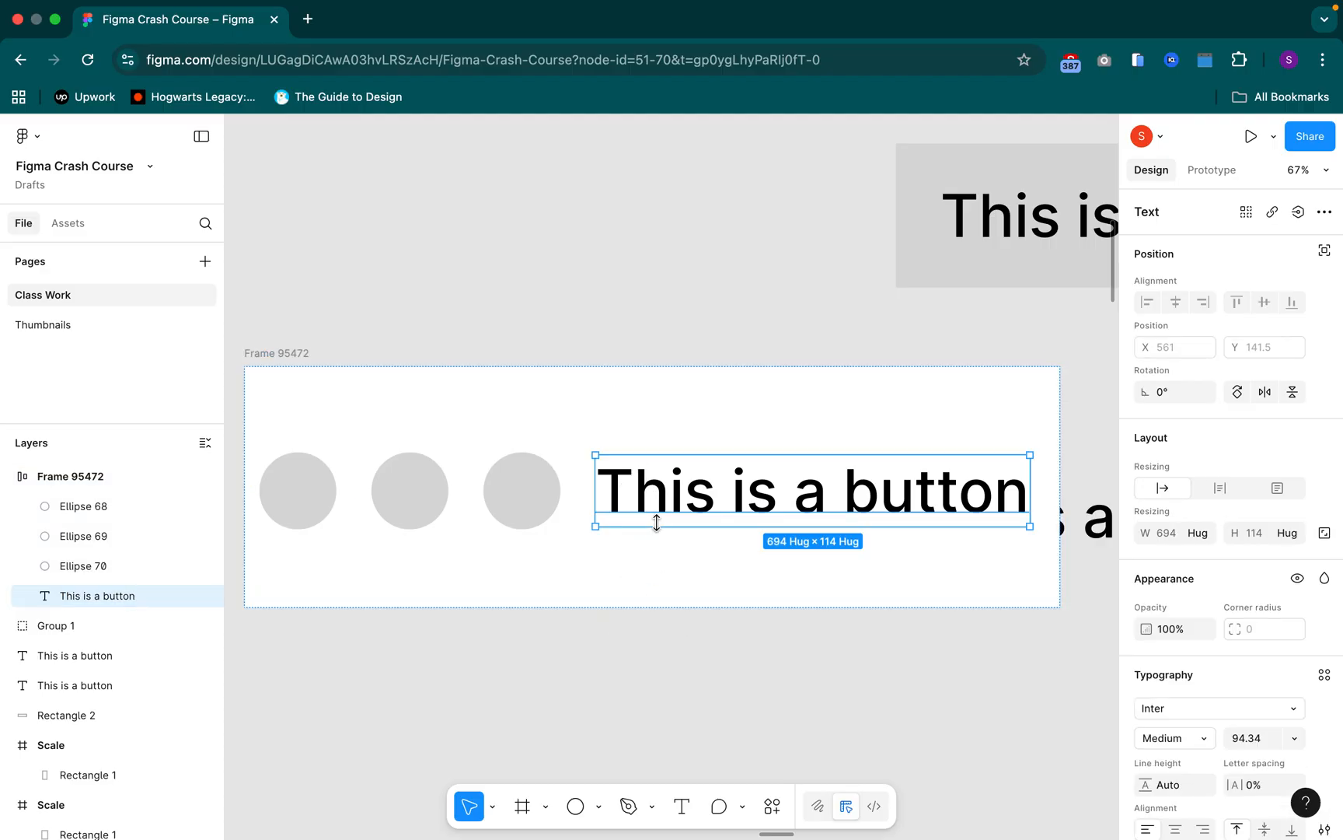
pyautogui.click(517, 502)
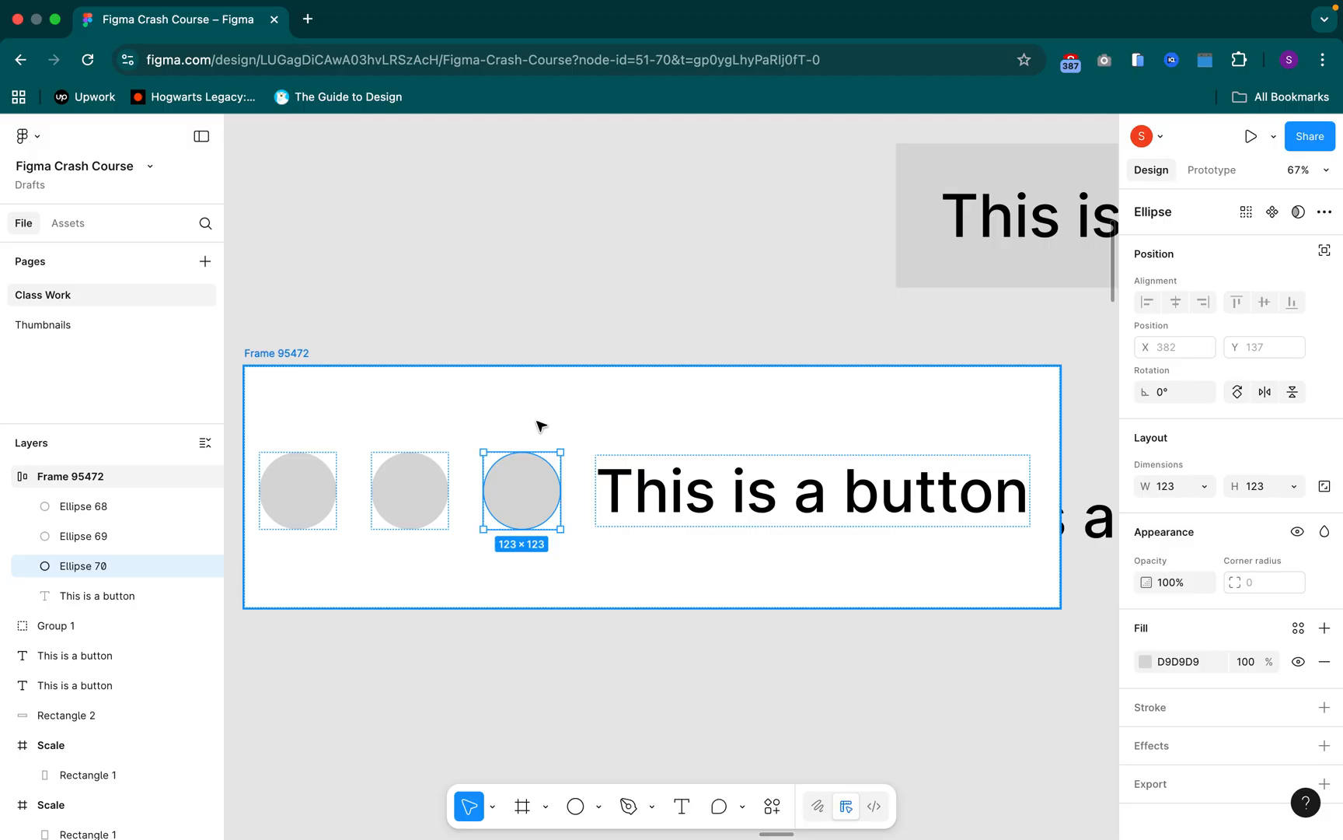
# Return the auto layout frame's height to Hug and undo its top padding change
pyautogui.press('Tab')
pyautogui.doubleClick(563, 365)
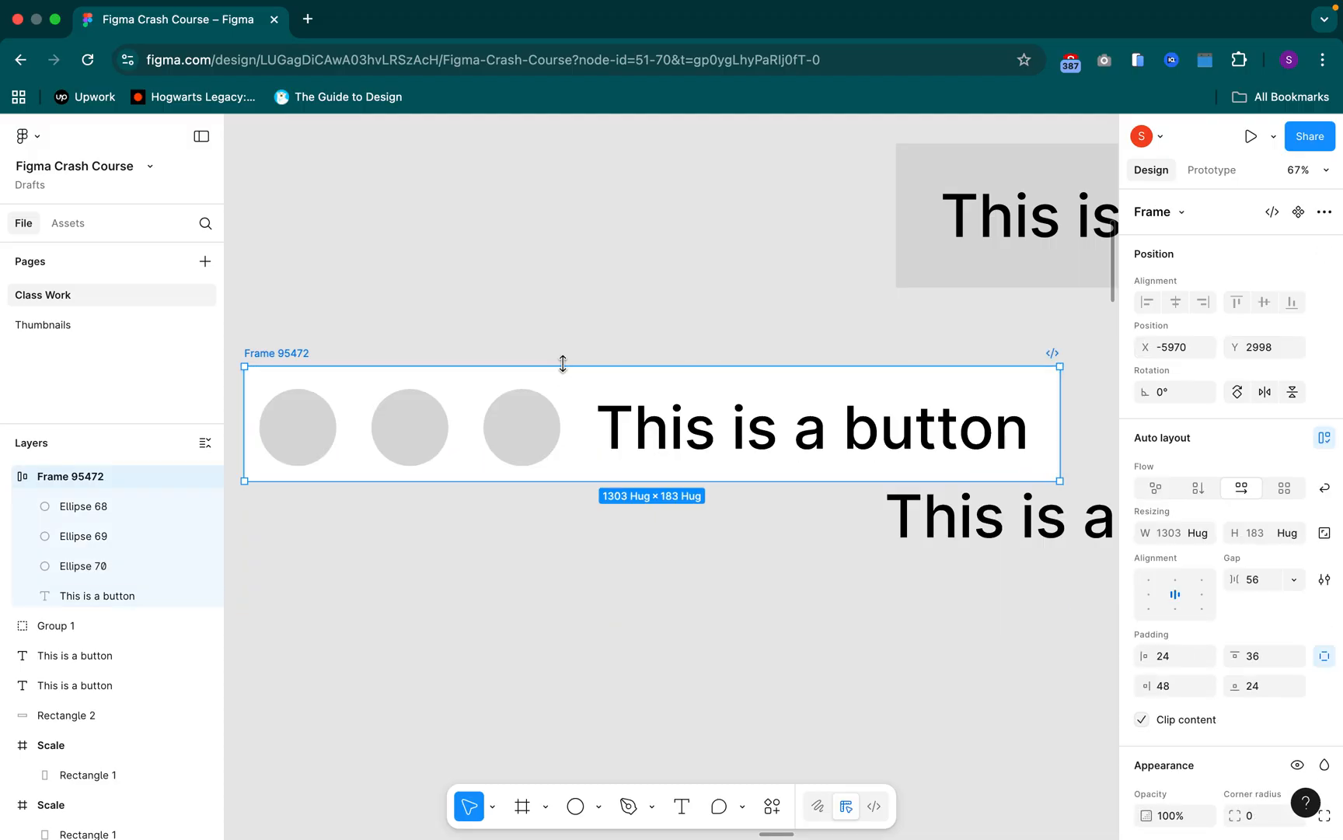
pyautogui.press('super+z')
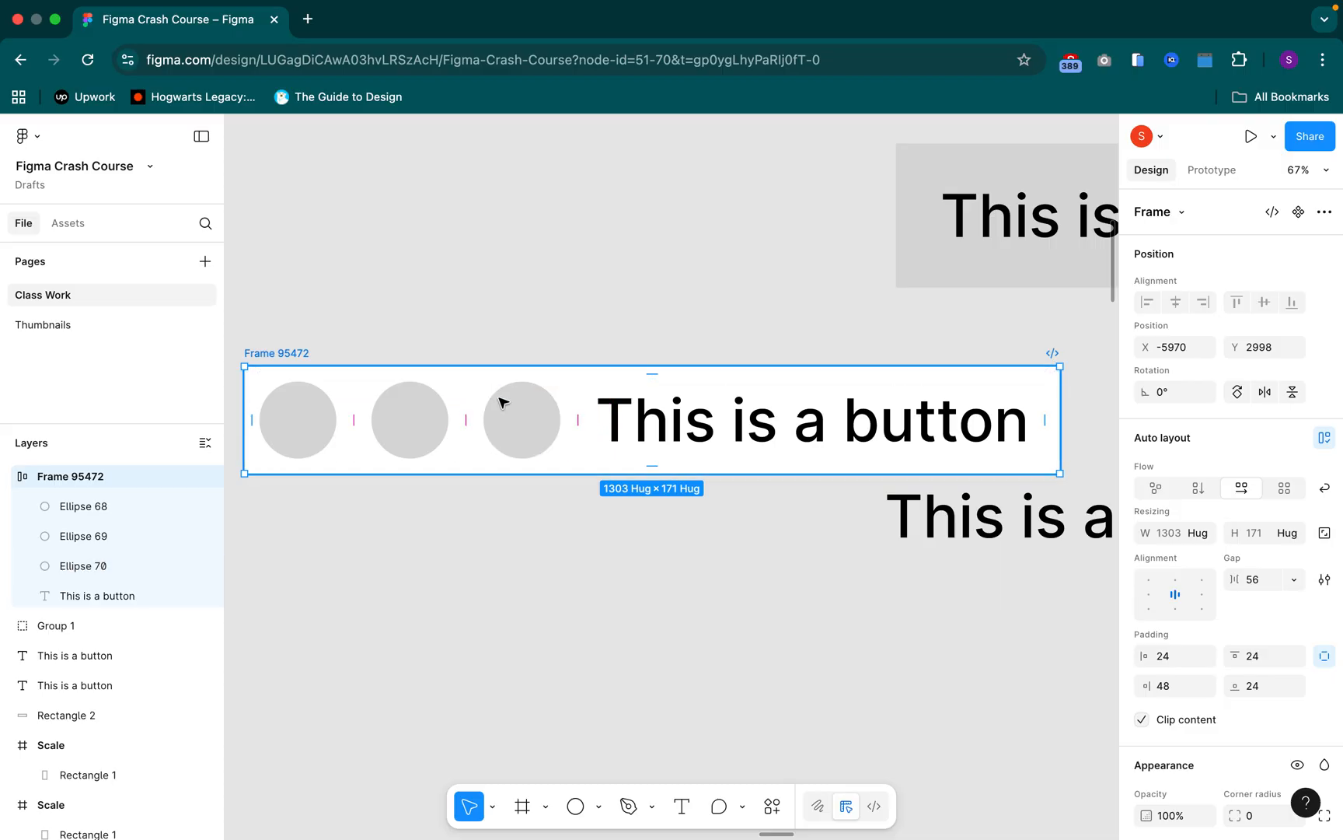
# Wrap the three circles inside the button frame in their own nested auto layout frame
pyautogui.click(513, 420)
pyautogui.keyDown('shift'); pyautogui.click(404, 417); pyautogui.keyUp('shift')
pyautogui.keyDown('shift'); pyautogui.click(289, 409); pyautogui.keyUp('shift')
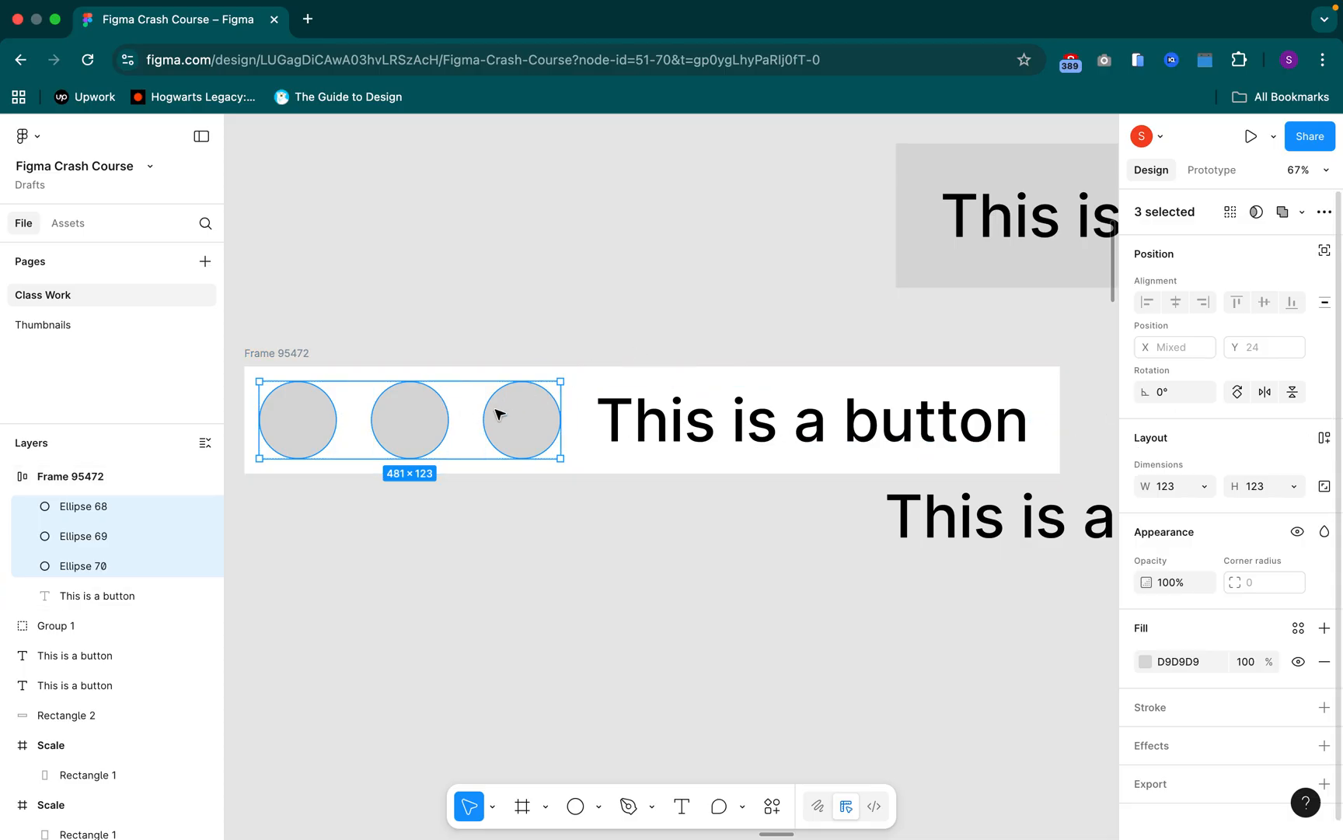
pyautogui.rightClick(513, 415)
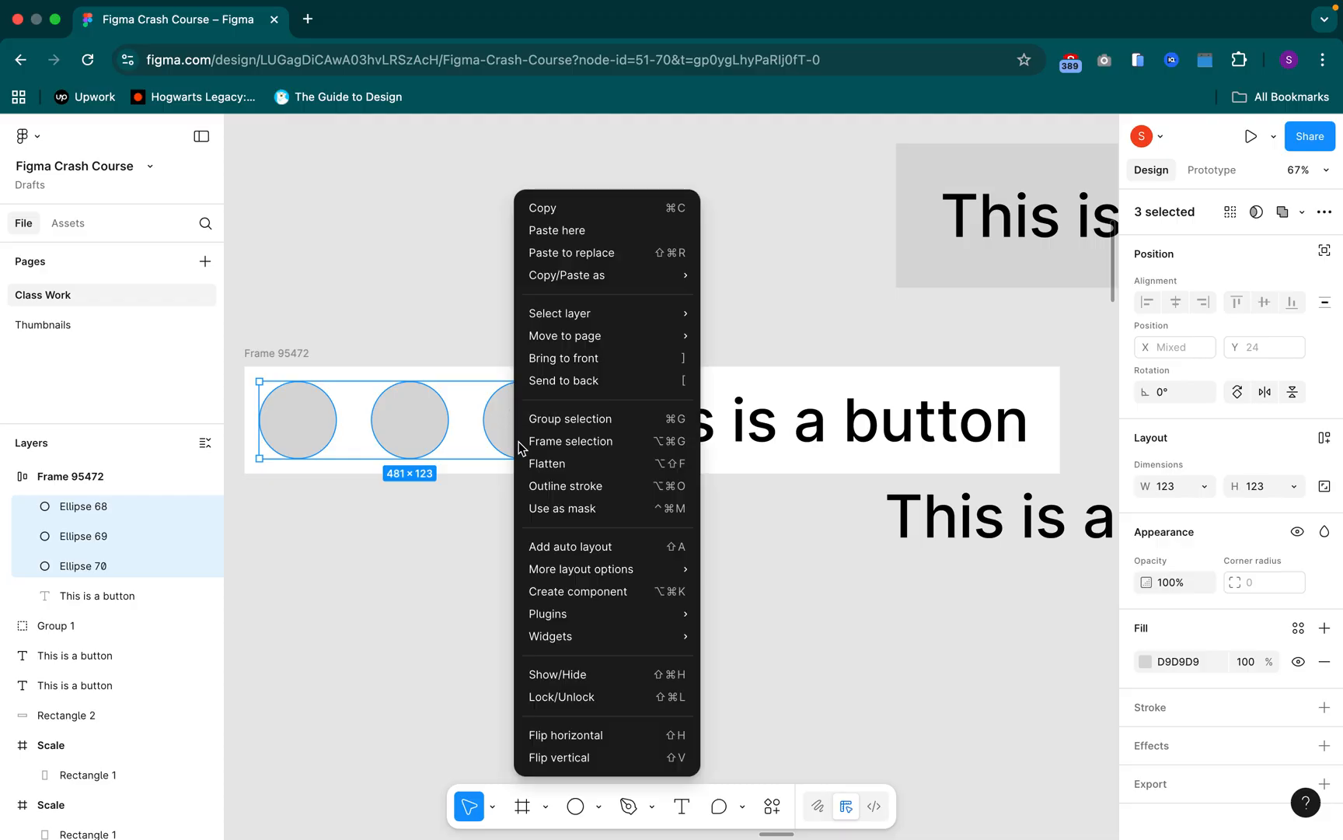
pyautogui.click(416, 574)
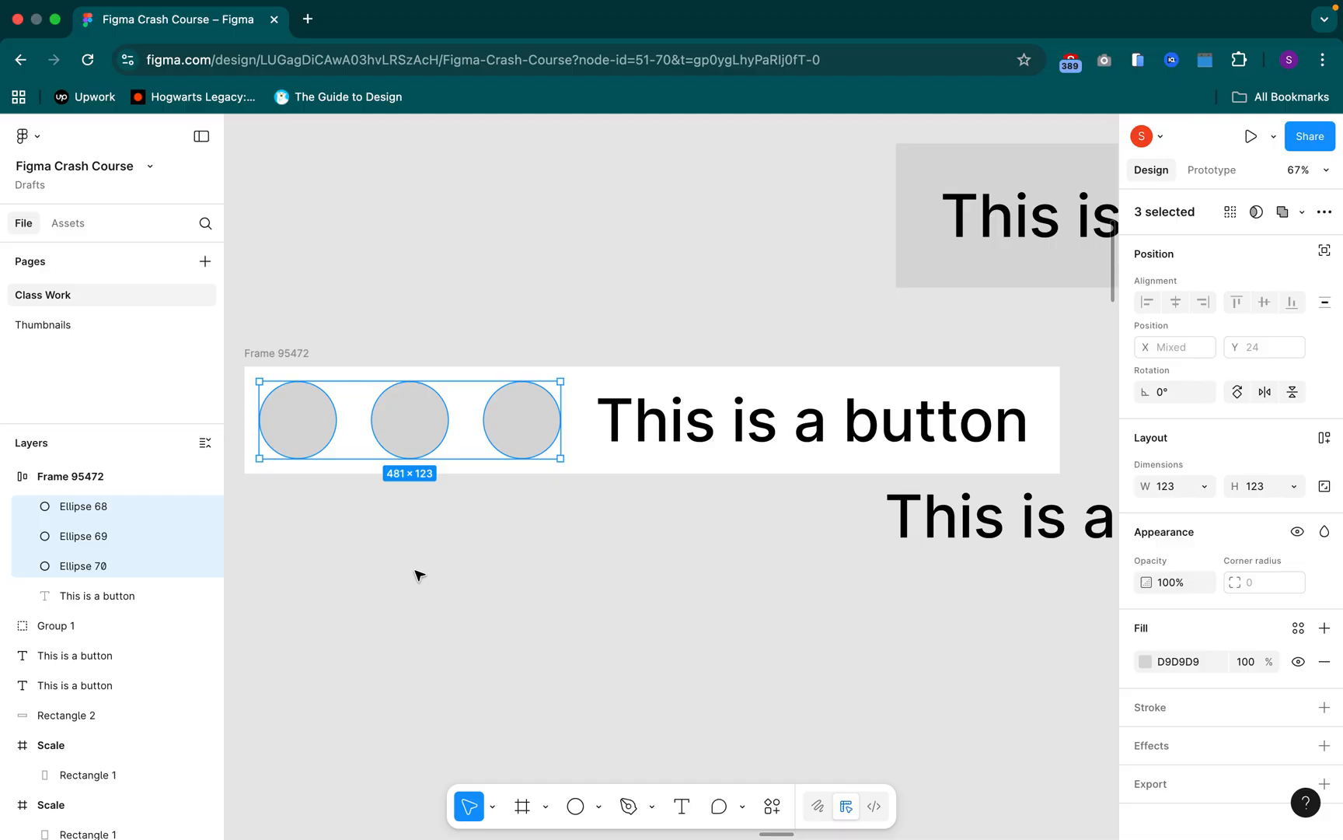
pyautogui.hotkey('shift', 'a')
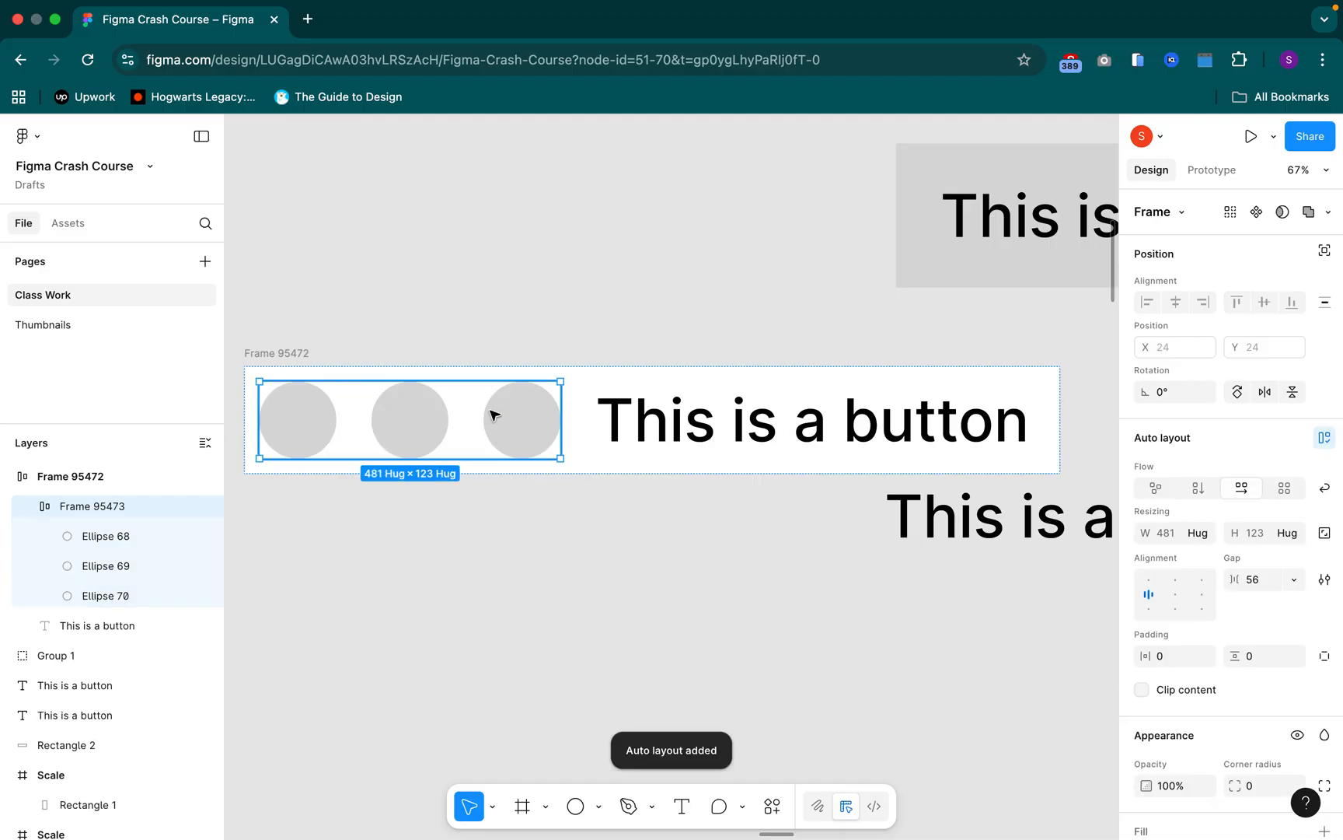
# Set the gap between the circles in the nested auto layout frame to 24
pyautogui.click(1257, 581)
pyautogui.write('2')
pyautogui.press('Return')
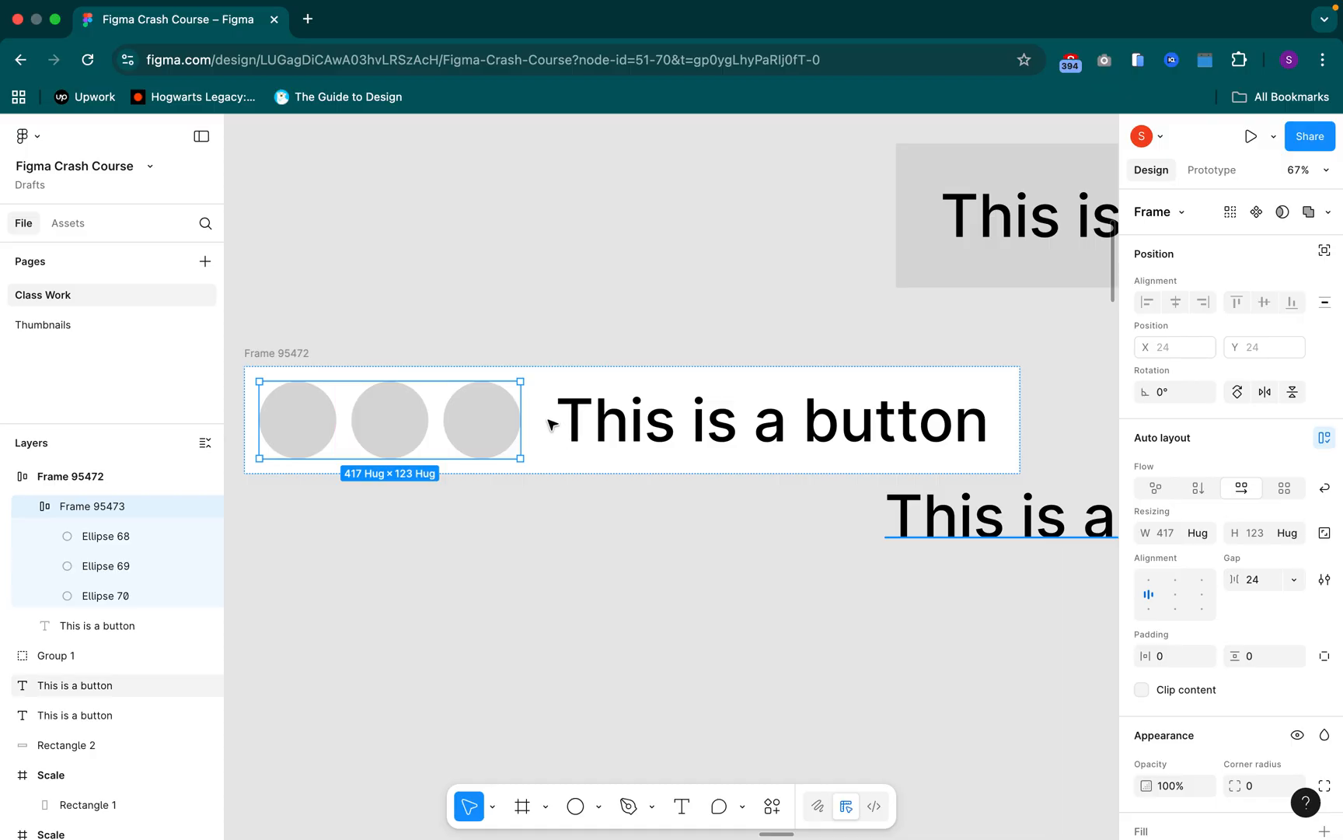
pyautogui.press('Escape')
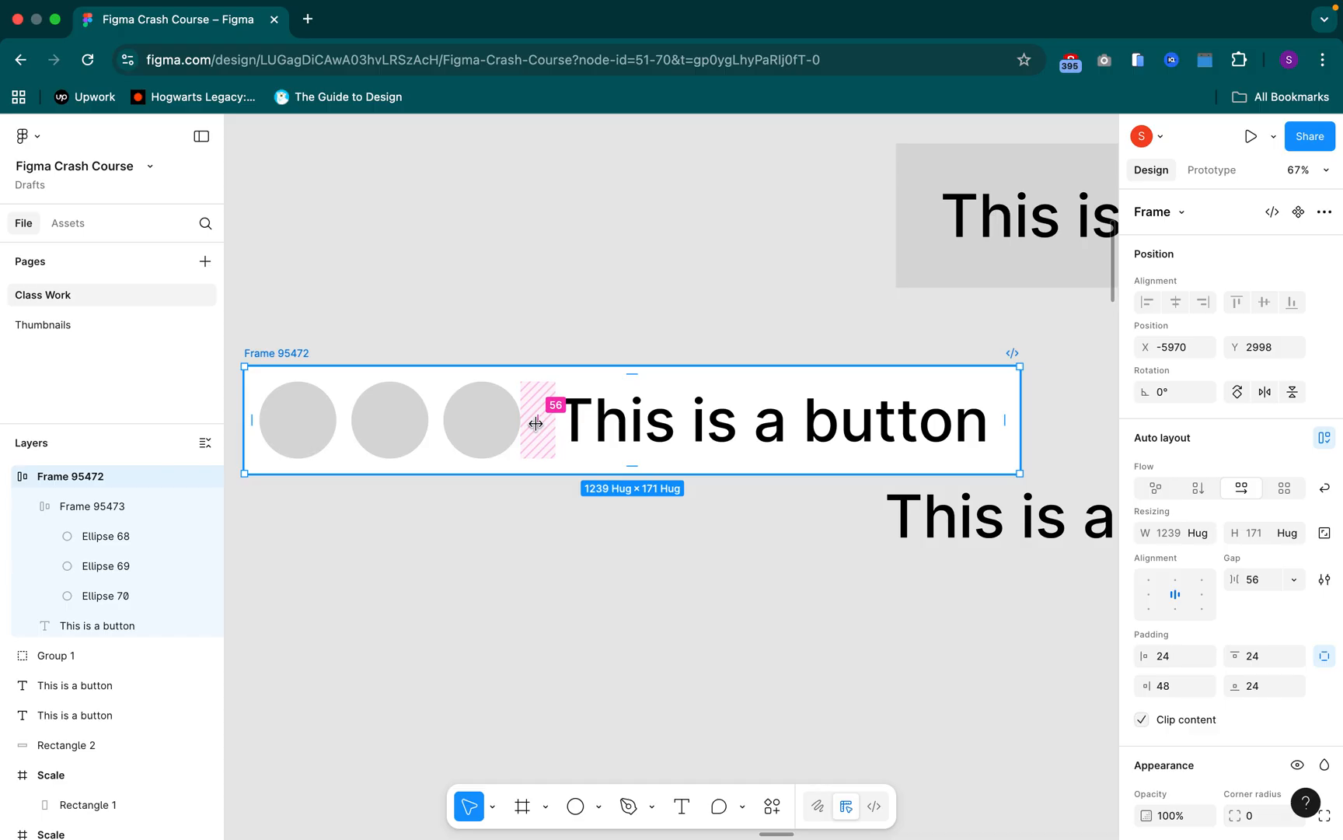
# Collapse the nested circle frame's layers and move the button text ahead of the circles
pyautogui.click(32, 508)
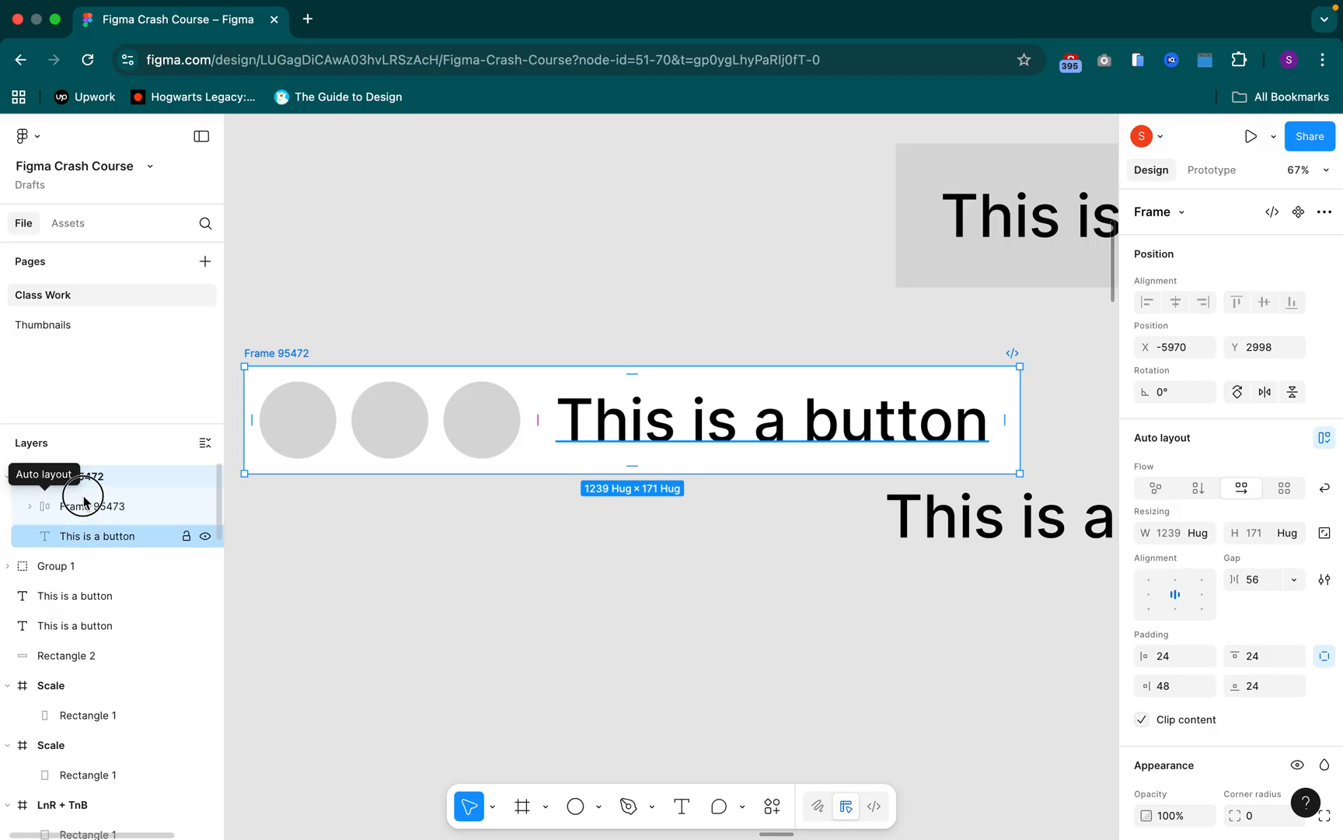
pyautogui.click(110, 544)
pyautogui.press('Left')
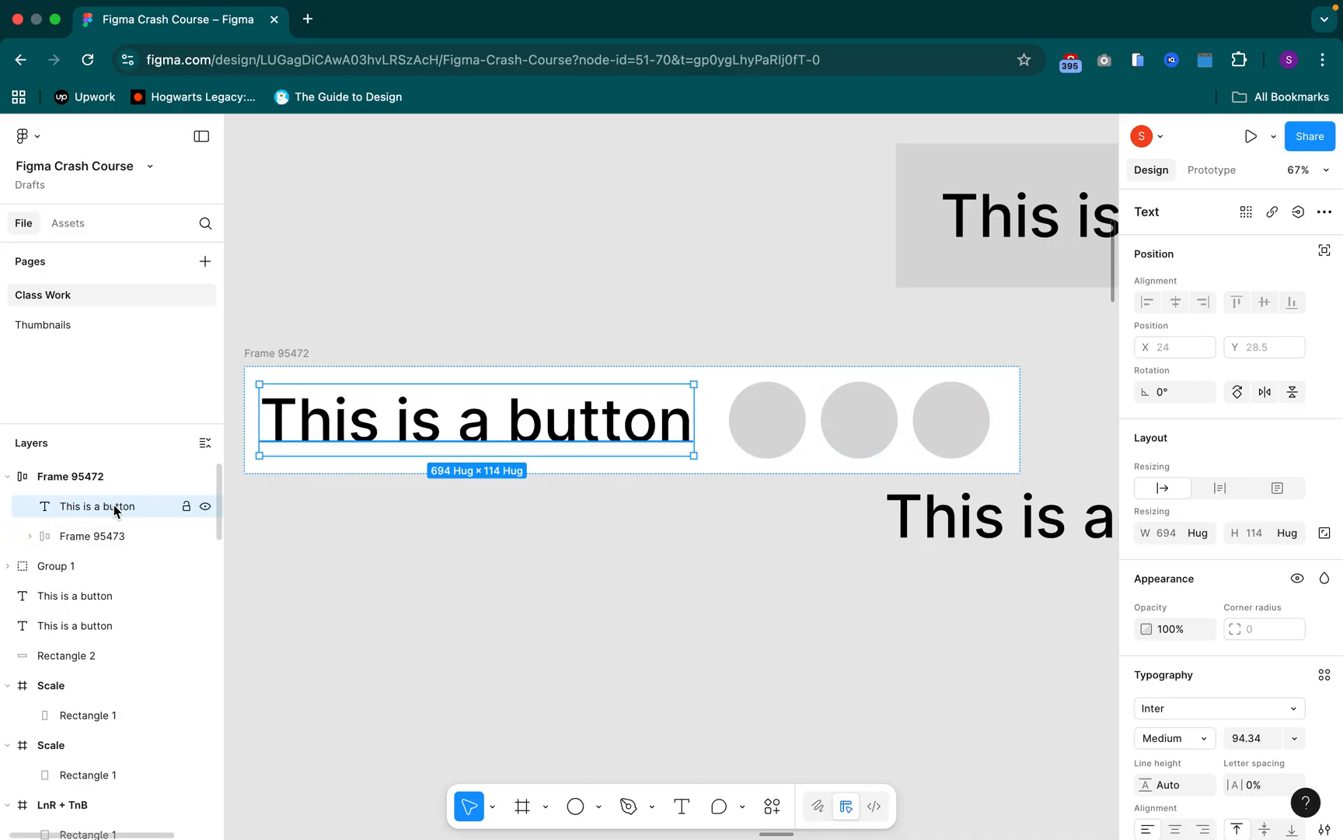
# Remove auto layout from the nested circle frame and apply it again
pyautogui.doubleClick(780, 424)
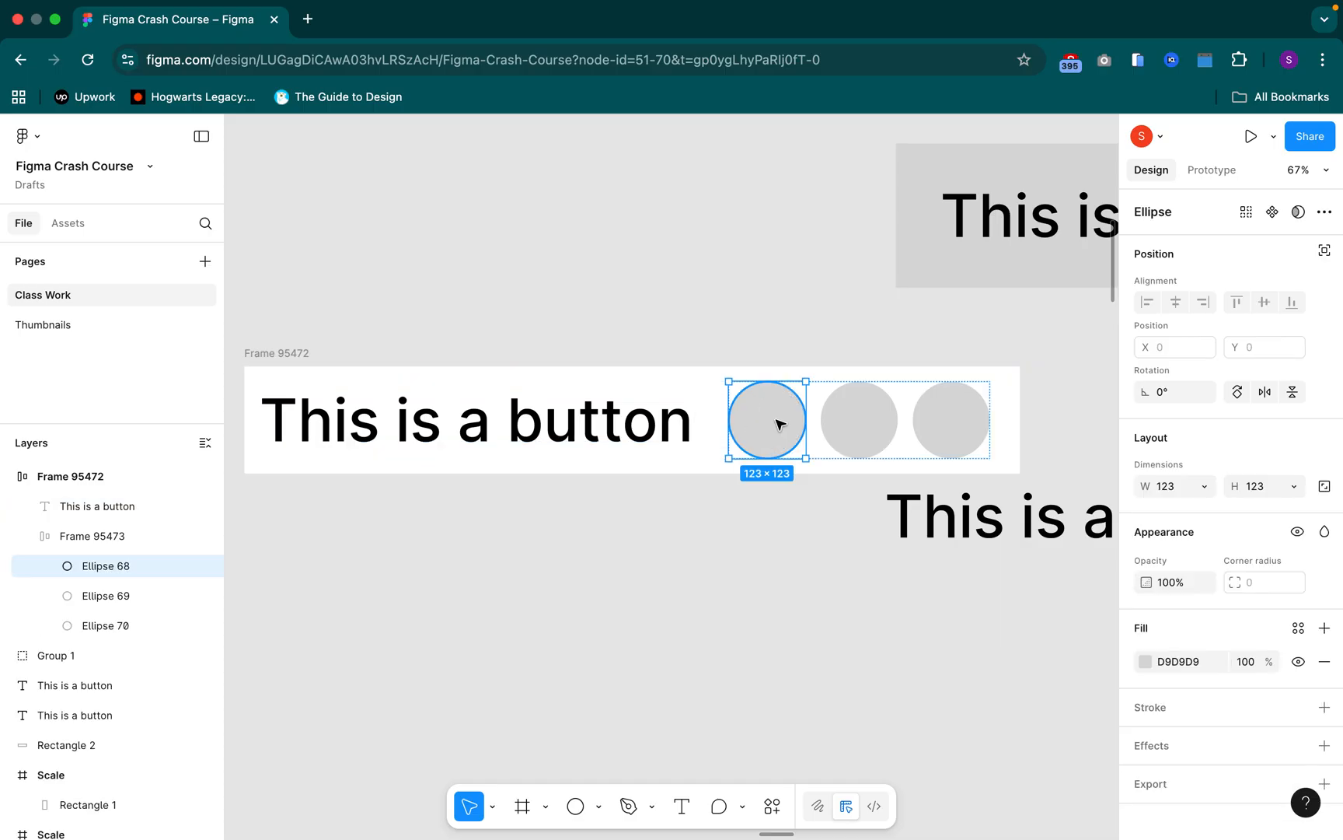
pyautogui.click(100, 539)
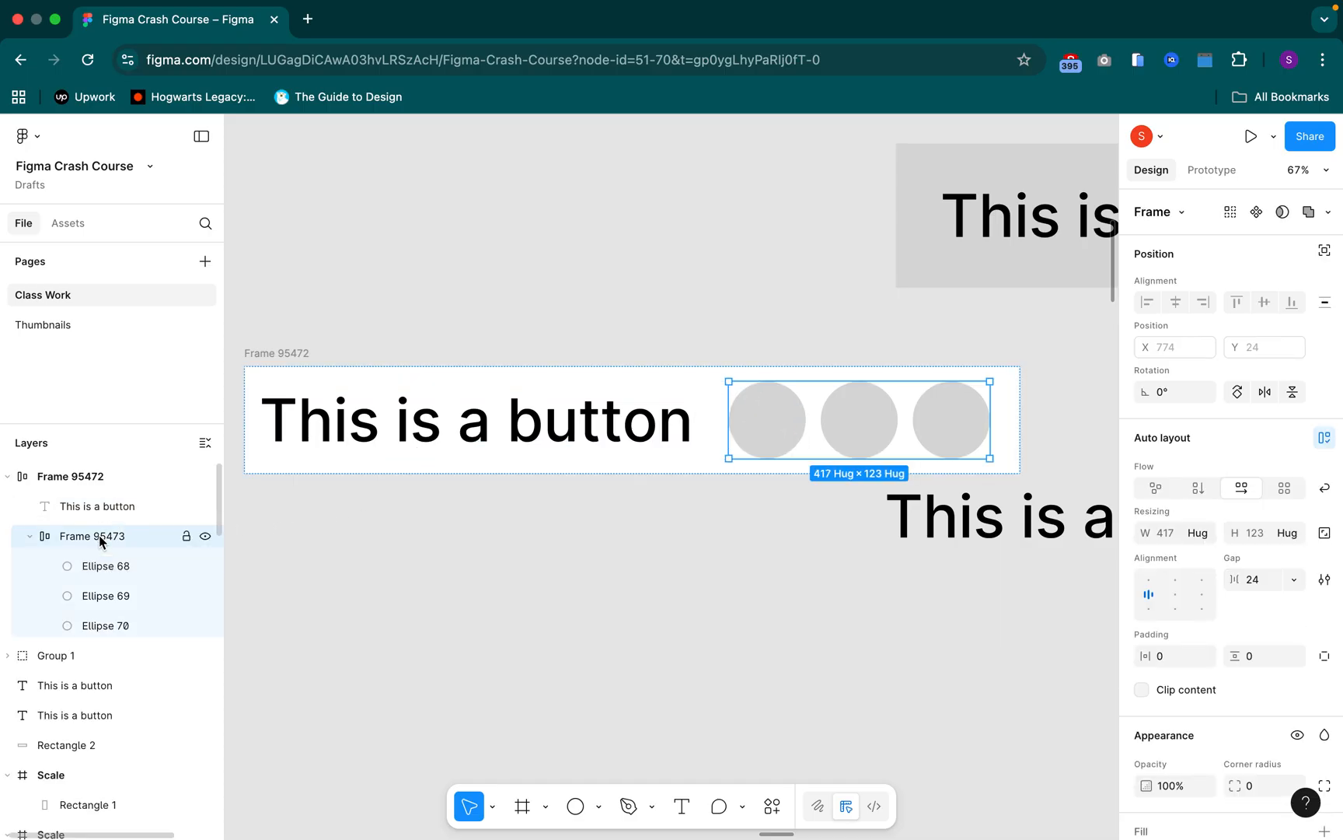
pyautogui.rightClick(809, 411)
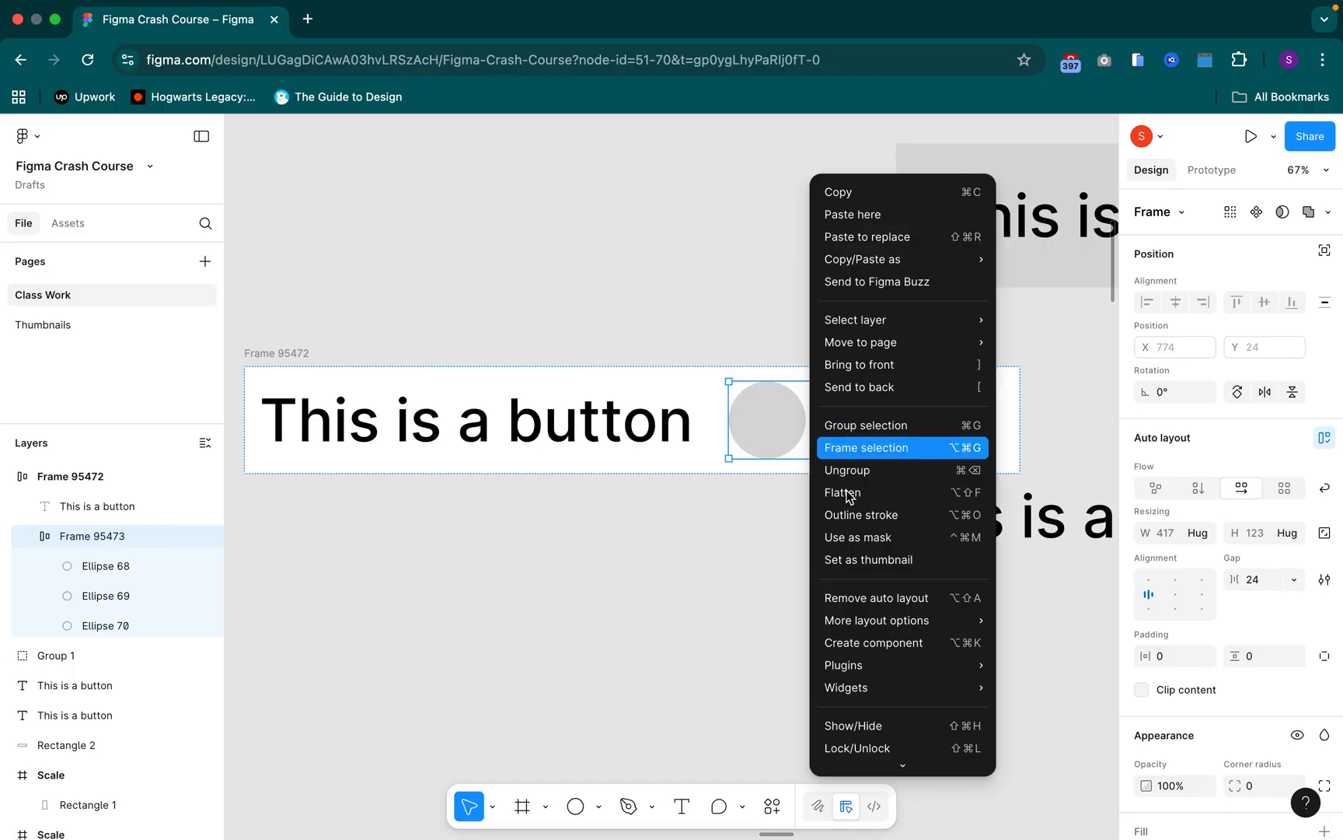
pyautogui.click(893, 599)
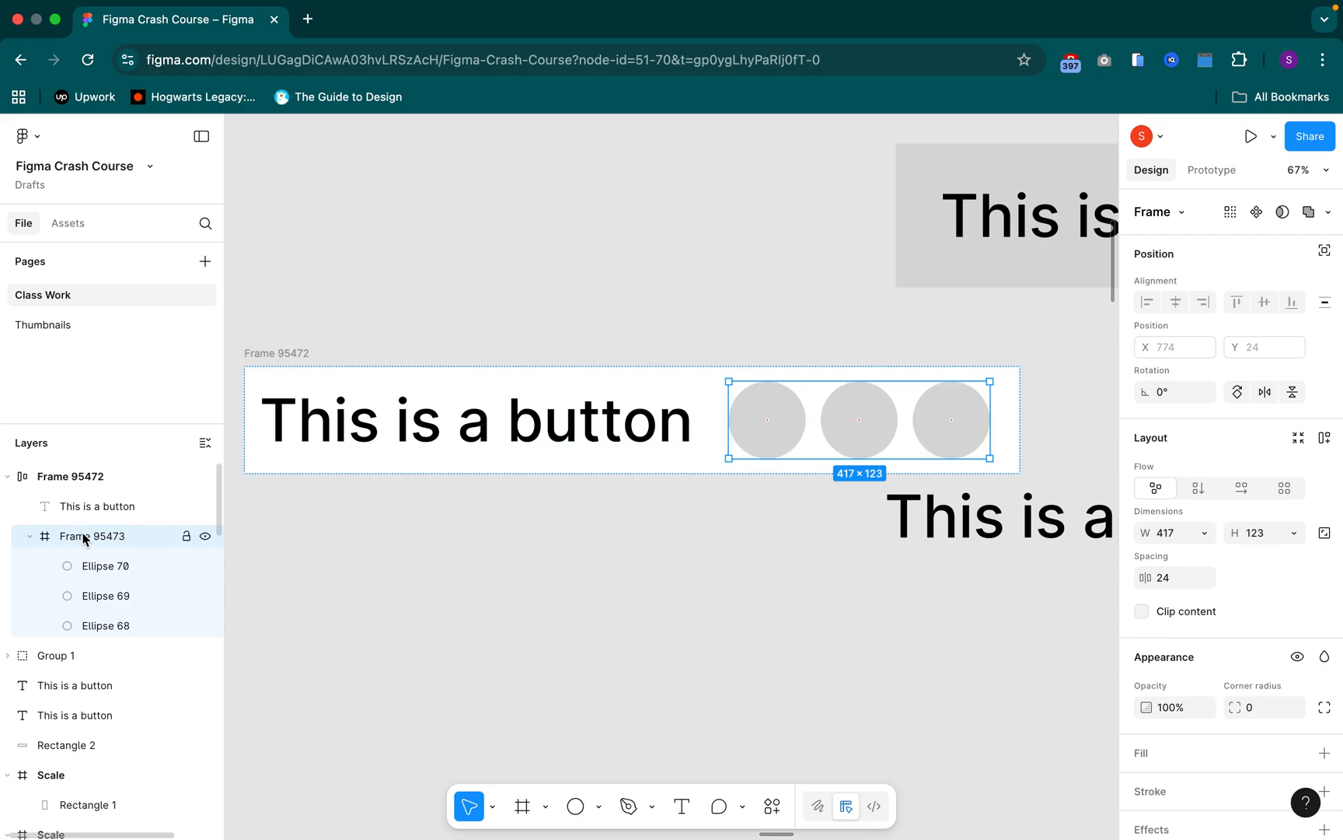
pyautogui.hotkey('shift', 'a')
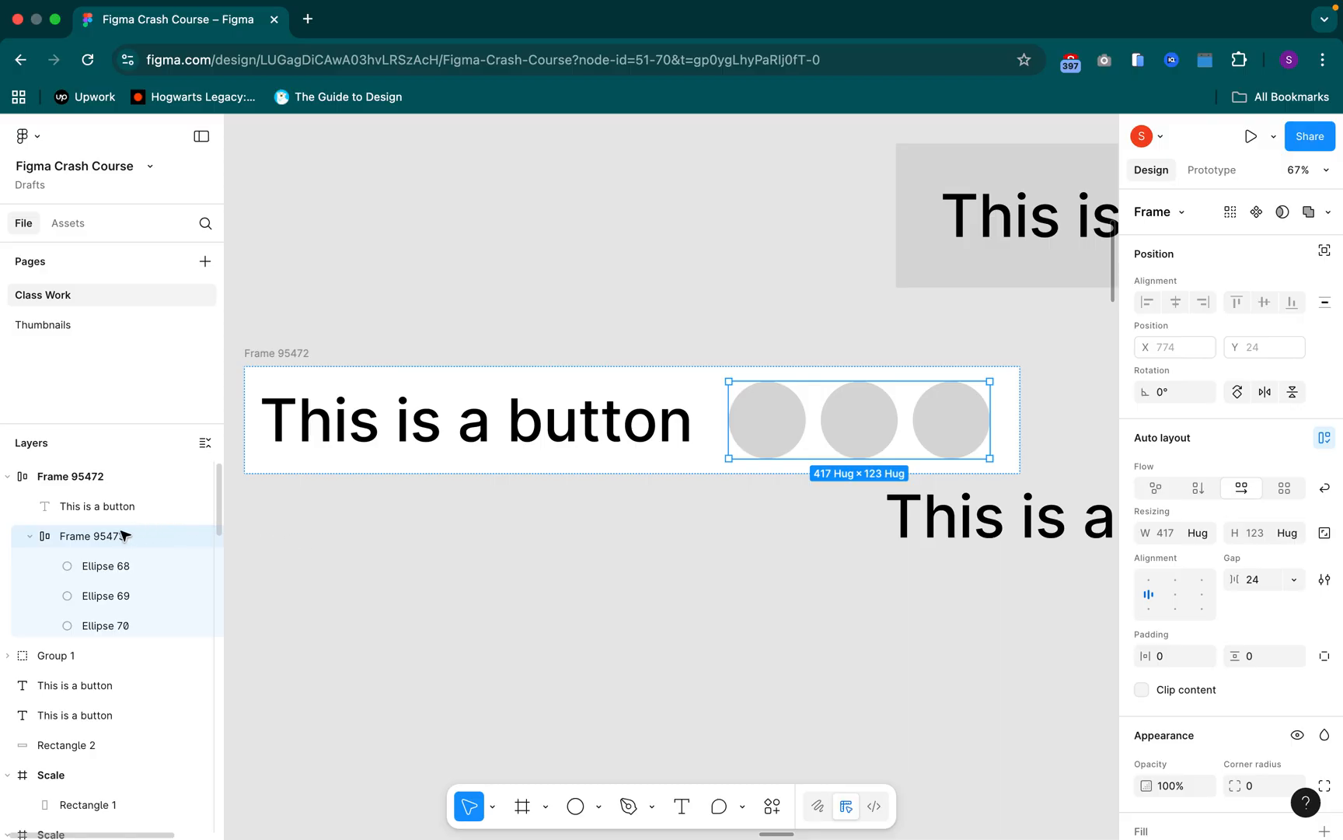
# Group the nested circle frame, check its layer structure, and dissolve the extra group
pyautogui.rightClick(838, 420)
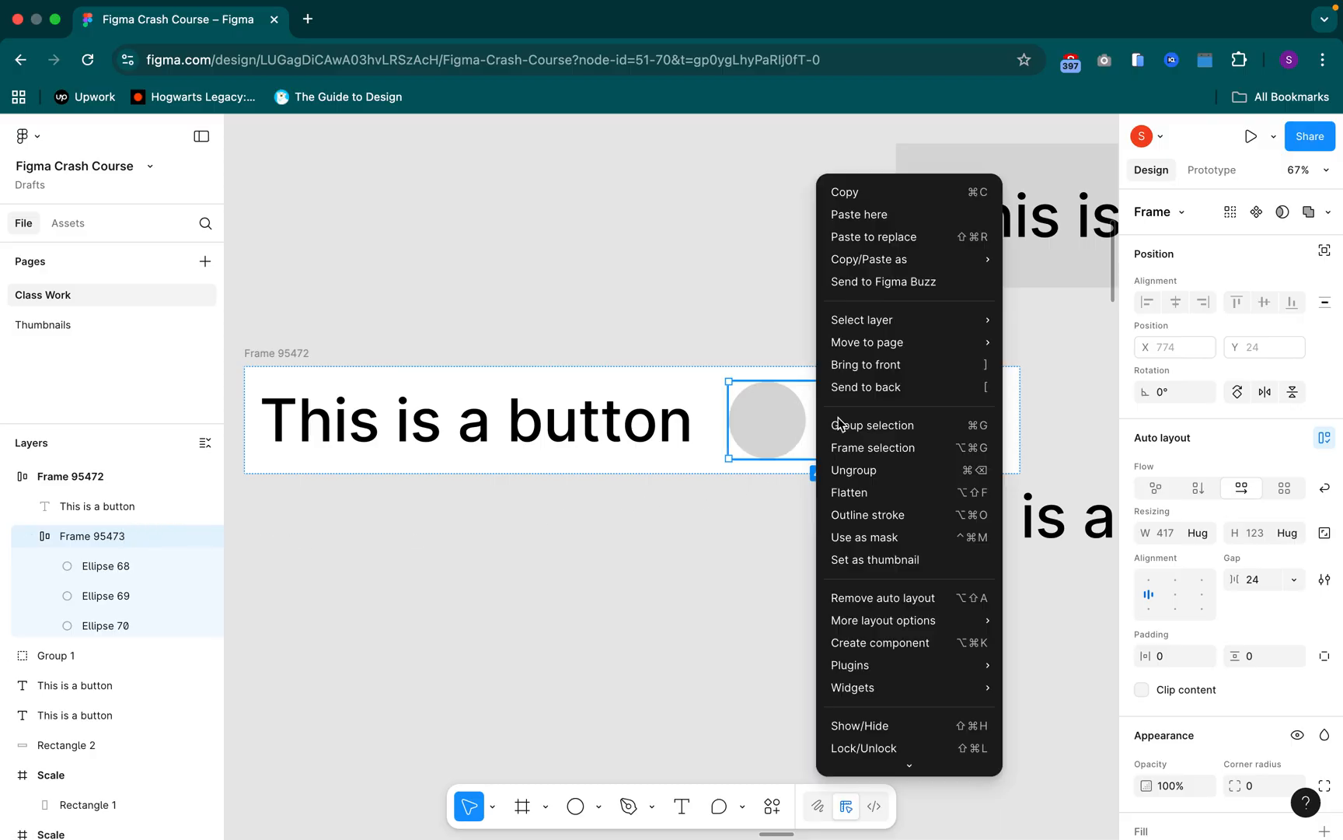
pyautogui.click(855, 470)
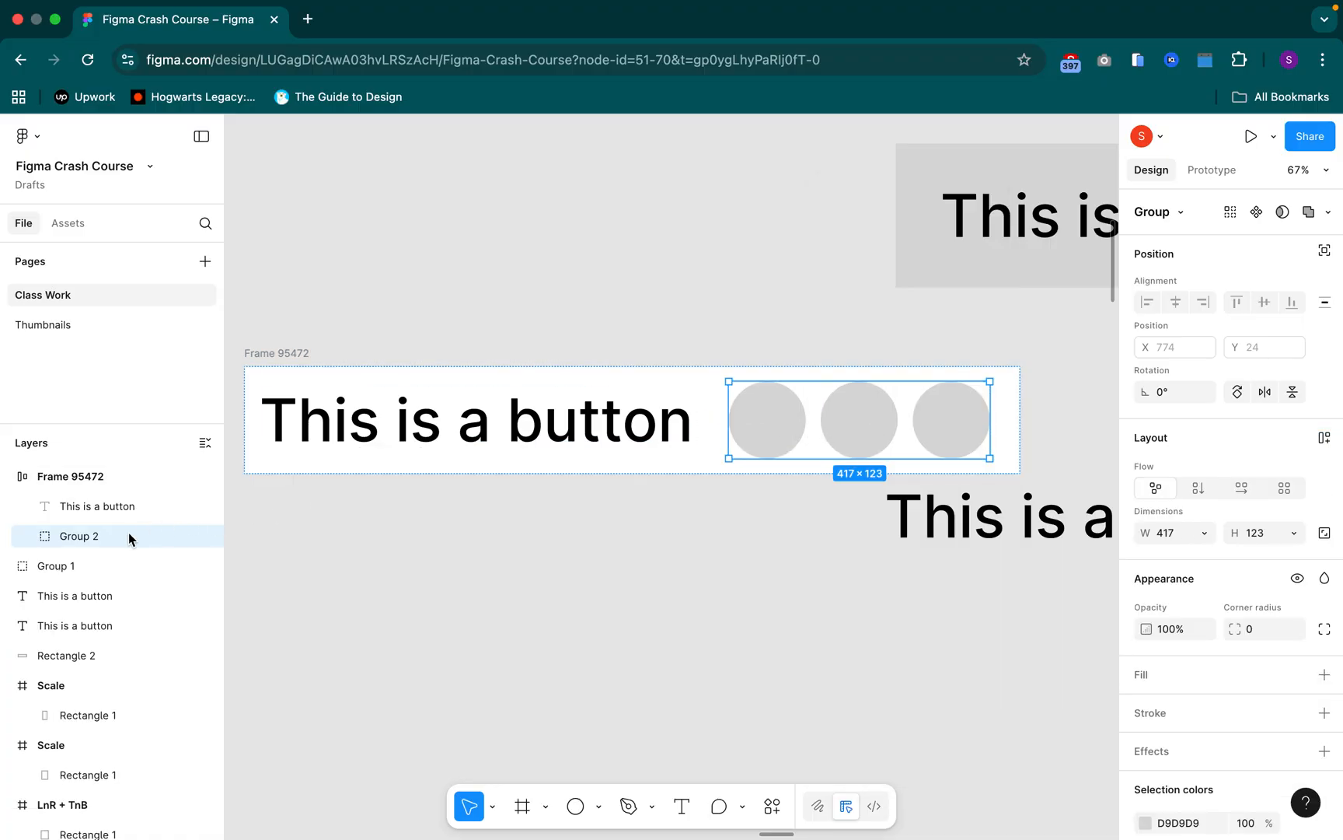
pyautogui.click(31, 536)
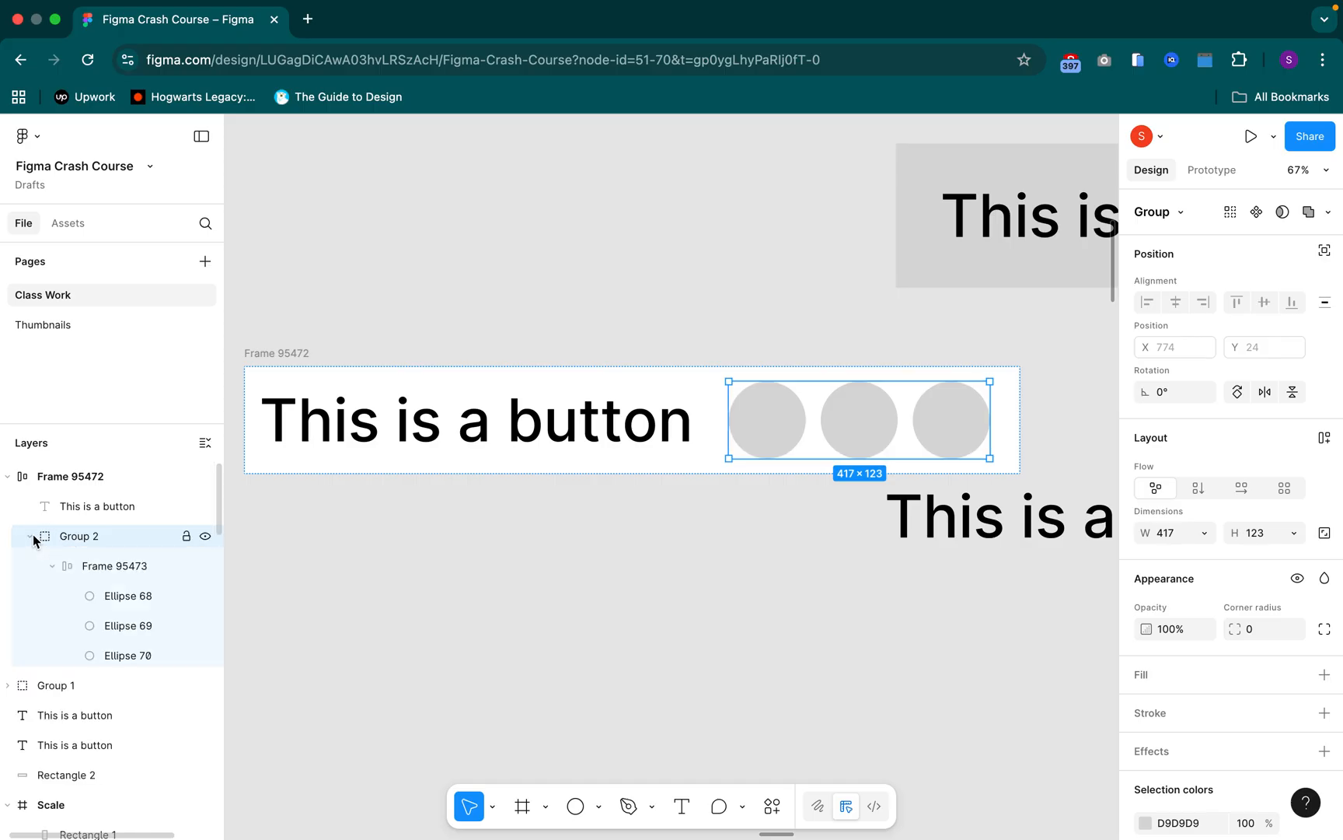
pyautogui.click(94, 574)
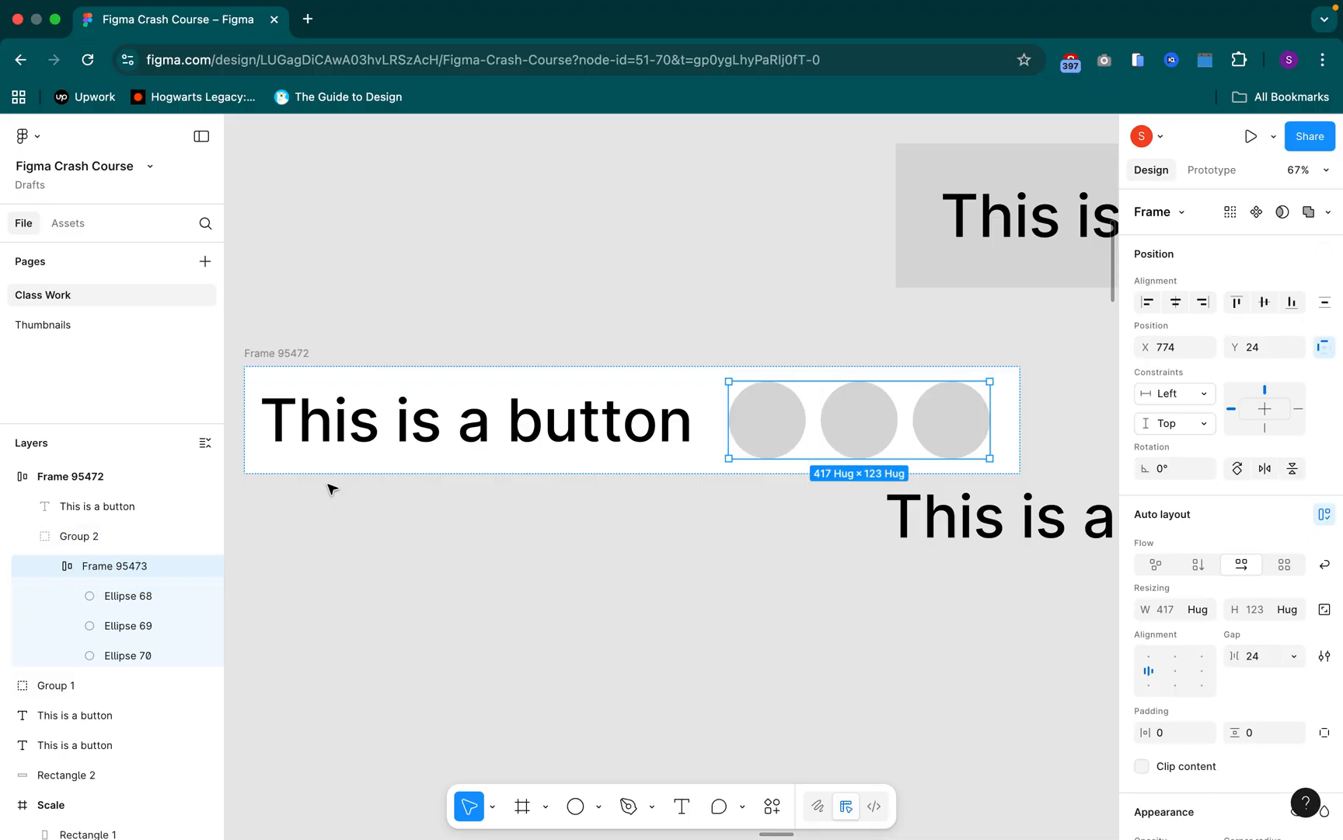
pyautogui.press('Escape')
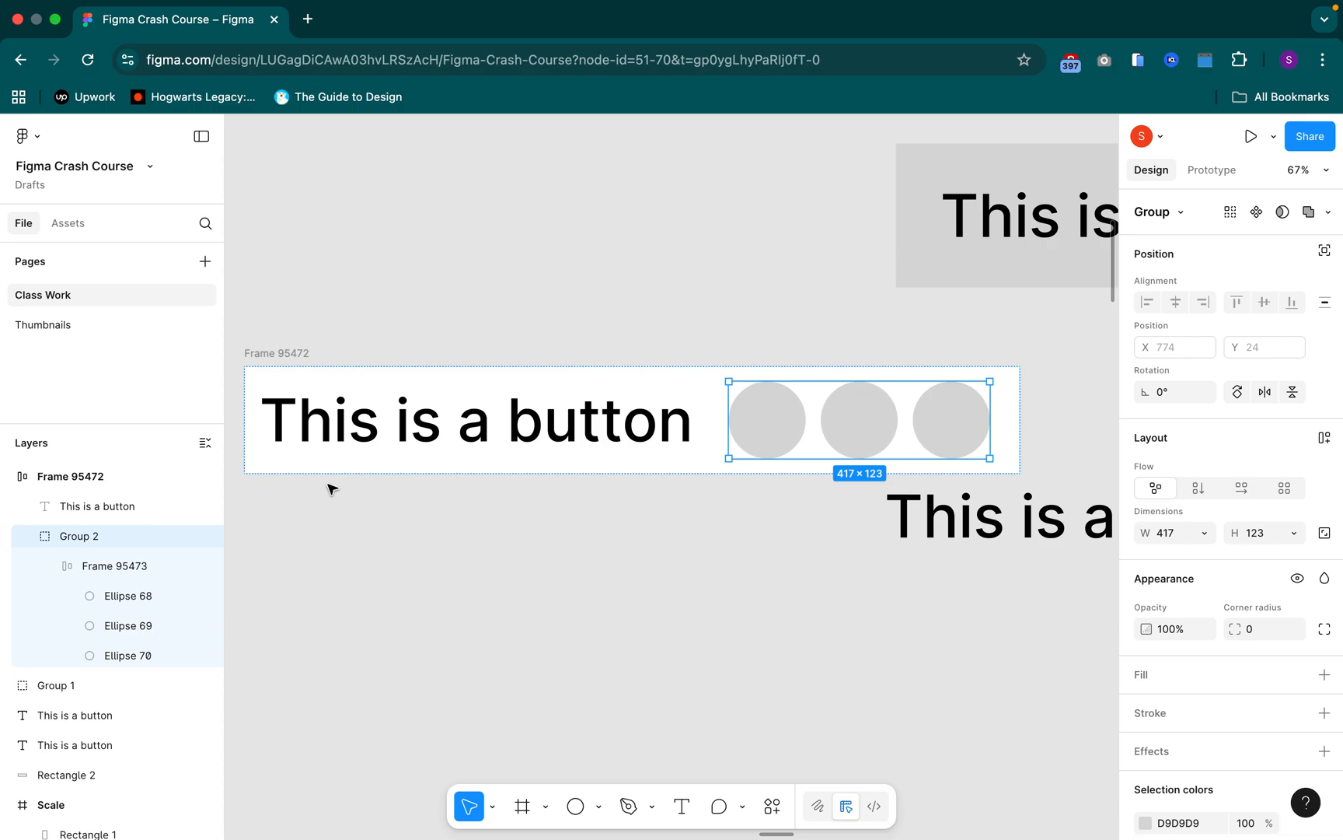
pyautogui.press('super+shift+g')
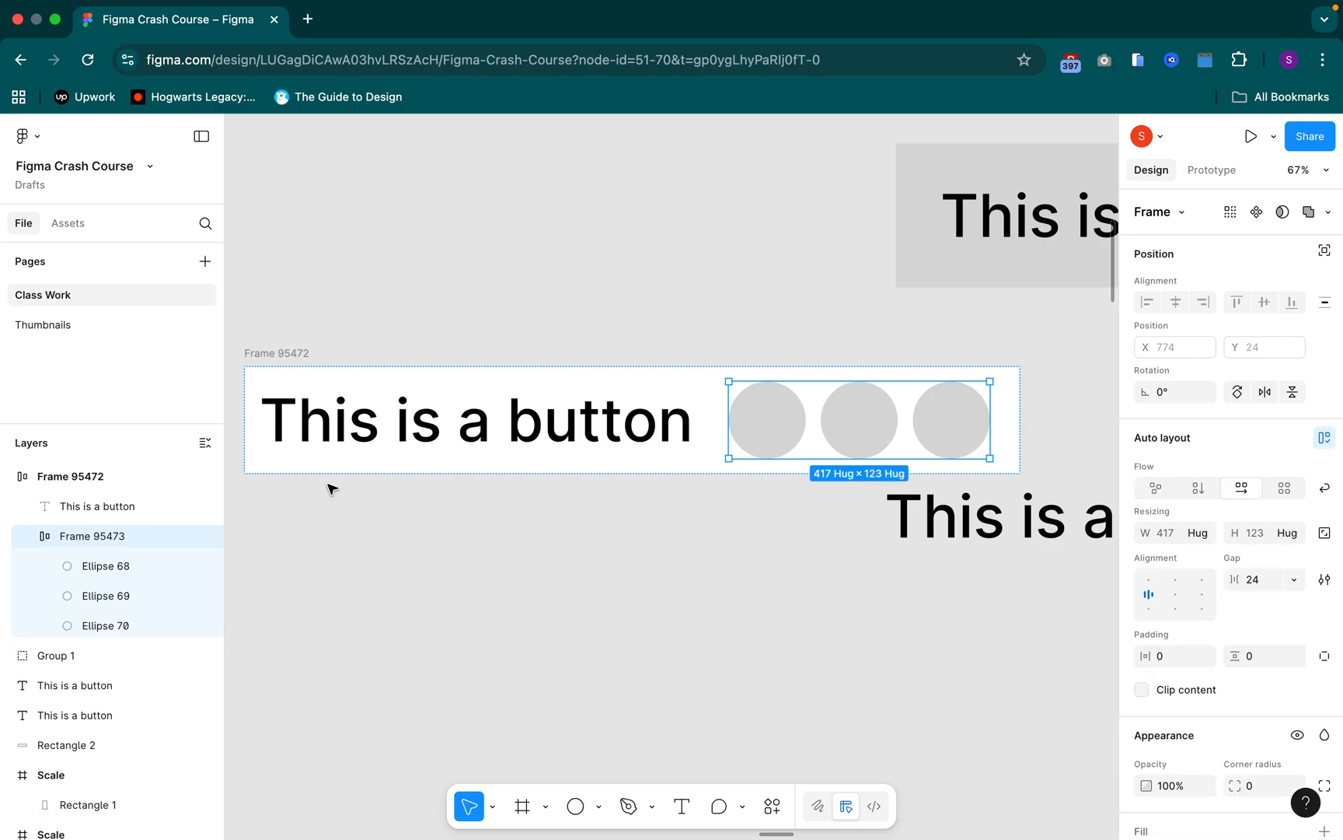
# Ungroup the nested circle frame so the three circles sit directly in the button frame
pyautogui.rightClick(837, 415)
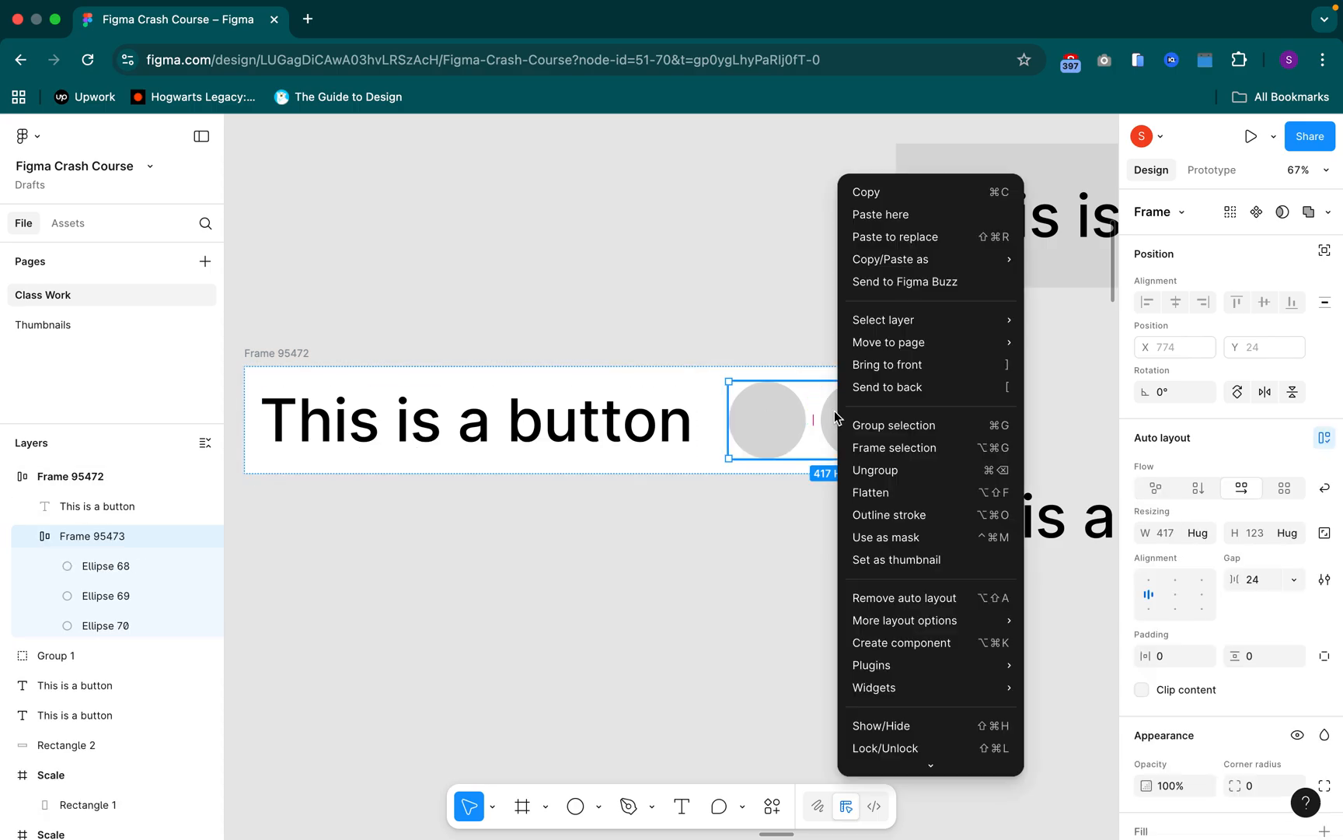
pyautogui.click(869, 472)
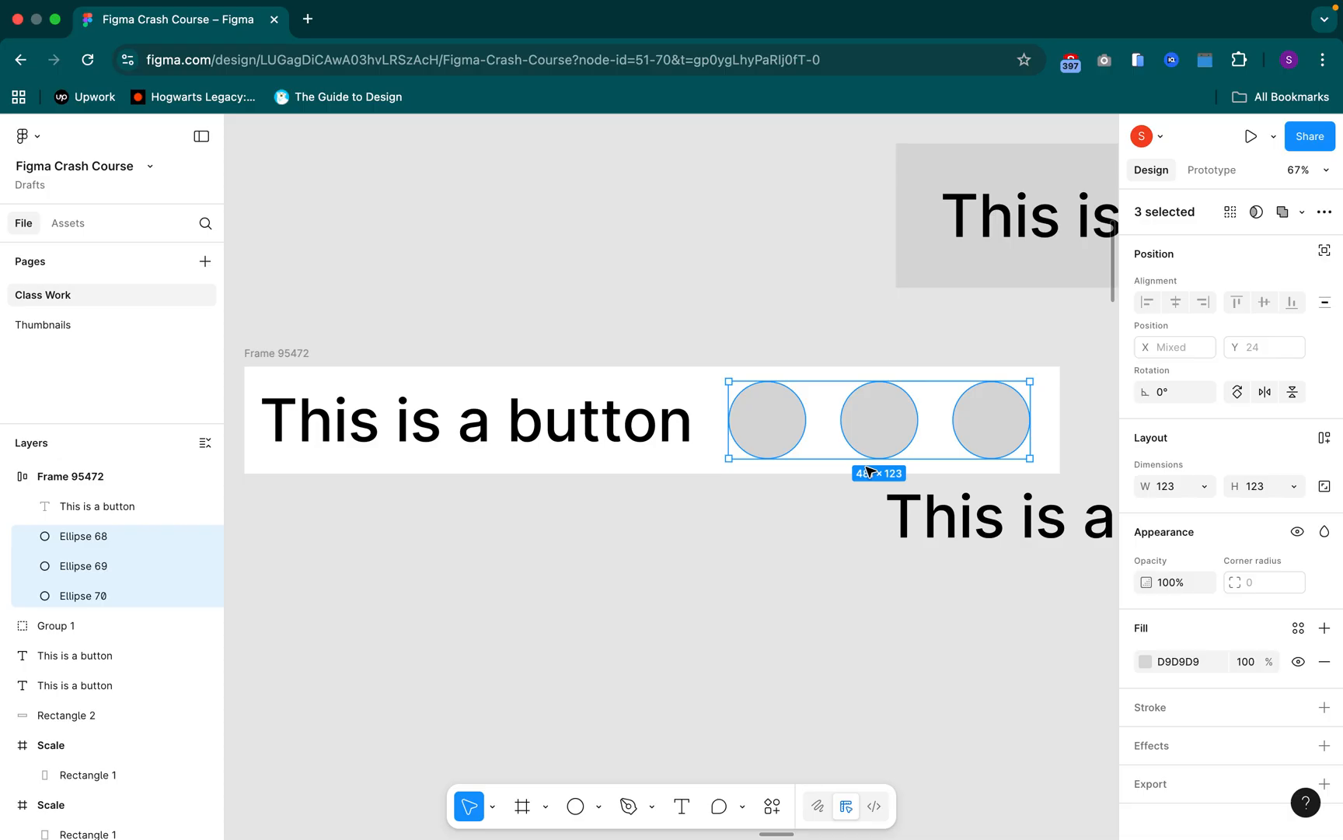
pyautogui.click(773, 464)
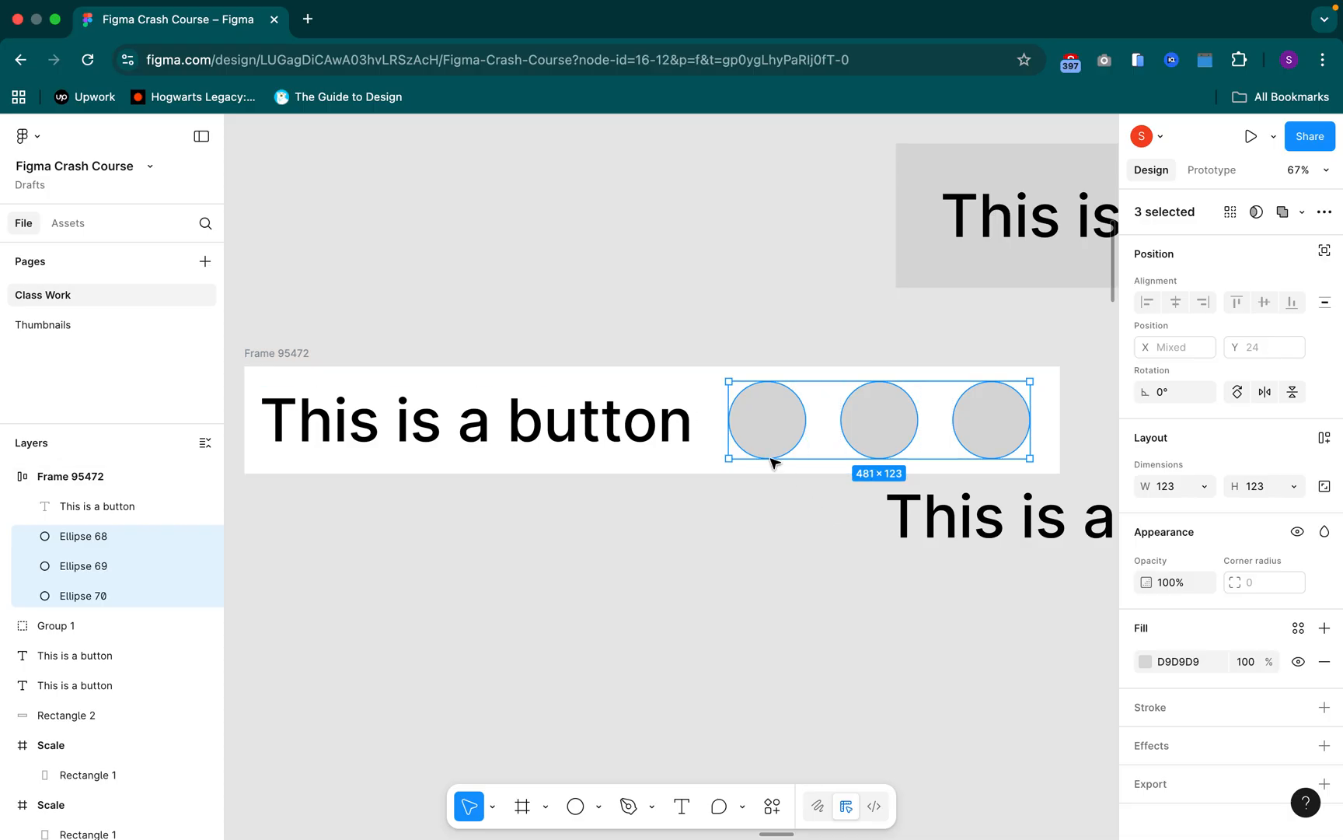
# Delete the middle circle and move the first circle ahead of the button text
pyautogui.click(867, 412)
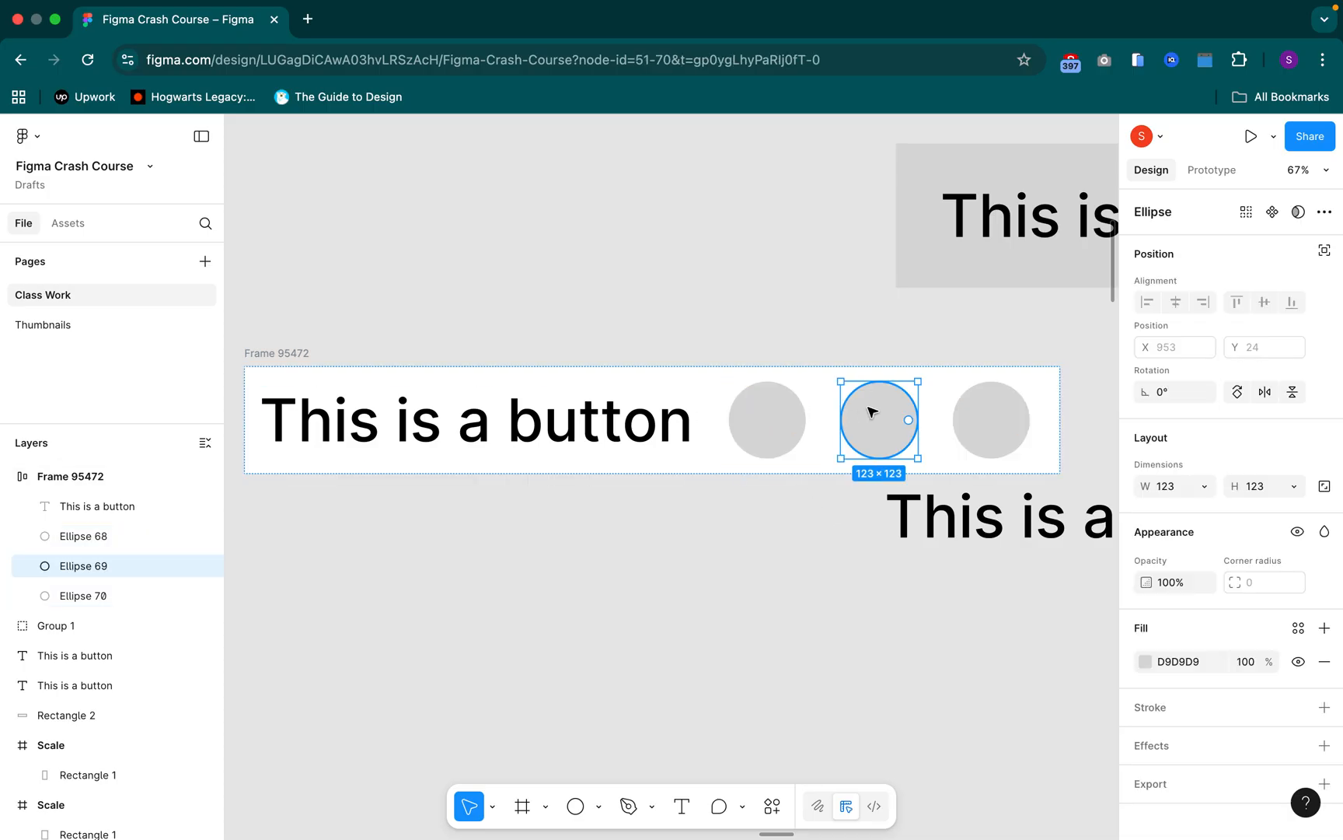
pyautogui.press('Delete')
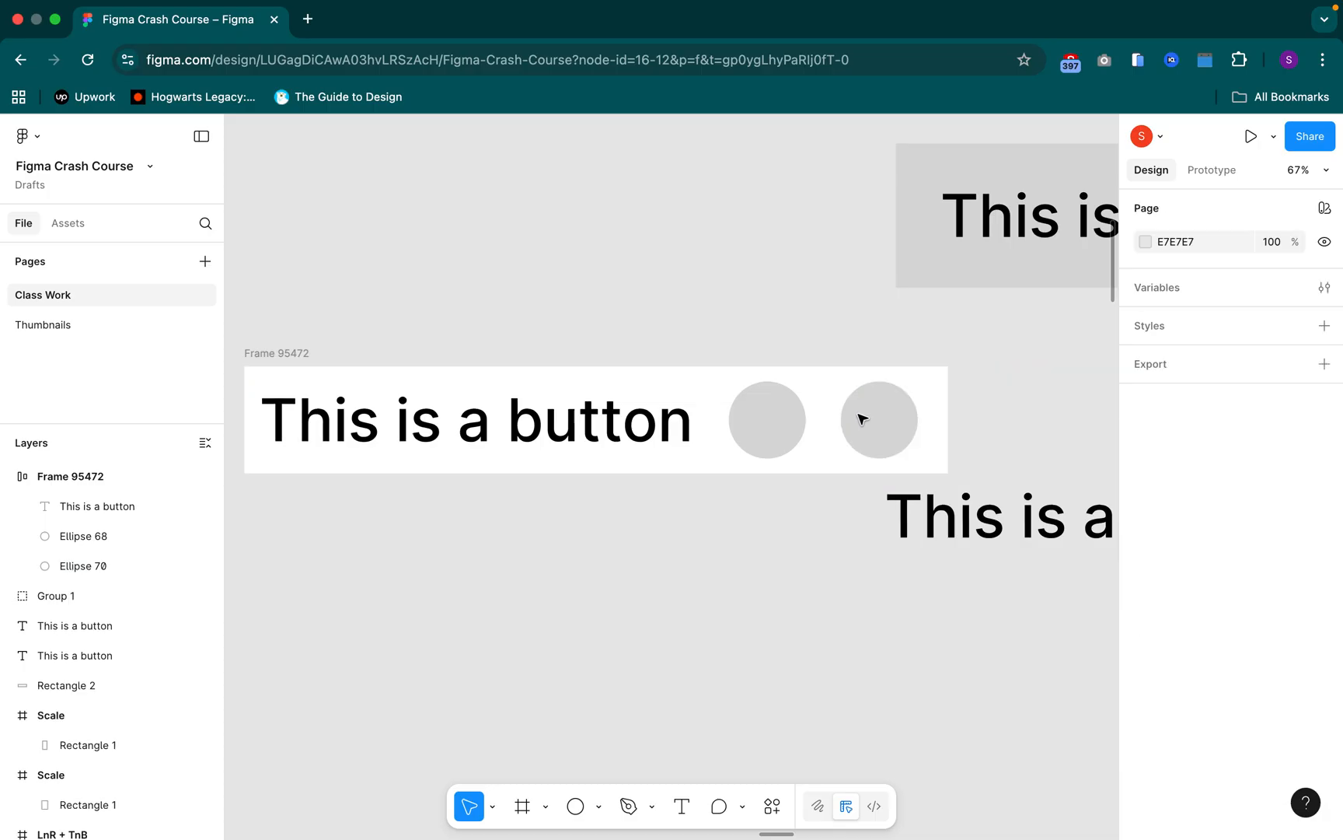
pyautogui.click(789, 416)
pyautogui.press('Left')
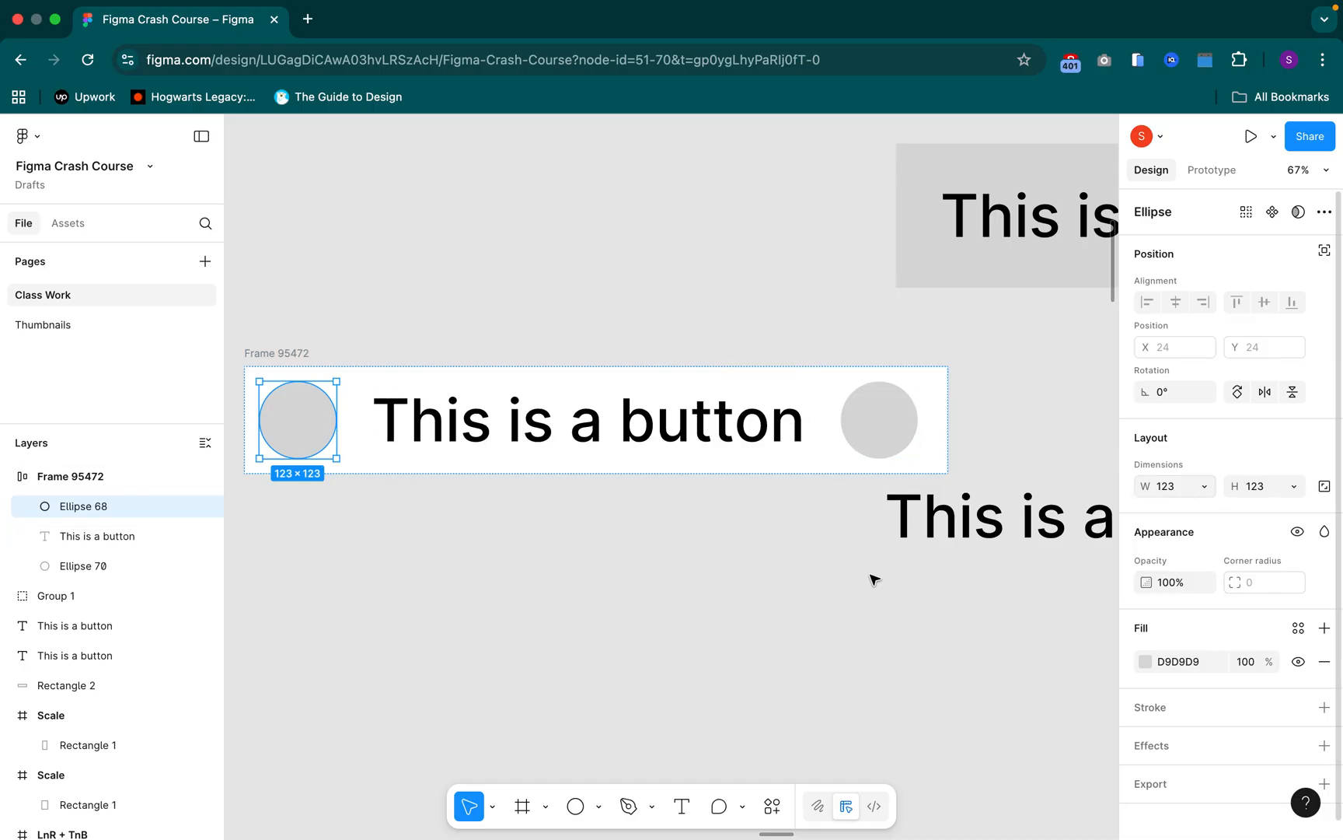
# Delete the loose "This is a button" text below the auto layout frame
pyautogui.scroll(-5, 872, 579)
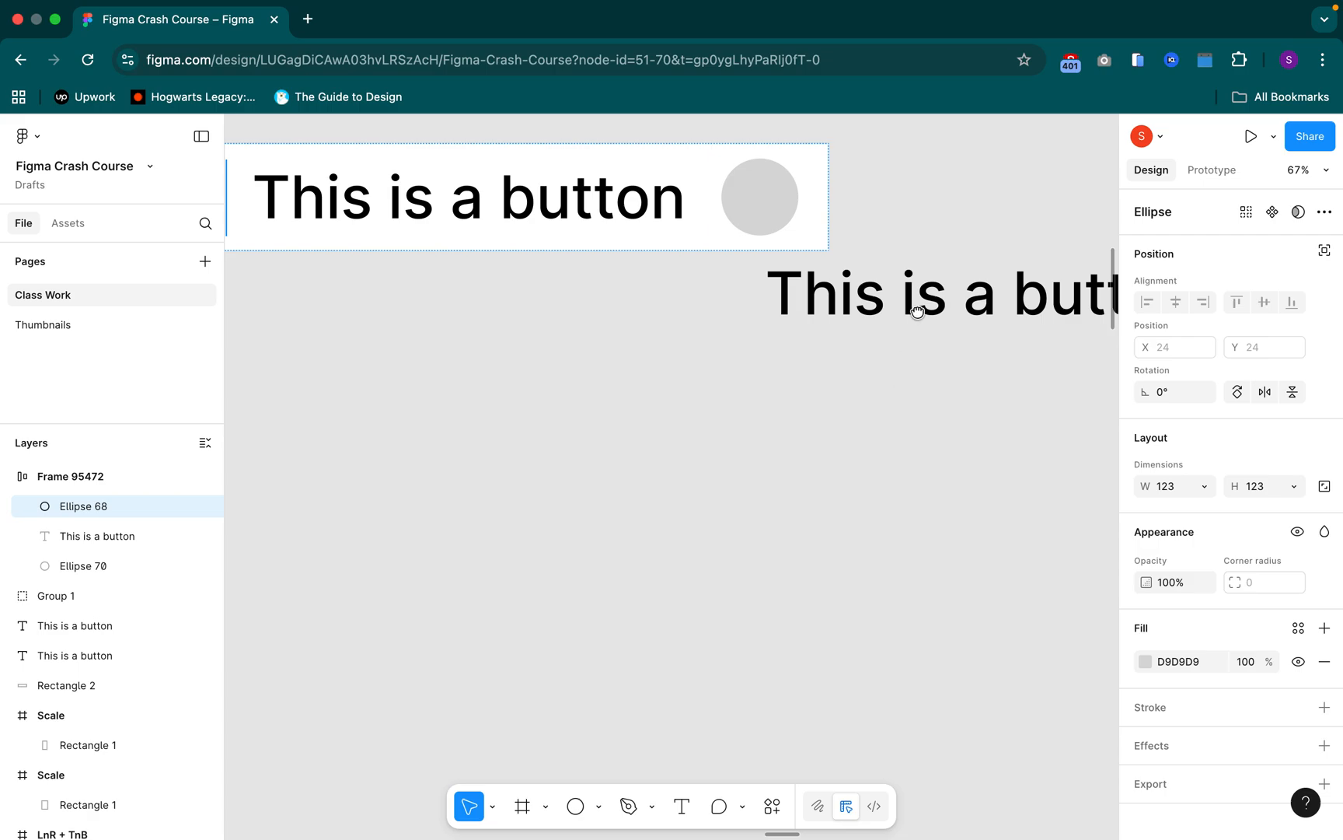
pyautogui.click(935, 300)
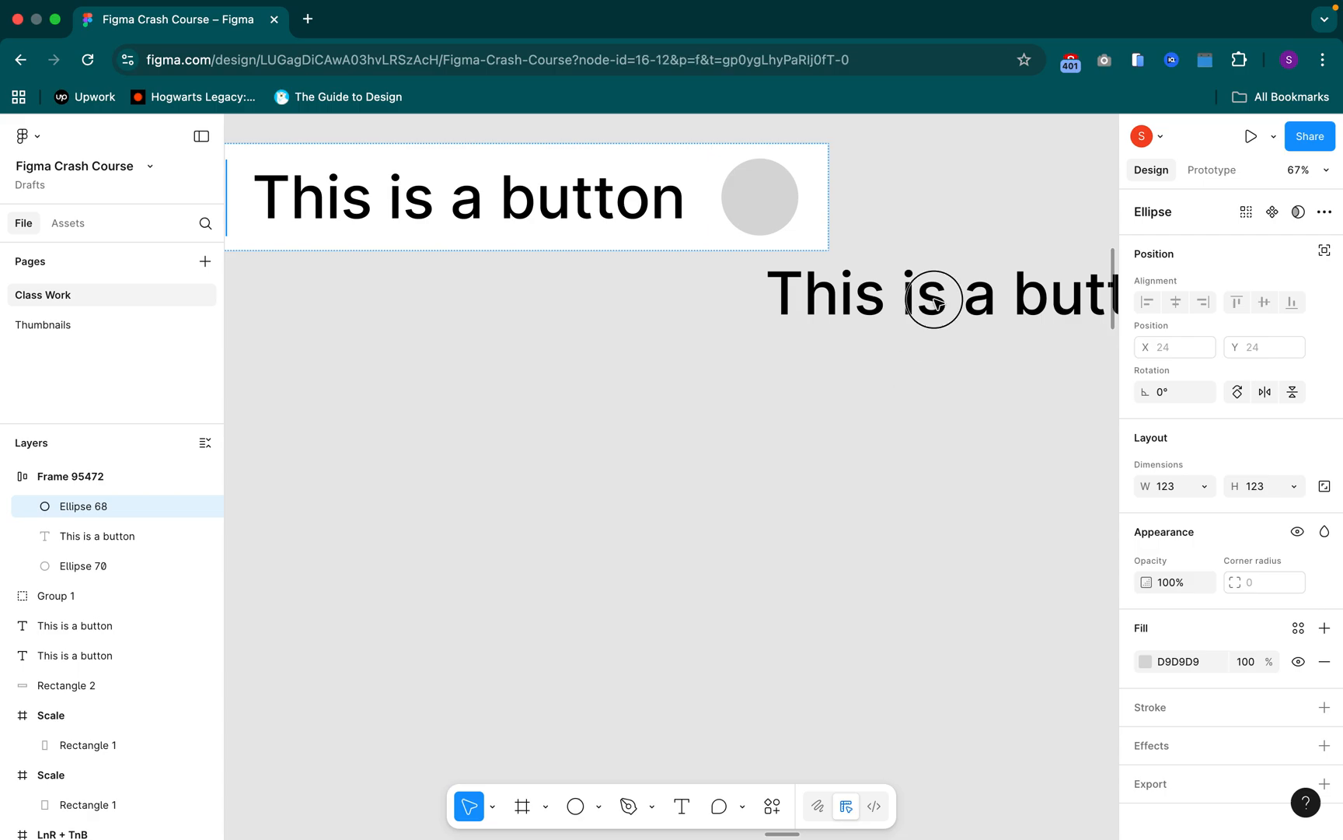
pyautogui.click(935, 303)
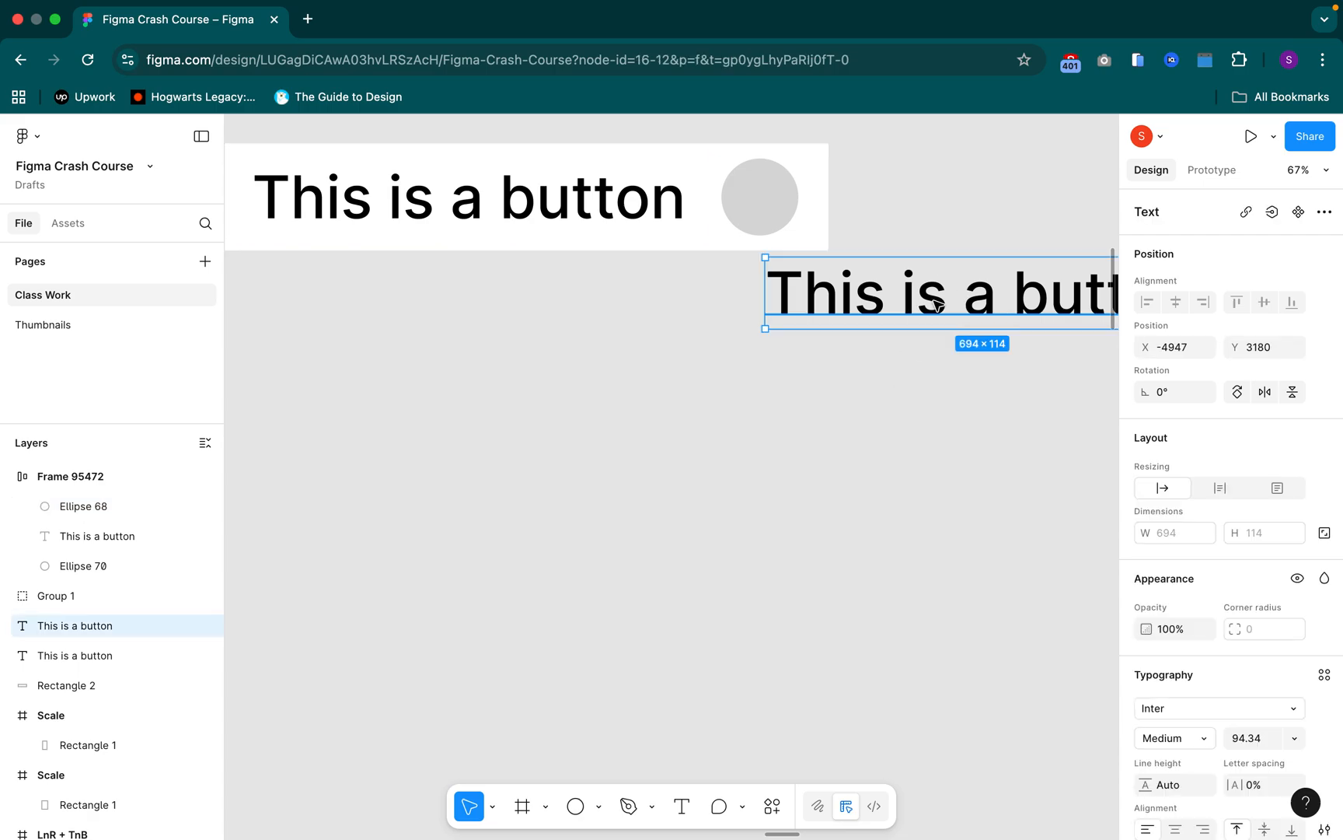
pyautogui.moveTo(791, 308); pyautogui.dragTo(774, 424)
pyautogui.press('Delete')
# Move the auto layout frame directly below the grey "This is a button" rectangle, aligning their left edges
pyautogui.scroll(-5, 772, 421)
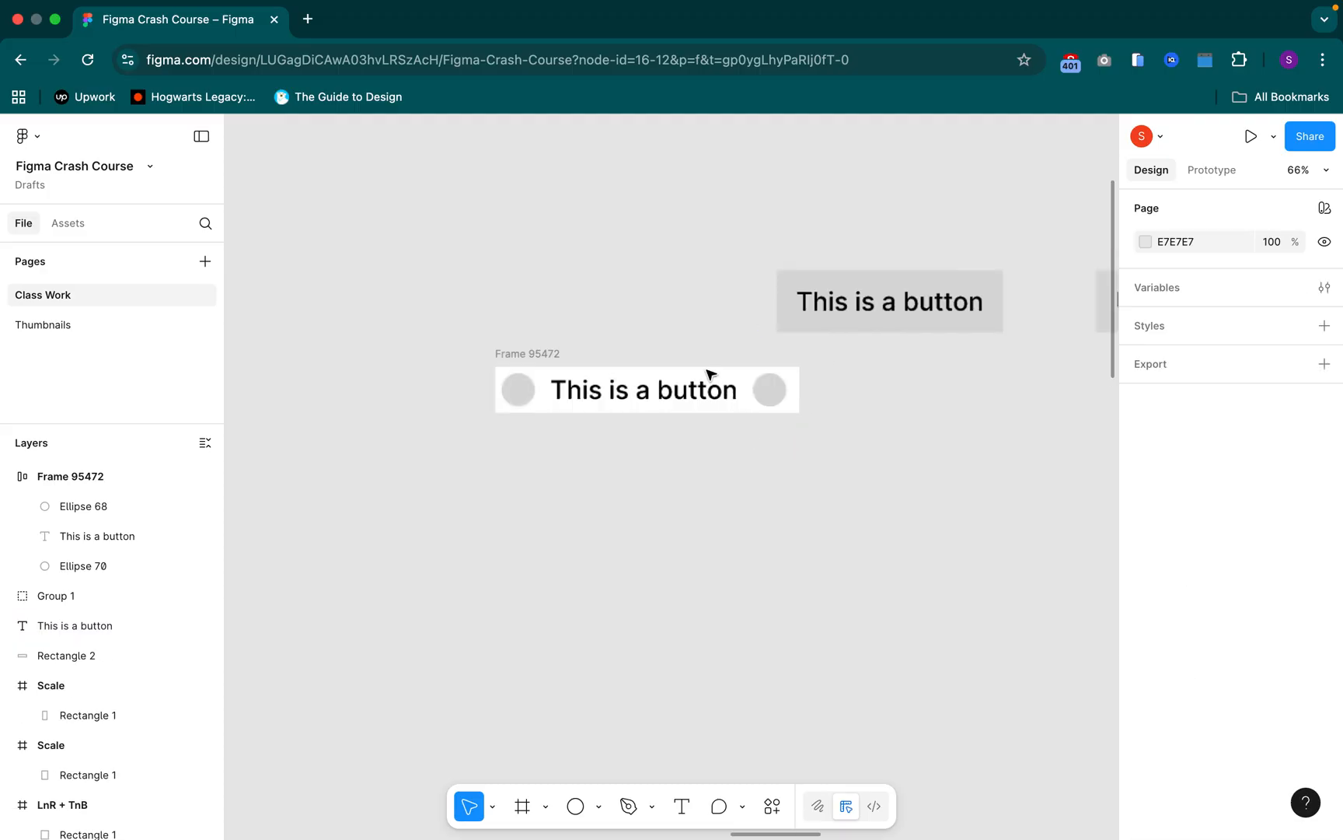
pyautogui.moveTo(711, 373); pyautogui.dragTo(764, 394)
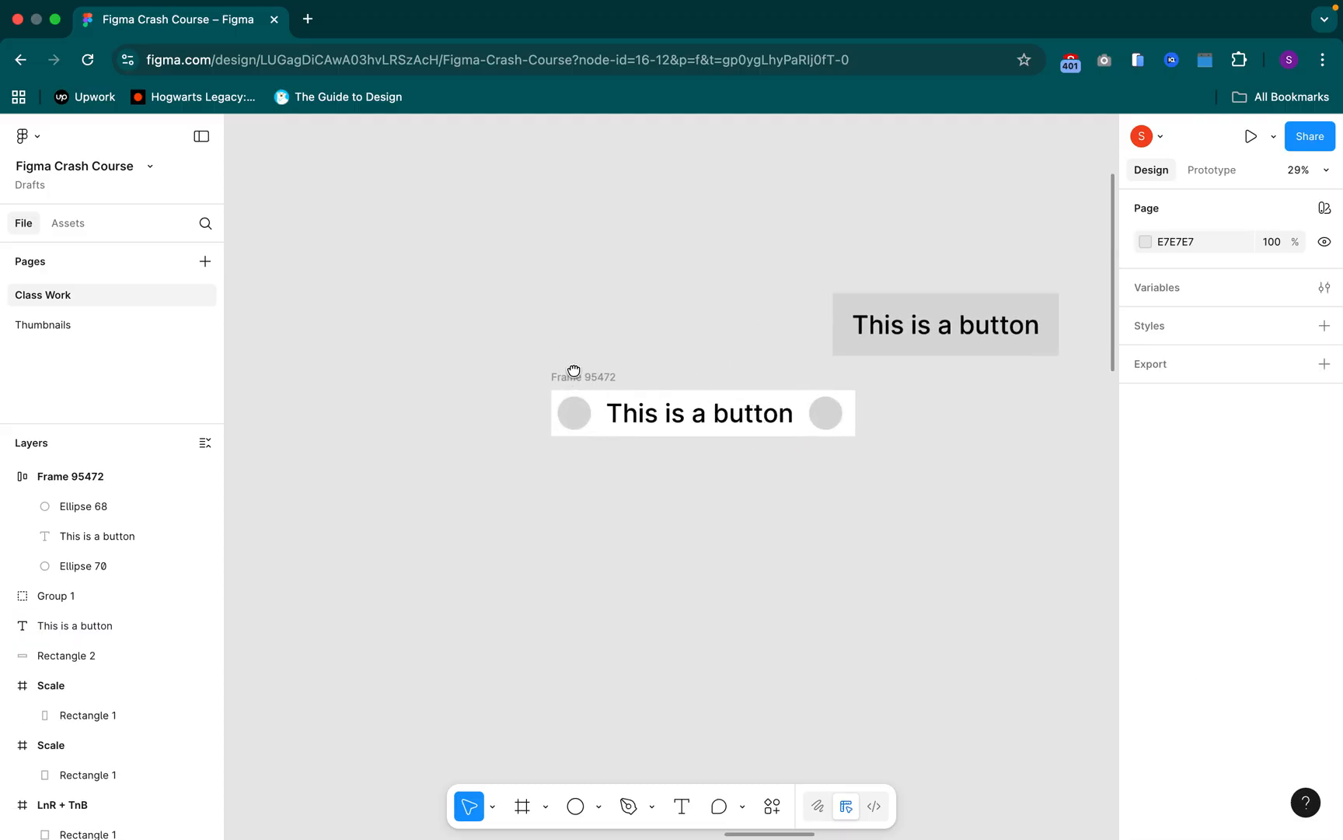
pyautogui.hscroll(3, 575, 377)
pyautogui.click(506, 381)
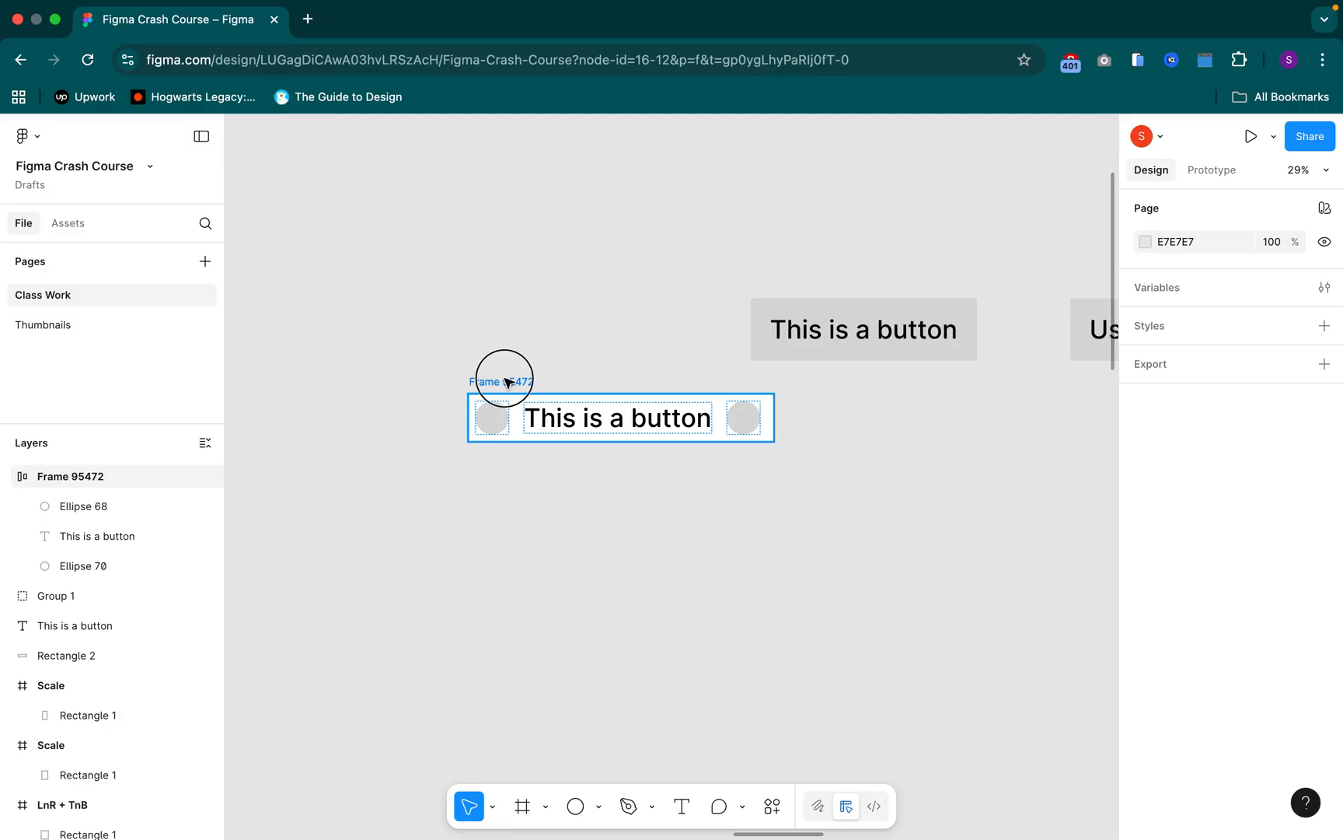
pyautogui.moveTo(939, 377); pyautogui.dragTo(783, 365)
# Delete the circles on both sides of the text in the white auto layout button frame
pyautogui.click(770, 401)
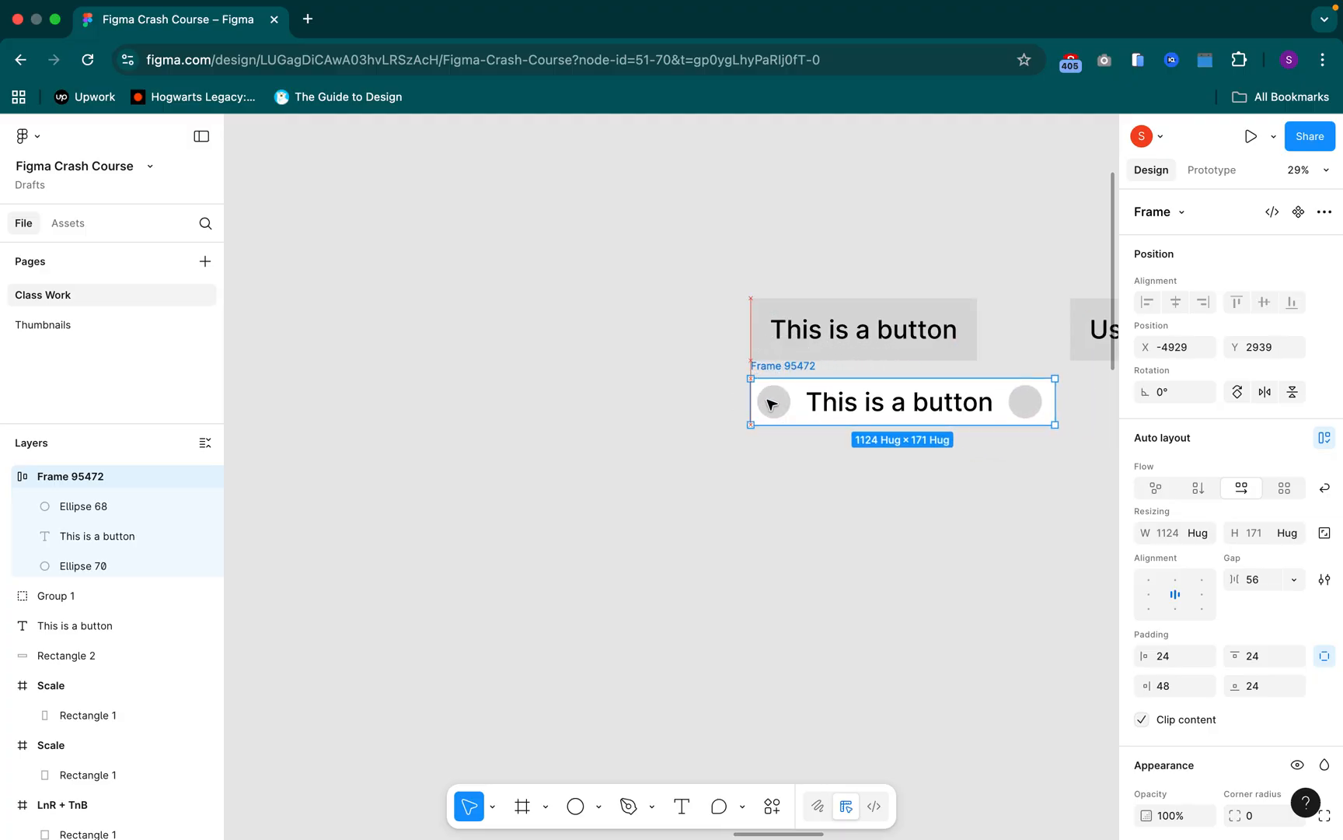
pyautogui.doubleClick(774, 402)
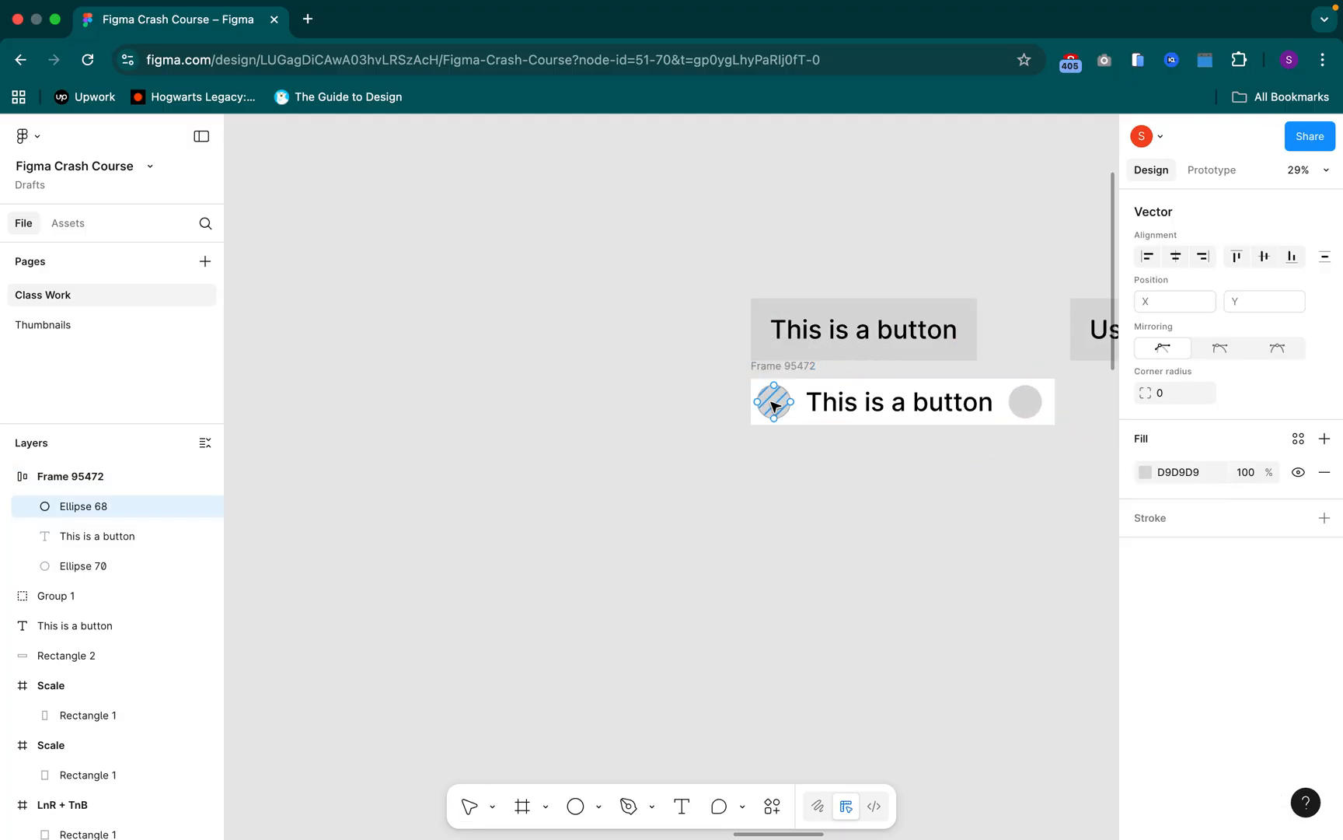
pyautogui.press('Escape')
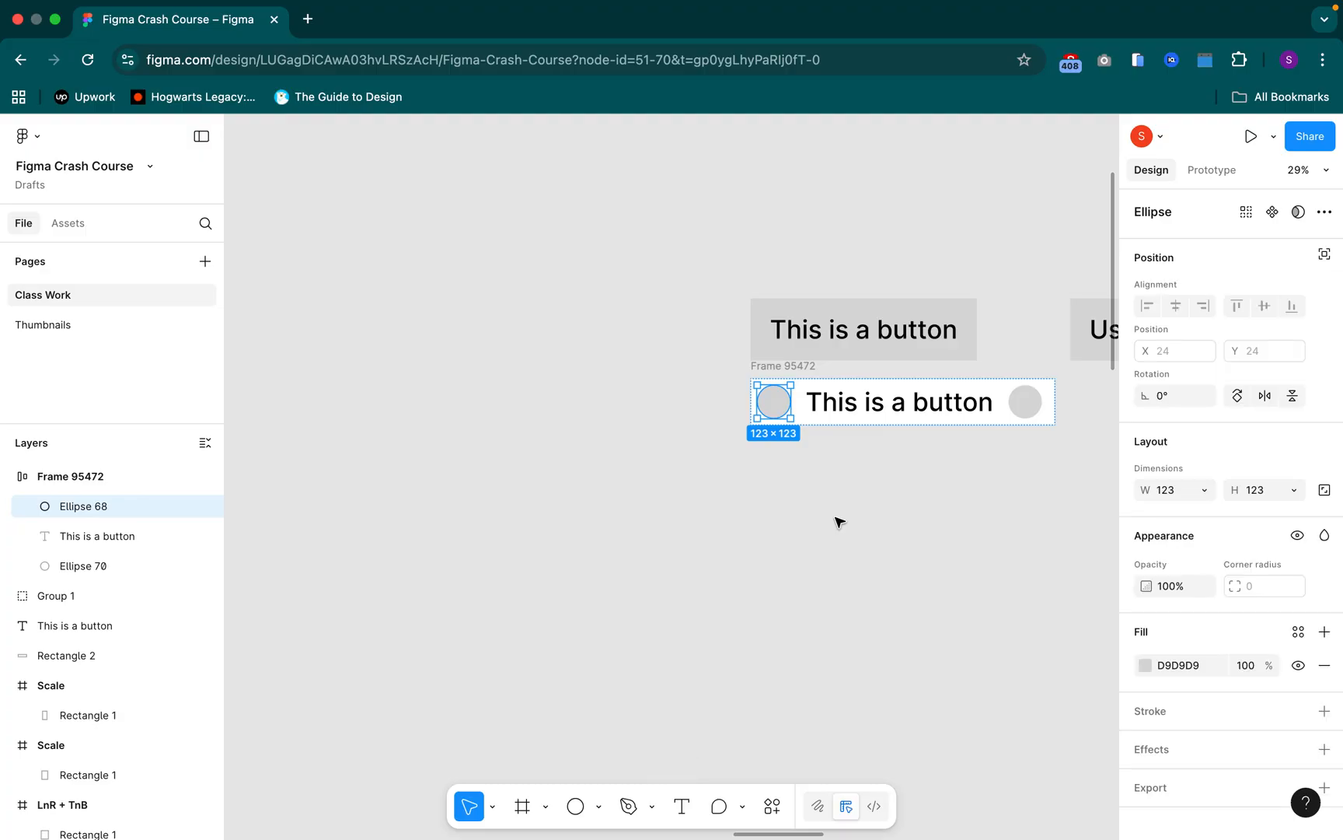
pyautogui.press('XF86AudioRaiseVolume')
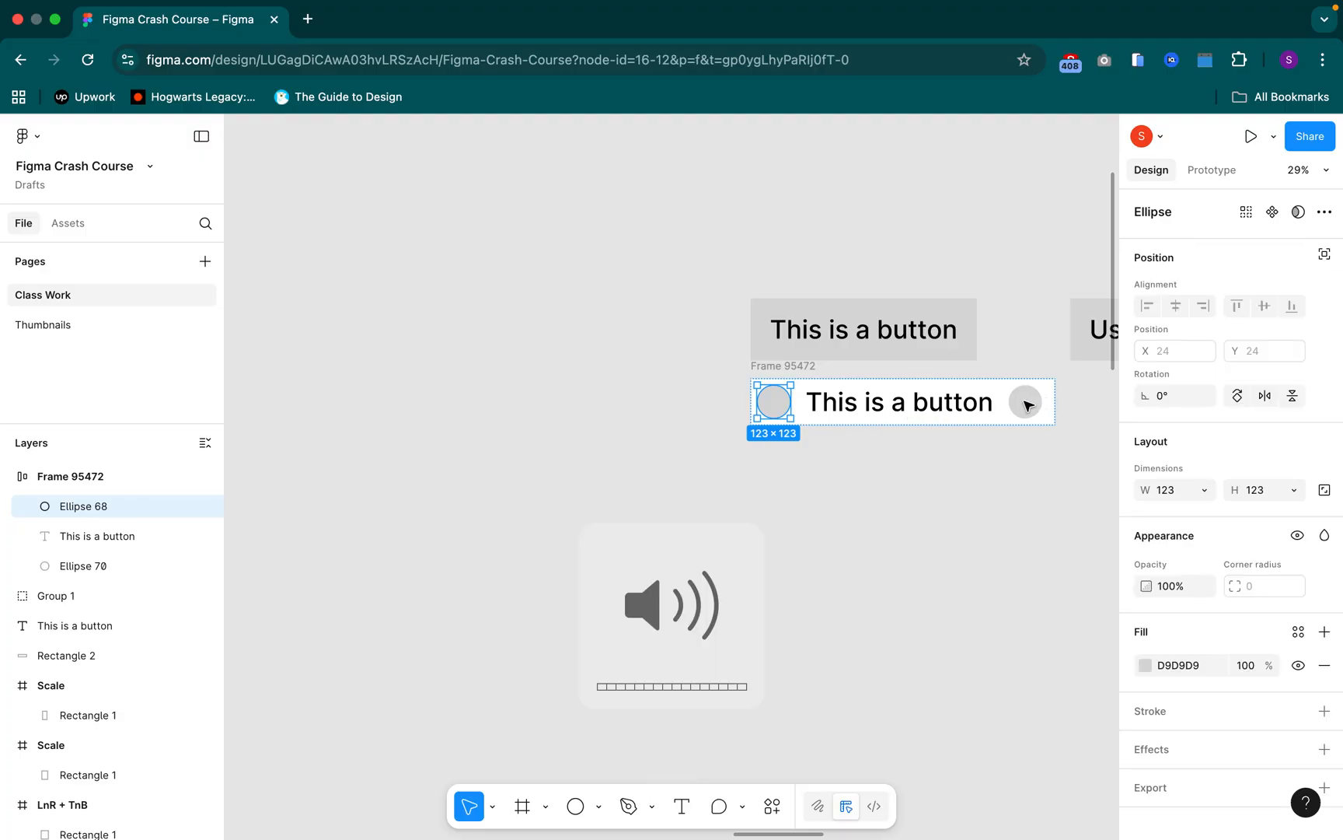
pyautogui.press('Delete')
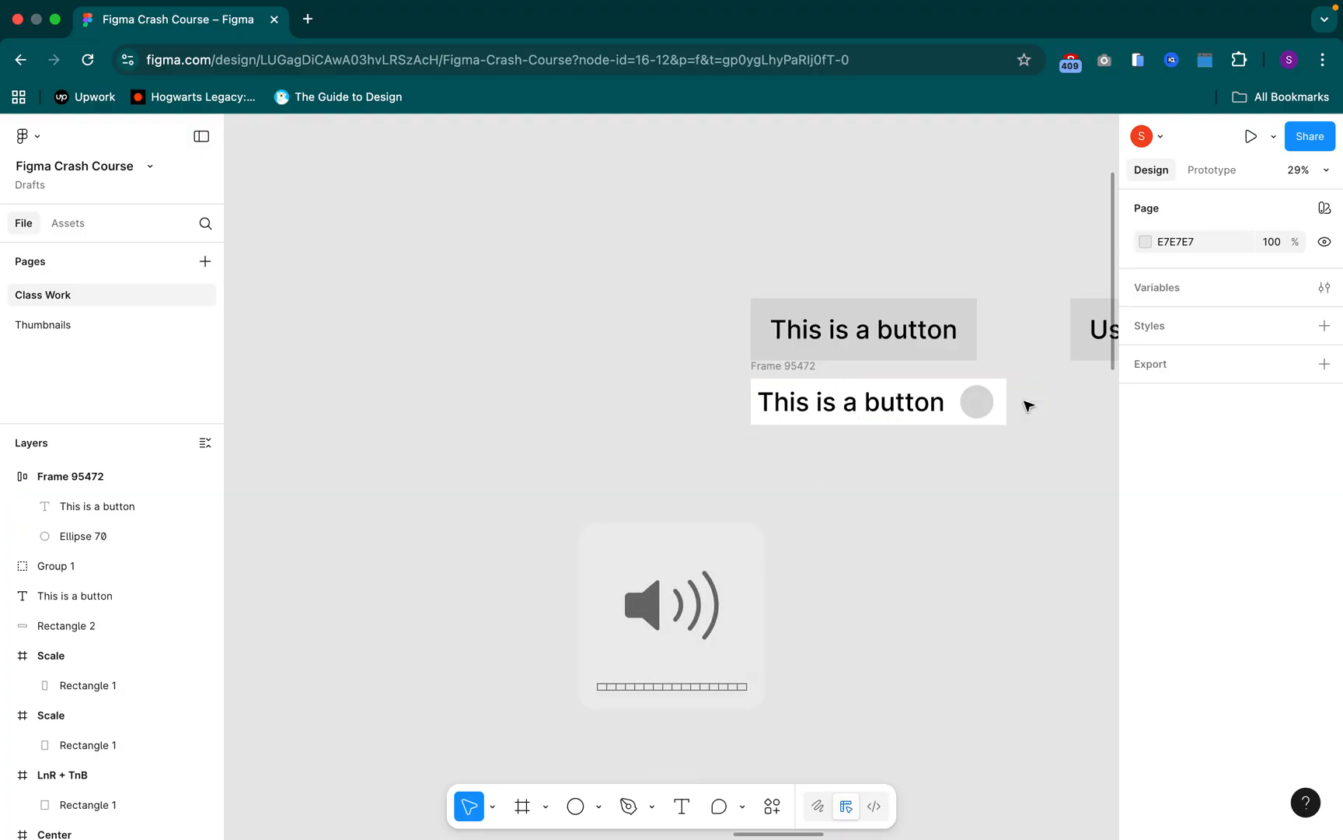
pyautogui.doubleClick(977, 400)
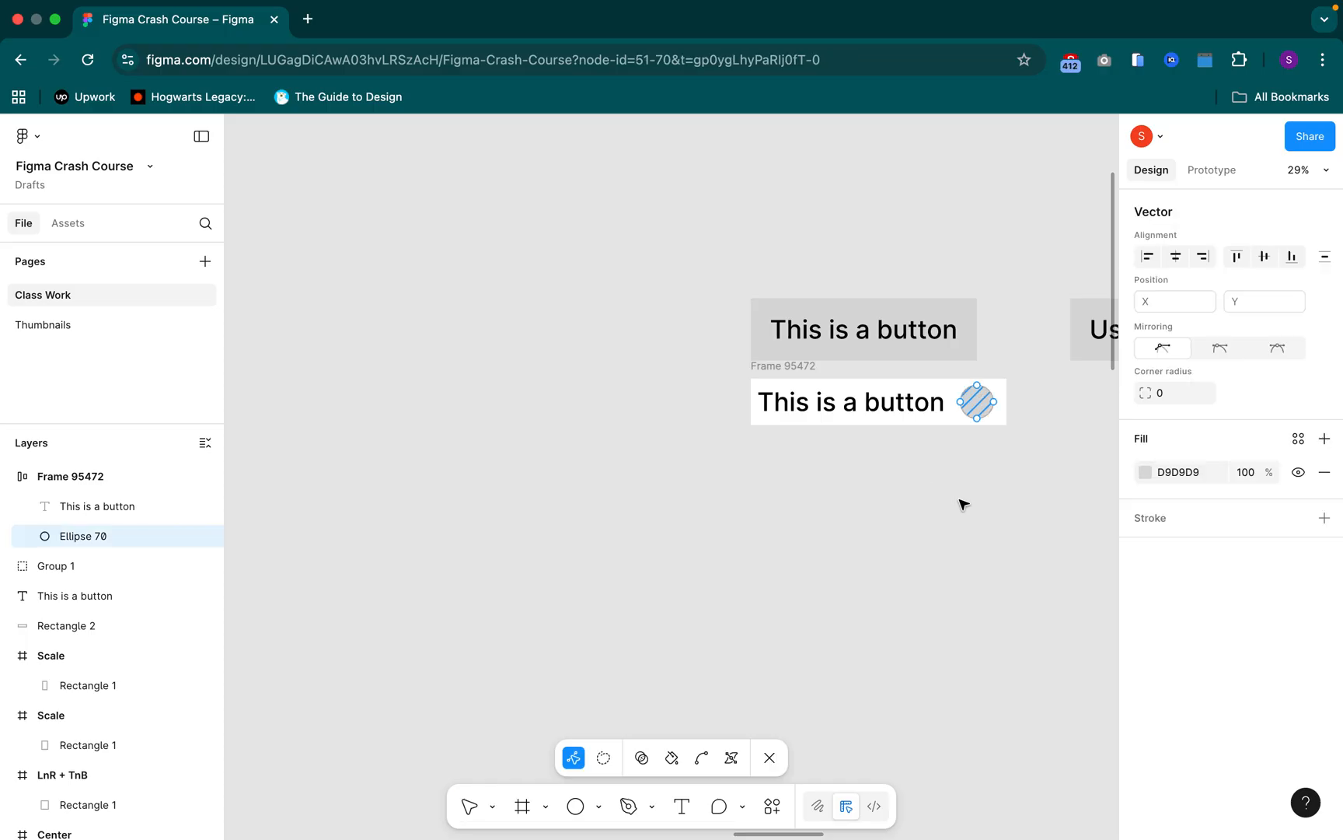
pyautogui.press('Escape')
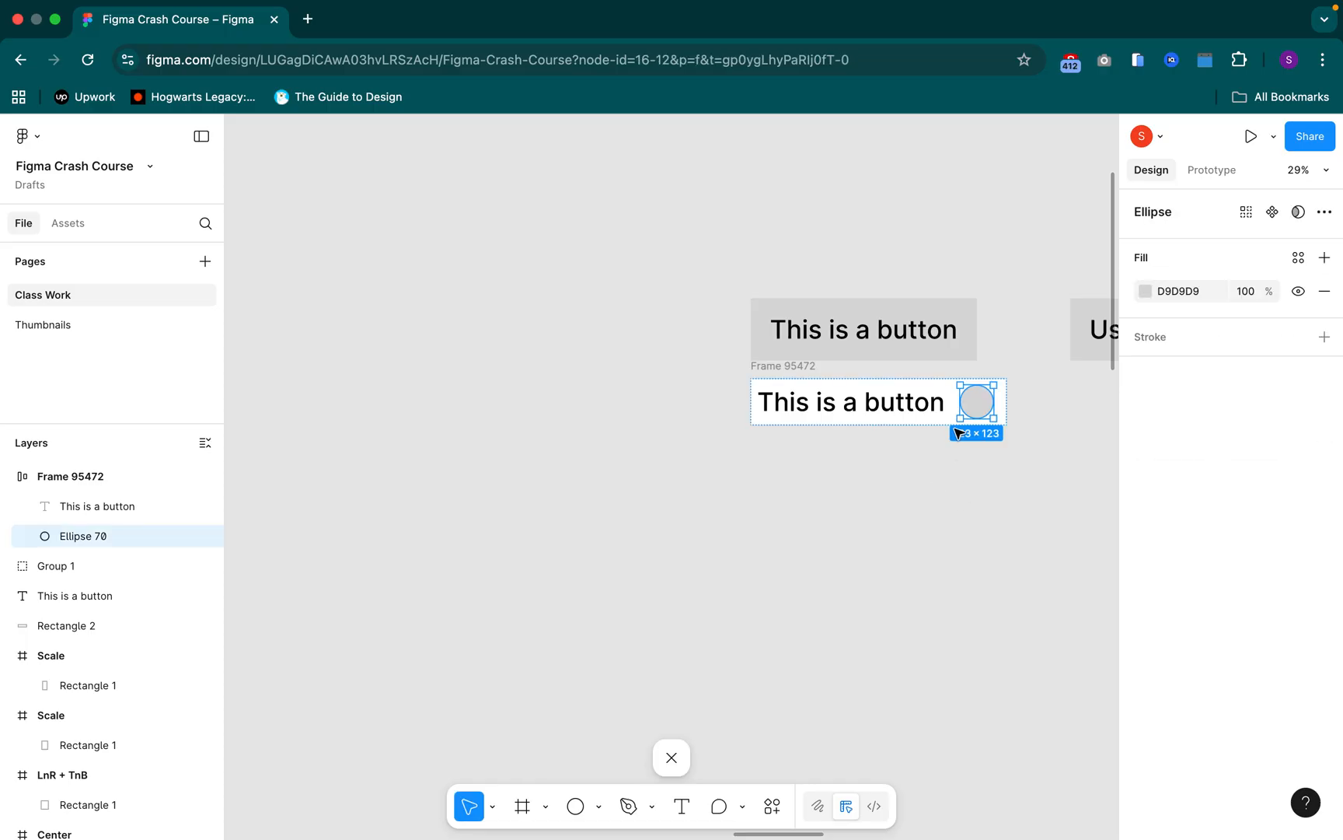
pyautogui.press('Delete')
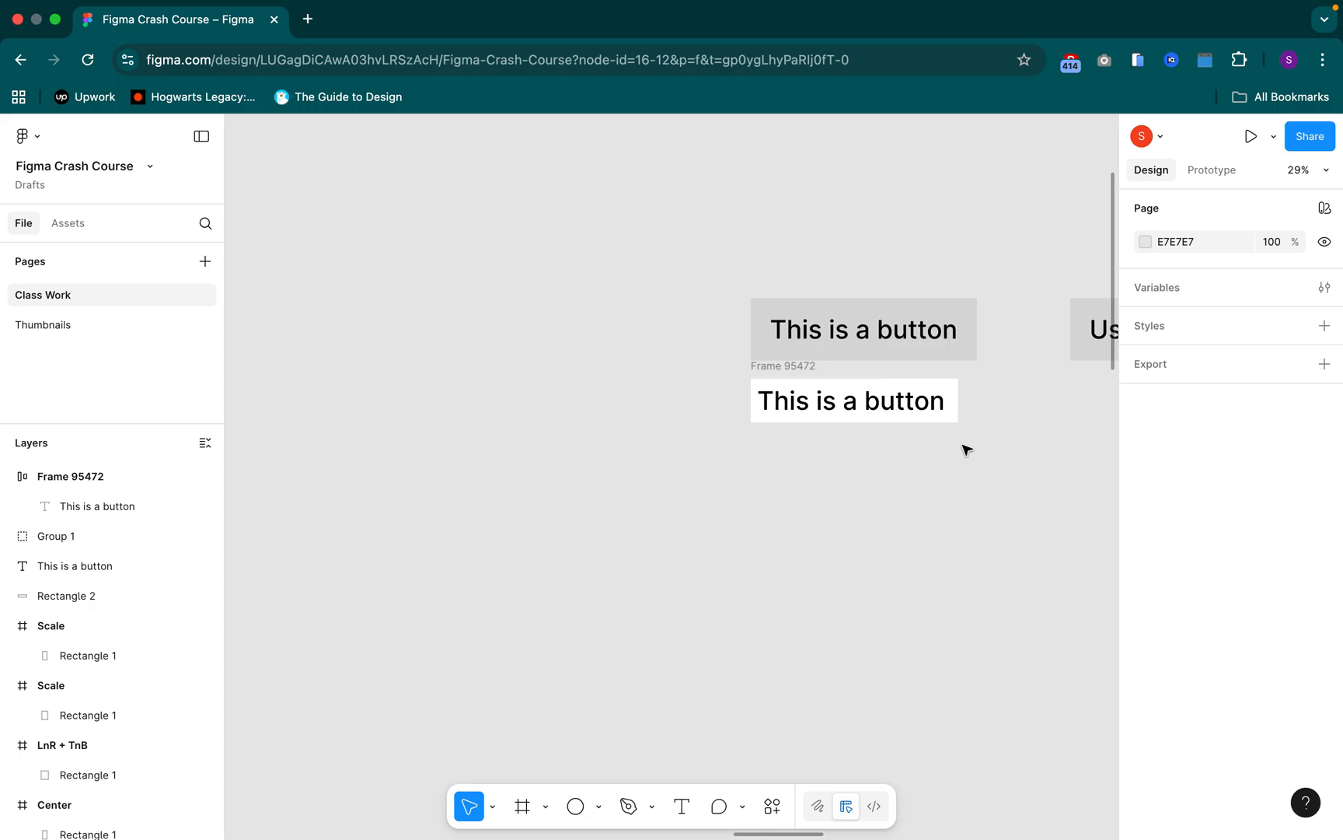
# Measure the spacing between the upper "This is a button" text and the edges of its grey rectangle
pyautogui.click(803, 367)
pyautogui.click(818, 330)
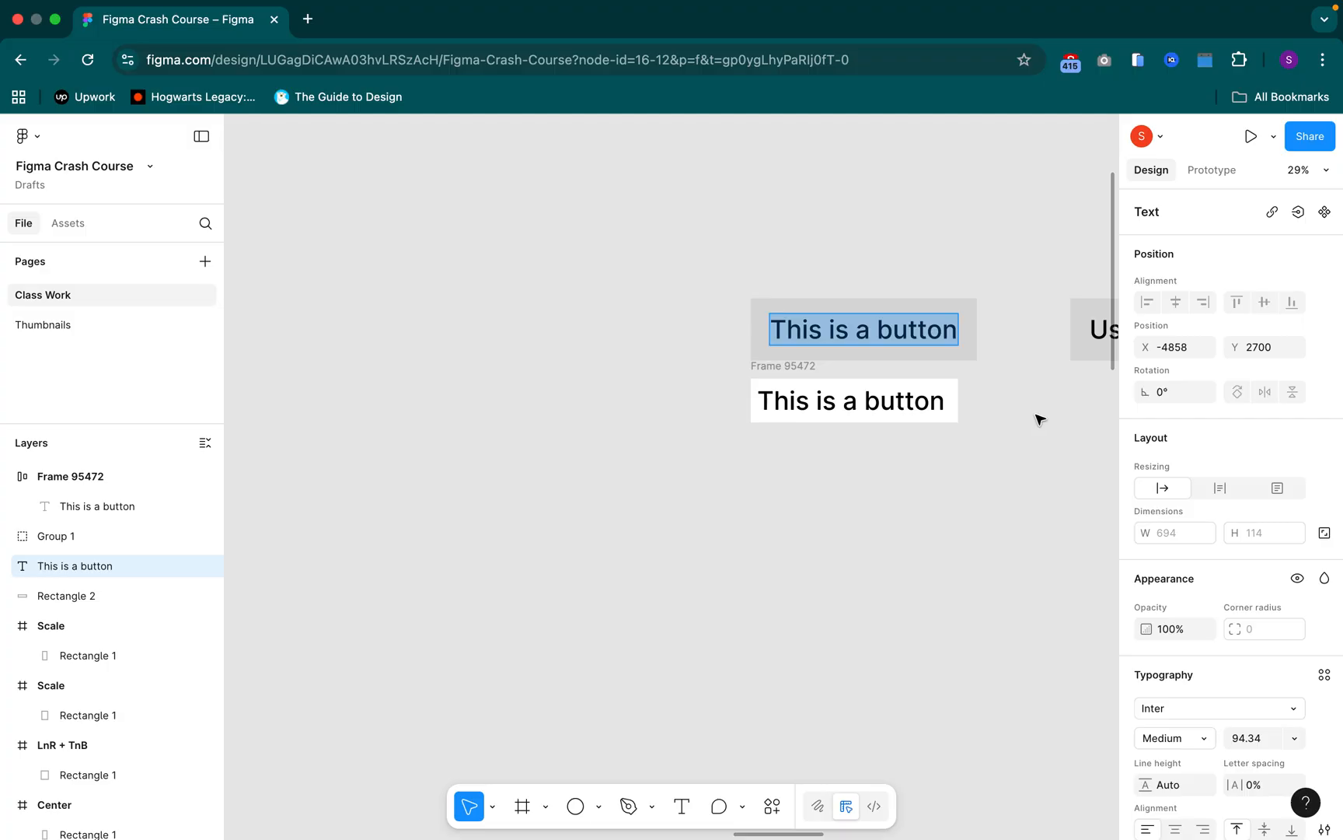
pyautogui.press('Escape')
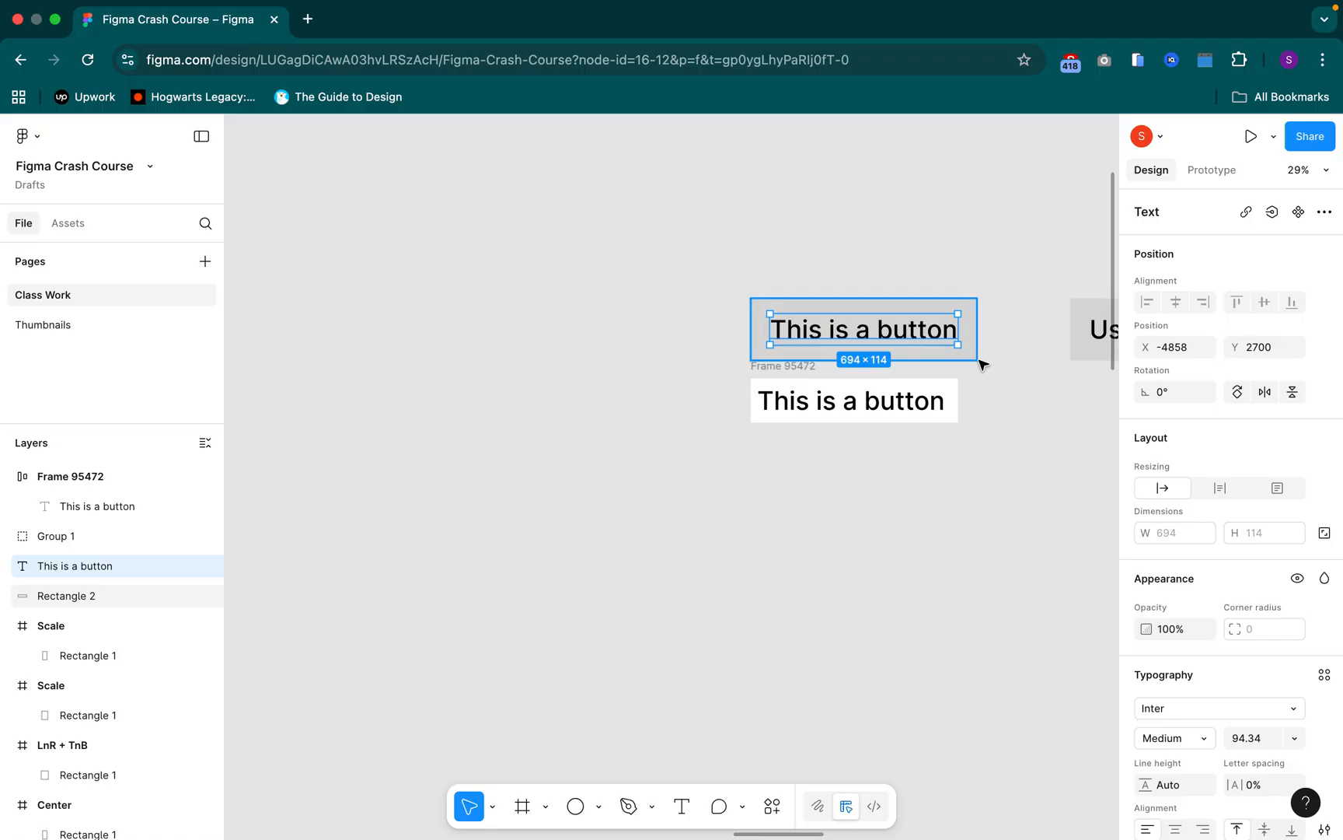
pyautogui.press('alt')
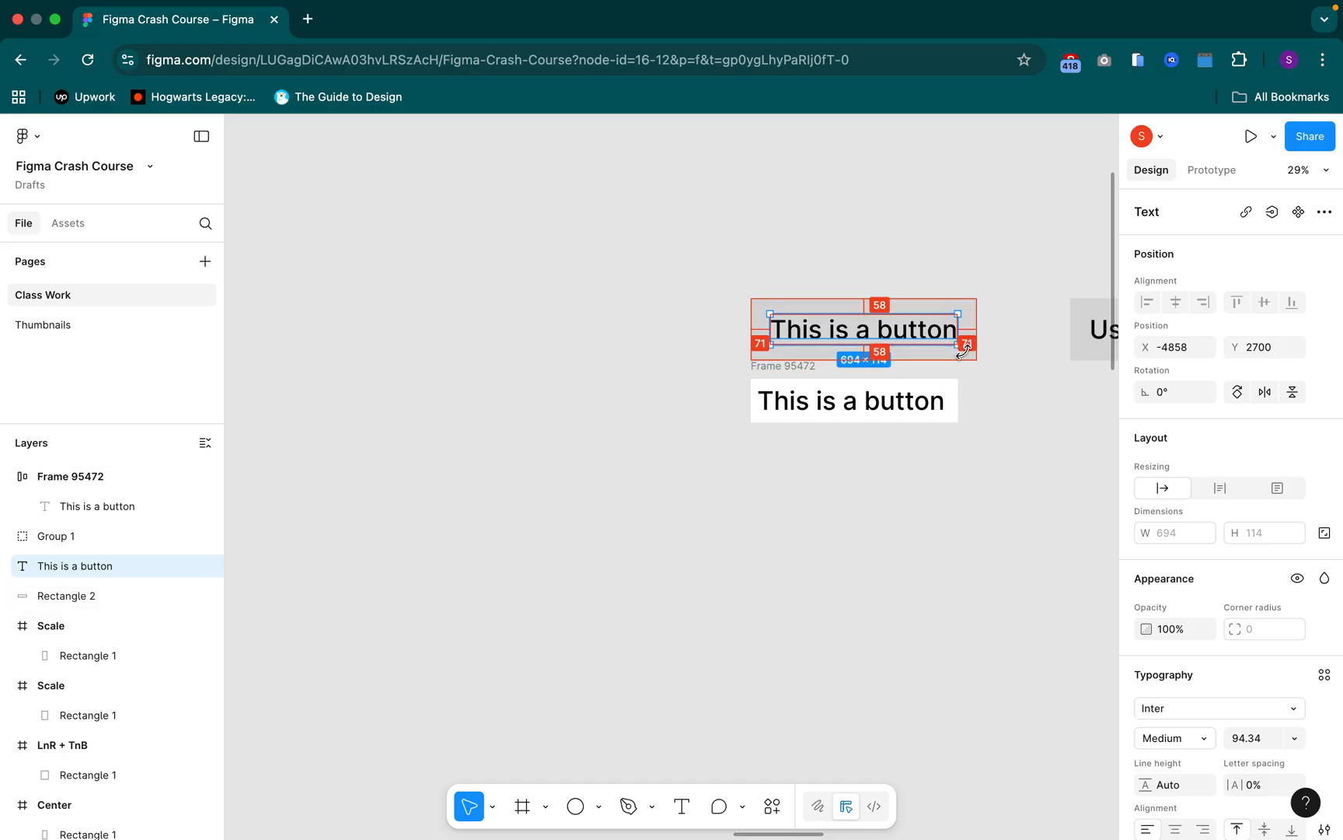
# Set the white auto layout frame's horizontal padding to 71 on both sides and its vertical padding to 58
pyautogui.click(798, 373)
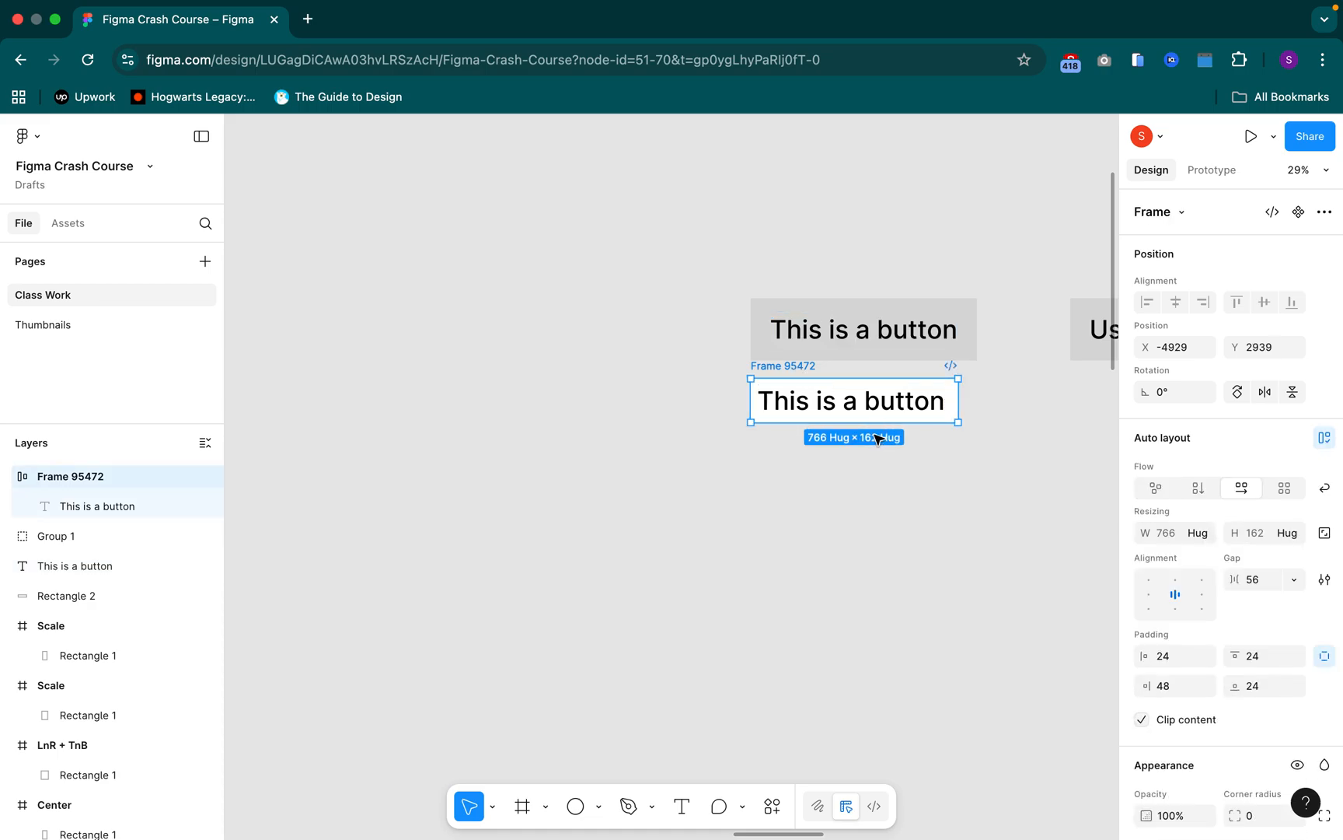
pyautogui.click(1324, 655)
pyautogui.click(1188, 665)
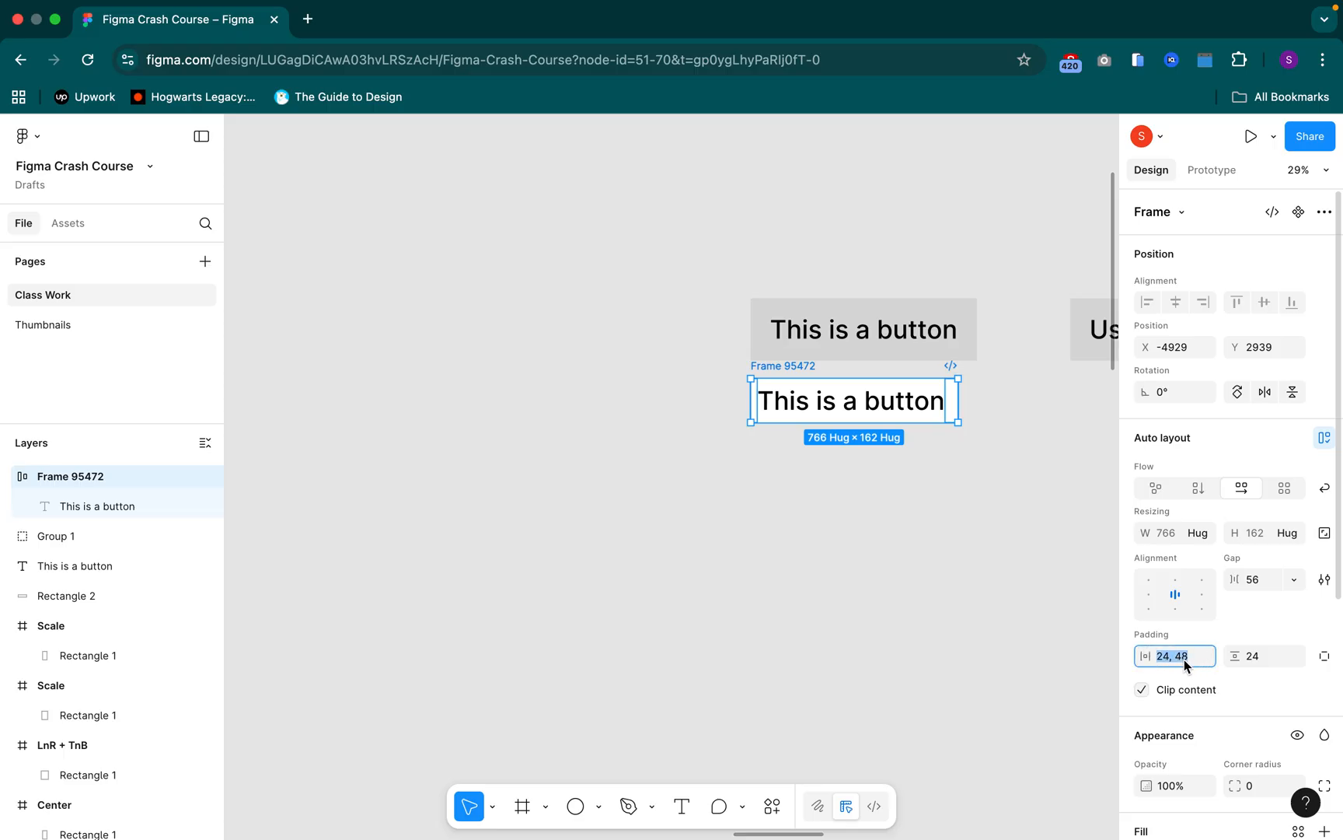
pyautogui.write('71')
pyautogui.press('Return')
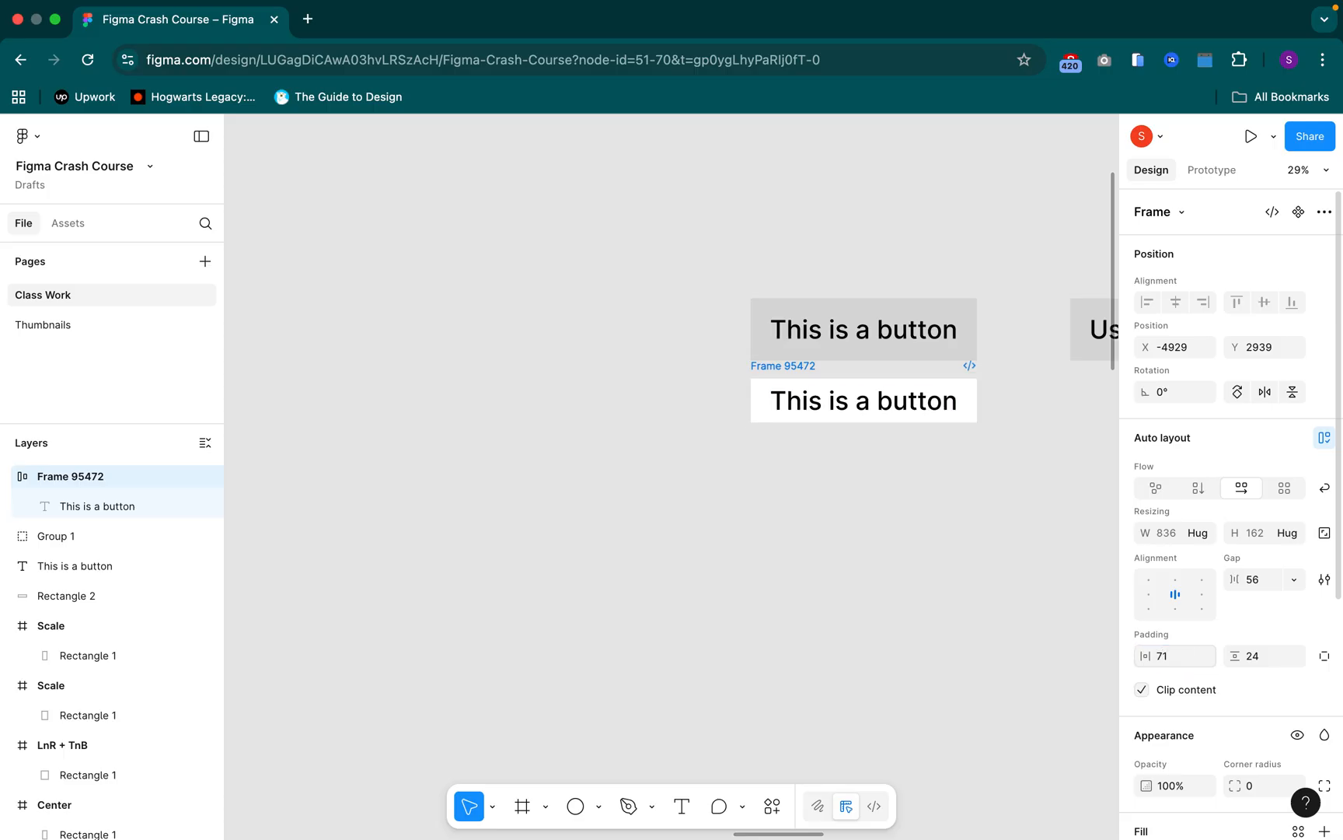
pyautogui.click(1274, 665)
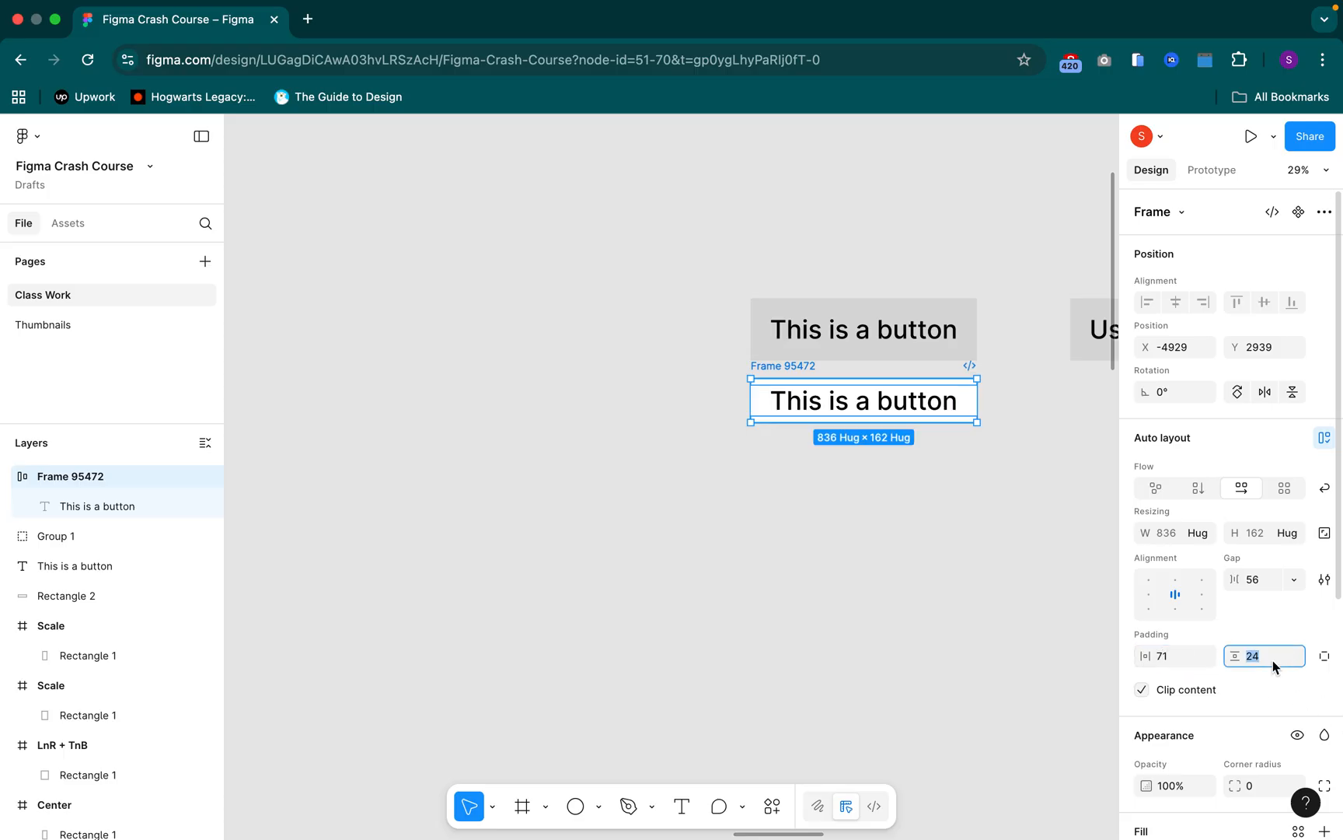
pyautogui.write('58')
pyautogui.press('Return')
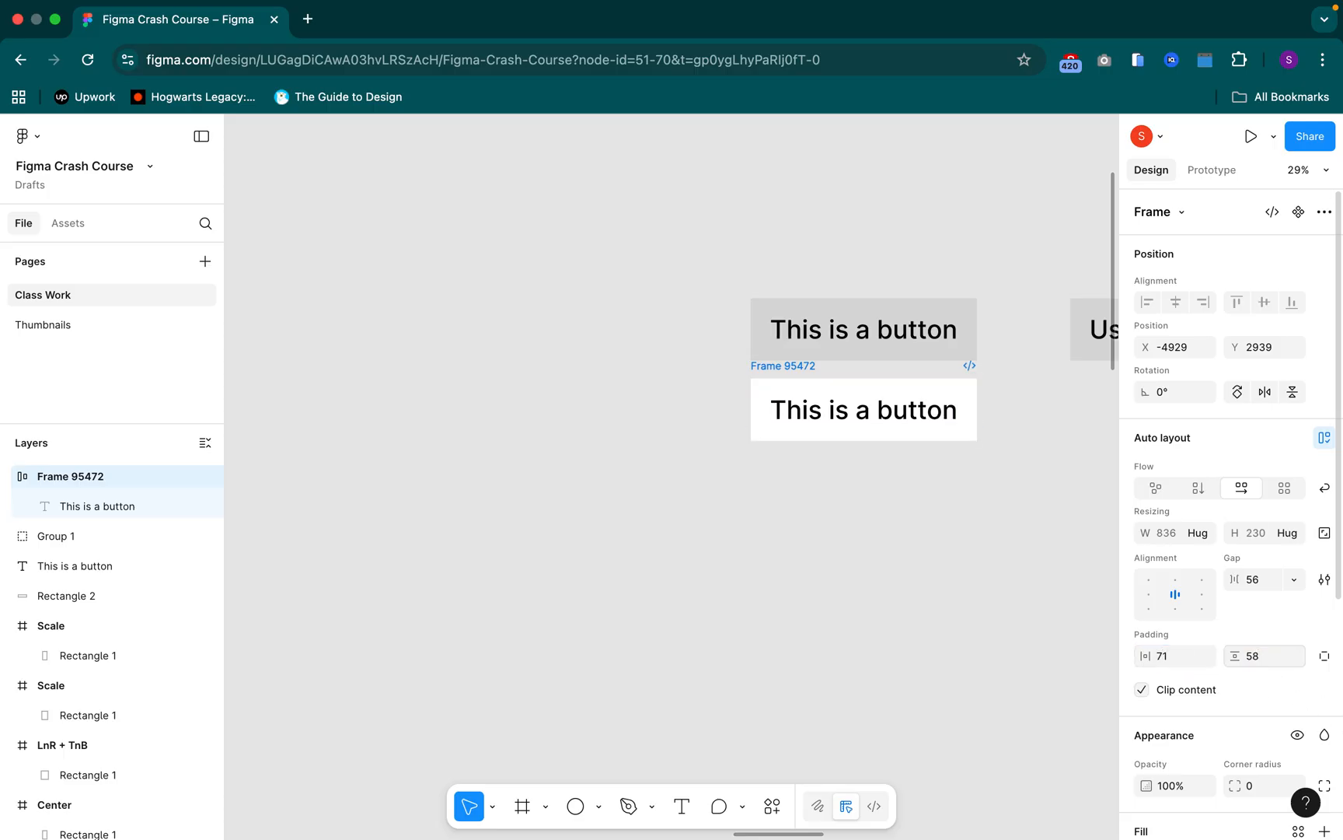
# Duplicate the white button frame and place the copy below the grey "Use Button" rectangle, aligning their left edges
pyautogui.click(761, 293)
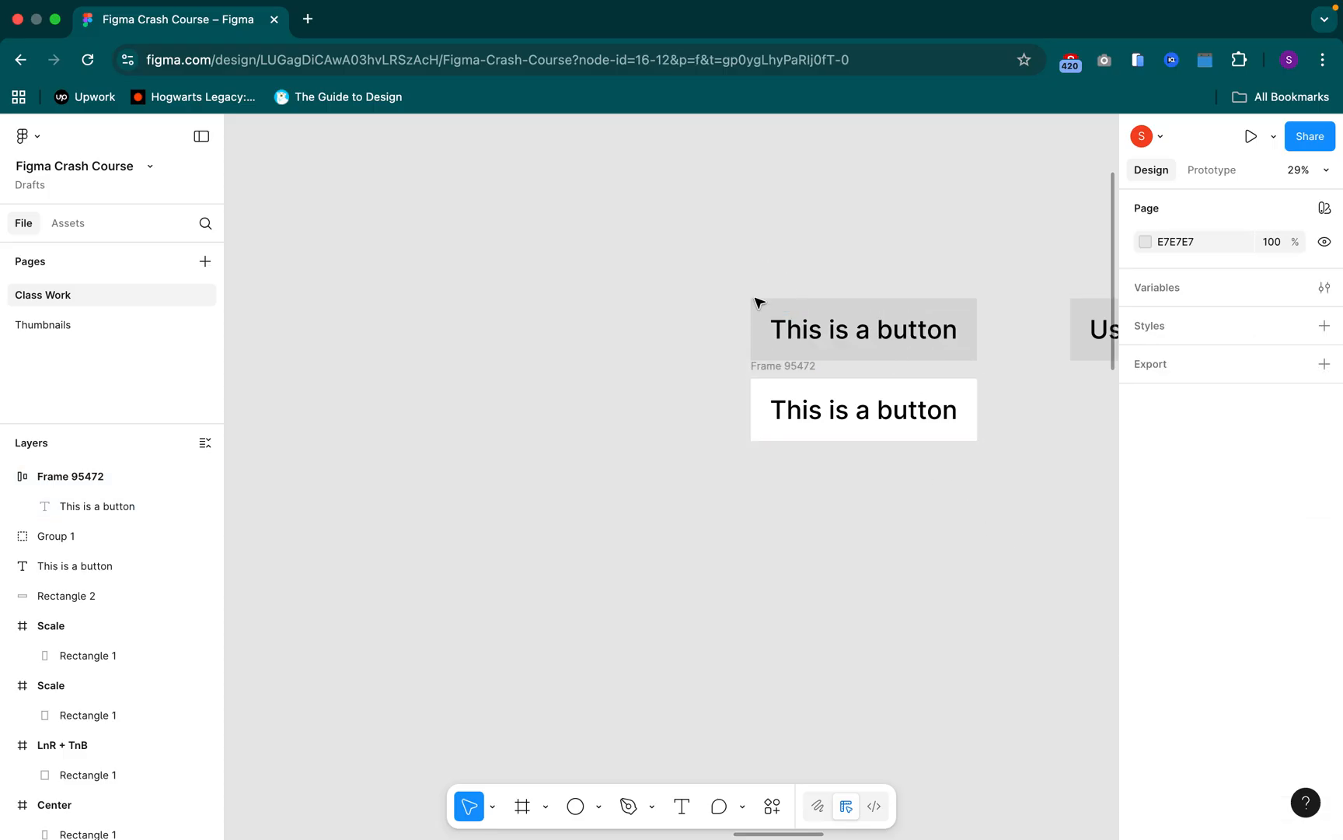
pyautogui.click(771, 368)
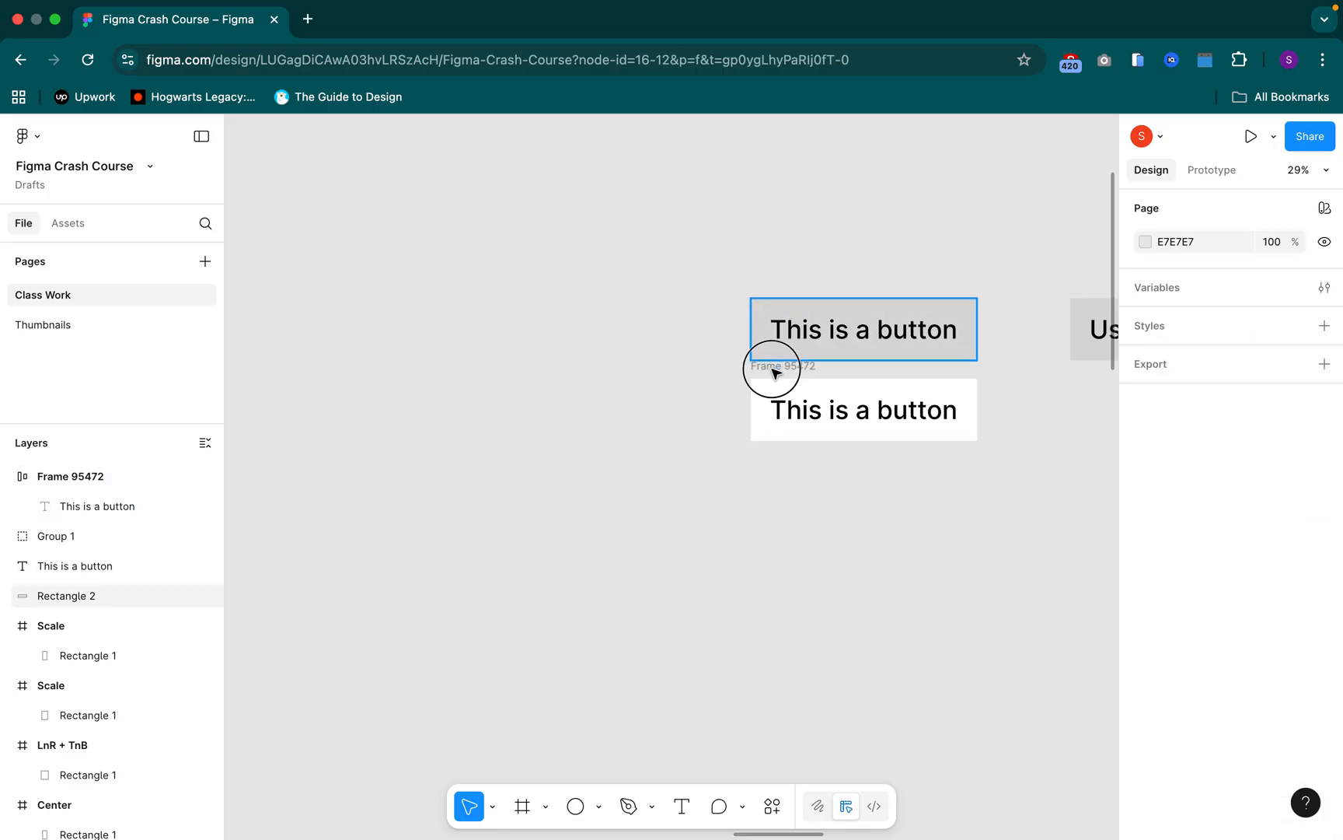
pyautogui.moveTo(954, 535); pyautogui.dragTo(732, 543)
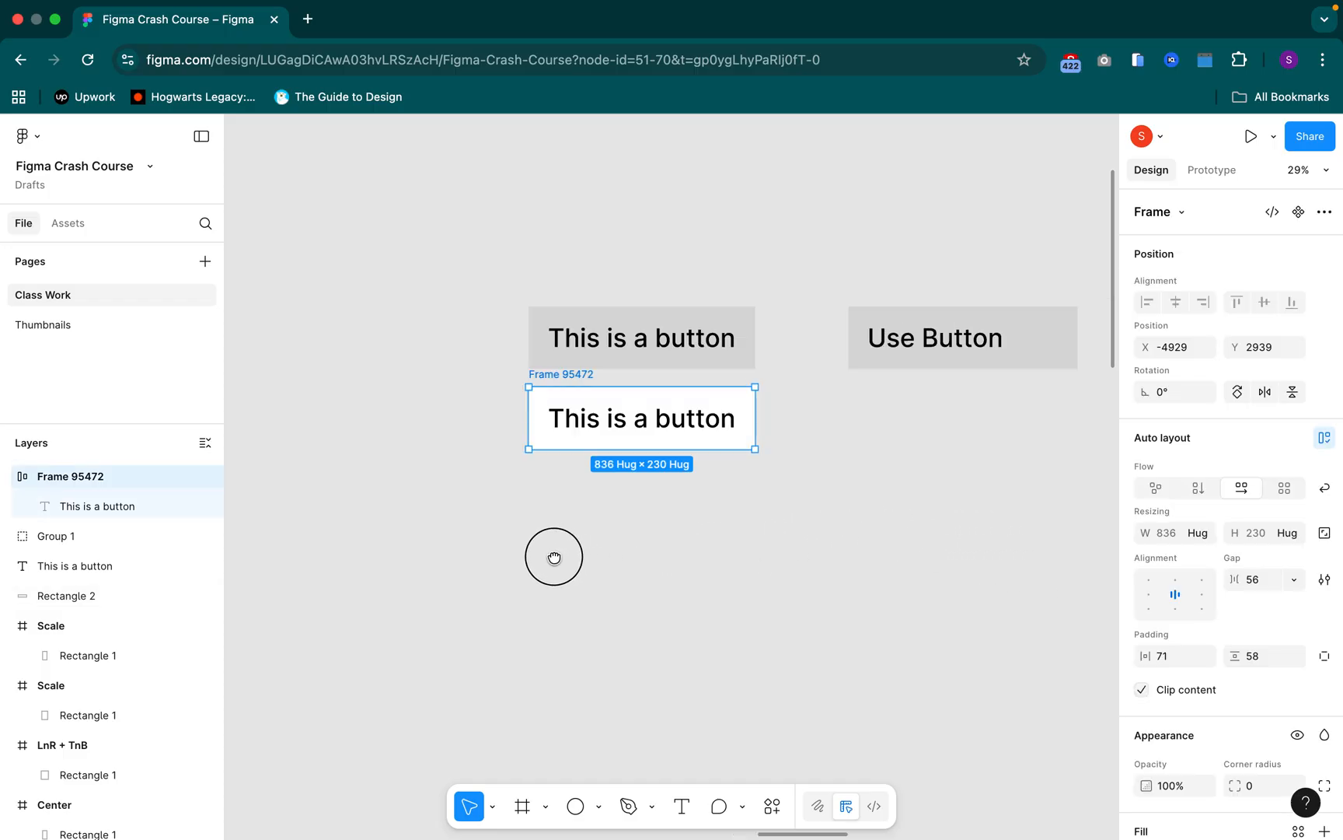
pyautogui.hscroll(5, 536, 385)
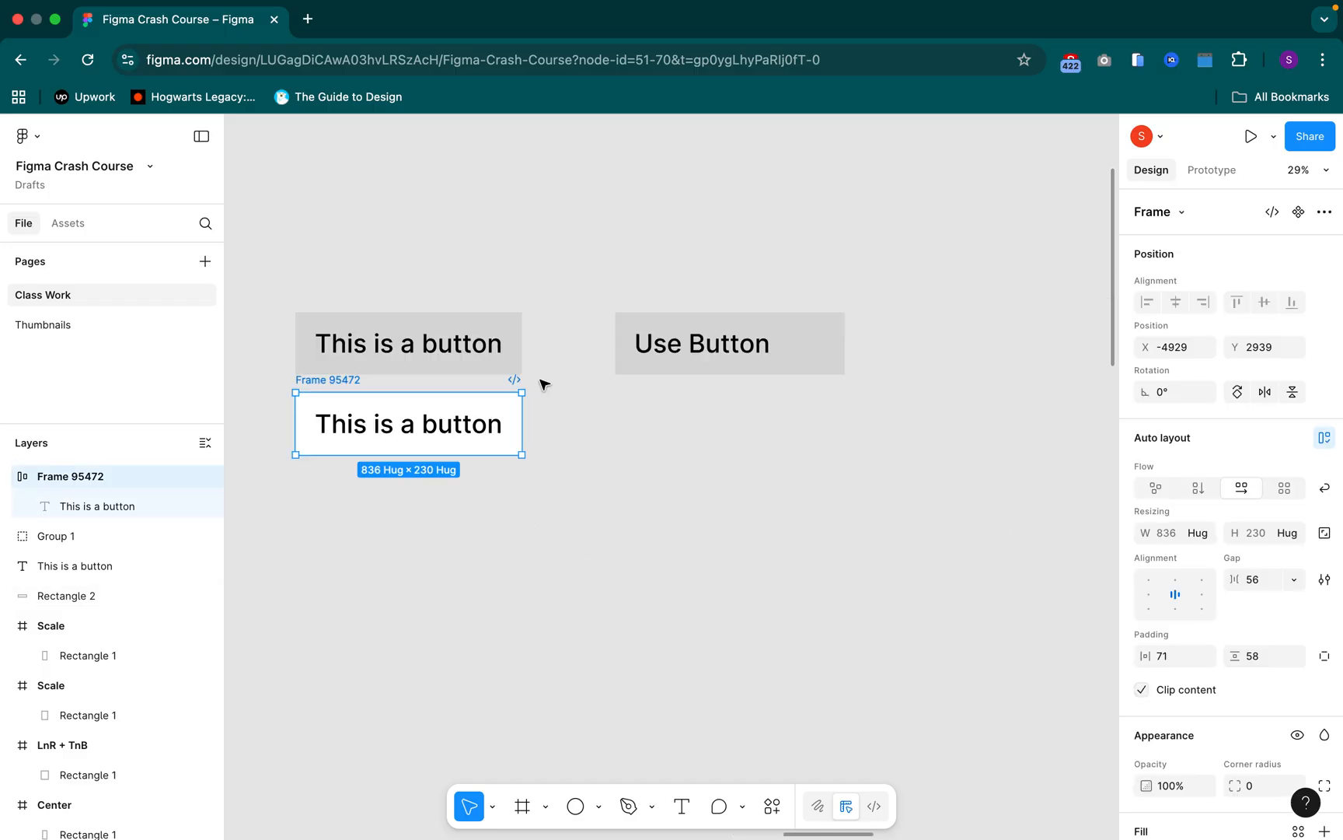
pyautogui.click(332, 383)
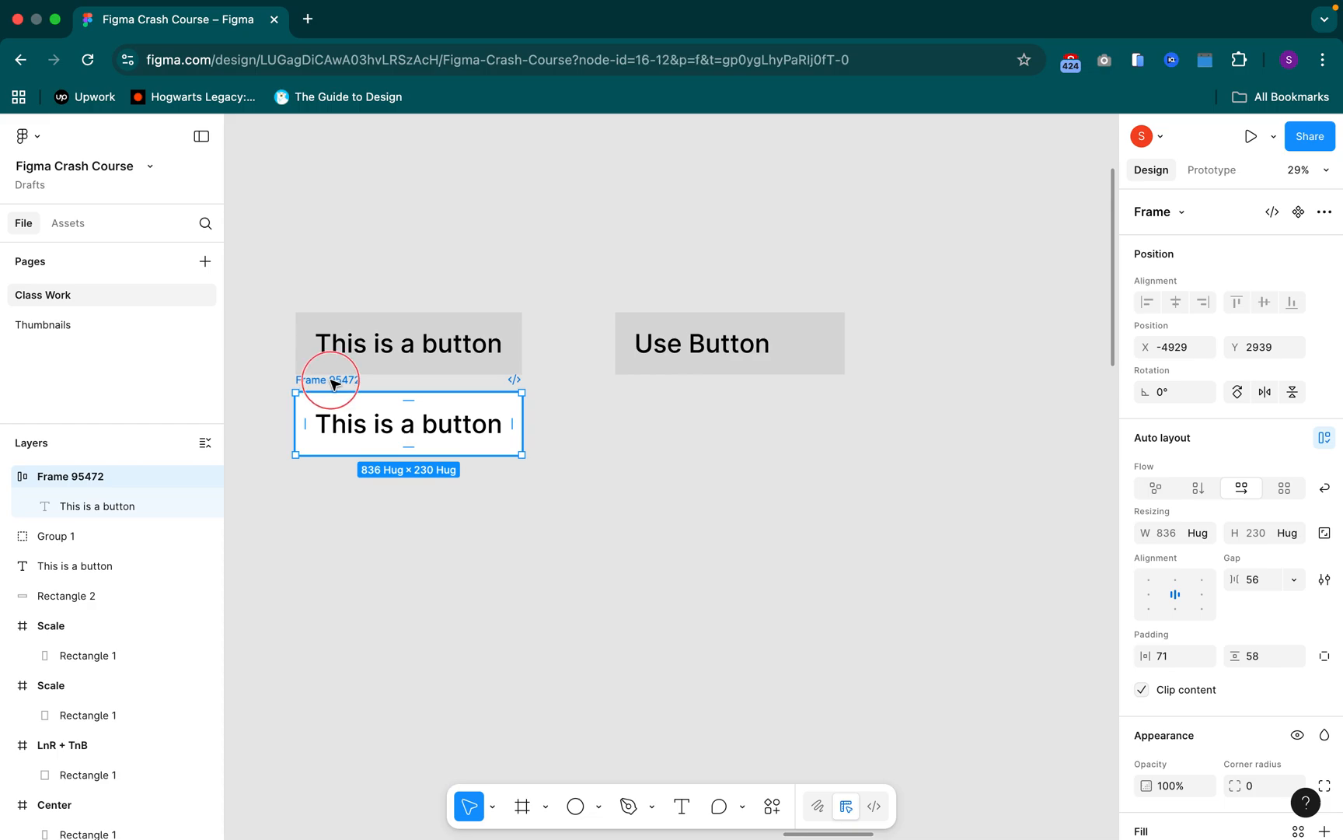
pyautogui.press('super+d')
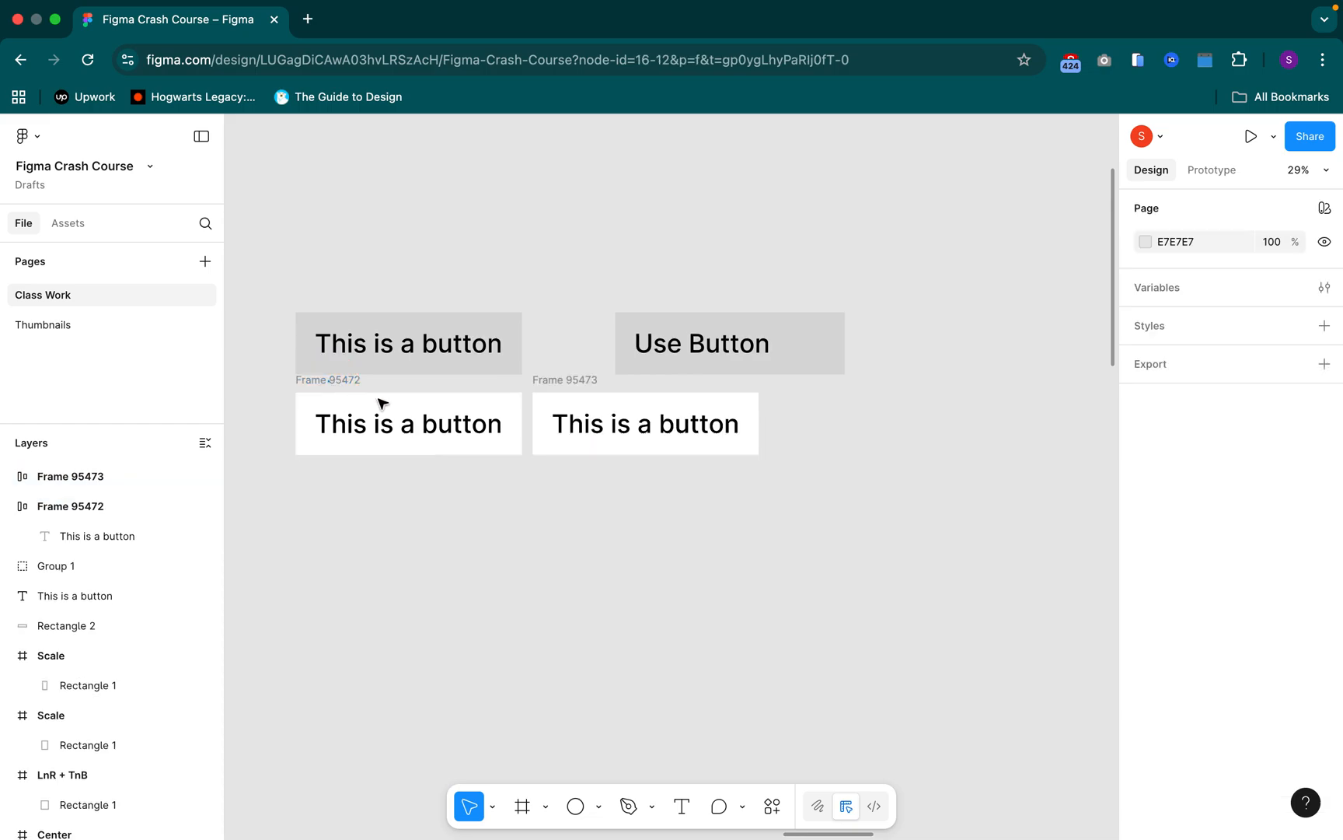
pyautogui.click(557, 384)
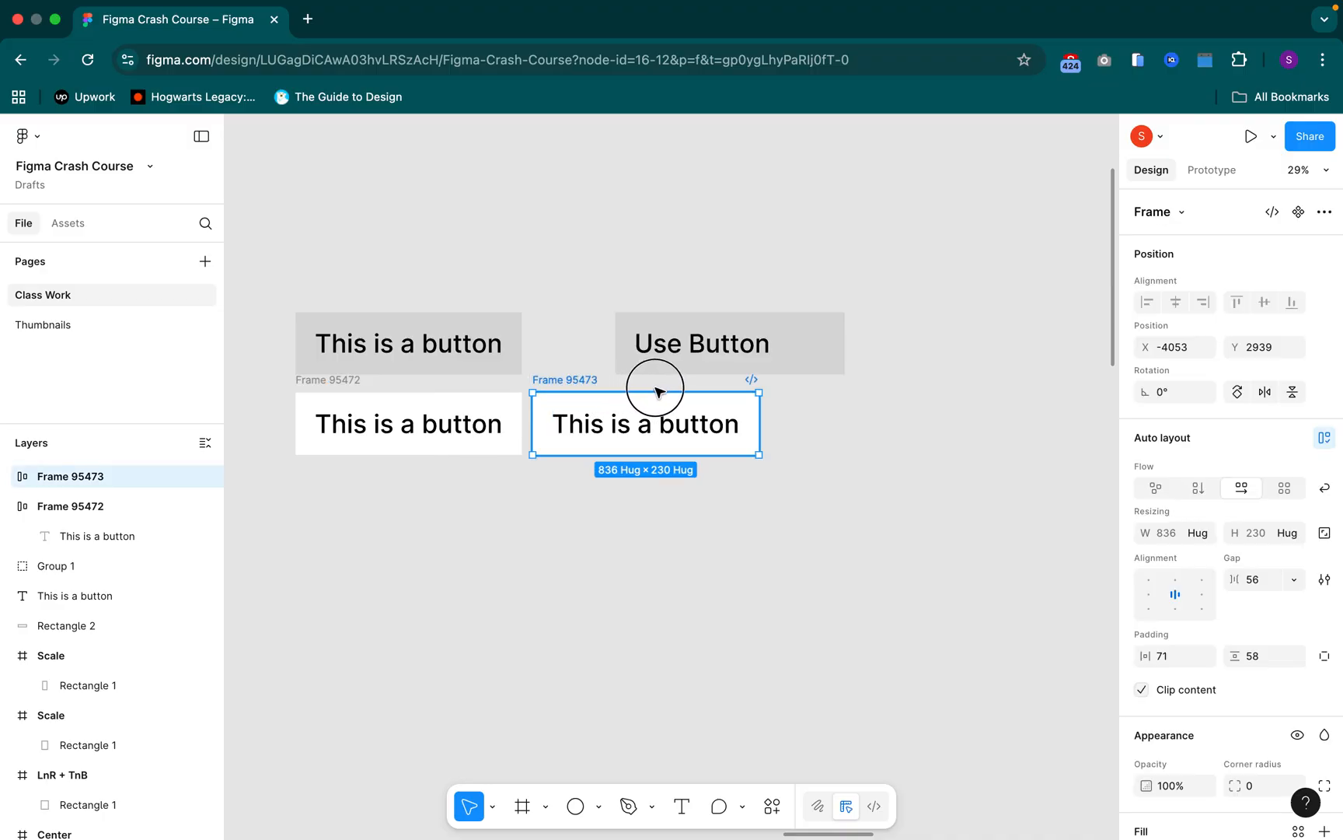
pyautogui.moveTo(704, 392); pyautogui.dragTo(636, 384)
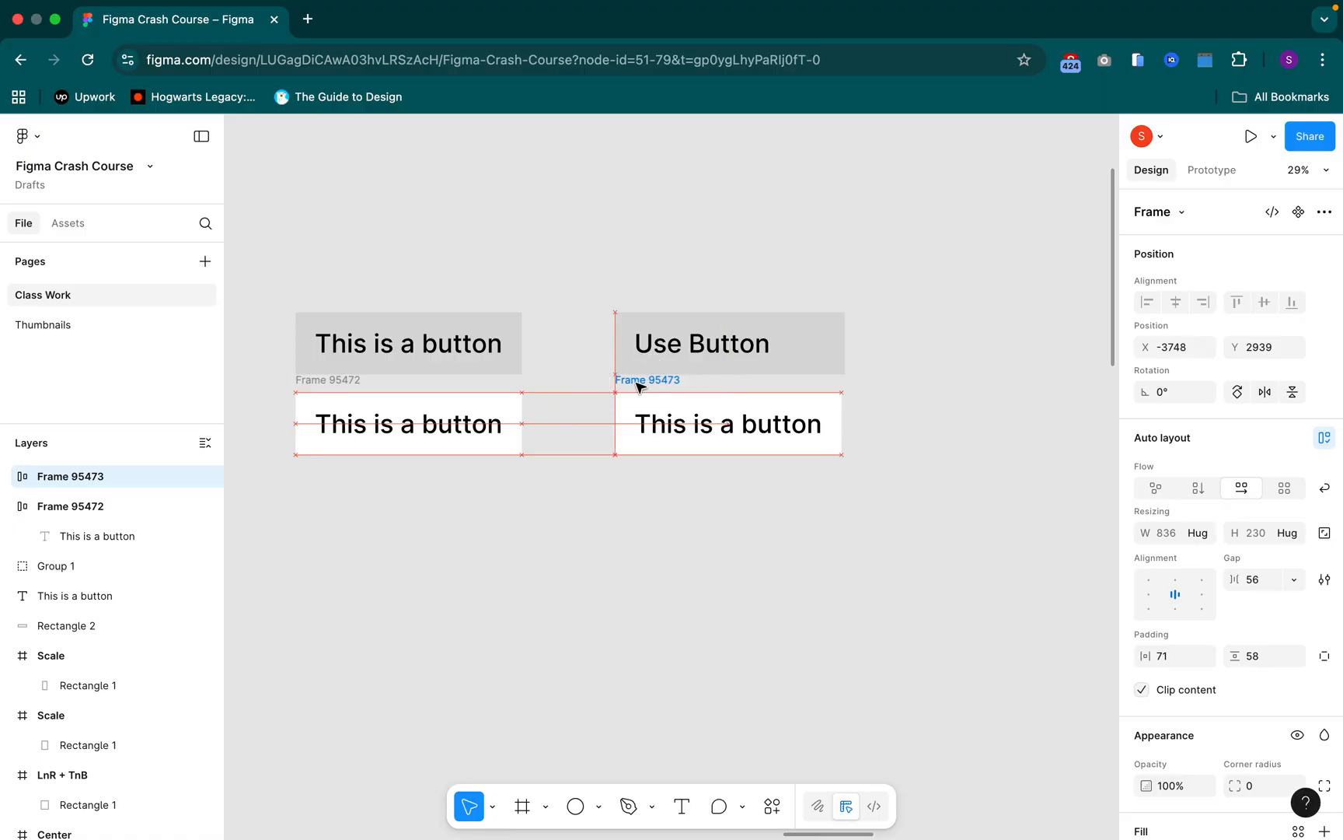
# Change the text in the duplicated button frame to "Use Button"
pyautogui.click(765, 438)
pyautogui.click(767, 430)
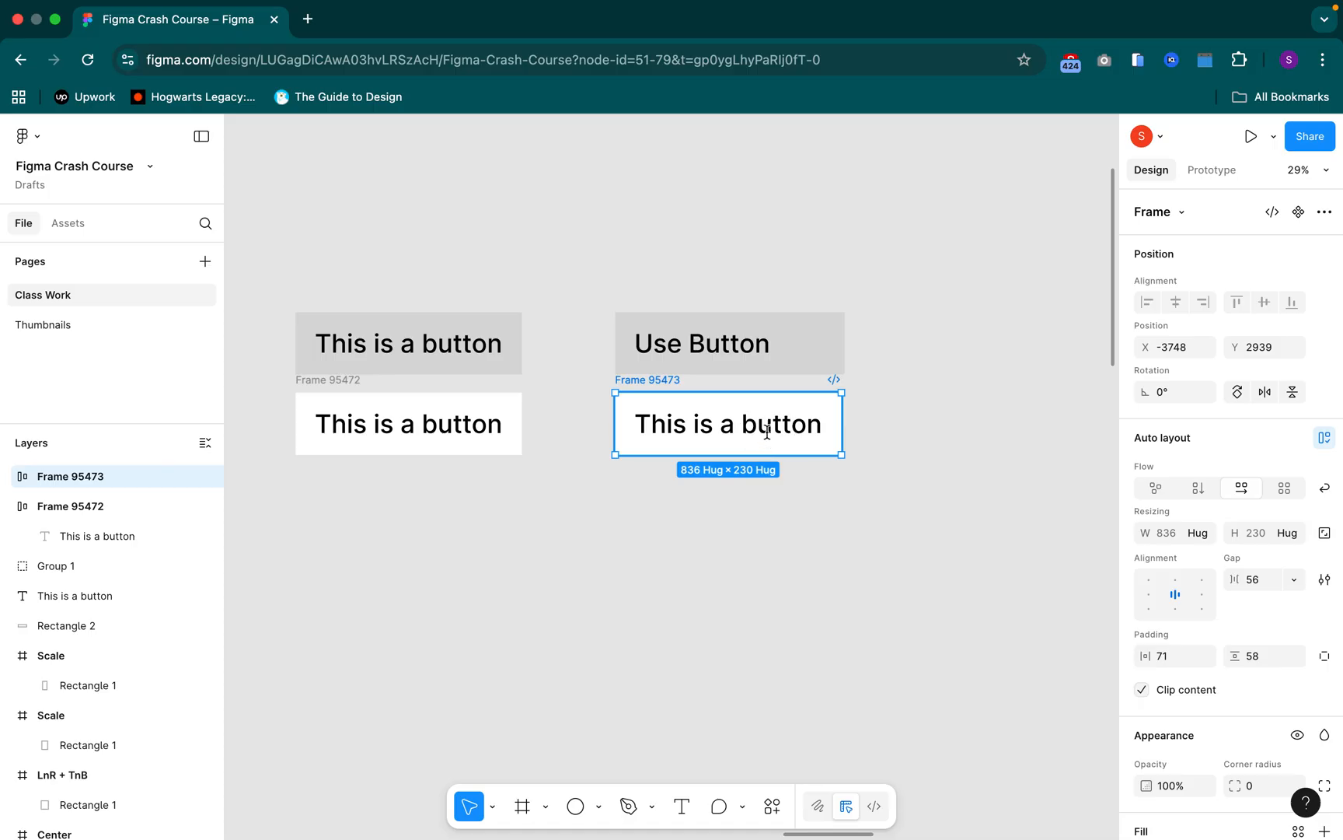
pyautogui.doubleClick(767, 433)
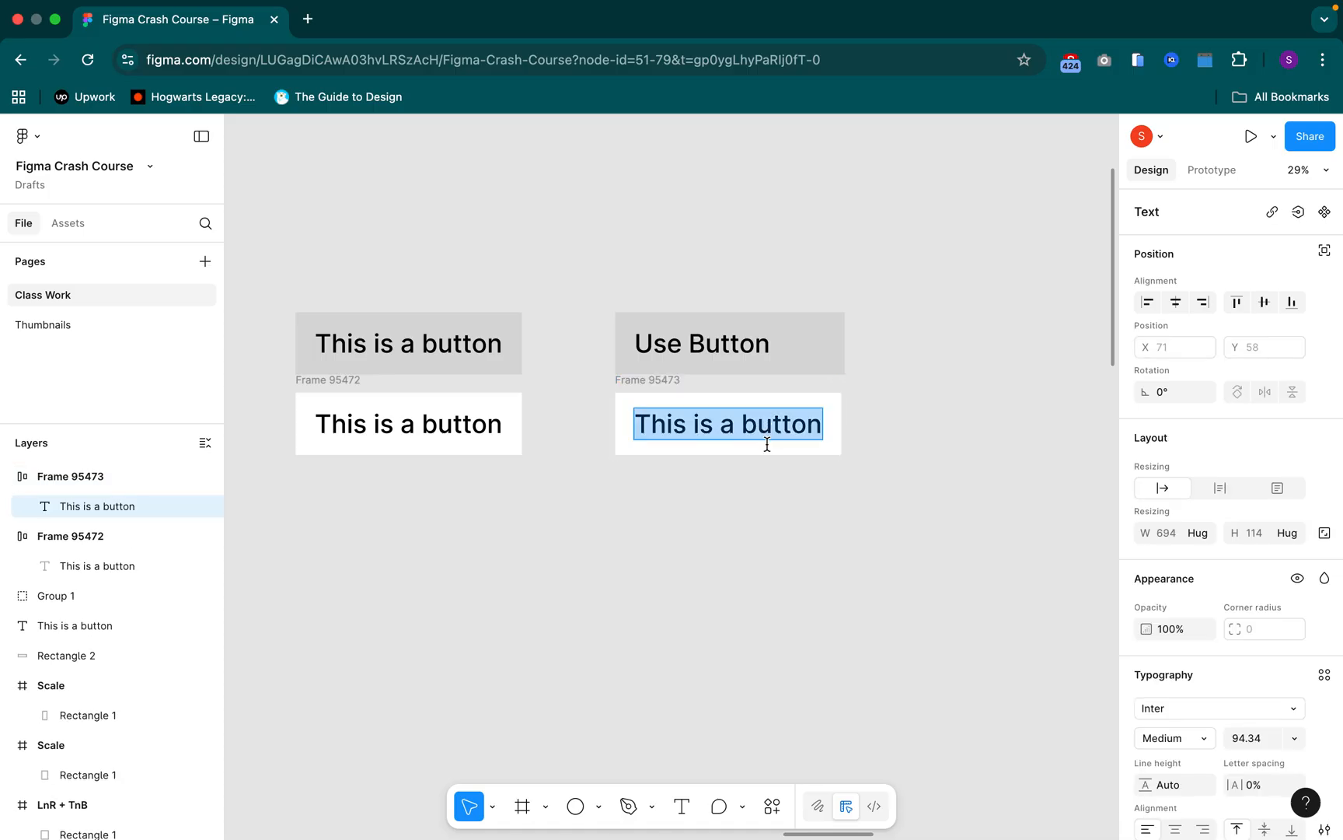
pyautogui.write('Use b')
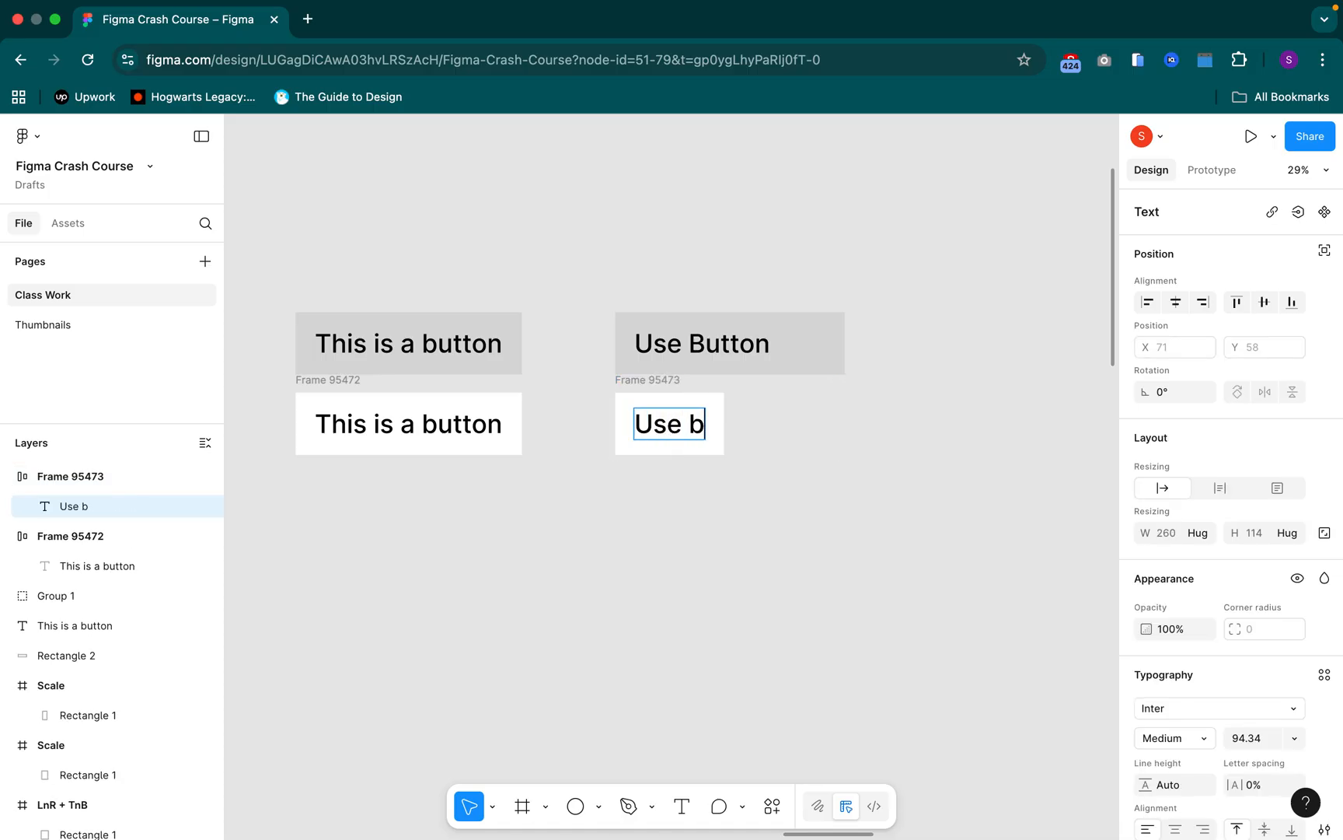
pyautogui.press('BackSpace')
pyautogui.write('Button')
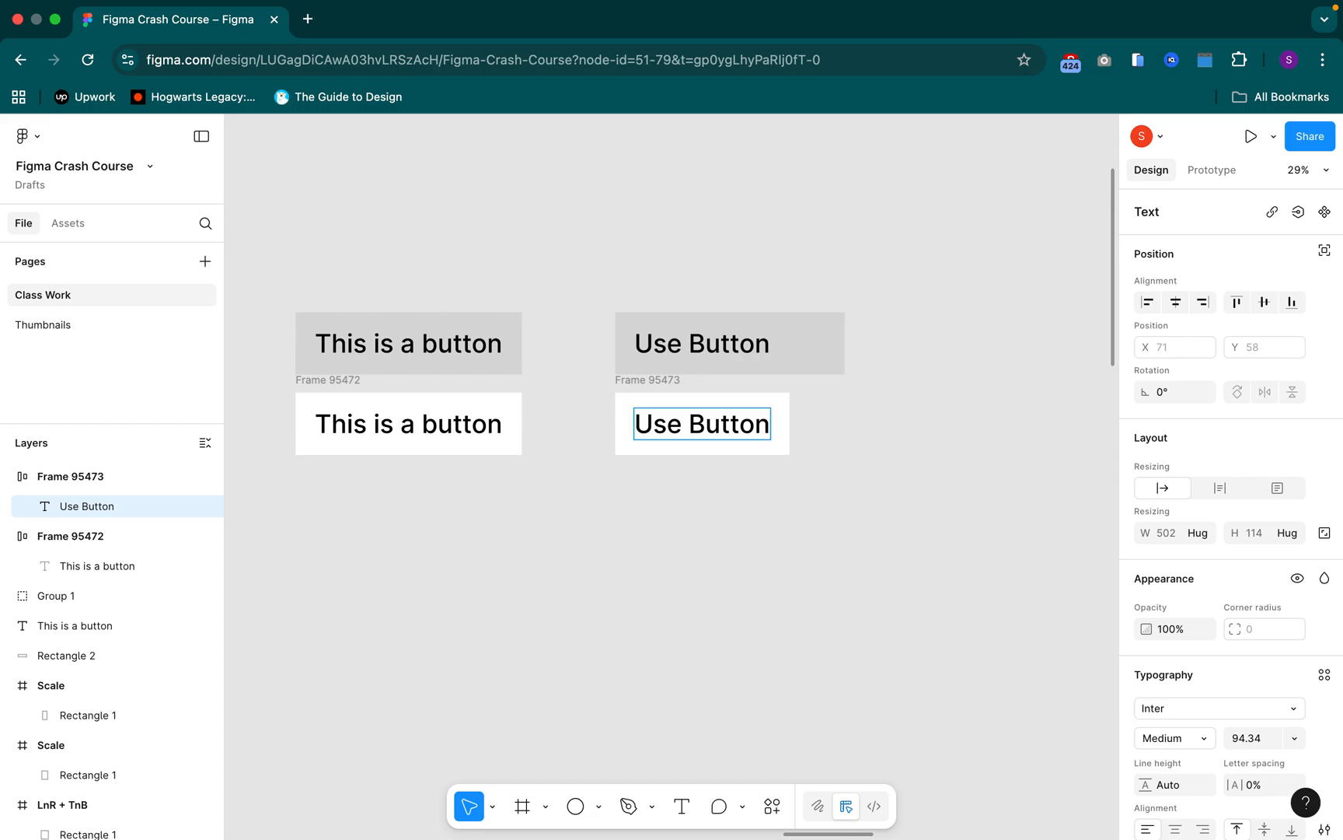
pyautogui.press('Escape')
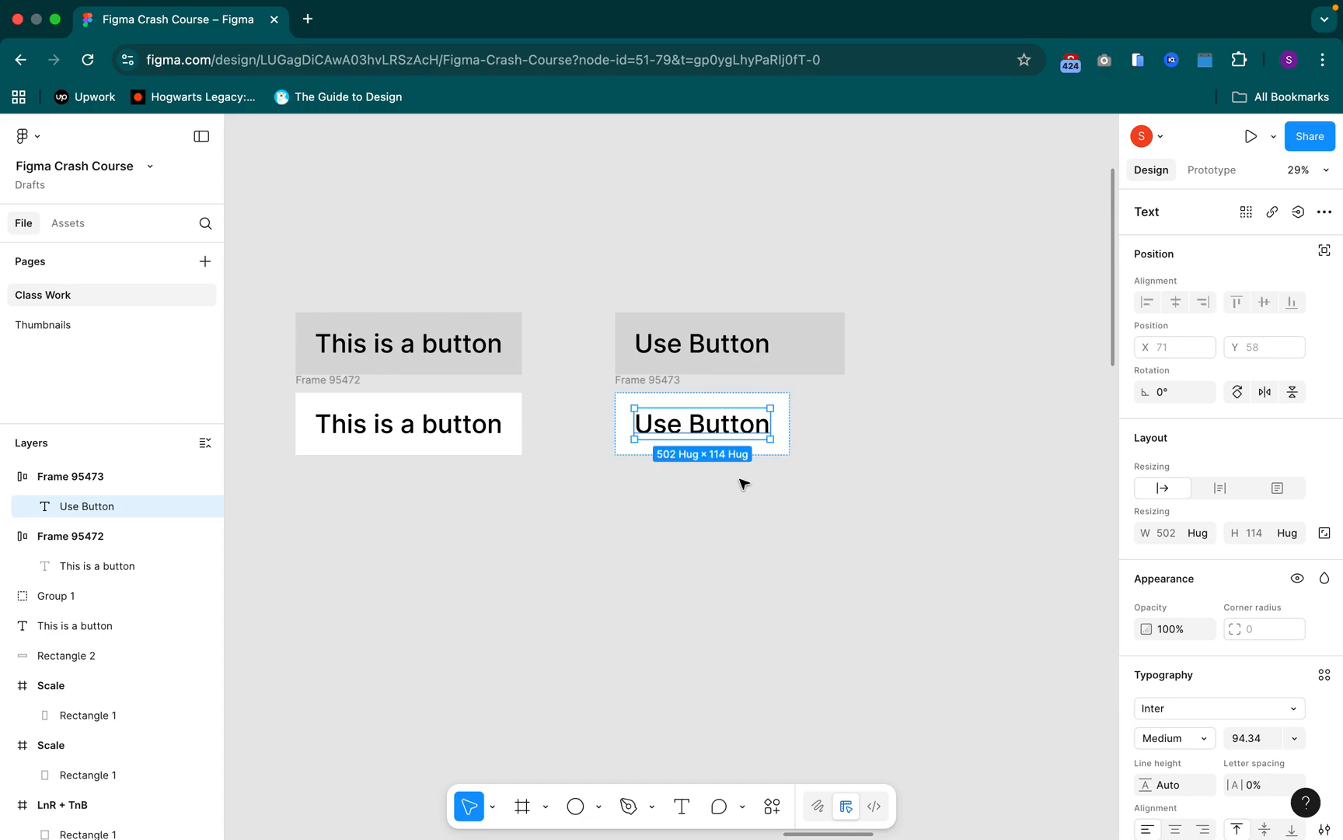
# Check the auto layout properties of the duplicated white button frame and the properties of its text
pyautogui.click(697, 393)
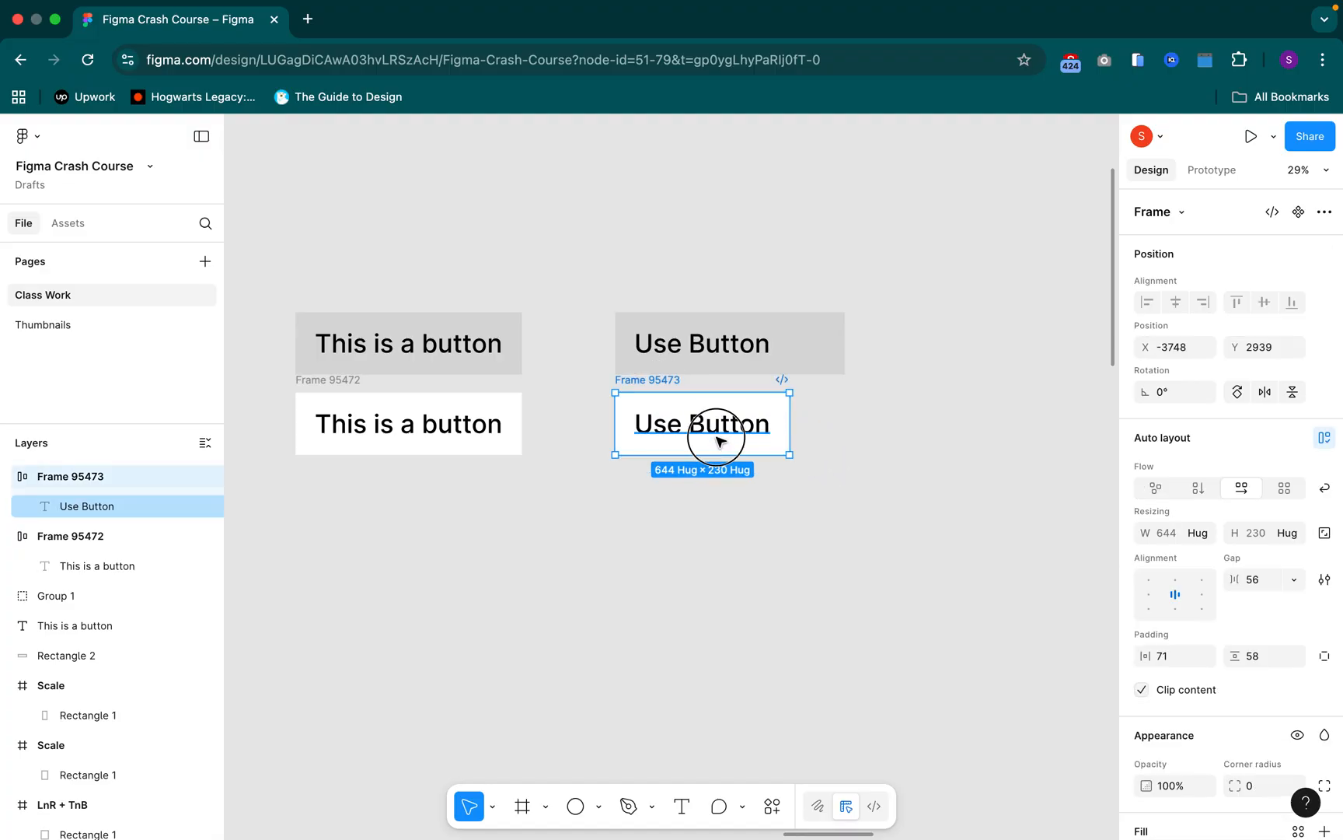
pyautogui.press('Return')
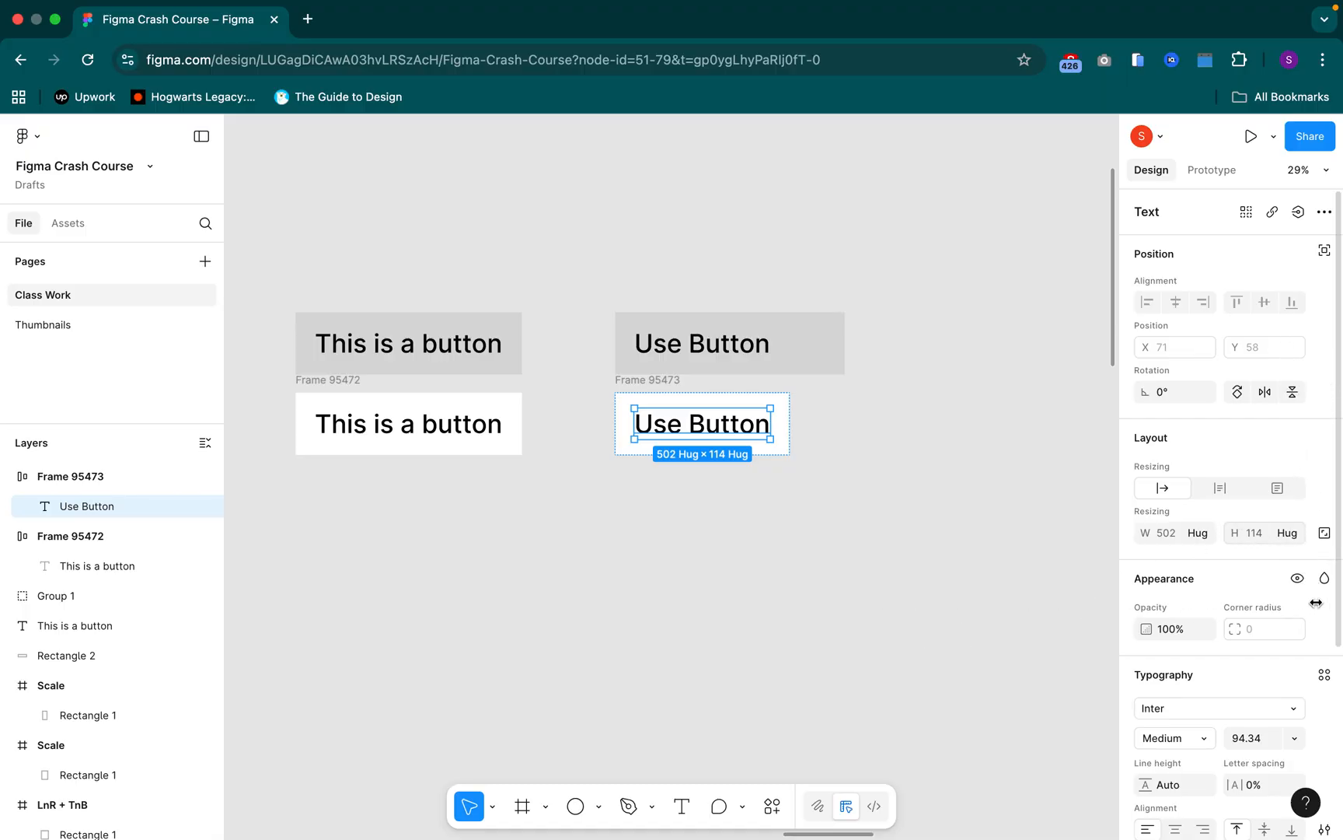
pyautogui.scroll(-1, 1135, 669)
pyautogui.scroll(-2, 833, 615)
pyautogui.scroll(5, 758, 550)
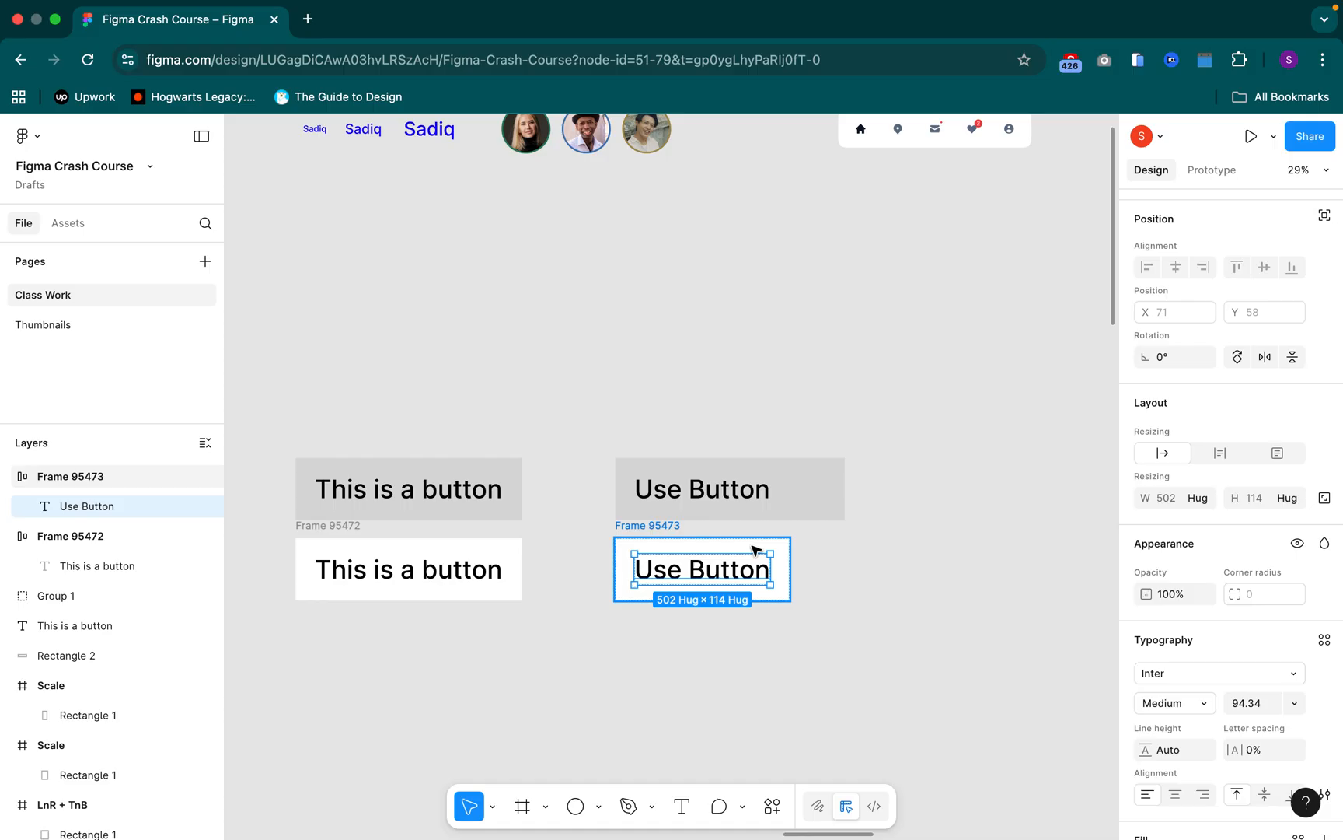
pyautogui.click(659, 529)
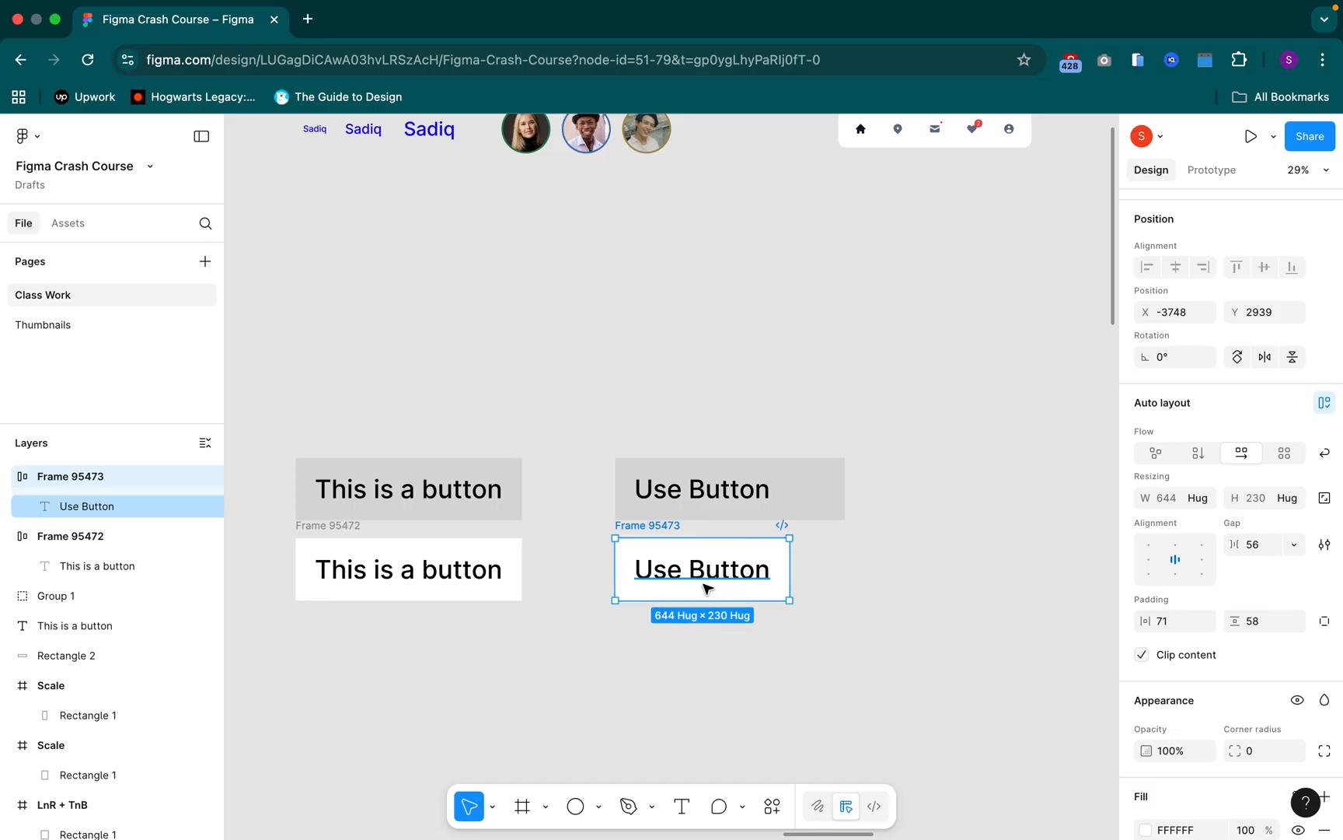
# Try "Sign in" as the text of the duplicated white button frame
pyautogui.click(673, 580)
pyautogui.doubleClick(694, 572)
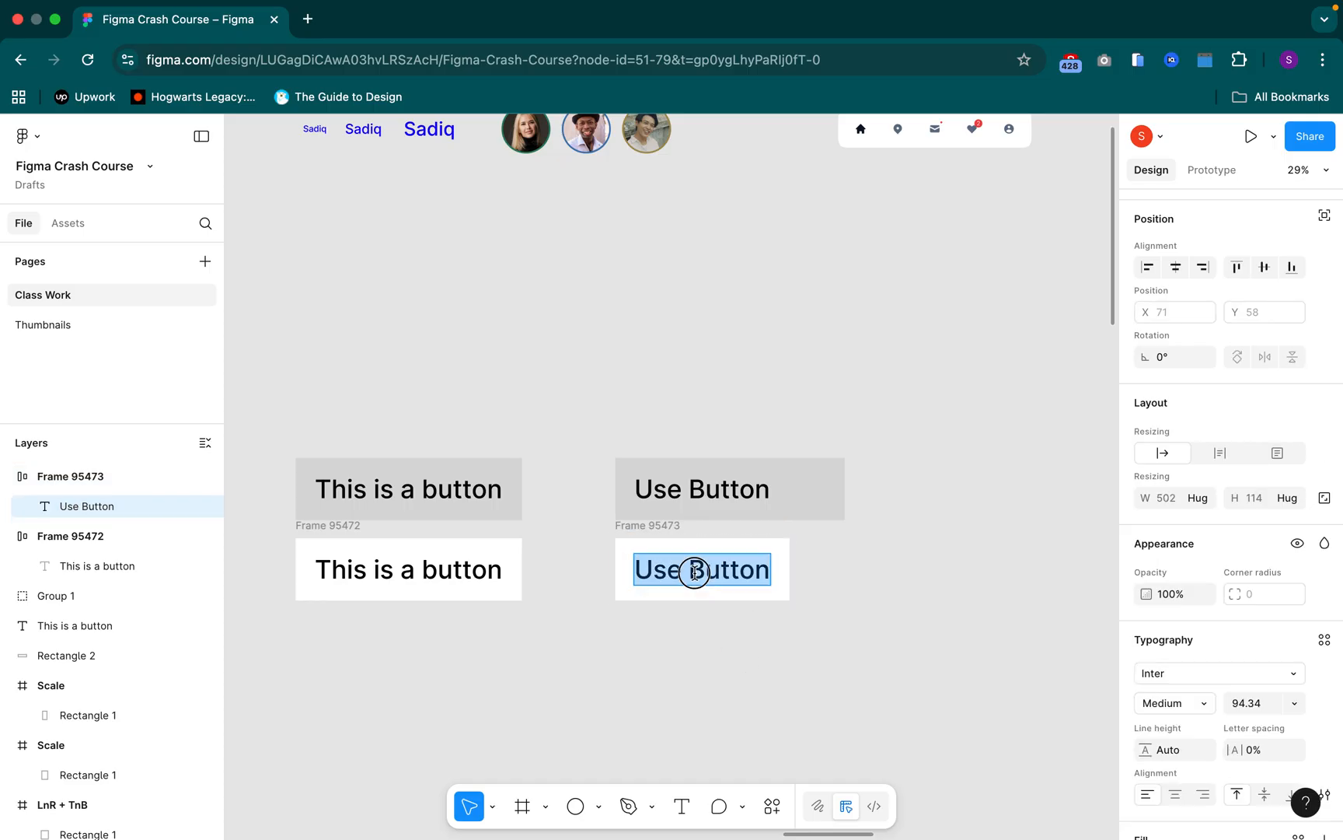
pyautogui.write('Sign in')
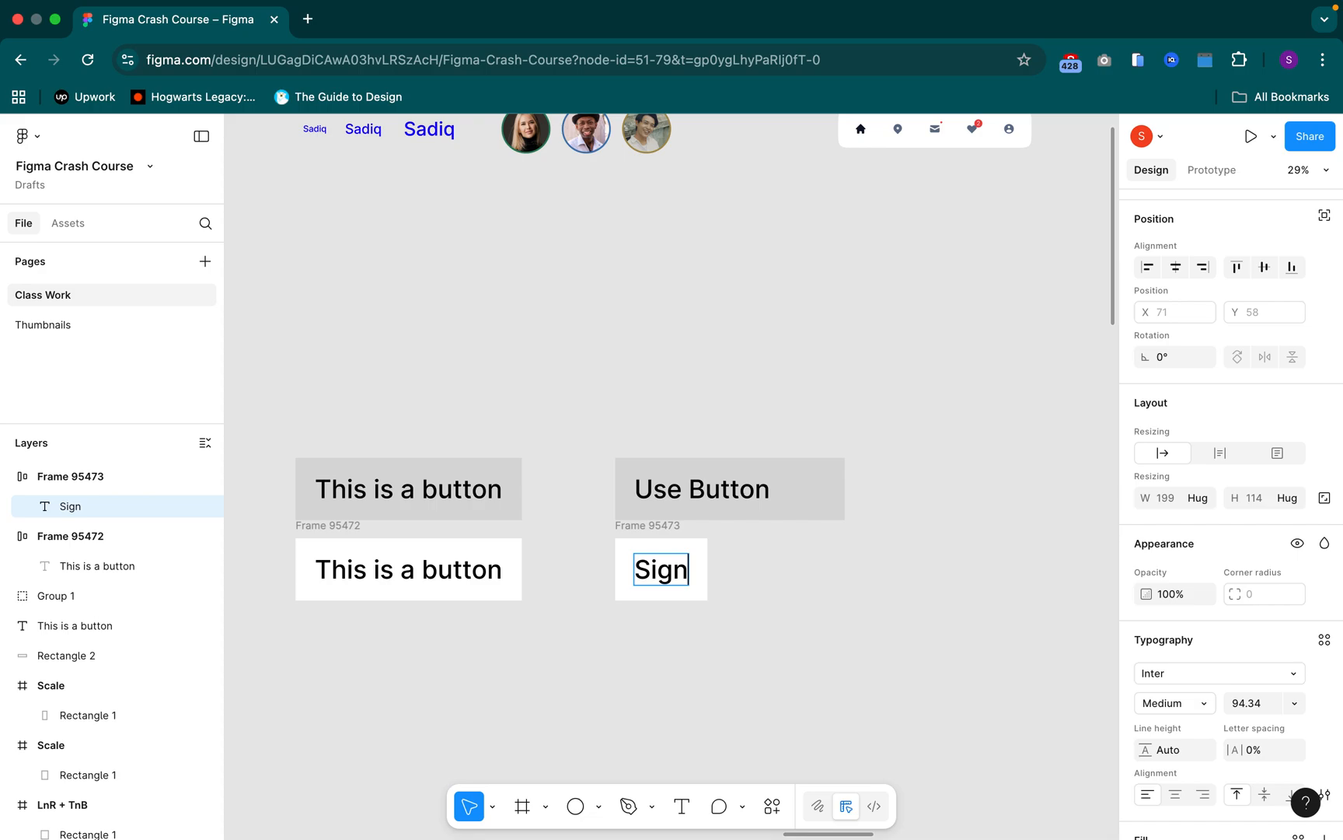
pyautogui.press('BackSpace')
pyautogui.press('BackSpace')
pyautogui.press('BackSpace')
pyautogui.press('BackSpace')
pyautogui.press('BackSpace')
pyautogui.press('BackSpace')
pyautogui.press('BackSpace')
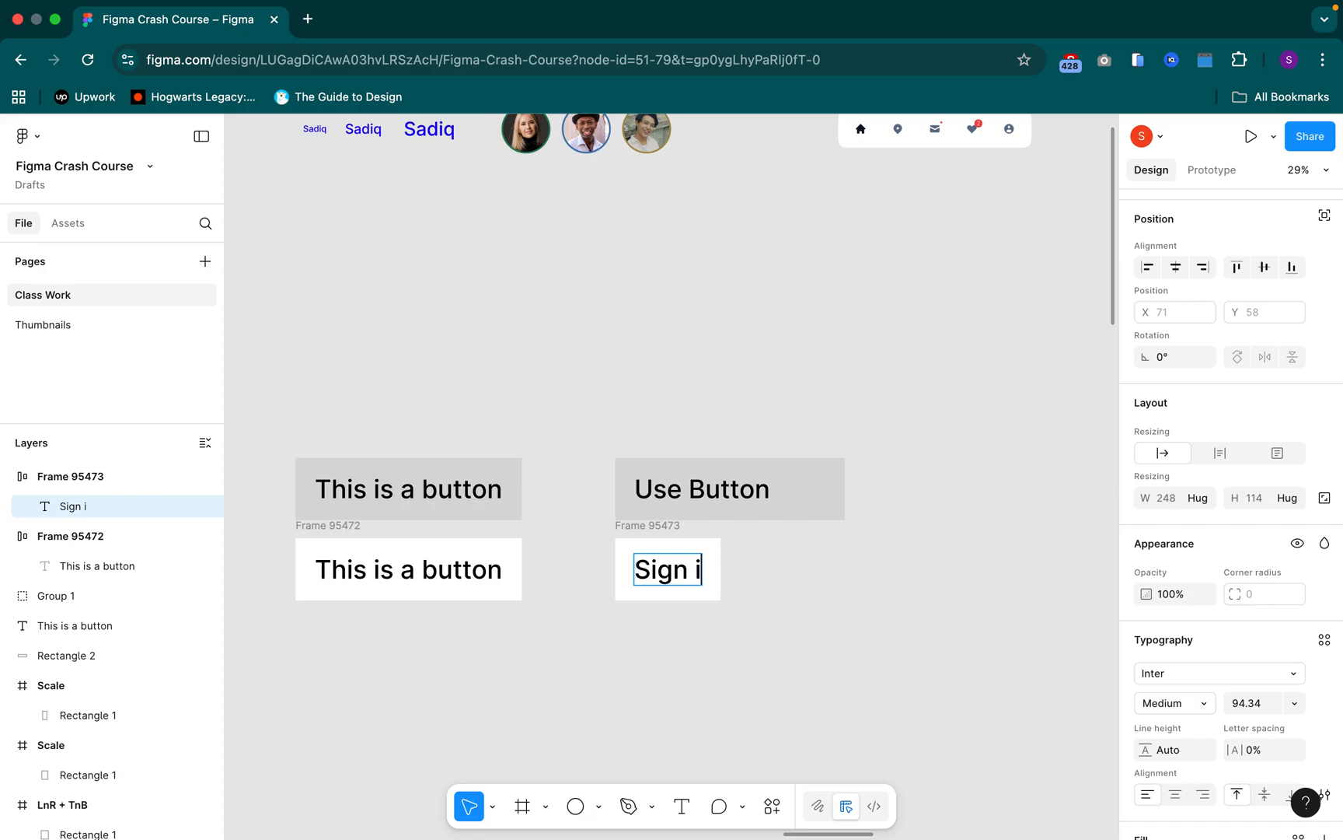
# Set the duplicated white button's text to "This is a button used to create account", correcting the capitalisation of its first word
pyautogui.write('THis')
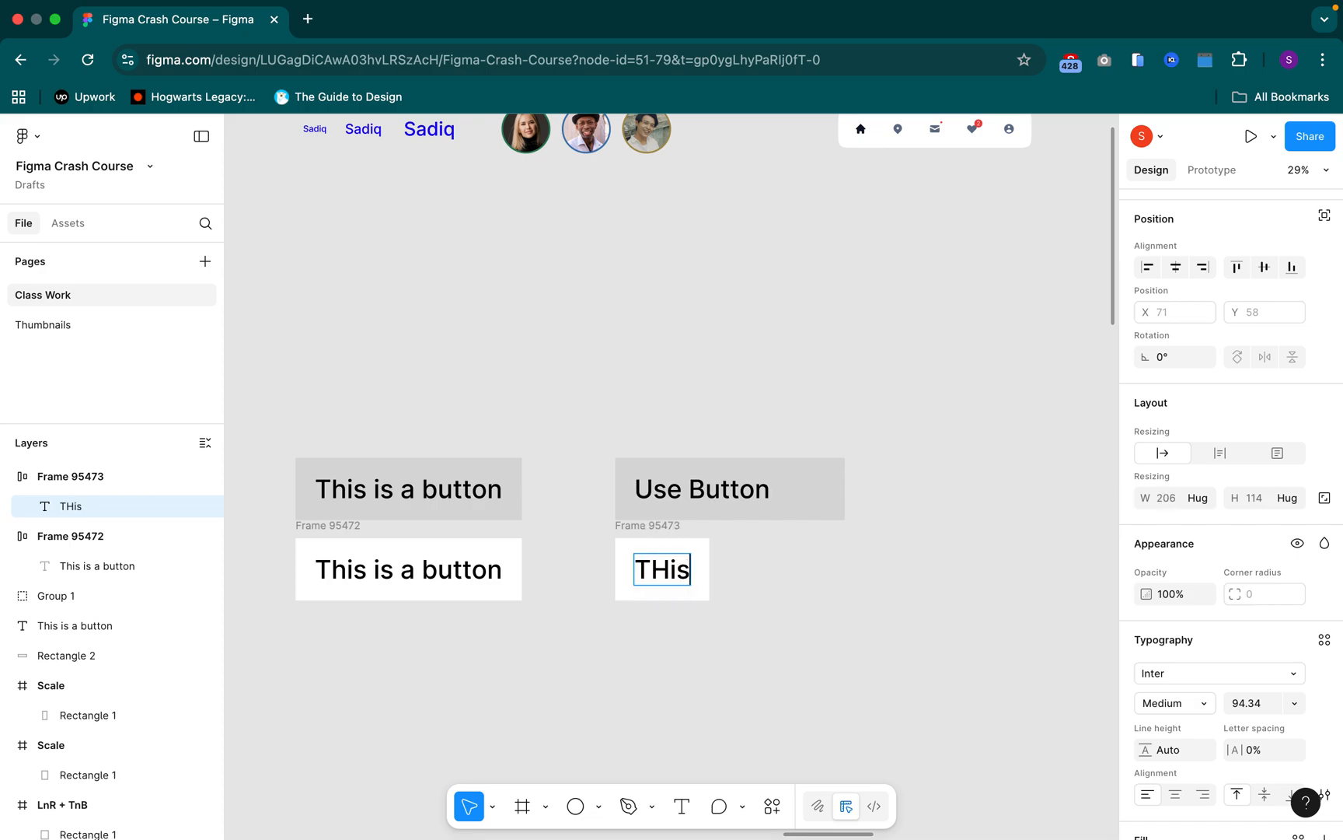
pyautogui.write(' is a bu')
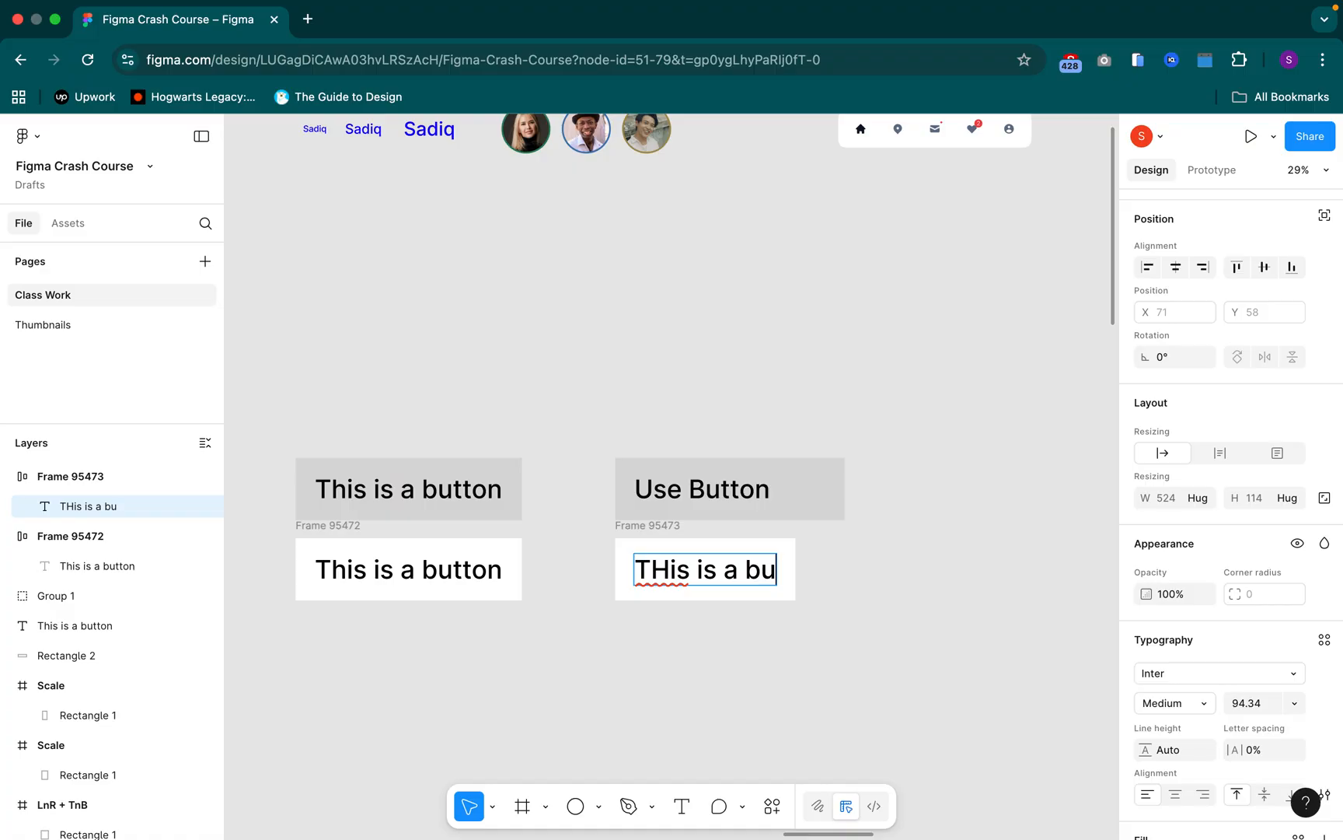
pyautogui.write('tton used ')
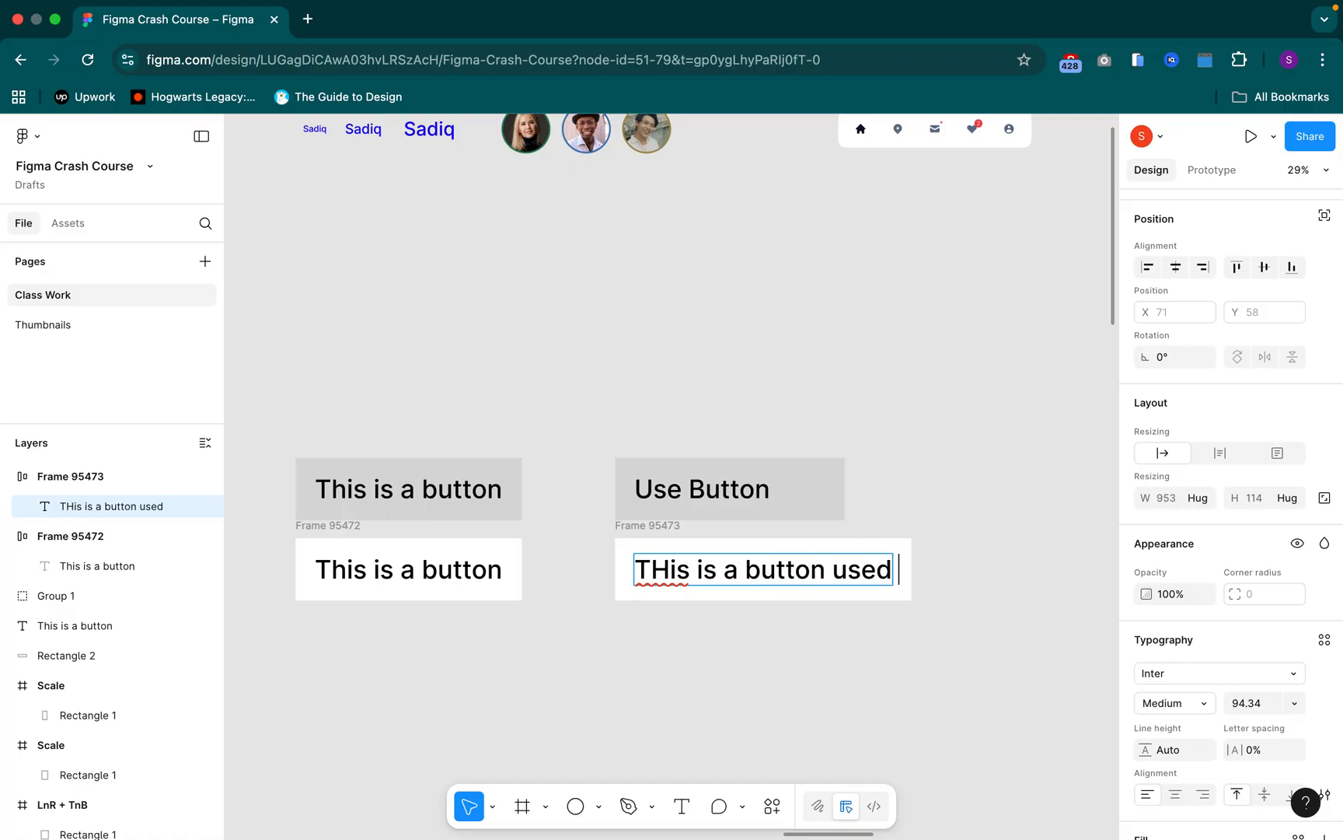
pyautogui.write('to cr')
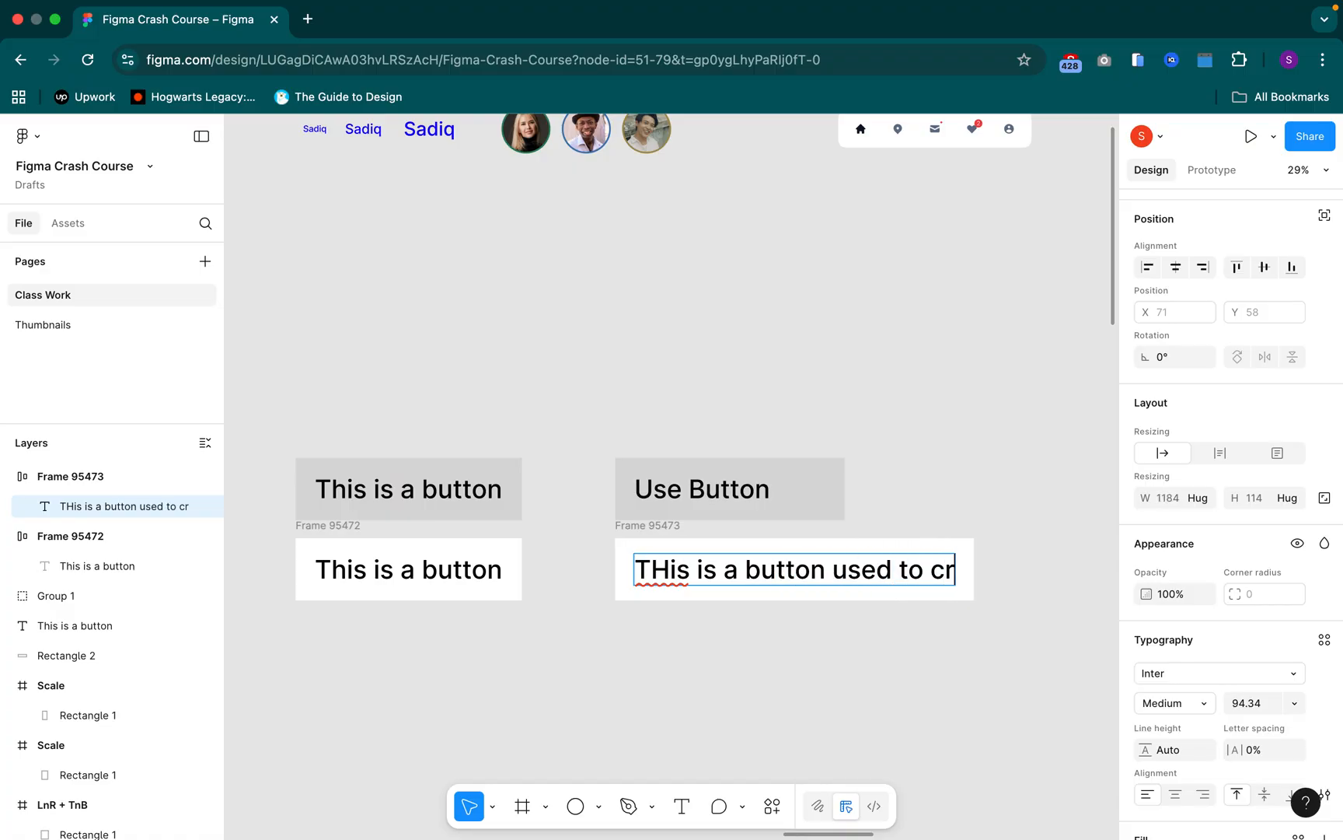
pyautogui.write('eate accc')
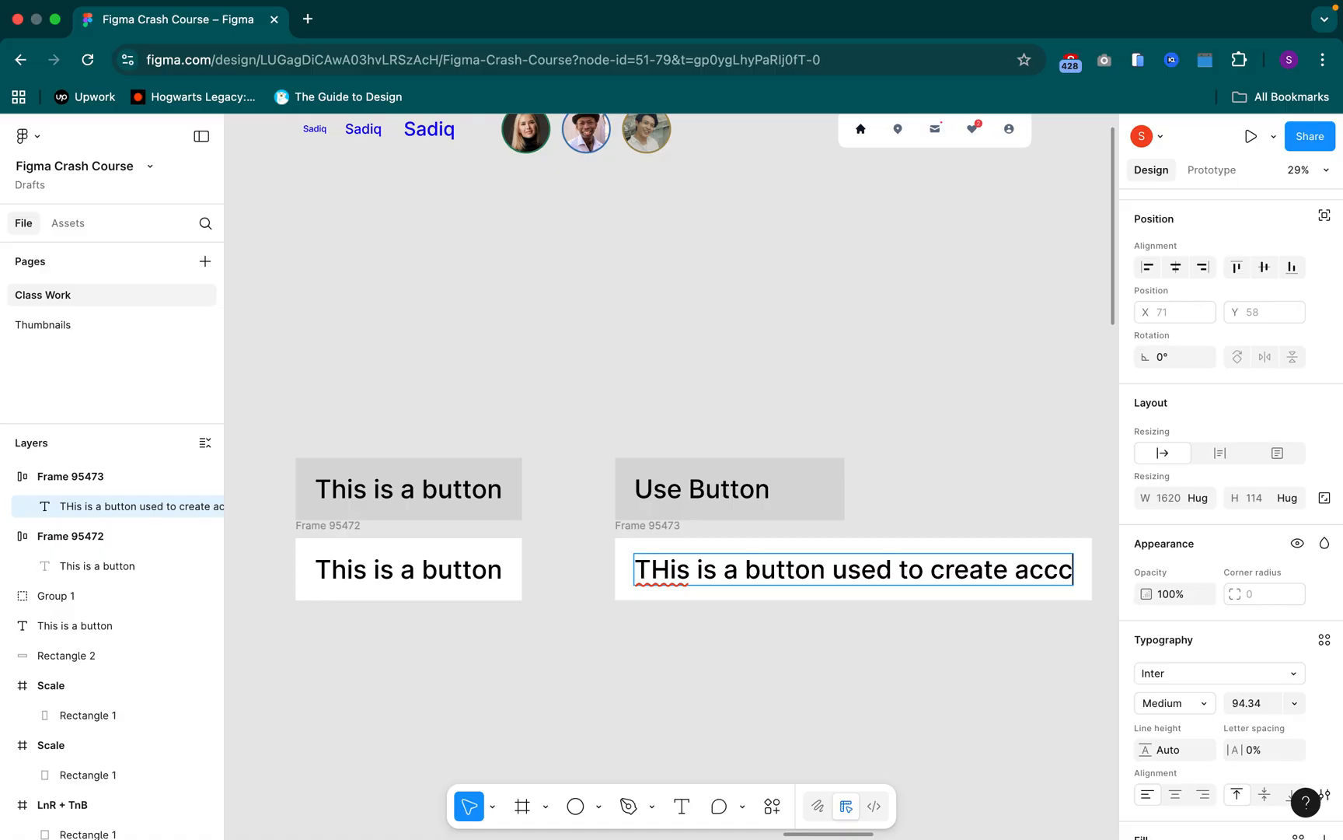
pyautogui.write('ount')
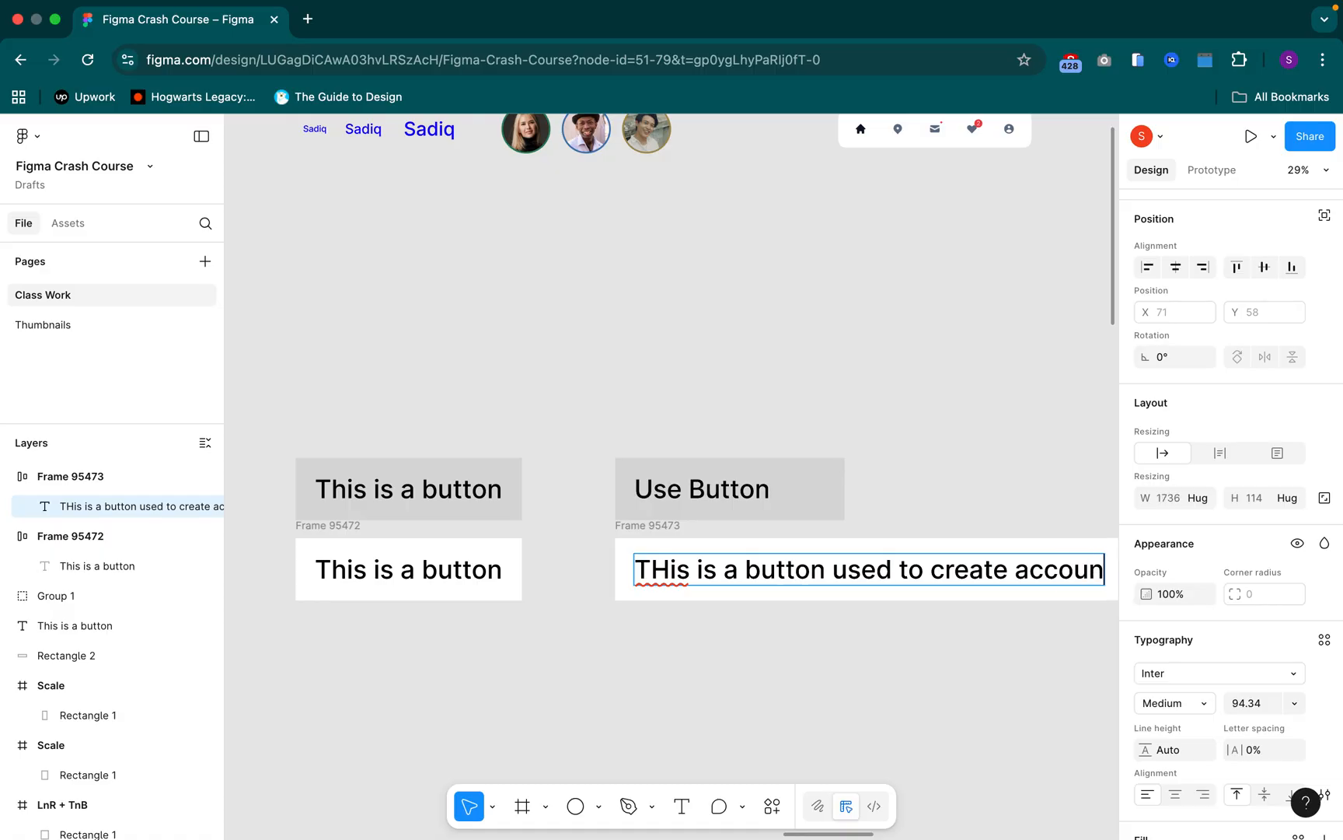
pyautogui.doubleClick(658, 580)
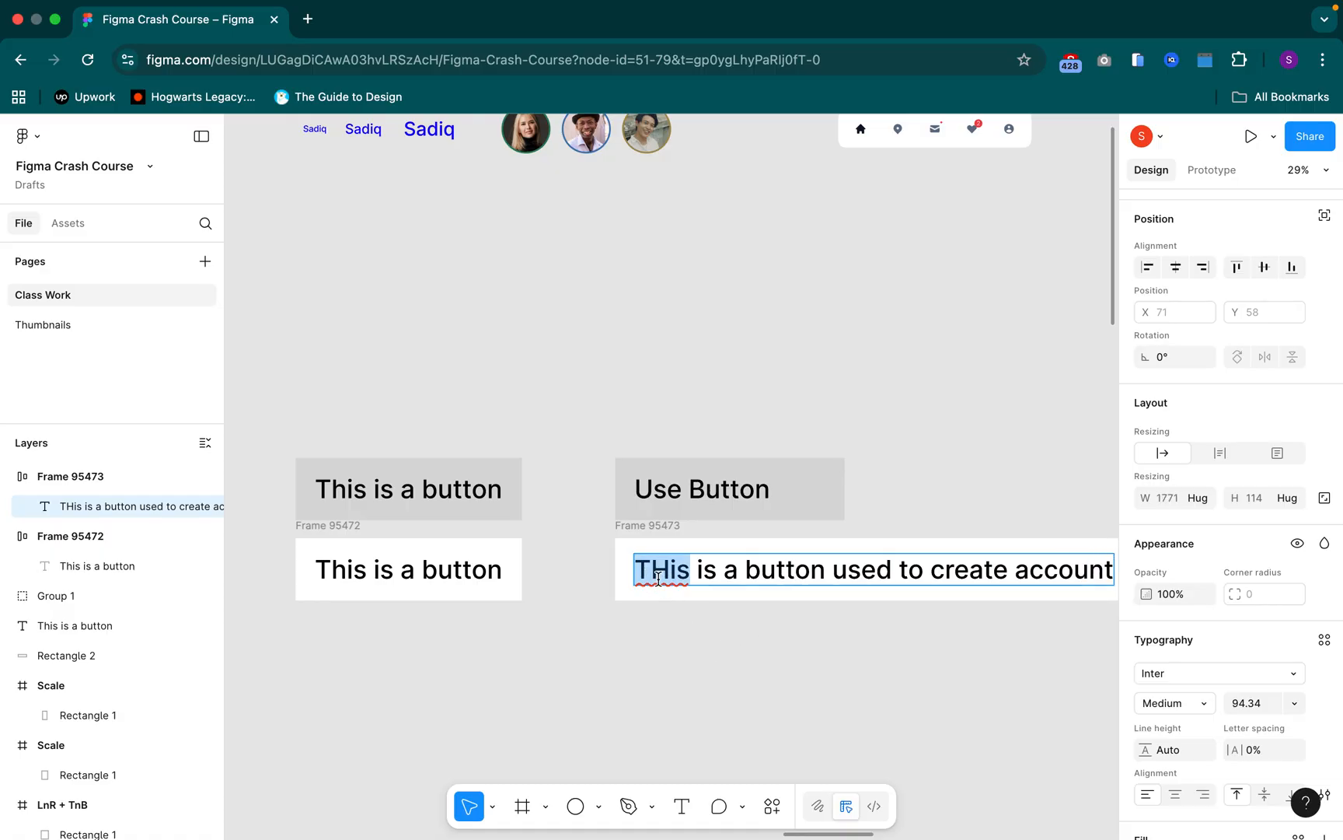
pyautogui.rightClick(659, 579)
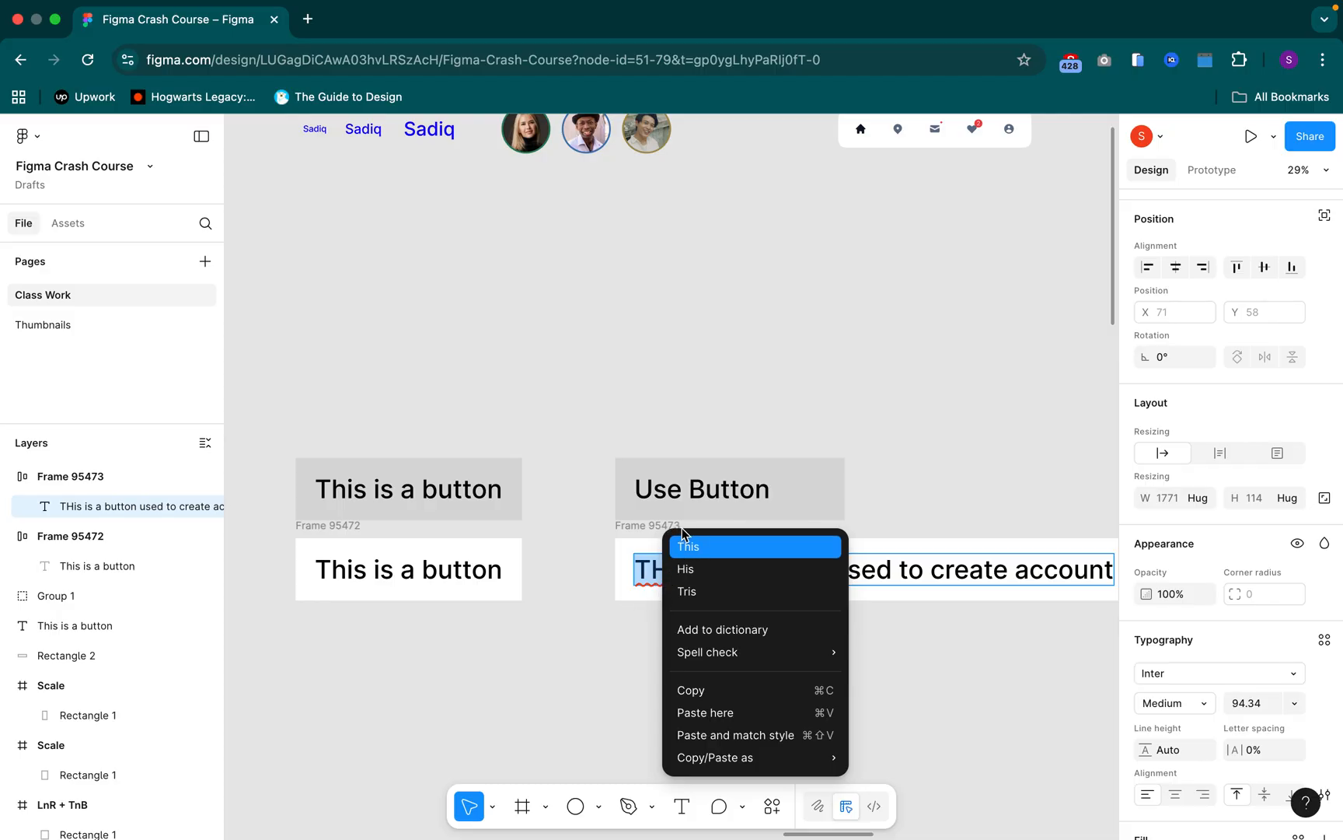
pyautogui.click(684, 544)
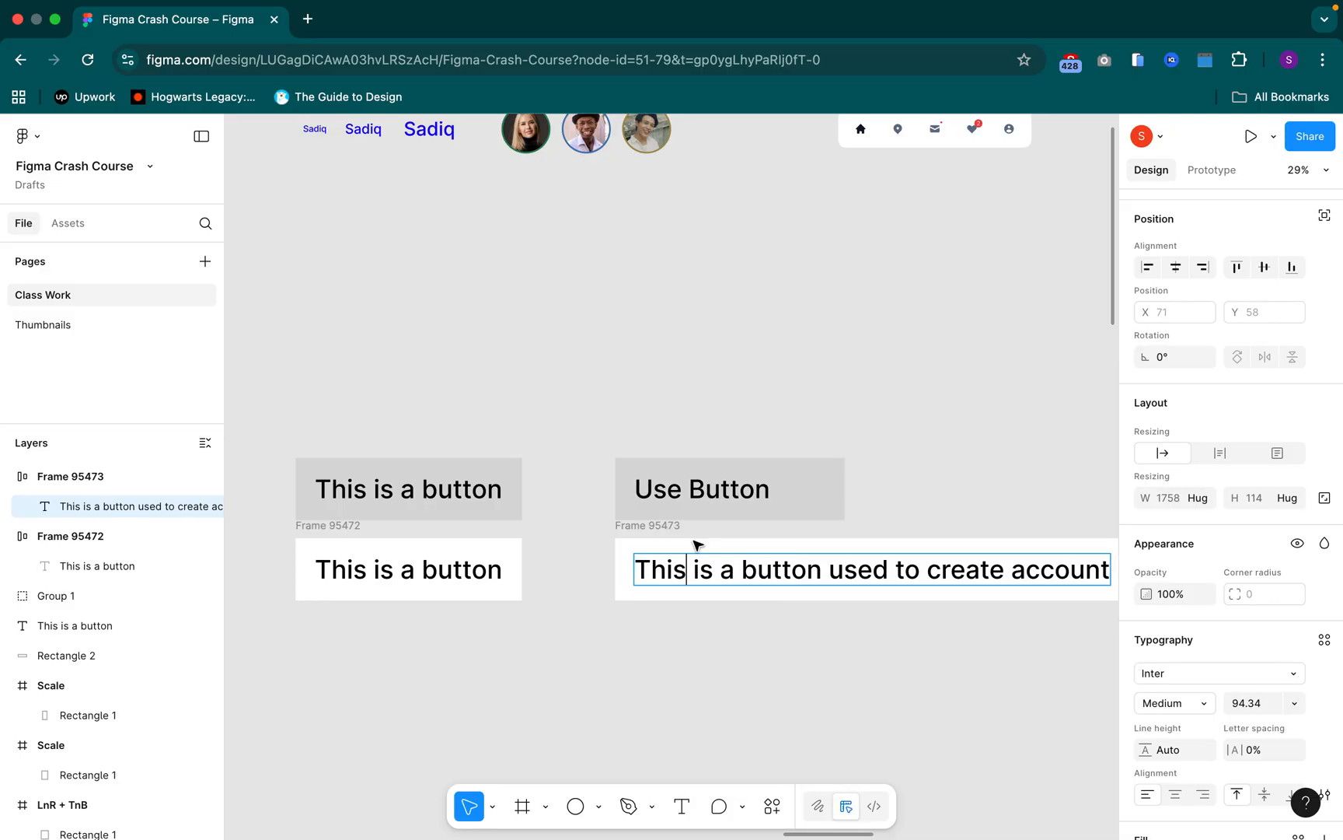
pyautogui.press('Escape')
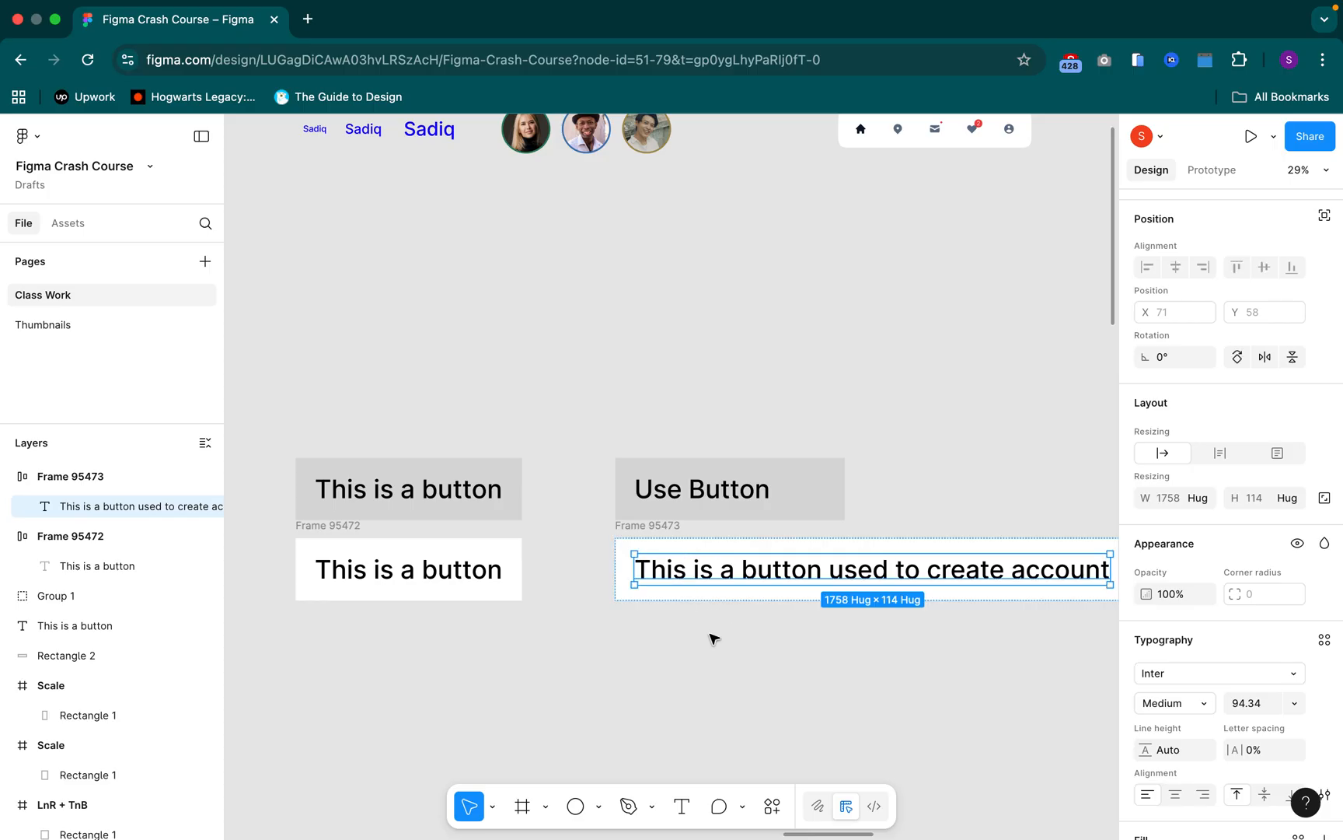
# Compare the width of the long-text white button with the grey "Use Button" rectangle above it
pyautogui.scroll(-5, 778, 645)
pyautogui.scroll(-3, 812, 570)
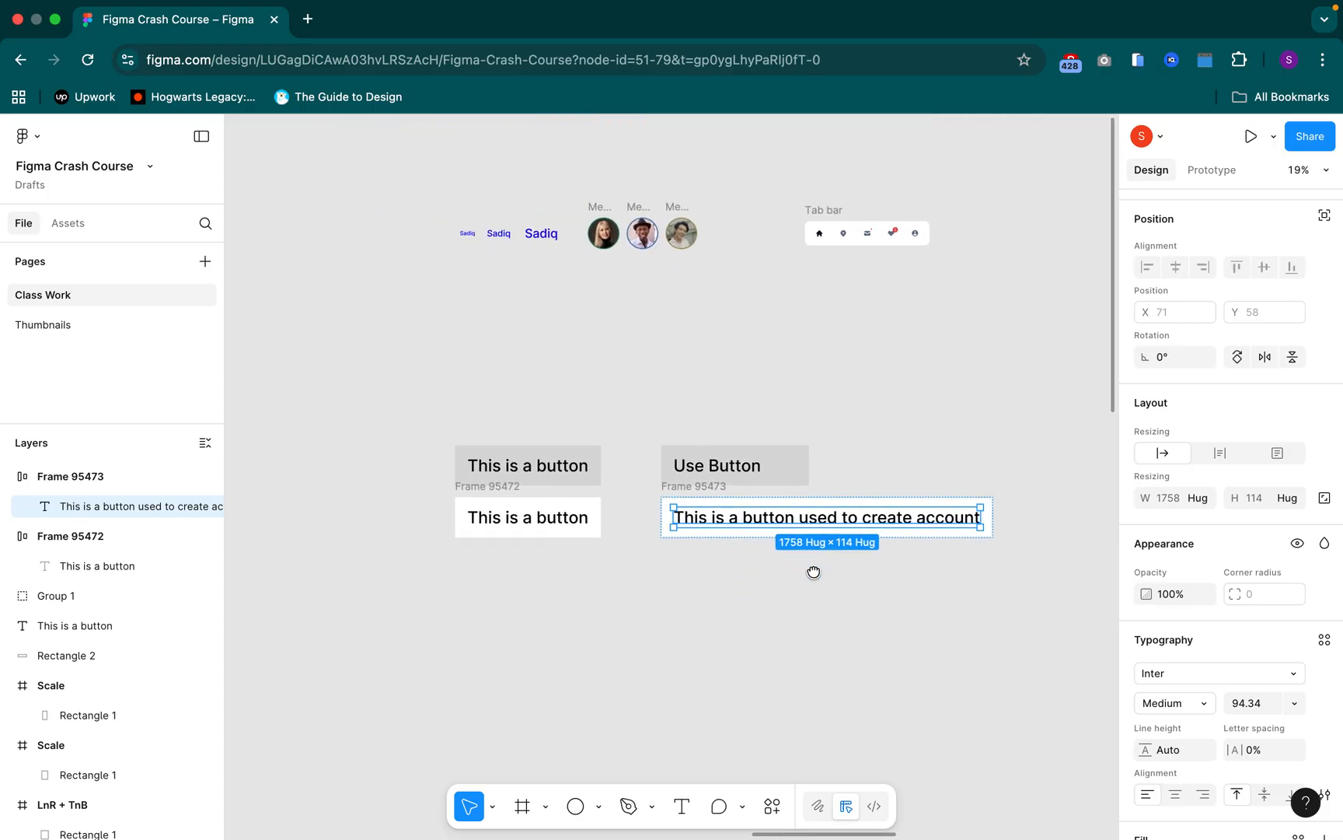
pyautogui.click(713, 585)
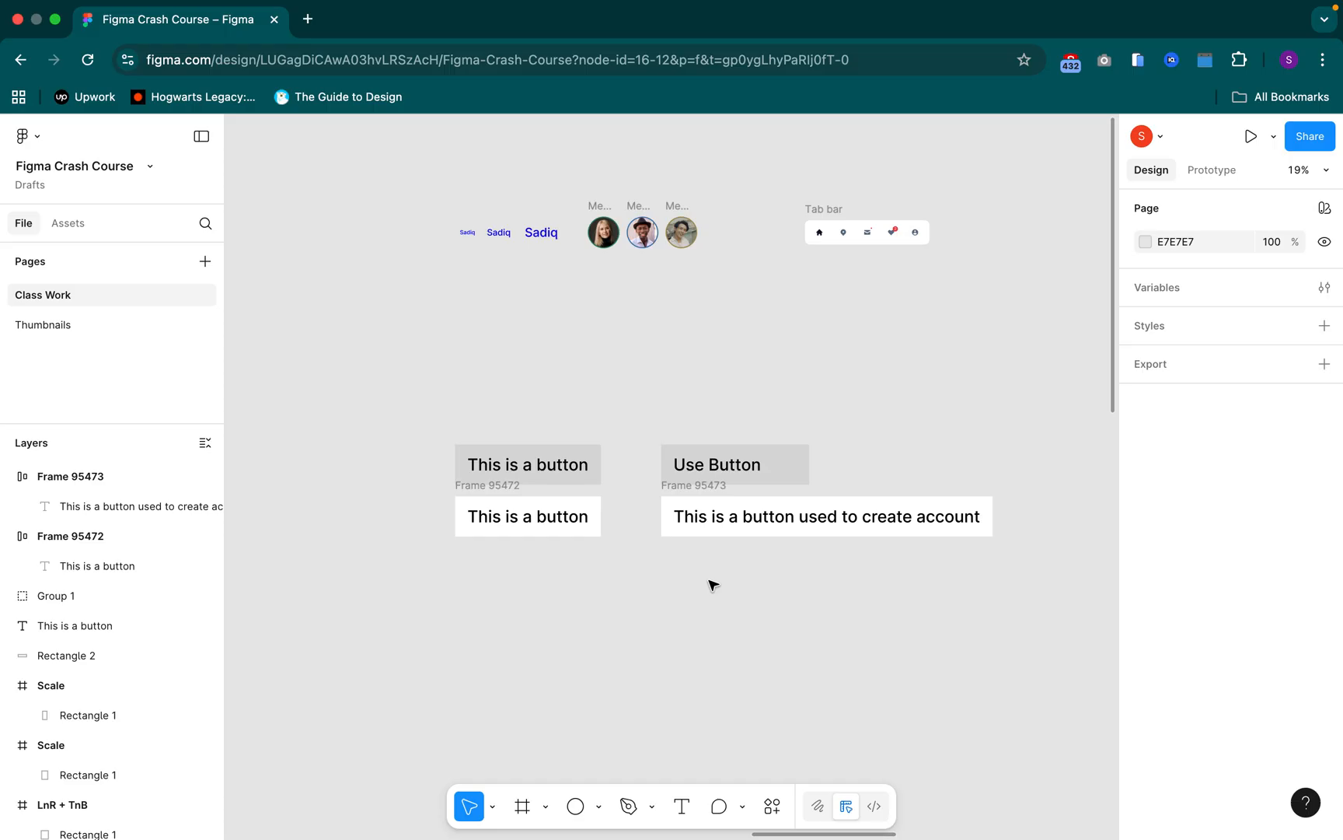
pyautogui.scroll(5, 731, 534)
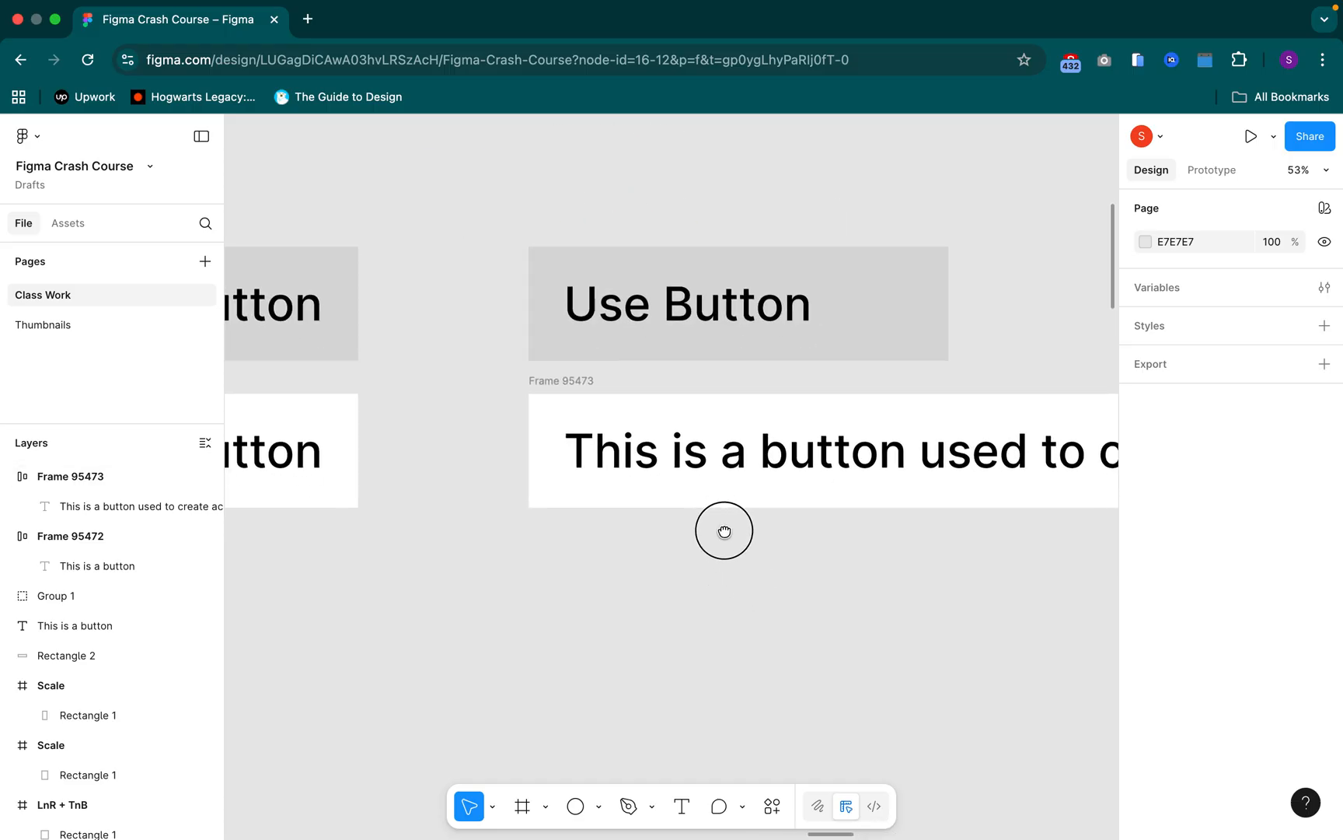
pyautogui.scroll(-2, 723, 531)
pyautogui.scroll(-5, 723, 529)
pyautogui.hscroll(3, 750, 556)
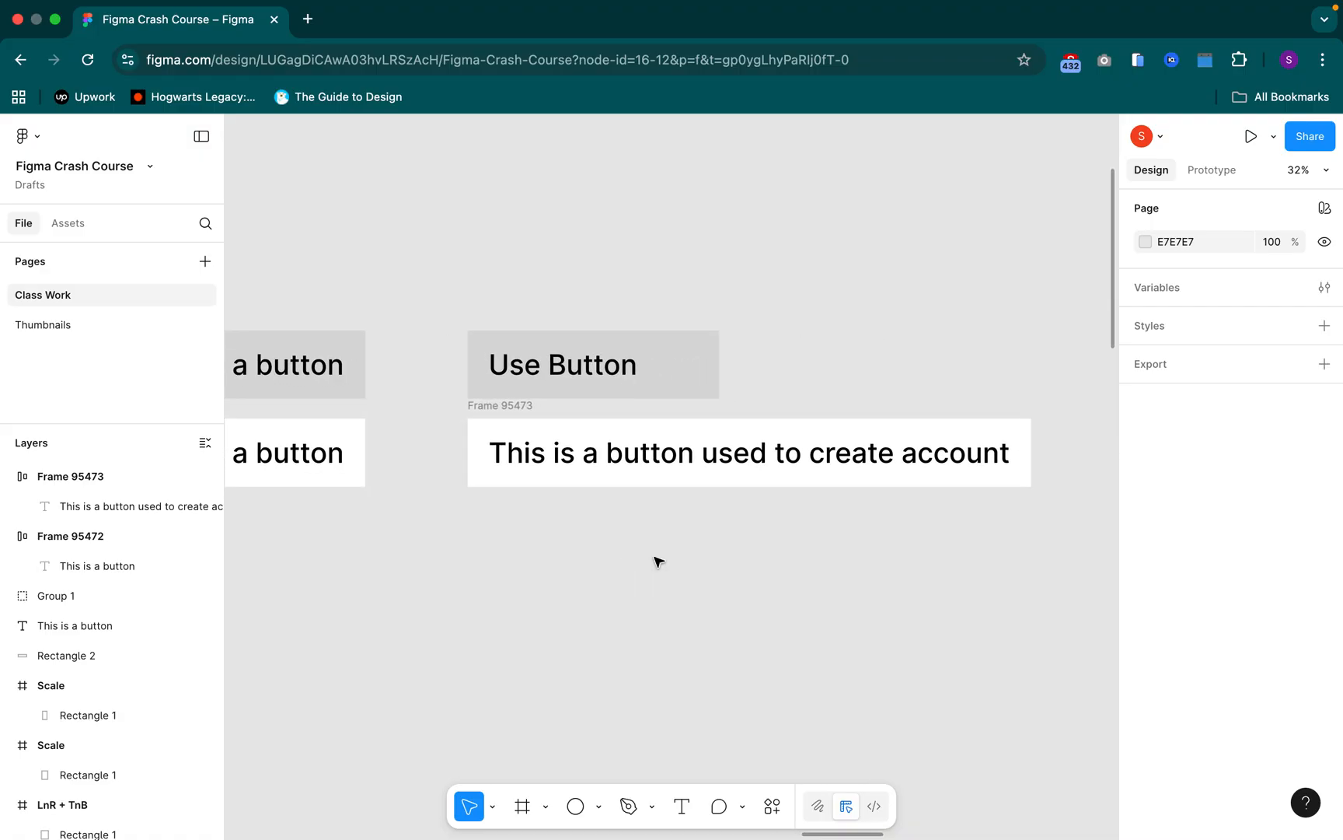
# View the advanced auto layout settings of the long-text white button frame, then dismiss them and deselect the frame
pyautogui.click(510, 406)
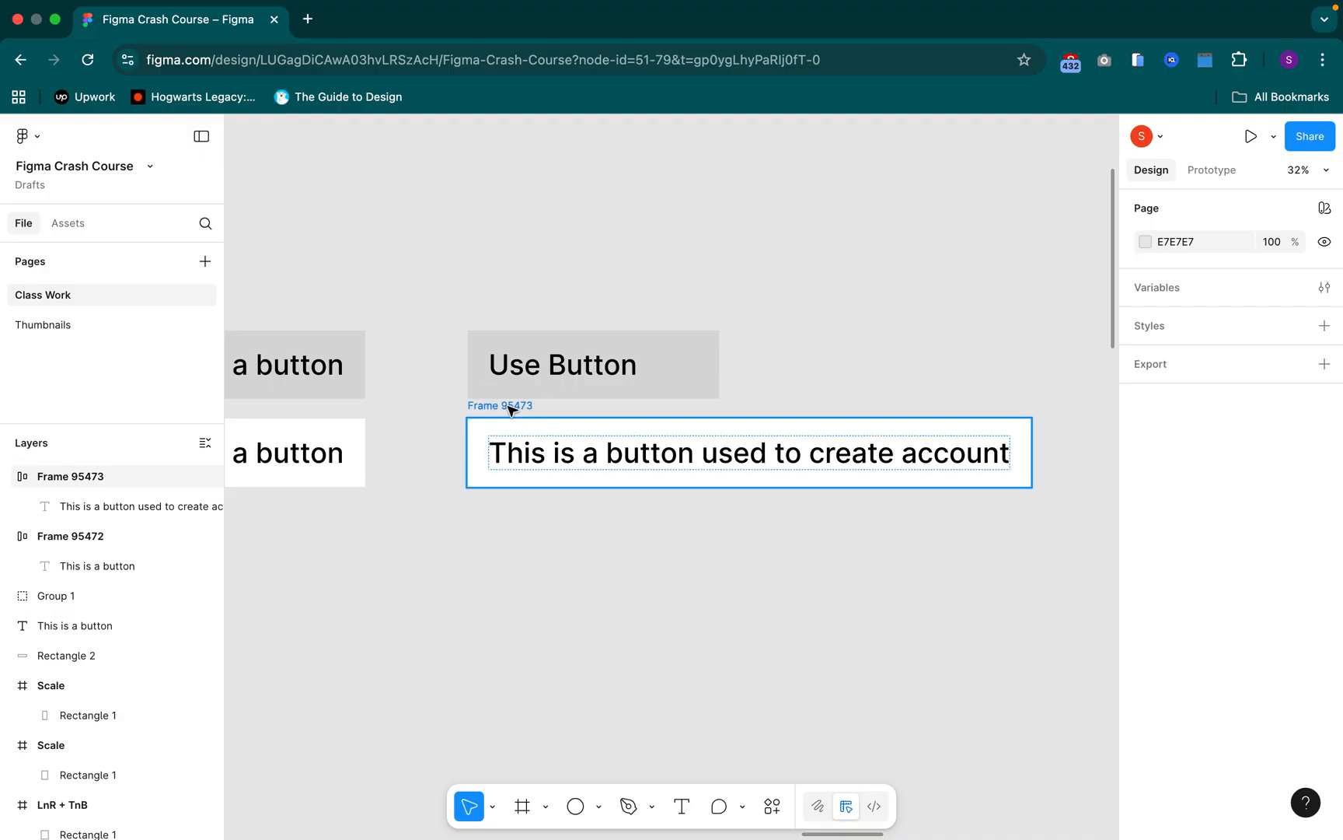
pyautogui.click(510, 406)
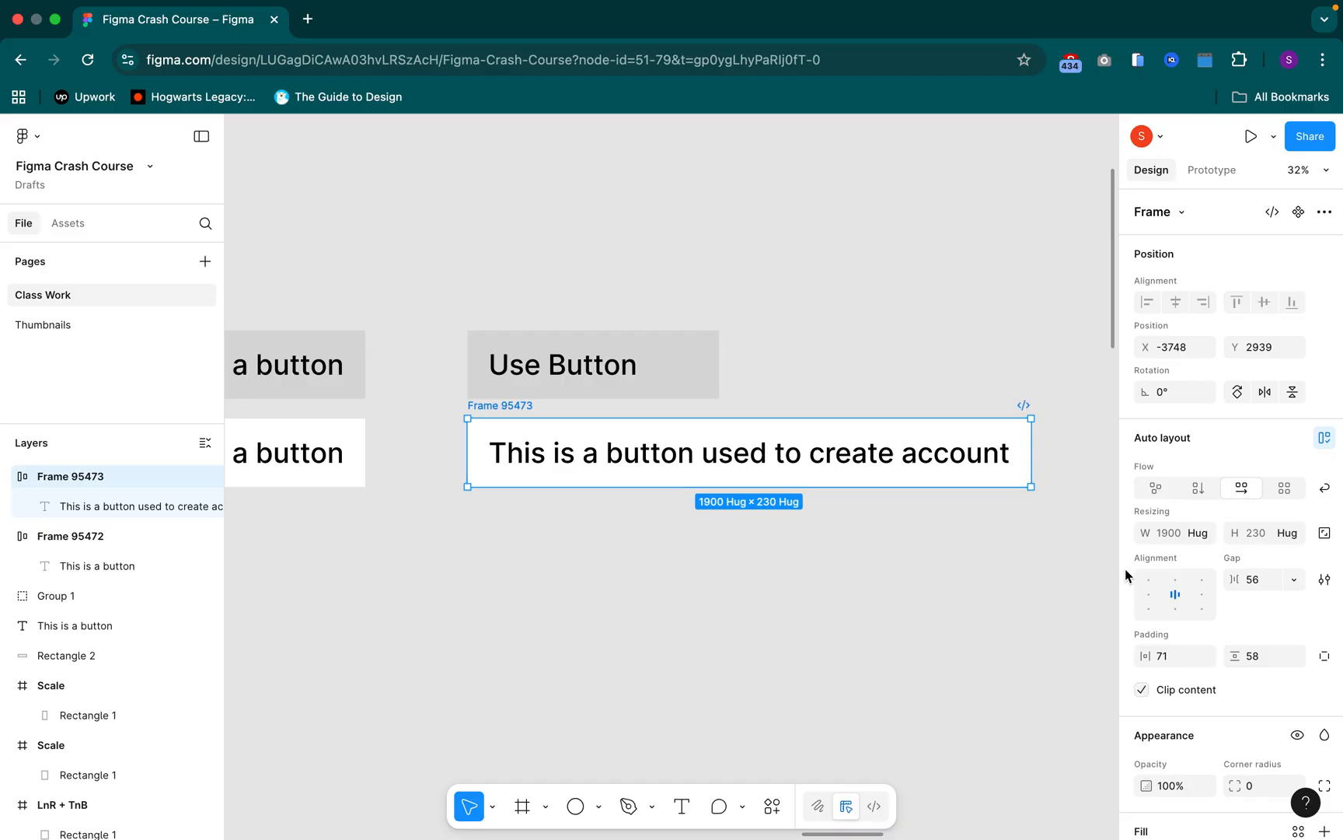
pyautogui.click(1326, 581)
pyautogui.click(1326, 581)
pyautogui.click(1325, 581)
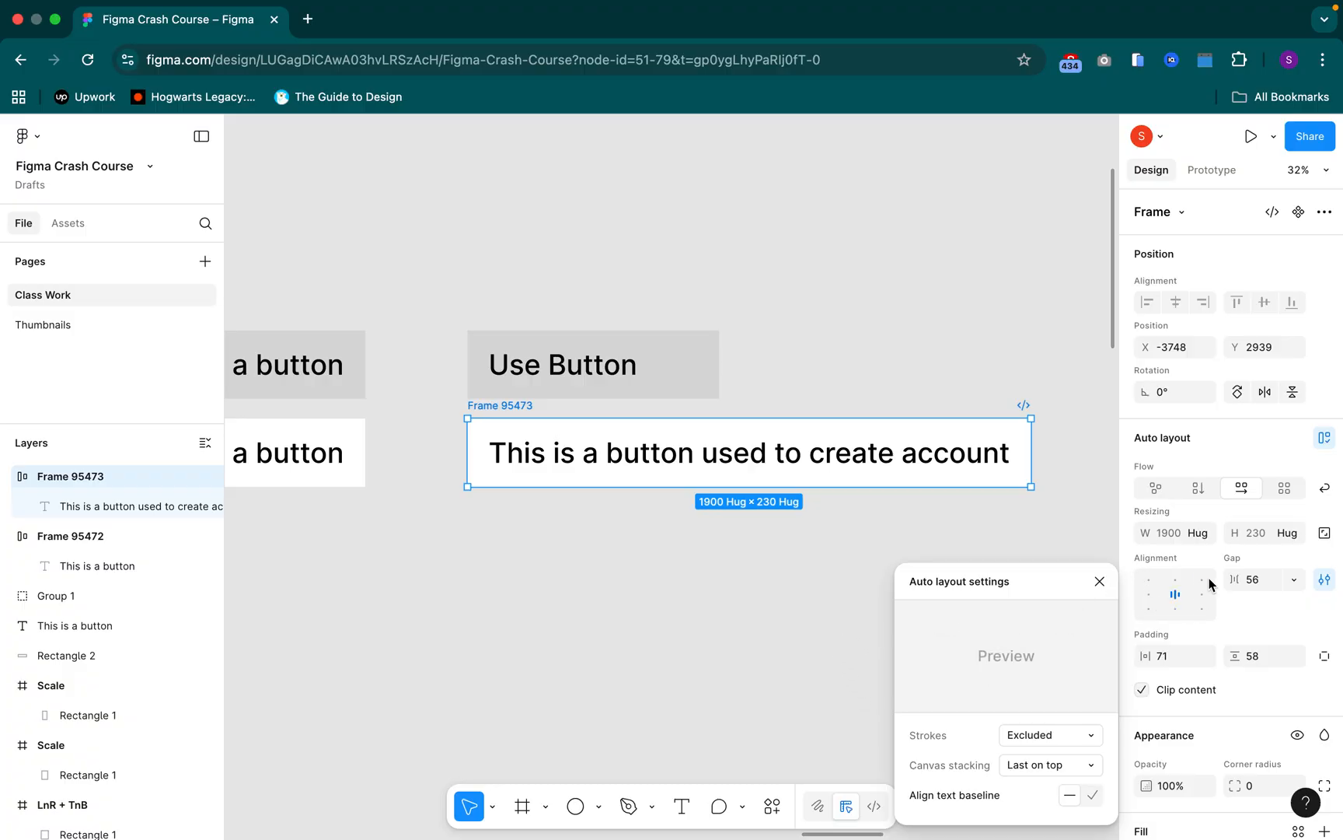
pyautogui.click(783, 567)
pyautogui.click(729, 540)
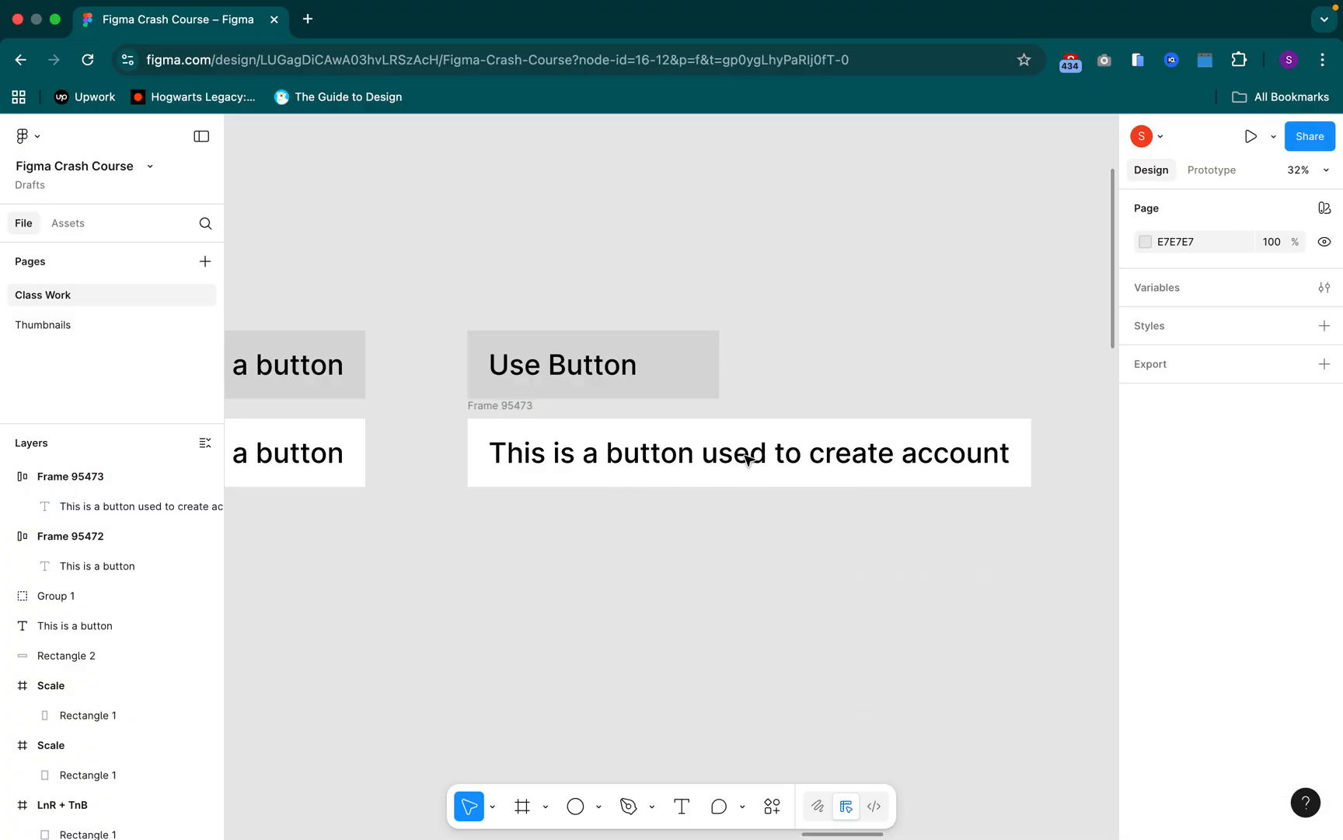
# Find the three blue name texts above the buttons and inspect the font size of each one
pyautogui.scroll(-3, 746, 441)
pyautogui.moveTo(667, 304); pyautogui.dragTo(956, 411)
pyautogui.scroll(5, 706, 345)
pyautogui.scroll(4, 706, 345)
pyautogui.moveTo(863, 379); pyautogui.dragTo(612, 459)
pyautogui.scroll(2, 612, 459)
pyautogui.scroll(-1, 605, 451)
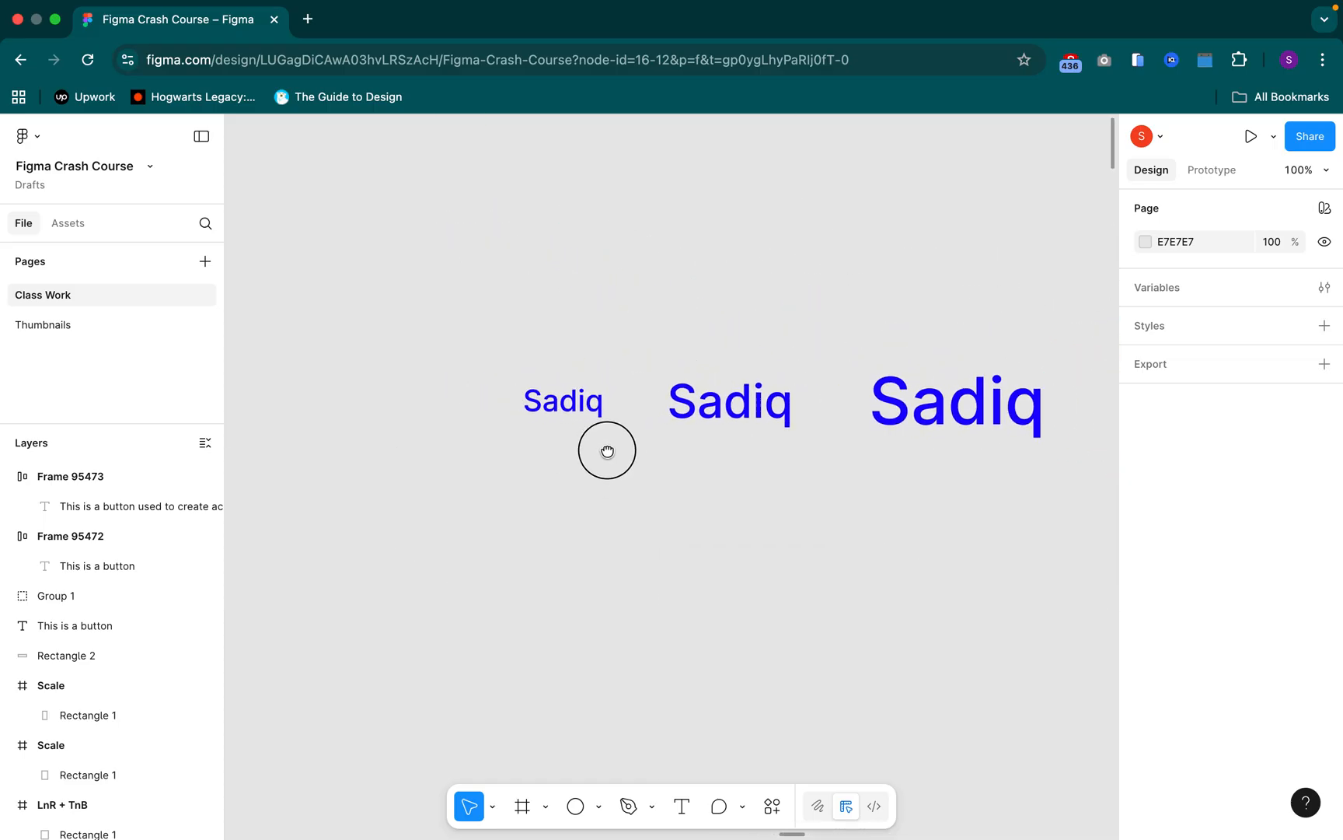
pyautogui.click(573, 391)
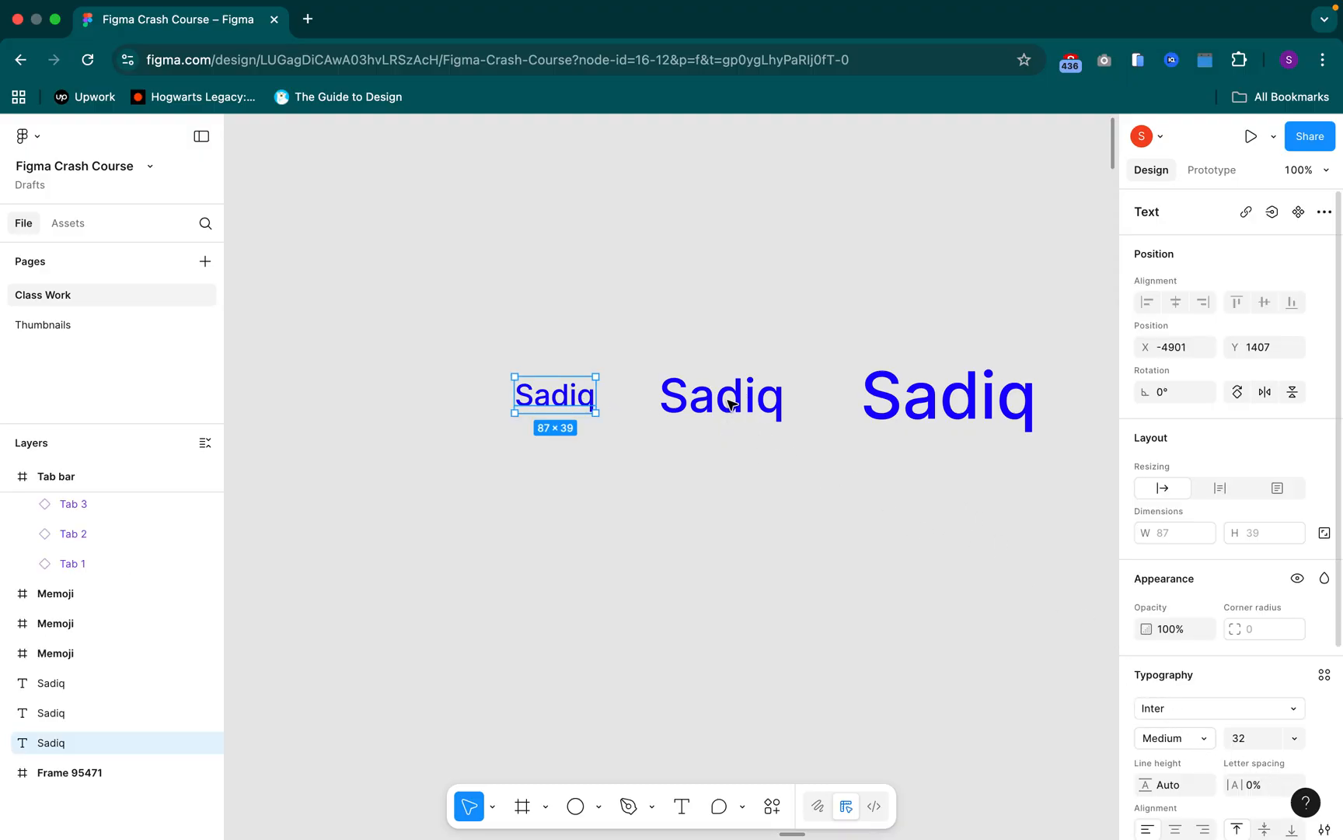
pyautogui.click(742, 400)
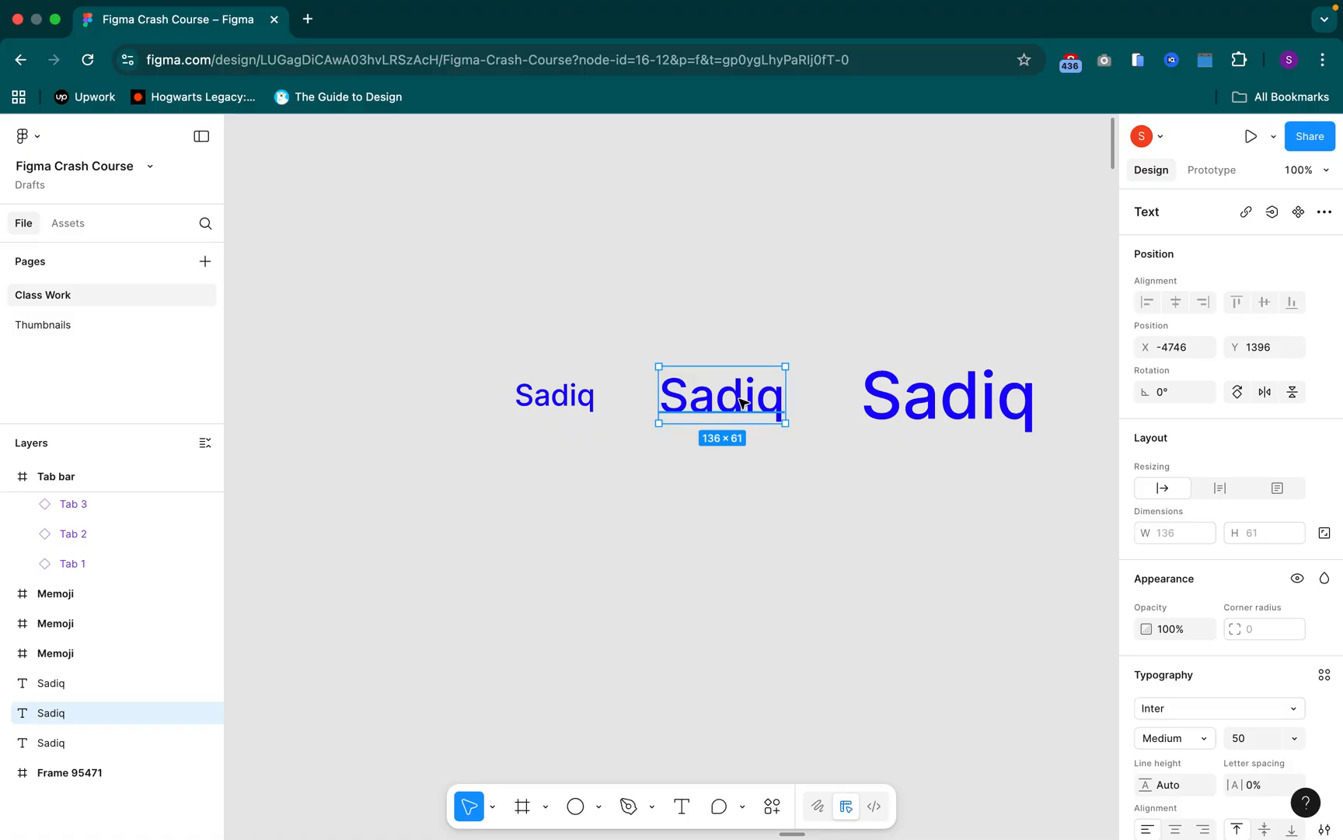
pyautogui.click(966, 413)
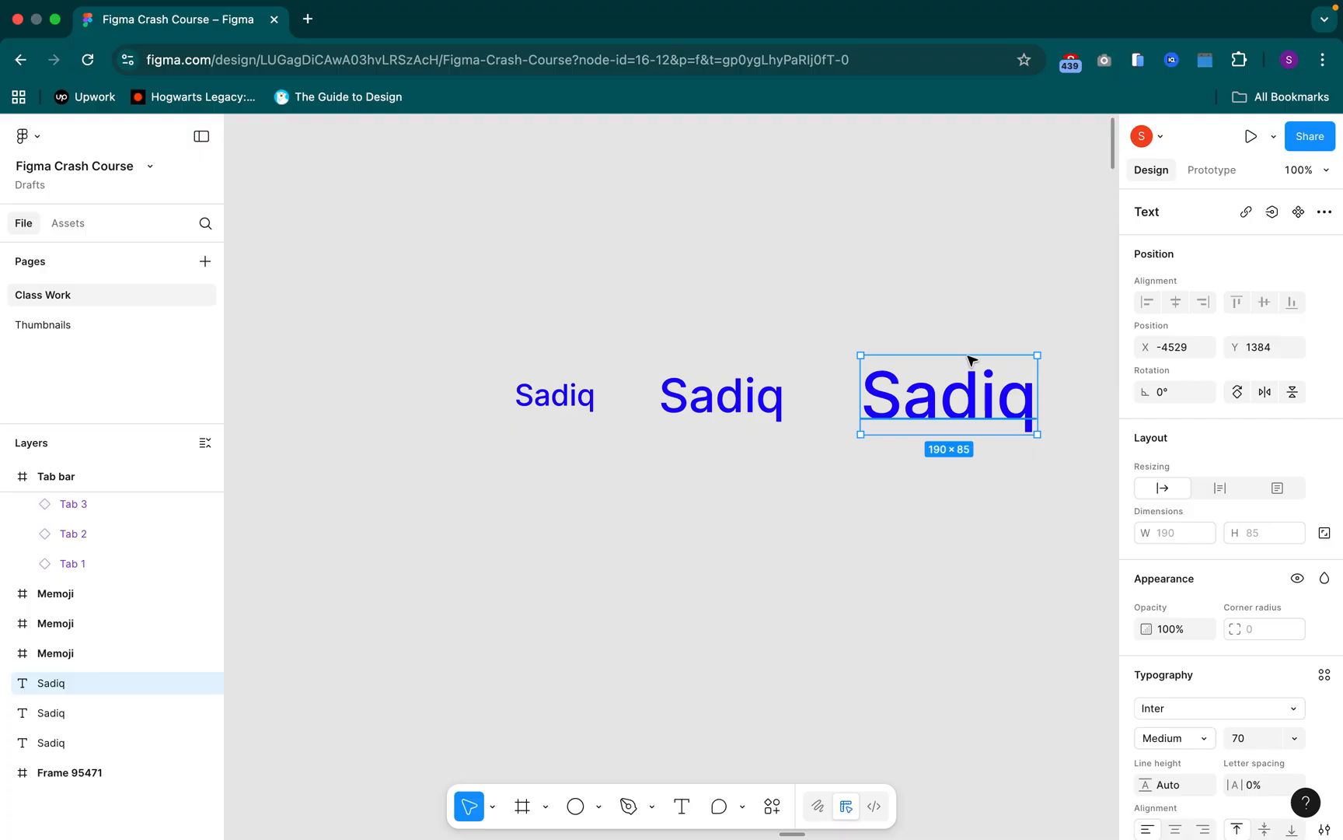
pyautogui.click(478, 316)
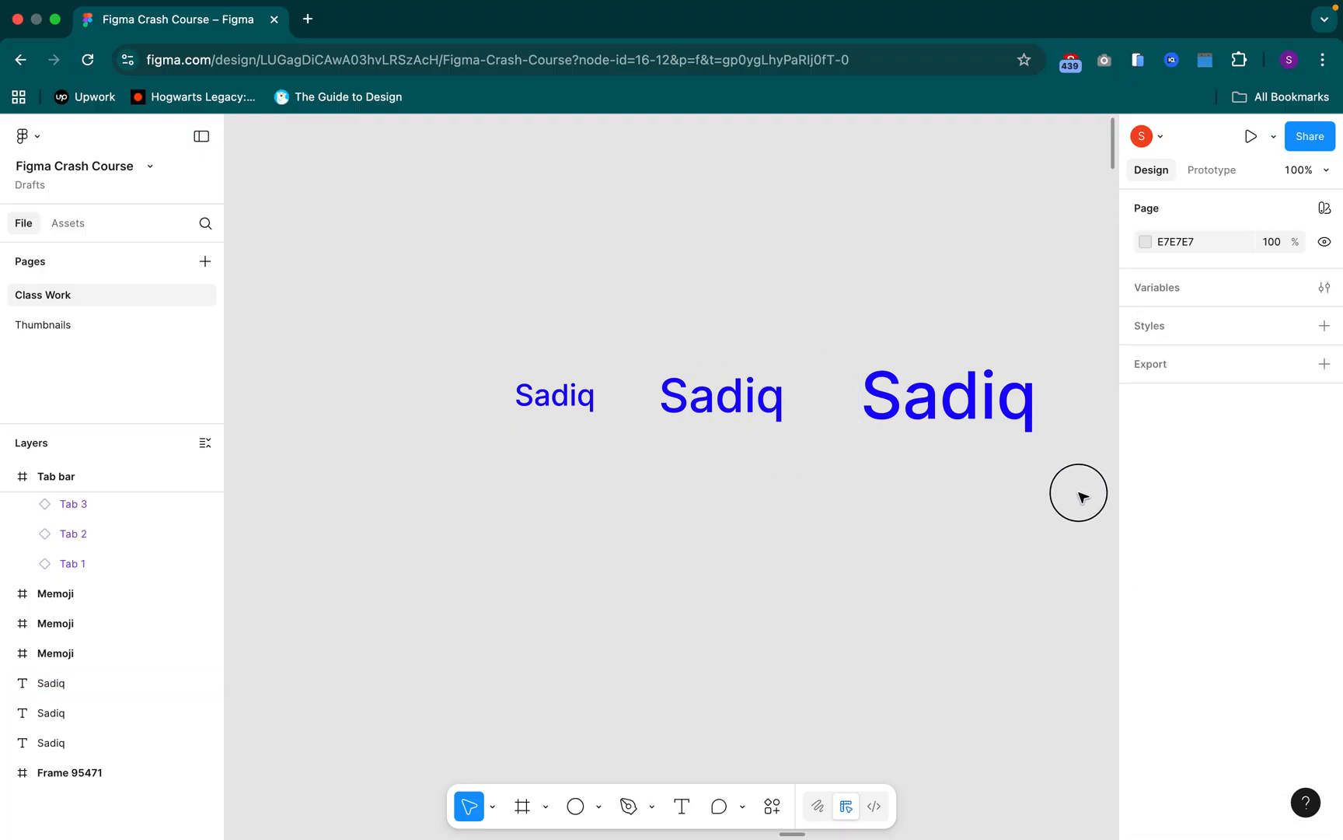
# Wrap the three blue name texts in a horizontal auto layout frame and set its horizontal and vertical padding to 24
pyautogui.moveTo(429, 299); pyautogui.dragTo(1086, 495)
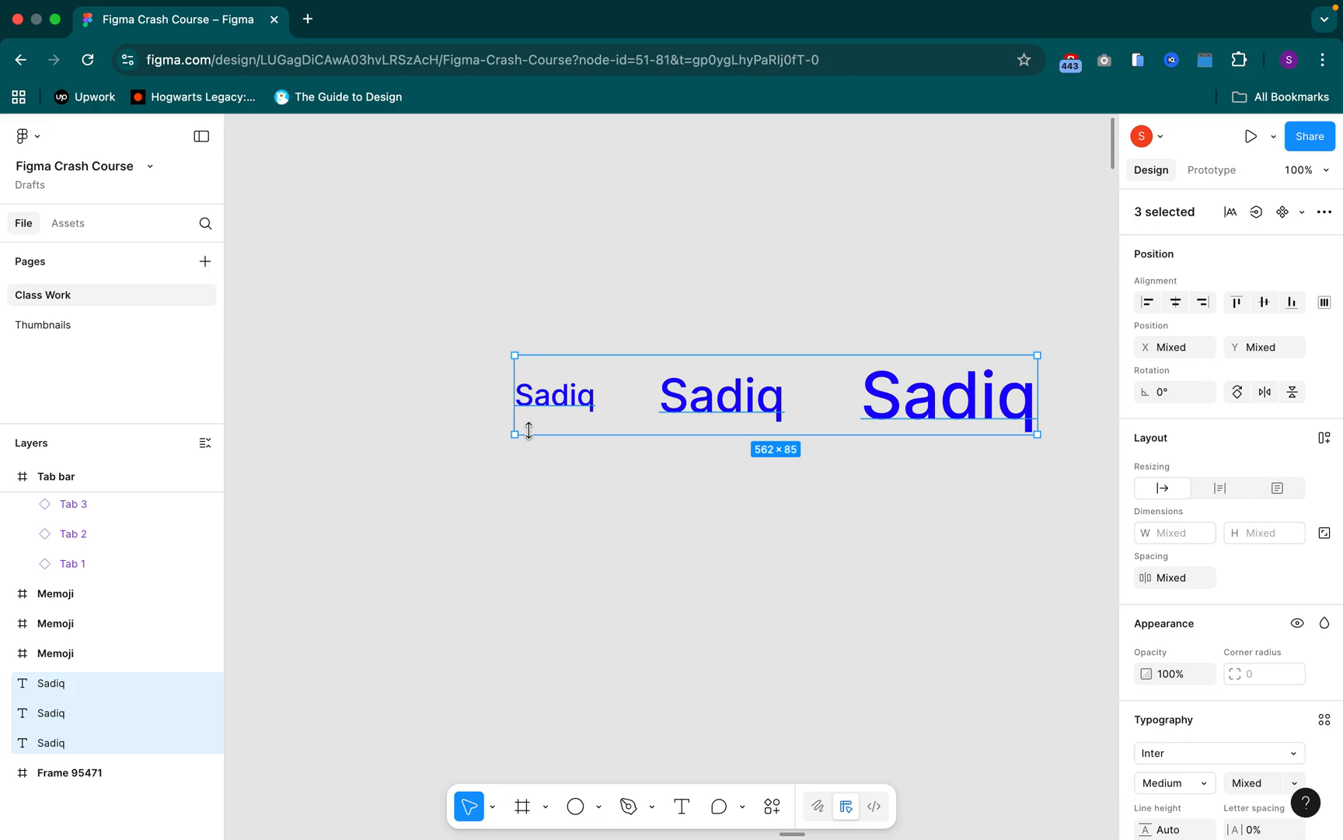
pyautogui.hotkey('shift', 'a')
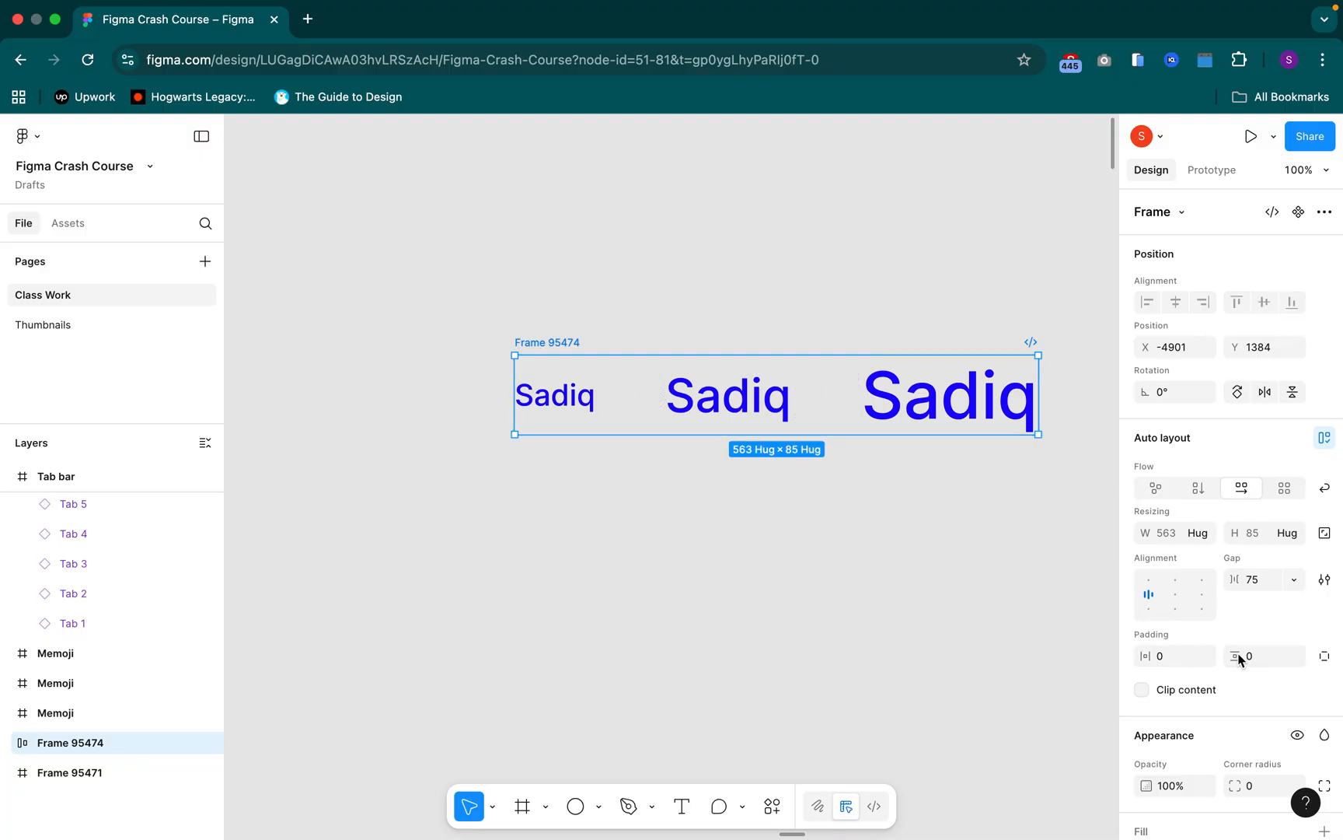
pyautogui.click(1184, 657)
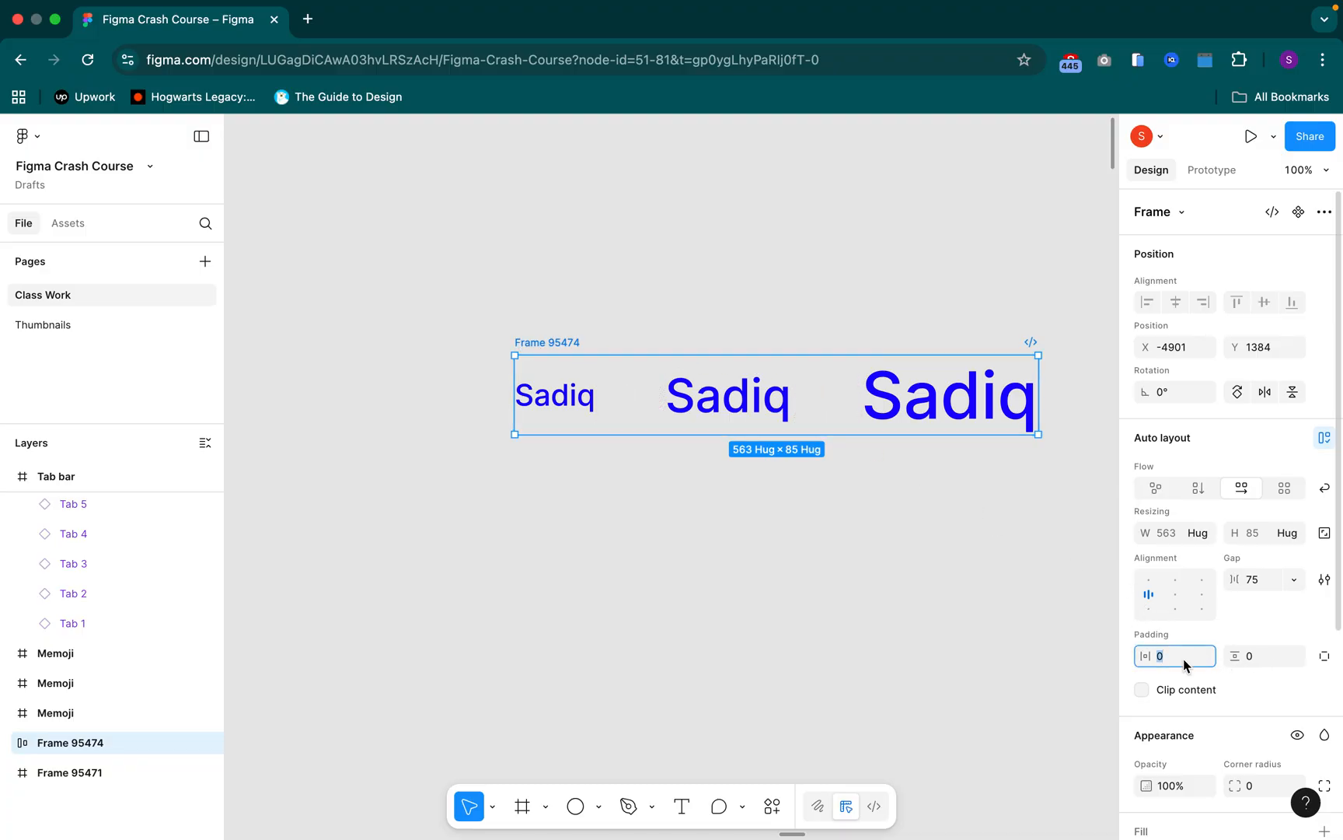
pyautogui.write('24')
pyautogui.press('Return')
pyautogui.click(1260, 665)
pyautogui.write('24')
pyautogui.press('Return')
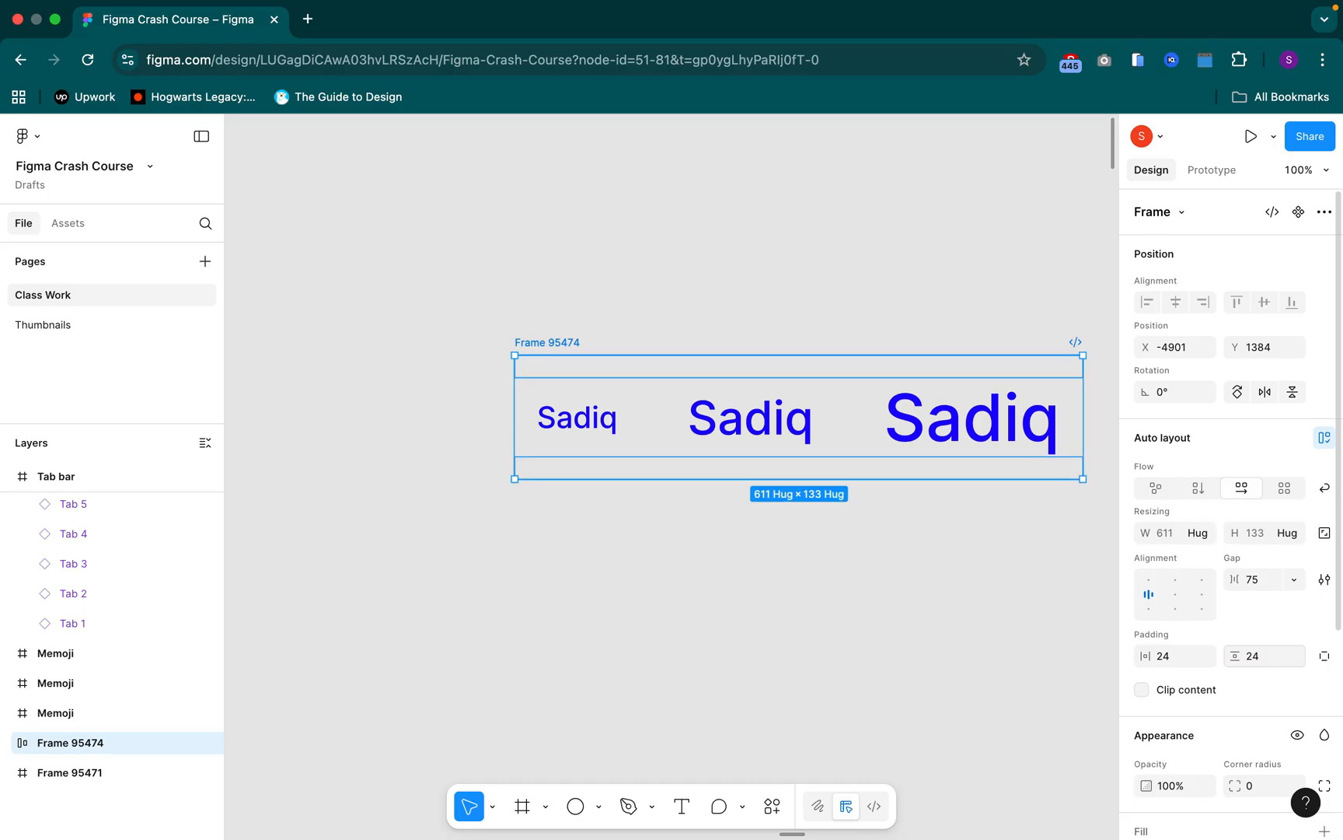
# Enable text baseline alignment in the advanced auto layout settings of the blue names frame, and check the smallest name's alignment
pyautogui.click(1320, 582)
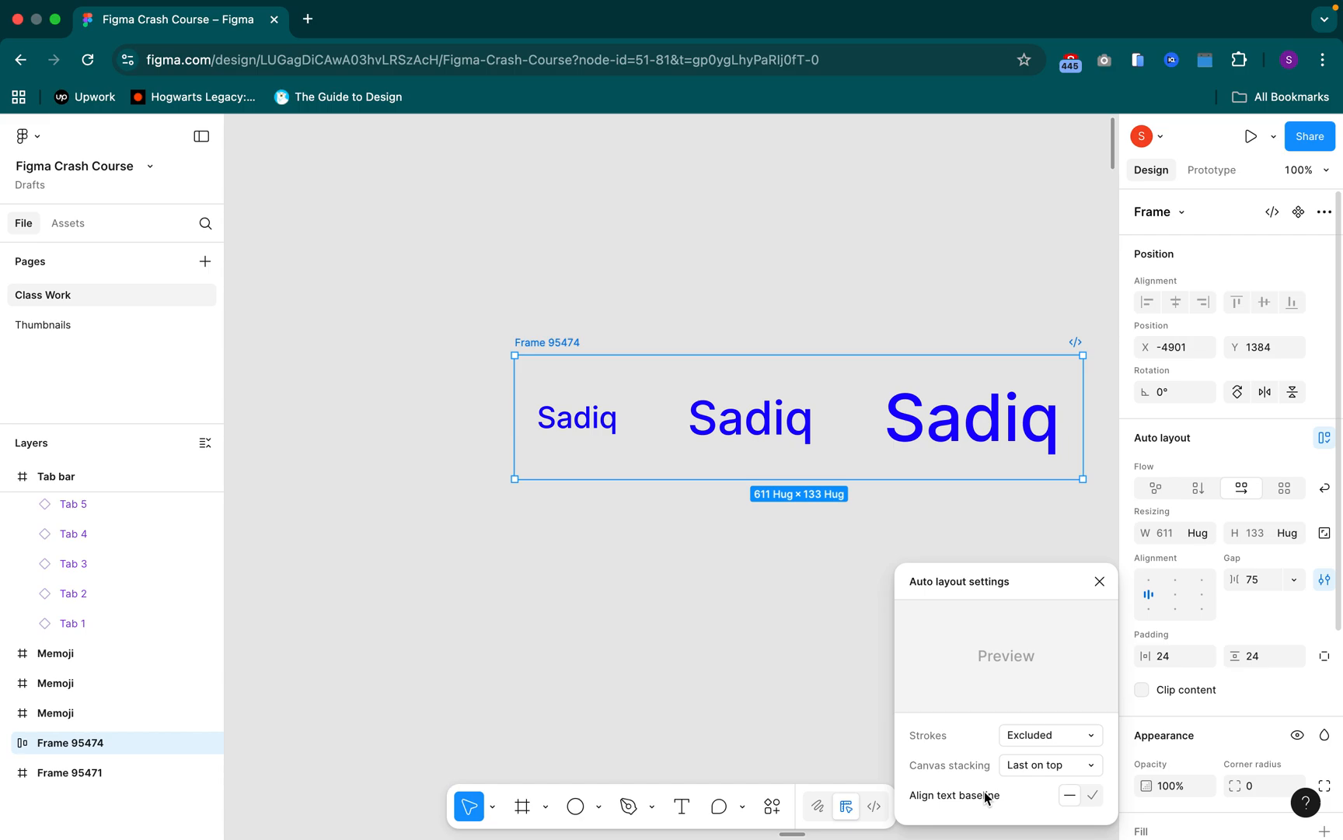
pyautogui.moveTo(949, 797)
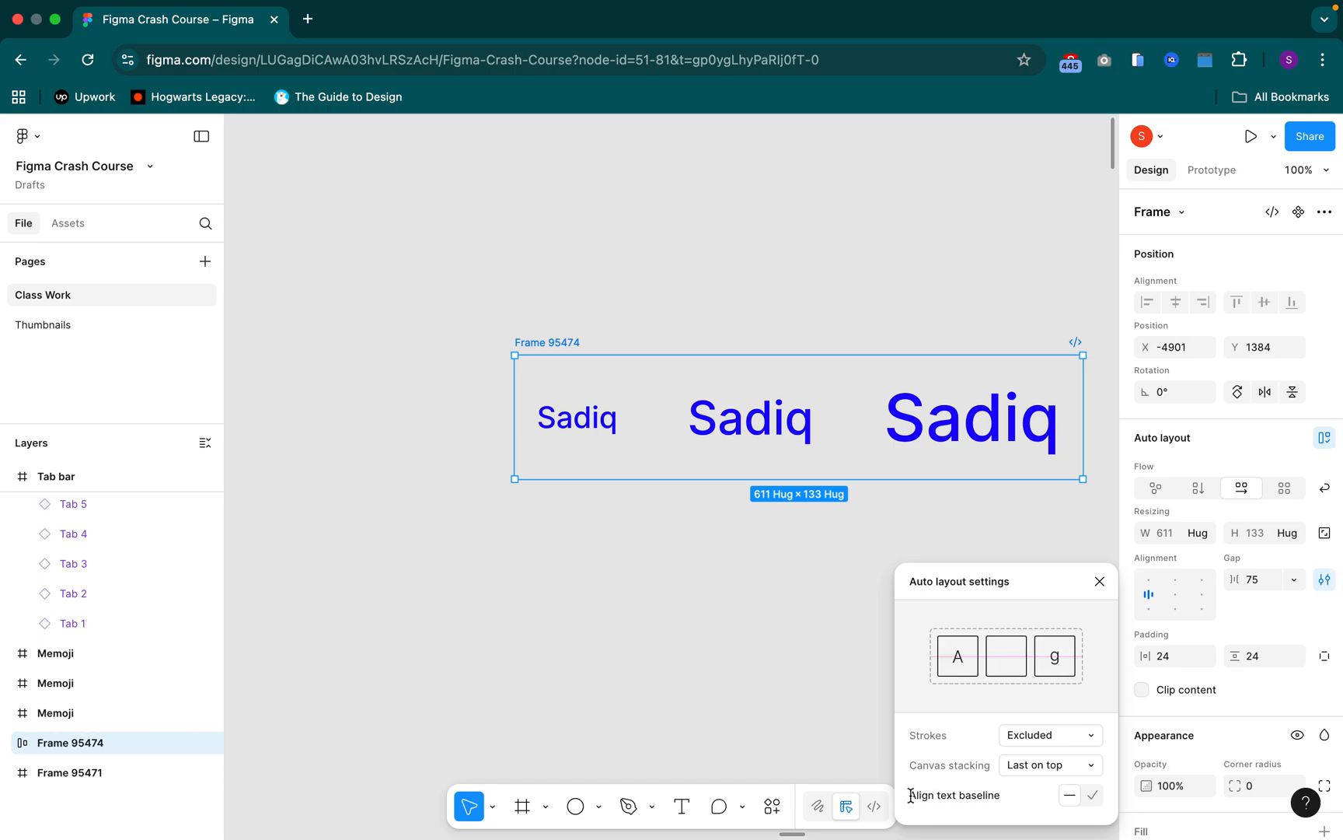
pyautogui.click(1092, 795)
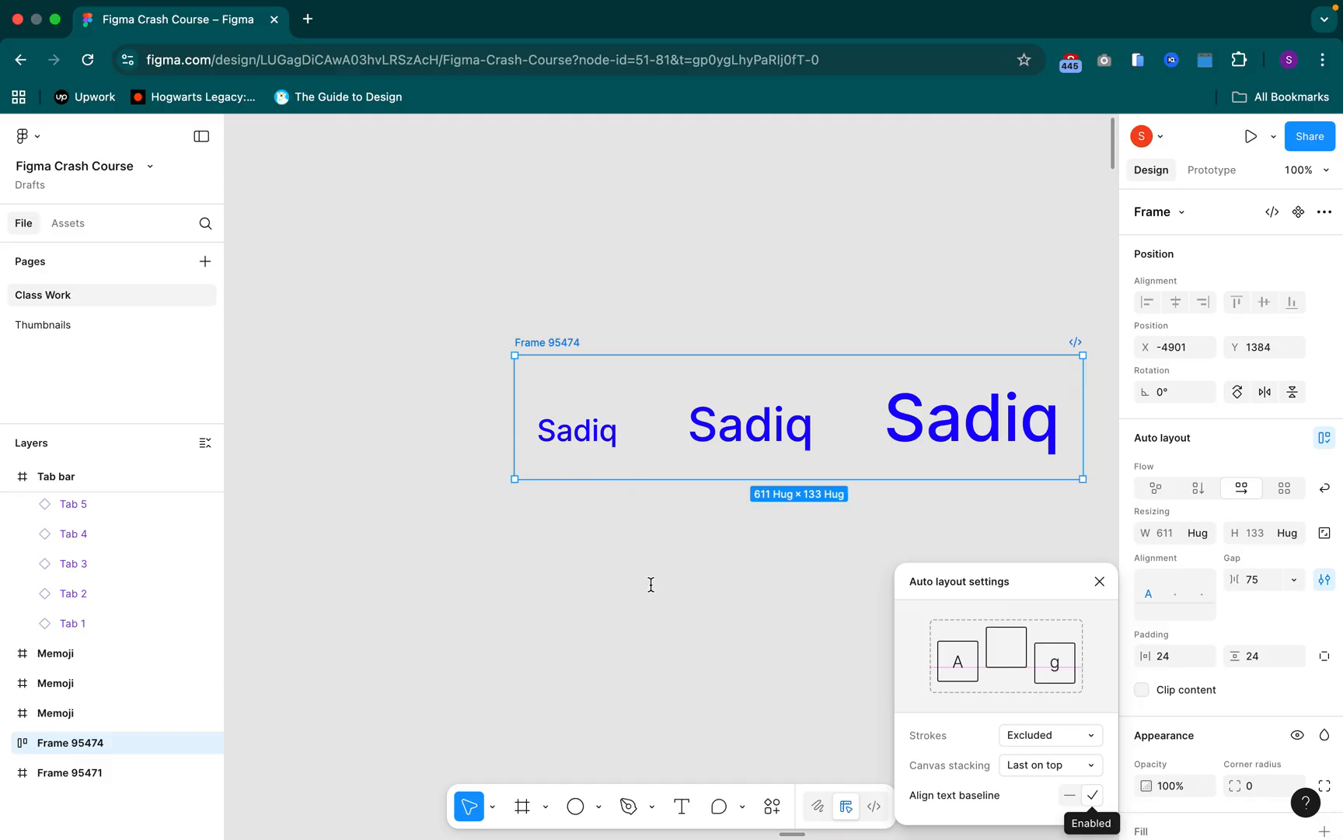
pyautogui.click(608, 427)
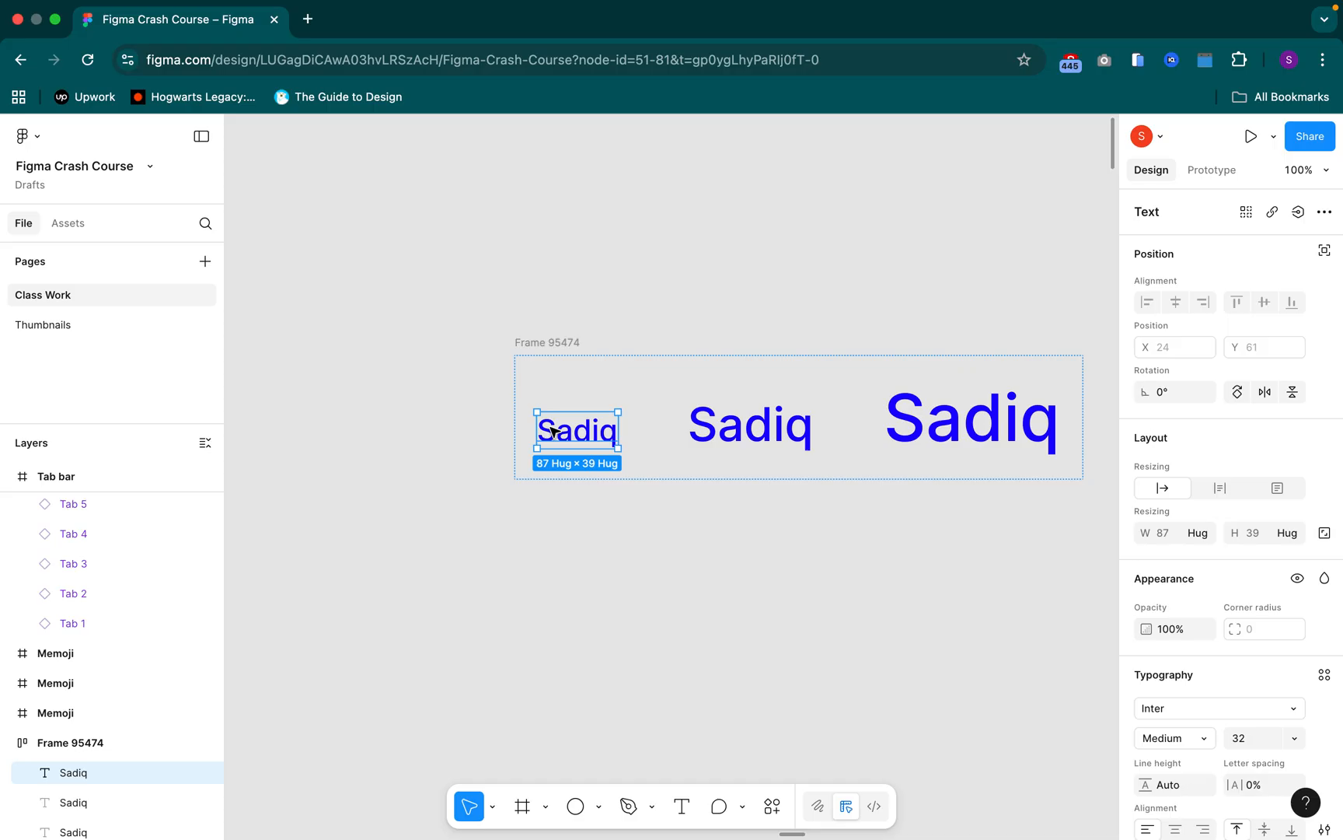
pyautogui.press('Escape')
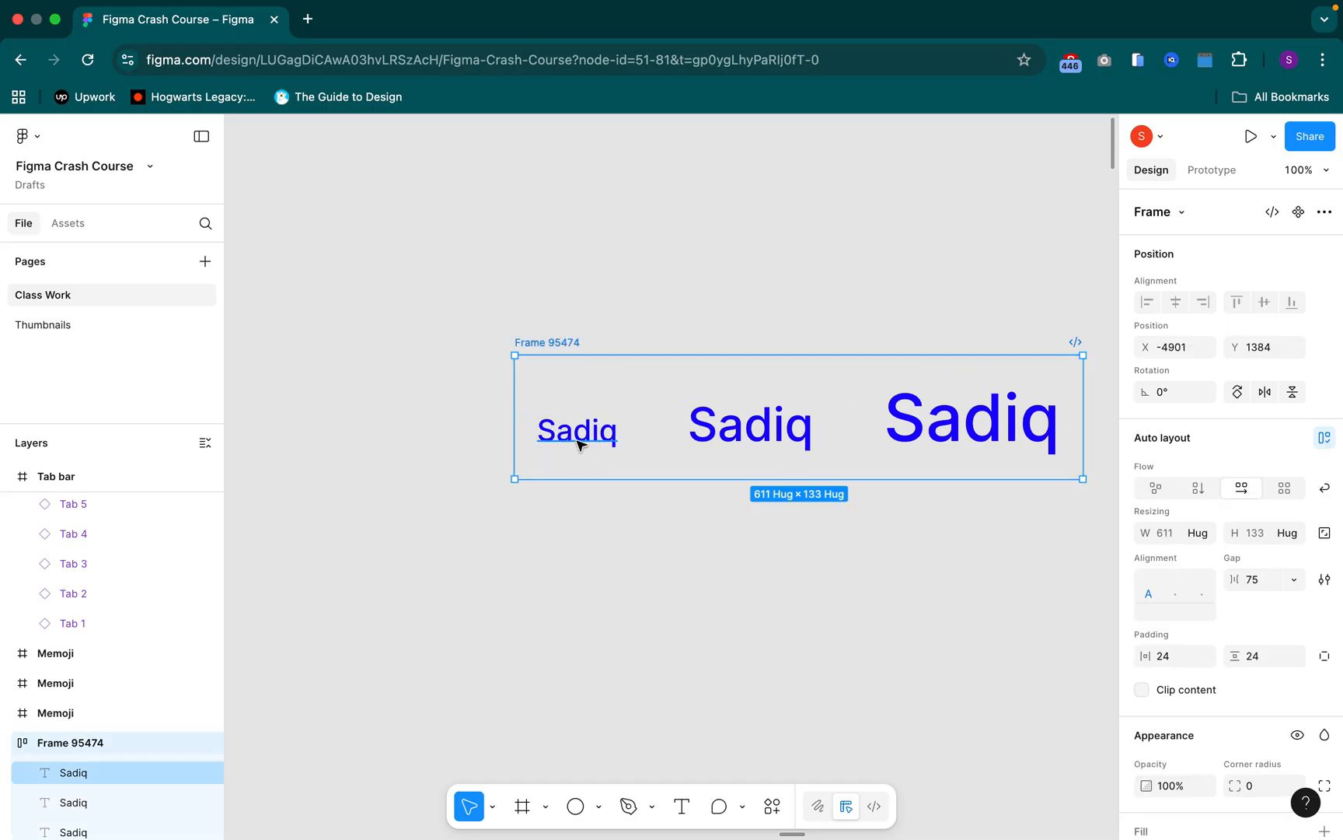
pyautogui.press('Return')
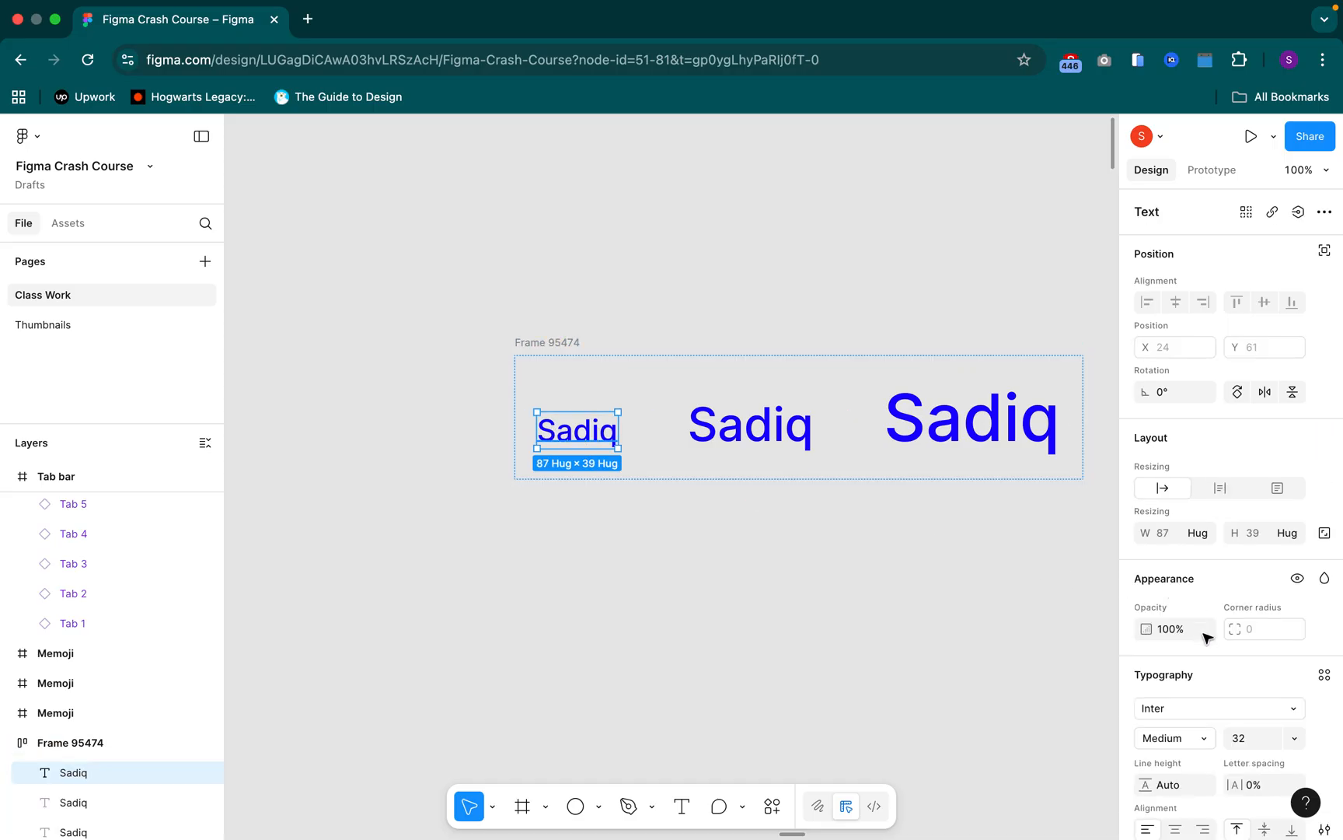
# Set the vertical padding of the blue names frame to 0
pyautogui.click(558, 342)
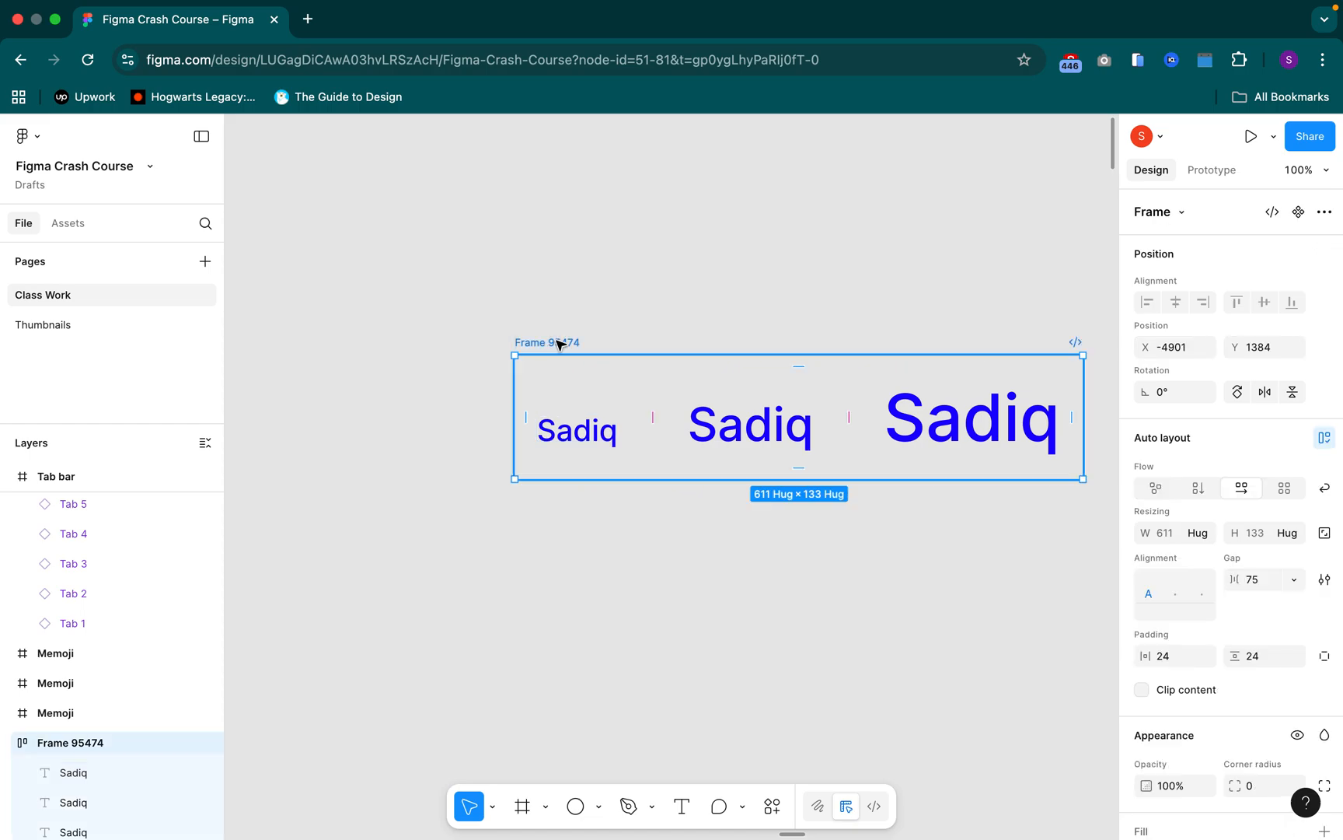
pyautogui.click(1262, 660)
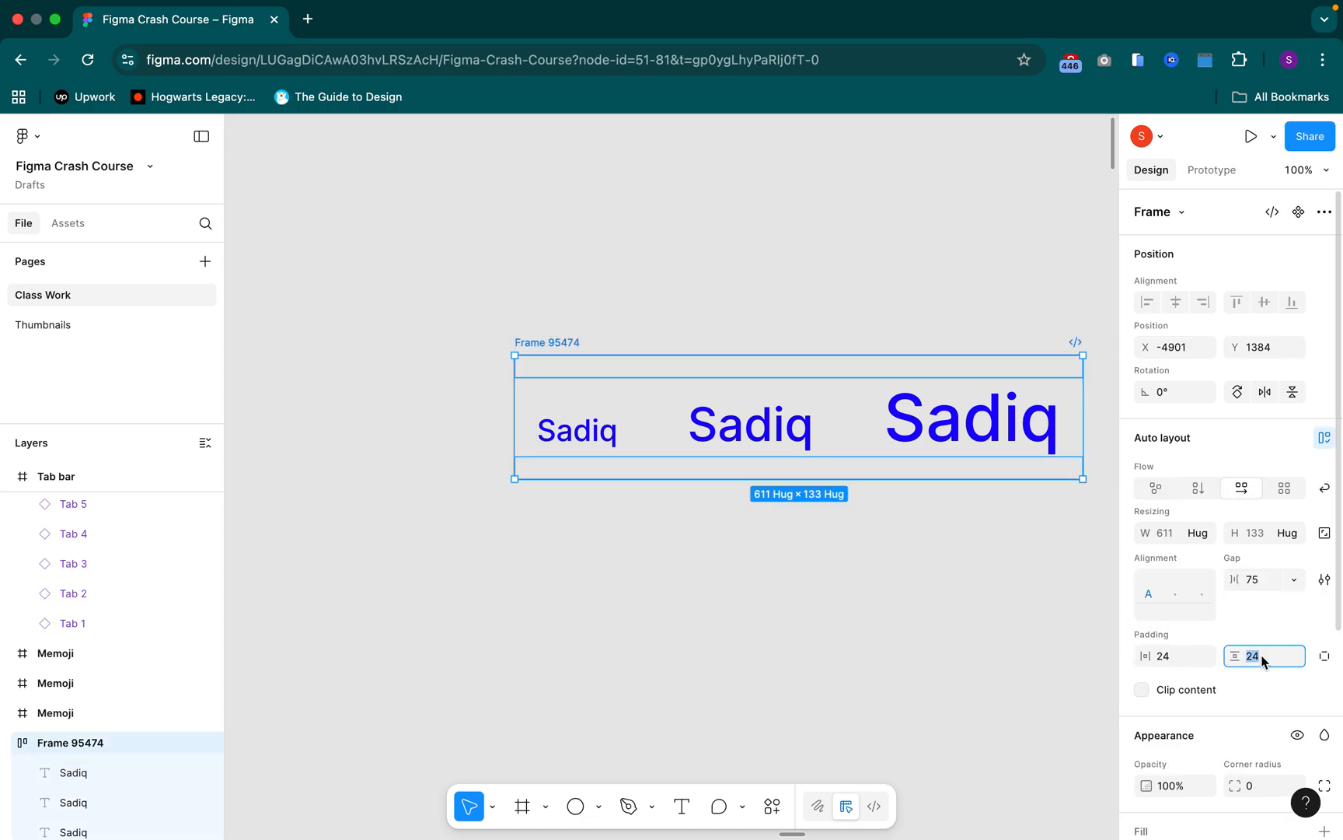
pyautogui.write('0')
pyautogui.press('Return')
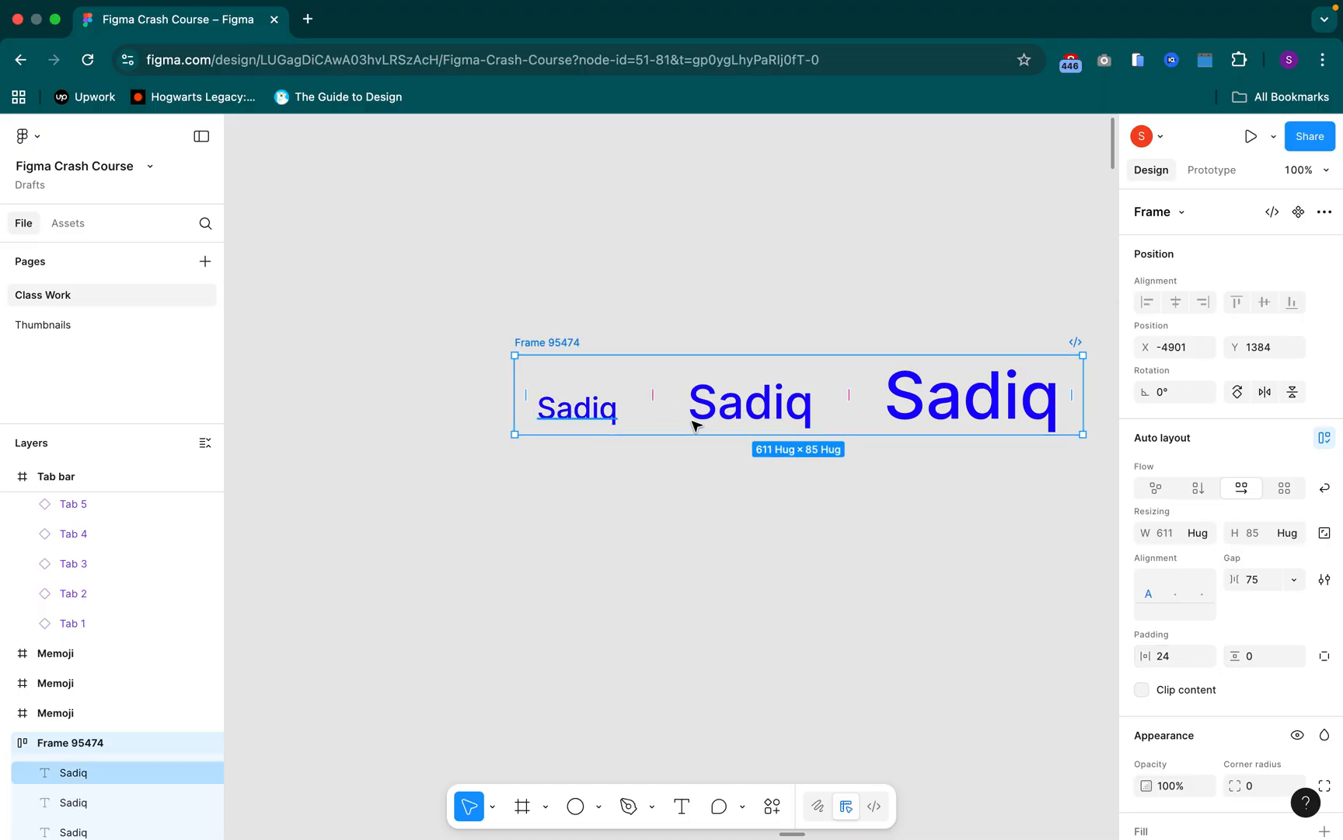
# Turn text baseline alignment off and on again for the blue names frame to compare both layouts, leaving the frame deselected
pyautogui.click(1326, 580)
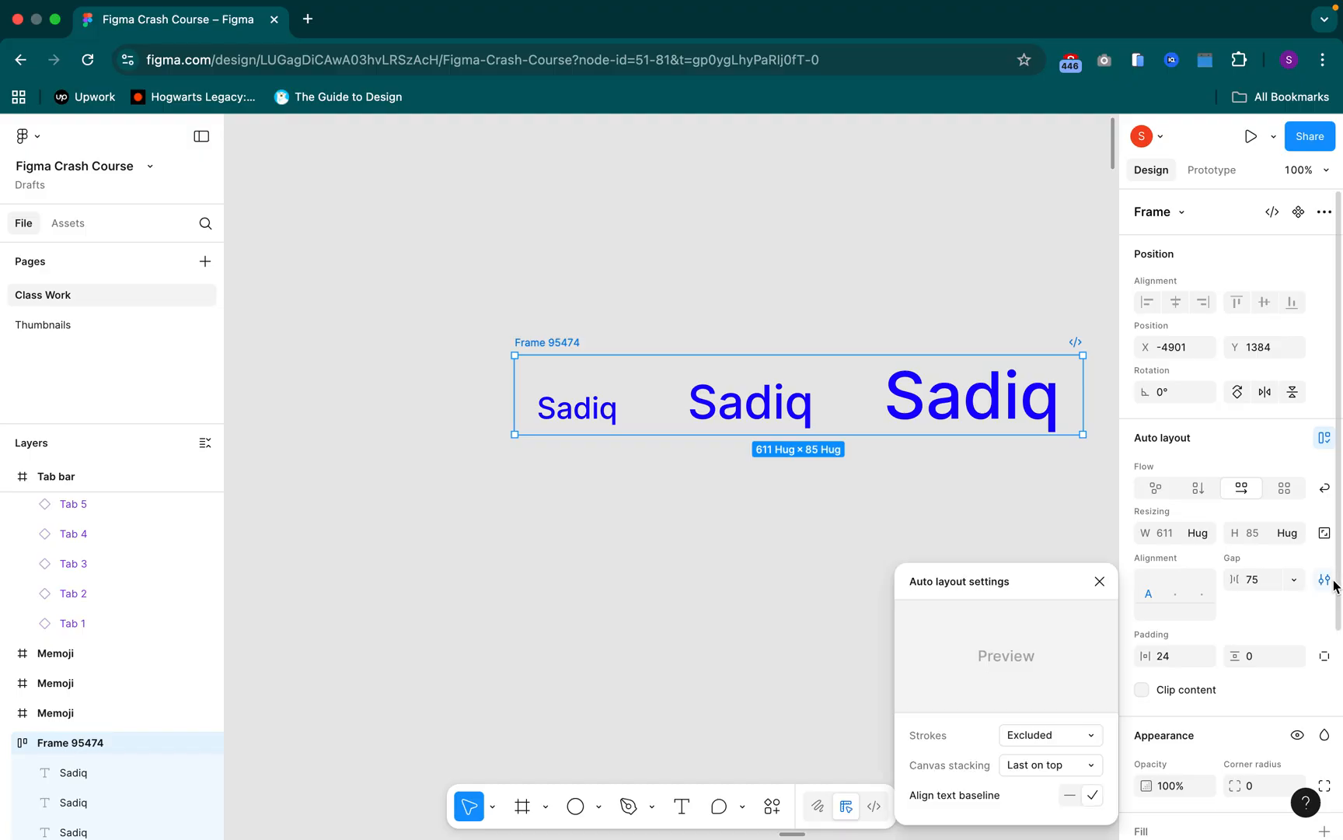
pyautogui.click(1071, 795)
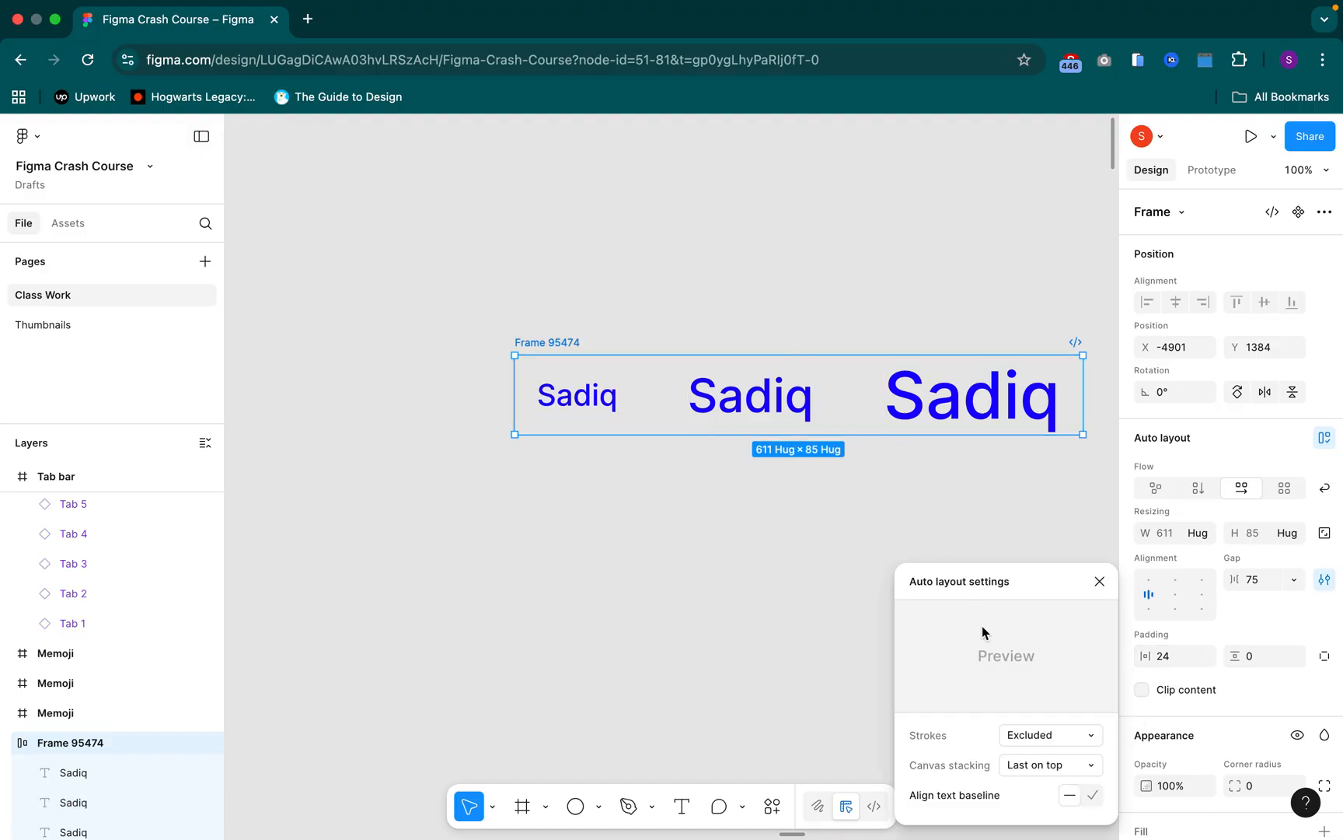
pyautogui.click(1093, 795)
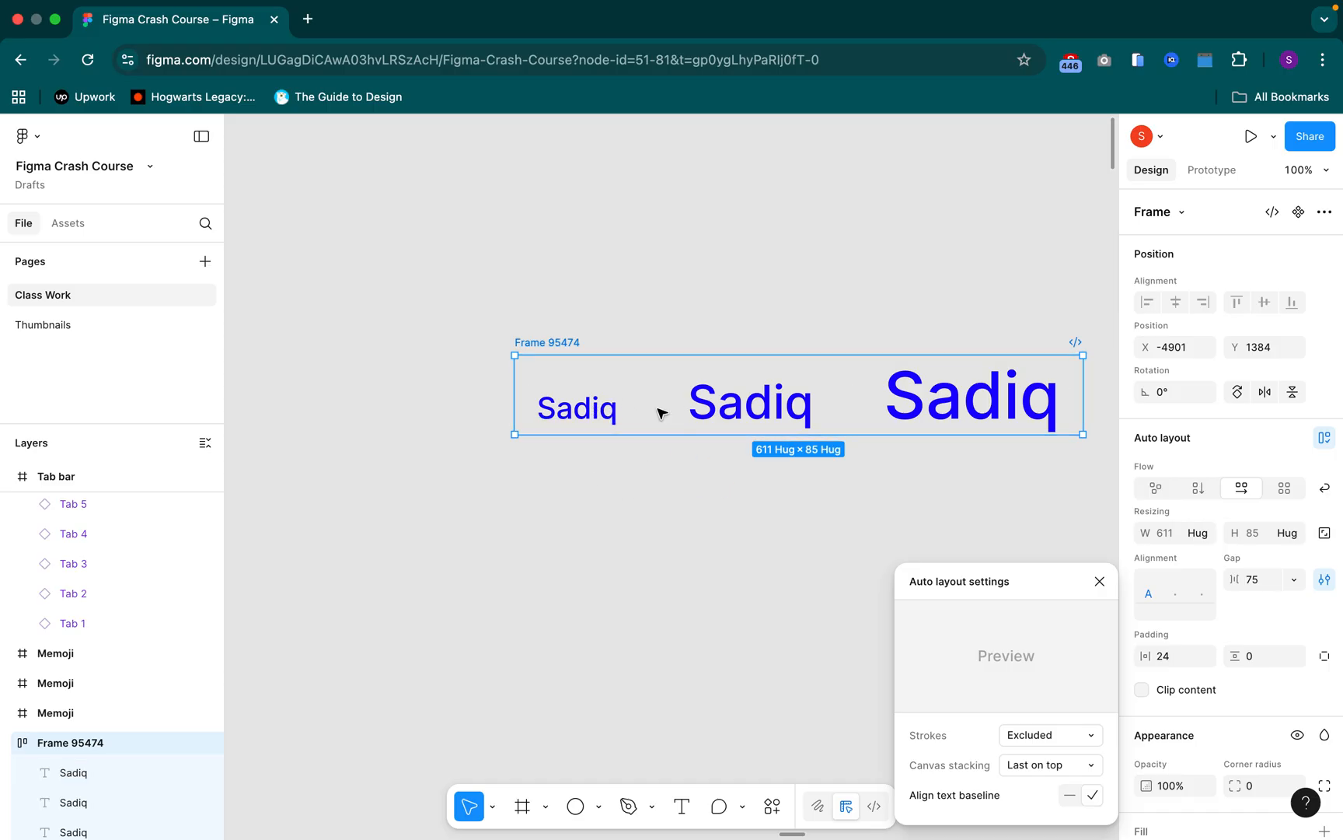
pyautogui.click(905, 524)
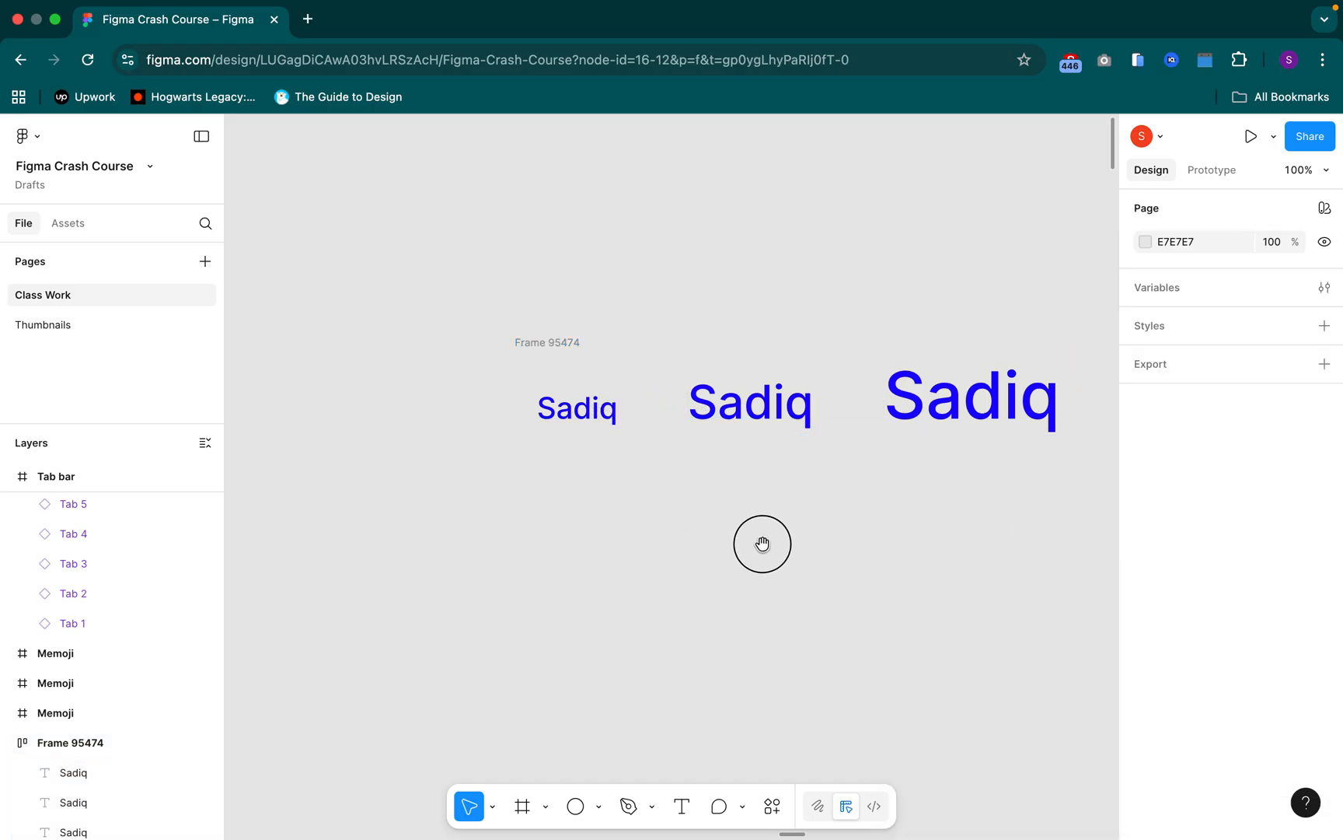
# Reduce the spacing between the three round Memoji portraits until they overlap, without using auto layout
pyautogui.hscroll(10, 765, 544)
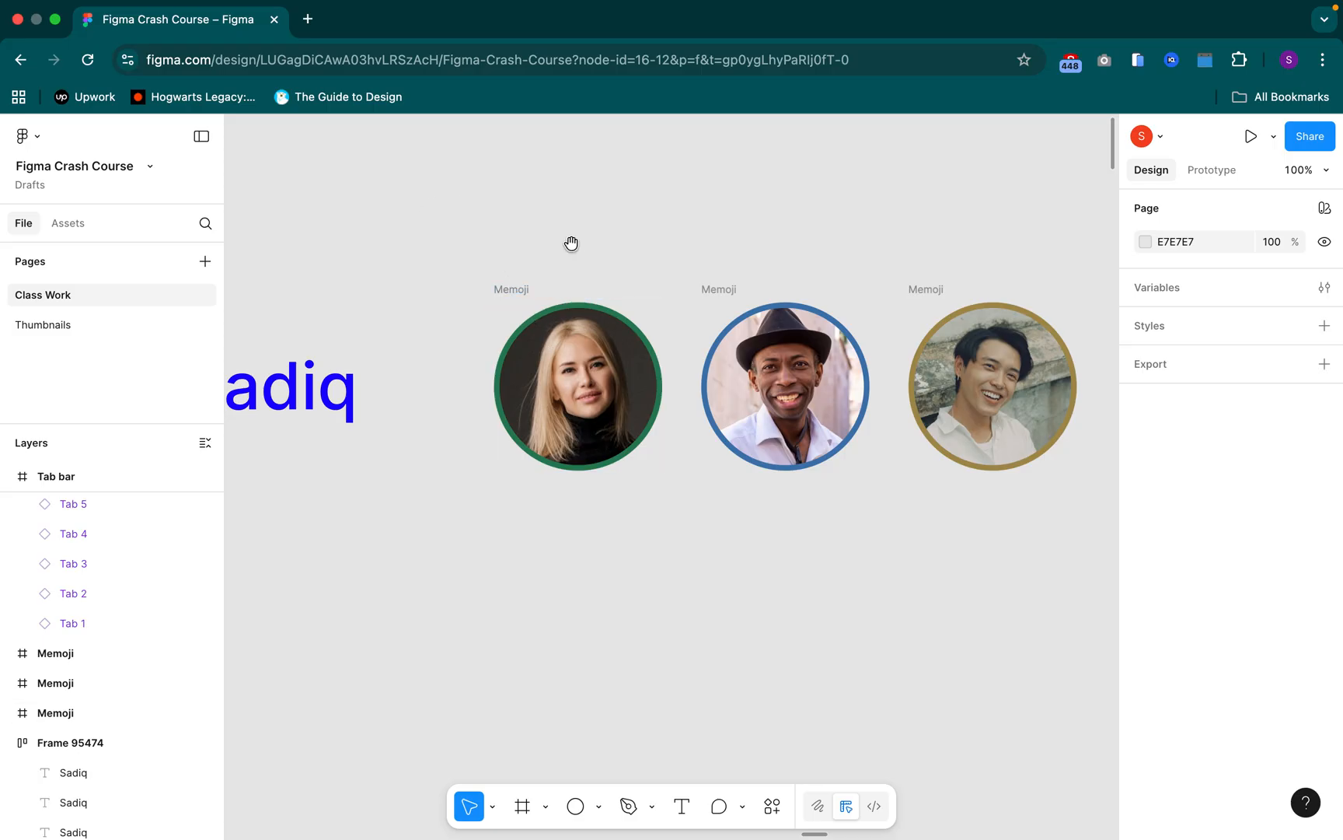
pyautogui.moveTo(566, 243); pyautogui.dragTo(459, 247)
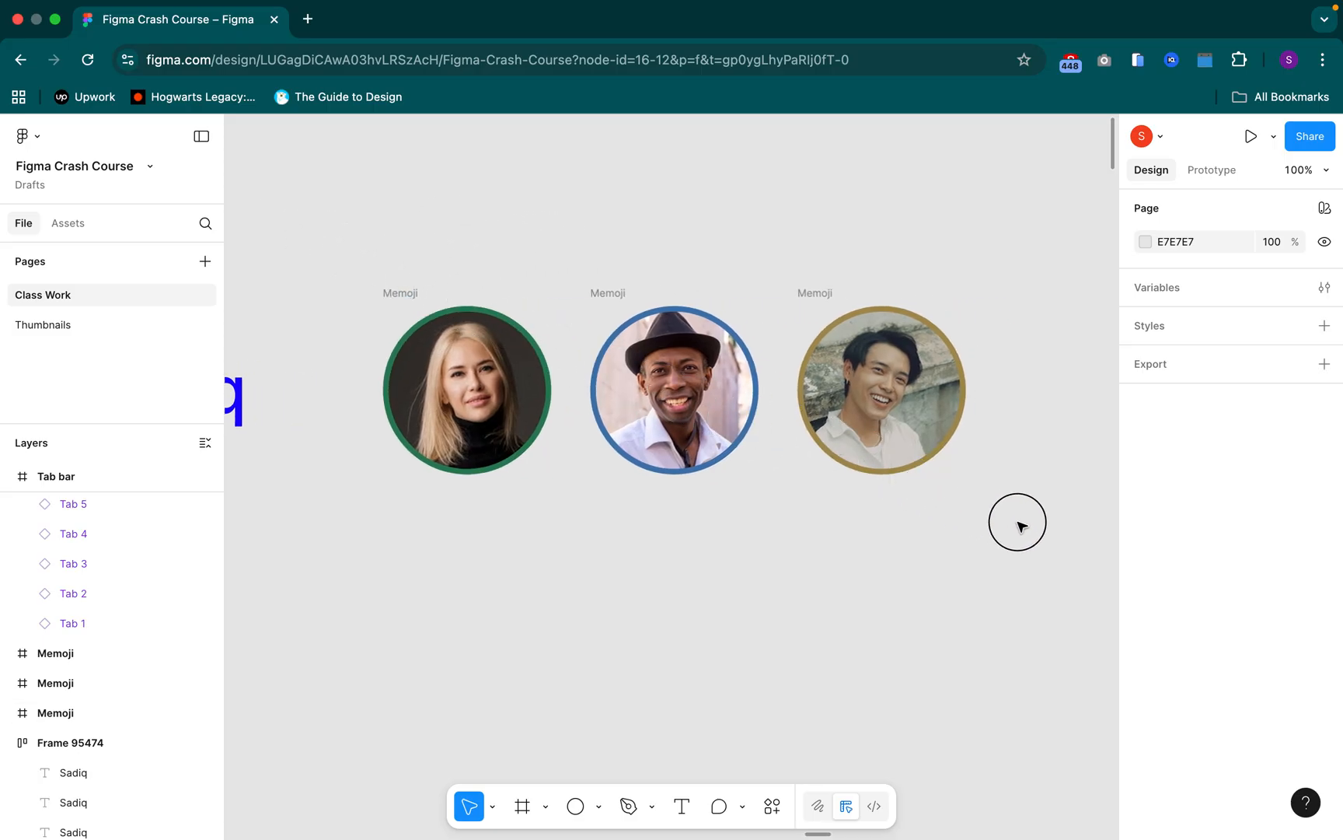
pyautogui.moveTo(1020, 521); pyautogui.dragTo(1019, 521)
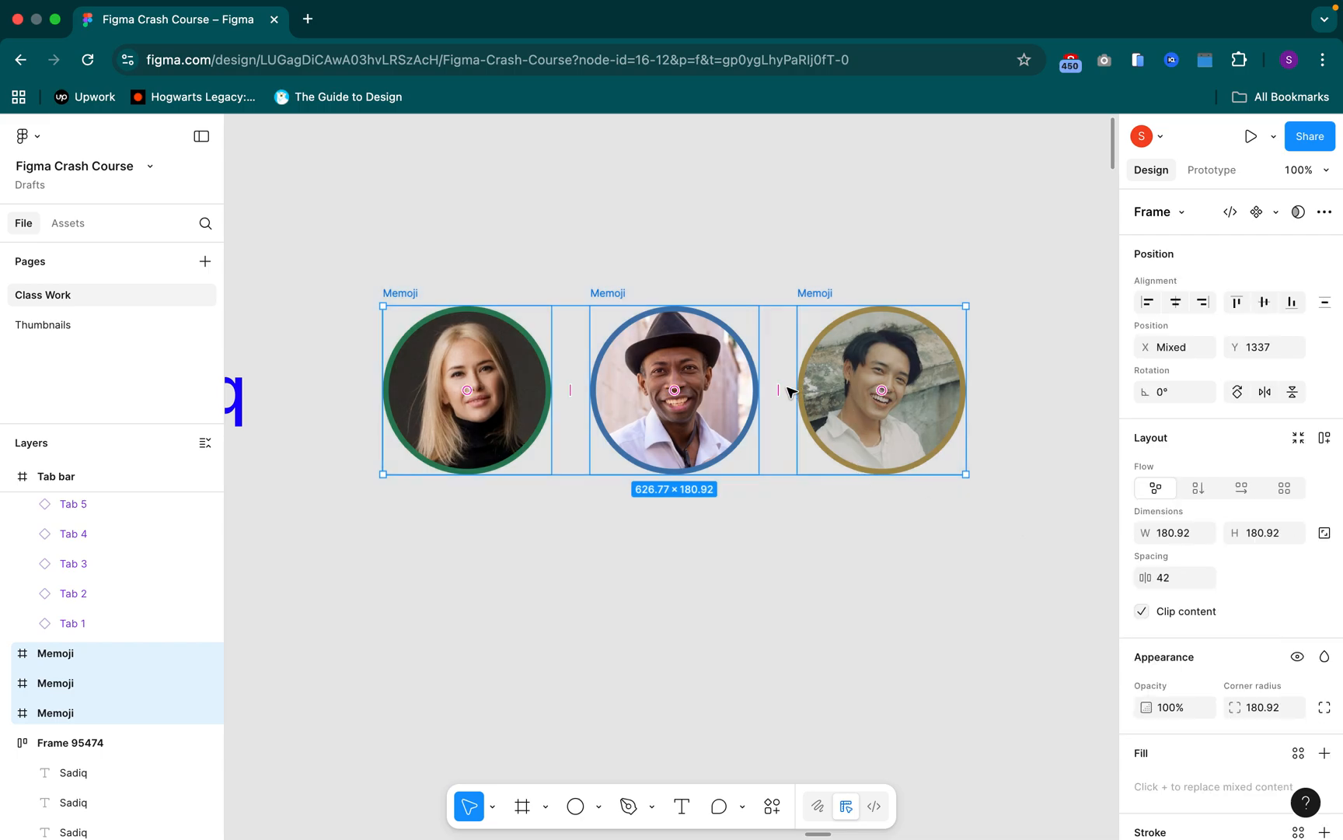
pyautogui.moveTo(780, 390); pyautogui.dragTo(629, 382)
pyautogui.click(657, 518)
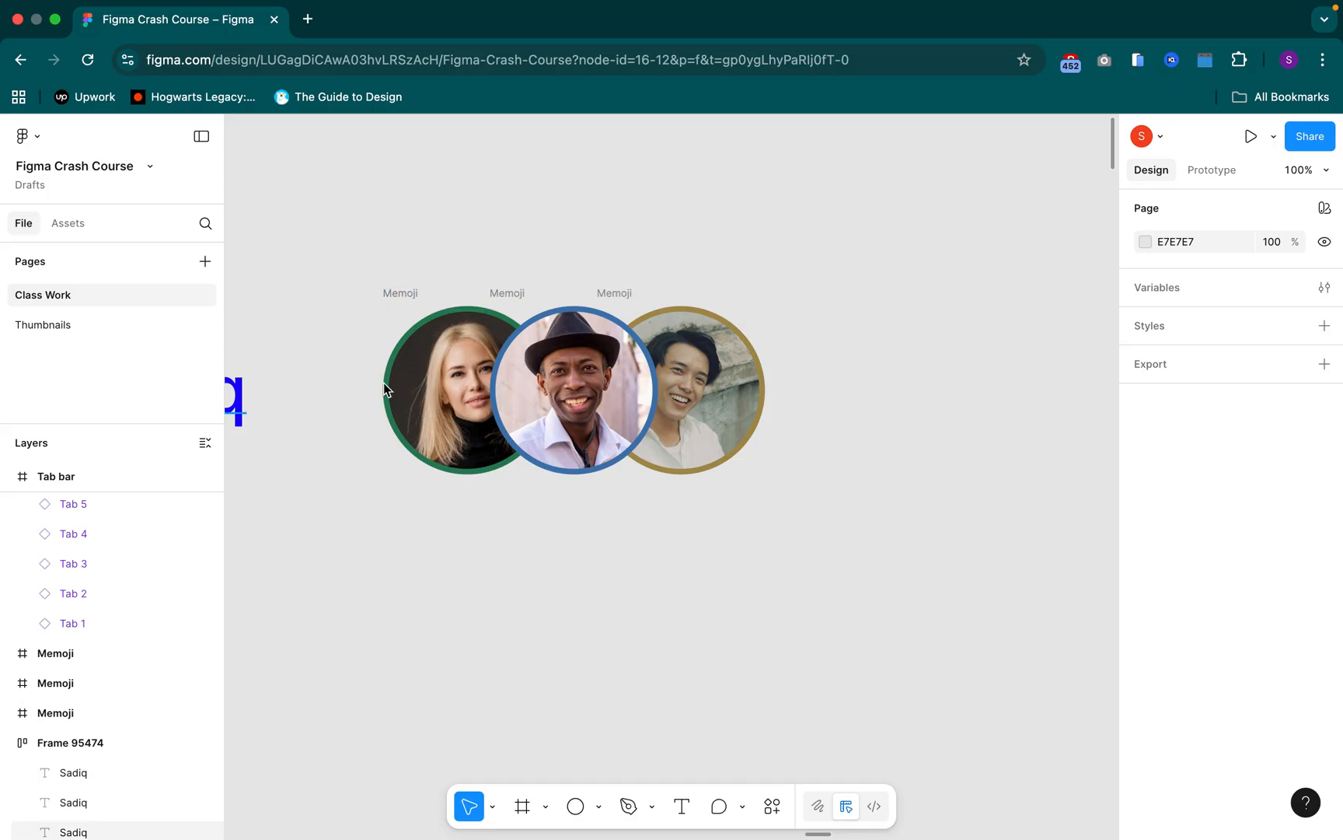
# Identify the layers of the blue-ringed and gold-ringed Memoji portraits and send the gold-ringed one to the back
pyautogui.click(511, 293)
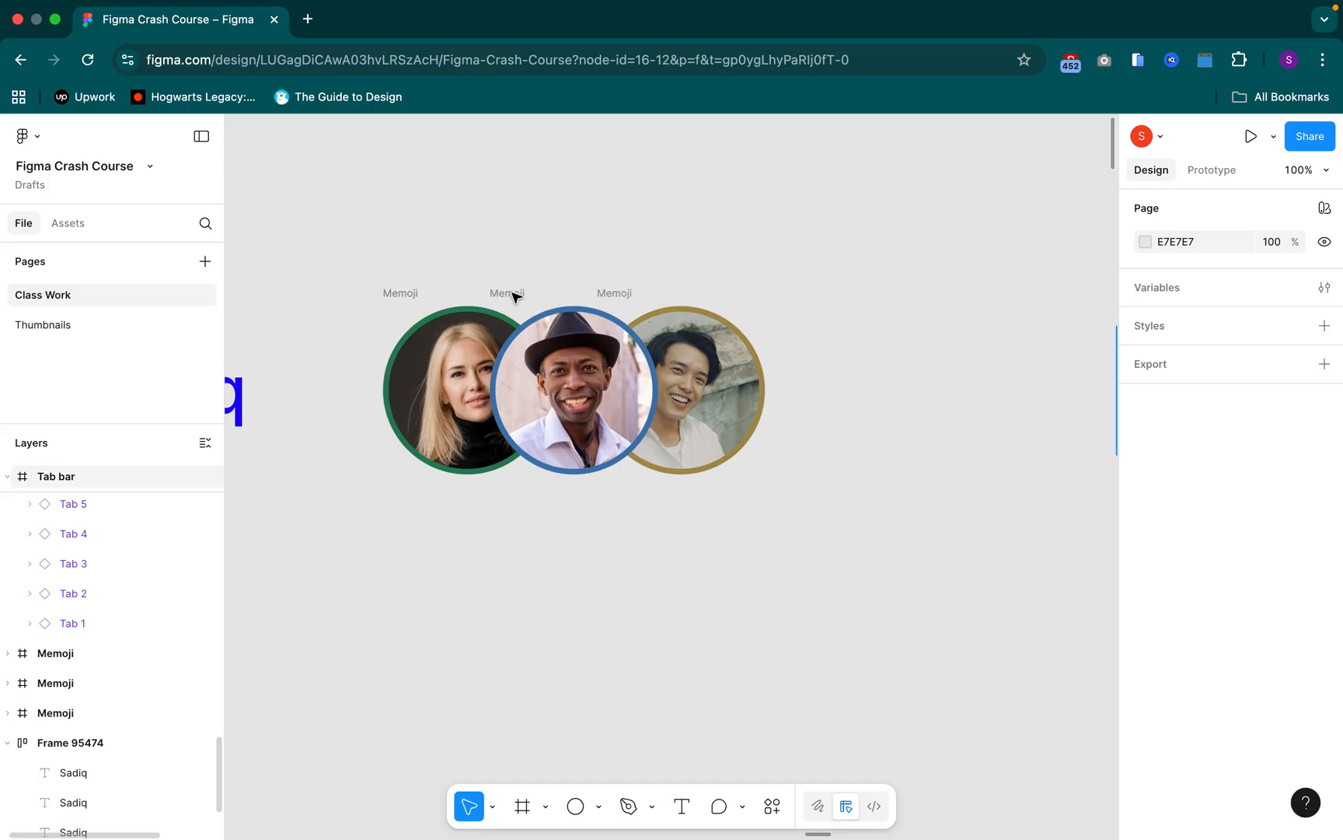
pyautogui.click(60, 682)
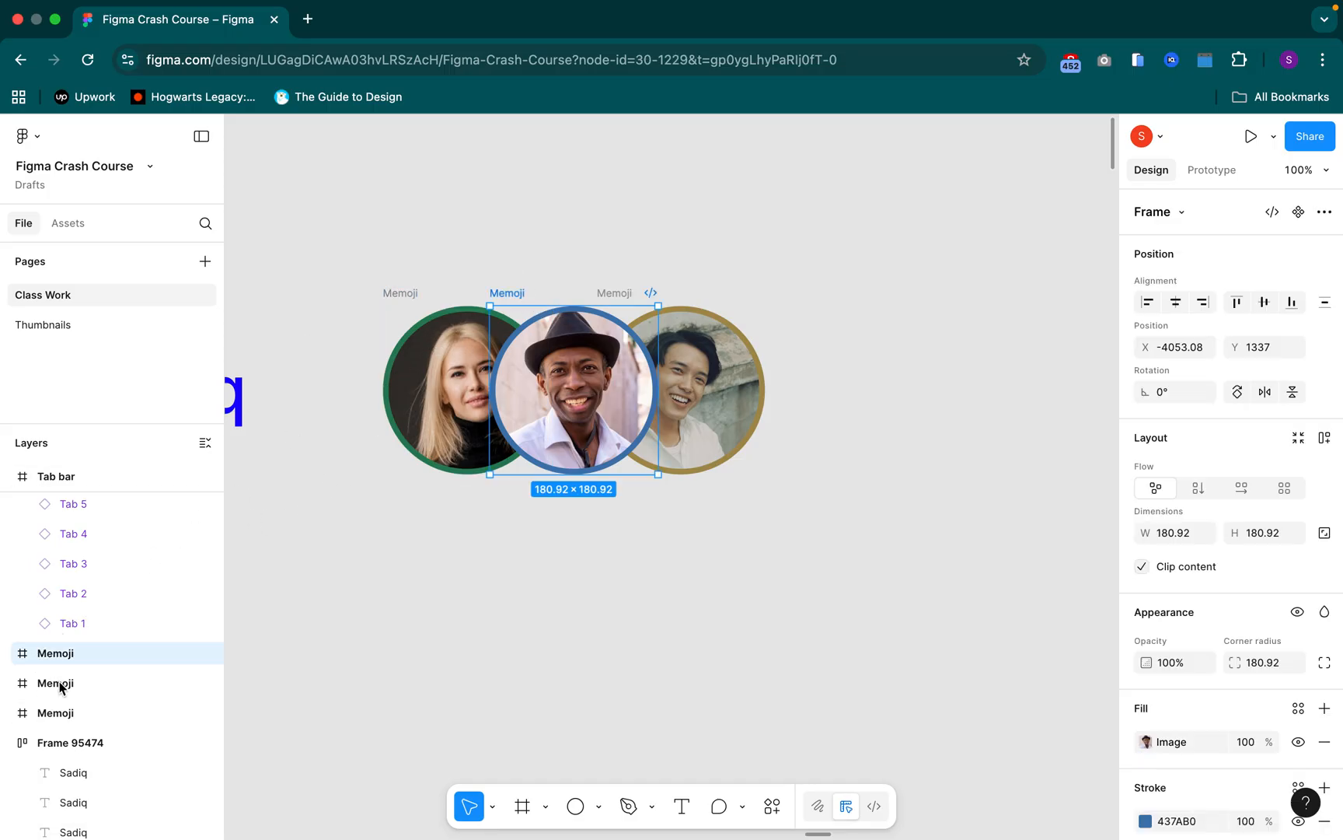
pyautogui.click(60, 684)
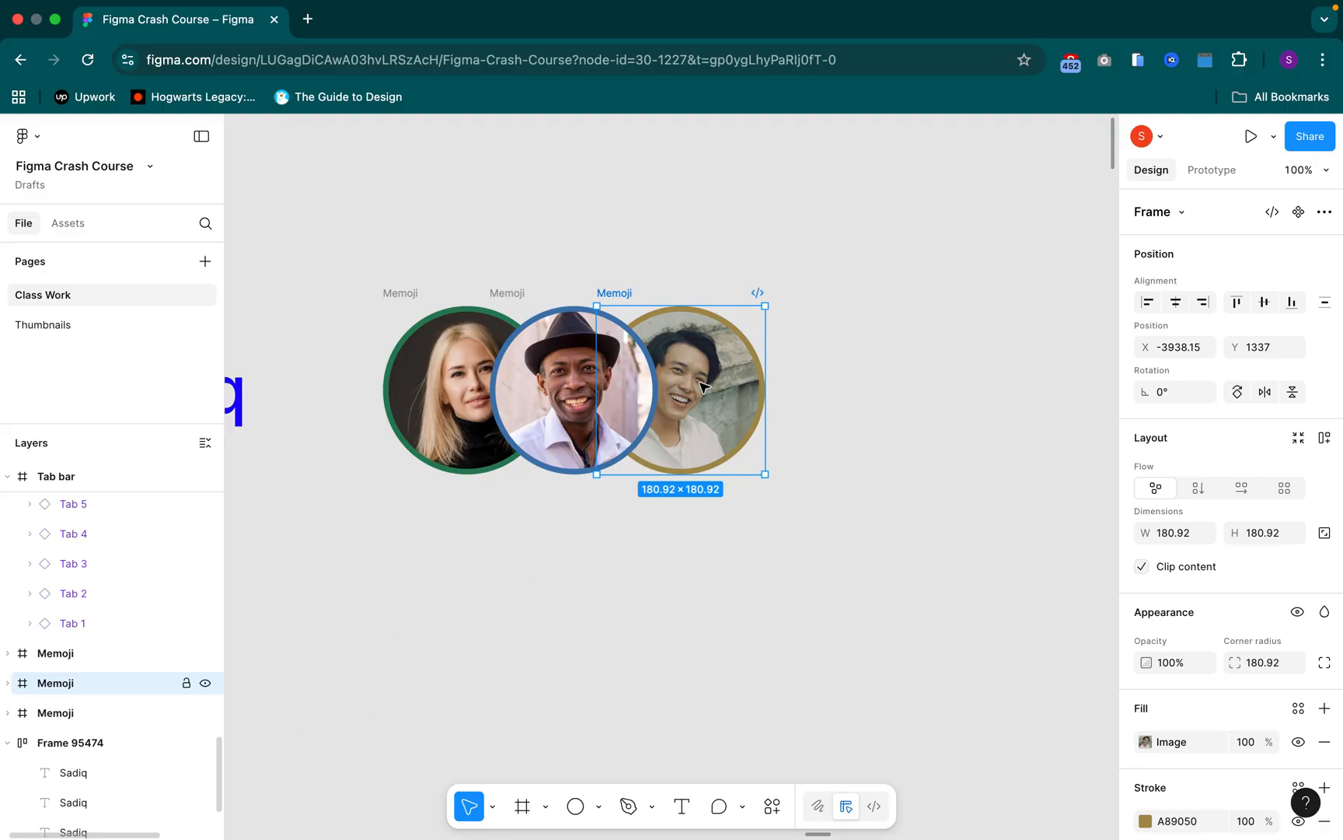
pyautogui.click(344, 255)
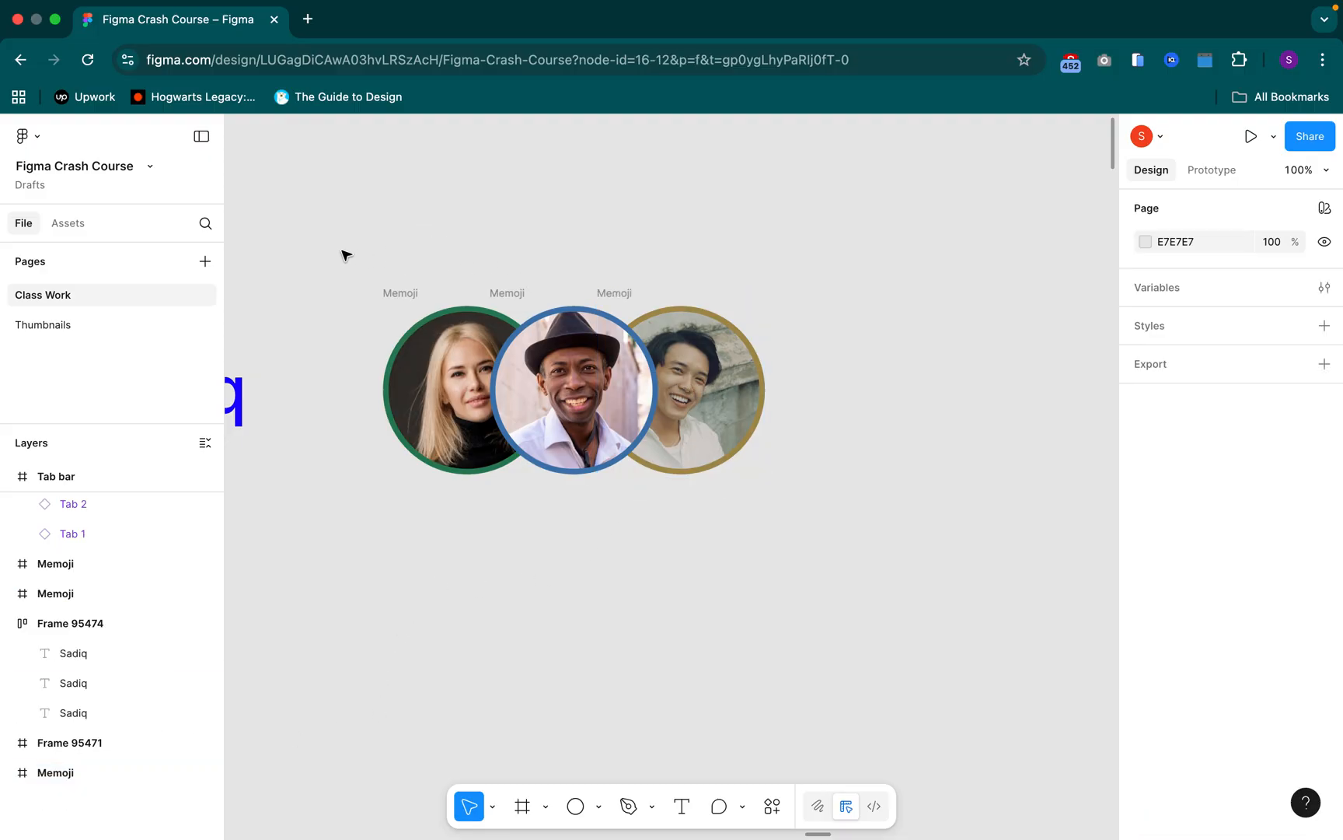
# Undo the layer reordering and the overlapping of the three Memoji portraits
pyautogui.moveTo(317, 242); pyautogui.dragTo(891, 521)
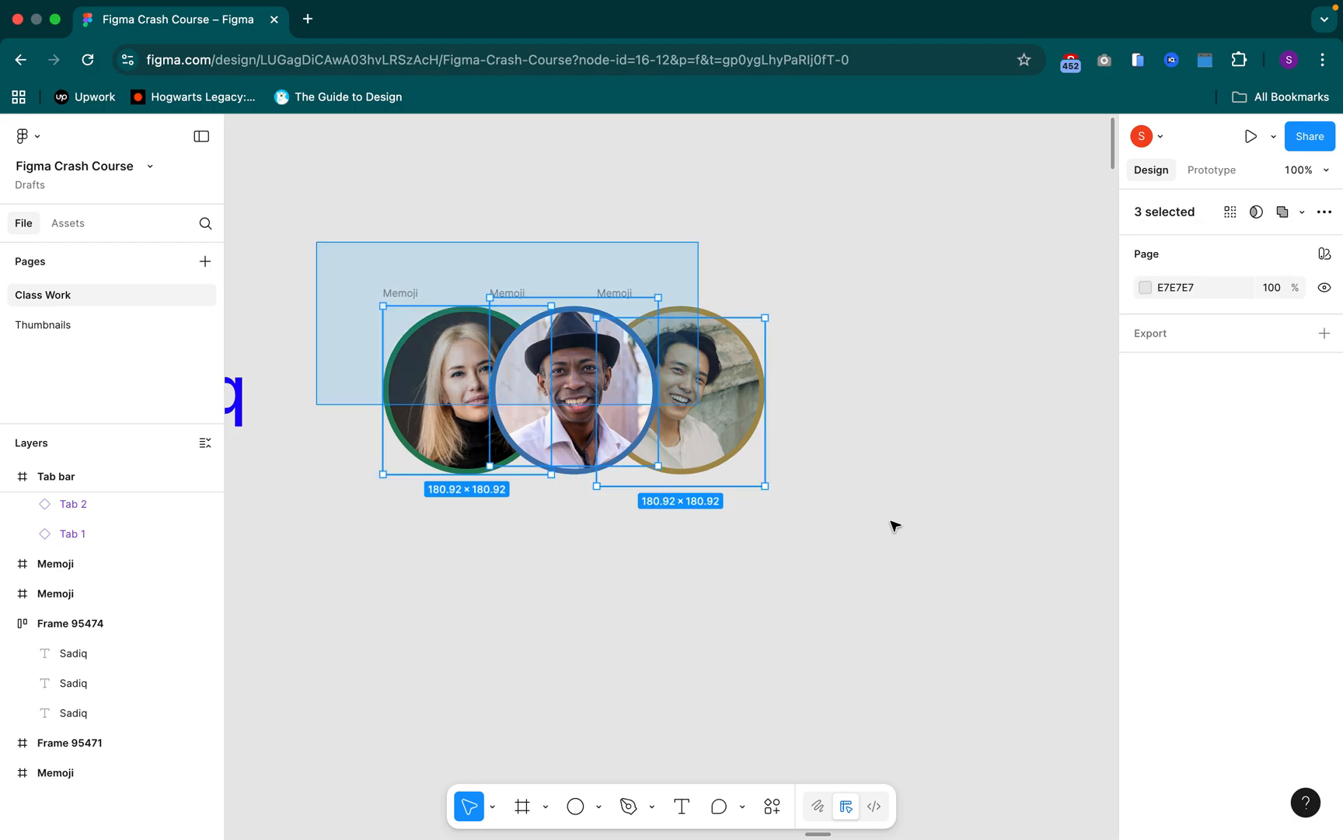
pyautogui.click(894, 525)
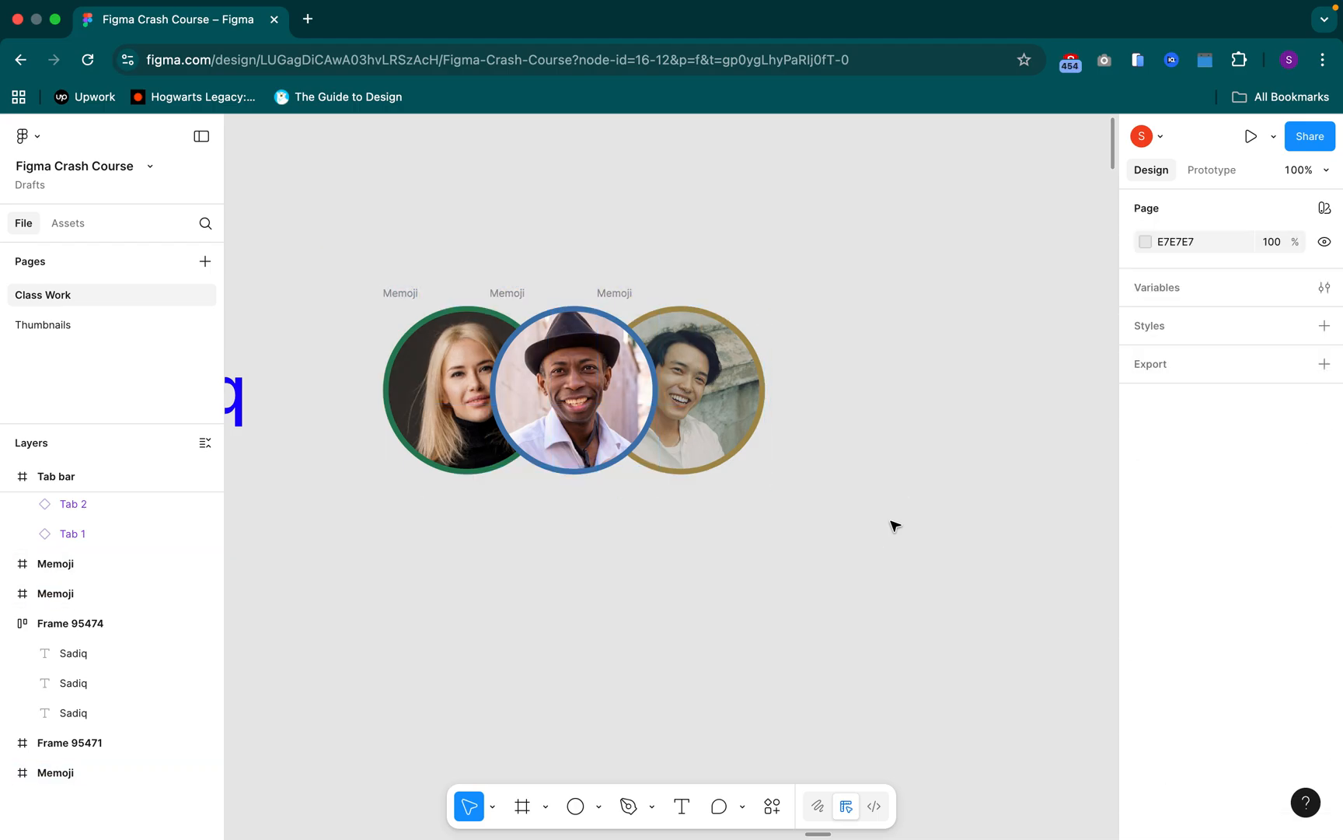
pyautogui.press('super+z')
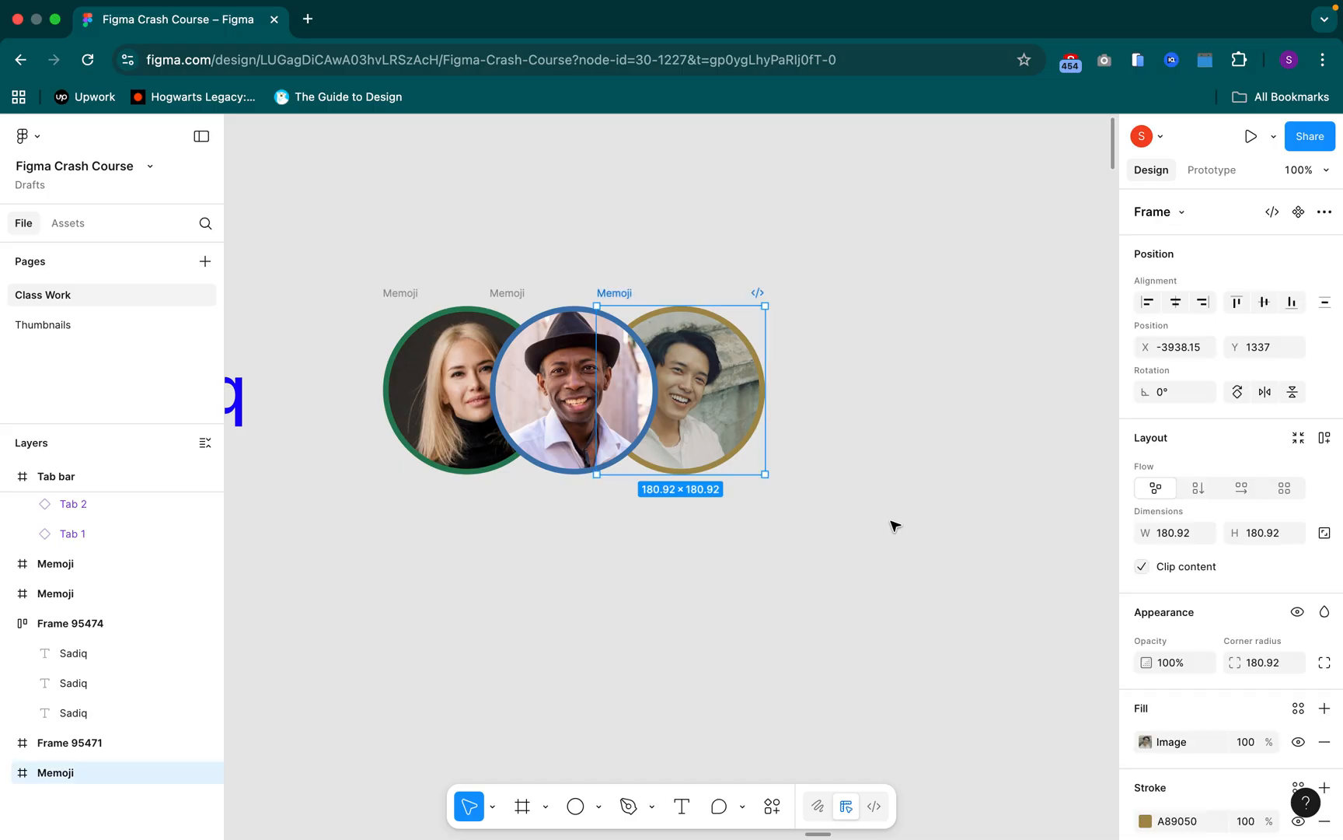
pyautogui.press('super+z')
pyautogui.press('super+z')
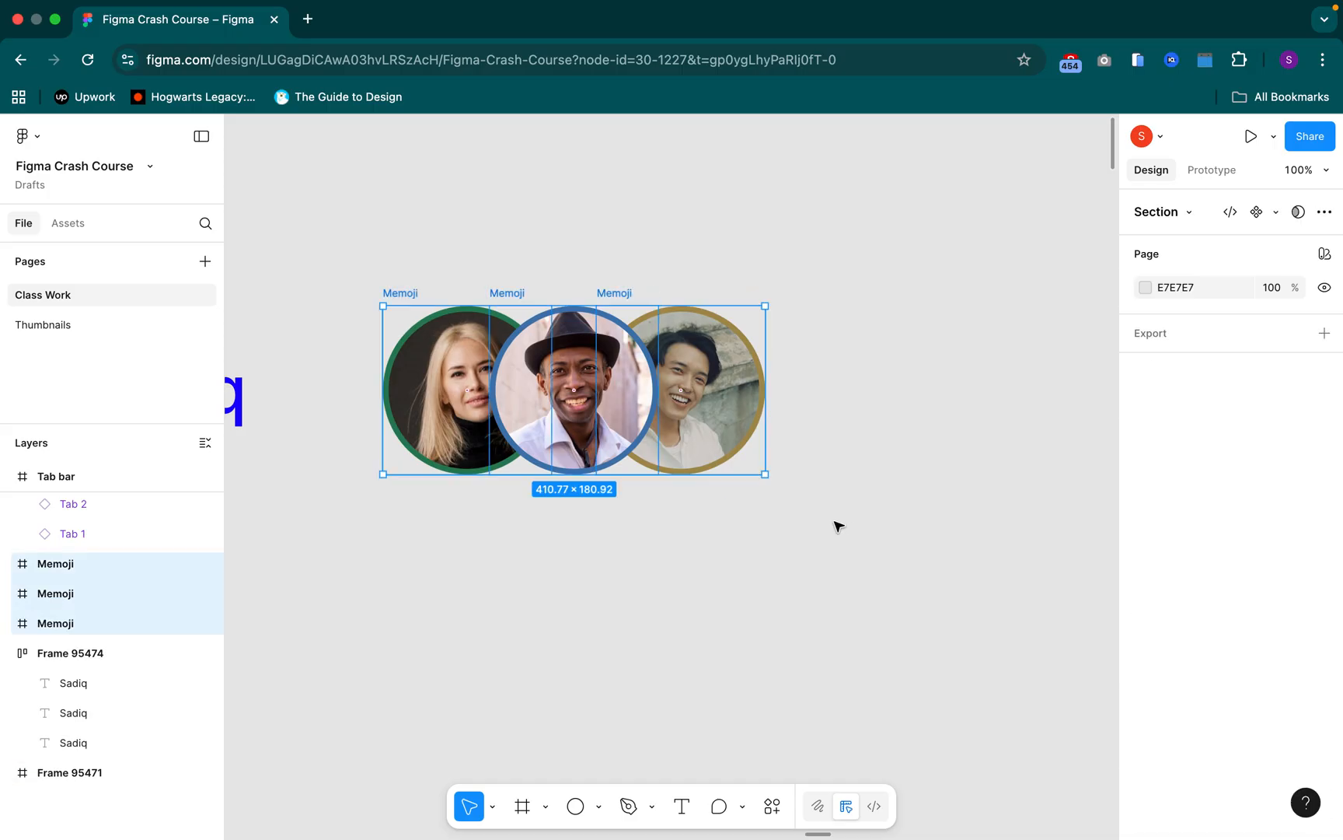
pyautogui.press('super+z')
pyautogui.press('super+z')
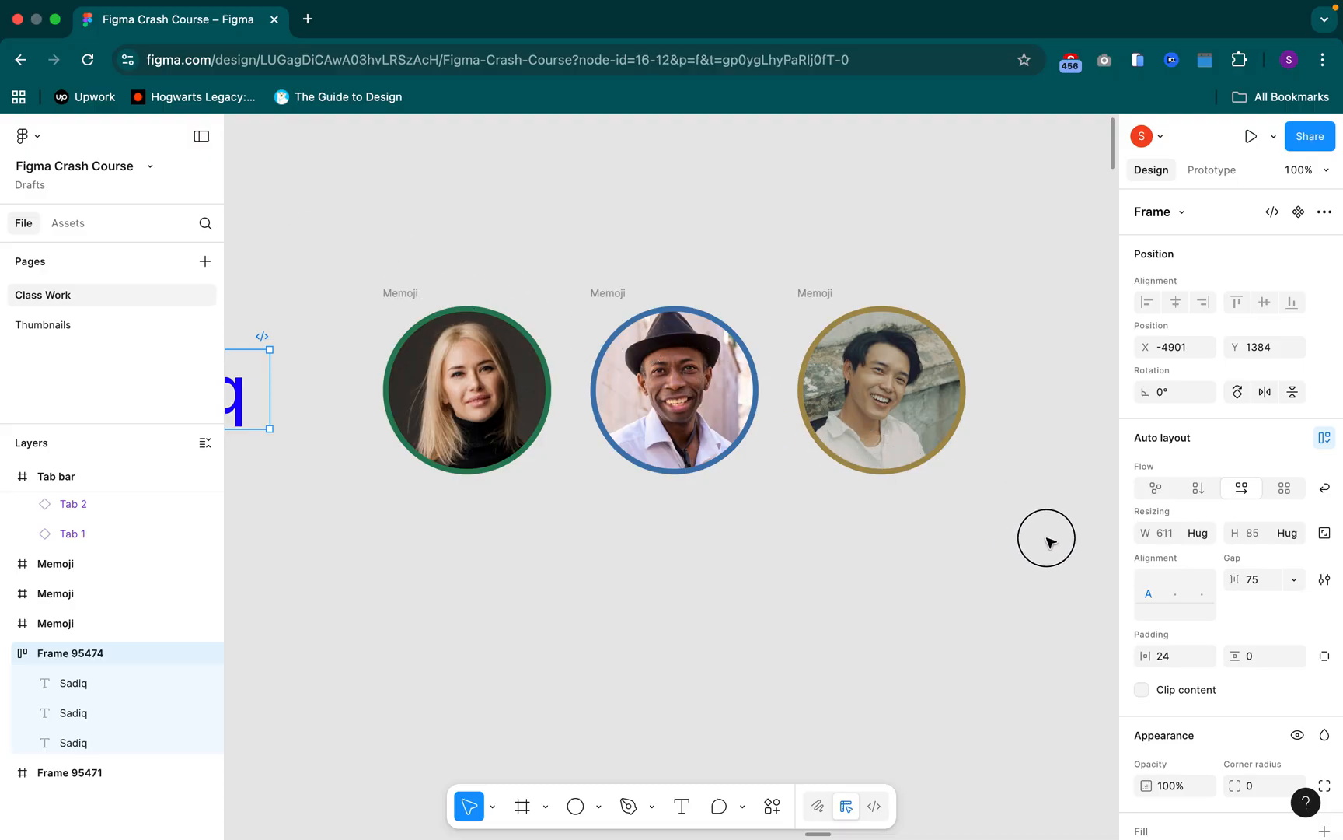
# Wrap the three Memoji portraits in a horizontal auto layout frame and set its gap to -10
pyautogui.moveTo(297, 234); pyautogui.dragTo(1048, 540)
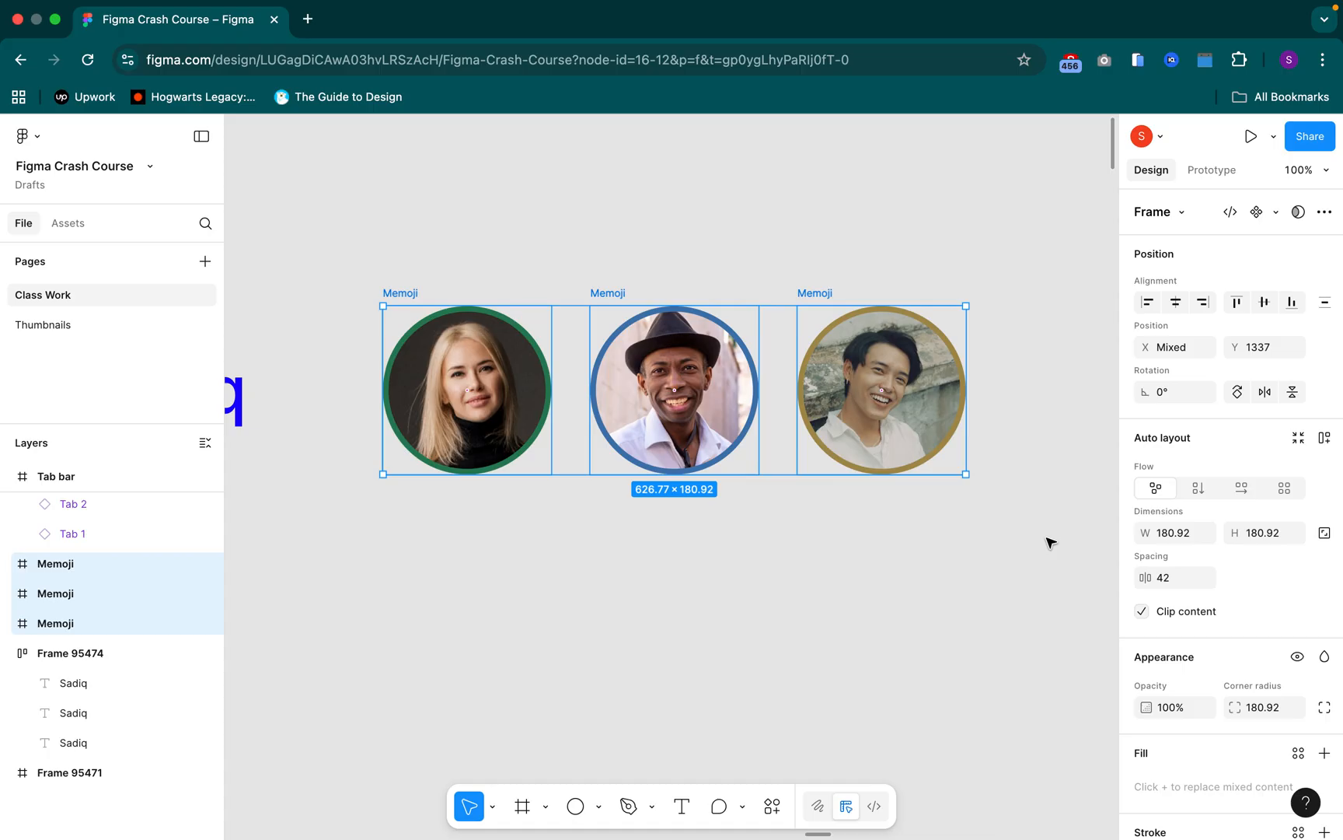
pyautogui.hotkey('shift', 'a')
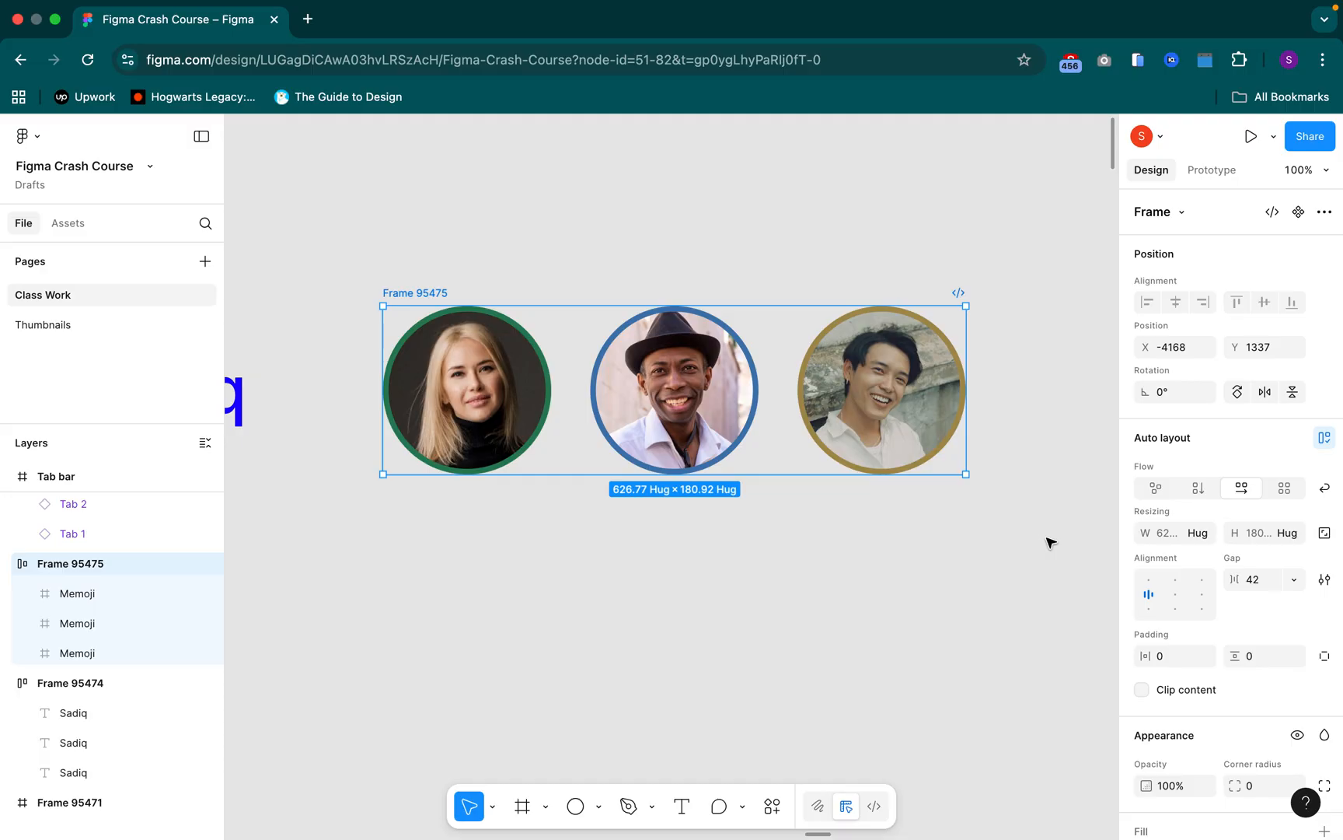
pyautogui.click(1237, 579)
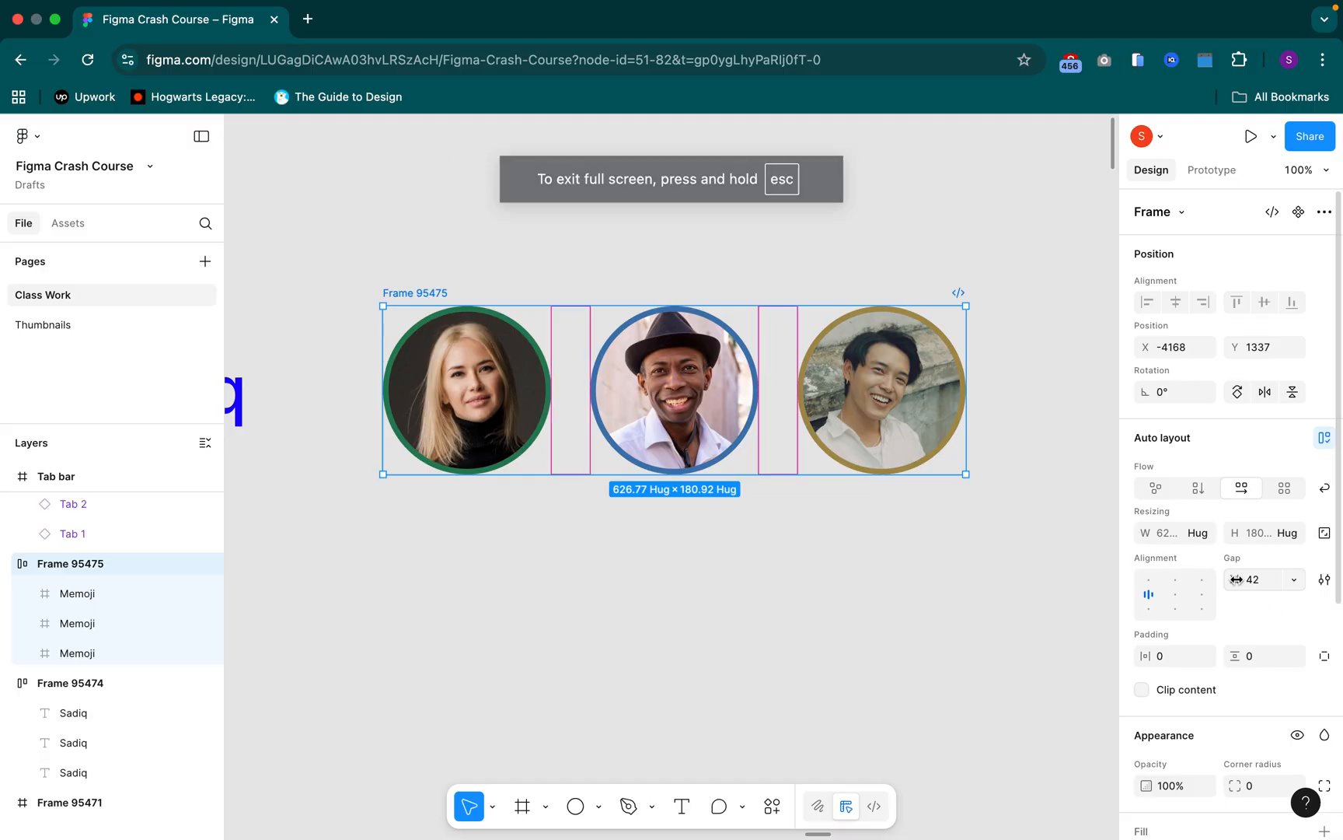
pyautogui.moveTo(1237, 579); pyautogui.dragTo(1202, 580)
pyautogui.click(1266, 580)
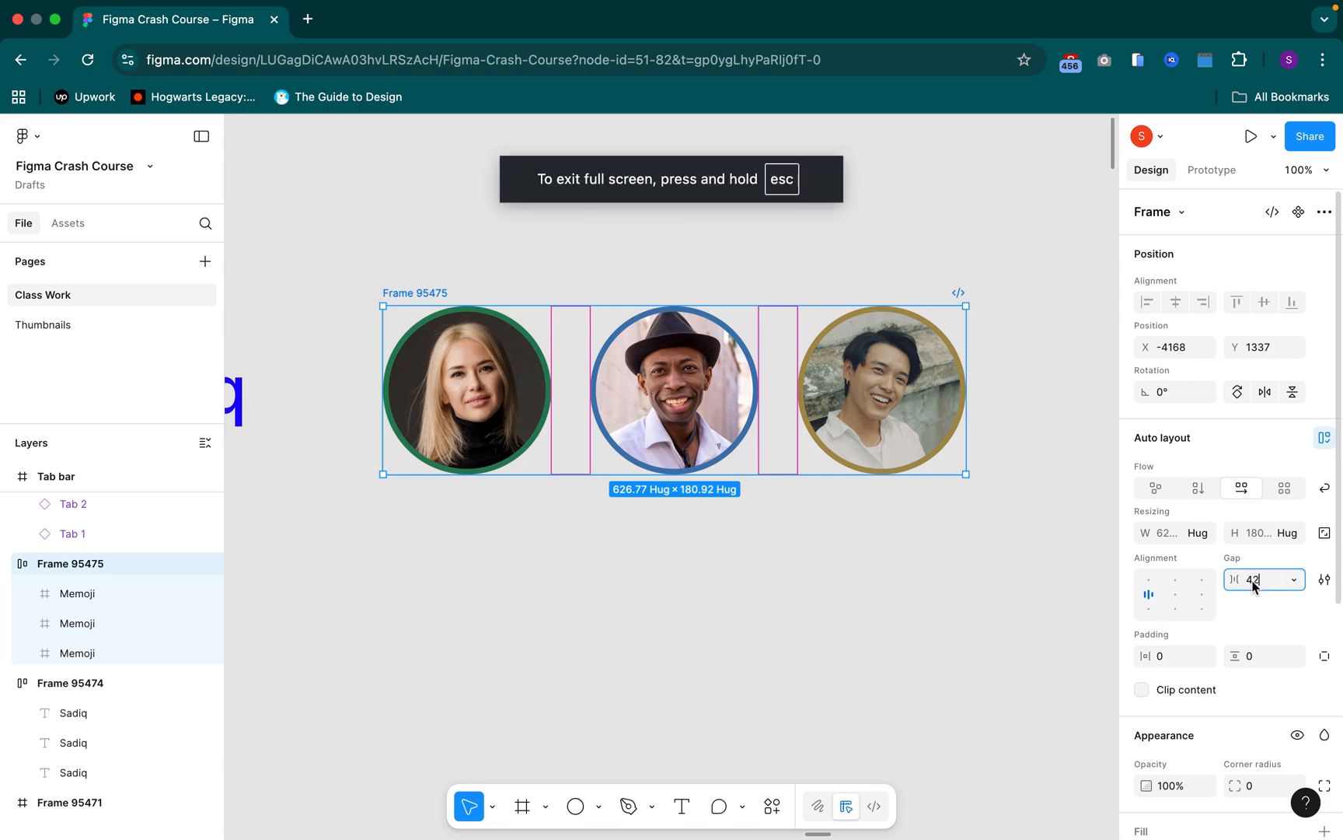
pyautogui.press('BackSpace')
pyautogui.press('BackSpace')
pyautogui.write('-10')
pyautogui.press('Return')
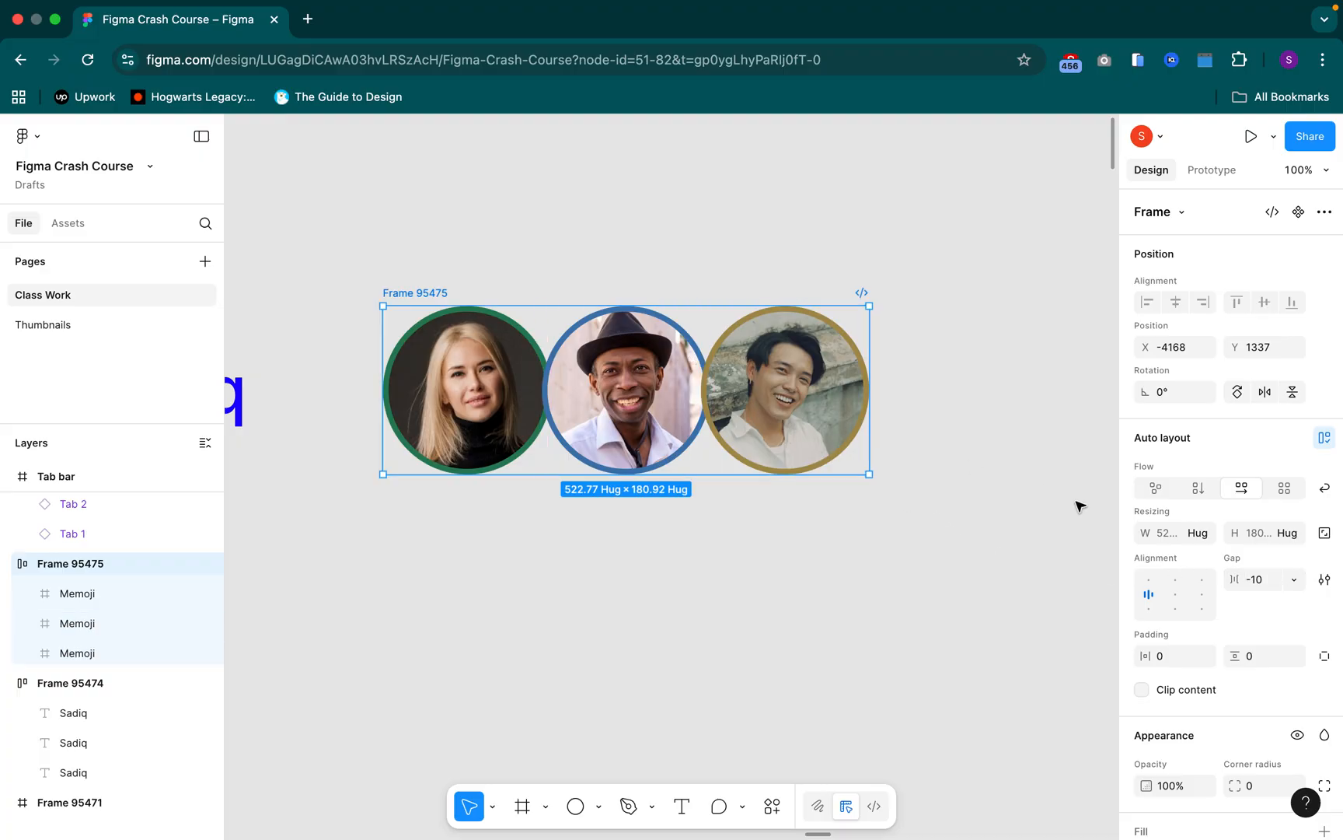
# Decrease the gap of the Memoji portraits frame to -49 for a stronger overlap
pyautogui.click(1271, 584)
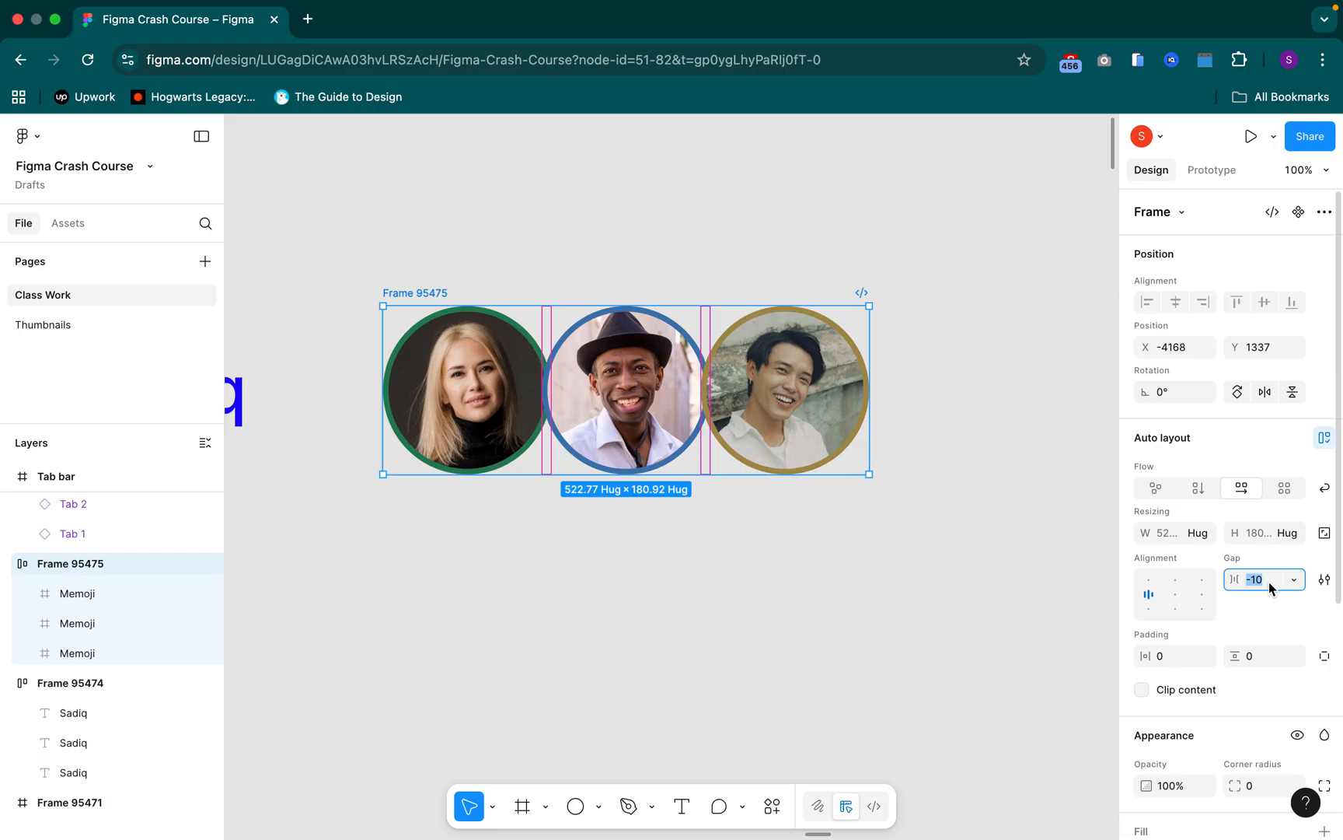
pyautogui.press('Down')
pyautogui.press('Down')
pyautogui.press('Down')
pyautogui.press('Down')
pyautogui.press('Down')
pyautogui.press('Down')
pyautogui.press('Down')
pyautogui.press('Down')
pyautogui.press('Down')
pyautogui.press('Down')
pyautogui.press('Down')
pyautogui.press('Down')
pyautogui.press('Down')
pyautogui.press('Down')
pyautogui.press('Down')
pyautogui.press('Down')
pyautogui.press('Down')
pyautogui.press('Down')
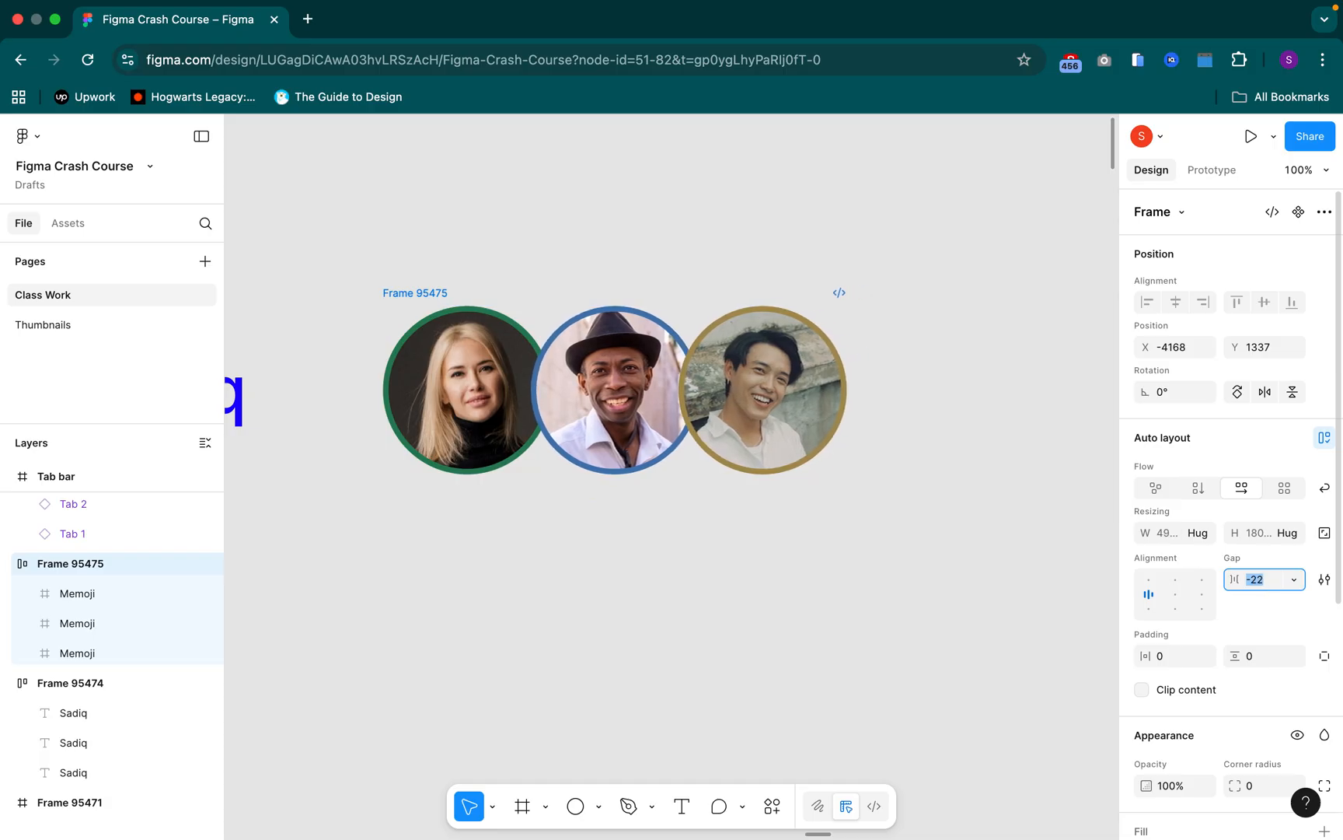
pyautogui.press('Down')
pyautogui.press('Down')
pyautogui.press('Down')
pyautogui.press('Down')
pyautogui.press('Down')
pyautogui.press('Down')
pyautogui.press('Down')
pyautogui.press('Down')
pyautogui.press('Down')
pyautogui.press('Down')
pyautogui.press('Down')
pyautogui.press('Down')
pyautogui.press('Down')
pyautogui.press('Down')
pyautogui.press('Down')
pyautogui.press('Down')
pyautogui.press('Down')
pyautogui.press('Down')
pyautogui.press('Down')
pyautogui.press('Down')
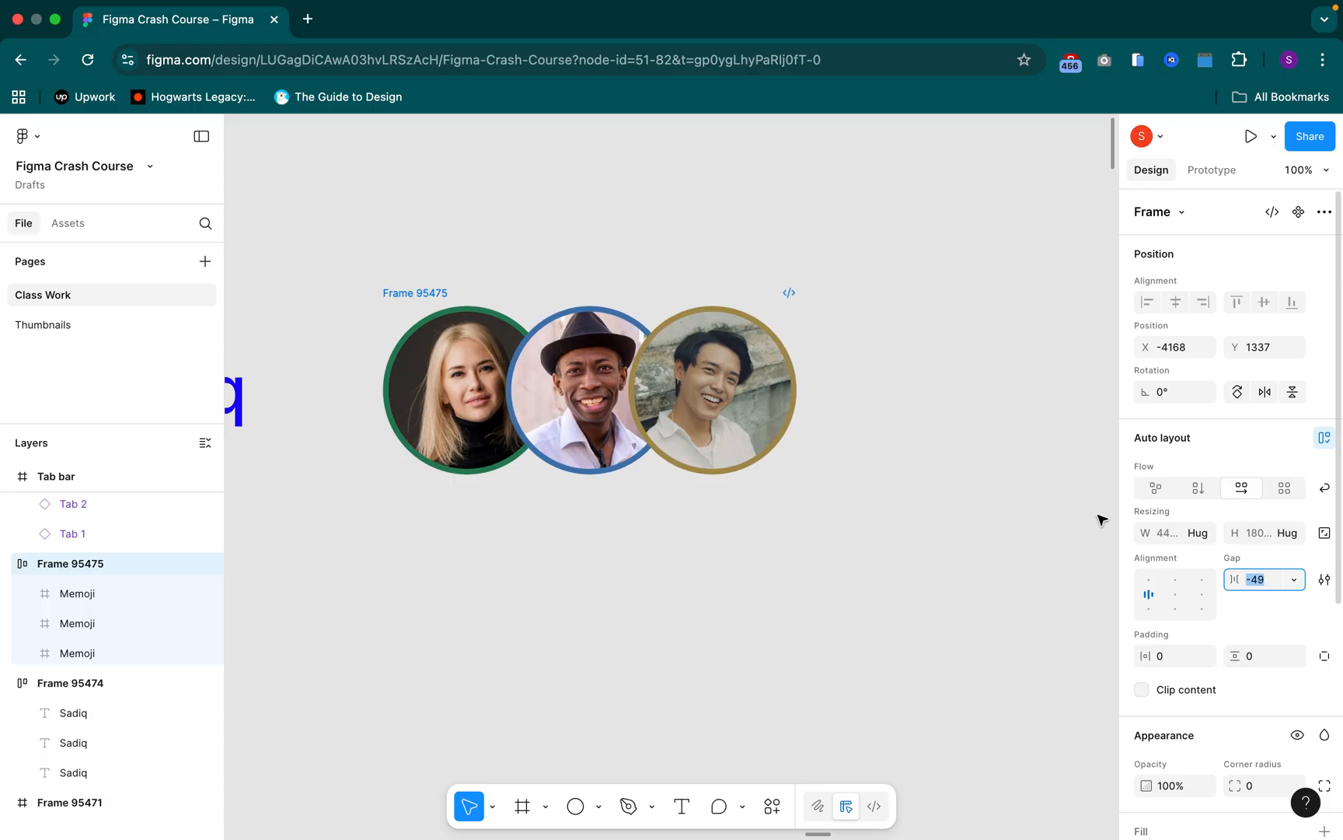
# Decrease the gap of the Memoji portraits frame to -52 after inspecting the overlap beside the gold-ringed portrait up close
pyautogui.click(1324, 582)
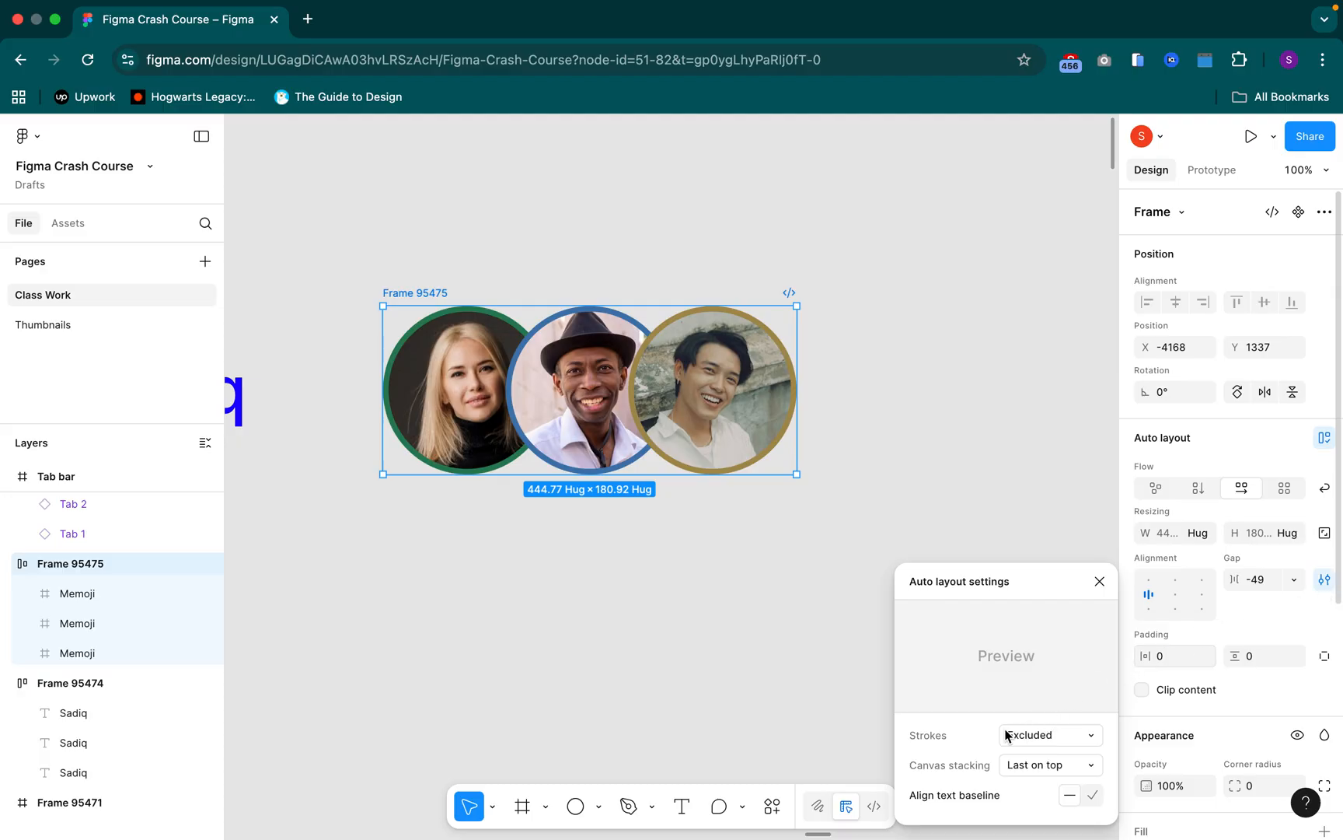
pyautogui.moveTo(962, 738)
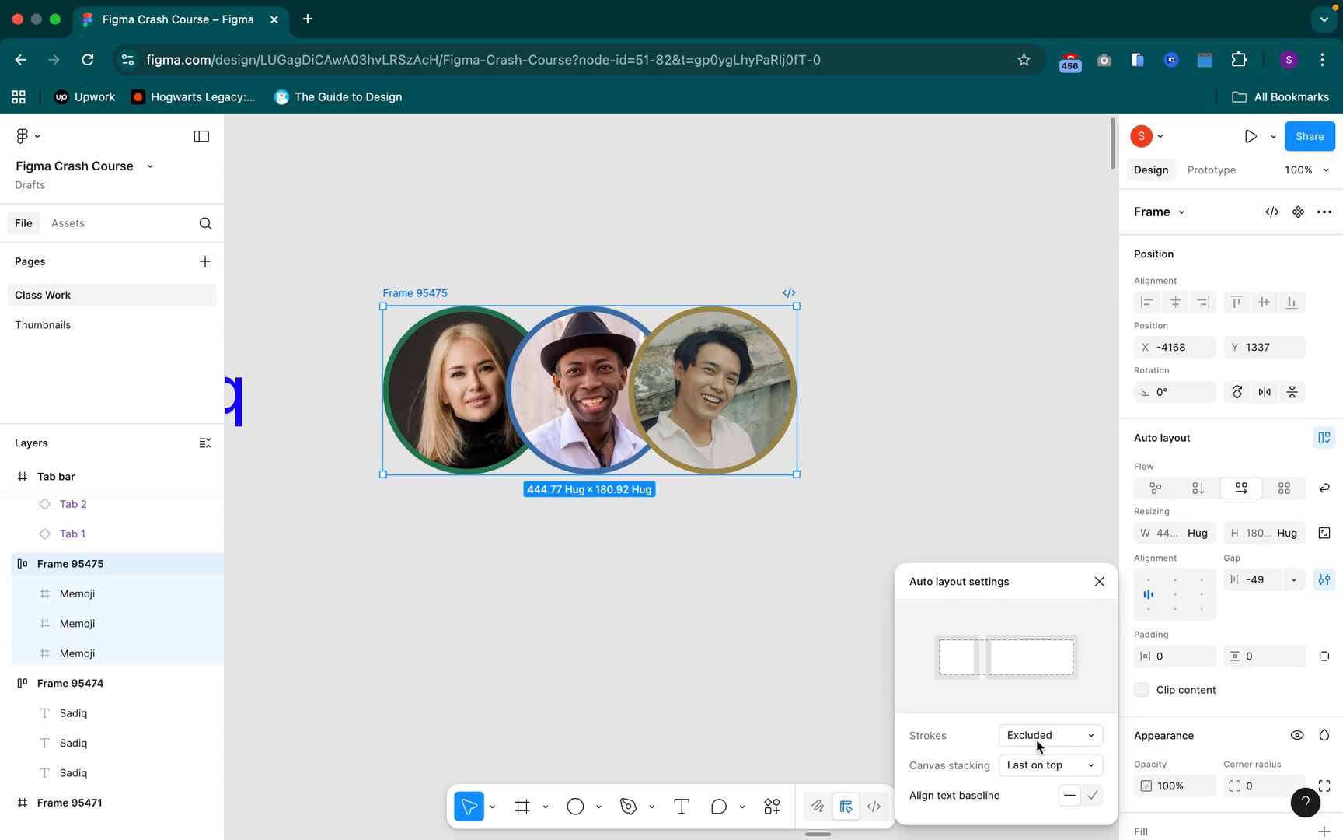
pyautogui.scroll(10, 605, 354)
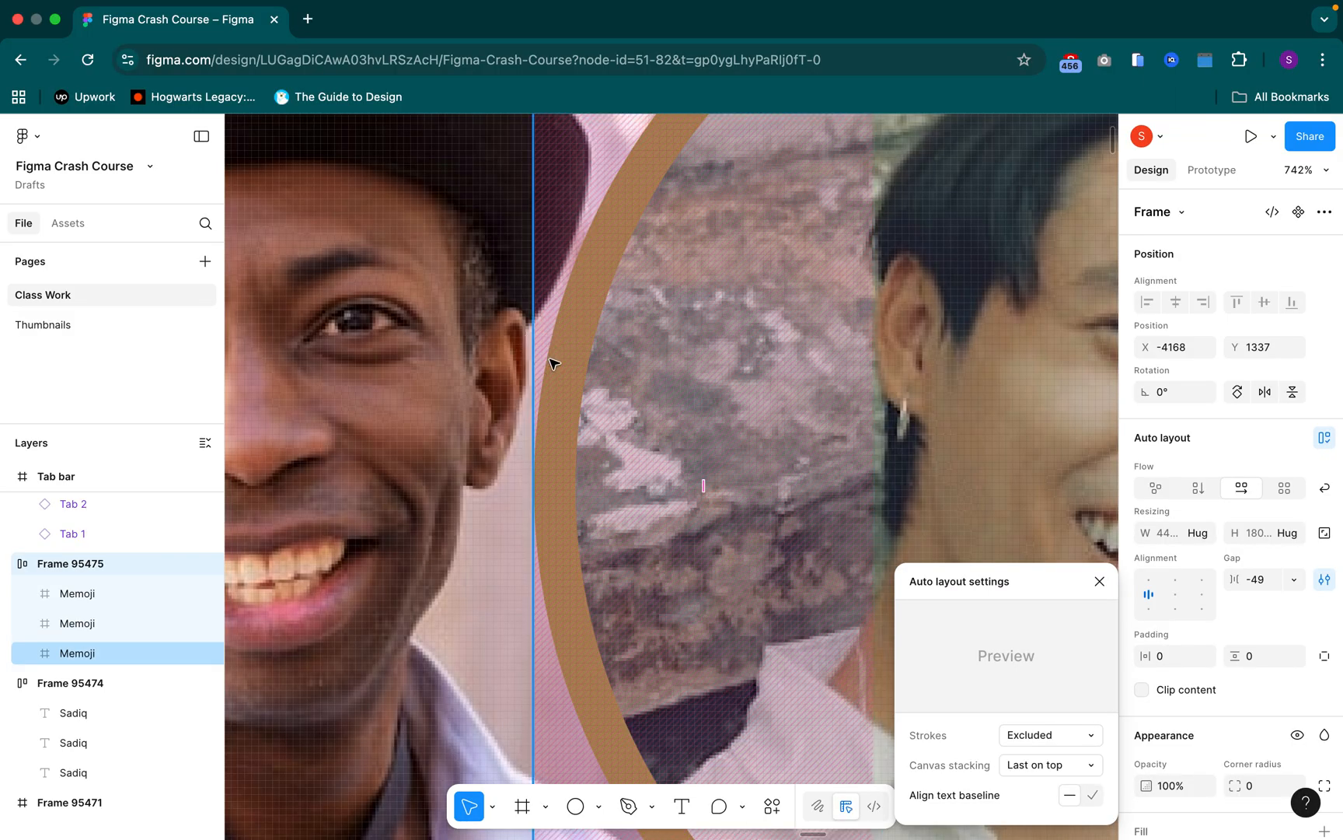
pyautogui.scroll(-1, 554, 372)
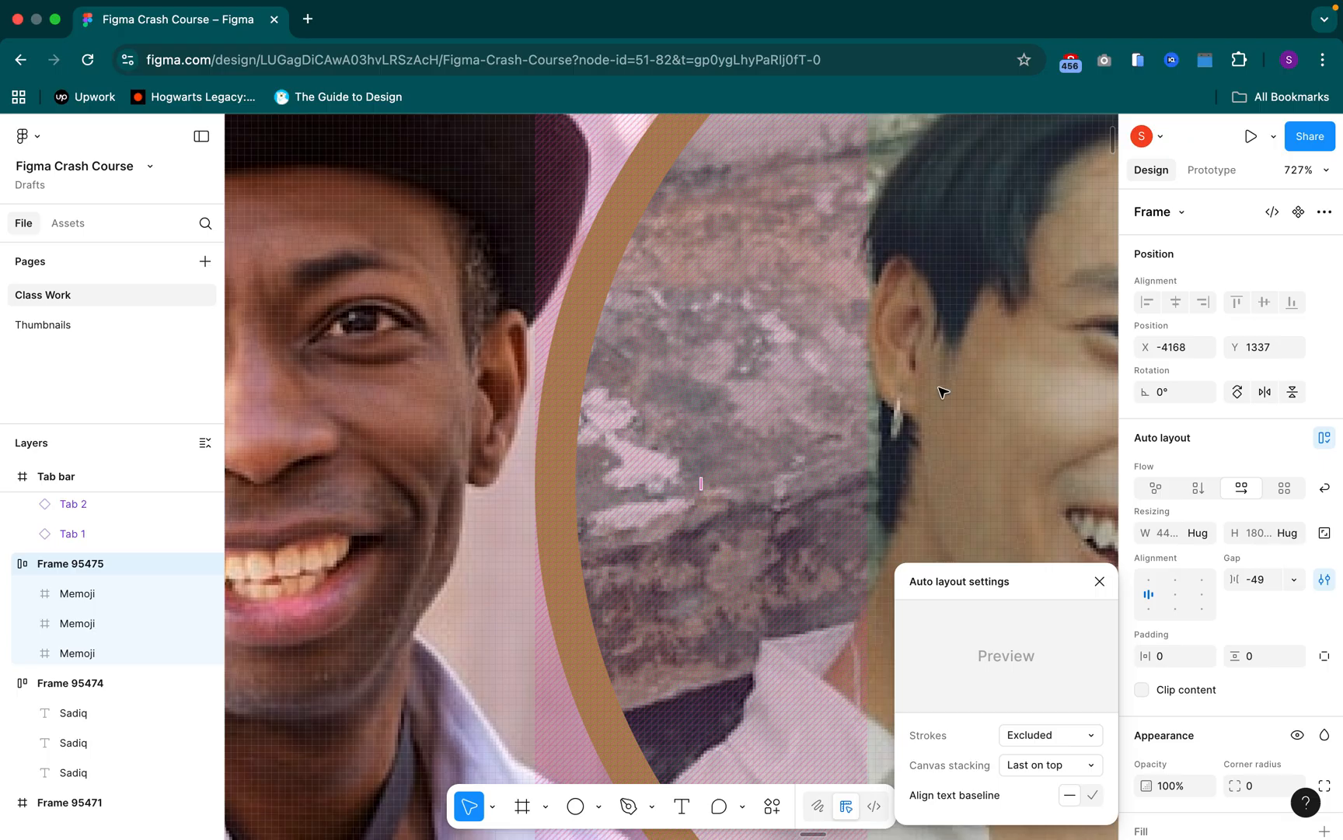
pyautogui.click(1273, 587)
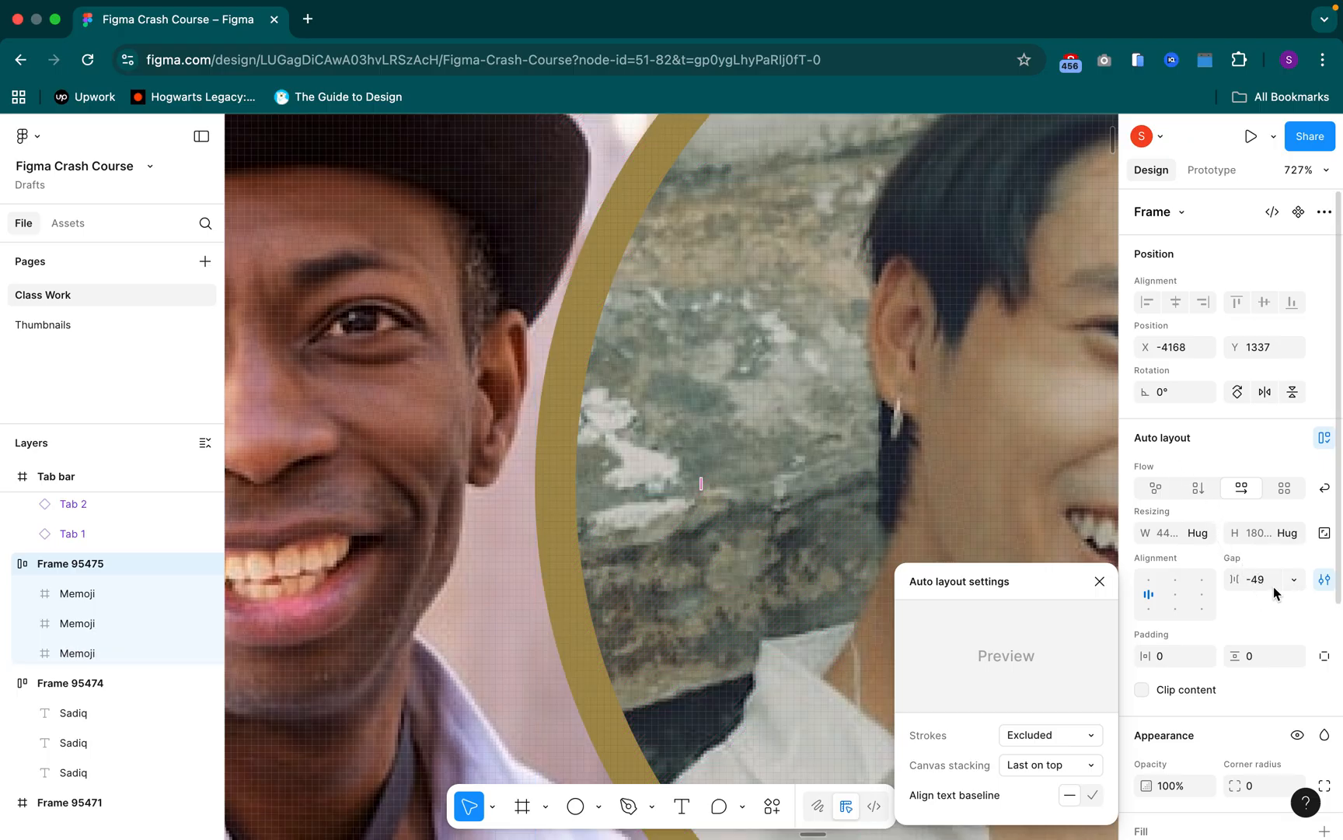
pyautogui.press('Down')
pyautogui.press('Down')
pyautogui.press('Down')
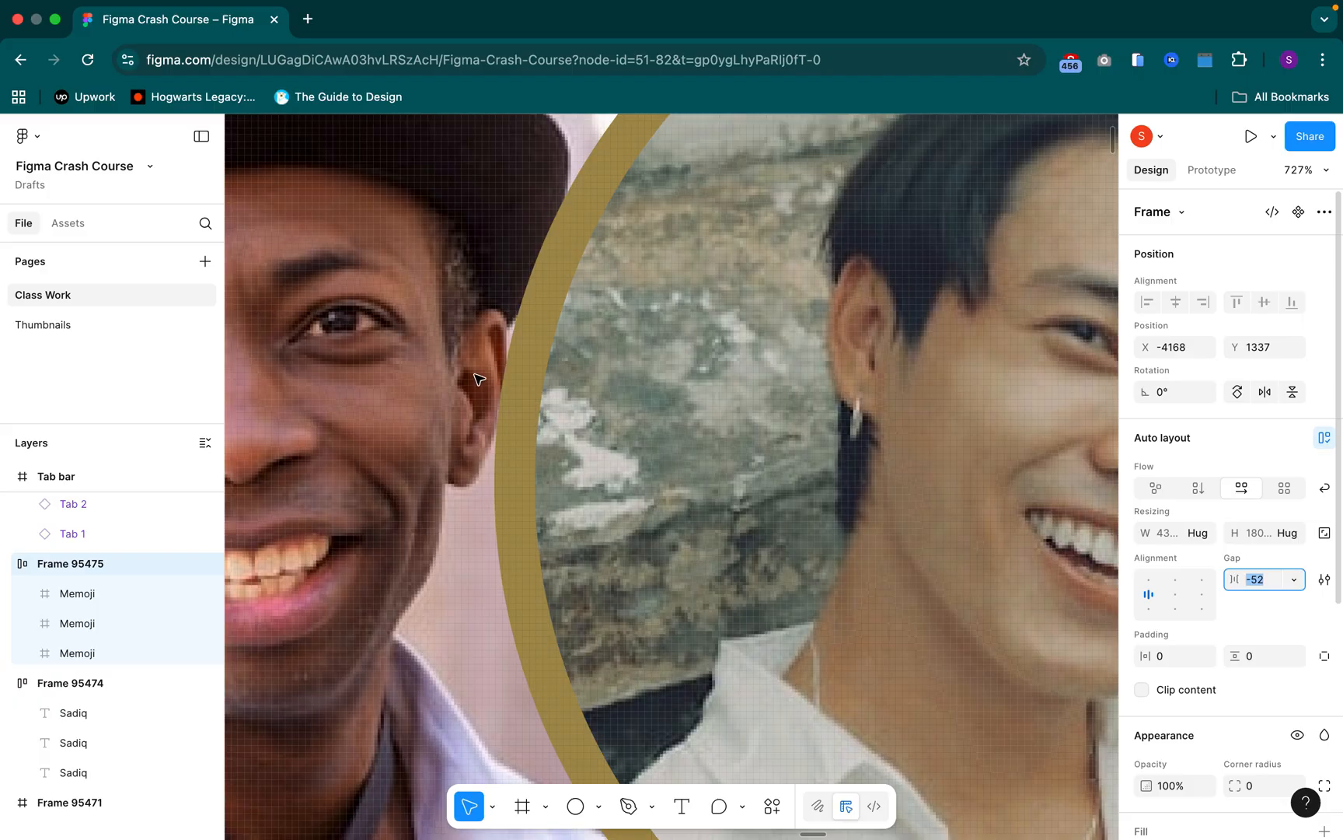
pyautogui.scroll(-3, 496, 380)
pyautogui.scroll(-5, 496, 379)
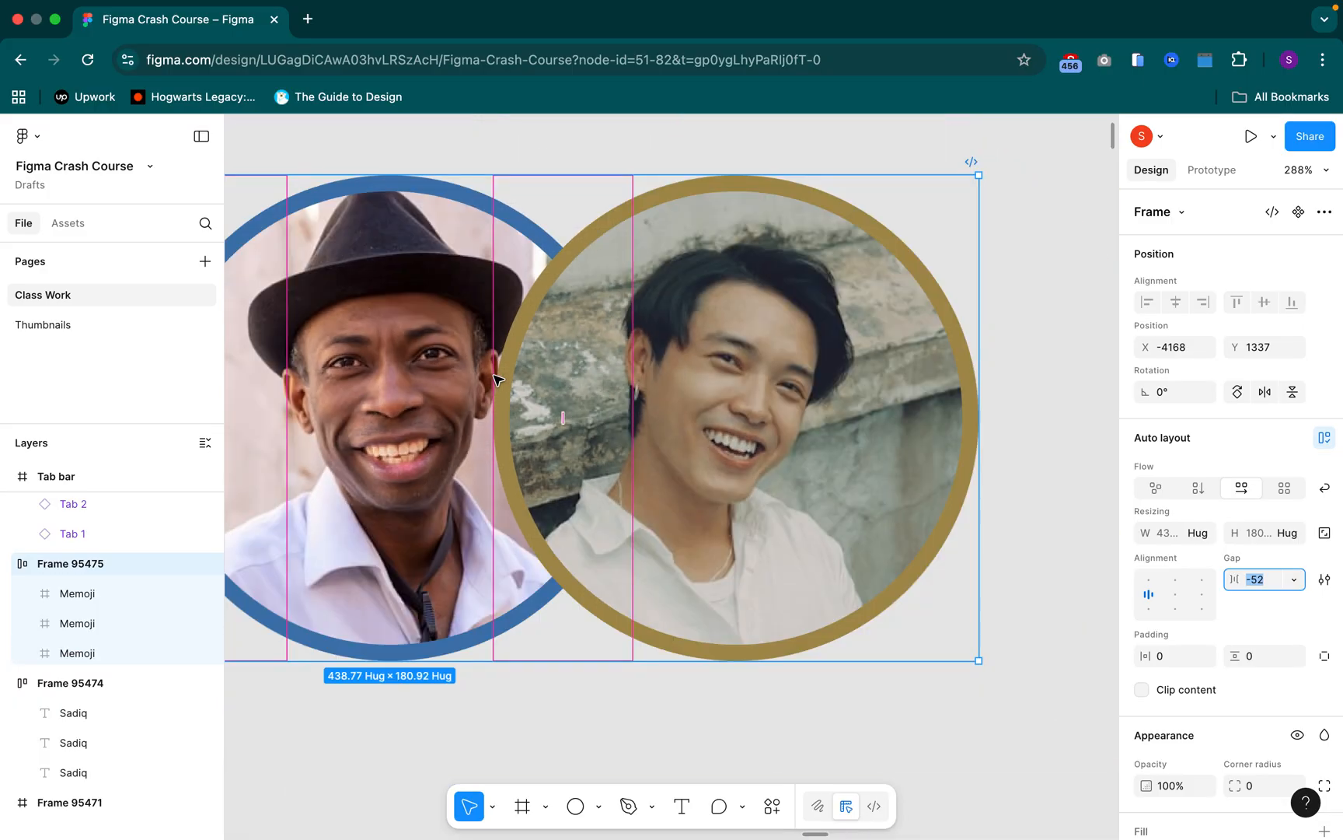
# Set strokes to Included in the auto layout settings of the Memoji portraits frame
pyautogui.click(1320, 585)
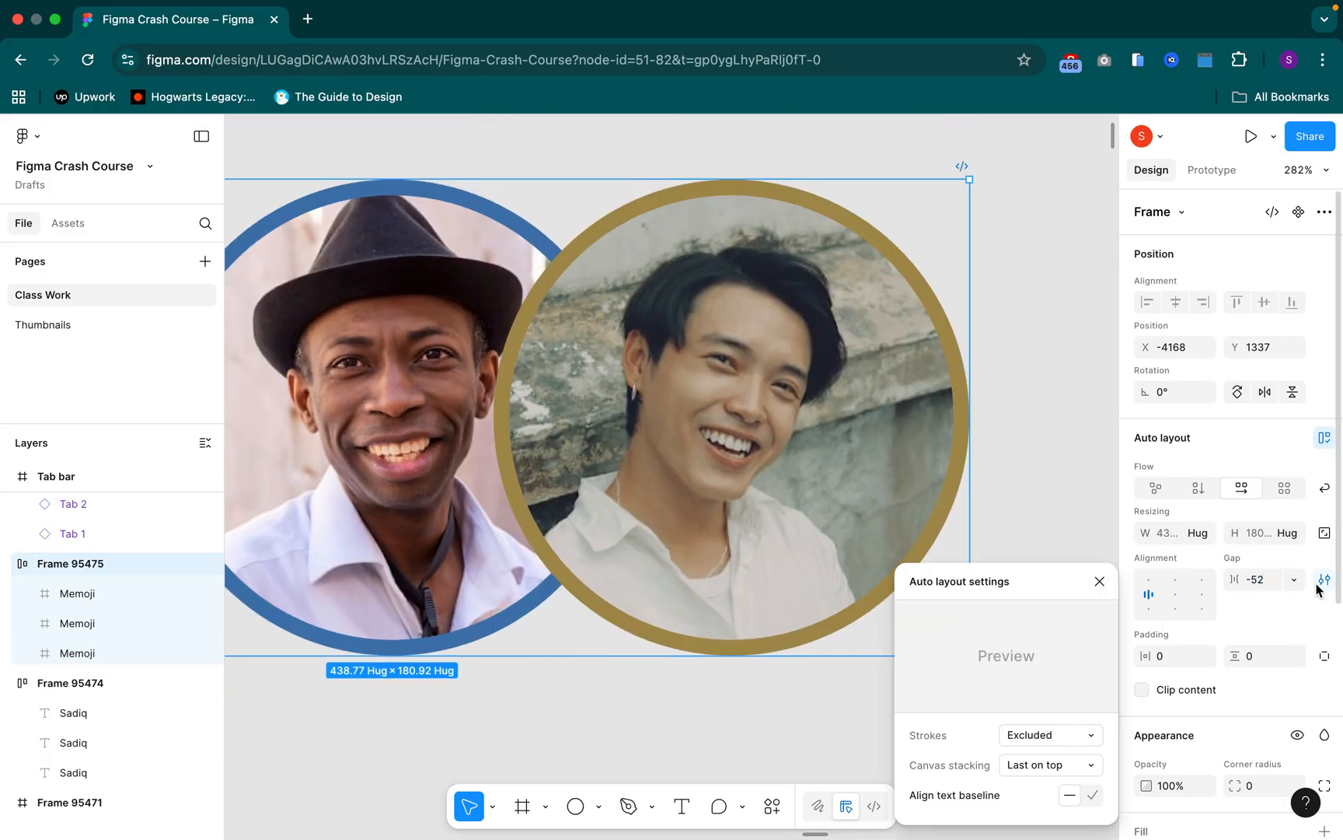
pyautogui.moveTo(1035, 733)
pyautogui.click(1036, 737)
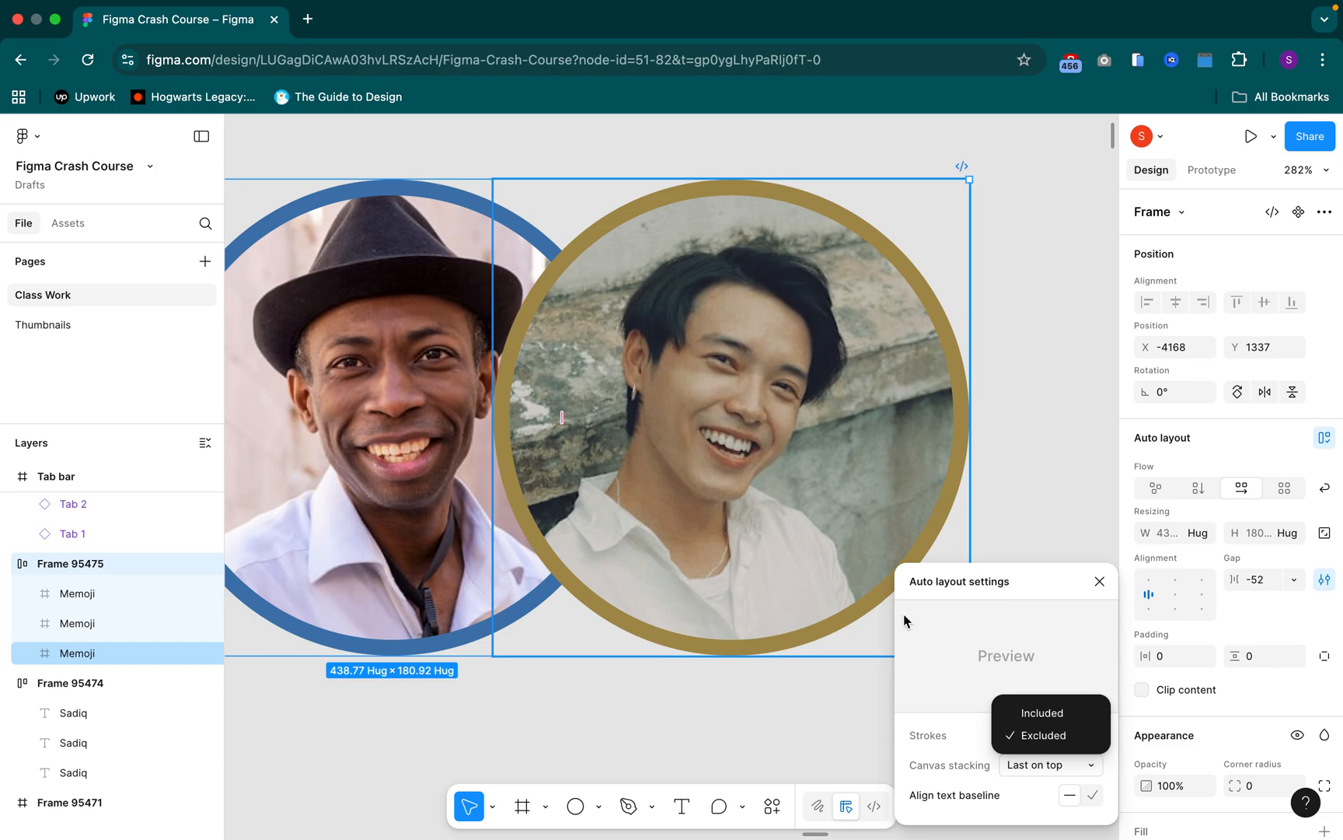
pyautogui.click(1054, 714)
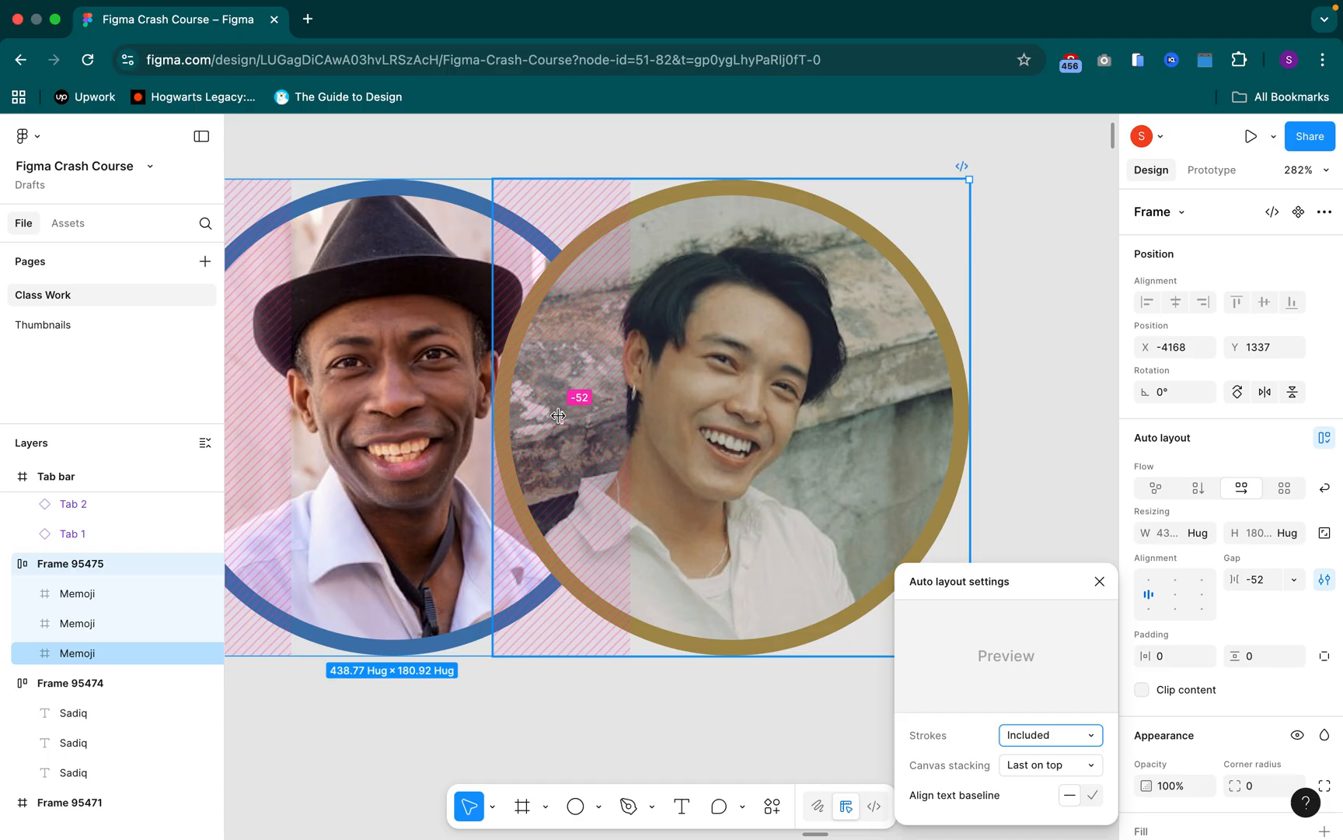
pyautogui.scroll(-3, 613, 355)
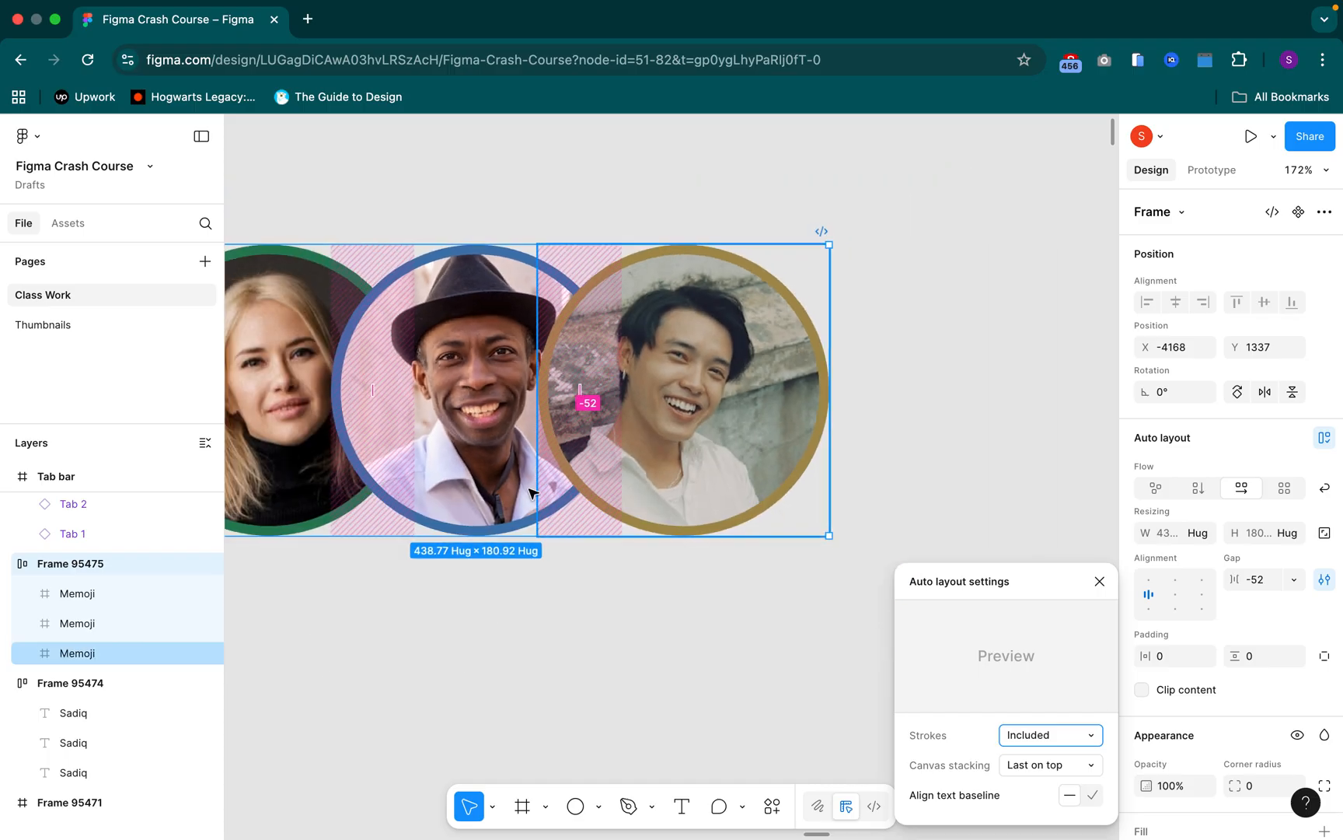
pyautogui.click(591, 588)
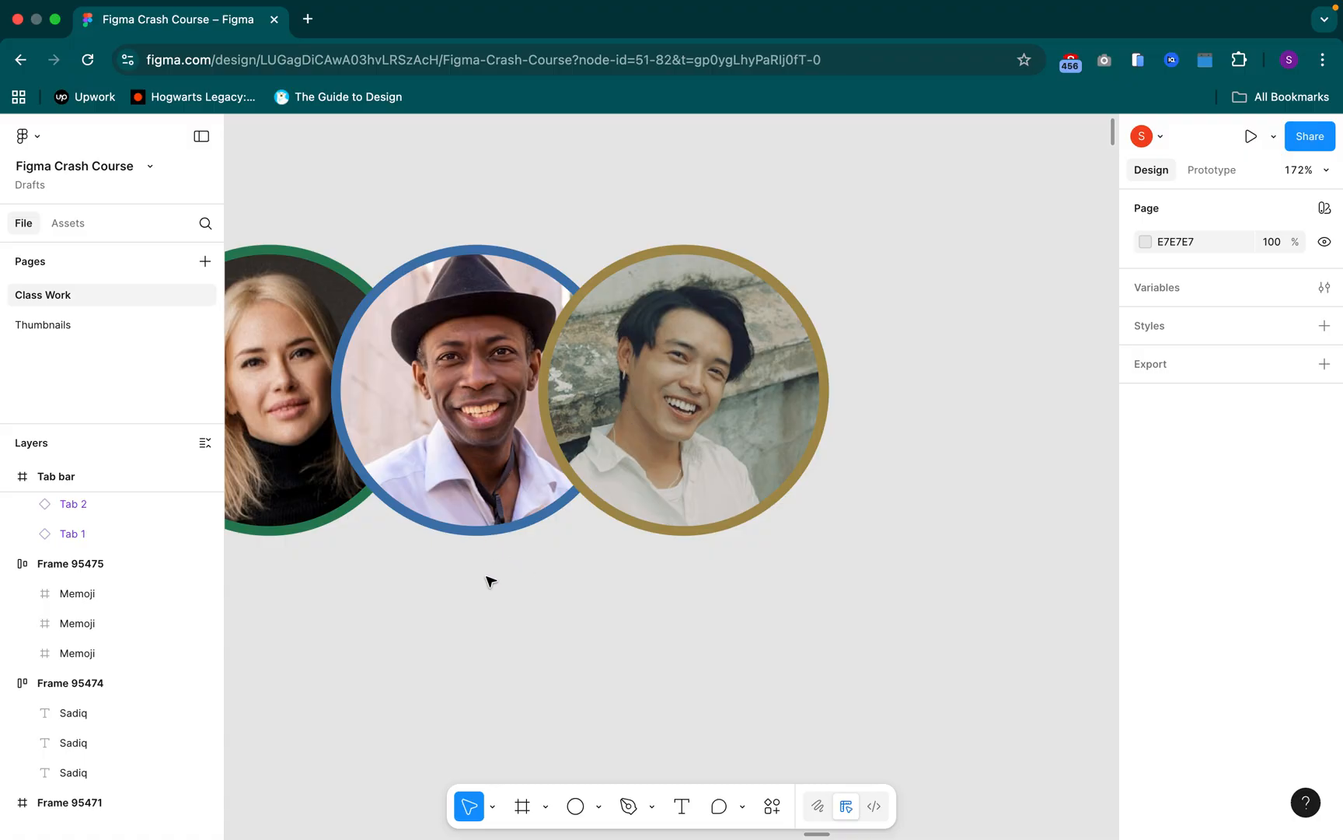
pyautogui.moveTo(393, 591); pyautogui.dragTo(519, 594)
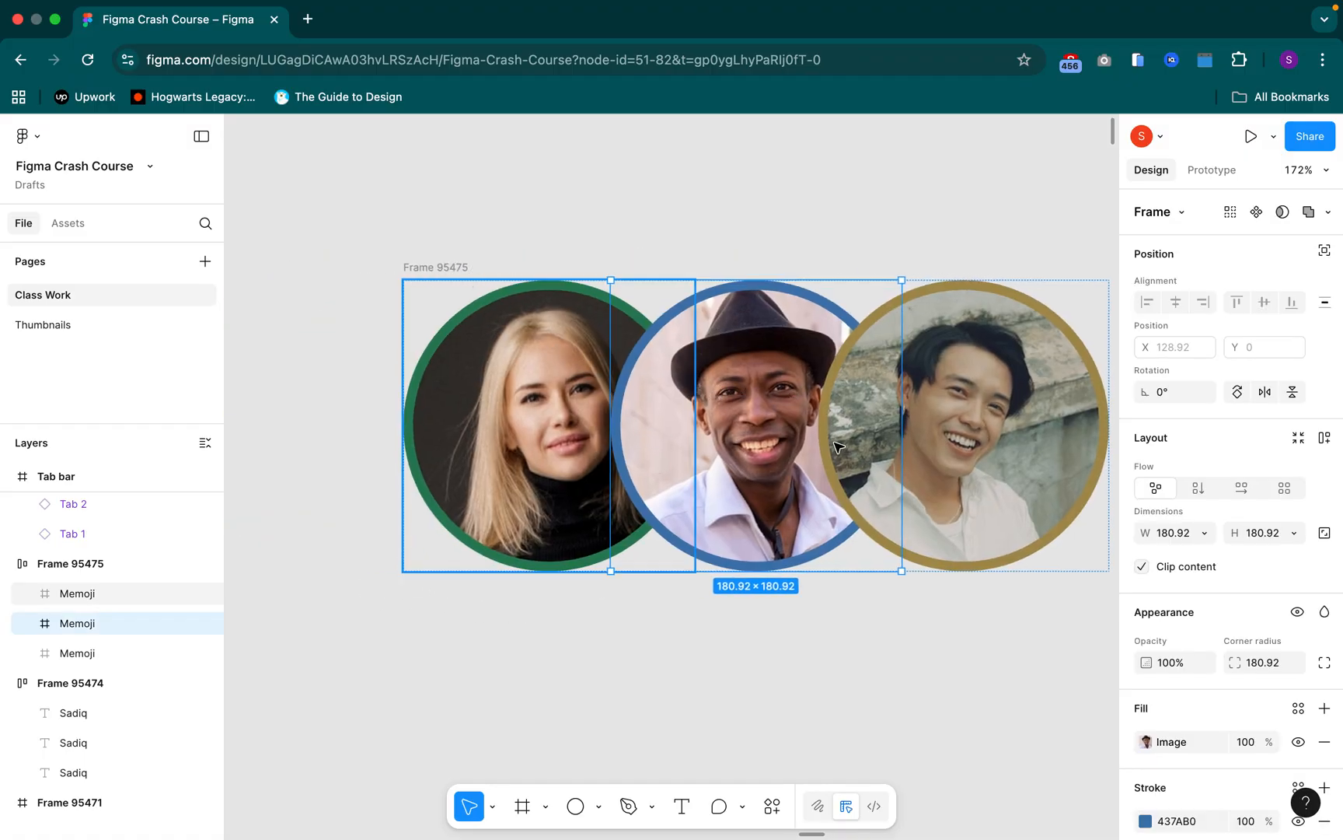
pyautogui.press('Escape')
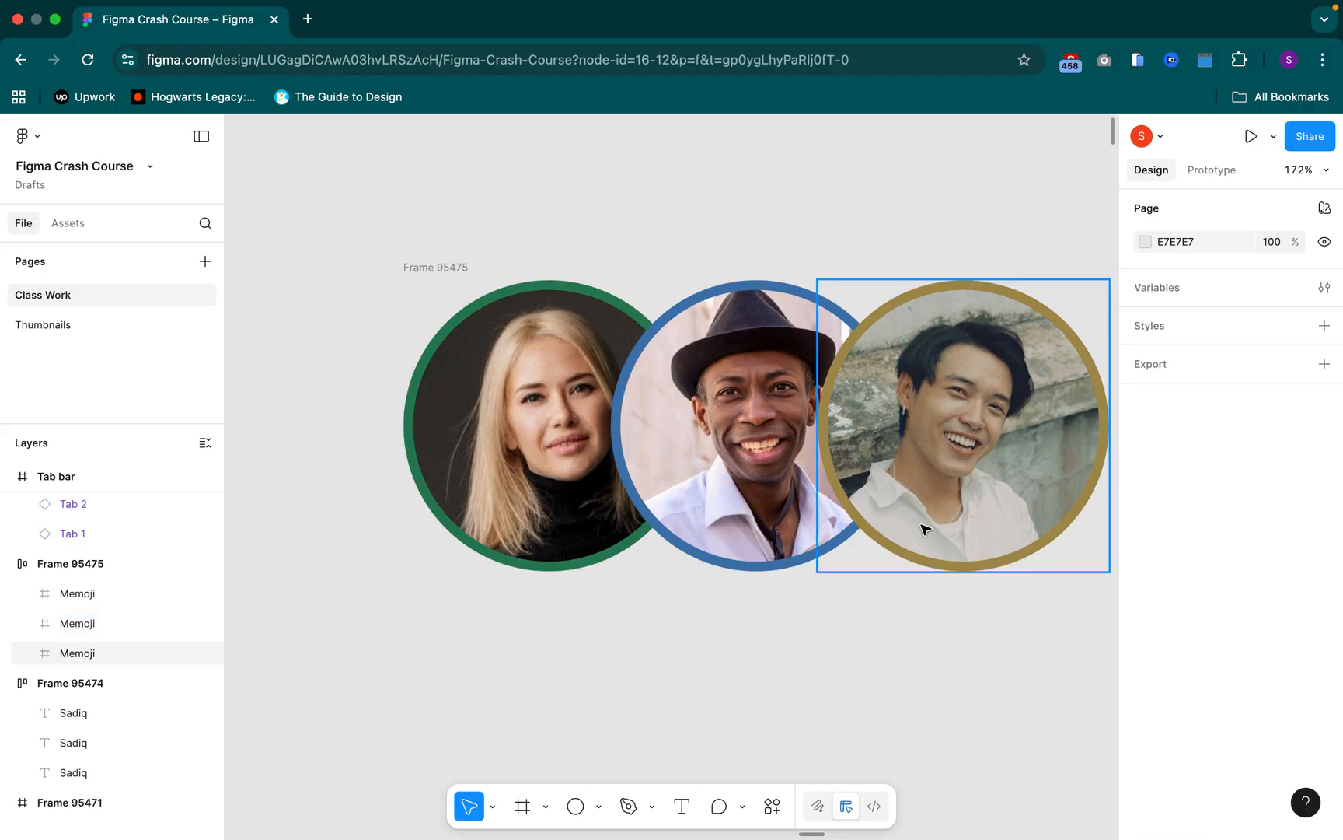
# Set the canvas stacking of the Memoji portraits frame to First on top
pyautogui.click(427, 269)
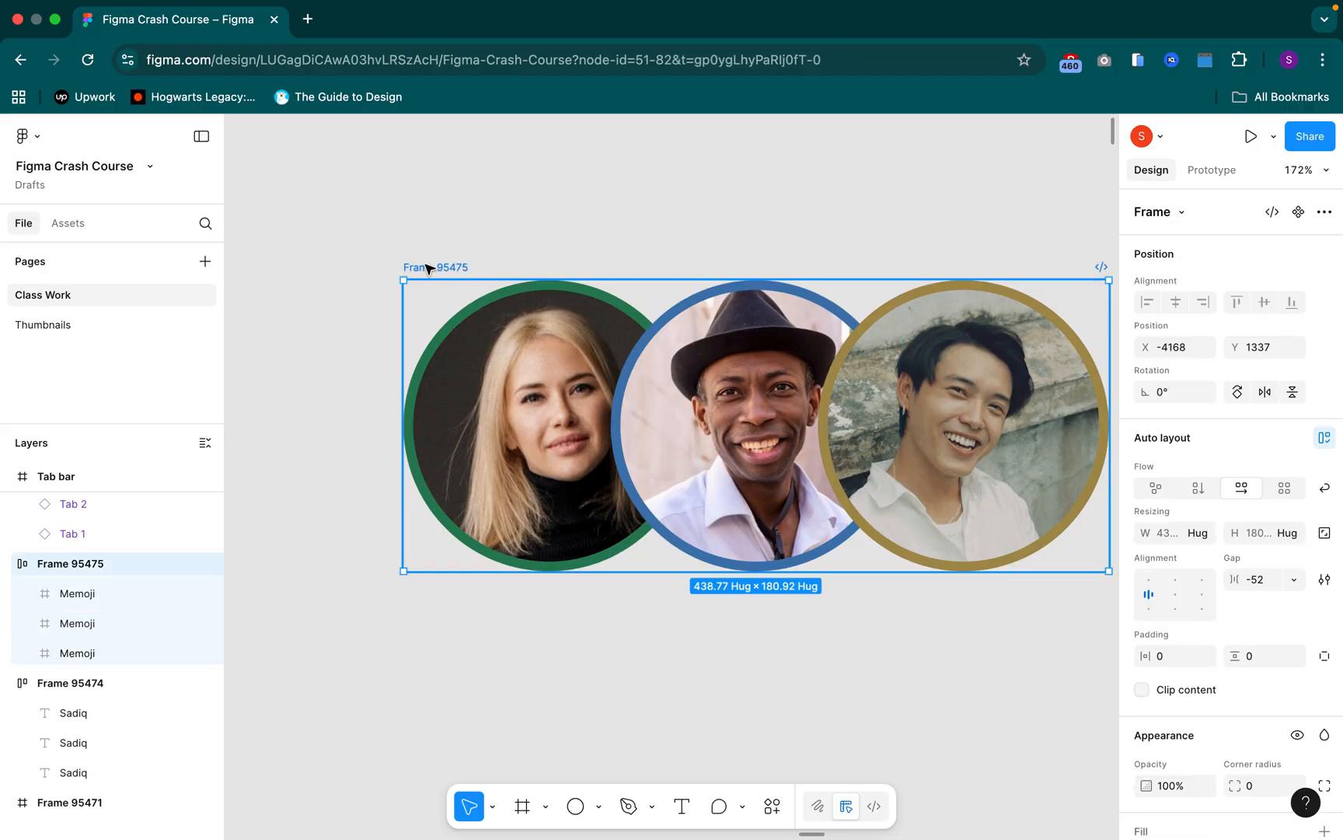
pyautogui.click(1324, 582)
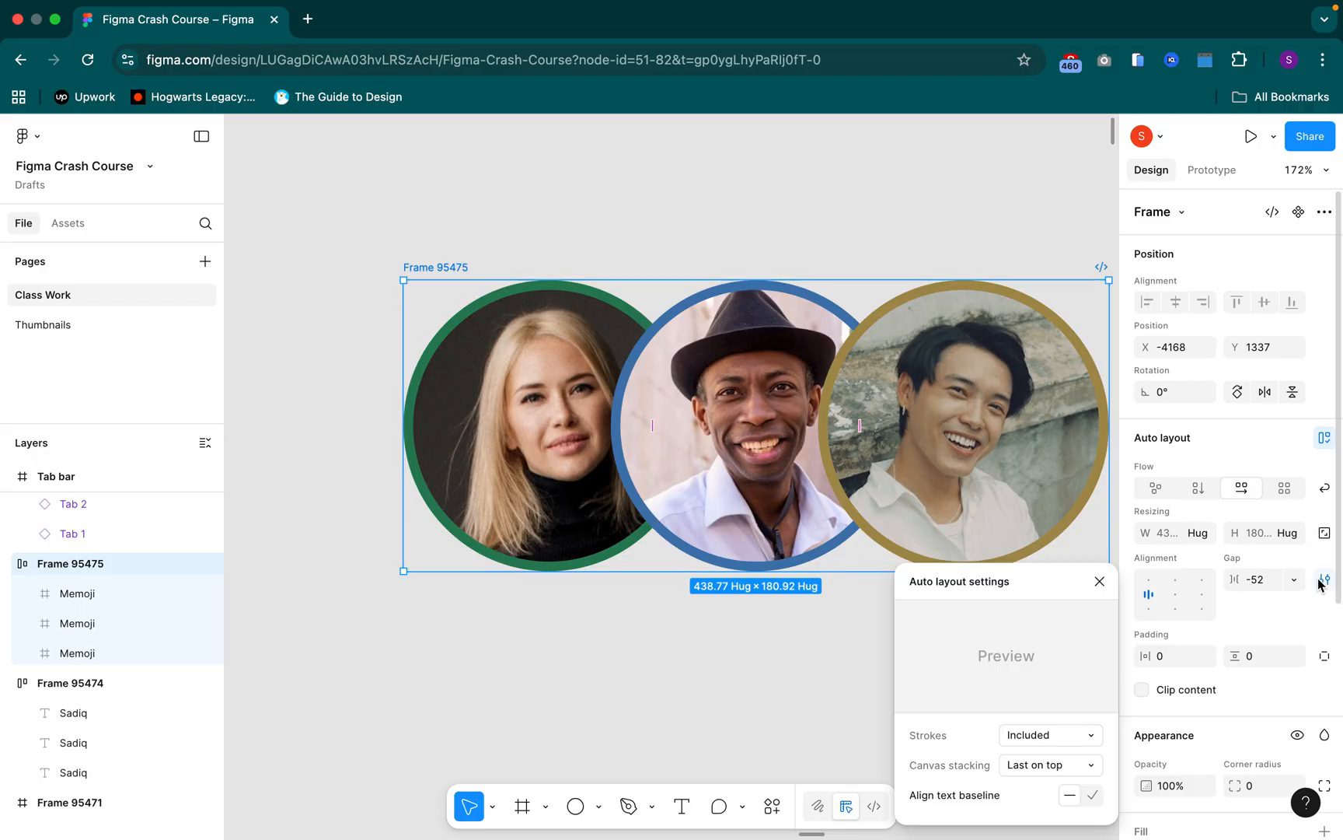
pyautogui.click(1037, 767)
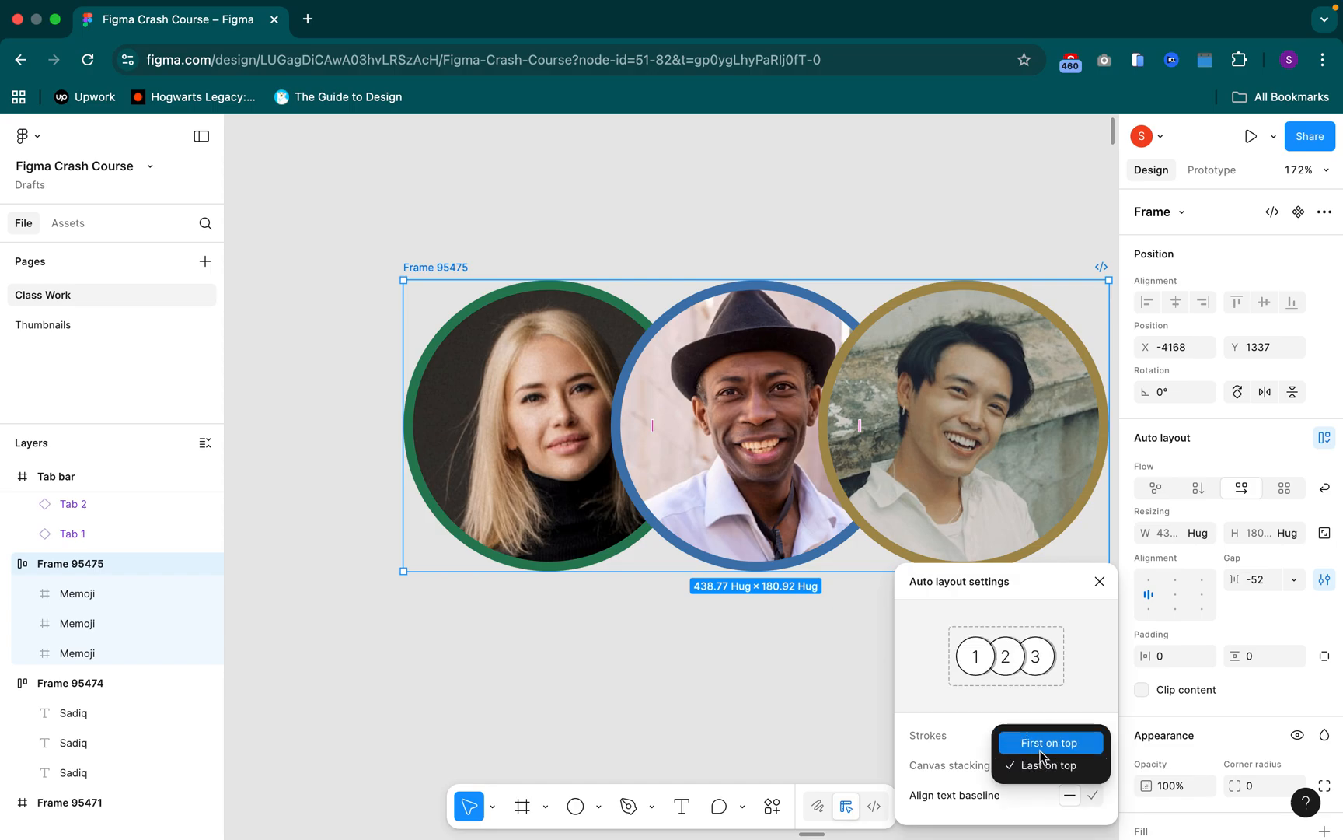
pyautogui.press('Return')
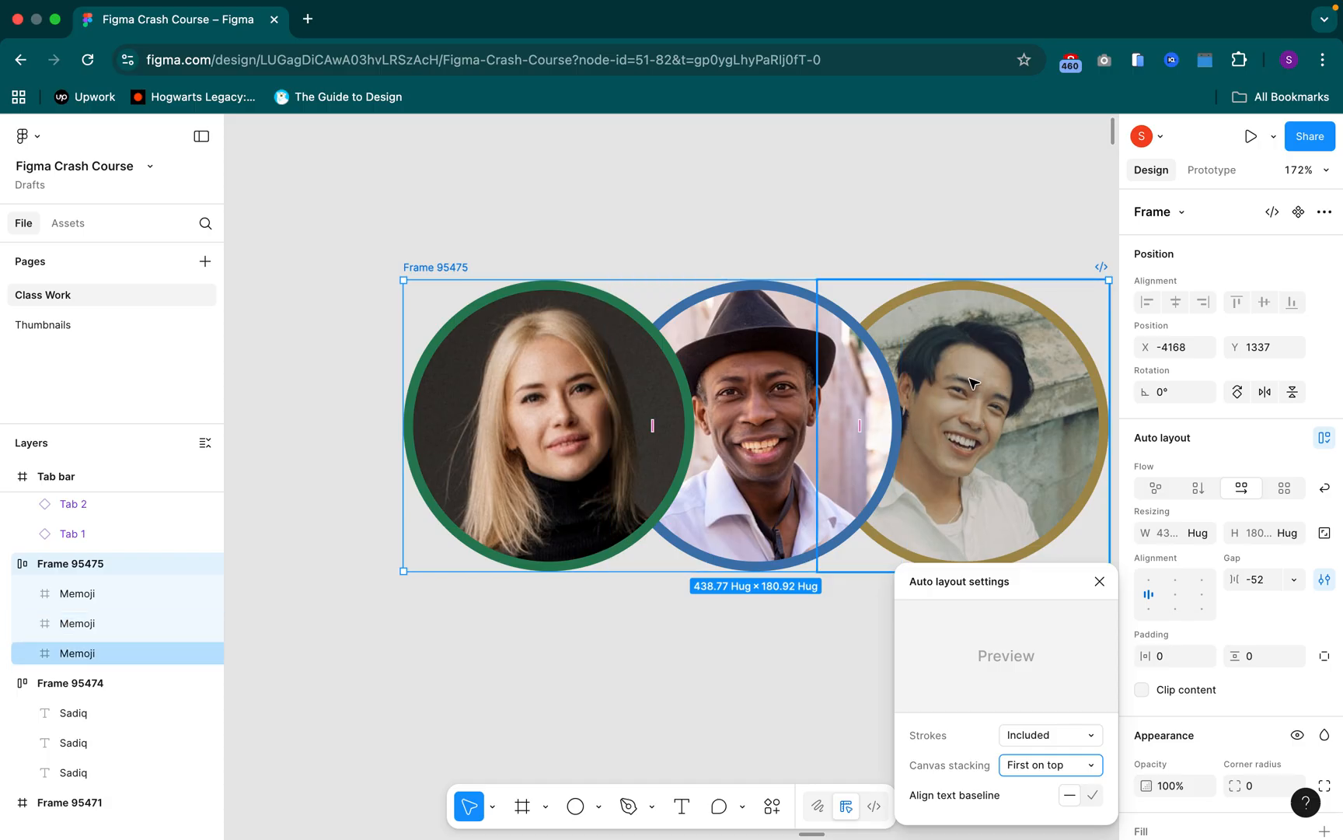
pyautogui.click(1104, 589)
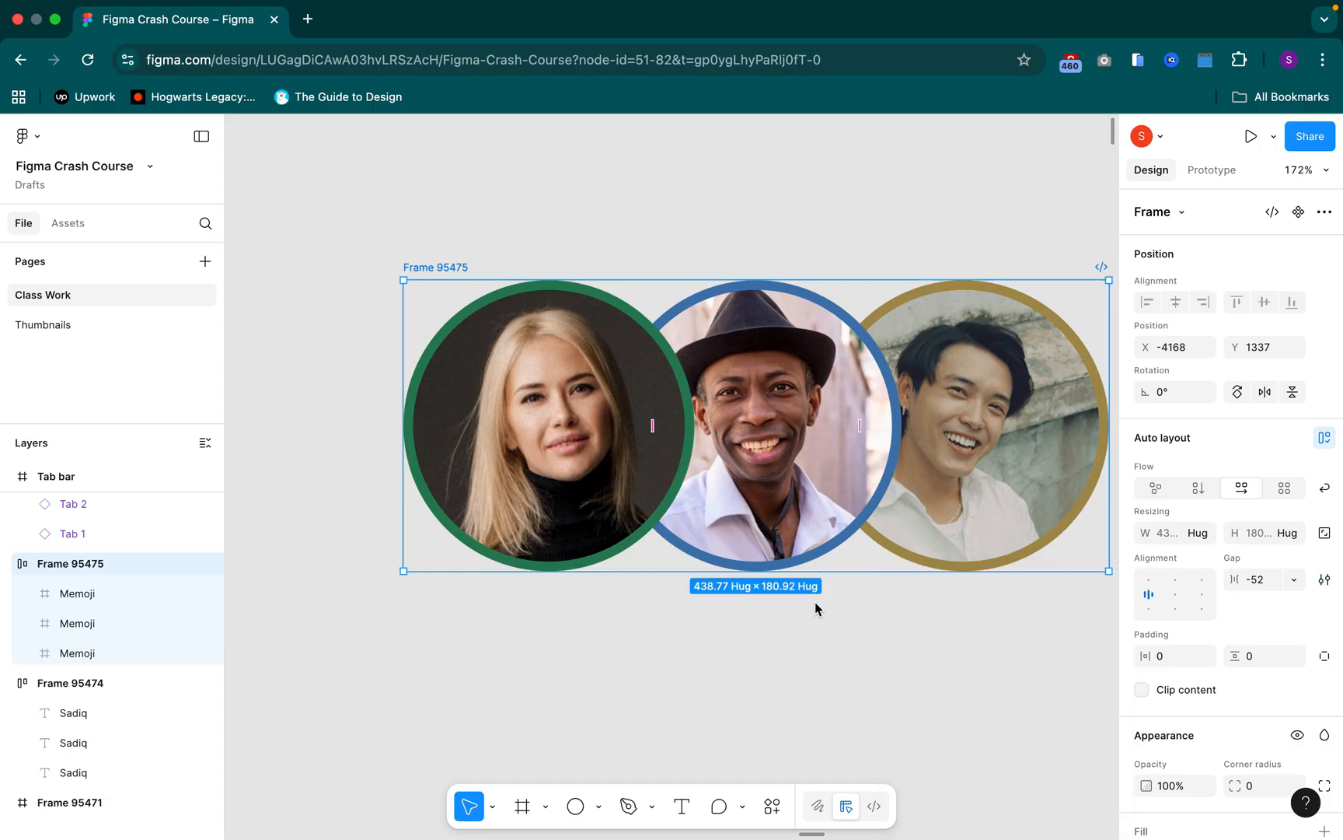
pyautogui.scroll(-5, 807, 586)
pyautogui.moveTo(889, 647); pyautogui.dragTo(809, 401)
pyautogui.scroll(-5, 803, 420)
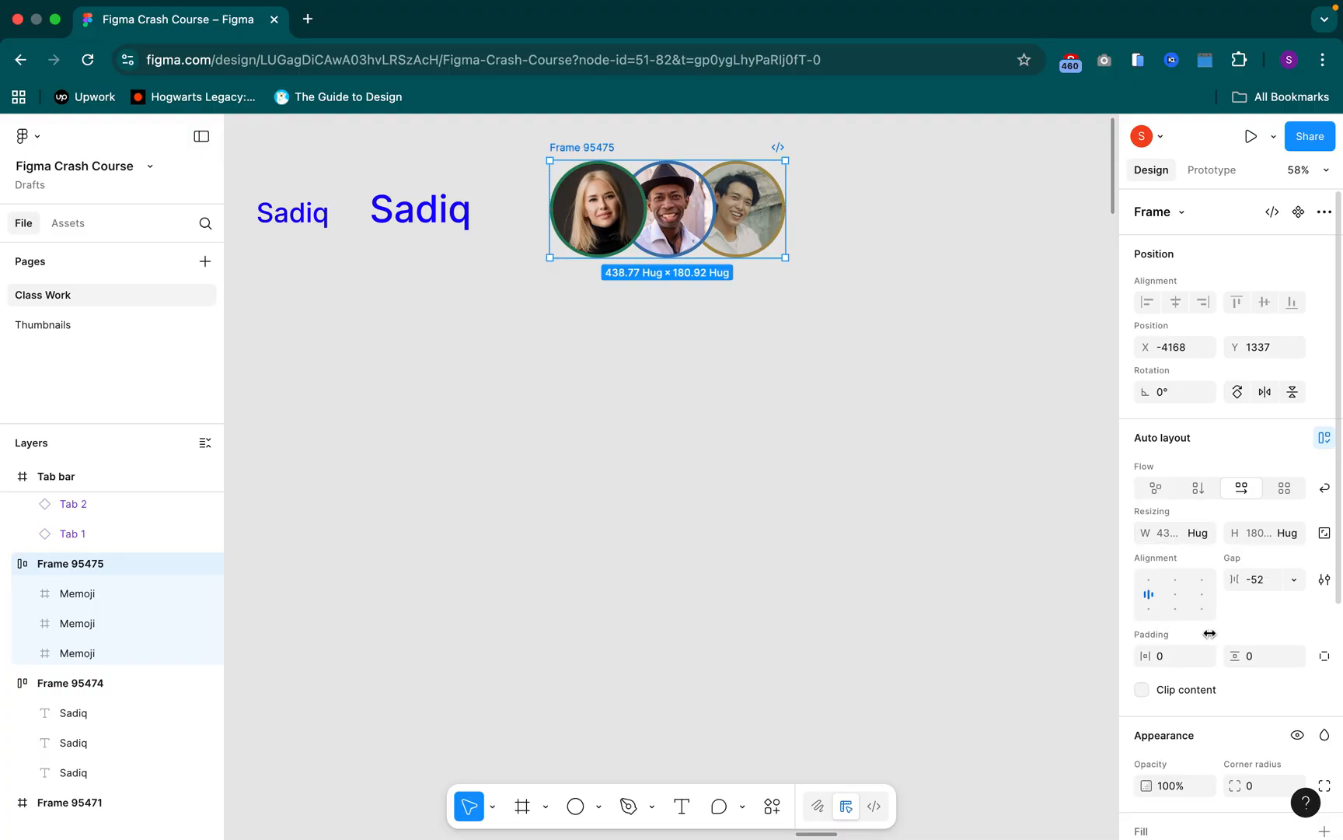
pyautogui.click(813, 585)
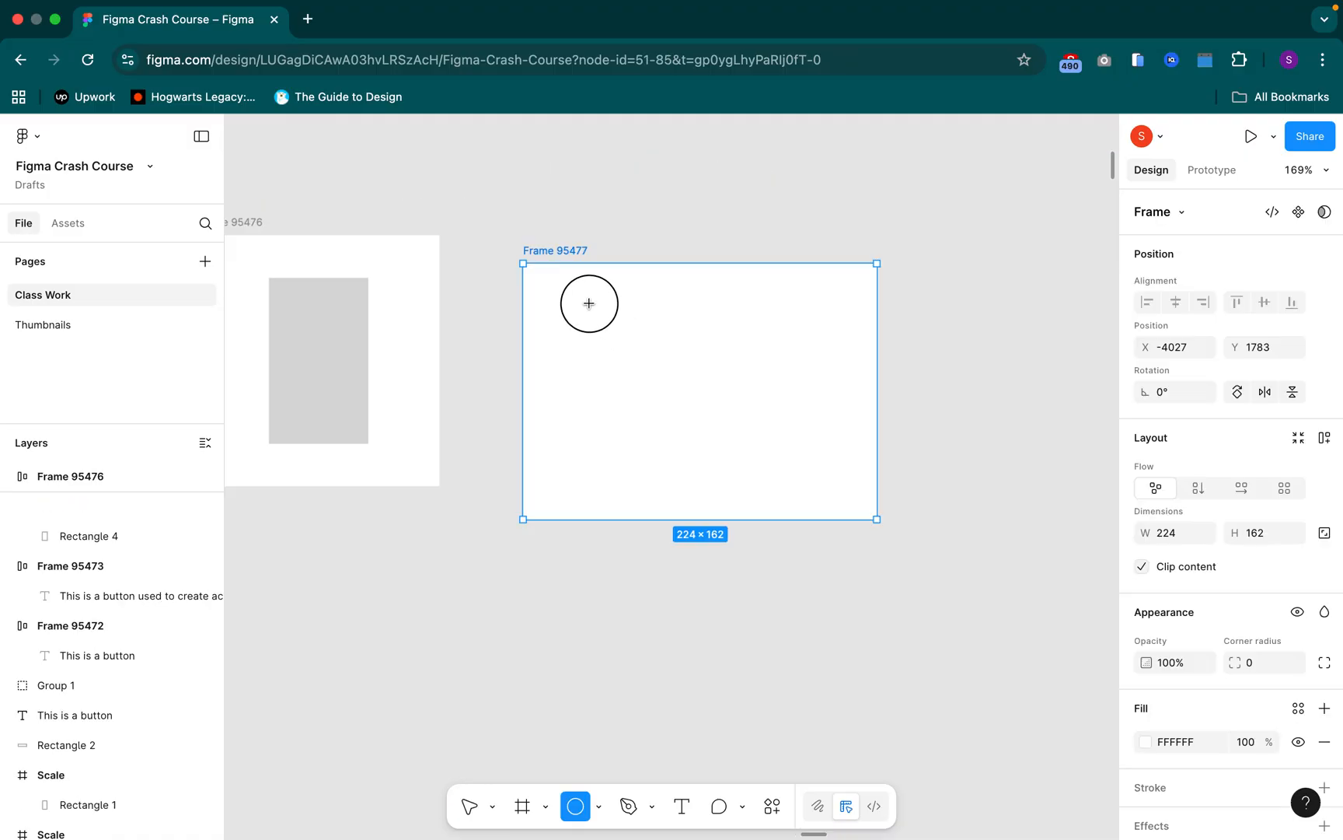
# Enlarge the small ellipse inside the white frame to about 43 × 28, and undo the enlargement
pyautogui.moveTo(589, 303); pyautogui.dragTo(618, 327)
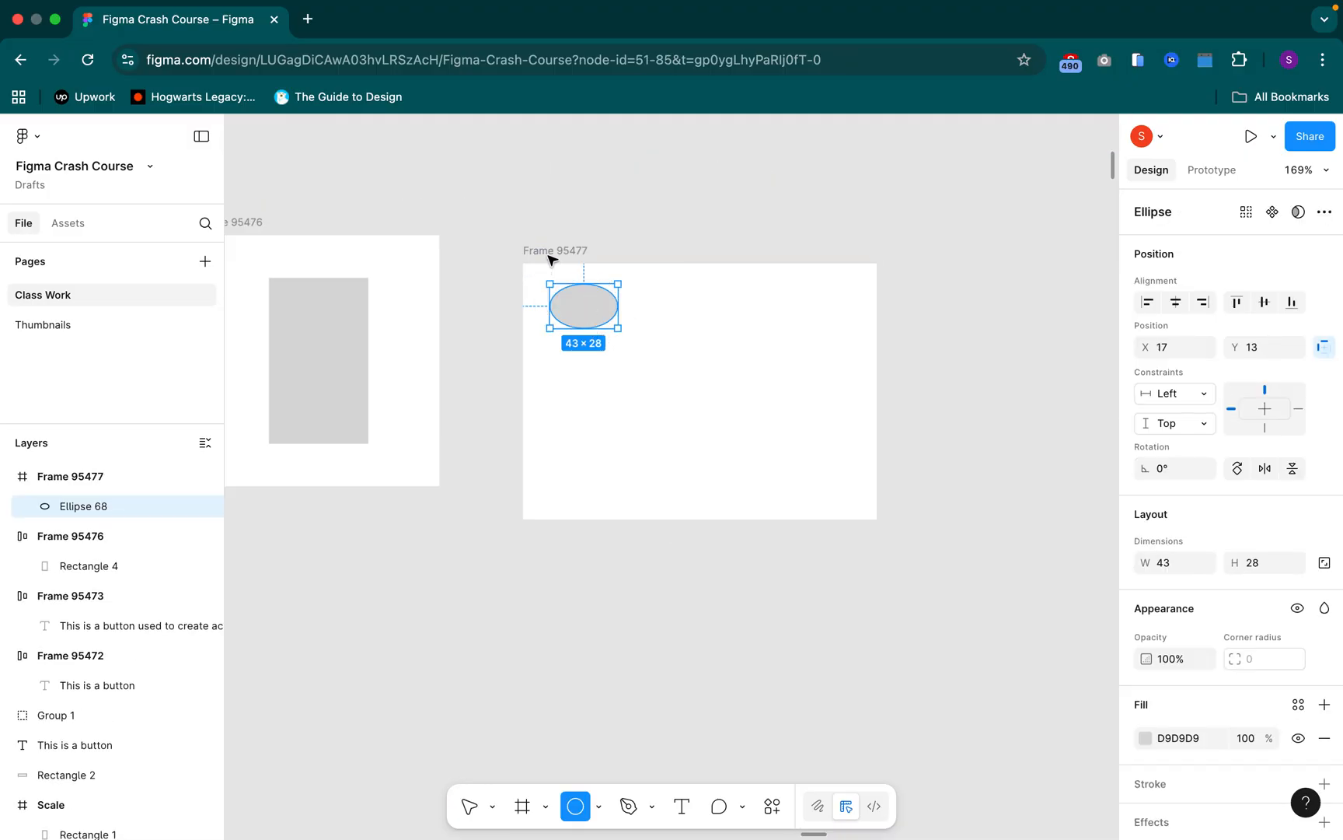
pyautogui.press('super+z')
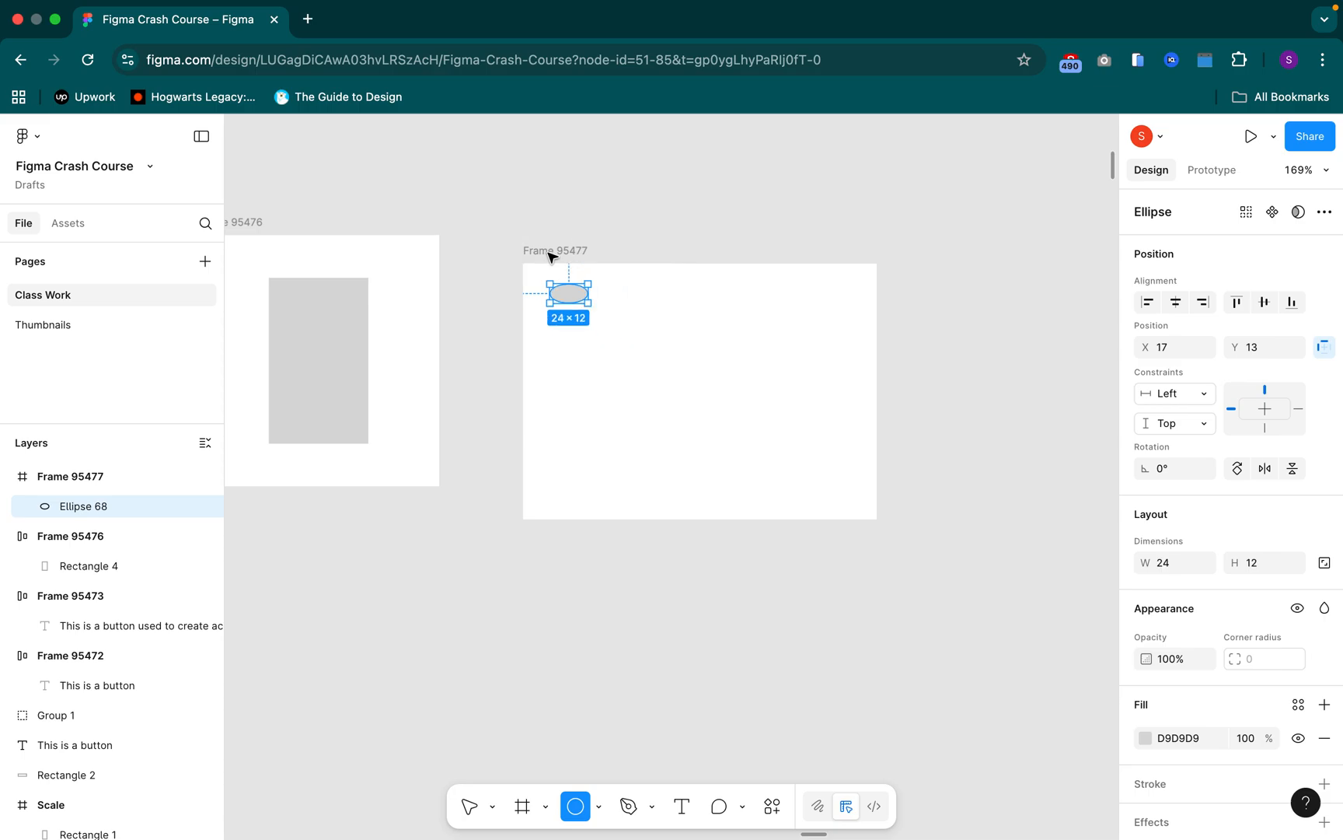
# Add vertical auto layout to the white frame holding the ellipse and resize the frame to about 133 × 164
pyautogui.click(597, 292)
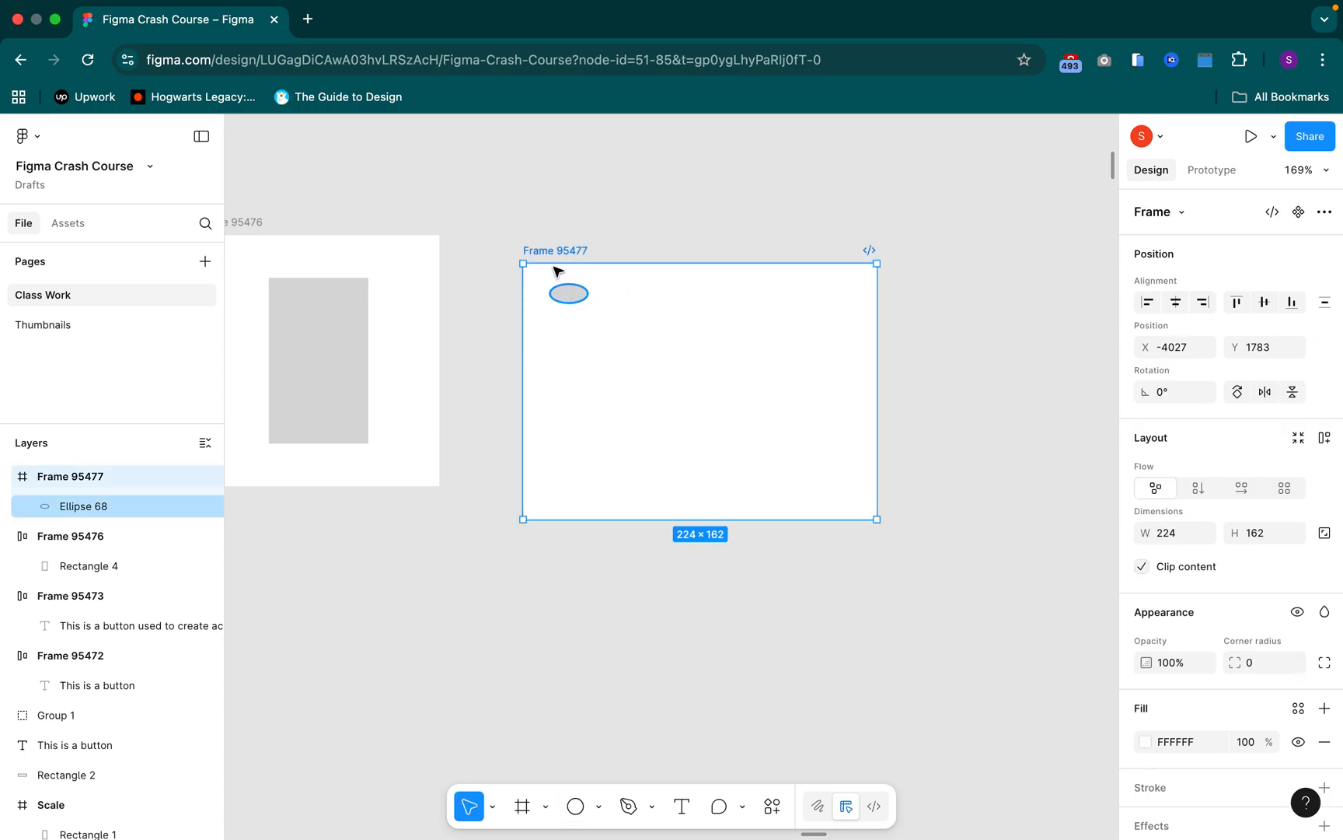
pyautogui.click(568, 292)
pyautogui.click(556, 257)
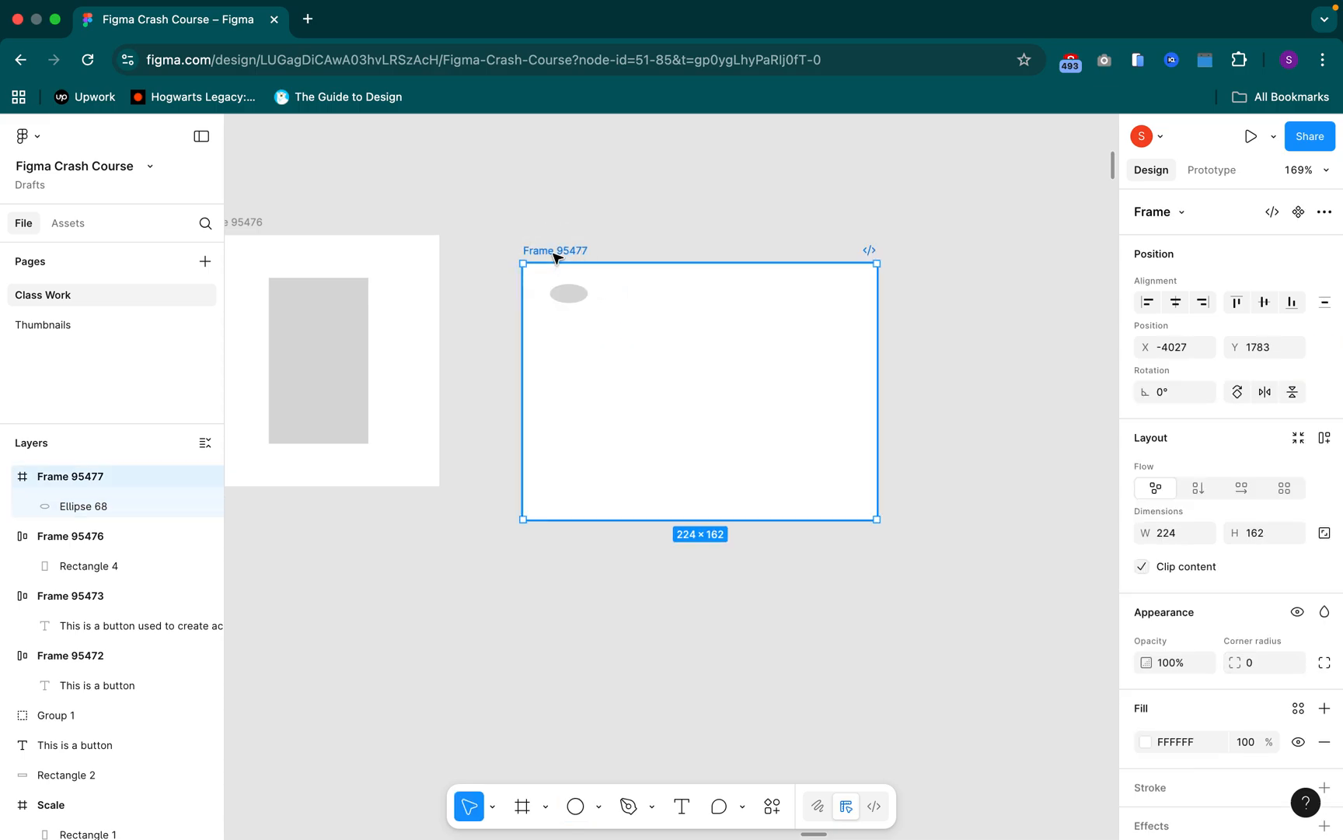
pyautogui.hotkey('shift', 'a')
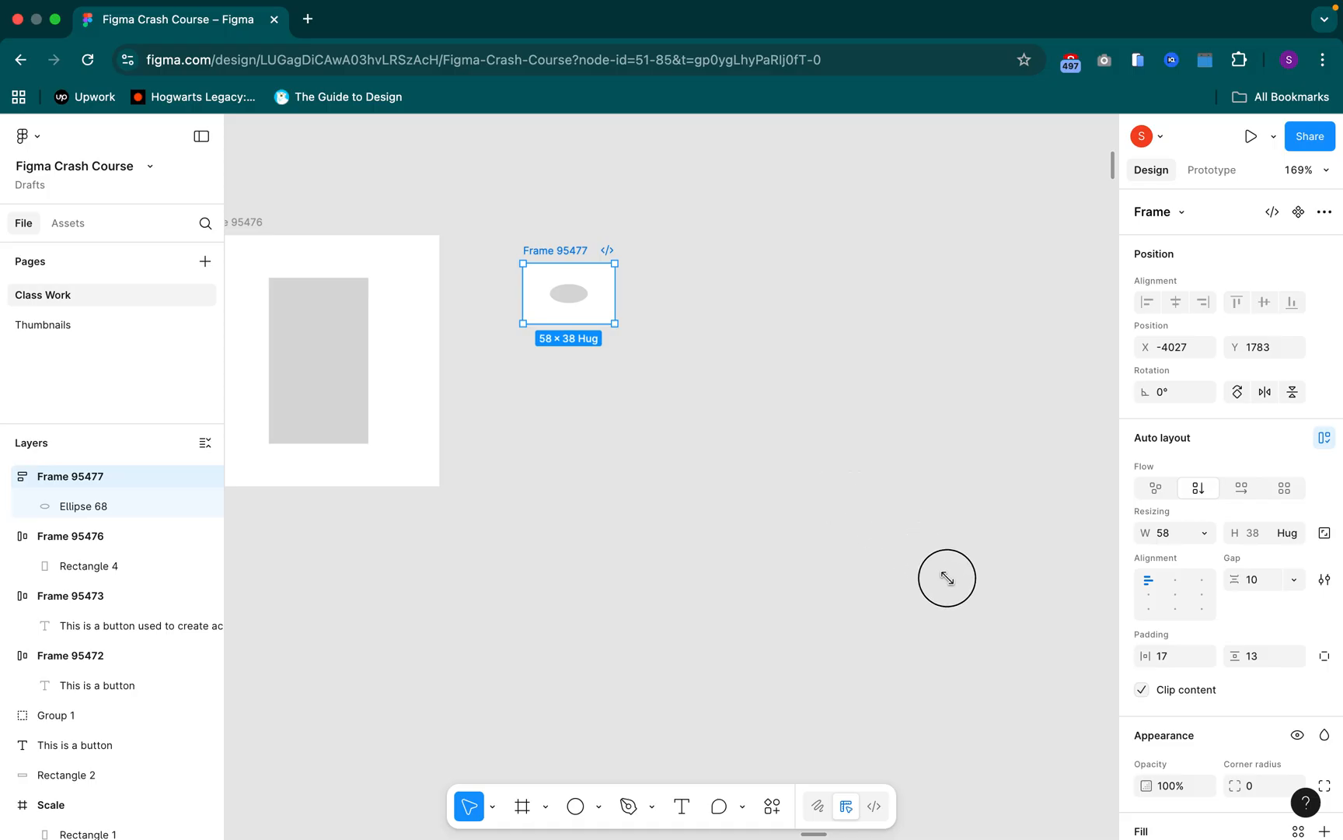
pyautogui.moveTo(946, 578); pyautogui.dragTo(732, 522)
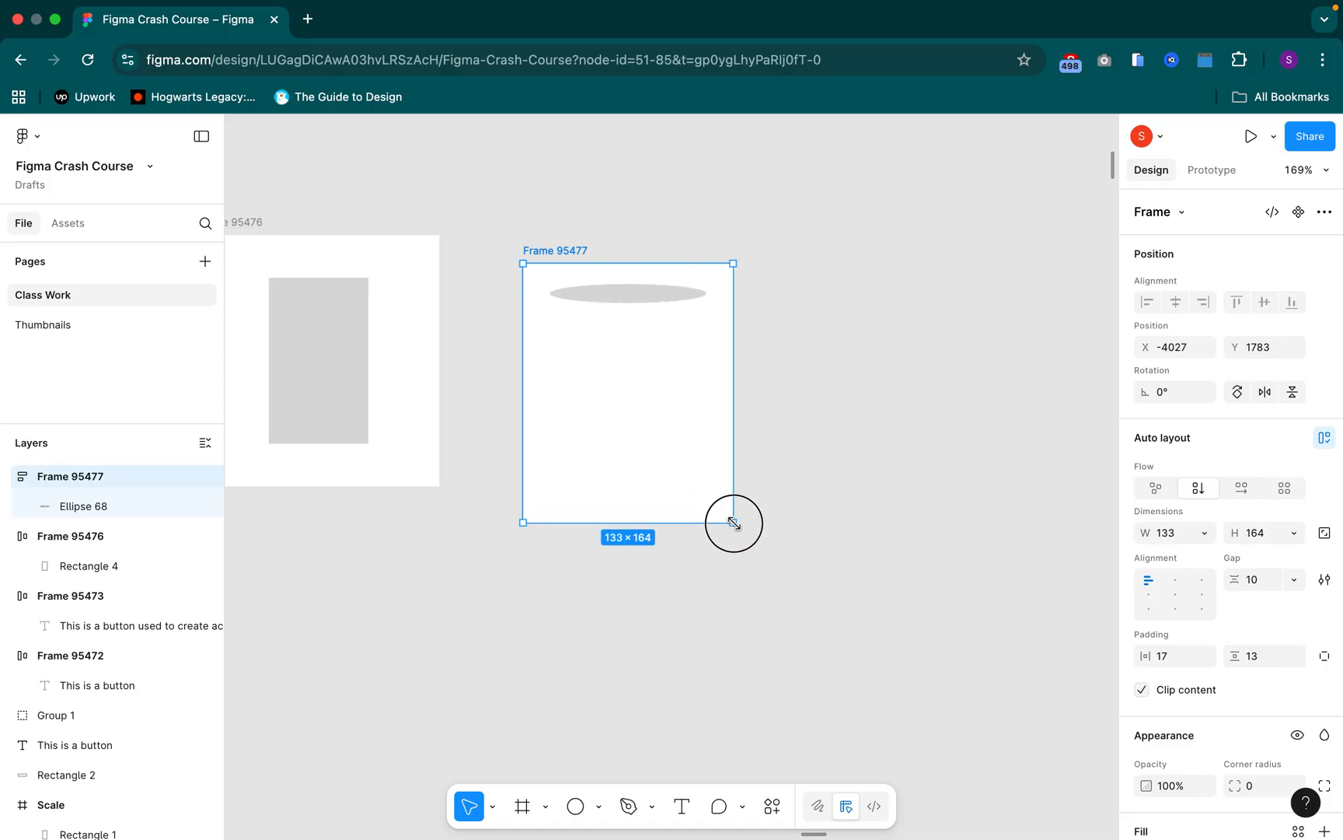
# Try bottom left, bottom center and center alignment on the ellipse's frame, and set its alignment to top right
pyautogui.click(1149, 608)
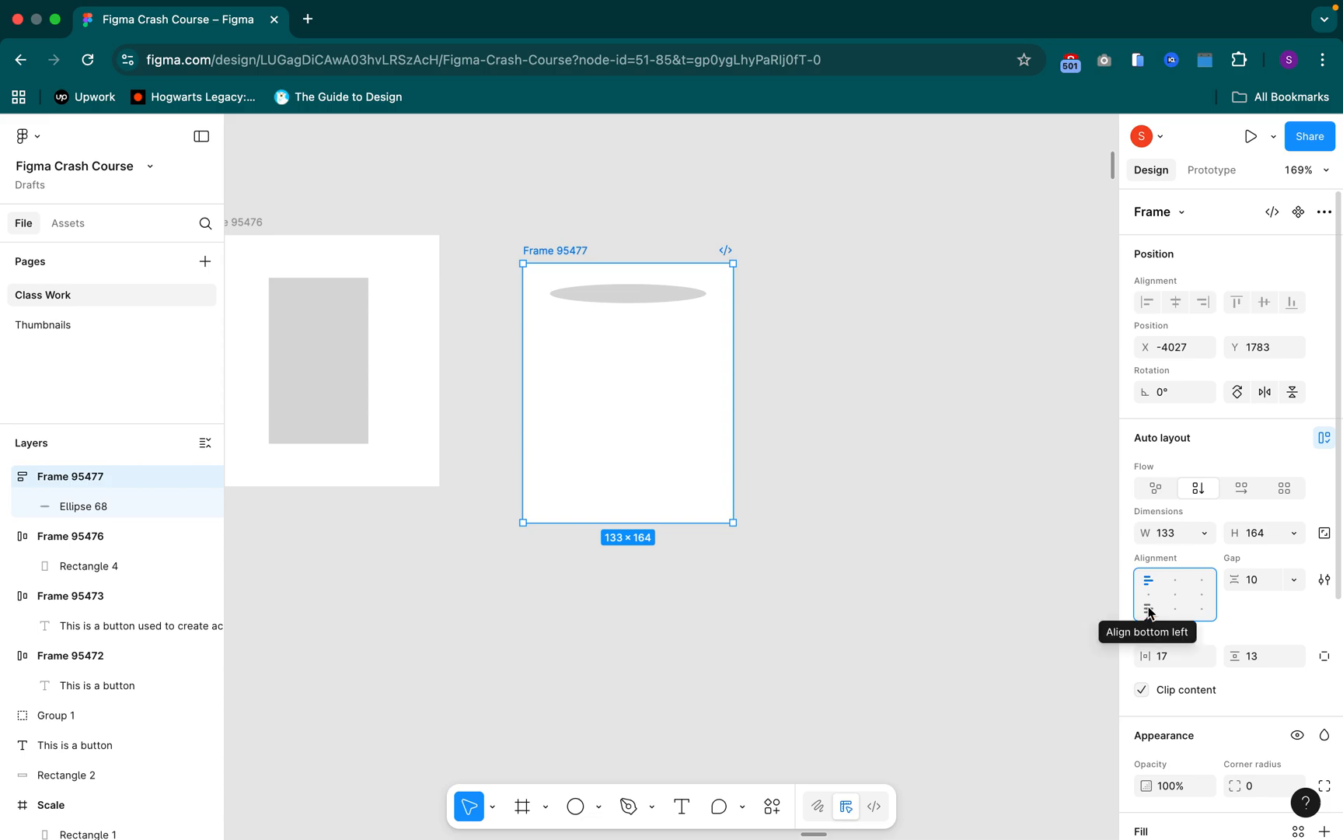
pyautogui.click(1149, 609)
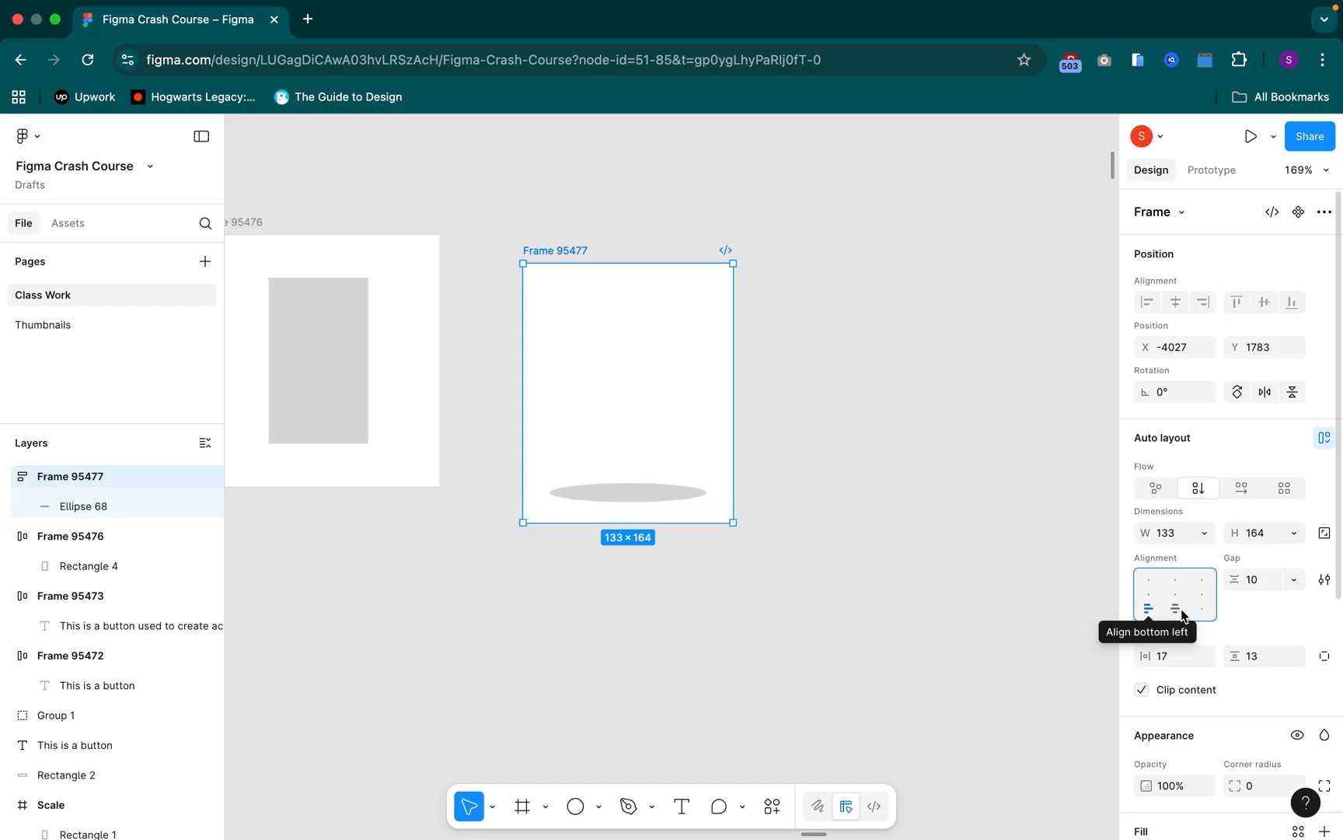
pyautogui.click(1179, 608)
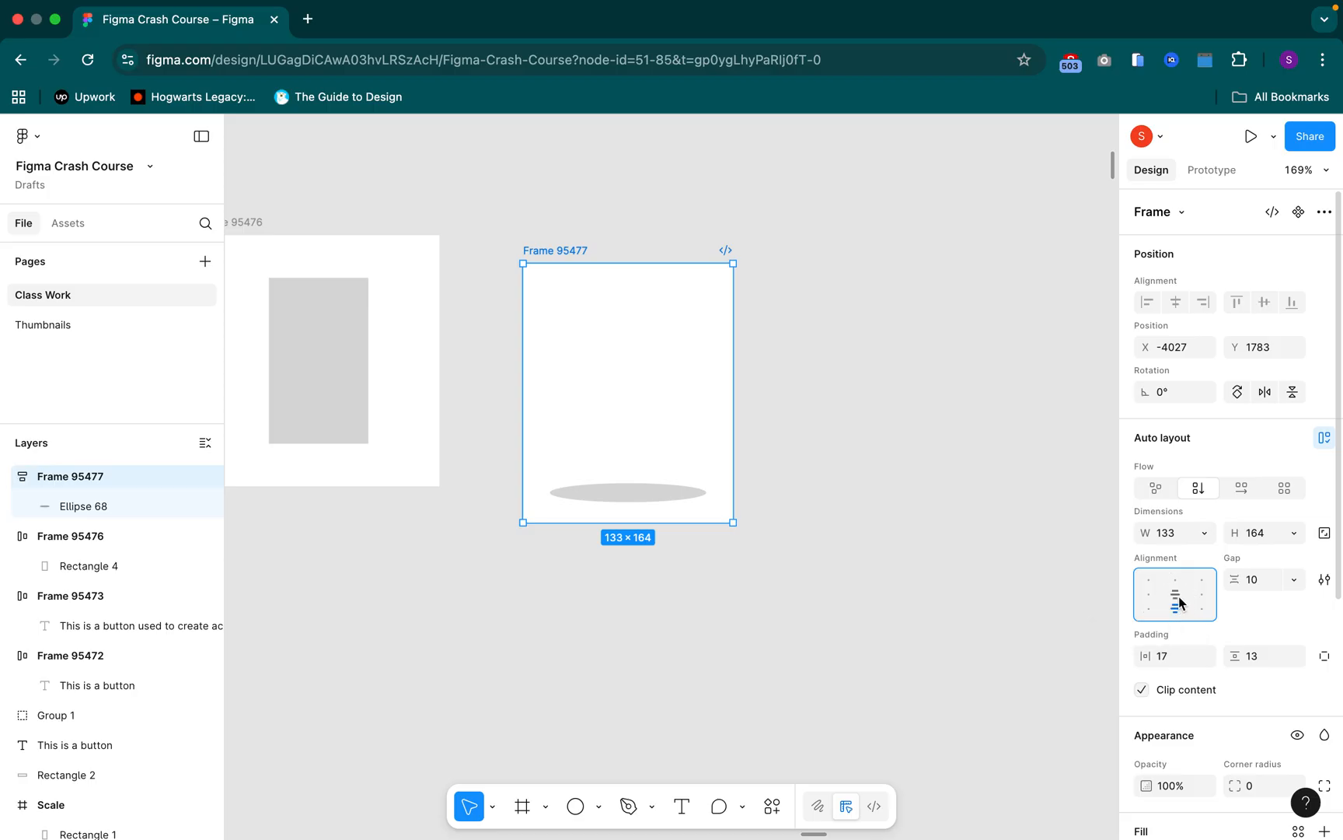
pyautogui.click(1178, 596)
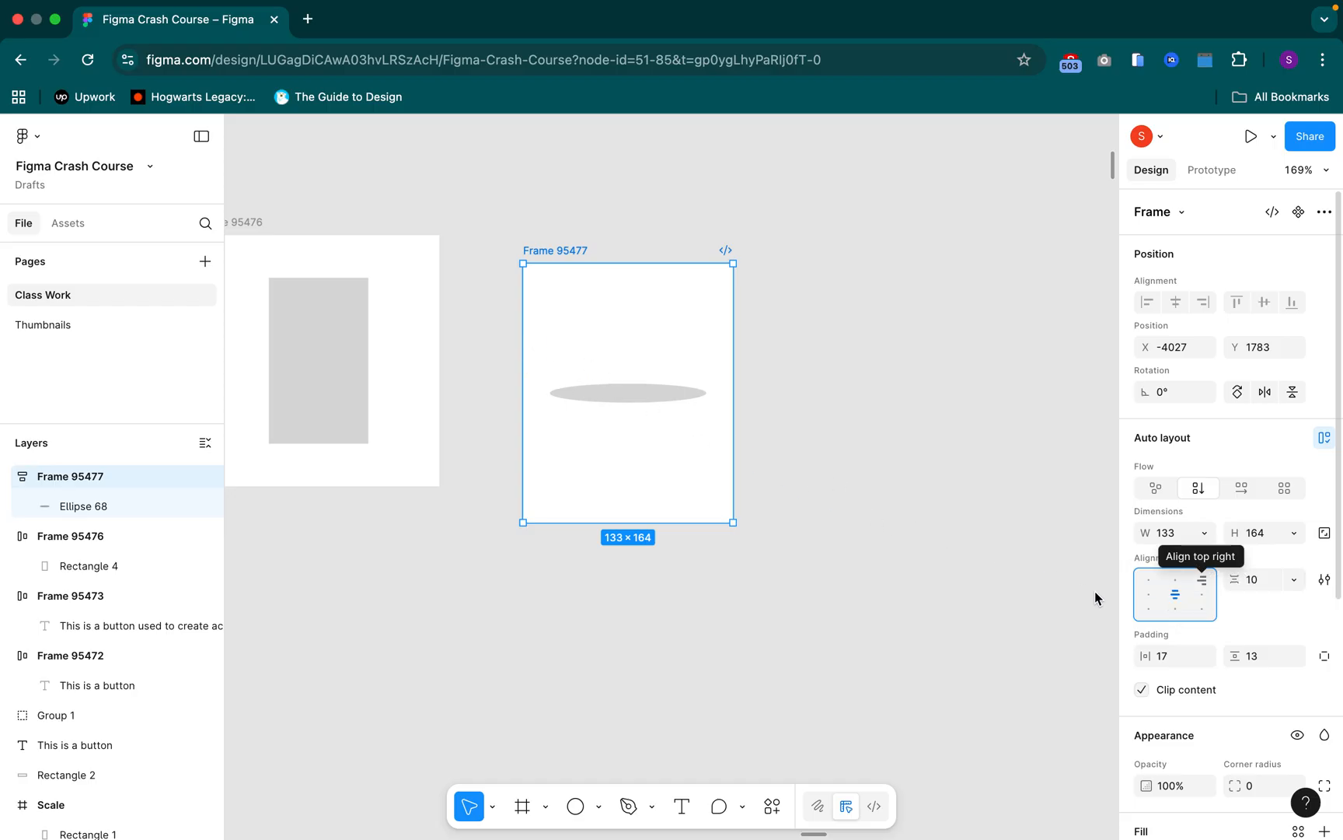
pyautogui.click(1202, 580)
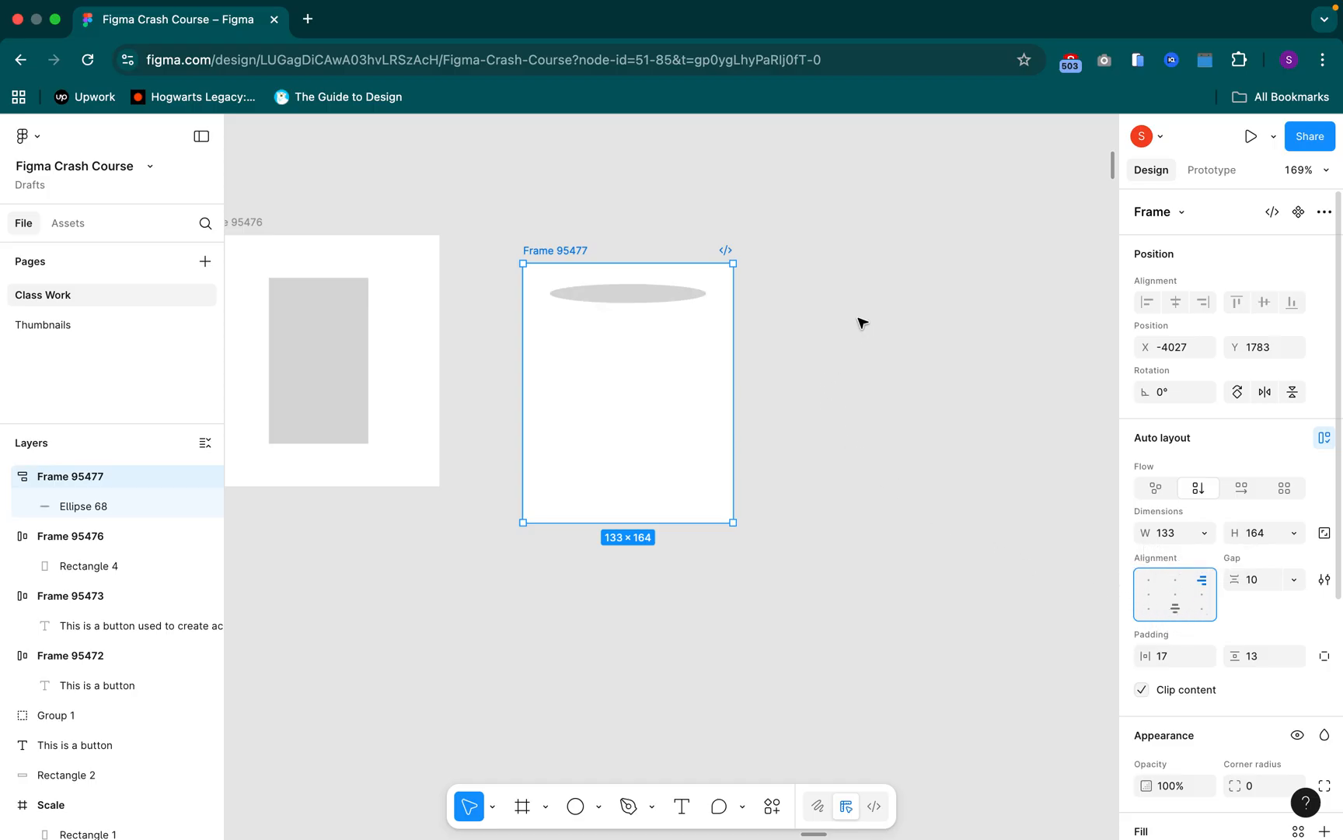
pyautogui.scroll(-5, 858, 321)
pyautogui.click(831, 363)
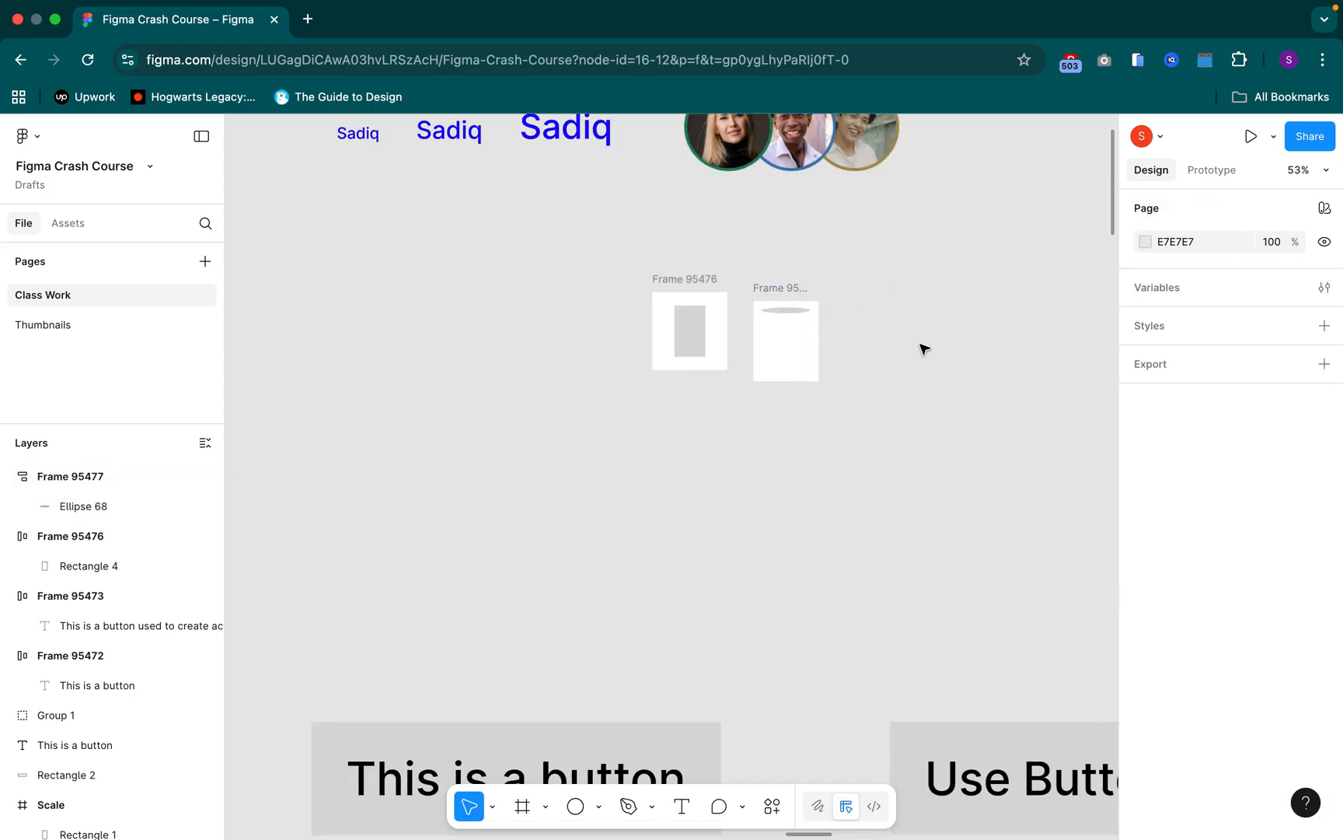
pyautogui.moveTo(898, 298); pyautogui.dragTo(827, 363)
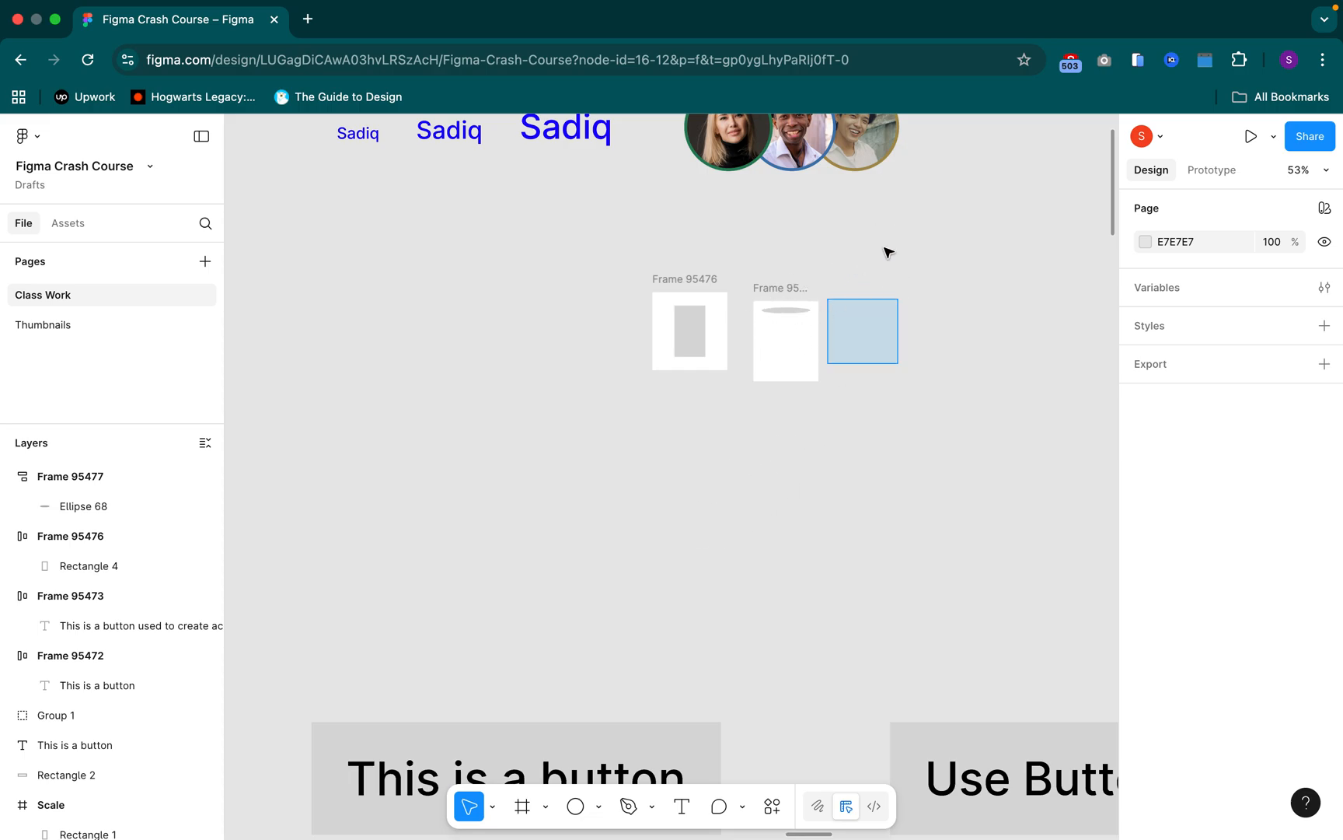
pyautogui.scroll(5, 894, 256)
pyautogui.hscroll(6, 895, 256)
pyautogui.hscroll(-8, 890, 314)
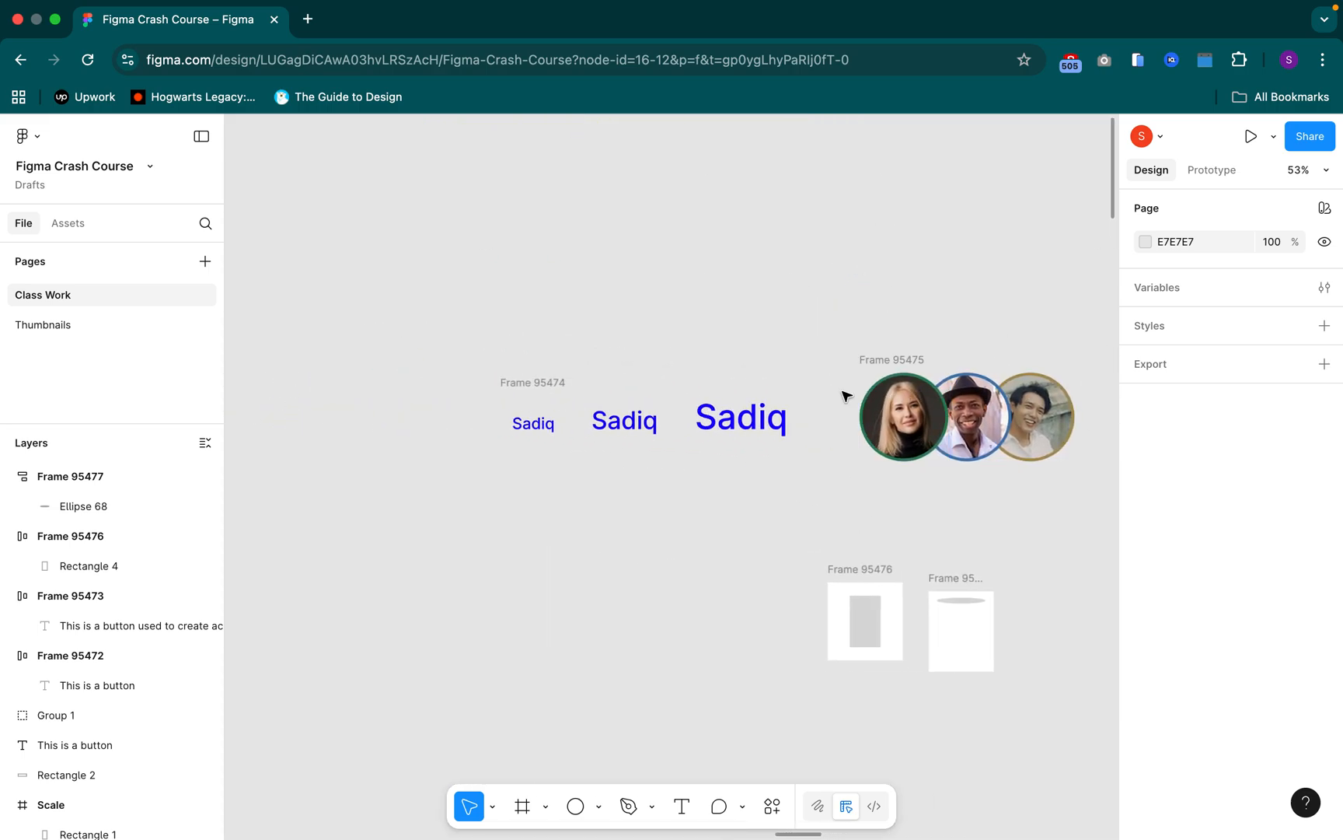
# Look over the canvas from the overlapping portraits to the Tab bar frame and its icons
pyautogui.hscroll(10, 851, 395)
pyautogui.scroll(4, 851, 395)
pyautogui.hscroll(-2, 836, 412)
pyautogui.scroll(-2, 833, 417)
pyautogui.hscroll(-2, 833, 418)
pyautogui.scroll(2, 842, 426)
pyautogui.hscroll(3, 843, 426)
pyautogui.scroll(-5, 864, 431)
pyautogui.hscroll(-4, 864, 432)
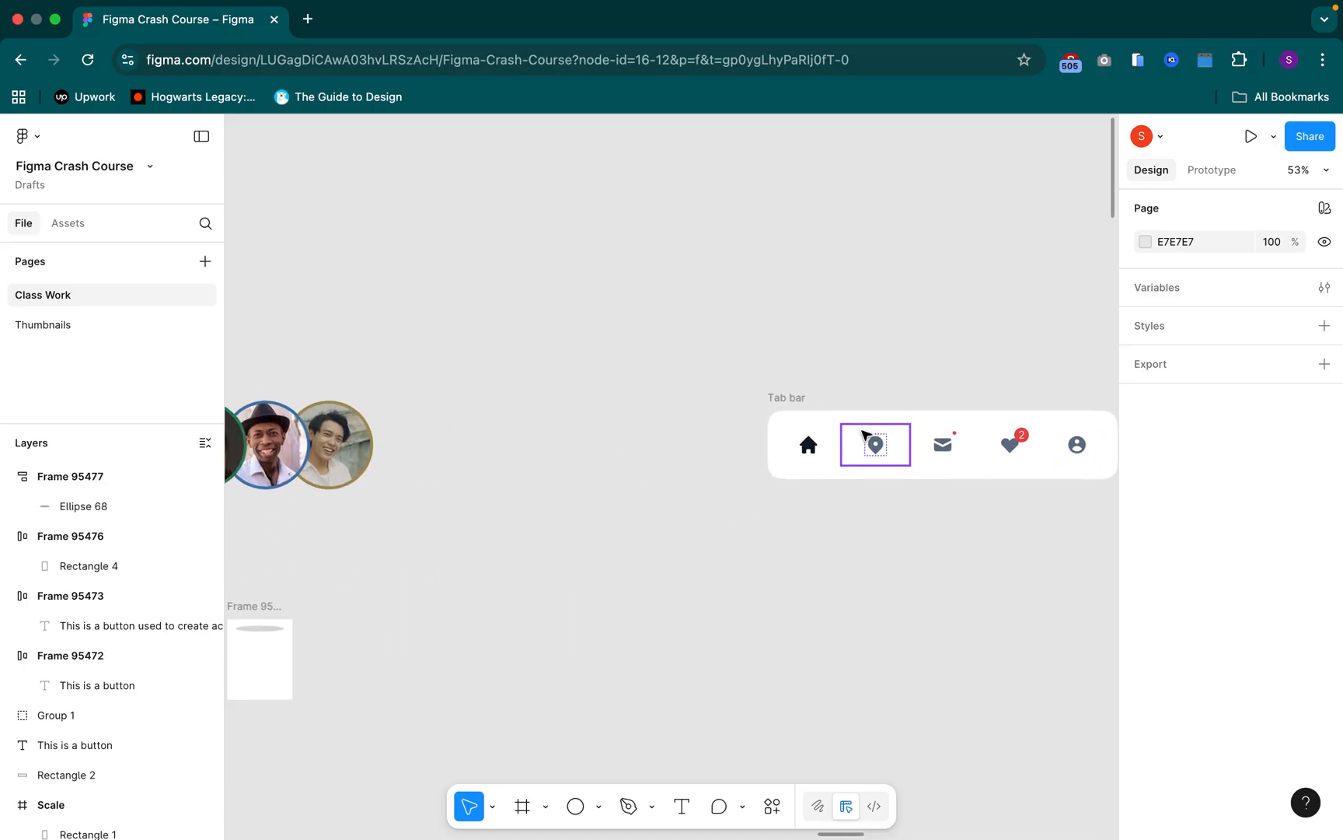
pyautogui.hscroll(5, 864, 434)
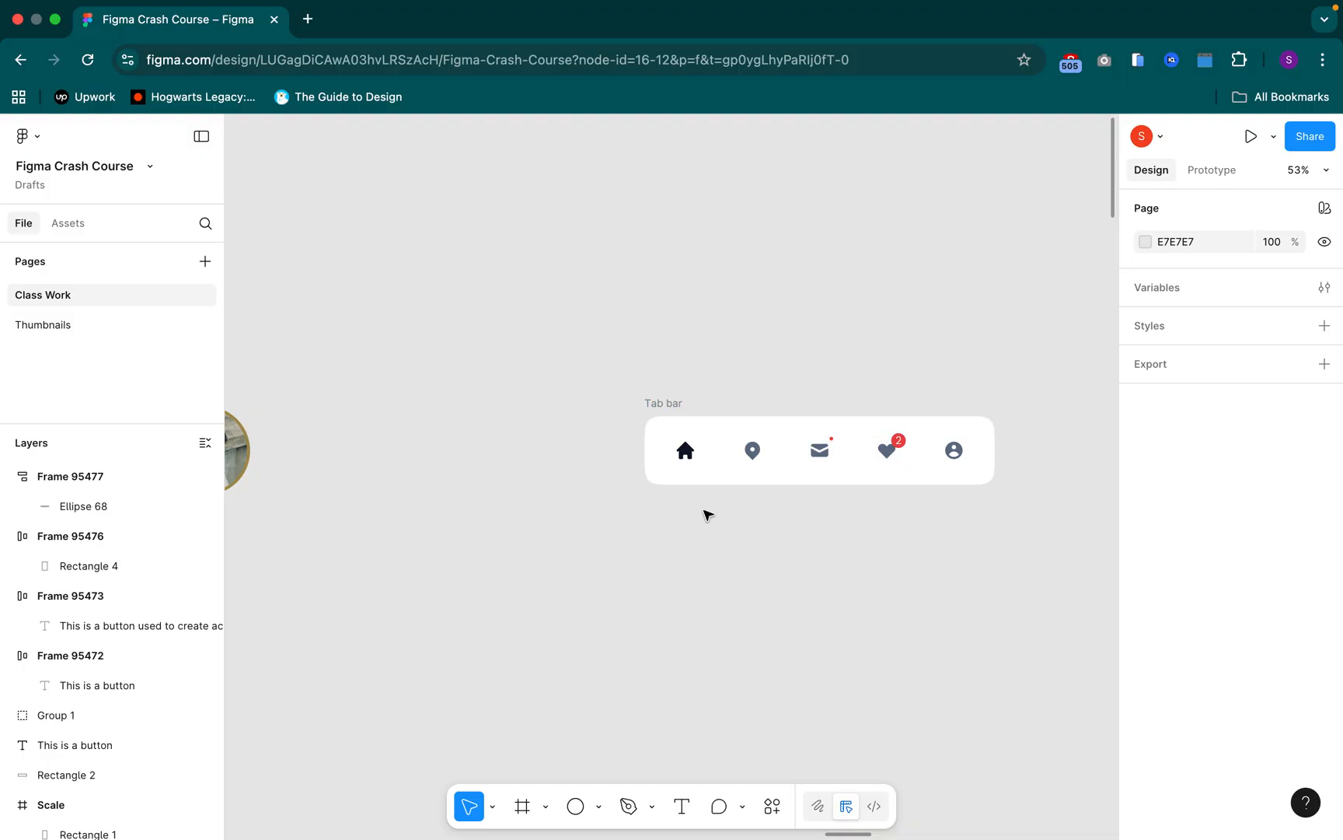
# Widen the white frame holding the ellipse to about 243 × 164 and deselect it
pyautogui.scroll(-3, 536, 587)
pyautogui.scroll(5, 615, 437)
pyautogui.scroll(2, 537, 441)
pyautogui.click(544, 323)
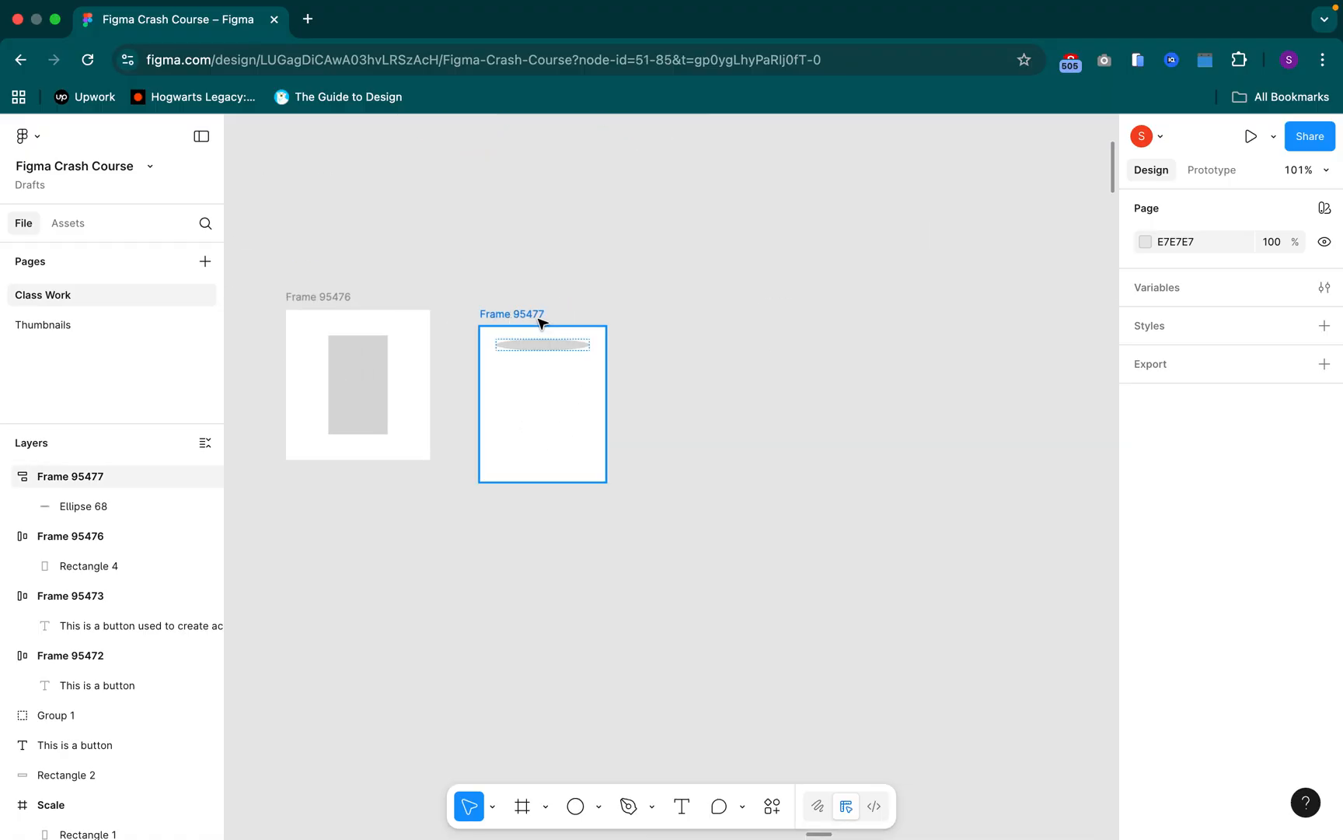
pyautogui.click(605, 423)
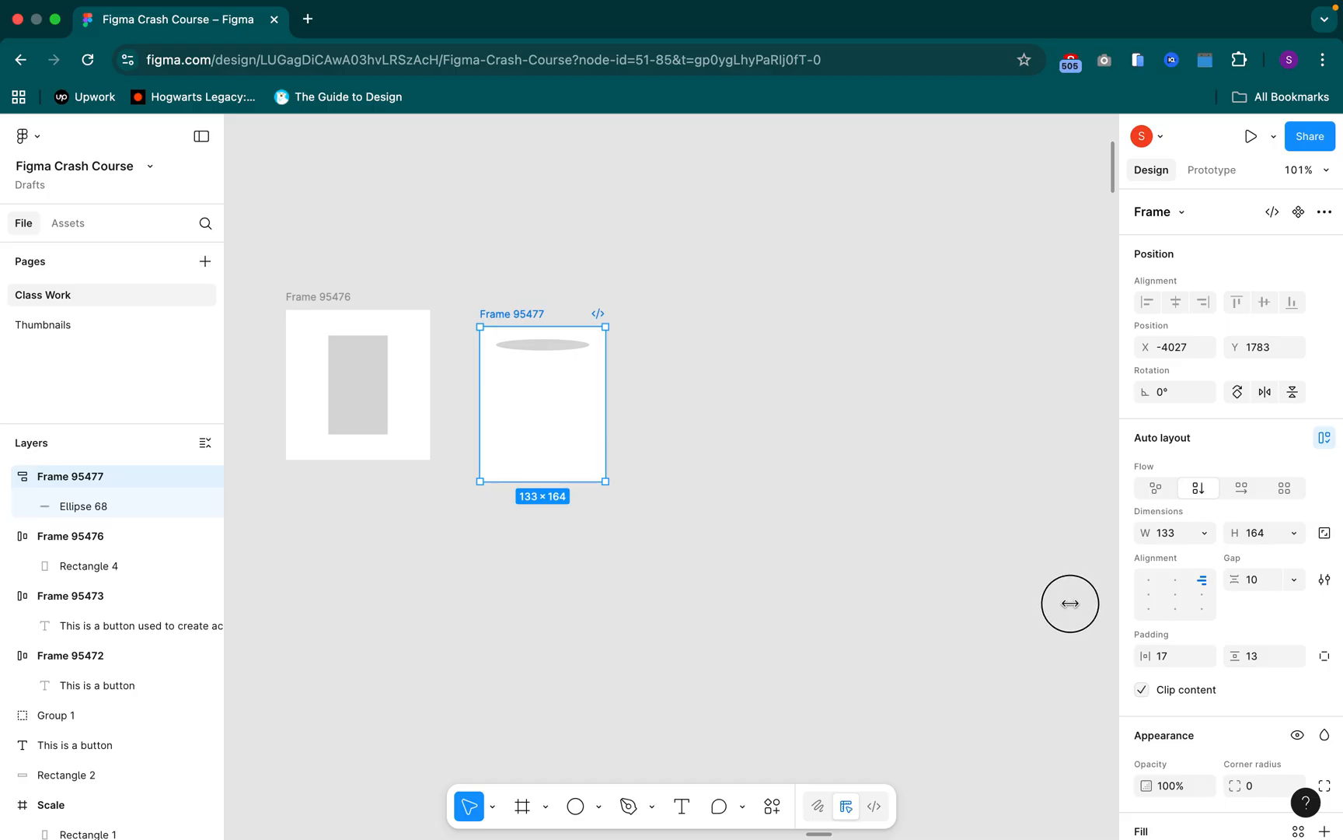
pyautogui.moveTo(1071, 603); pyautogui.dragTo(710, 477)
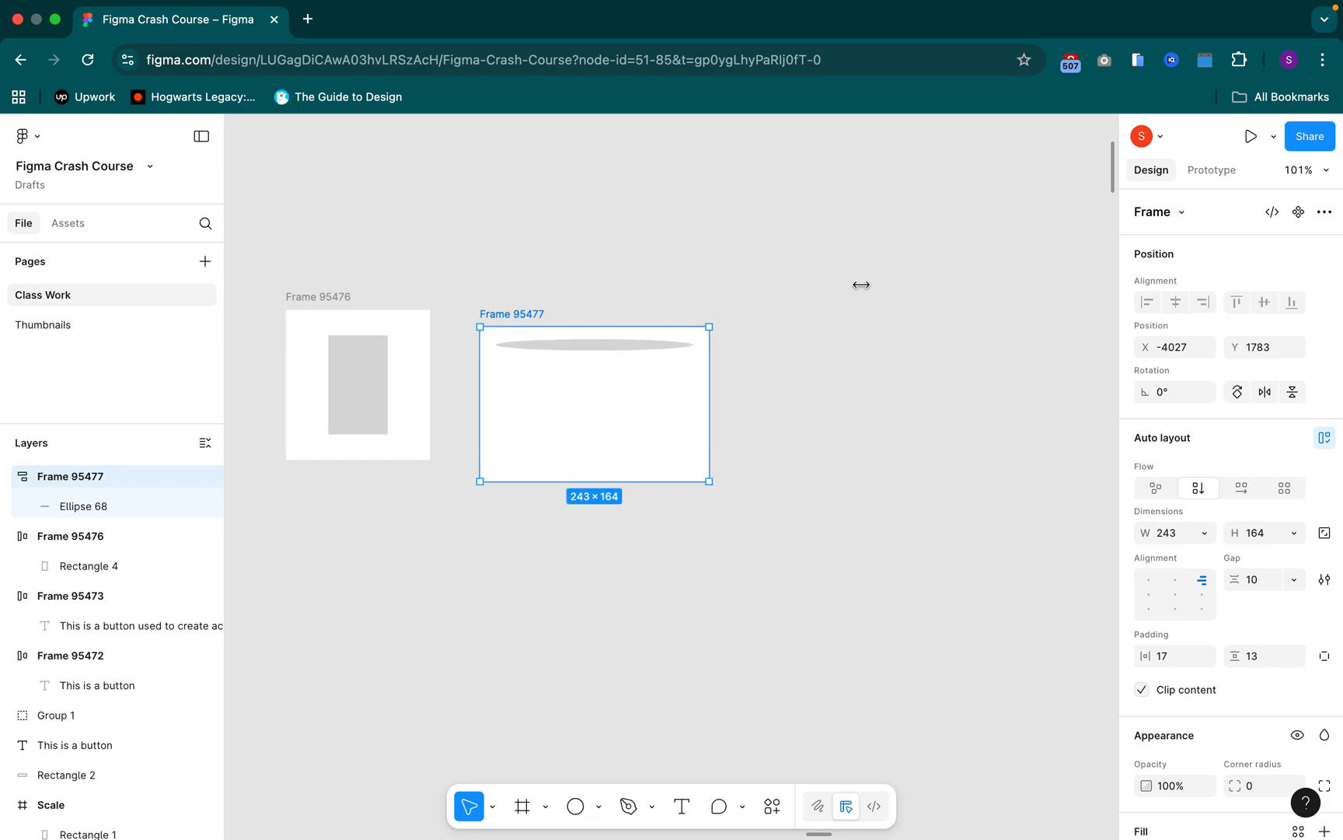
pyautogui.click(906, 283)
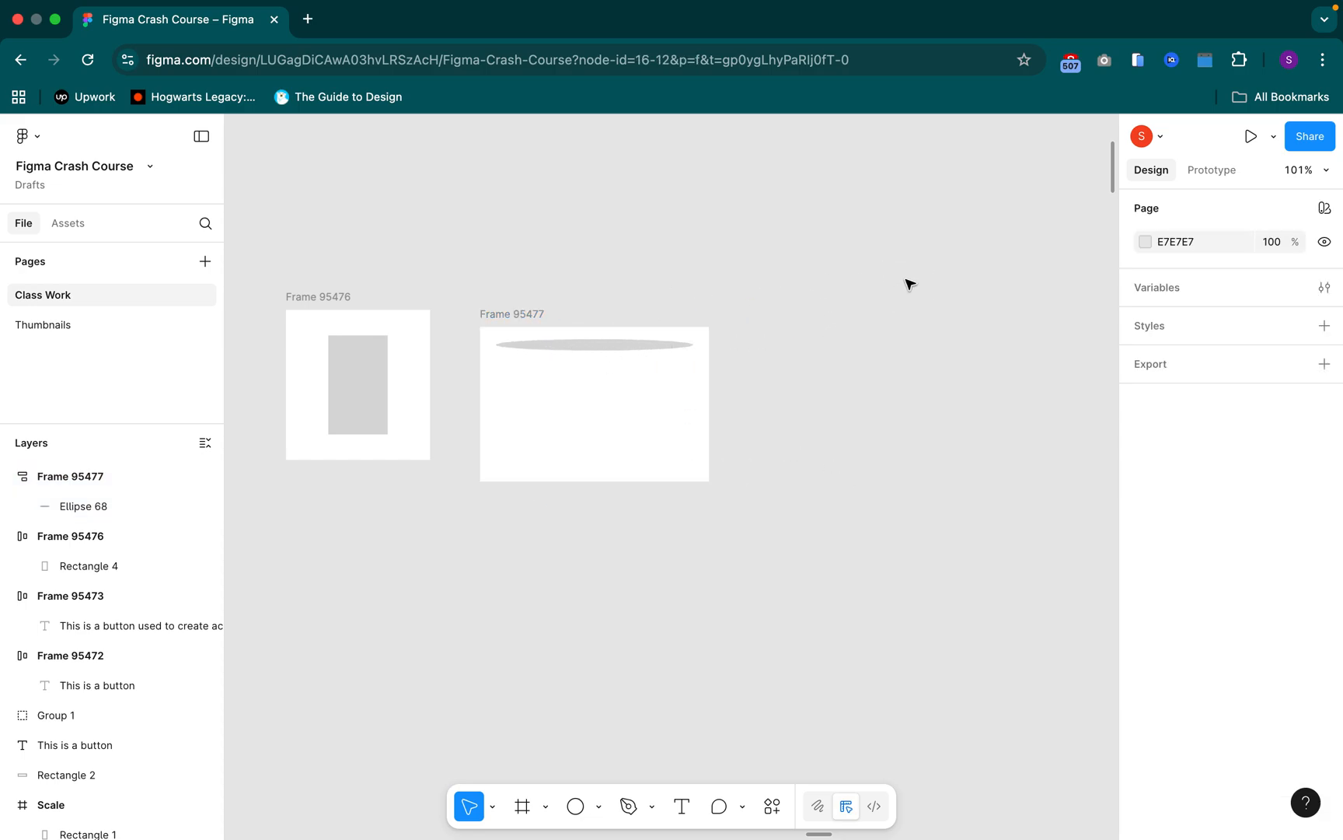
pyautogui.click(962, 288)
# Add auto layout to the Tab bar frame containing the five icon tabs
pyautogui.hscroll(5, 855, 366)
pyautogui.press('space')
pyautogui.moveTo(954, 351); pyautogui.dragTo(660, 515)
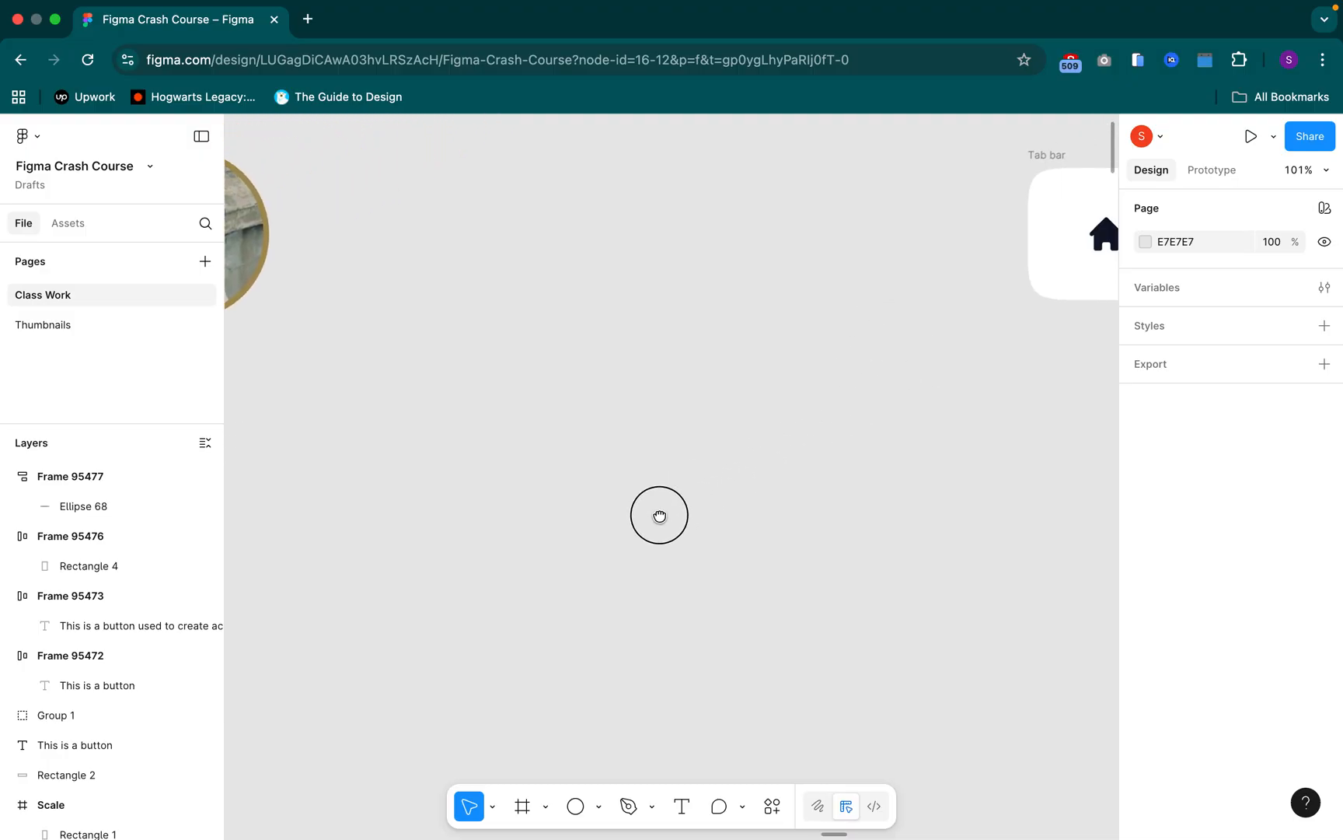
pyautogui.moveTo(952, 459); pyautogui.dragTo(703, 539)
pyautogui.hscroll(10, 676, 529)
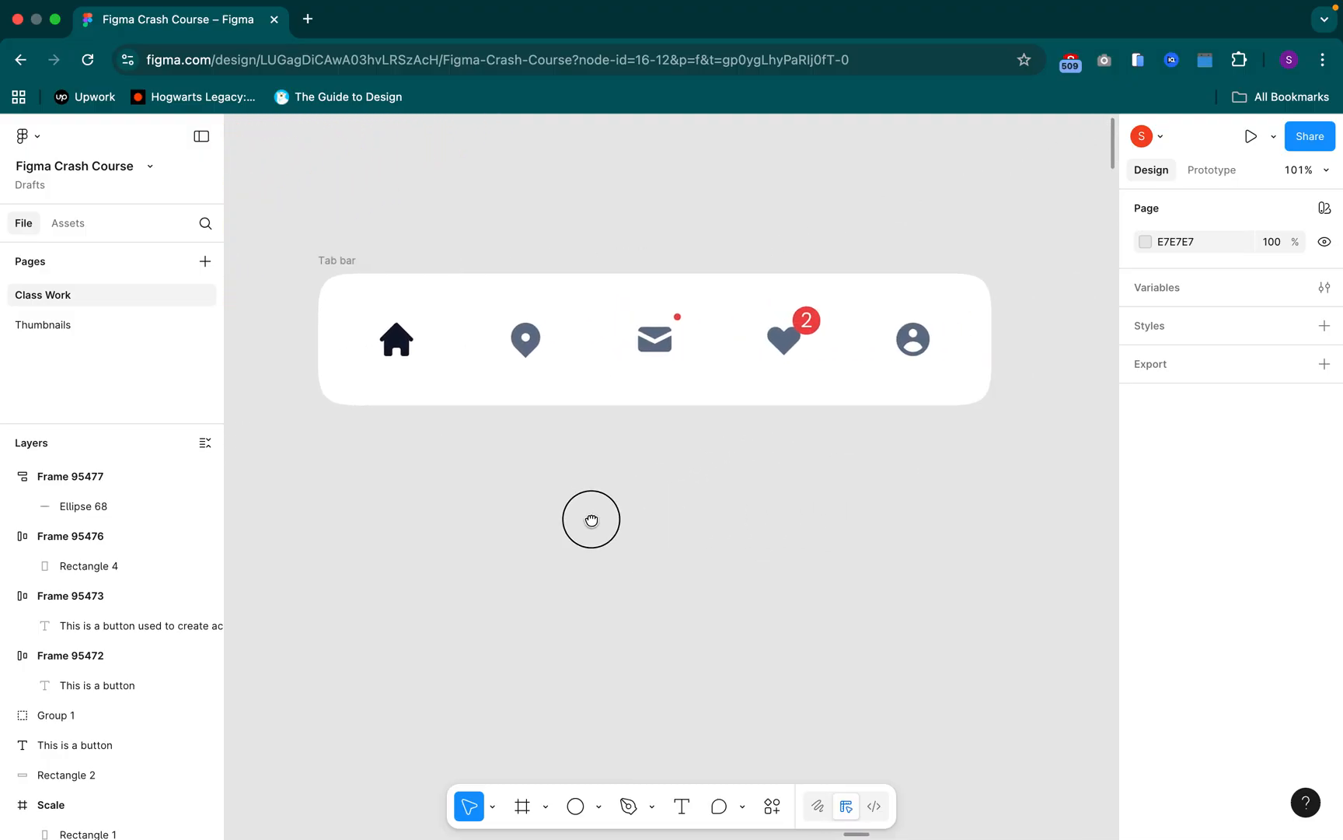
pyautogui.click(313, 266)
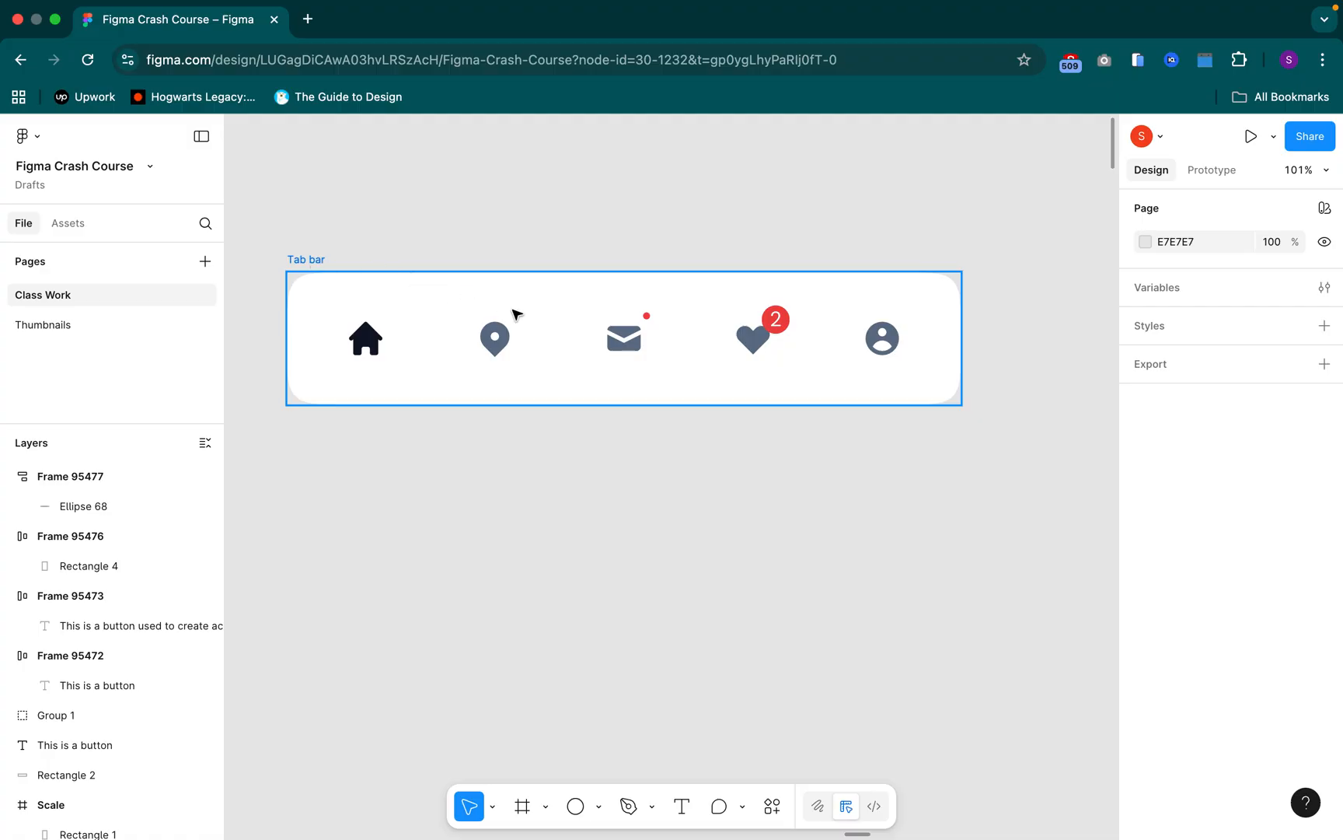
pyautogui.hotkey('shift', 'a')
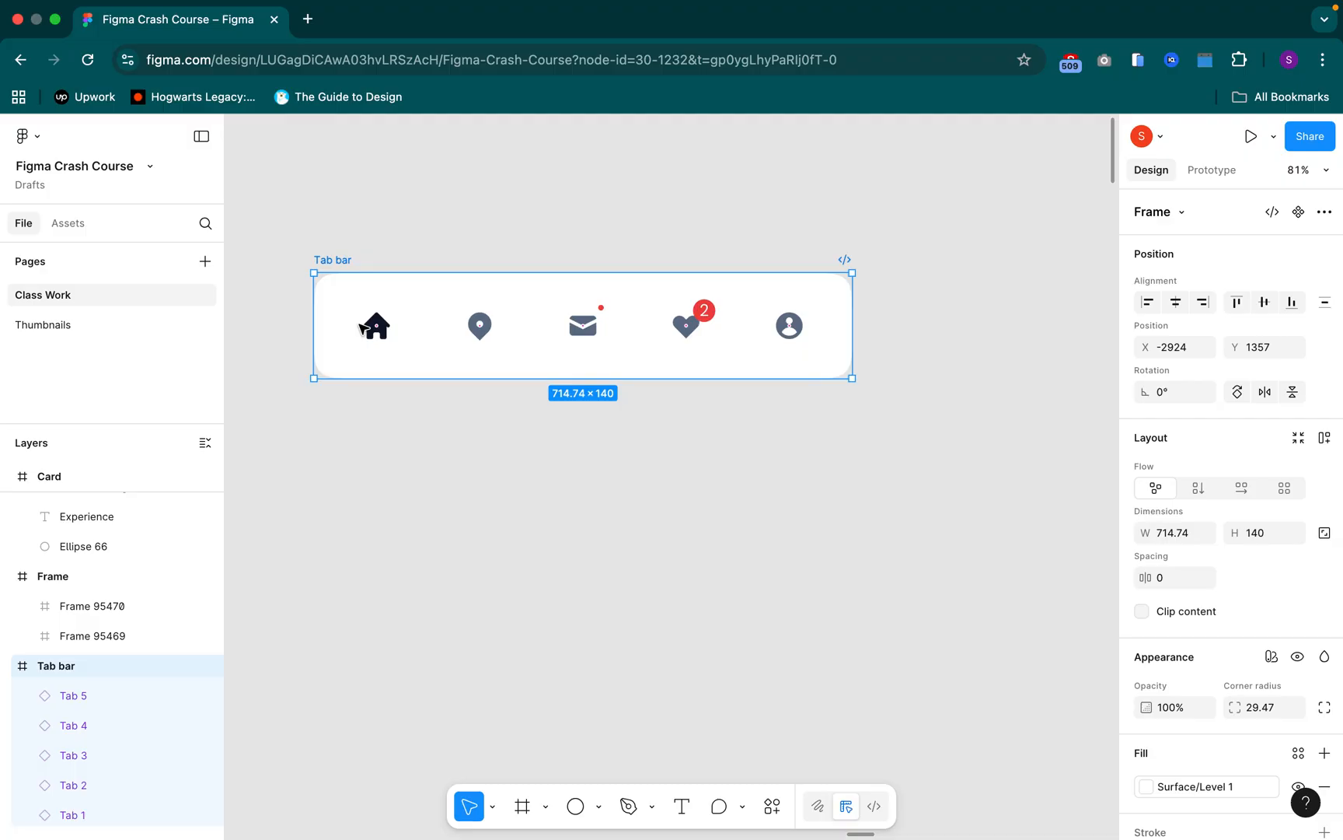
pyautogui.hotkey('shift', 'a')
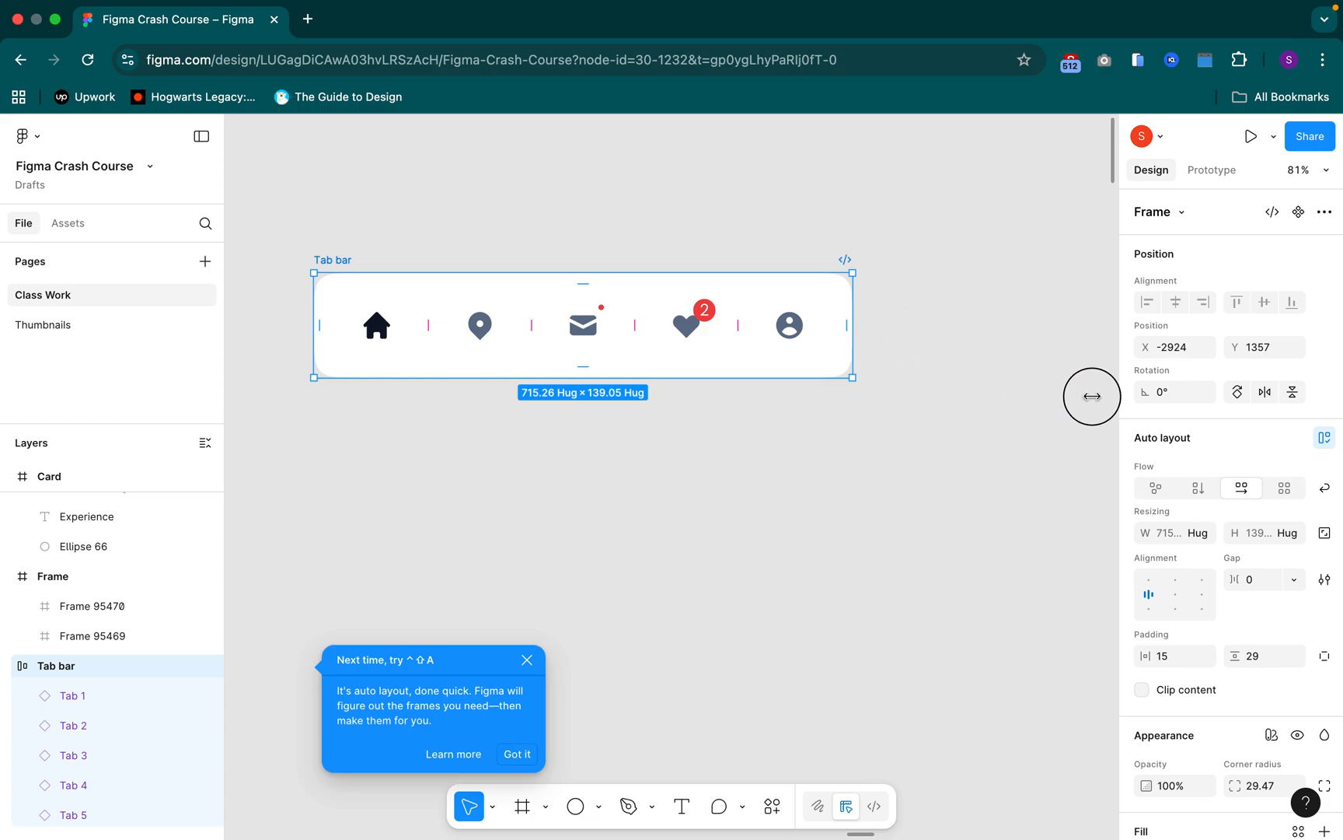
# Widen the Tab bar to about 1080 and undo the resize
pyautogui.moveTo(1117, 360); pyautogui.dragTo(804, 370)
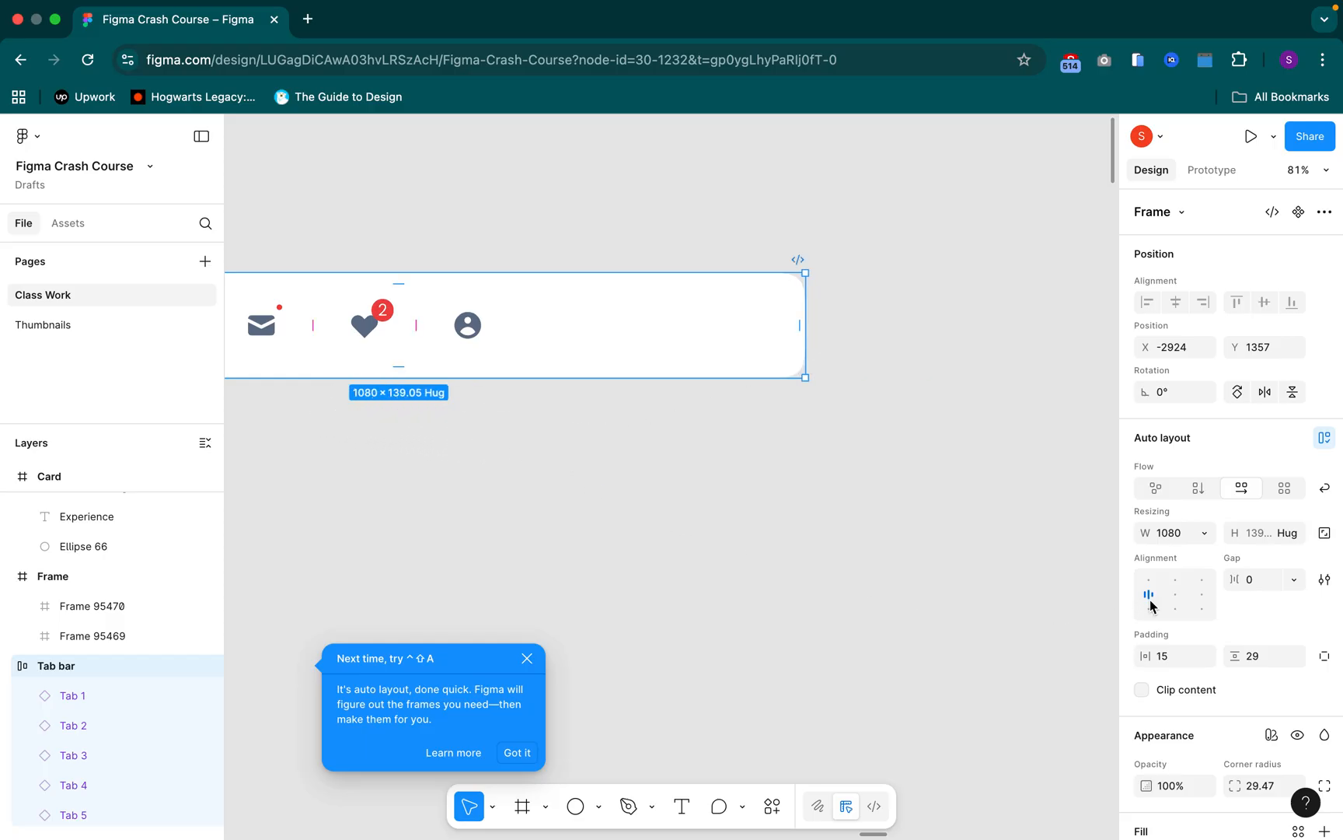
pyautogui.scroll(-2, 1151, 607)
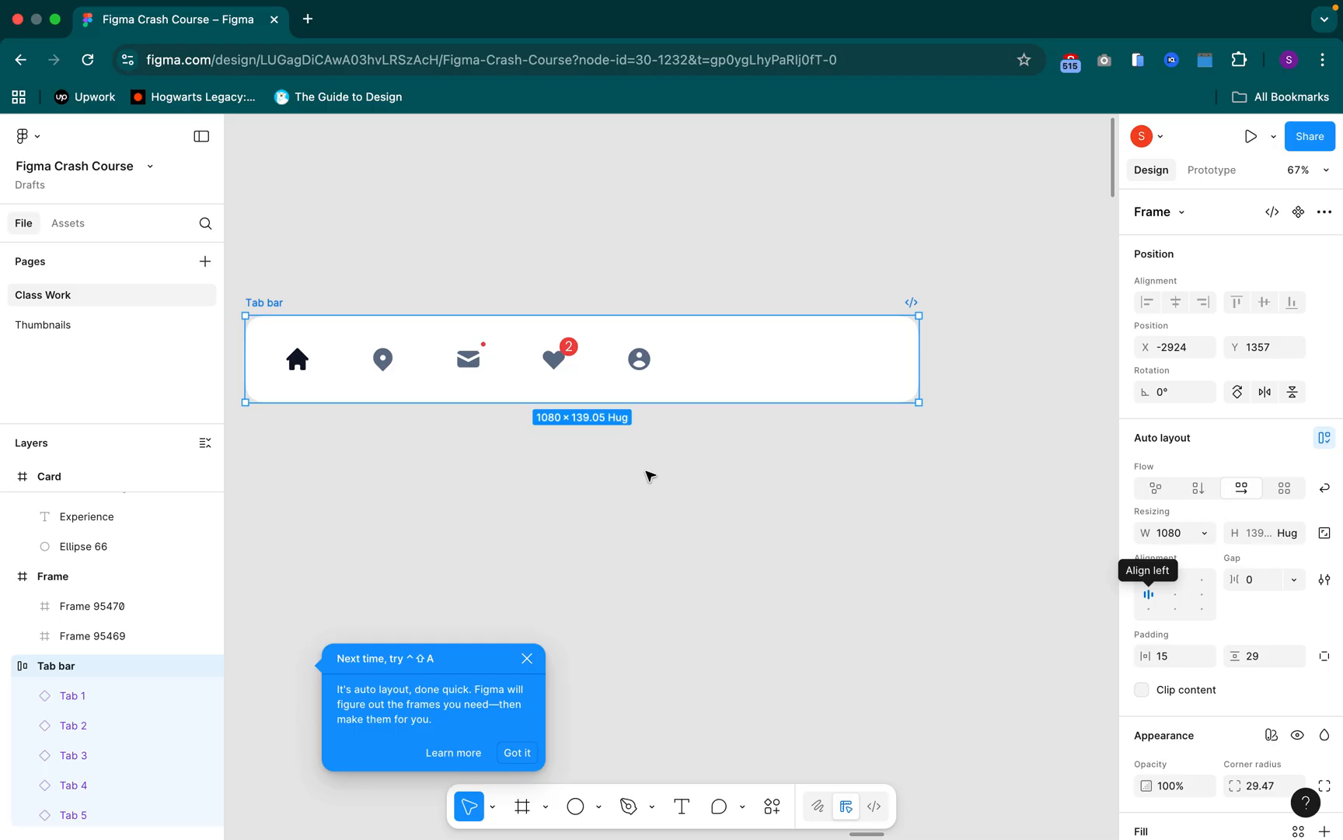
pyautogui.hscroll(-1, 647, 472)
pyautogui.press('super+z')
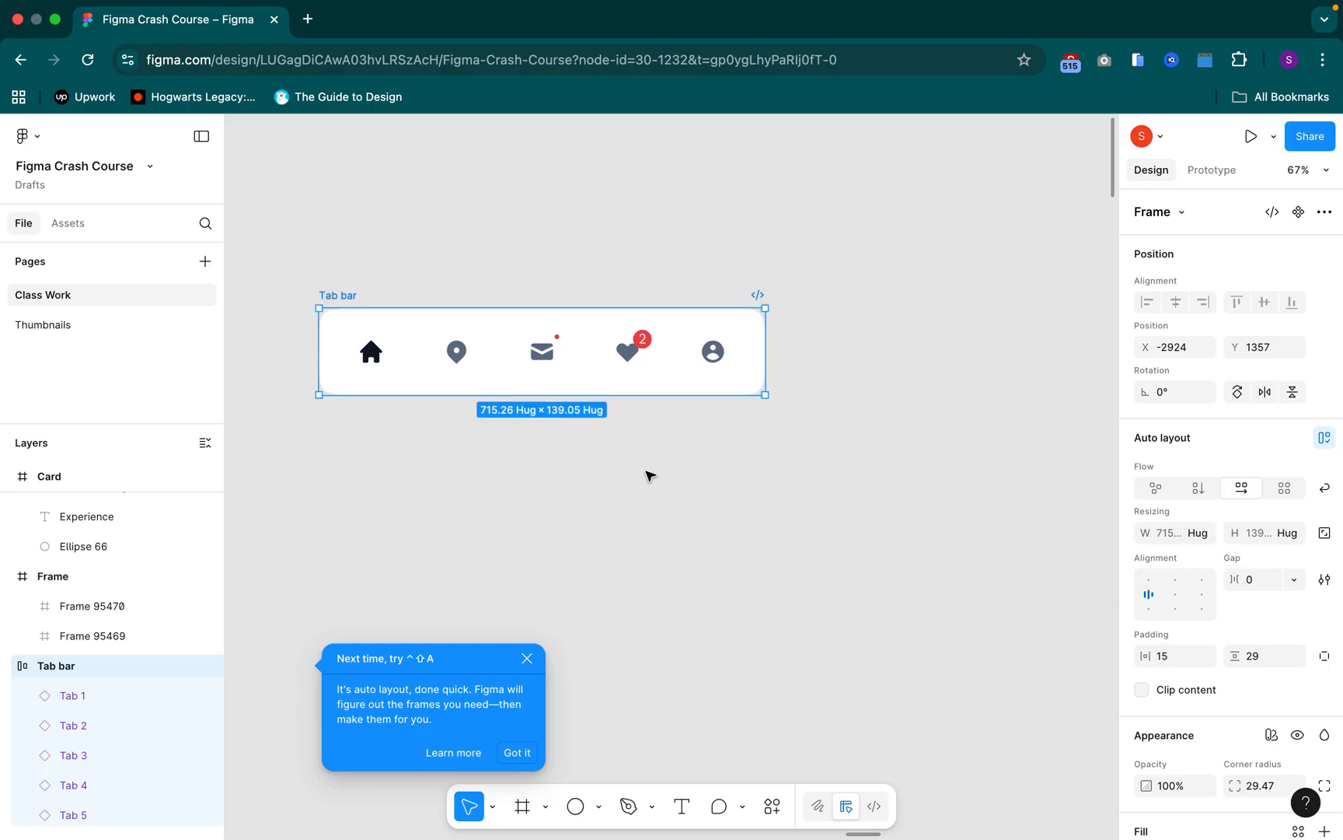
# Set the Tab bar's gap to Auto and try frame widths of about 1149, 595 and 1051, undoing the last resize
pyautogui.click(1293, 579)
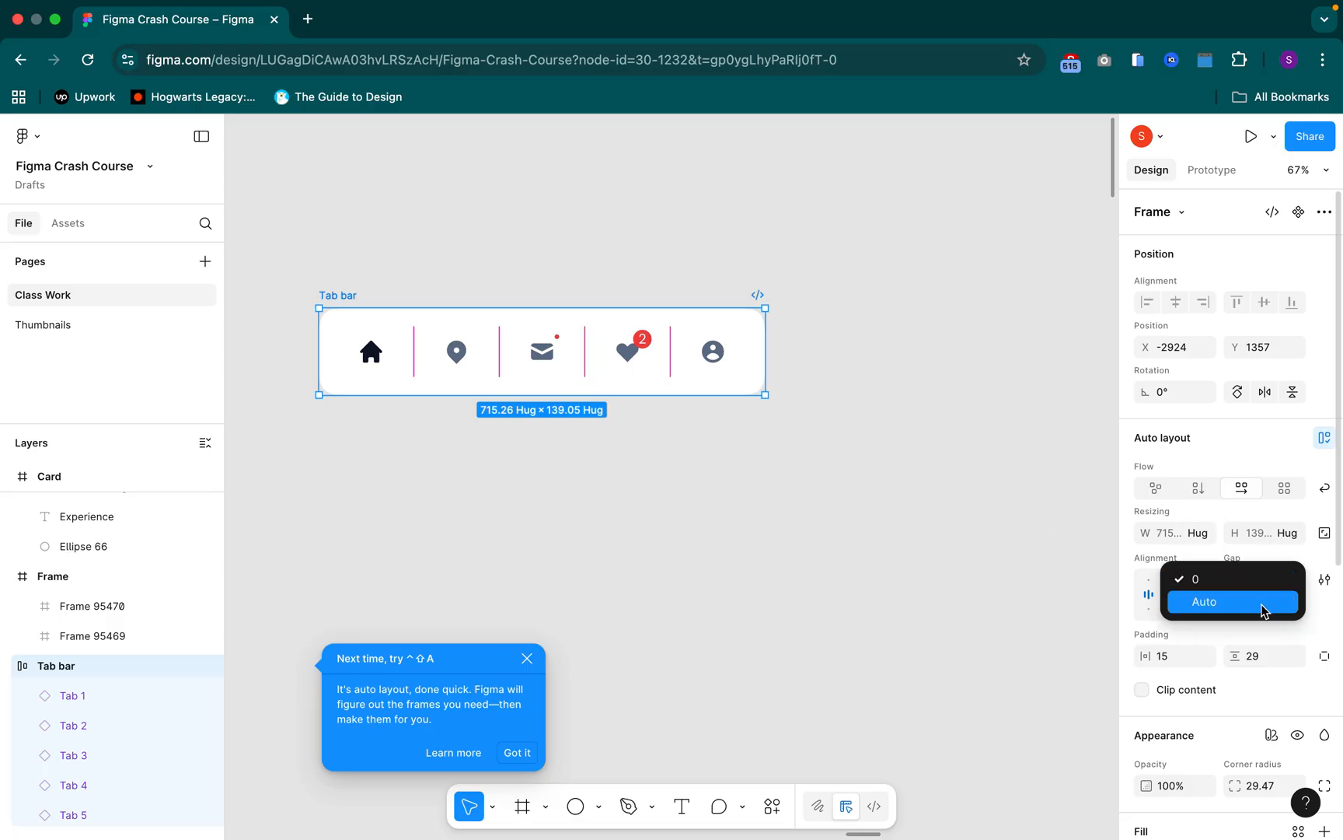
pyautogui.click(1213, 602)
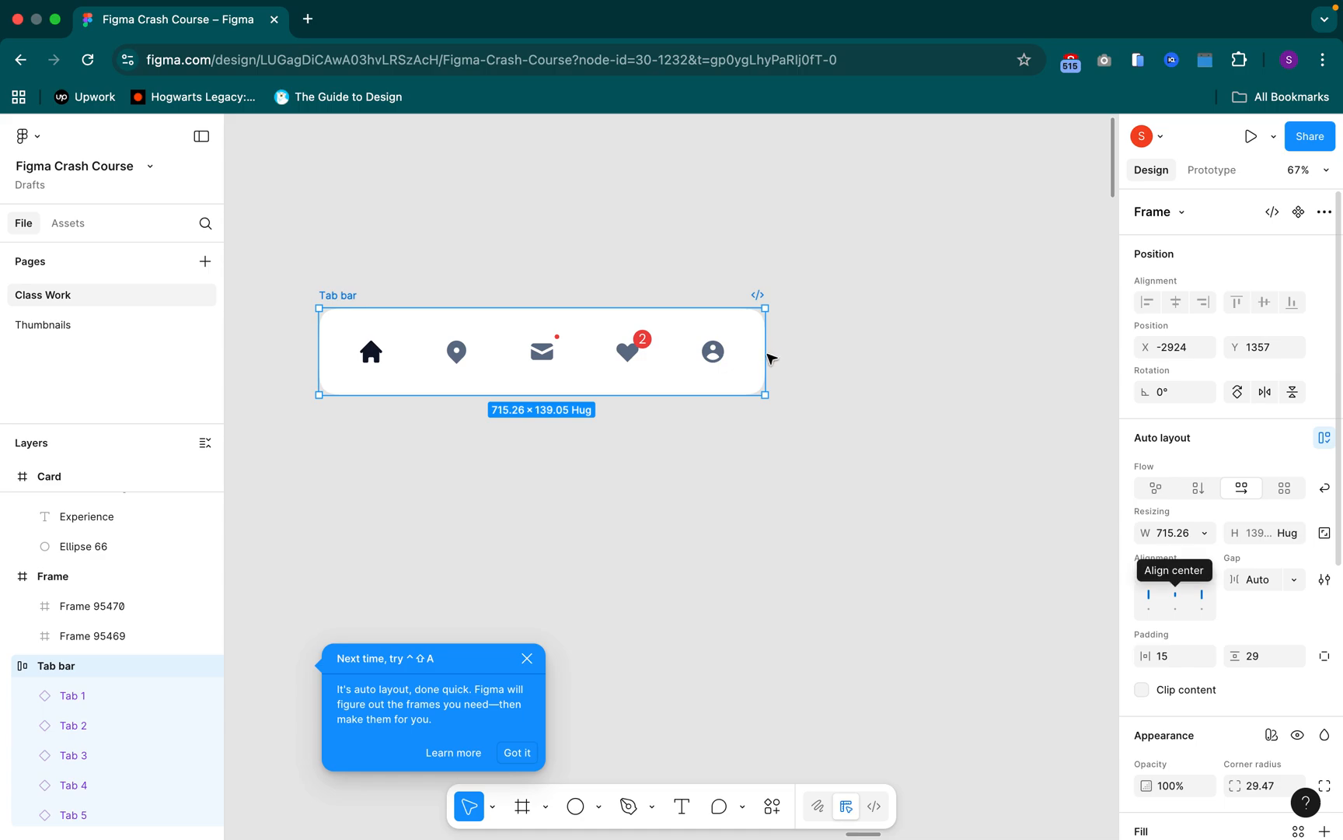
pyautogui.moveTo(771, 352); pyautogui.dragTo(1037, 384)
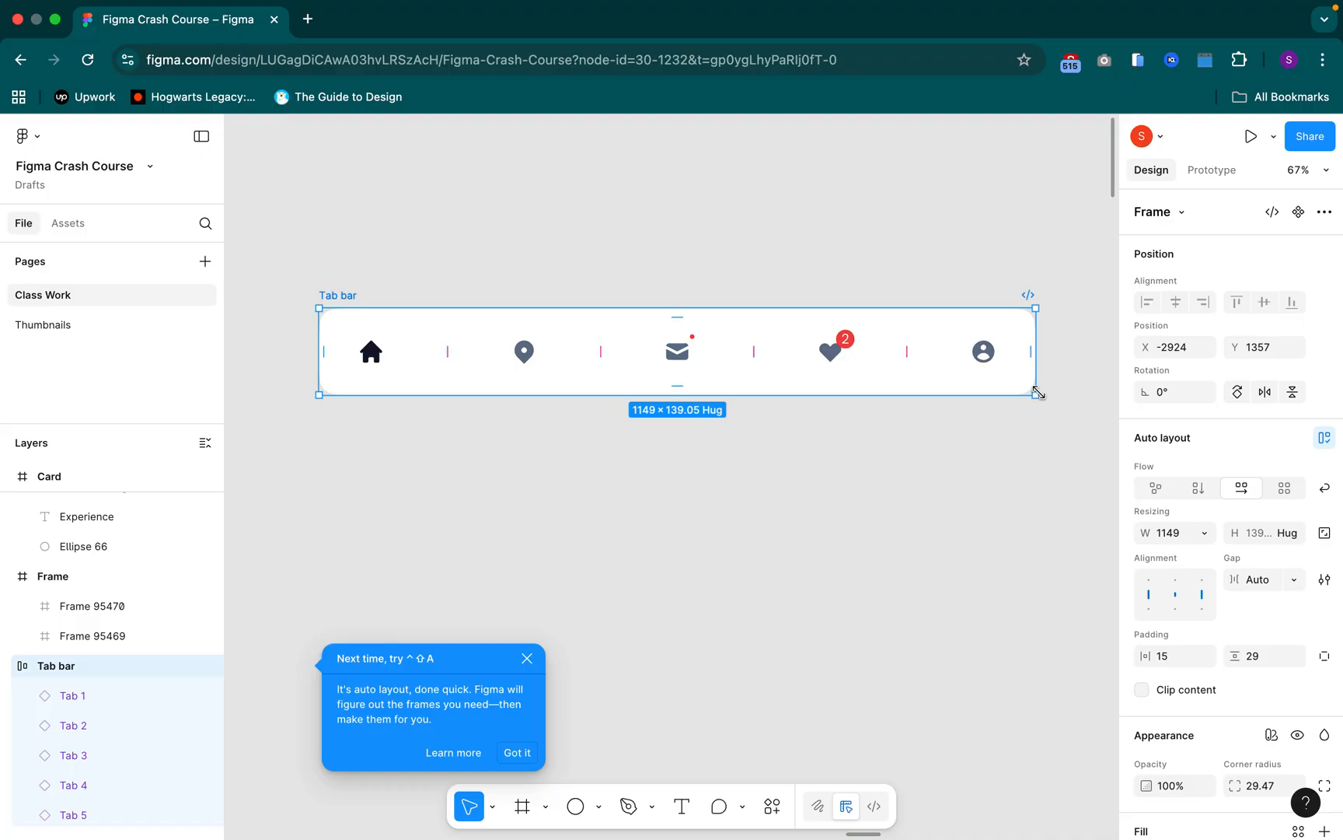
pyautogui.moveTo(1036, 367); pyautogui.dragTo(689, 357)
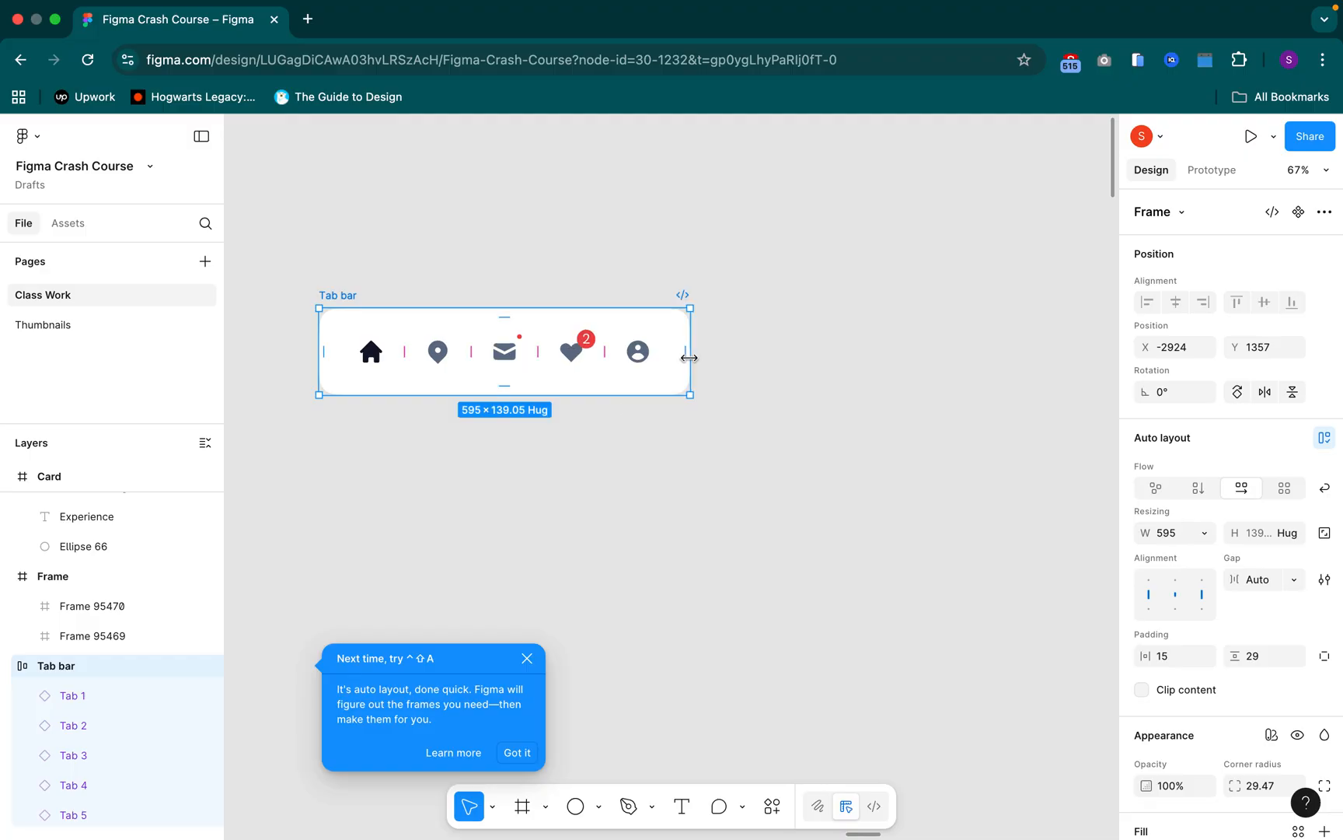
pyautogui.moveTo(689, 358); pyautogui.dragTo(975, 400)
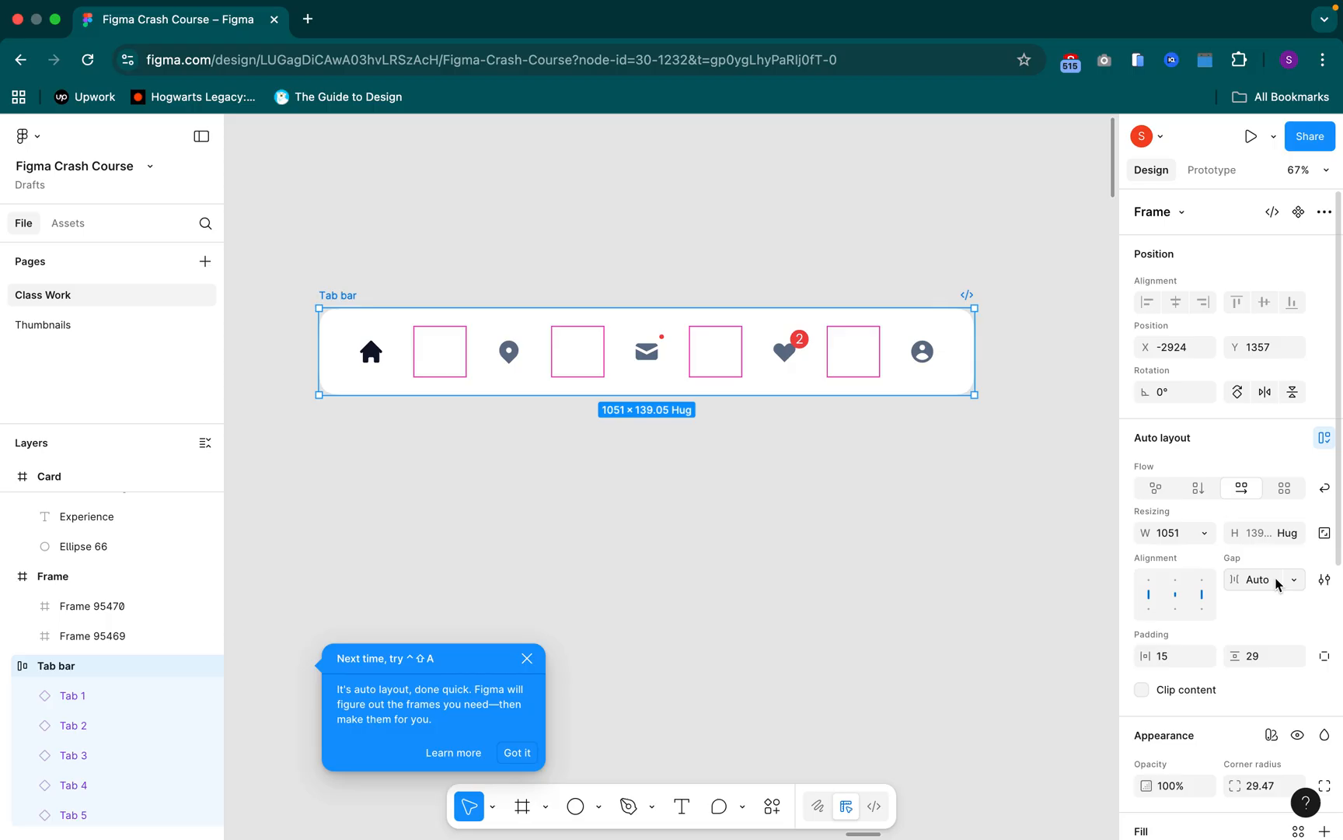
pyautogui.press('super+z')
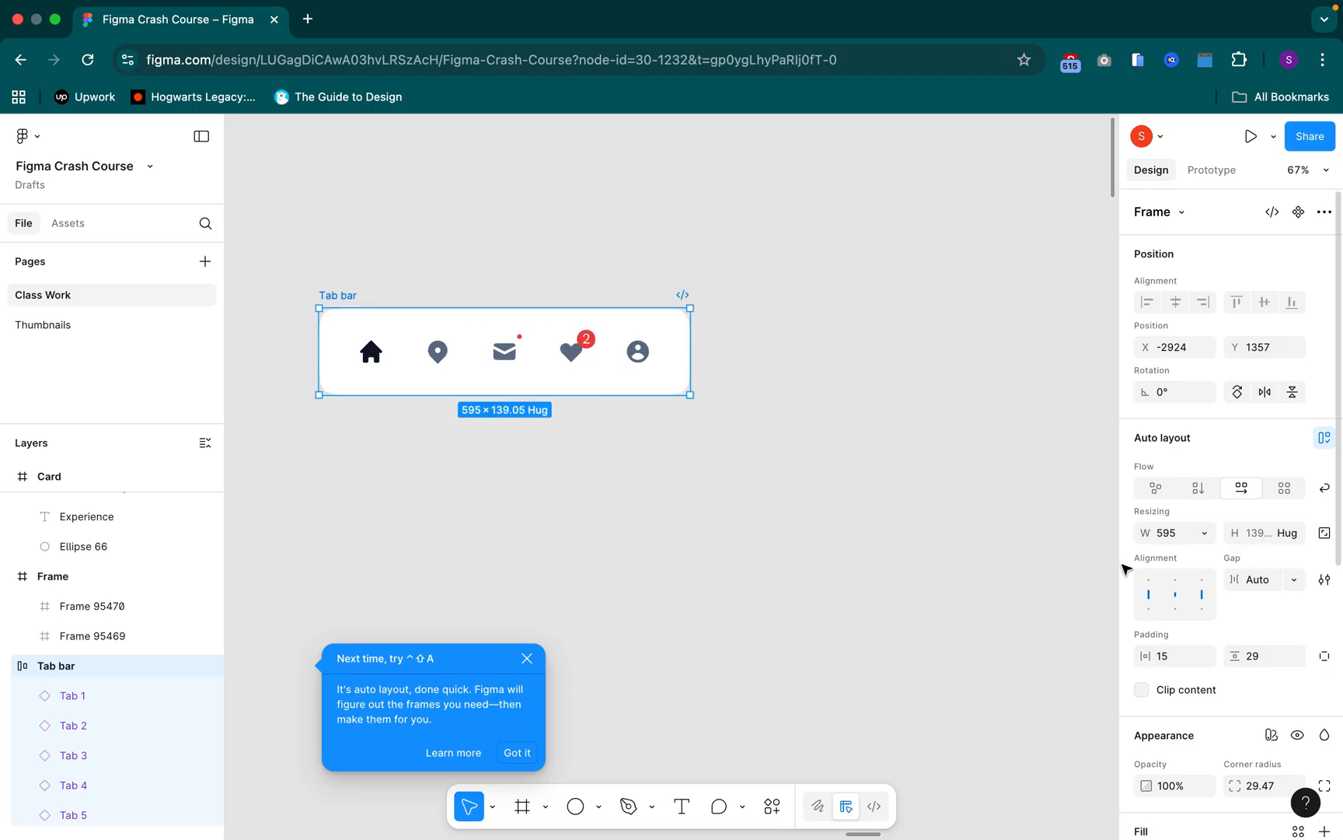
# Add a minimum width of 375 to the Tab bar frame
pyautogui.click(1204, 537)
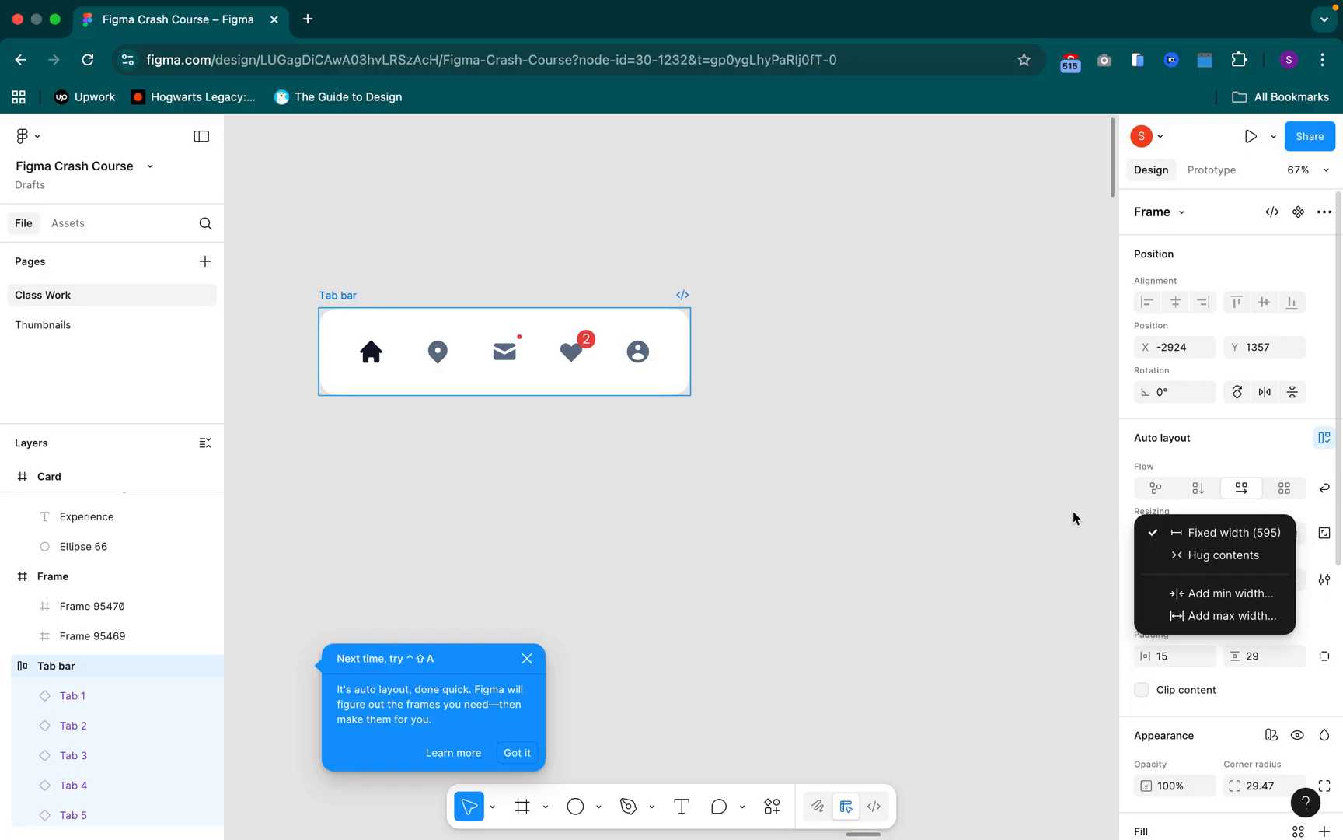
pyautogui.click(1218, 604)
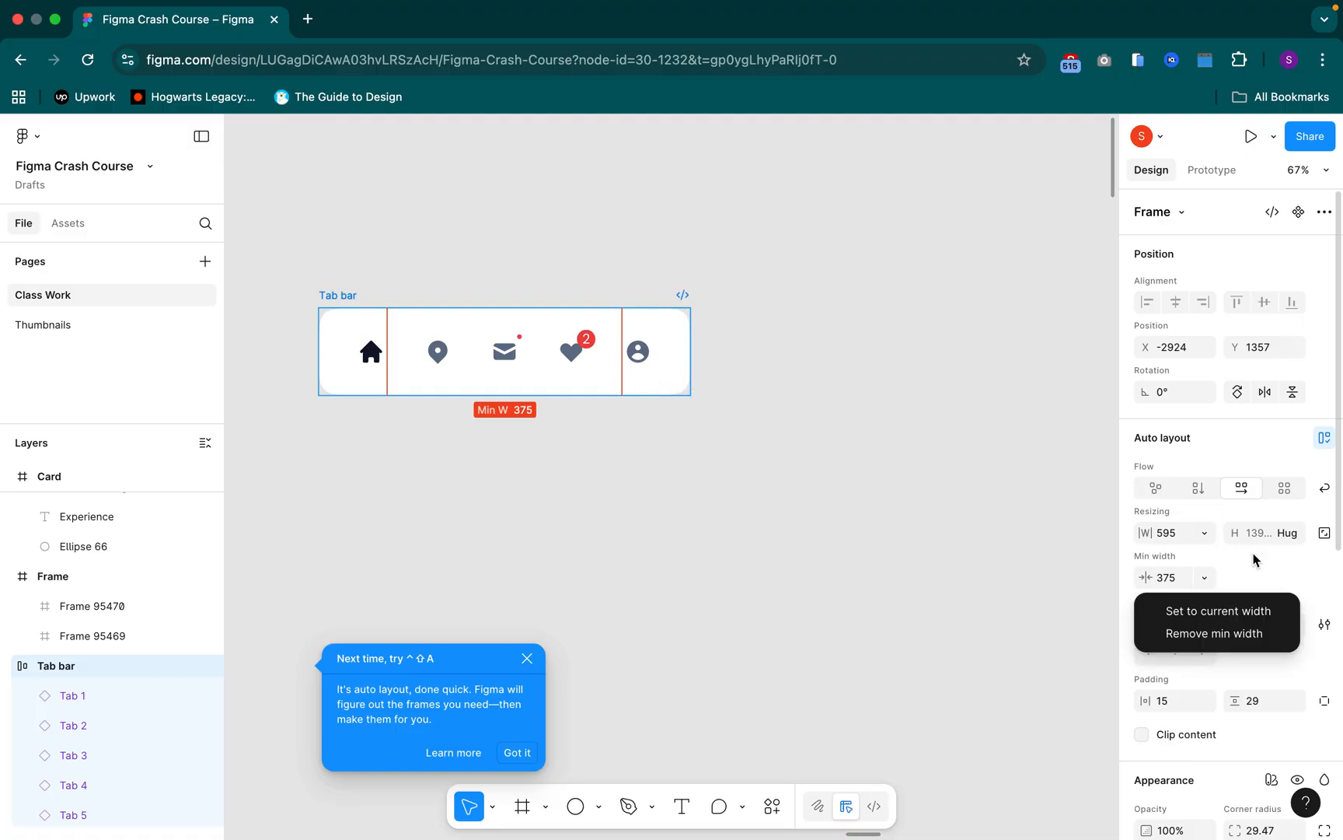
pyautogui.click(1205, 535)
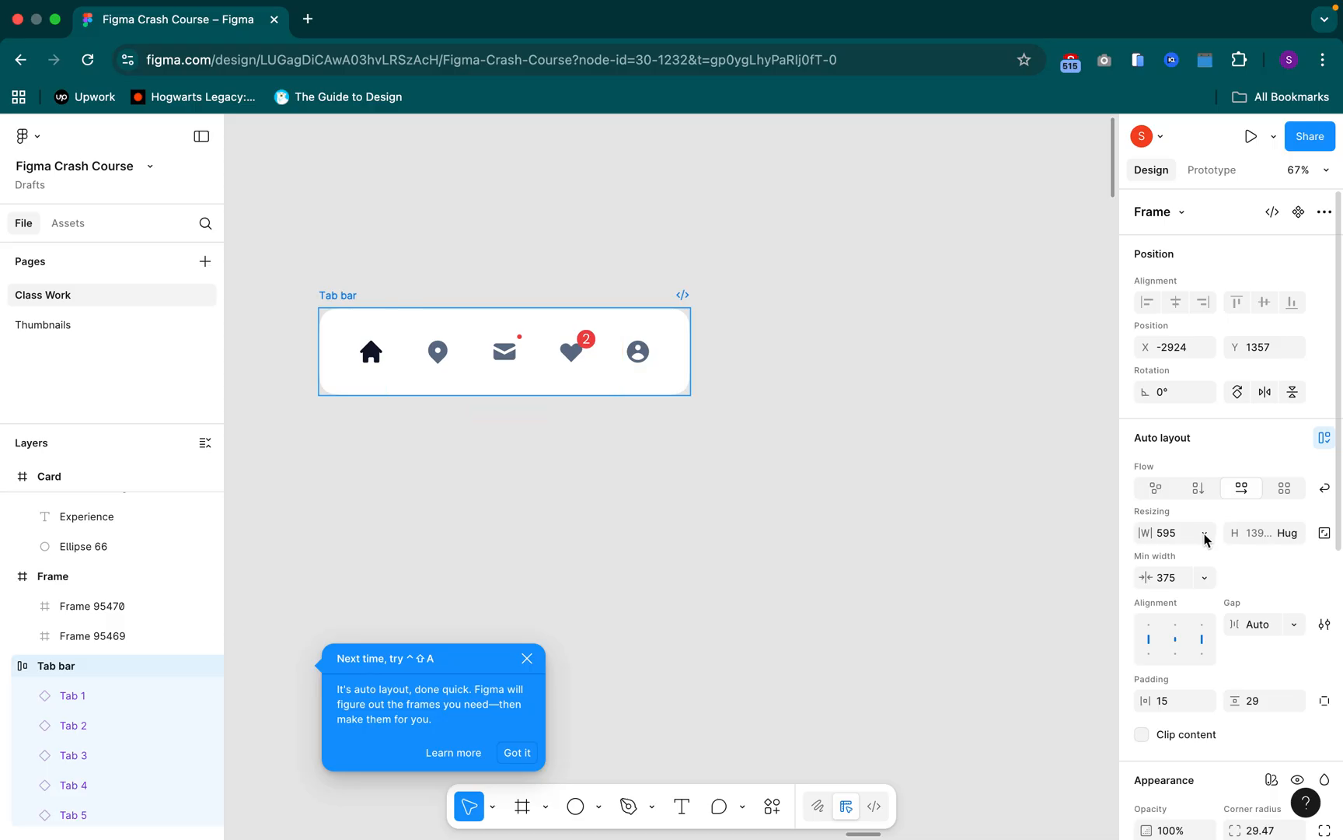
# Add a maximum width of 832 to the Tab bar frame
pyautogui.click(1205, 535)
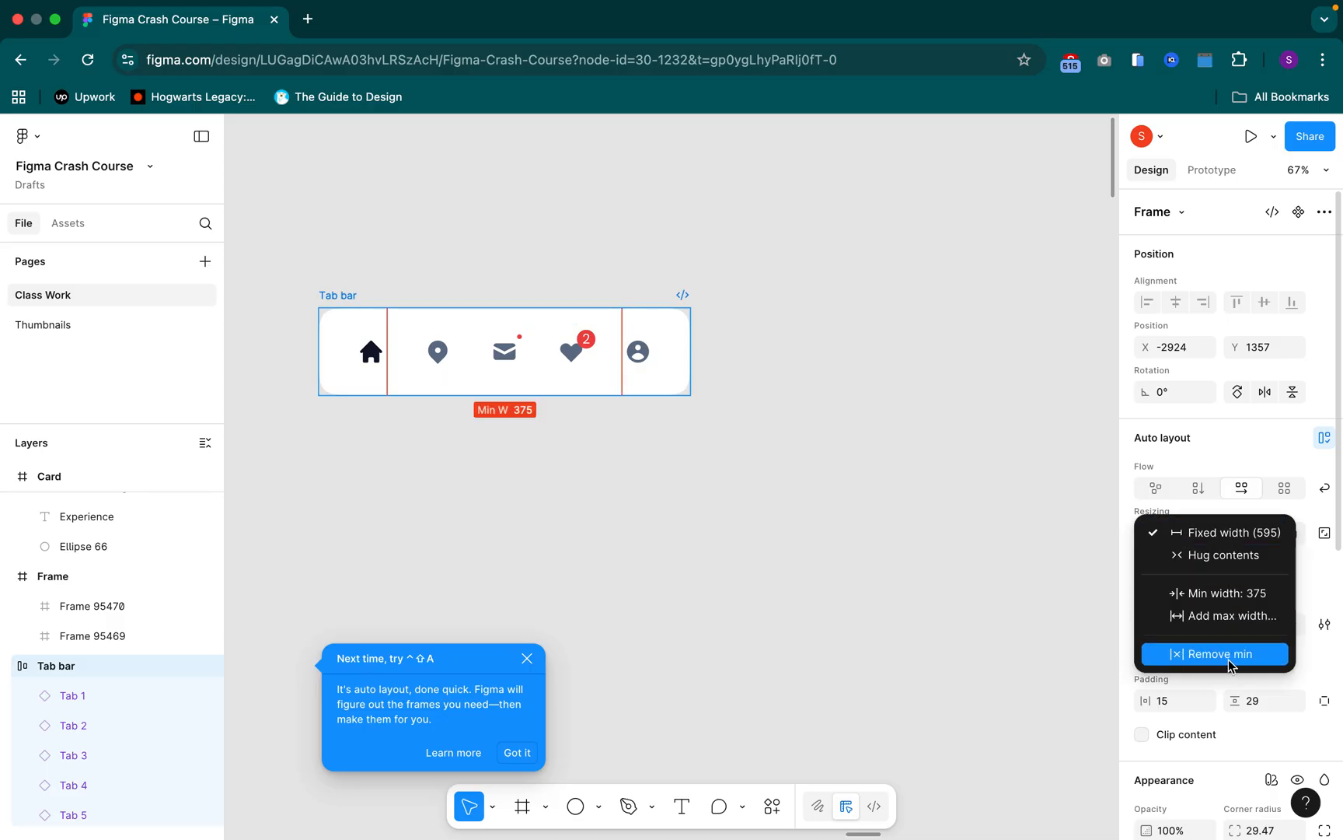
pyautogui.click(1227, 618)
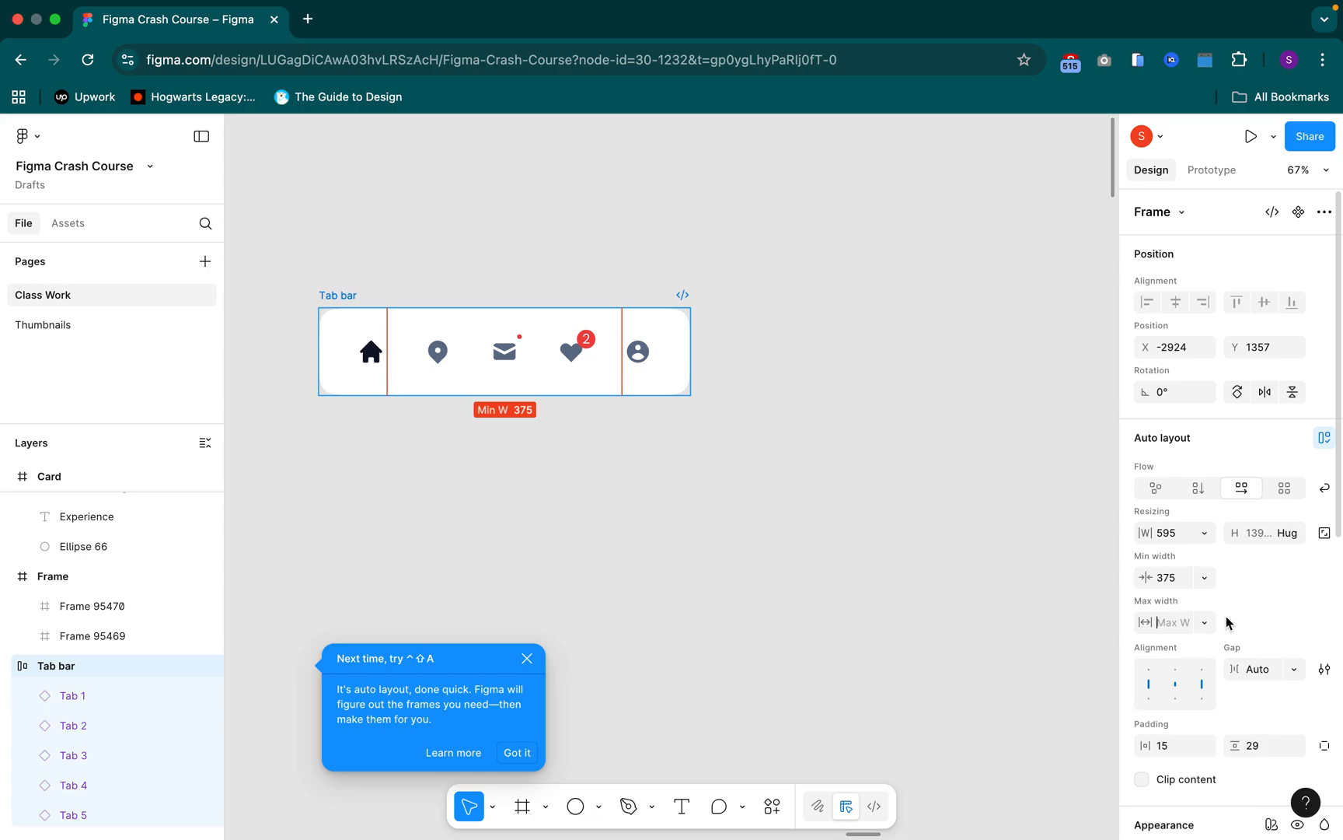
pyautogui.write('832')
pyautogui.press('Return')
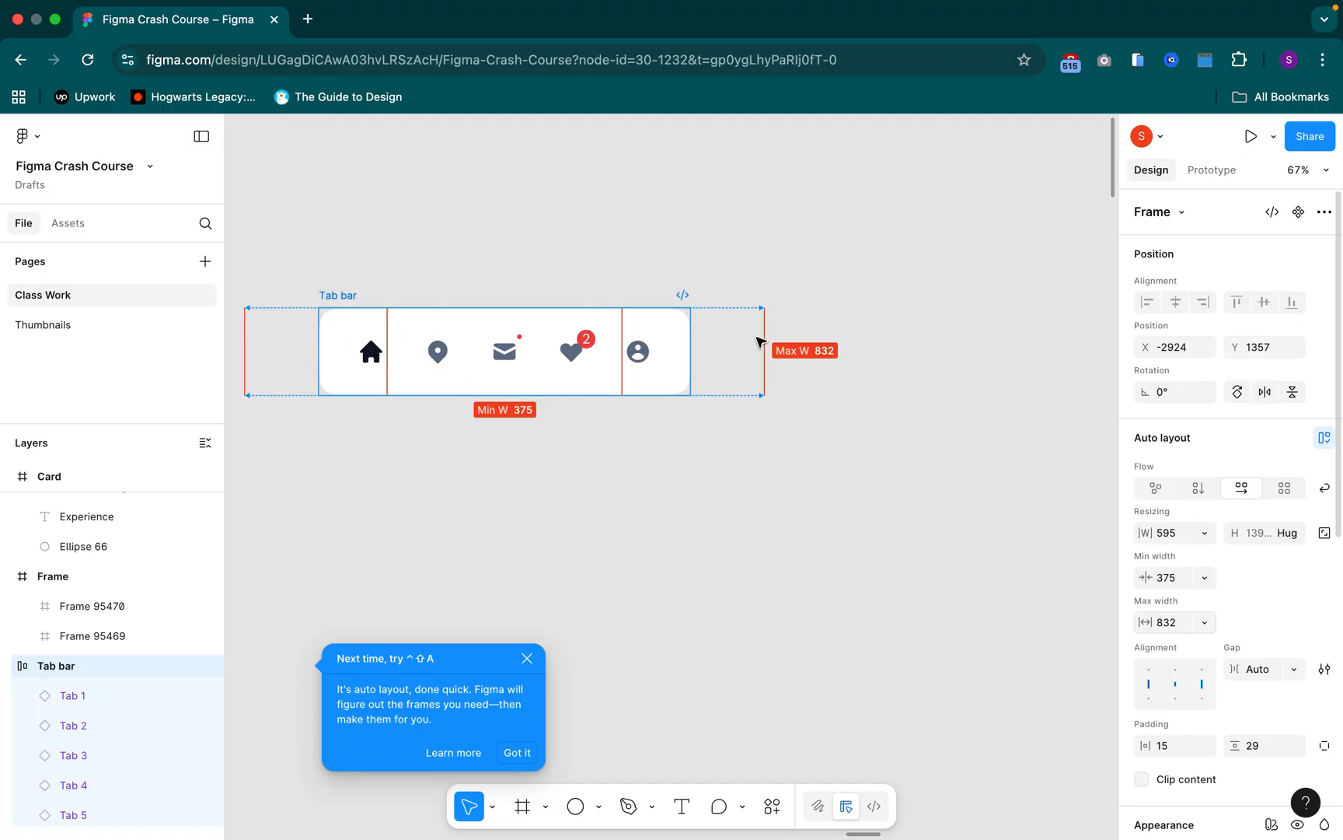
# Dismiss the auto layout shortcut tip covering the canvas
pyautogui.click(435, 353)
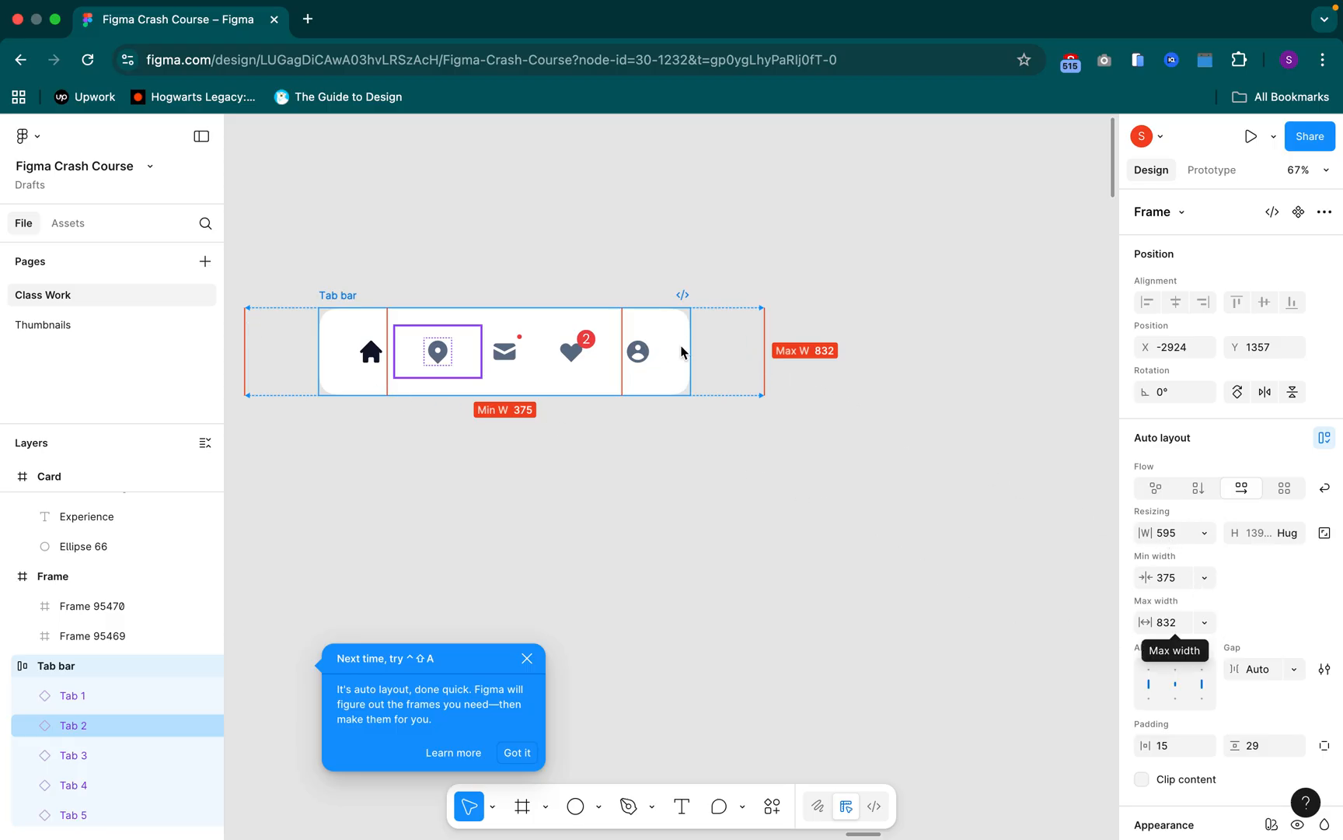
pyautogui.click(342, 297)
pyautogui.click(517, 759)
pyautogui.click(591, 630)
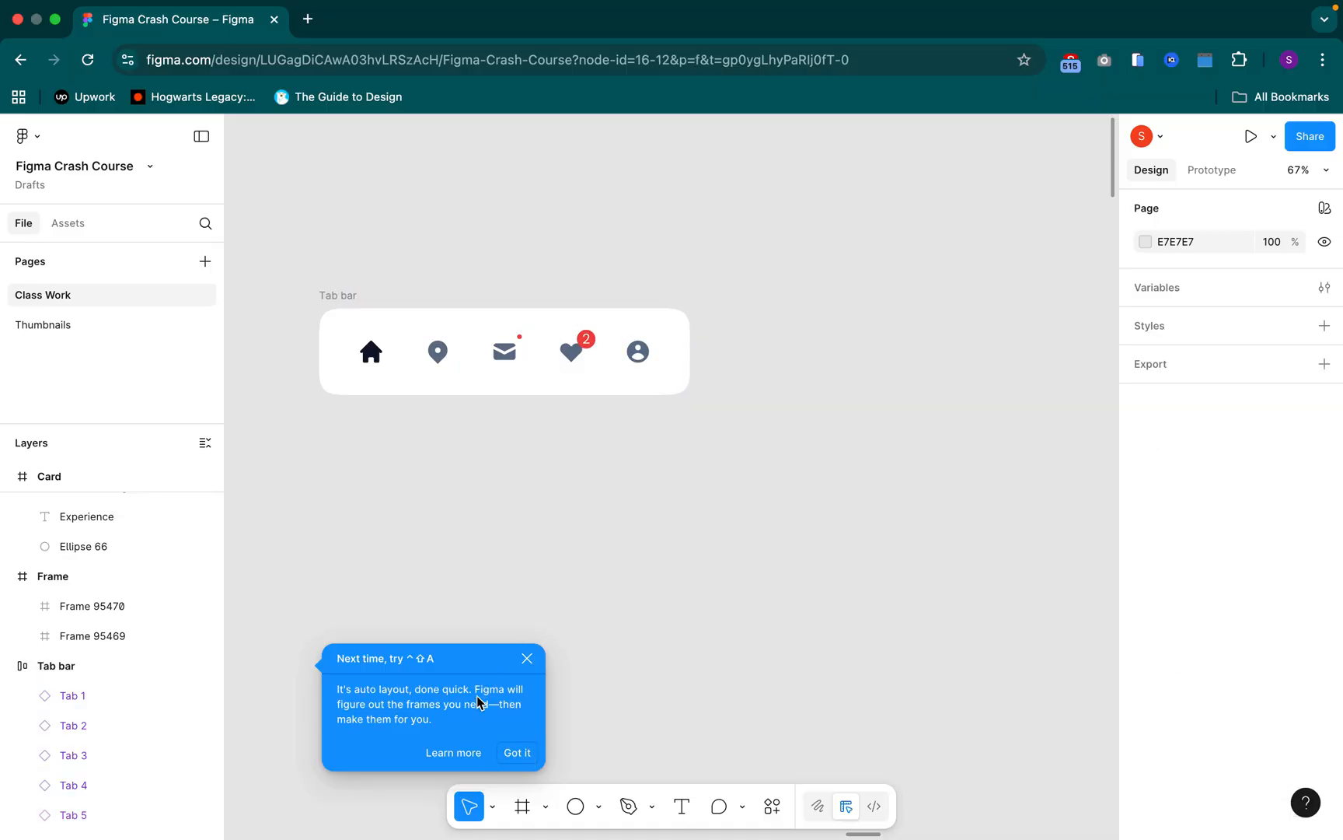
pyautogui.click(511, 750)
# Test the Tab bar's width limits by shrinking the frame to 375 and stretching it to 832
pyautogui.click(683, 385)
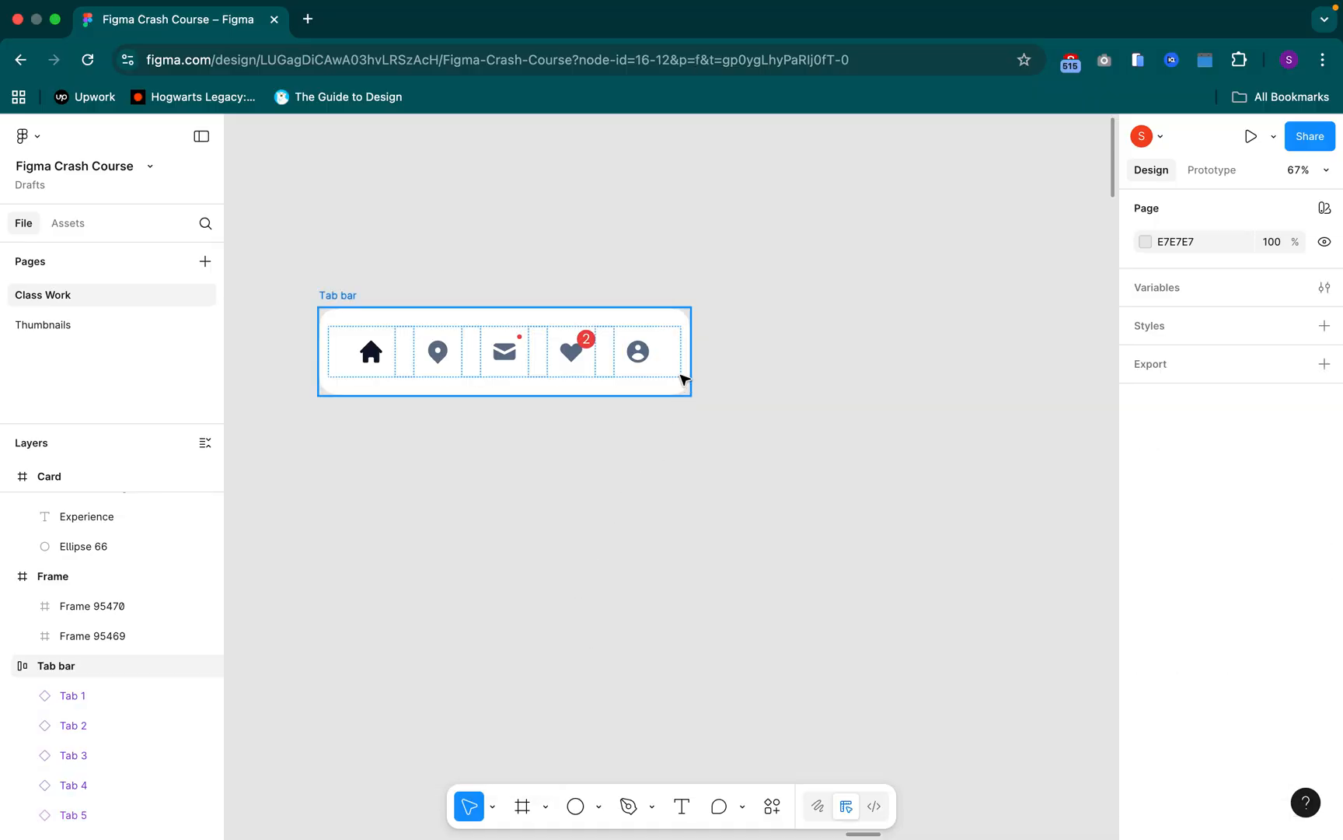
pyautogui.doubleClick(713, 352)
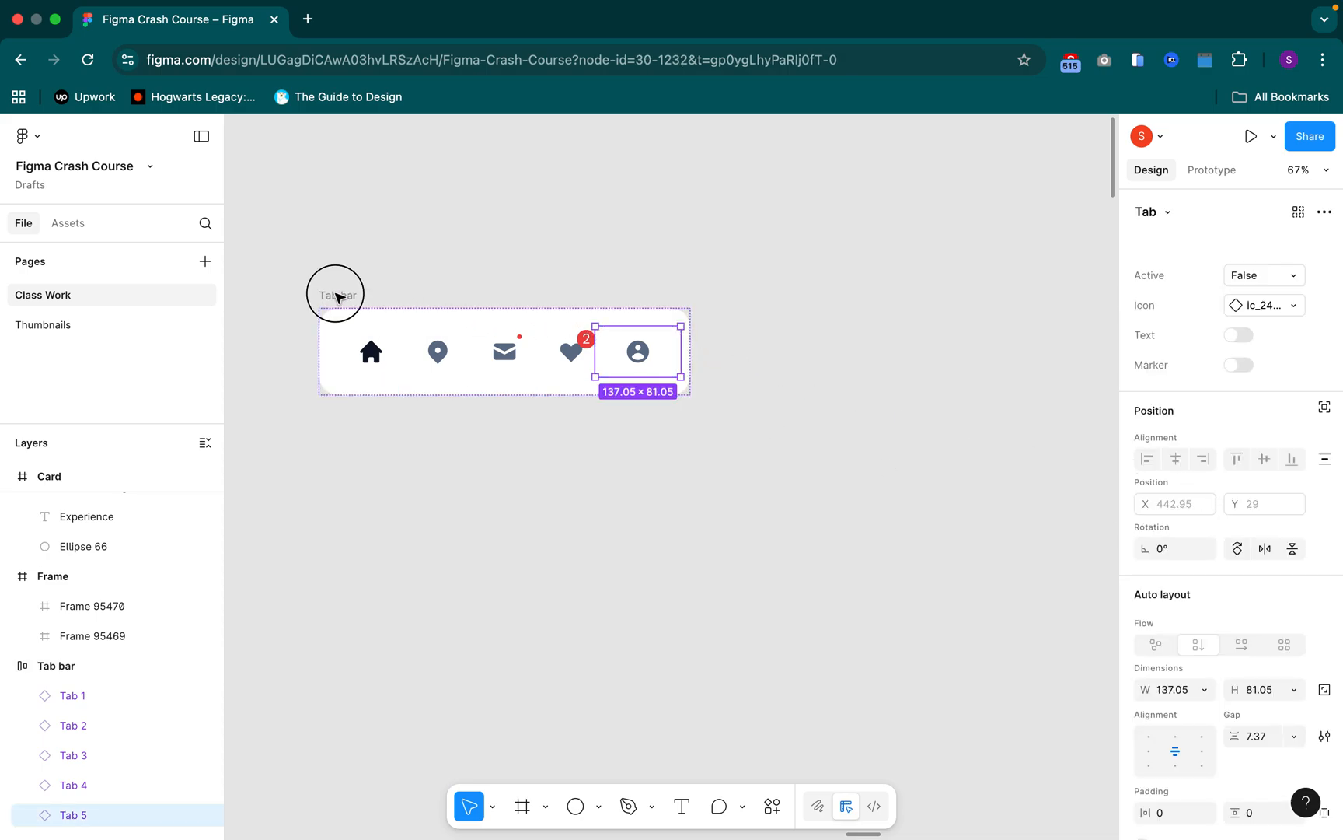
pyautogui.click(80, 667)
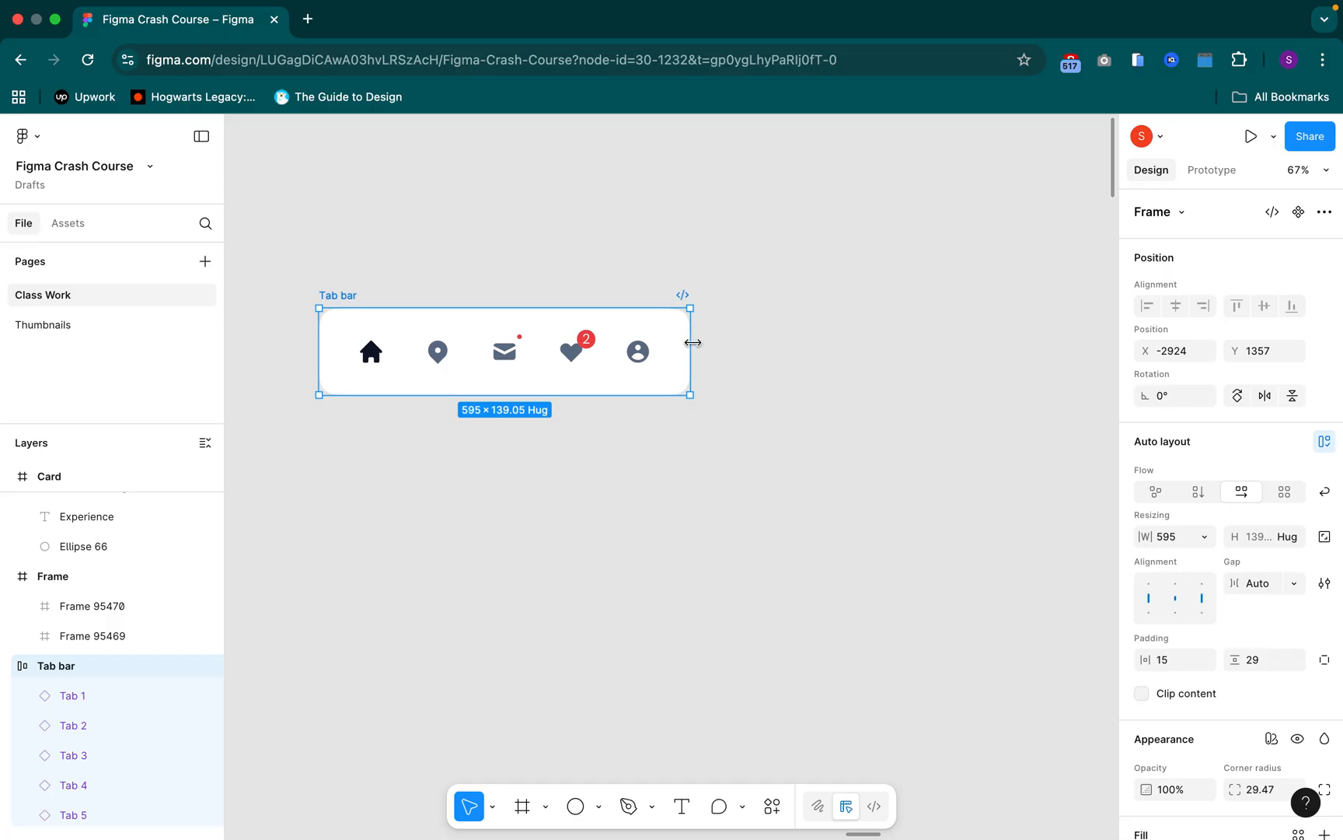
pyautogui.moveTo(693, 342); pyautogui.dragTo(528, 330)
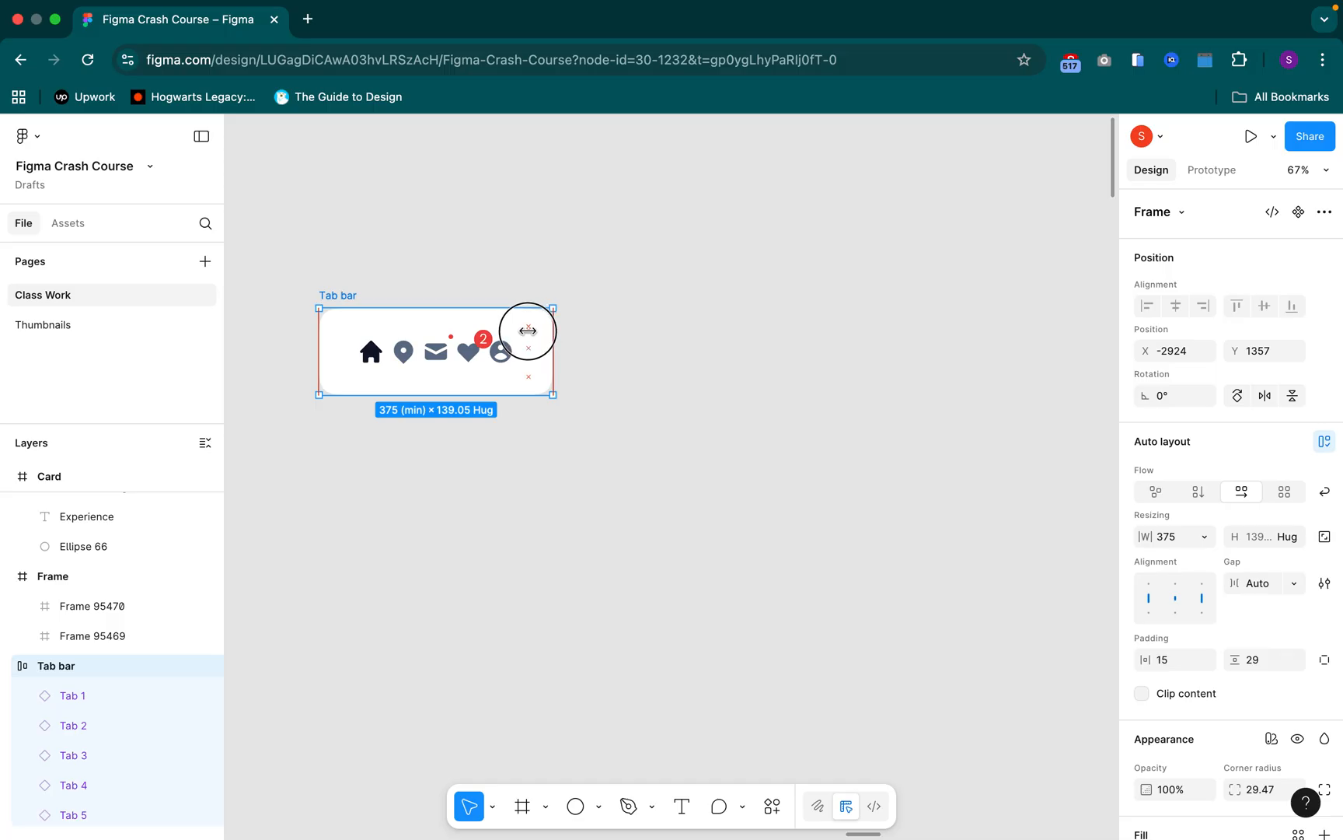
pyautogui.moveTo(528, 330); pyautogui.dragTo(529, 330)
pyautogui.moveTo(549, 350); pyautogui.dragTo(981, 368)
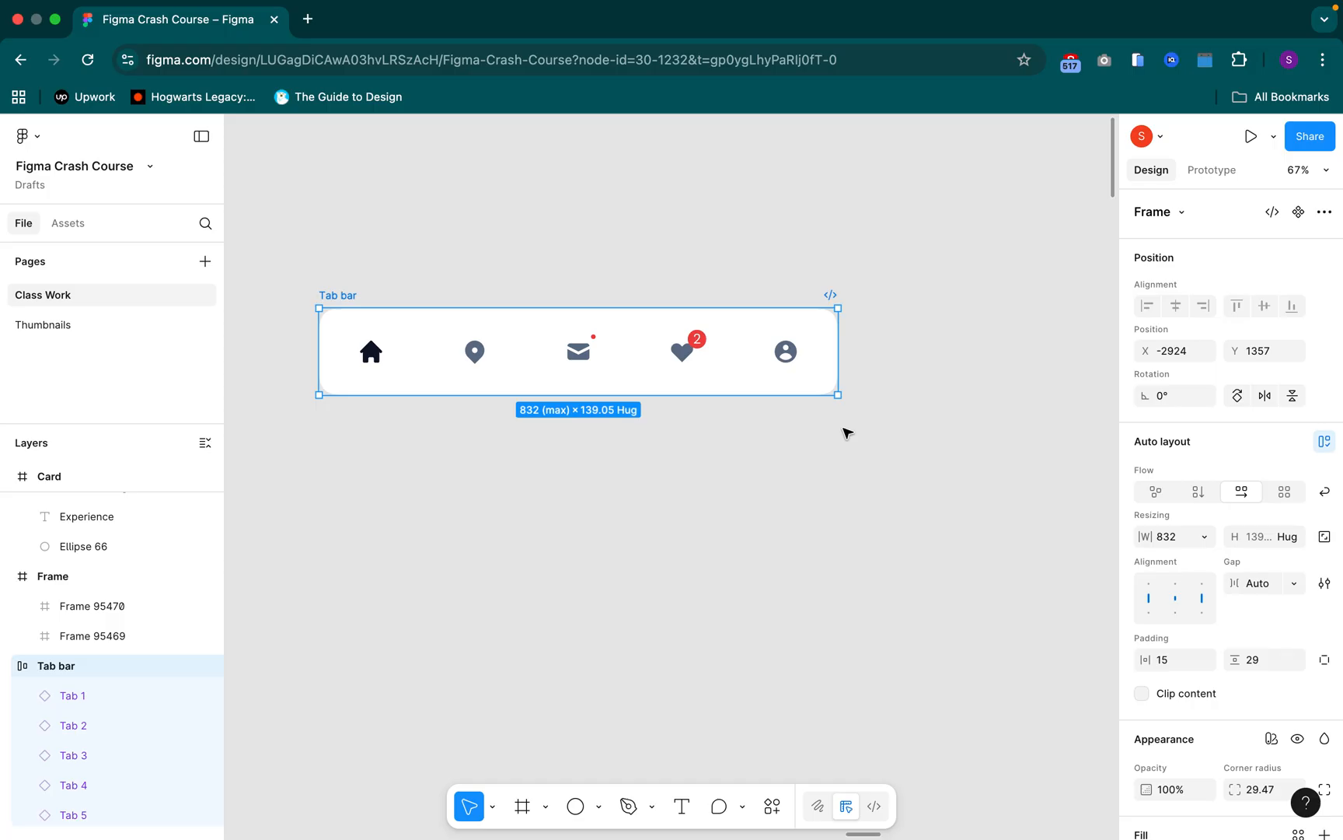
# Show the height options of the Tab bar frame, including minimum and maximum height, without changing them
pyautogui.click(1295, 538)
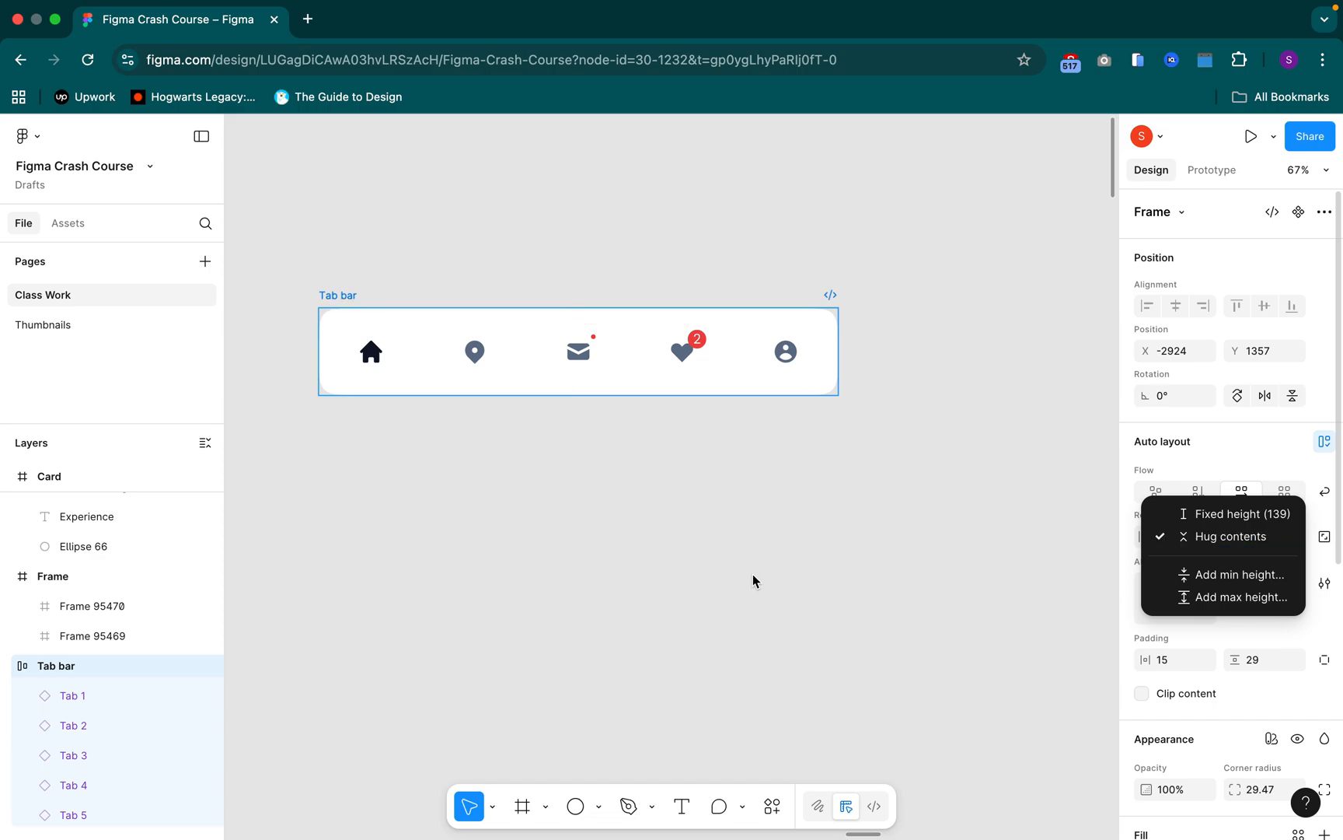
pyautogui.click(695, 532)
pyautogui.click(800, 483)
# Set the horizontal constraint of the orange rectangle in the Frame to Right, after checking the green rectangle's constraints
pyautogui.scroll(-10, 739, 494)
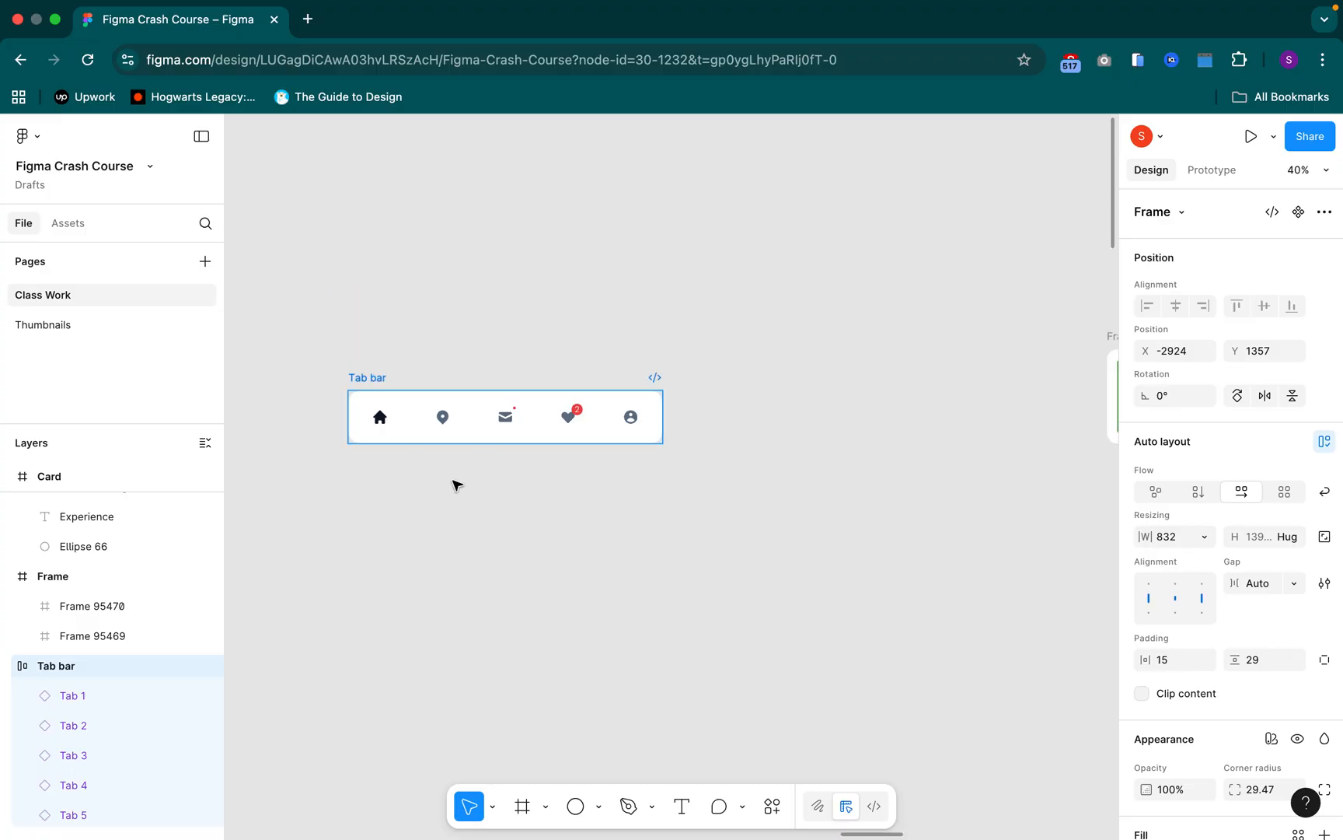
pyautogui.click(873, 408)
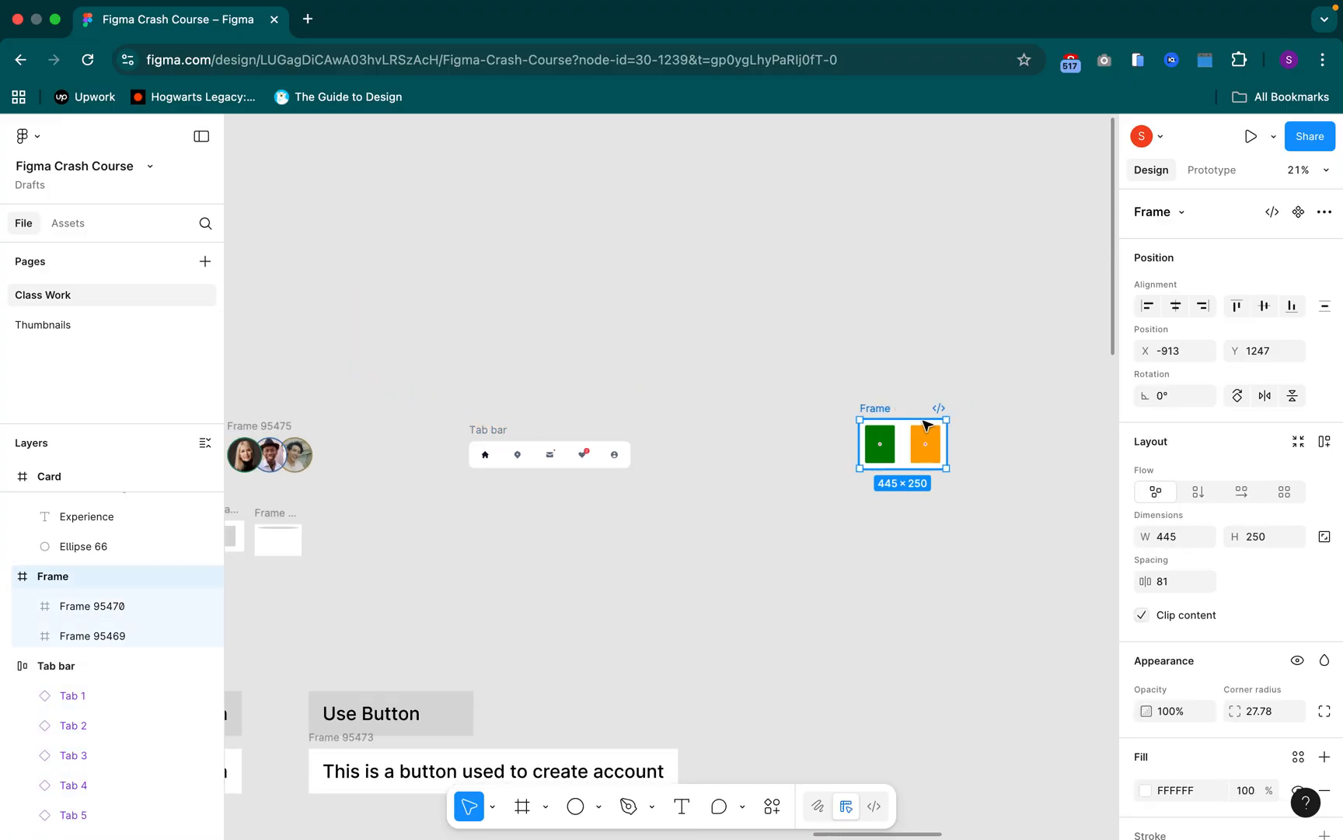
pyautogui.hotkey('shift', '2')
pyautogui.moveTo(883, 359); pyautogui.dragTo(660, 219)
pyautogui.scroll(1, 595, 263)
pyautogui.click(550, 333)
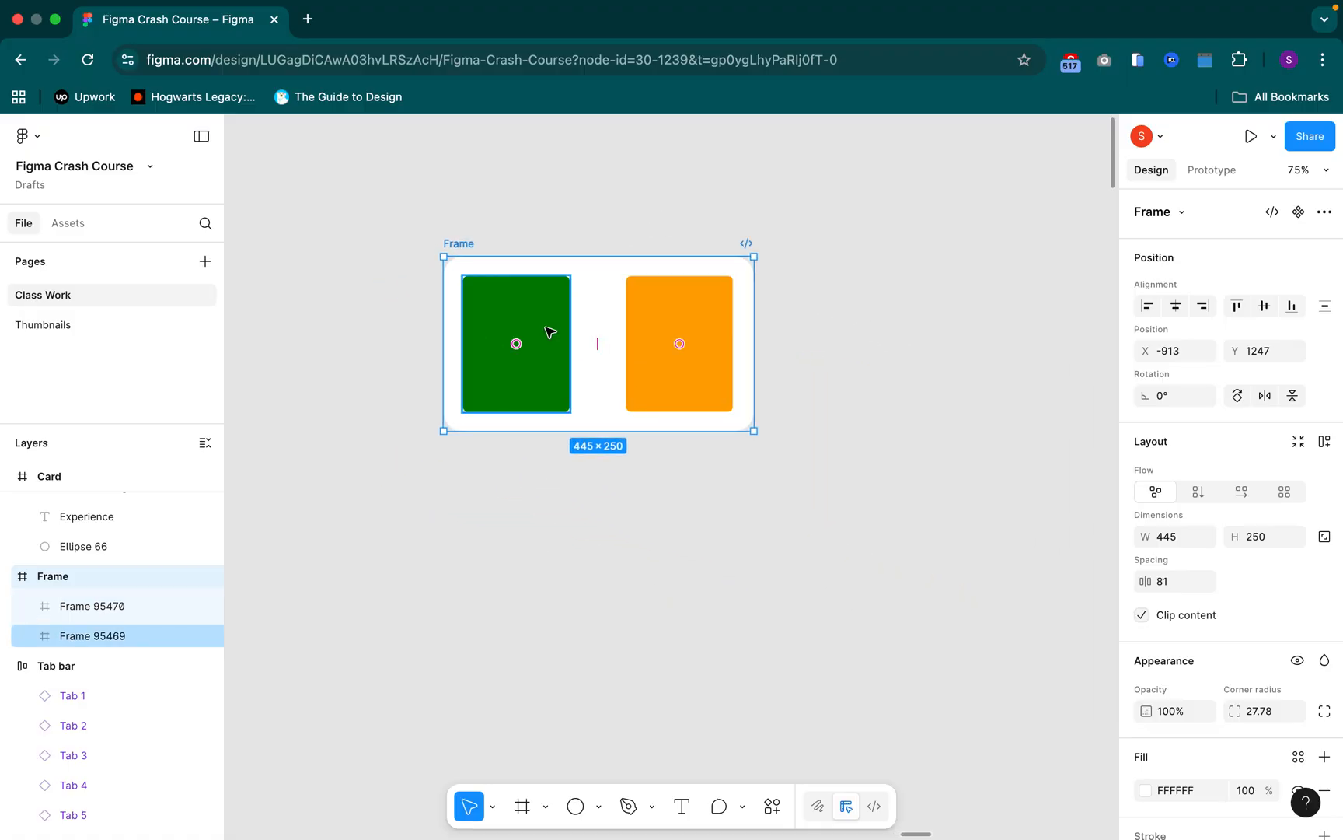
pyautogui.click(550, 333)
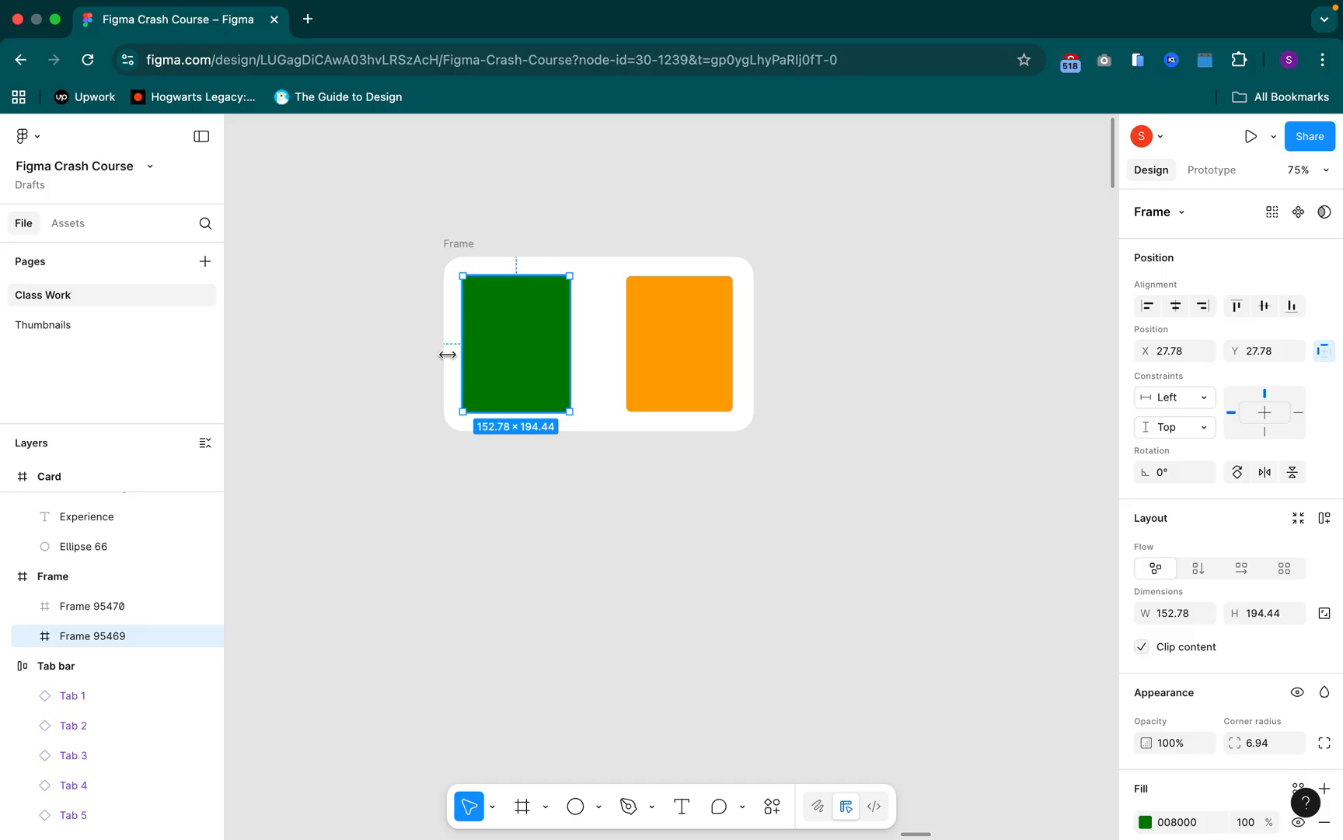
pyautogui.click(665, 342)
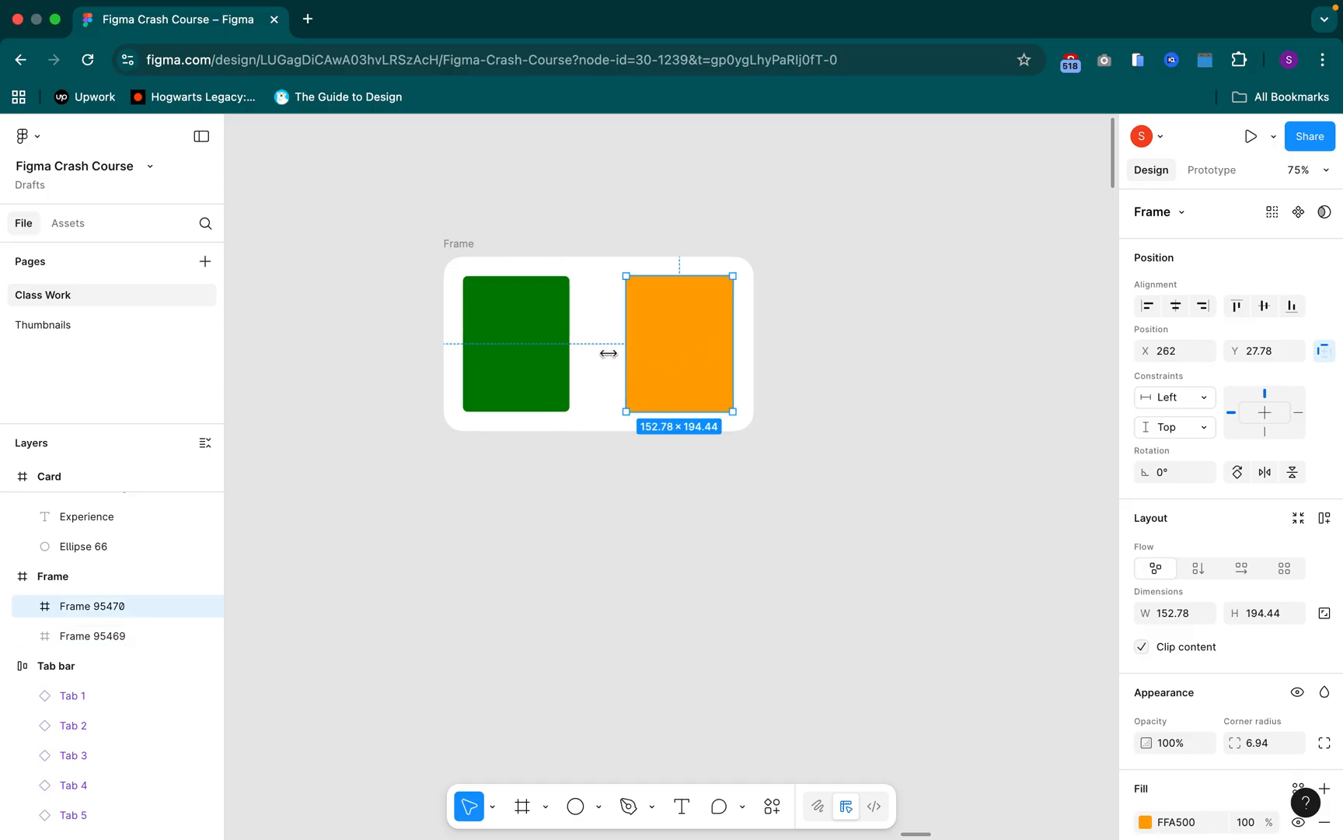
pyautogui.click(1297, 415)
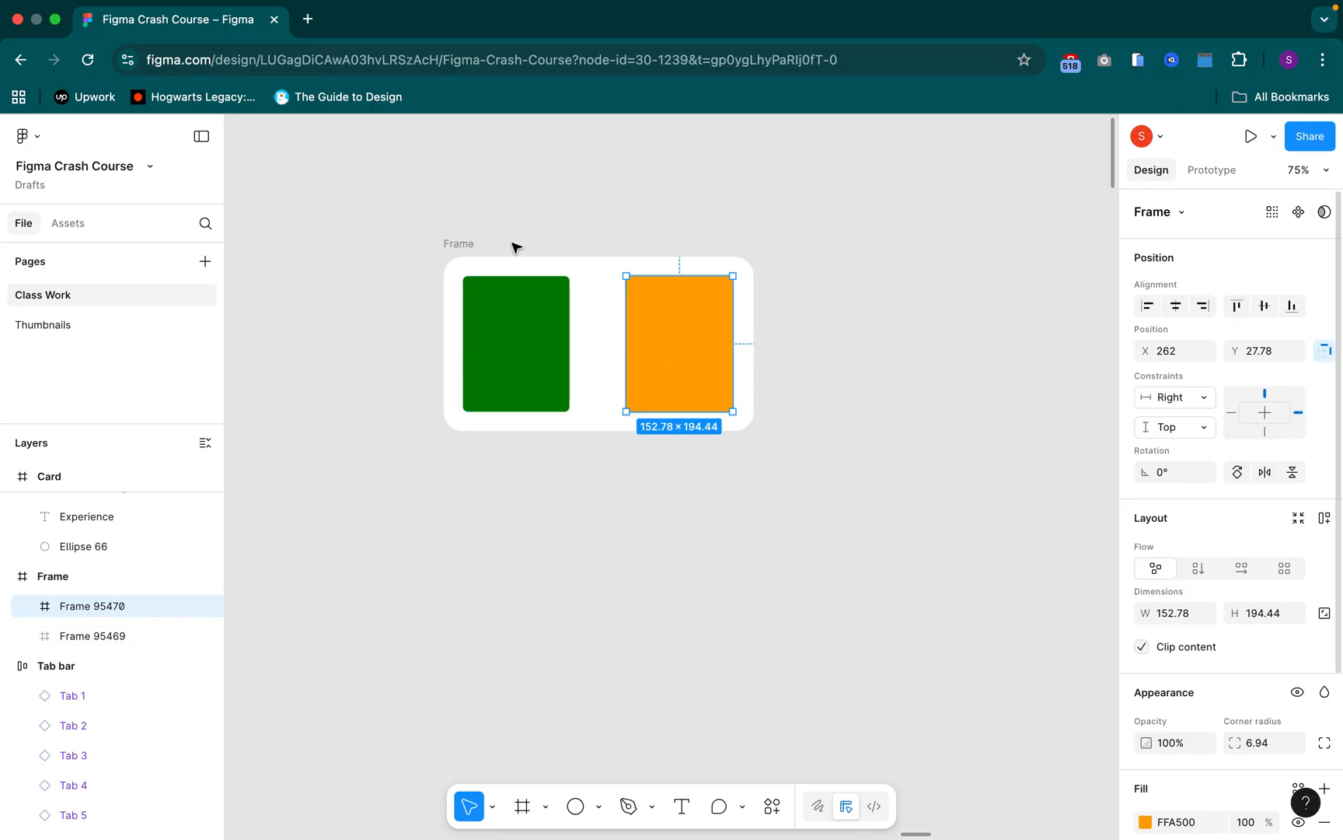
# Apply auto layout to the Frame holding the green and orange rectangles and inspect the gap between them
pyautogui.click(470, 245)
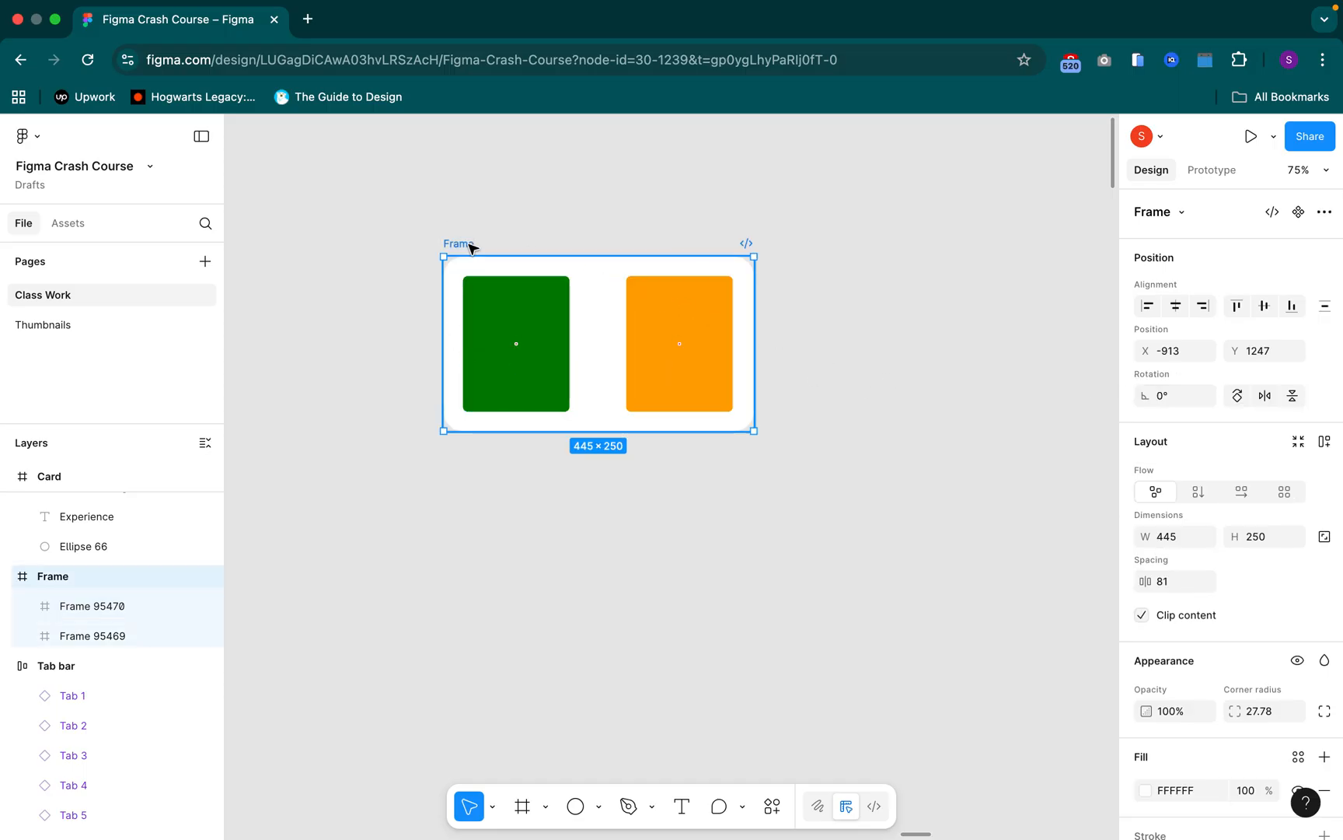
pyautogui.hotkey('shift', 'a')
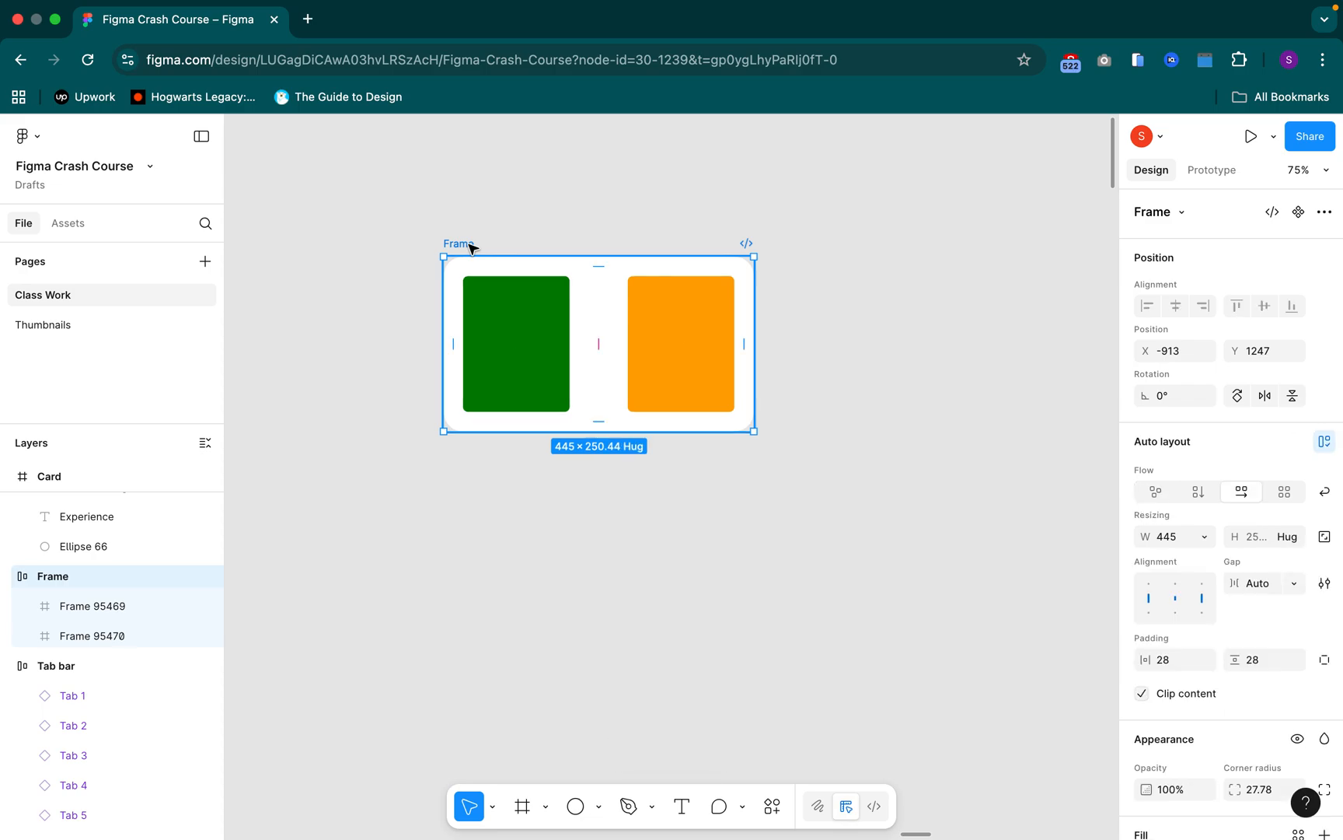
pyautogui.click(601, 353)
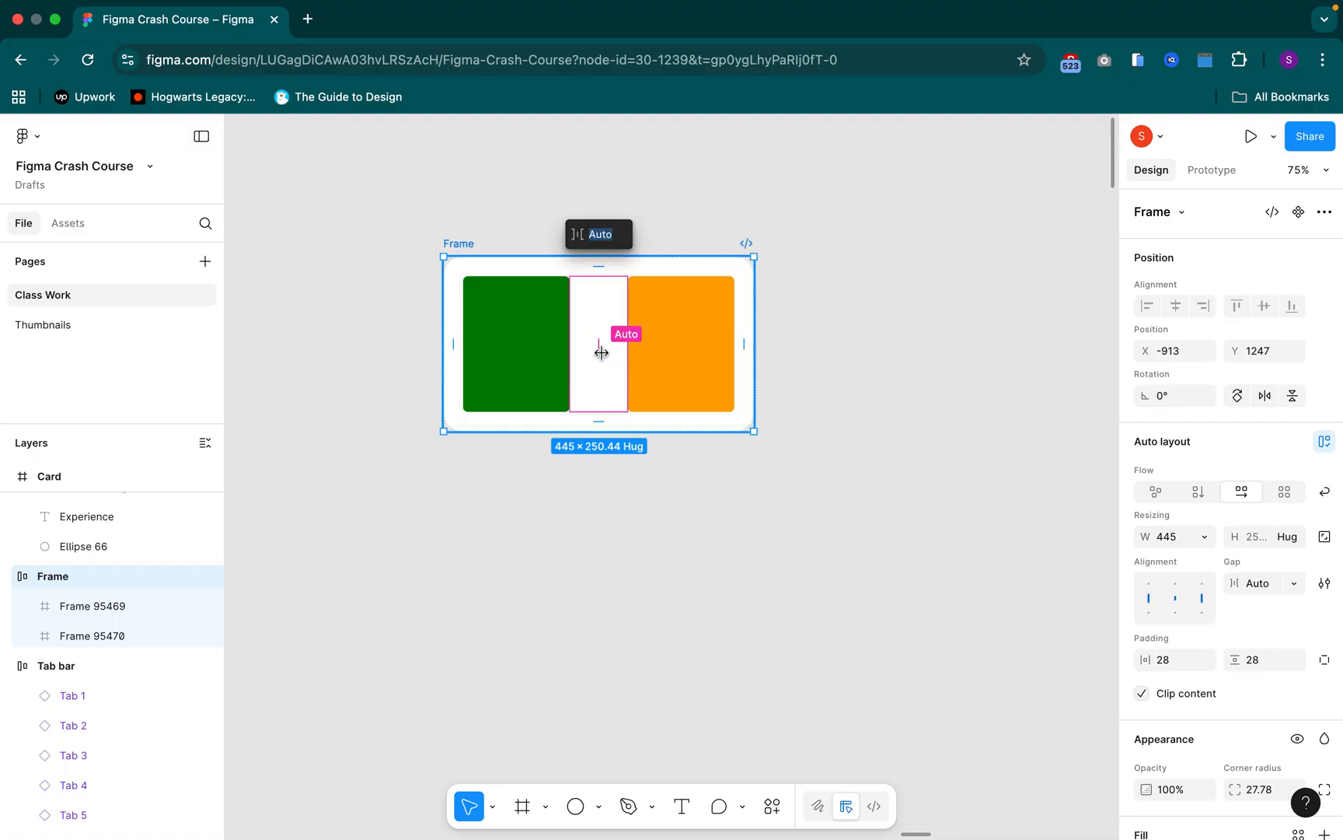
pyautogui.click(776, 195)
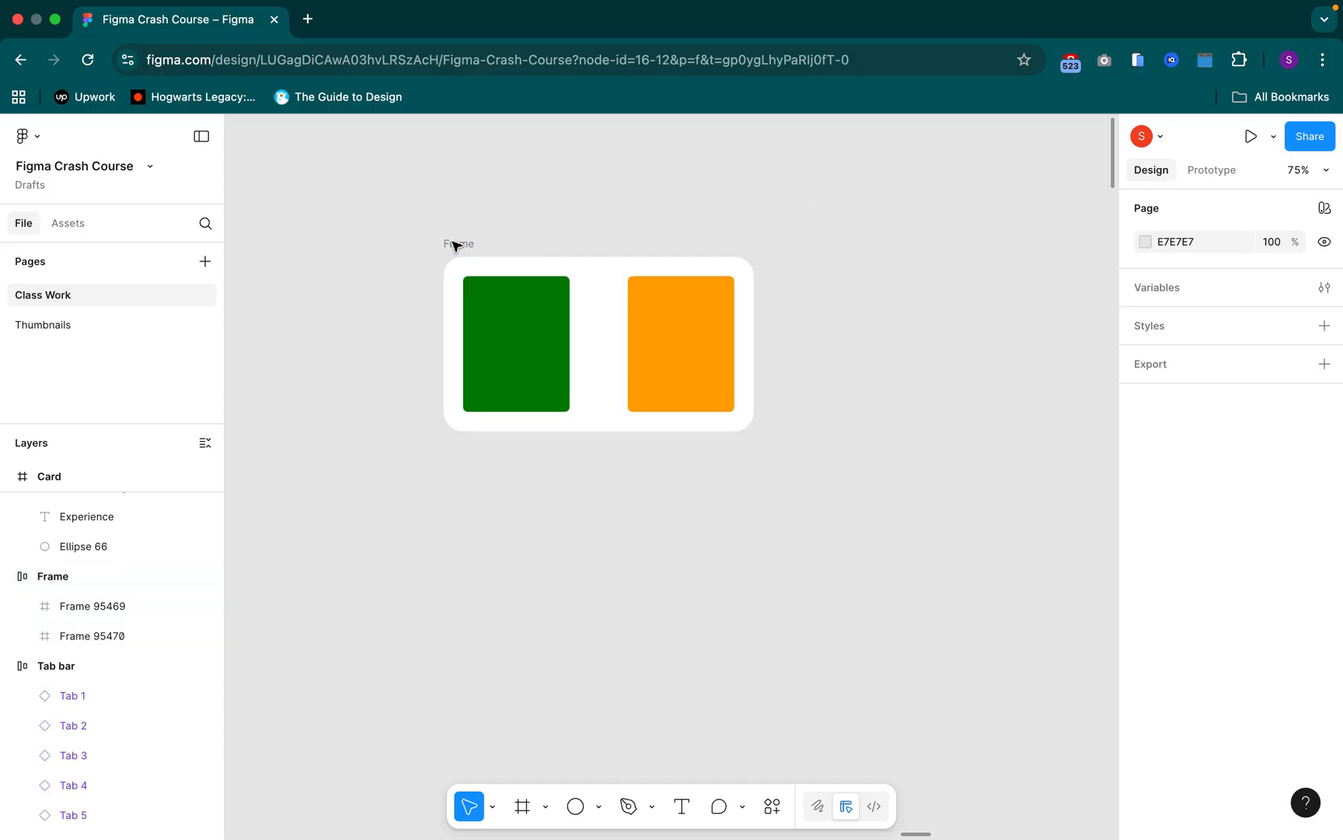
# Test the Frame's auto gap by stretching its width to 1169, inspect both rectangles, and undo the resize
pyautogui.click(756, 334)
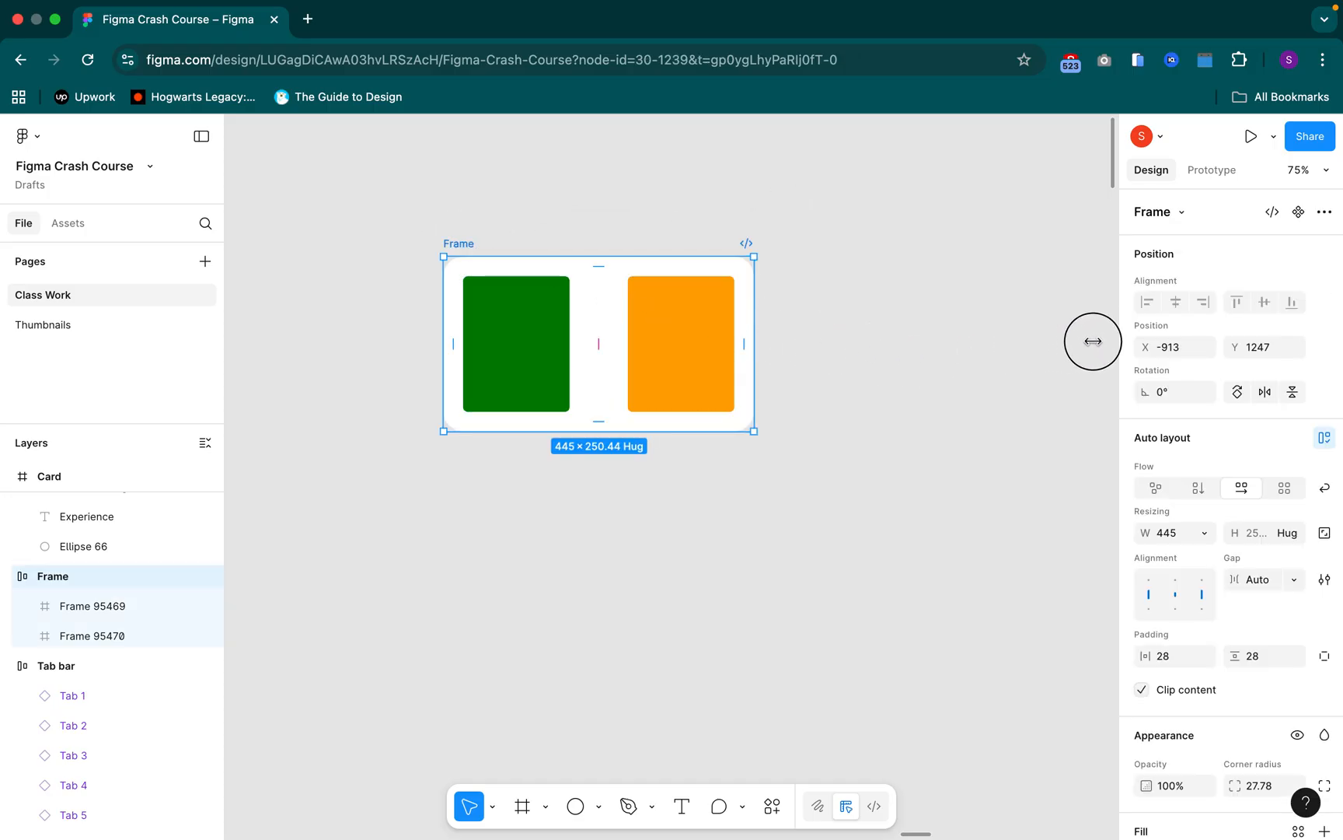
pyautogui.moveTo(755, 341); pyautogui.dragTo(1131, 342)
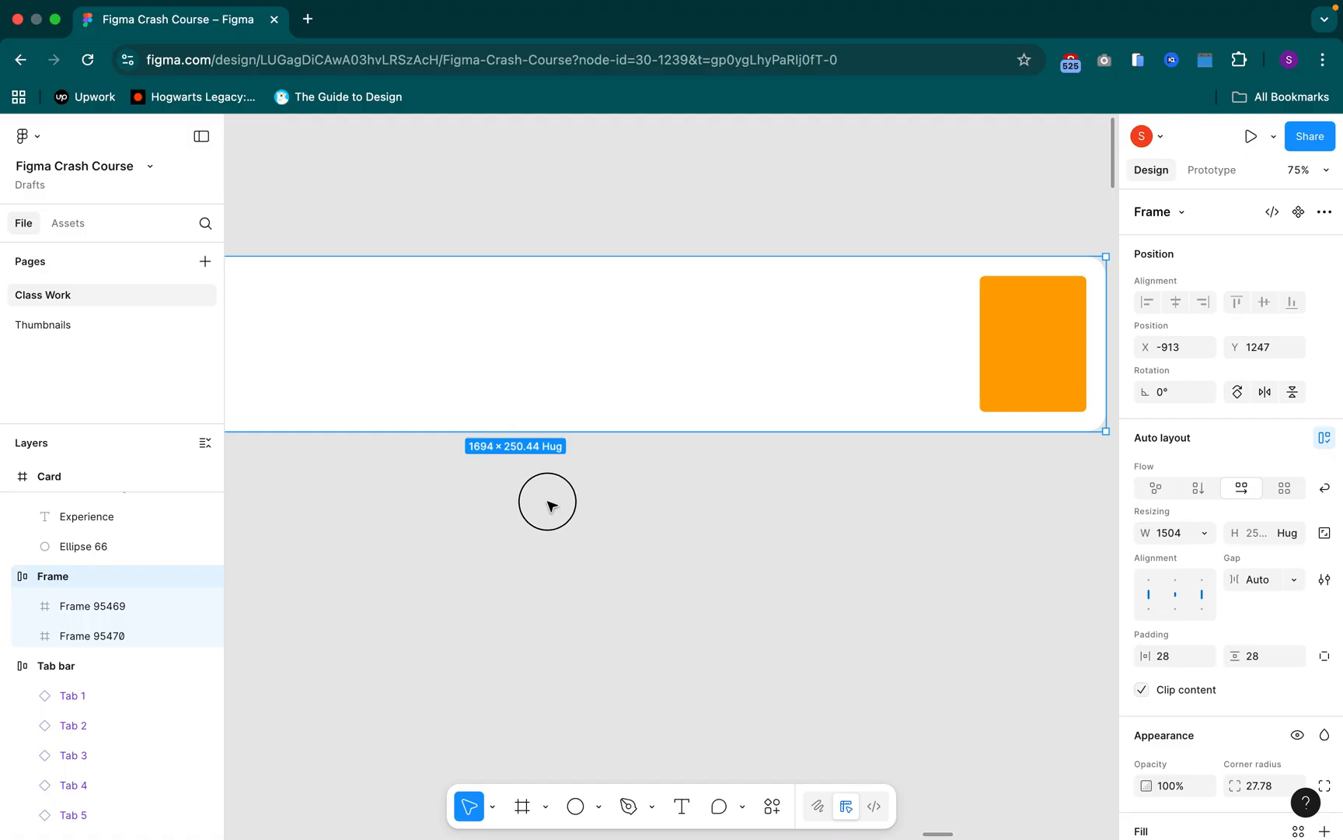
pyautogui.scroll(-5, 531, 549)
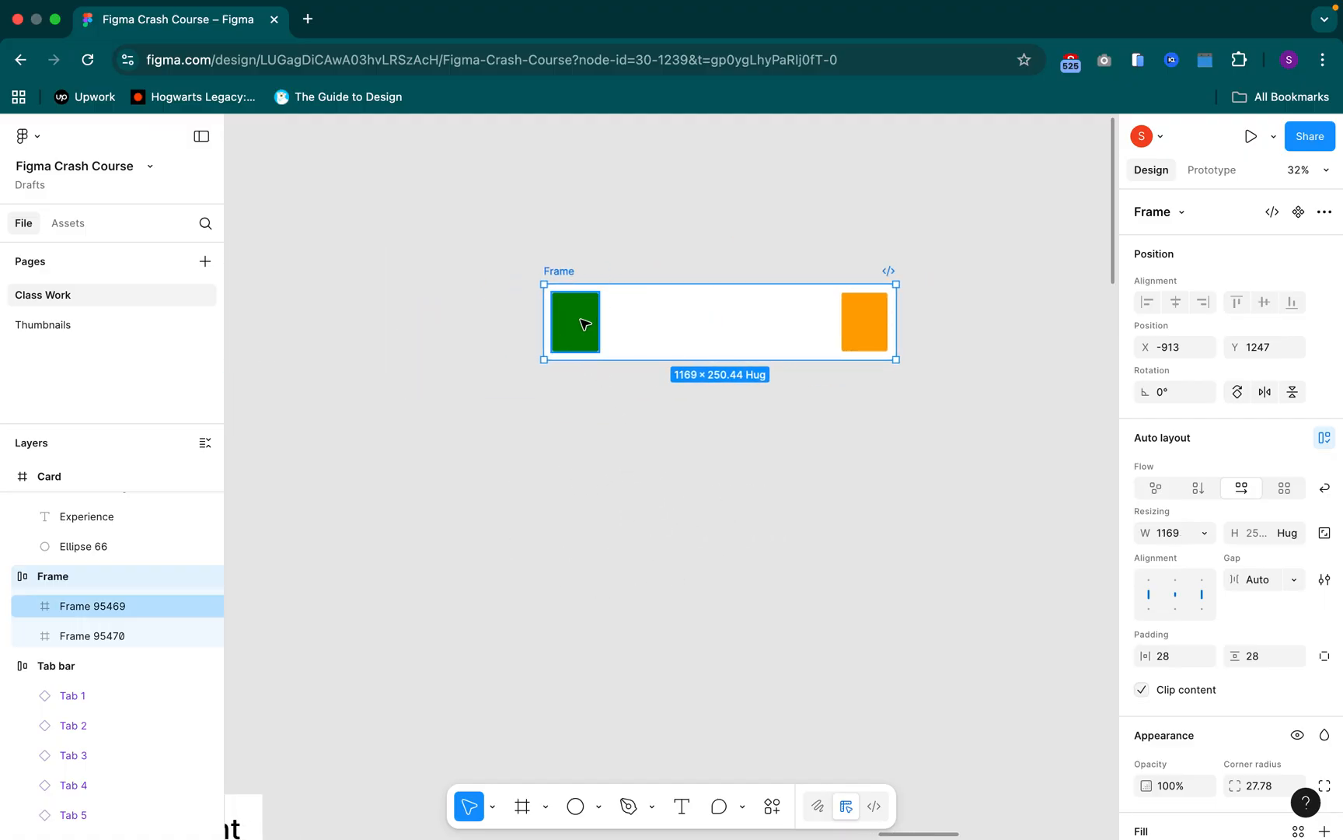
pyautogui.click(585, 324)
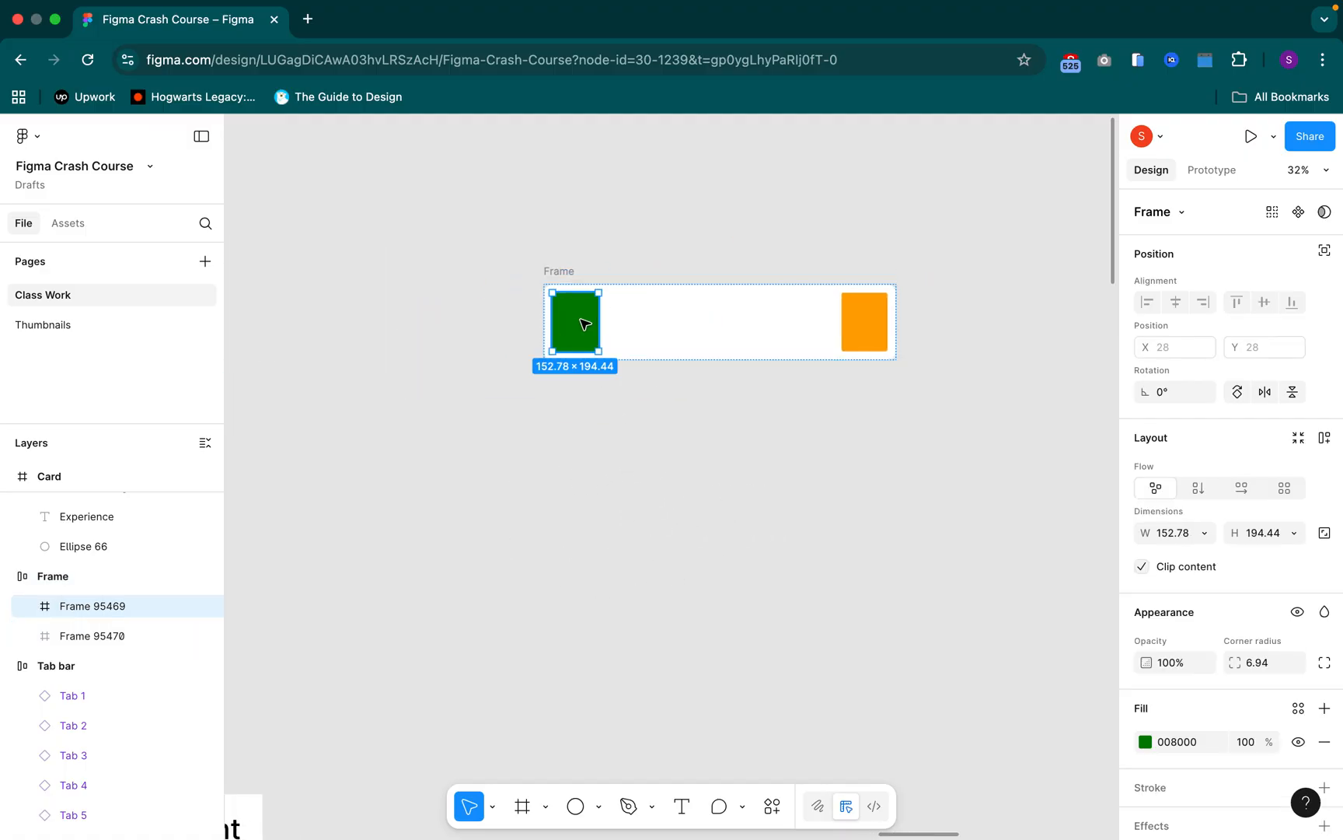
pyautogui.click(870, 324)
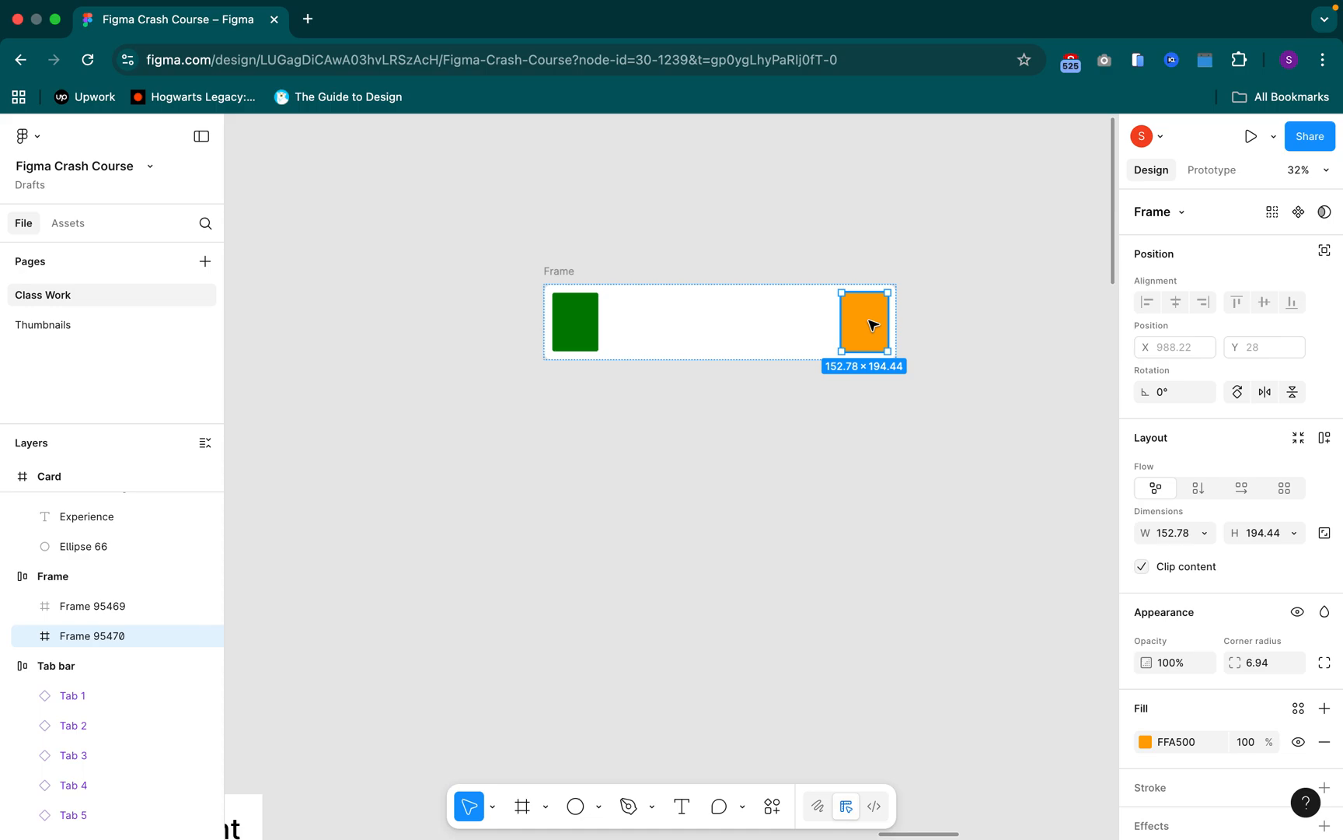
pyautogui.hotkey('shift', 'Tab')
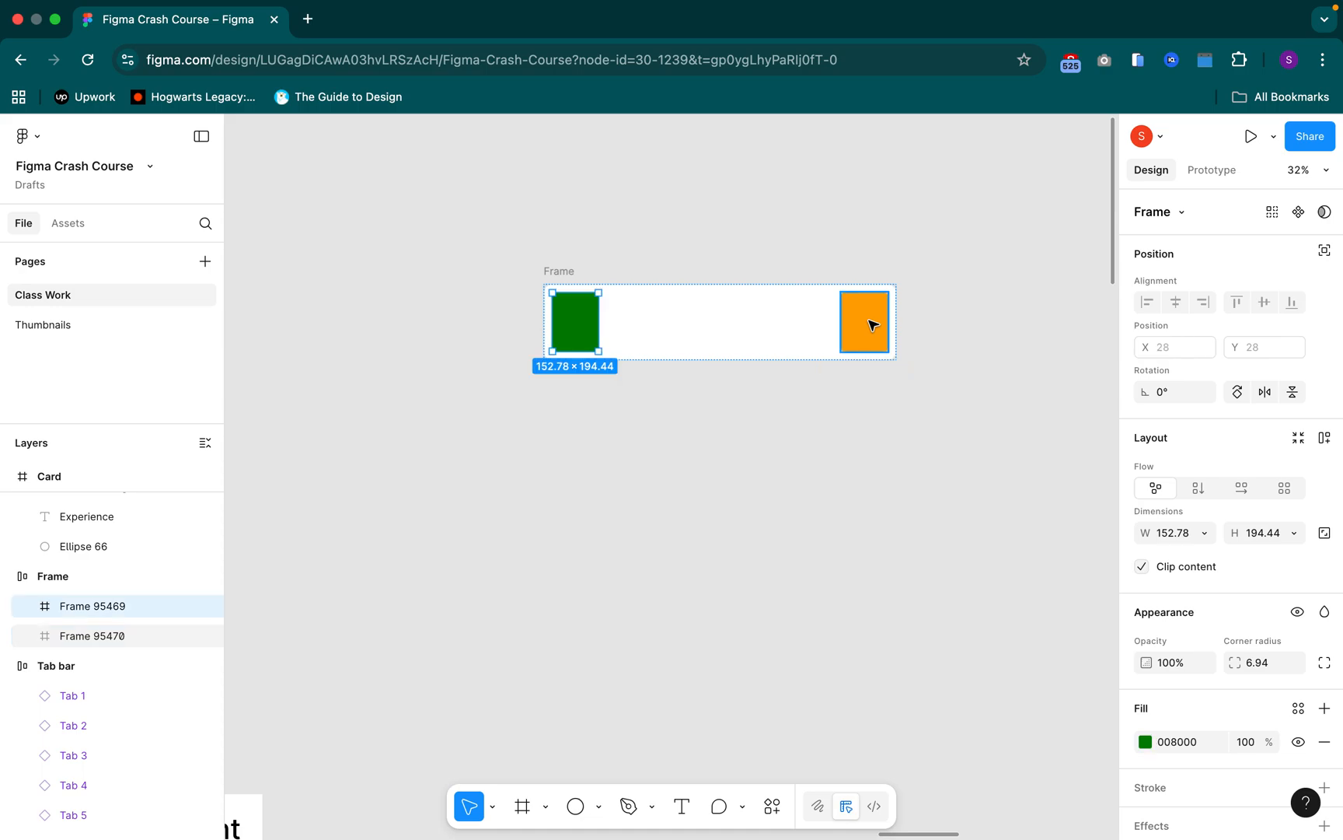
pyautogui.press('Escape')
pyautogui.hotkey('shift', 'a')
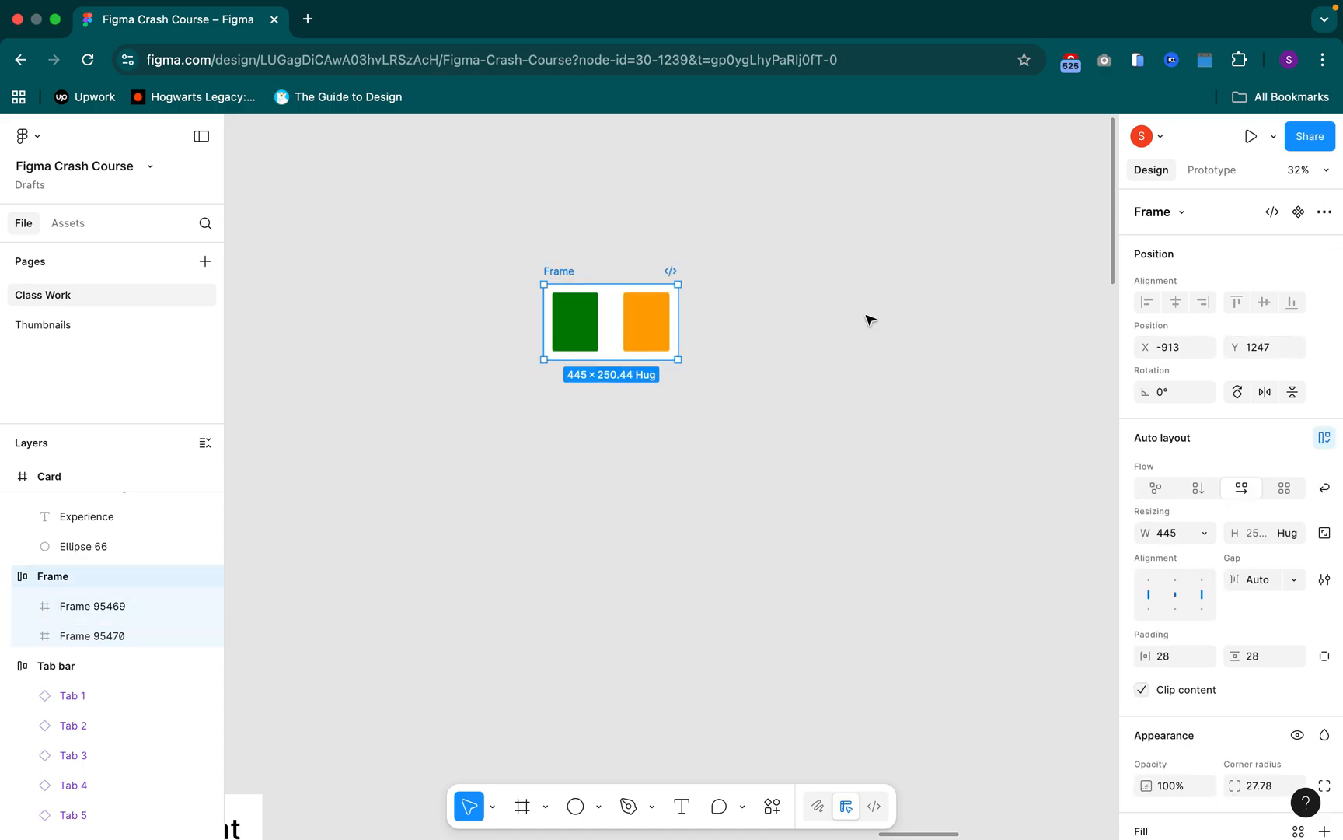
pyautogui.press('Escape')
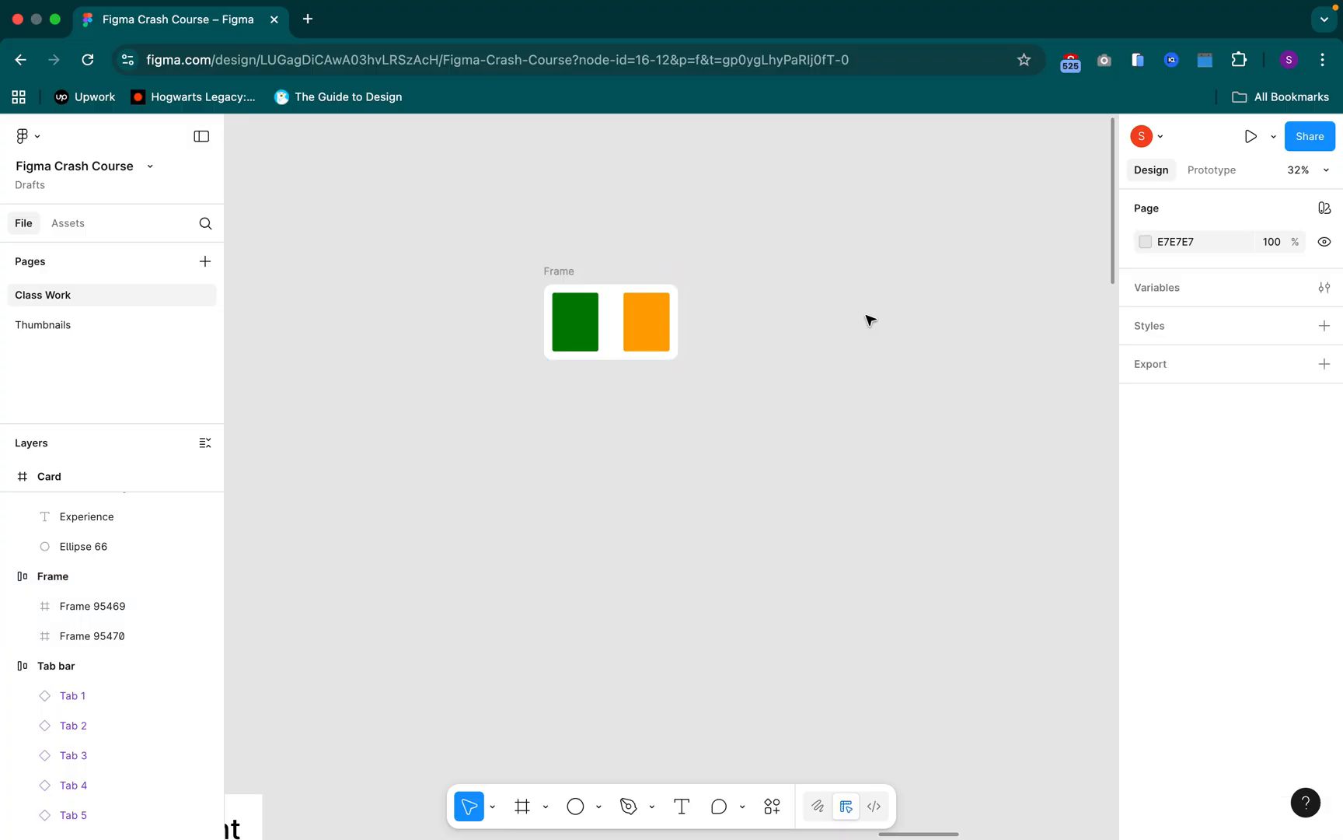
pyautogui.click(582, 322)
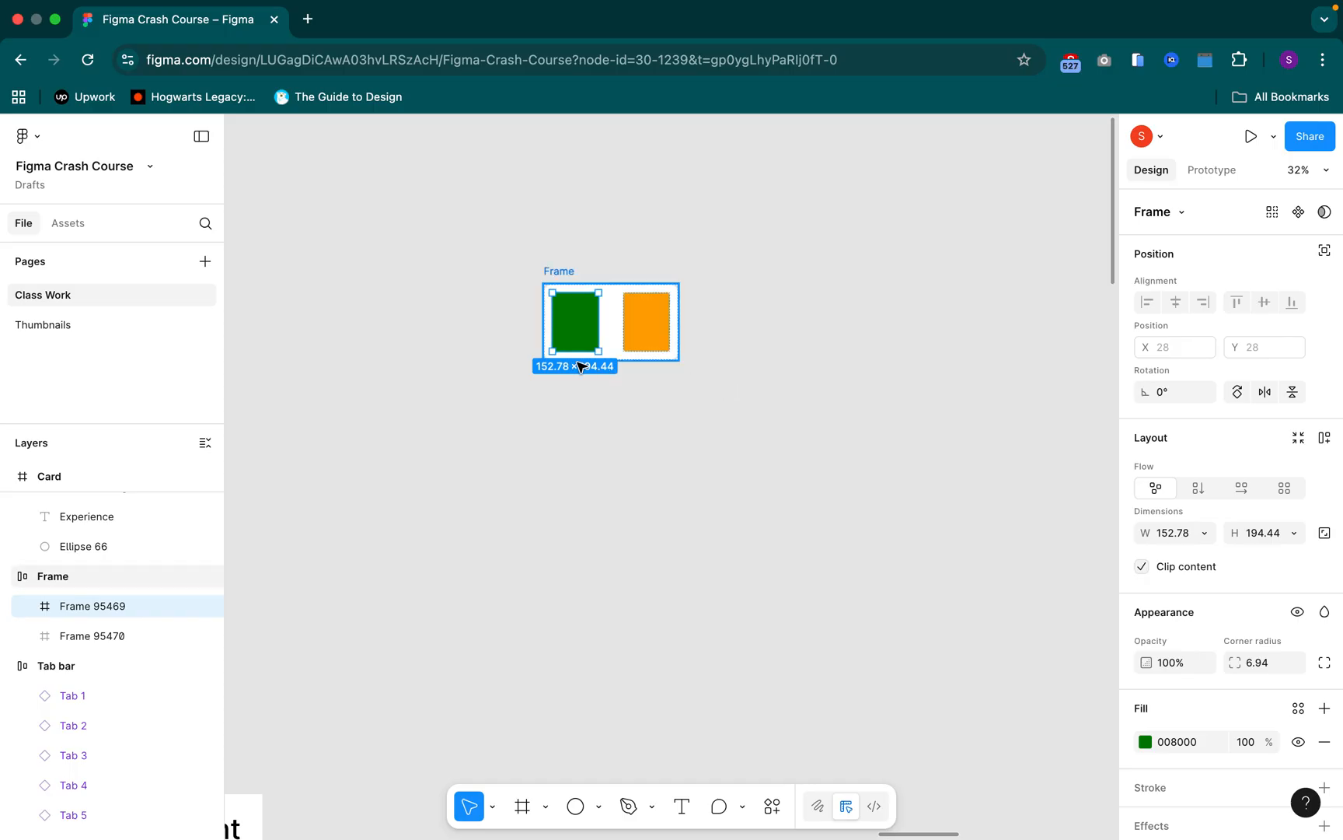
pyautogui.scroll(7, 594, 389)
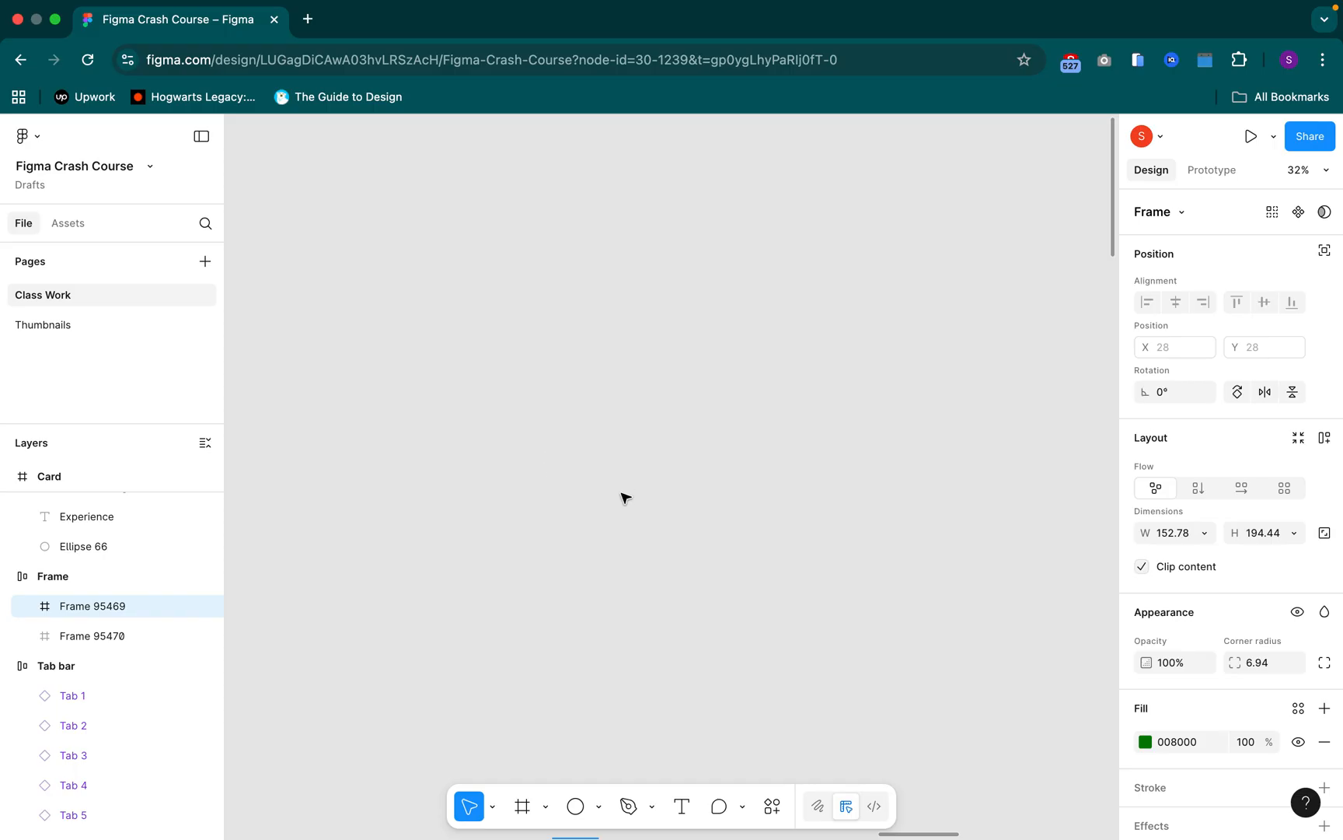
pyautogui.scroll(-3, 626, 498)
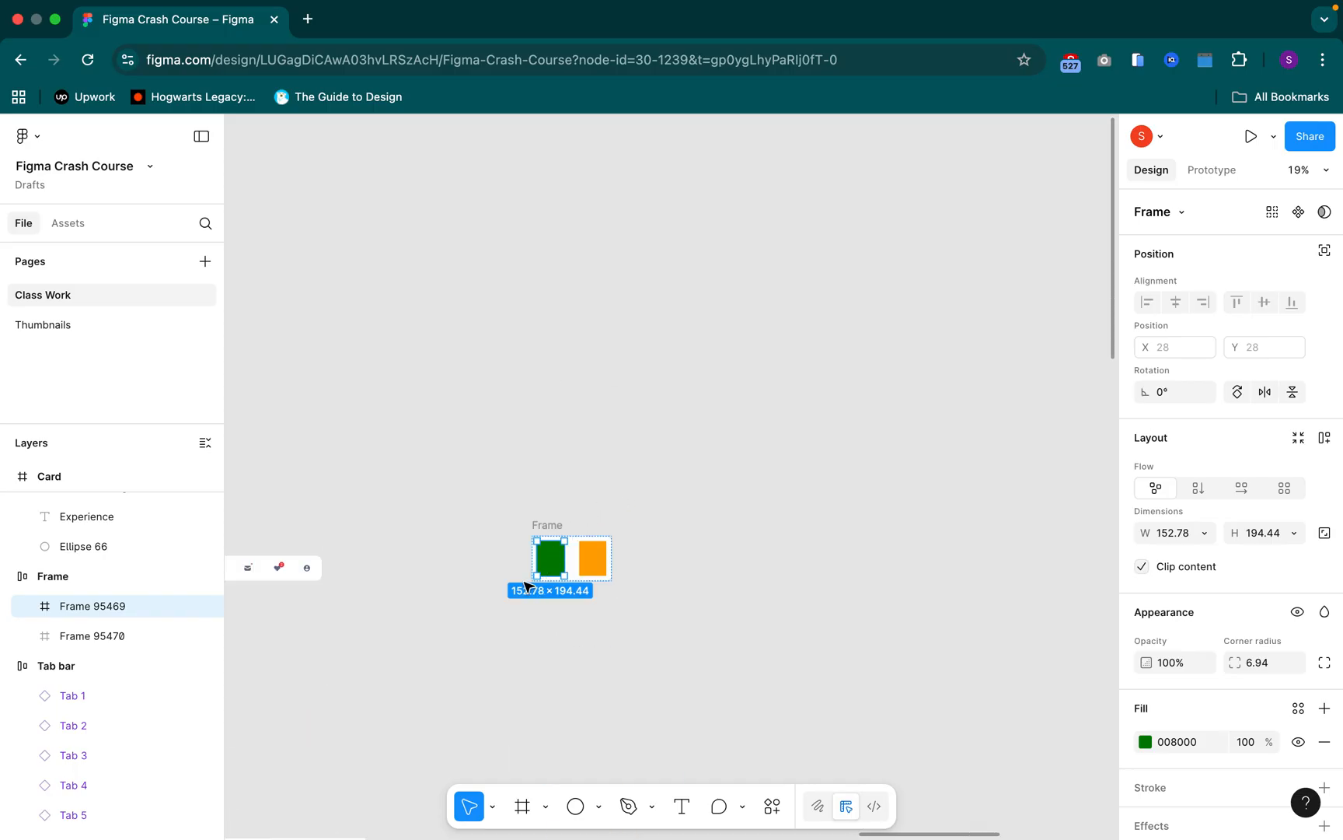
pyautogui.scroll(5, 570, 605)
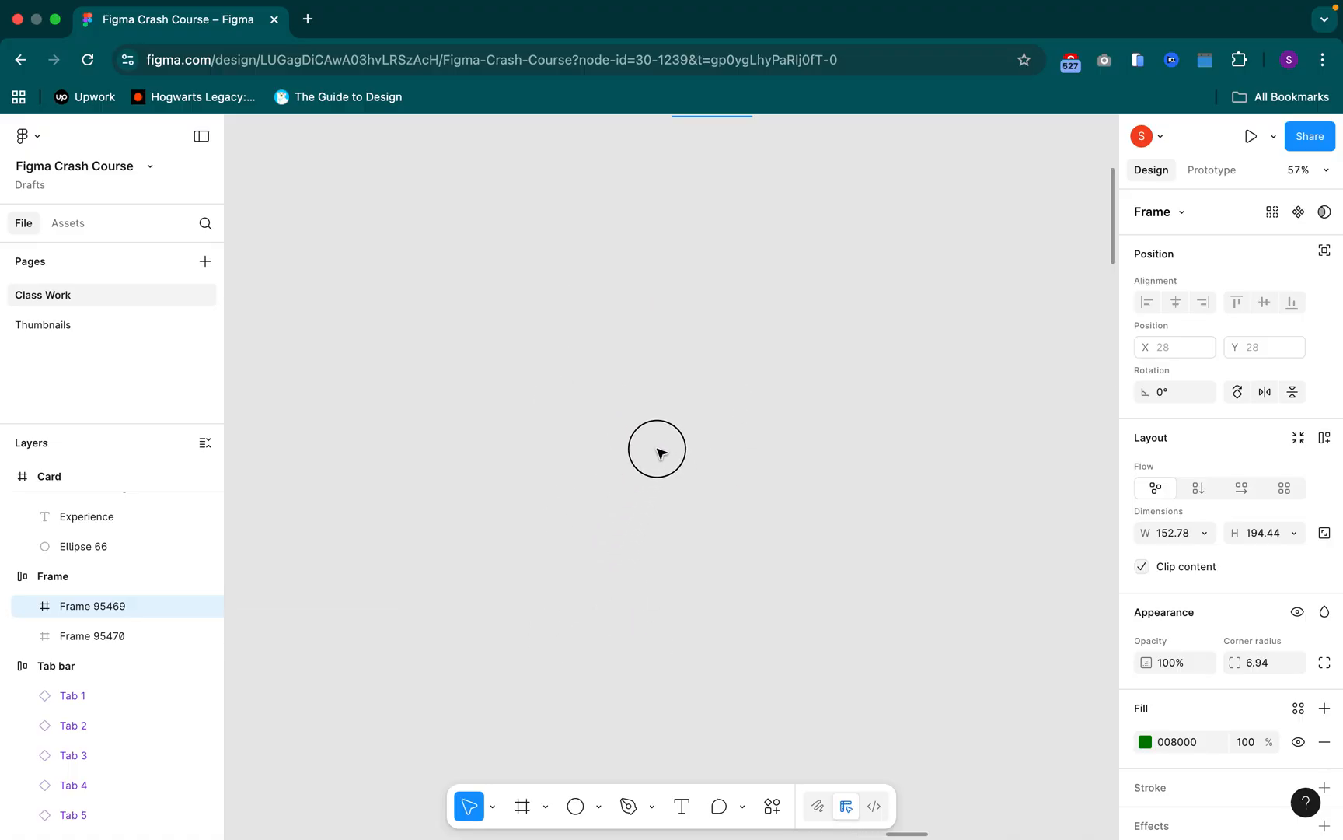
pyautogui.scroll(-6, 684, 390)
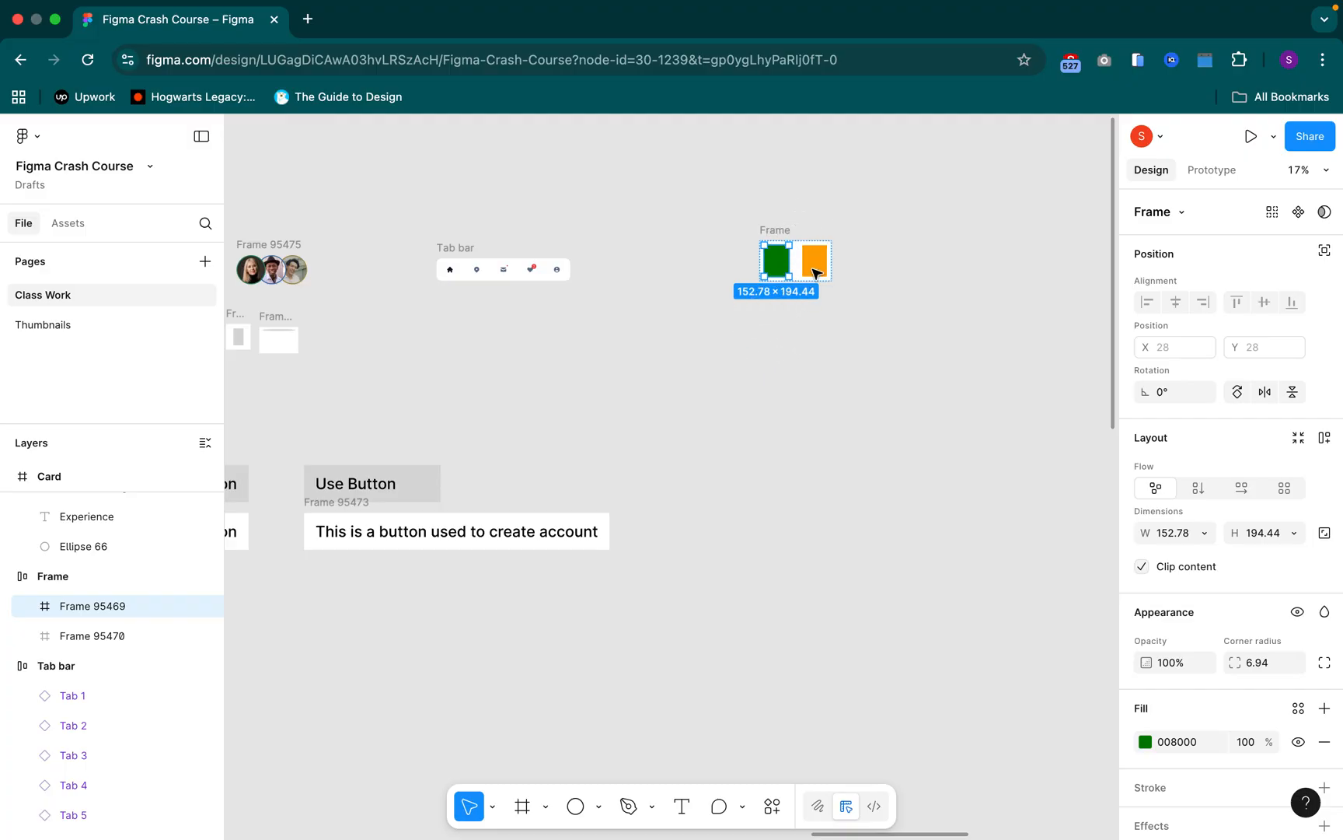
pyautogui.scroll(10, 813, 274)
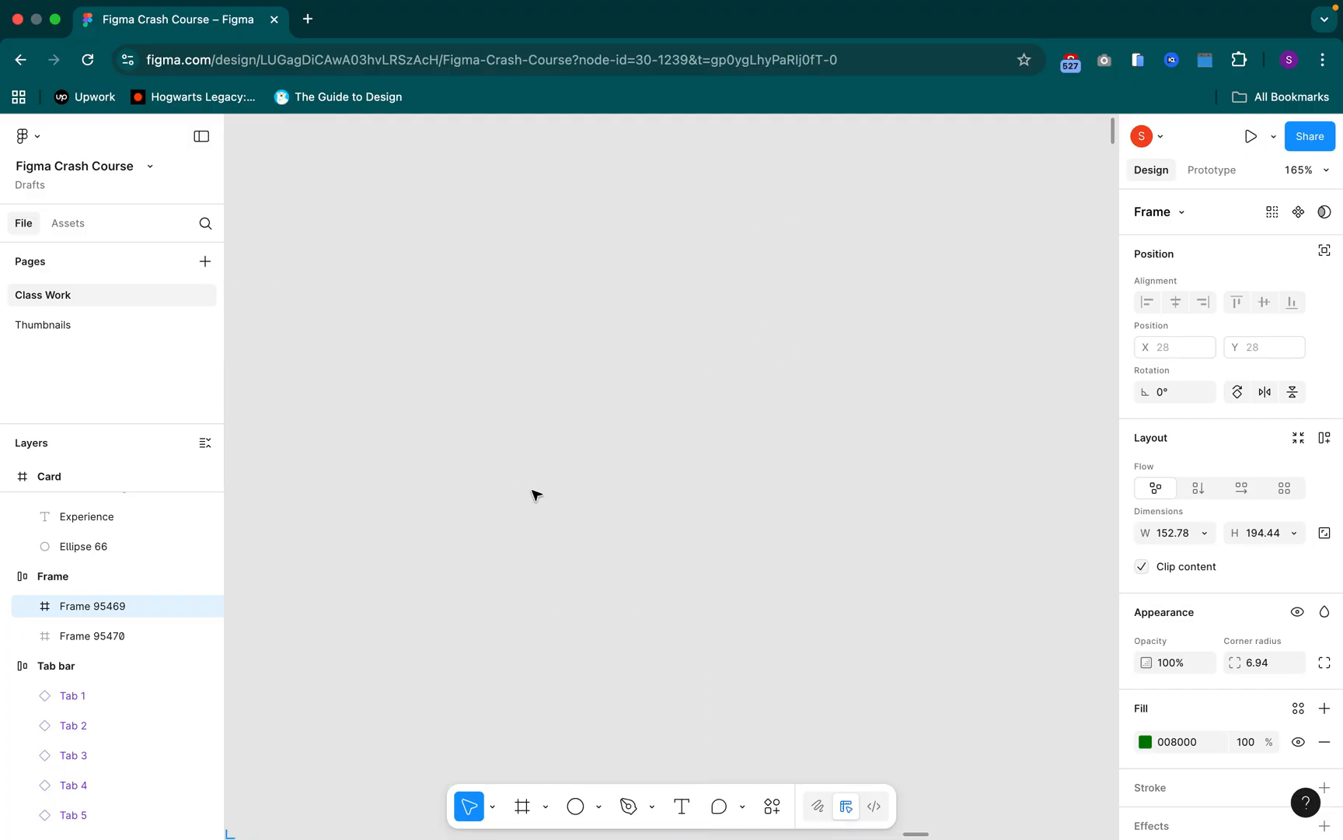
pyautogui.scroll(-5, 536, 495)
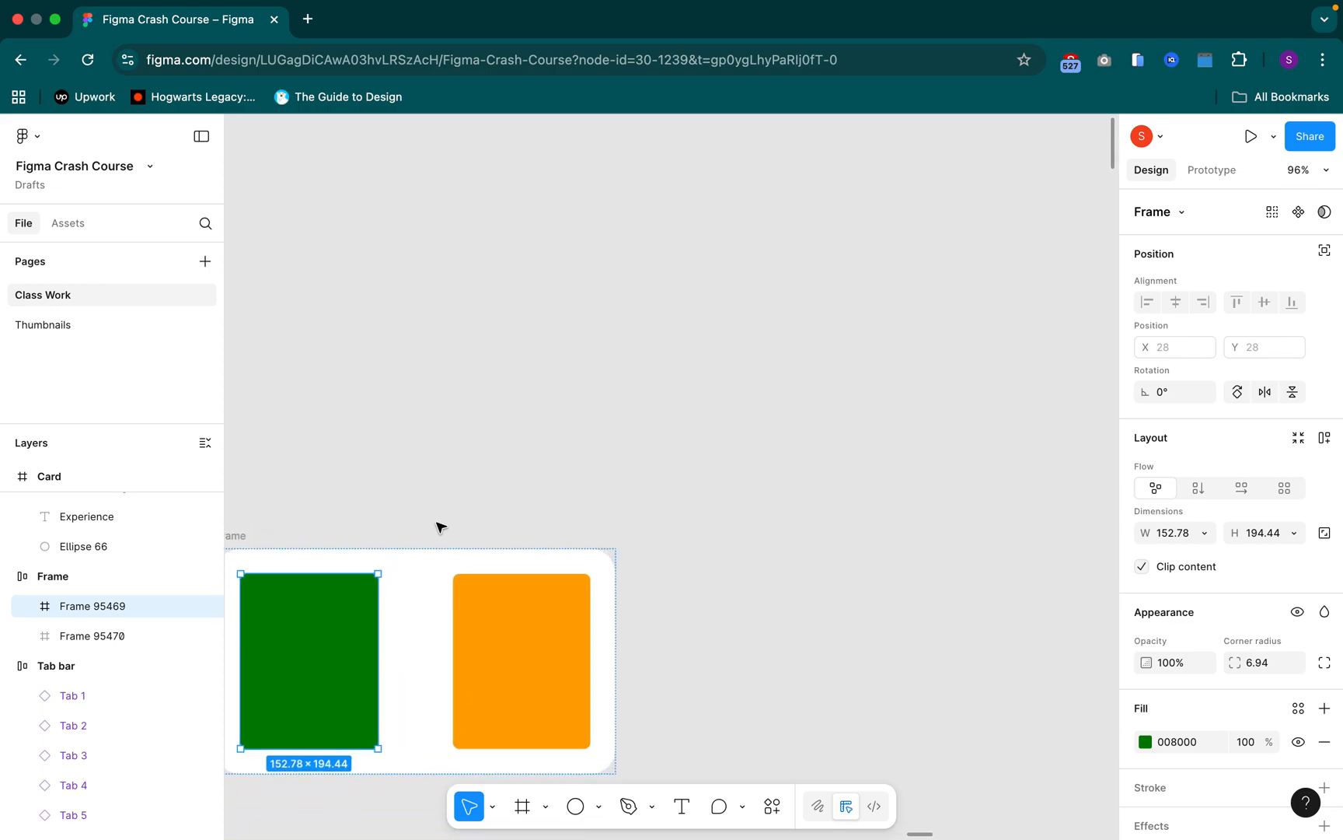
pyautogui.hscroll(-5, 439, 526)
pyautogui.scroll(-5, 726, 510)
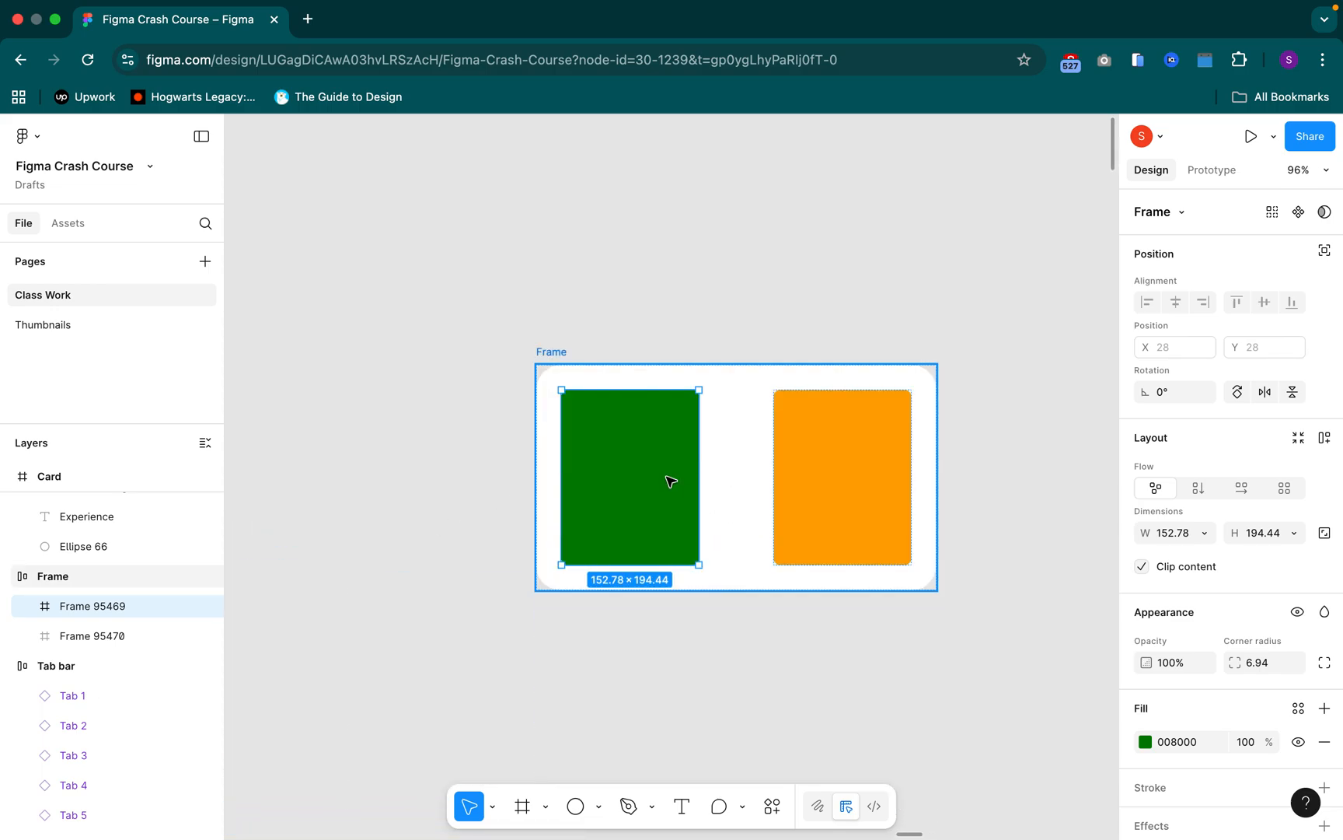
# Undo the auto layout applied to the Frame with the green and orange rectangles
pyautogui.click(547, 356)
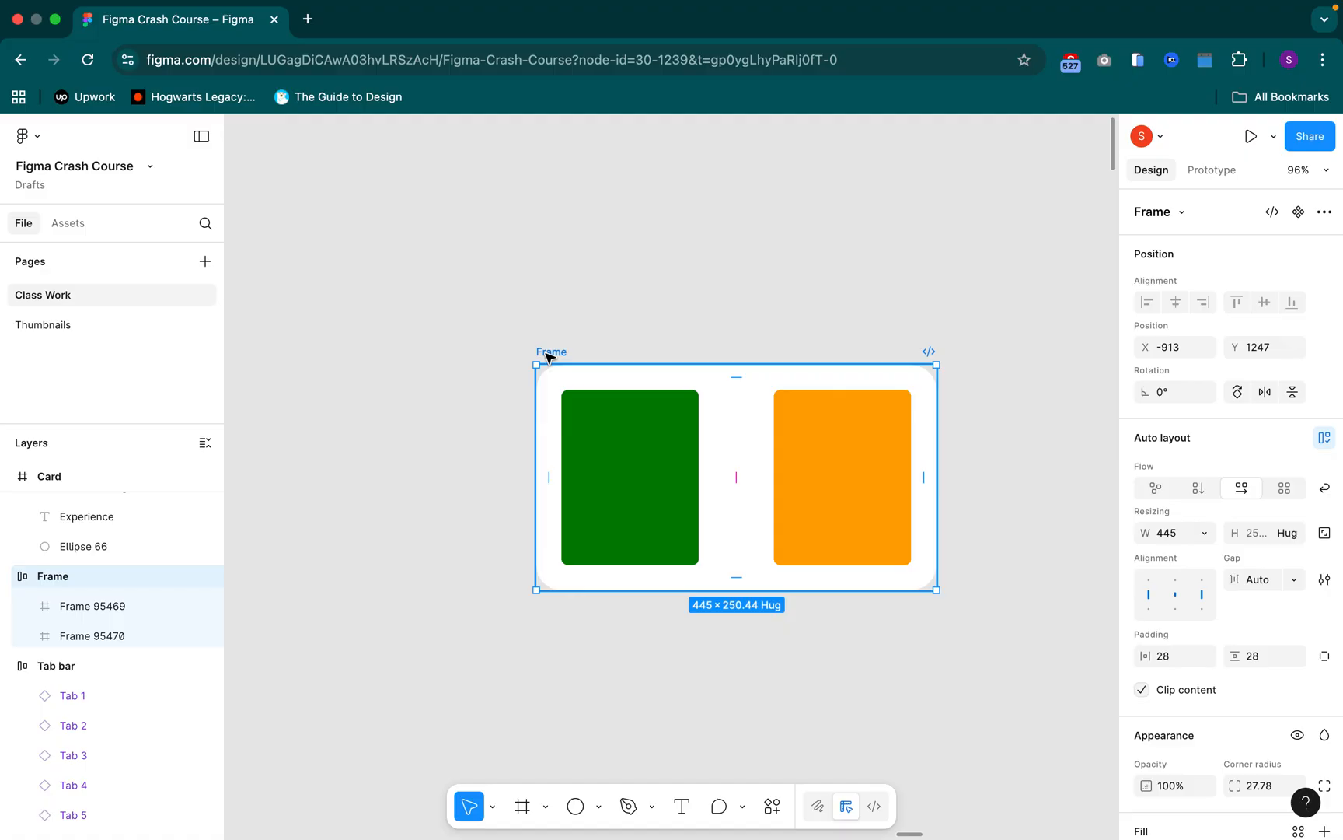
pyautogui.press('super+z')
pyautogui.press('super+z')
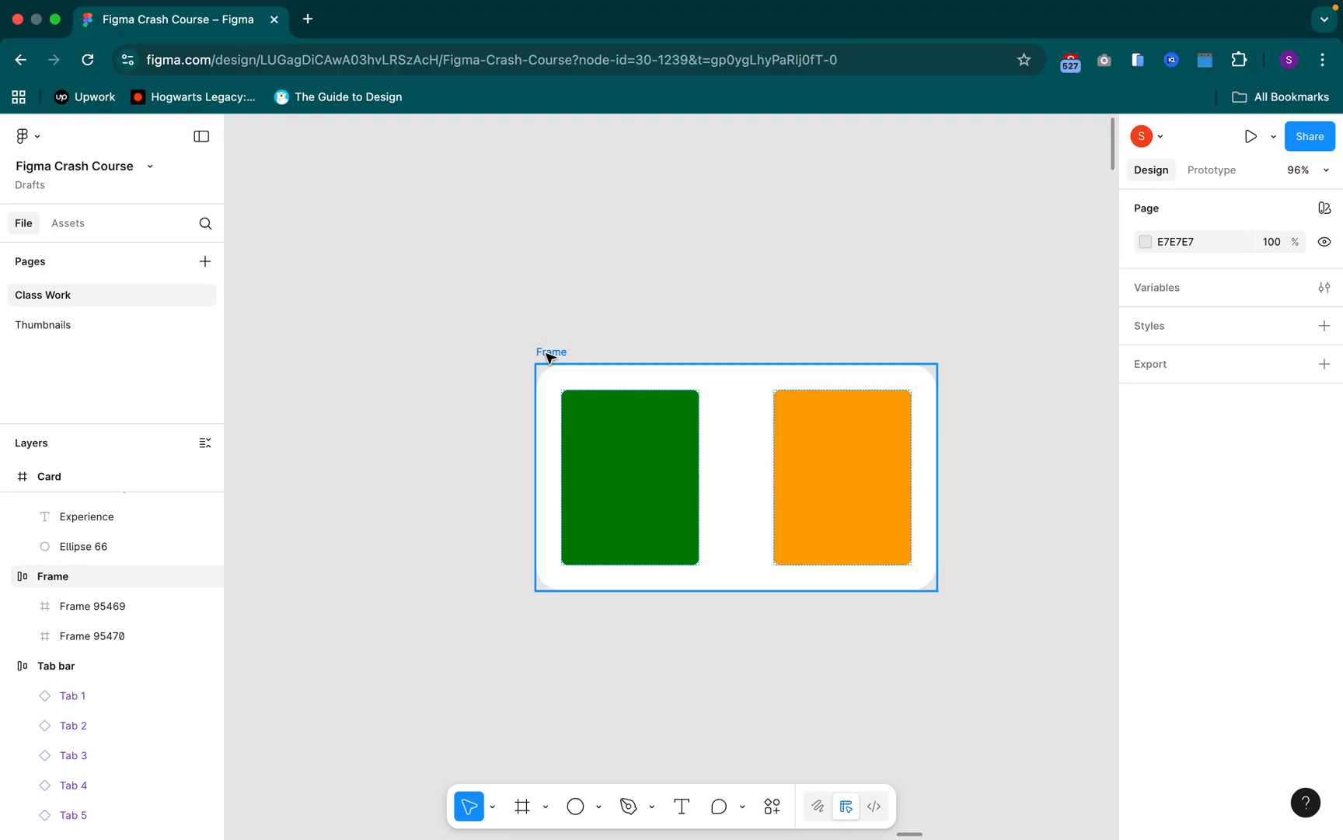
pyautogui.click(550, 356)
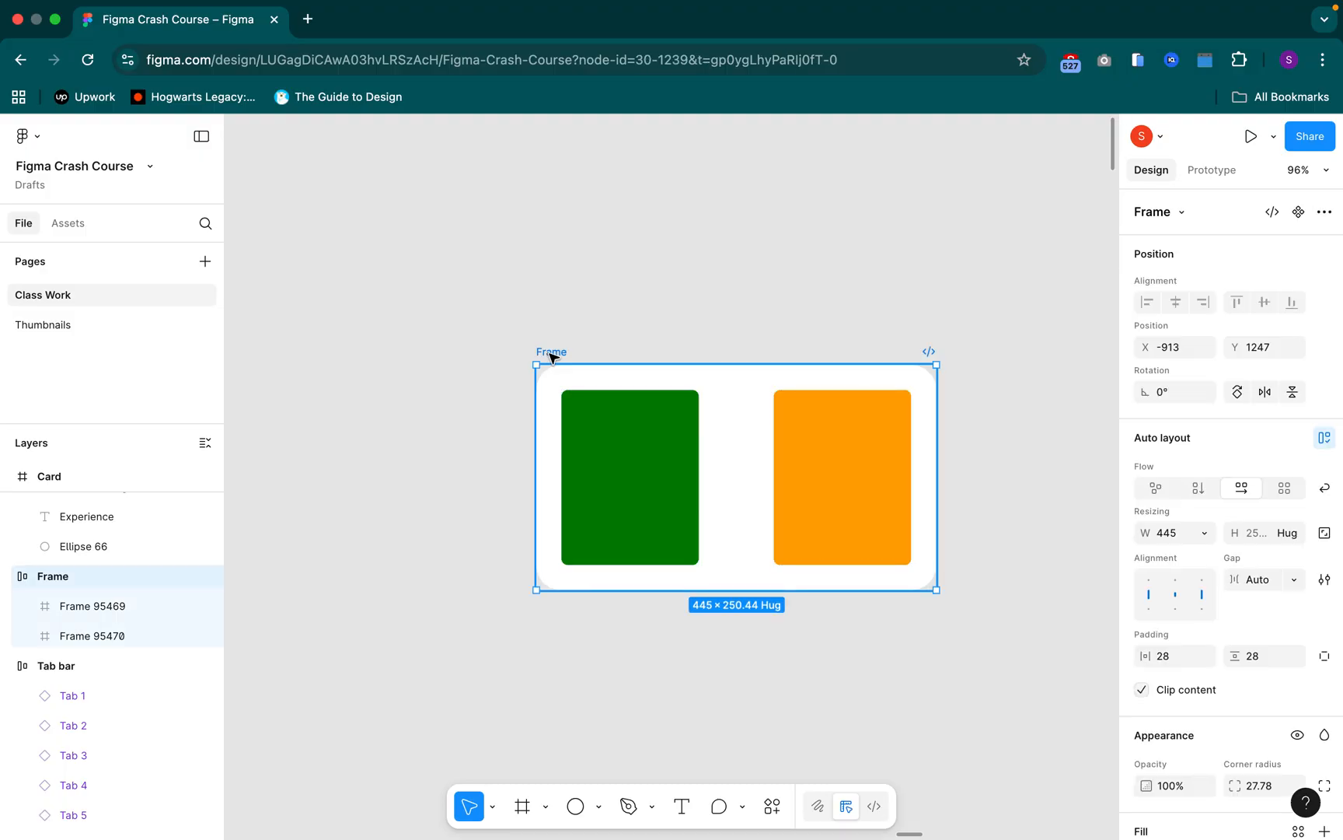
pyautogui.press('super+z')
pyautogui.press('super+z')
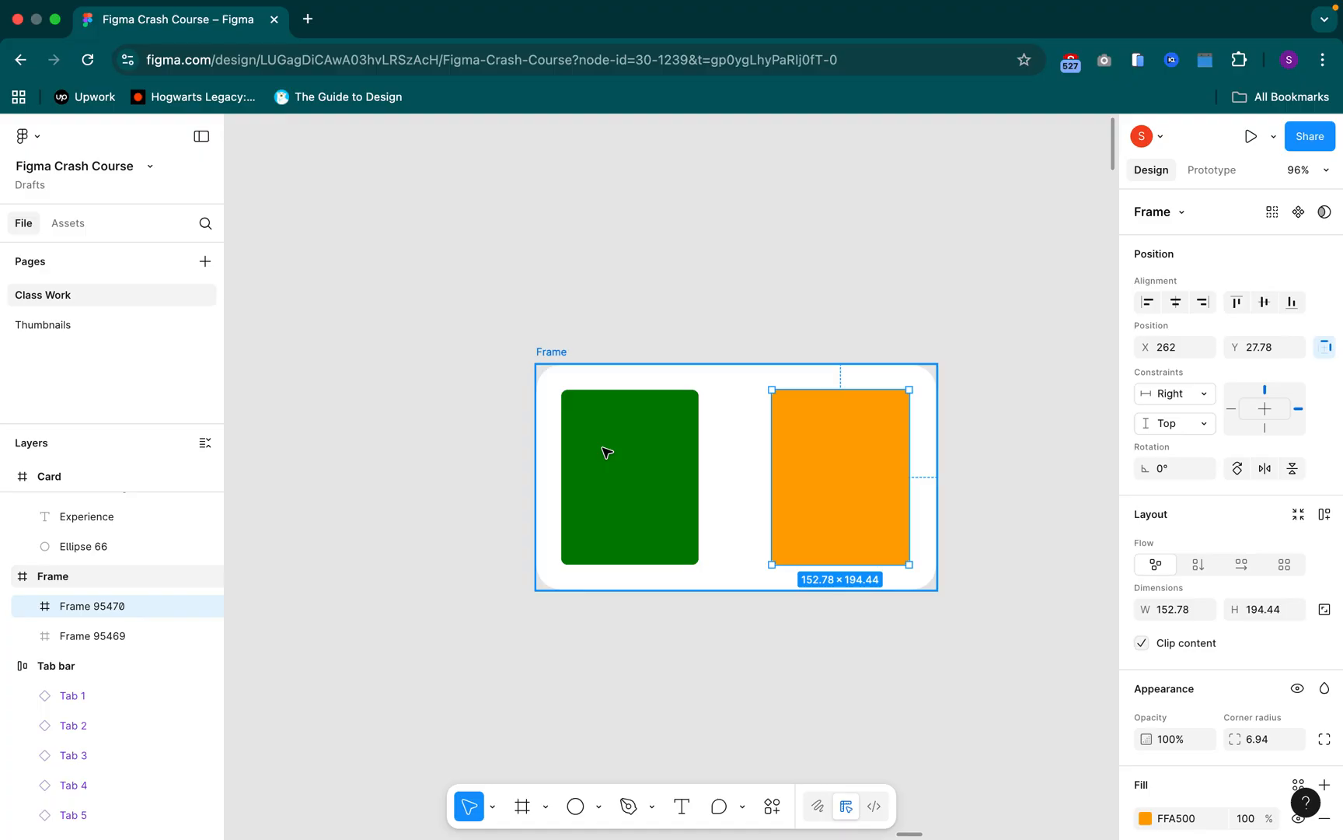
# Set the horizontal constraint of the green rectangle in the Frame to Left + Right
pyautogui.press('Tab')
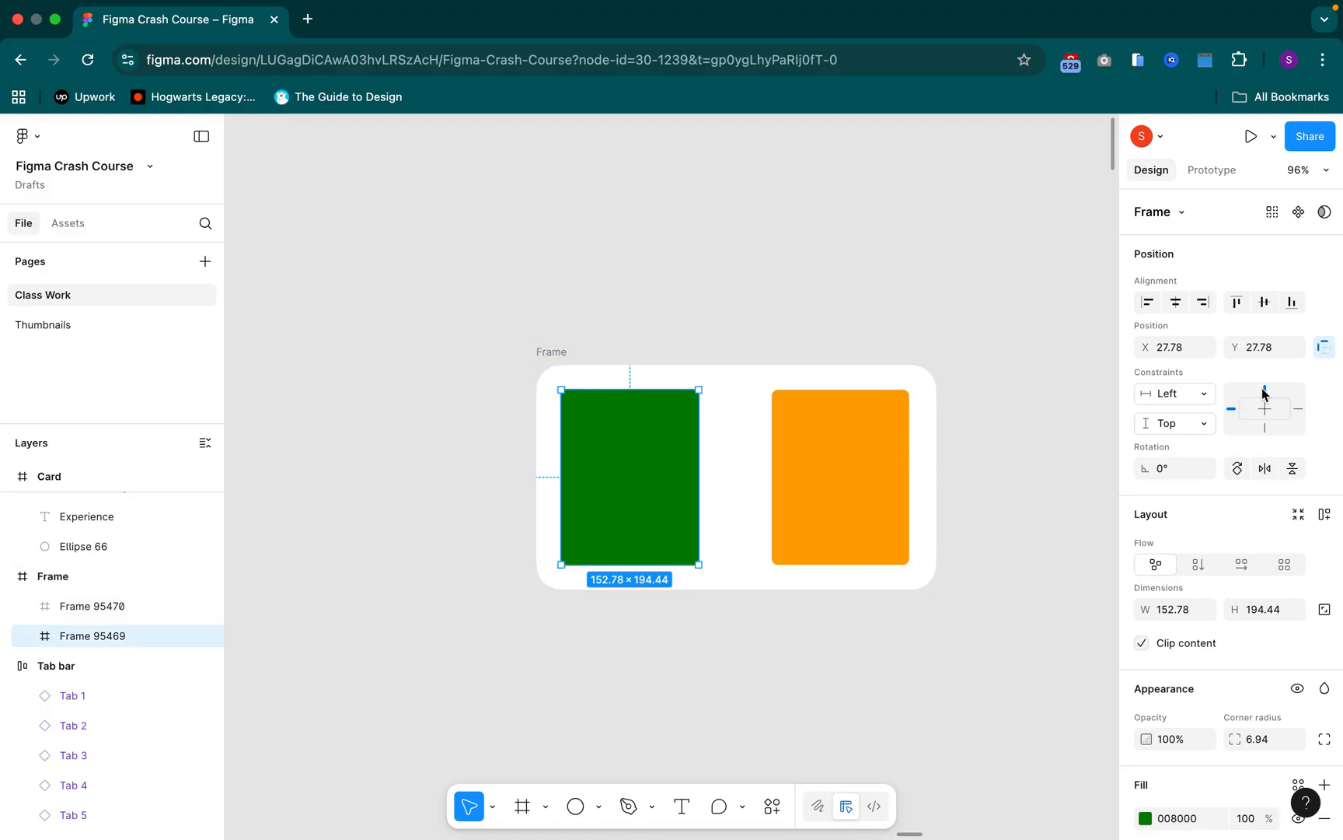
pyautogui.click(1175, 402)
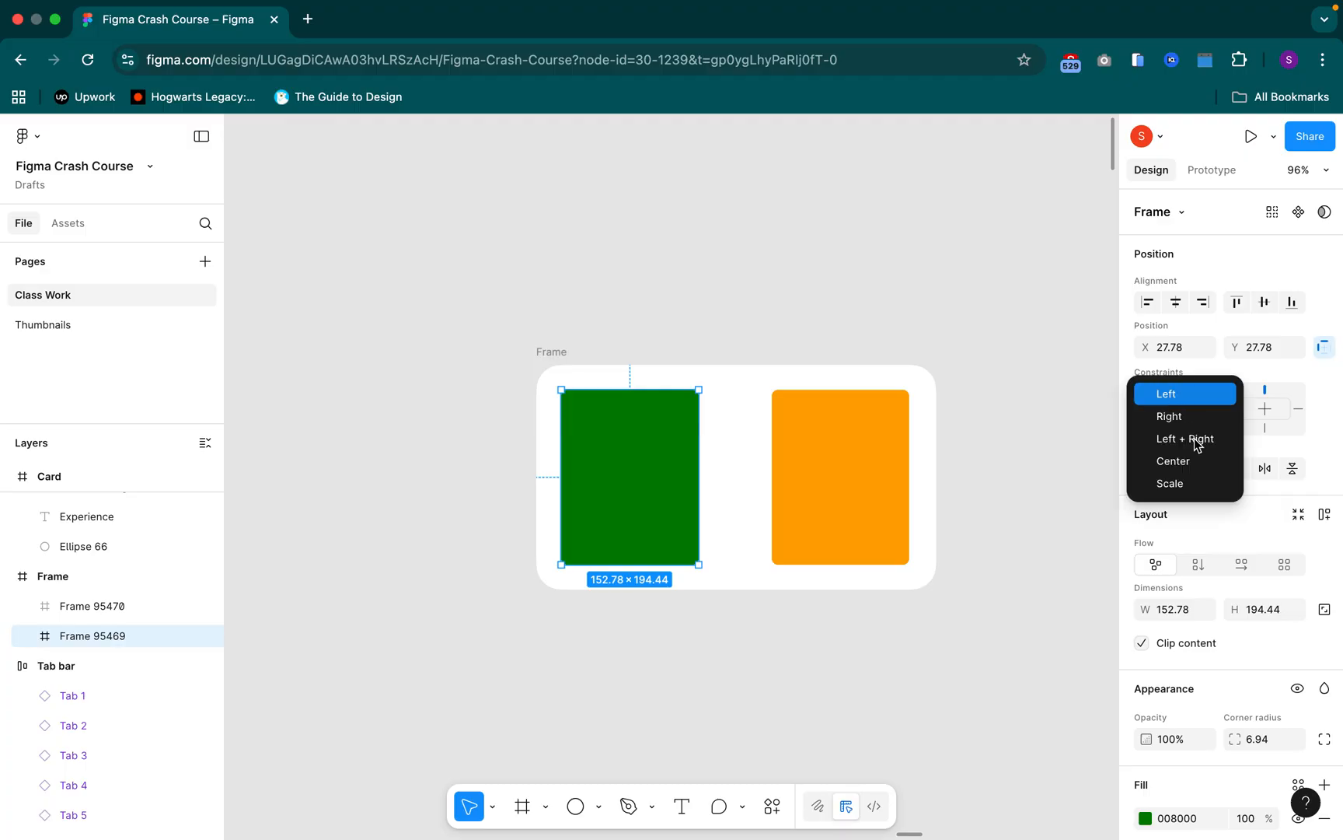
pyautogui.press('Escape')
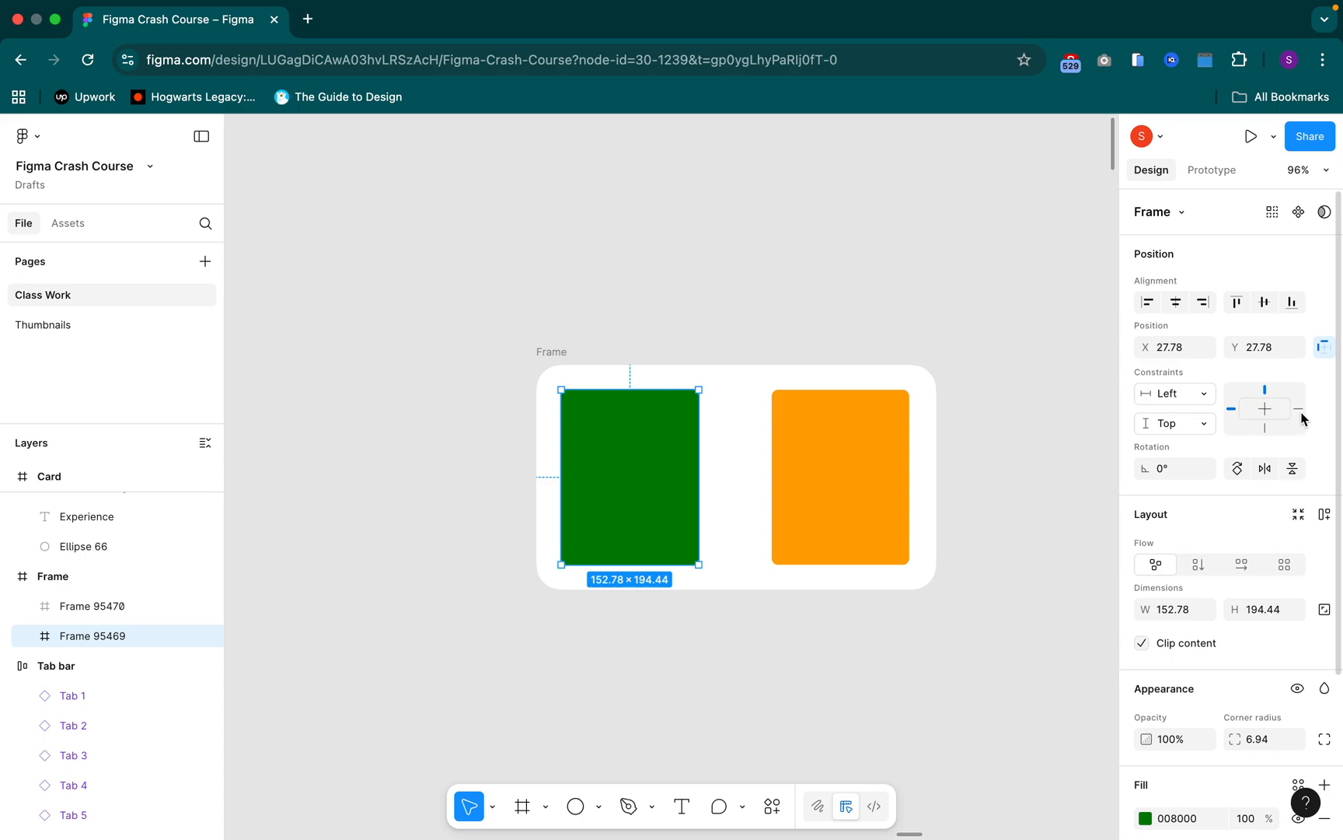
pyautogui.click(1175, 394)
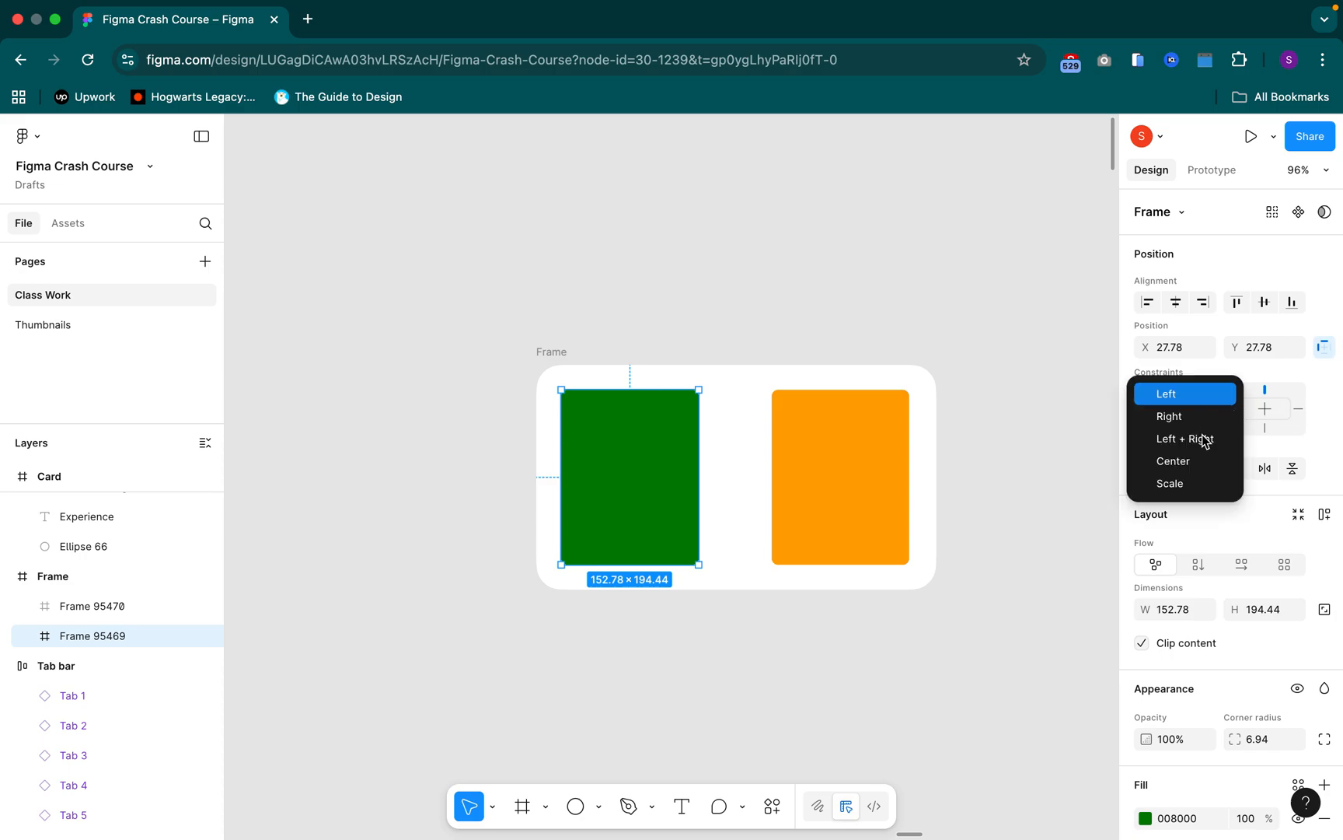
pyautogui.press('Escape')
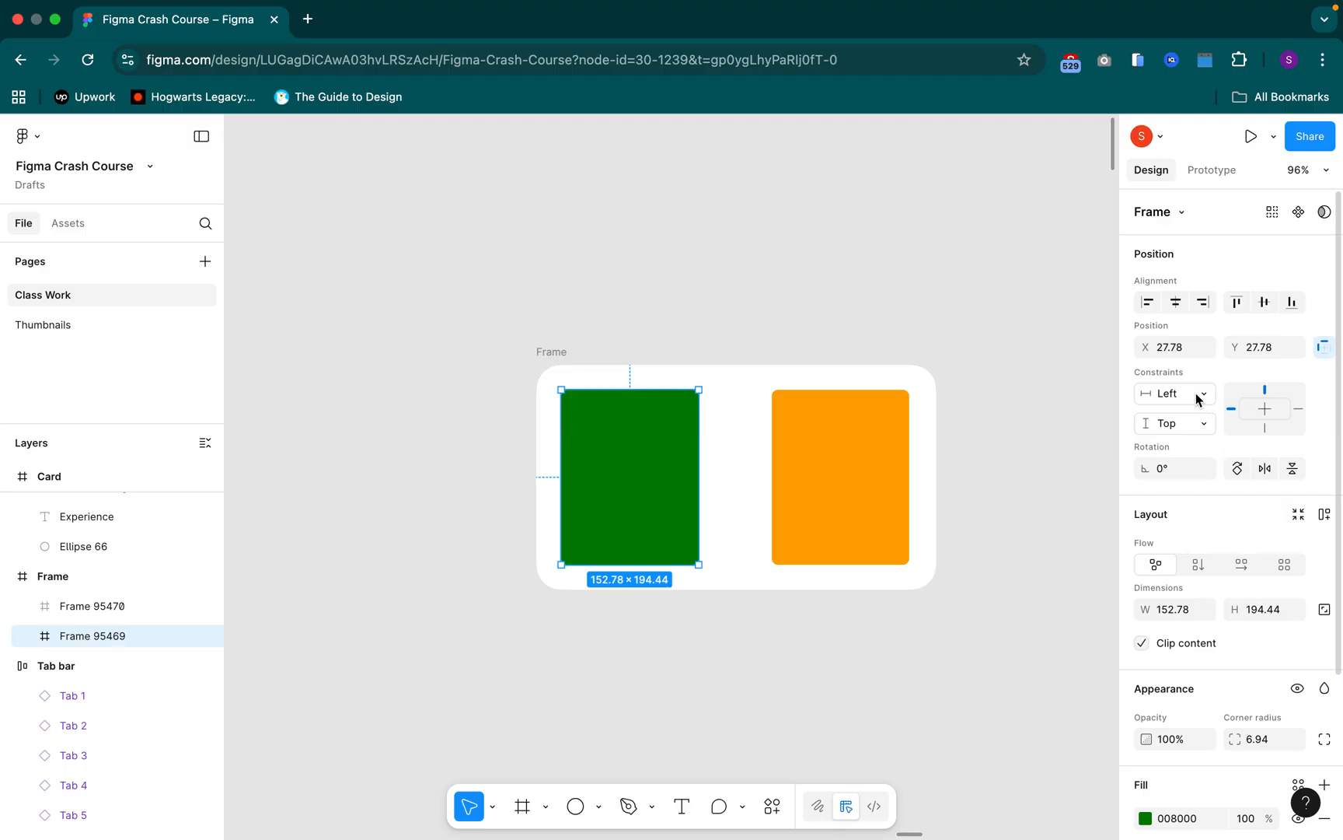
pyautogui.click(1200, 398)
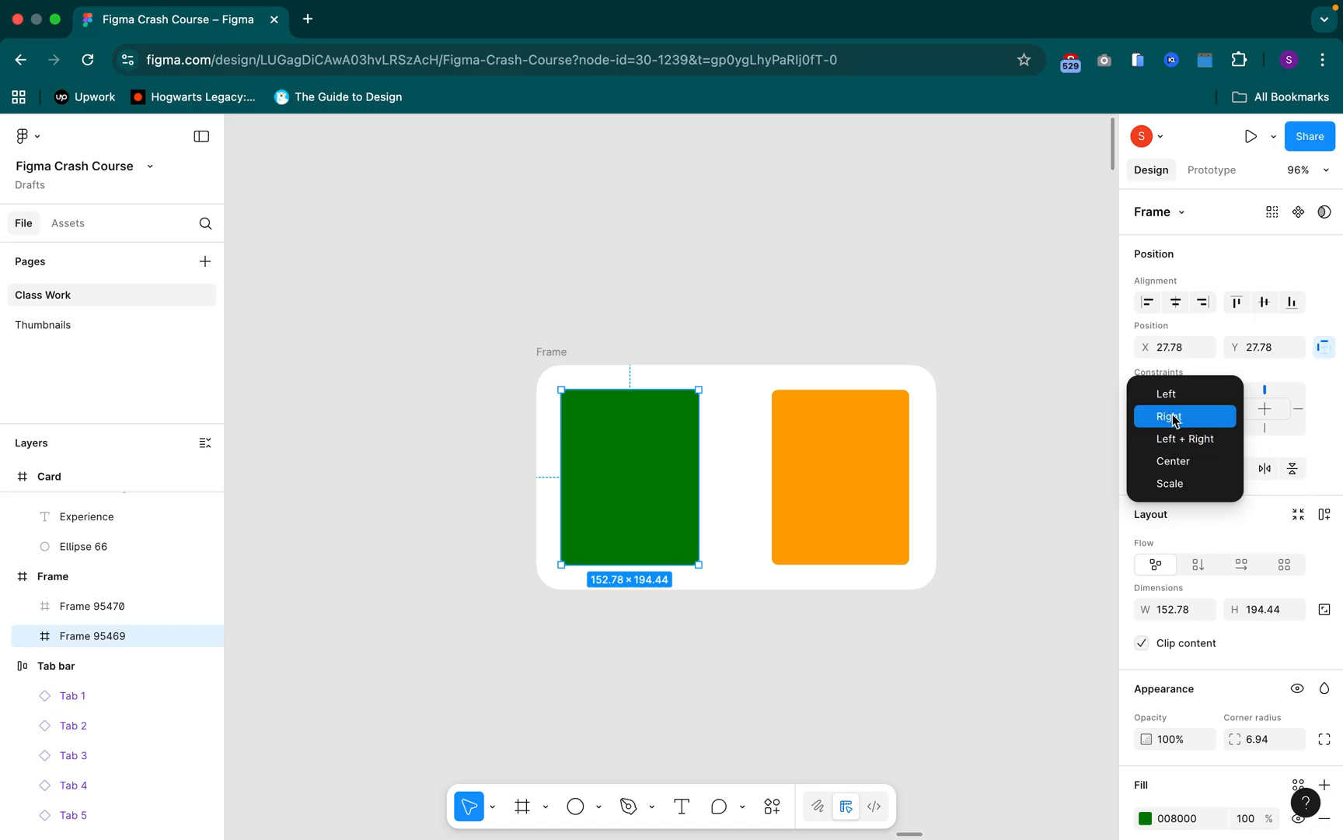
pyautogui.click(1182, 440)
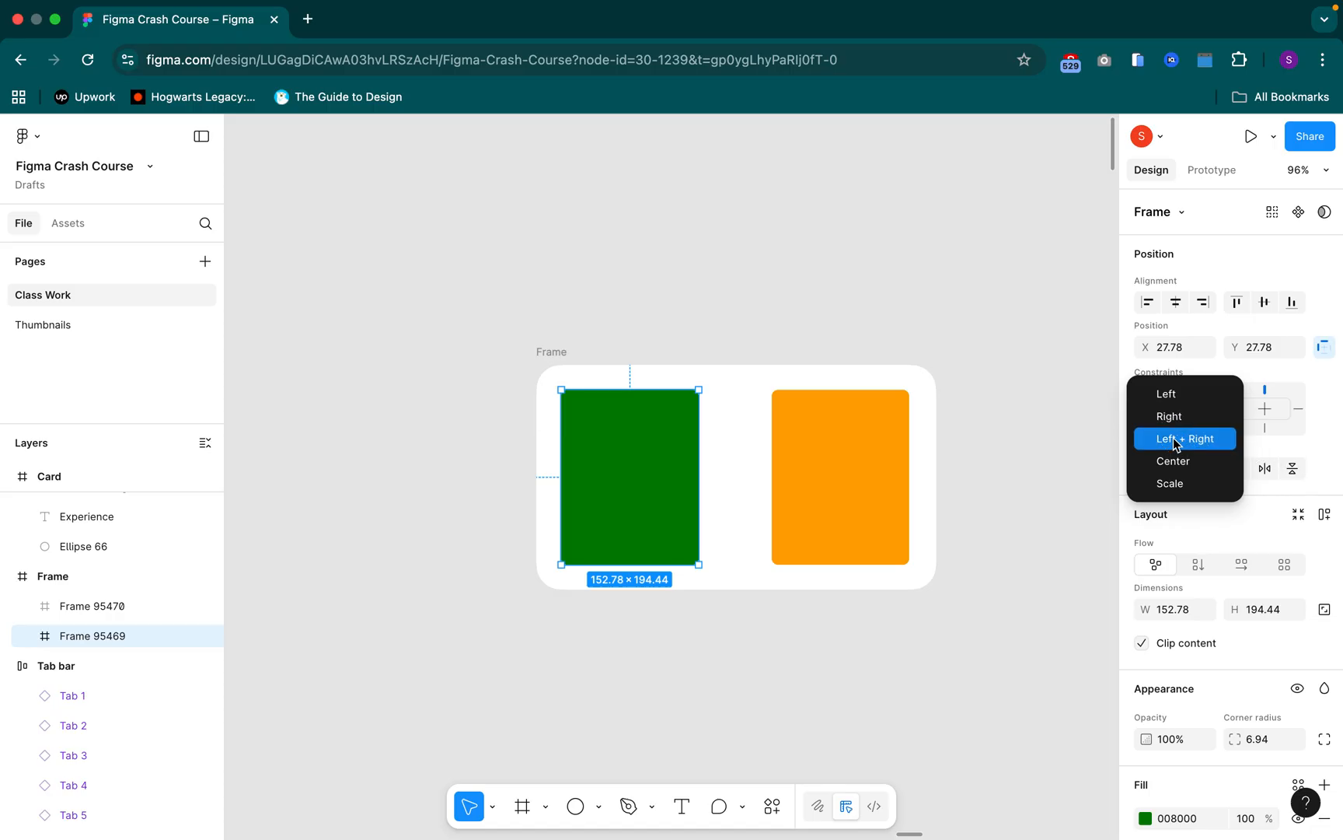
# Set the orange rectangle's horizontal constraint to Left, and after that change it to Left + Right
pyautogui.click(824, 459)
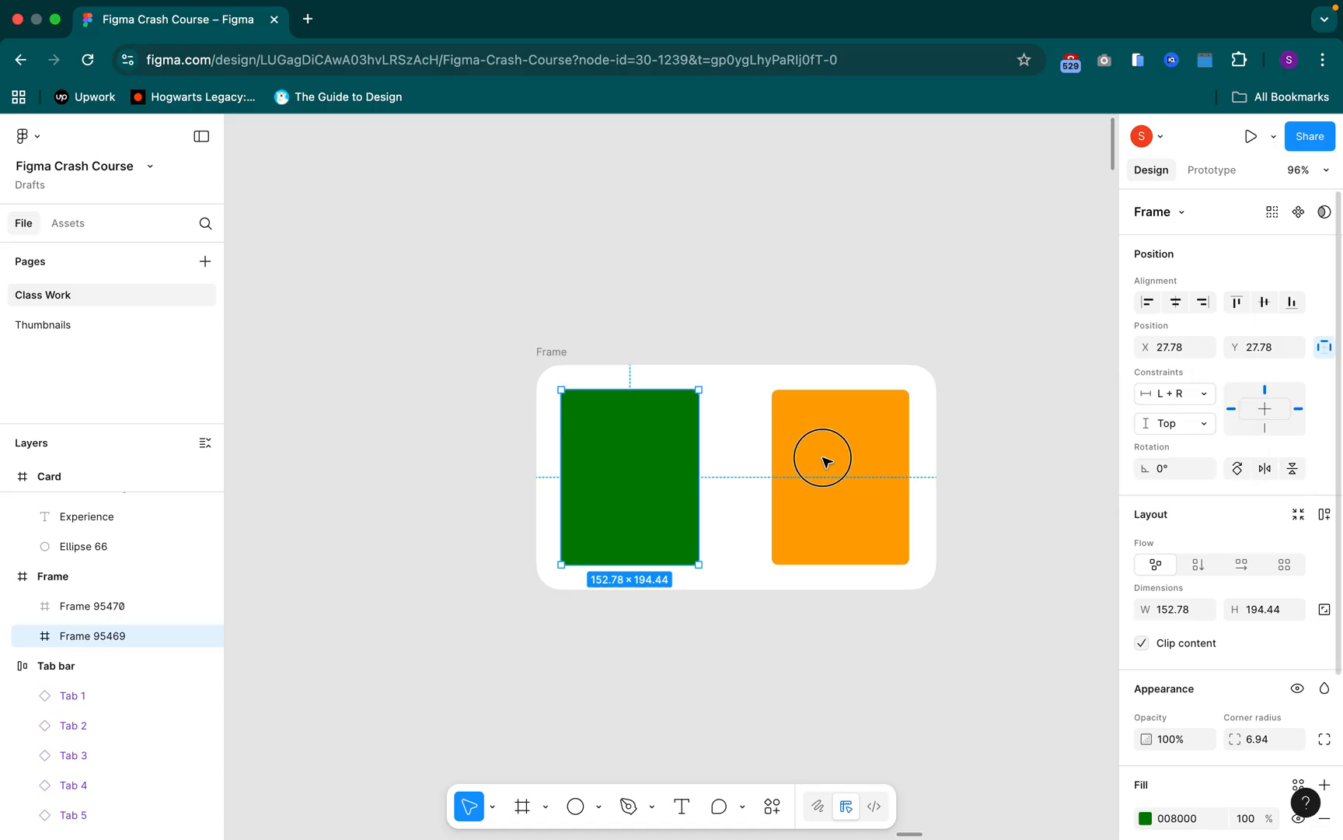
pyautogui.click(824, 459)
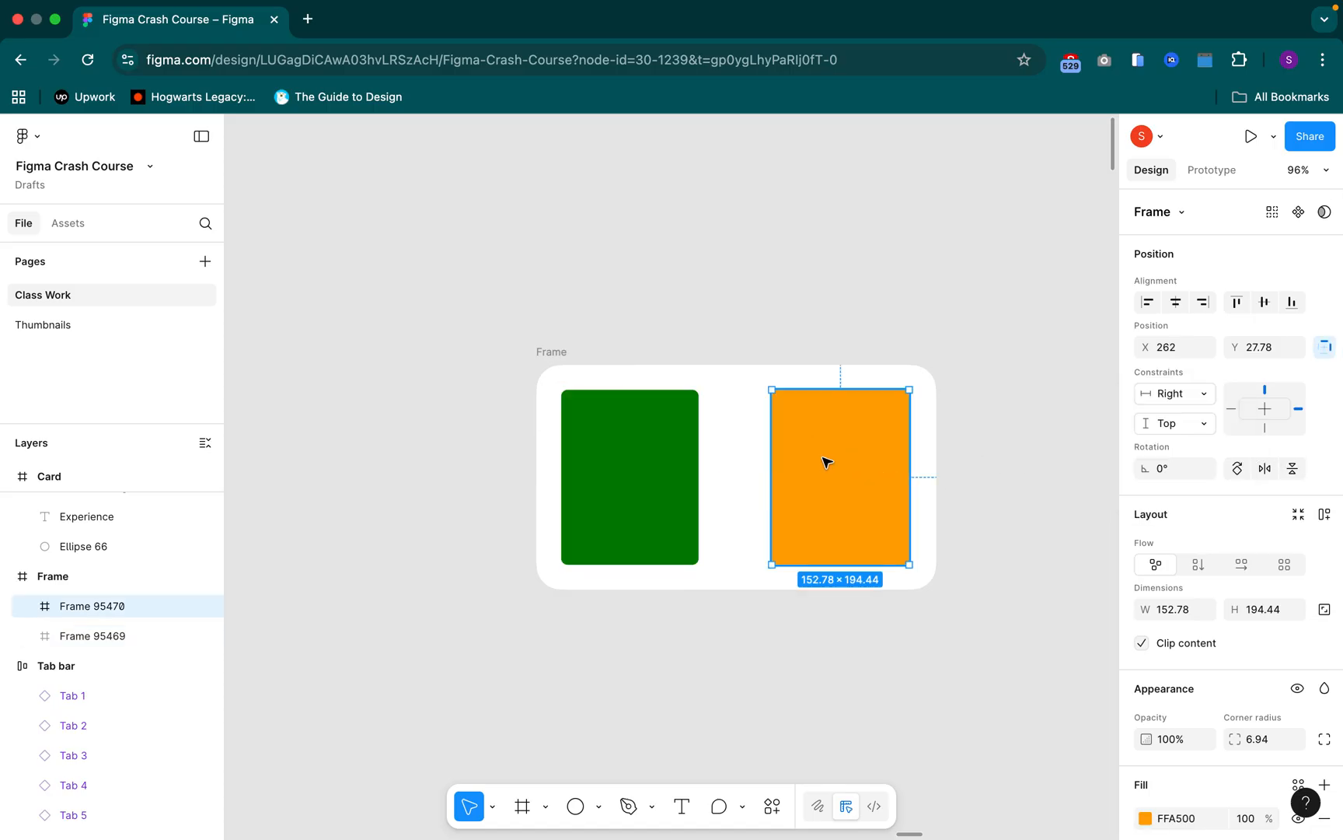
pyautogui.click(1184, 396)
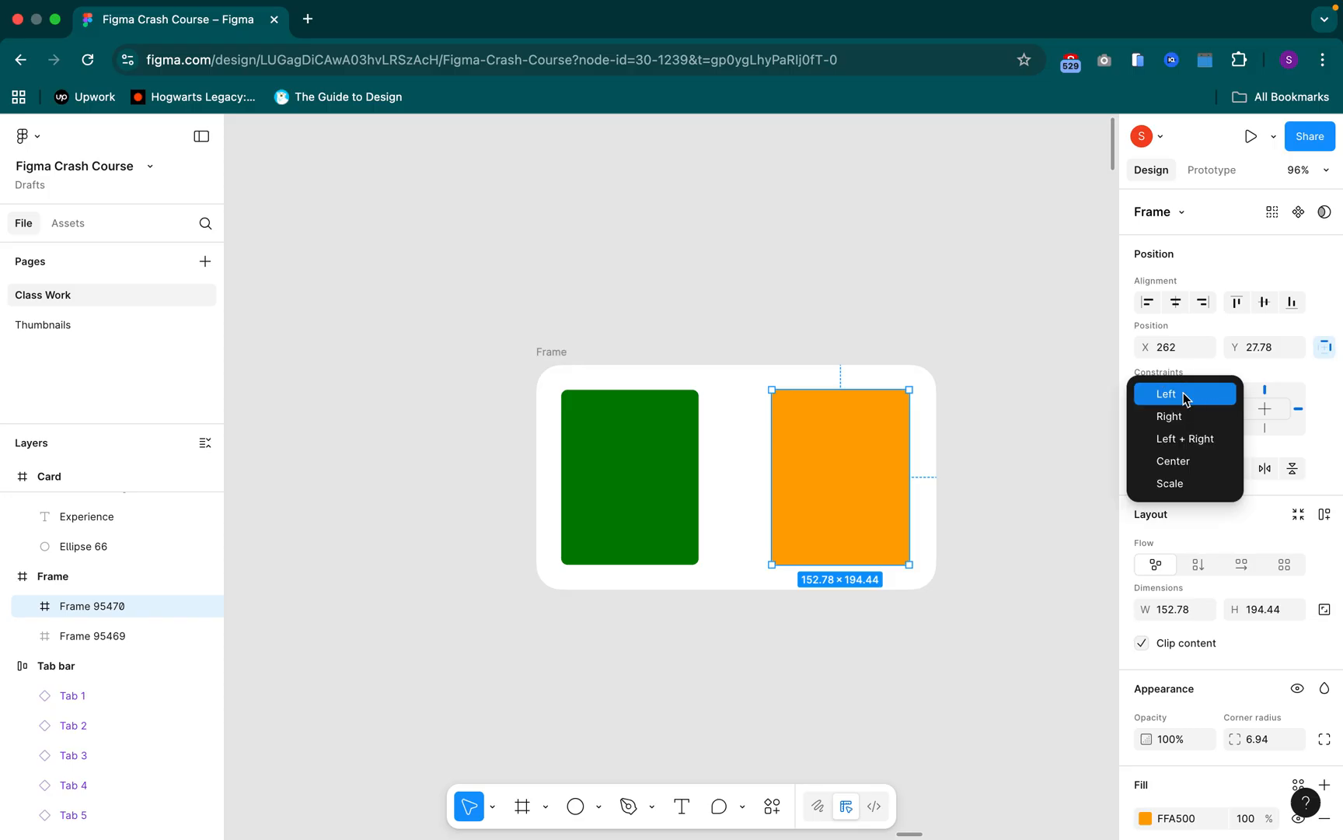
pyautogui.press('Return')
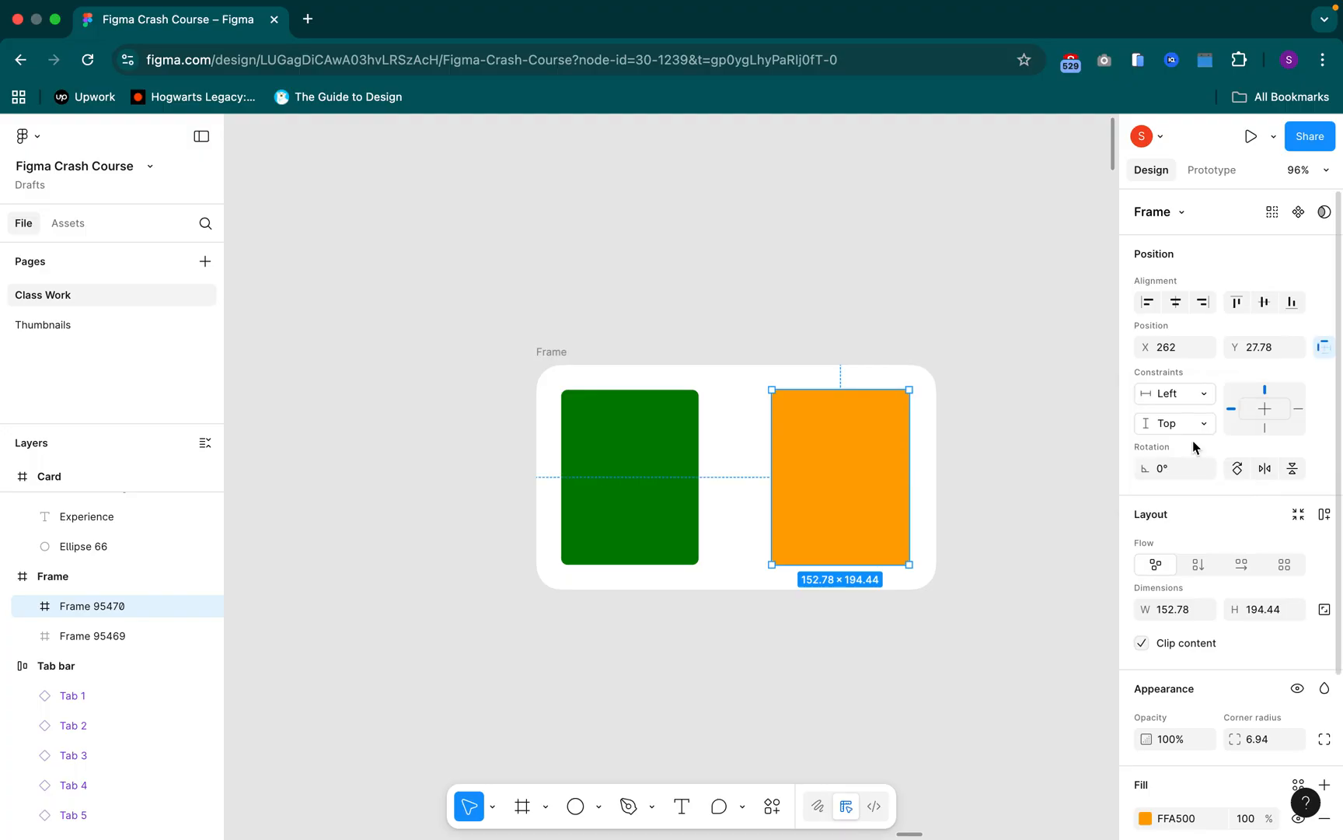
pyautogui.click(1183, 399)
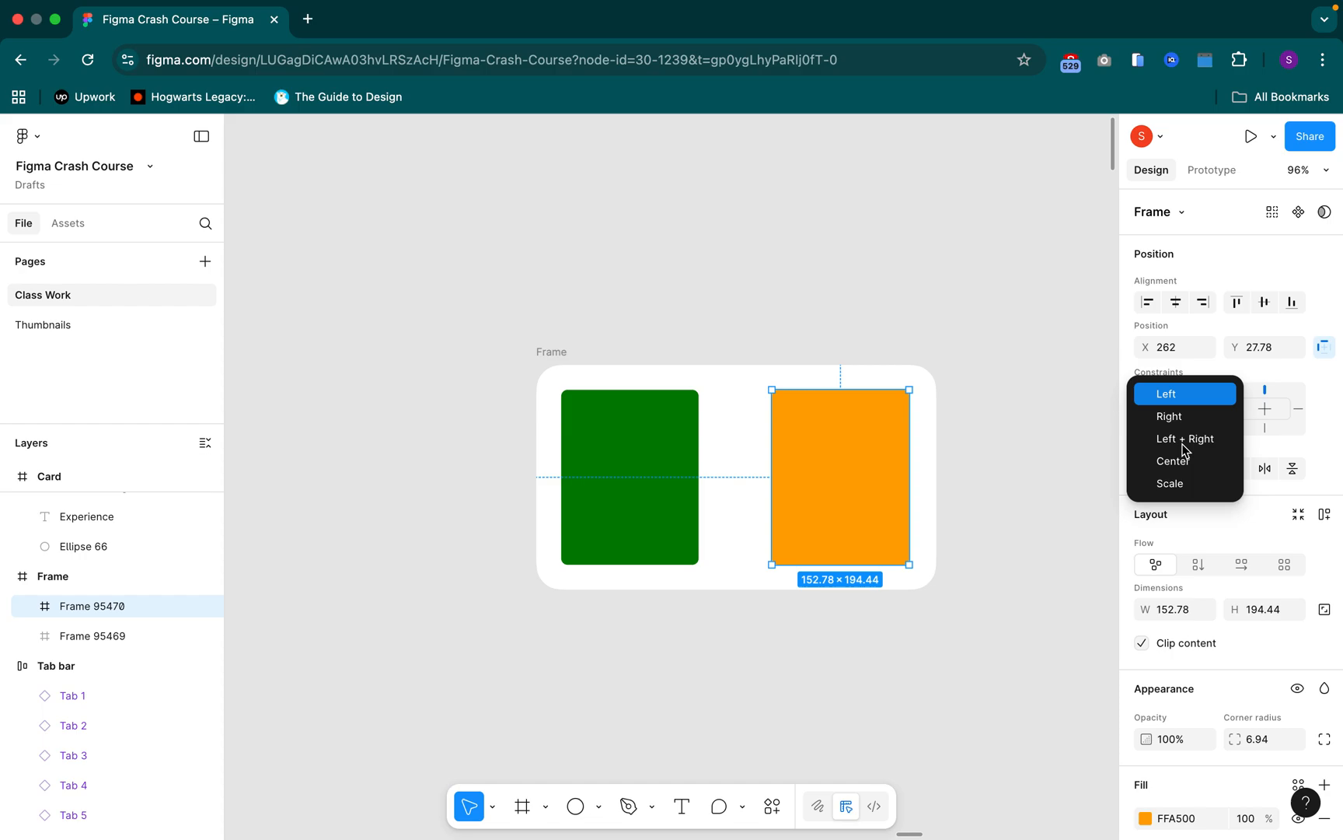
pyautogui.press('Escape')
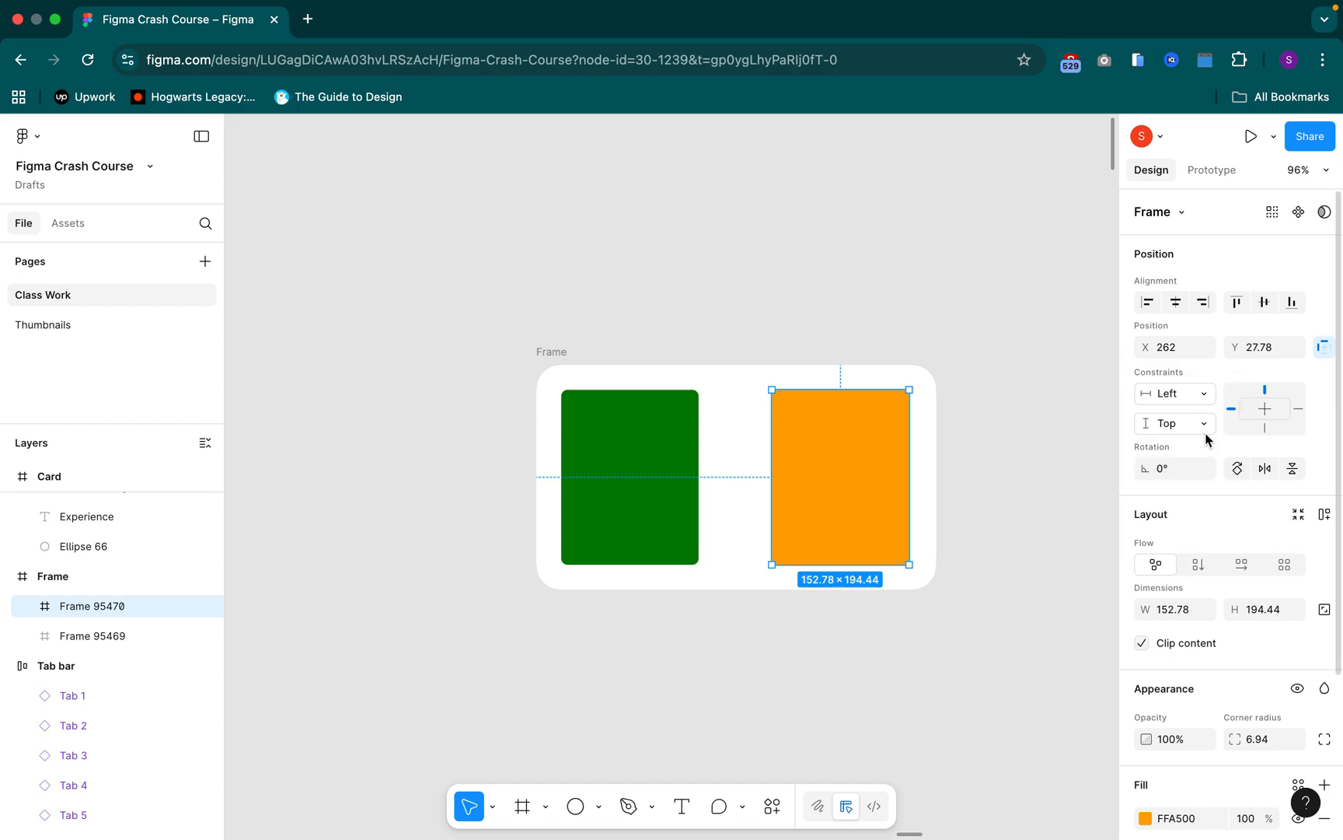
pyautogui.click(1194, 393)
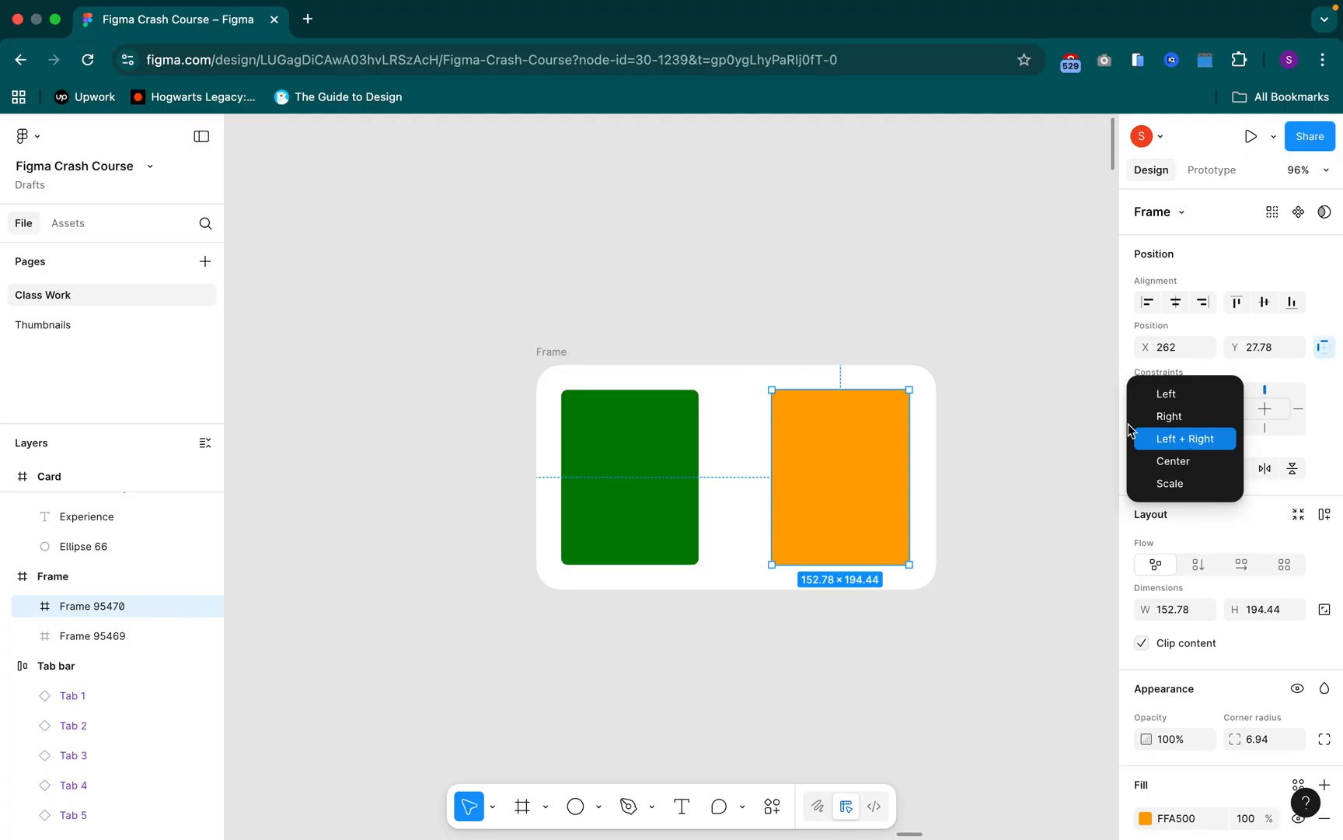
pyautogui.click(1143, 437)
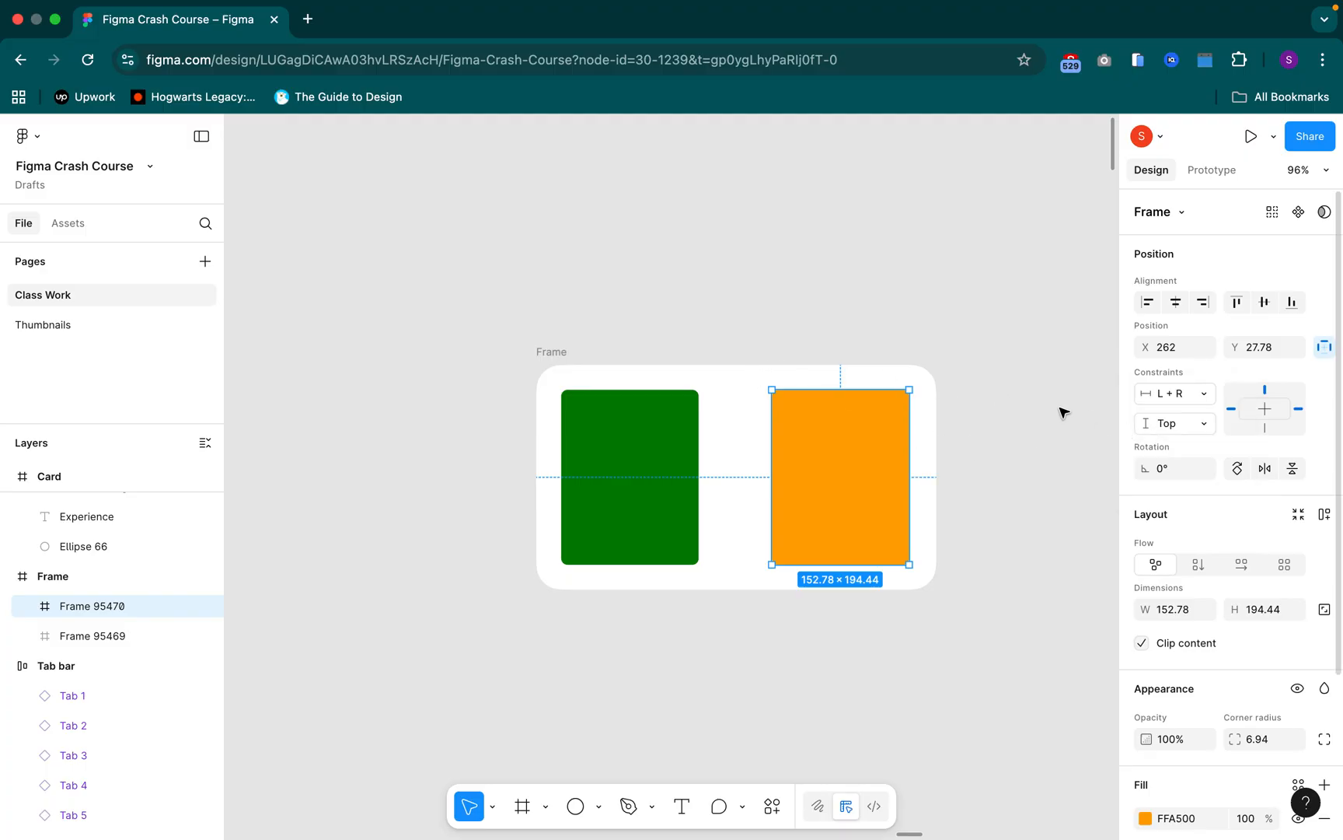
# Apply auto layout to the Frame holding both rectangles and stretch its width to 823
pyautogui.click(556, 354)
pyautogui.hotkey('shift', 'a')
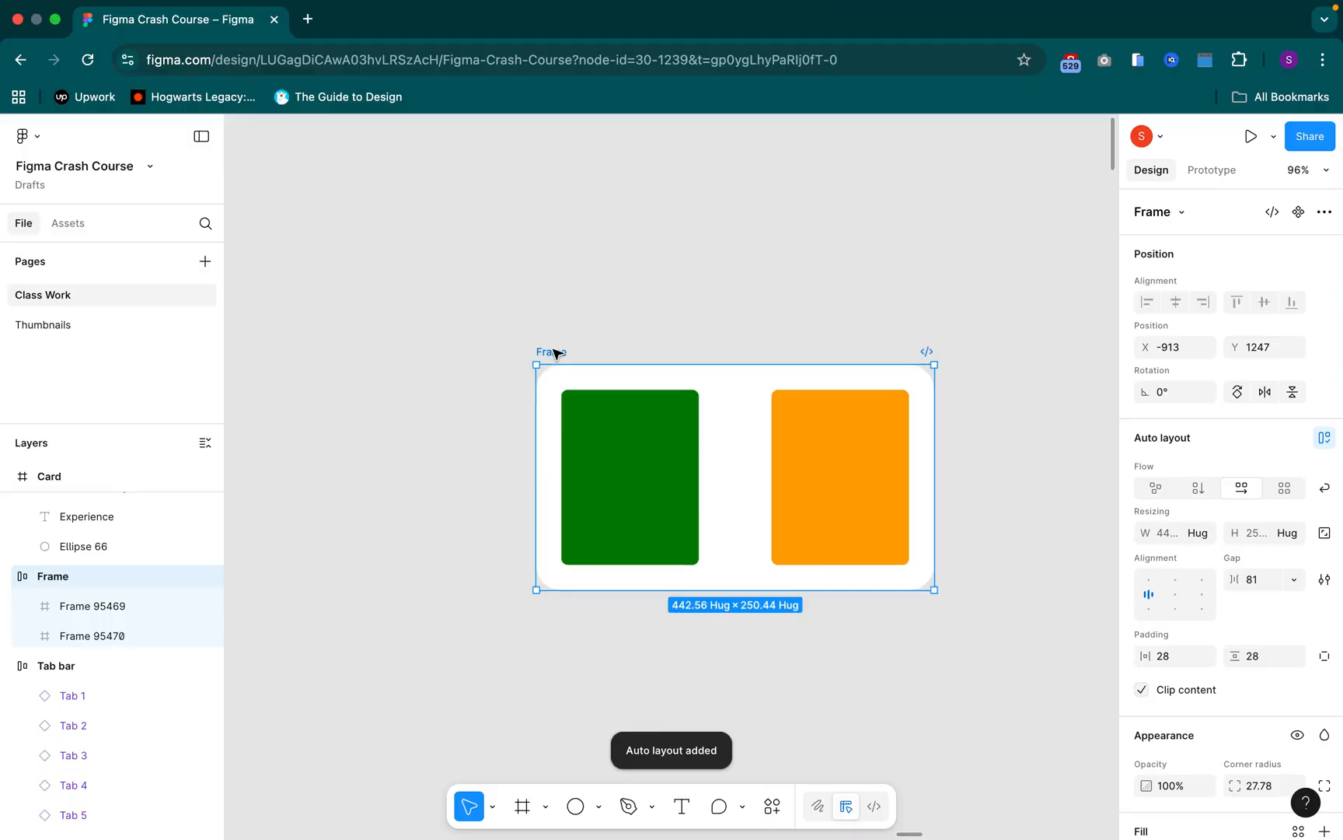
pyautogui.scroll(-3, 557, 351)
pyautogui.hscroll(-5, 556, 351)
pyautogui.scroll(1, 556, 349)
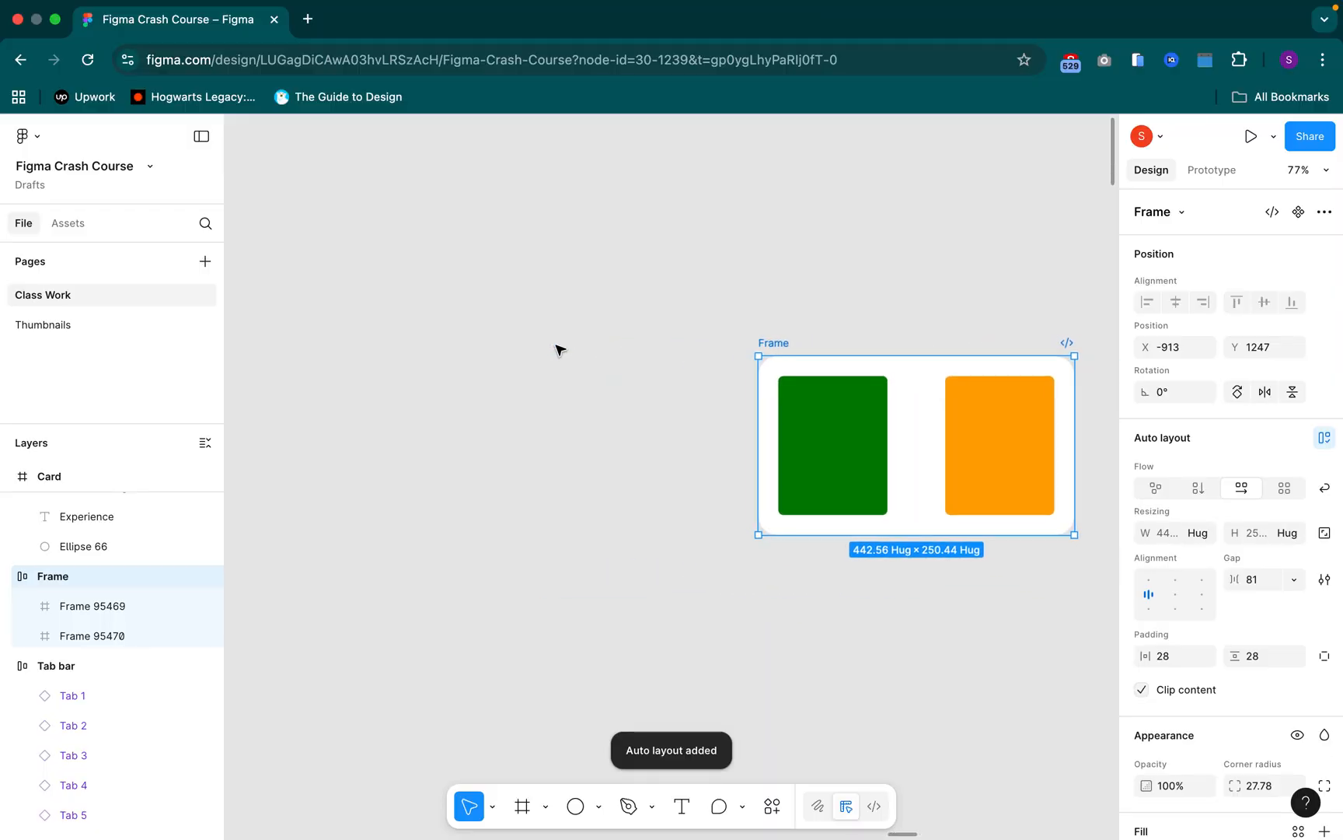
pyautogui.hscroll(5, 557, 349)
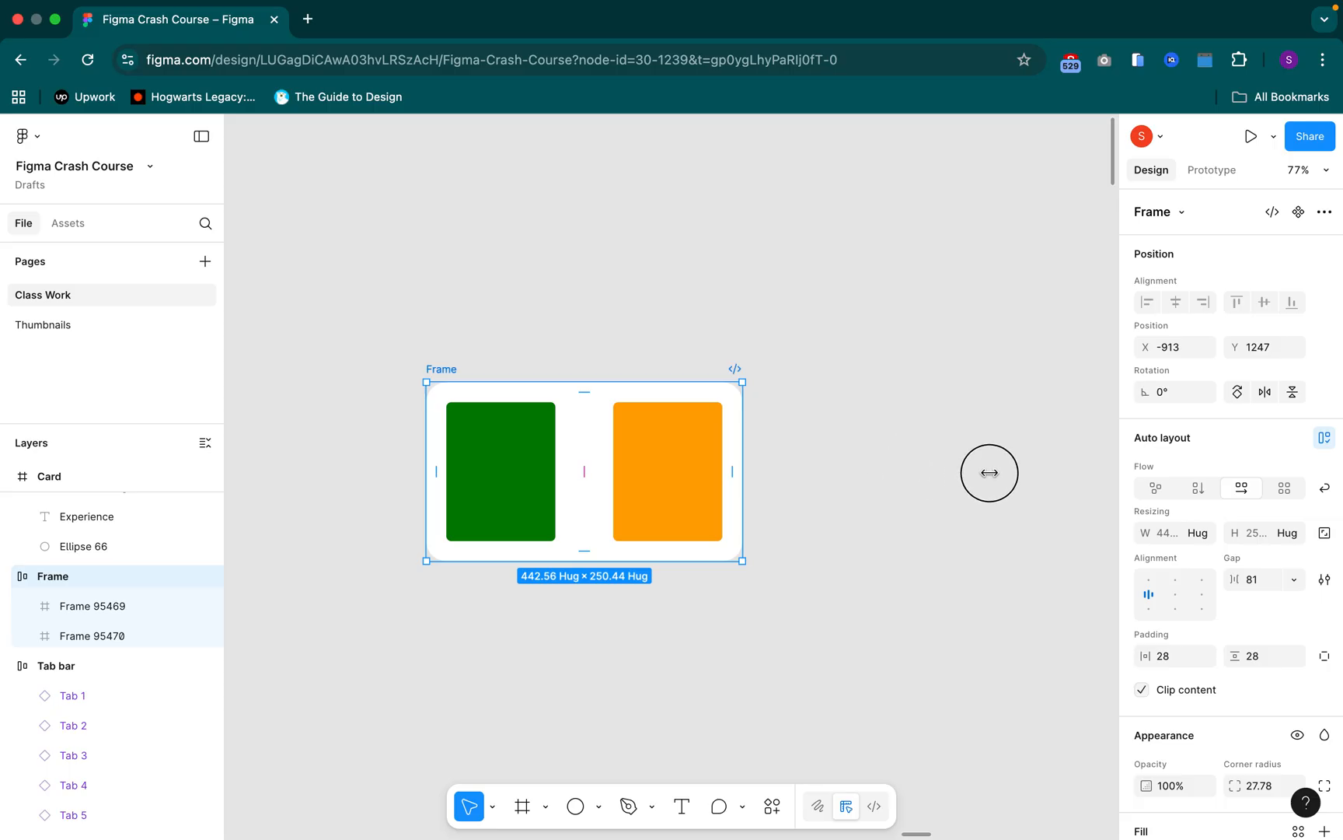
pyautogui.moveTo(990, 473)
pyautogui.mouseDown()
pyautogui.moveTo(839, 466)
pyautogui.moveTo(1014, 469)
pyautogui.mouseUp()
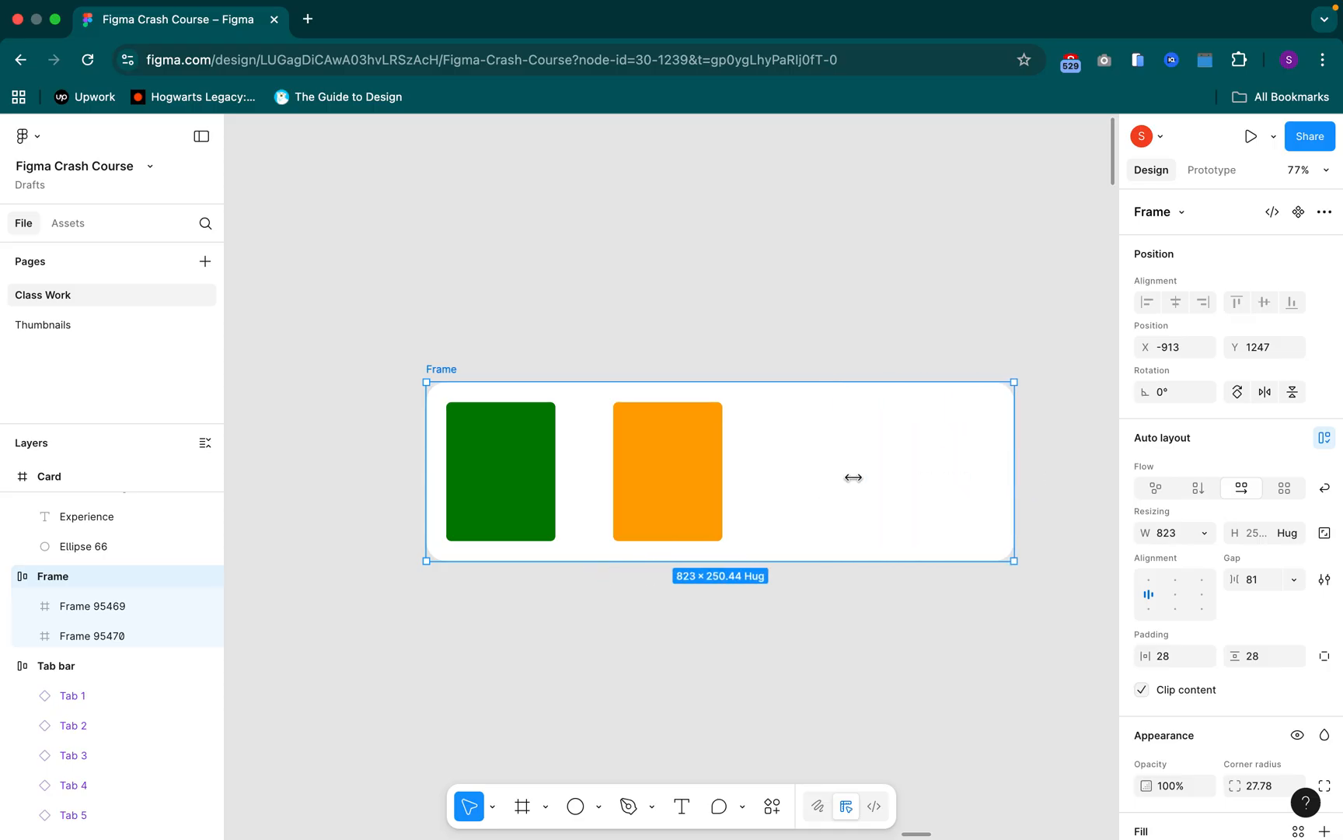
# Inspect the green rectangle's width sizing options, including Fill container, and dismiss them without applying any
pyautogui.click(523, 462)
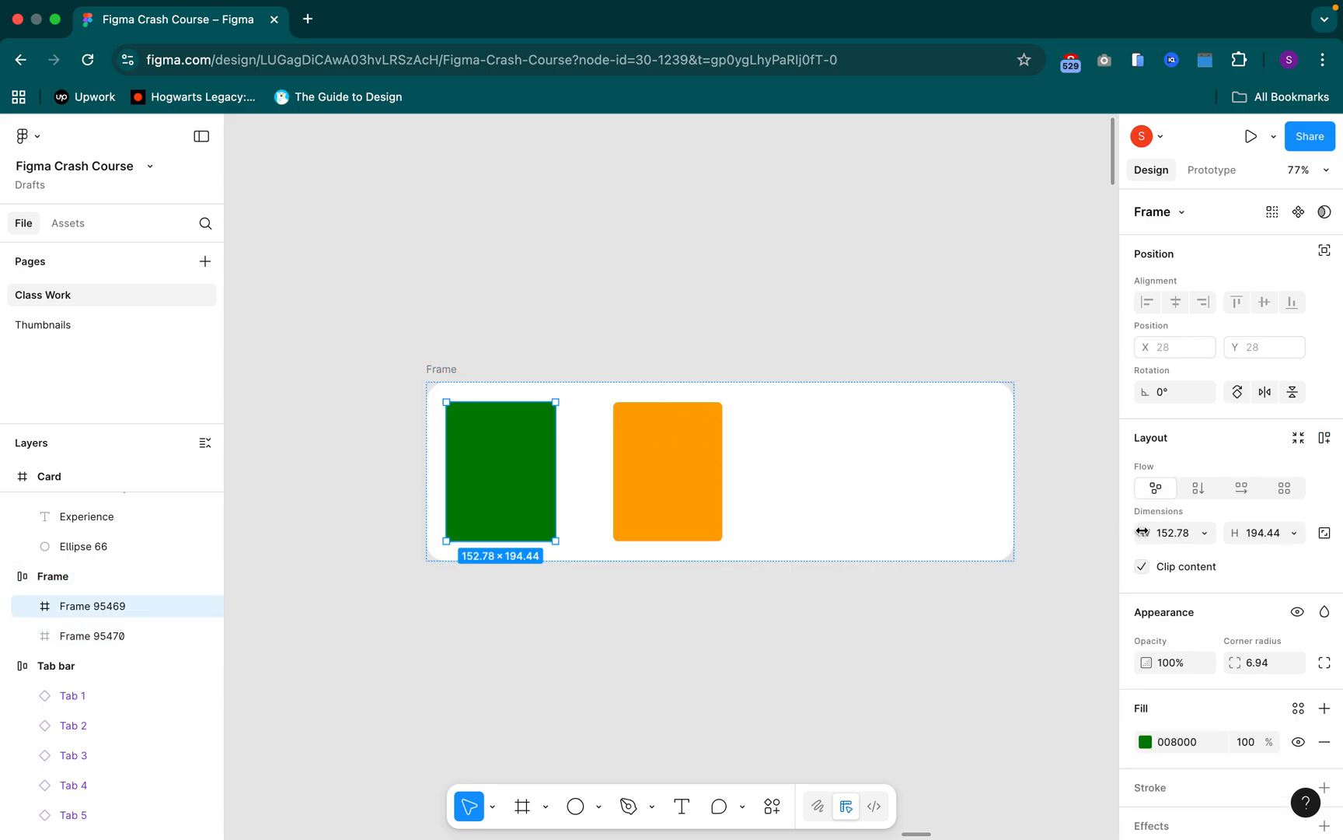
pyautogui.click(1205, 537)
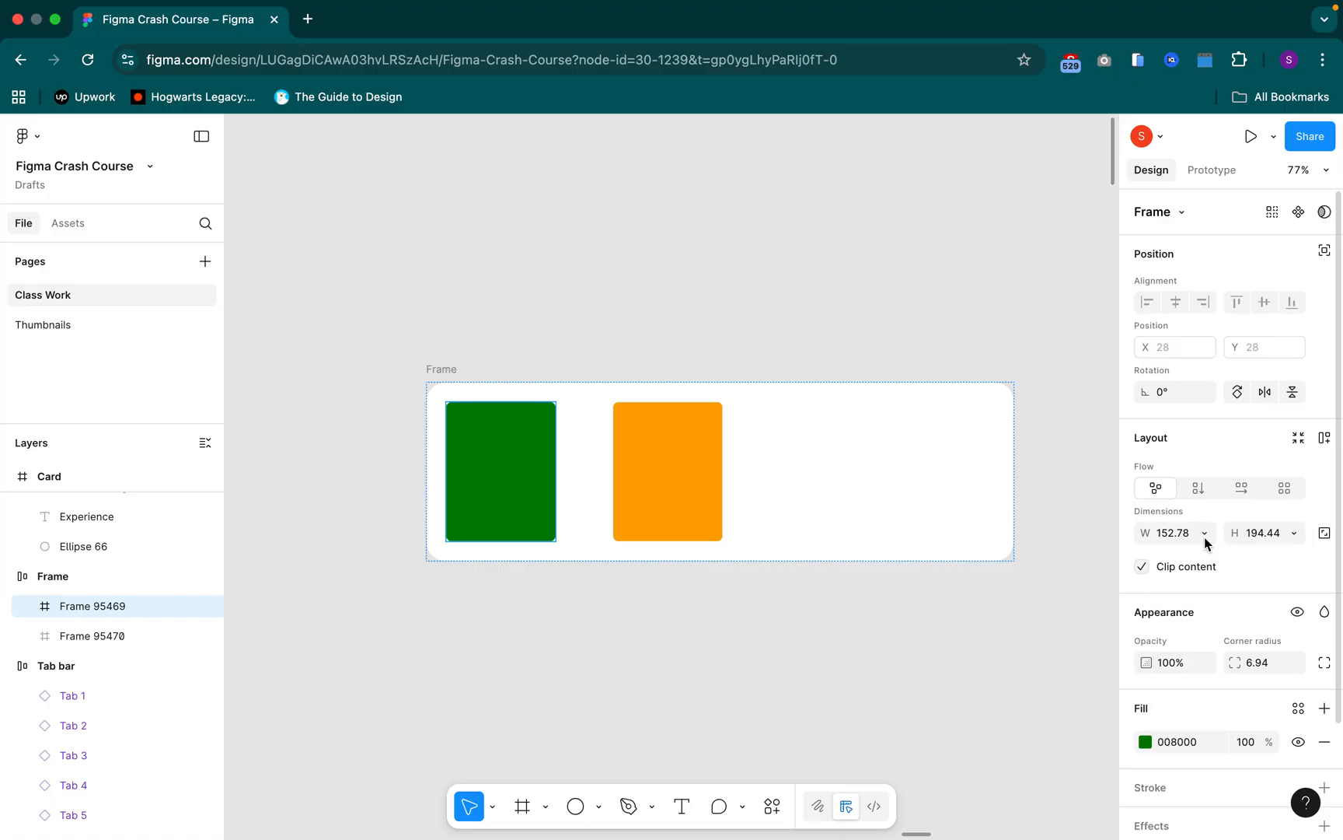
pyautogui.click(1203, 536)
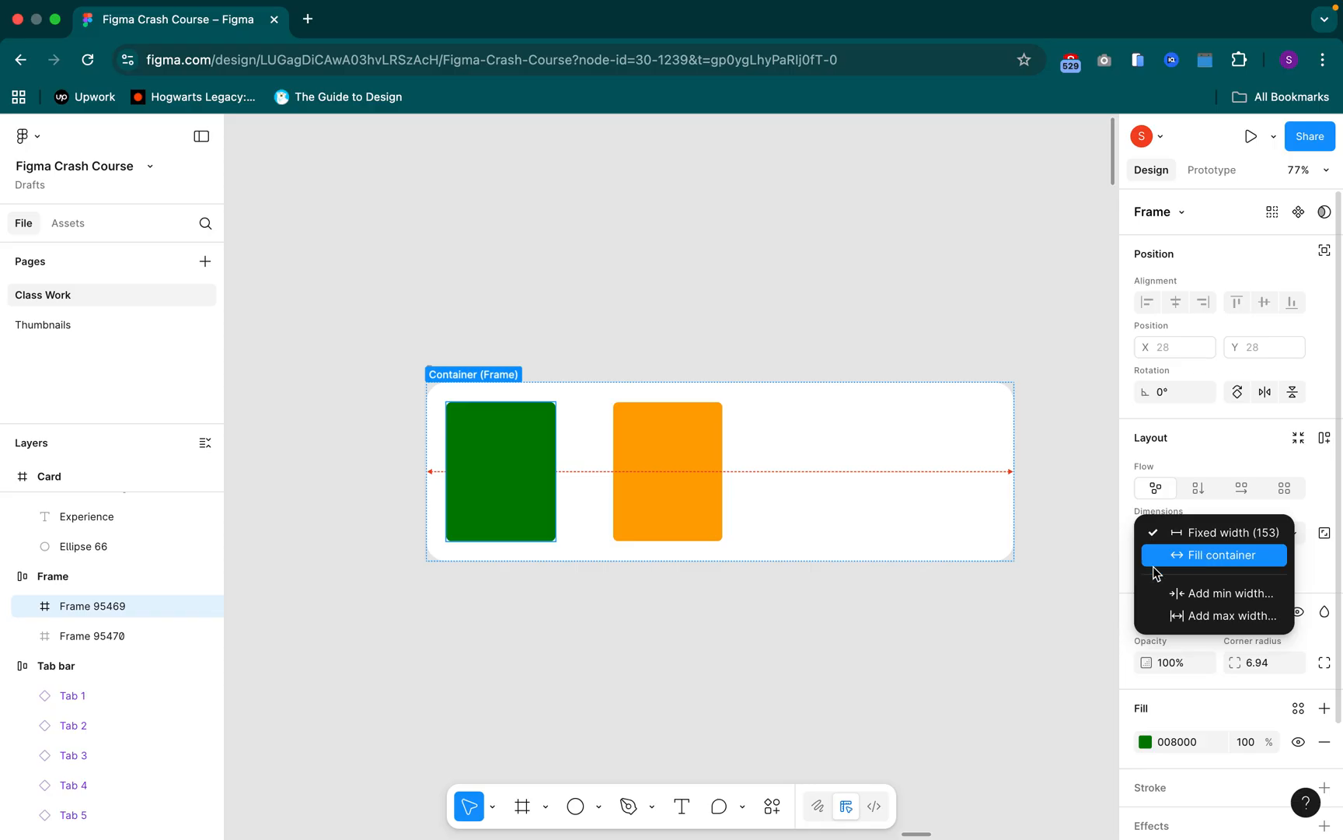
pyautogui.click(961, 596)
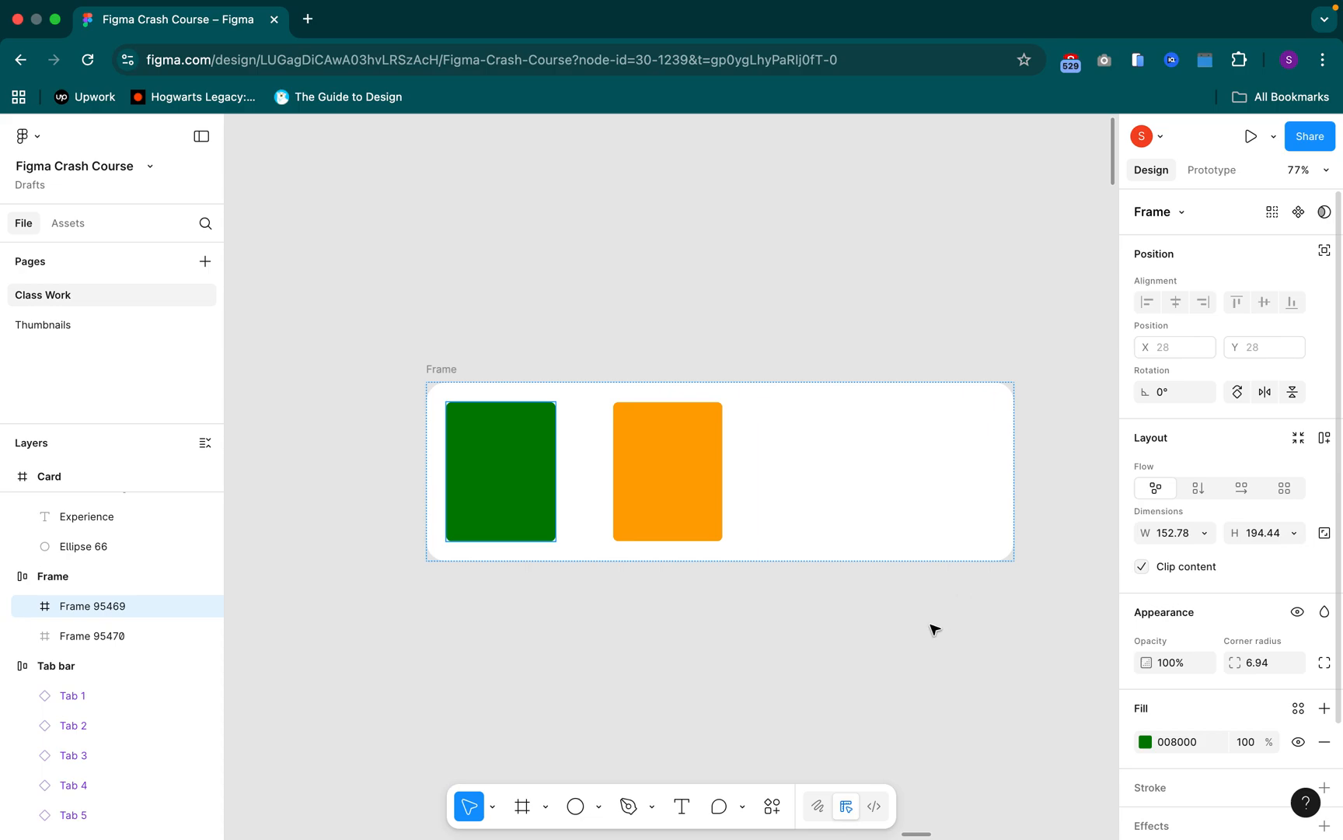
# Undo the Frame's width change and its auto layout
pyautogui.press('super+z')
pyautogui.press('super+z')
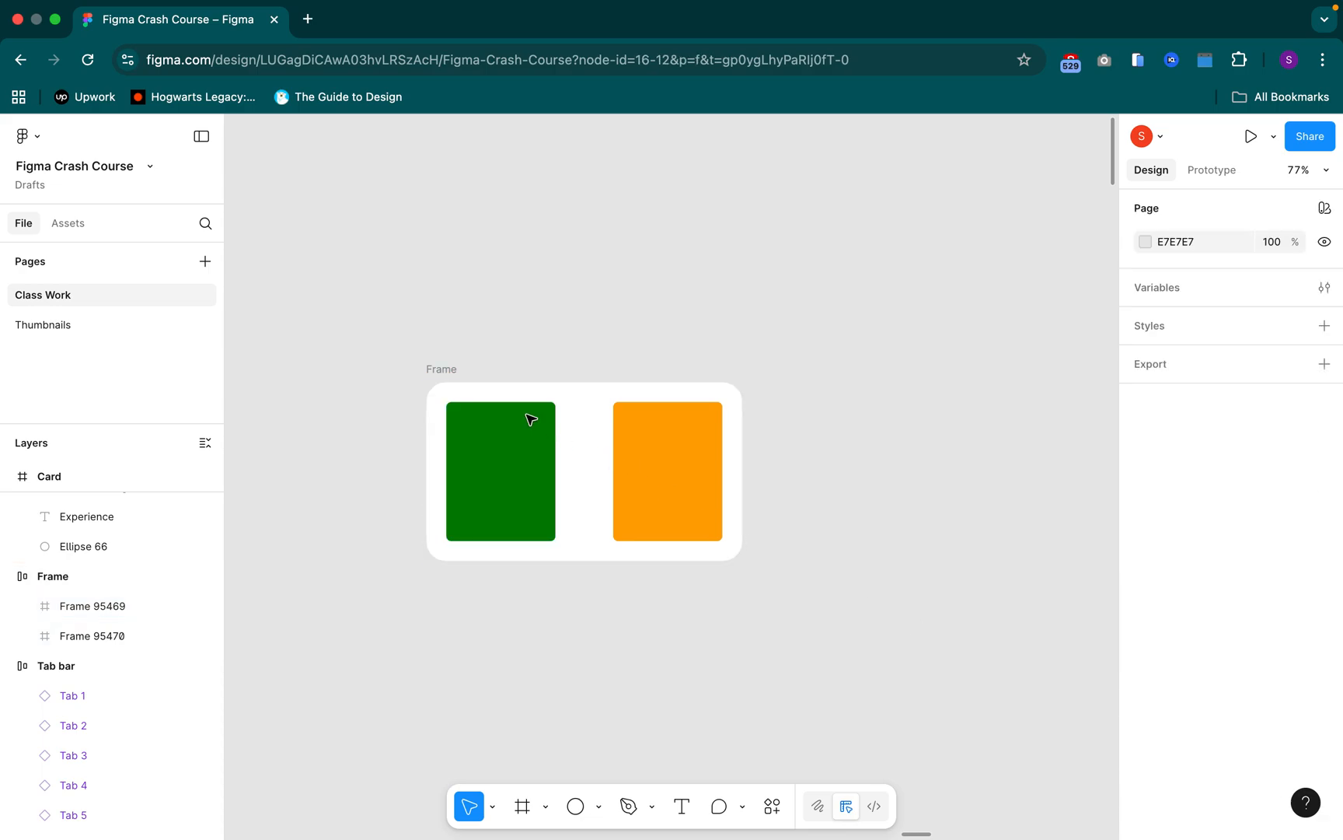
pyautogui.click(454, 373)
pyautogui.press('super+z')
# Duplicate the Frame with both rectangles and place the copy directly below the original at about Y 1566
pyautogui.scroll(-1, 457, 378)
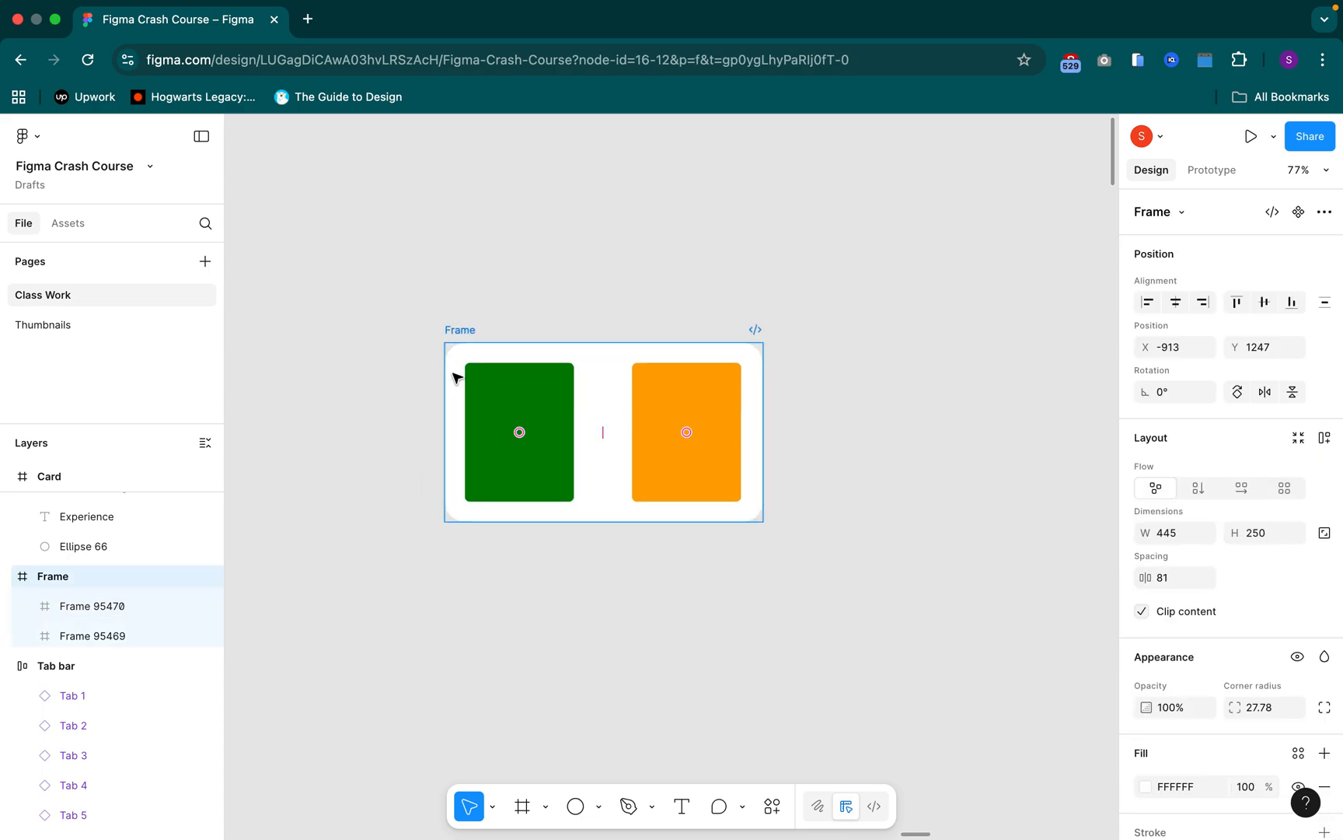
pyautogui.scroll(2, 457, 378)
pyautogui.scroll(-2, 457, 377)
pyautogui.scroll(-2, 457, 378)
pyautogui.hscroll(-1, 457, 378)
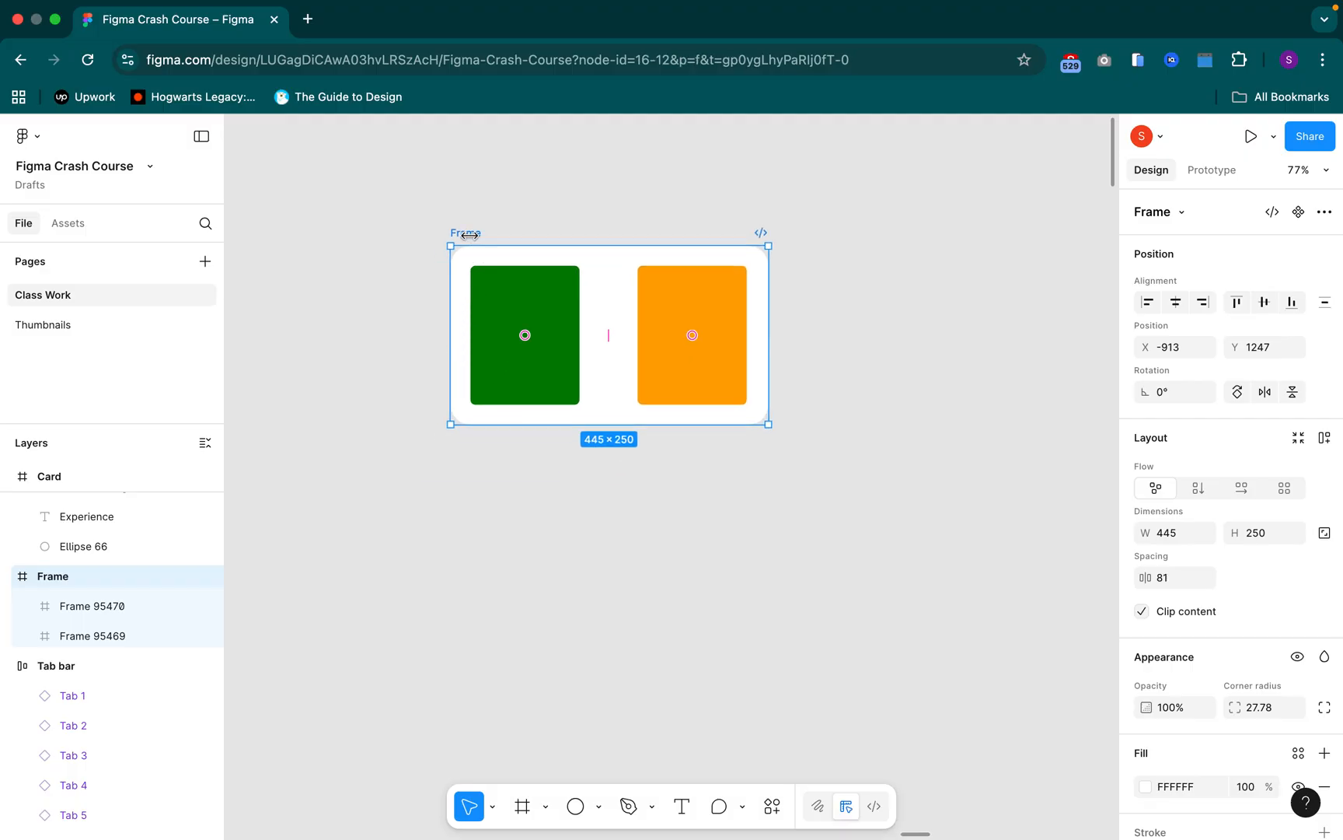
pyautogui.press('super+a')
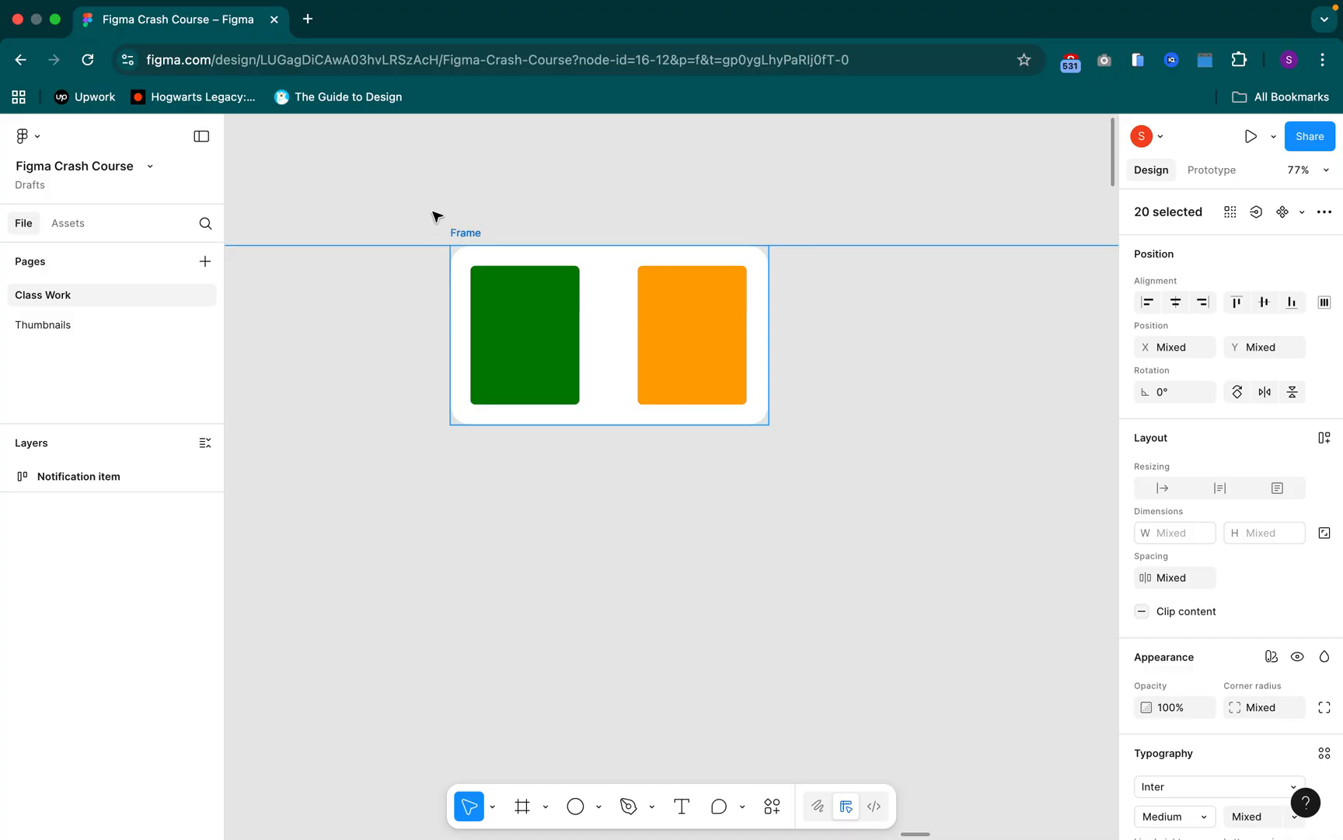
pyautogui.click(428, 213)
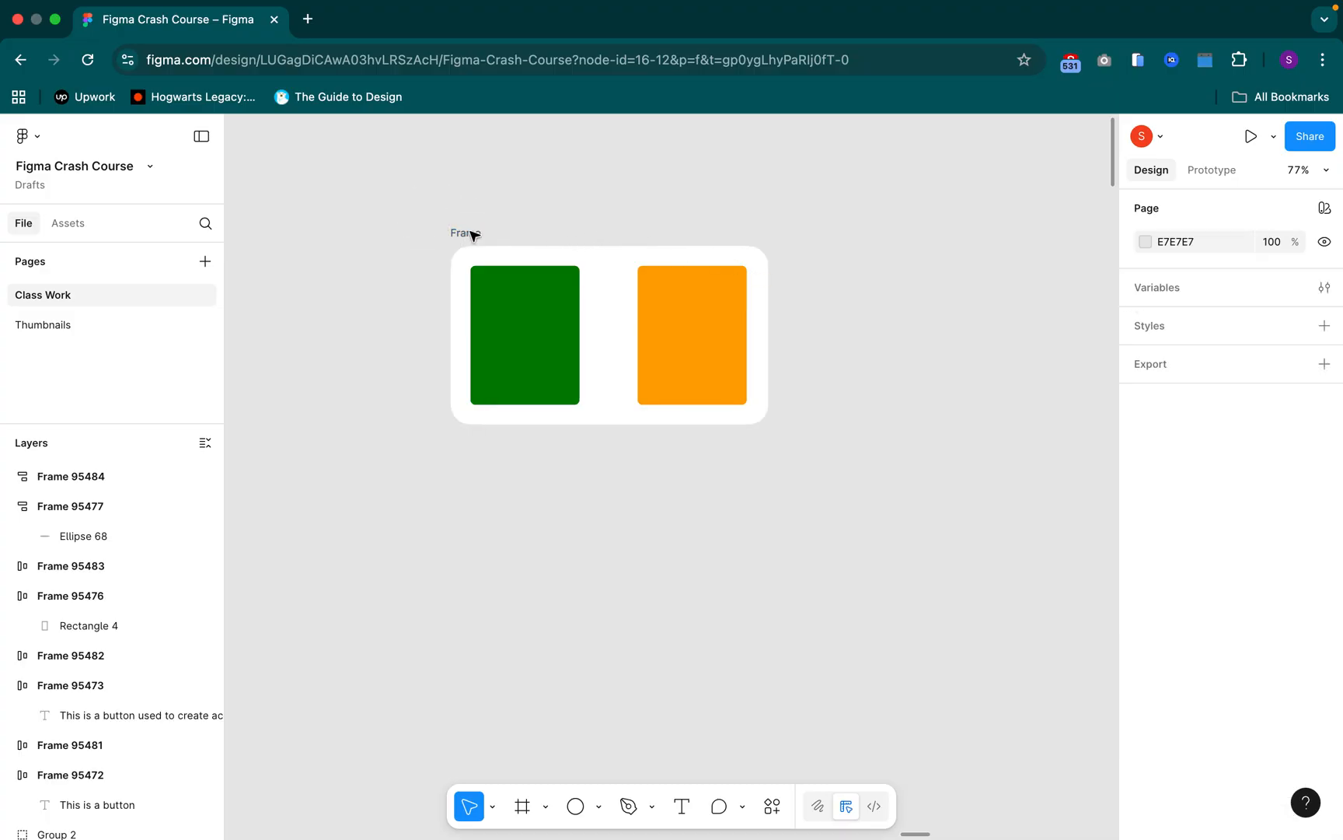
pyautogui.scroll(-3, 473, 234)
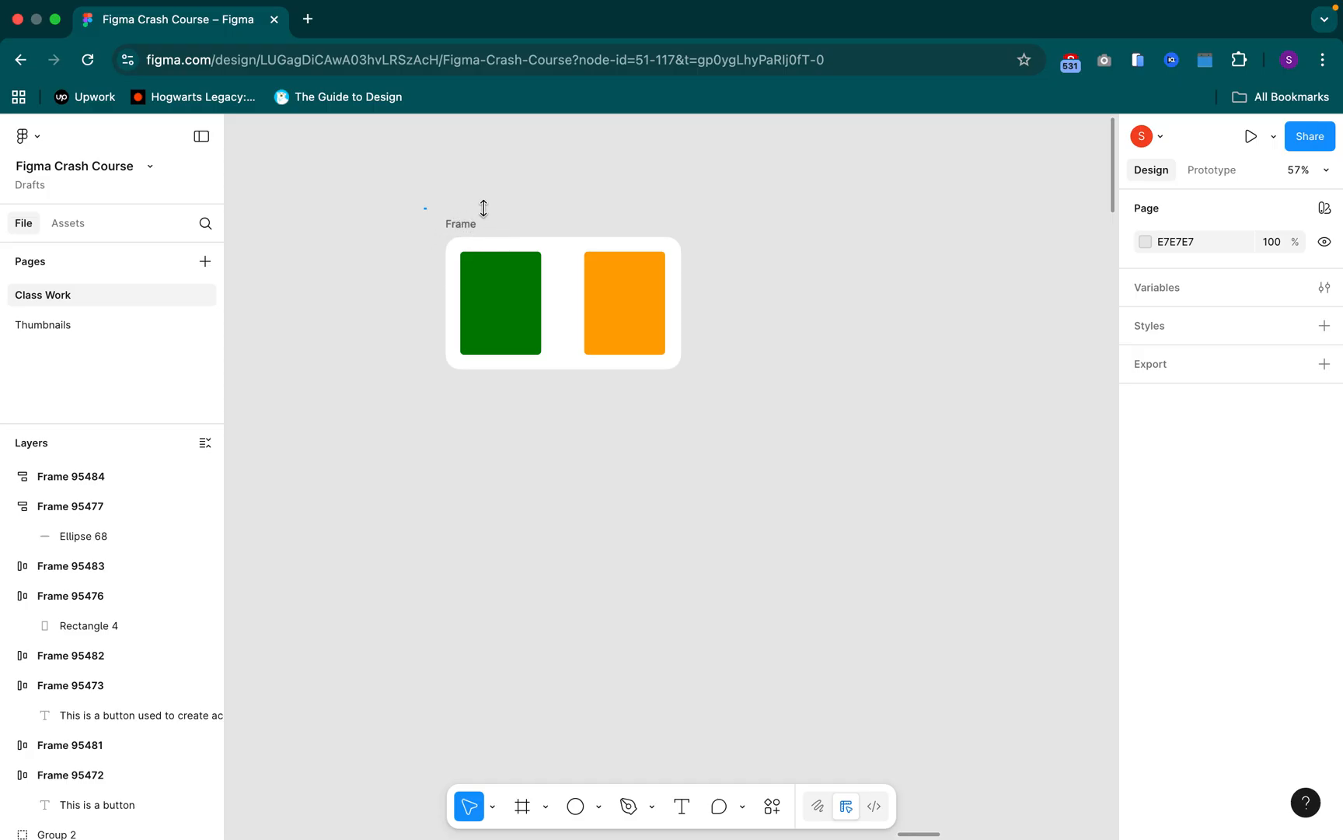
pyautogui.click(460, 224)
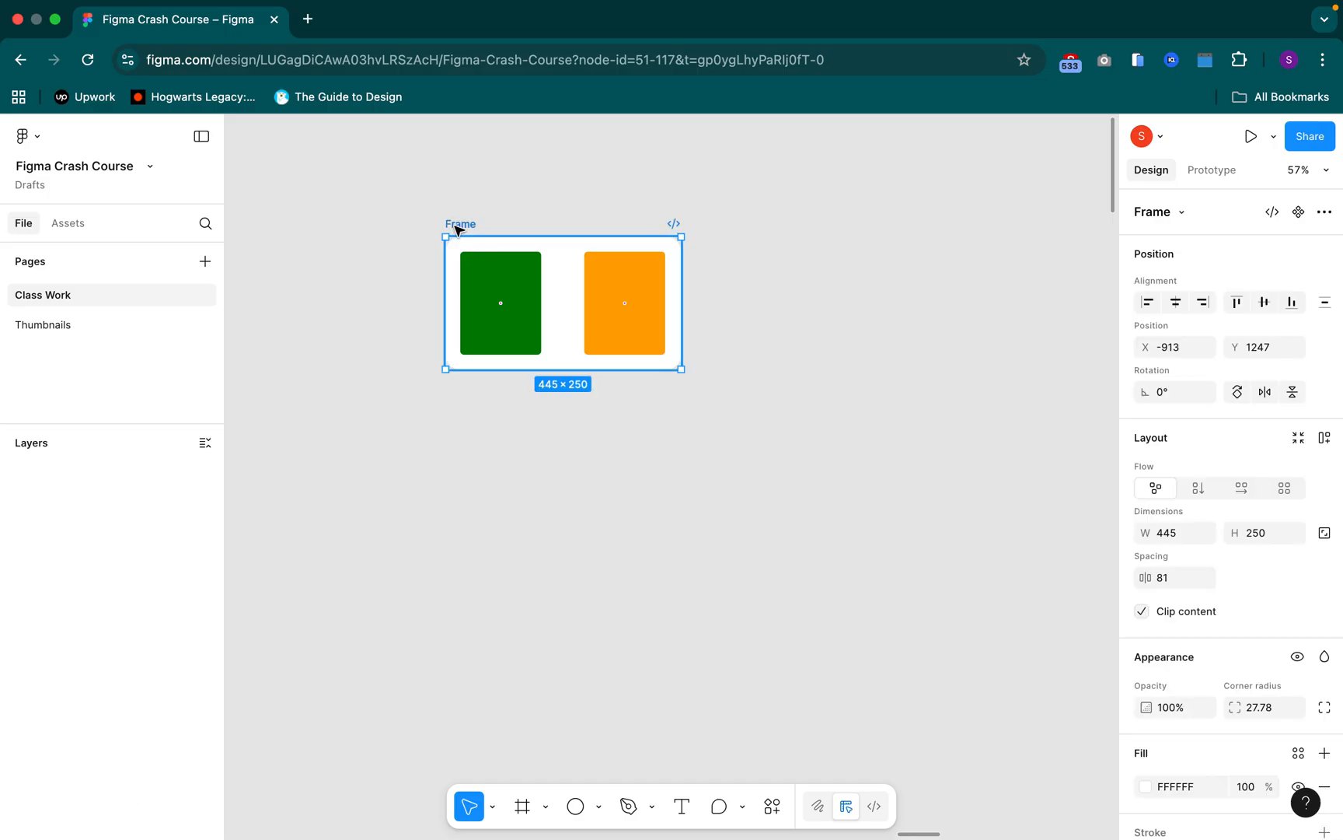
pyautogui.moveTo(455, 225); pyautogui.dragTo(456, 396)
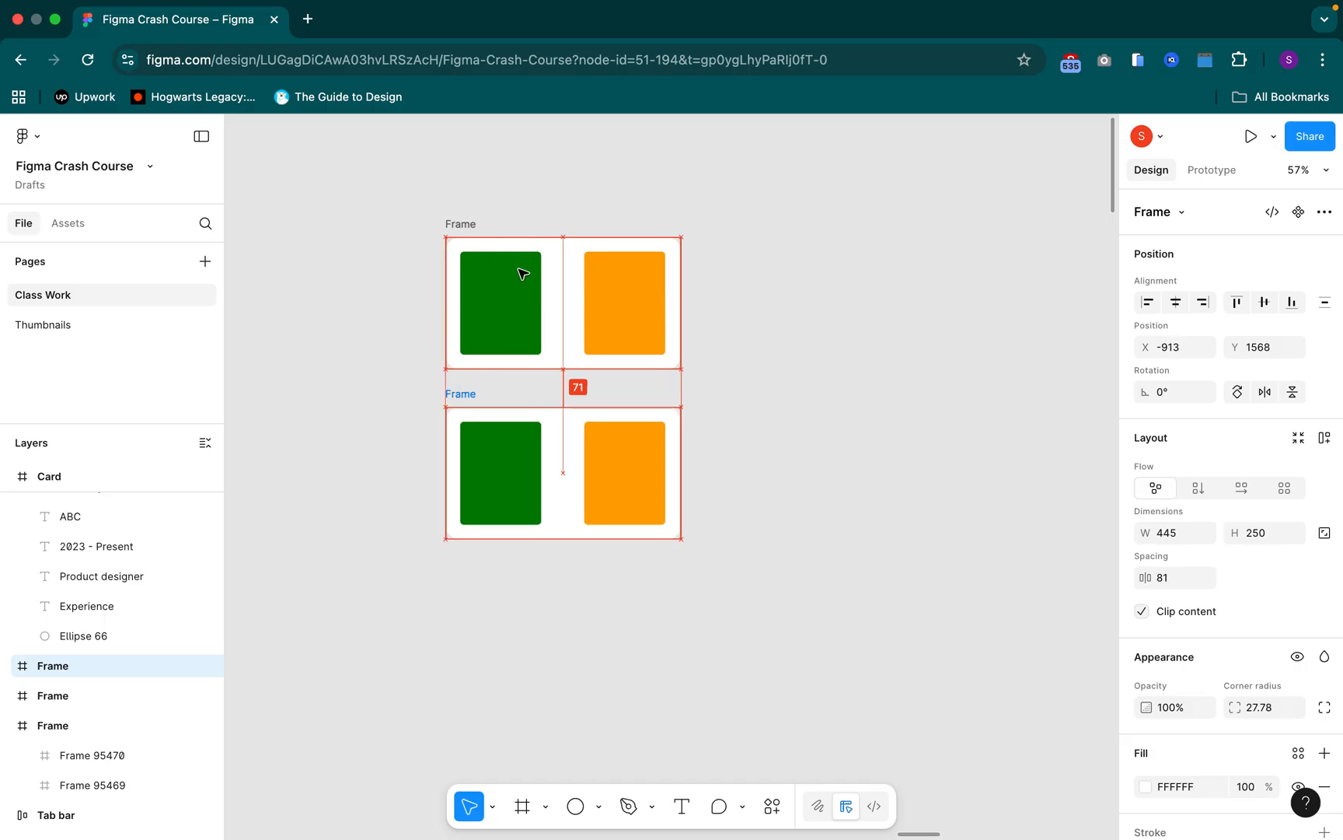
# Apply auto layout to the upper Frame and select the copy below it
pyautogui.click(465, 225)
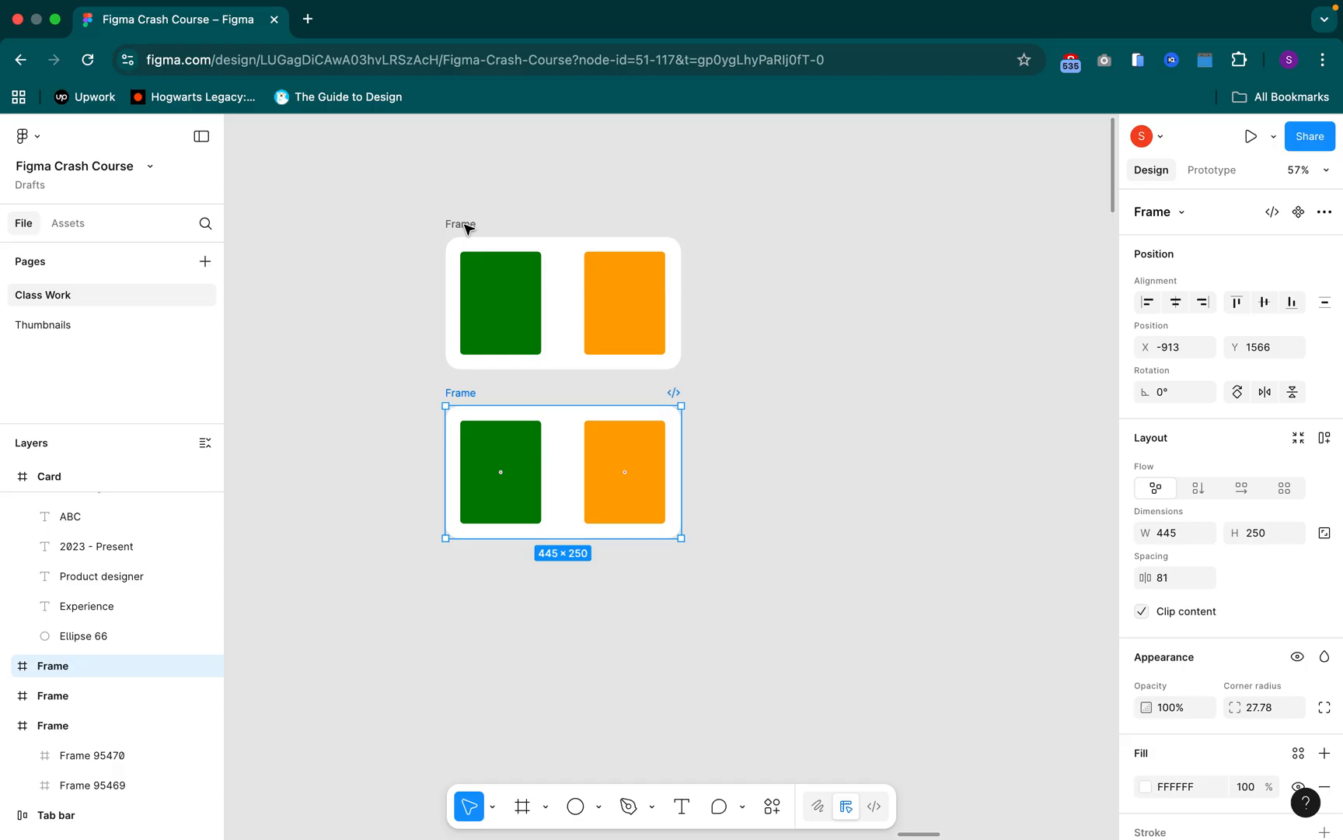
pyautogui.click(465, 225)
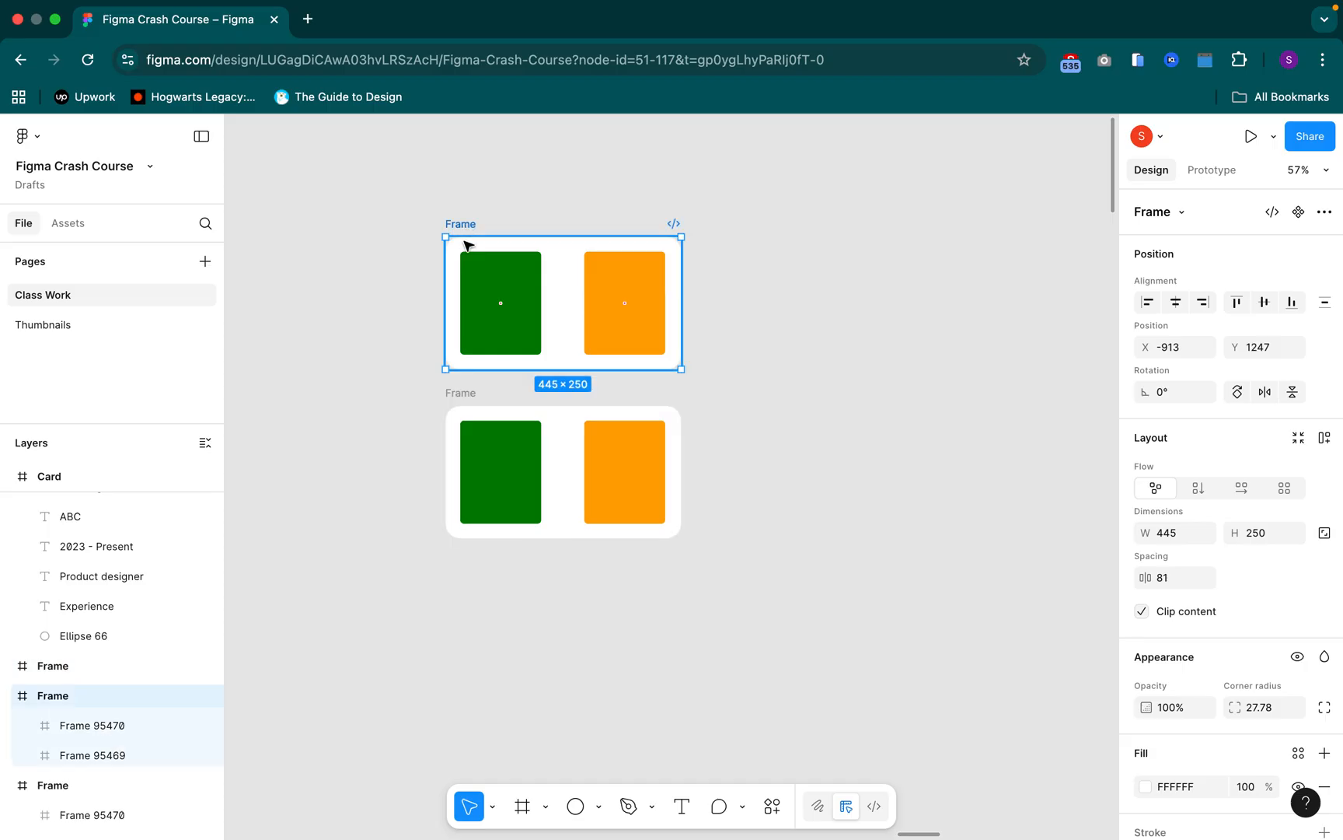
pyautogui.hotkey('shift', 'a')
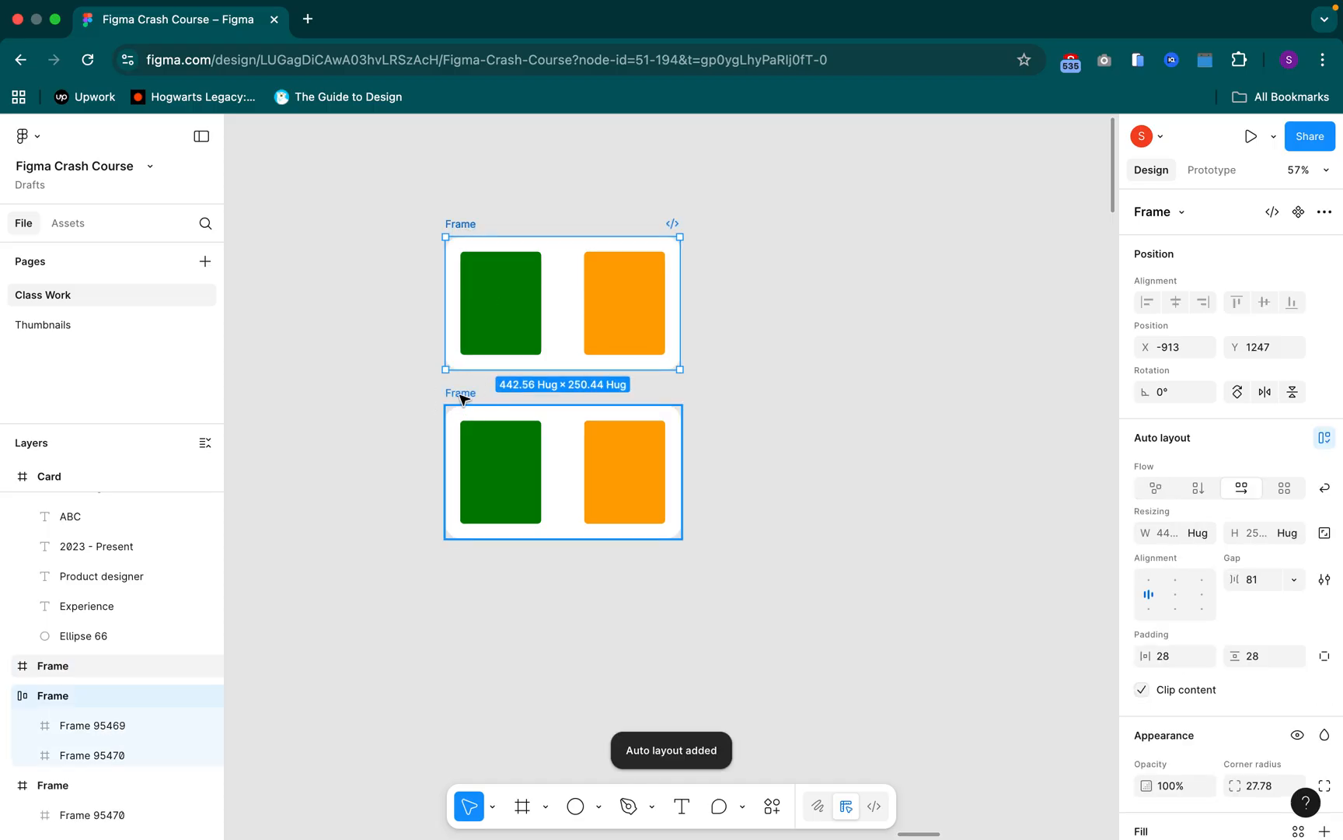
pyautogui.click(461, 395)
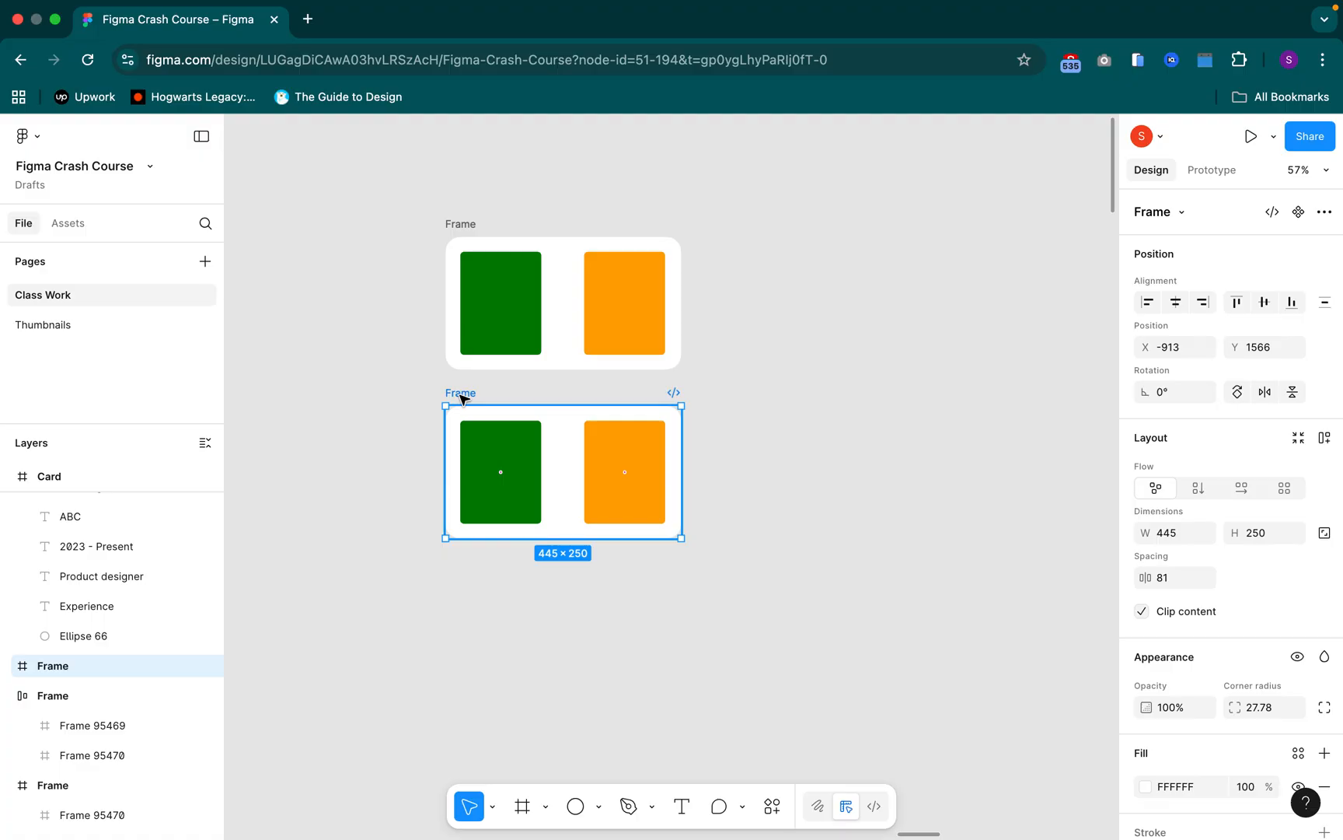
# Apply auto layout to the lower Frame and bring up the width sizing options of the upper Frame's green rectangle
pyautogui.hotkey('shift', 'a')
pyautogui.click(504, 327)
pyautogui.click(761, 359)
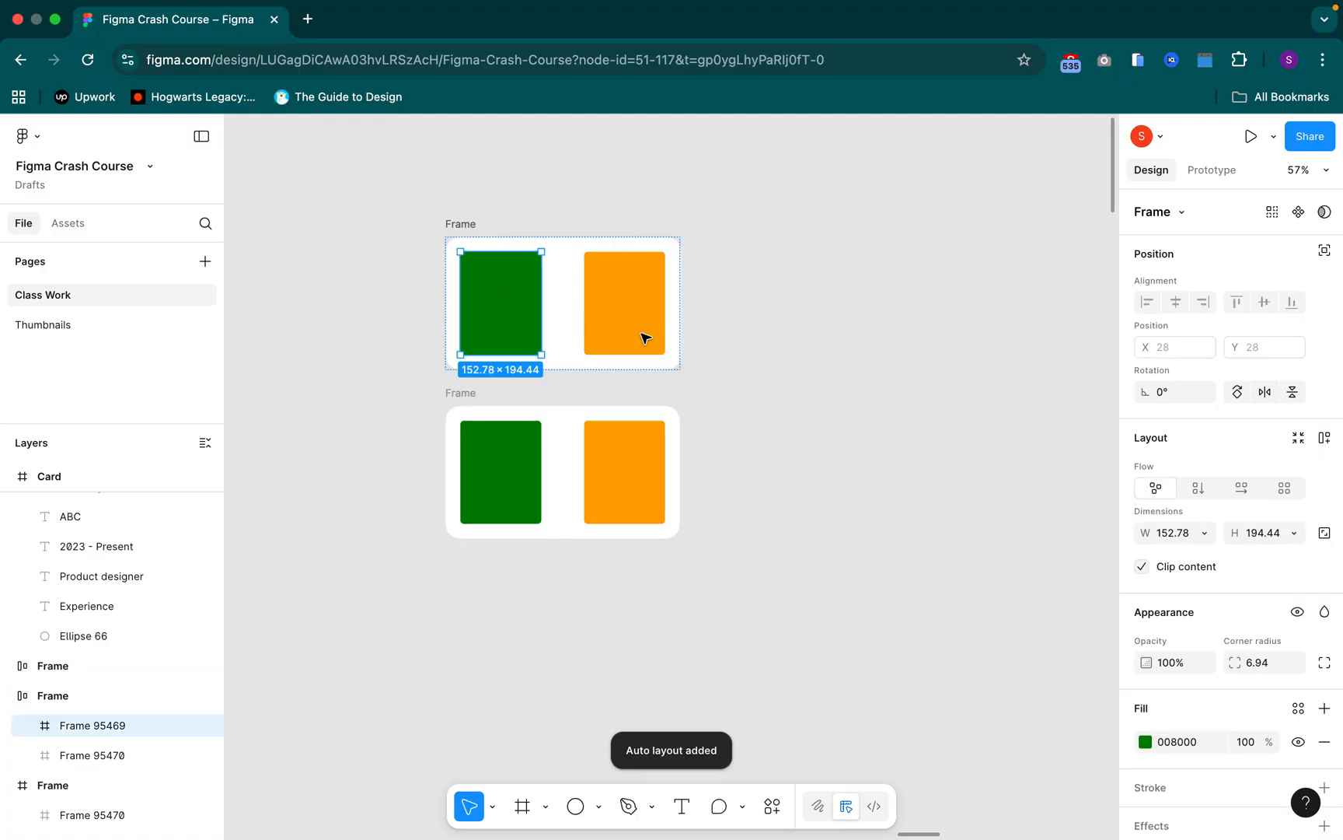
pyautogui.click(522, 312)
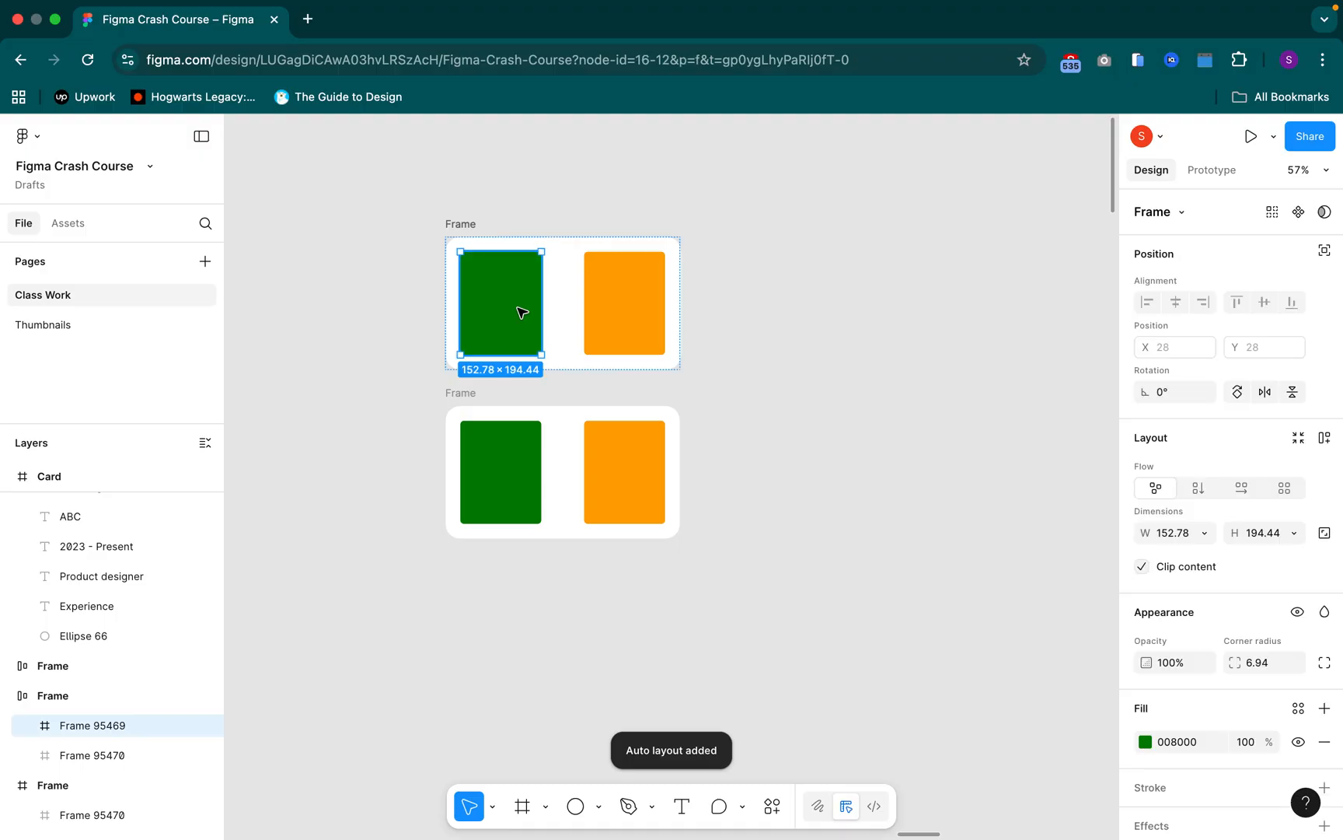
pyautogui.click(1204, 536)
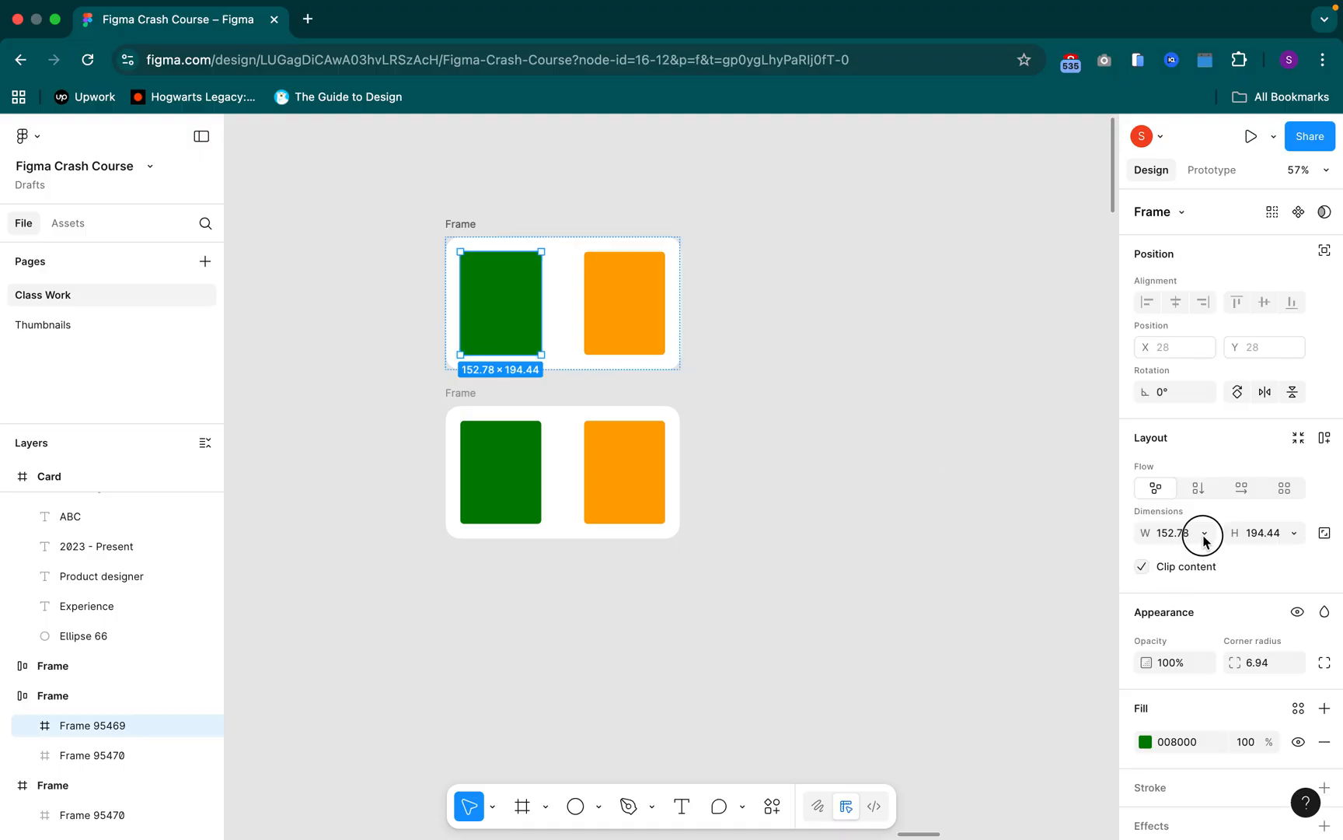
pyautogui.click(1205, 538)
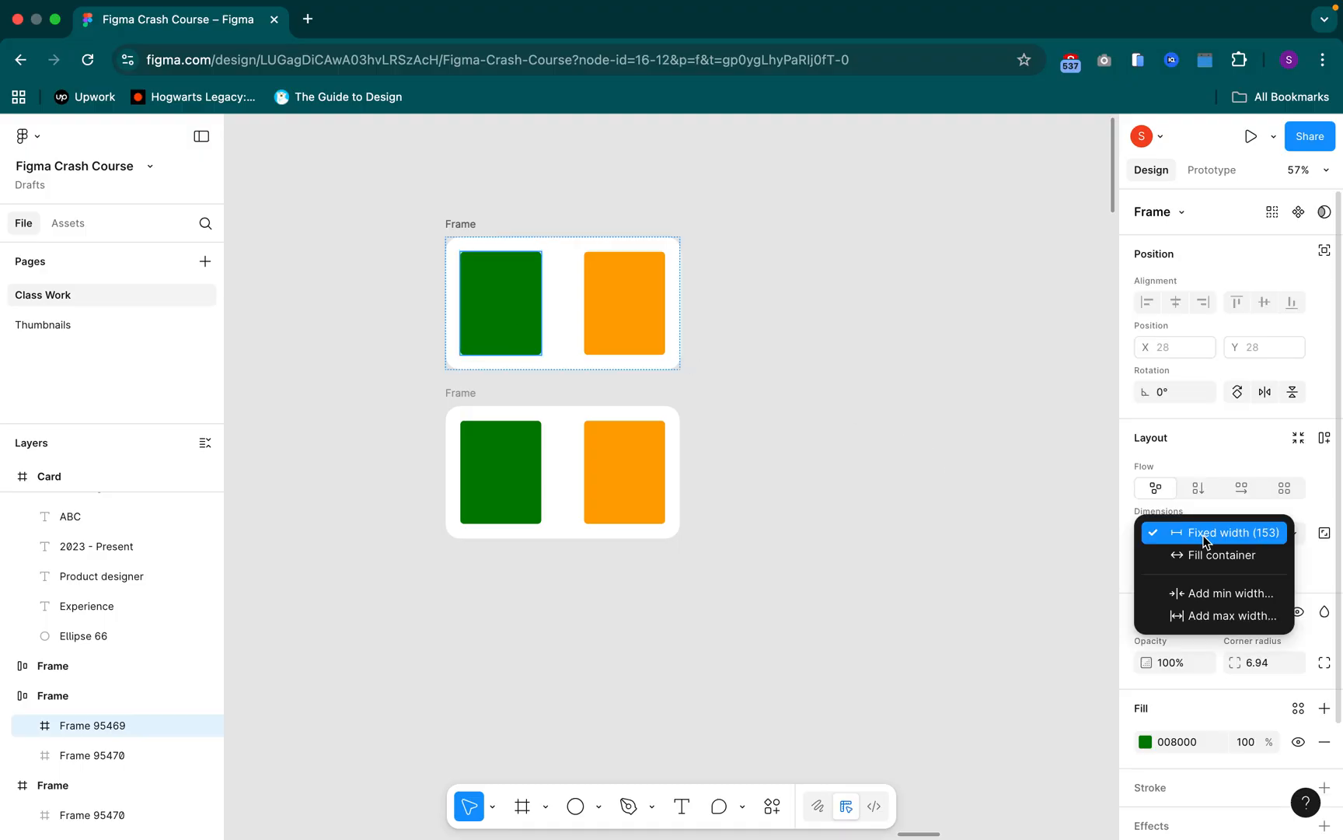
# Set the width of the lower Frame's green rectangle to Fill container
pyautogui.click(502, 455)
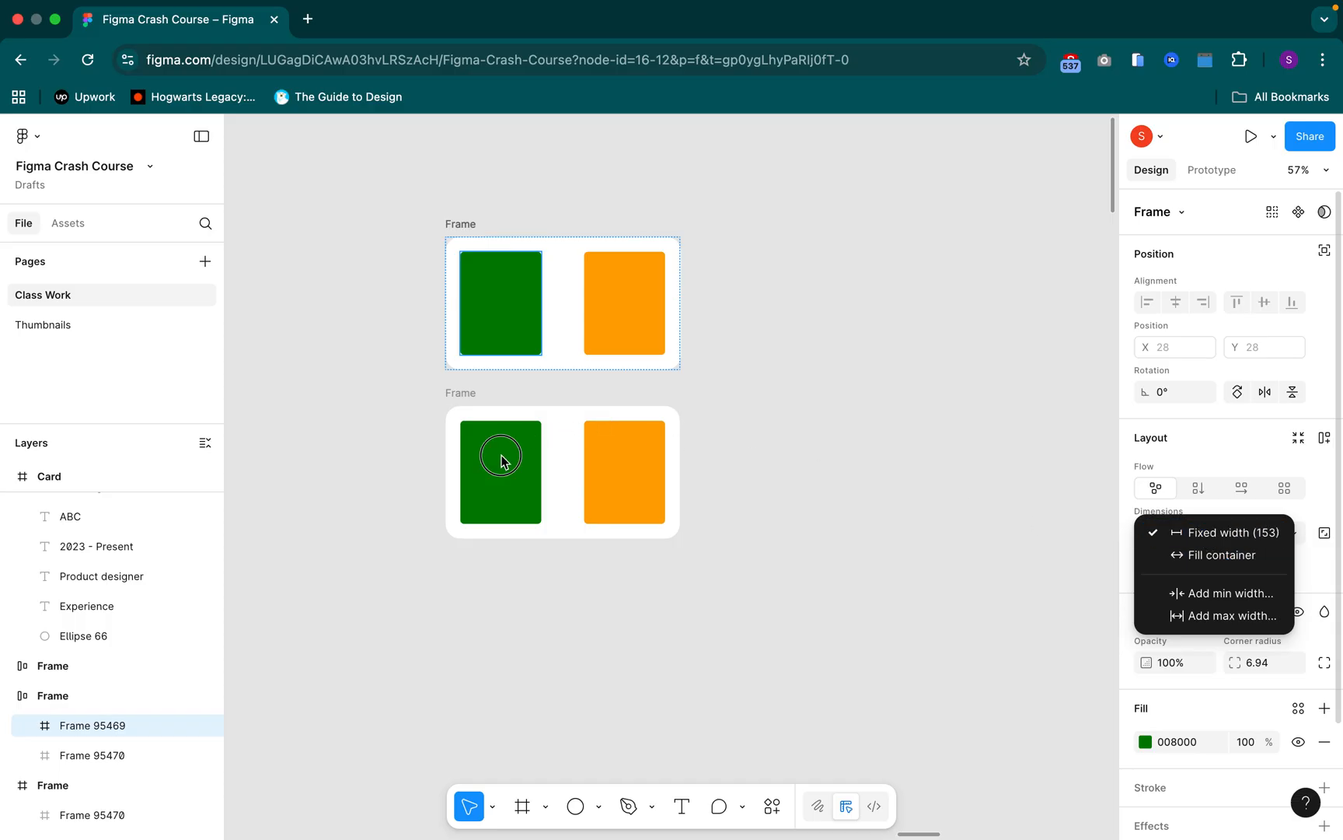
pyautogui.click(524, 462)
pyautogui.click(527, 463)
pyautogui.click(1202, 533)
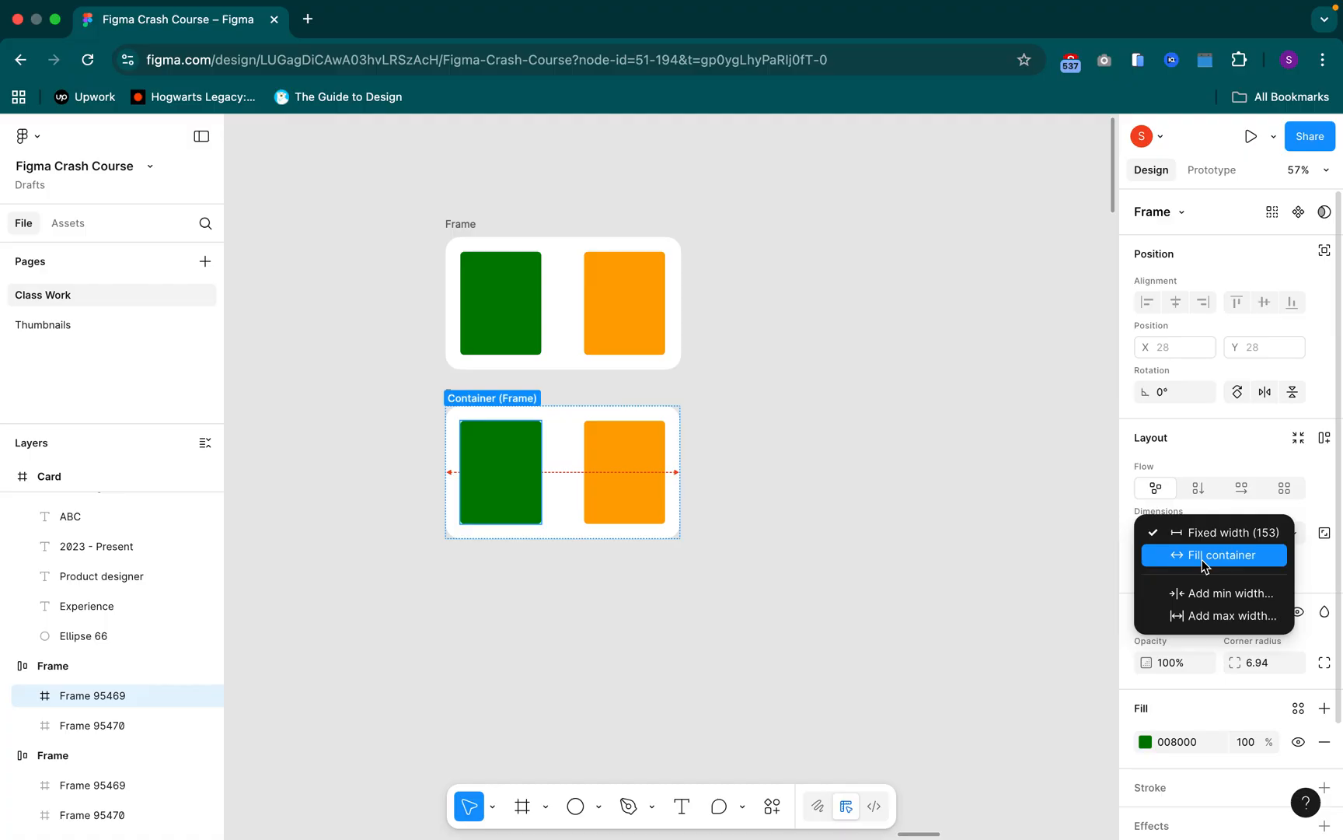
pyautogui.click(1202, 555)
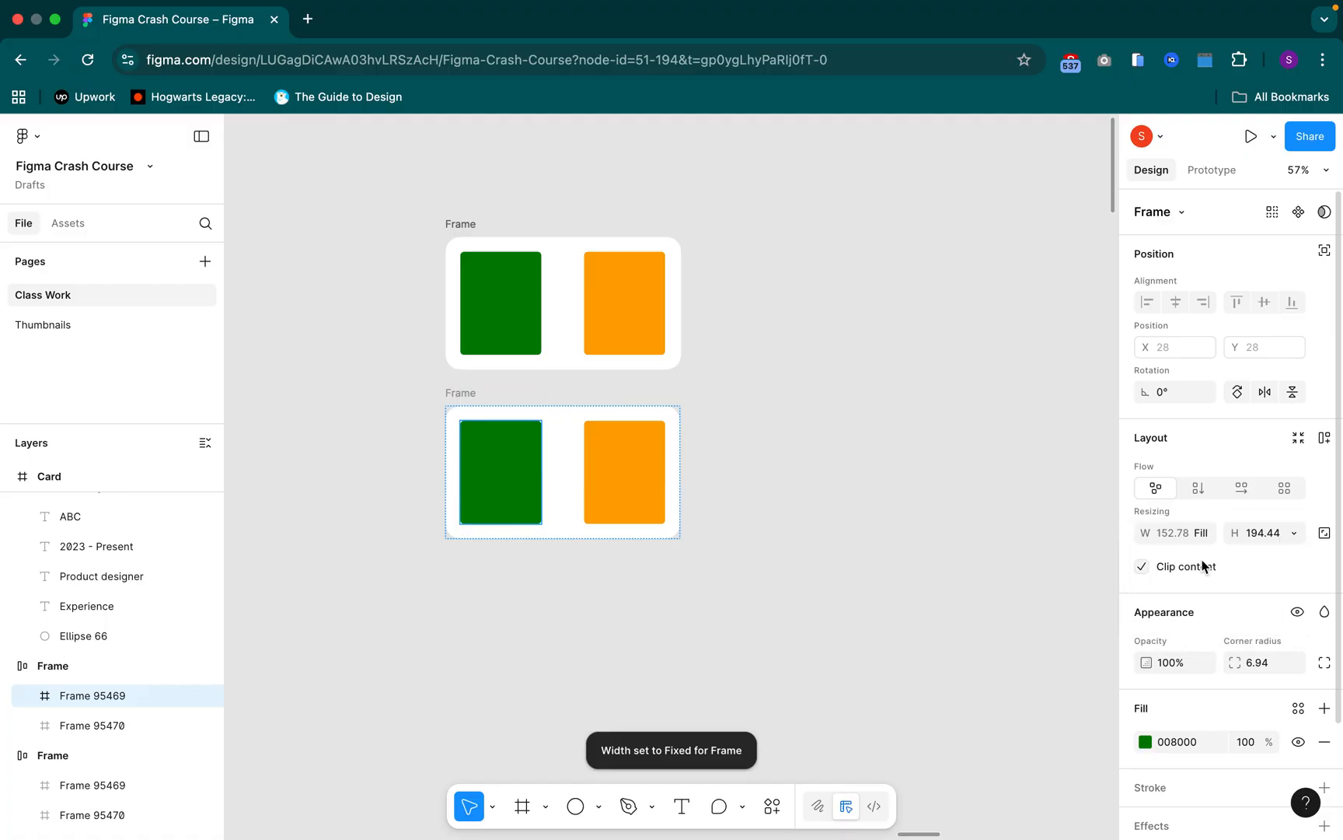
# Widen the upper Frame to about 1043, keeping its left edge in place
pyautogui.click(470, 233)
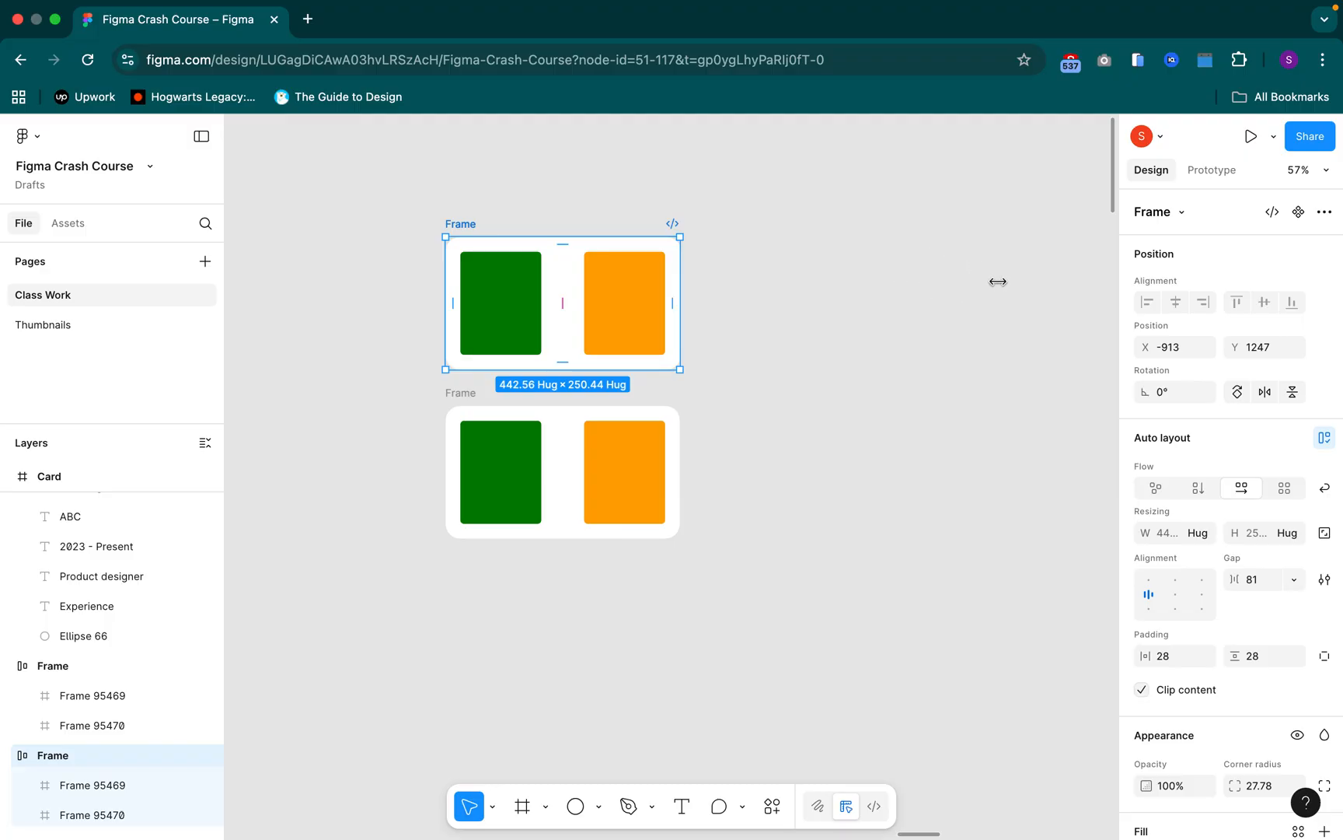
pyautogui.moveTo(681, 282); pyautogui.dragTo(691, 281)
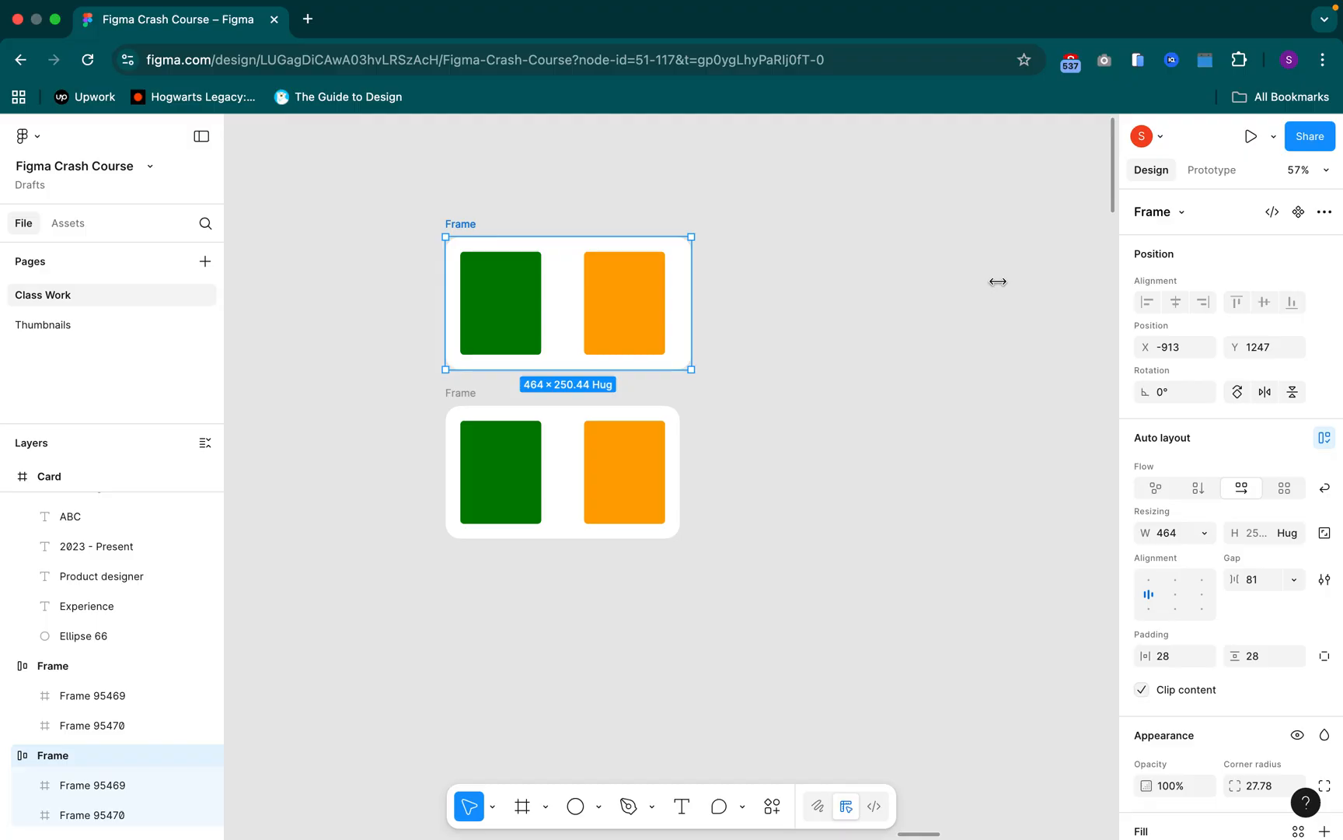
pyautogui.moveTo(692, 282); pyautogui.dragTo(998, 281)
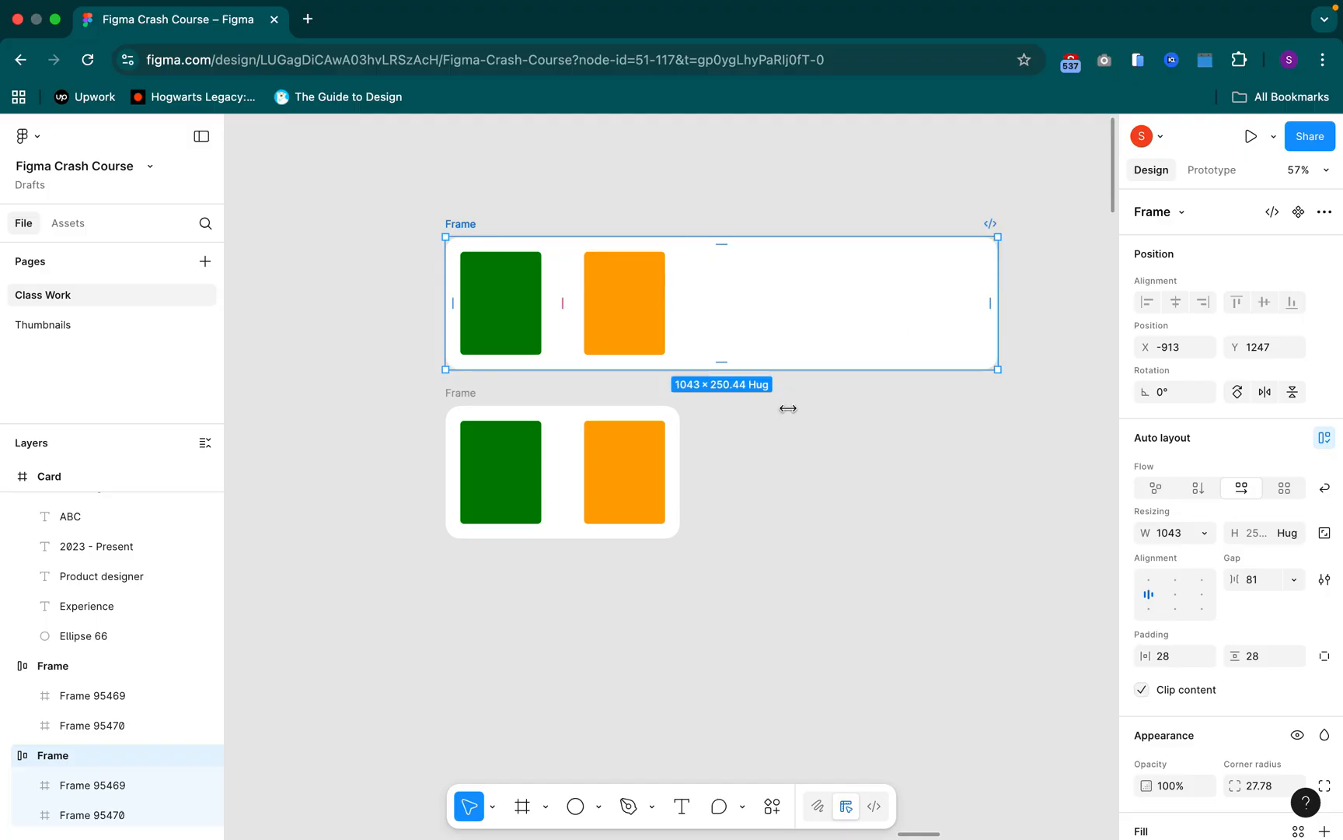
# Widen the lower Frame to about 1059 and inspect the sizing of its green rectangle
pyautogui.click(474, 398)
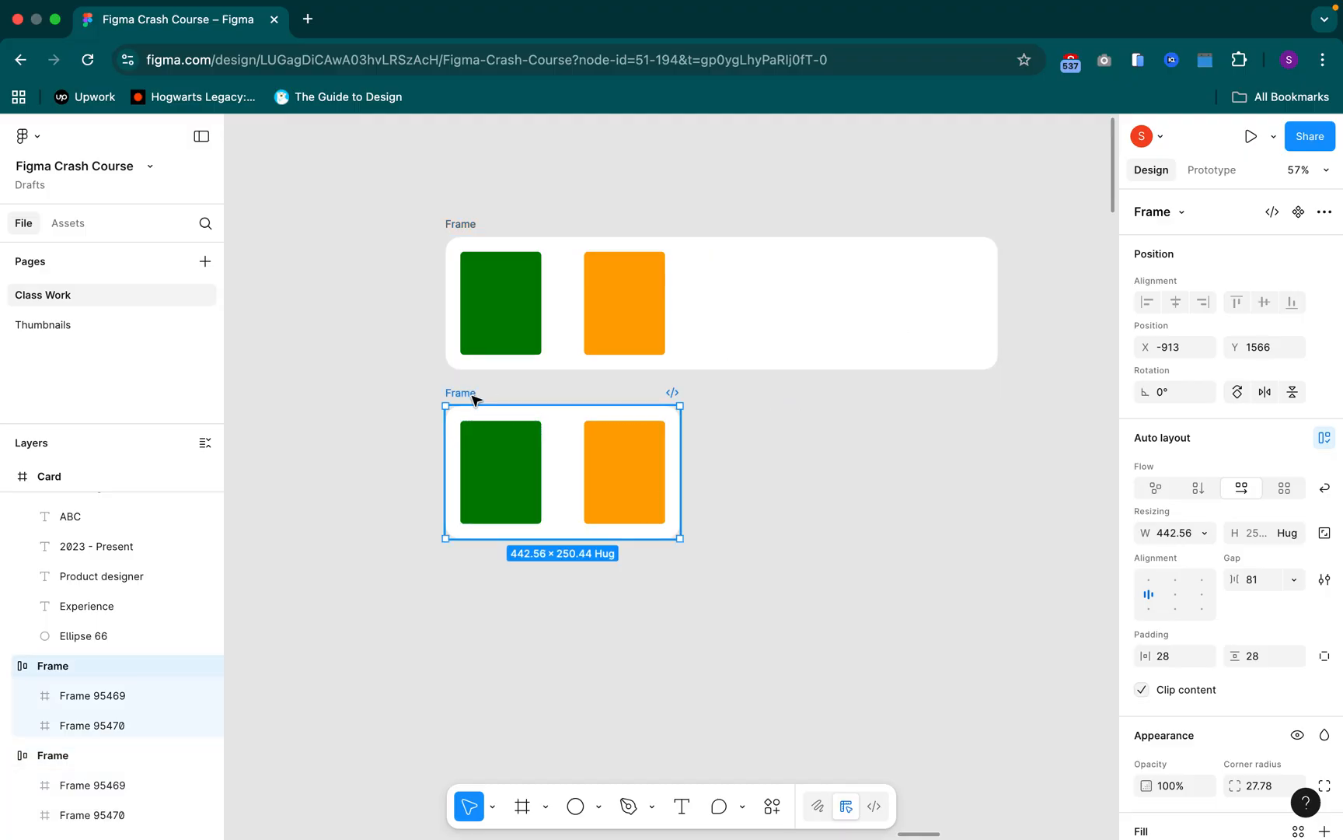
pyautogui.moveTo(679, 465); pyautogui.dragTo(1007, 457)
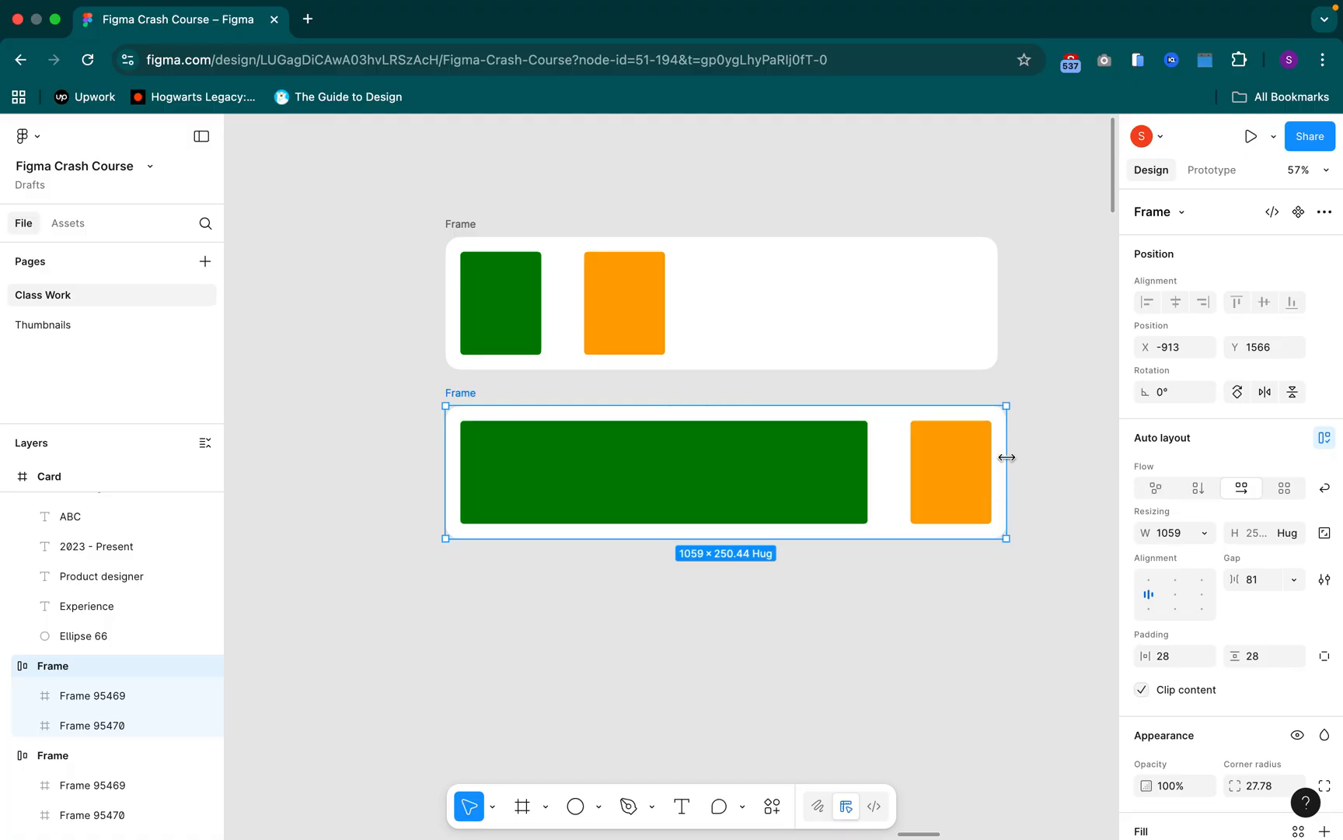
pyautogui.click(792, 472)
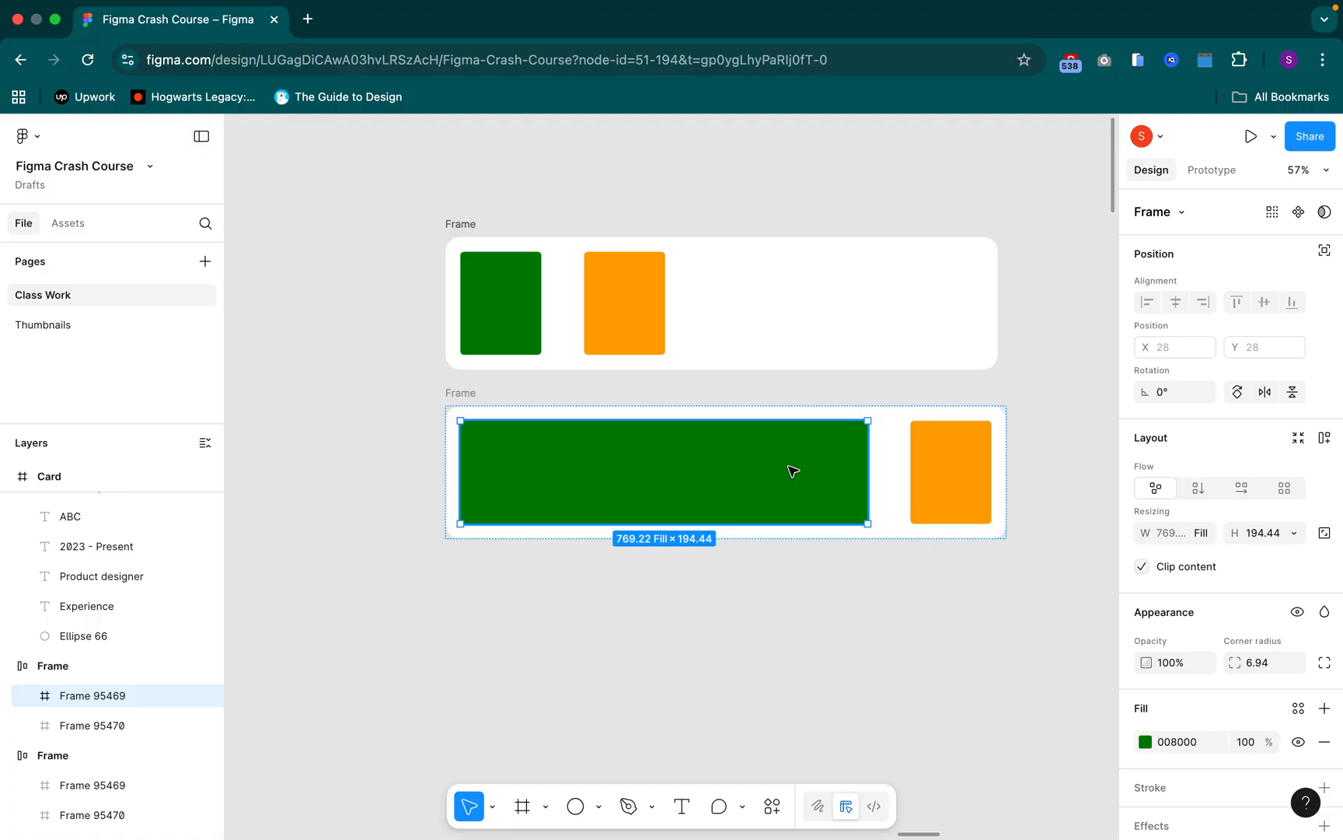
pyautogui.click(469, 397)
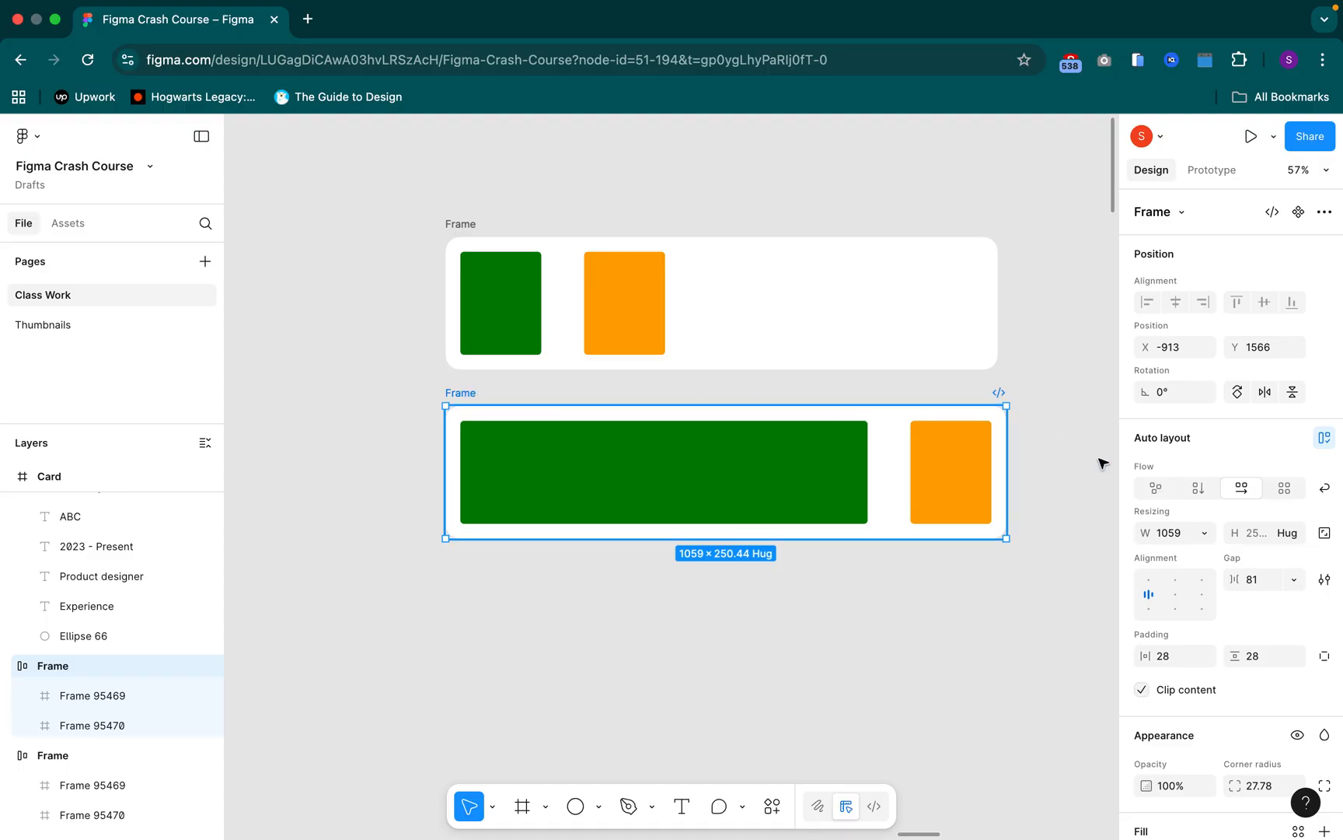
# Review the lower Frame's width sizing options and dismiss them without choosing one
pyautogui.click(1205, 534)
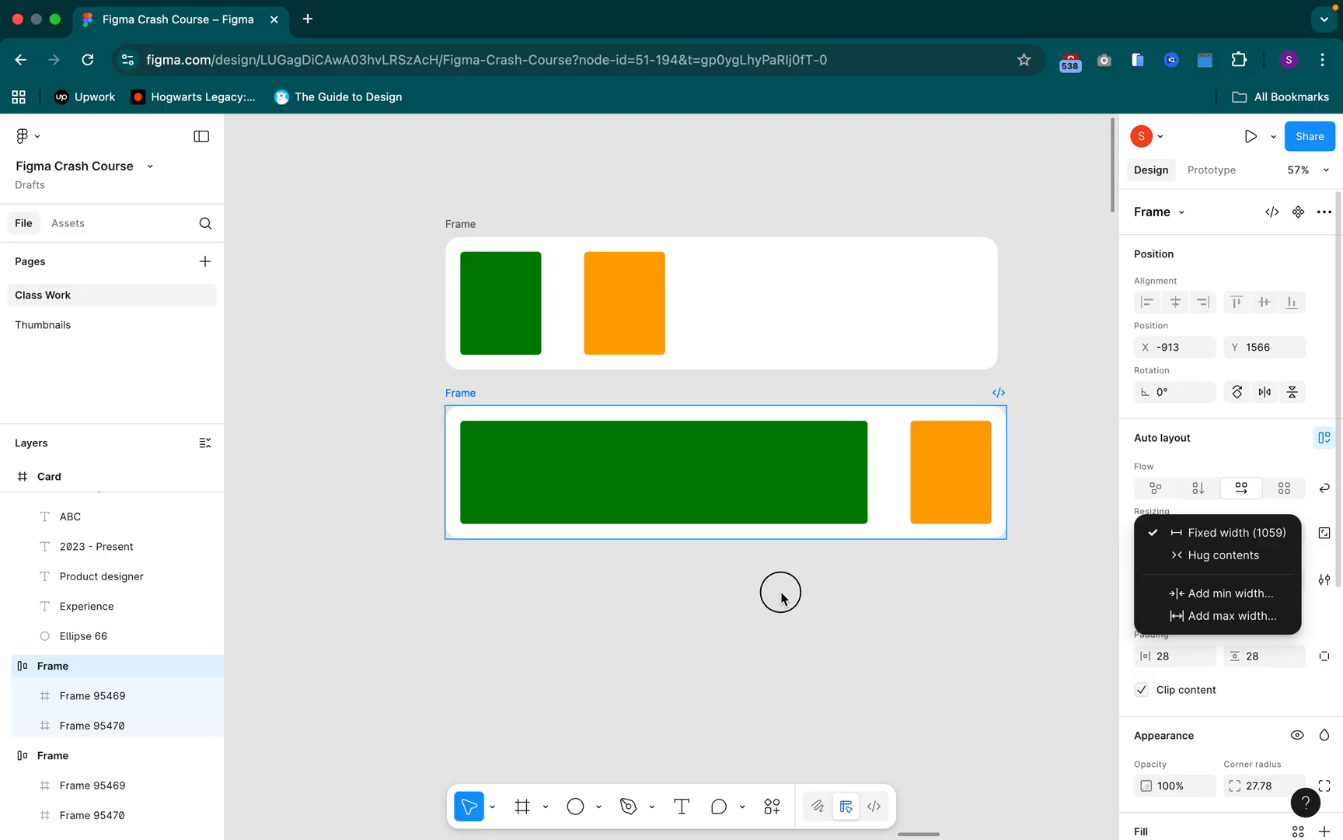
pyautogui.click(801, 628)
pyautogui.click(755, 604)
# Undo the widening of the lower Frame
pyautogui.hscroll(2, 755, 603)
pyautogui.scroll(-1, 755, 603)
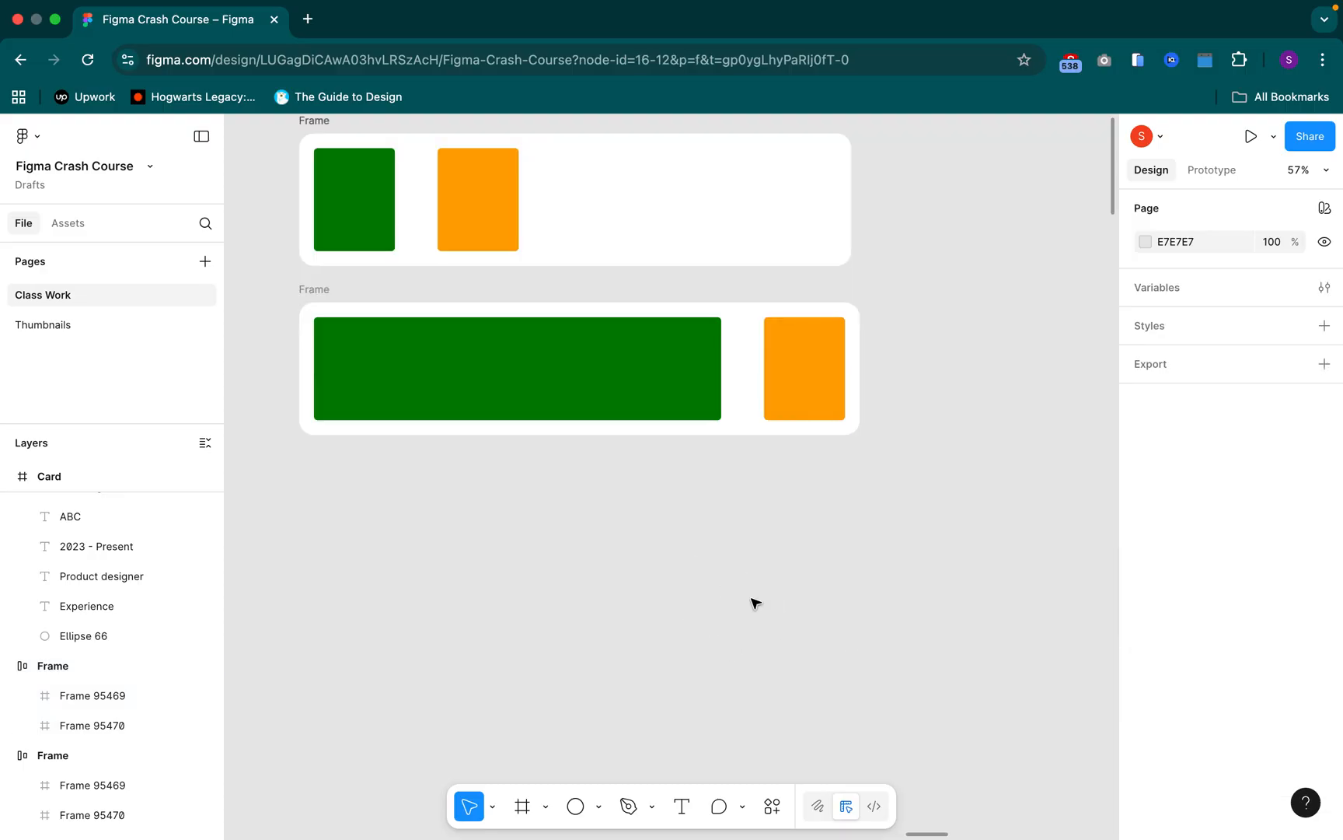
pyautogui.press('super+z')
pyautogui.hscroll(8, 761, 604)
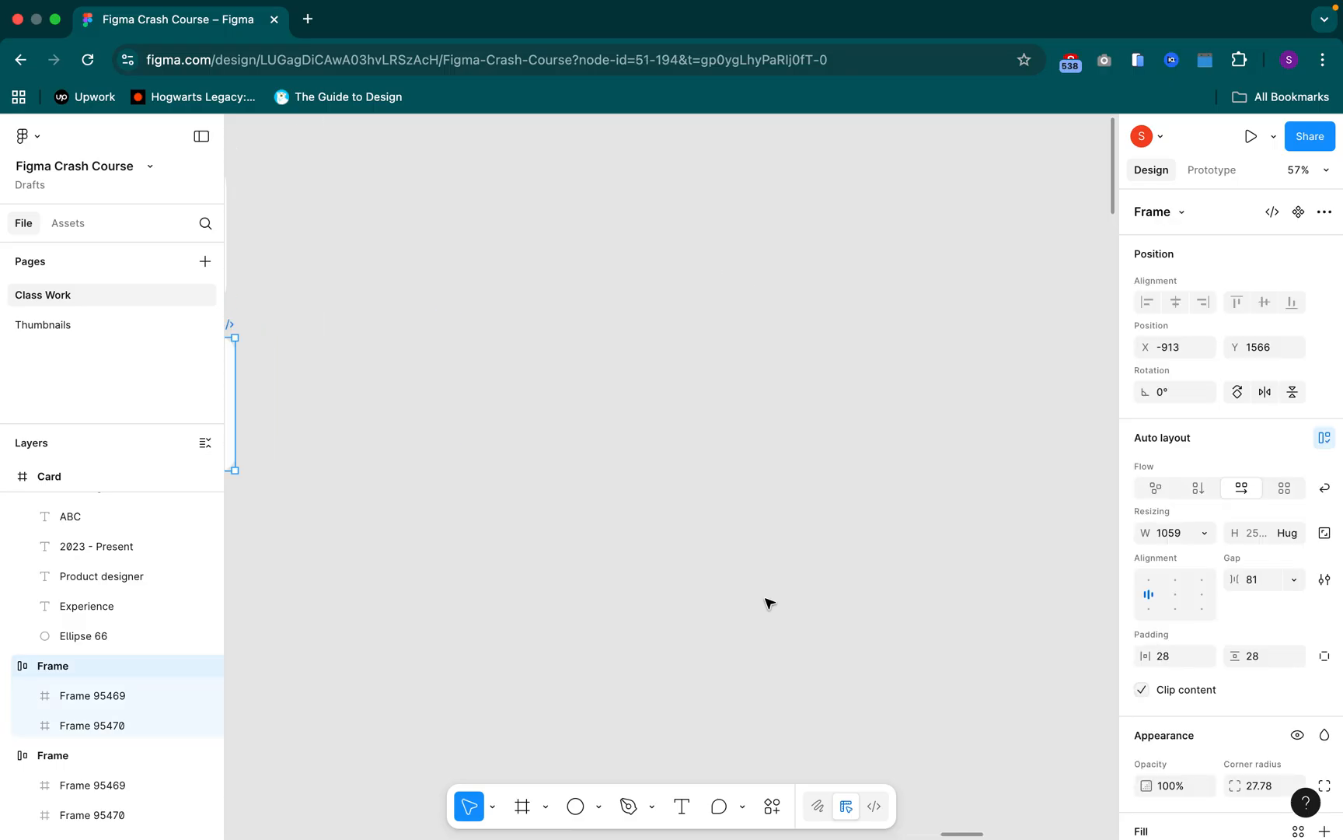
pyautogui.hscroll(-8, 769, 603)
pyautogui.scroll(1, 768, 604)
pyautogui.hscroll(-5, 769, 604)
pyautogui.scroll(2, 769, 603)
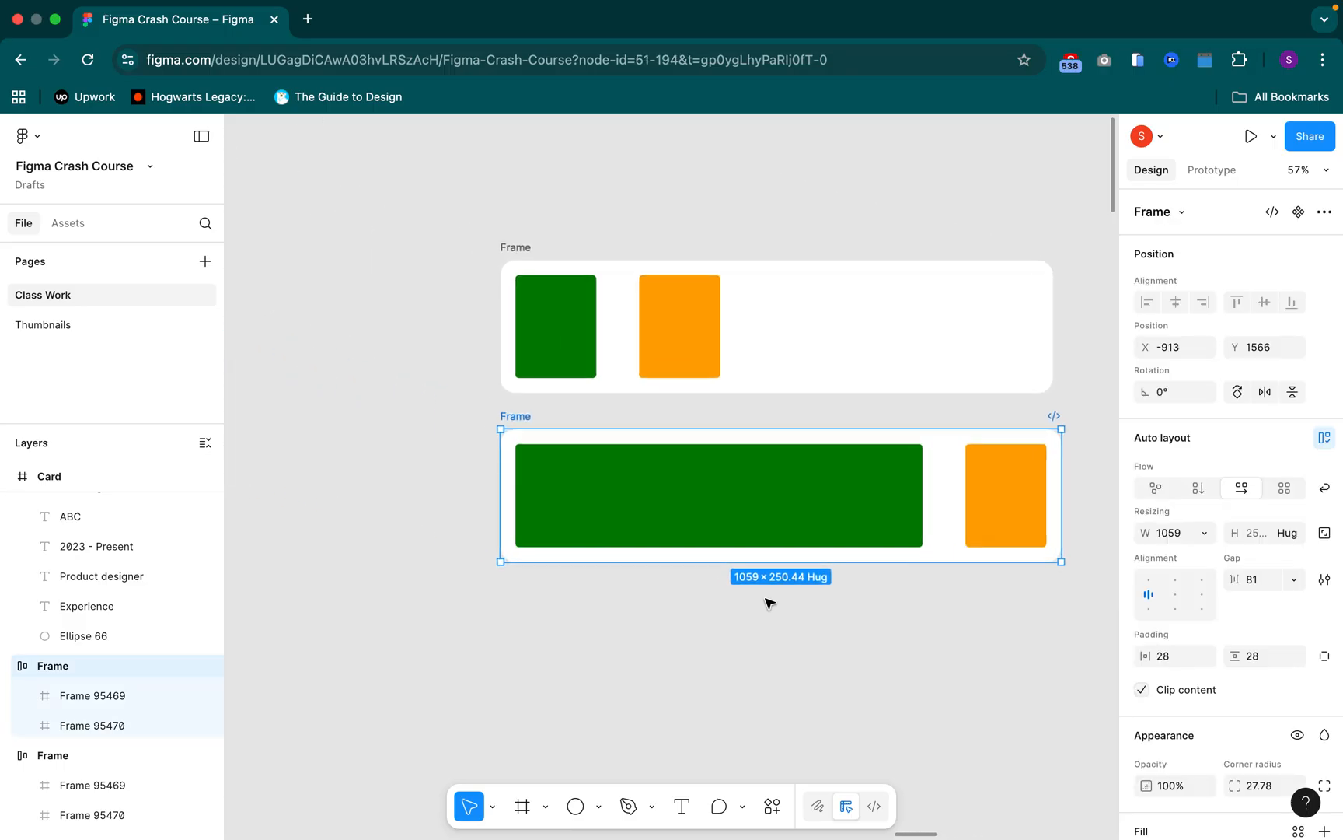
pyautogui.press('super+z')
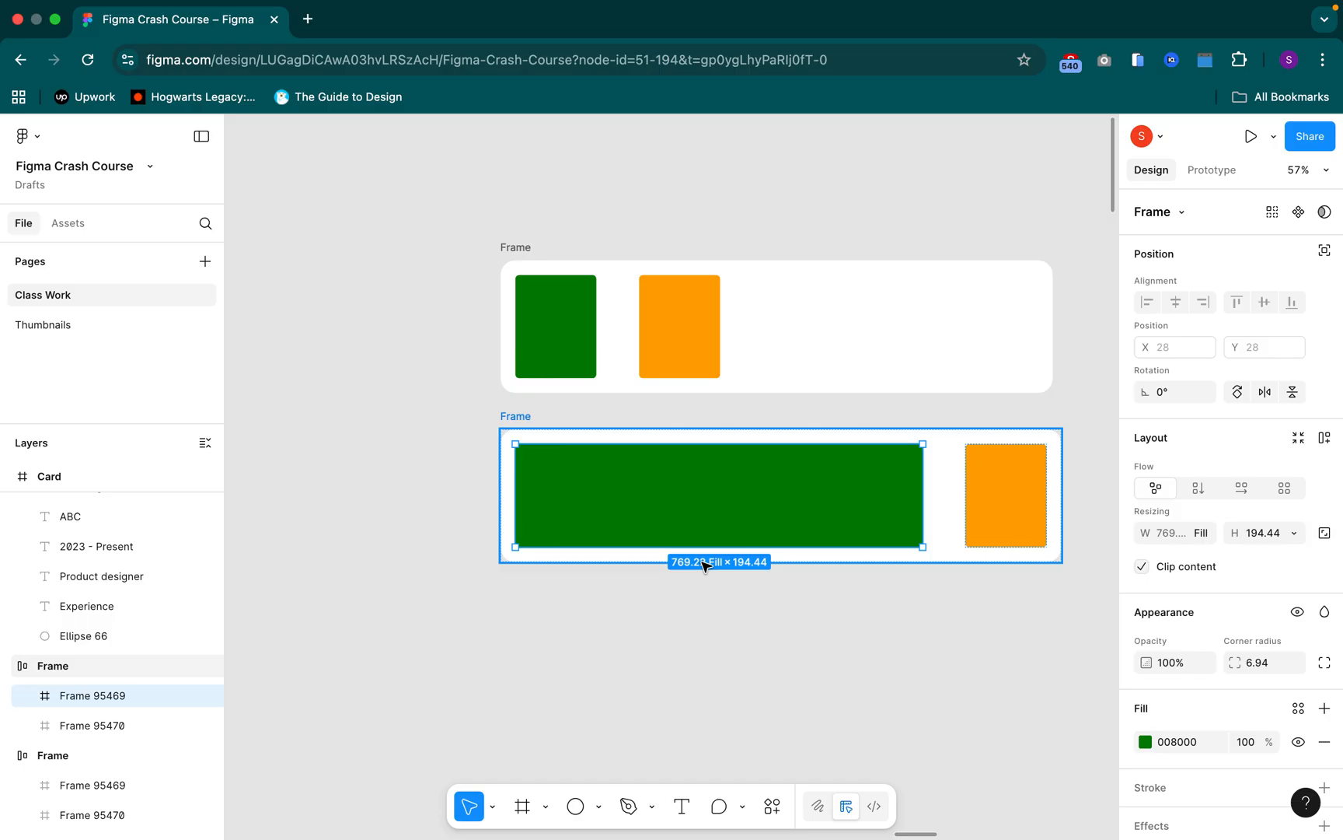
pyautogui.press('super+z')
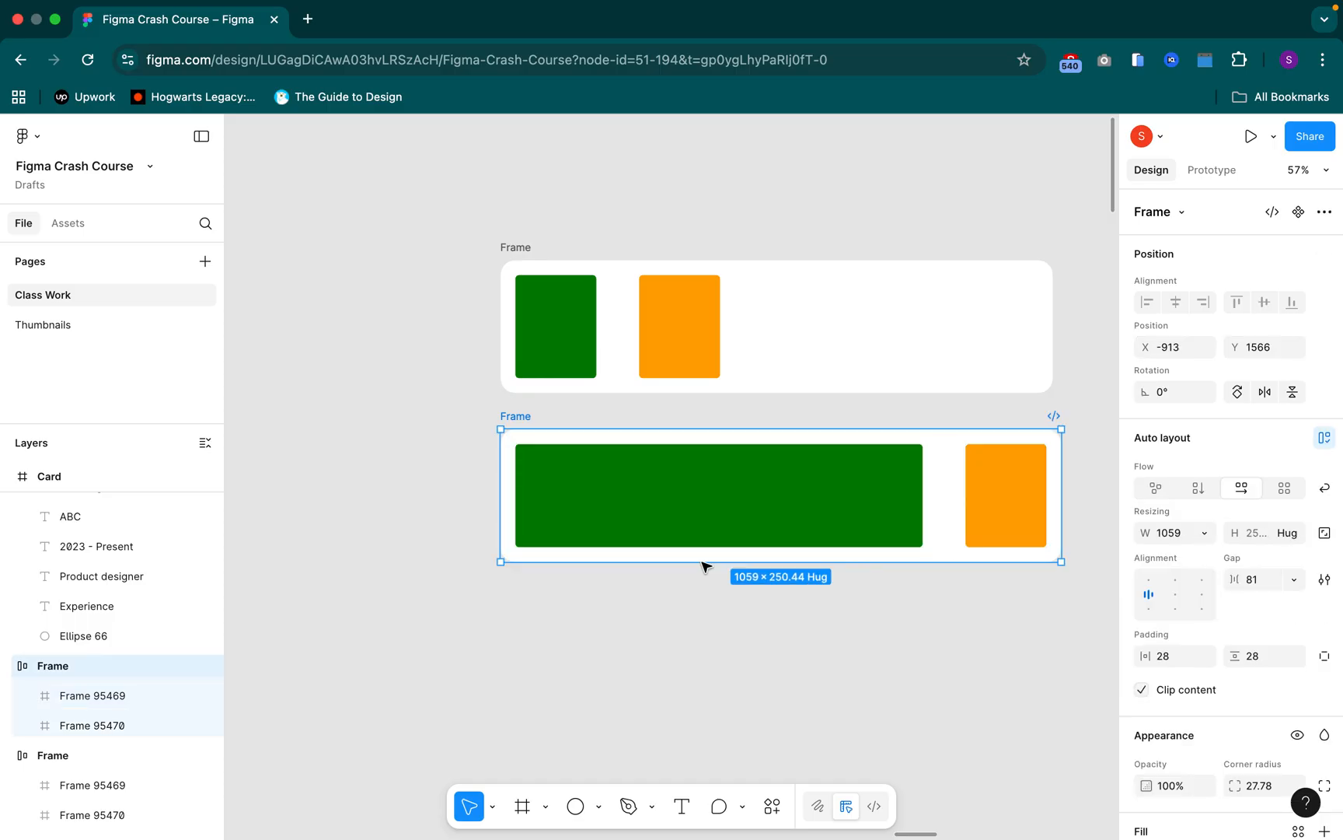
pyautogui.press('super+z')
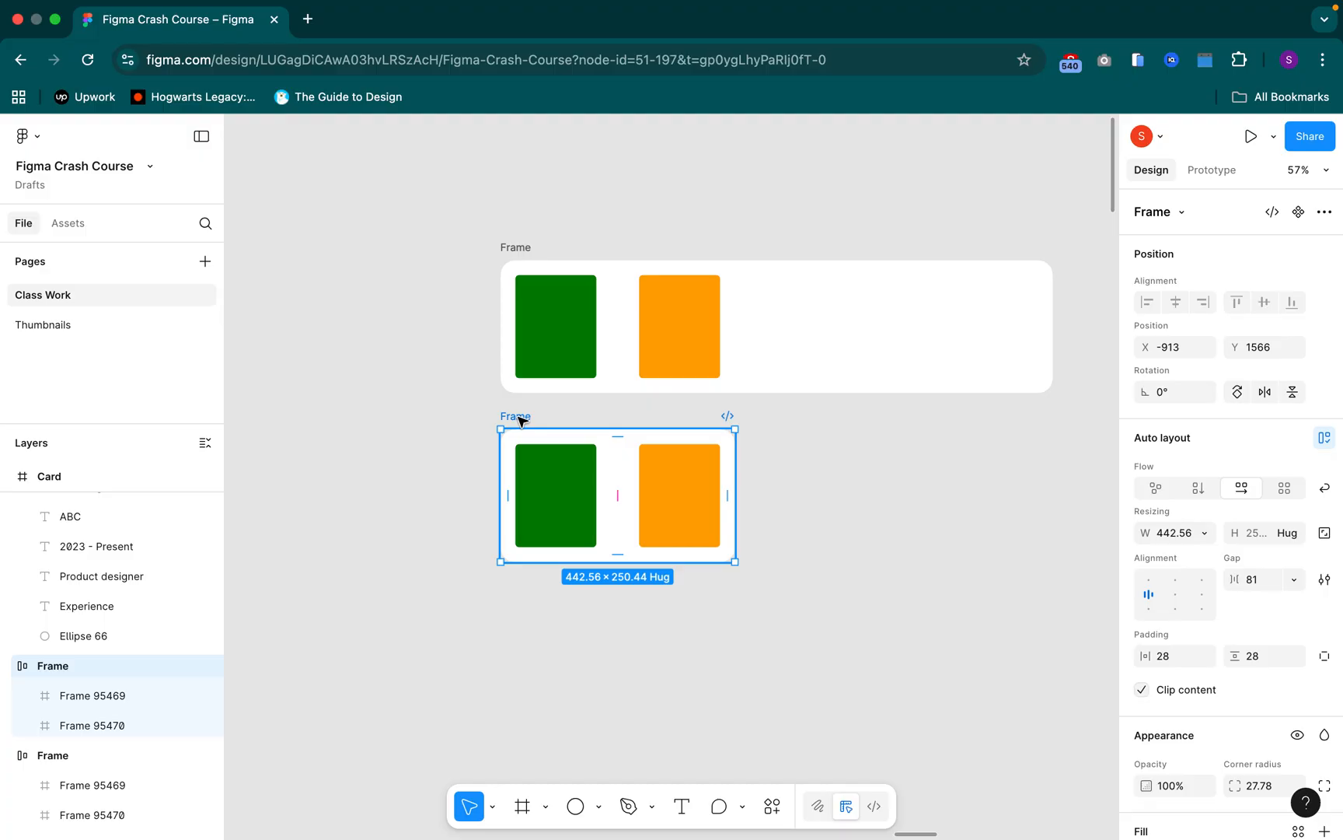
# Duplicate the lower Frame and place the copy below it at about X -913, Y 1961
pyautogui.press('super+d')
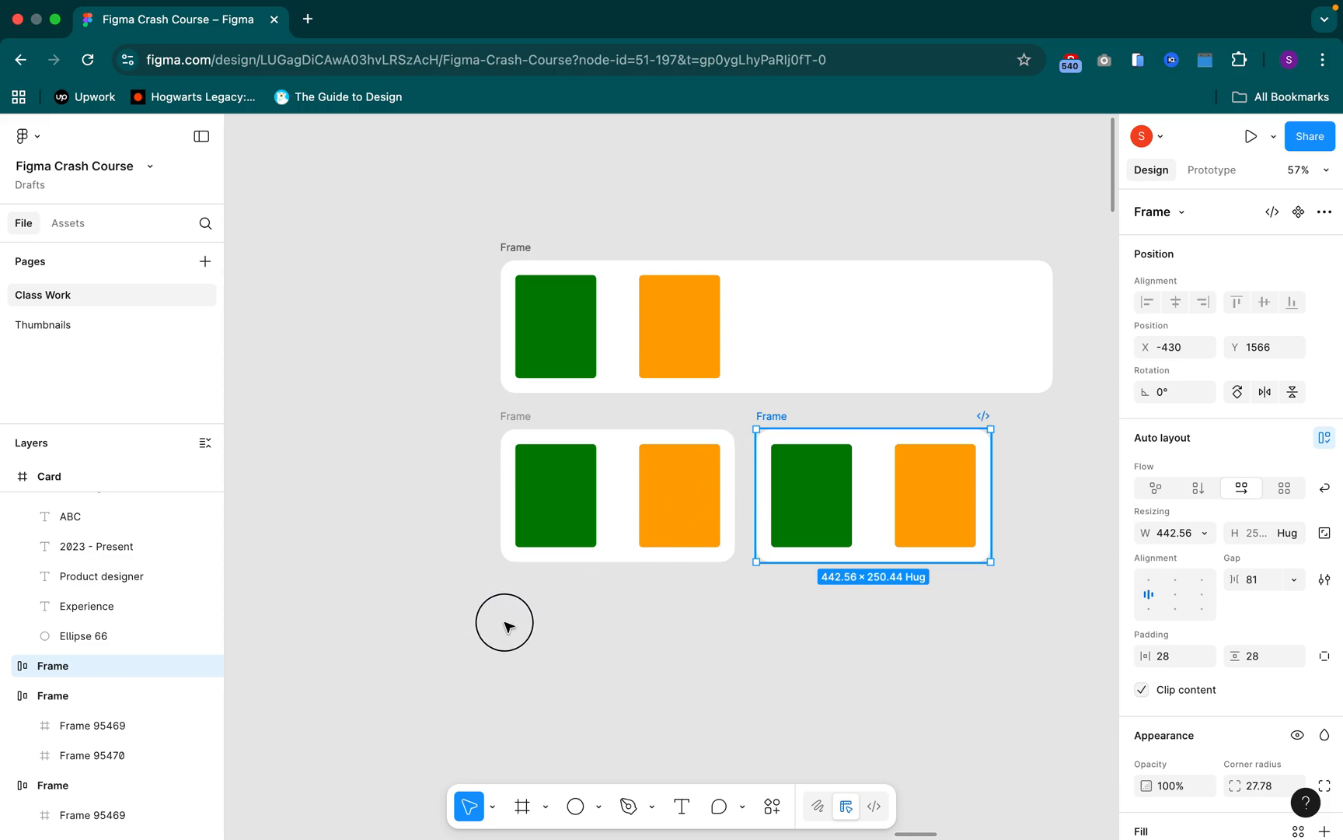
pyautogui.moveTo(780, 421); pyautogui.dragTo(778, 429)
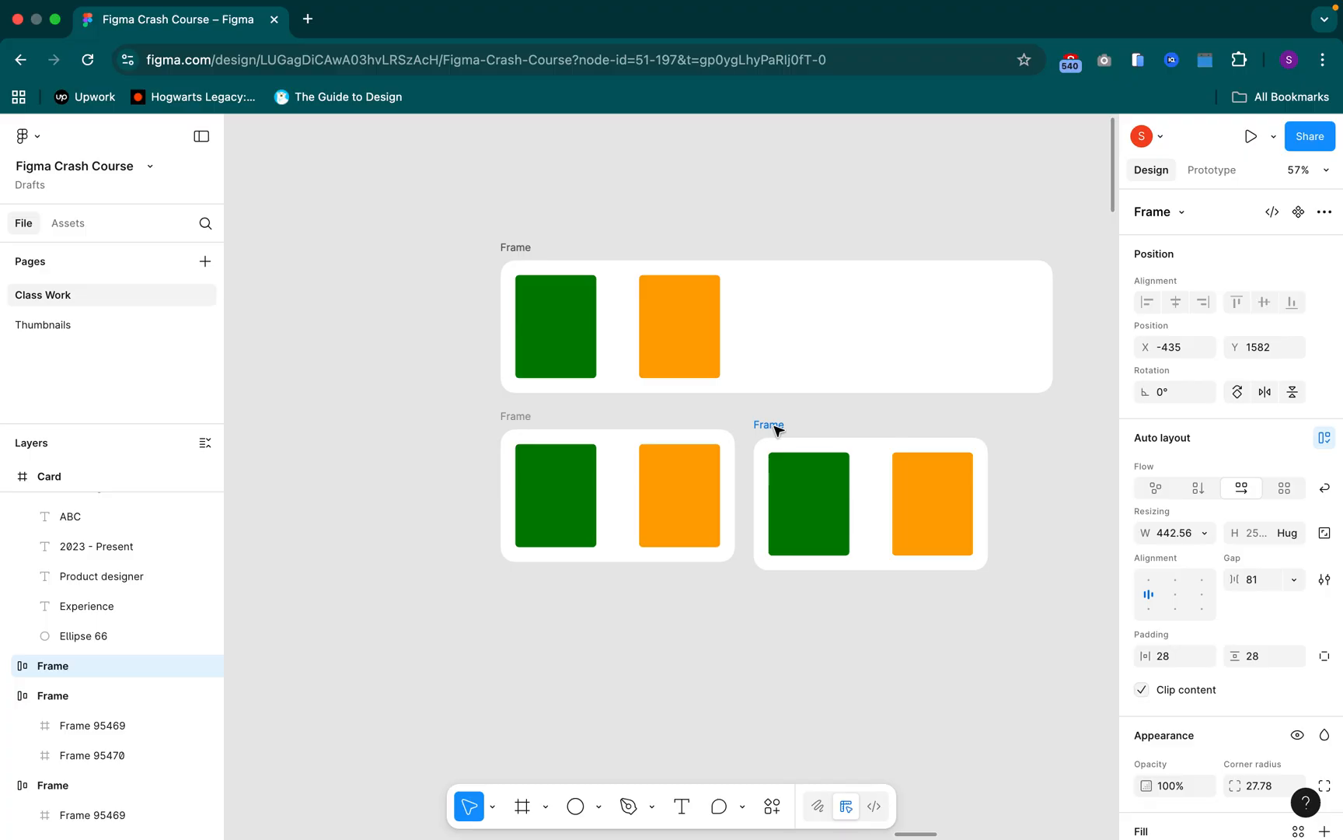
pyautogui.moveTo(778, 424); pyautogui.dragTo(505, 606)
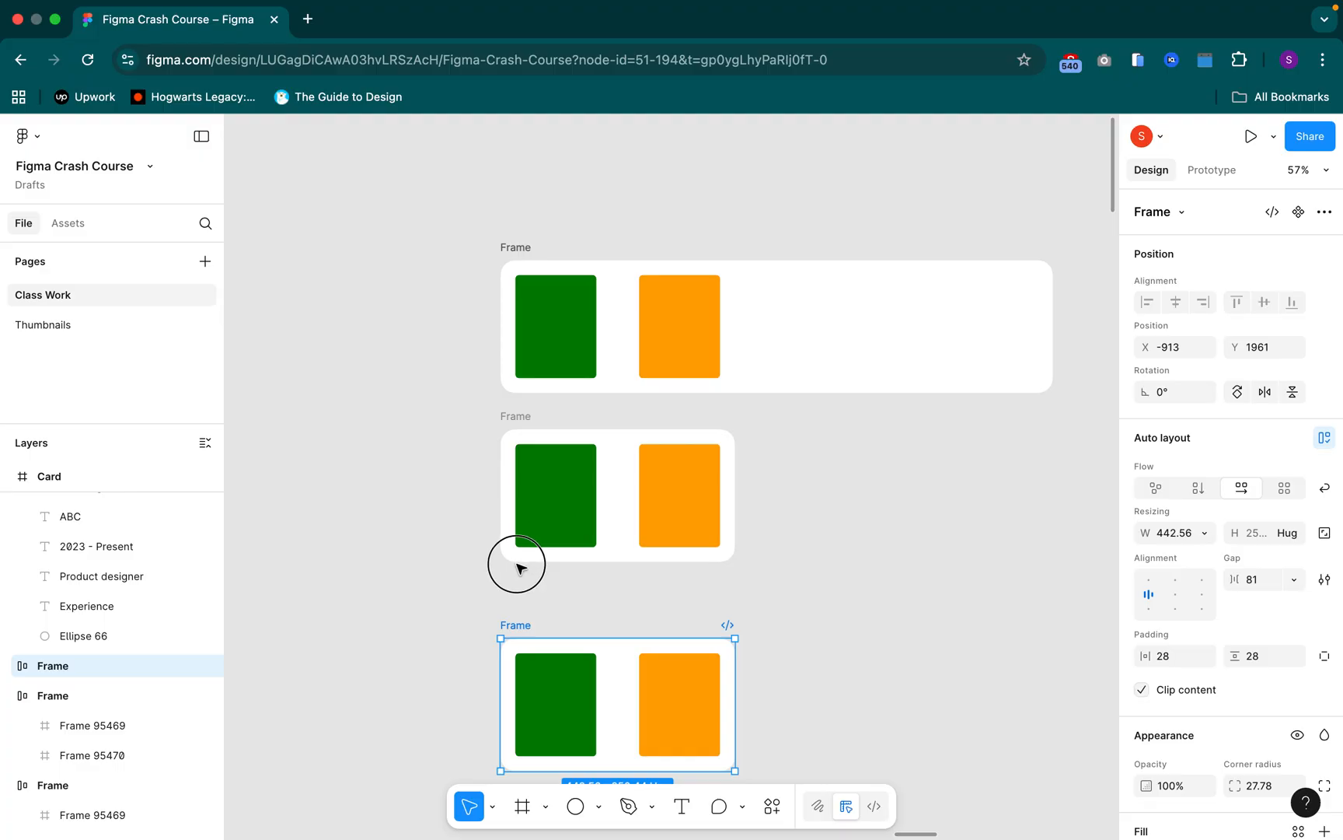
# Move the new bottom Frame up, closer to the middle Frame, to about X -897, Y 1868
pyautogui.moveTo(570, 425); pyautogui.dragTo(772, 624)
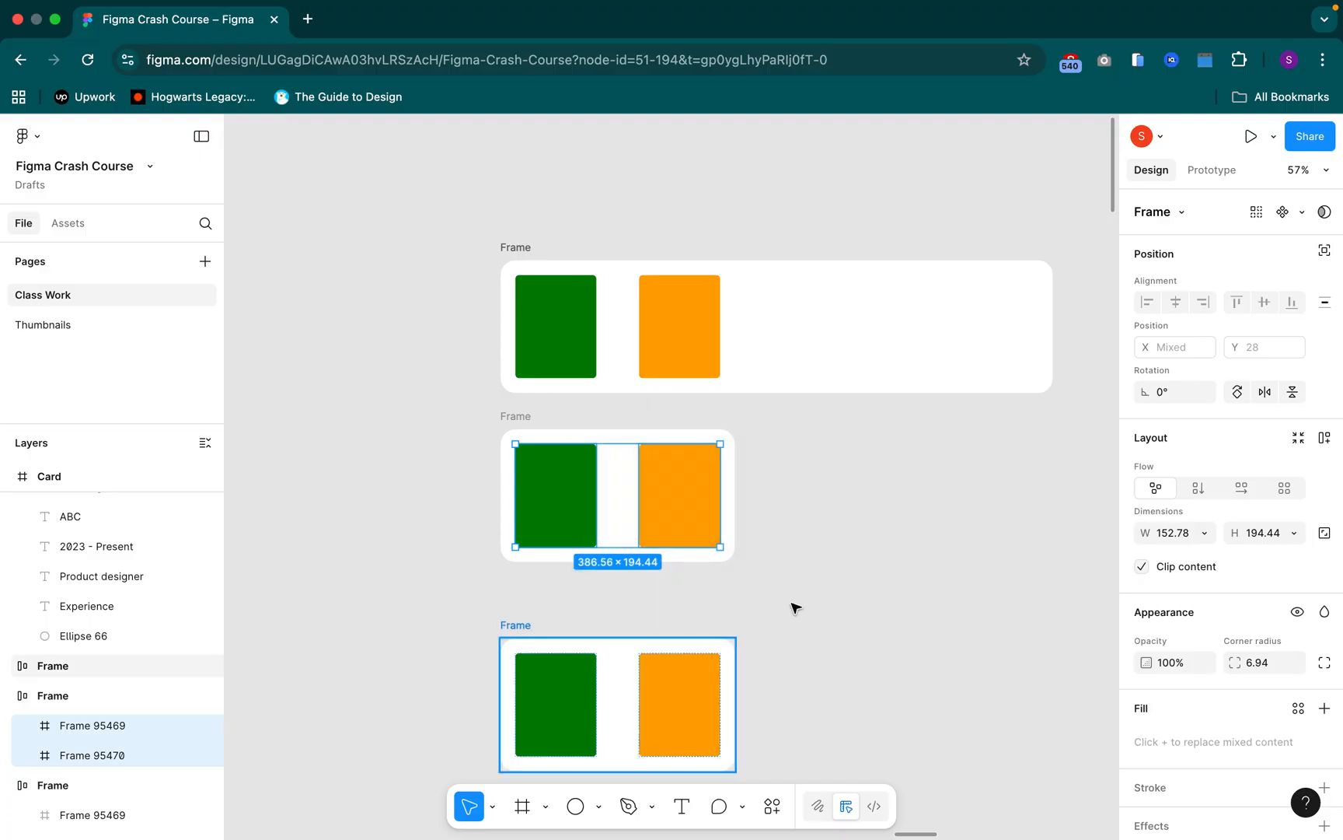
pyautogui.click(793, 608)
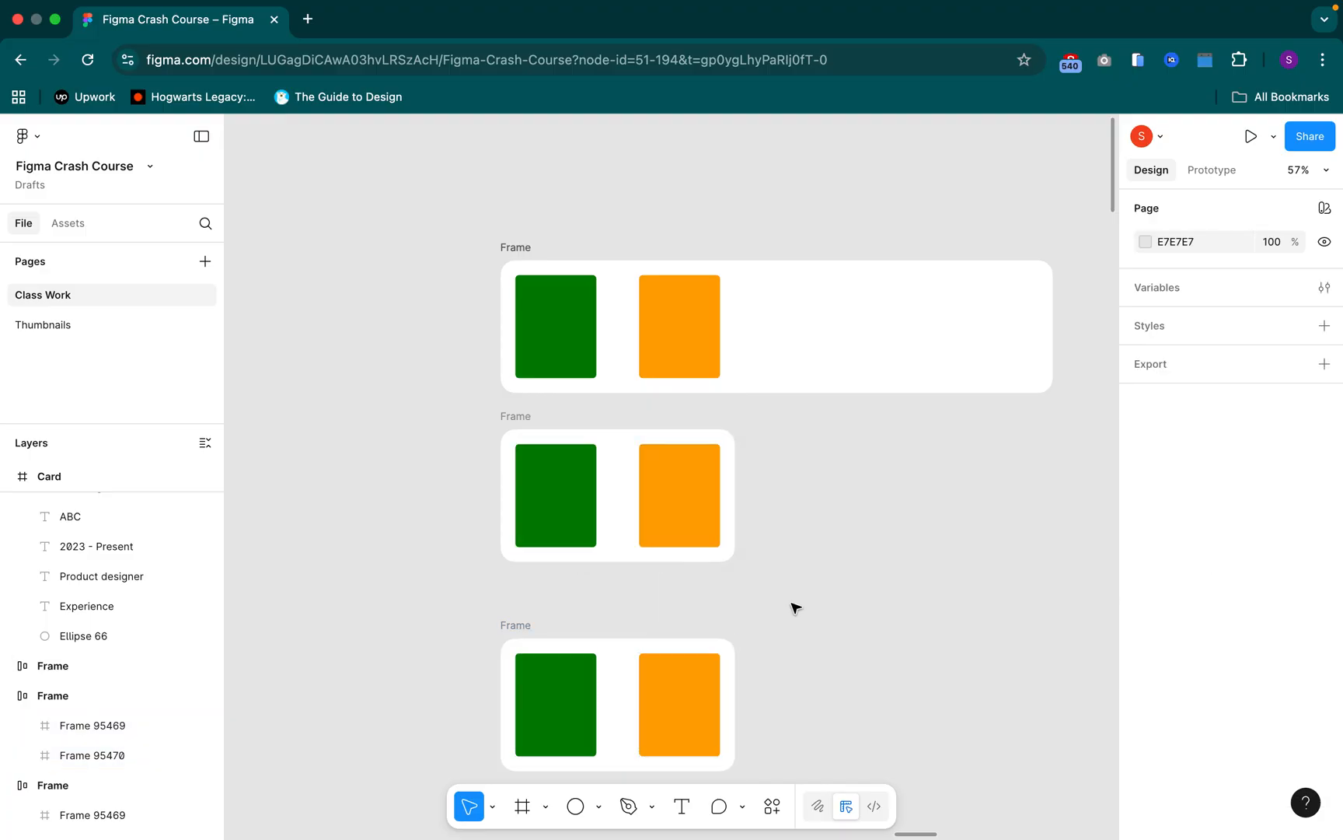
pyautogui.click(525, 626)
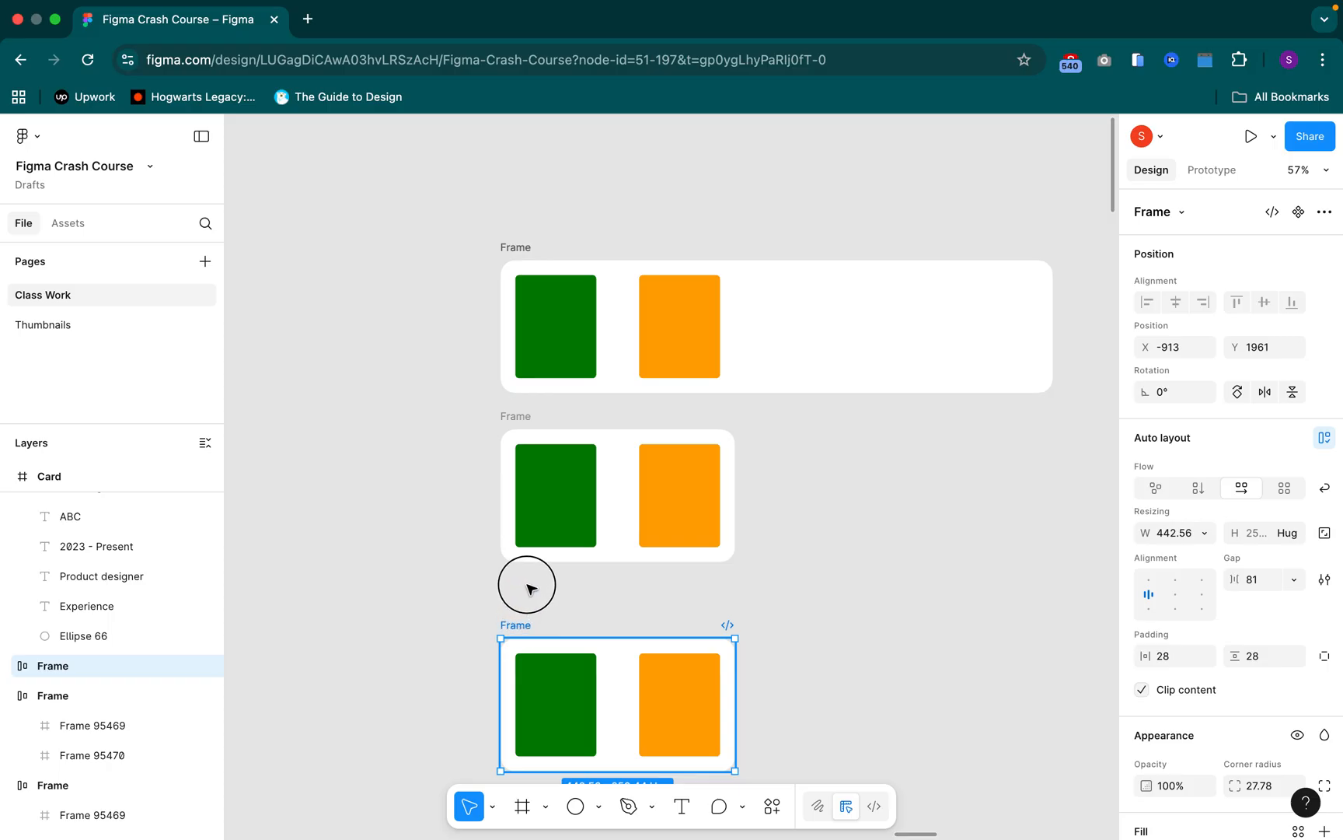
pyautogui.moveTo(527, 580); pyautogui.dragTo(528, 576)
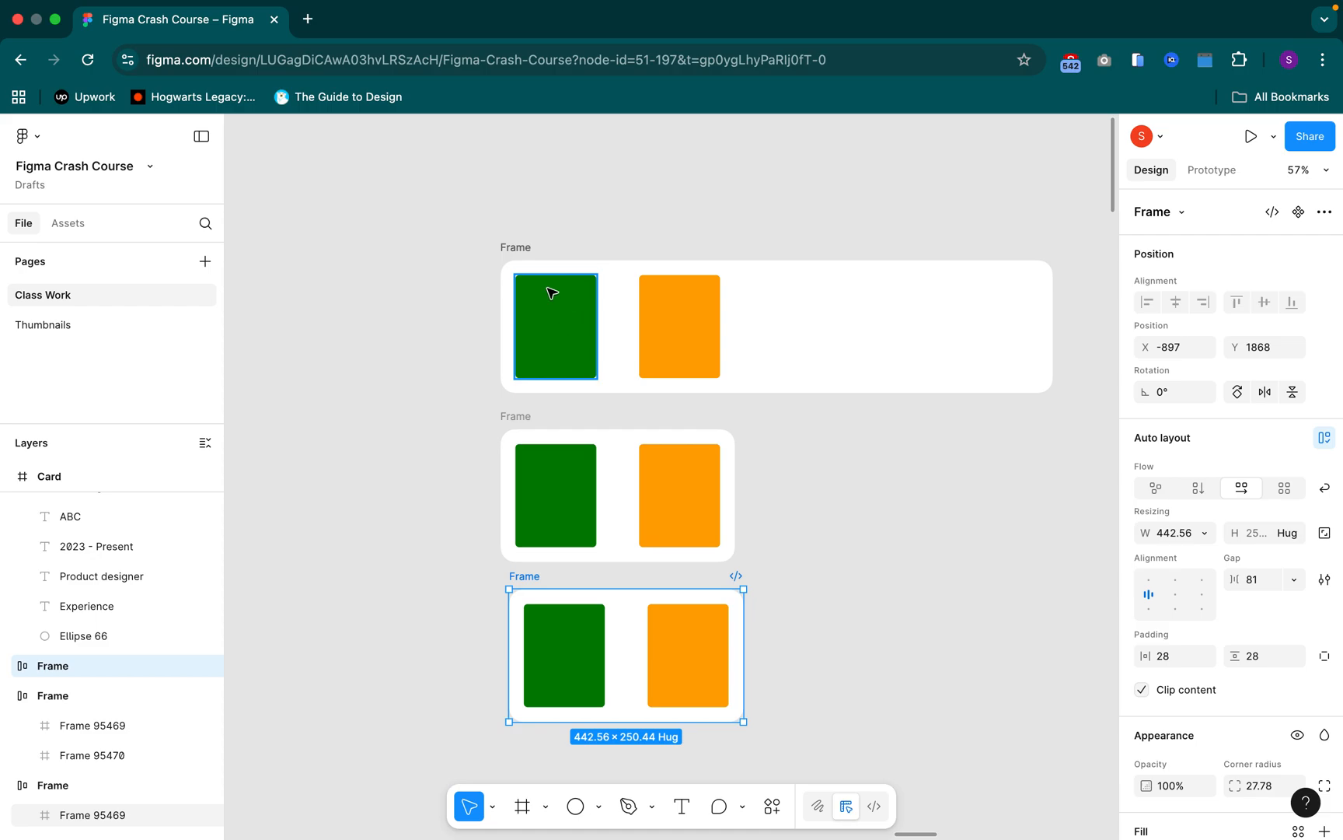
# Duplicate the third Frame and place the copy below it, offset slightly to the right
pyautogui.click(615, 298)
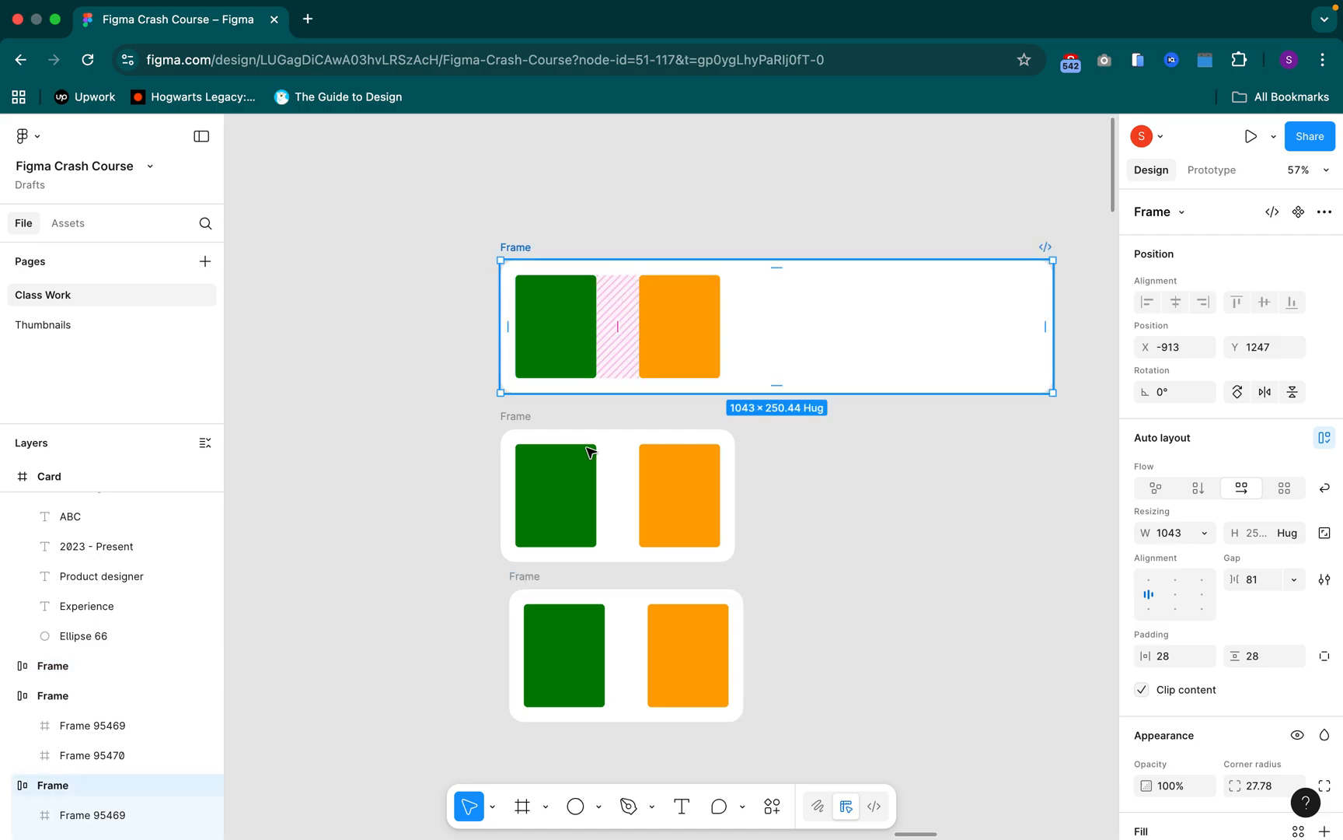
pyautogui.click(533, 587)
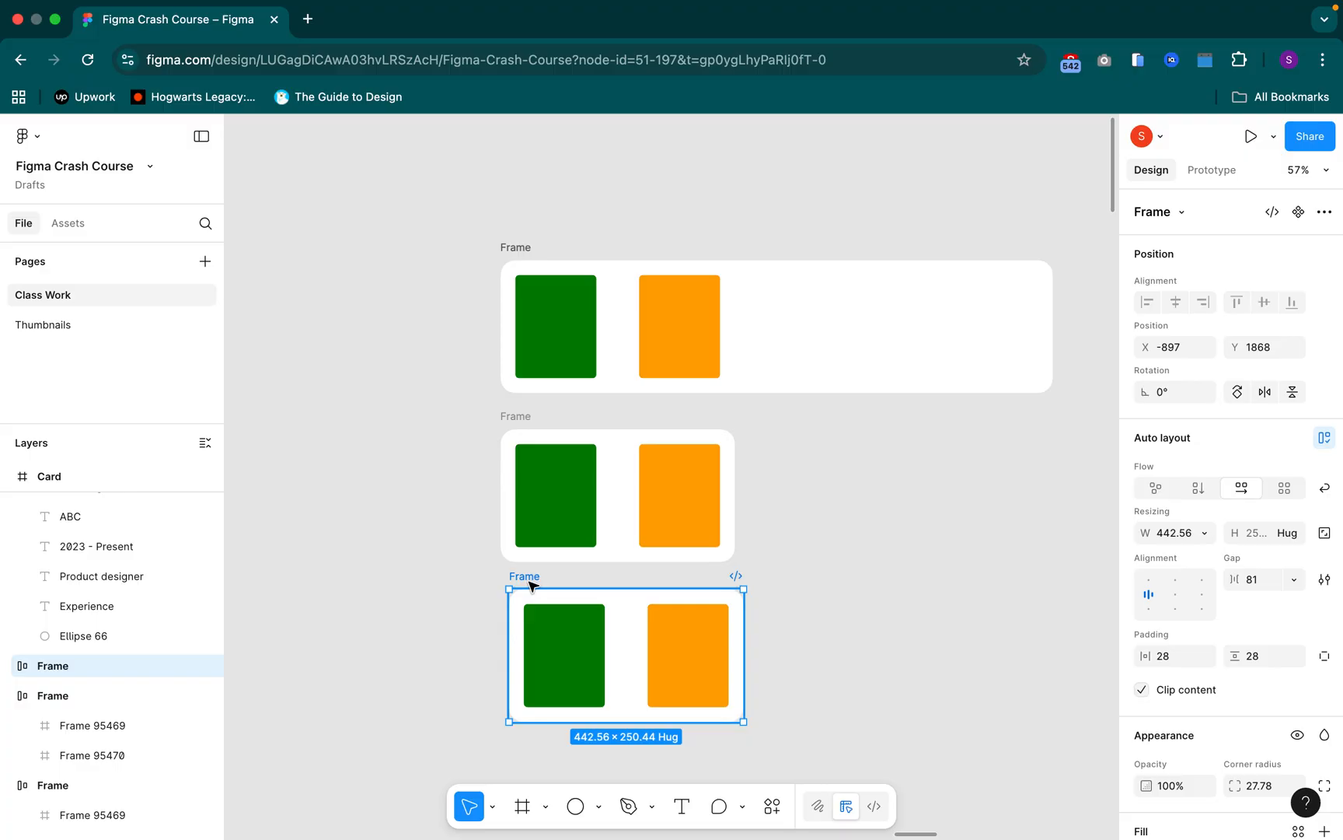
pyautogui.scroll(-5, 531, 585)
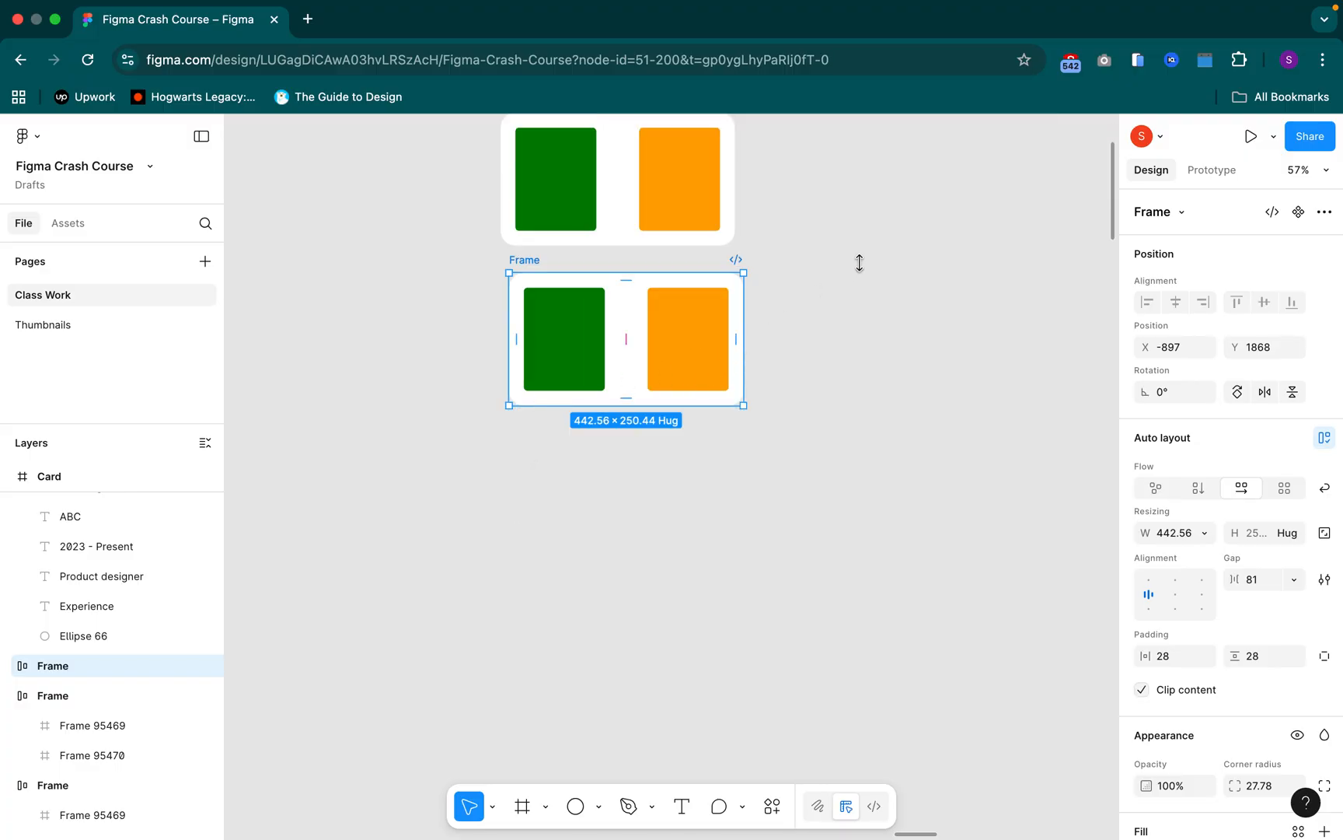
pyautogui.press('super+d')
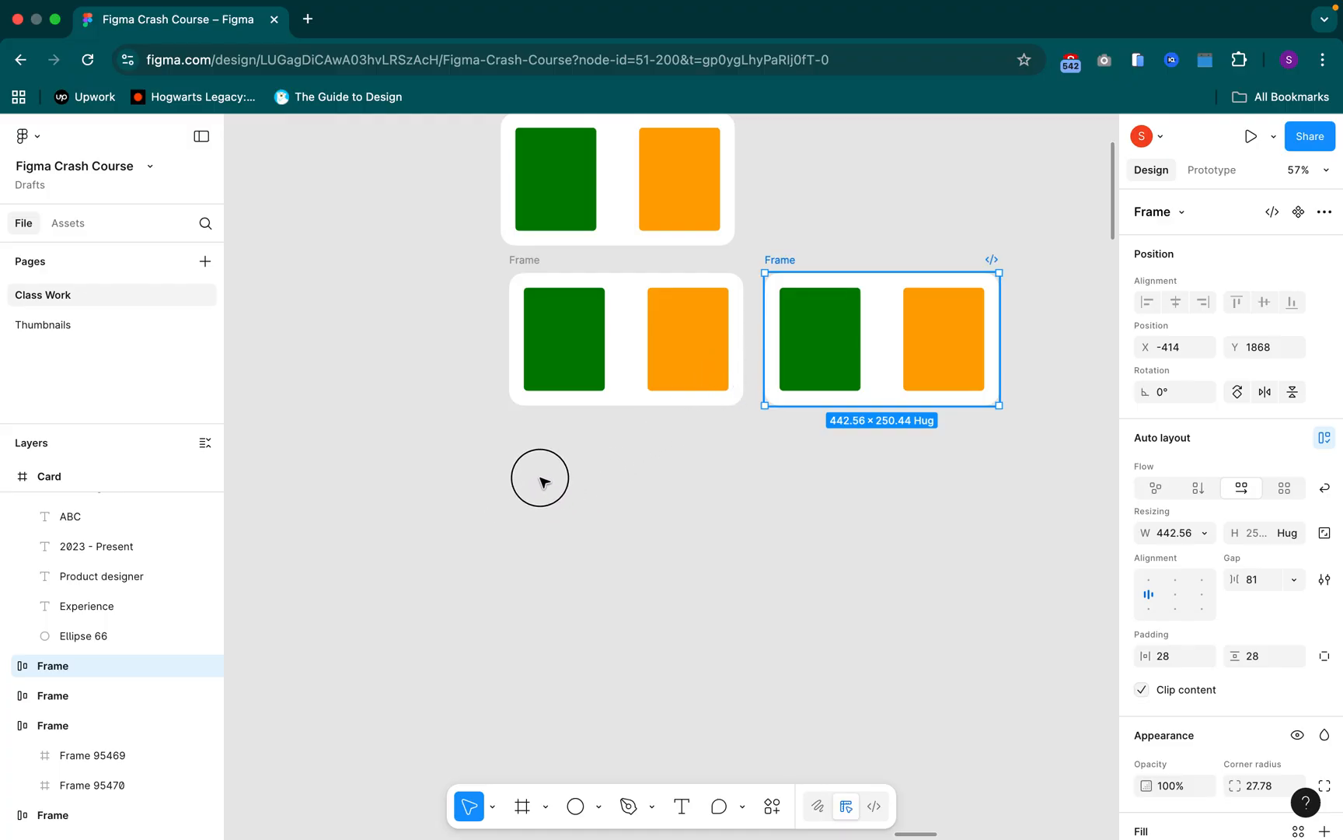
pyautogui.moveTo(780, 261); pyautogui.dragTo(782, 271)
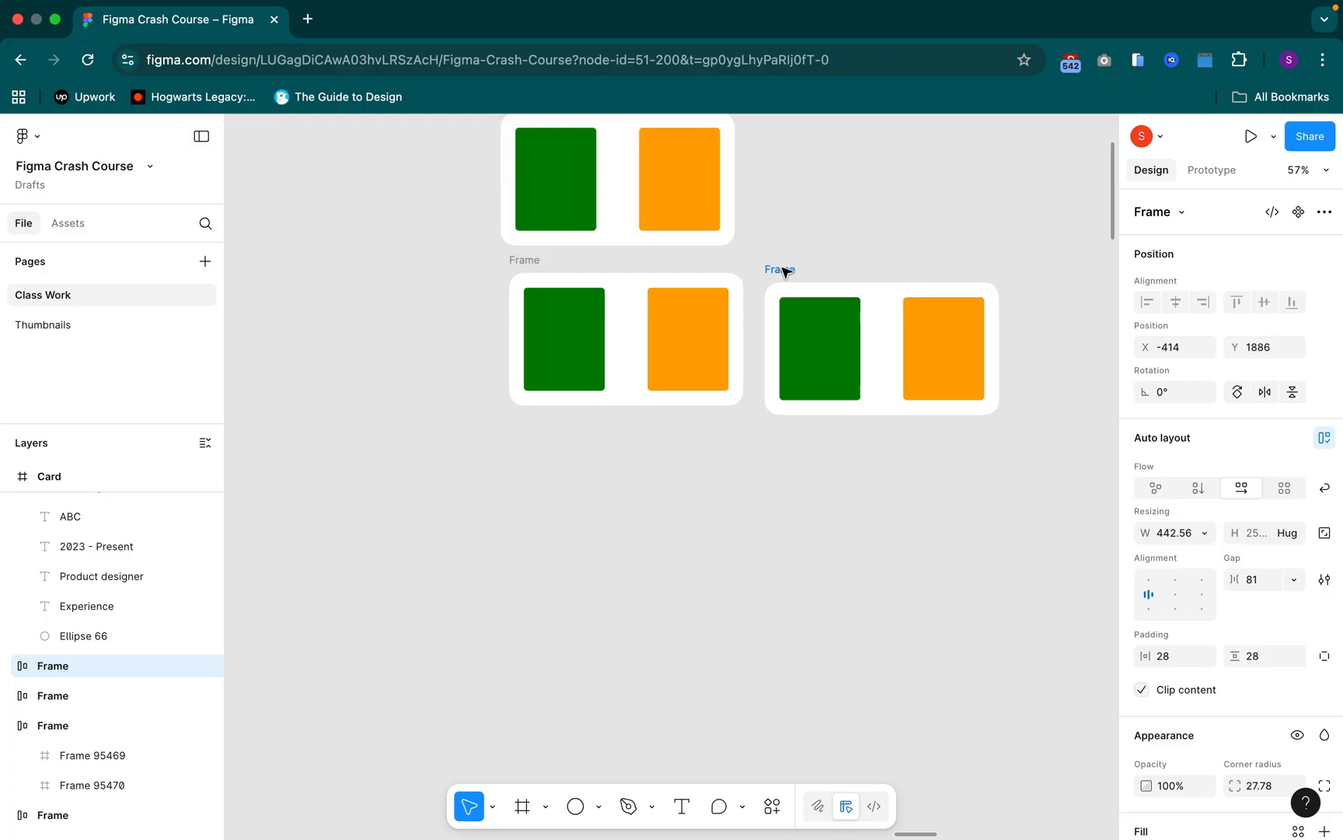
pyautogui.press('super+z')
pyautogui.click(765, 297)
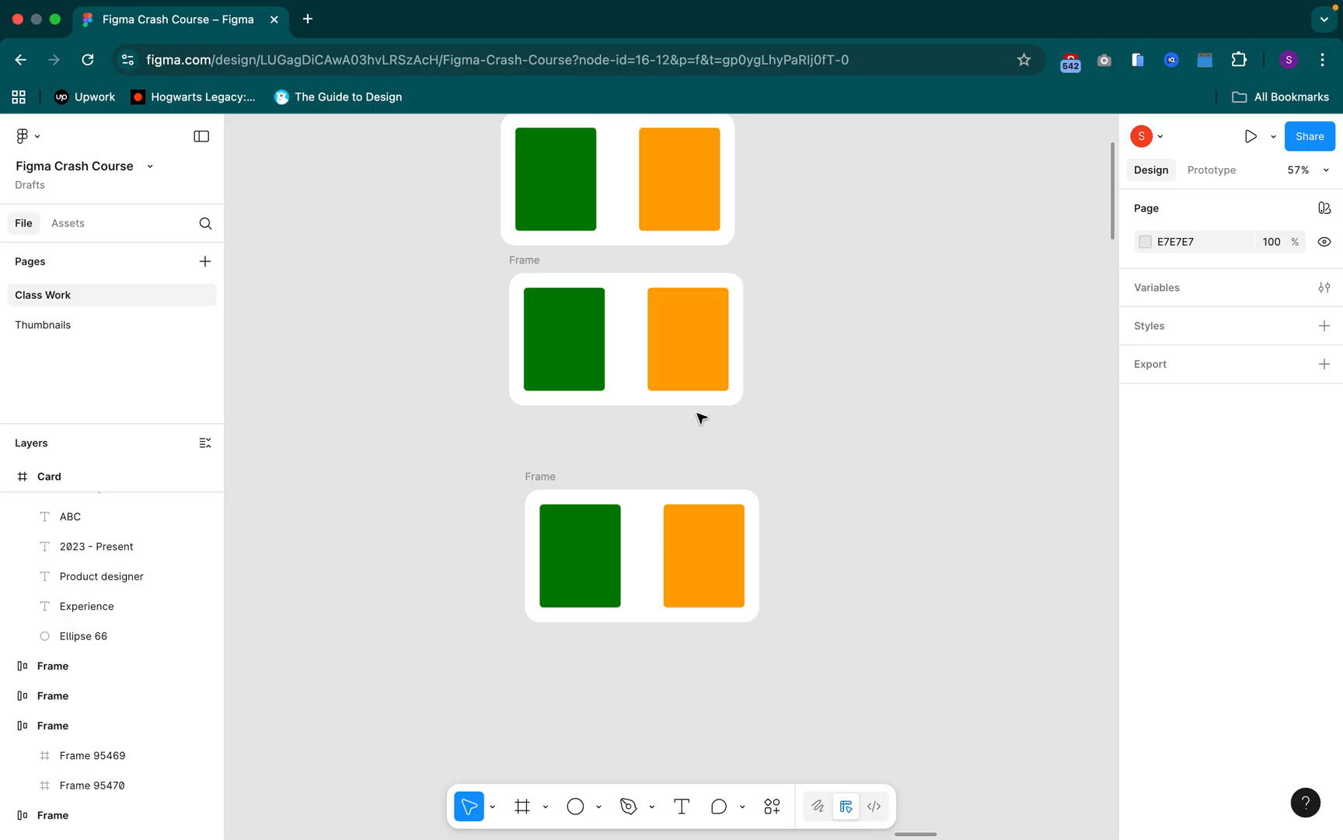
pyautogui.scroll(2, 542, 482)
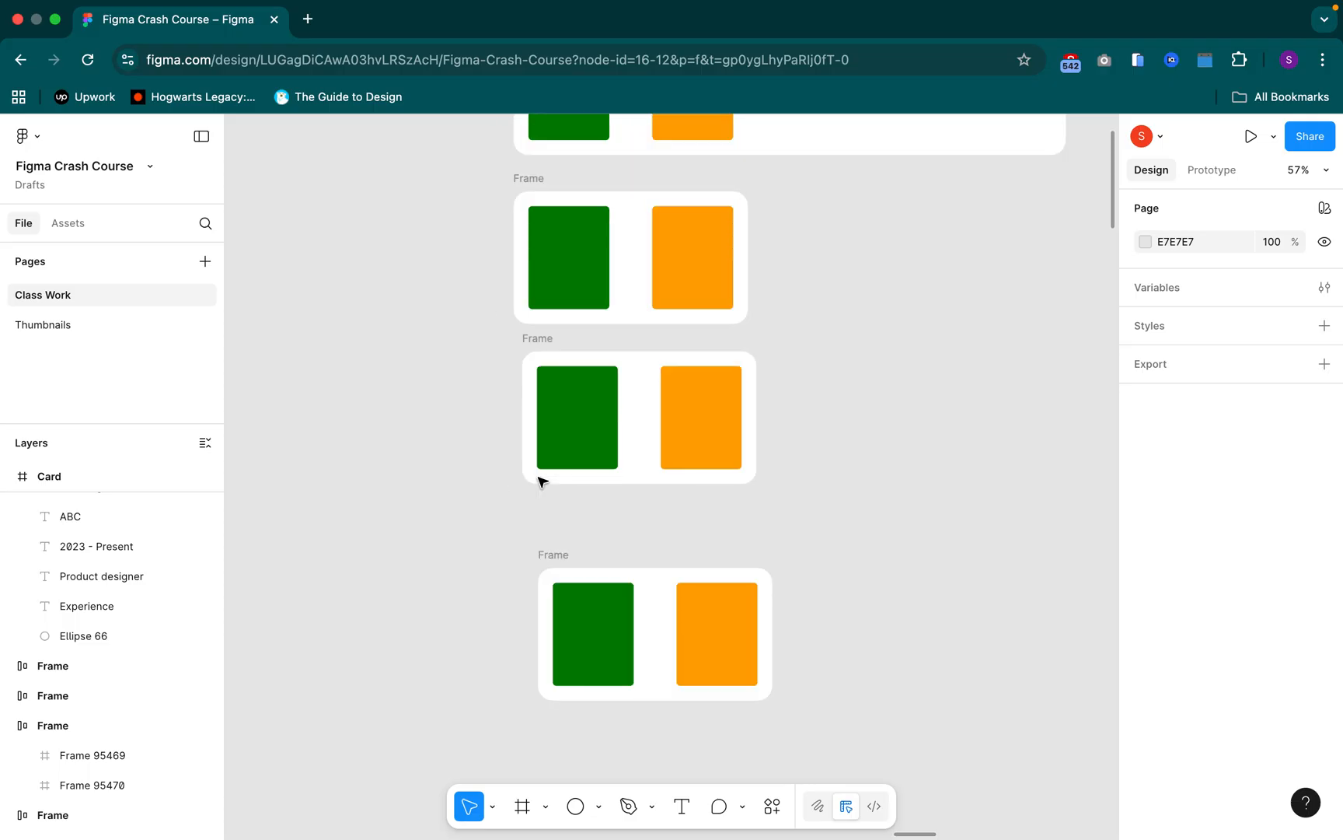
# Move the bottom Frame up, closer to the third Frame, to about X -929, Y 2155
pyautogui.click(551, 554)
pyautogui.moveTo(552, 555); pyautogui.dragTo(520, 489)
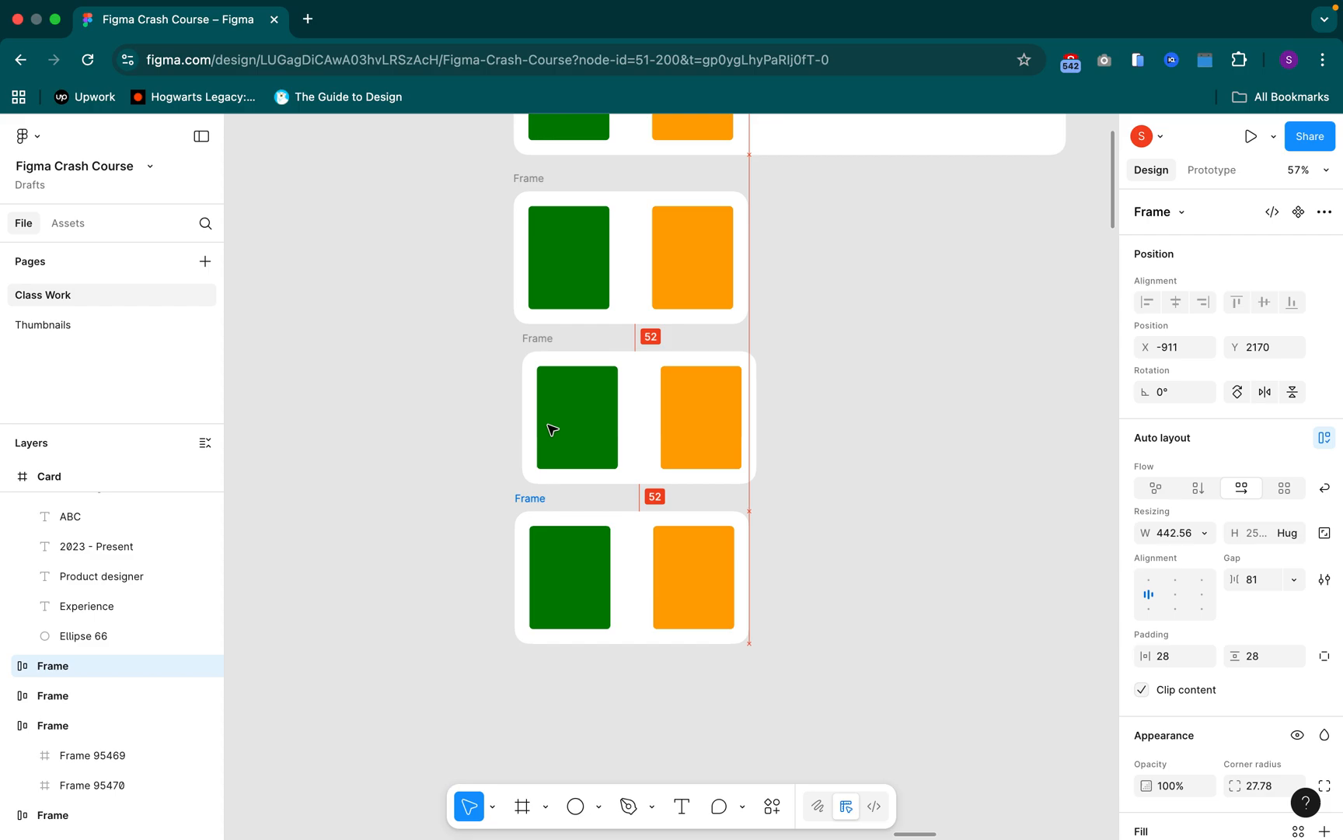
# Inspect the green rectangle in the top Frame and the width resizing options of the top Frame
pyautogui.scroll(5, 551, 428)
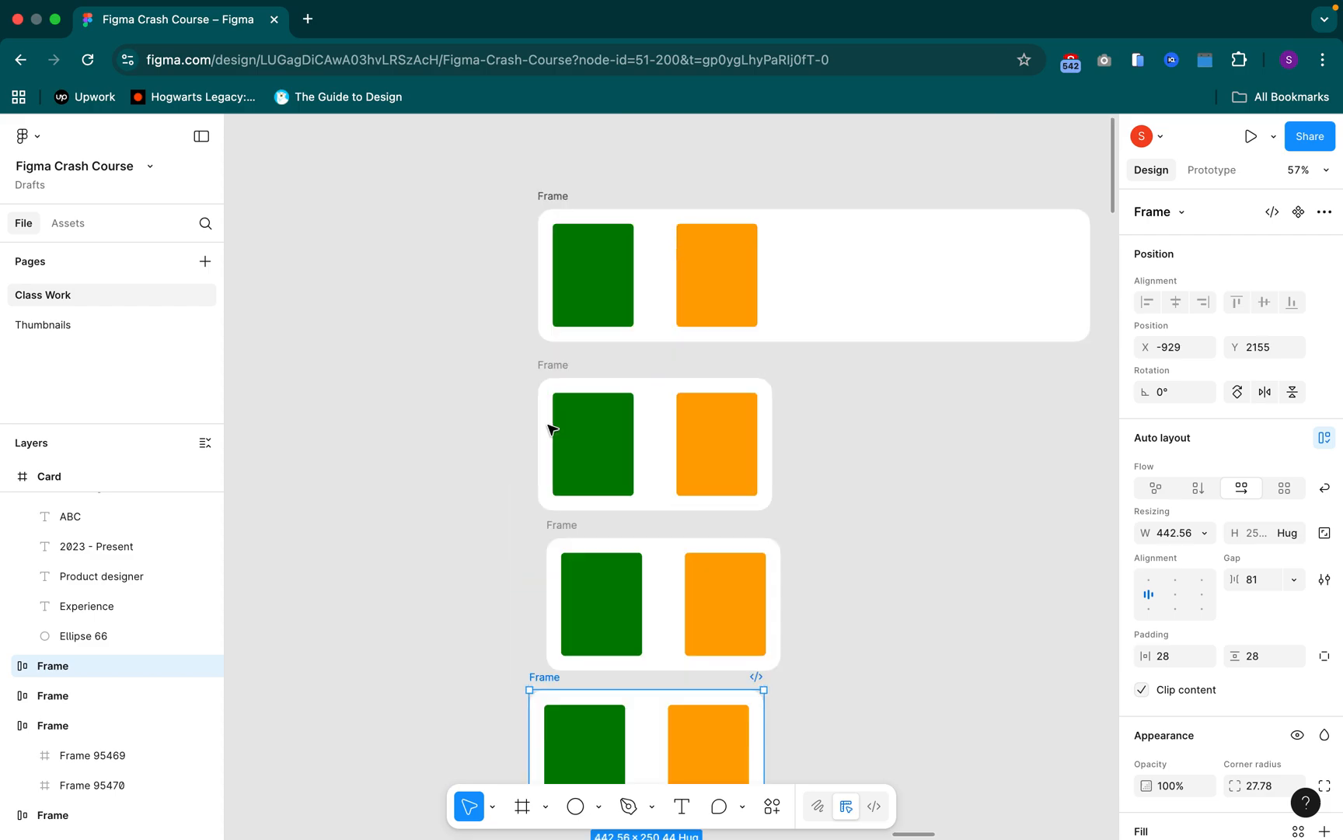
pyautogui.click(599, 311)
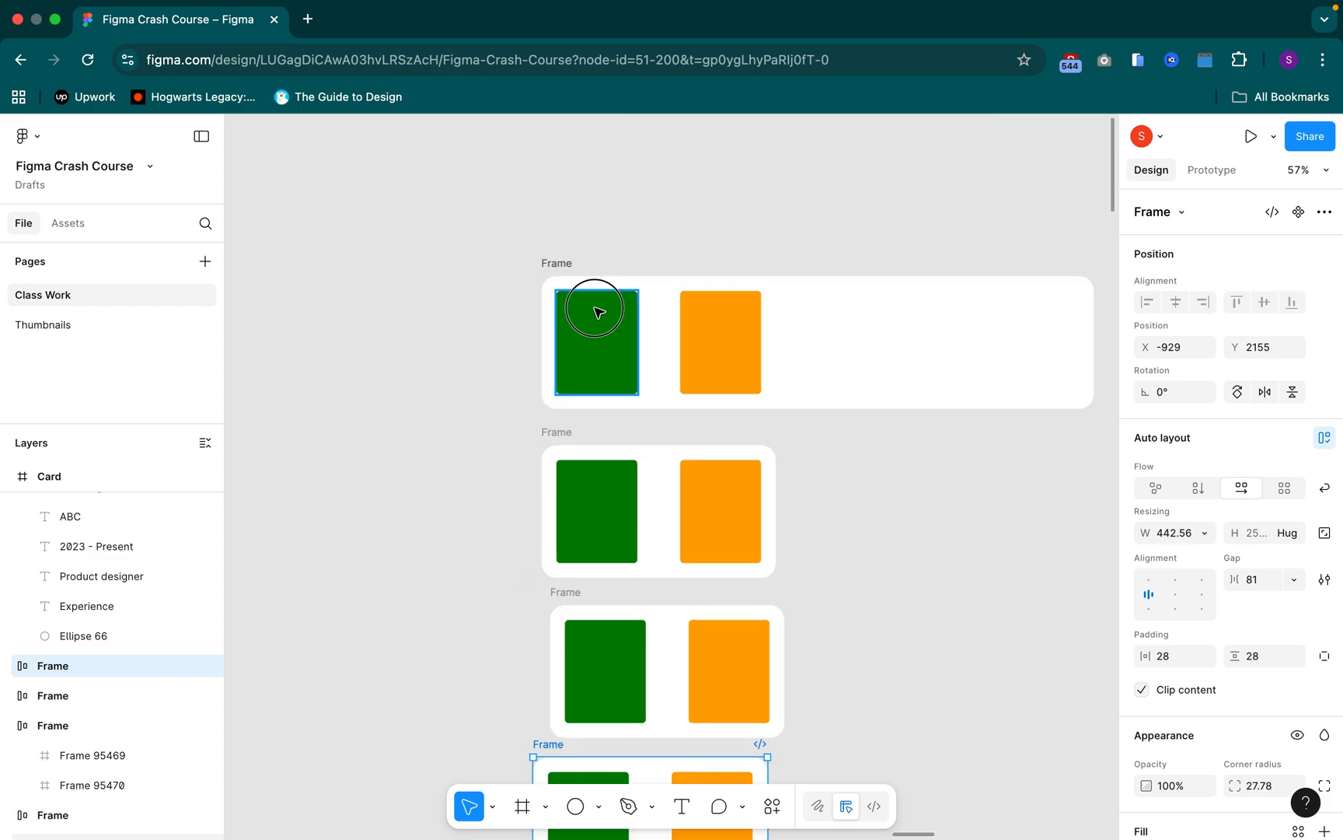
pyautogui.click(634, 336)
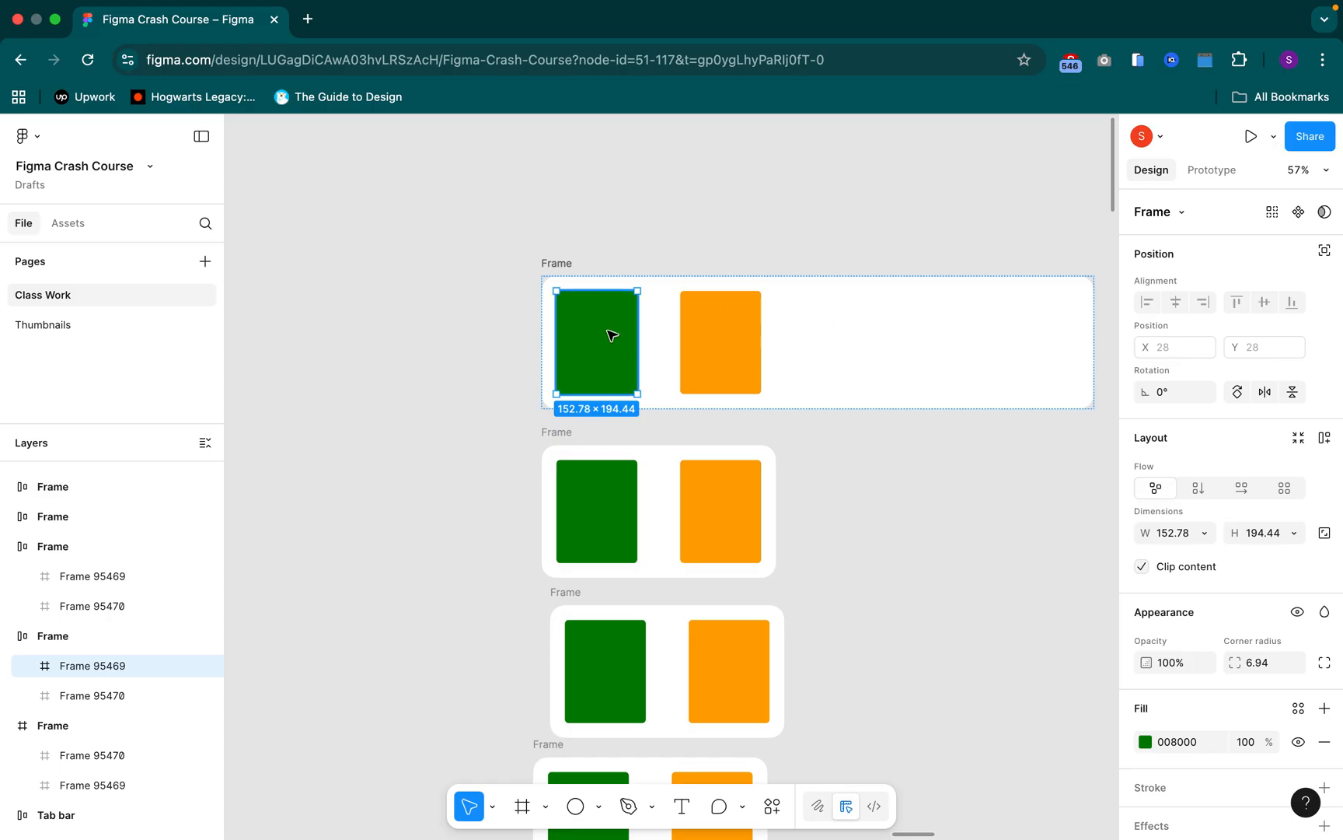
pyautogui.click(566, 265)
pyautogui.click(1205, 535)
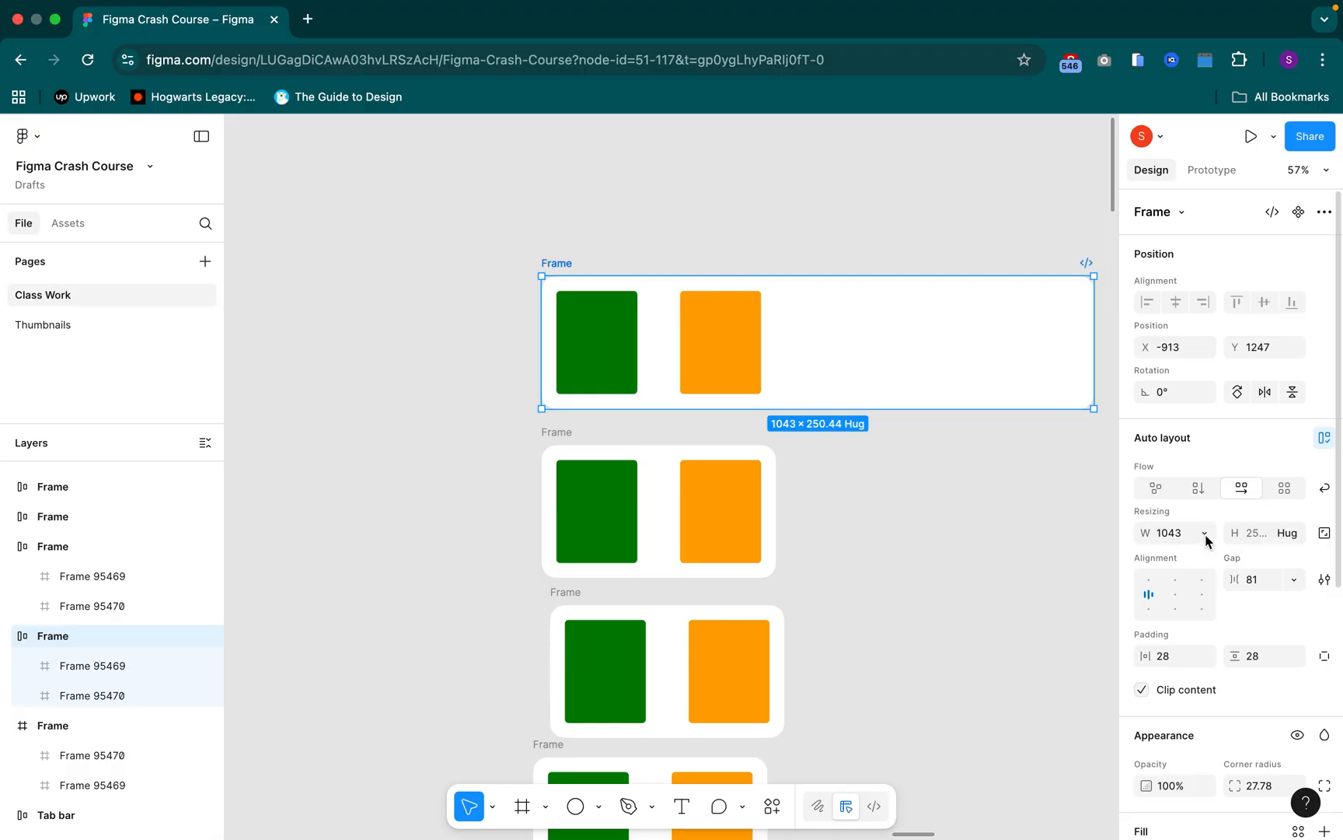
pyautogui.click(1205, 534)
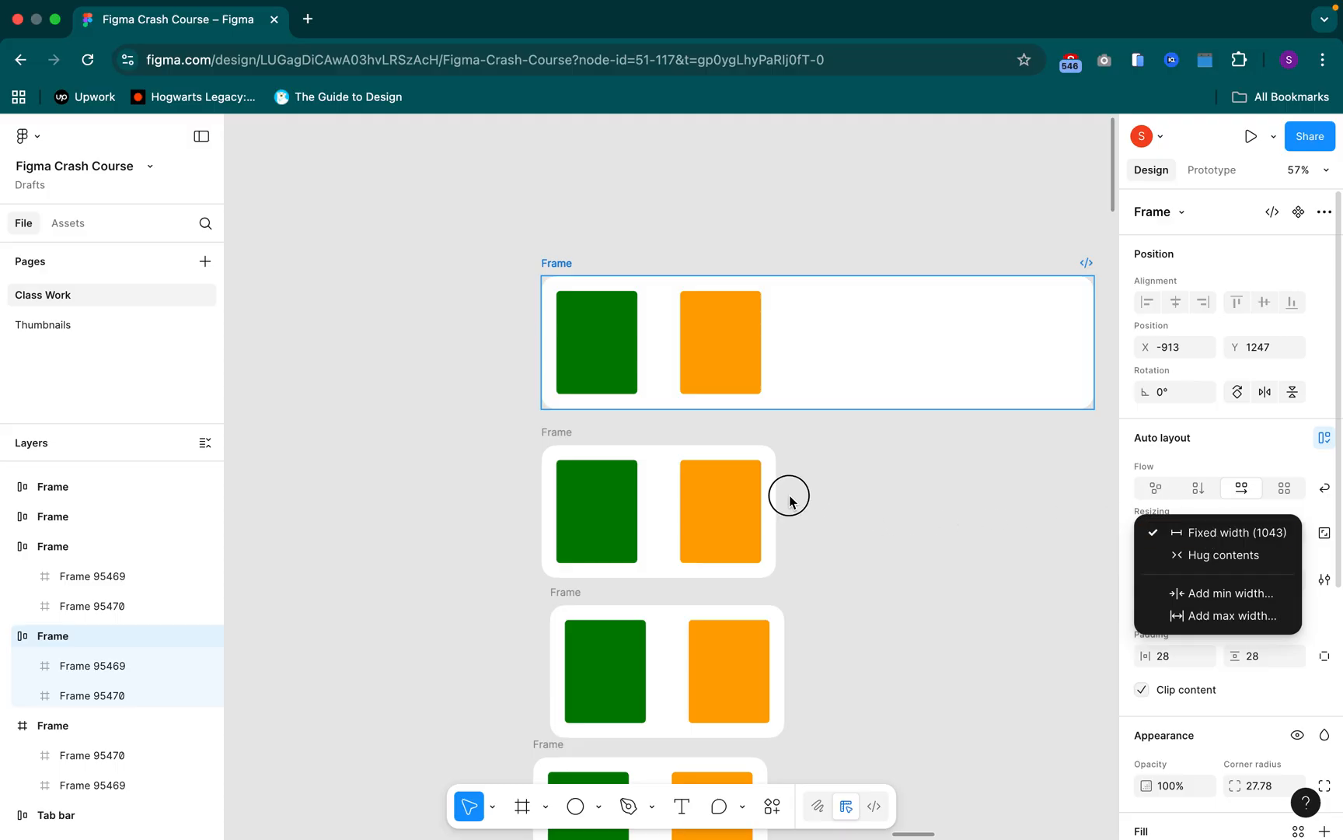
pyautogui.click(589, 488)
# Set the width of the orange rectangle in the second Frame to Fill container
pyautogui.click(591, 488)
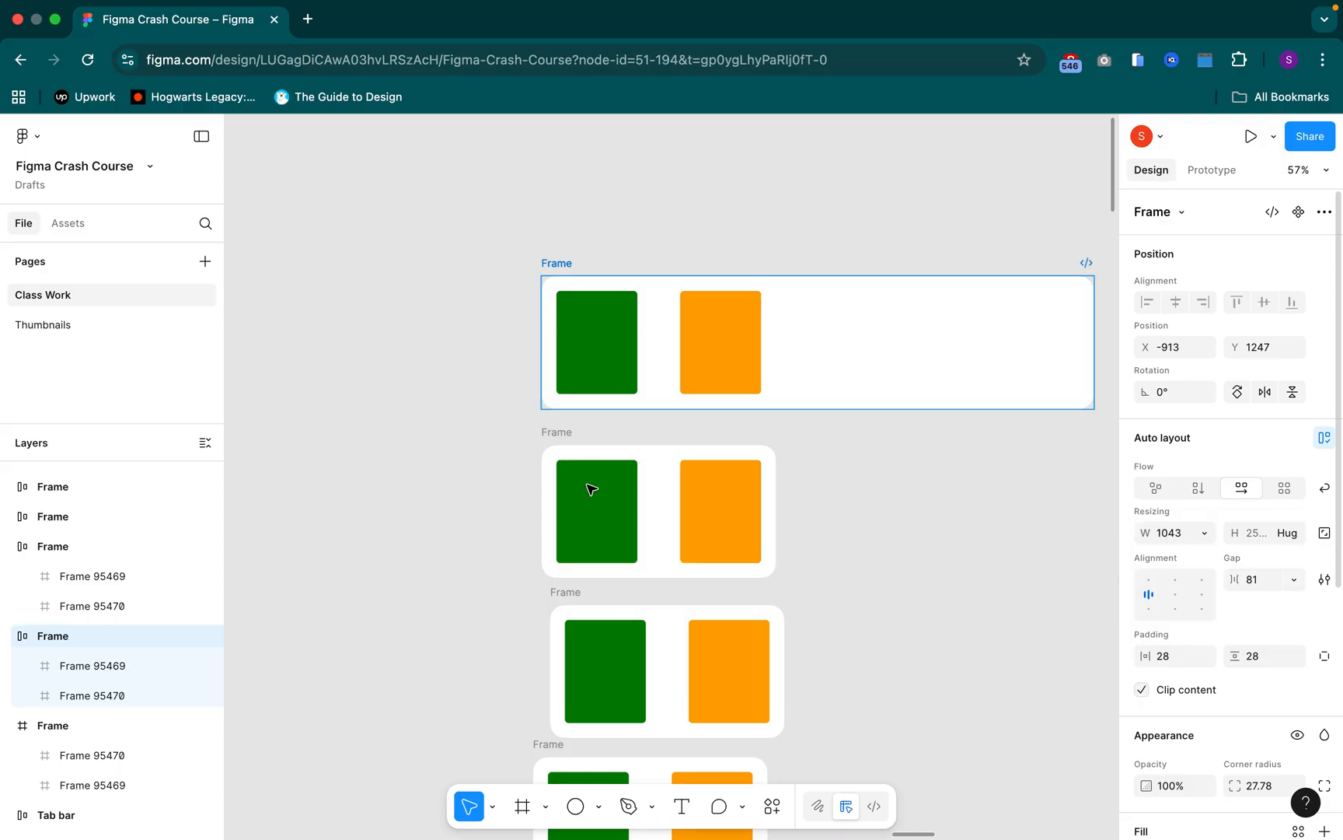
pyautogui.scroll(2, 591, 489)
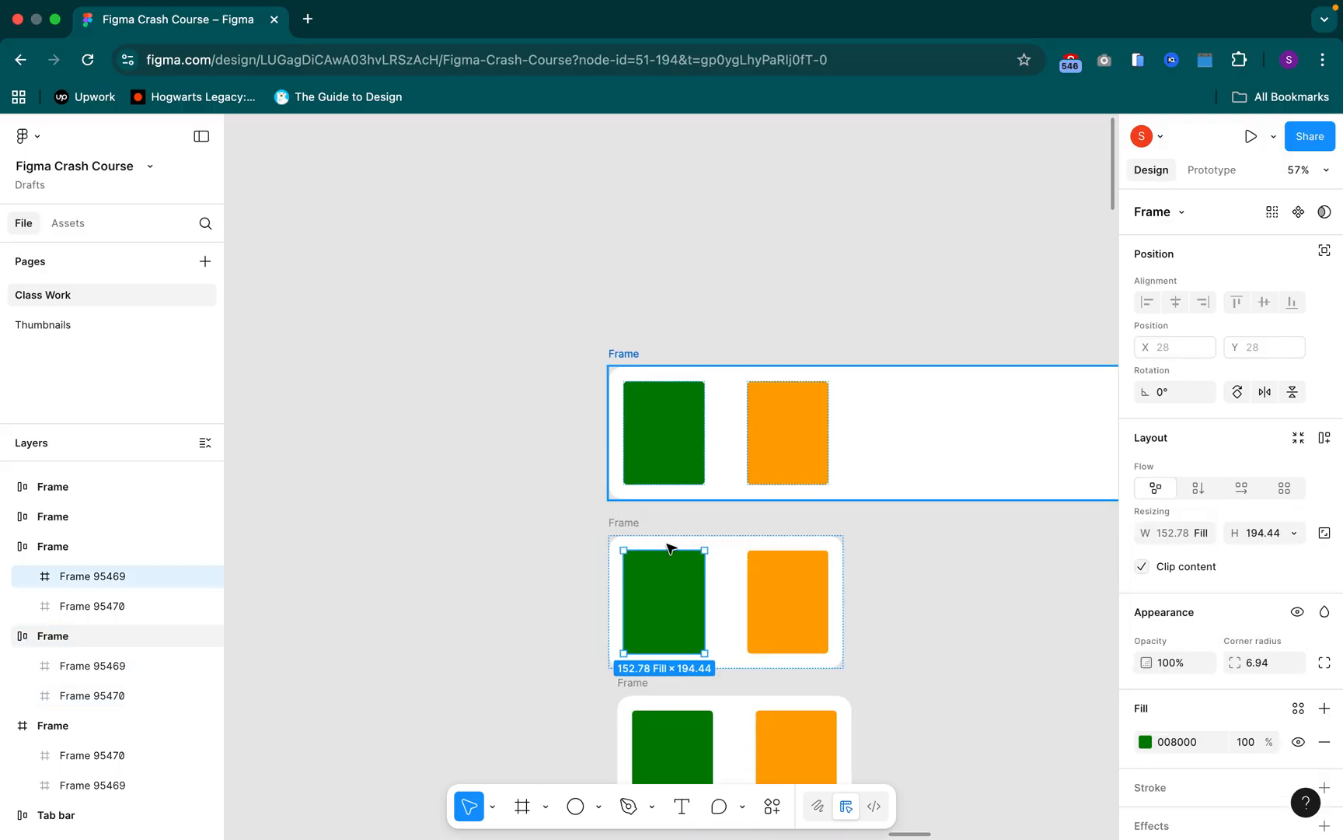
pyautogui.click(768, 599)
pyautogui.hscroll(-2, 782, 594)
pyautogui.scroll(-3, 872, 594)
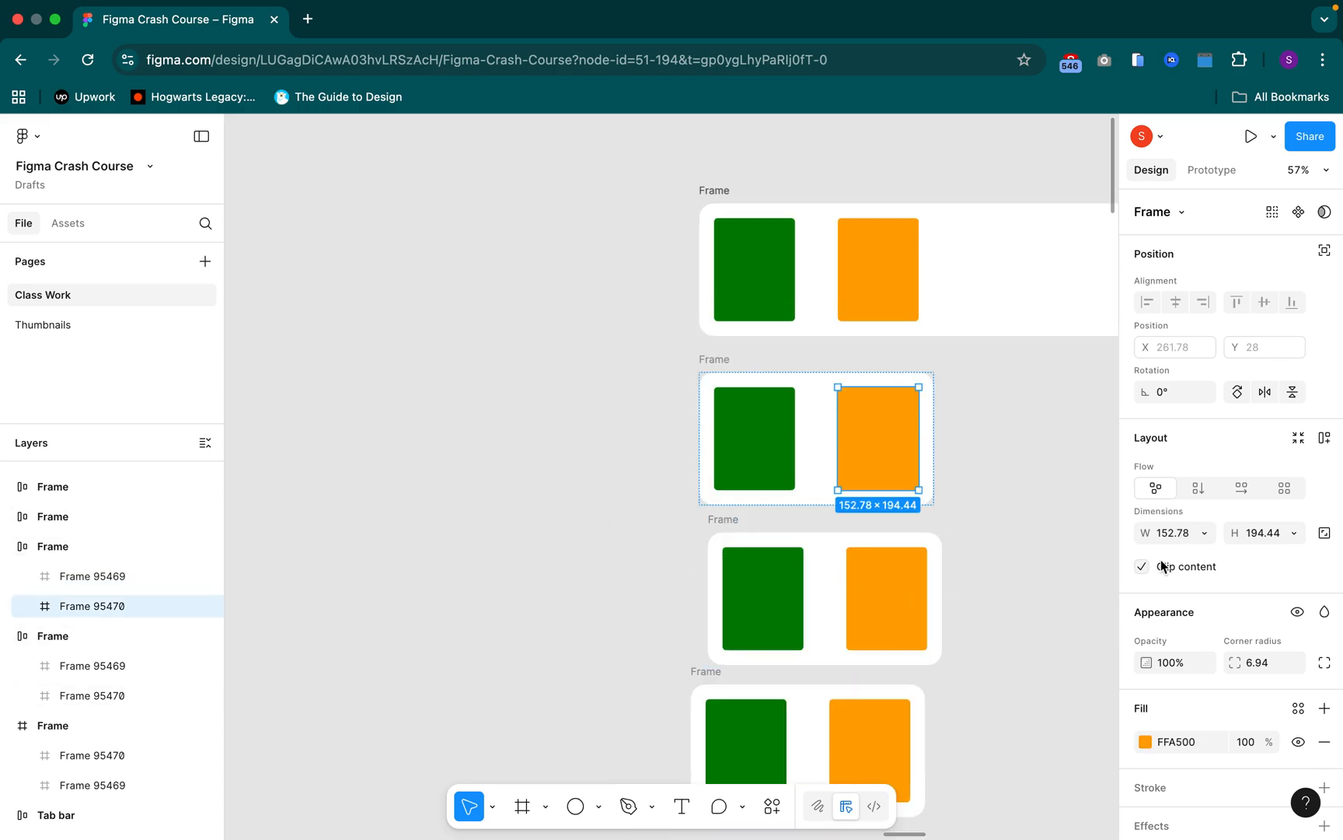
pyautogui.click(1206, 533)
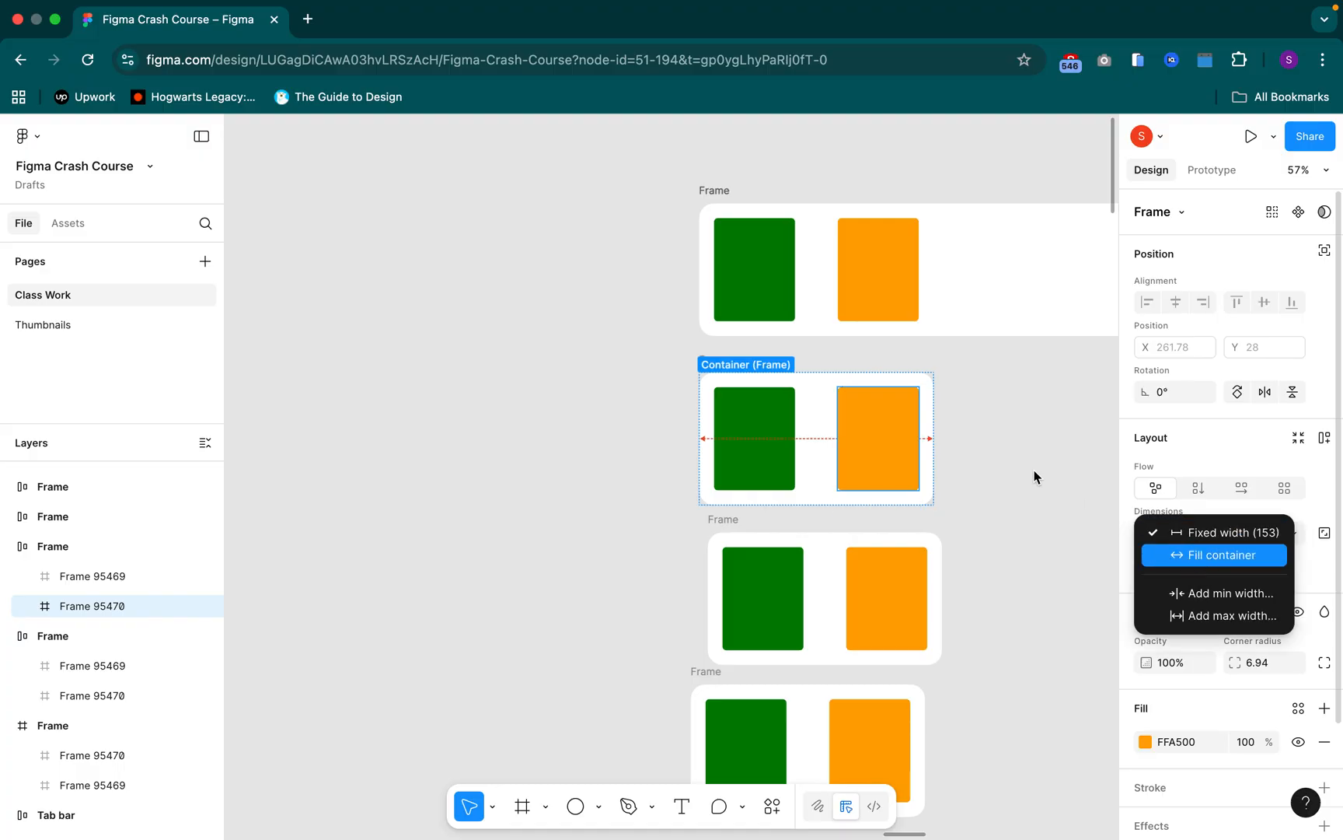
pyautogui.press('Return')
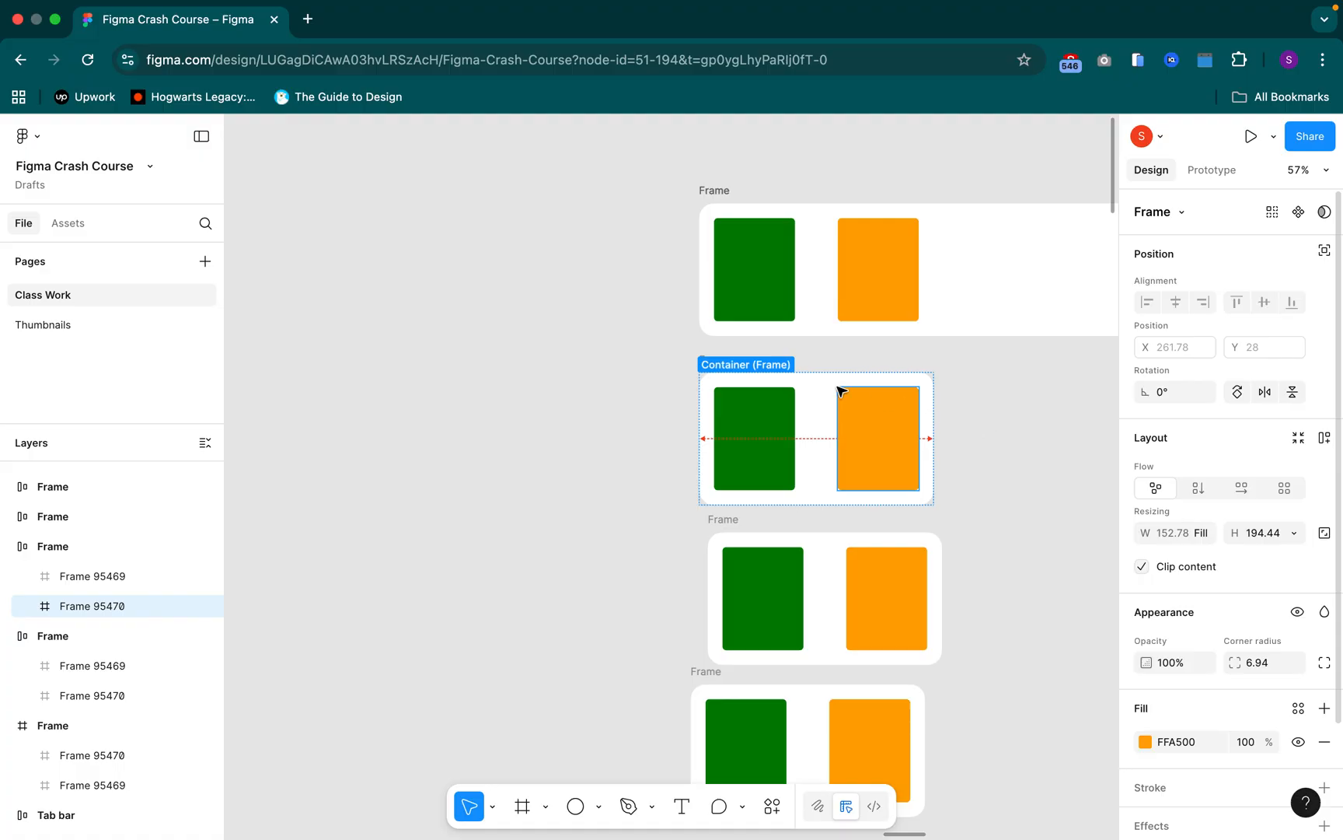
# Widen the second Frame to 1043 so that it aligns with the end of the top Frame
pyautogui.click(715, 360)
pyautogui.hscroll(-4, 716, 363)
pyautogui.scroll(1, 716, 363)
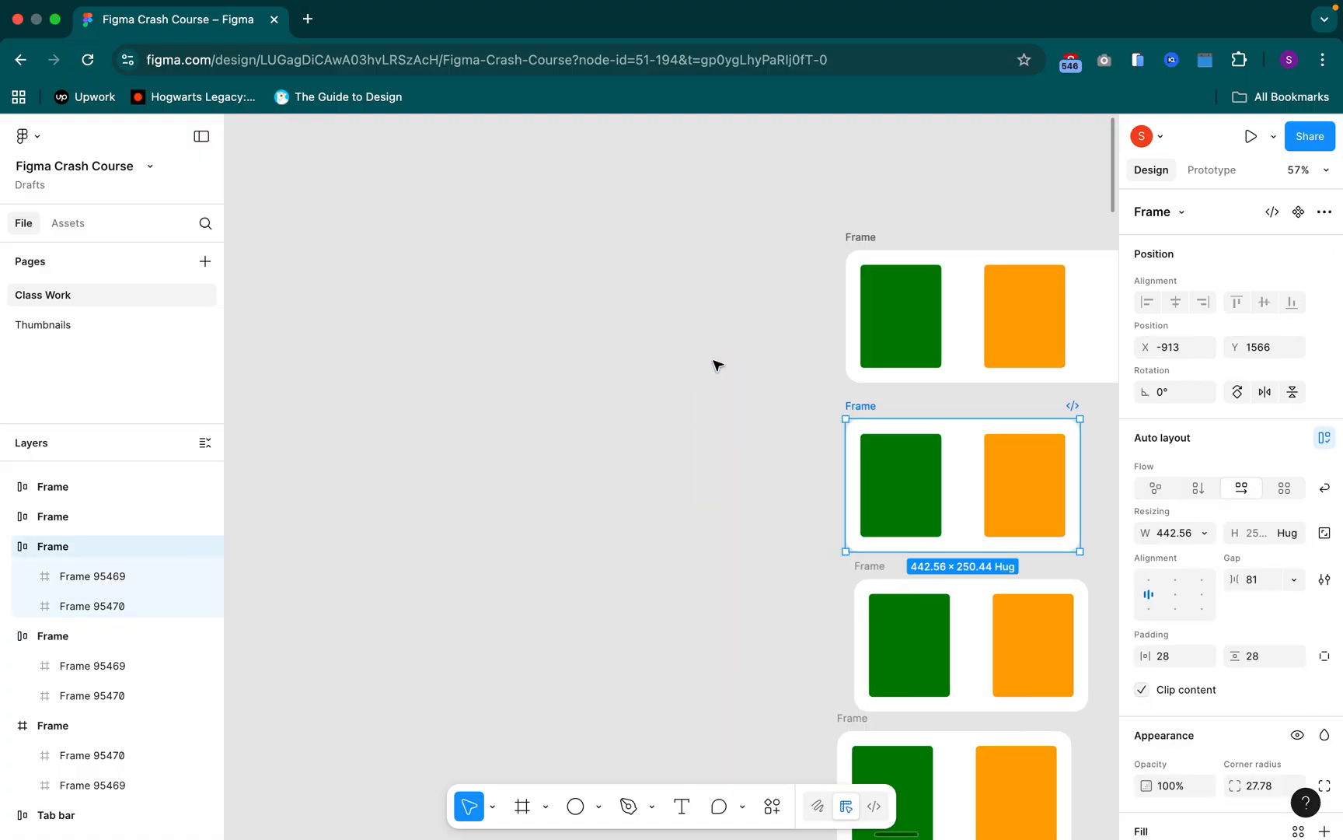
pyautogui.hscroll(9, 715, 363)
pyautogui.scroll(-3, 715, 362)
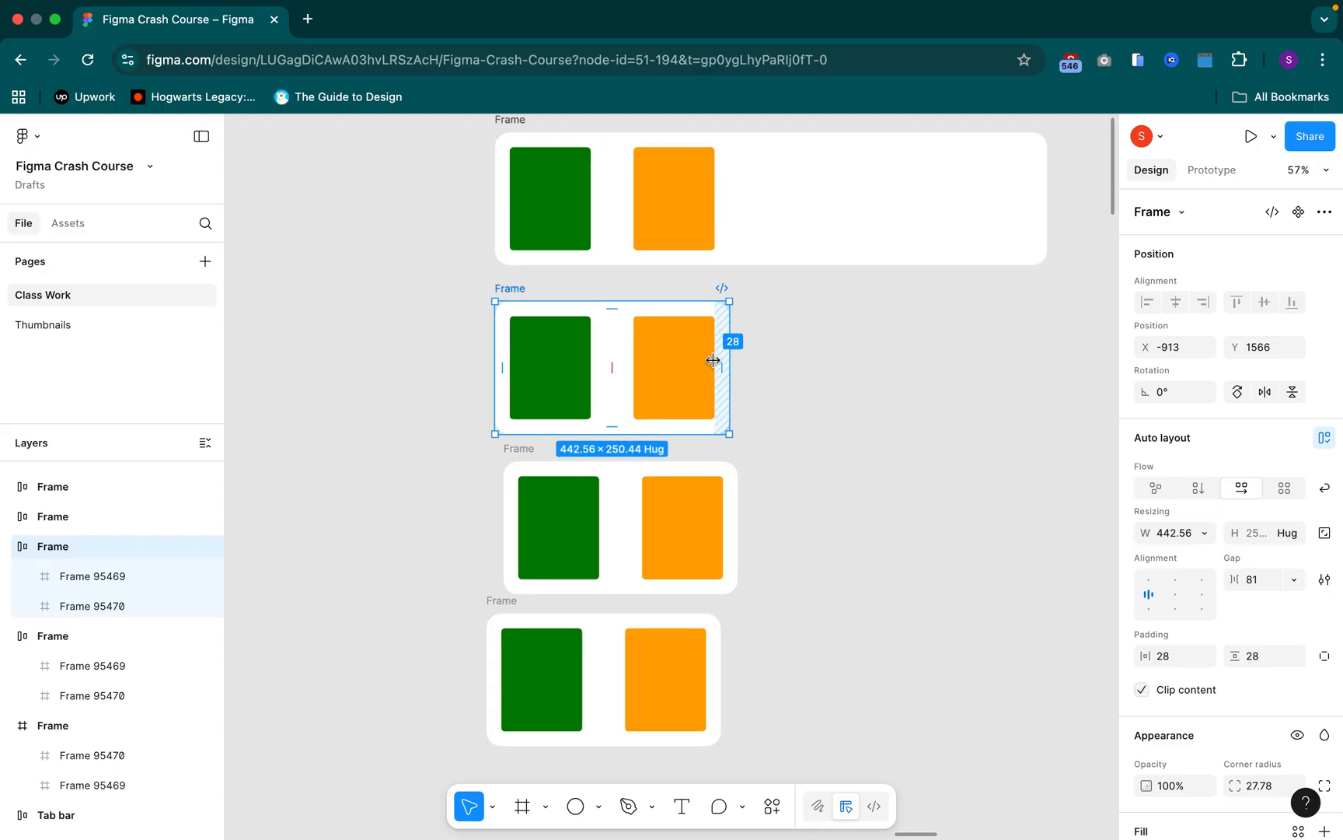
pyautogui.scroll(1, 713, 360)
pyautogui.hscroll(-1, 713, 360)
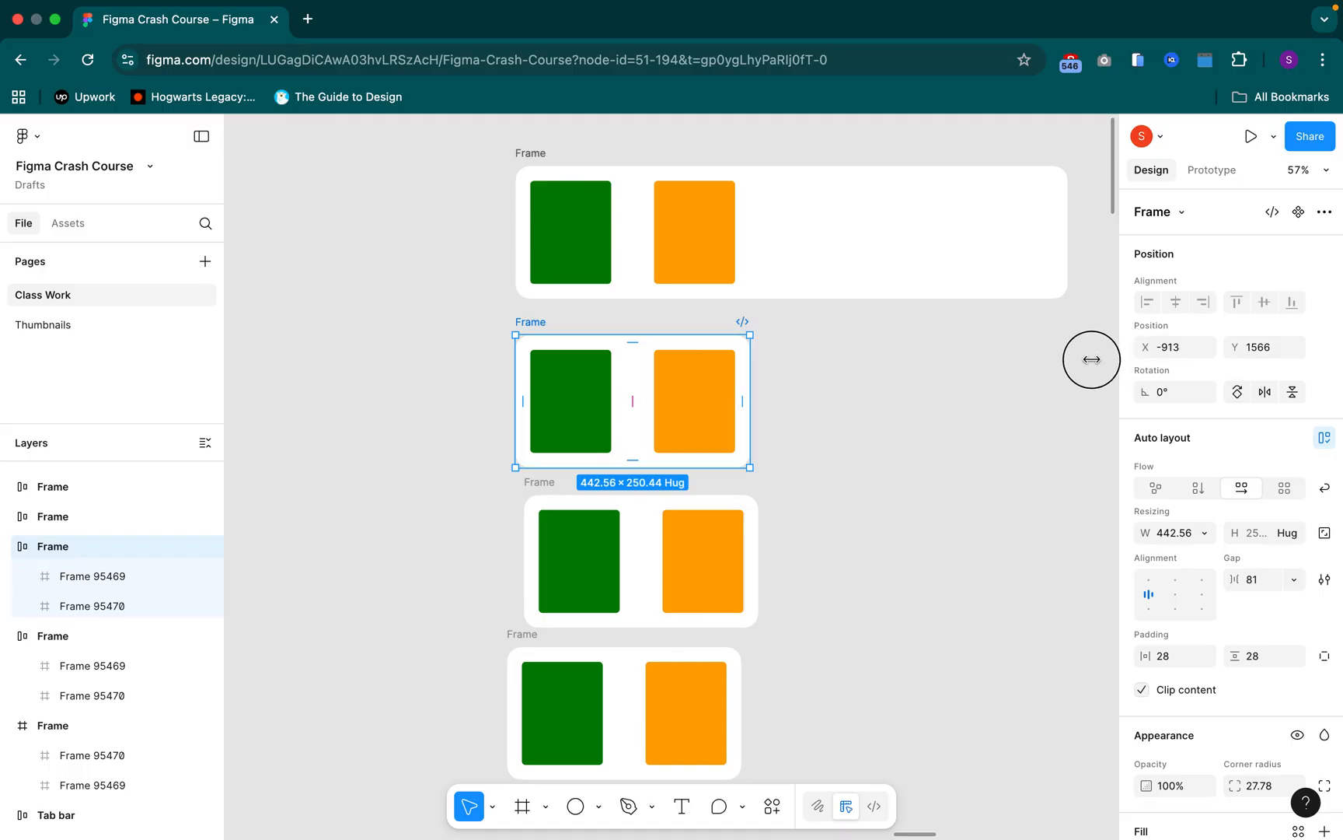
pyautogui.moveTo(1092, 359); pyautogui.dragTo(1066, 362)
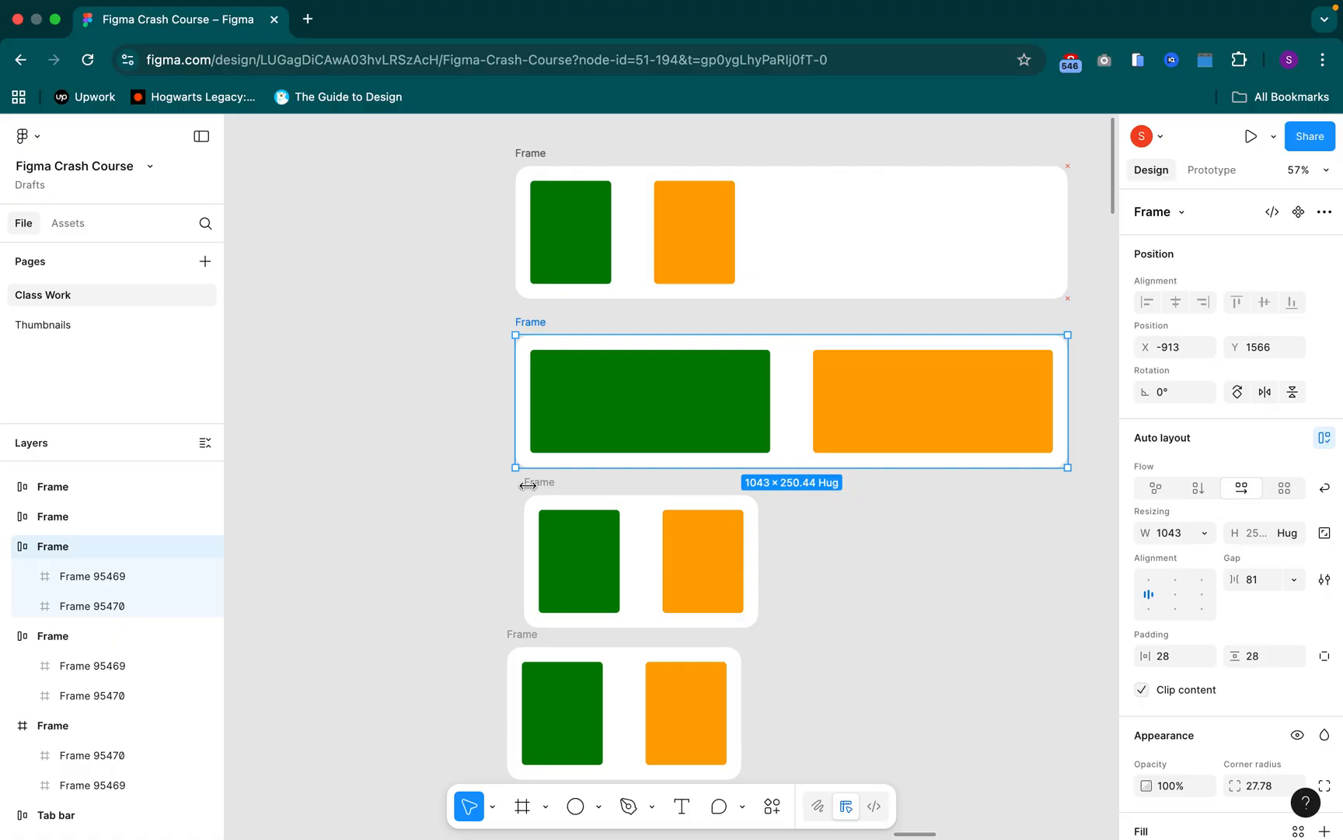
# Keep the third Frame at Fixed width and stretch its green rectangle to a width of 800
pyautogui.click(531, 485)
pyautogui.scroll(-2, 531, 488)
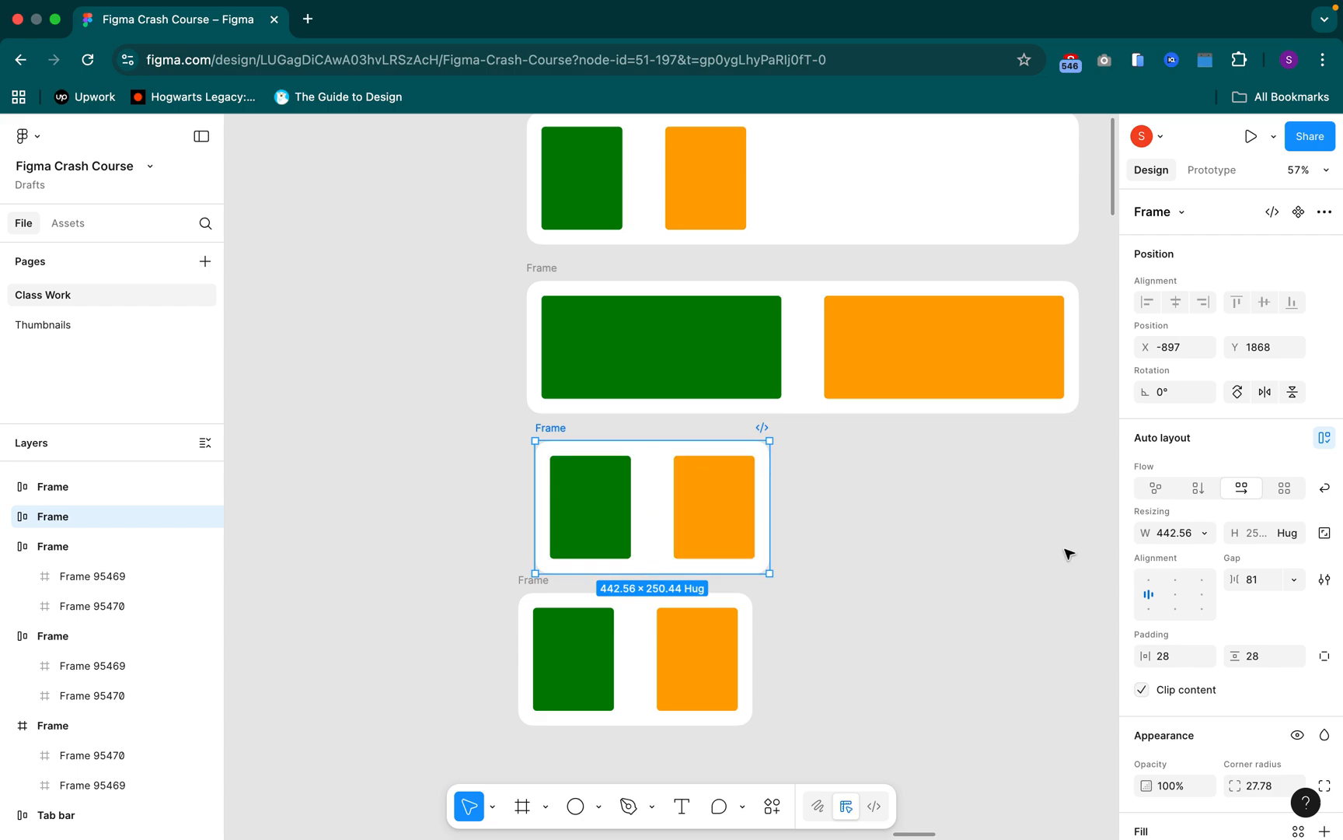
pyautogui.click(1204, 537)
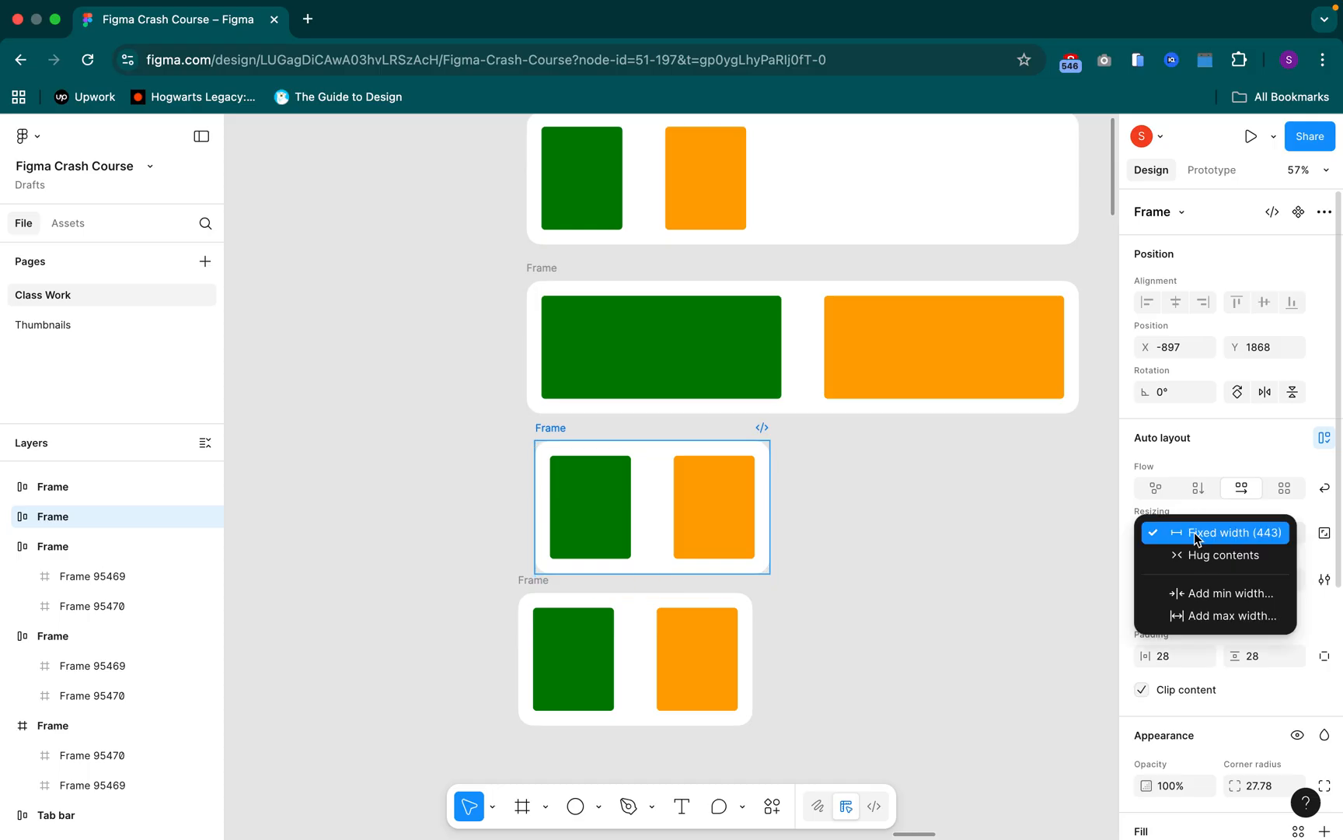
pyautogui.click(1196, 535)
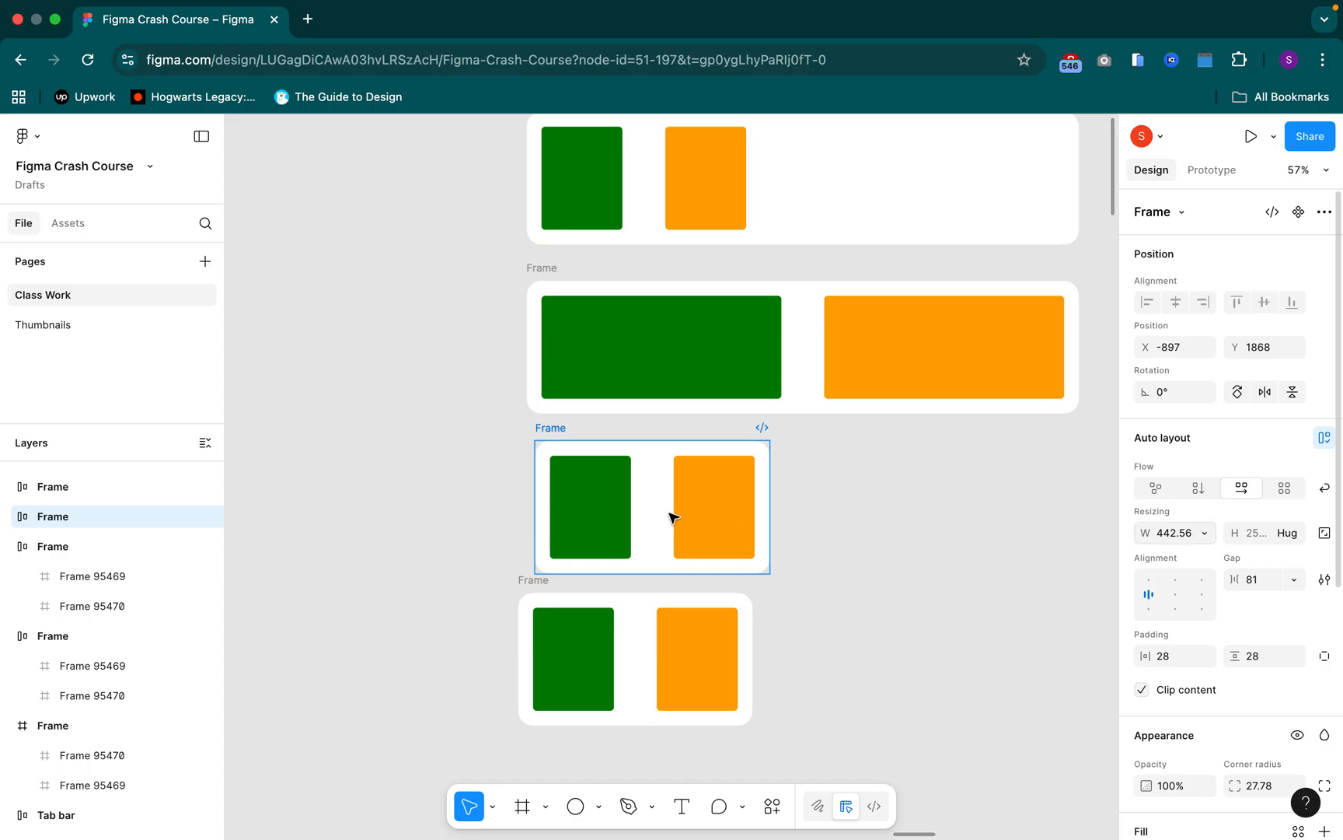
pyautogui.click(622, 508)
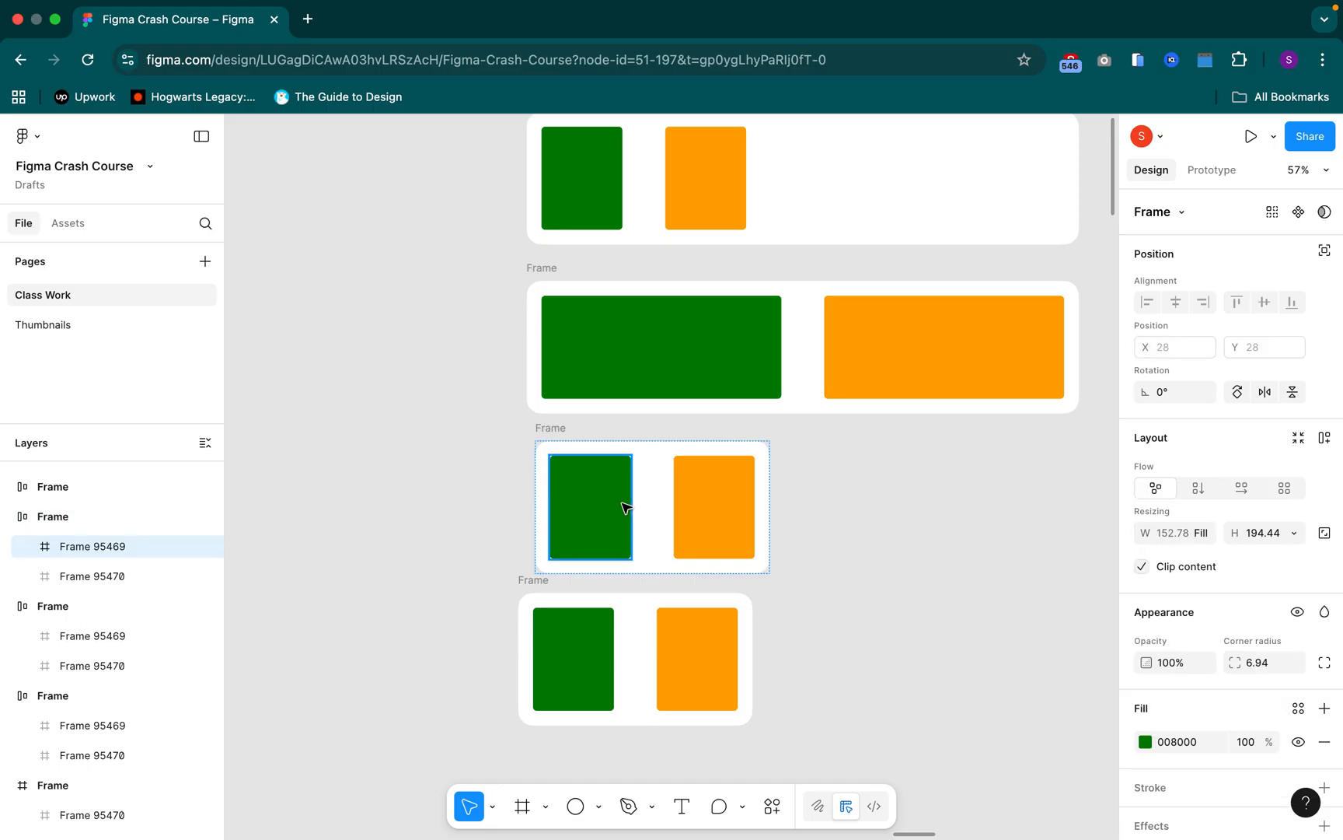
pyautogui.moveTo(635, 503); pyautogui.dragTo(975, 493)
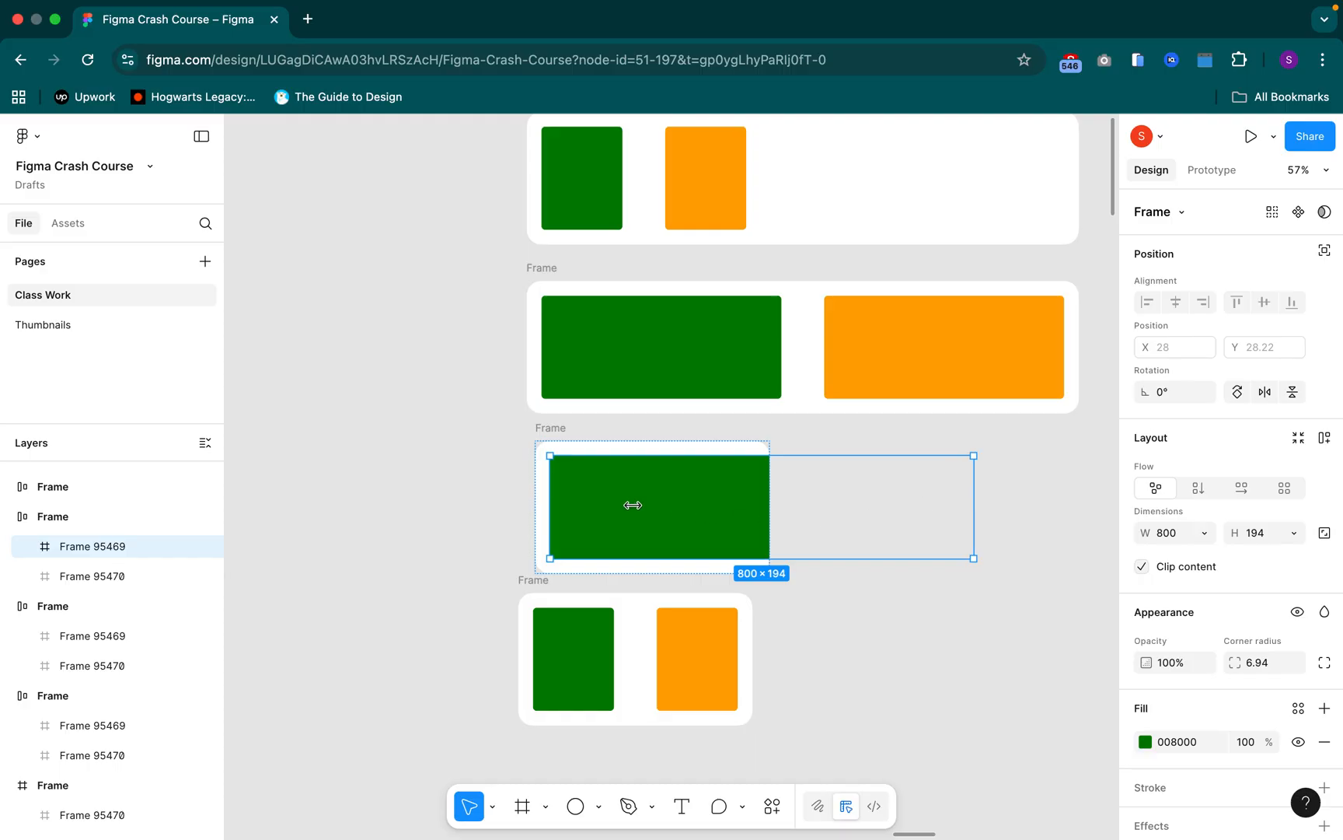
# Set the width of the third Frame to Hug contents
pyautogui.click(550, 428)
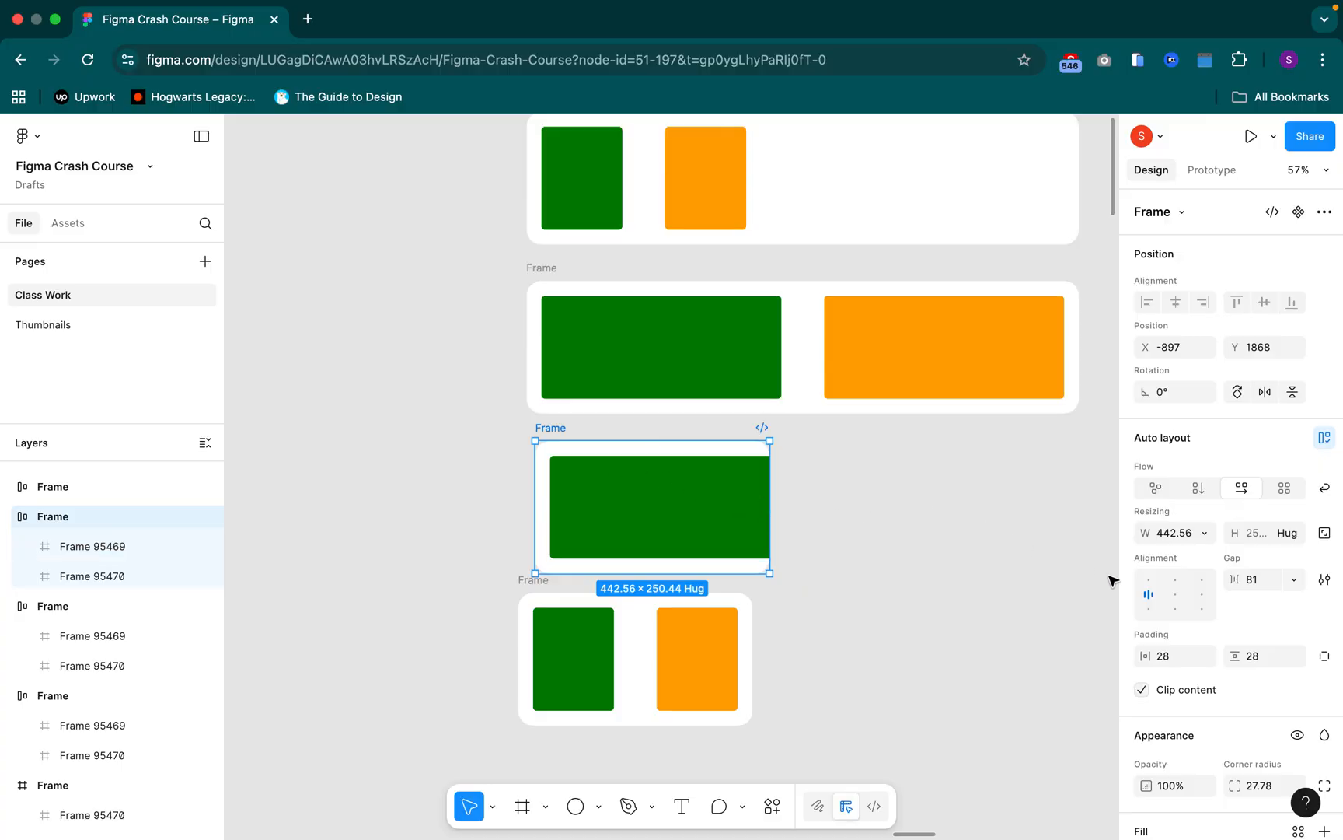
pyautogui.click(1203, 535)
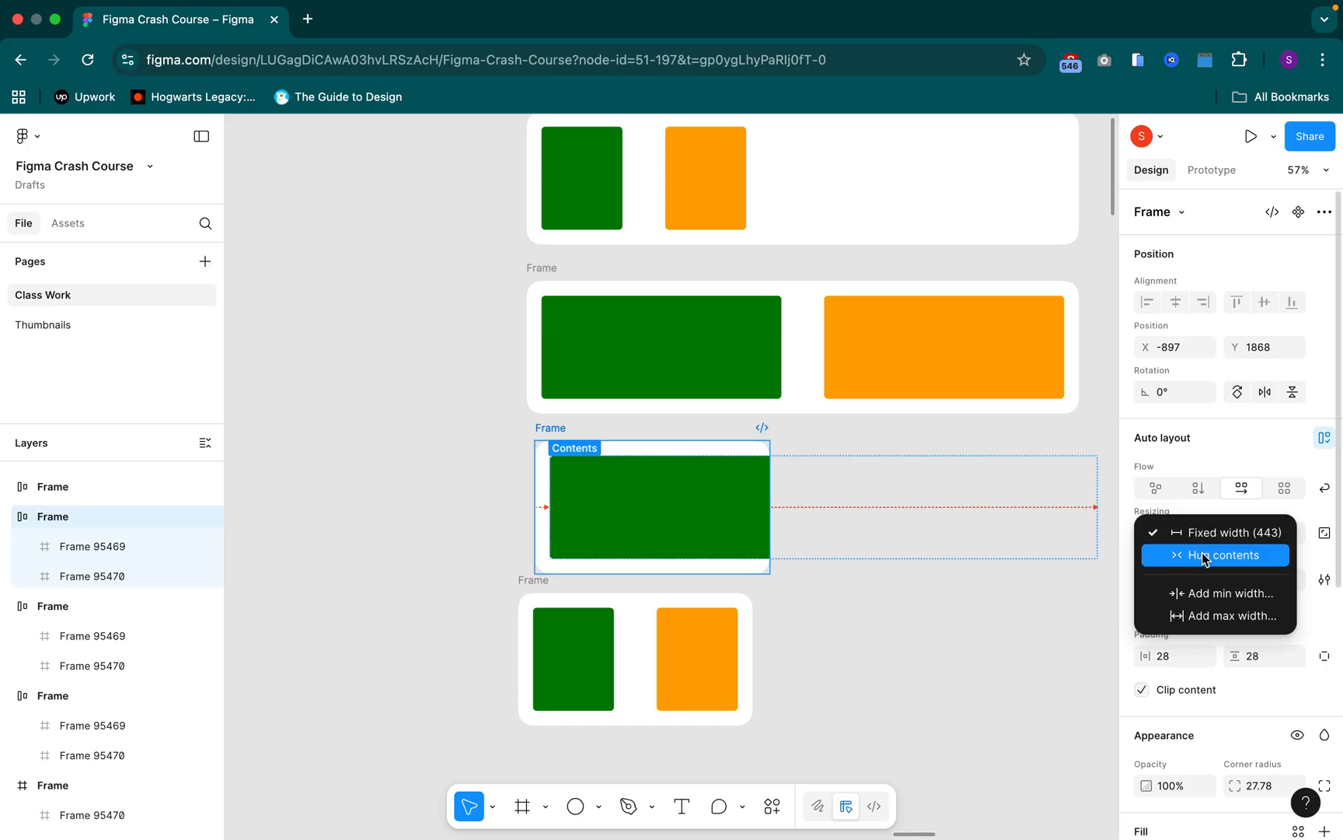
pyautogui.click(1203, 557)
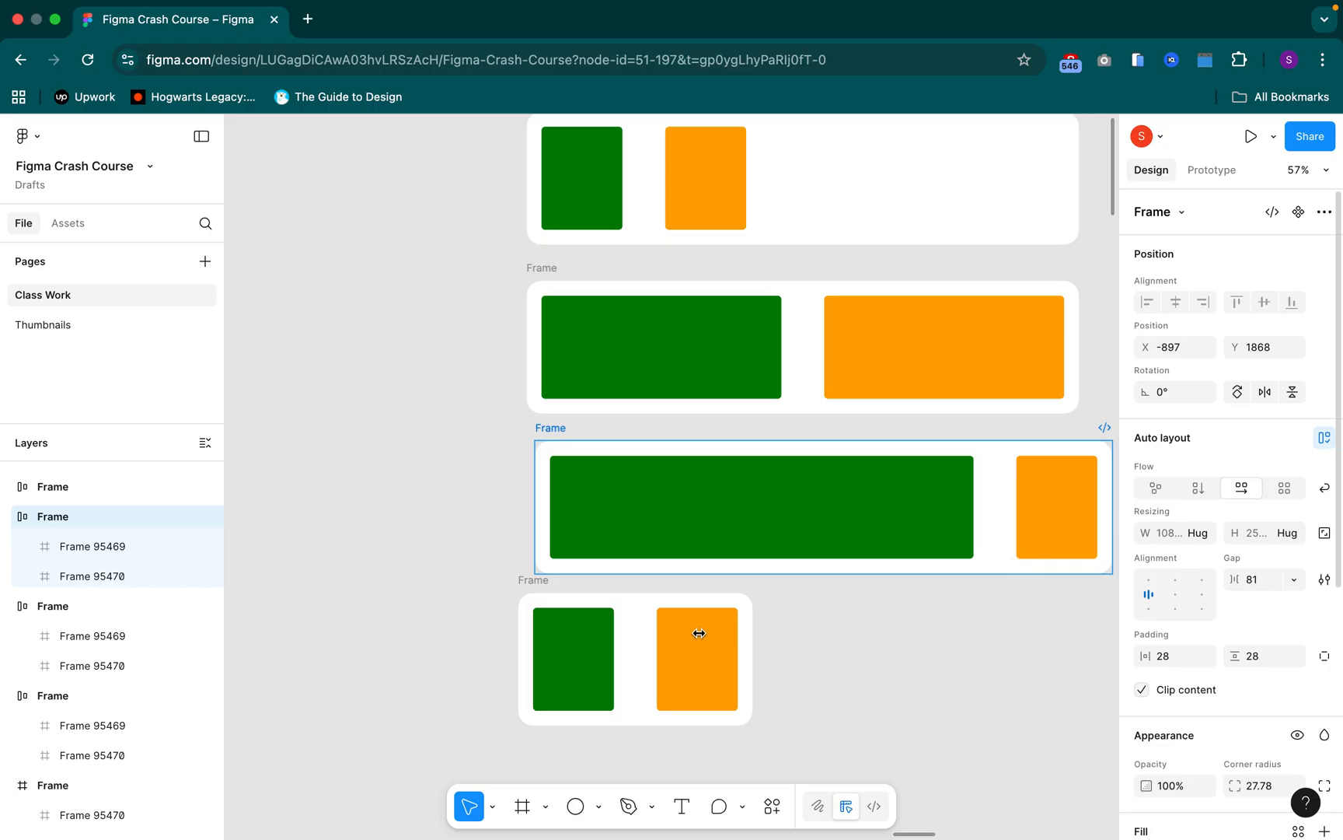
# Set the width of the bottom Frame to Hug contents
pyautogui.click(595, 644)
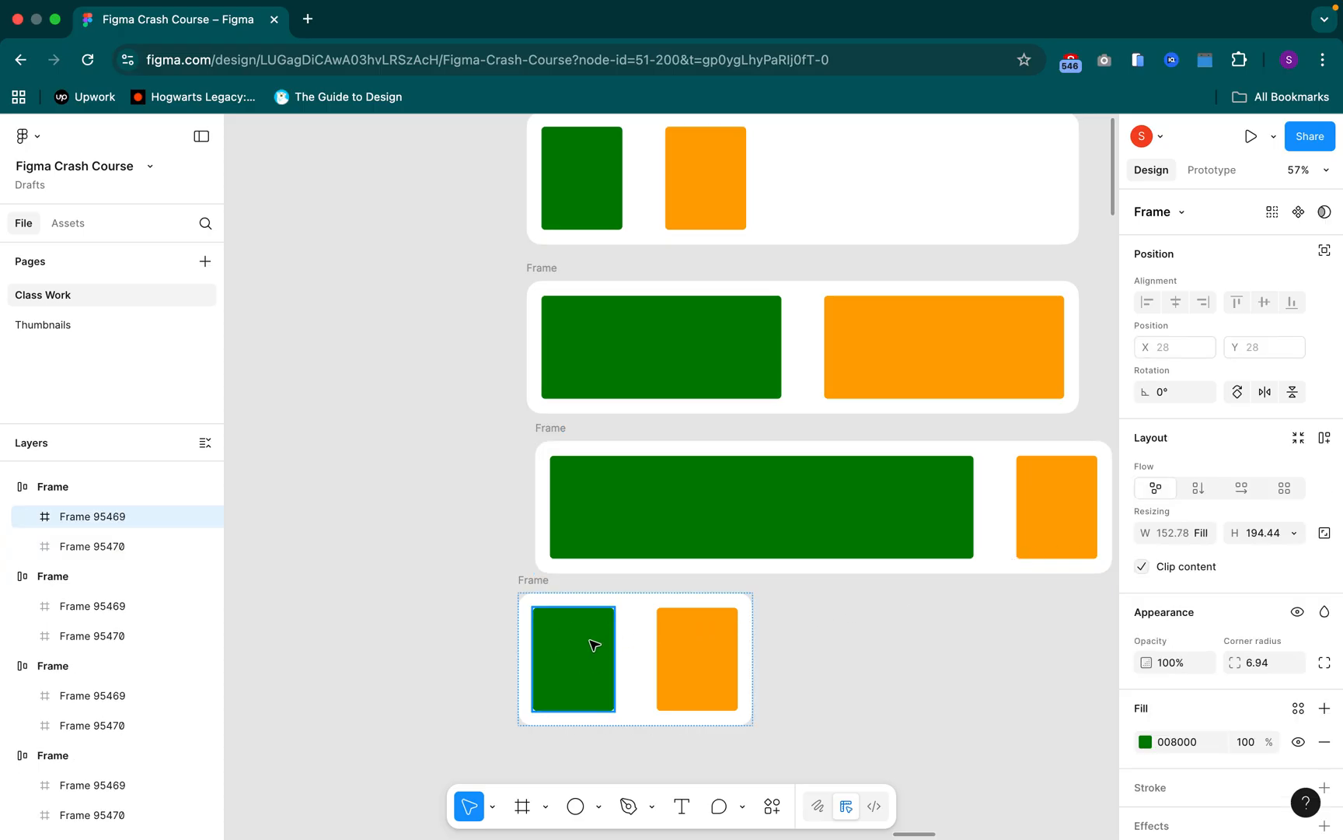
pyautogui.click(544, 583)
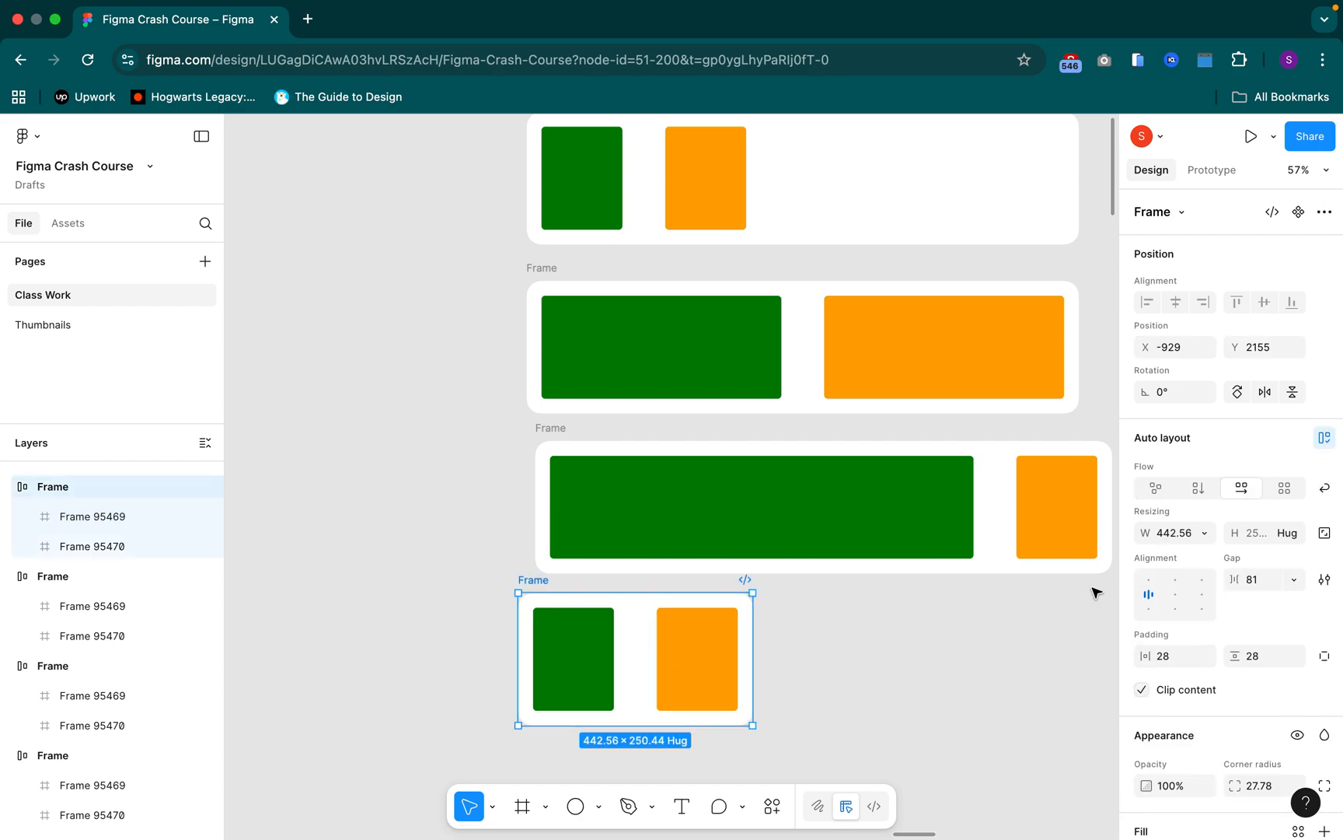
pyautogui.click(1205, 535)
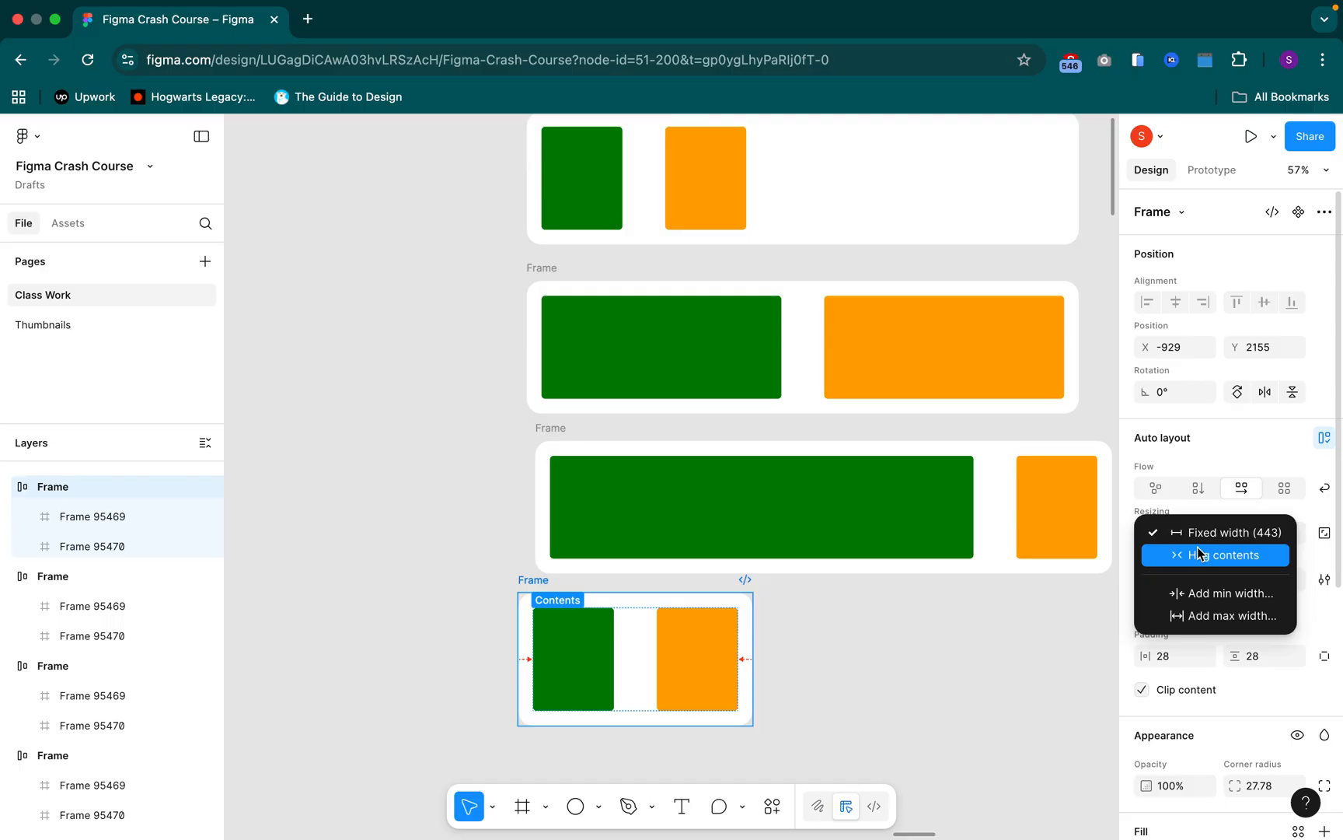
pyautogui.click(1199, 550)
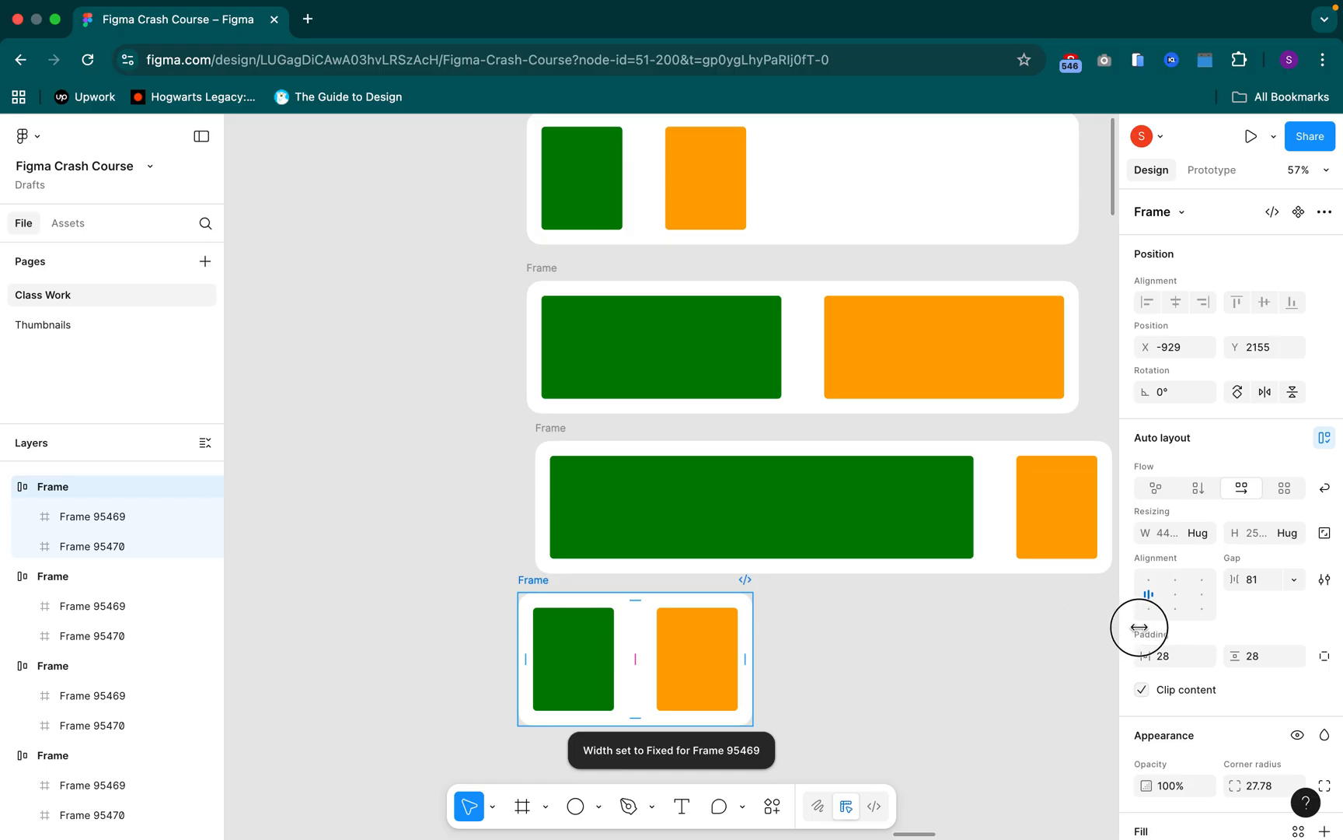
# Widen the bottom Frame to about 1757, well past the end of the Frames above it
pyautogui.moveTo(1136, 627); pyautogui.dragTo(708, 639)
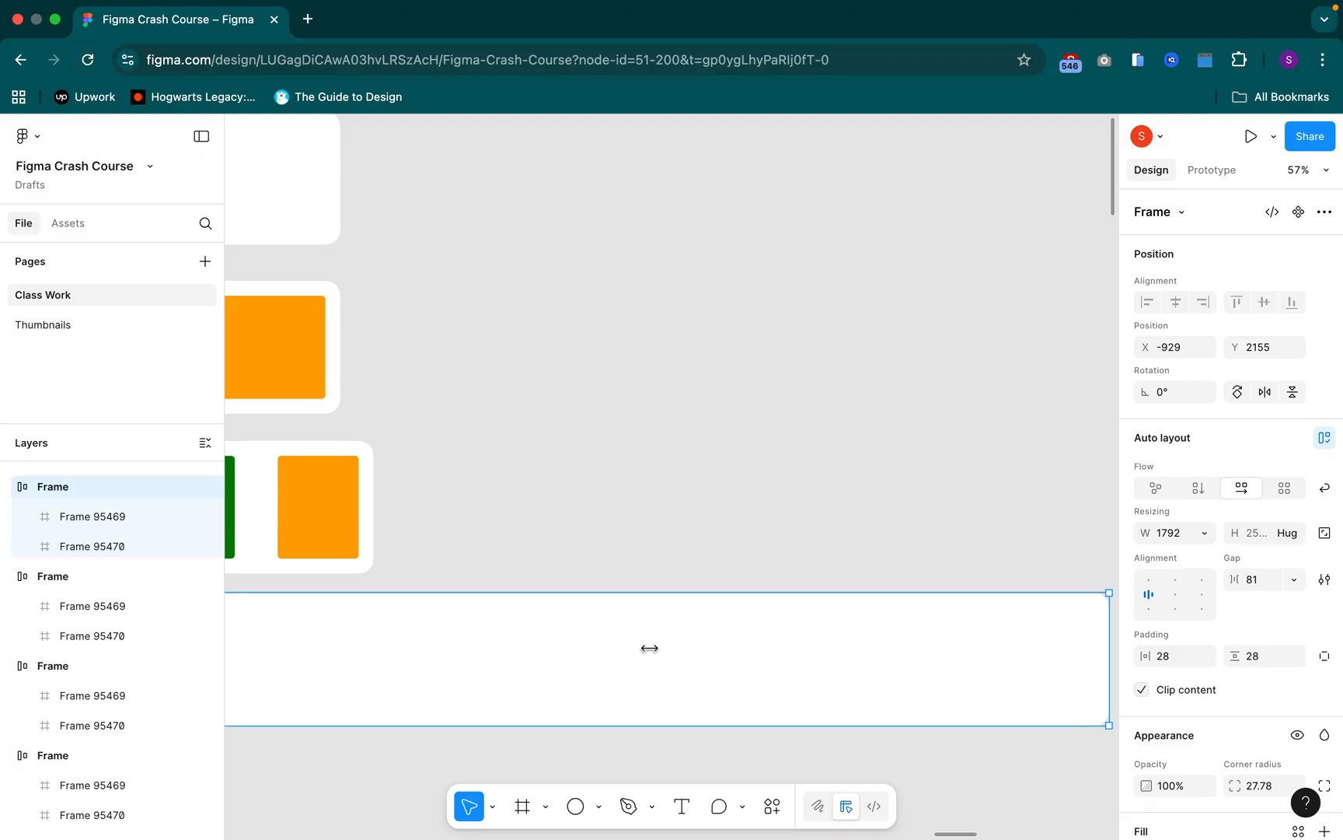
pyautogui.hscroll(10, 650, 648)
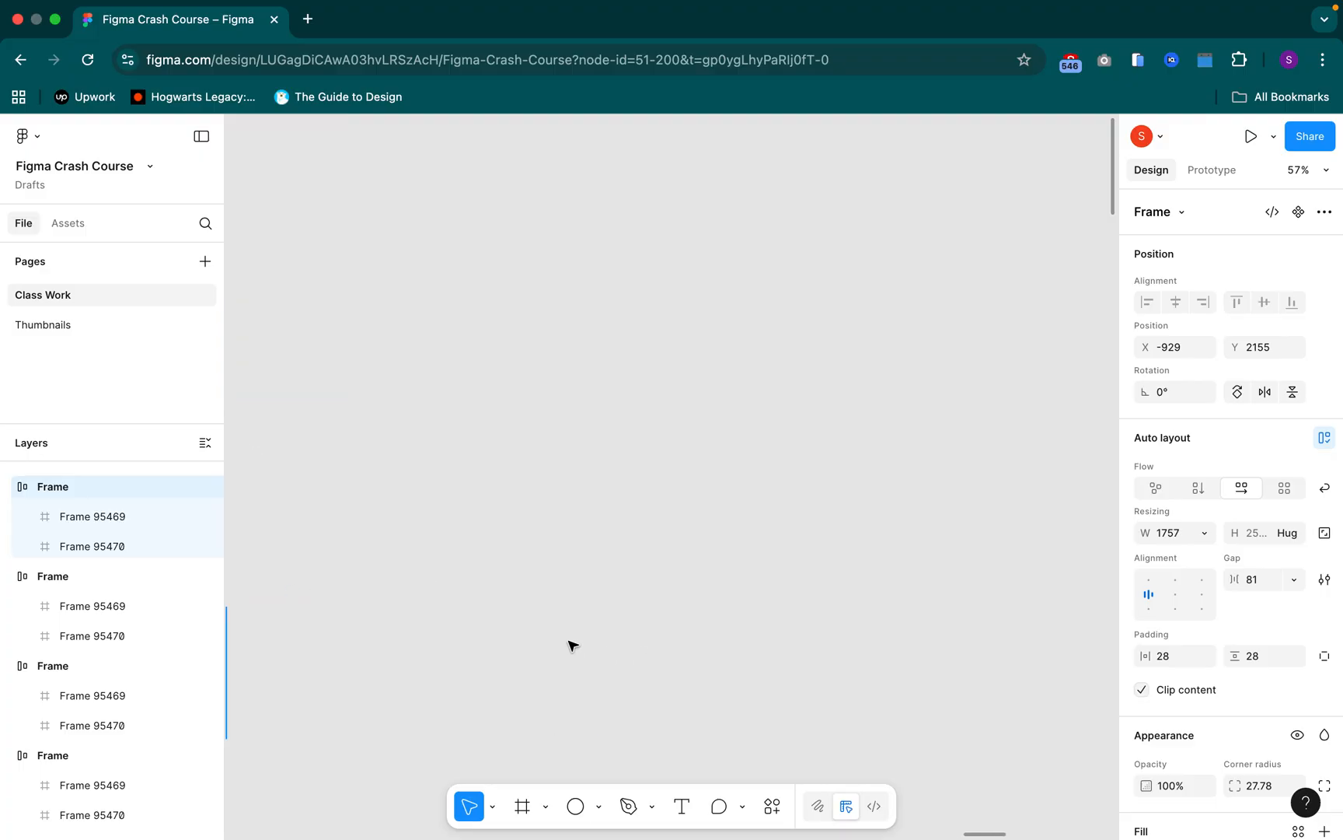
pyautogui.click(431, 687)
pyautogui.moveTo(299, 675); pyautogui.dragTo(430, 673)
pyautogui.moveTo(281, 640); pyautogui.dragTo(509, 628)
pyautogui.moveTo(422, 651); pyautogui.dragTo(863, 525)
pyautogui.moveTo(402, 621); pyautogui.dragTo(570, 576)
pyautogui.click(413, 542)
pyautogui.click(391, 540)
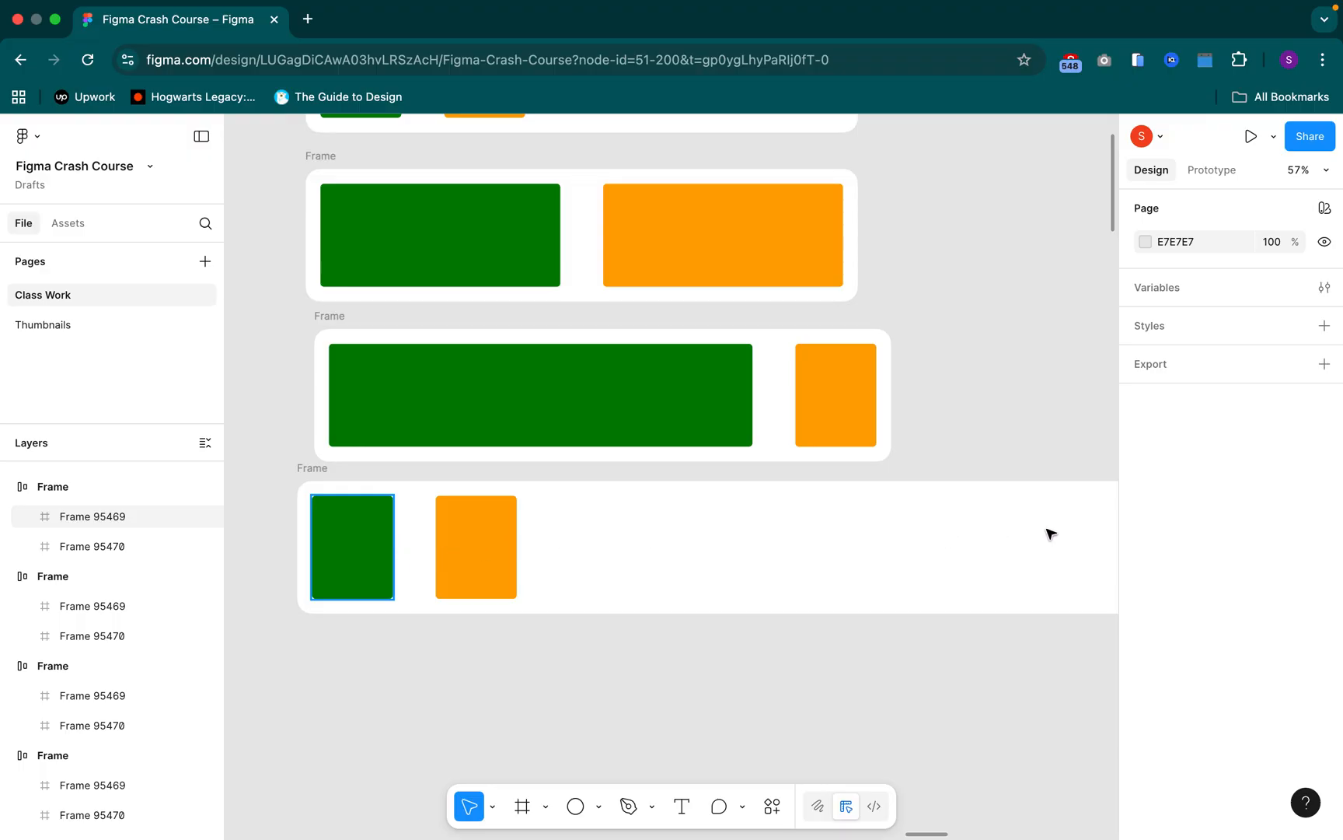
# Undo the widening of the bottom Frame
pyautogui.click(861, 555)
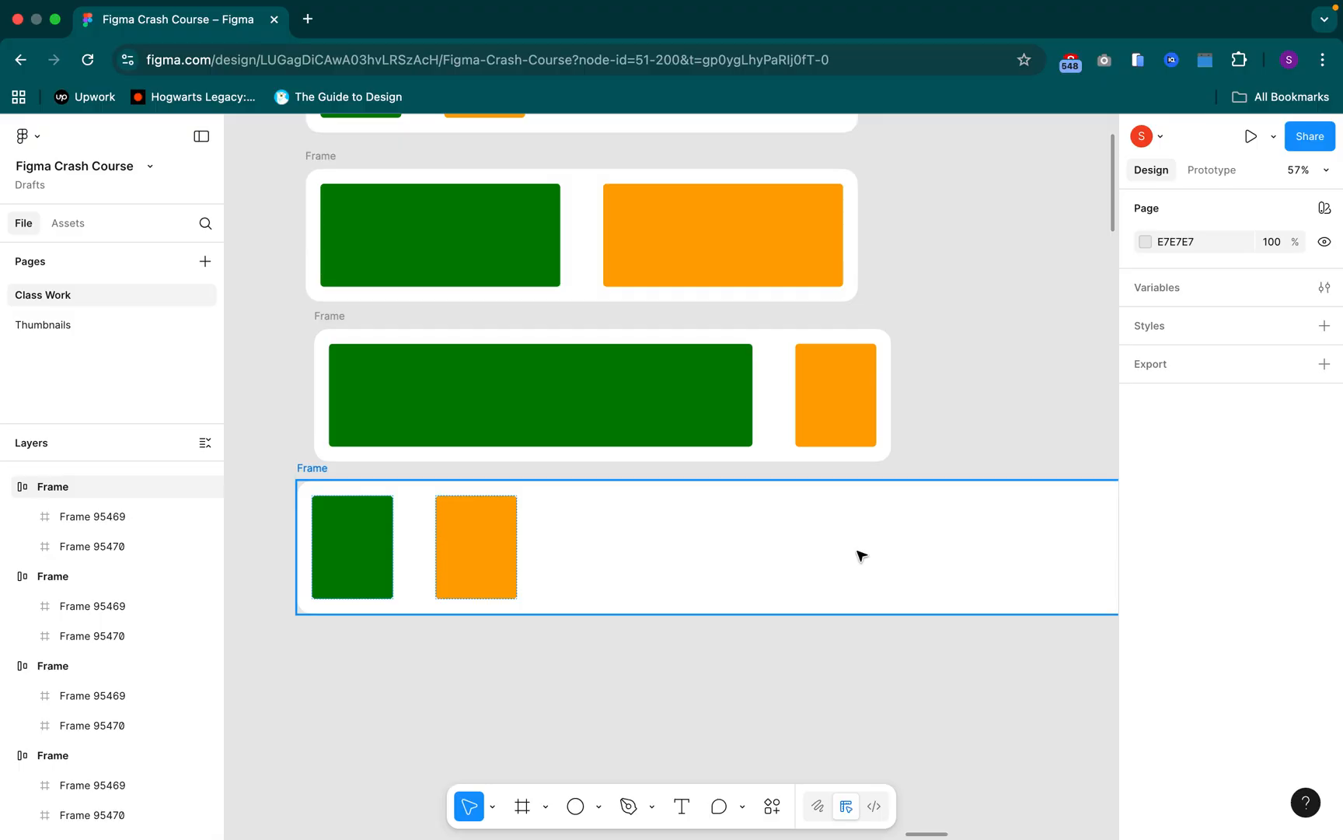
pyautogui.click(861, 555)
pyautogui.press('super+z')
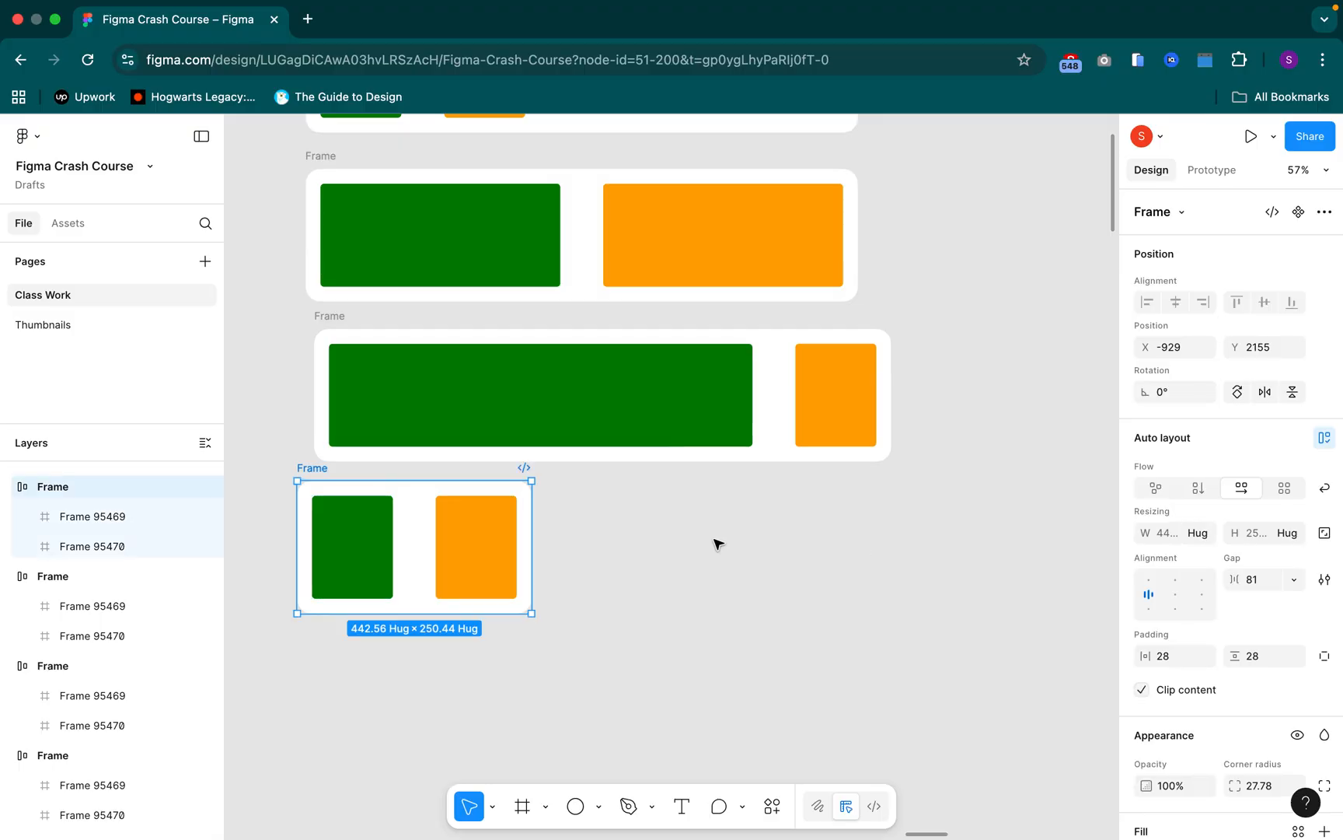
# Set the width of the green rectangle in the bottom Frame to Fill container
pyautogui.click(379, 547)
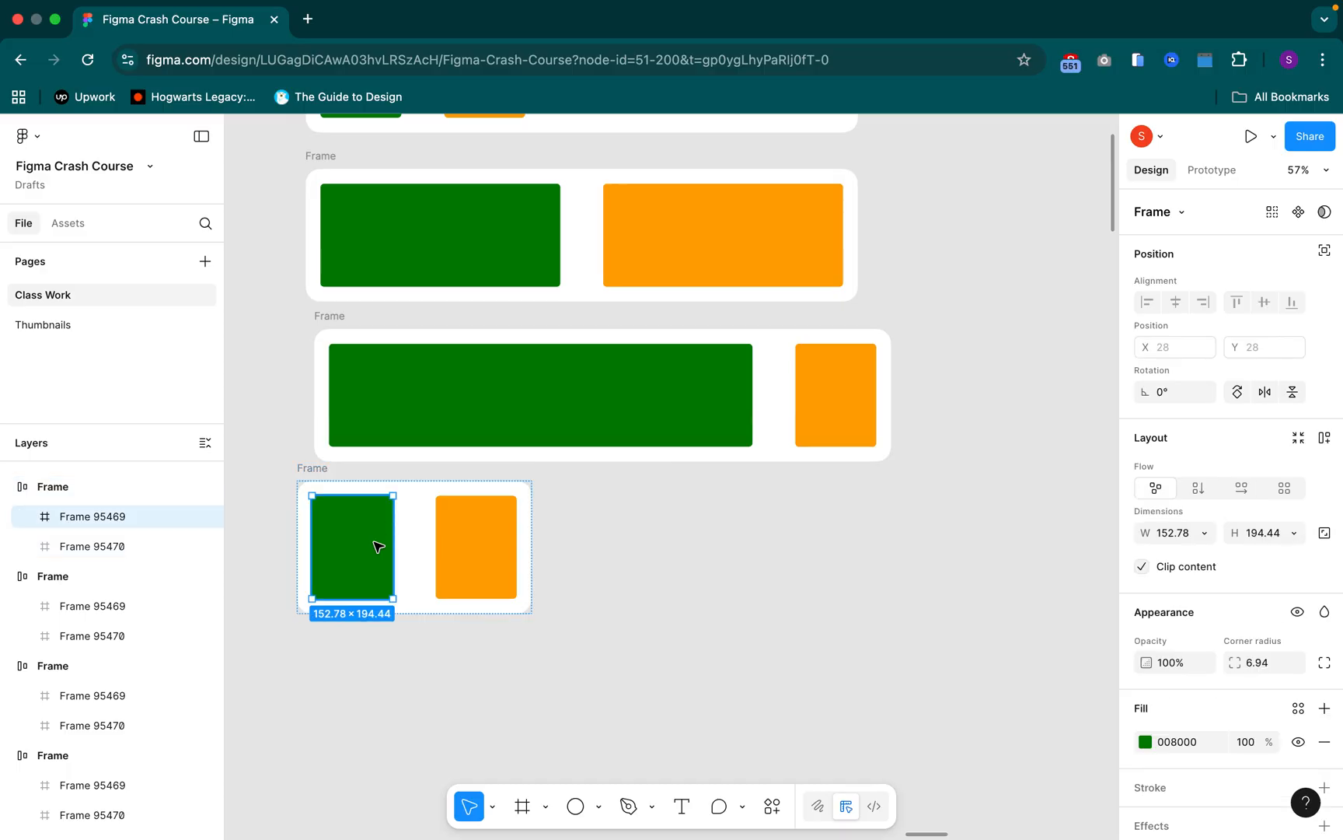
pyautogui.click(1204, 535)
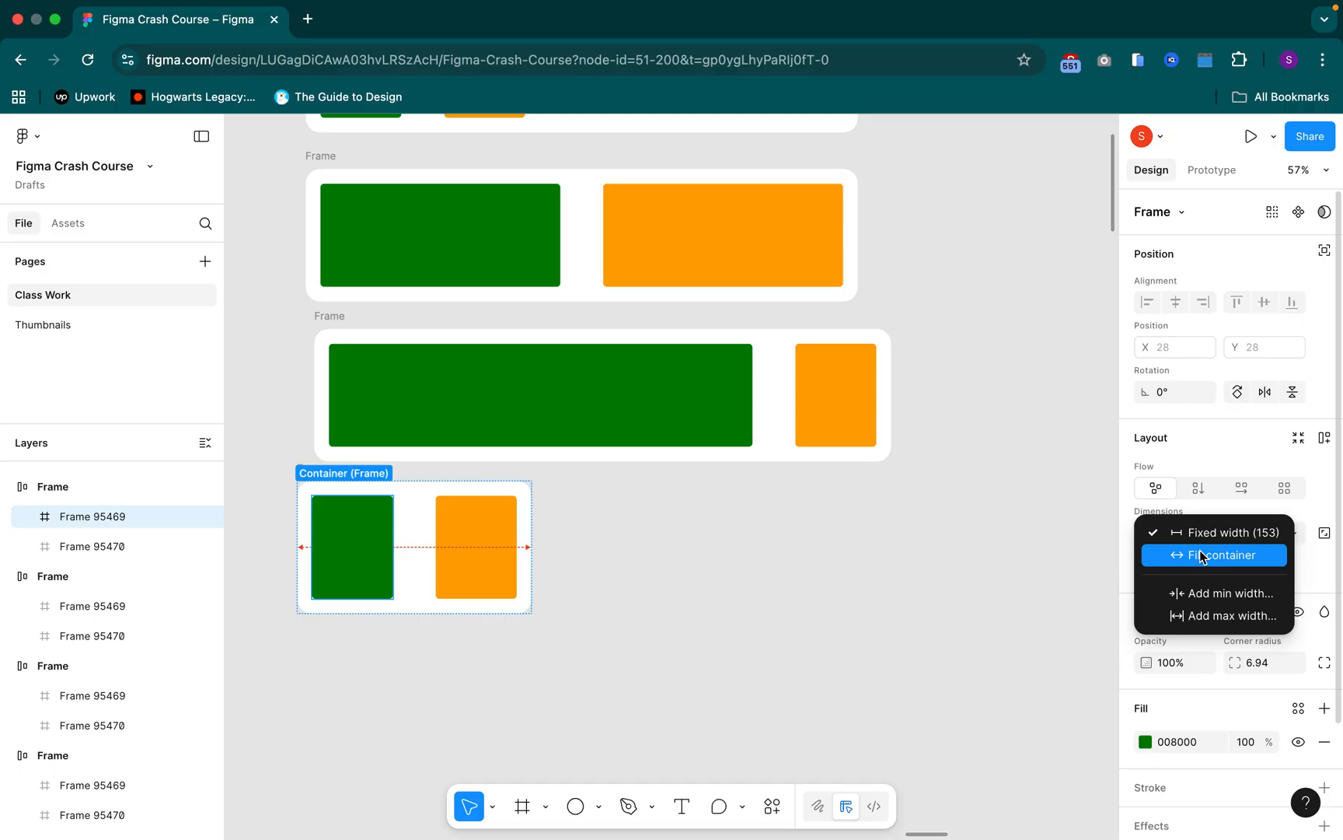
pyautogui.click(1200, 552)
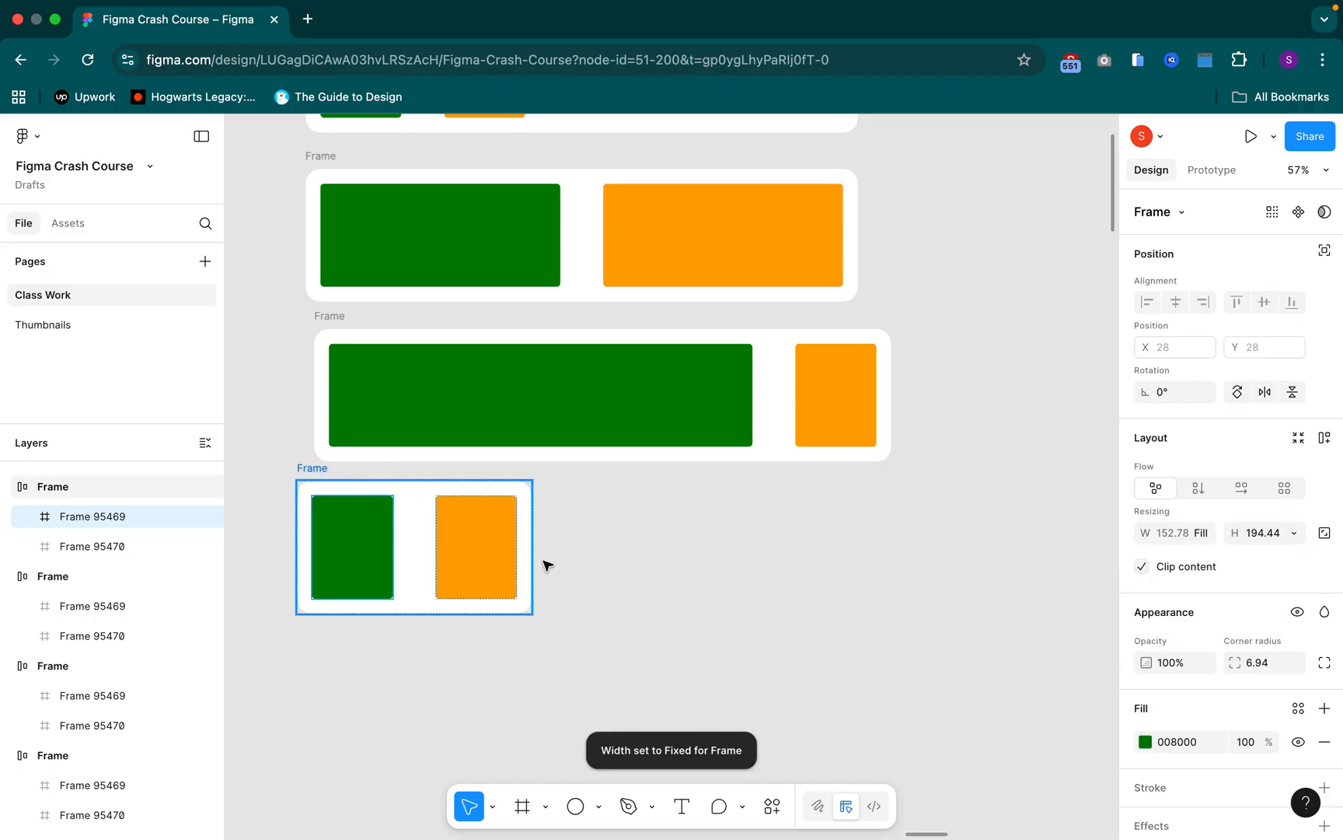
# Widen the bottom Frame to about 1188 and view its width resizing options
pyautogui.press('Escape')
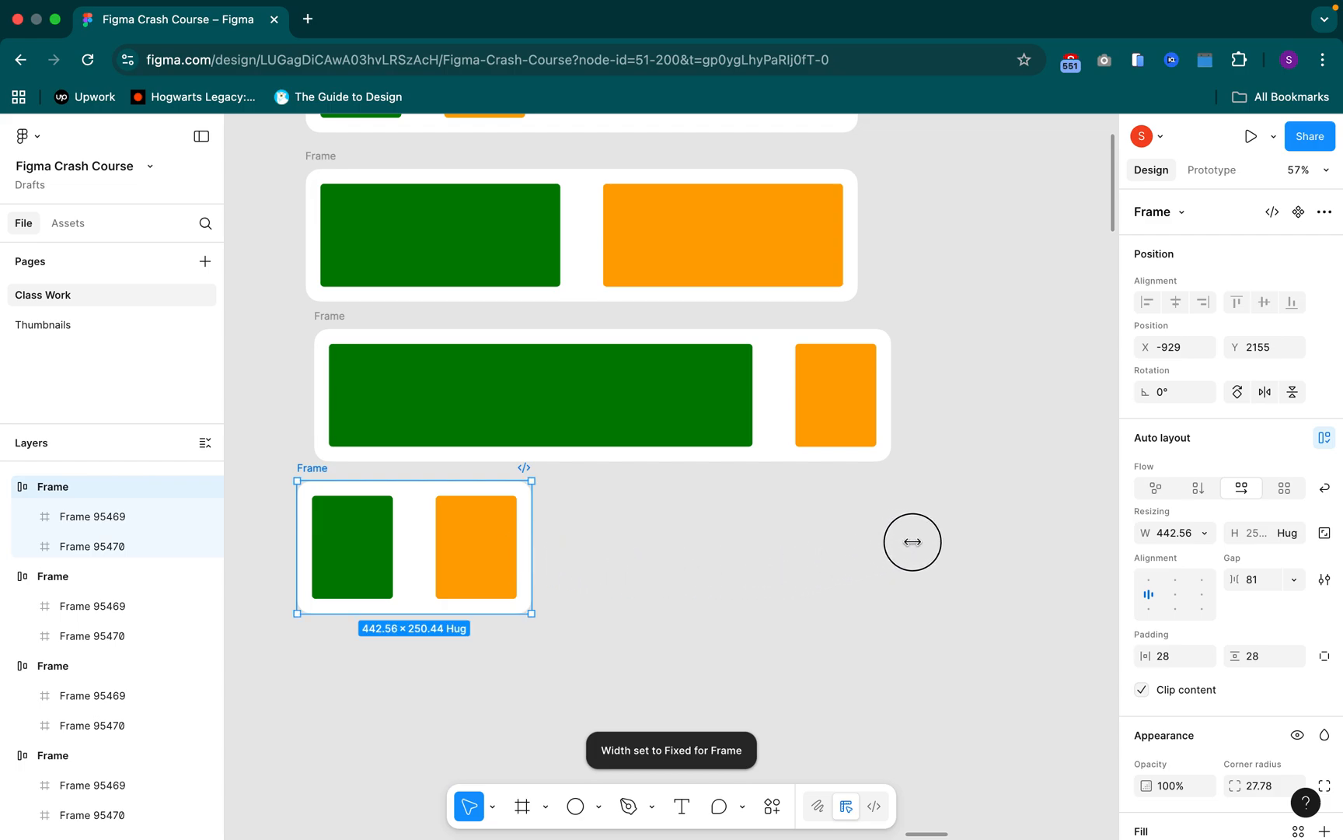
pyautogui.moveTo(926, 541); pyautogui.dragTo(926, 542)
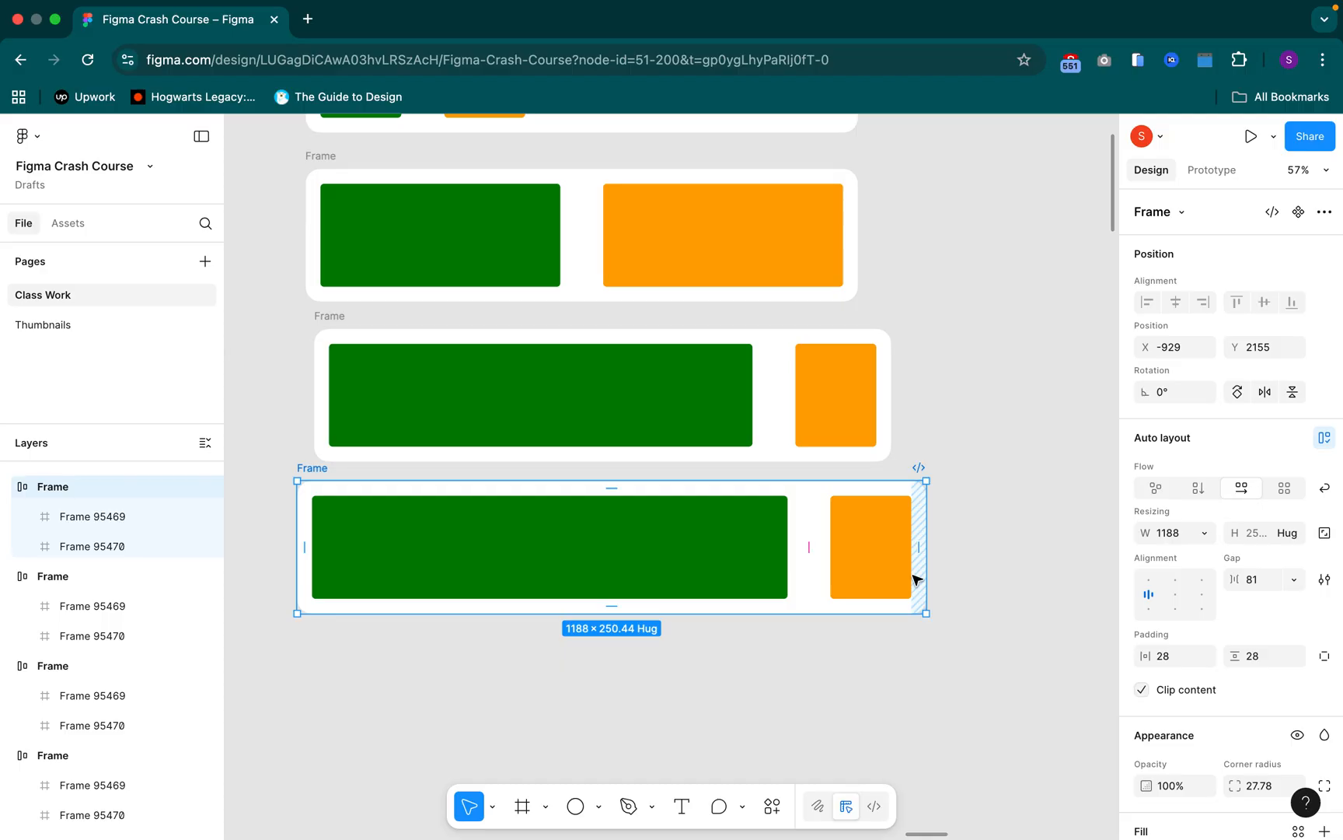
pyautogui.click(330, 318)
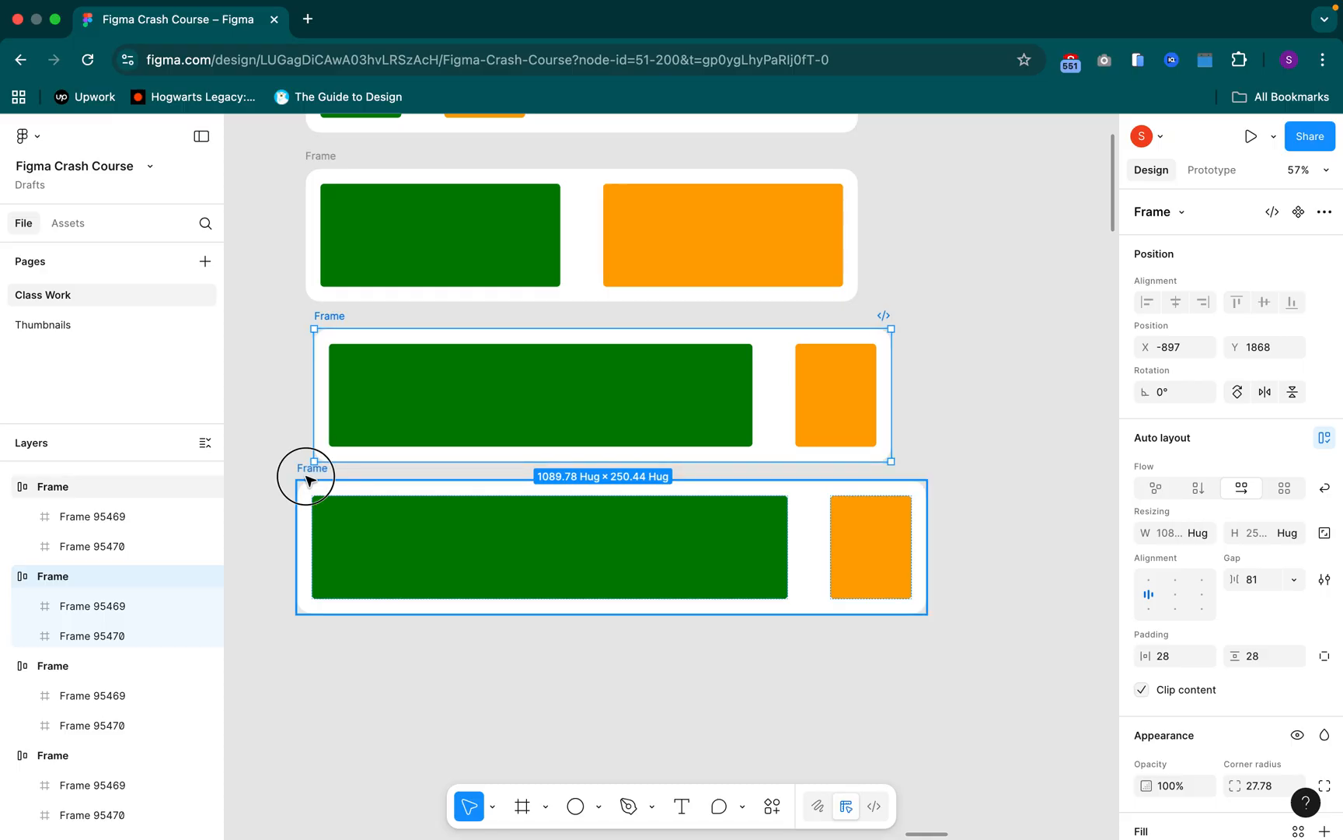
pyautogui.click(309, 480)
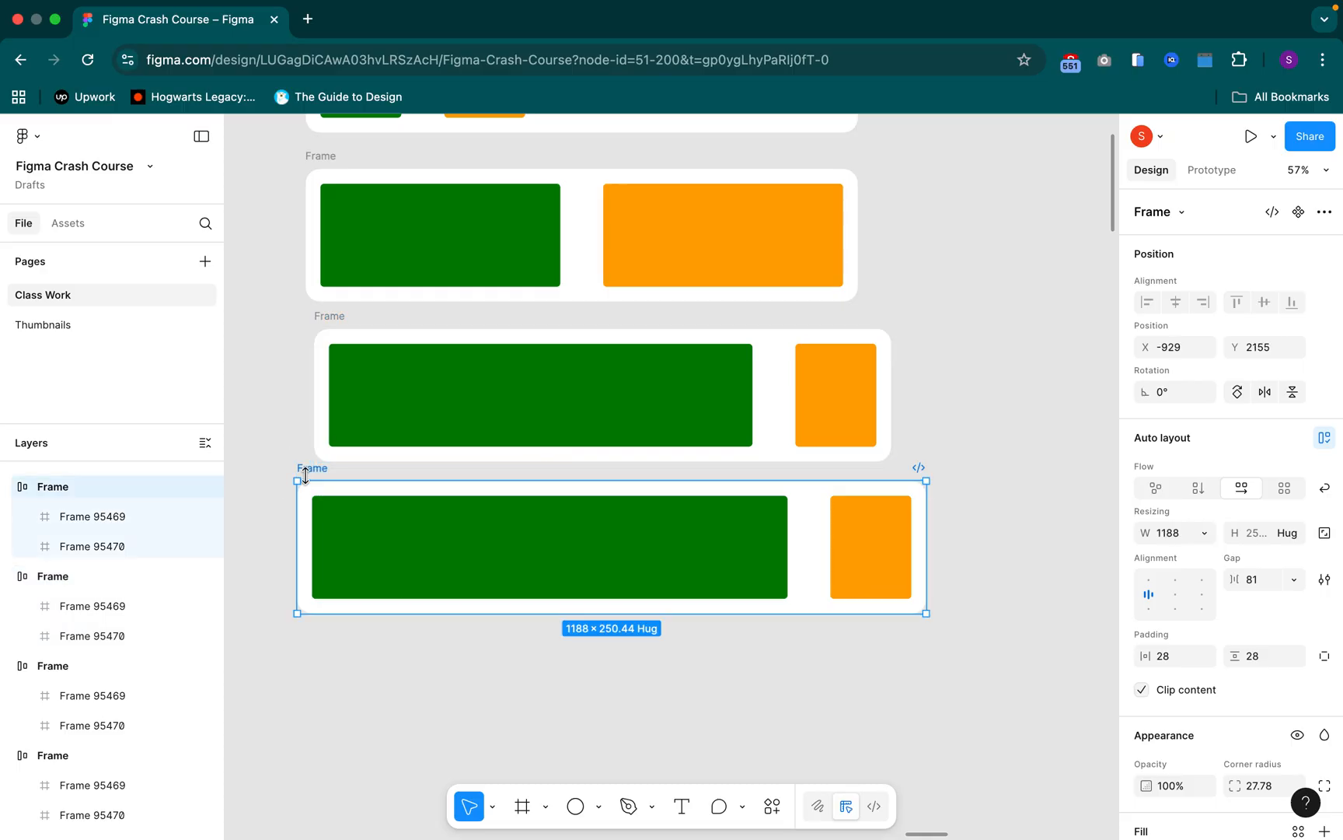
pyautogui.click(1203, 536)
pyautogui.click(985, 595)
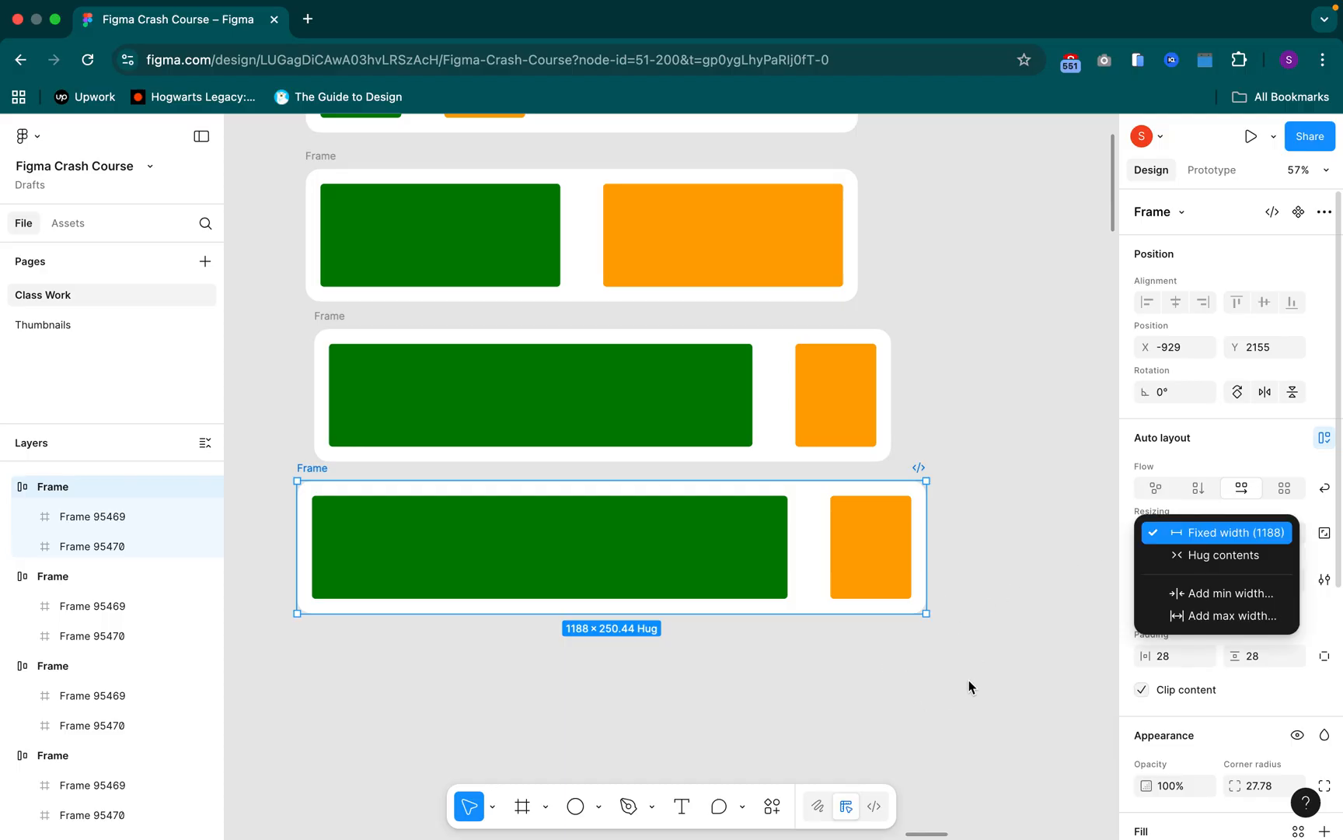
pyautogui.click(1044, 679)
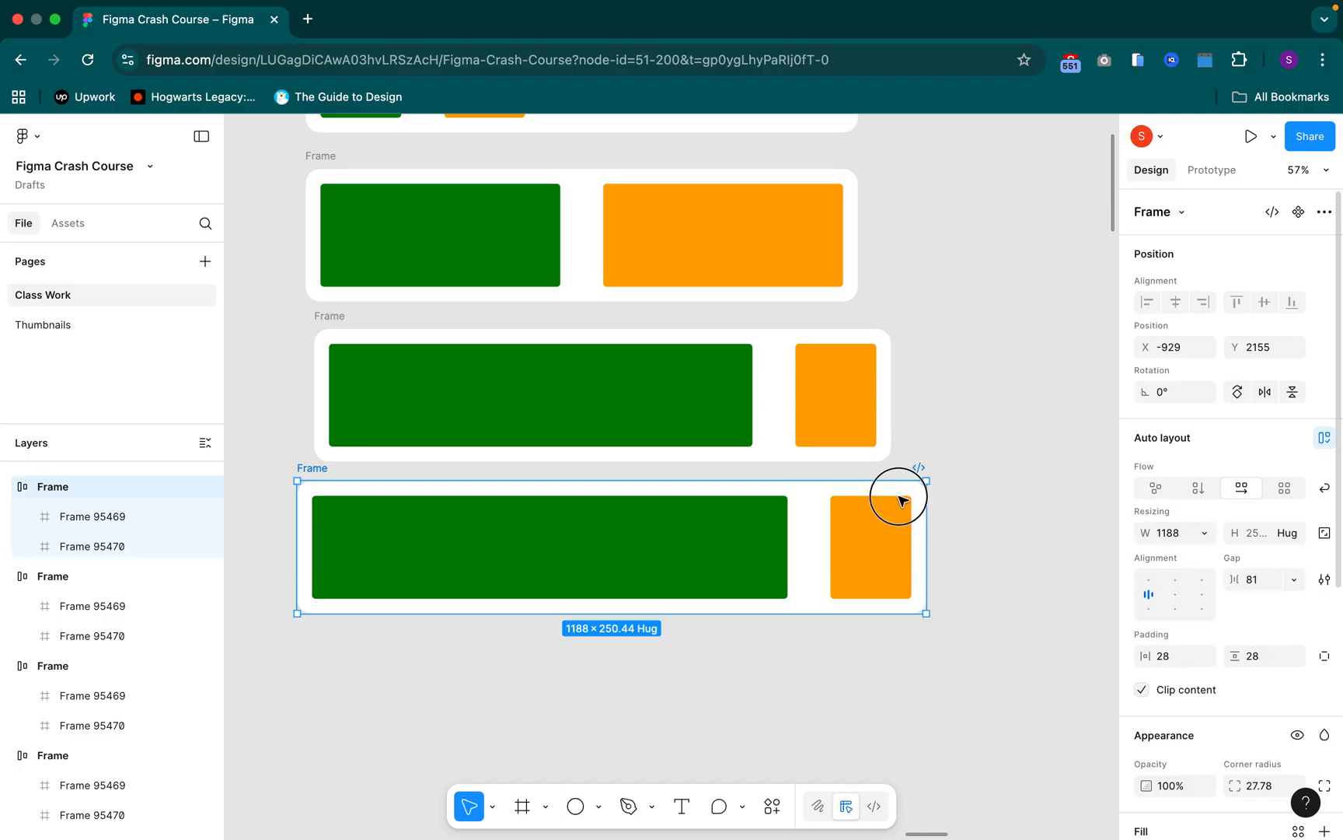
# Duplicate the orange rectangle in the bottom Frame three times
pyautogui.scroll(-5, 866, 566)
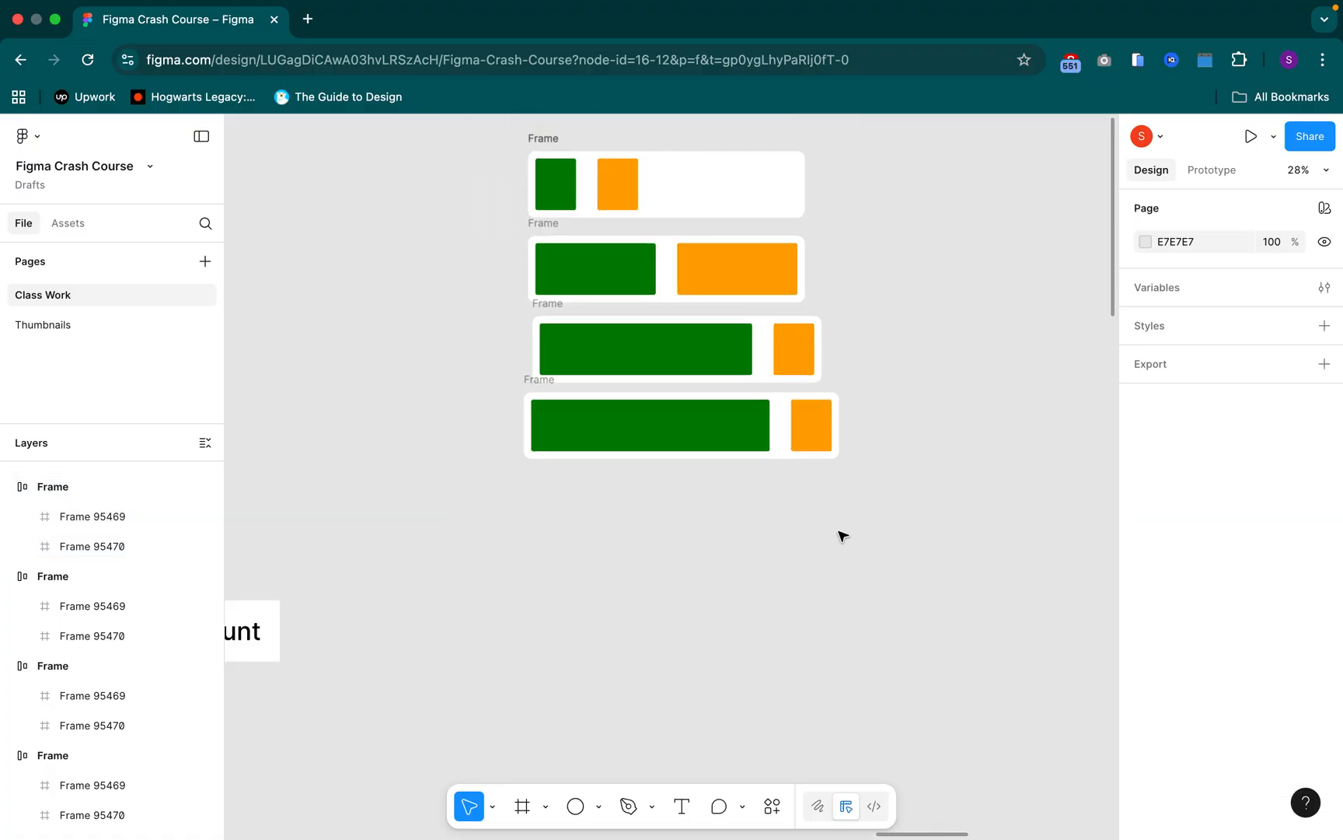
pyautogui.click(824, 415)
pyautogui.click(811, 422)
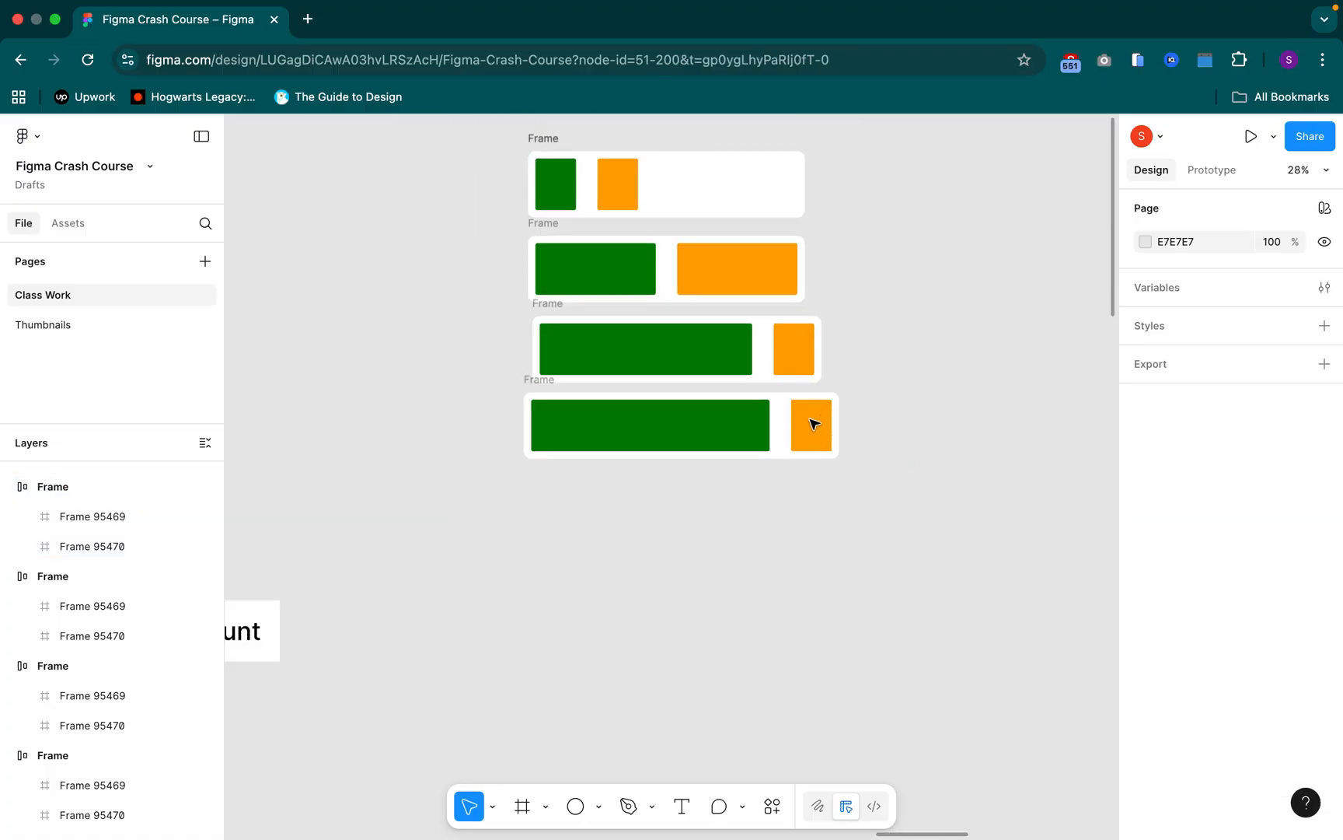
pyautogui.click(814, 424)
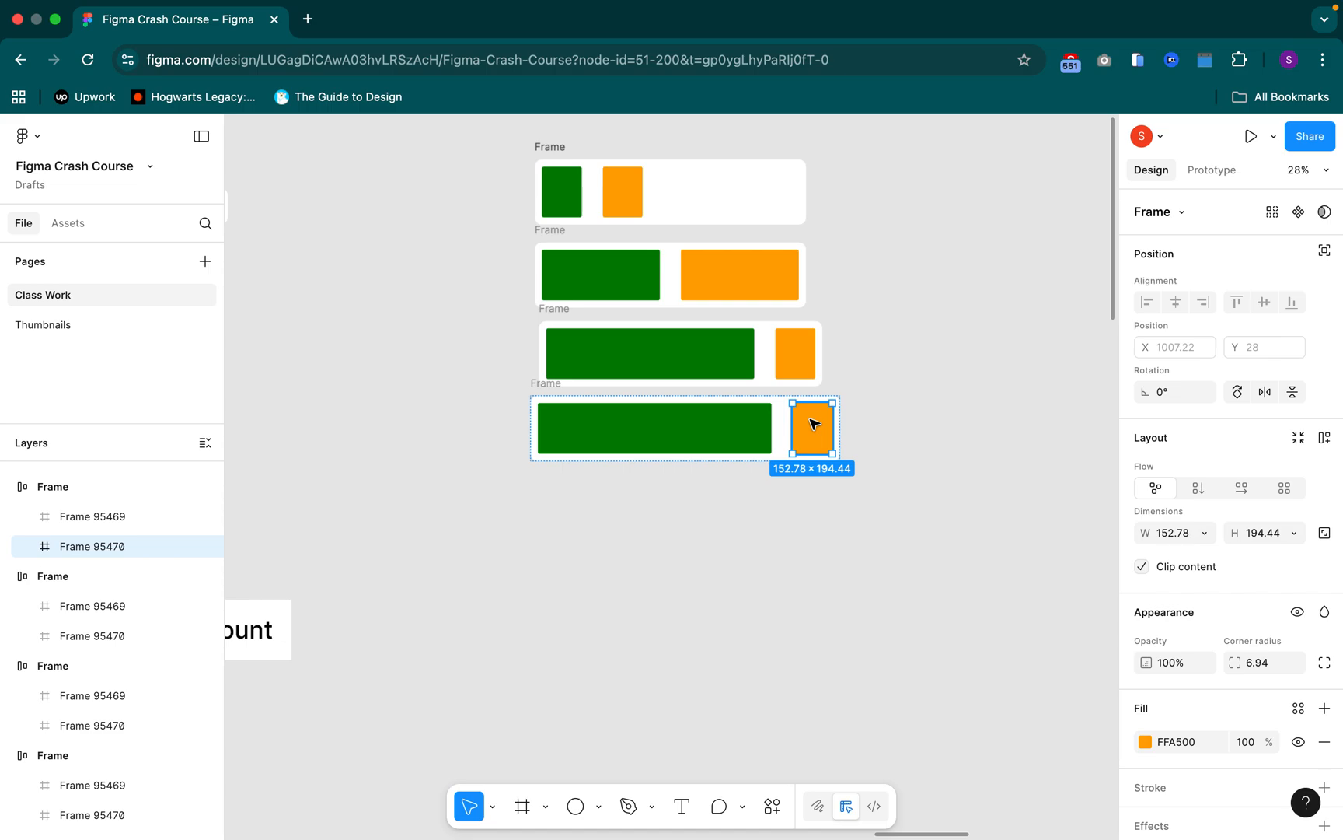
pyautogui.press('super+d')
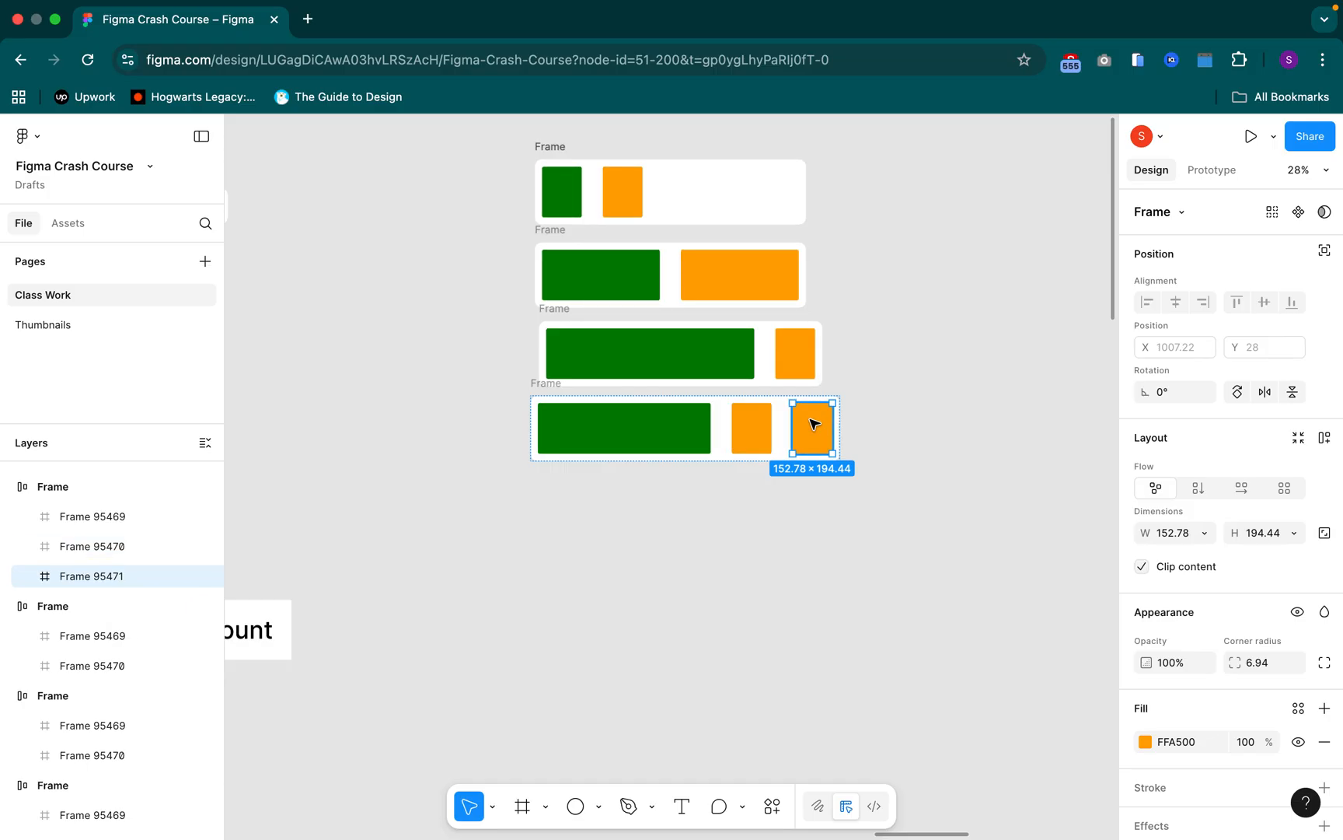
pyautogui.press('super+d')
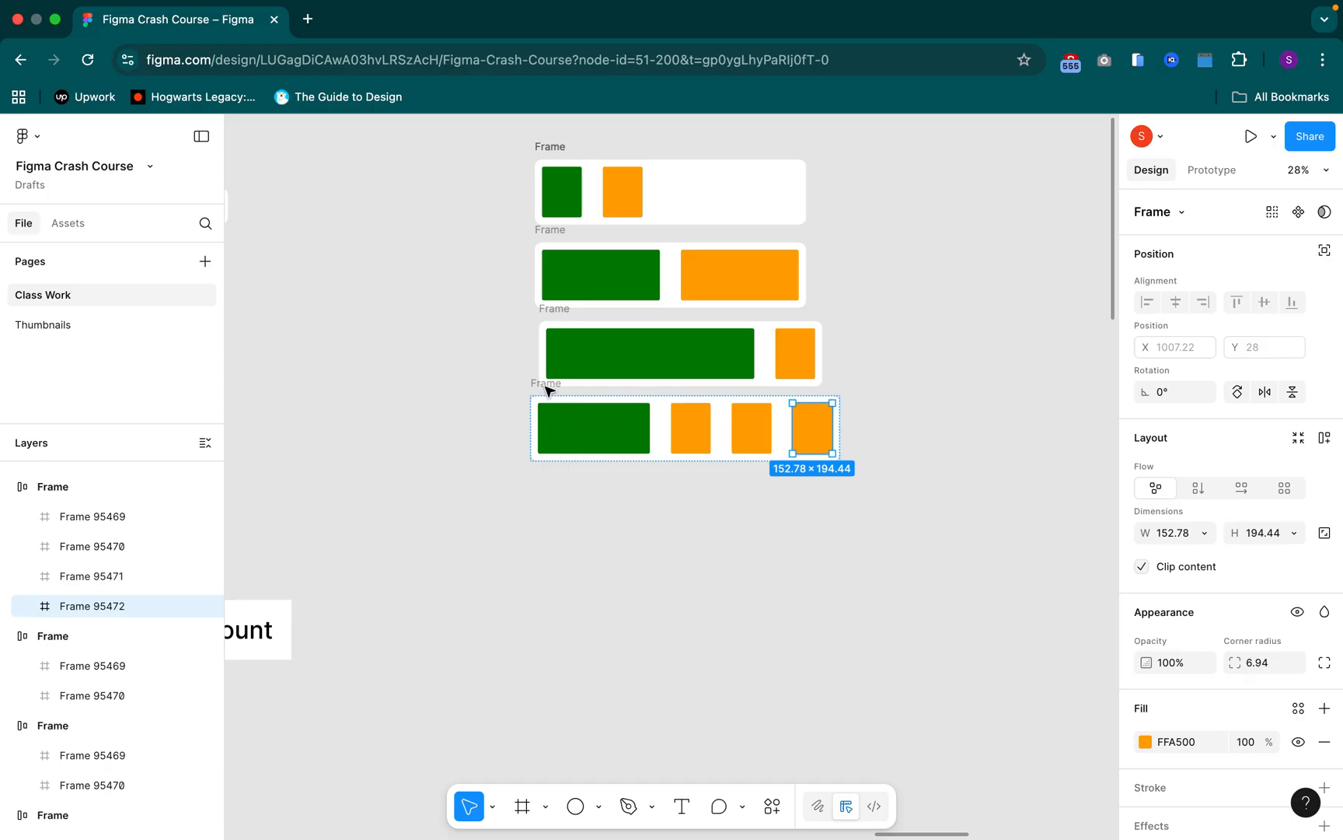
pyautogui.press('super+d')
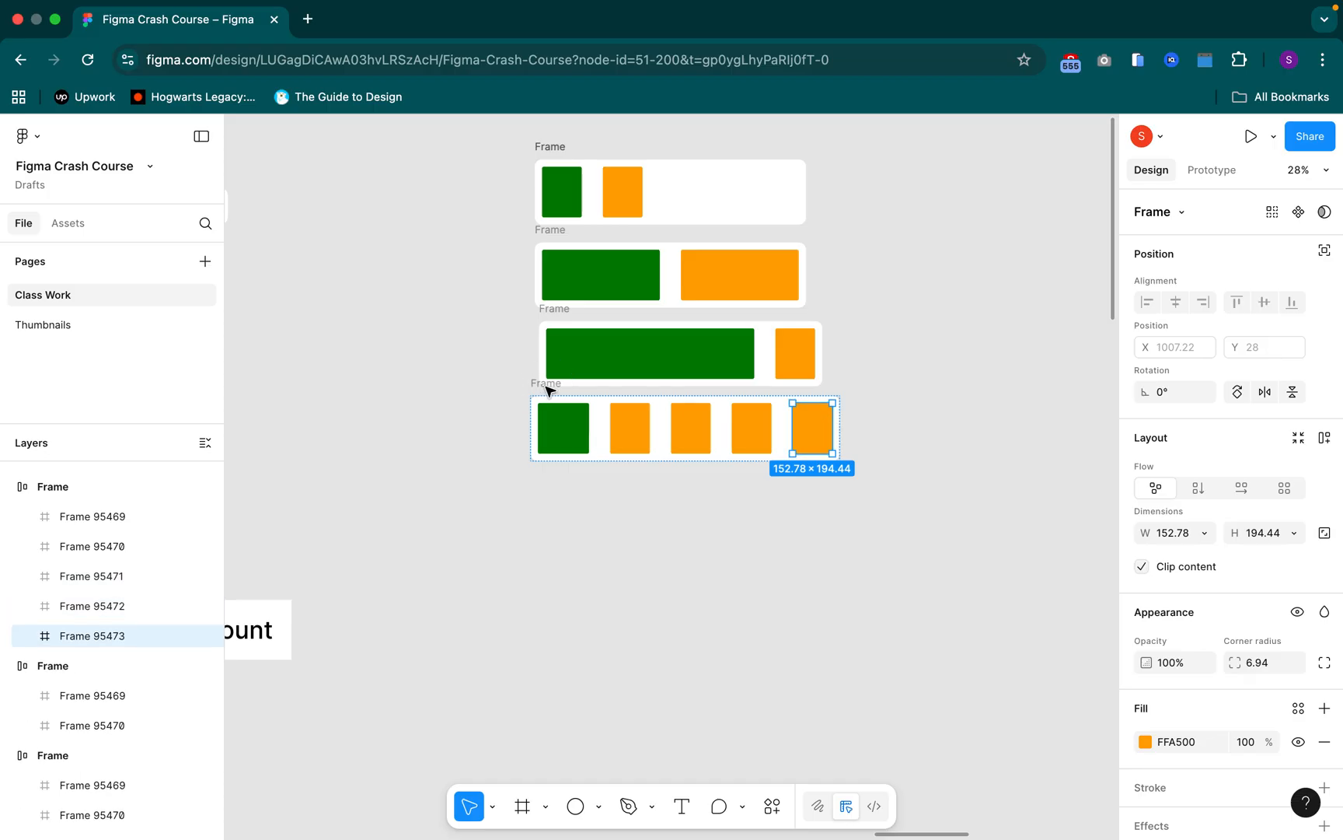
# Set the width of the bottom Frame, with its row of orange copies, to Hug contents
pyautogui.click(548, 388)
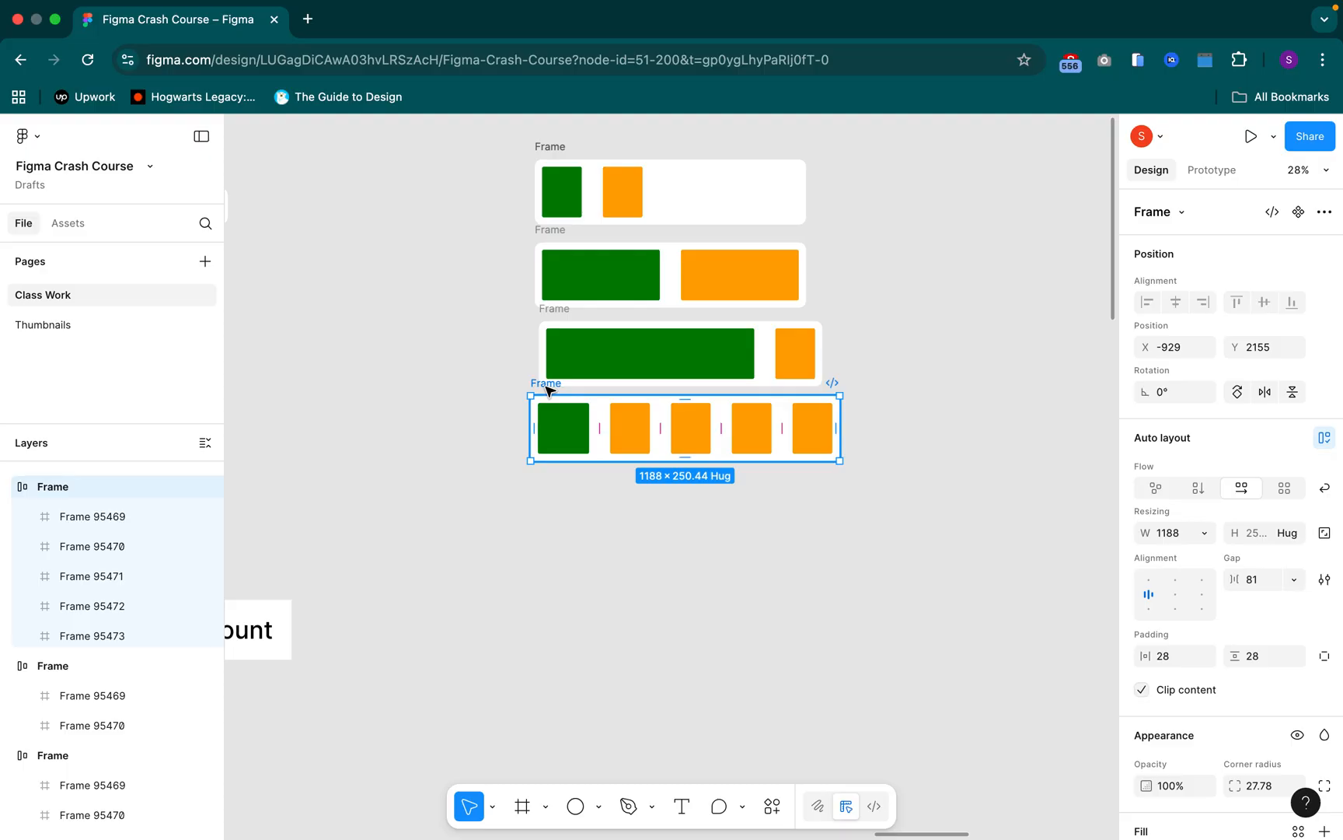
pyautogui.click(1204, 535)
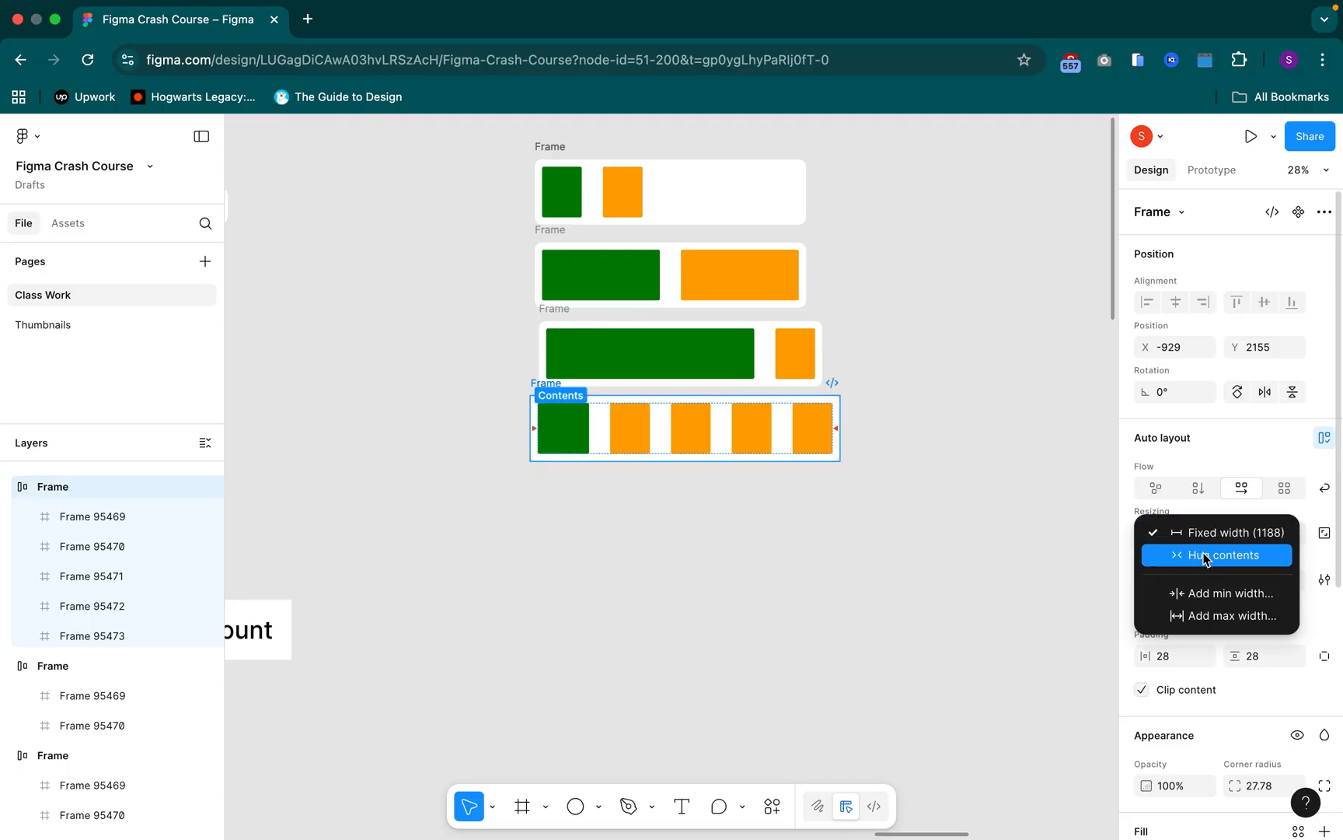
pyautogui.click(1203, 556)
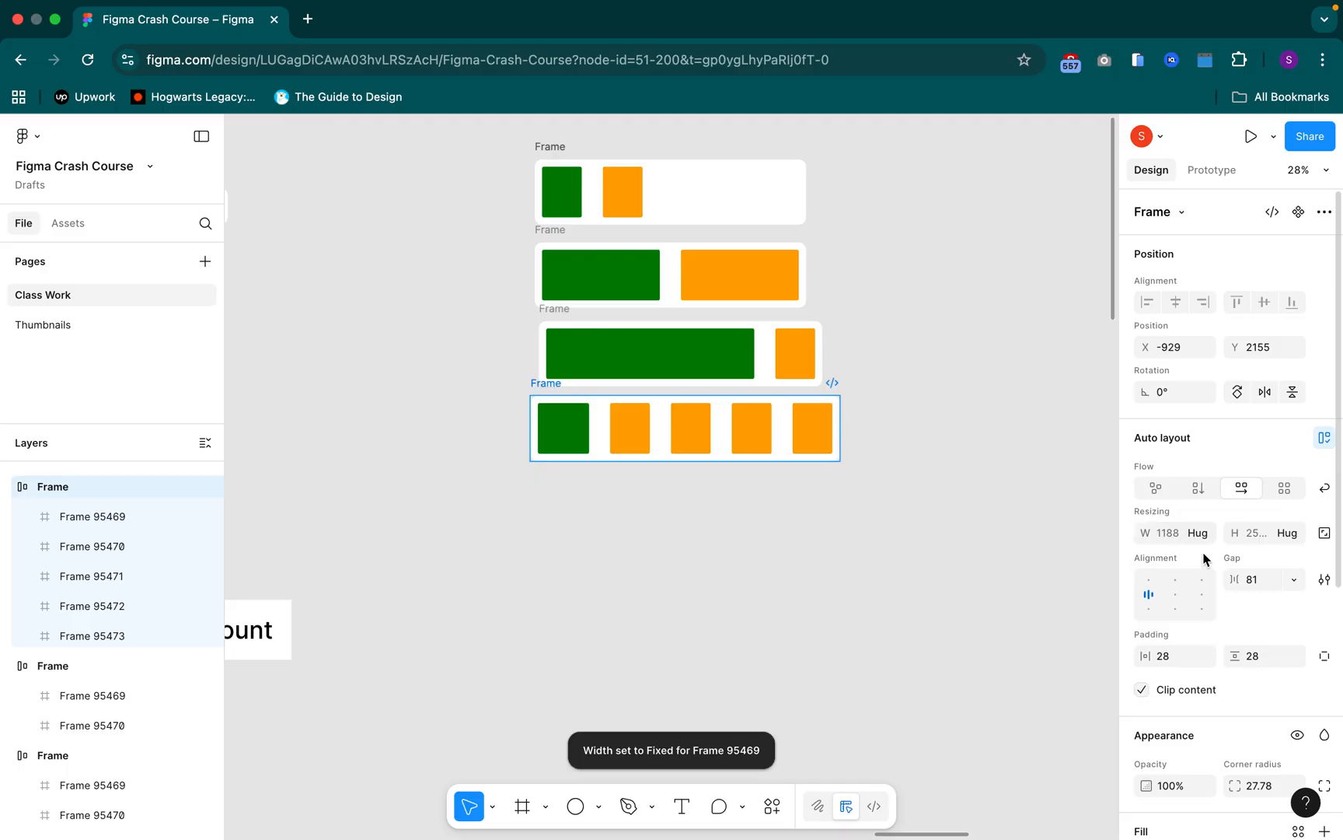
# Duplicate the last orange rectangle in the bottom Frame twice and delete both new copies
pyautogui.click(824, 433)
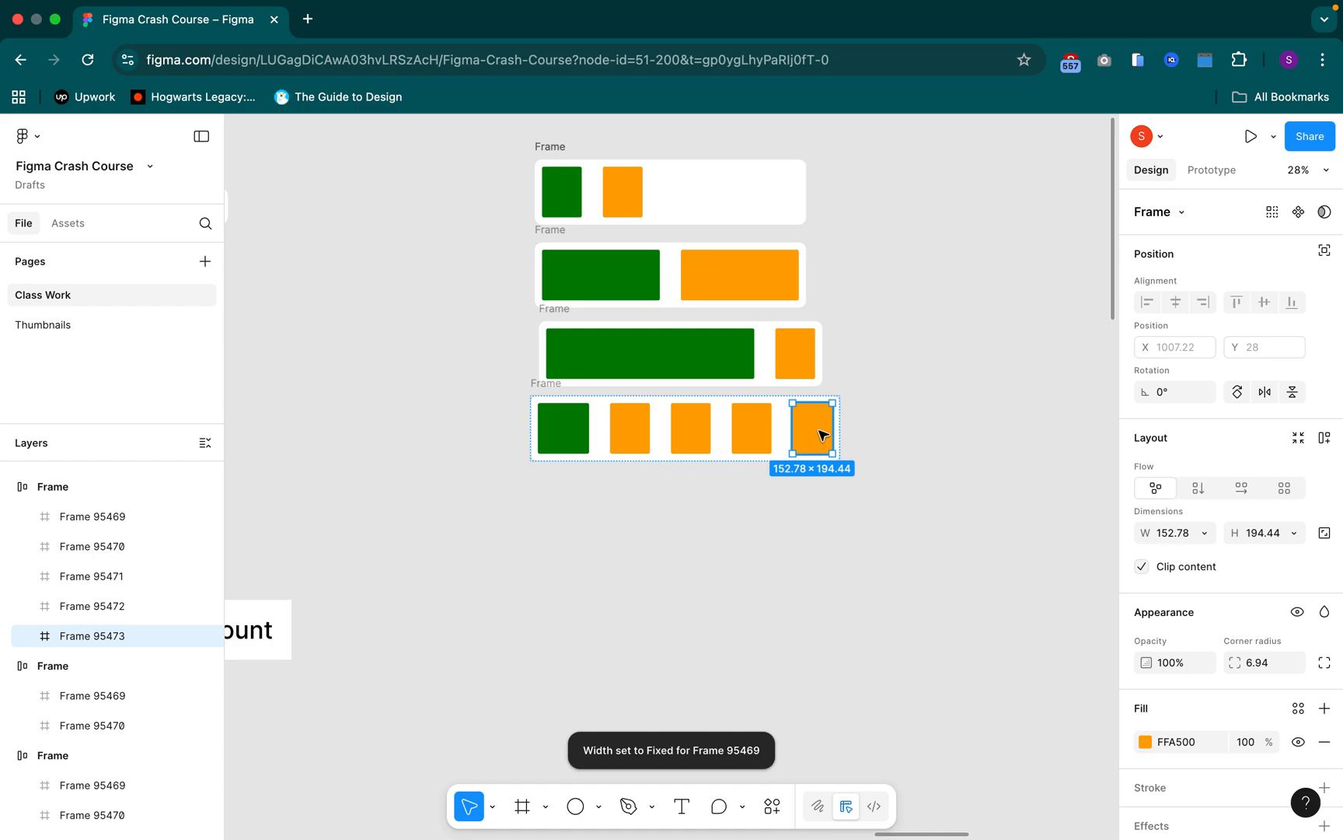
pyautogui.press('super+d')
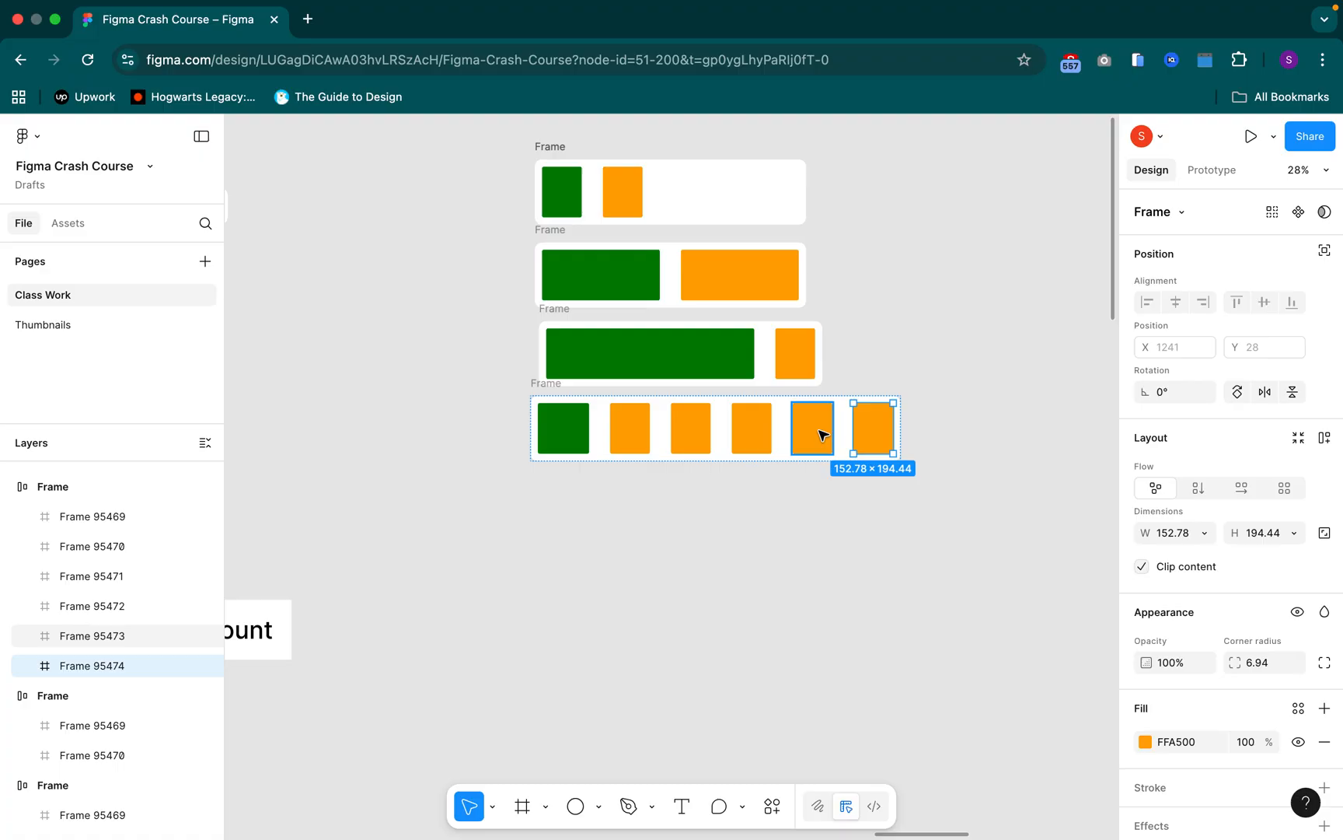
pyautogui.press('super+d')
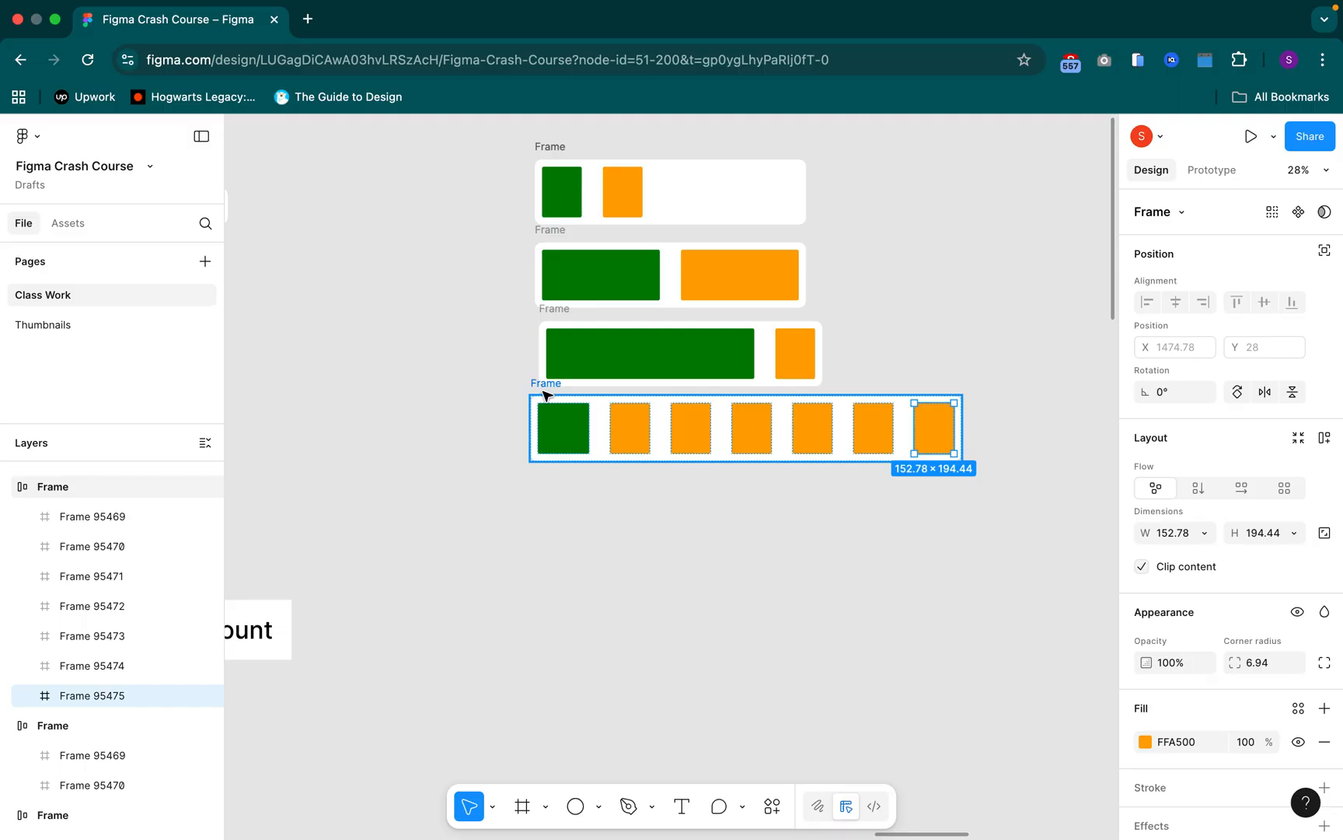
pyautogui.press('Delete')
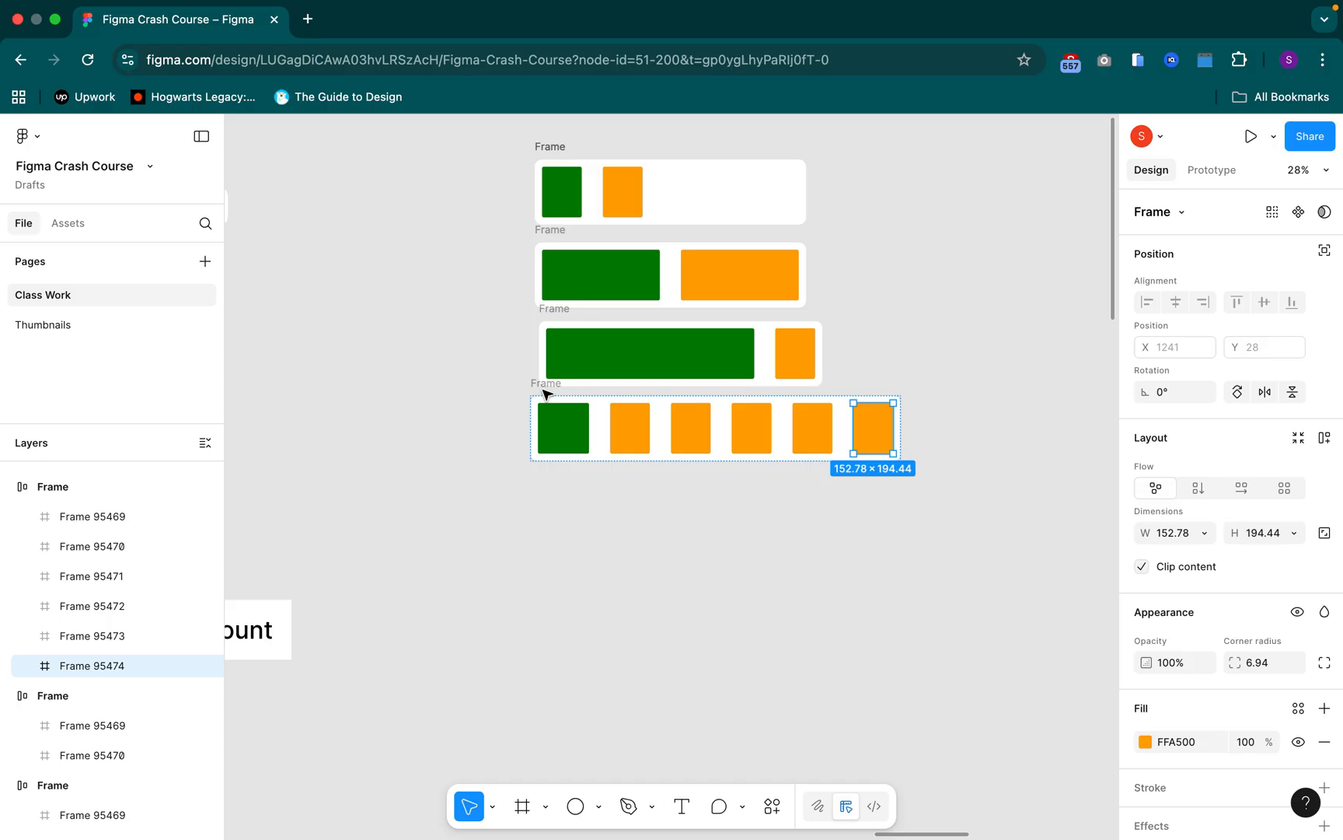
pyautogui.press('Delete')
# Undo the bottom Frame's Hug contents width and the three orange rectangle copies
pyautogui.click(543, 385)
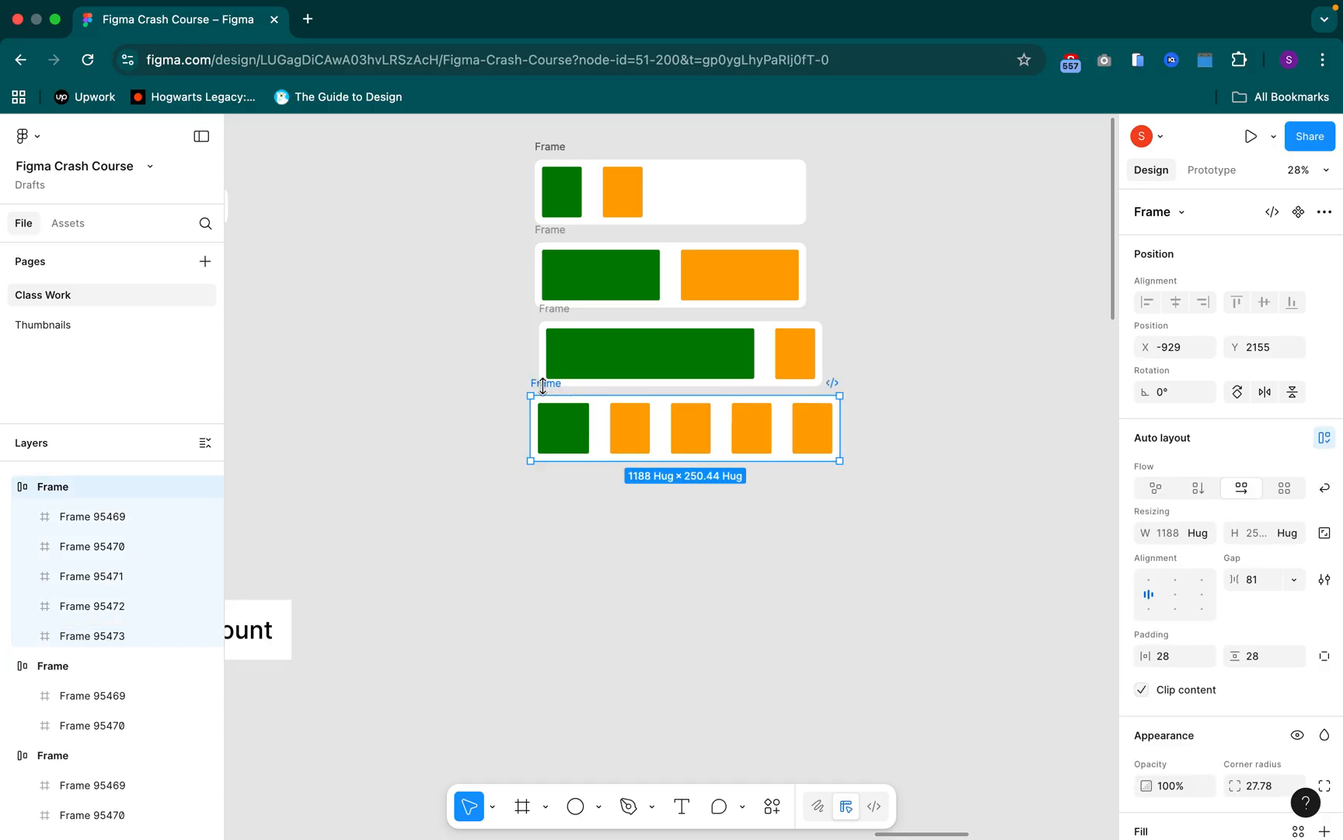
pyautogui.click(564, 428)
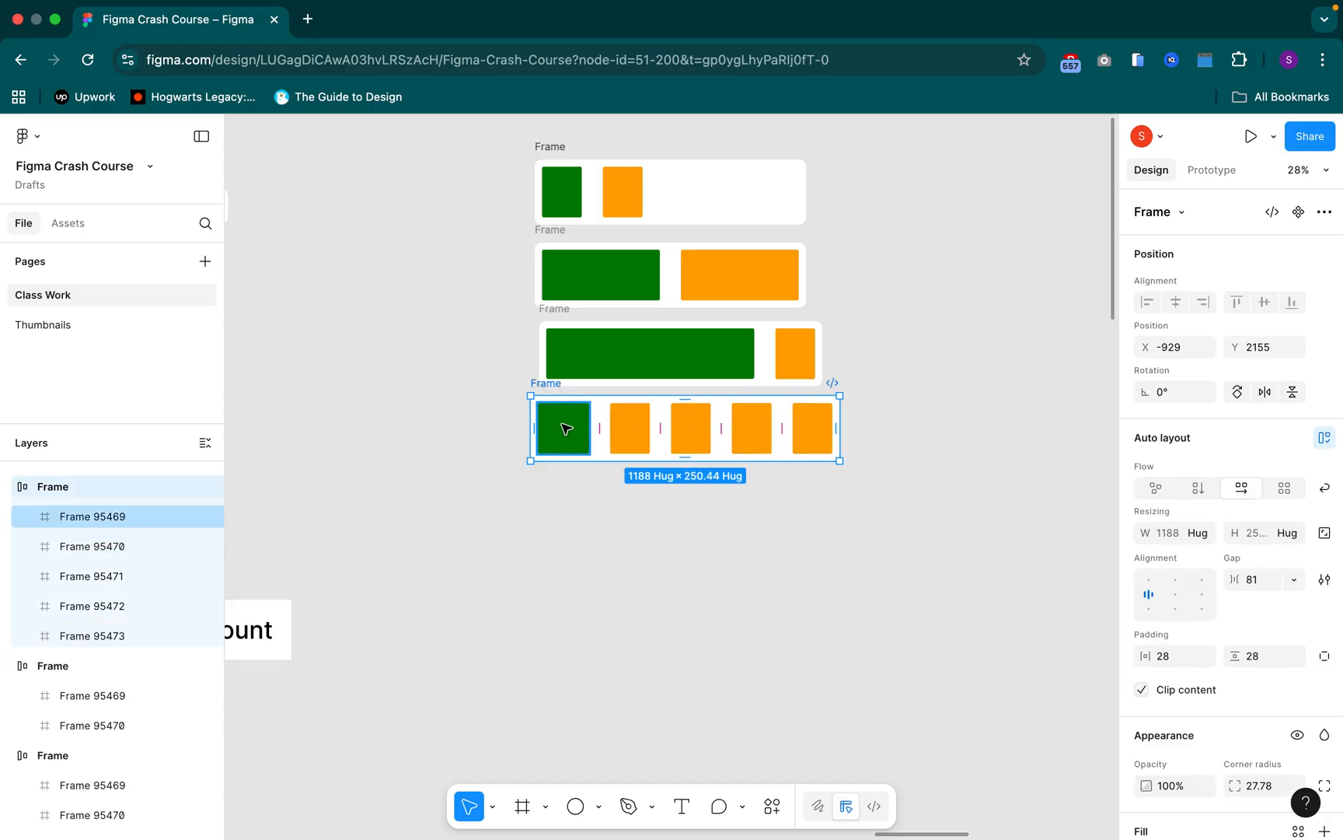
pyautogui.press('super+z')
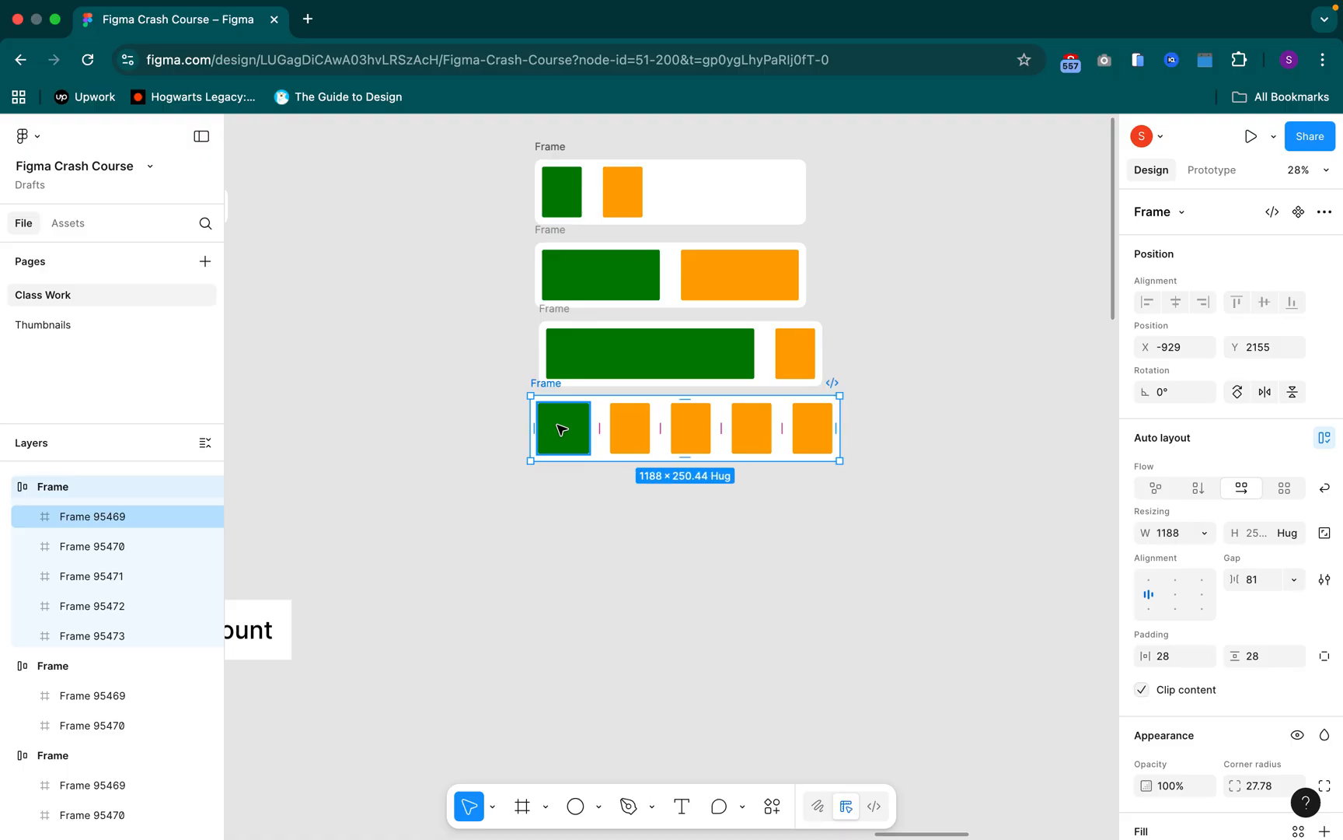
pyautogui.press('super+z')
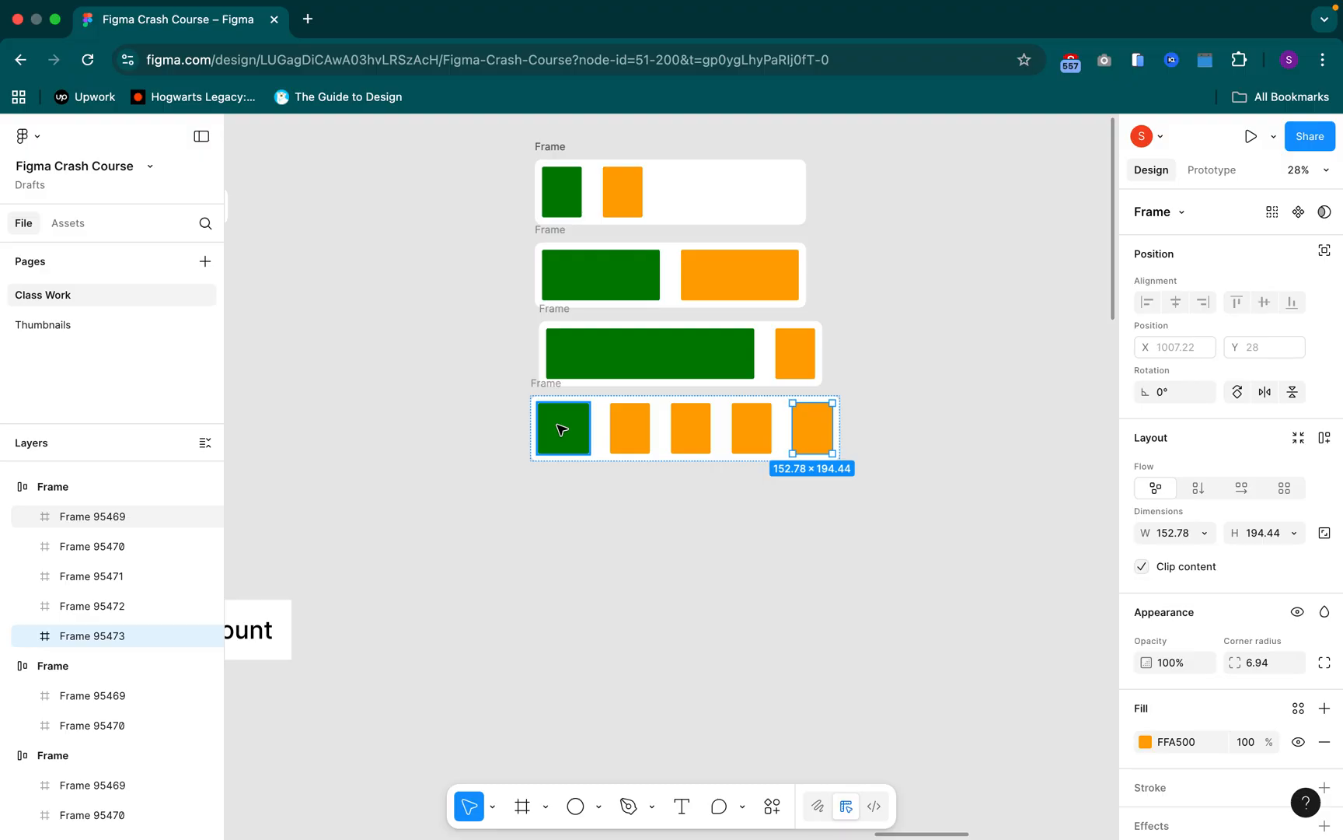
pyautogui.press('super+z')
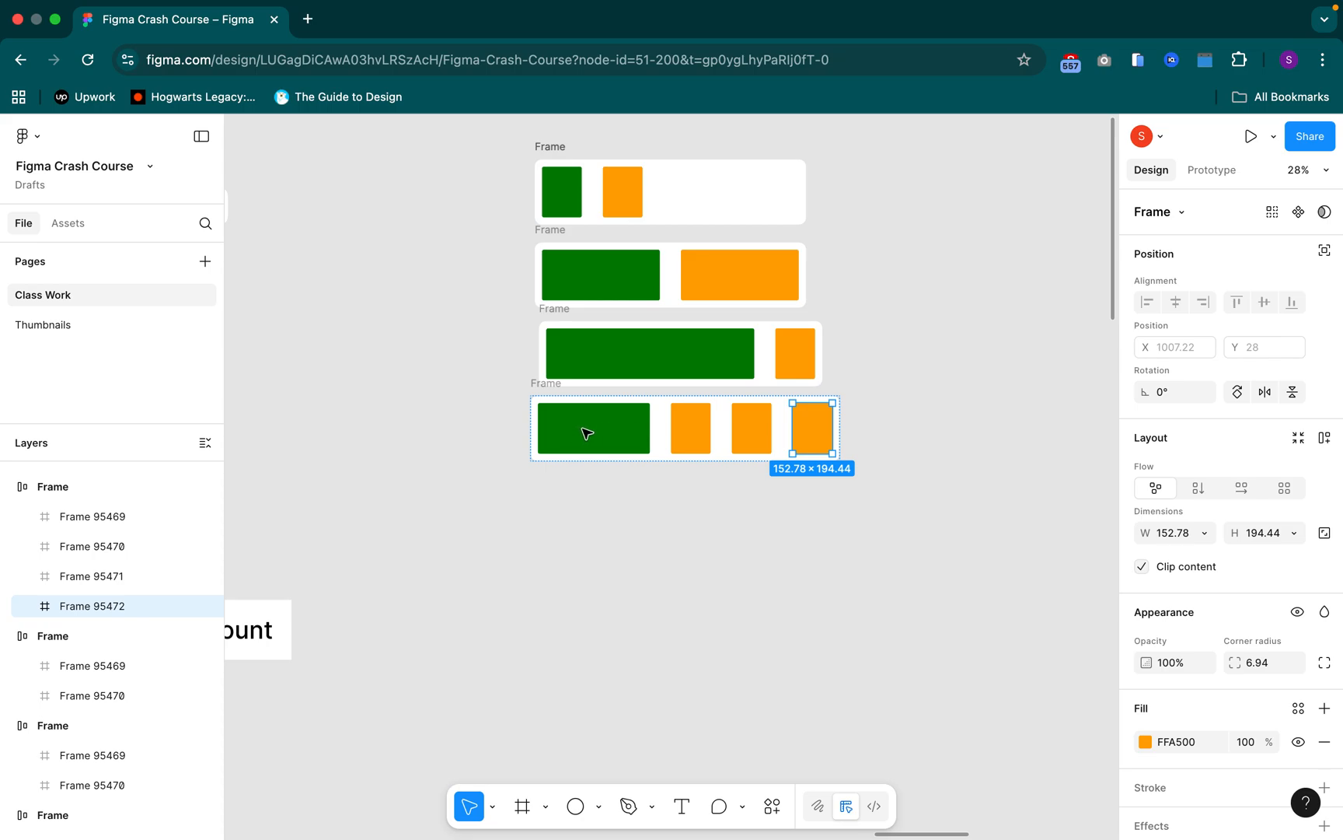
pyautogui.press('super+z')
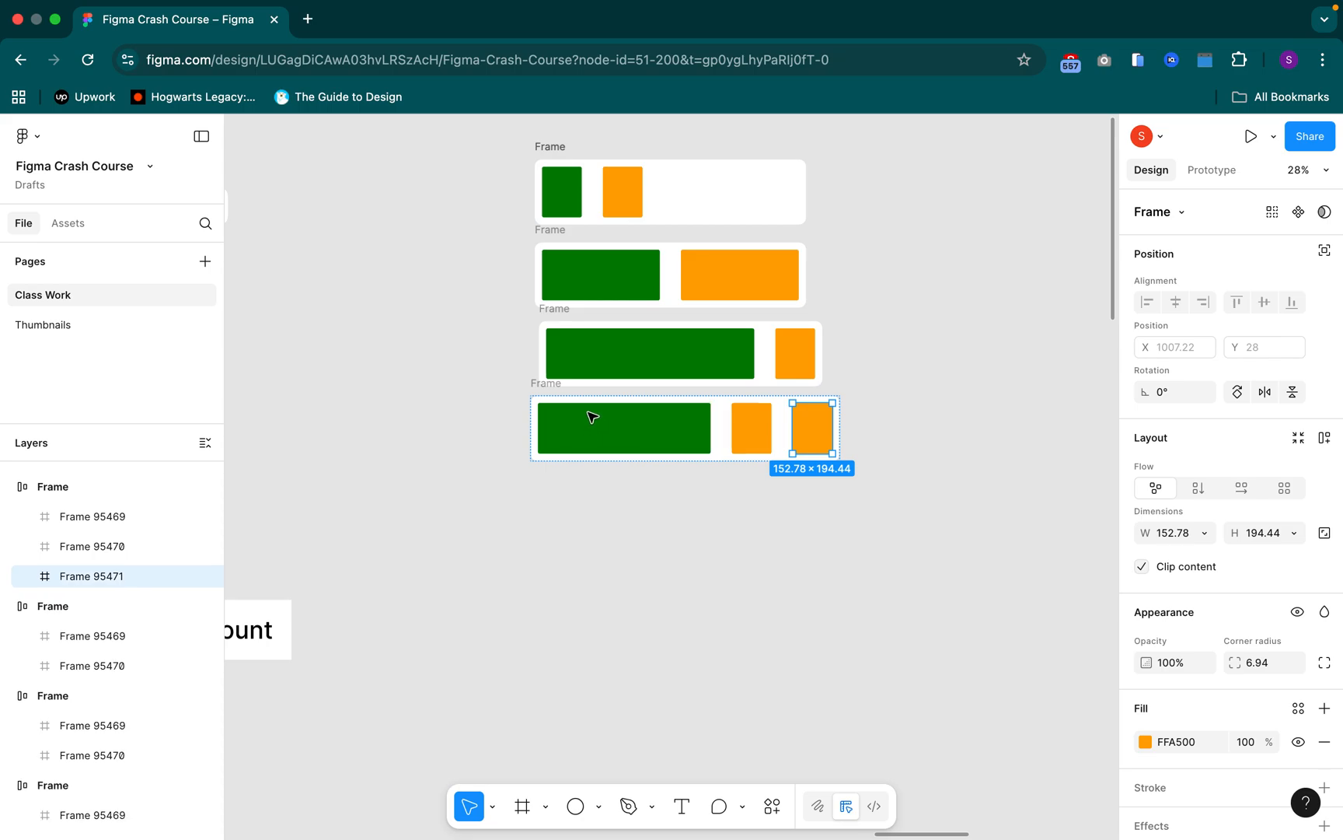
pyautogui.press('super+z')
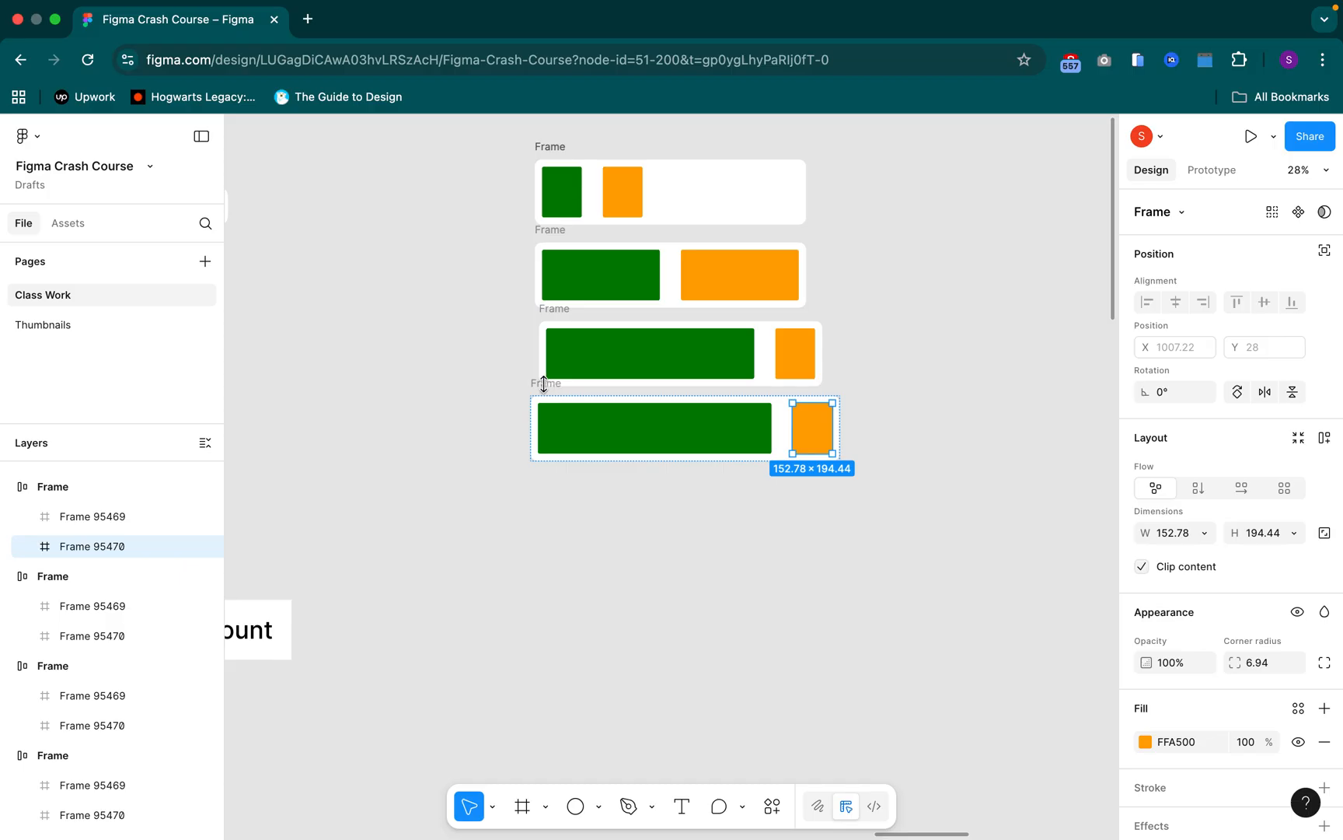
# Turn on Wrap for the bottom Frame and duplicate its orange rectangle once
pyautogui.click(547, 383)
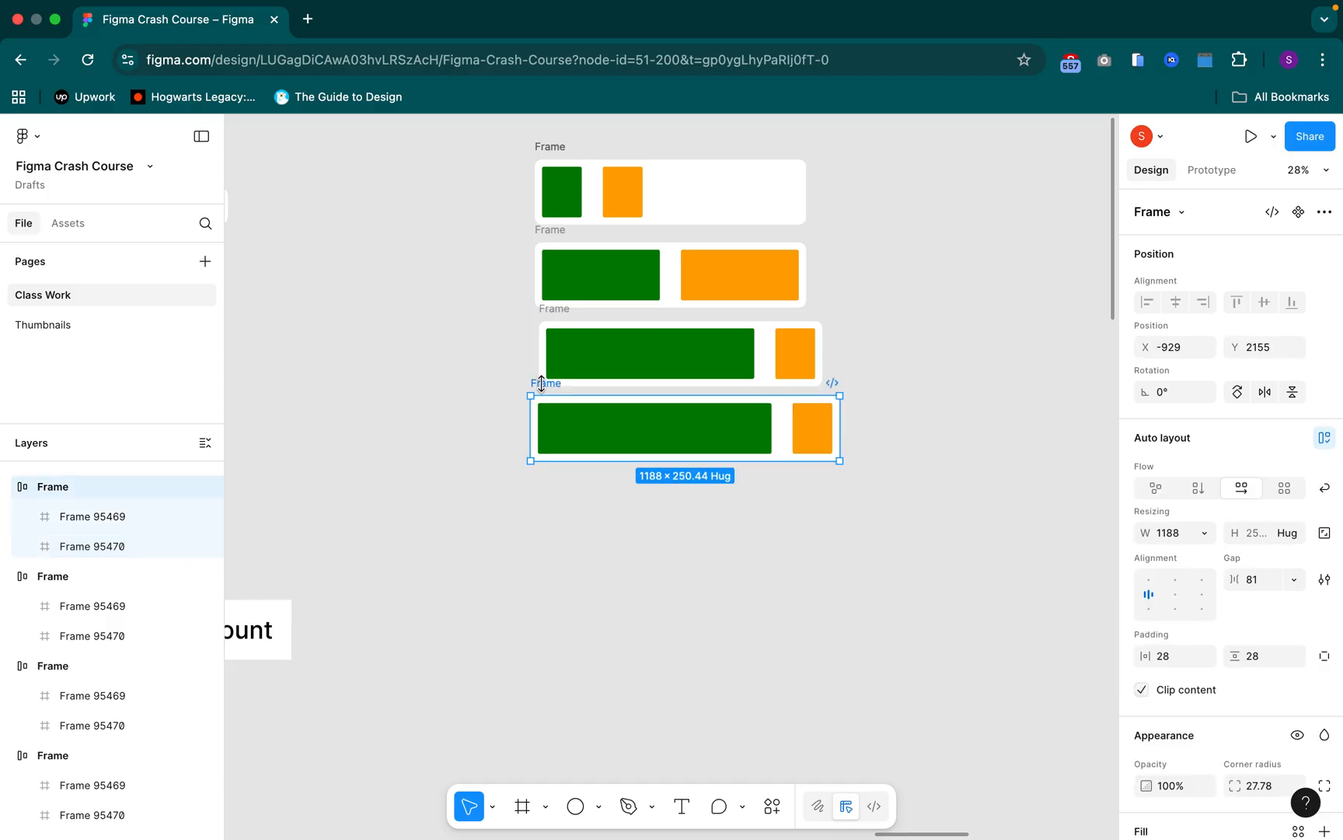
pyautogui.click(1324, 493)
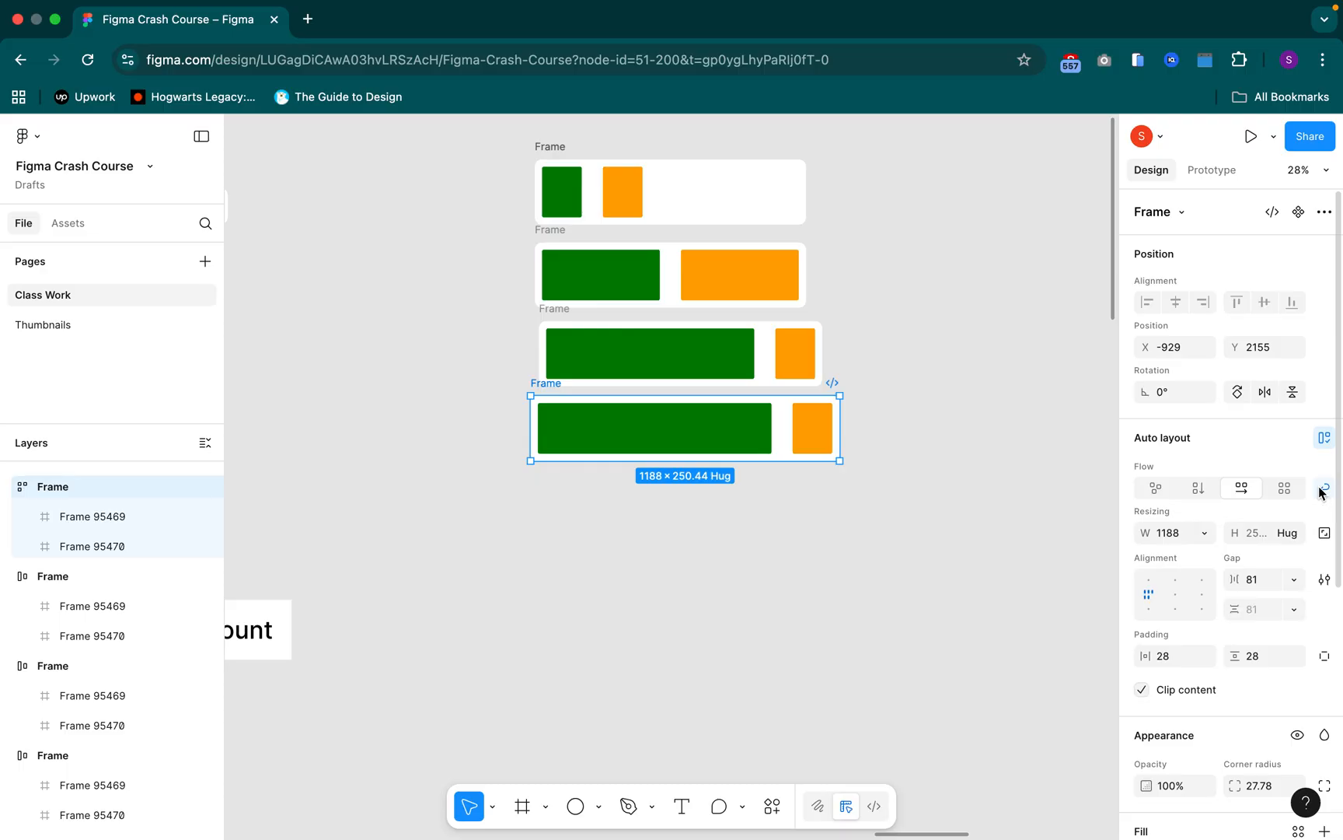
pyautogui.click(813, 431)
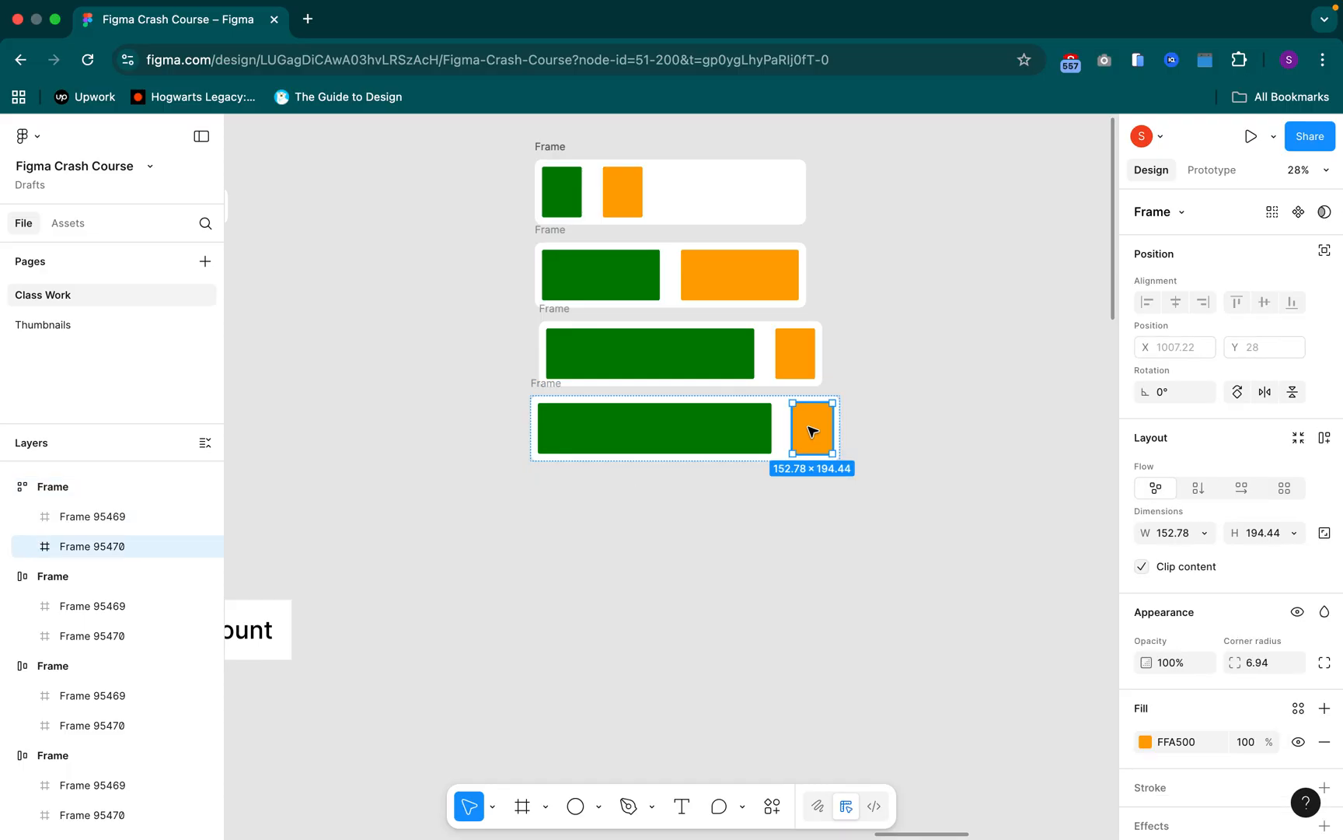
pyautogui.press('super+d')
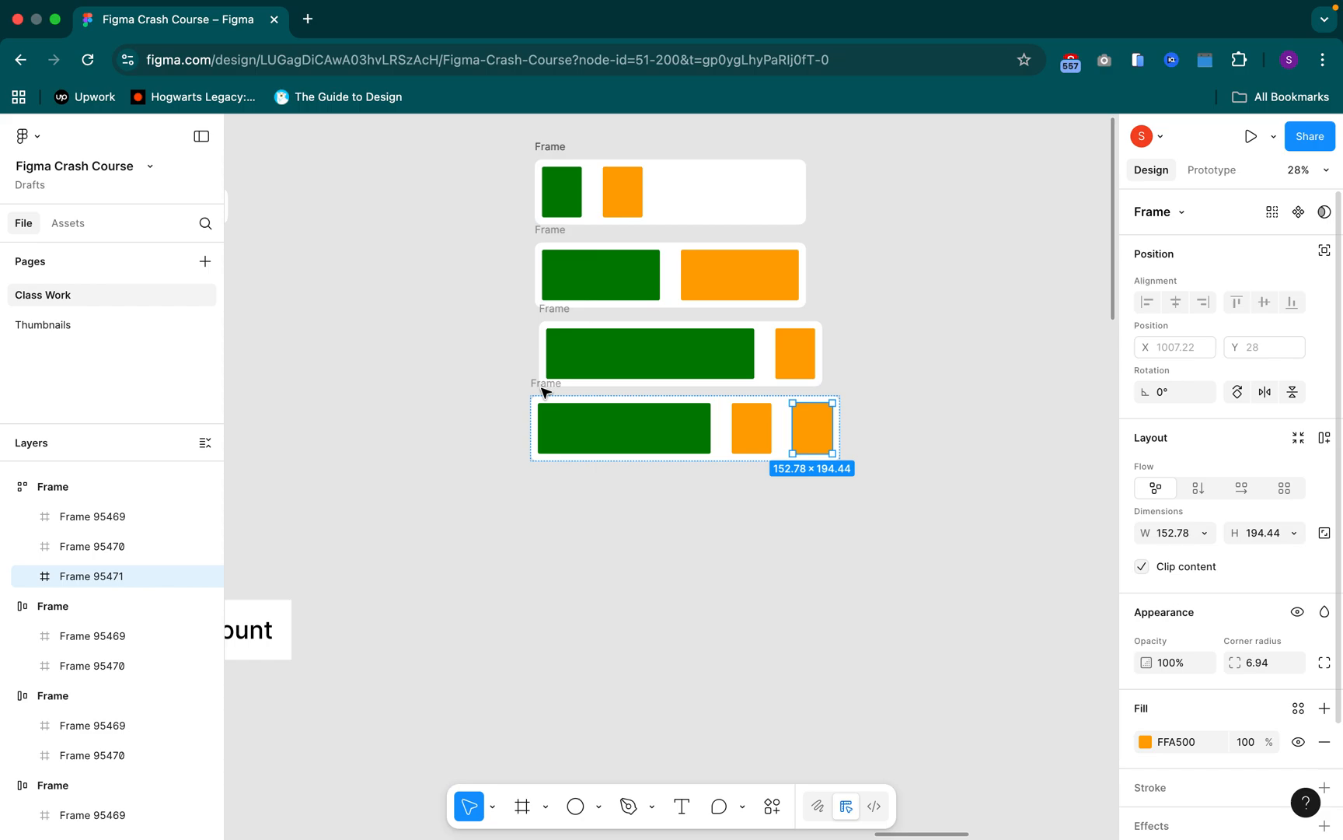
# Set the bottom Frame's width to Hug contents and duplicate its last orange rectangle once
pyautogui.click(543, 389)
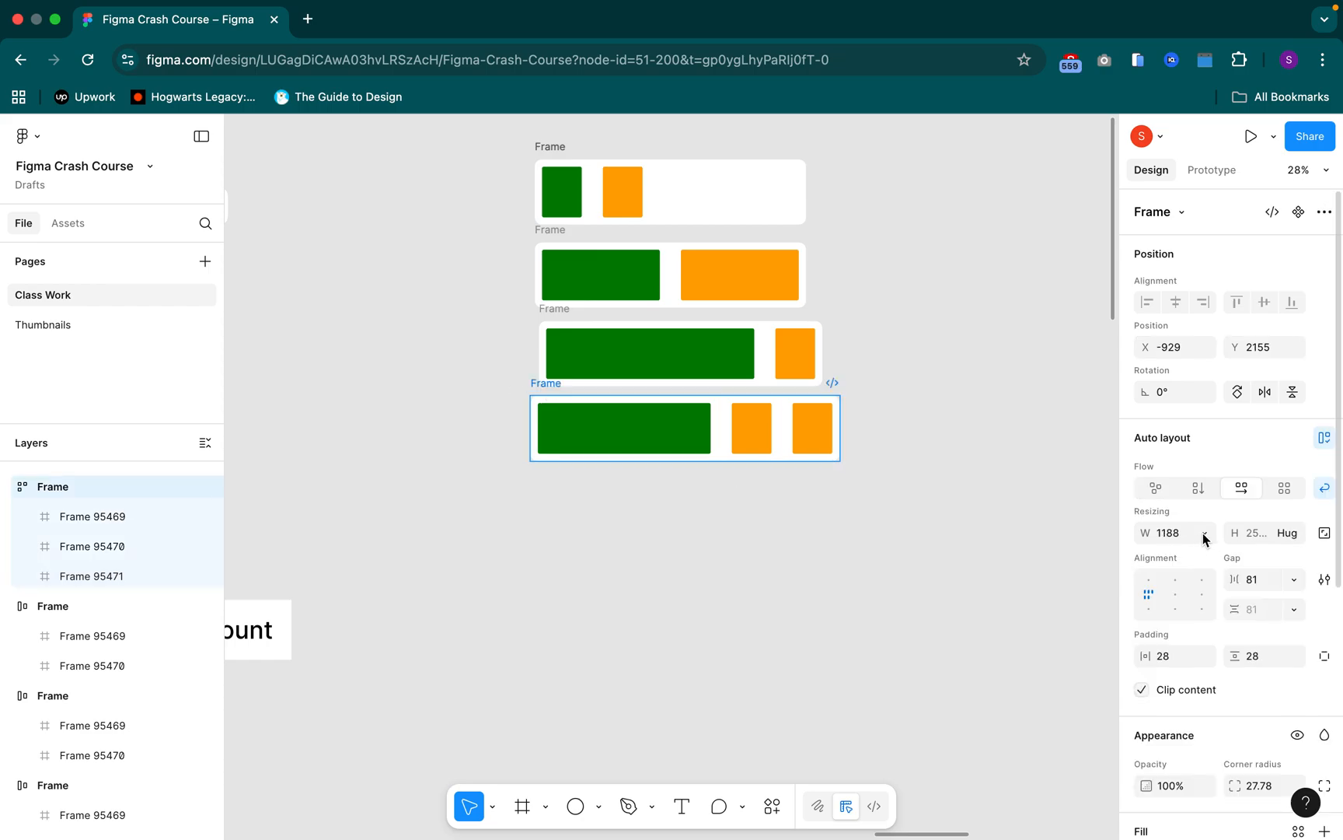
pyautogui.click(1204, 533)
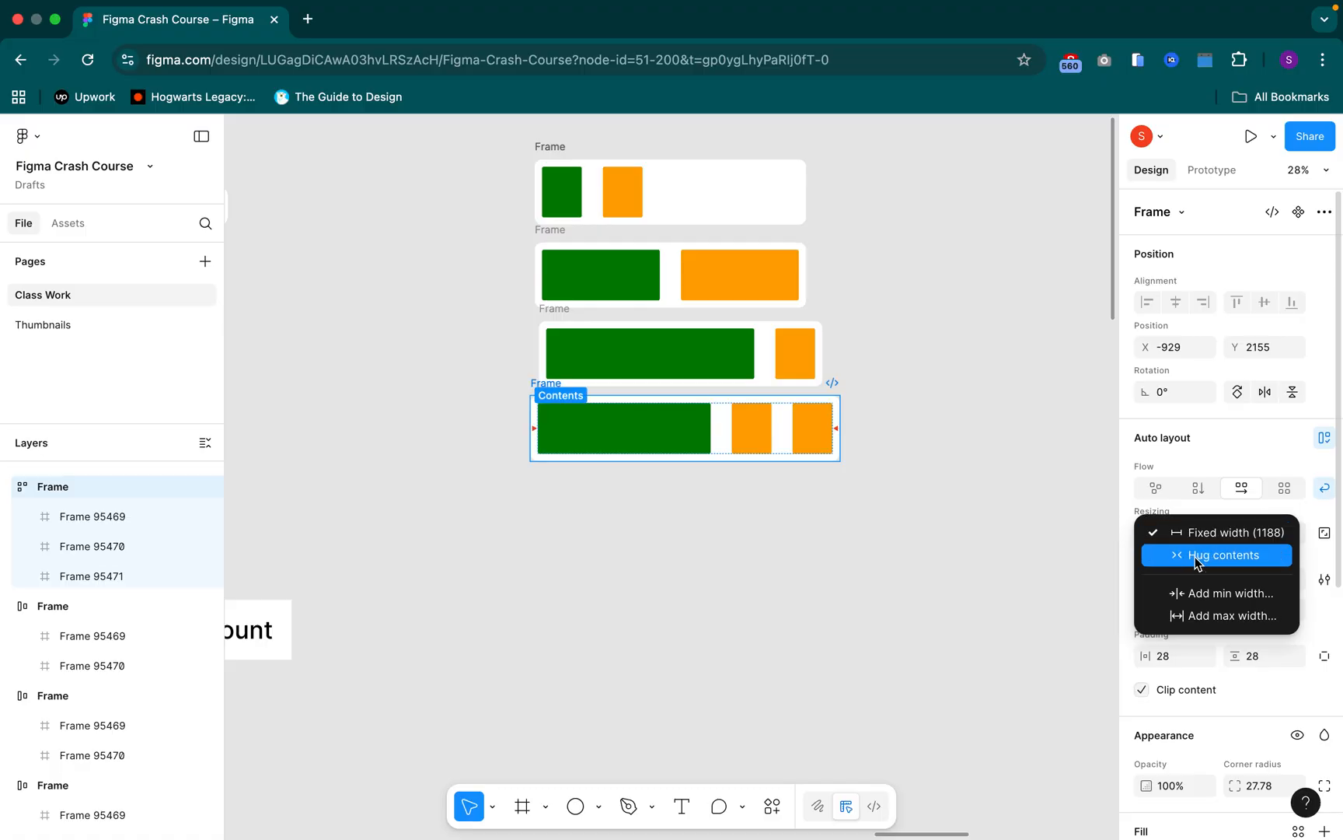
pyautogui.click(1198, 556)
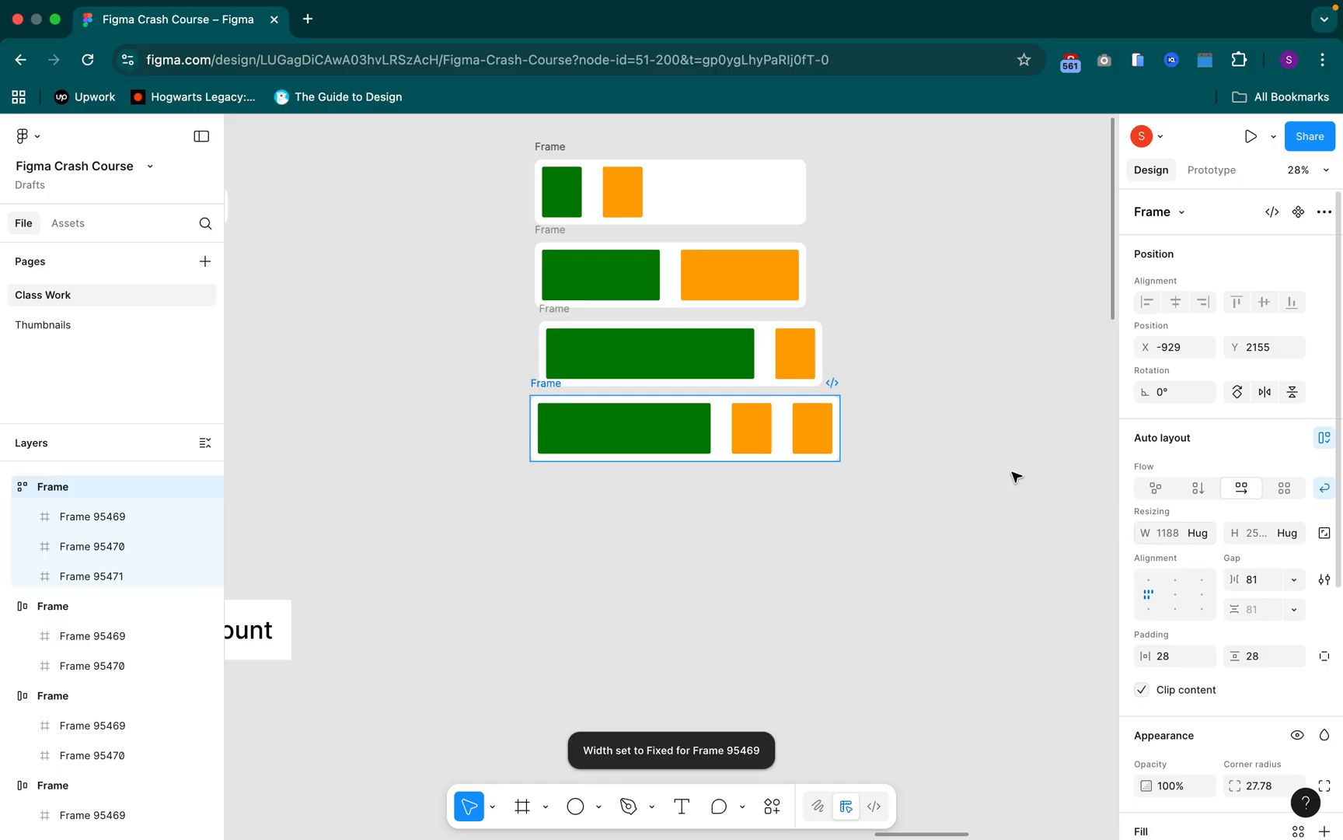
pyautogui.click(816, 418)
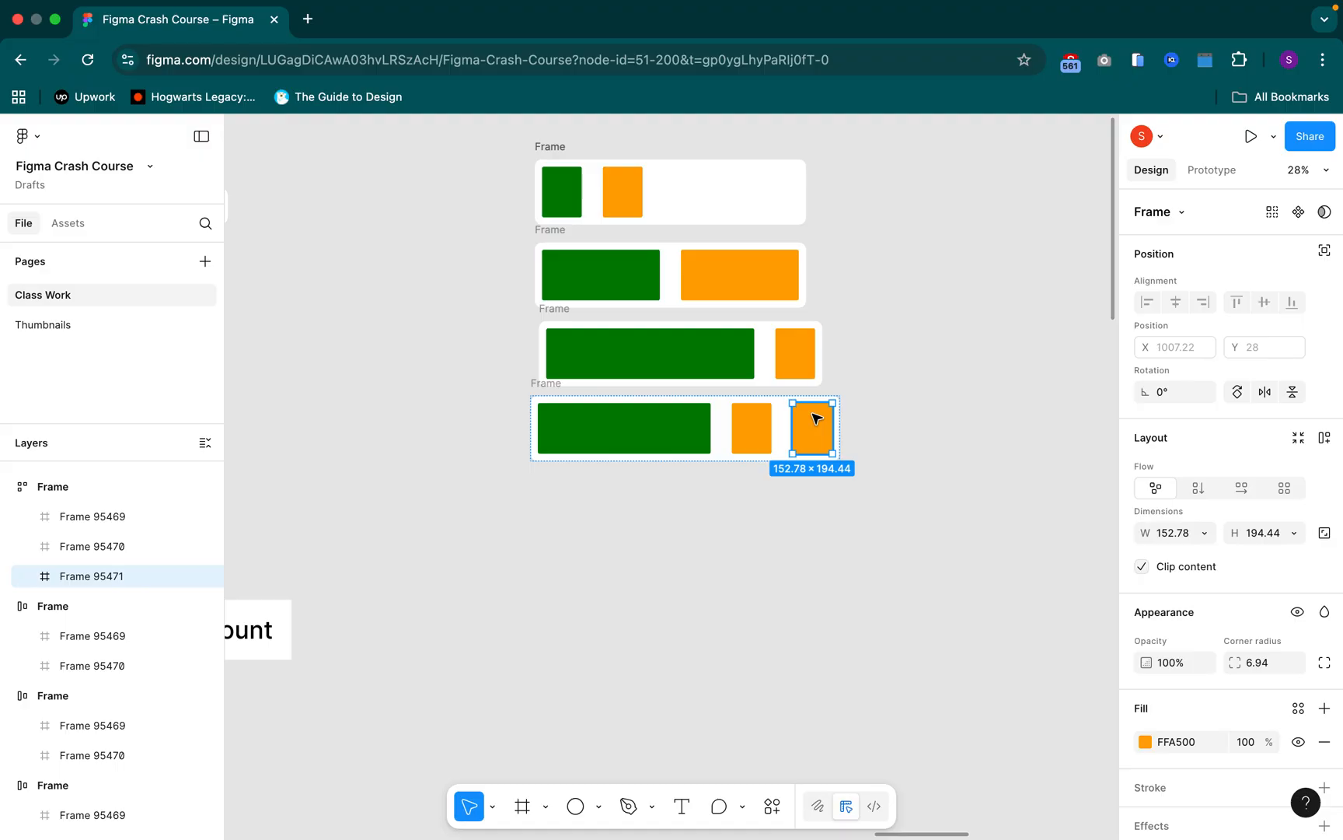
pyautogui.press('super+d')
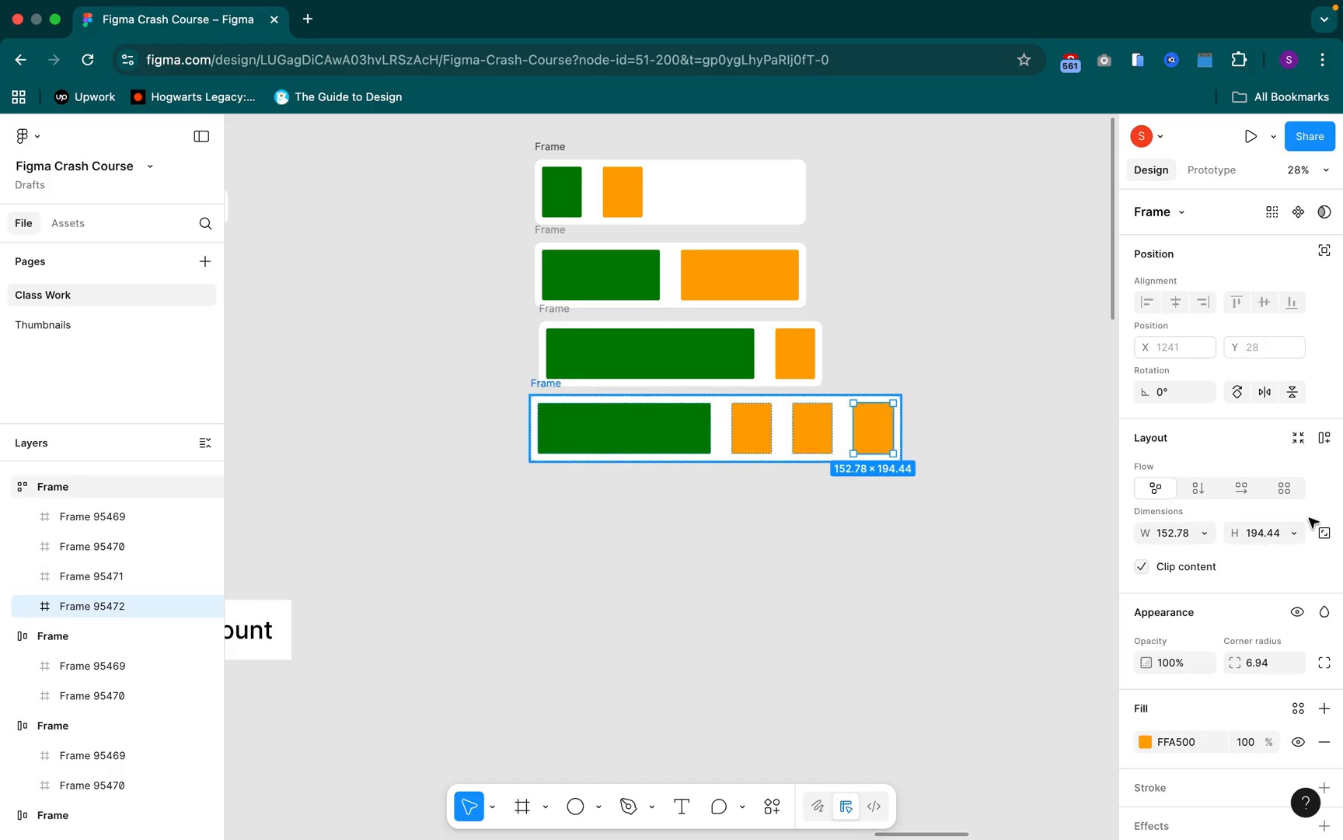
# Set the bottom Frame to Fixed width (1422) with Wrap turned on
pyautogui.press('Escape')
pyautogui.hotkey('shift', 'a')
pyautogui.click(1323, 491)
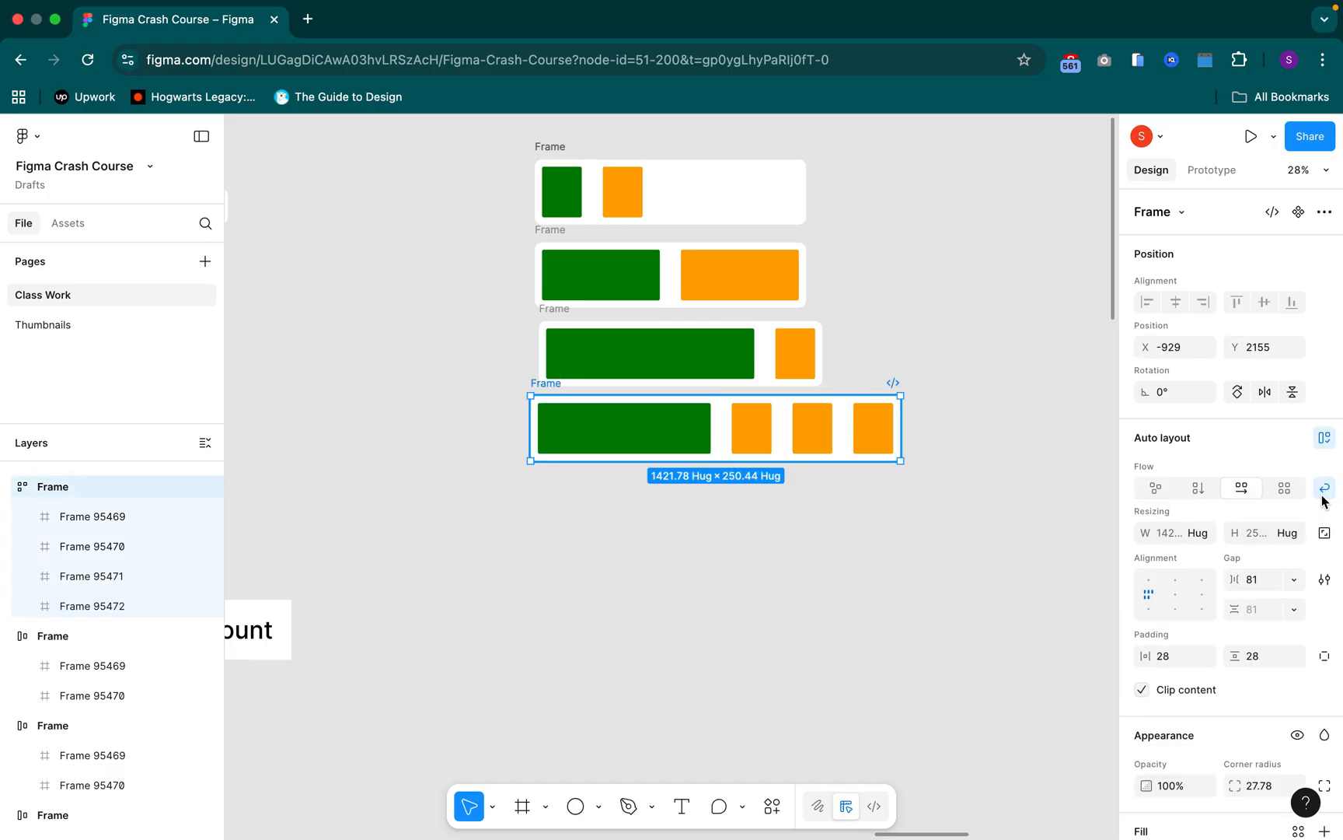
pyautogui.press('super+z')
pyautogui.click(1204, 534)
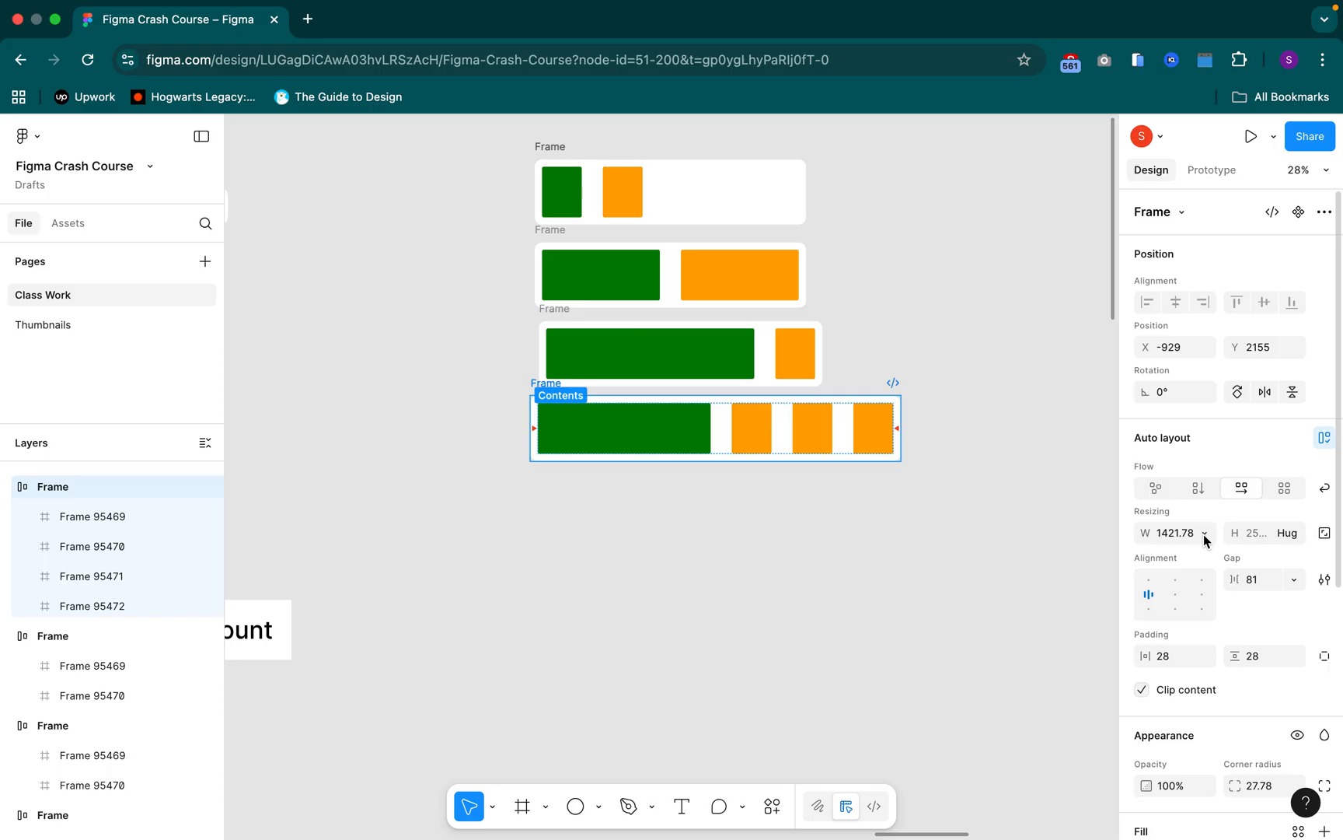
pyautogui.click(1205, 535)
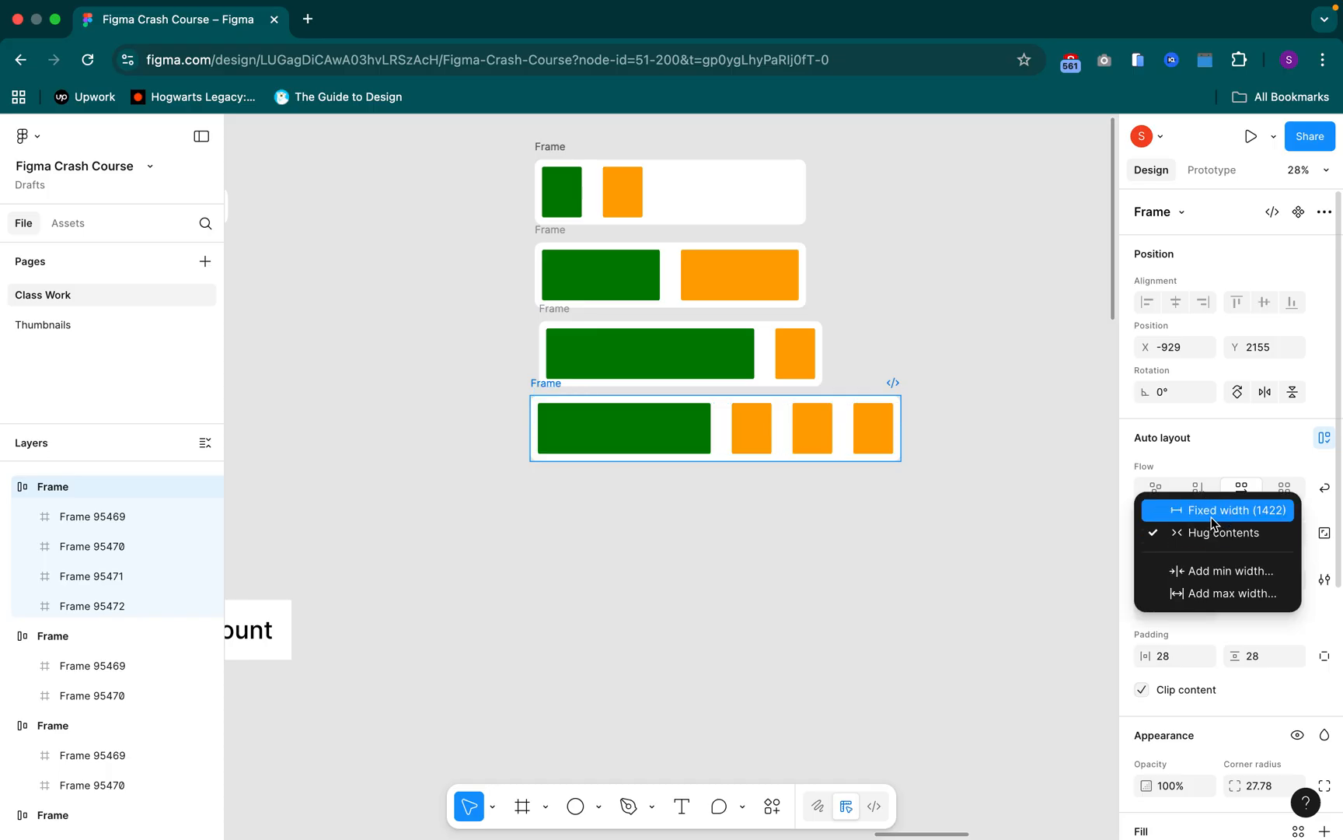
pyautogui.click(1323, 503)
pyautogui.click(1324, 488)
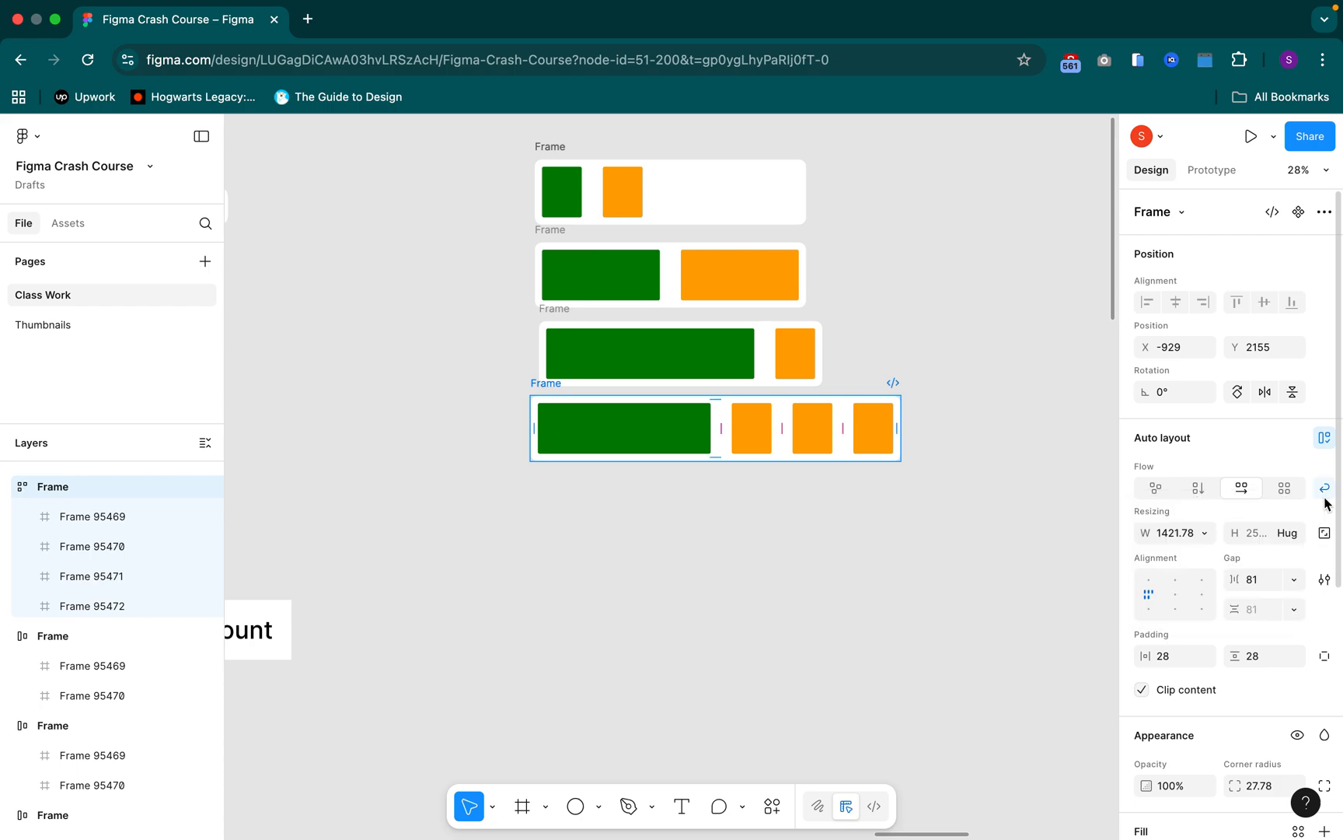
# Duplicate the last orange rectangle in the bottom Frame three times so the copies wrap onto a second row
pyautogui.click(879, 426)
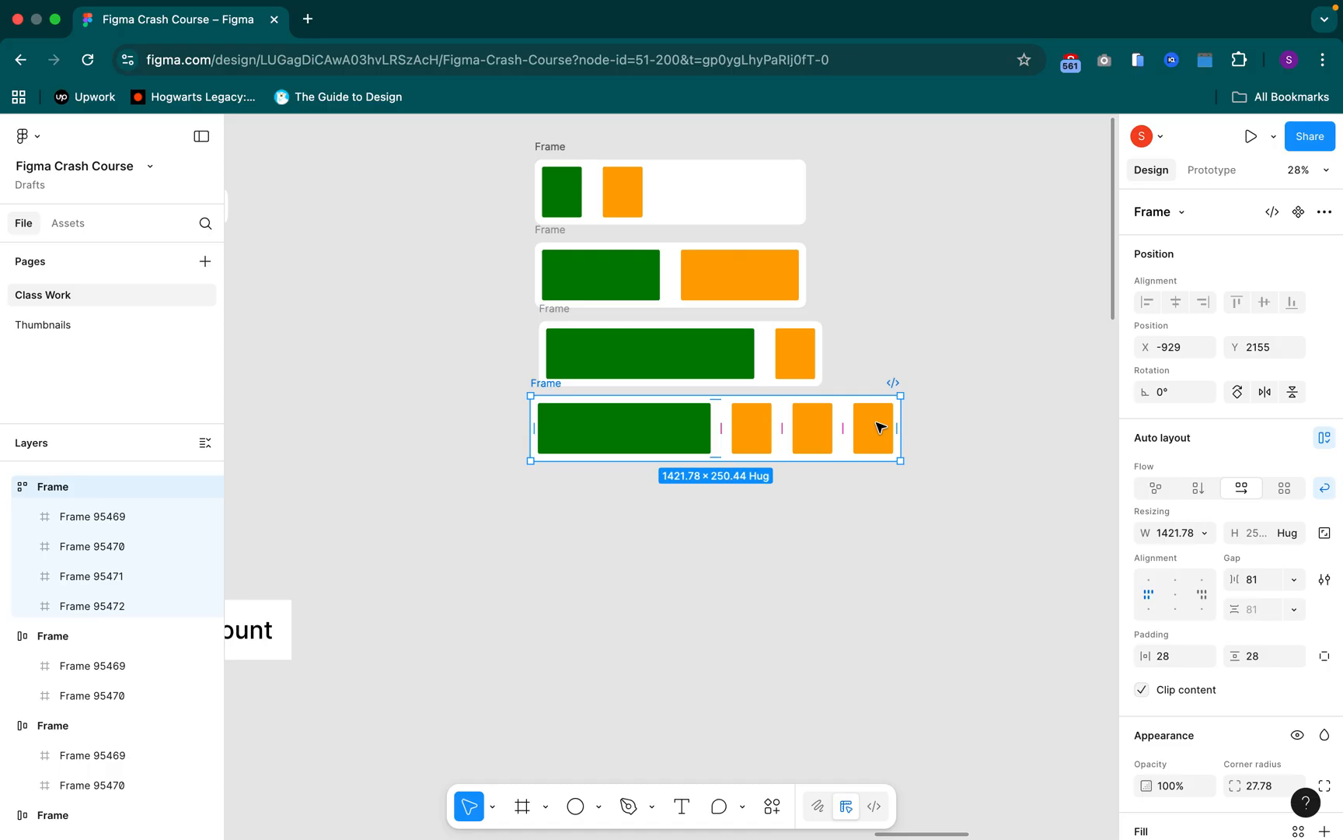
pyautogui.click(878, 426)
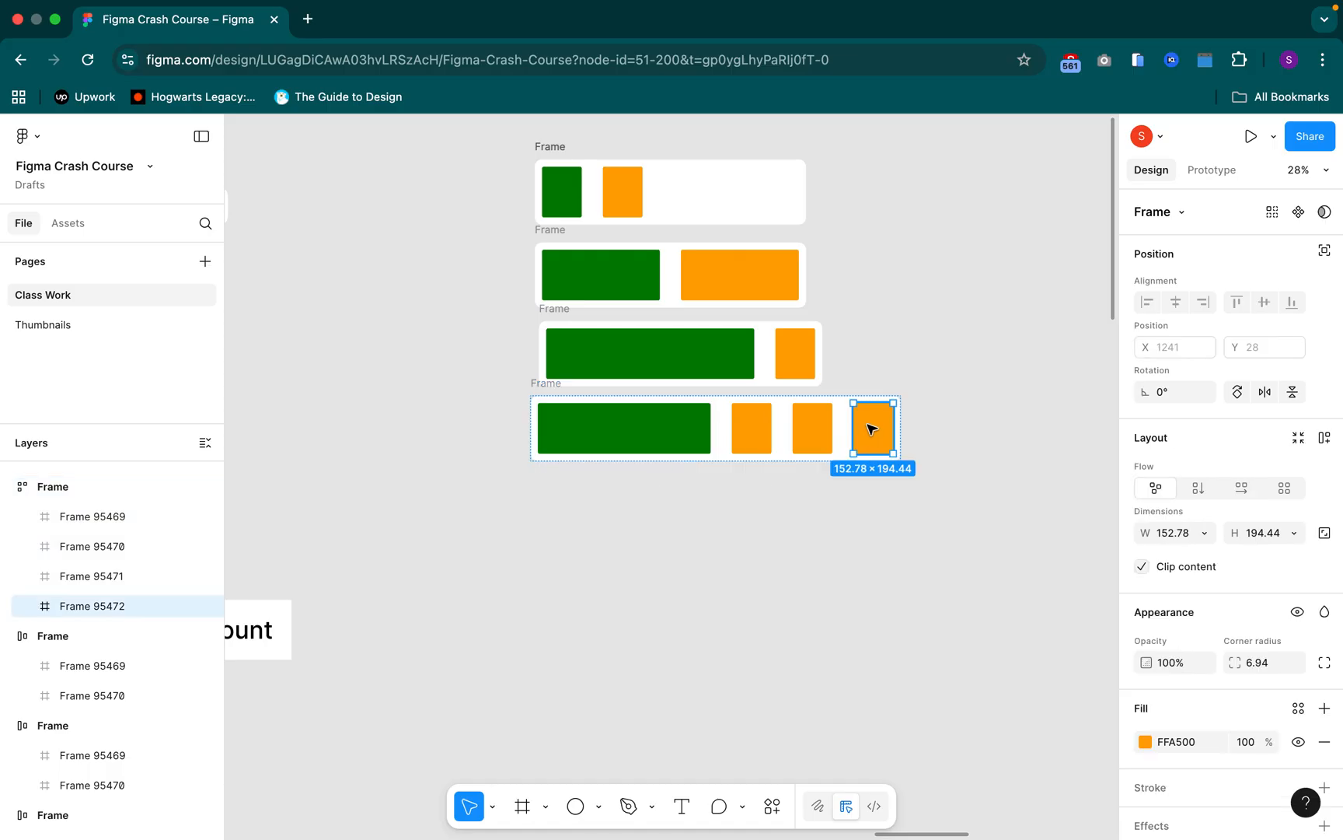
pyautogui.press('super+d')
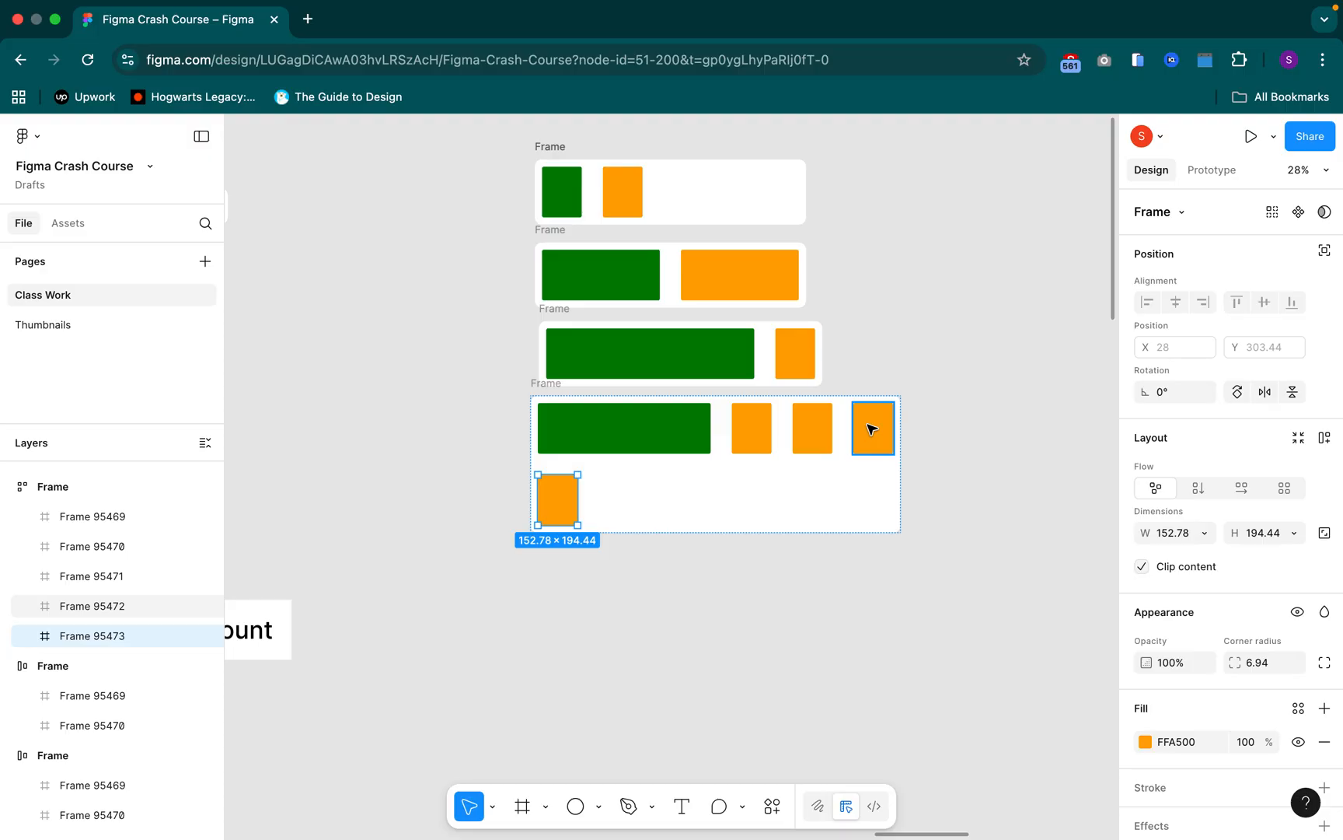
pyautogui.press('super+d')
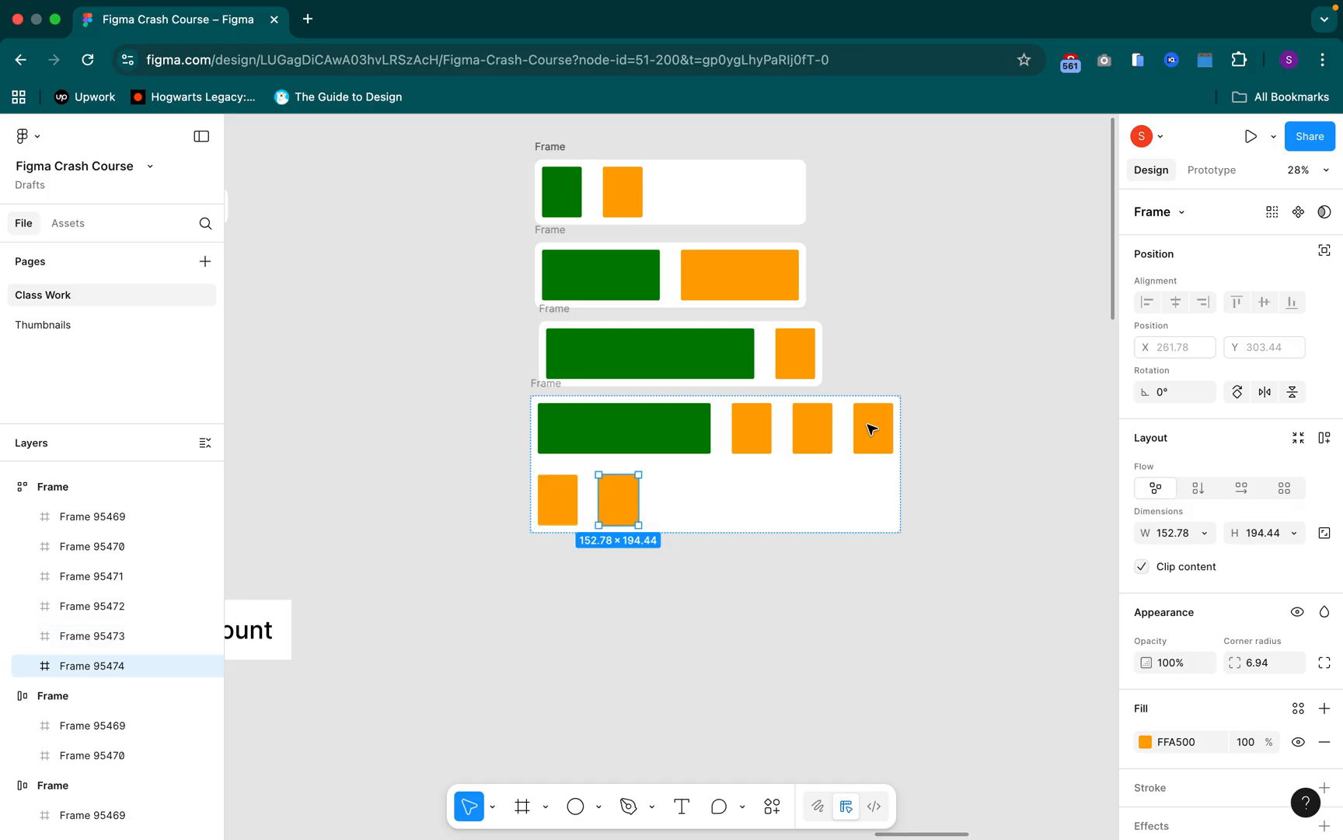
pyautogui.press('super+d')
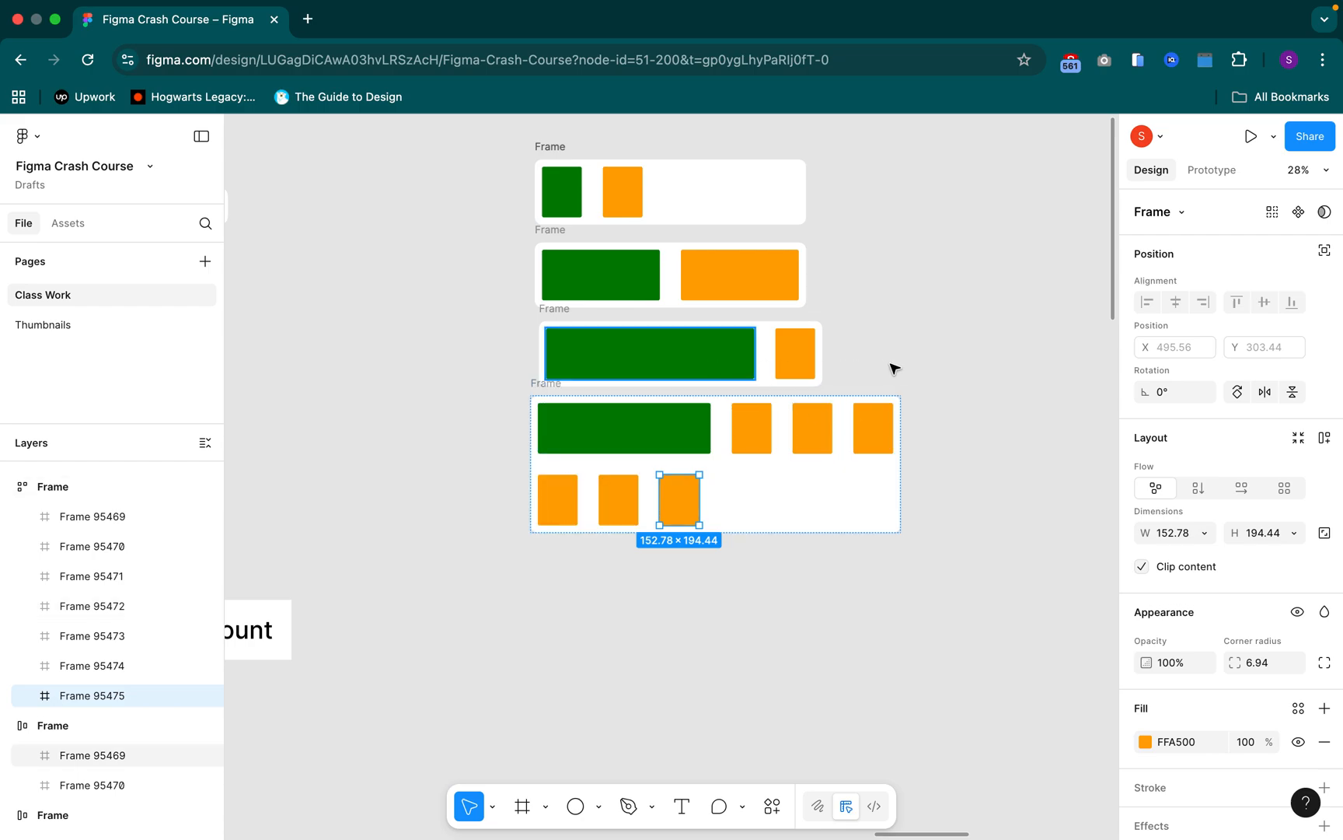
pyautogui.click(920, 366)
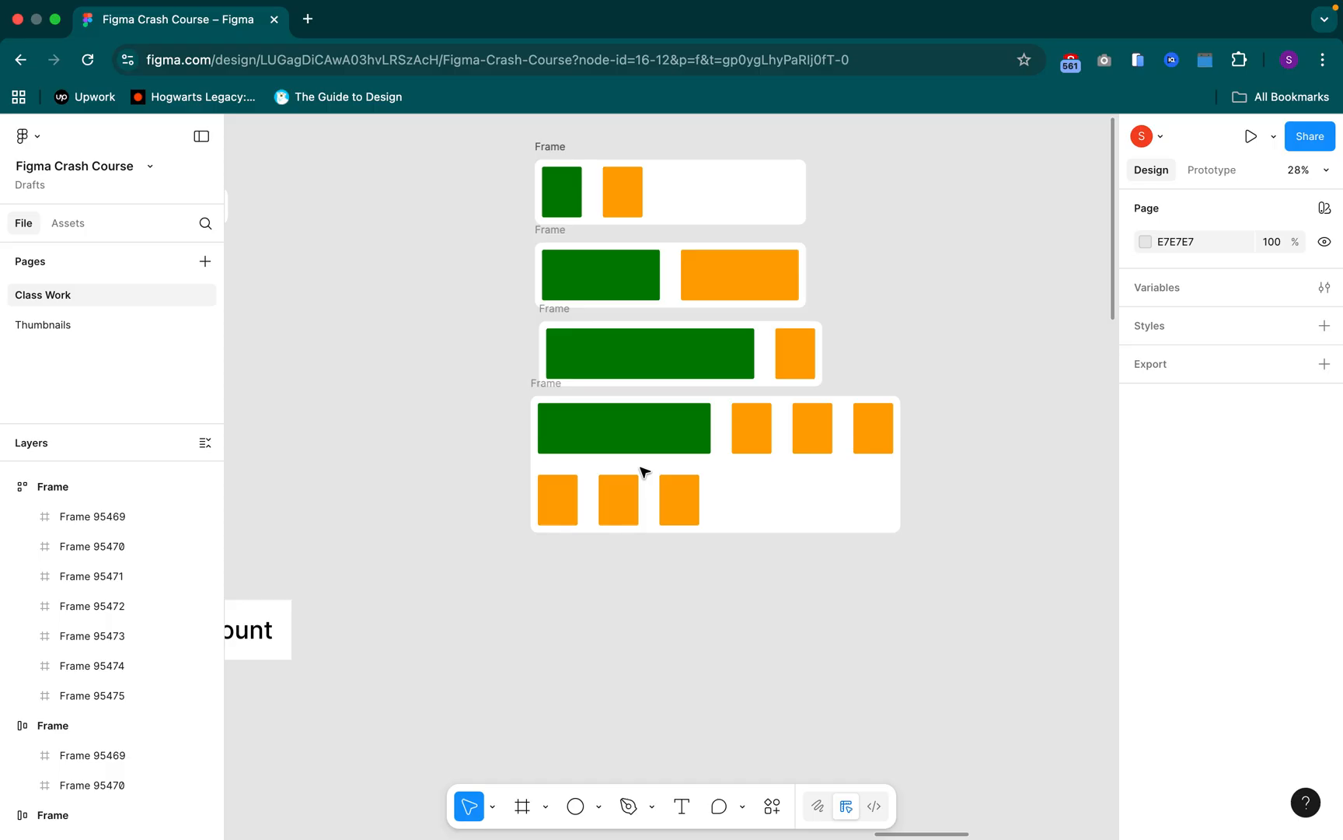
# Apply Suggest auto layout to the Card frame containing the Experience list
pyautogui.scroll(-3, 639, 469)
pyautogui.scroll(-3, 663, 428)
pyautogui.hscroll(5, 804, 441)
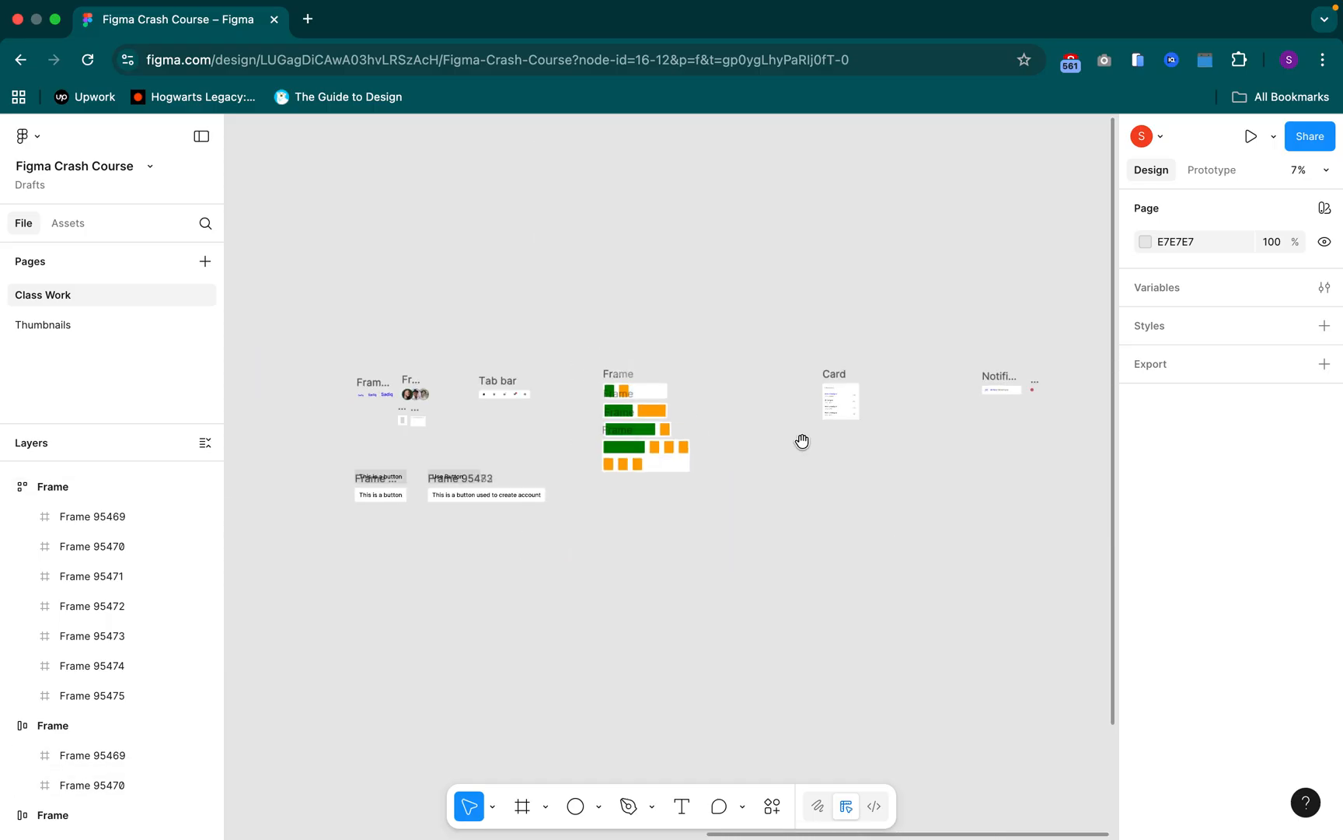
pyautogui.scroll(10, 654, 387)
pyautogui.scroll(-5, 654, 386)
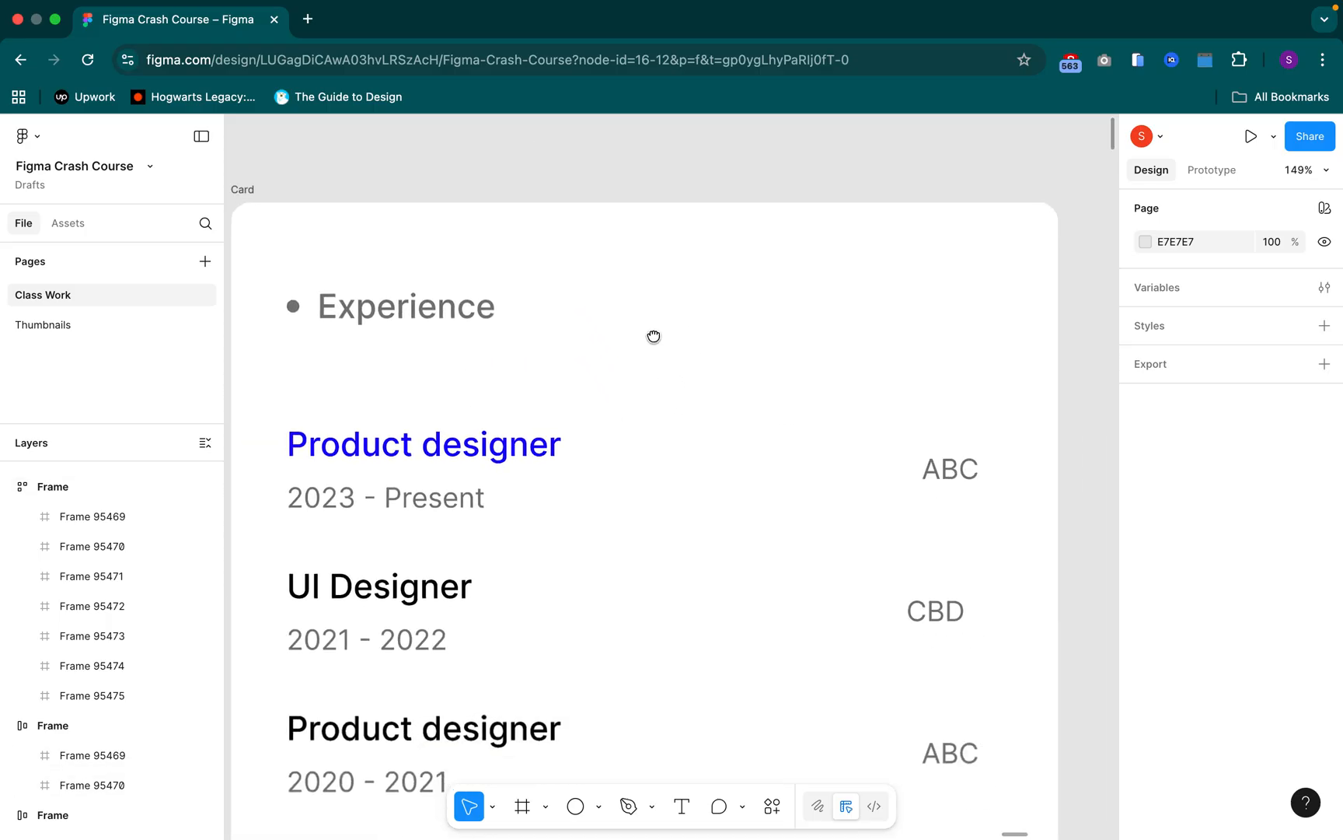
pyautogui.click(647, 326)
pyautogui.scroll(-1, 651, 322)
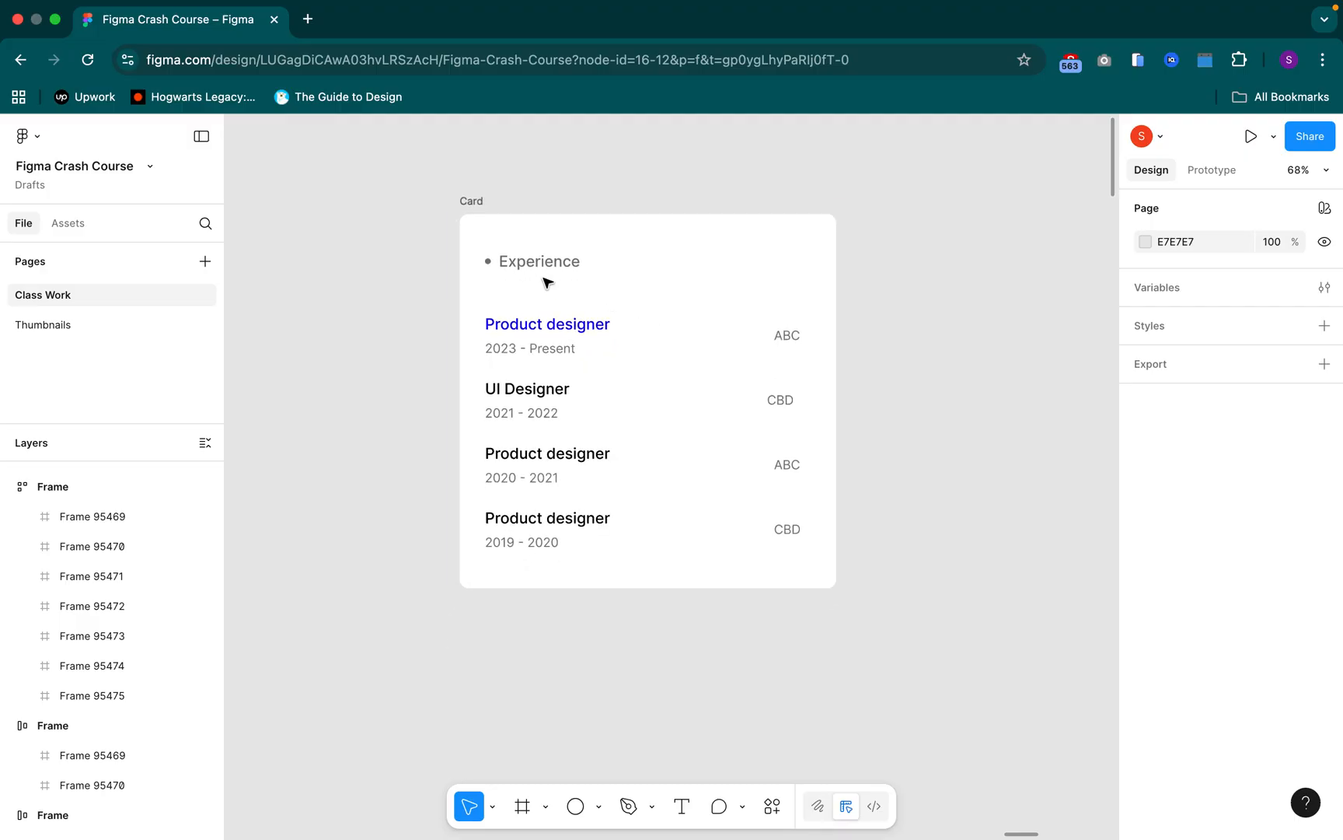
pyautogui.click(481, 204)
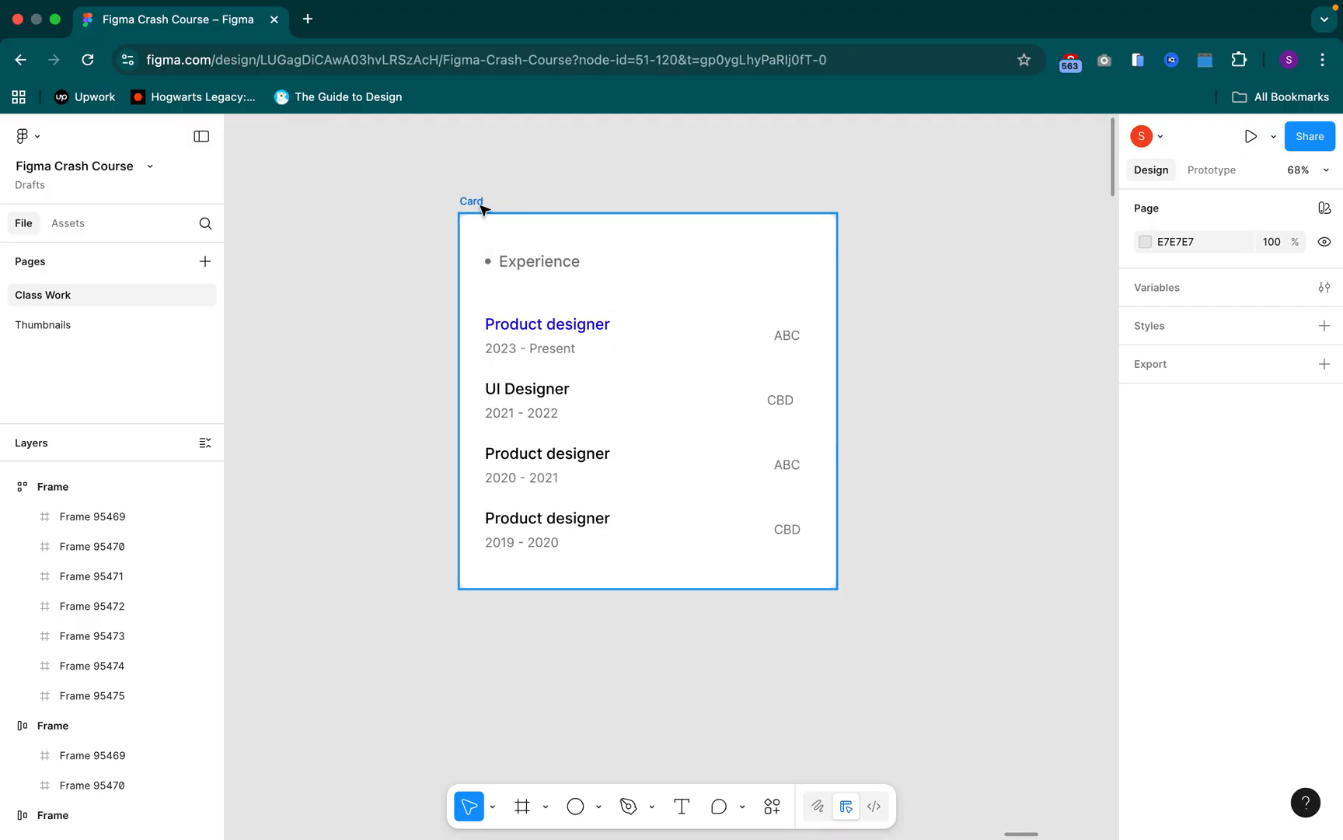
pyautogui.click(480, 203)
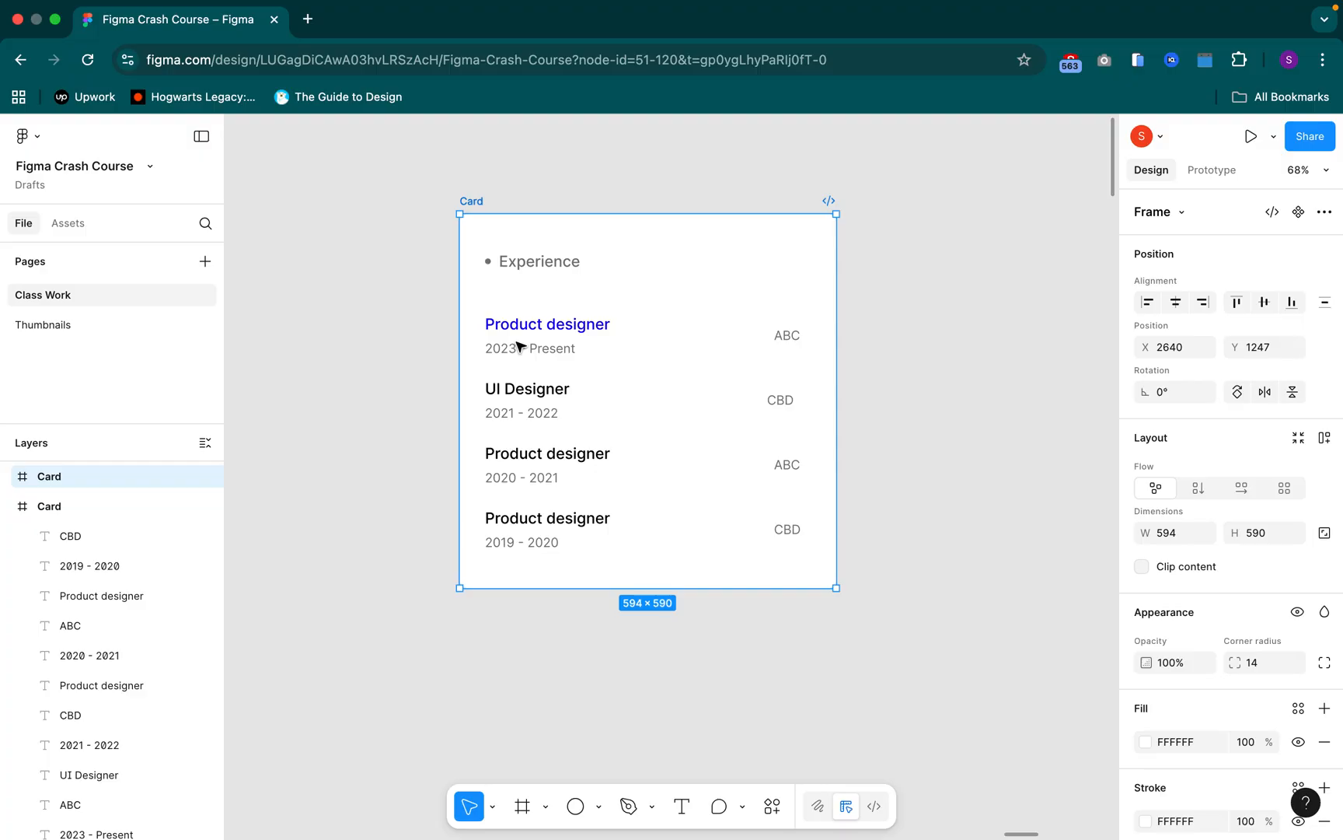
pyautogui.rightClick(469, 203)
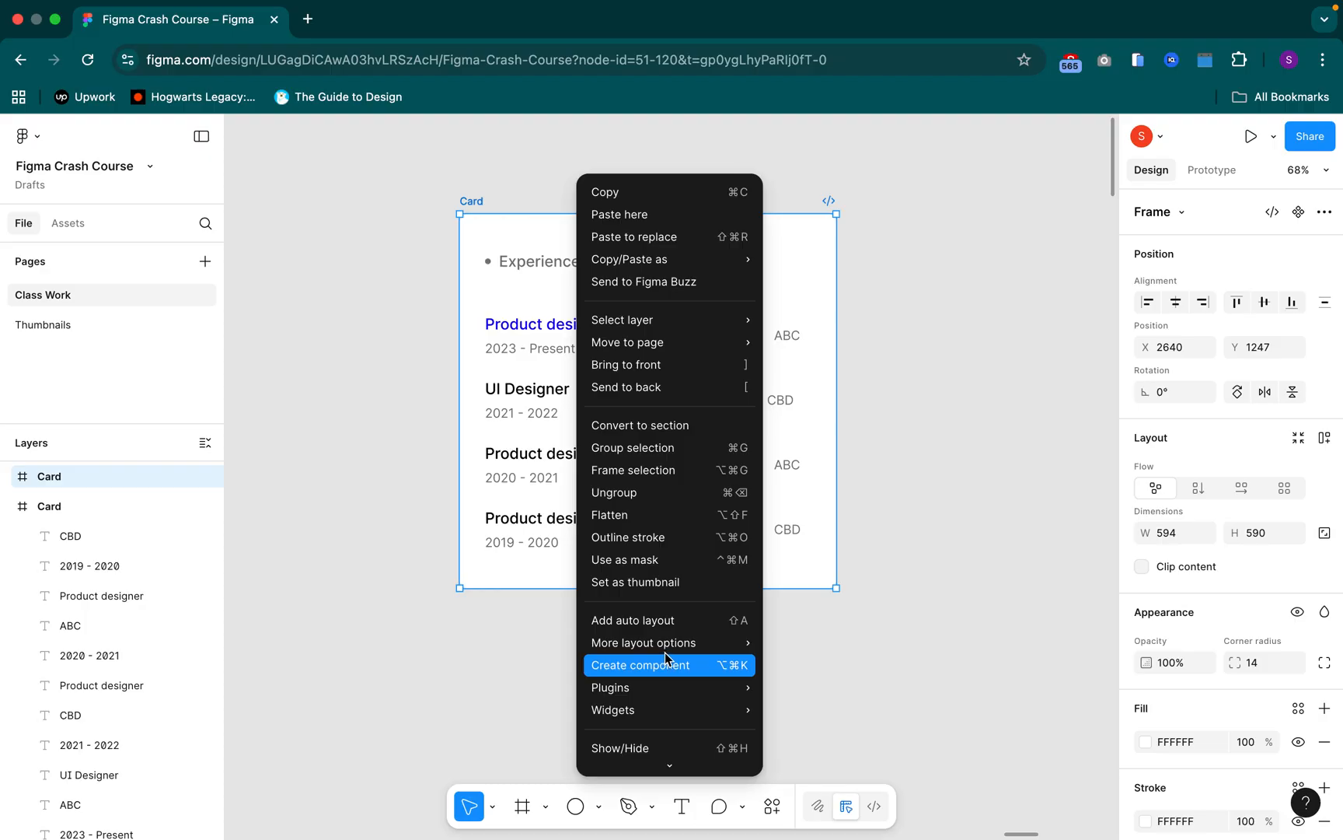
pyautogui.moveTo(737, 647)
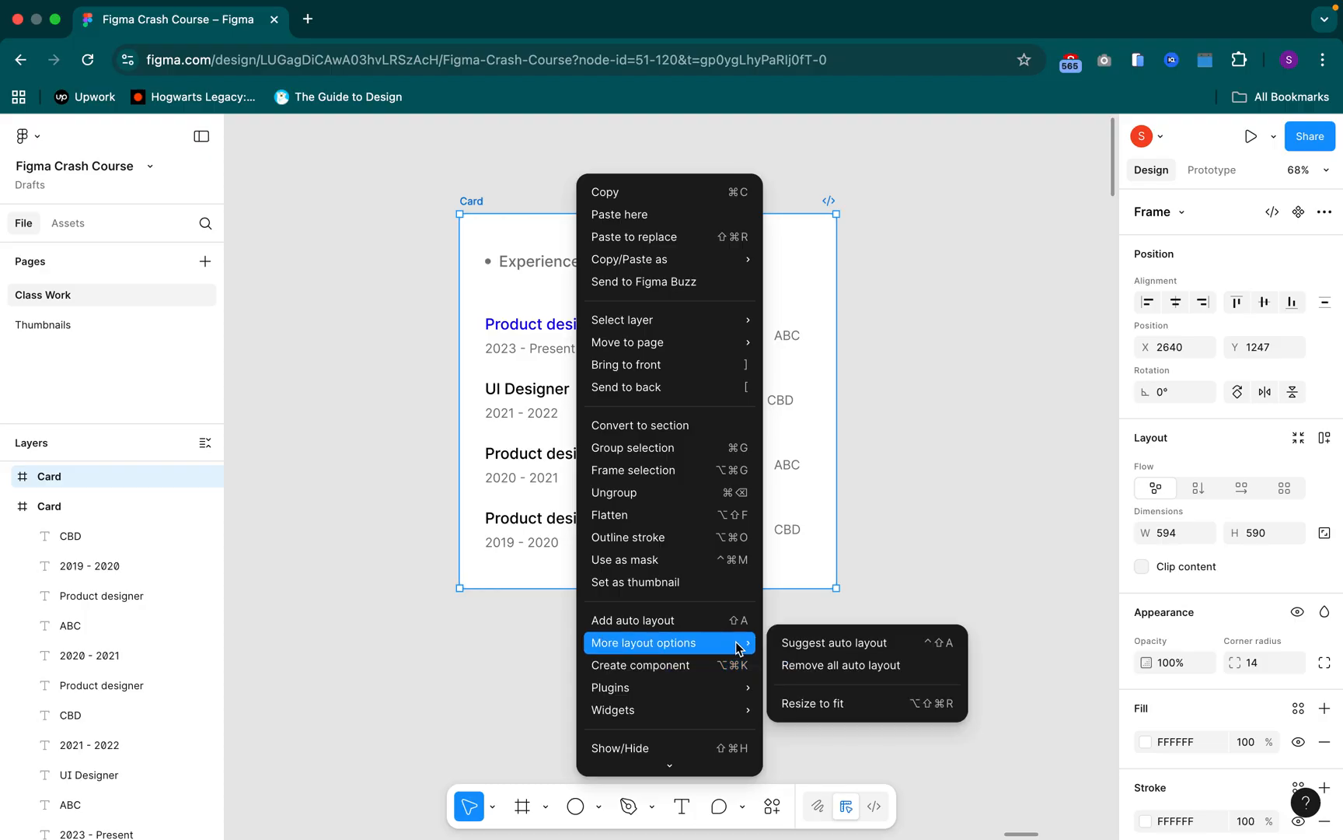
pyautogui.click(833, 650)
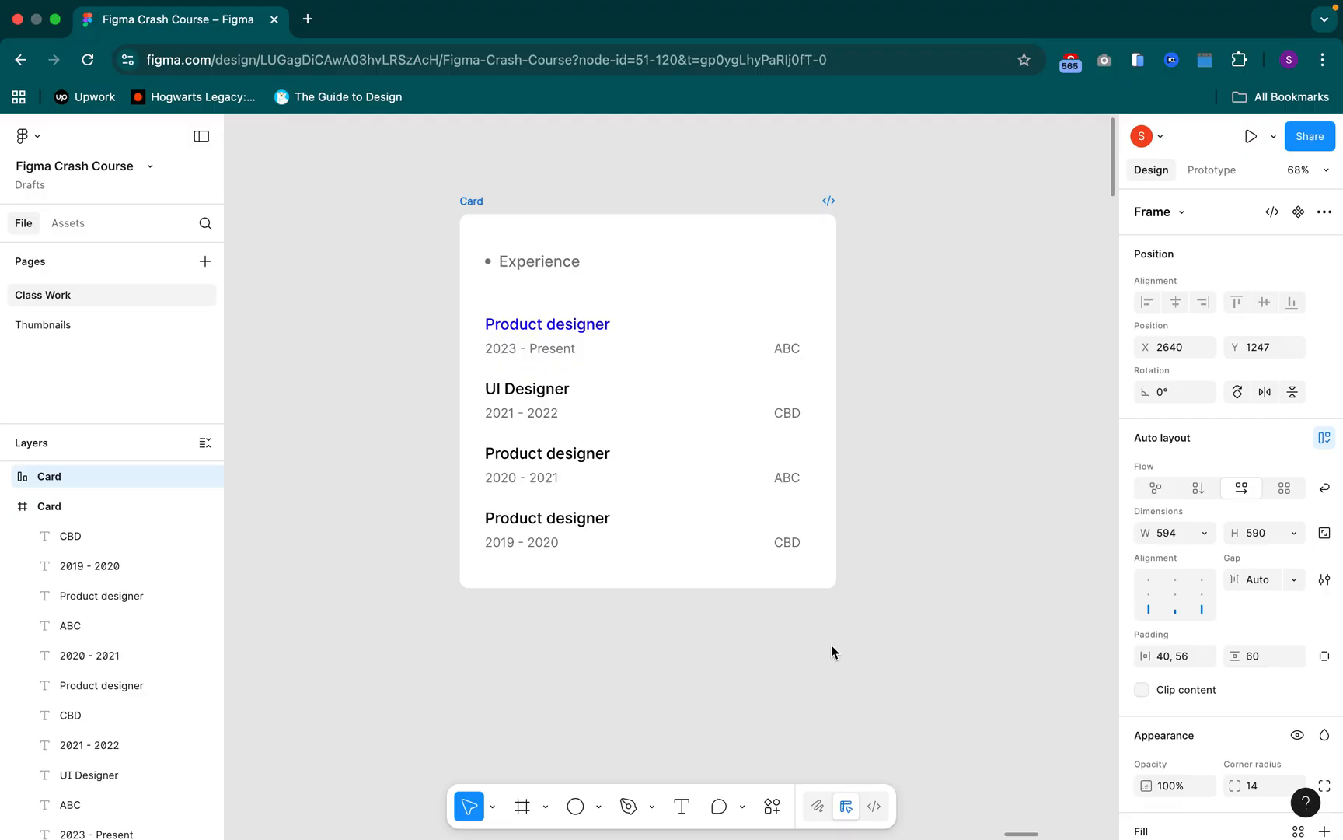
pyautogui.click(595, 355)
pyautogui.click(594, 355)
pyautogui.click(551, 328)
pyautogui.click(552, 329)
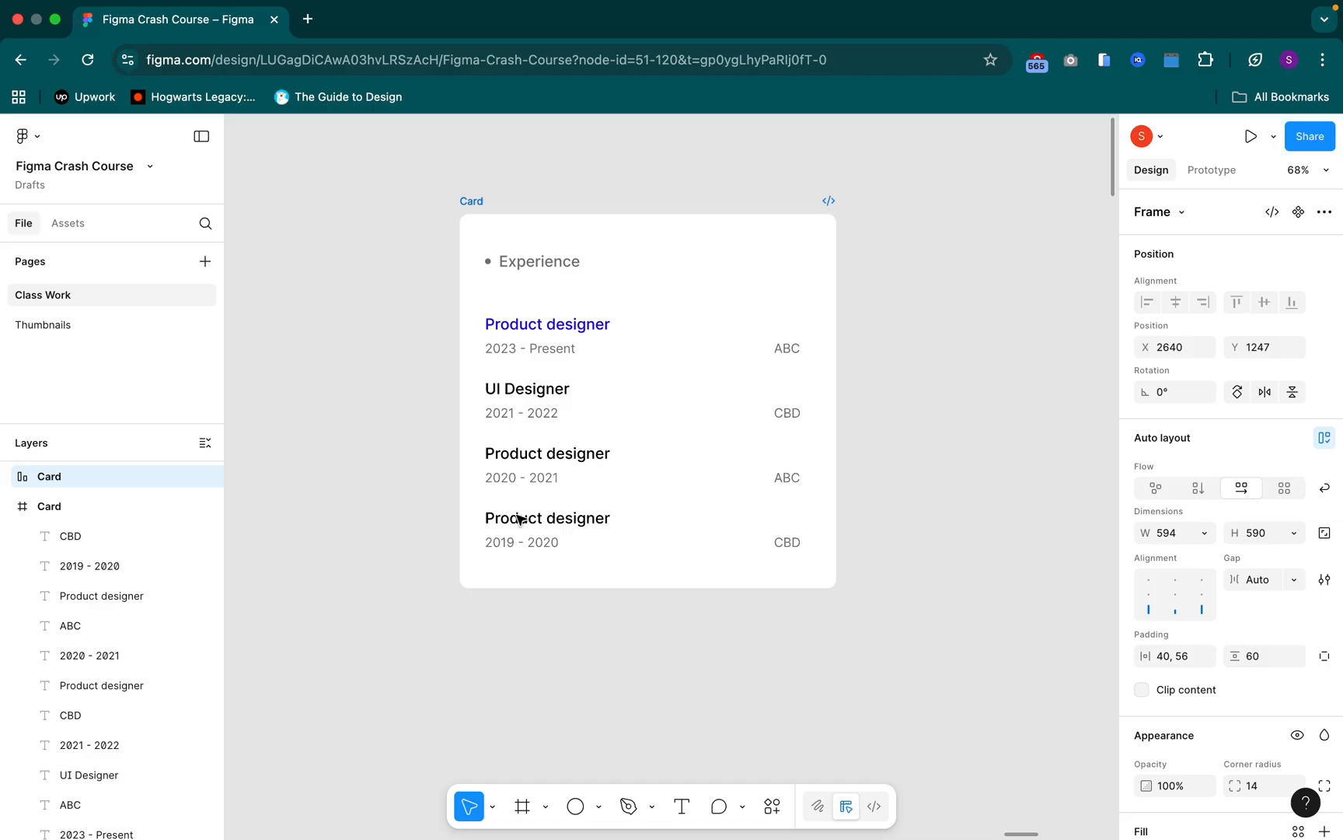
pyautogui.hotkey('shift', 'a')
# Examine how the suggested auto layout nests the Card's job titles, dates and the ABC/CBD column
pyautogui.click(566, 347)
pyautogui.doubleClick(563, 342)
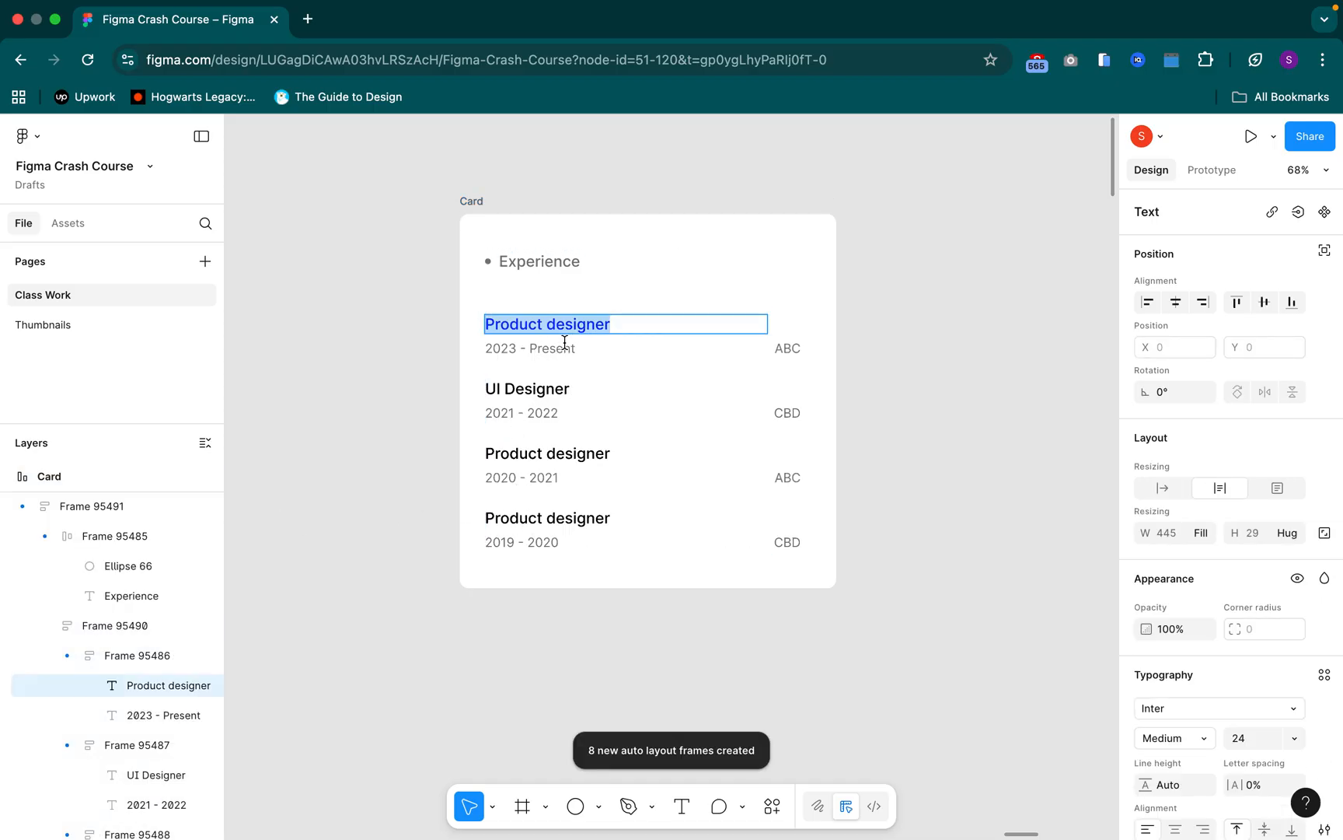
pyautogui.doubleClick(564, 343)
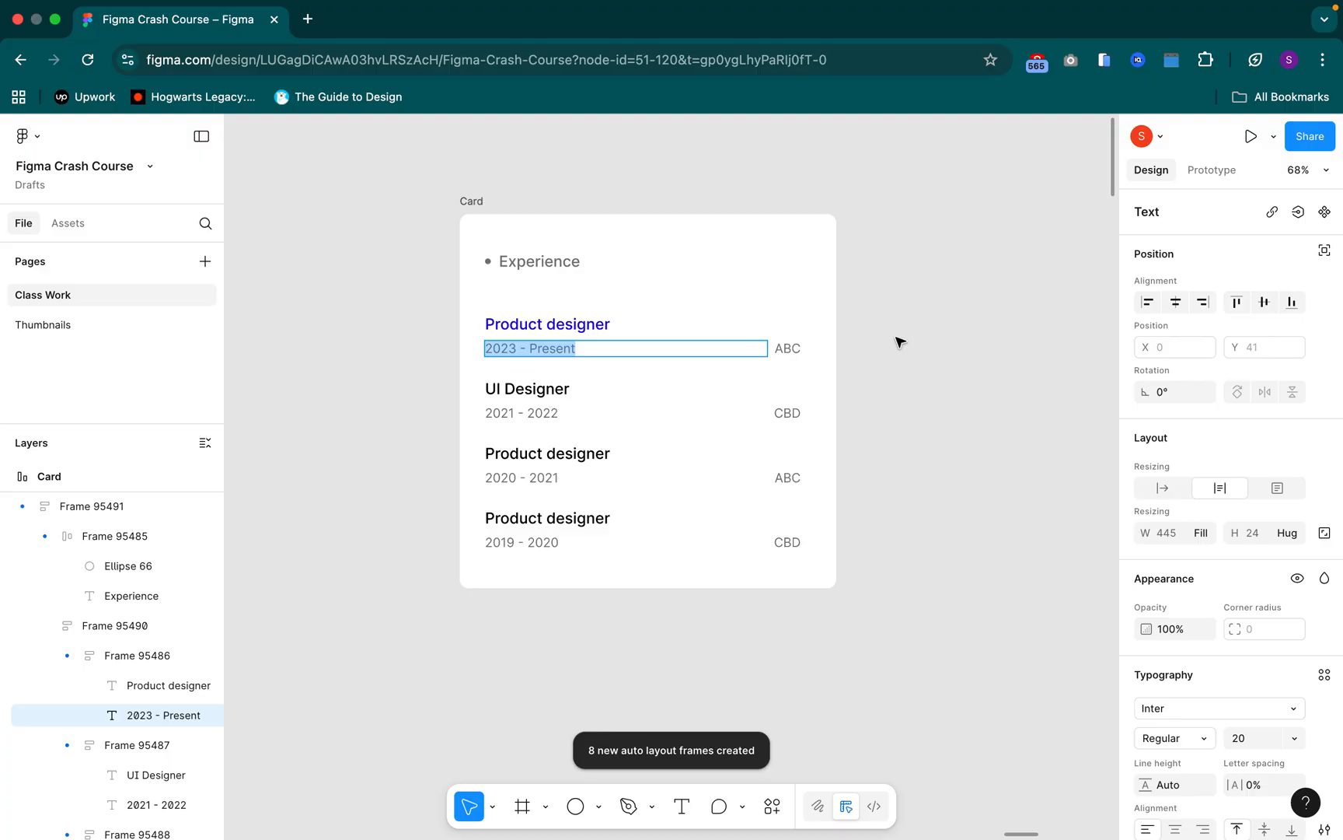
pyautogui.click(760, 384)
pyautogui.click(776, 385)
pyautogui.click(794, 411)
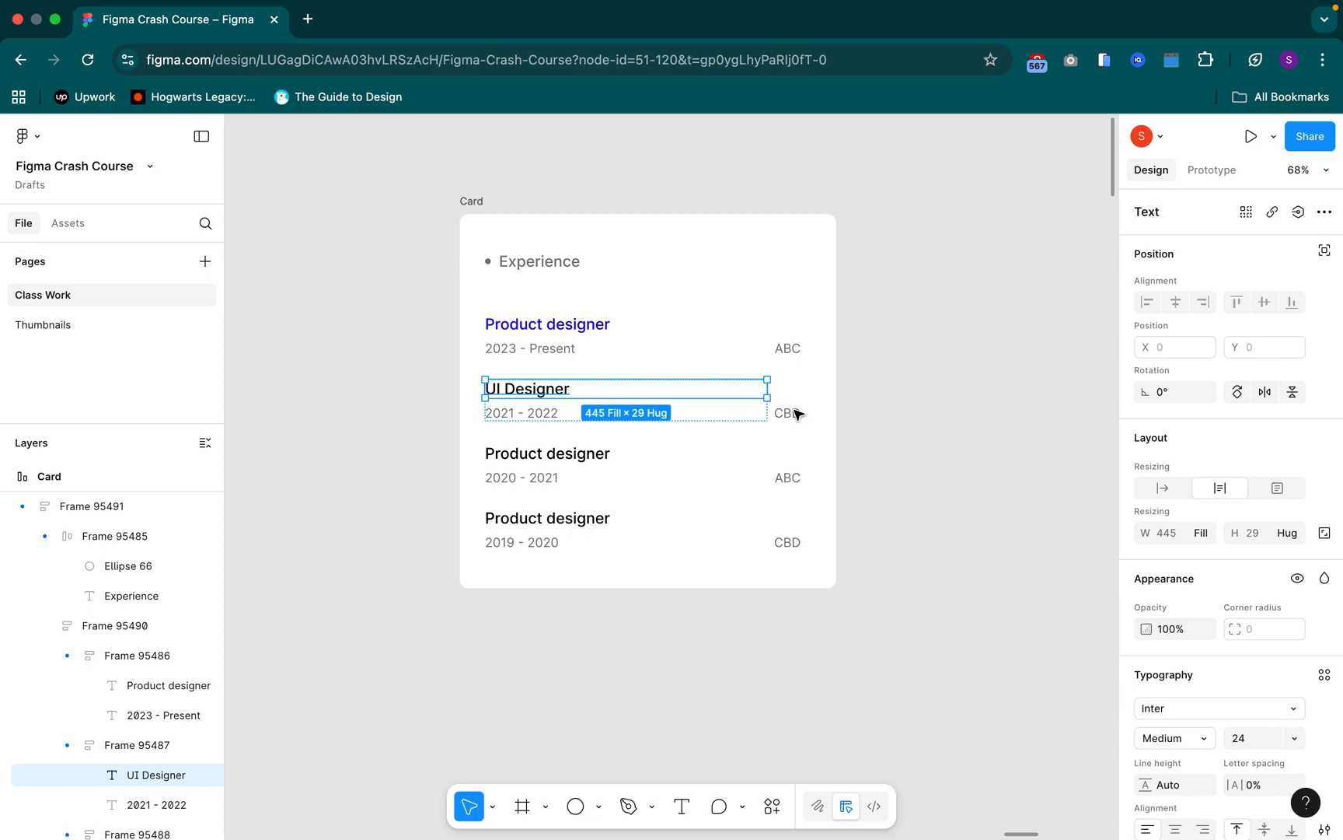
pyautogui.click(891, 381)
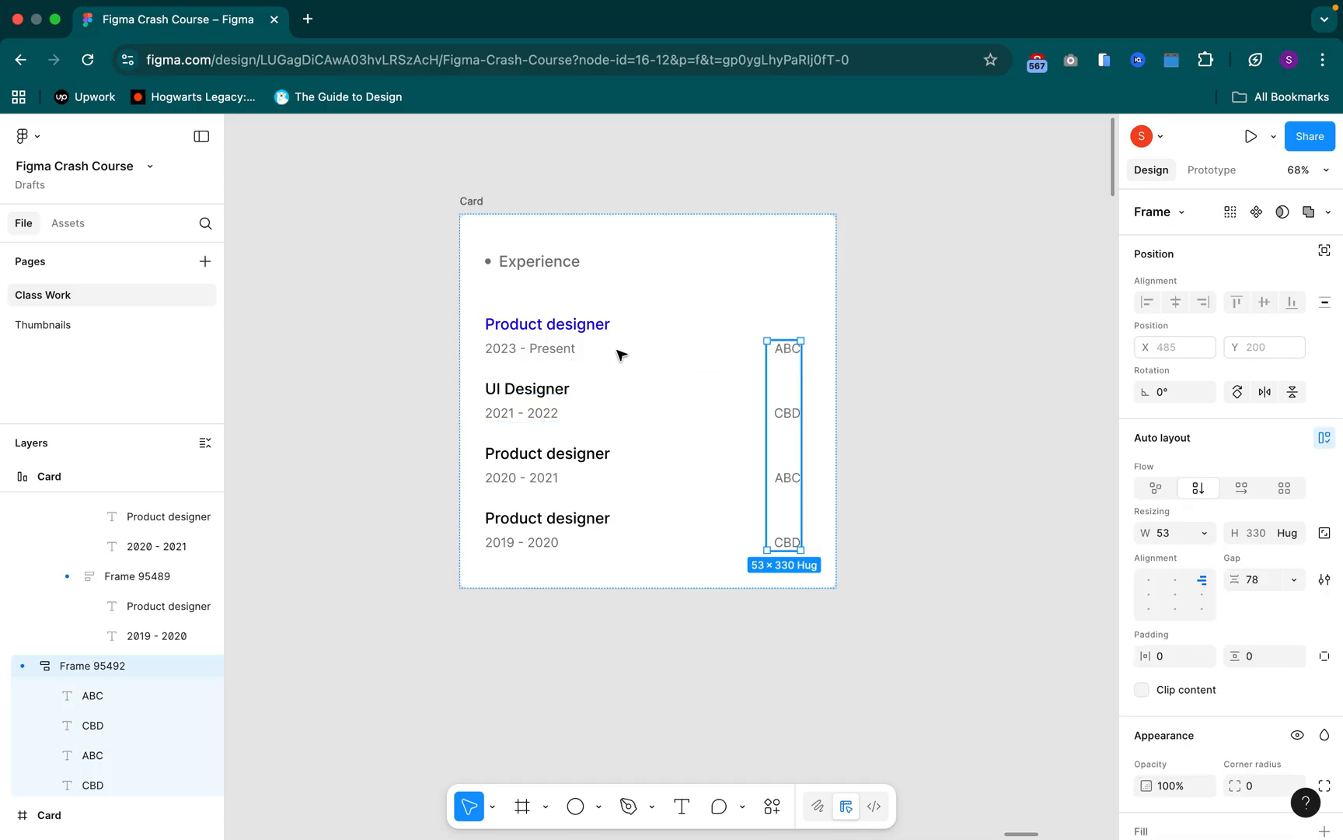
pyautogui.click(664, 359)
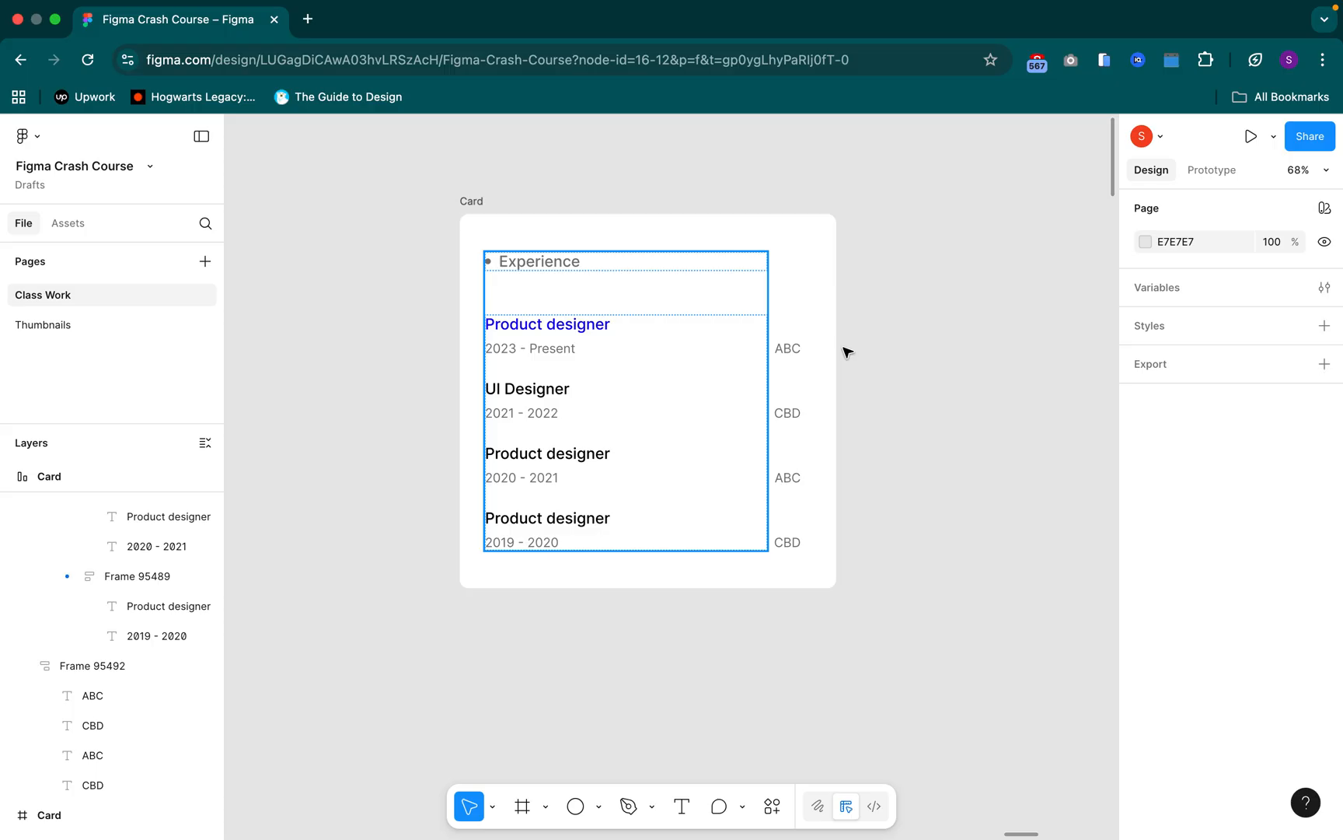
pyautogui.moveTo(947, 328); pyautogui.dragTo(693, 343)
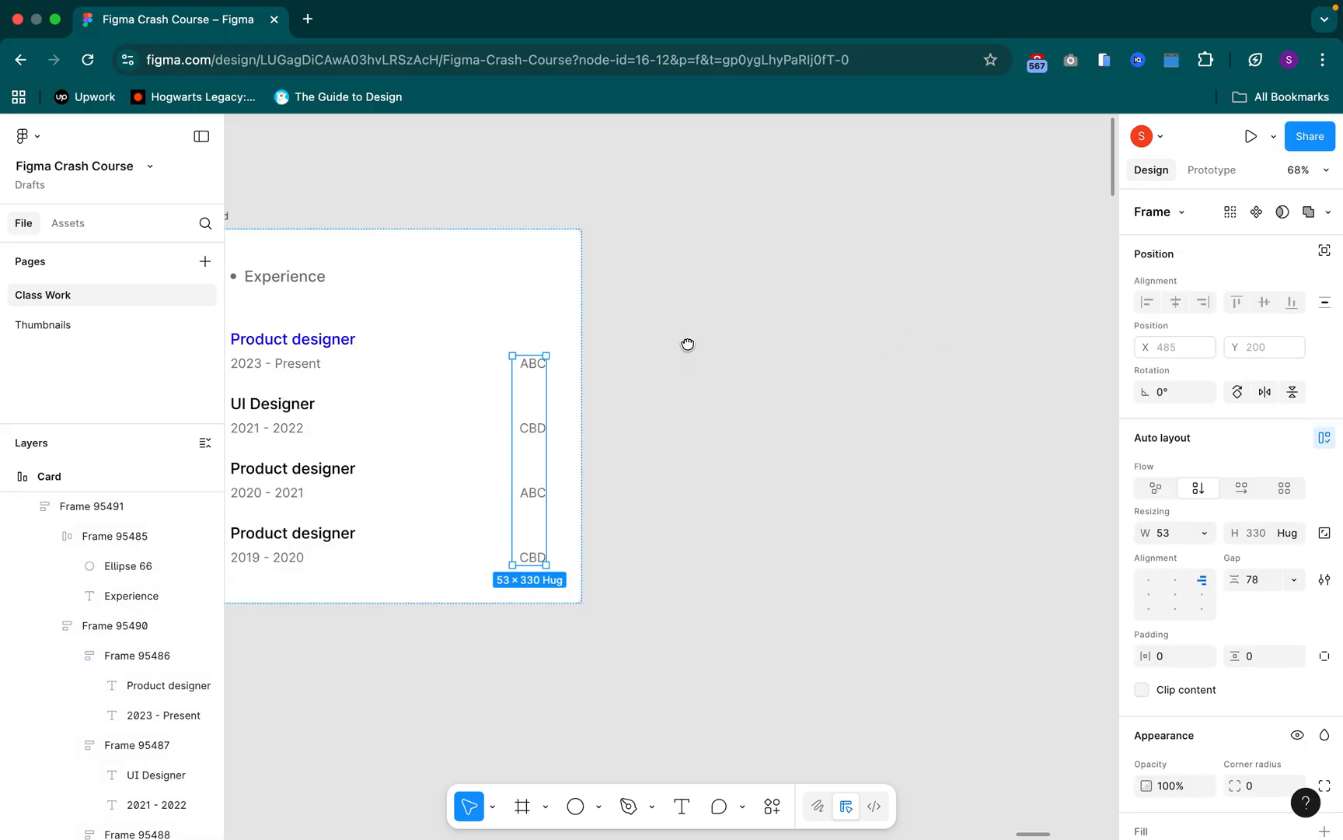
pyautogui.moveTo(616, 373); pyautogui.dragTo(872, 365)
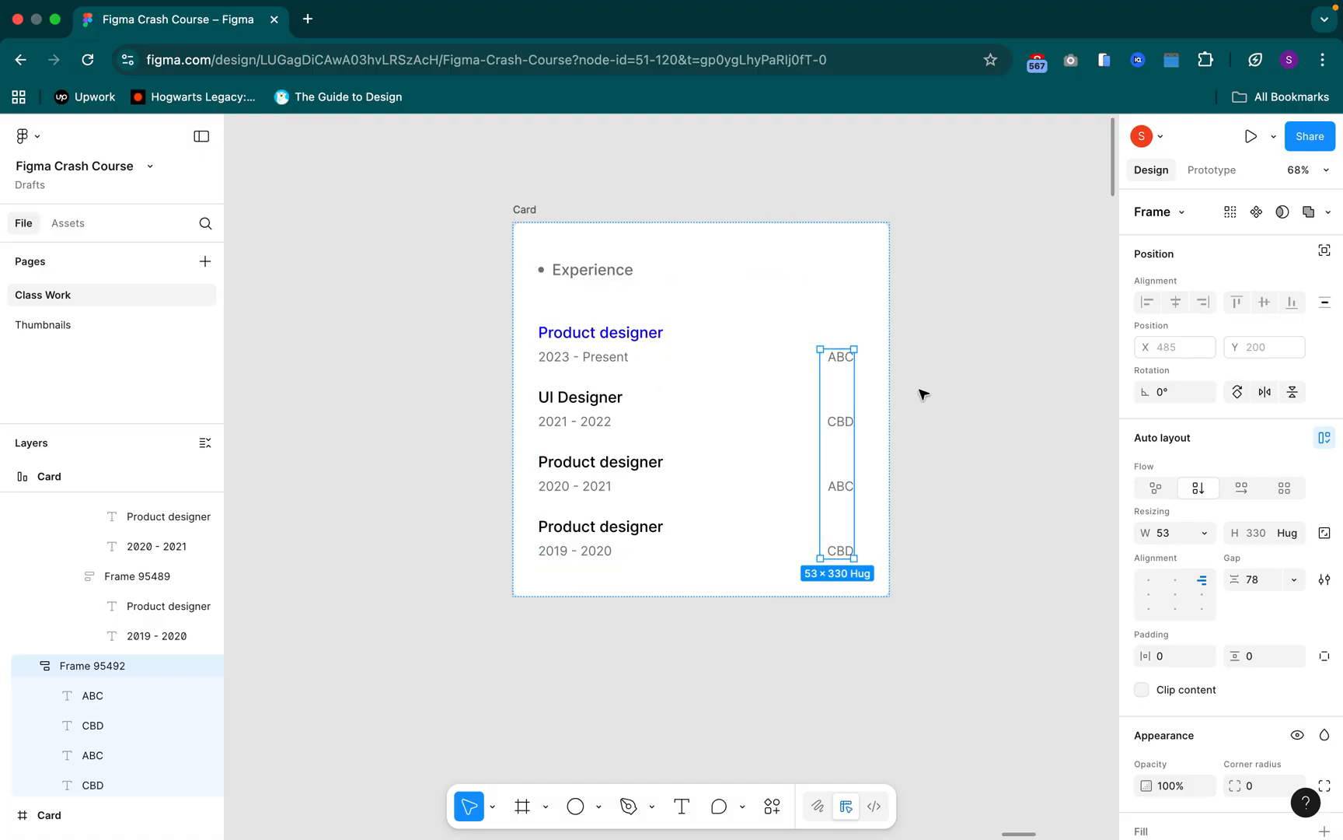
# Undo the suggested auto layout on the Card
pyautogui.press('super+z')
pyautogui.press('Return')
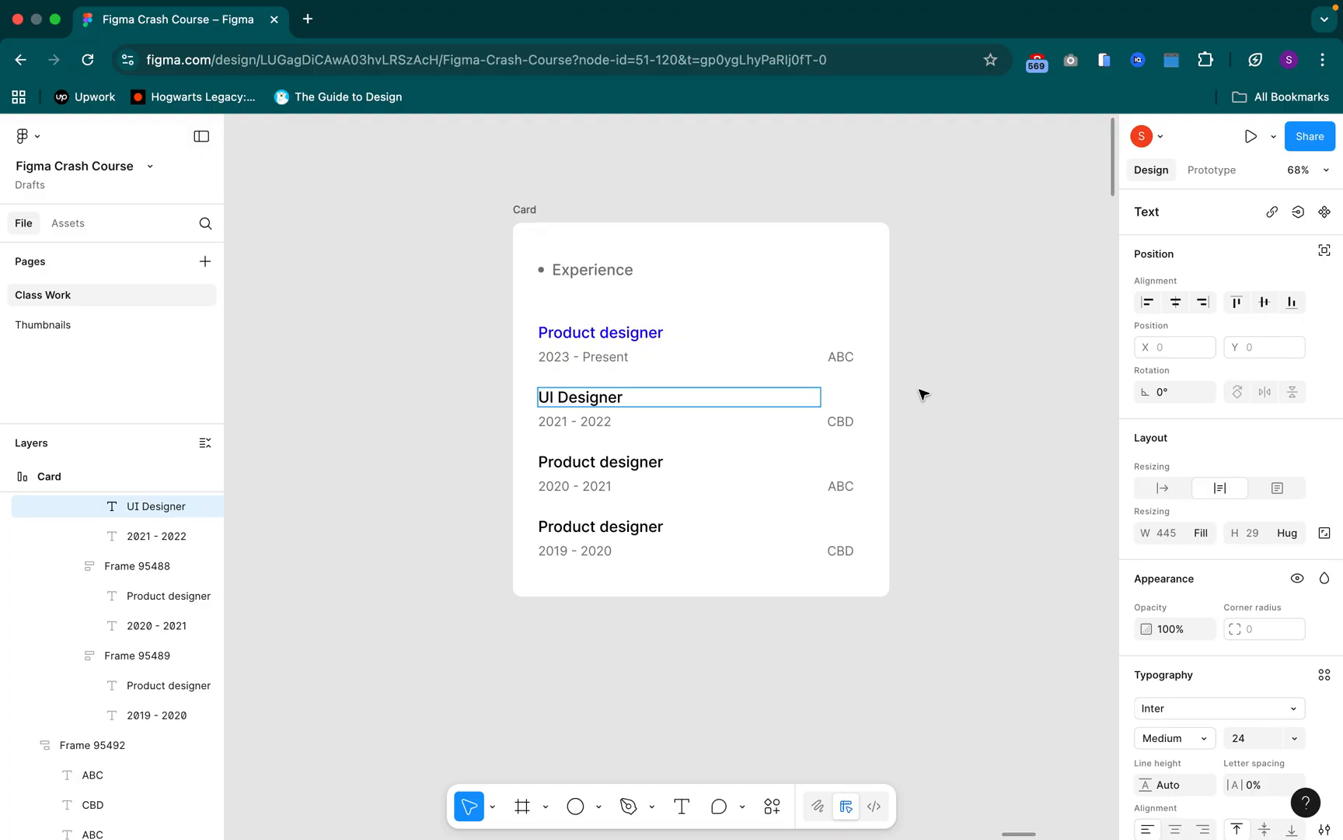
pyautogui.hotkey('shift', 'Tab')
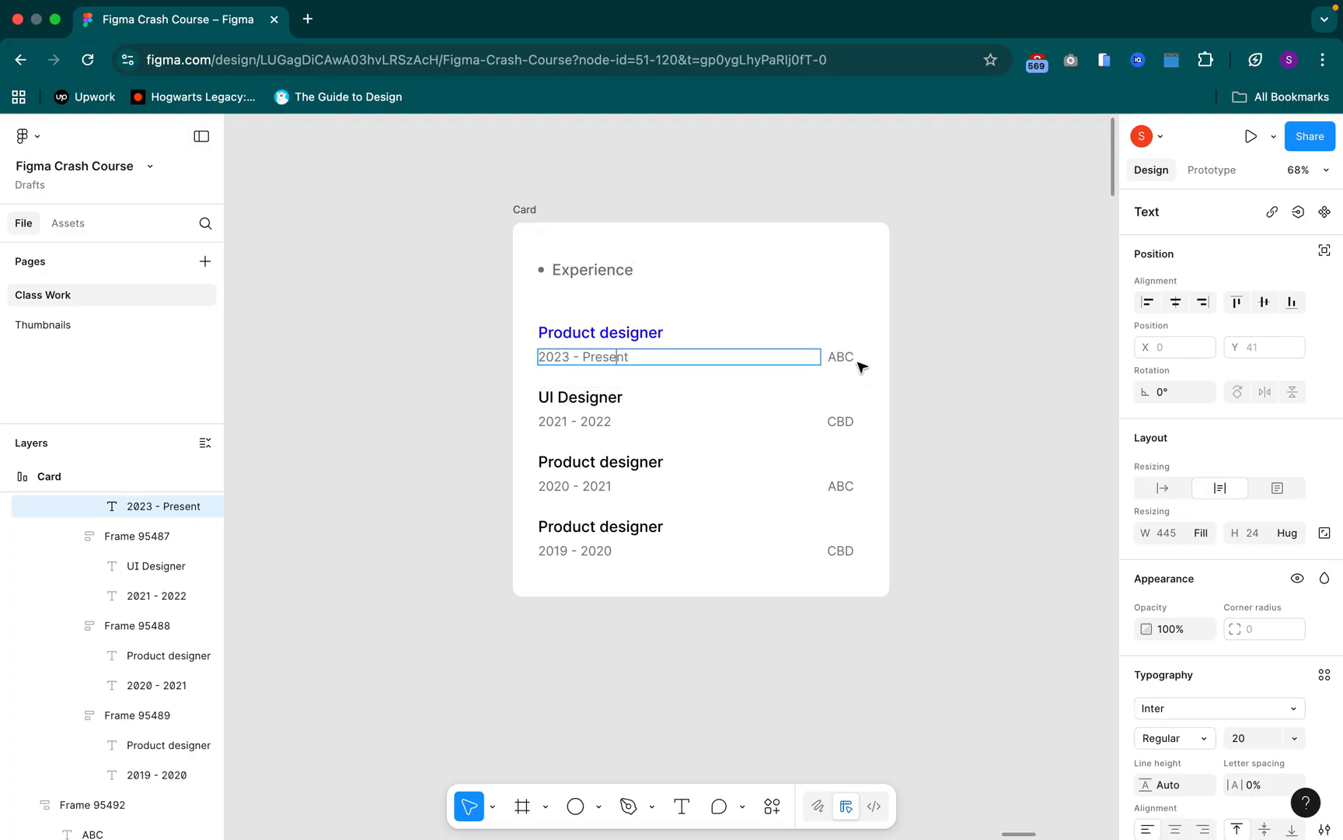
pyautogui.hotkey('shift', 'Tab')
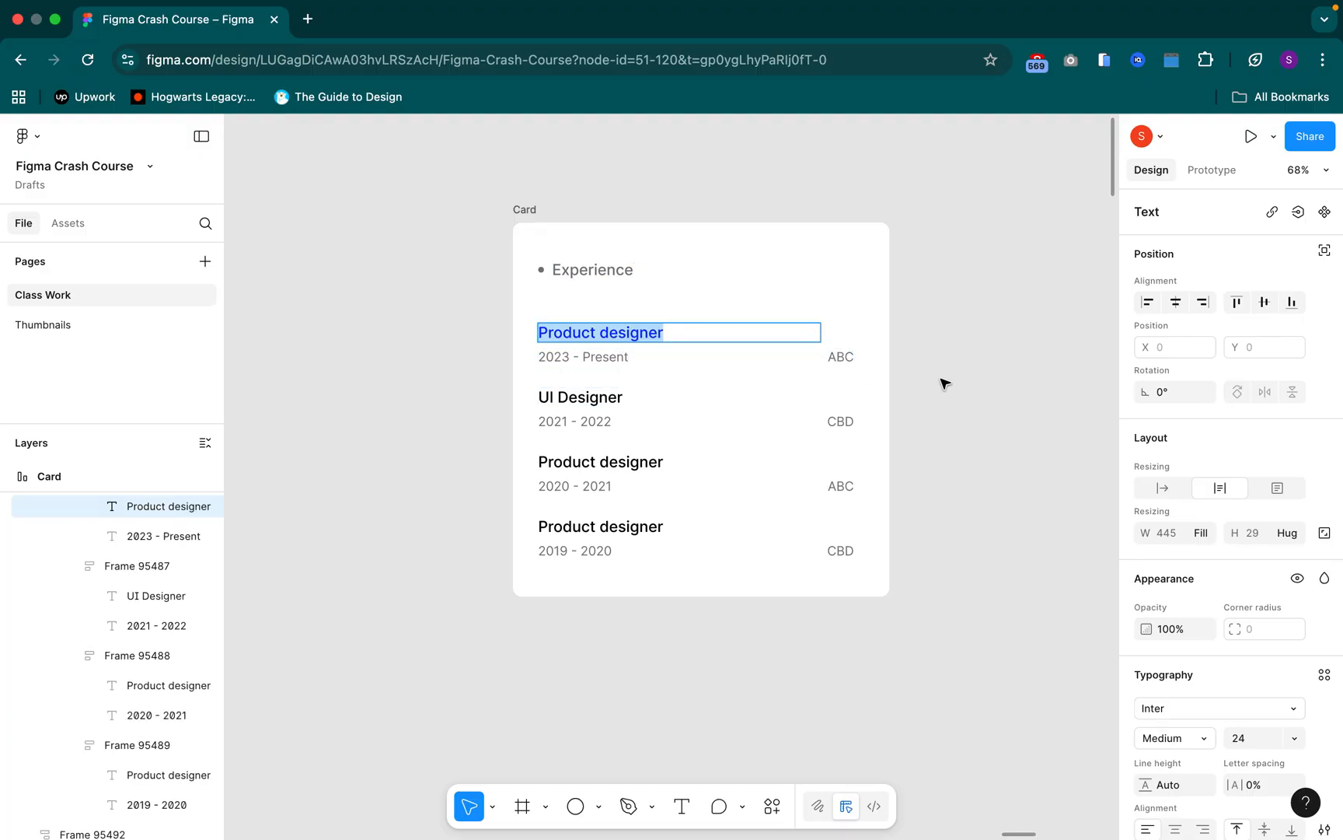
pyautogui.press('Escape')
pyautogui.press('Escape')
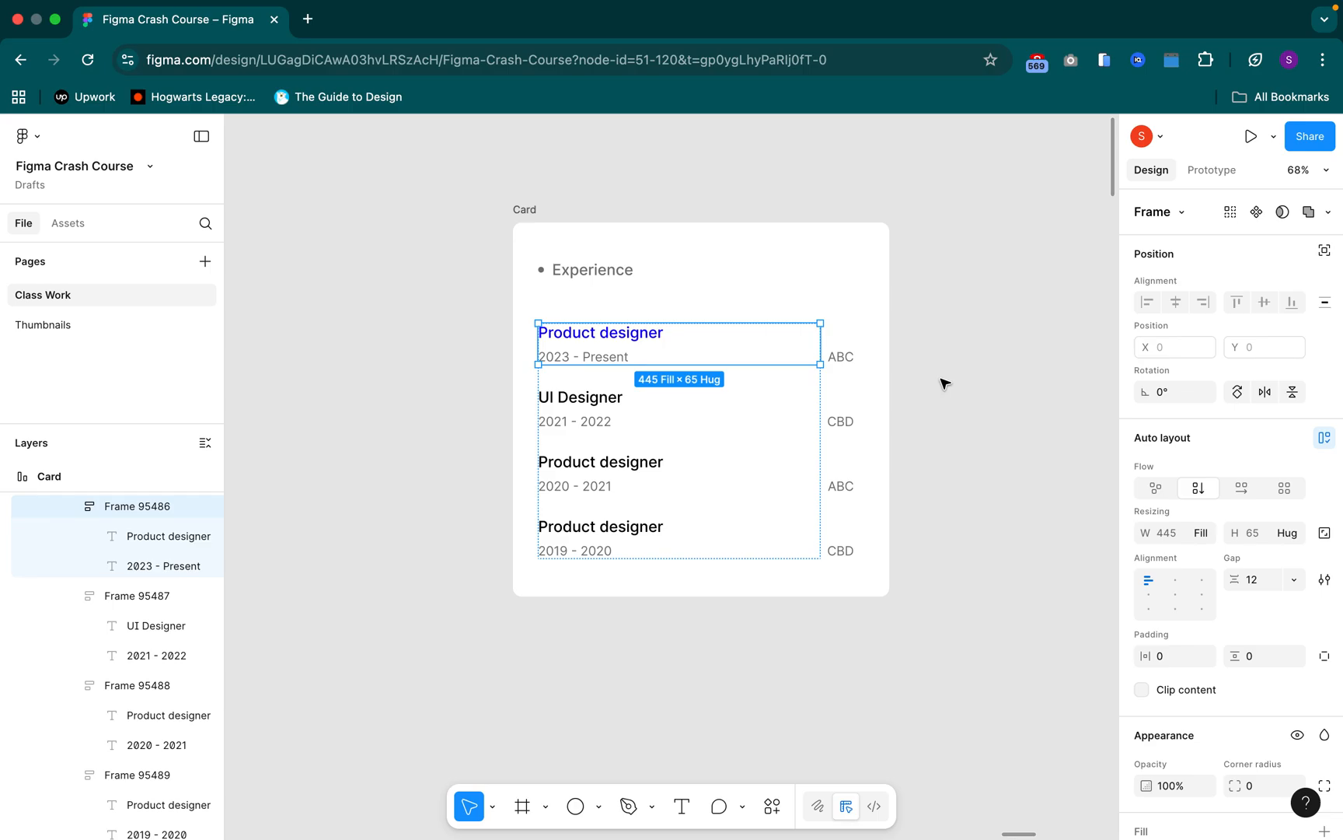
pyautogui.press('super+z')
pyautogui.click(625, 339)
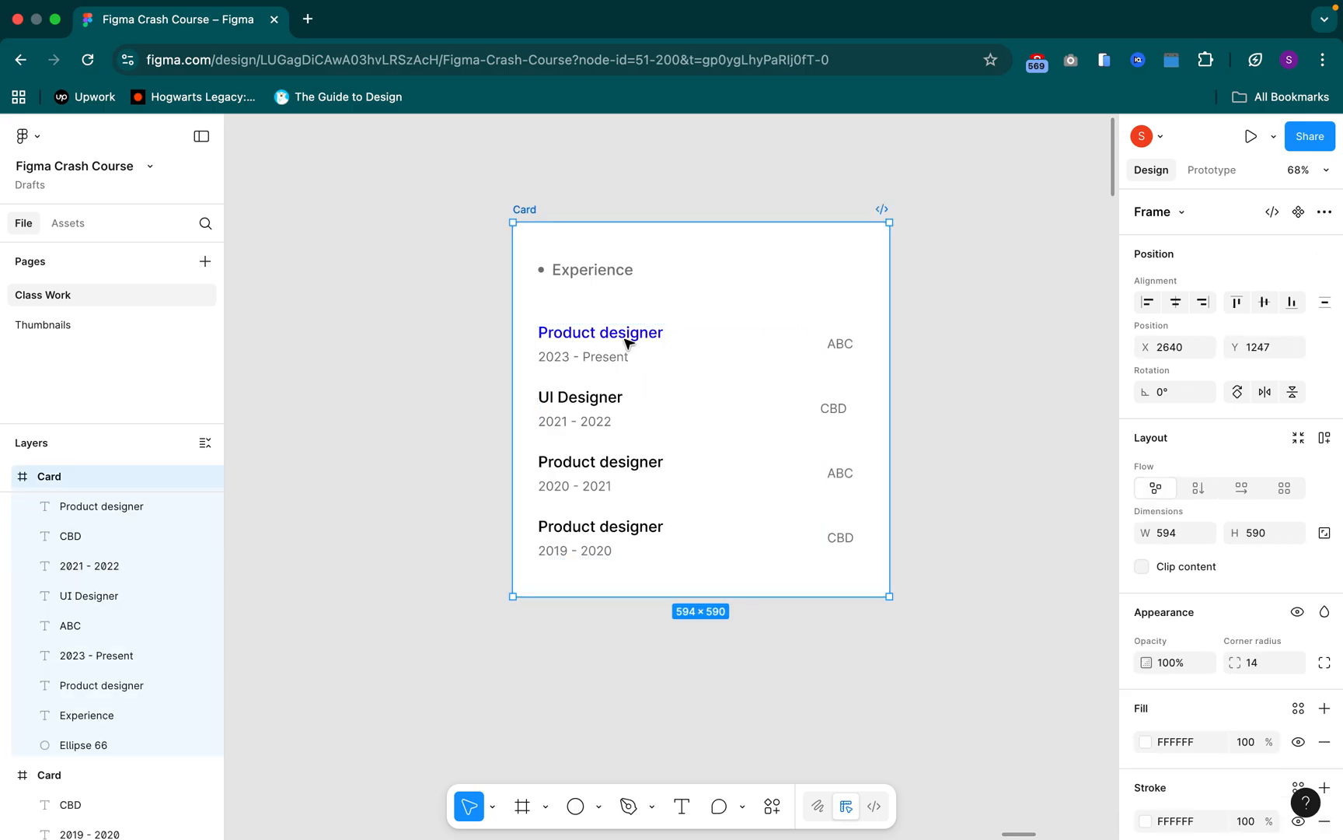
pyautogui.press('super+z')
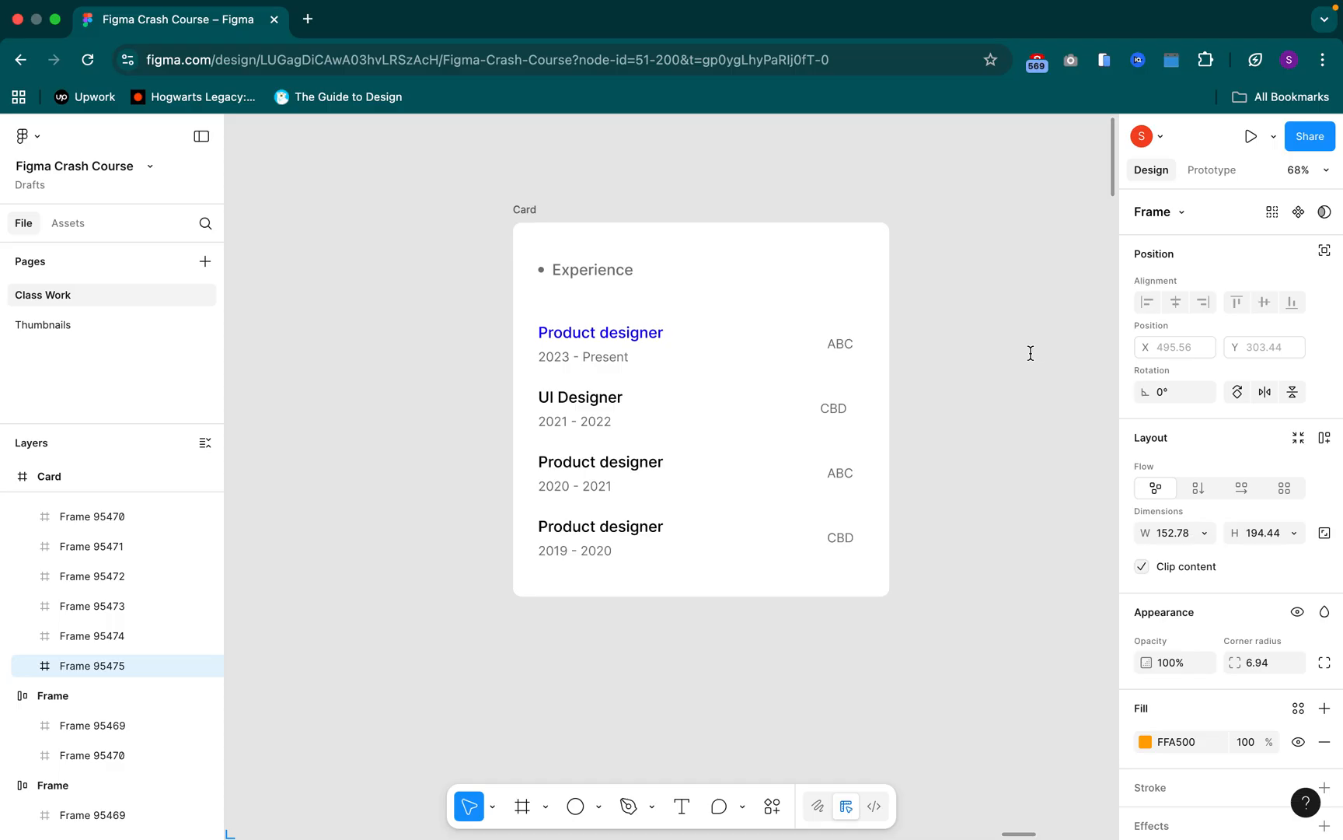
# Wrap the first Product designer title and its 2023 - Present date in a vertical auto layout frame
pyautogui.click(603, 342)
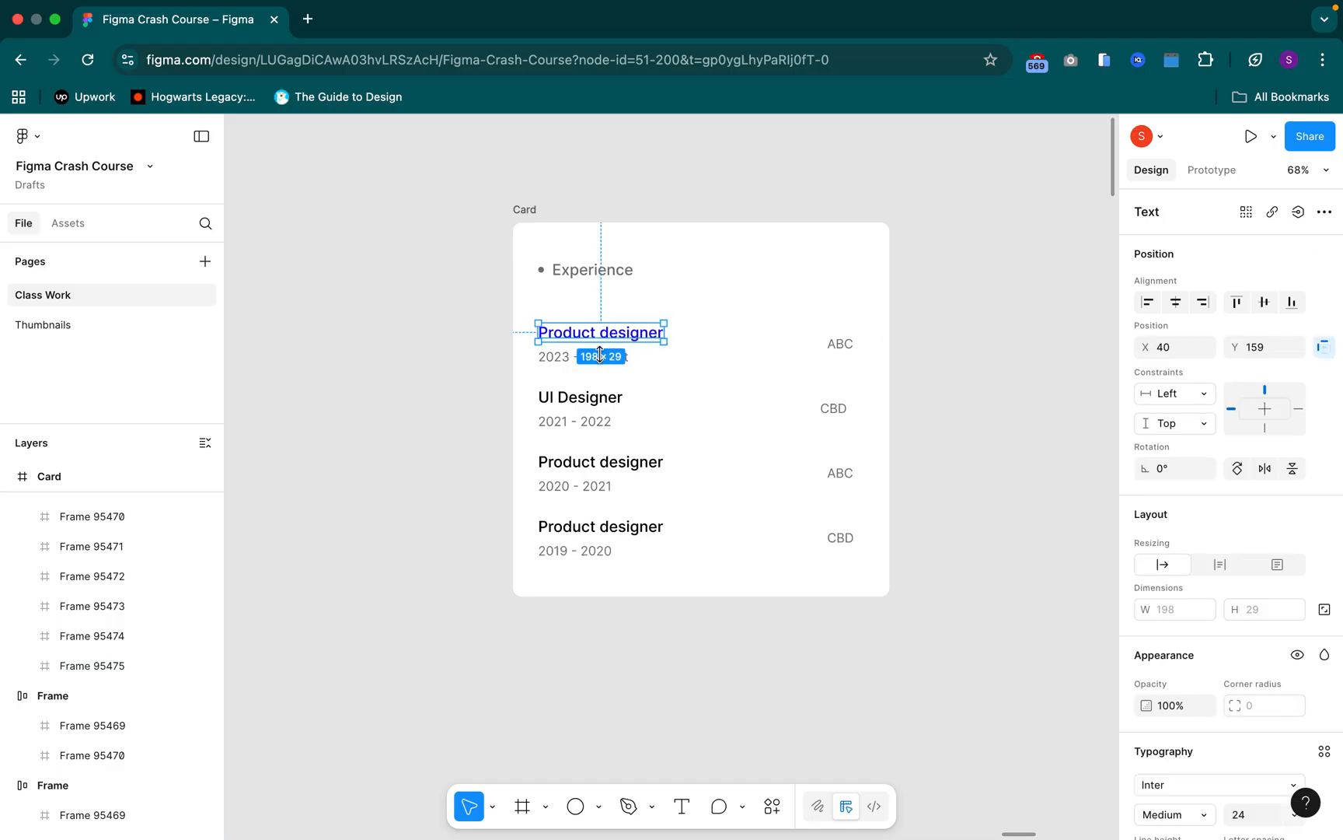
pyautogui.click(565, 361)
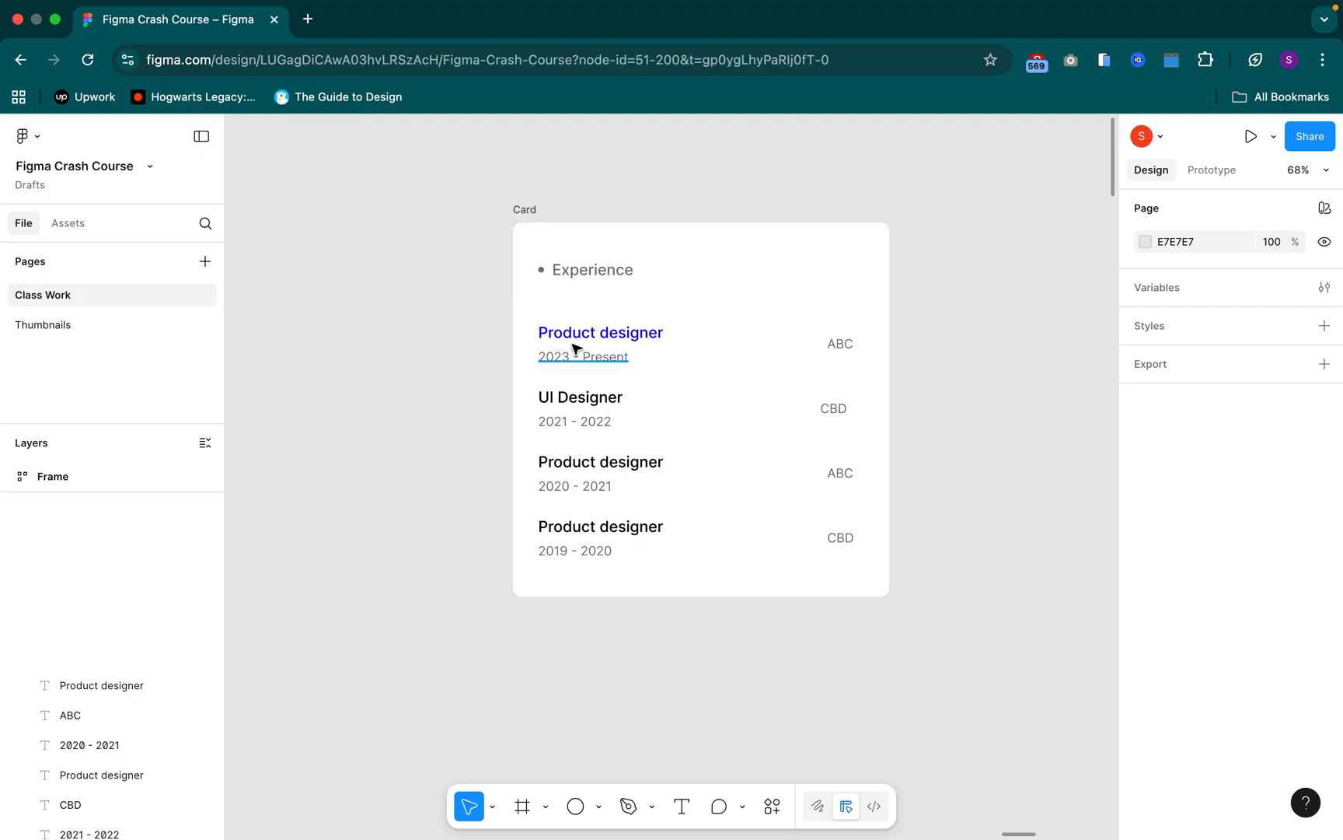
pyautogui.click(578, 337)
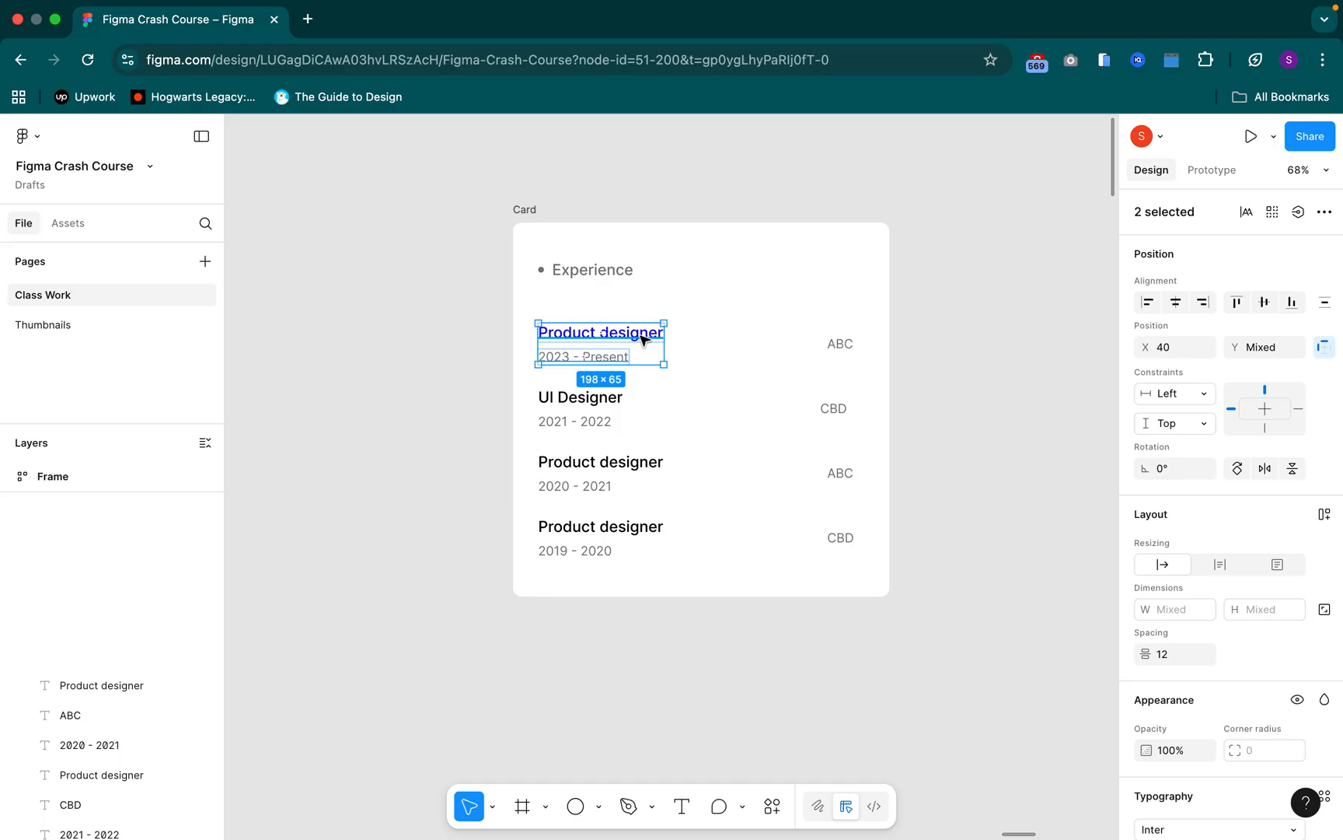
pyautogui.hotkey('shift', 'a')
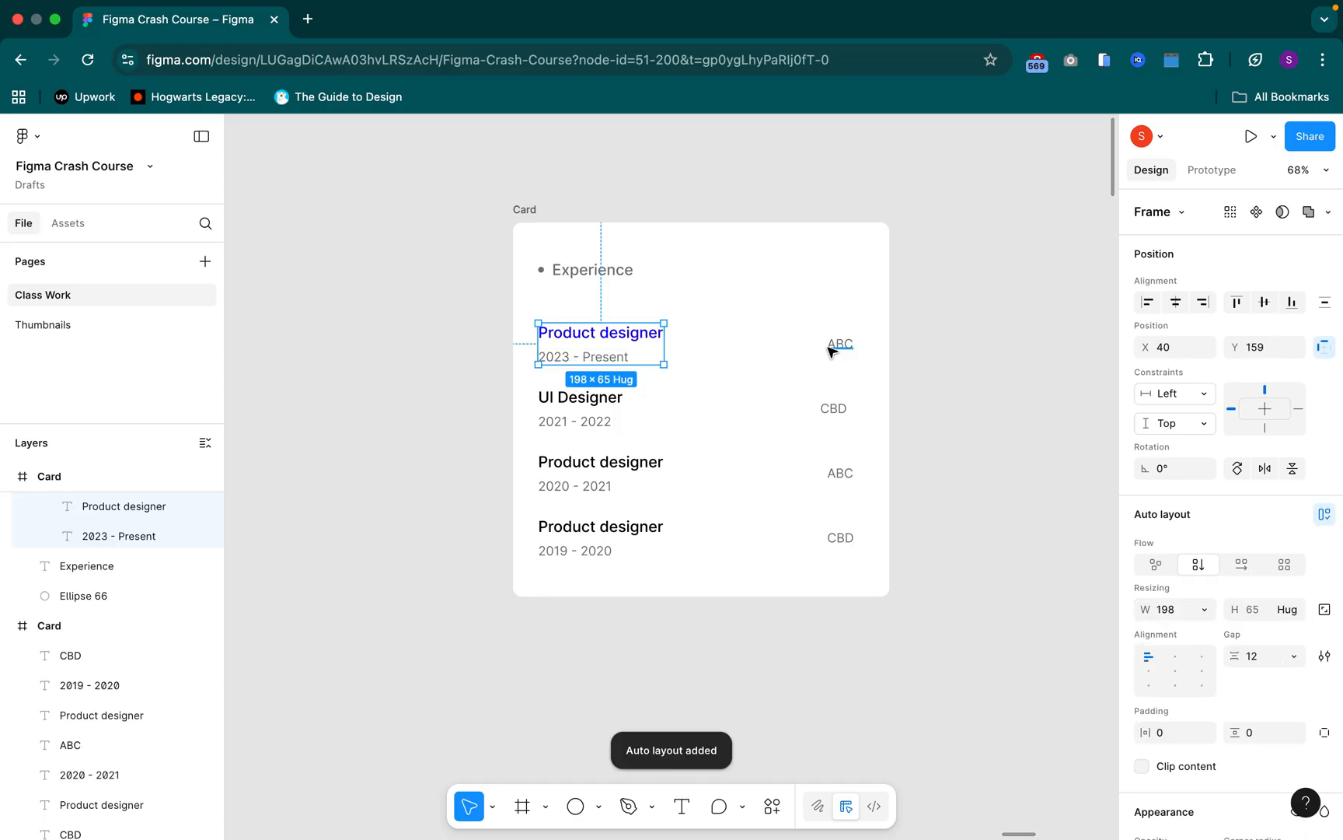
pyautogui.keyDown('shift'); pyautogui.click(832, 351); pyautogui.keyUp('shift')
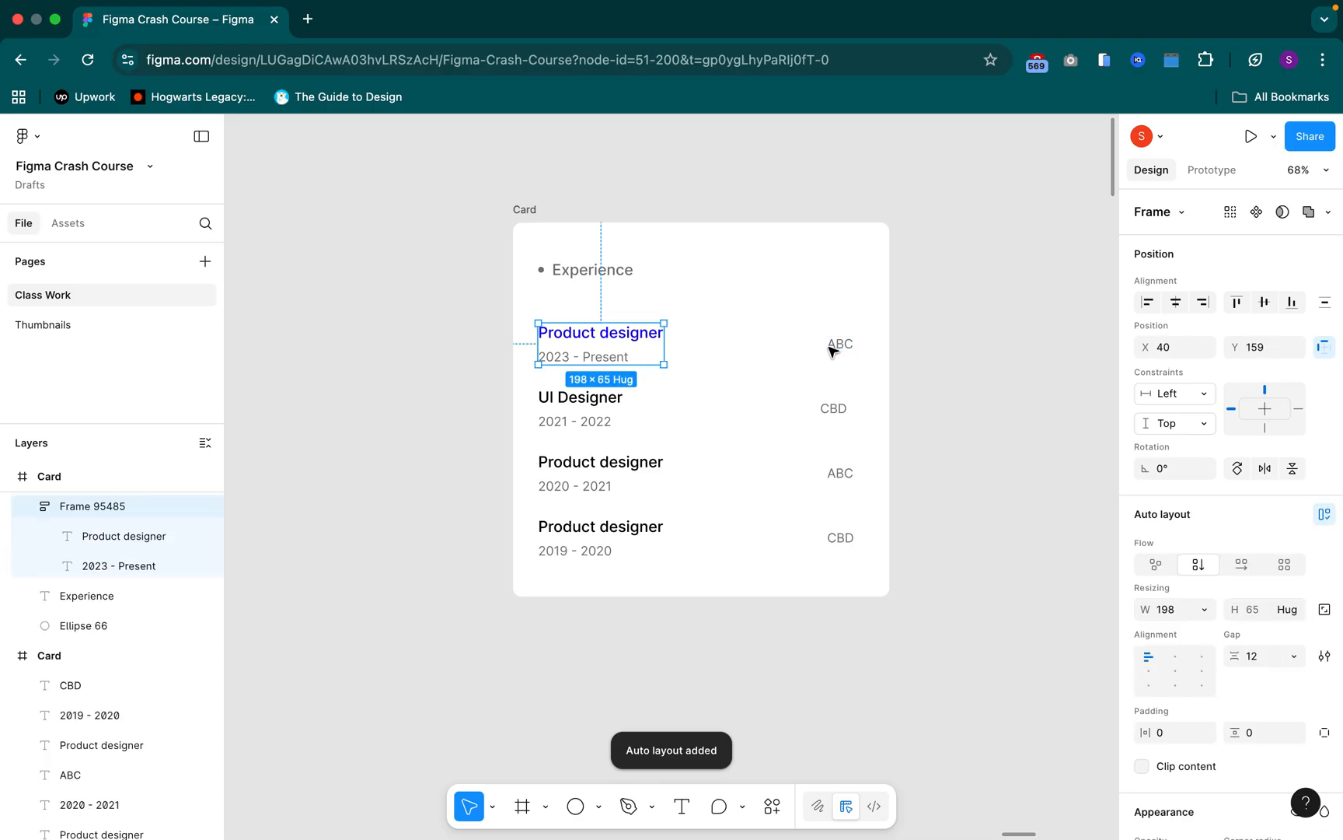
pyautogui.hotkey('shift', 'a')
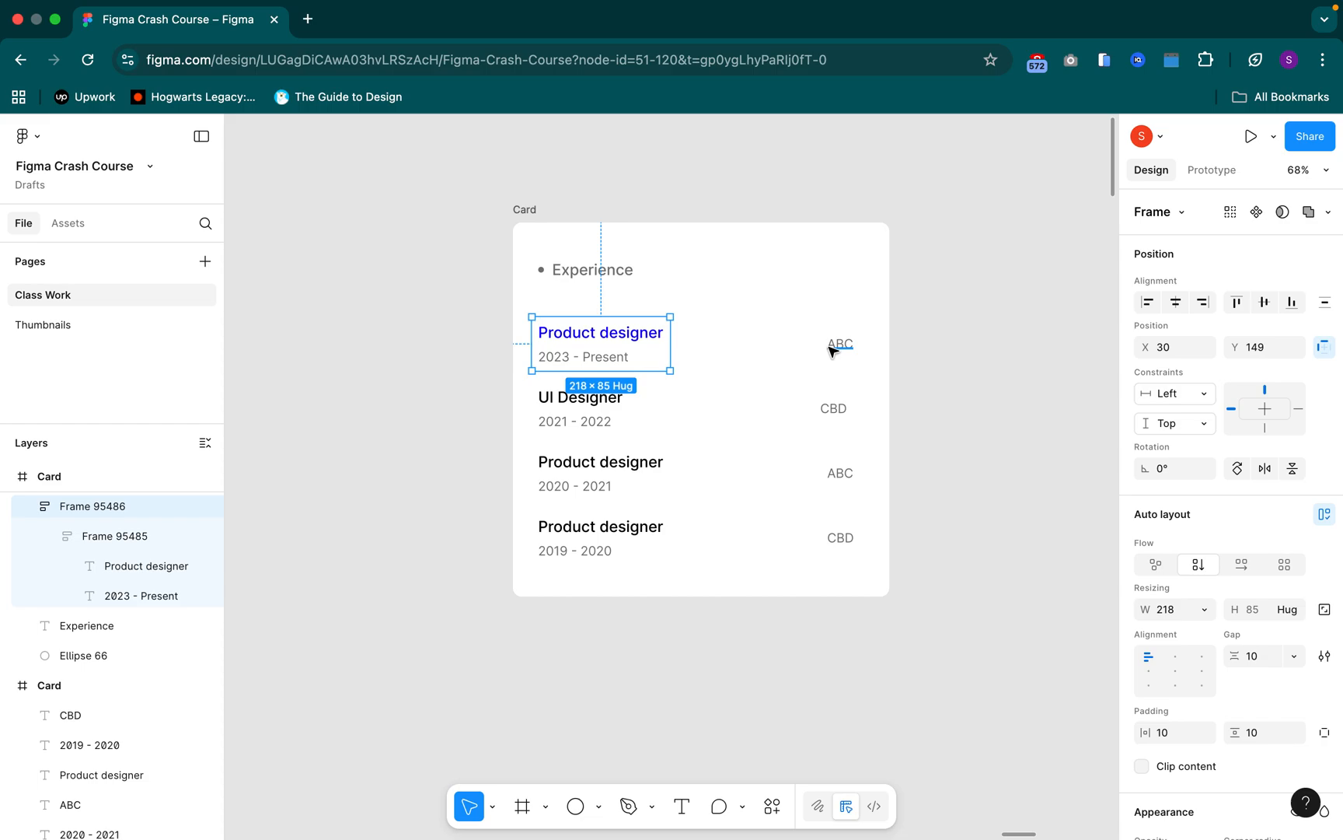
pyautogui.press('super+z')
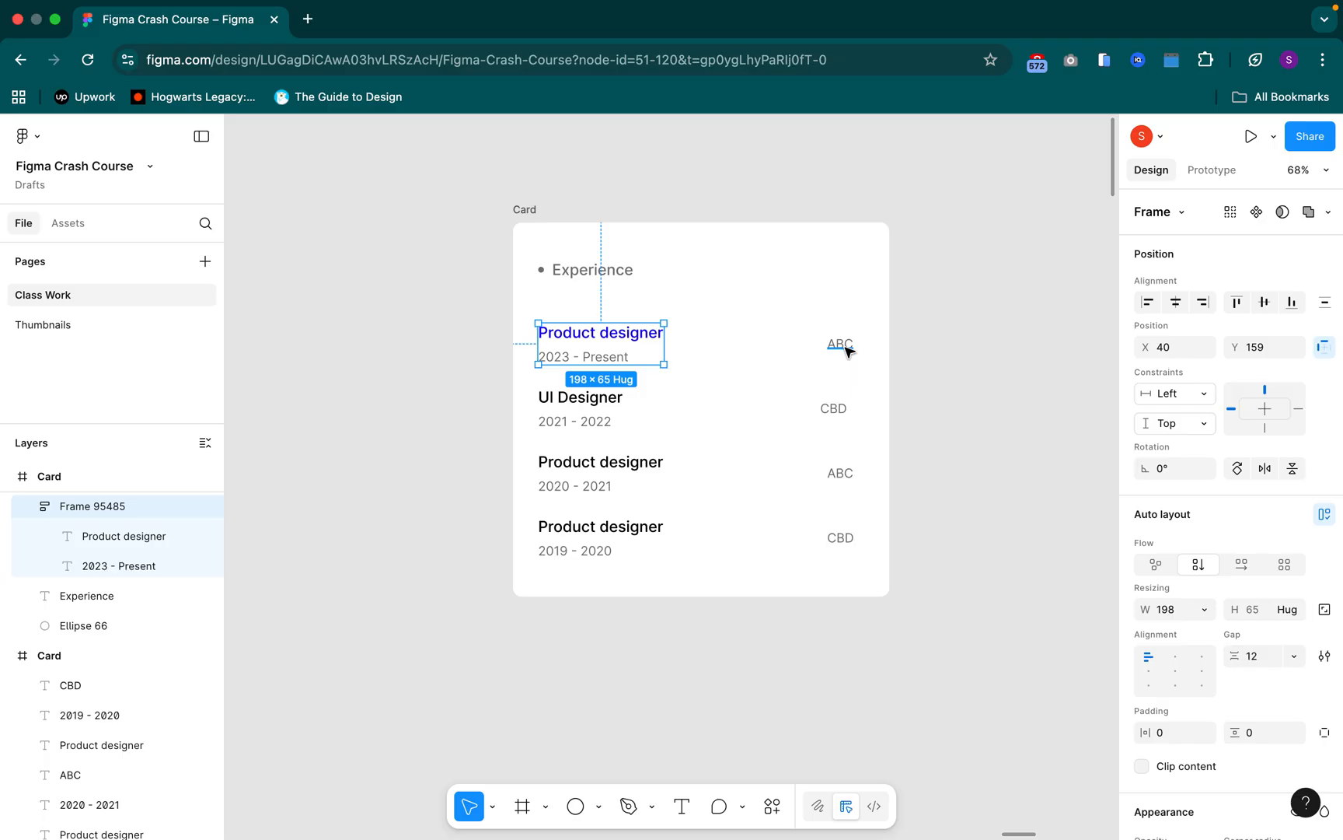
# Combine the first title-and-date frame and its ABC label into one horizontal auto layout row
pyautogui.keyDown('shift'); pyautogui.click(847, 351); pyautogui.keyUp('shift')
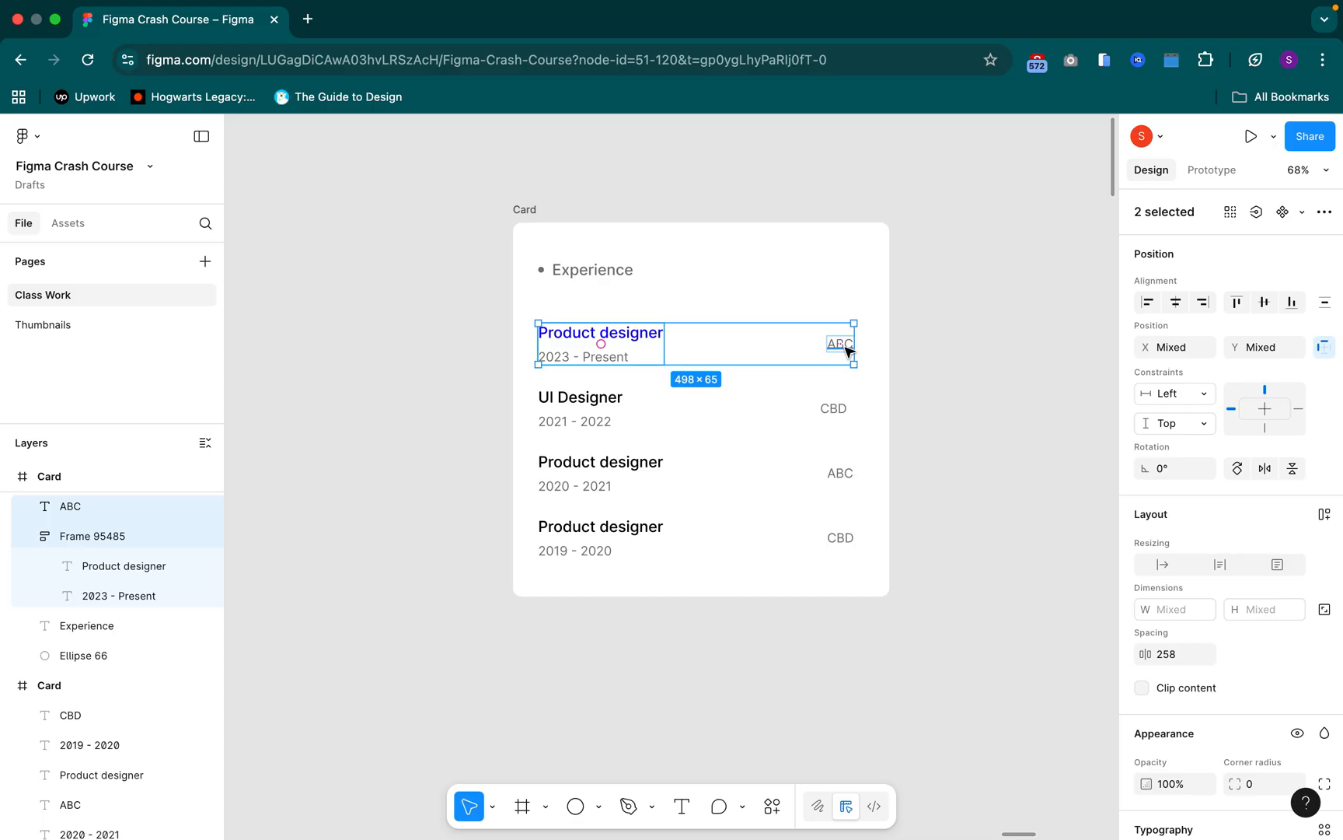
pyautogui.hotkey('shift', 'a')
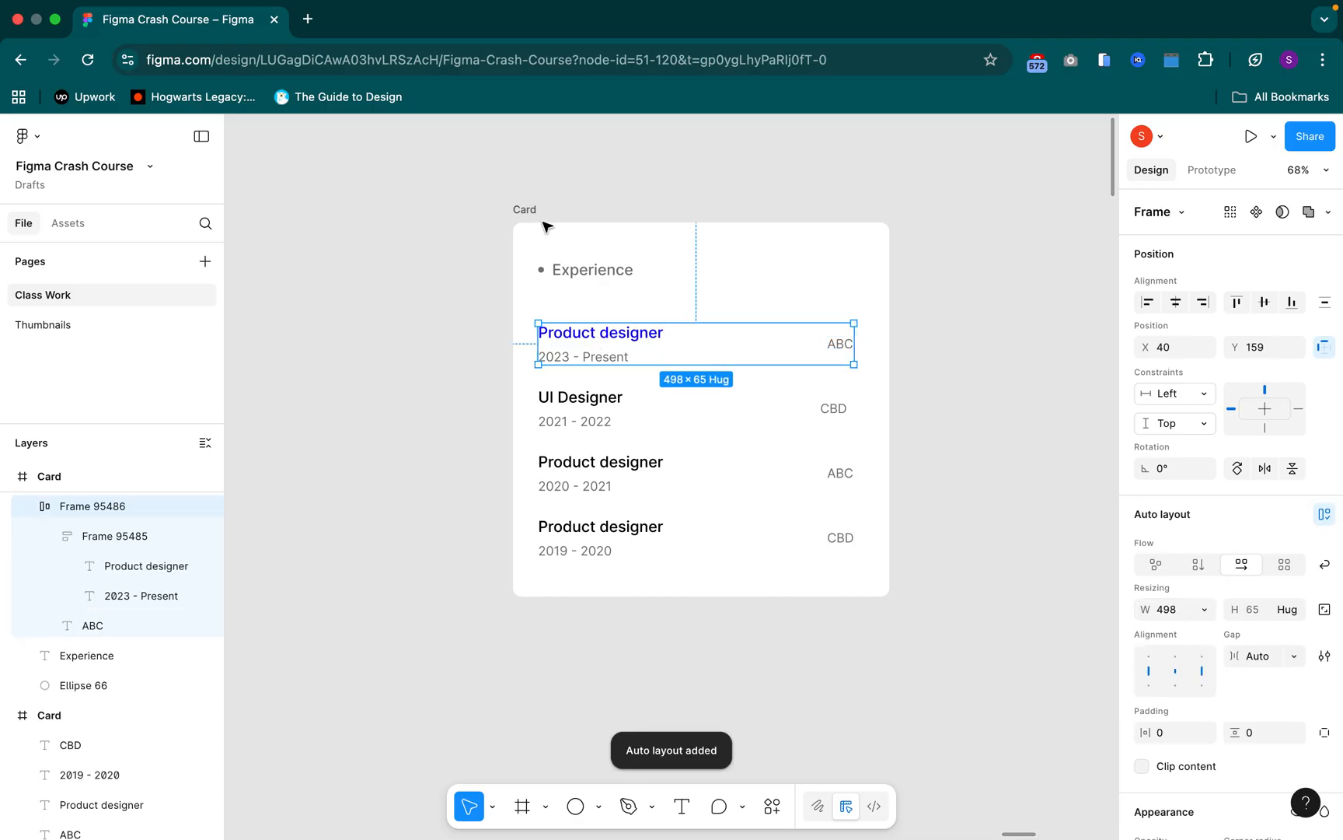
# Widen the Card frame to about 687 and examine the nested frames of its first experience row
pyautogui.click(891, 362)
pyautogui.moveTo(894, 361); pyautogui.dragTo(948, 385)
pyautogui.click(770, 334)
pyautogui.click(656, 343)
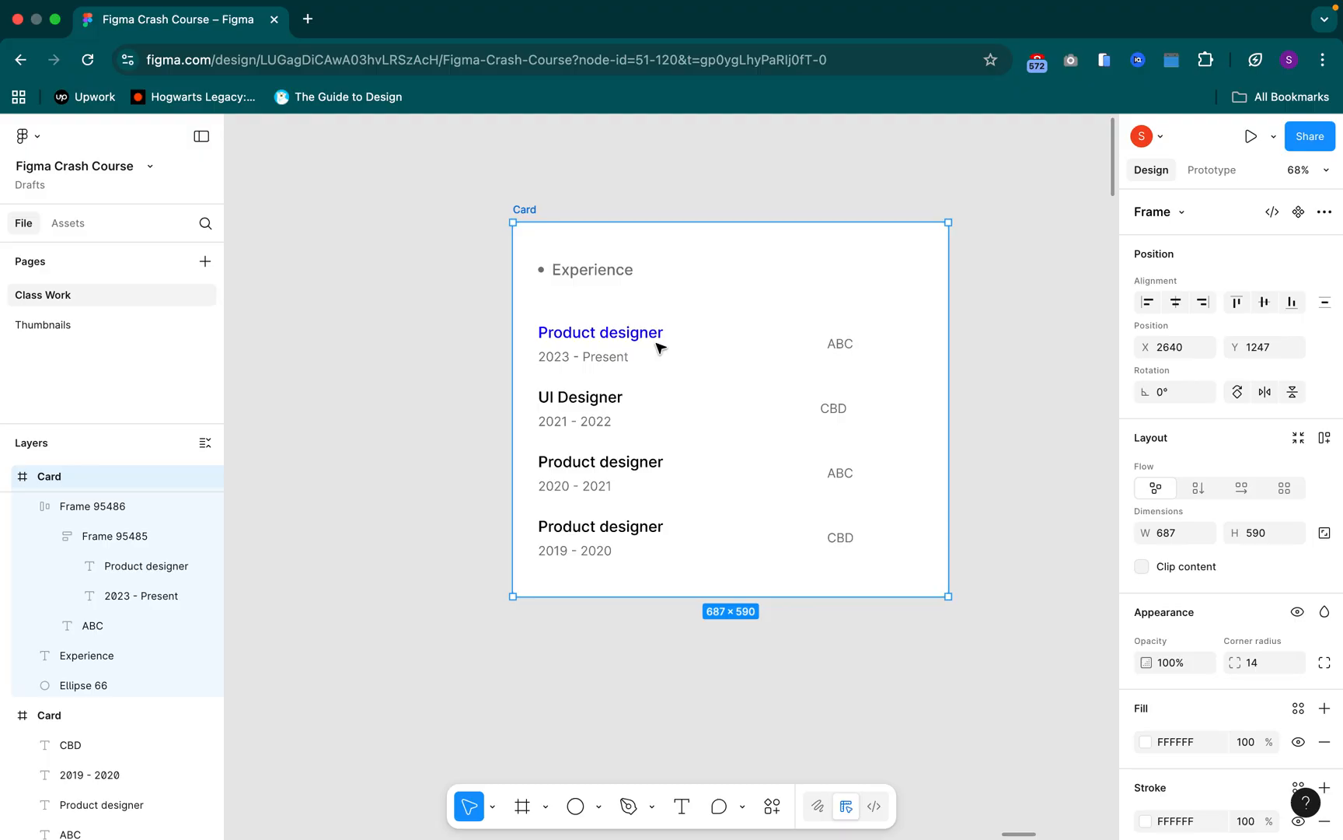
pyautogui.doubleClick(656, 342)
pyautogui.click(754, 343)
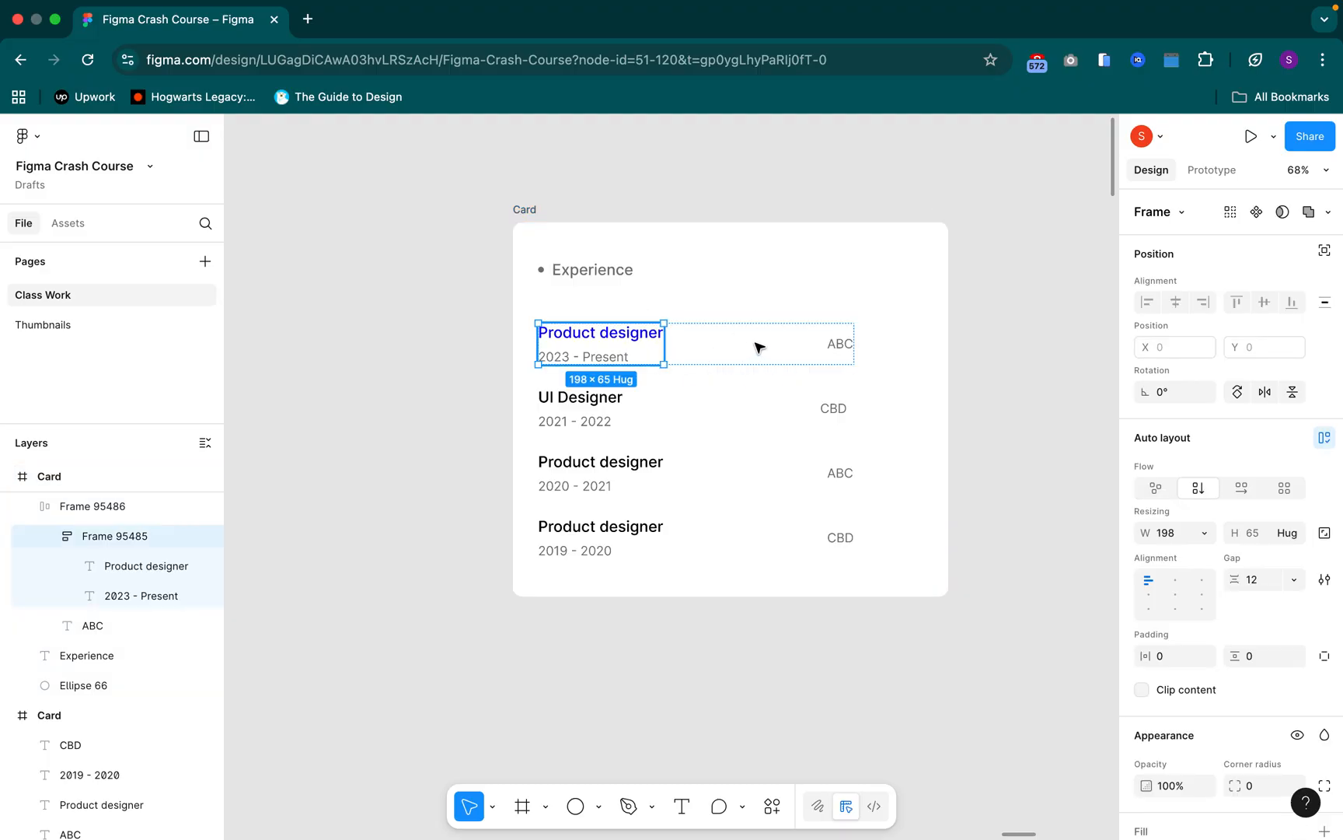
pyautogui.doubleClick(729, 331)
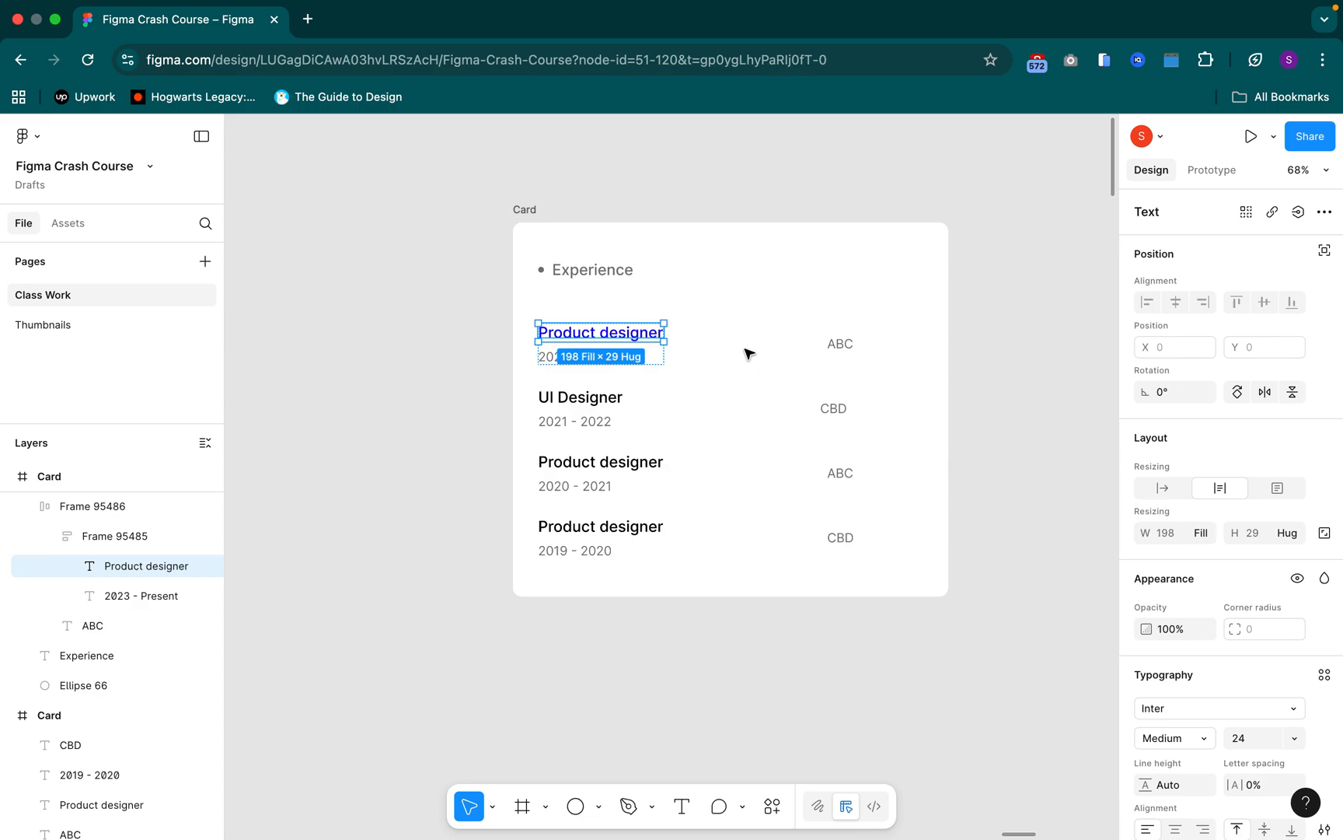
pyautogui.click(795, 350)
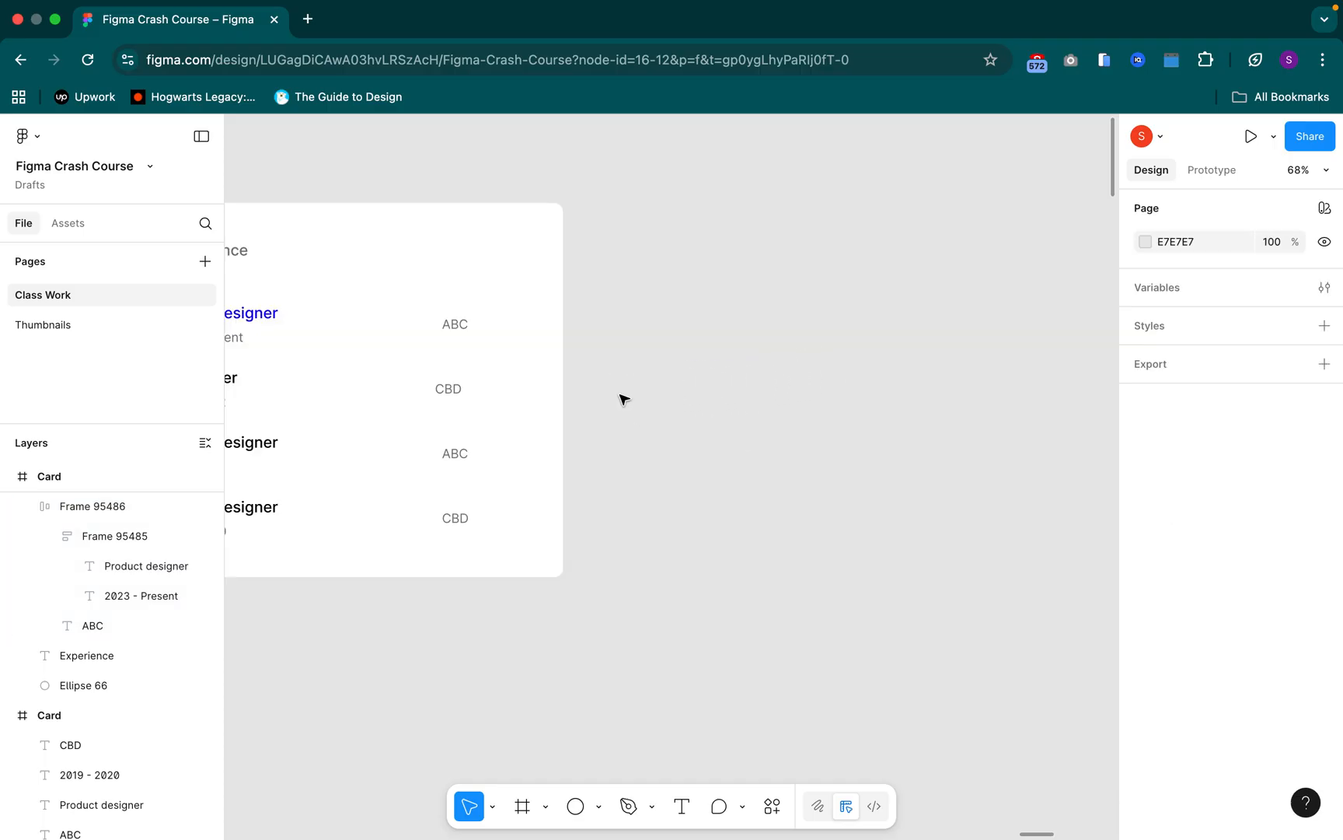
# Find the Notification item near the red badge and select its frame
pyautogui.scroll(-5, 689, 405)
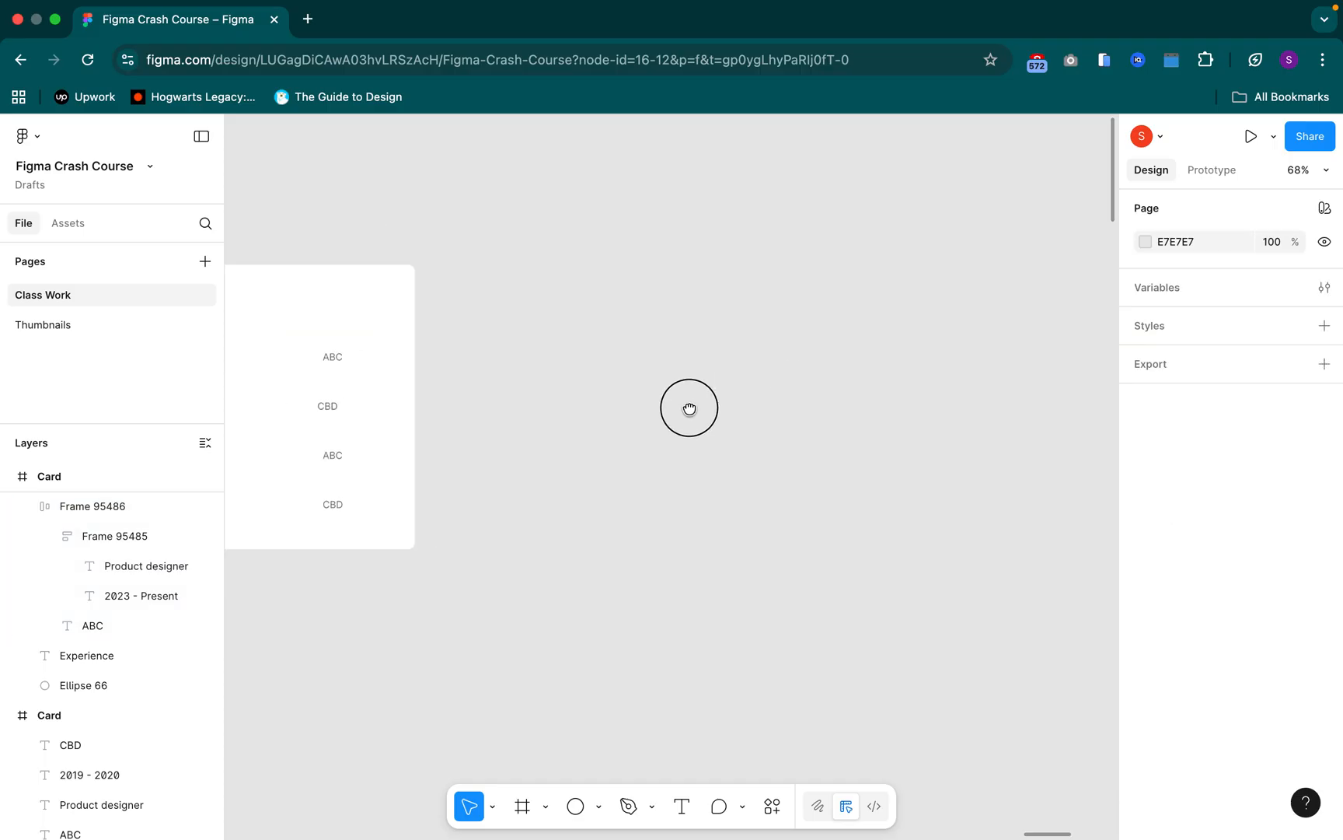
pyautogui.scroll(-5, 639, 428)
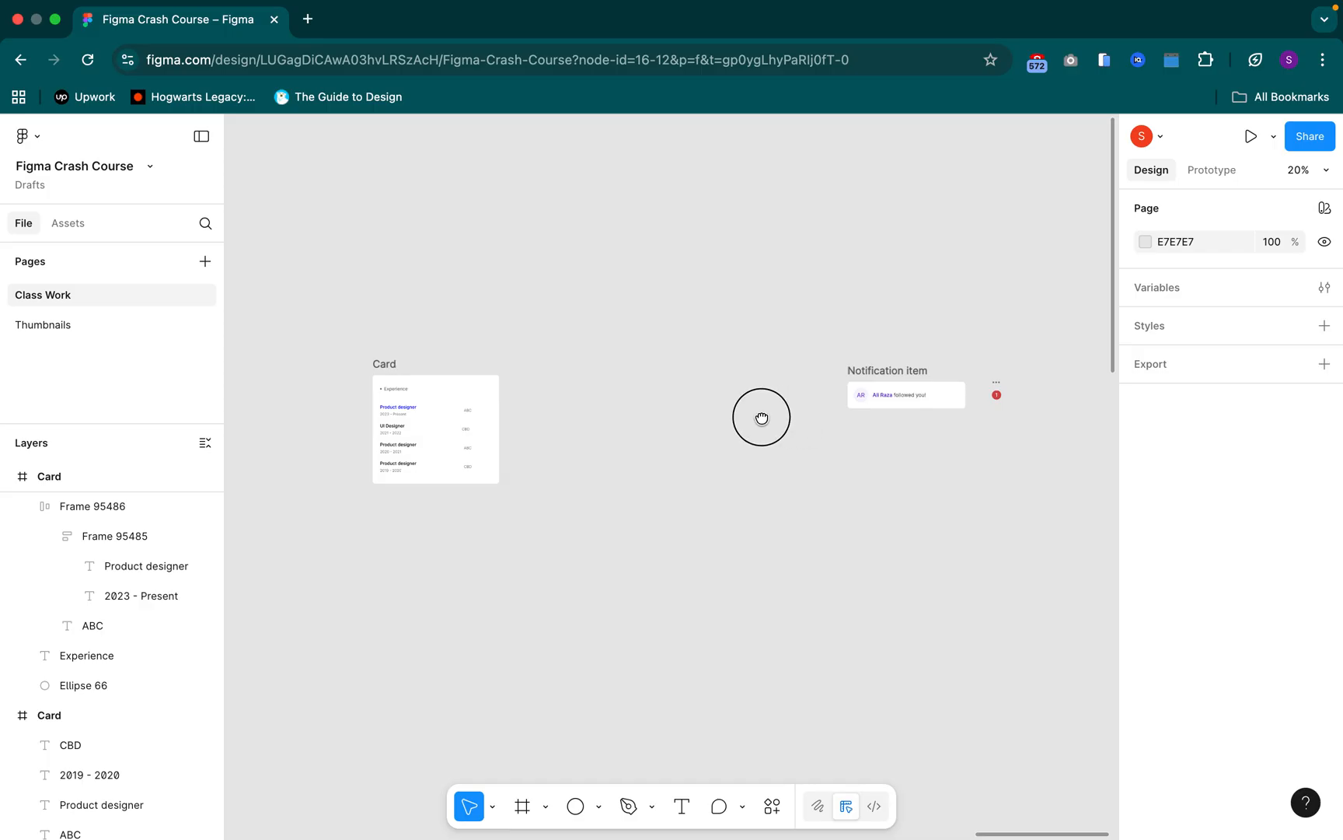
pyautogui.hscroll(3, 700, 420)
pyautogui.scroll(6, 706, 358)
pyautogui.scroll(5, 749, 435)
pyautogui.scroll(-3, 668, 263)
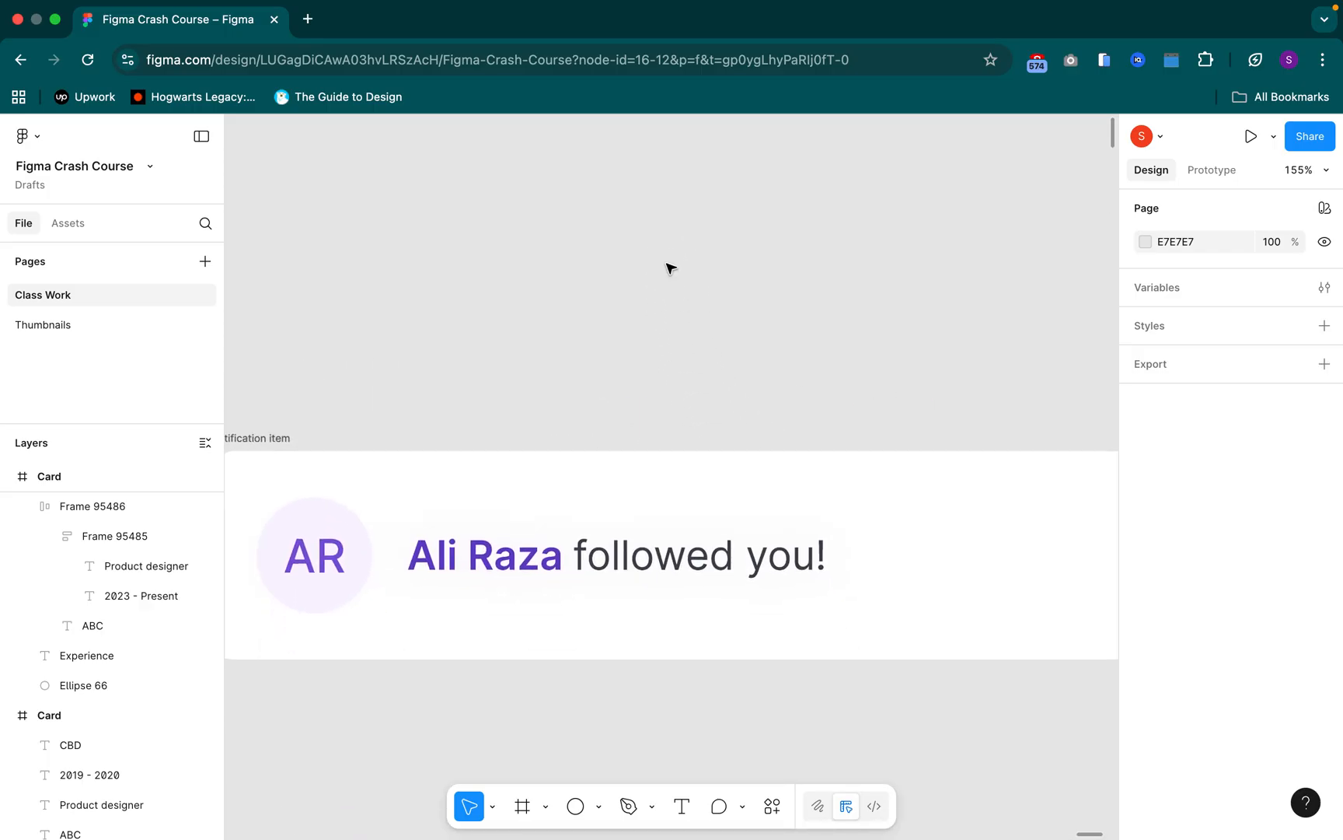
pyautogui.scroll(-5, 708, 273)
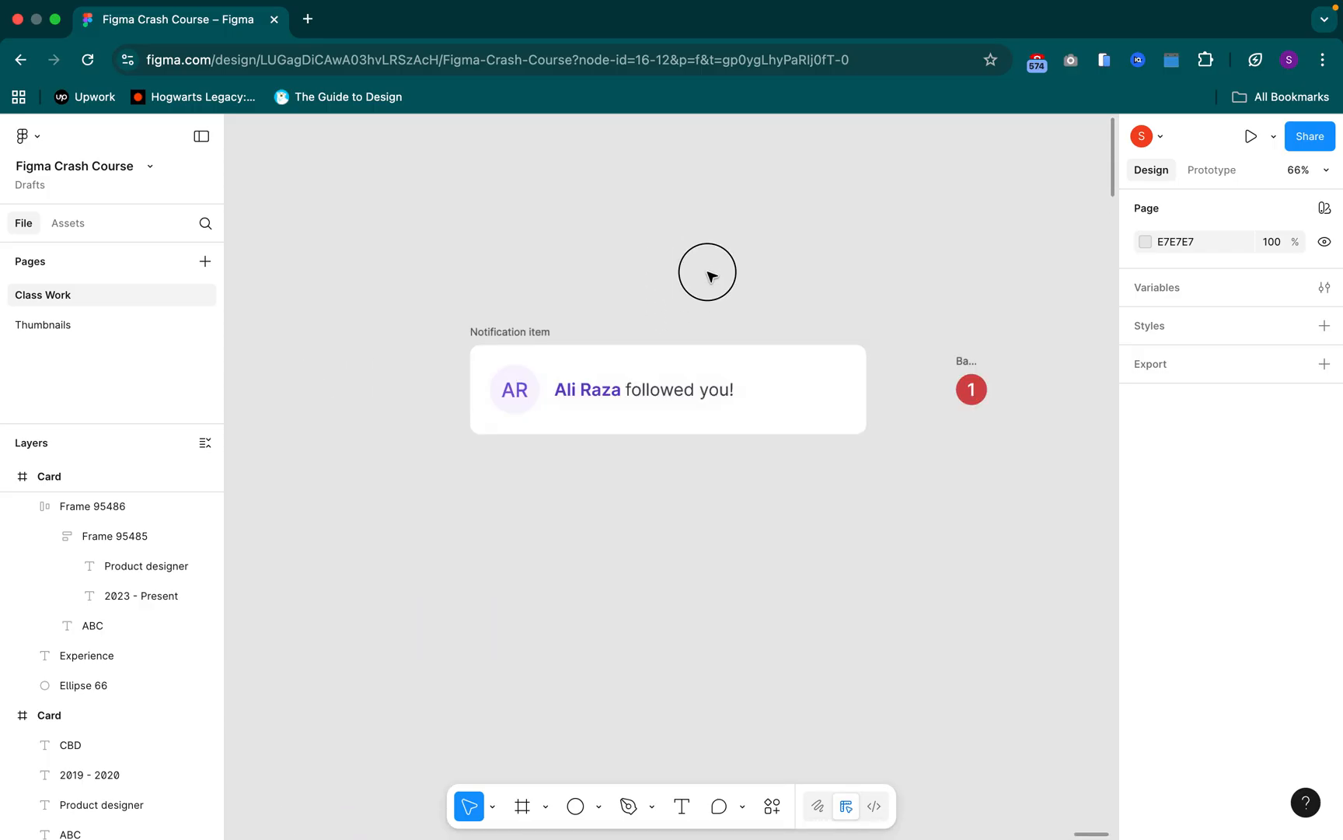
pyautogui.click(507, 337)
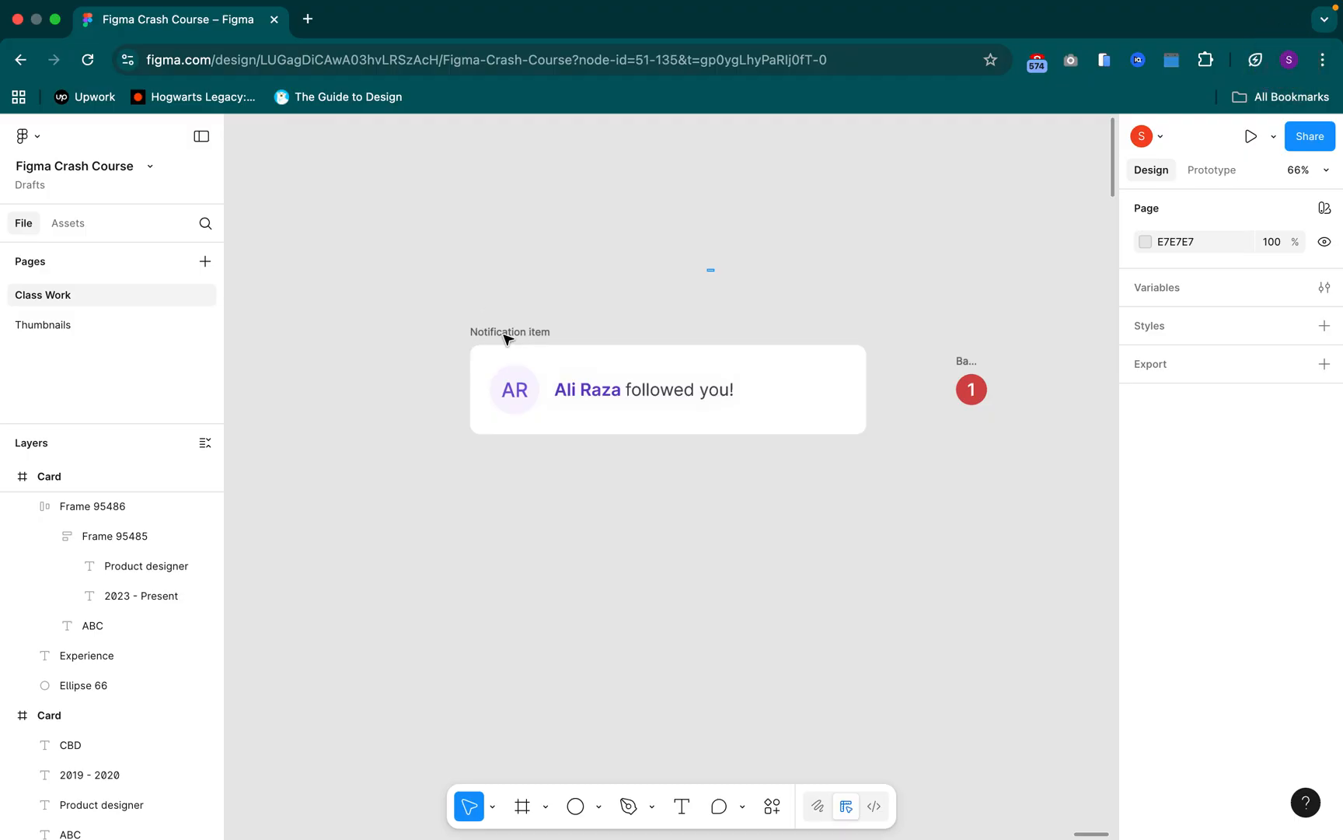
pyautogui.click(506, 338)
pyautogui.click(828, 350)
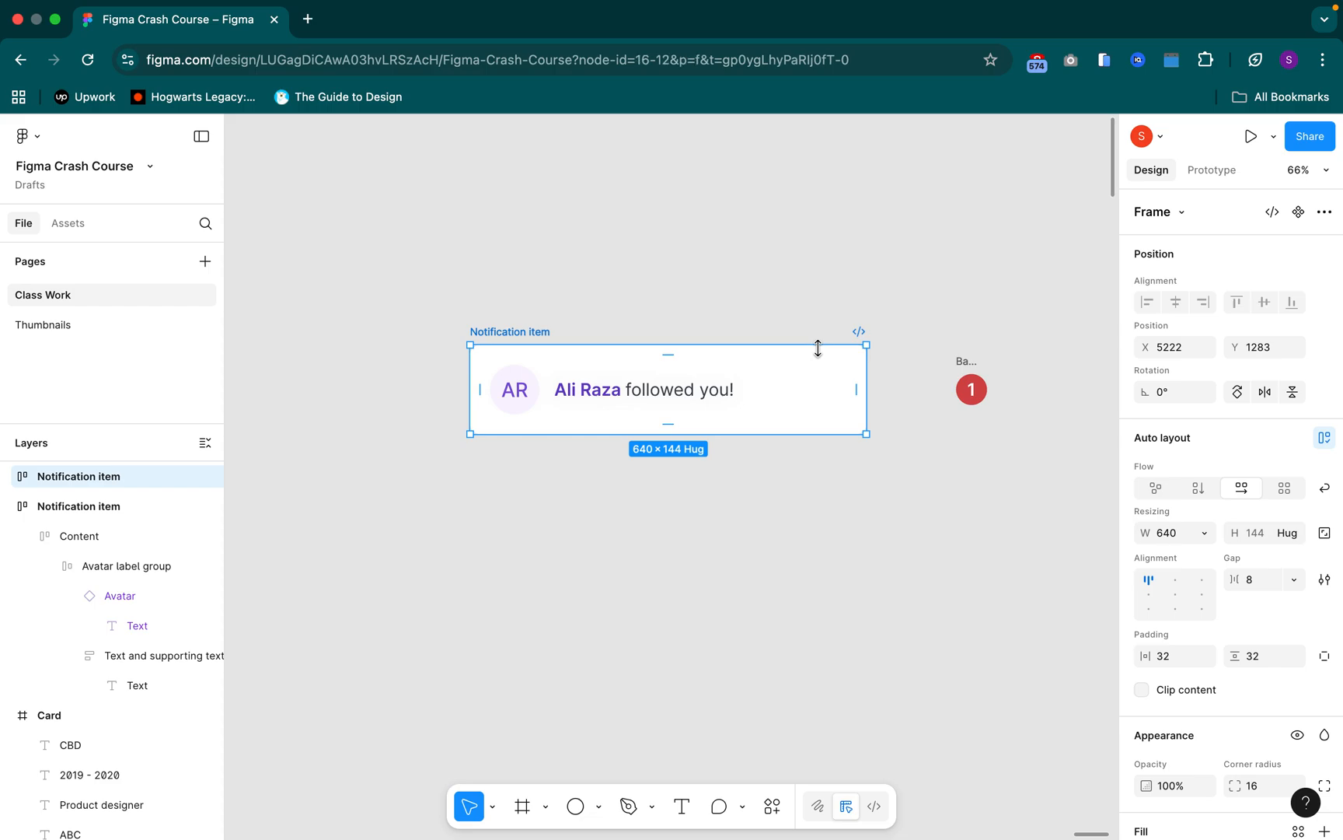
pyautogui.press('super+a')
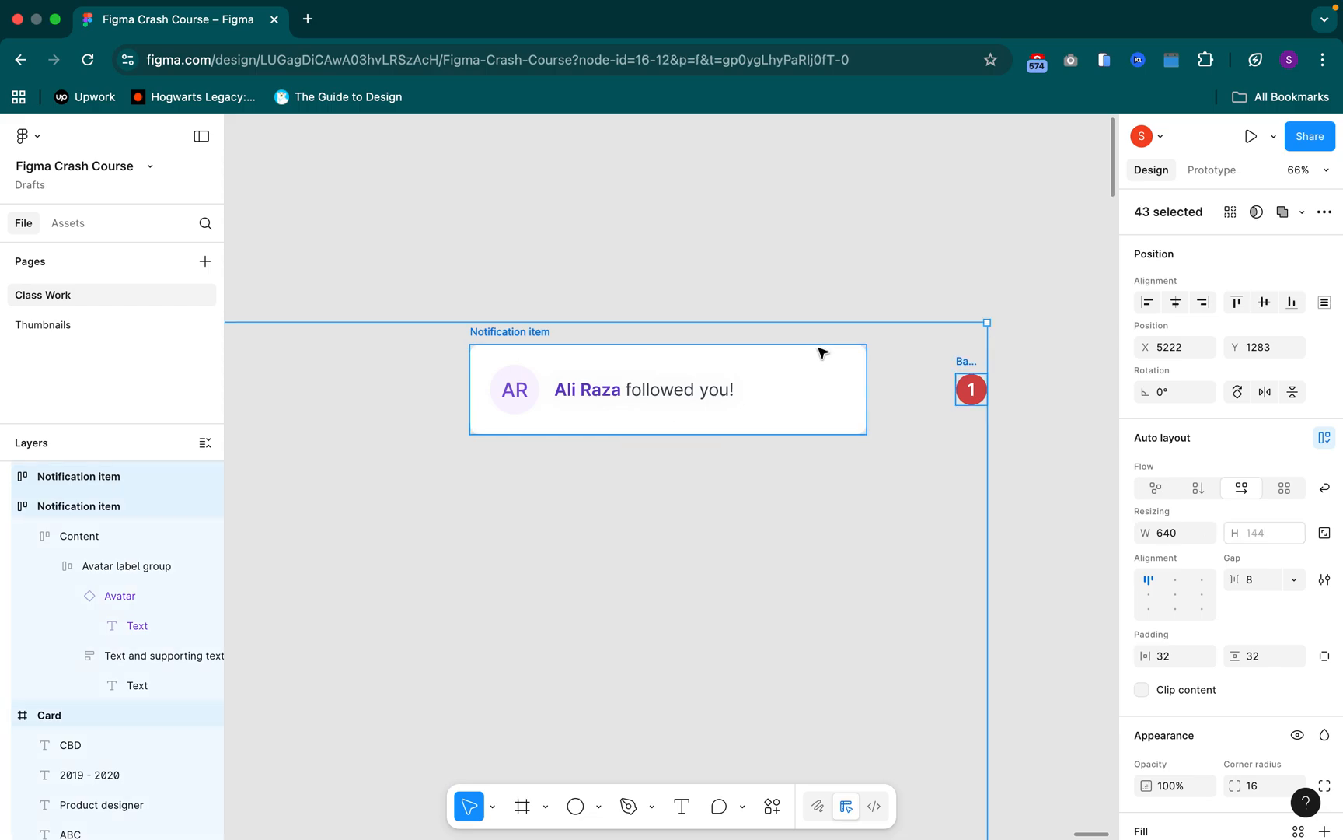
pyautogui.click(519, 333)
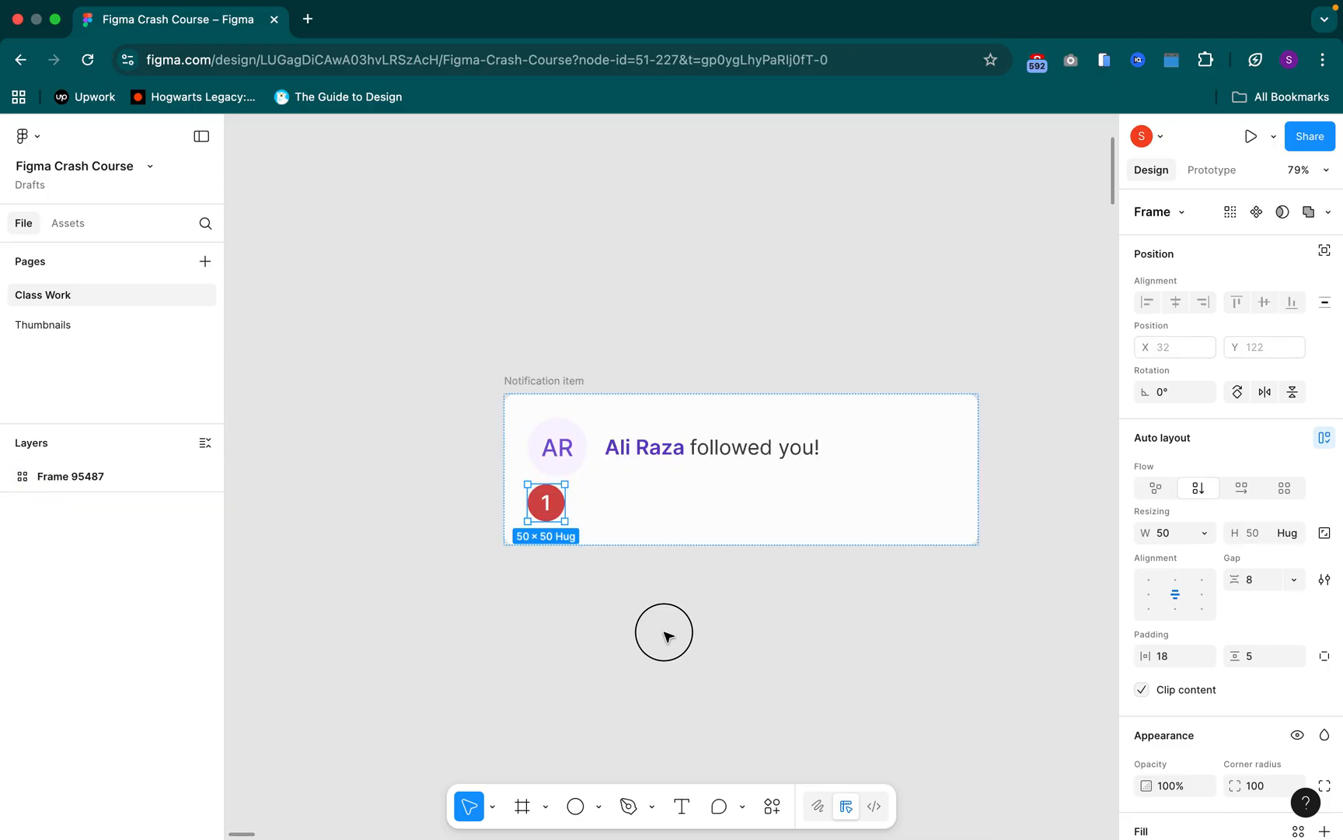
# Try to reposition the red Badge freely inside the Notification item and switch the Badge's flow to horizontal
pyautogui.moveTo(666, 649); pyautogui.dragTo(774, 695)
pyautogui.moveTo(552, 523); pyautogui.dragTo(769, 623)
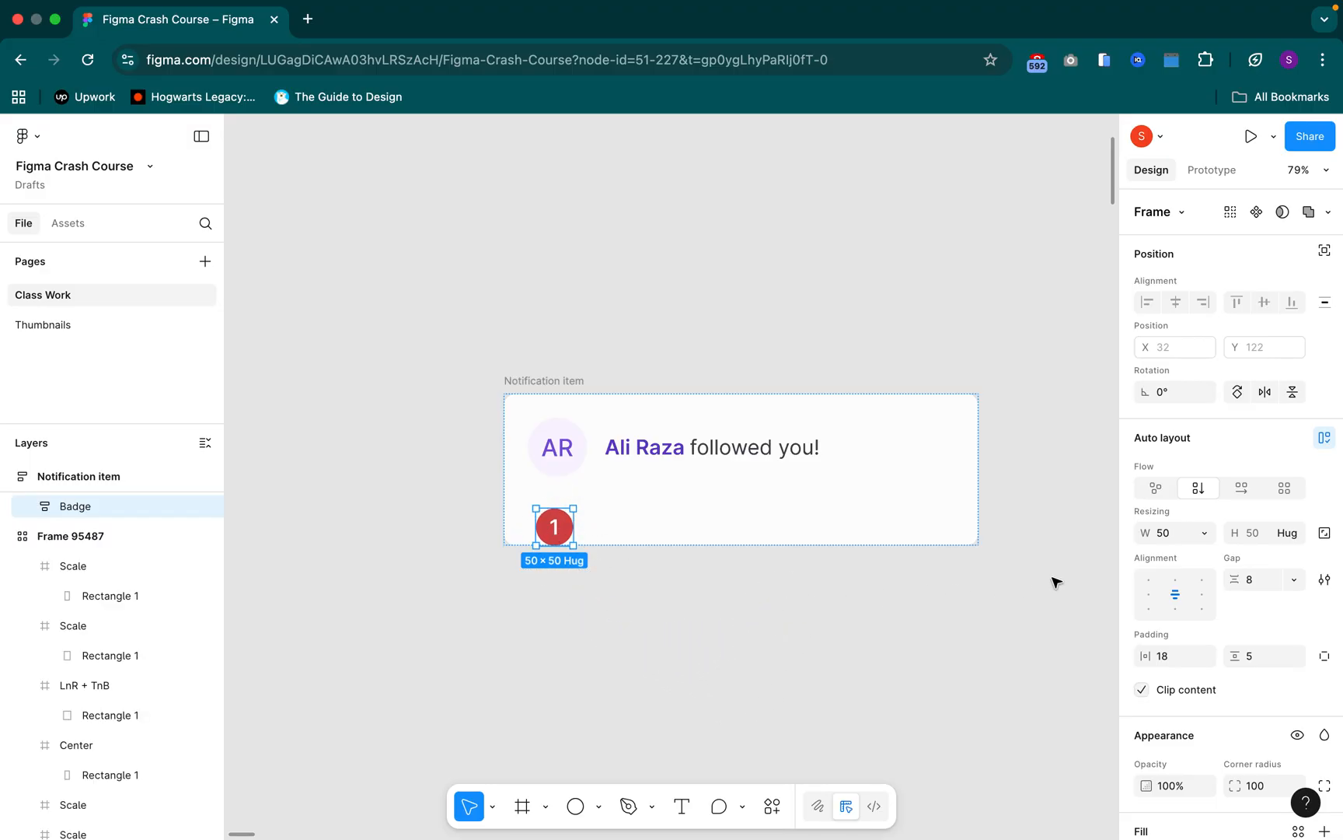
pyautogui.click(1245, 487)
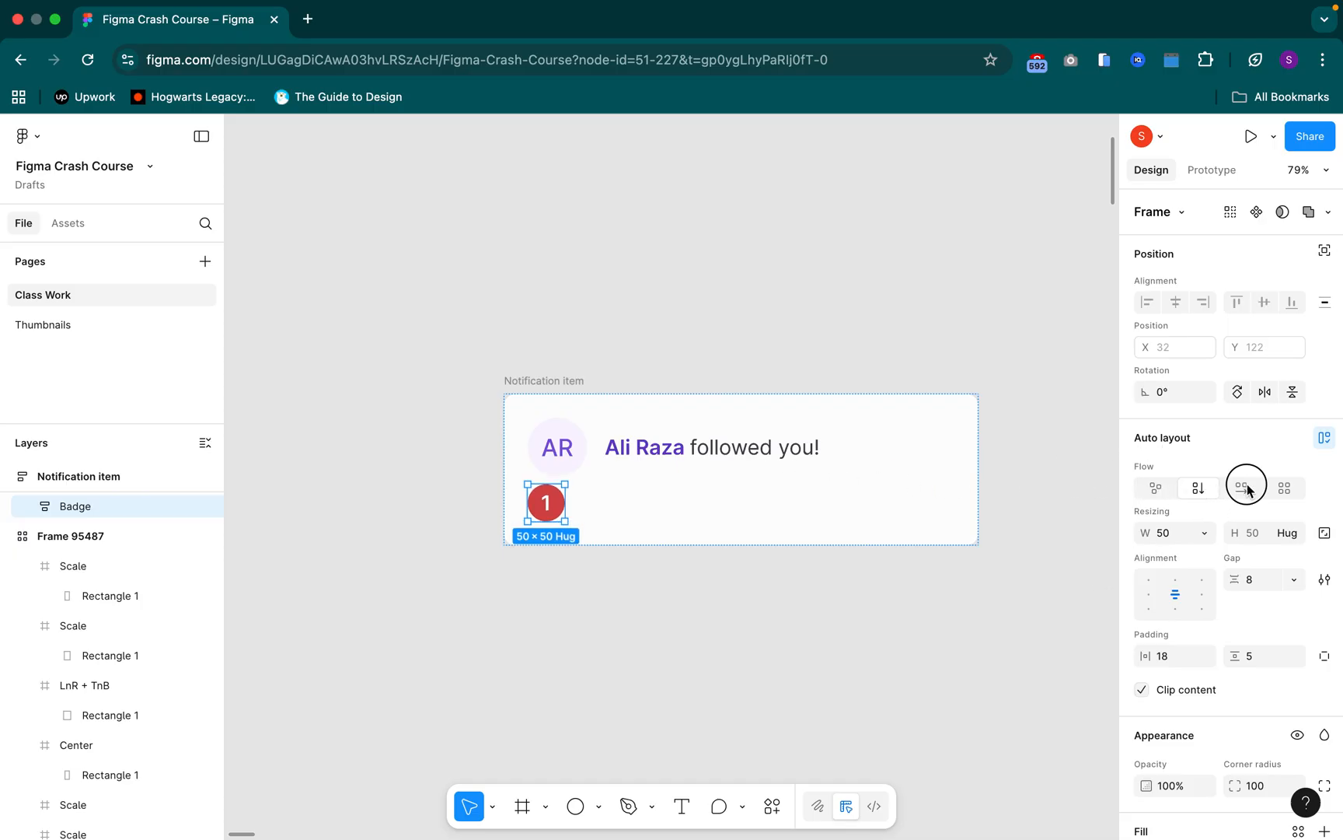
pyautogui.click(651, 678)
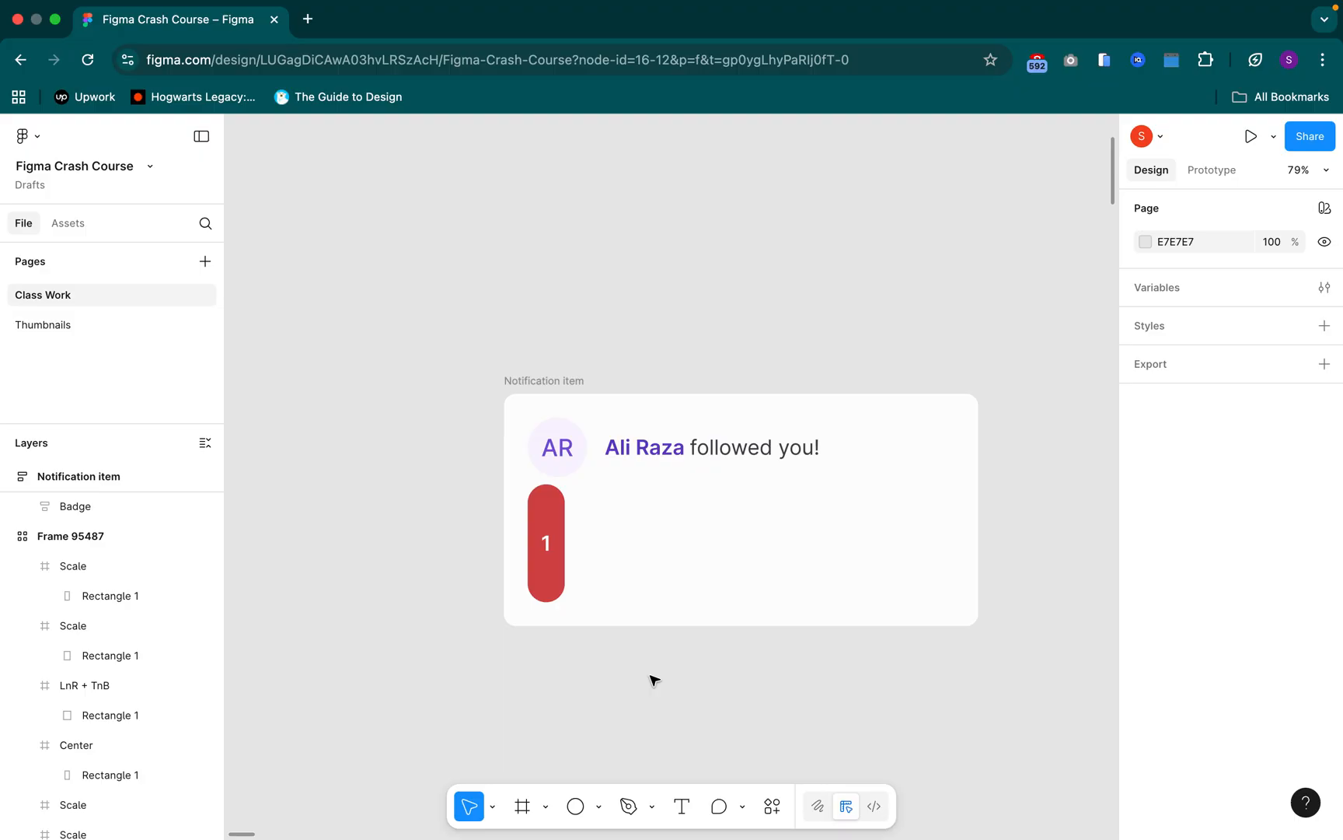
pyautogui.press('super+z')
# Set the red Badge to ignore auto layout inside the Notification item
pyautogui.click(599, 552)
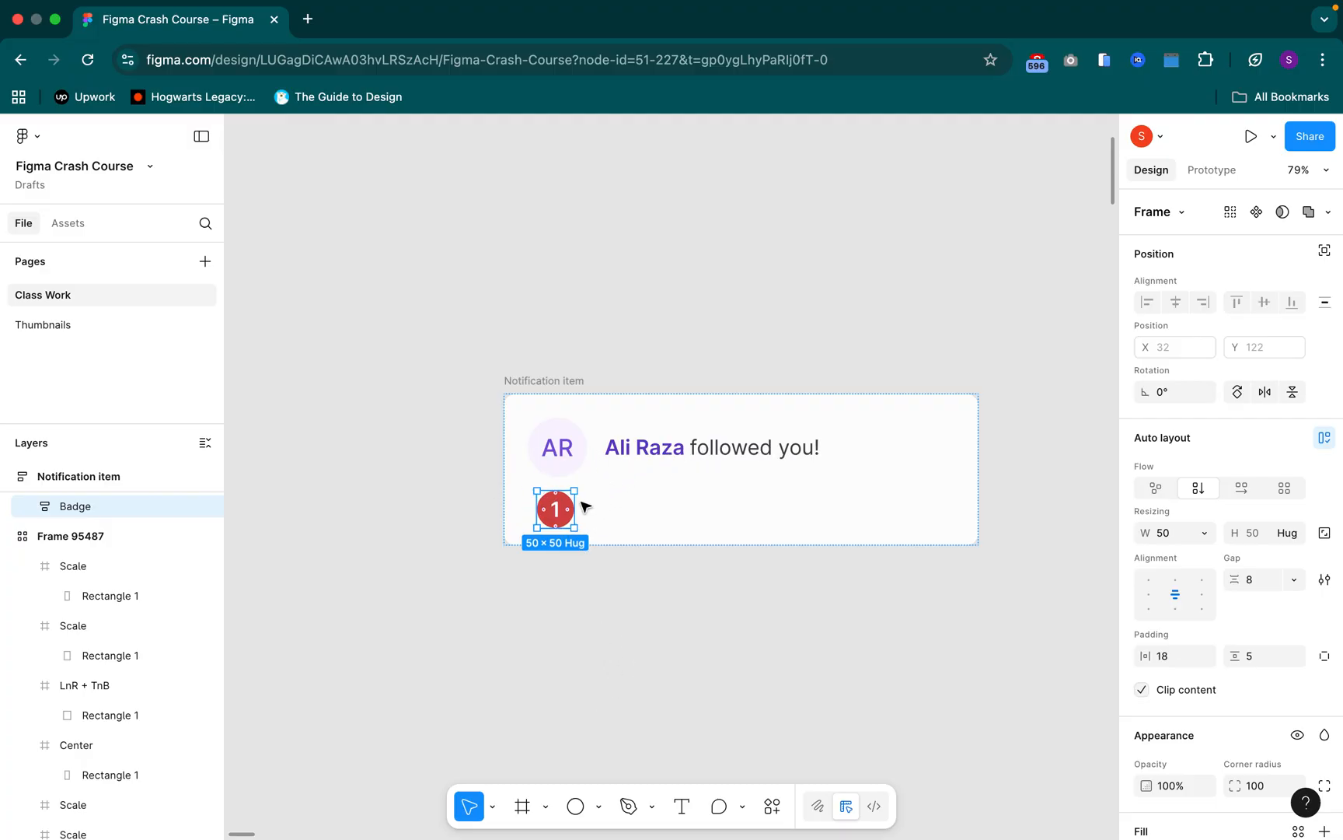
pyautogui.click(1325, 251)
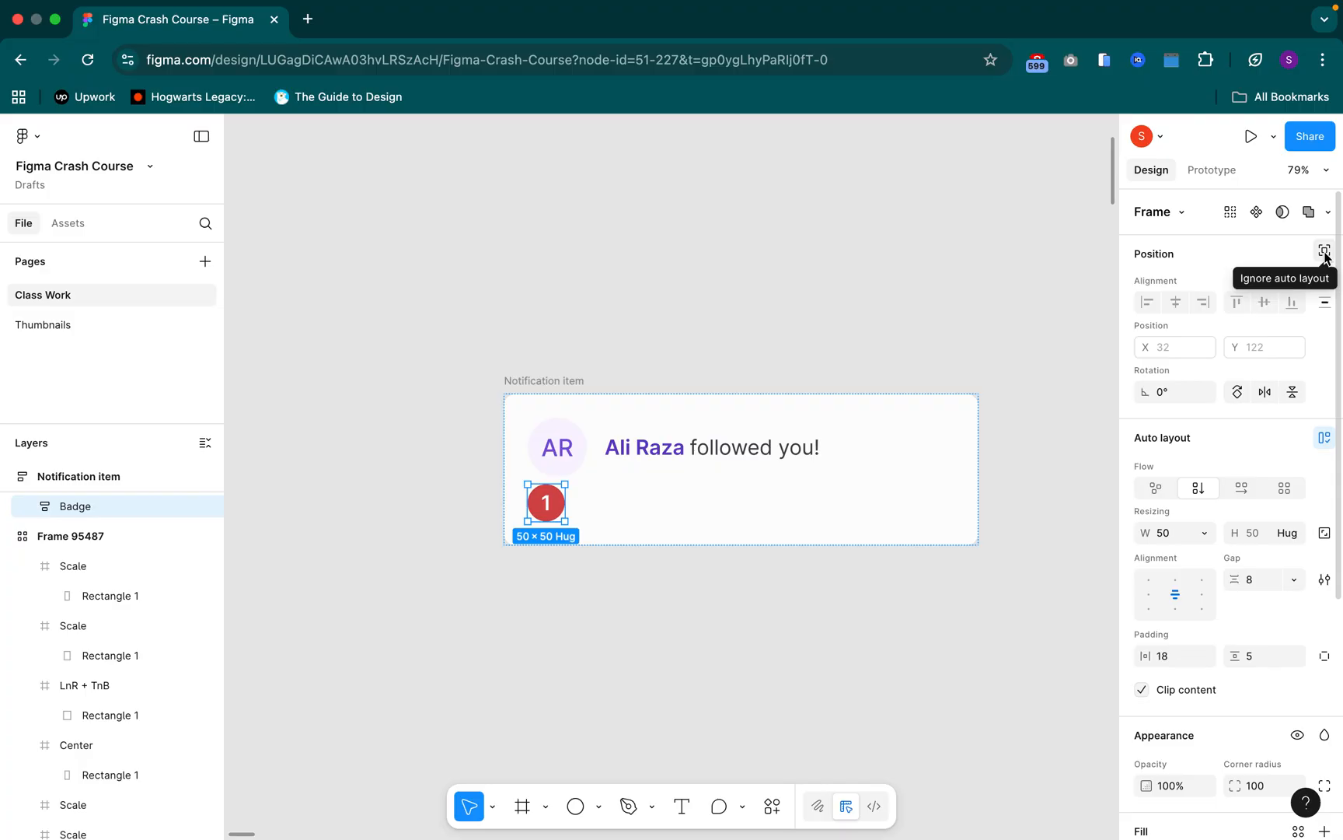
pyautogui.click(1325, 252)
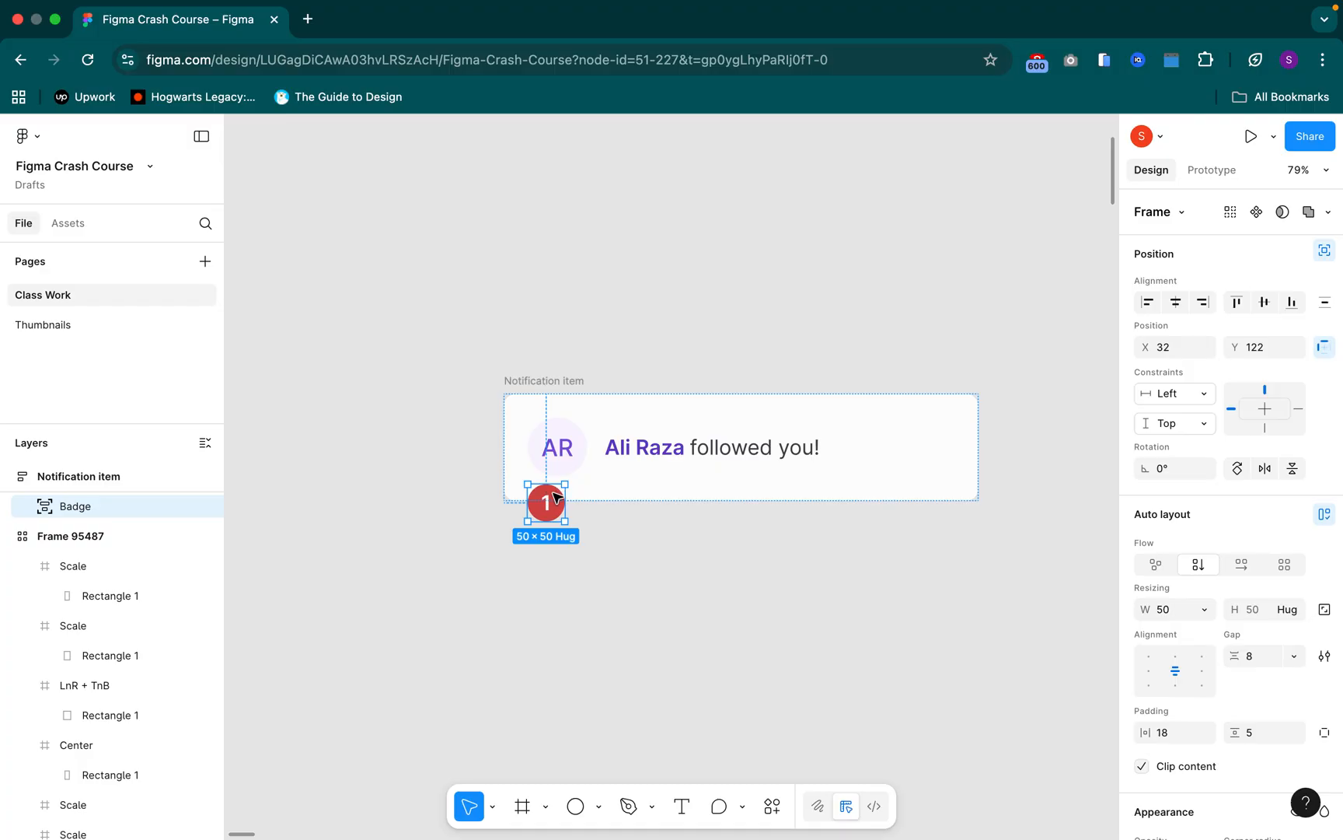
# Place the Badge over the Notification item's top edge near the right corner, and move the frame to about X -25003, Y 1858
pyautogui.moveTo(923, 398); pyautogui.dragTo(694, 477)
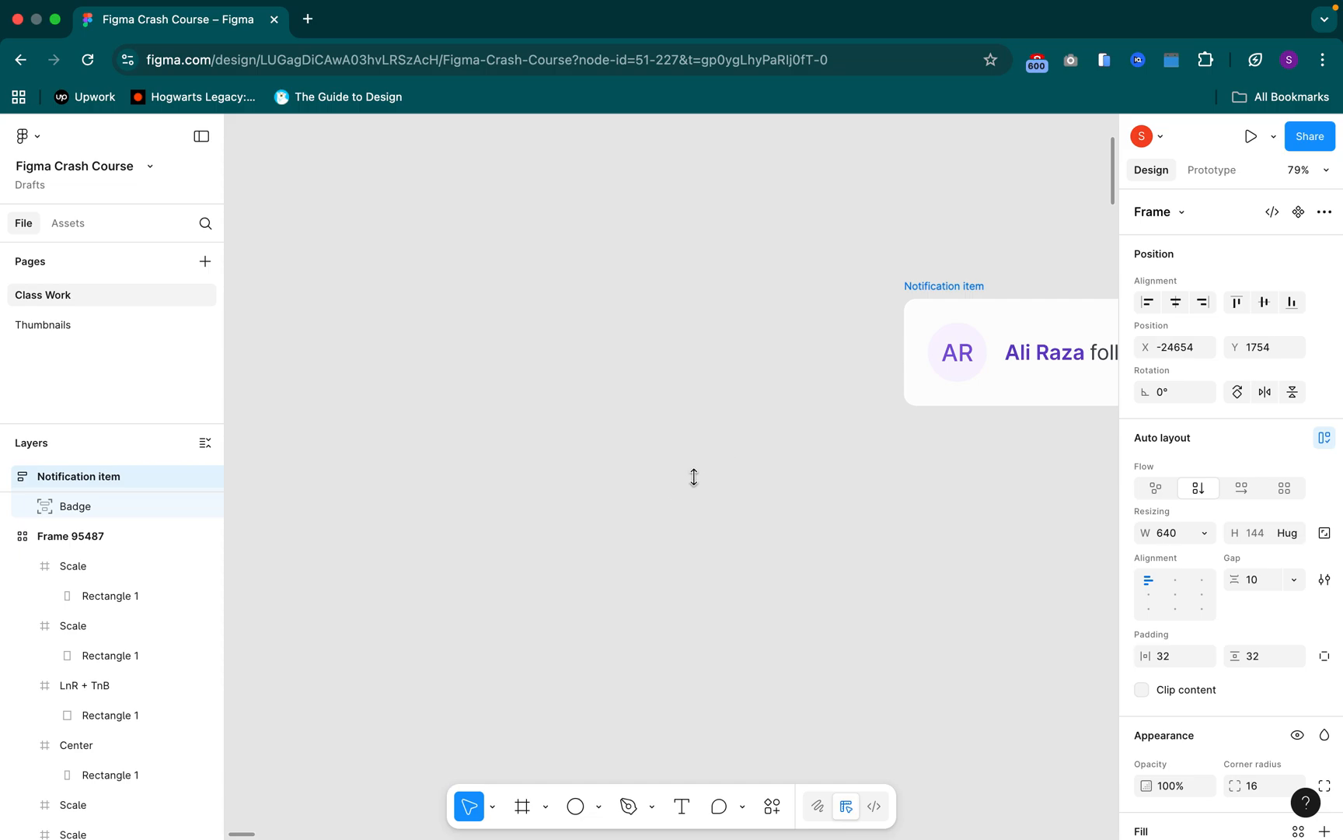
pyautogui.hotkey('ctrl', 'z')
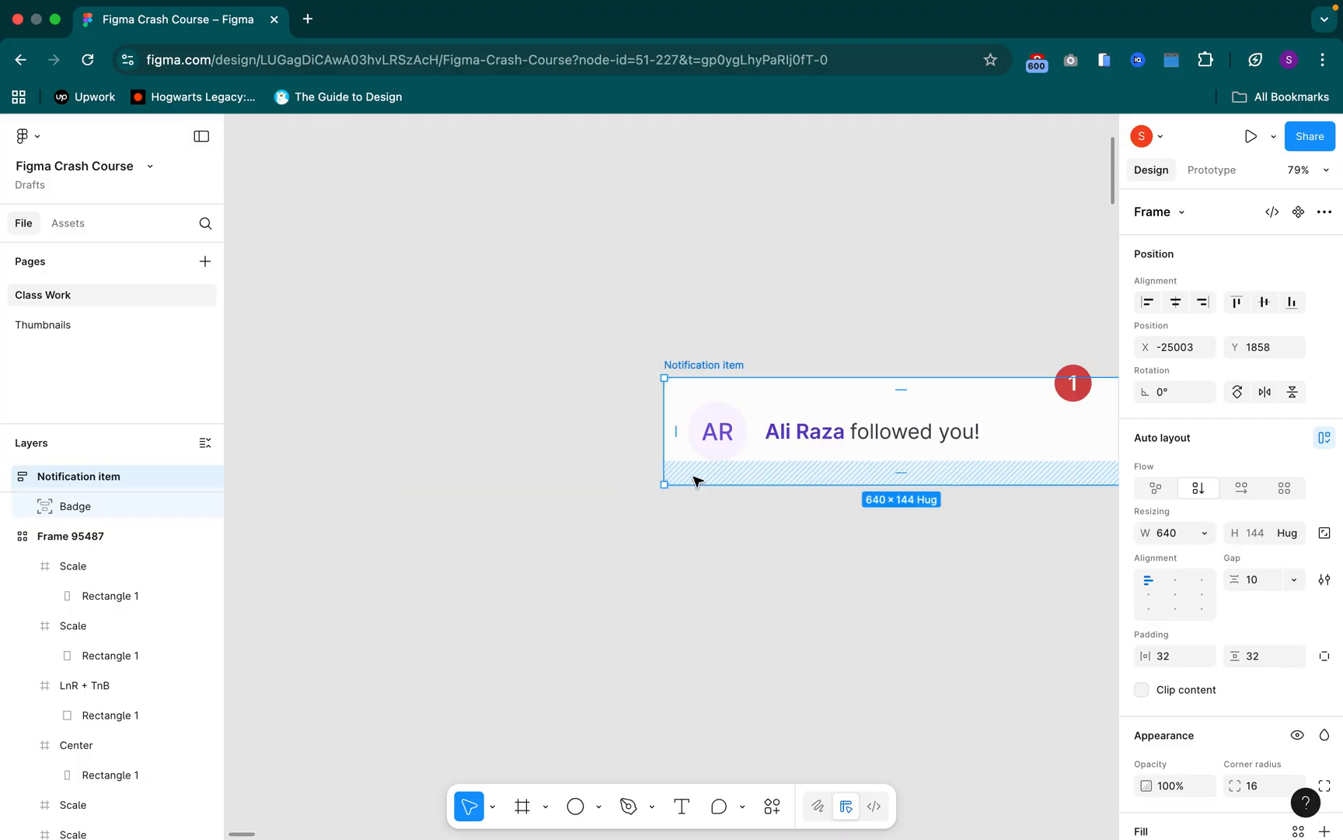
pyautogui.hscroll(5, 694, 481)
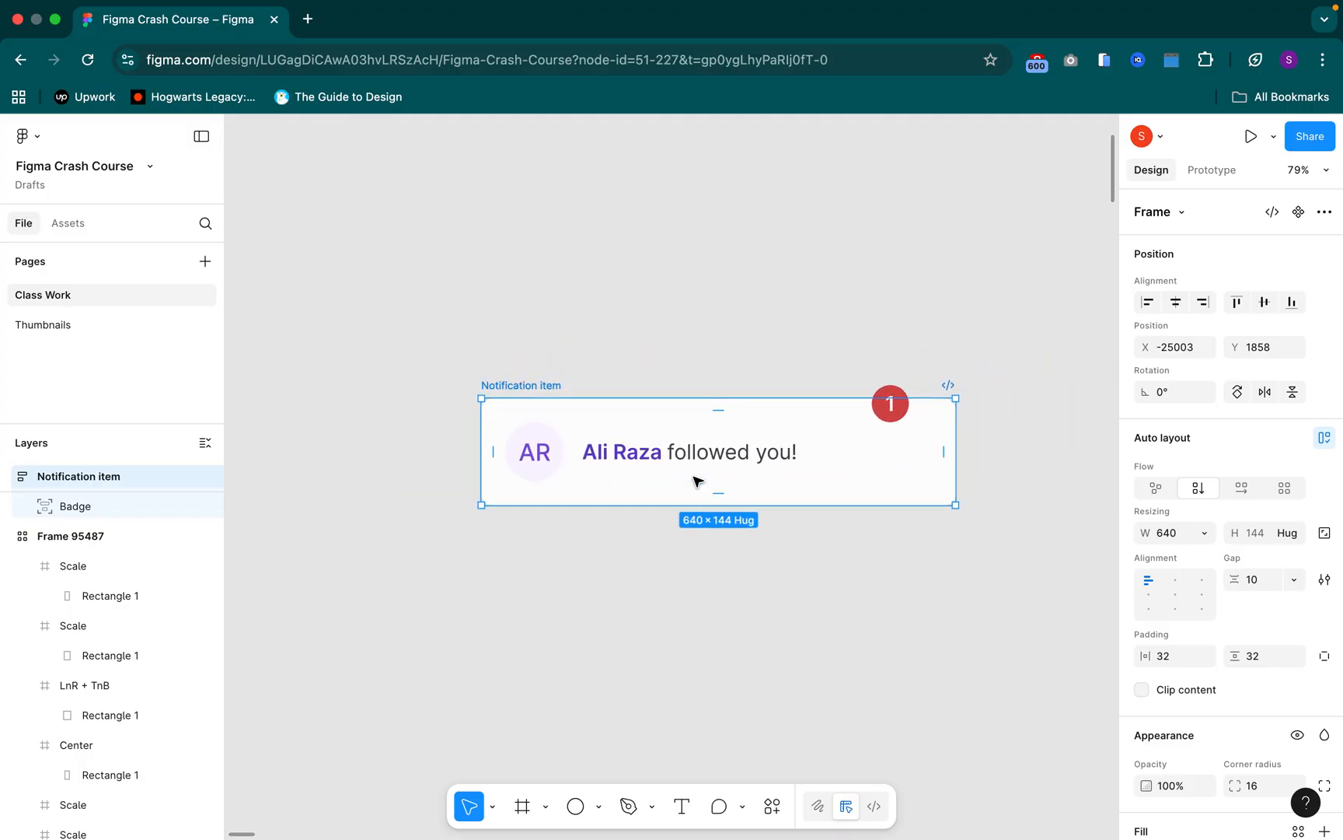
# Select the Notification item containing the Badge and narrow it to about 577 wide
pyautogui.click(45, 507)
pyautogui.click(155, 480)
pyautogui.click(957, 439)
pyautogui.moveTo(956, 452); pyautogui.dragTo(951, 452)
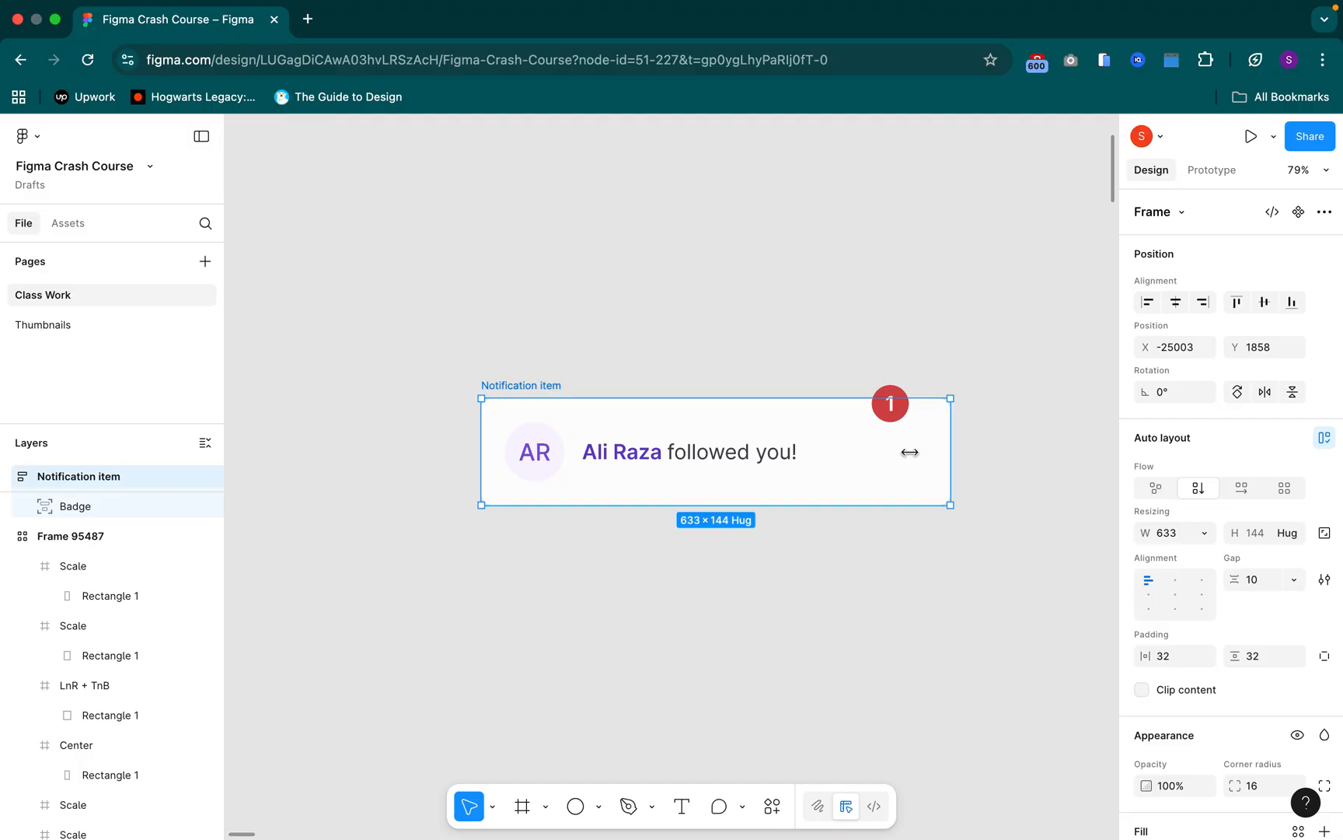
pyautogui.moveTo(950, 452); pyautogui.dragTo(909, 452)
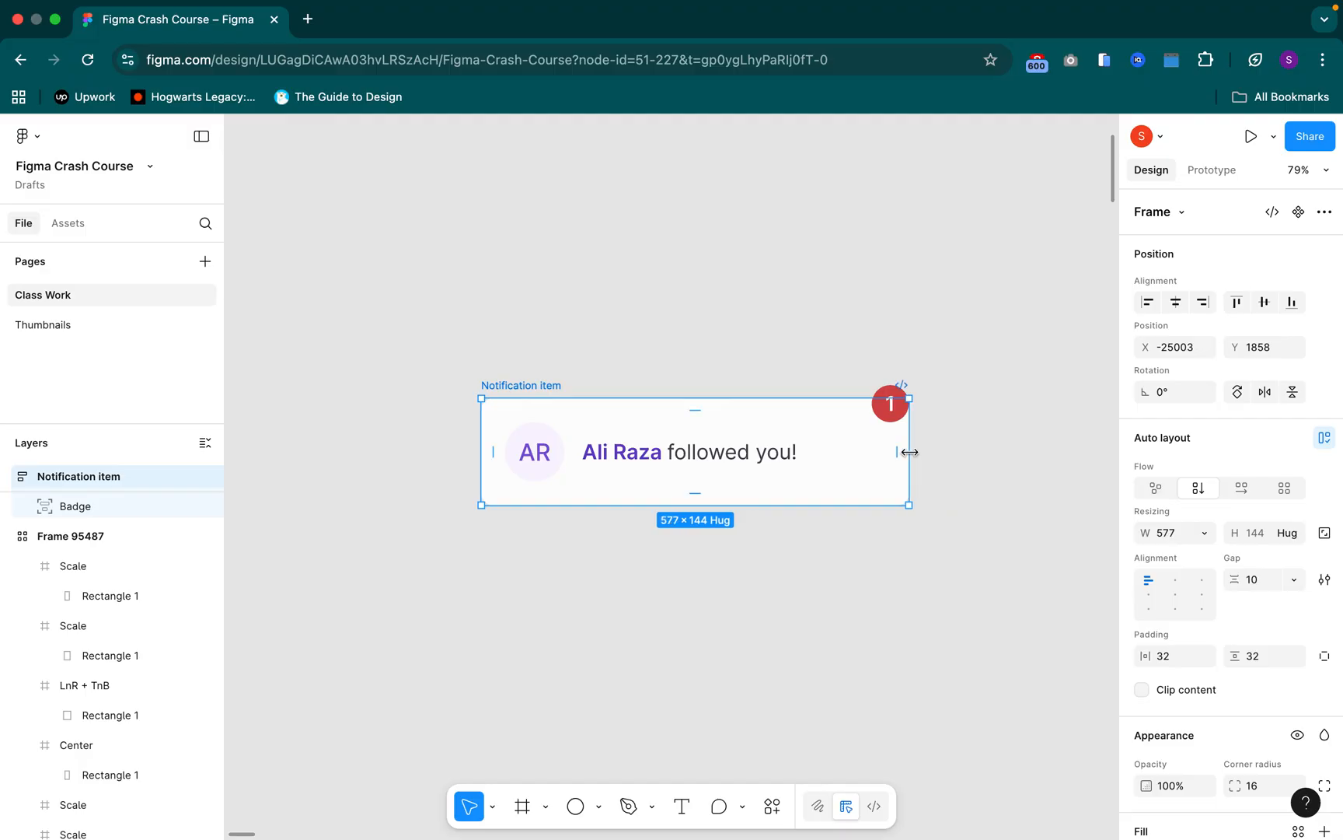